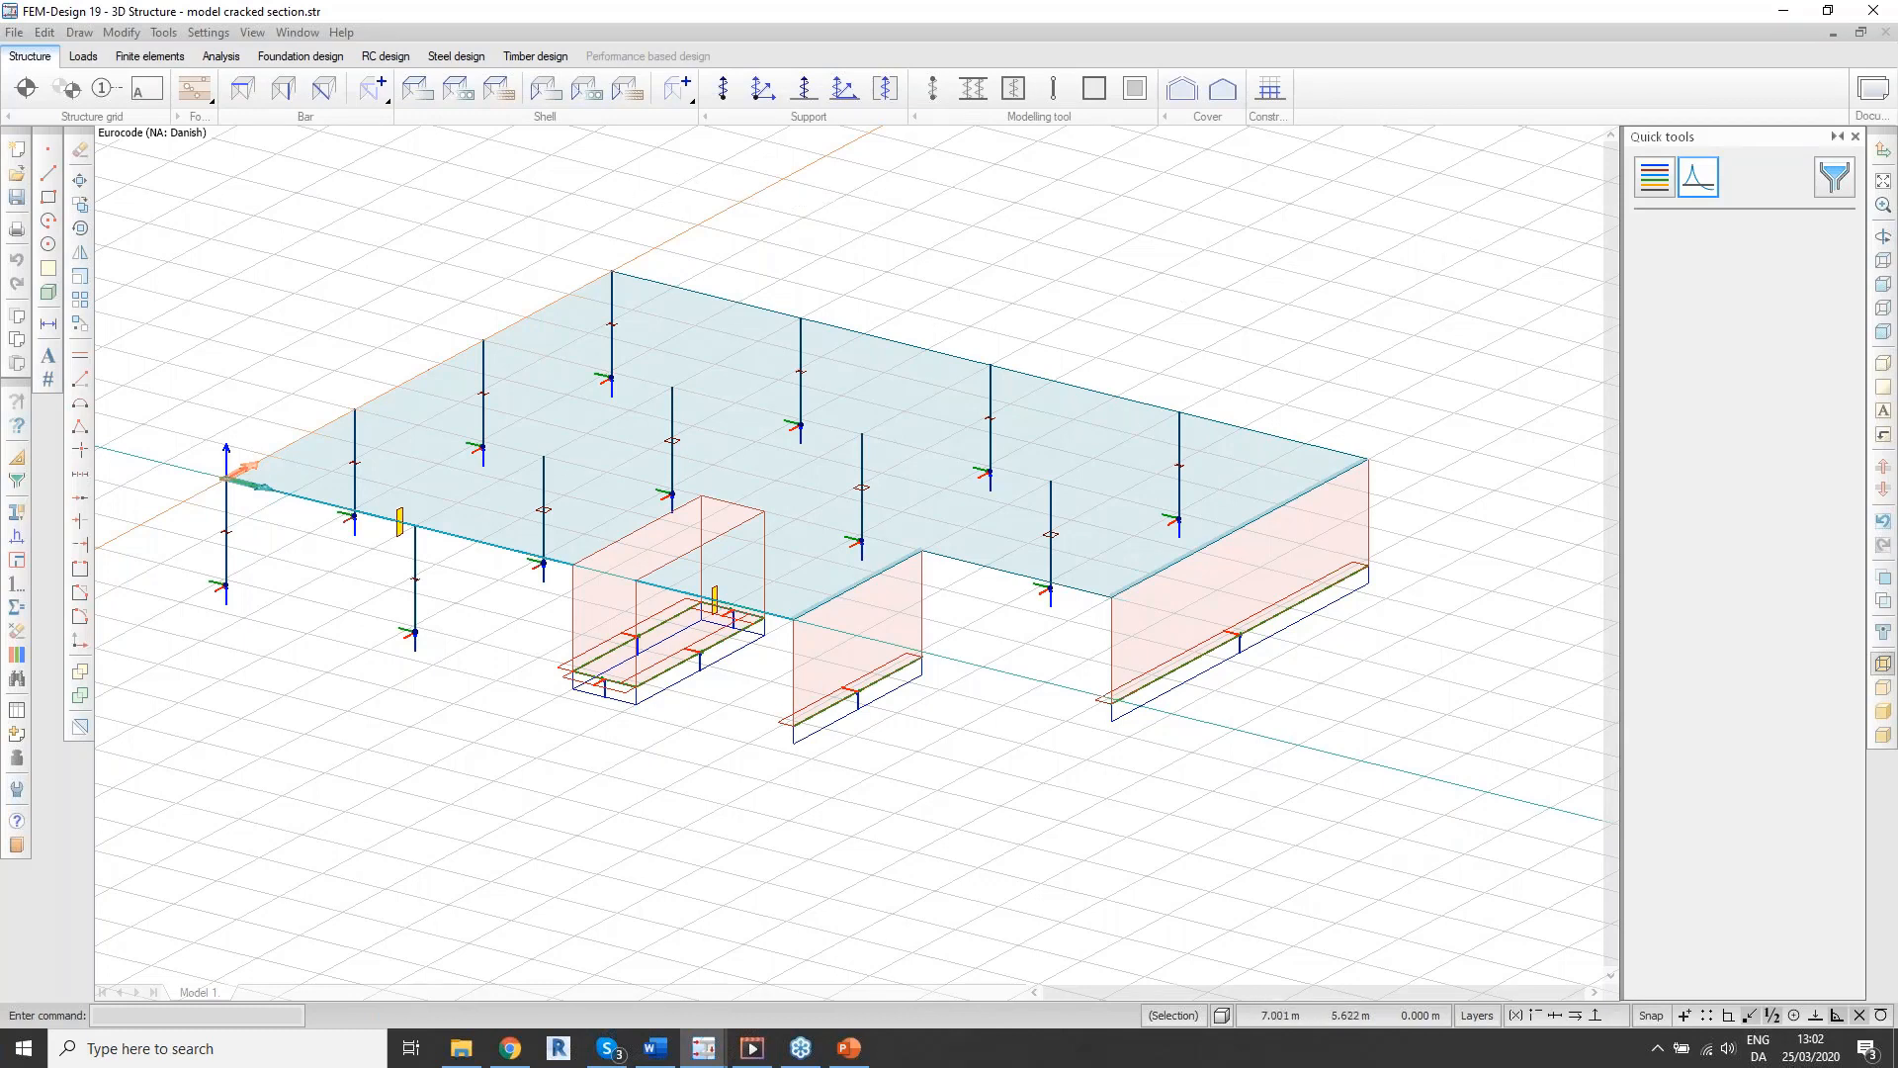
middle_drag(566, 468, 615, 534)
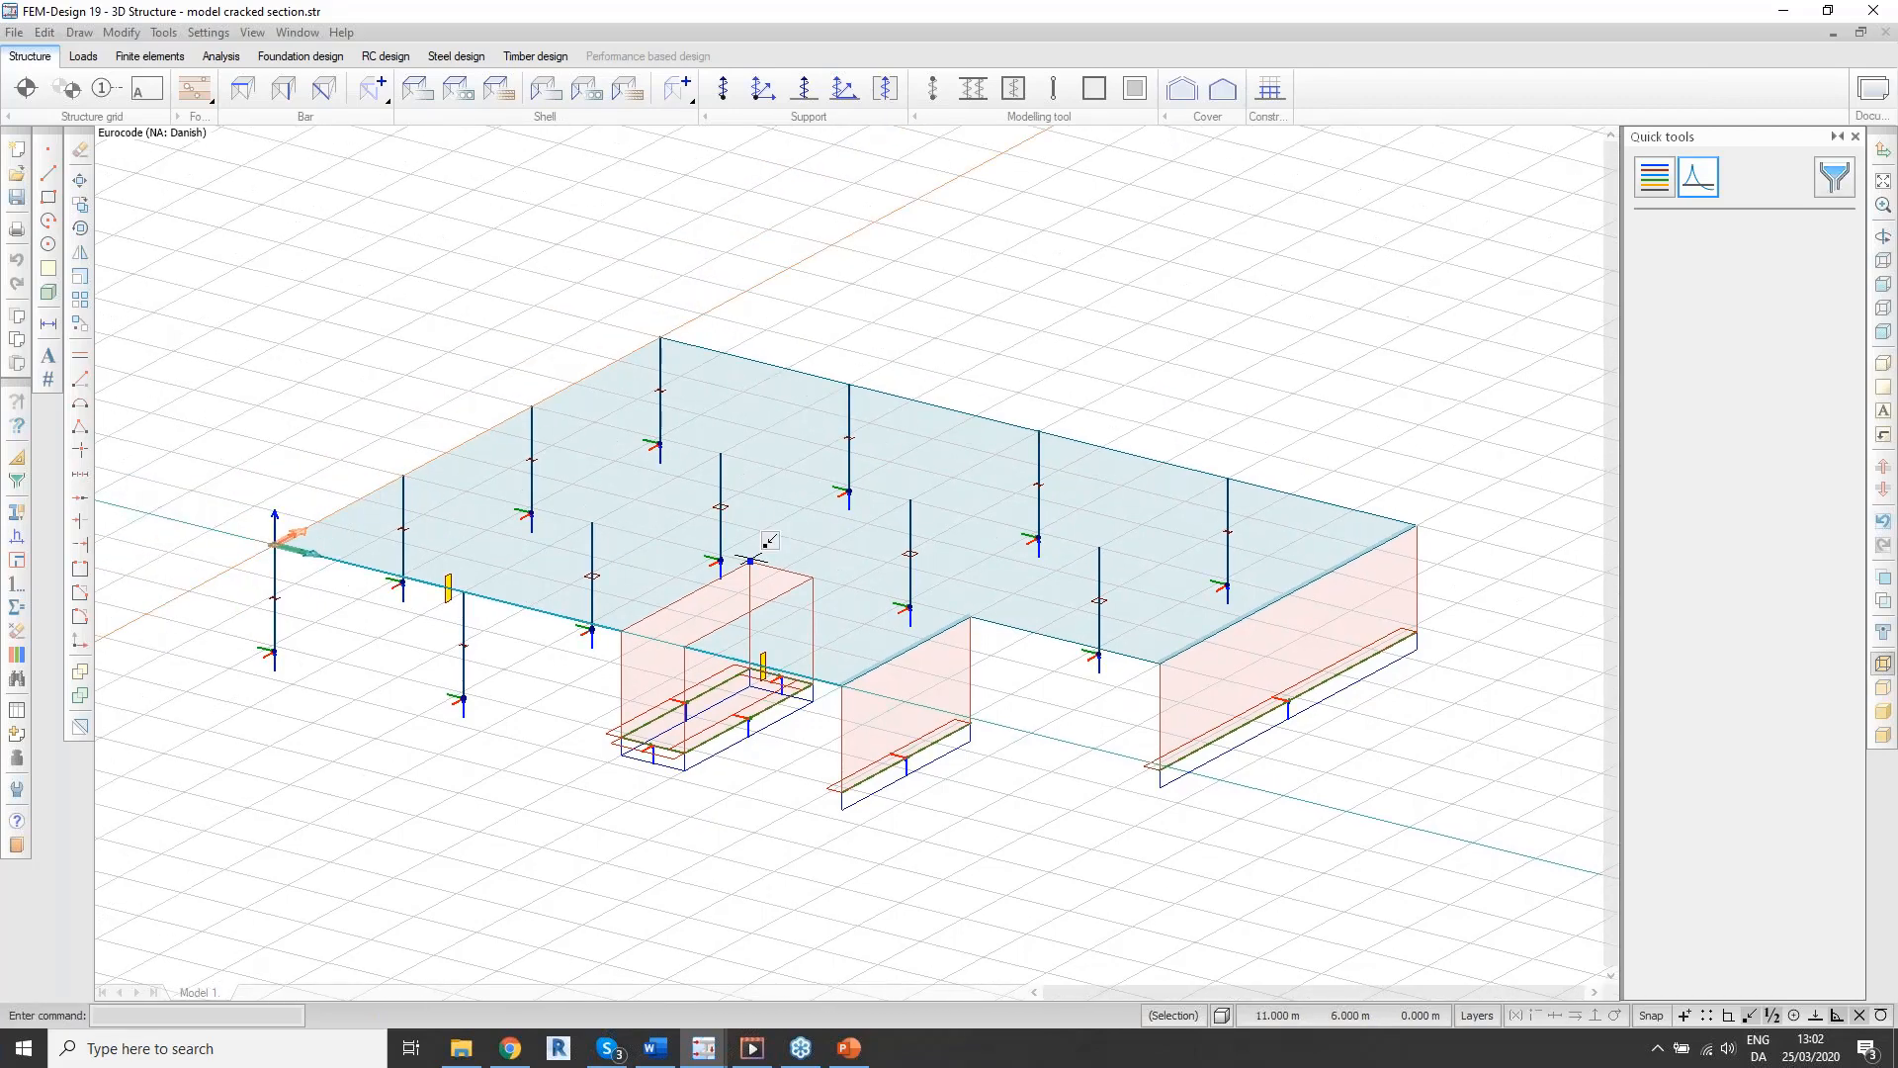
mouse_move(751, 561)
scroll(760, 710, up, 1)
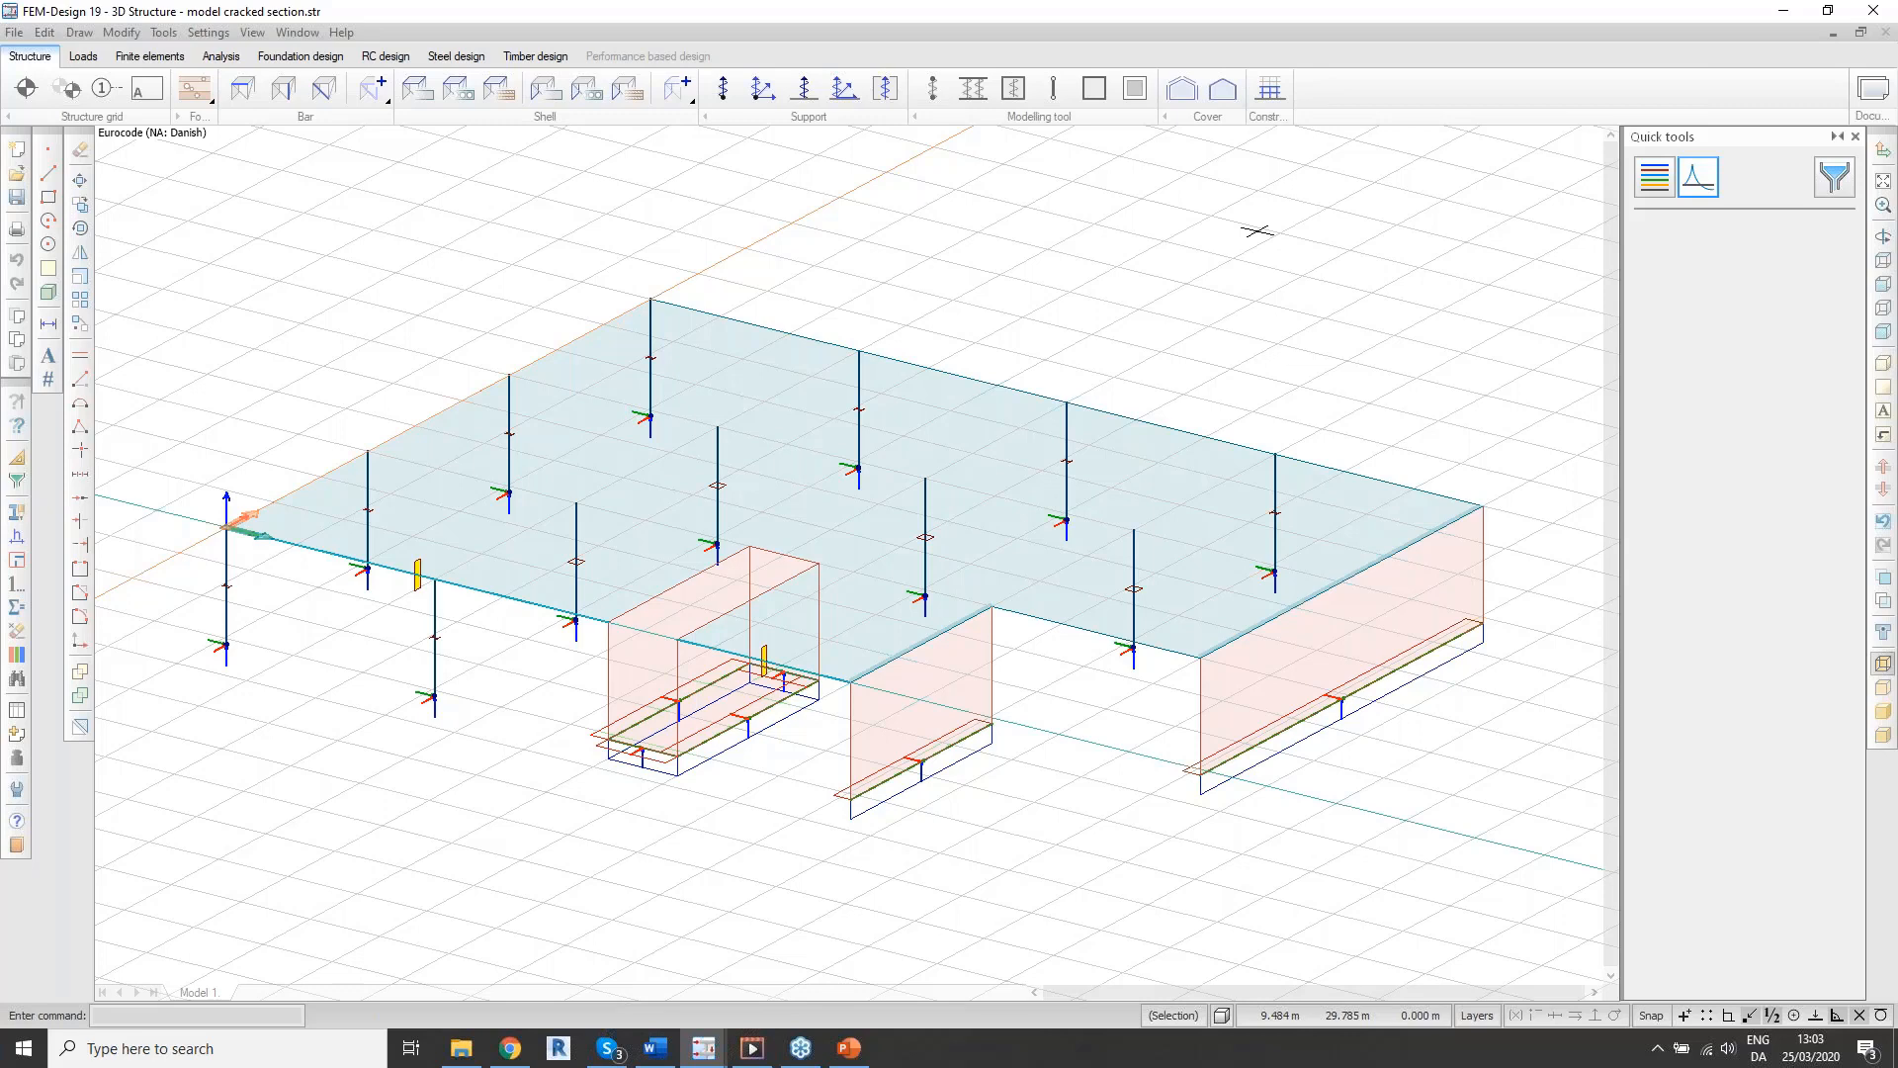
click(801, 1048)
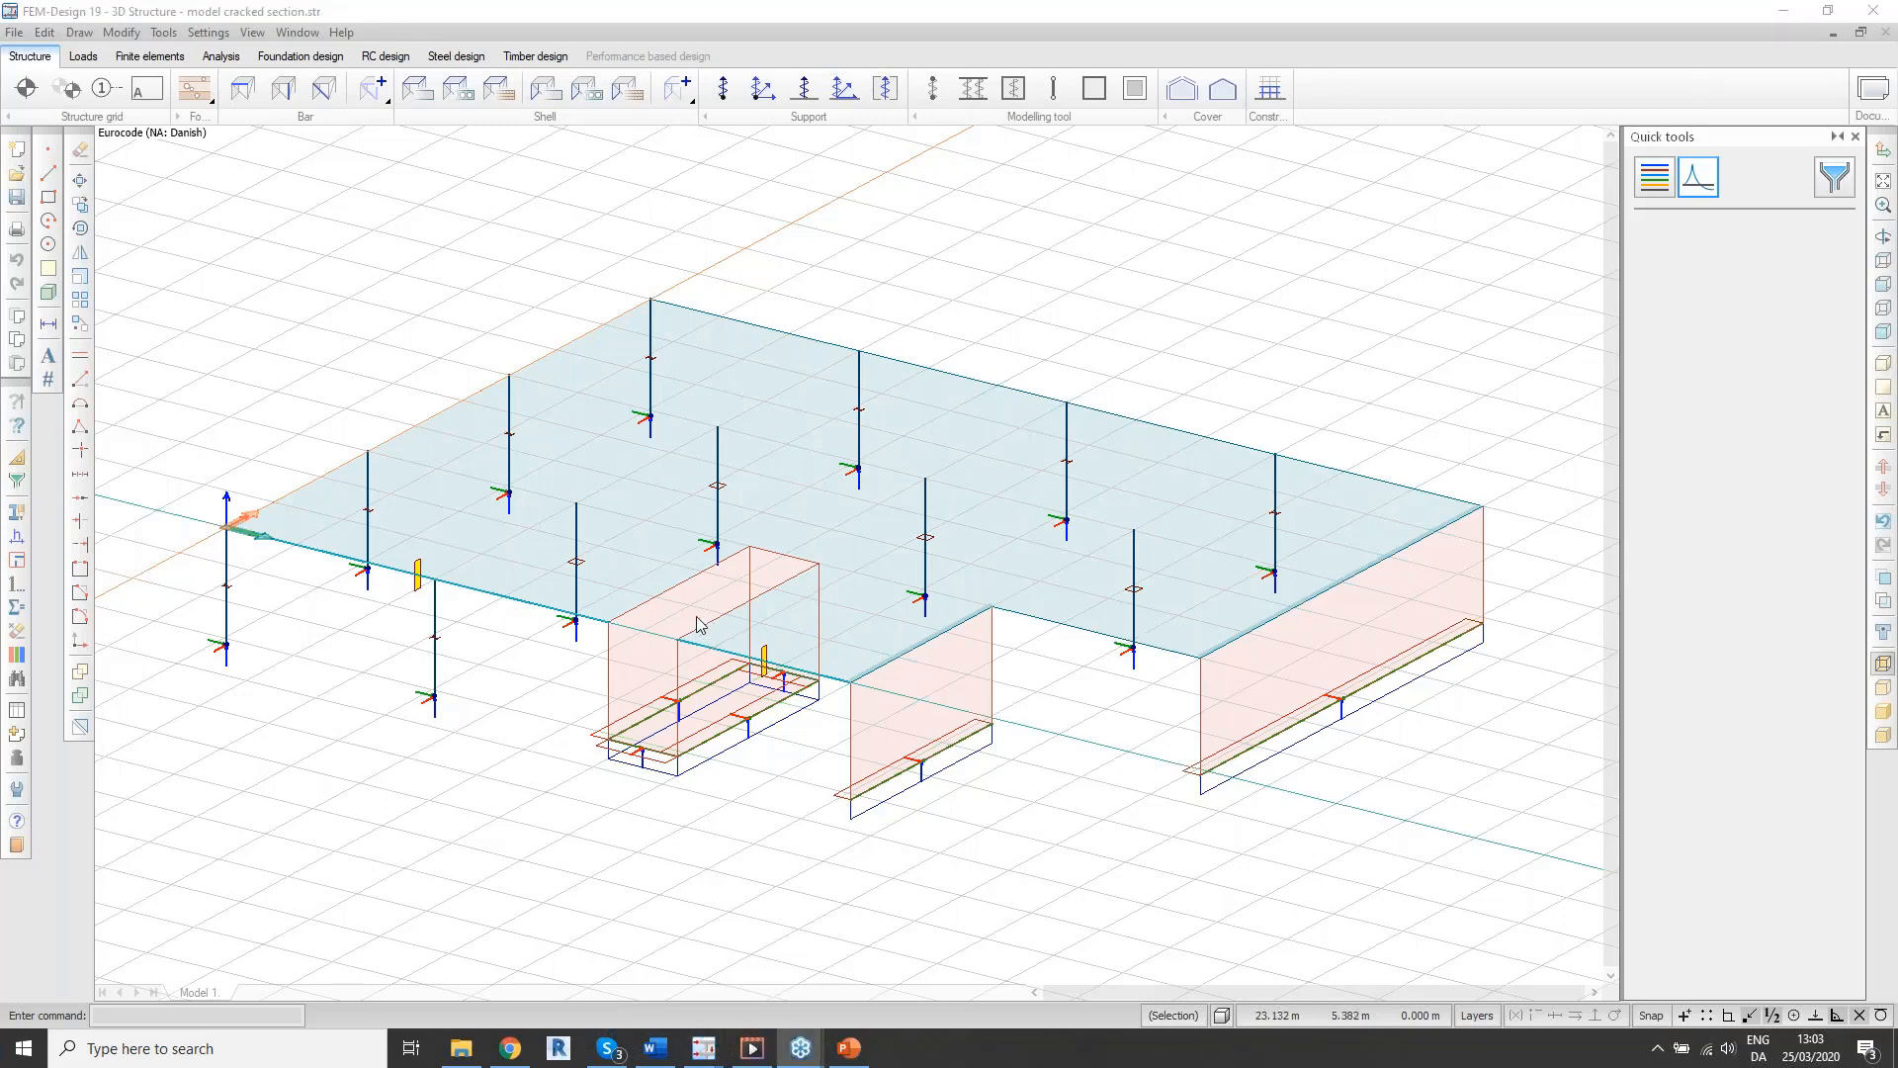
click(1159, 645)
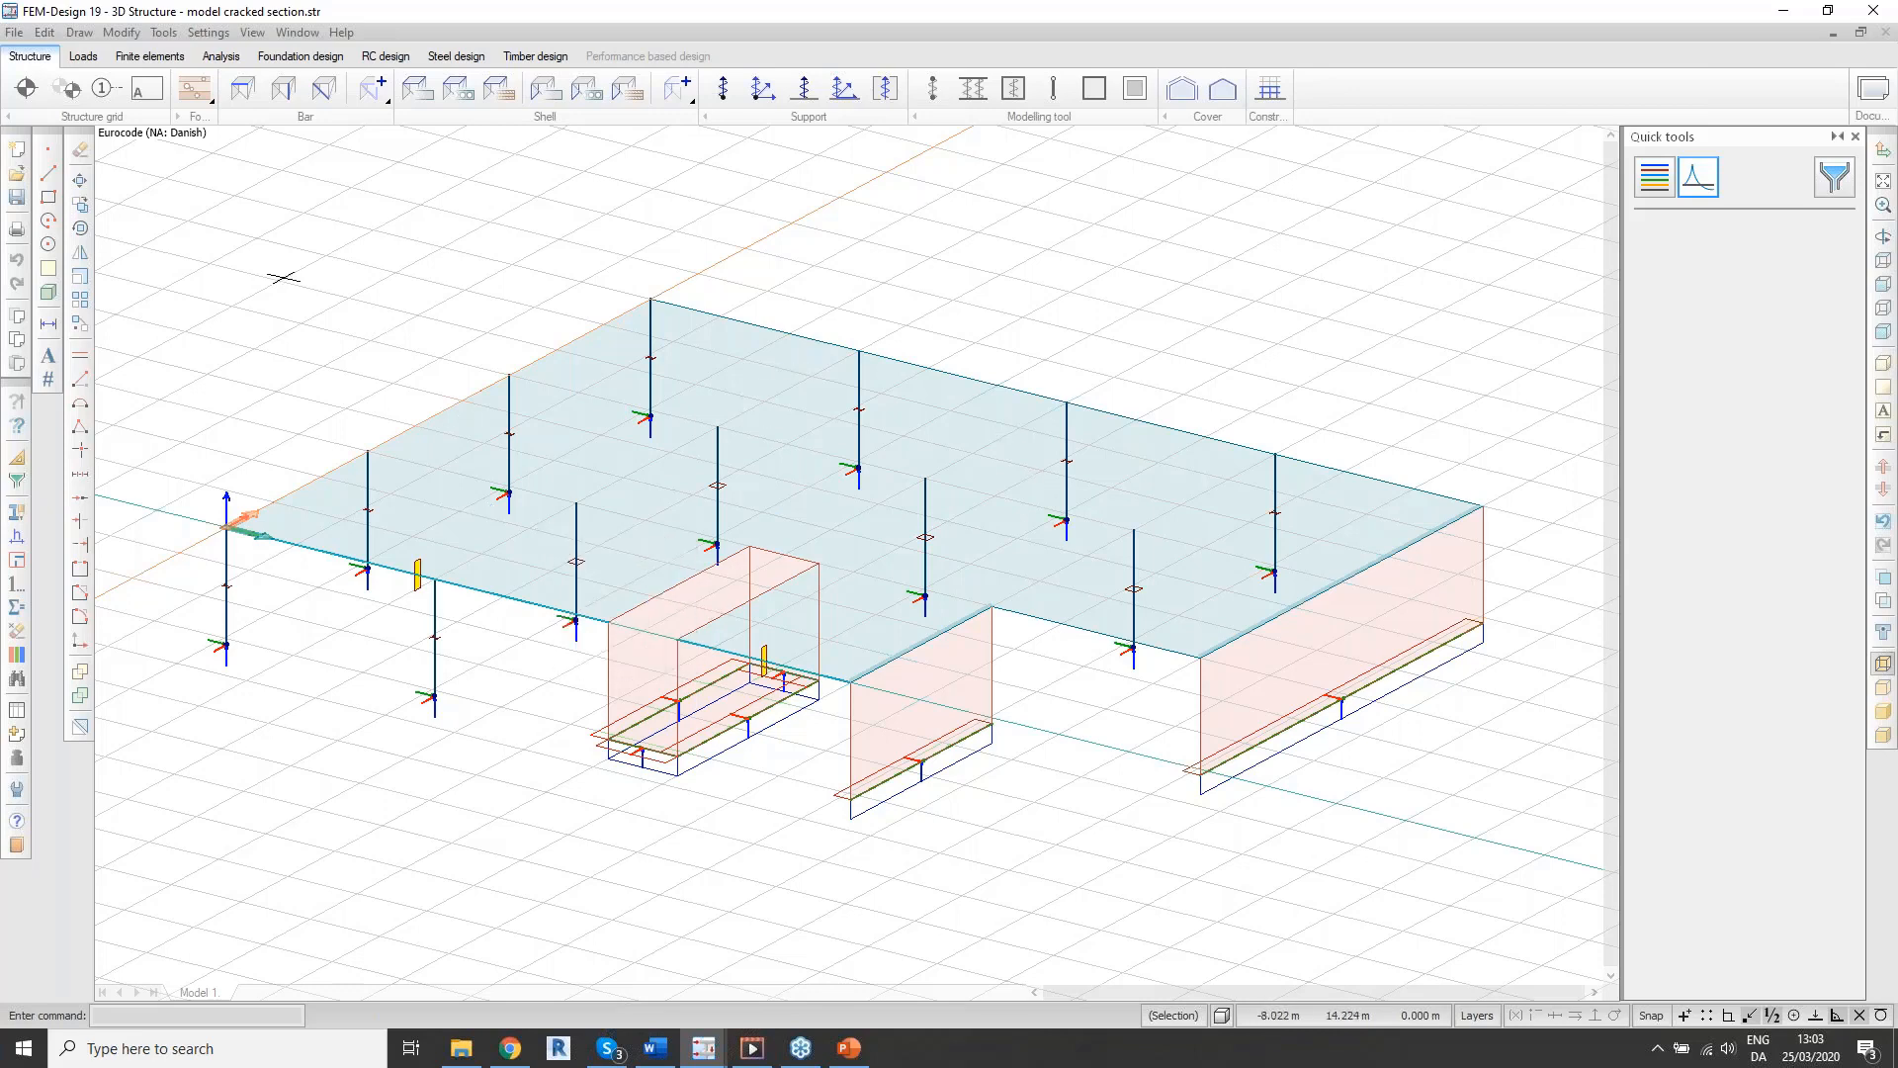
Step: Display the model's loads and make Dead load the current load case
click(99, 62)
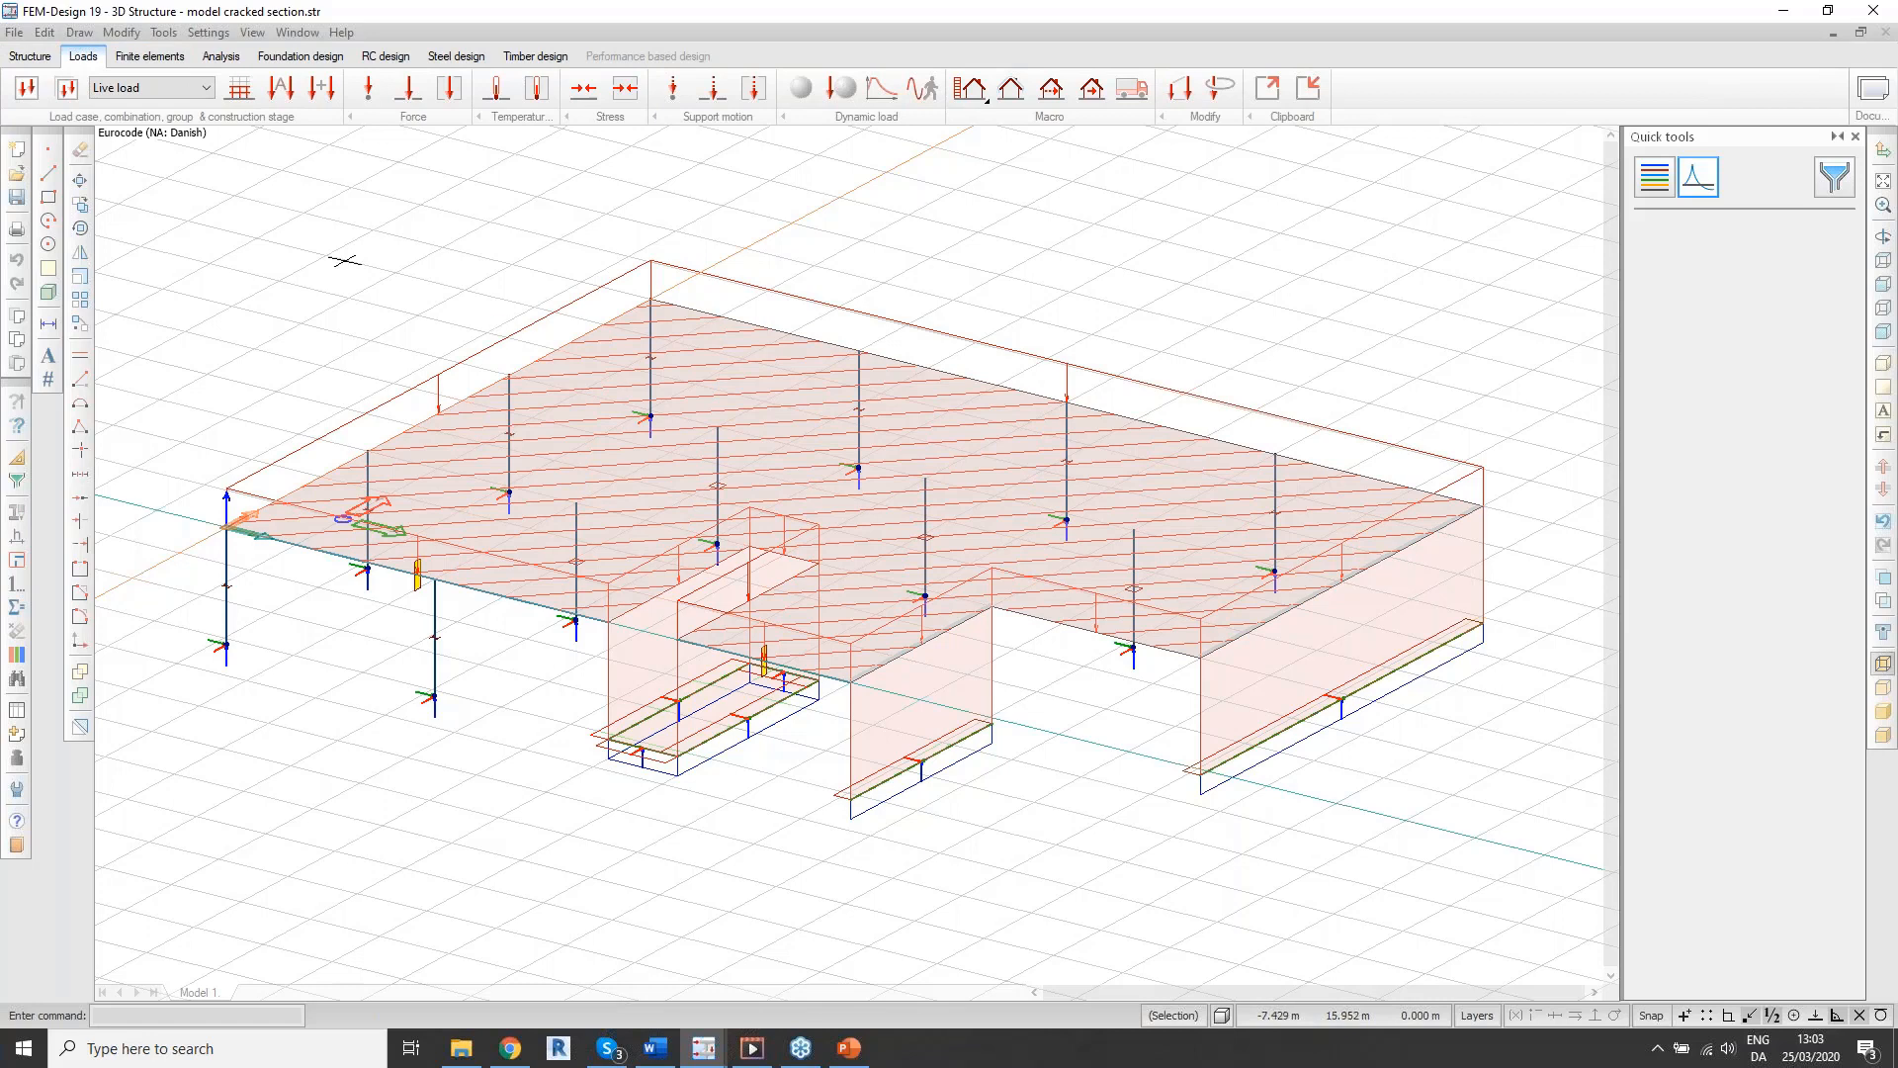
click(198, 88)
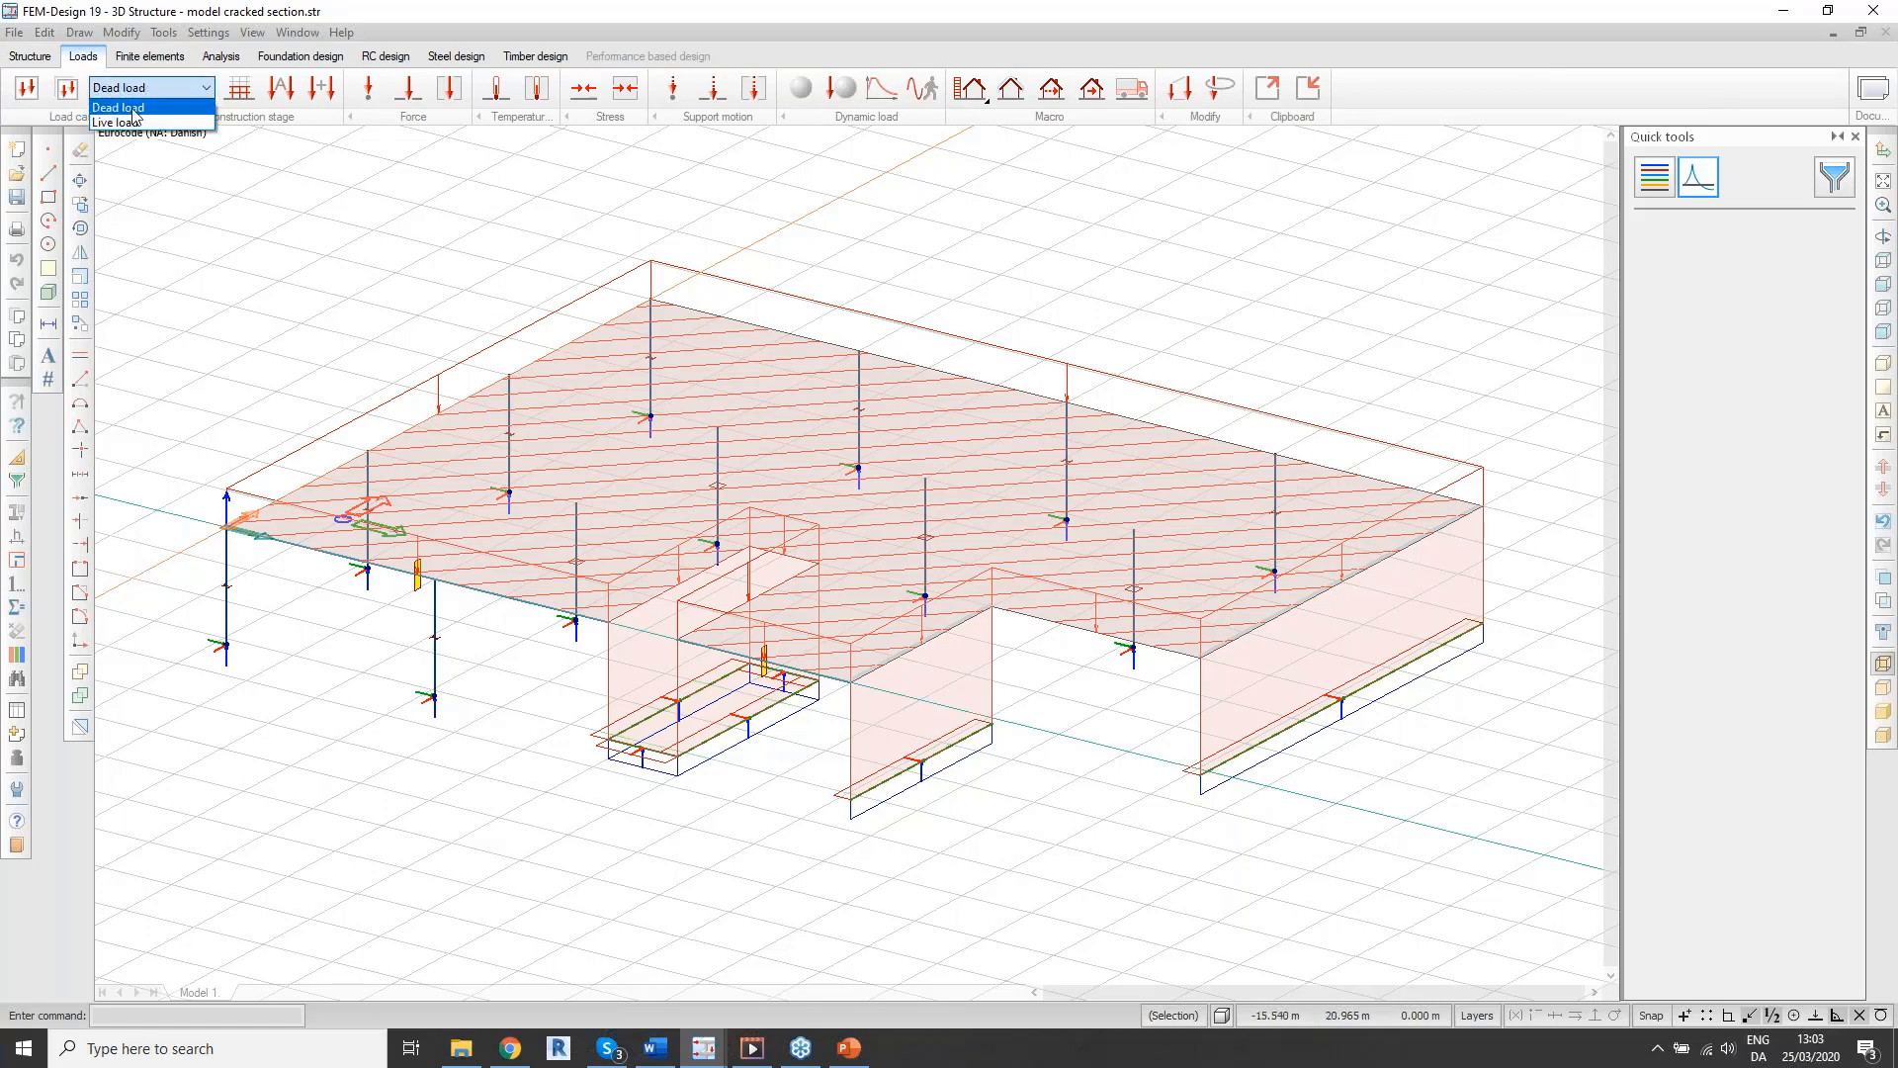
click(124, 108)
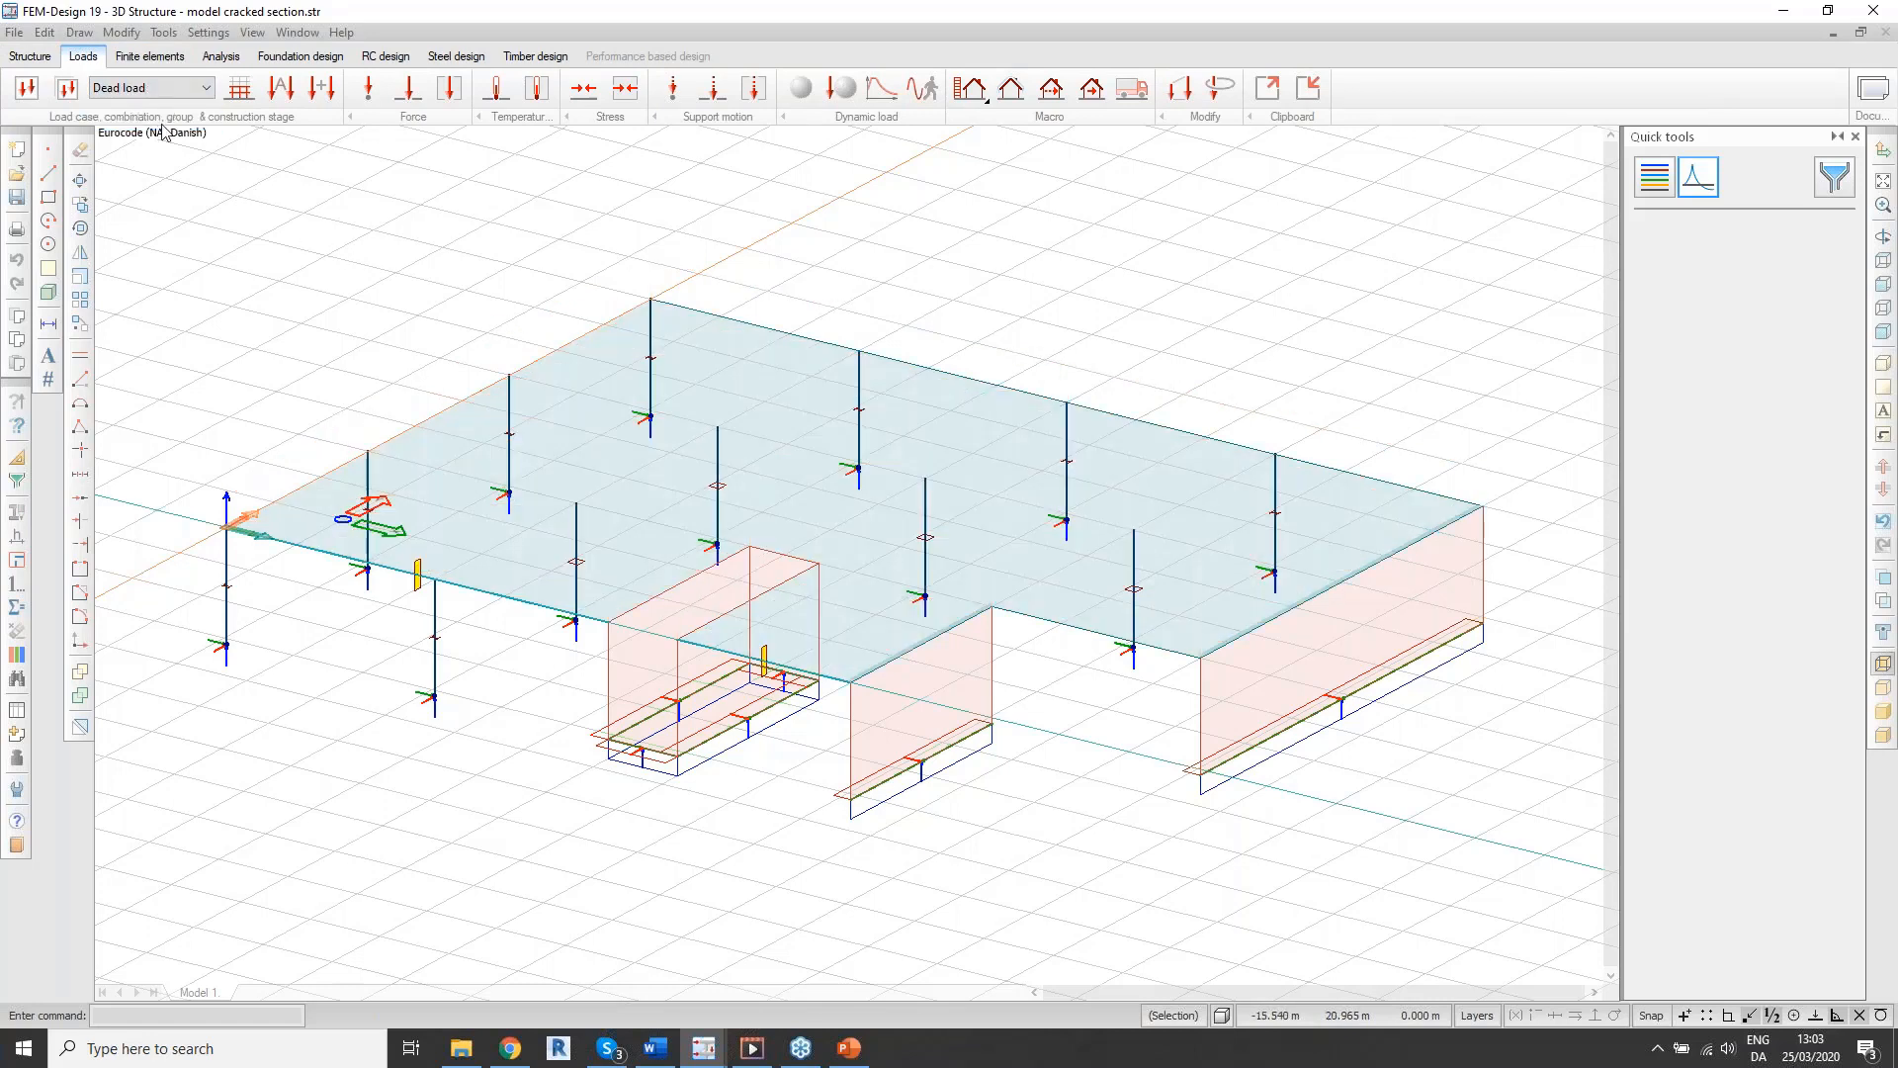
Step: Look over the defined load combinations with their factors and included load cases, without changing them
click(315, 89)
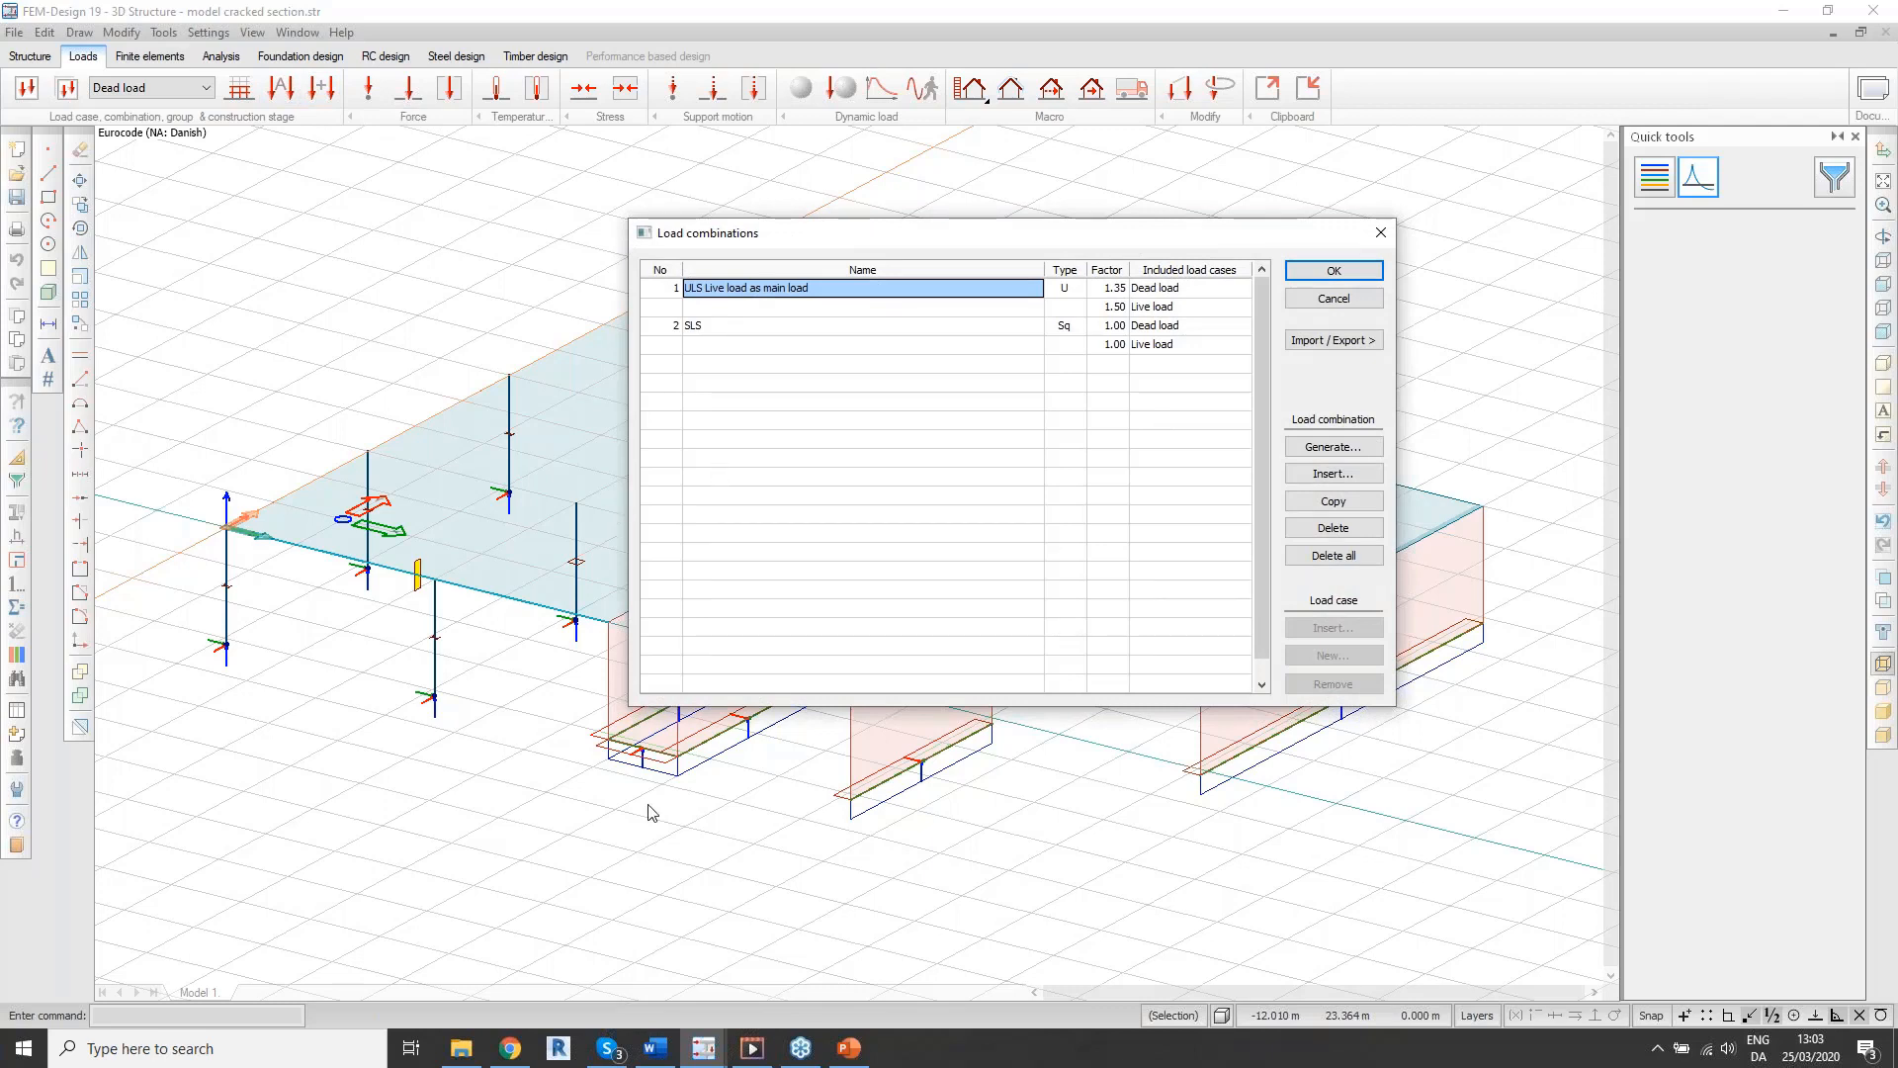
click(1890, 140)
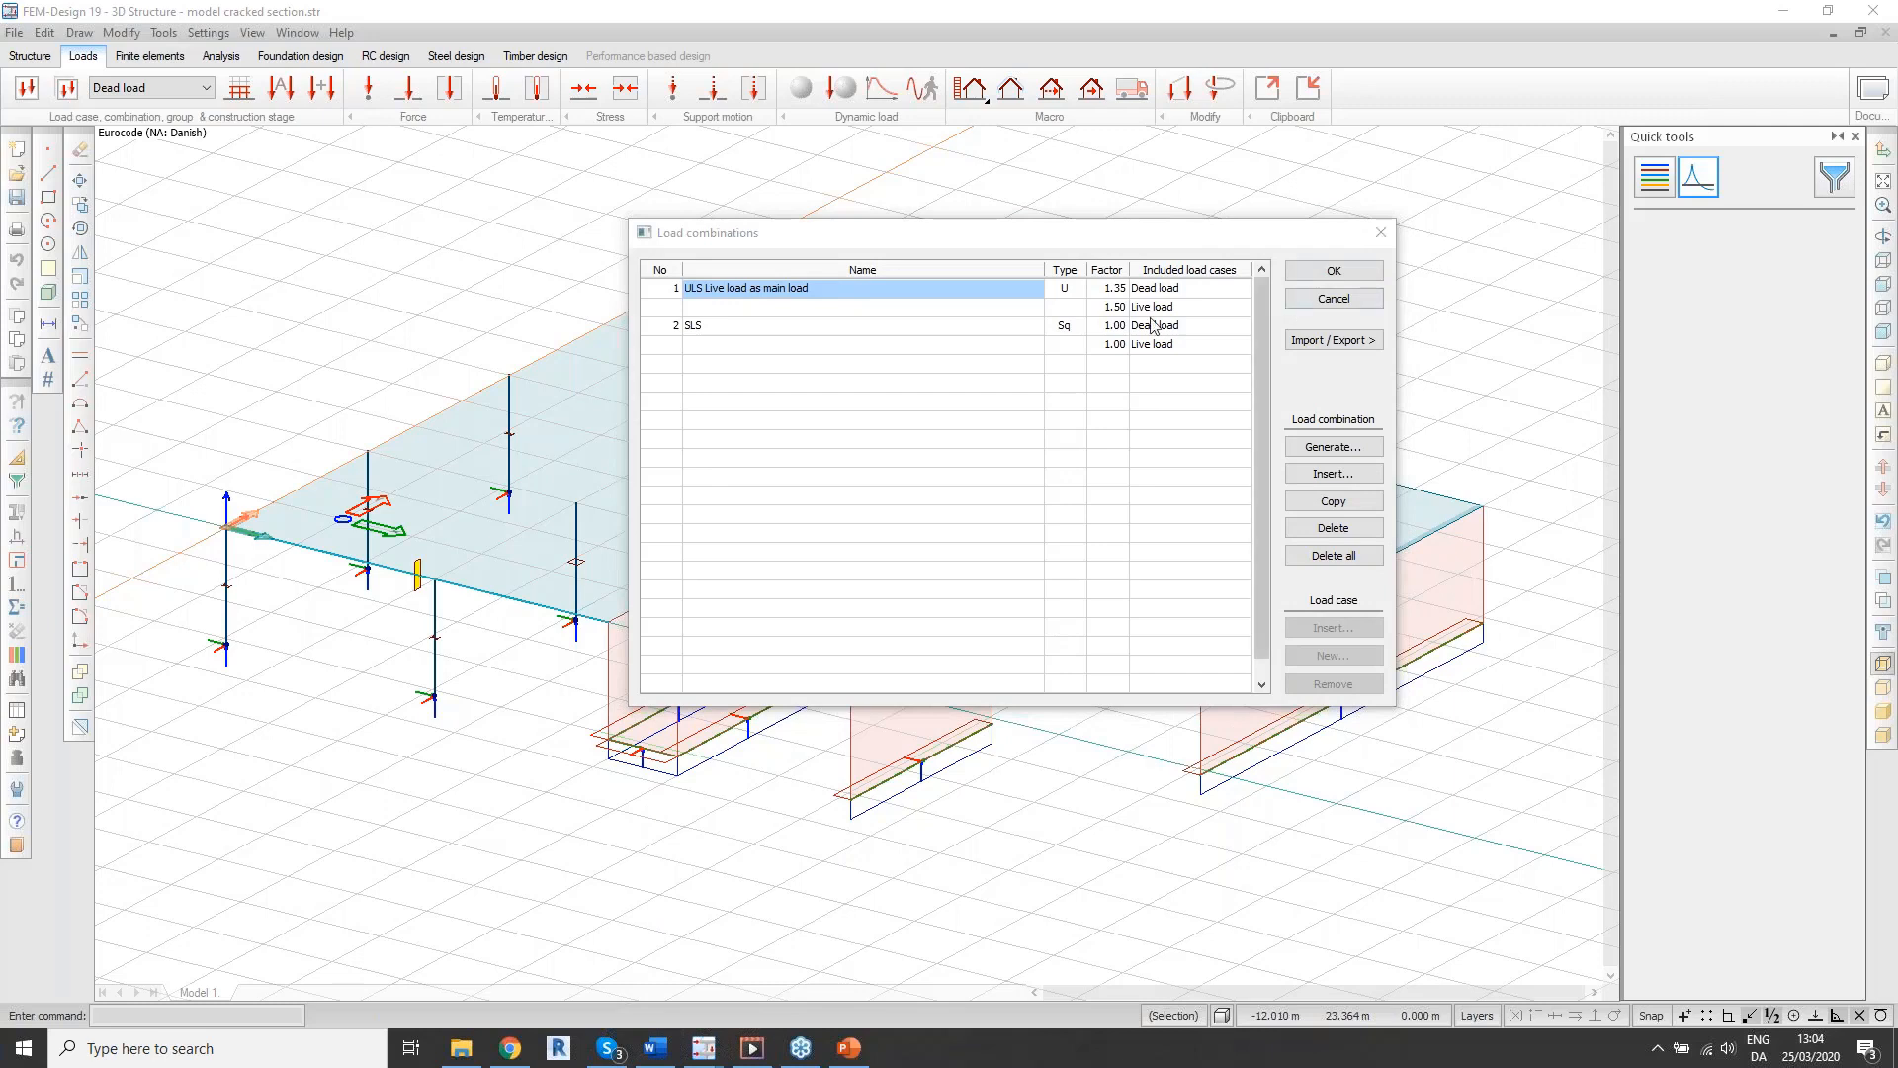
click(1334, 299)
Step: Check the load case types, set the Dead load case to +Struc. dead load, and accept the load cases
click(27, 88)
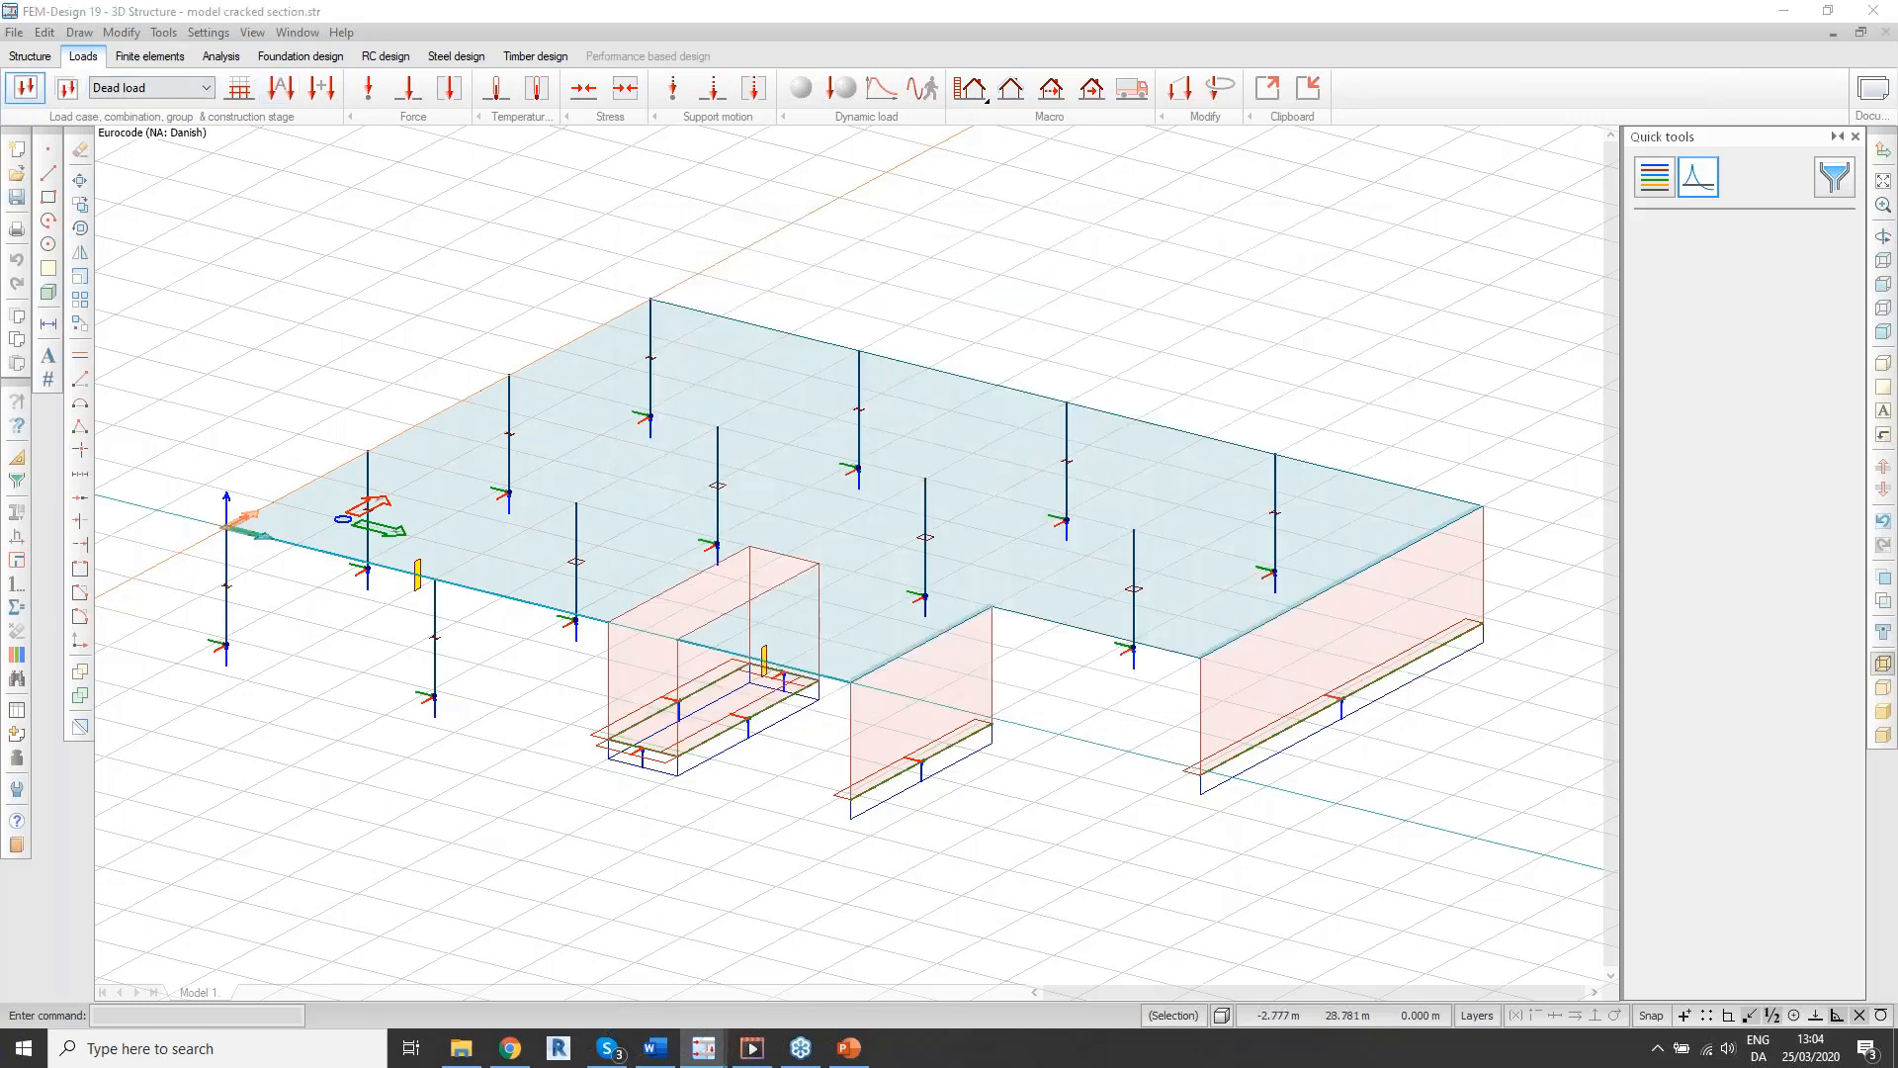
click(954, 344)
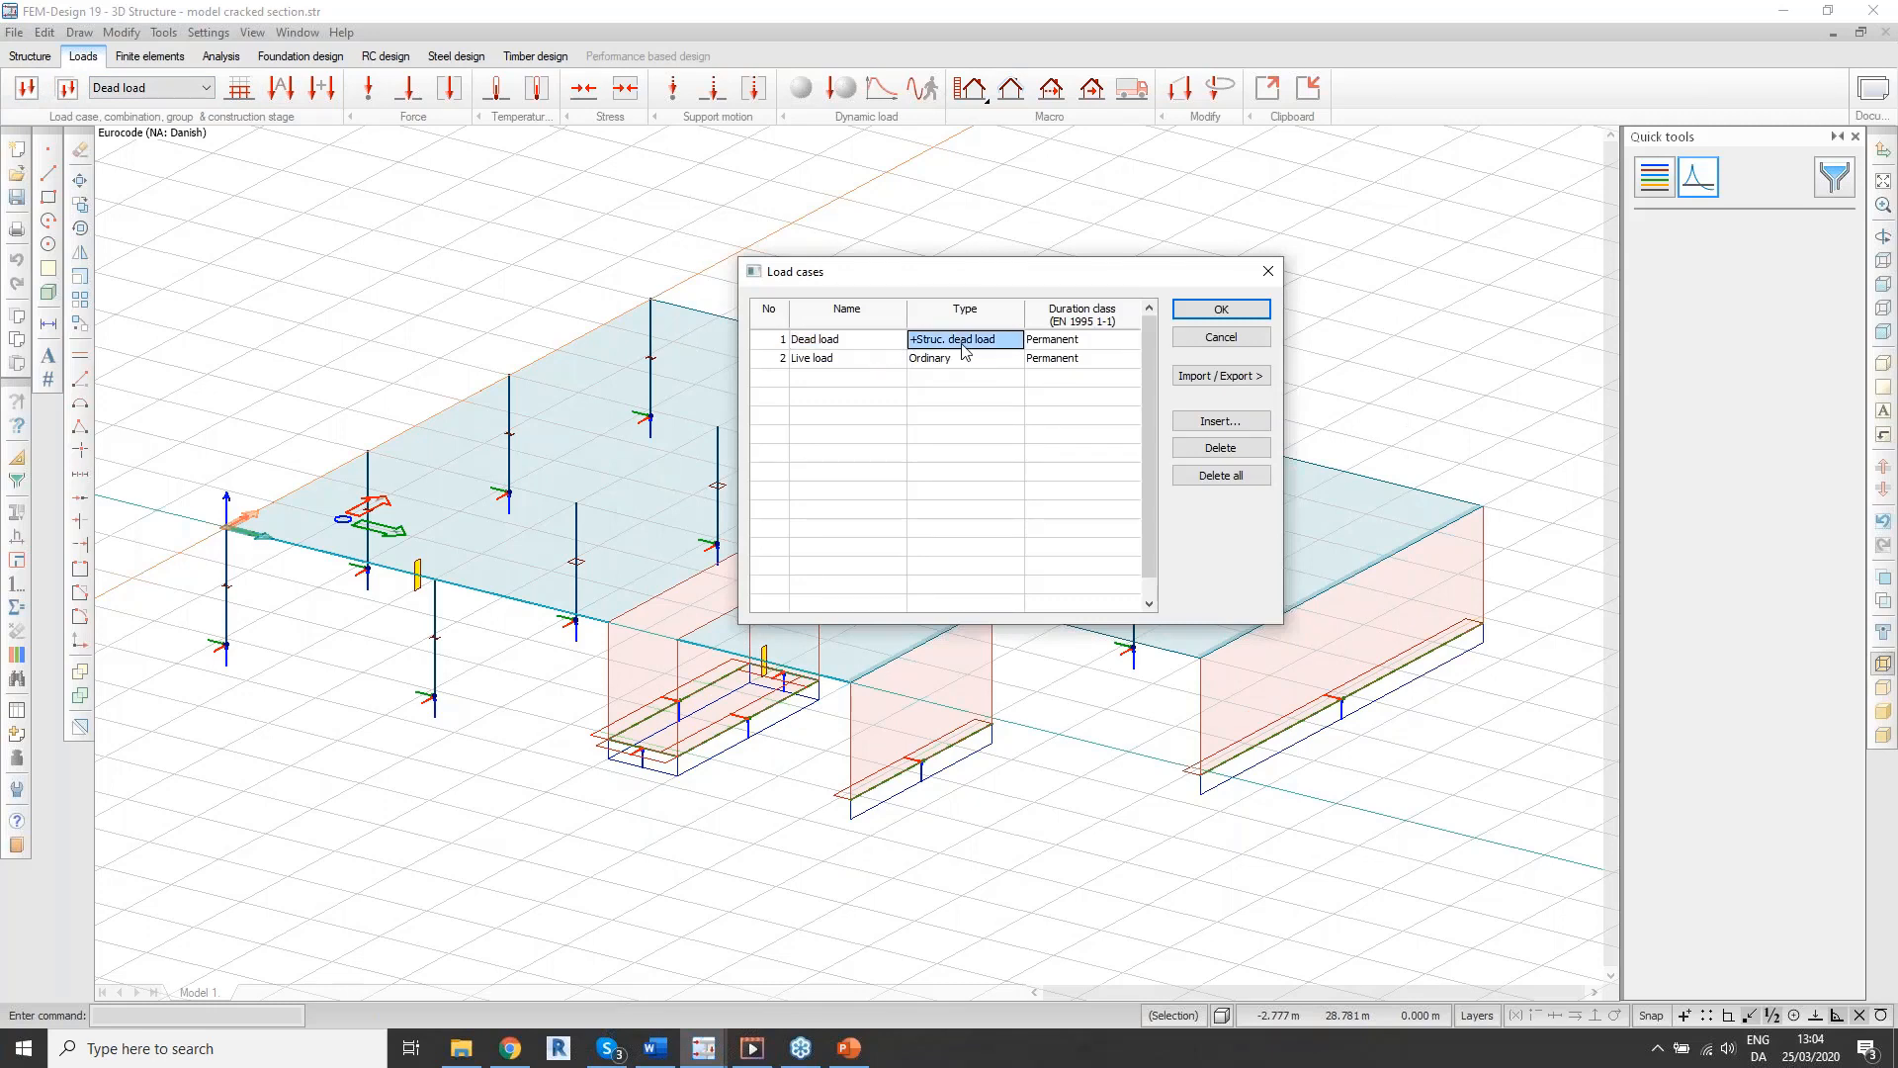
click(944, 362)
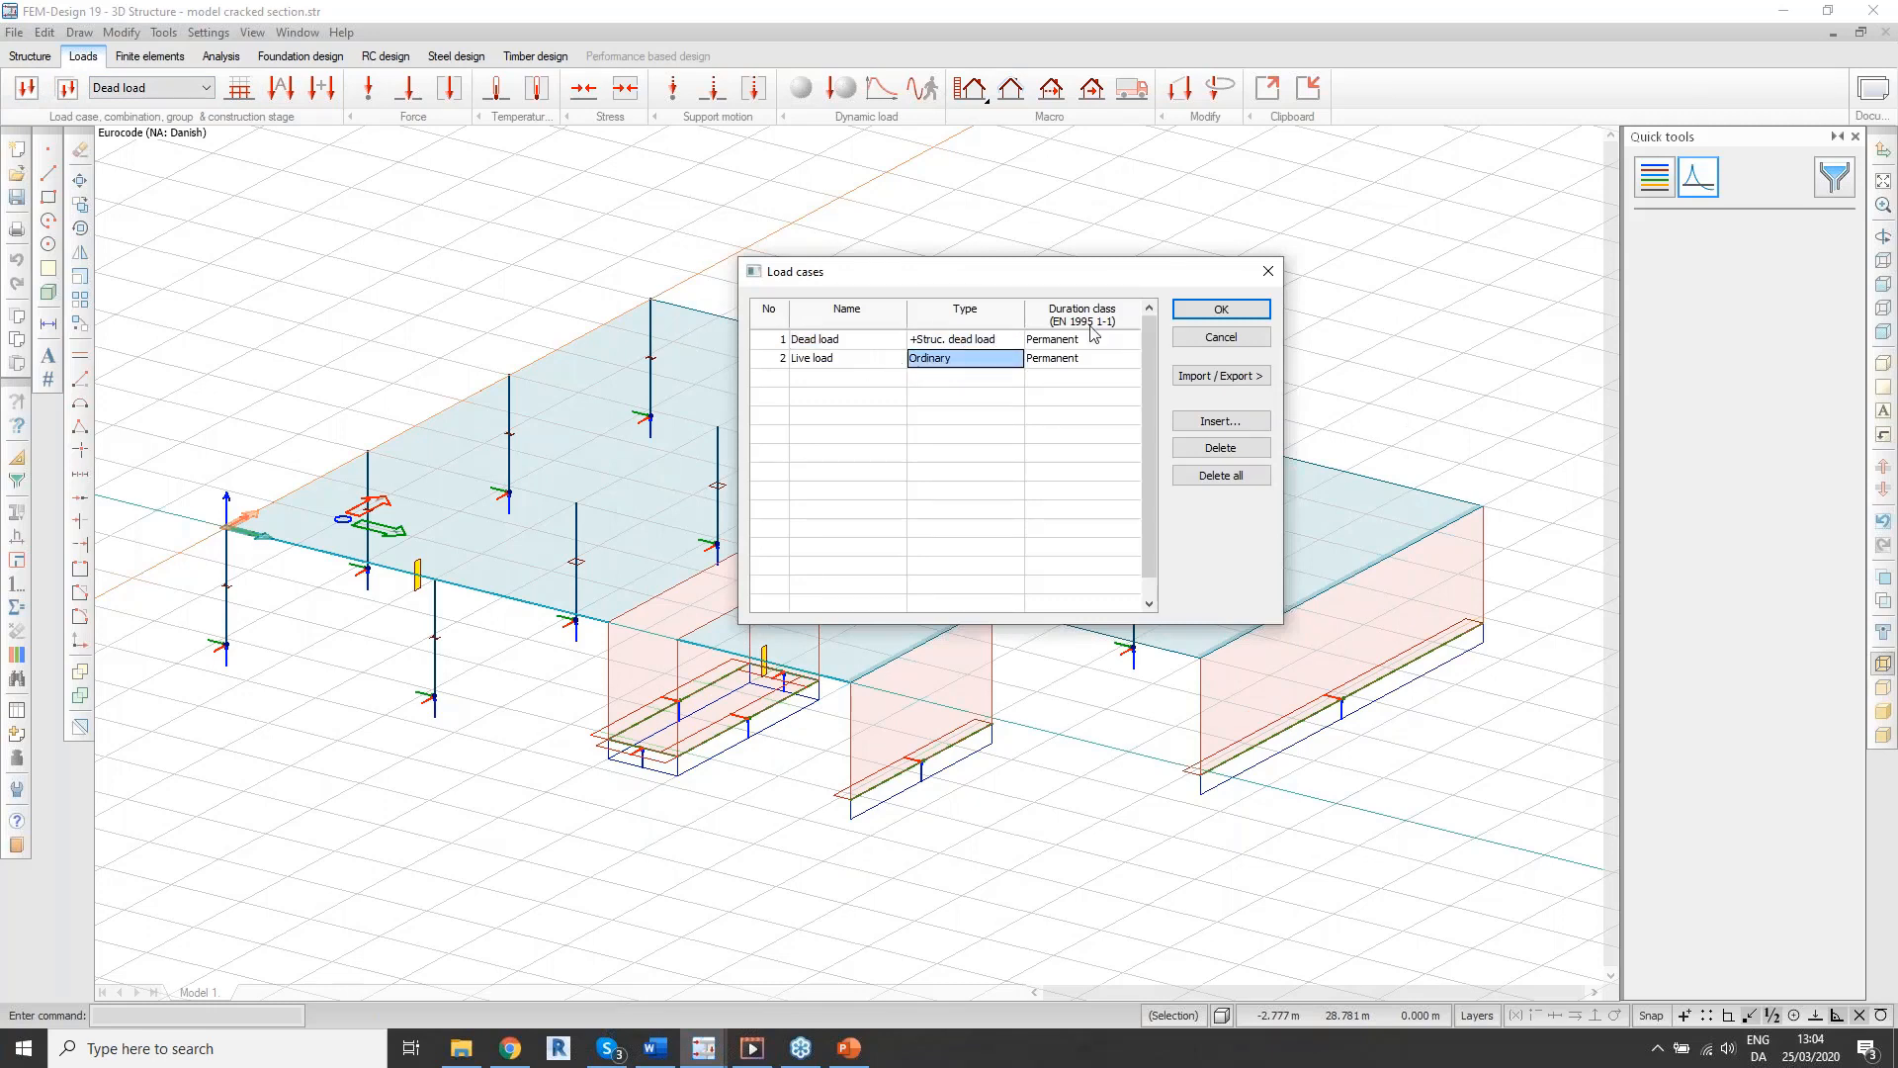
click(841, 341)
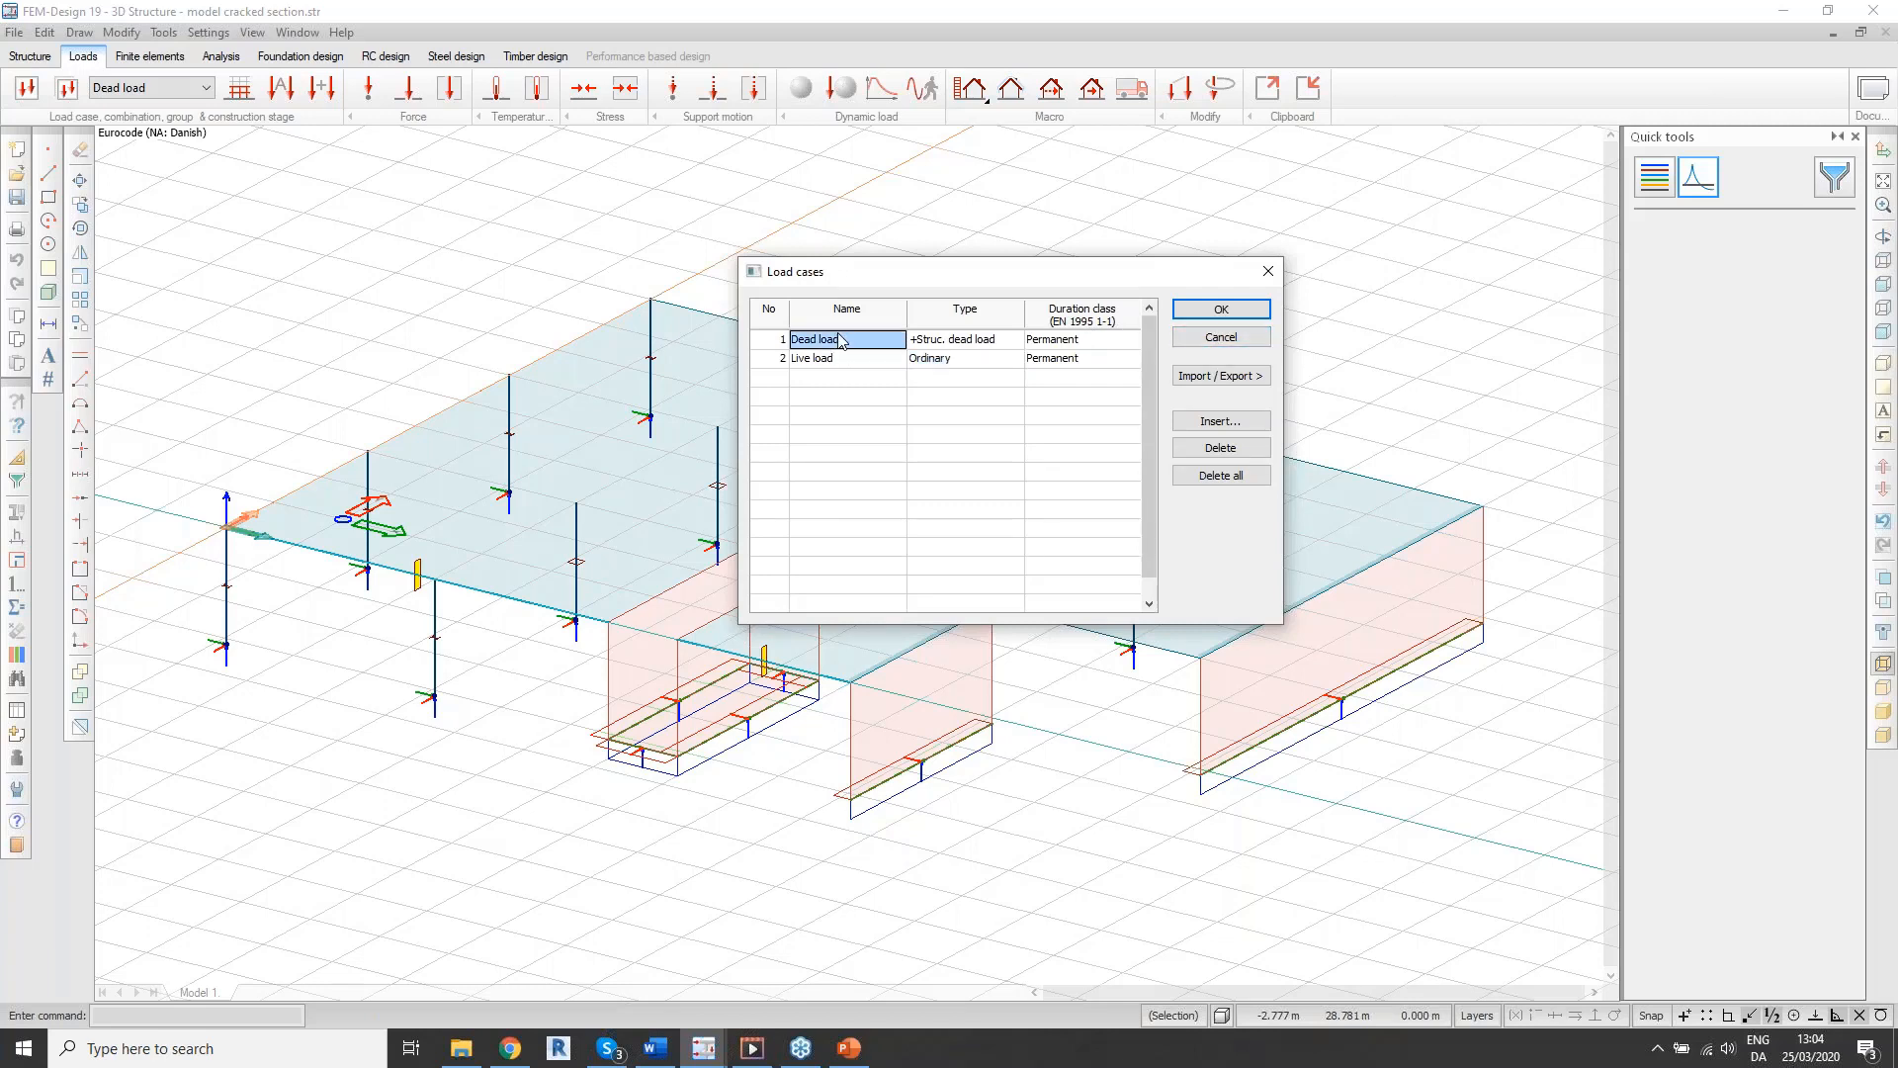
click(967, 341)
click(969, 341)
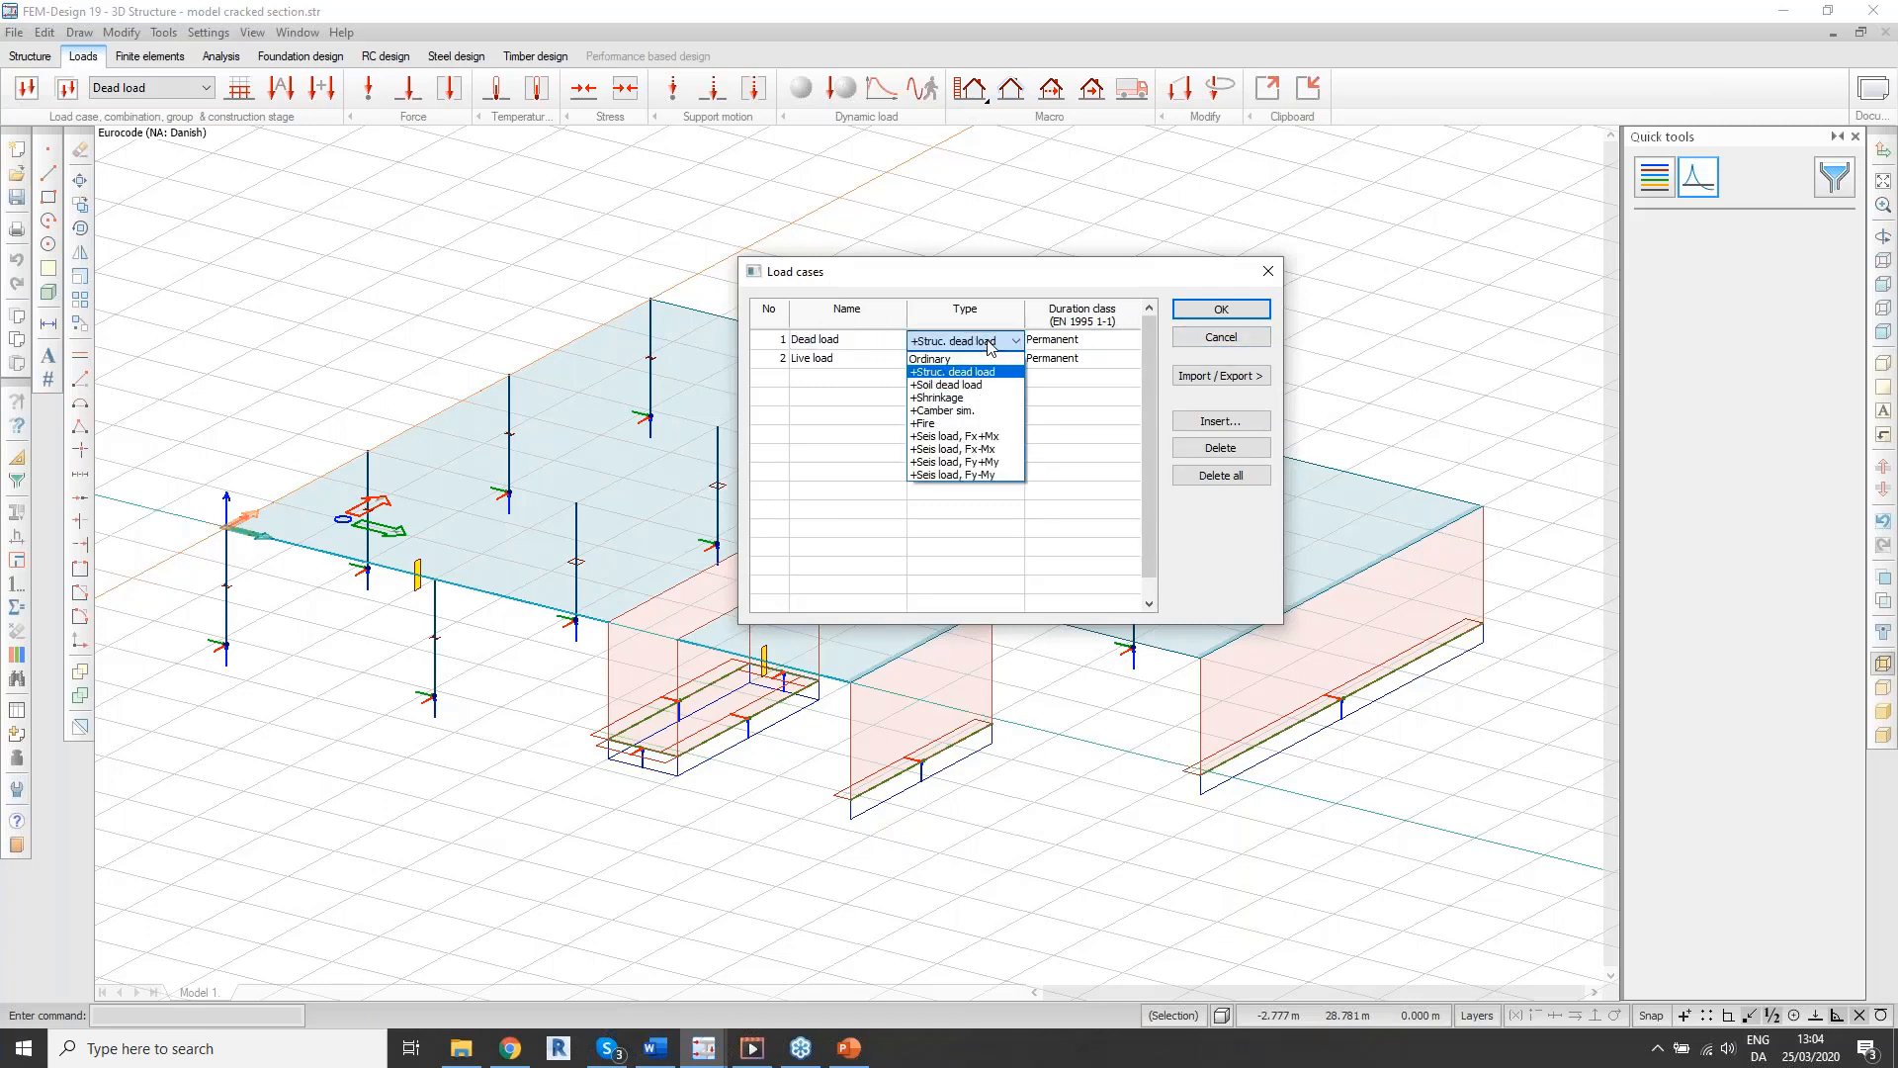
click(974, 376)
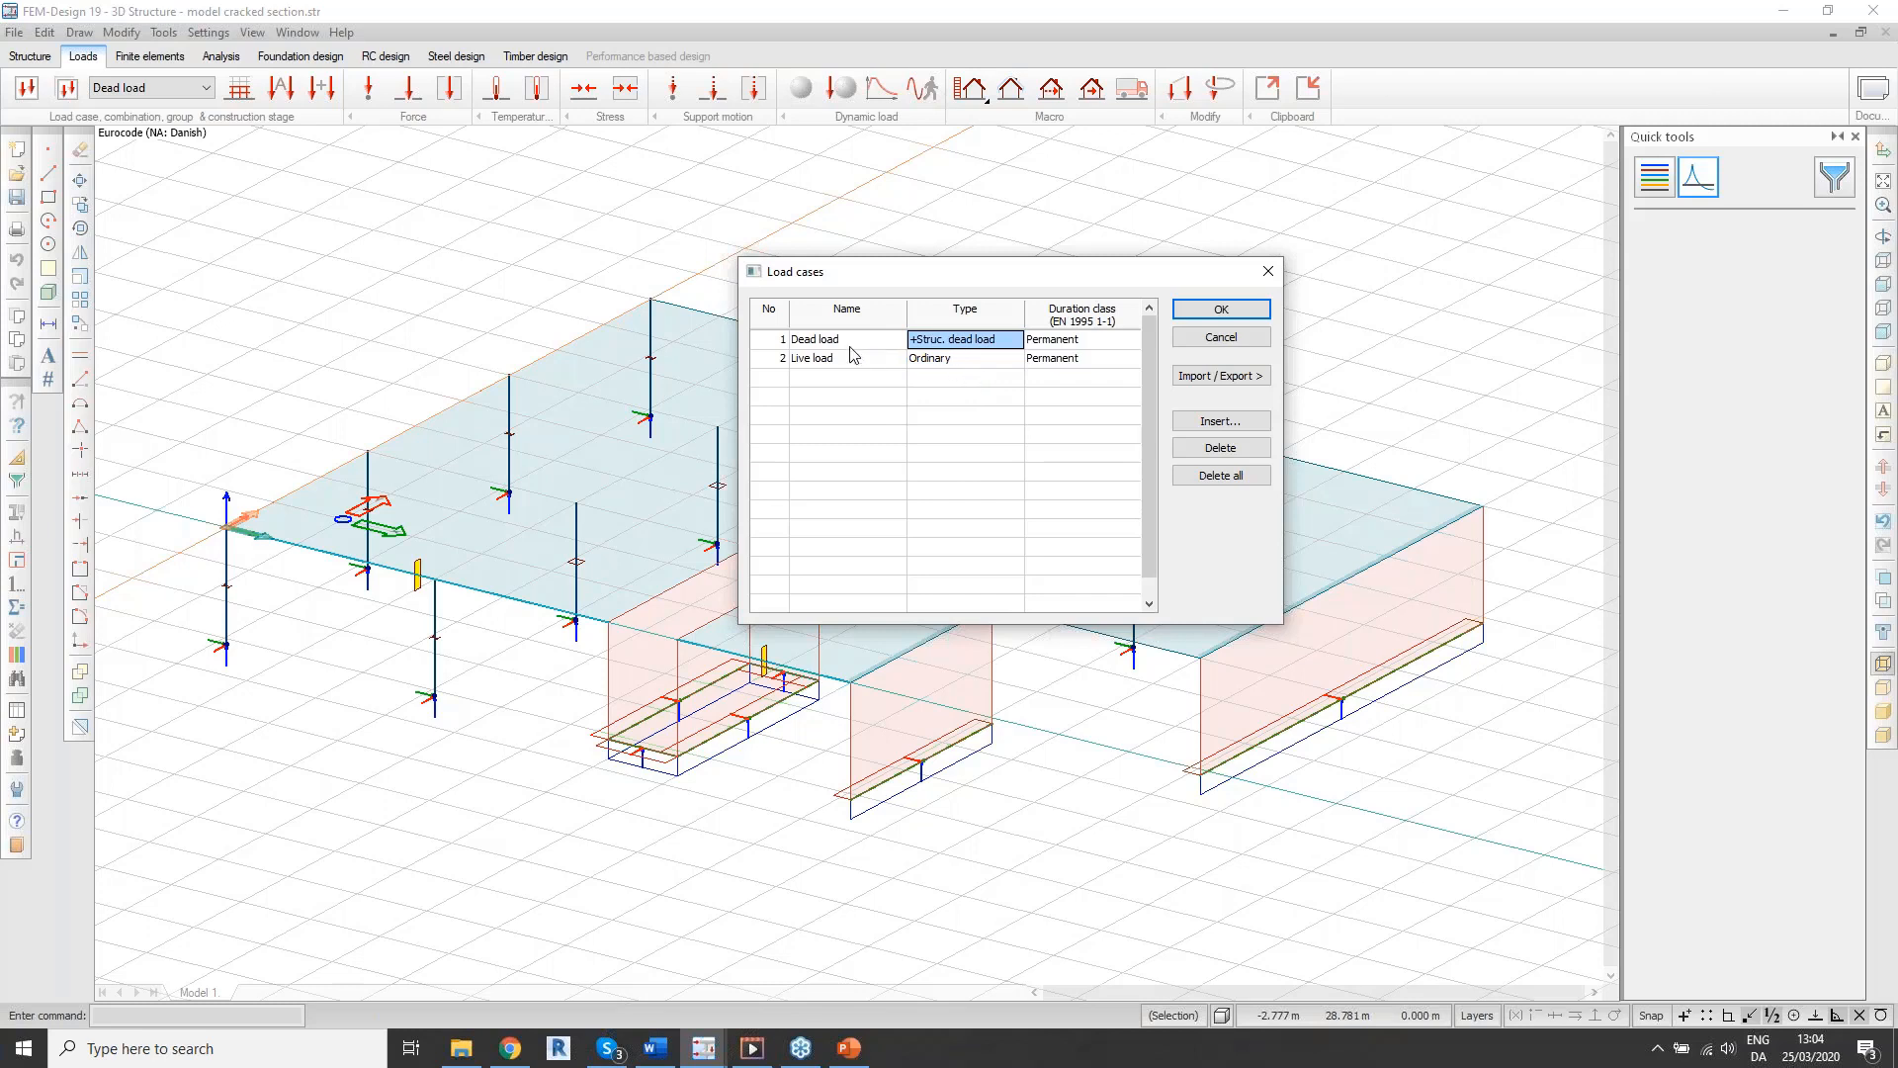
click(987, 359)
click(1192, 312)
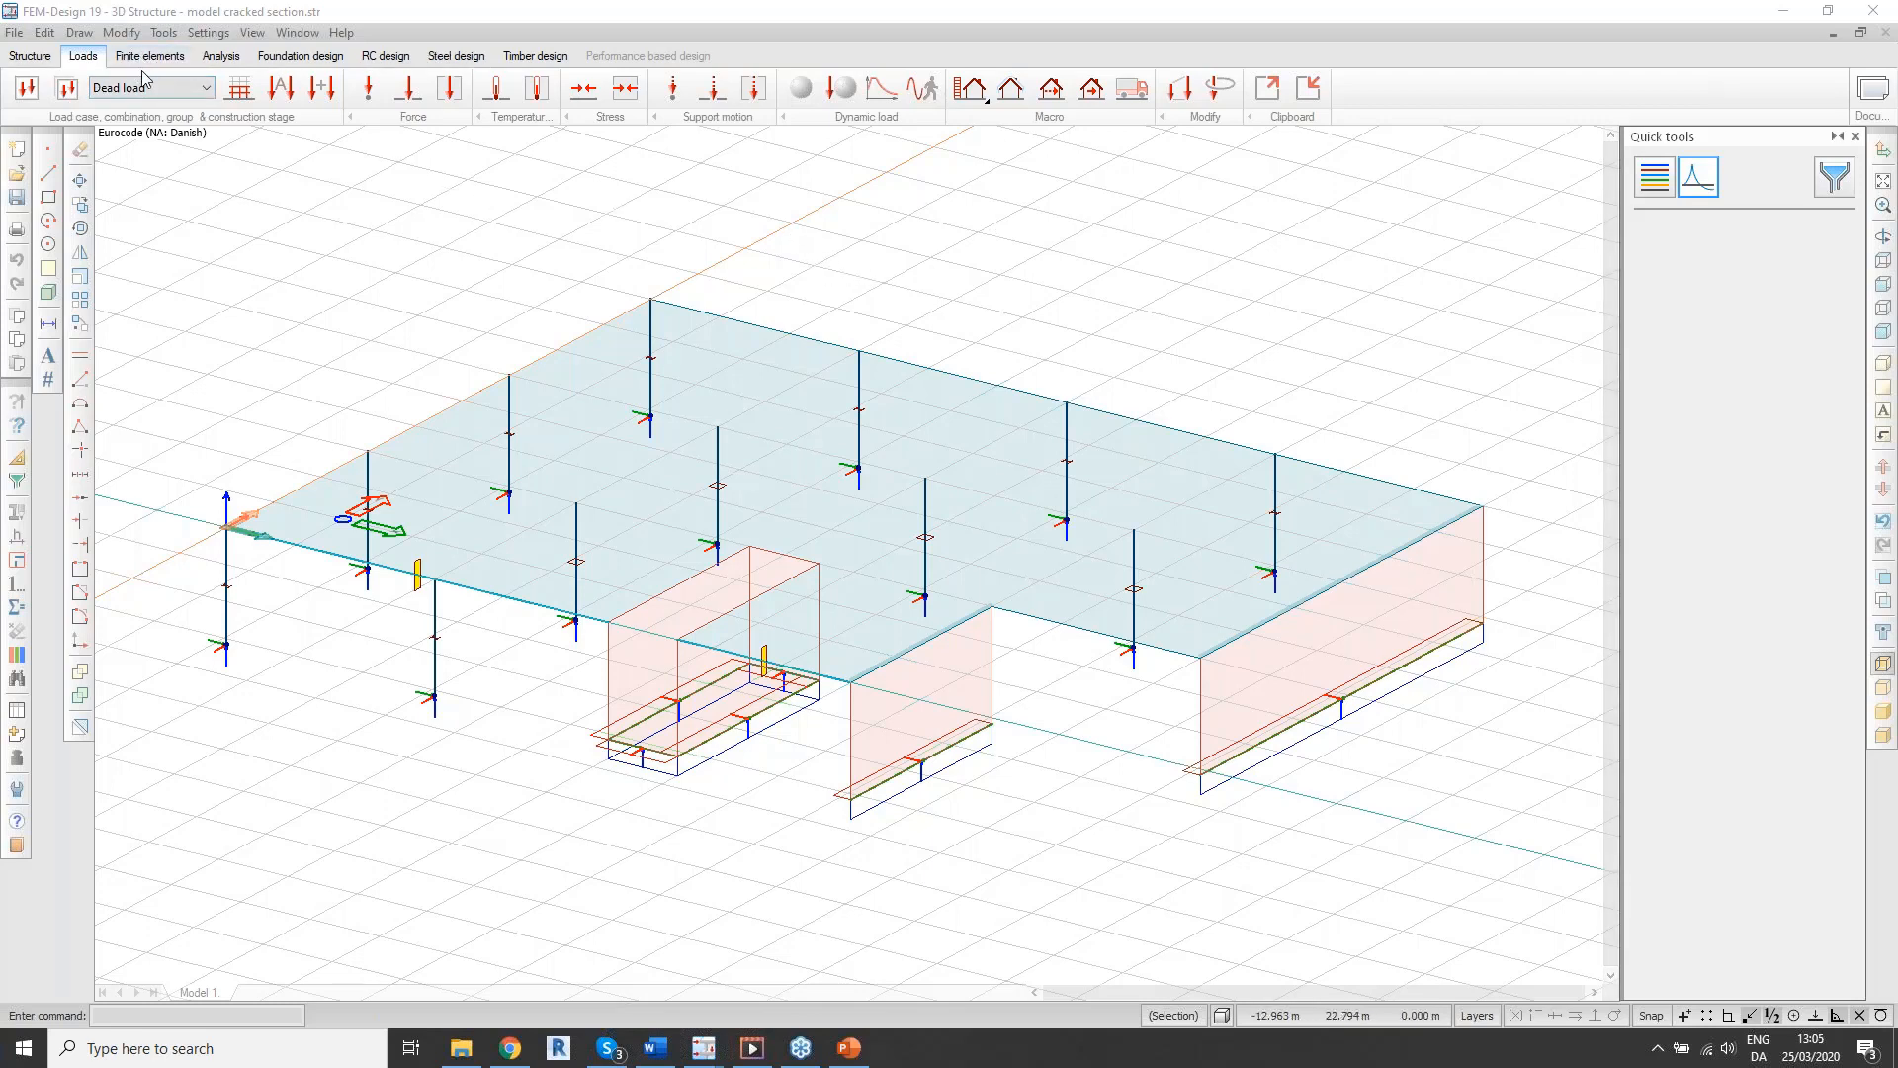
Step: Check the combination types assigned to the ULS Live load as main load and SLS load combinations
click(322, 89)
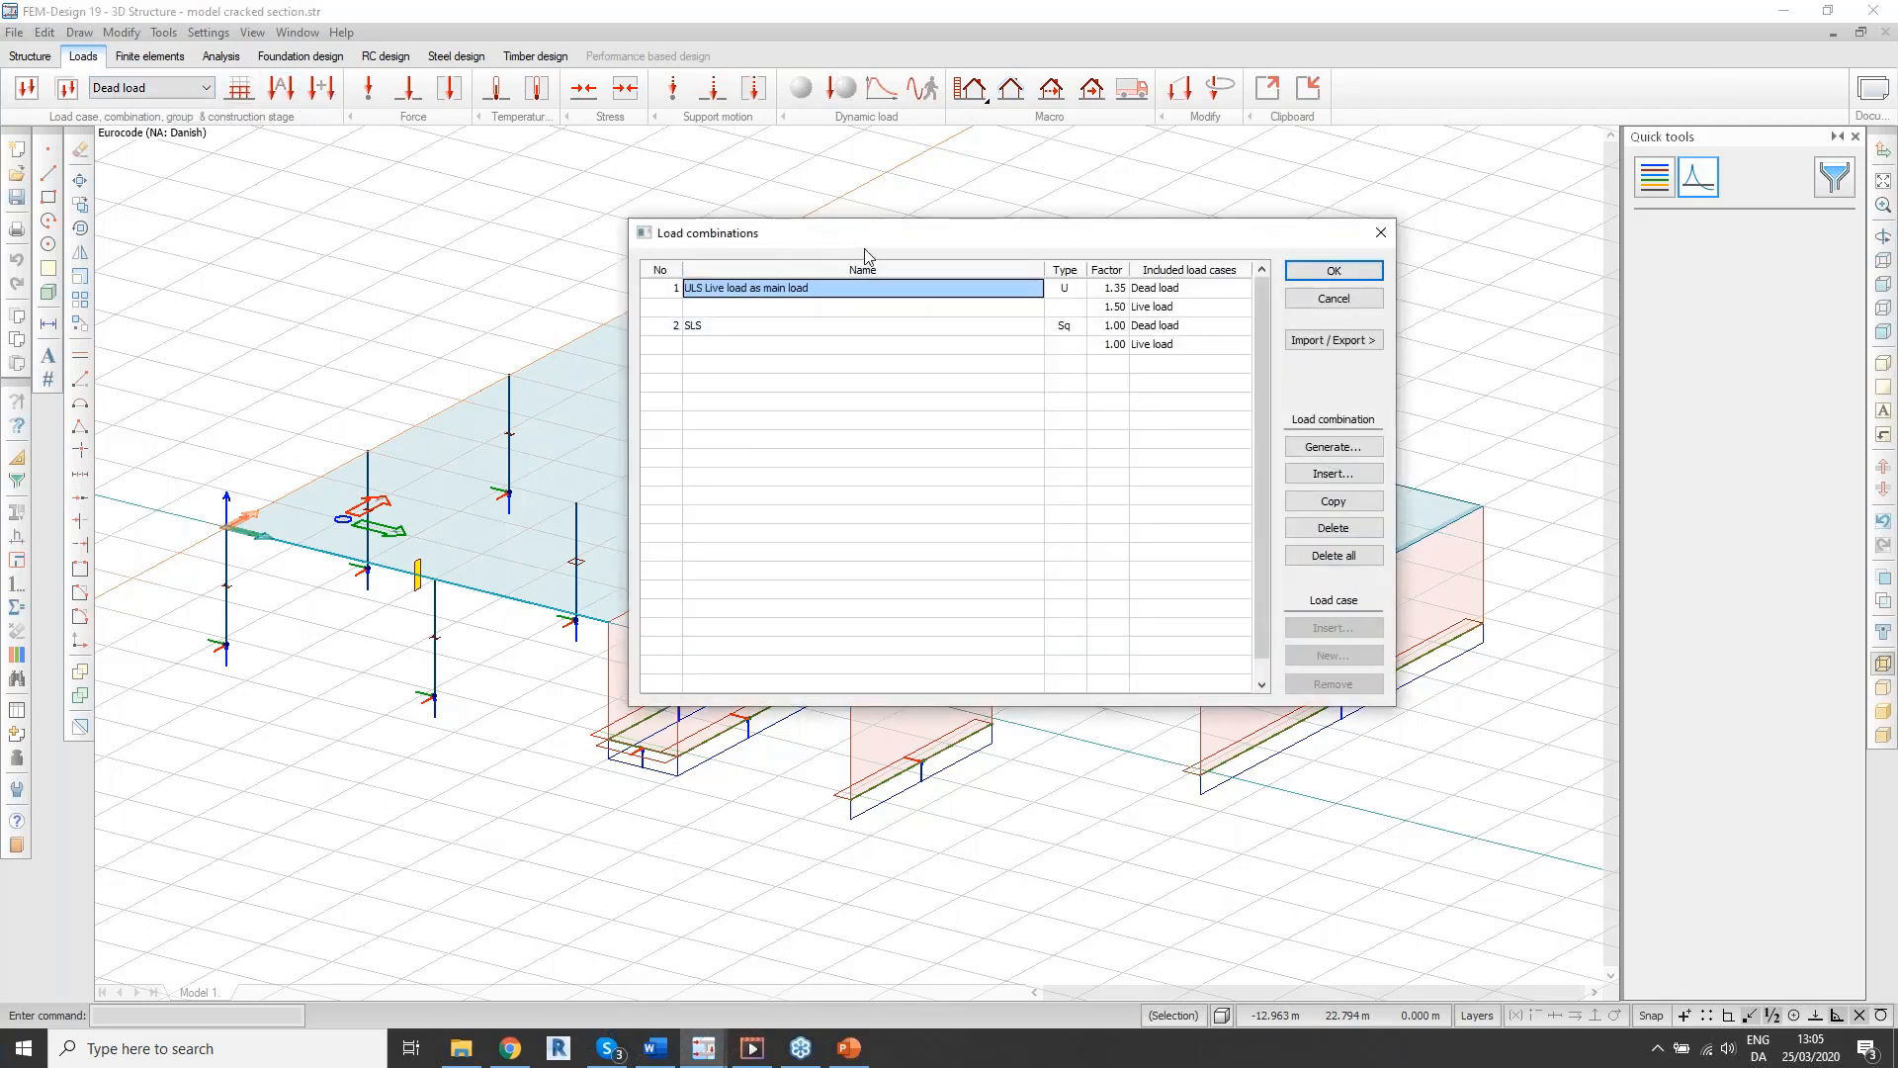
click(1073, 290)
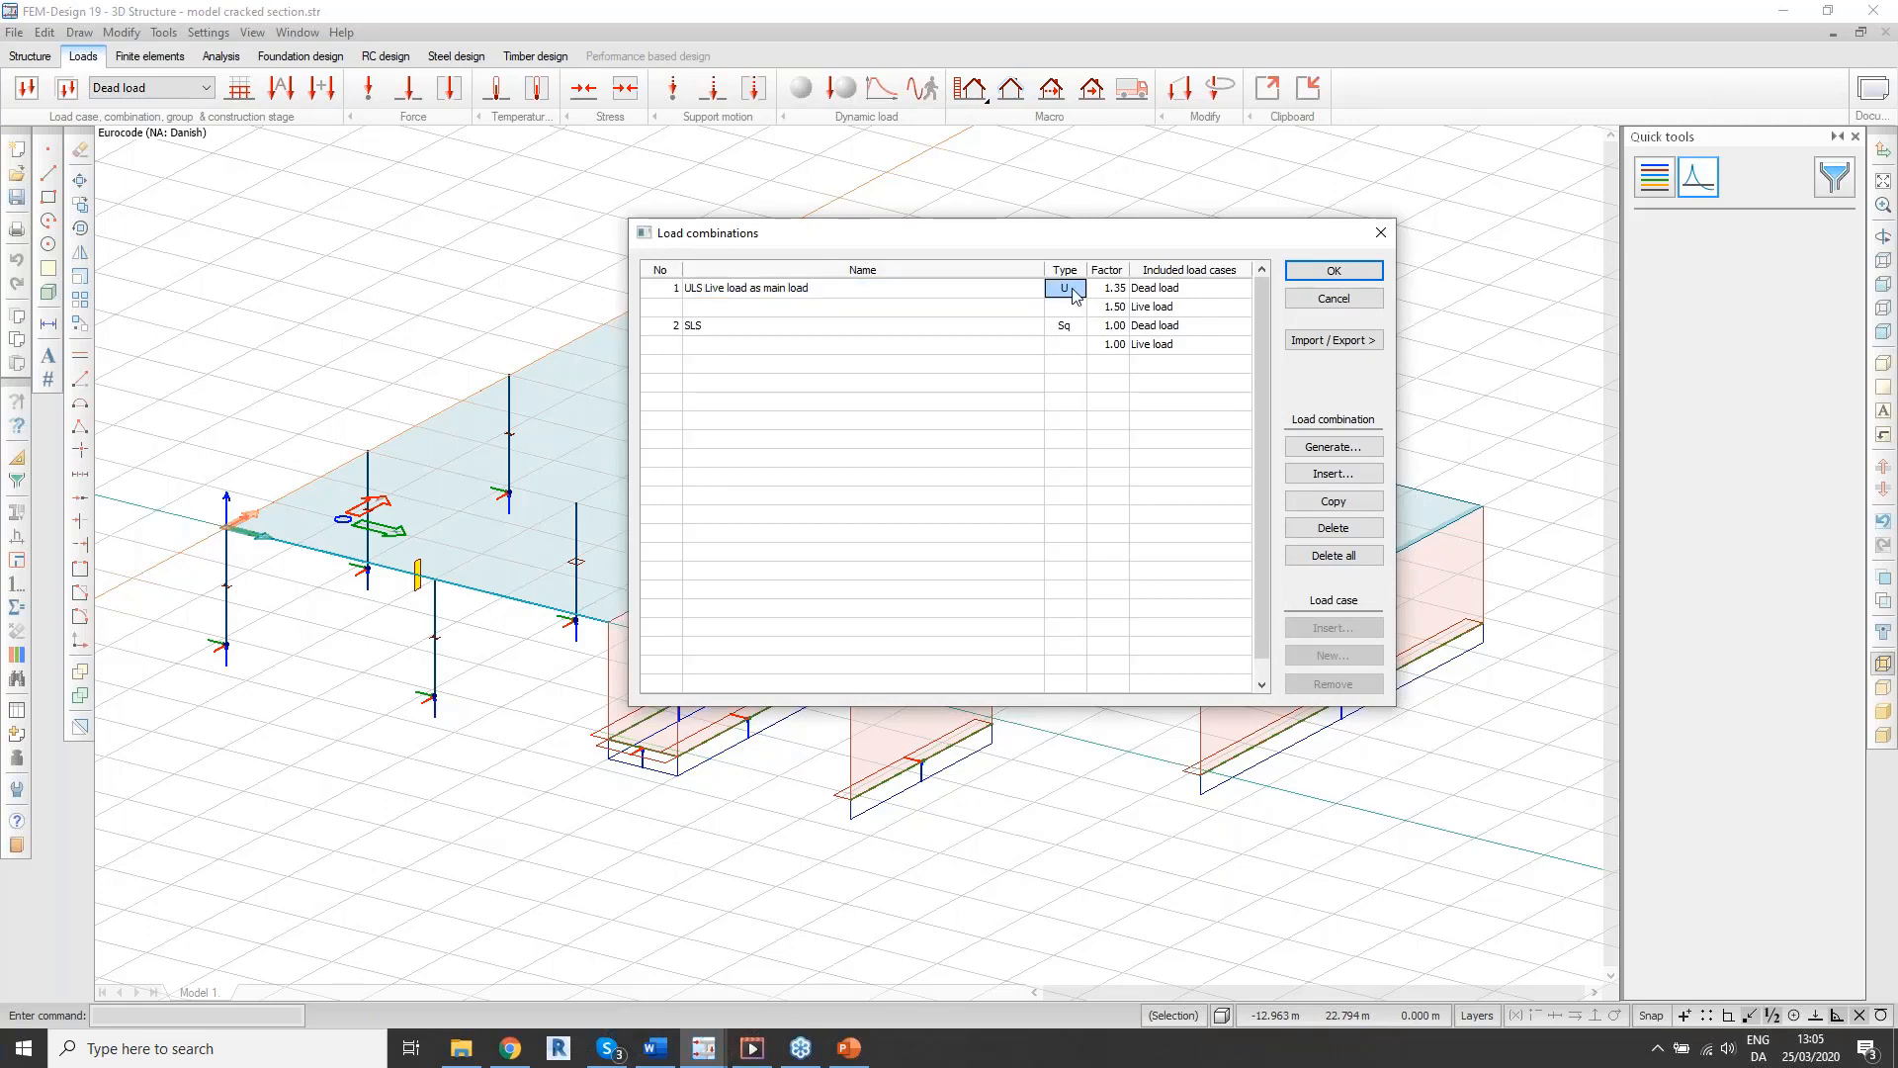
click(1082, 332)
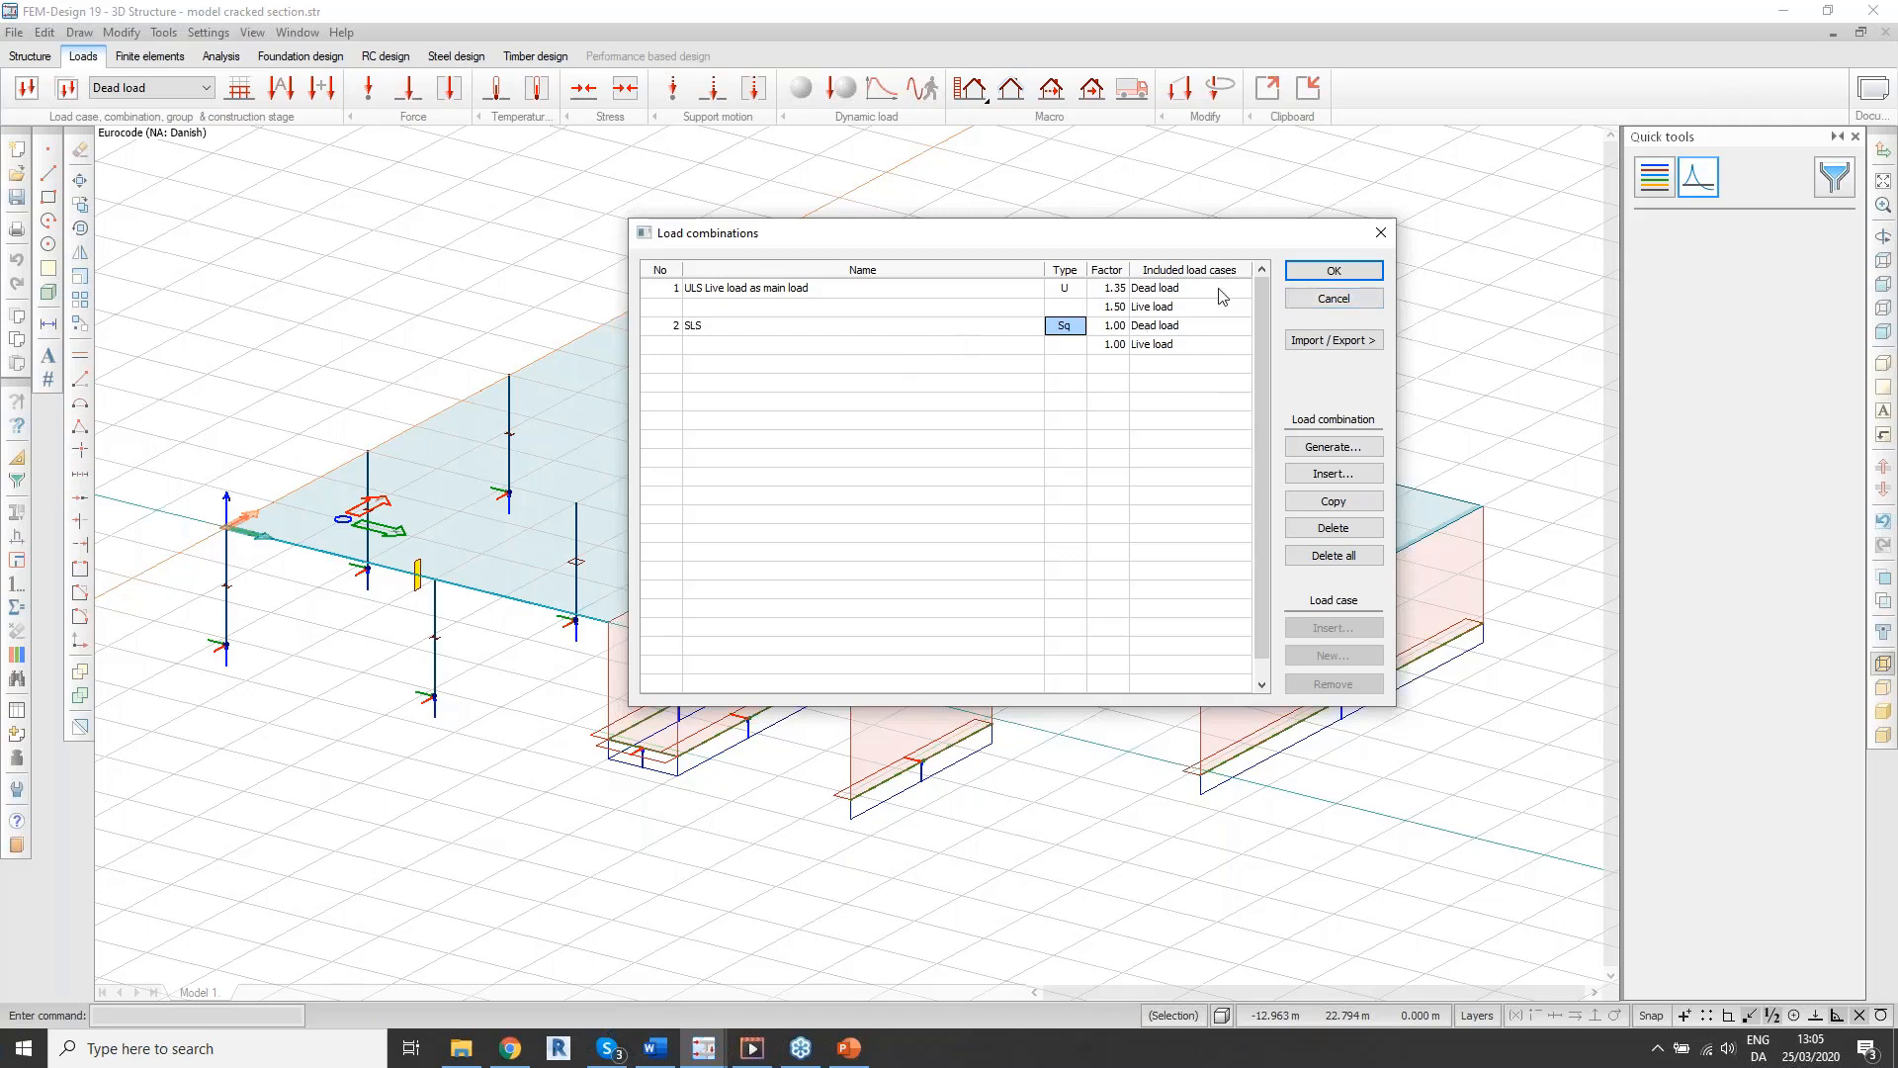
click(1334, 277)
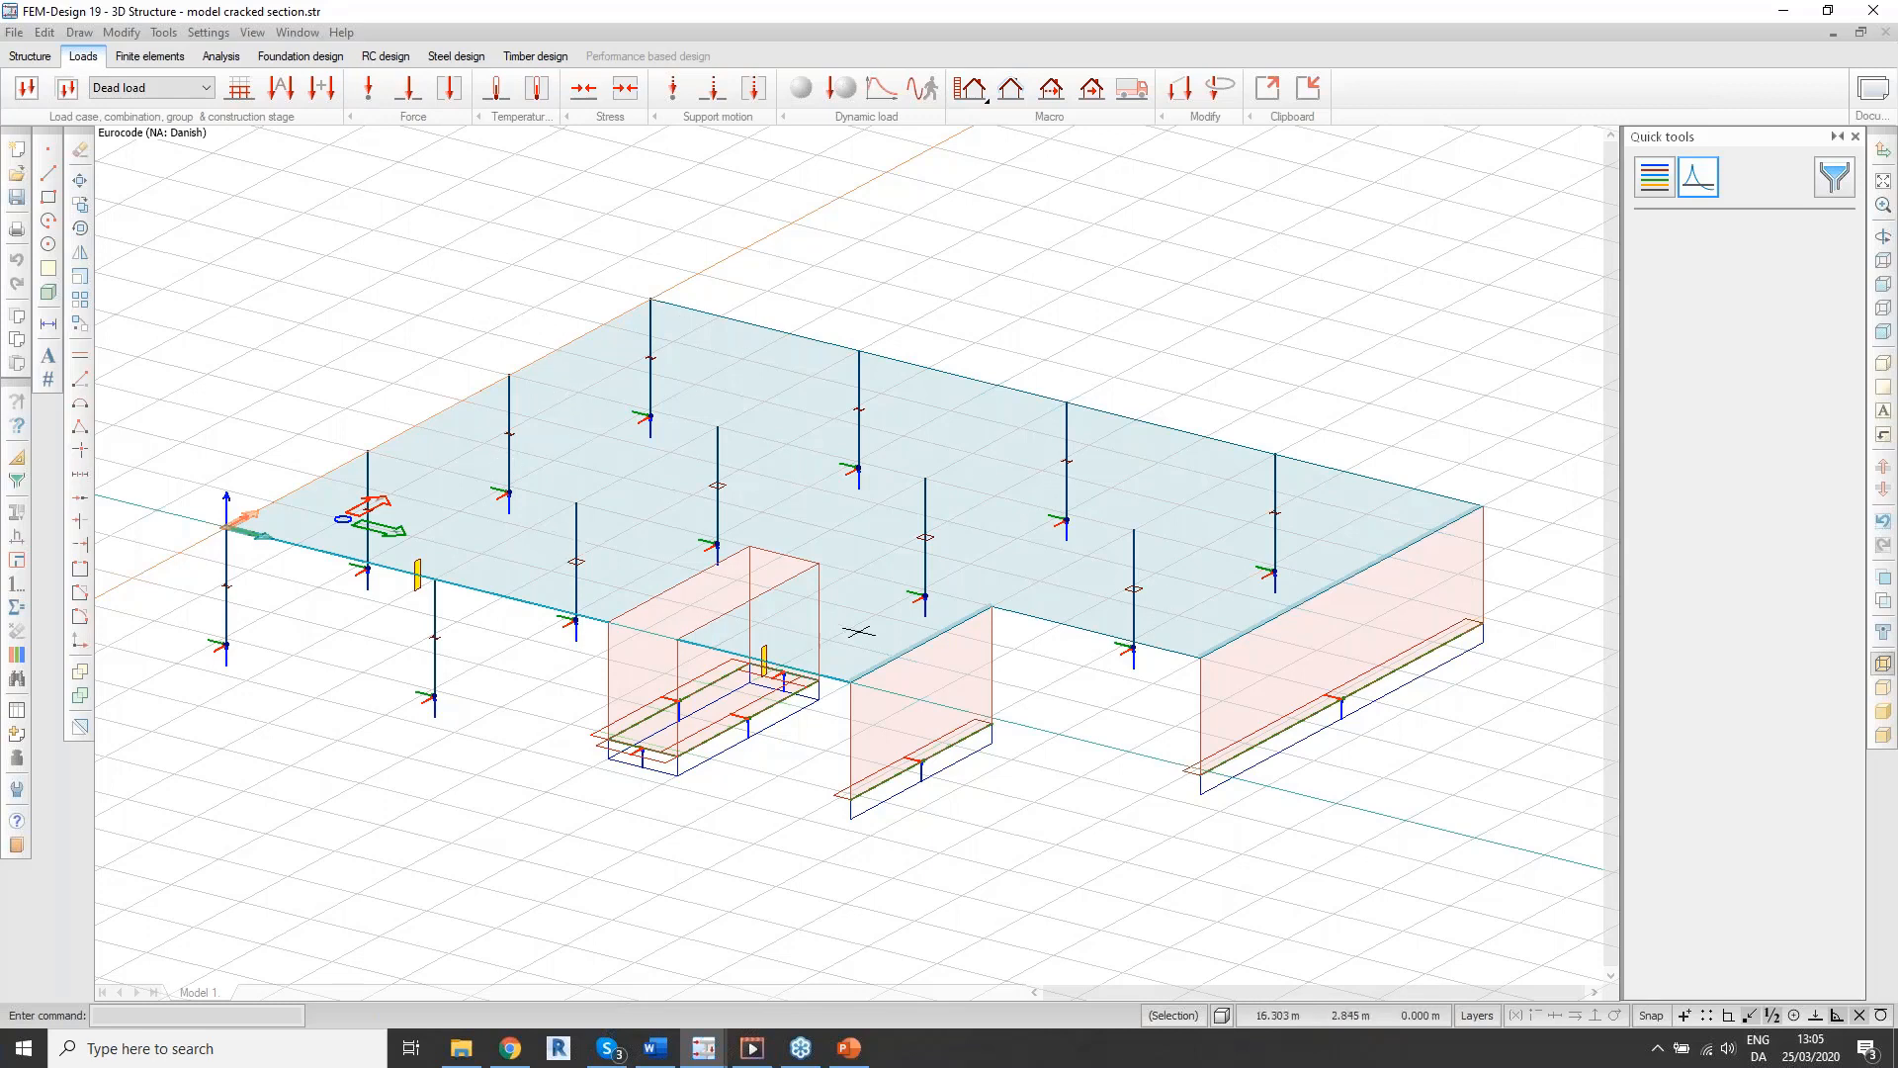
Step: Inspect the slab's plate properties and the finite element mesh with the peak smoothing regions at the column heads
mouse_move(859, 629)
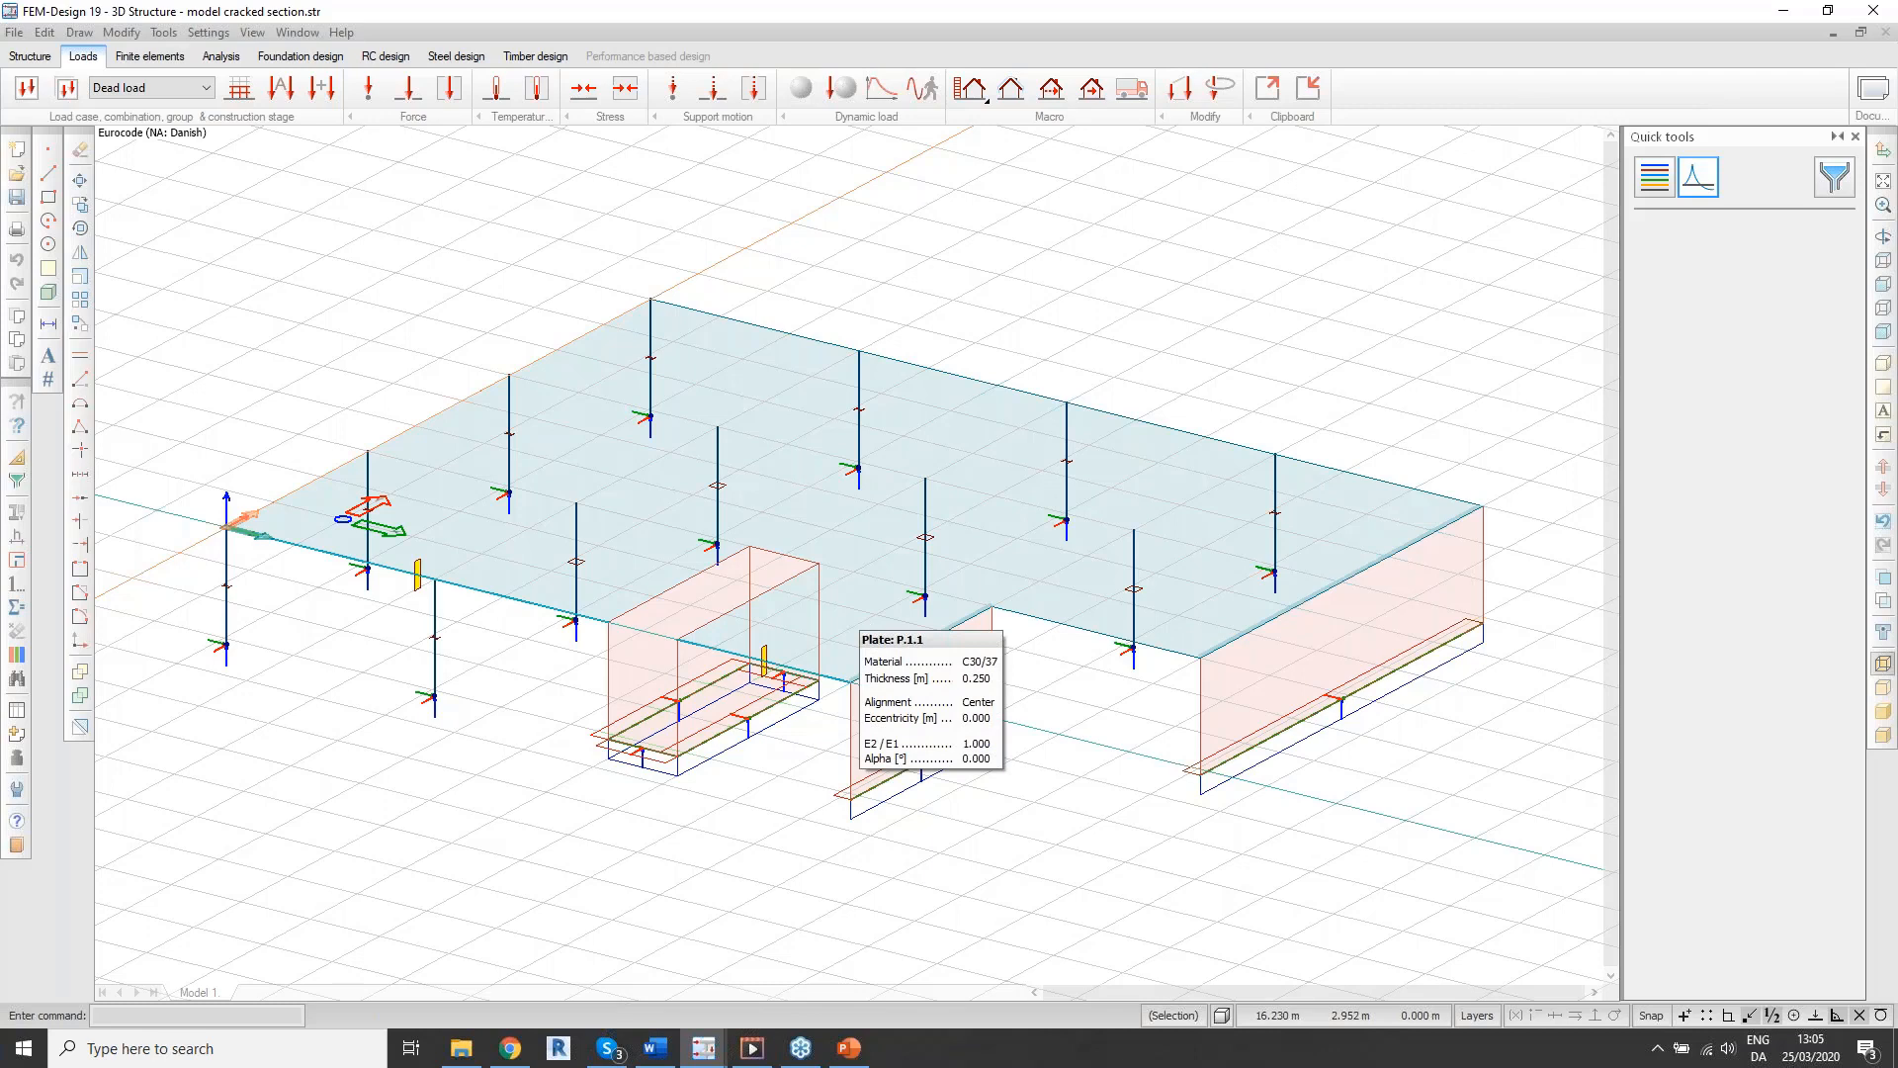
click(151, 56)
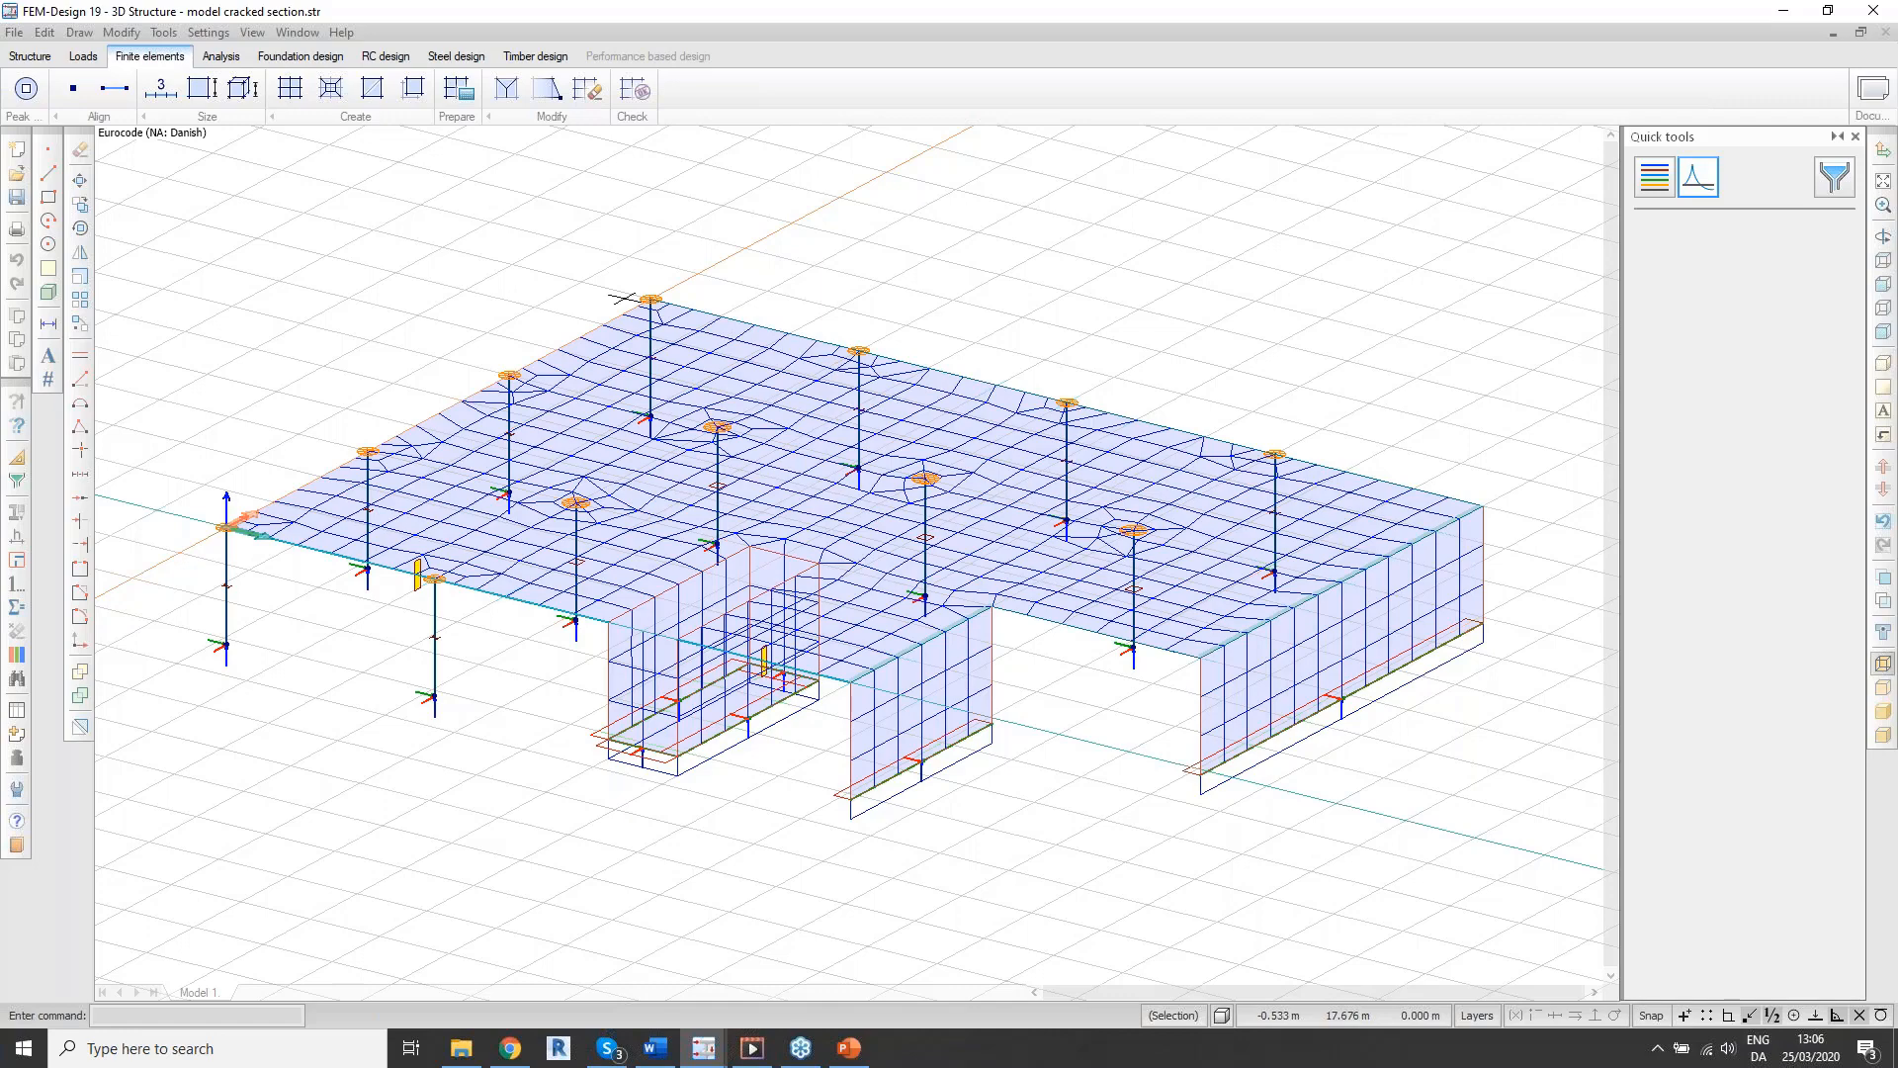
scroll(652, 286, up, 5)
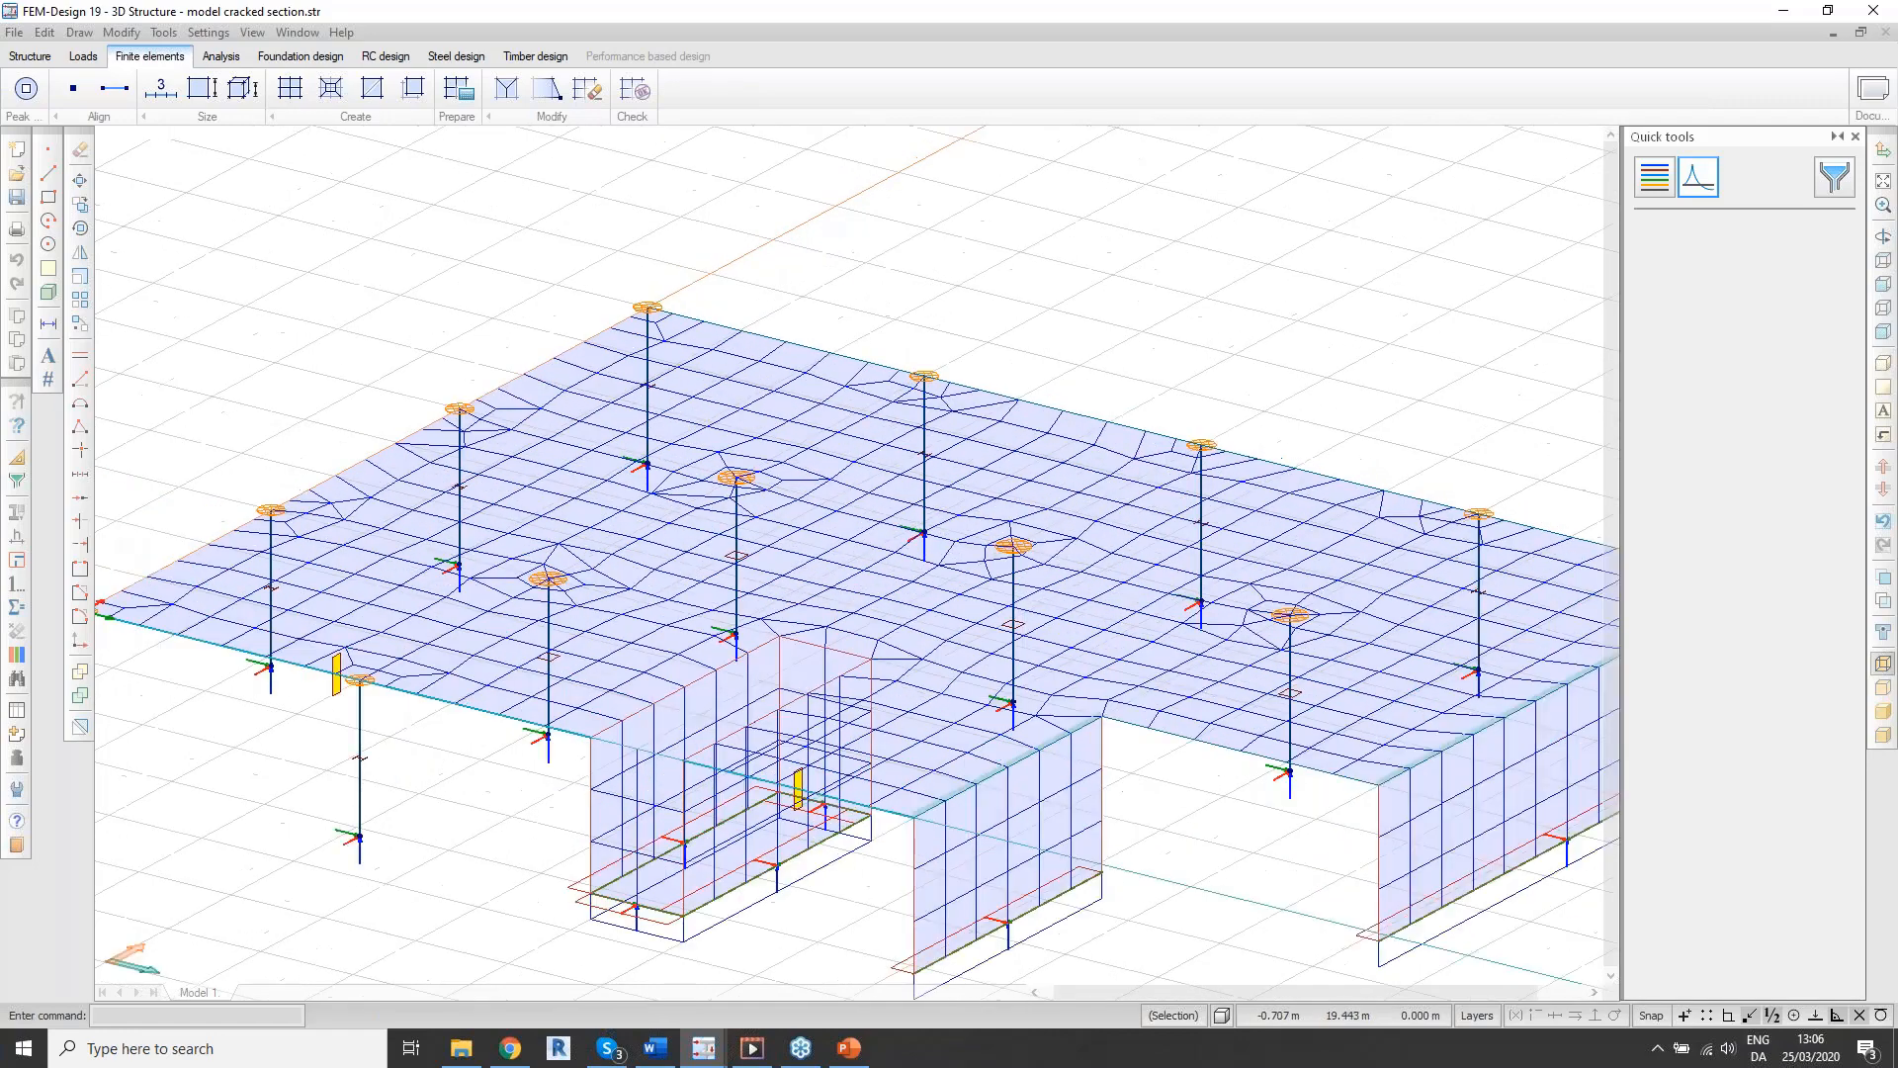
scroll(622, 347, down, 6)
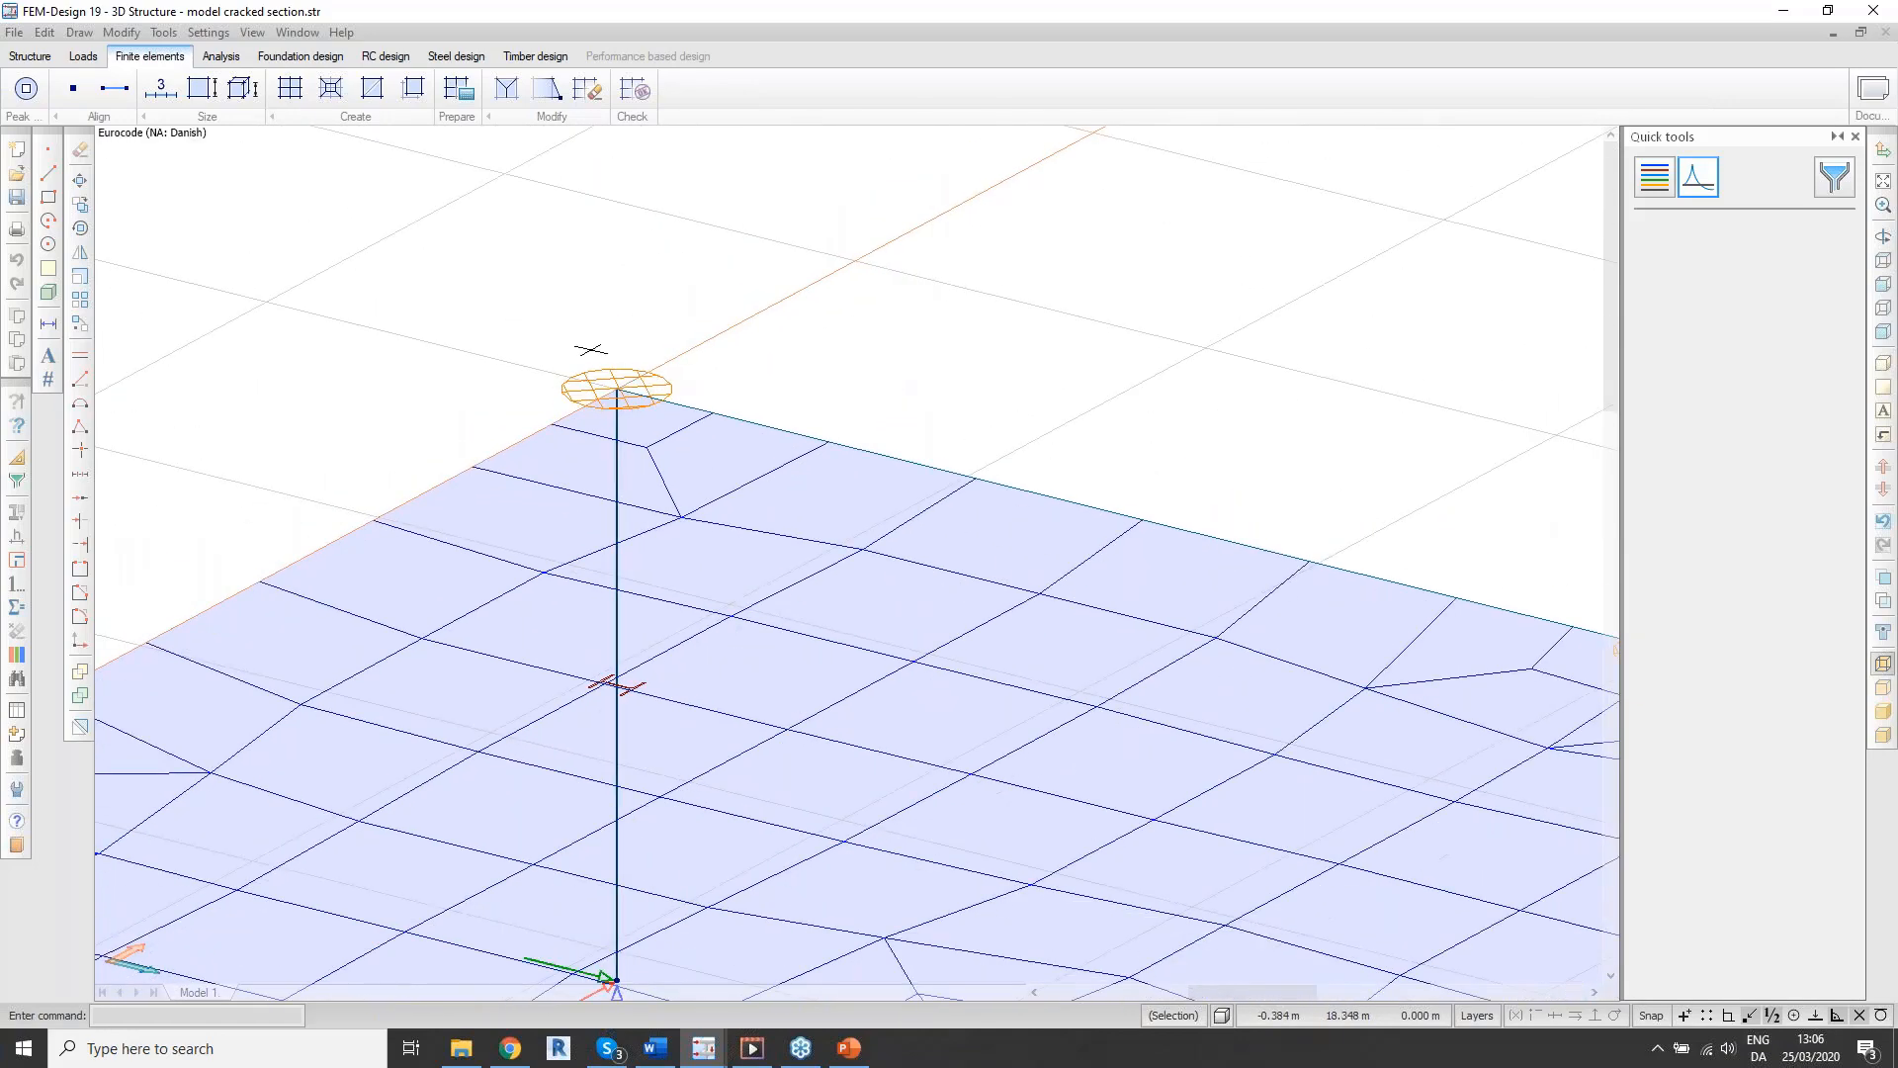
scroll(580, 273, down, 4)
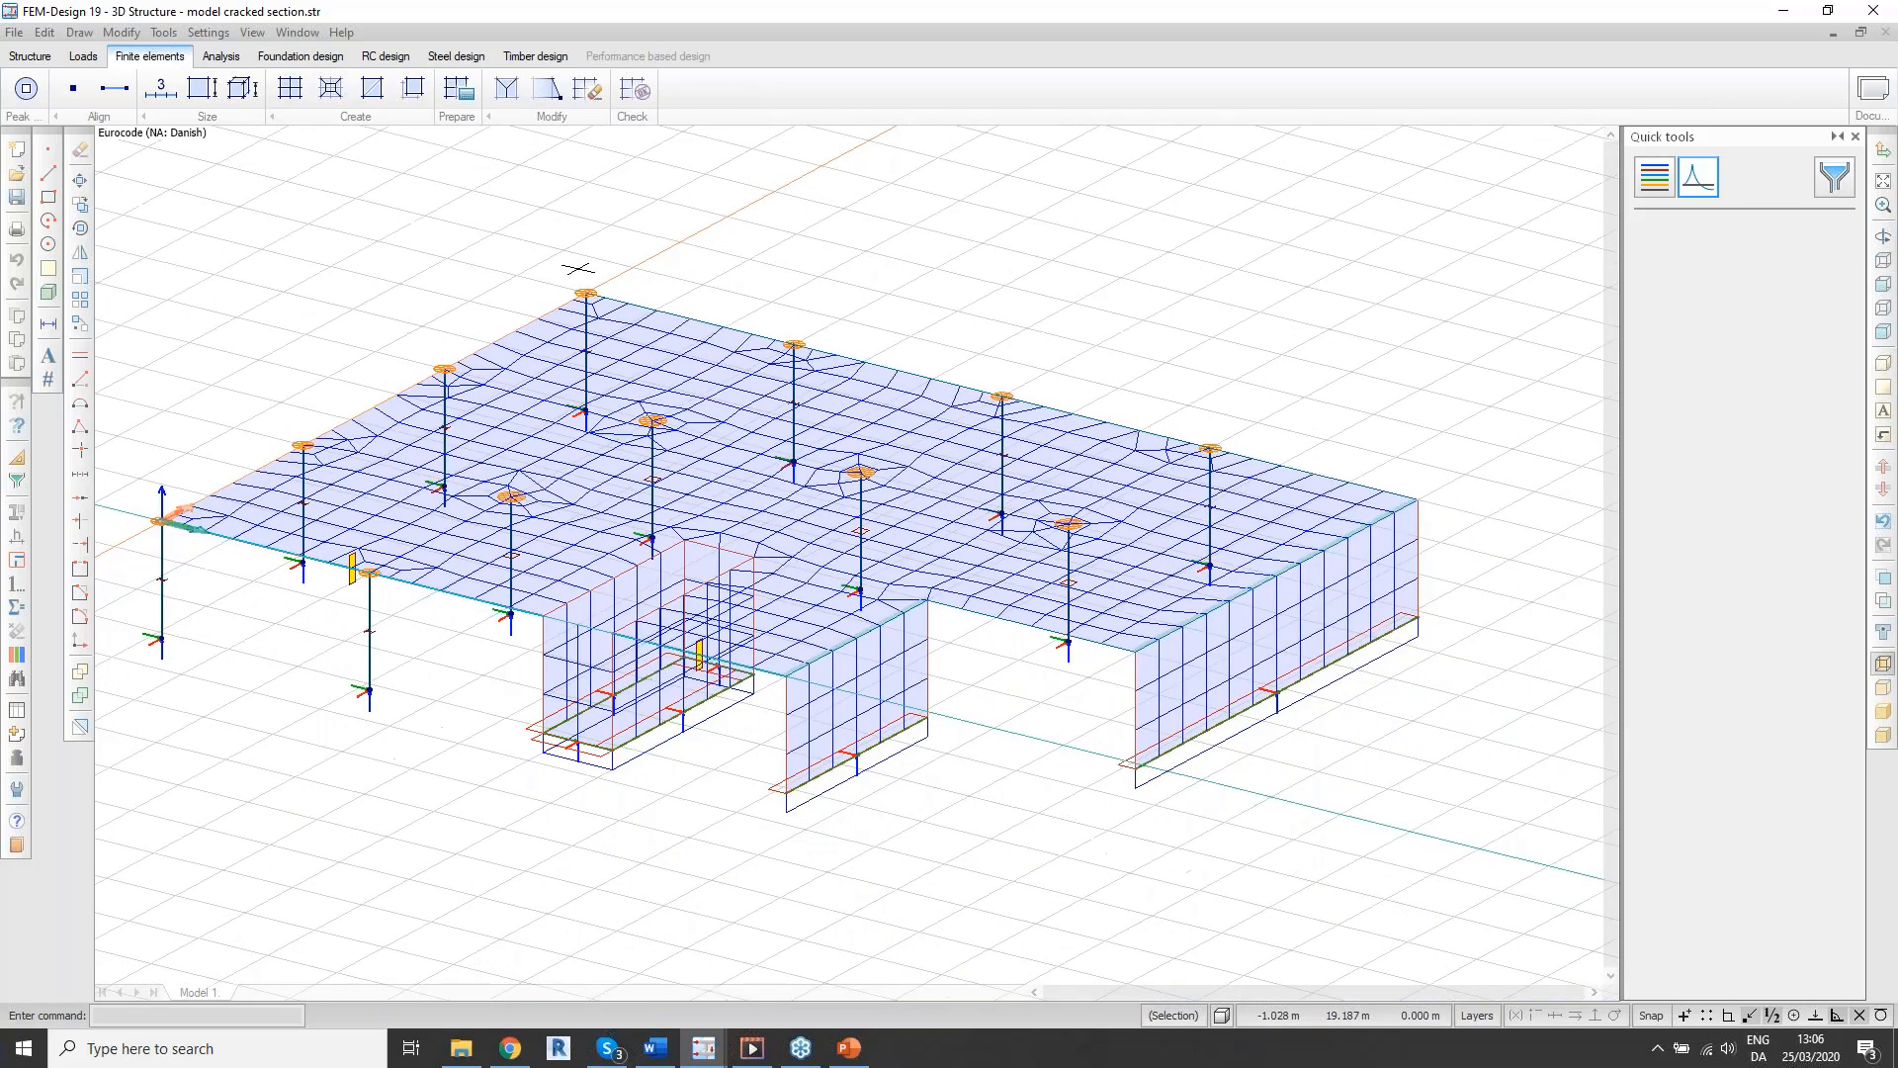
middle_drag(416, 292, 434, 303)
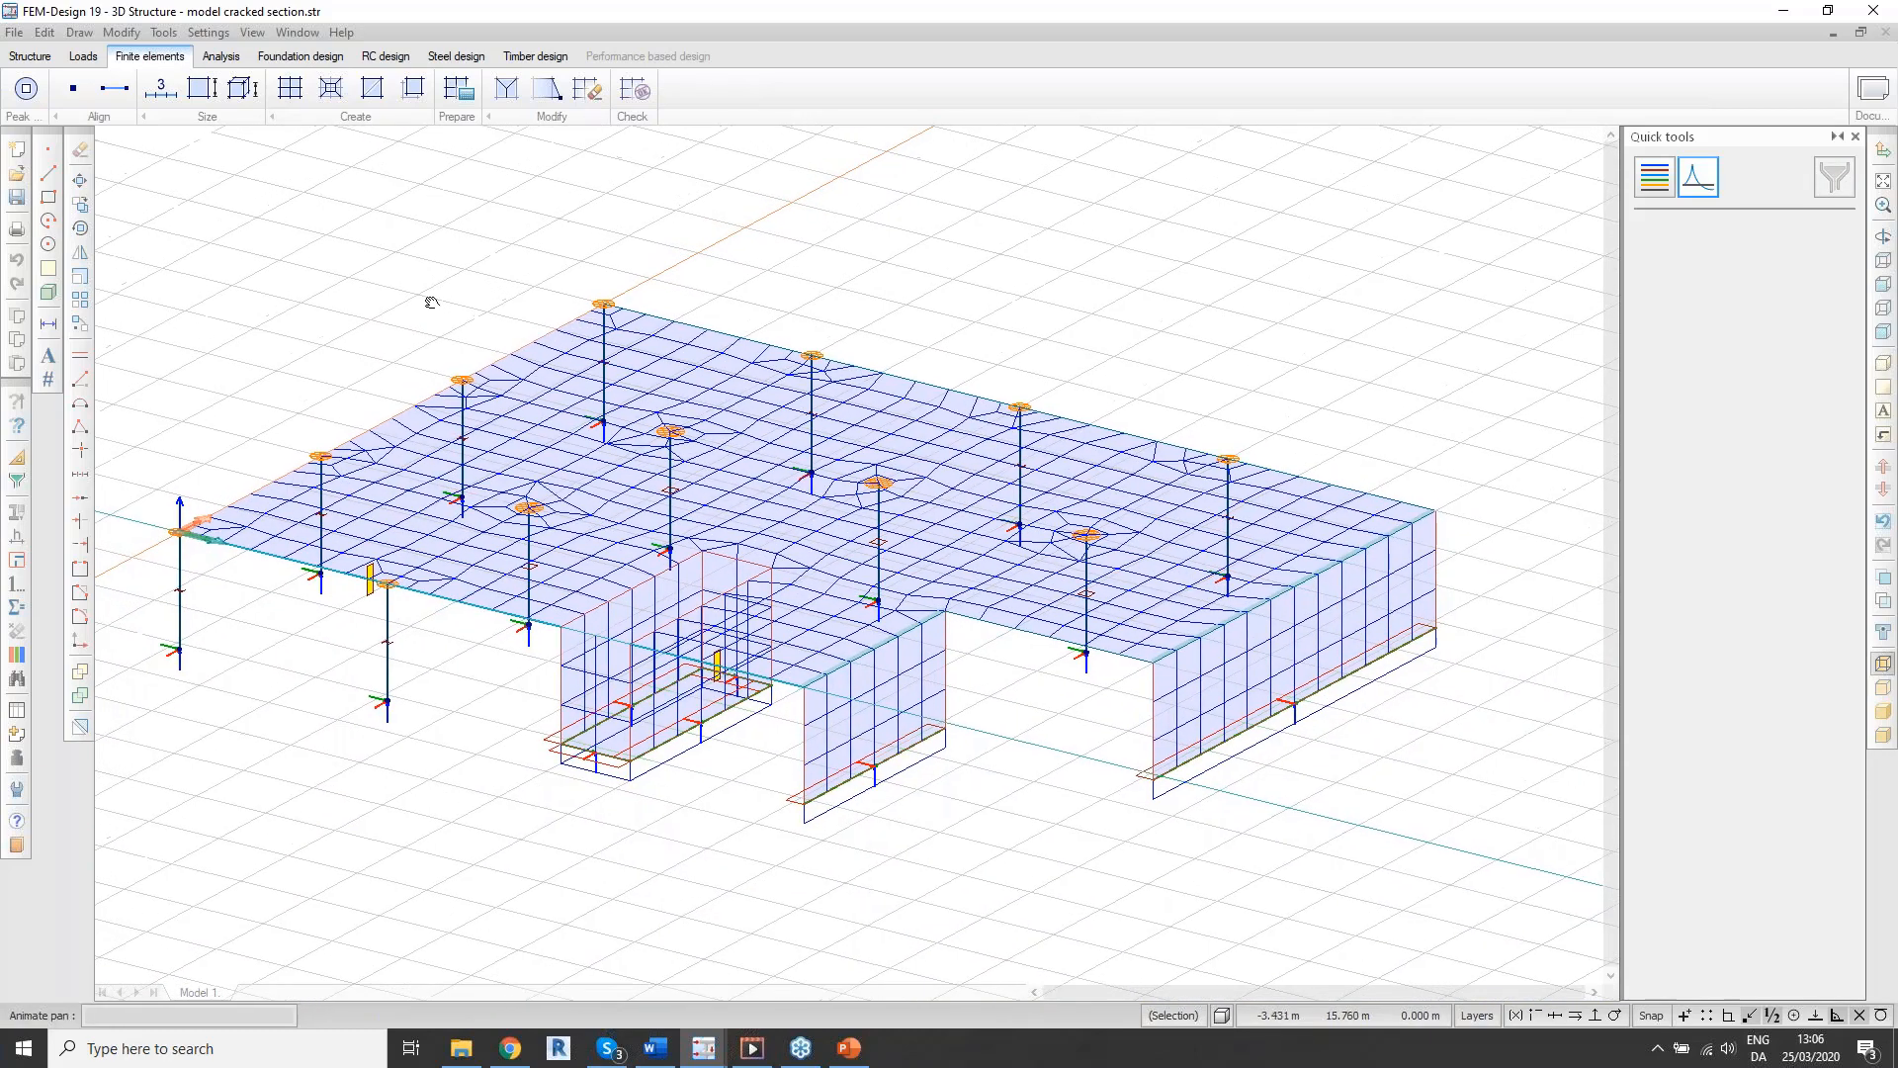
Step: Review the peak smoothing method for moments, normal forces and shear forces in the calculation settings, leaving it unchanged
click(208, 32)
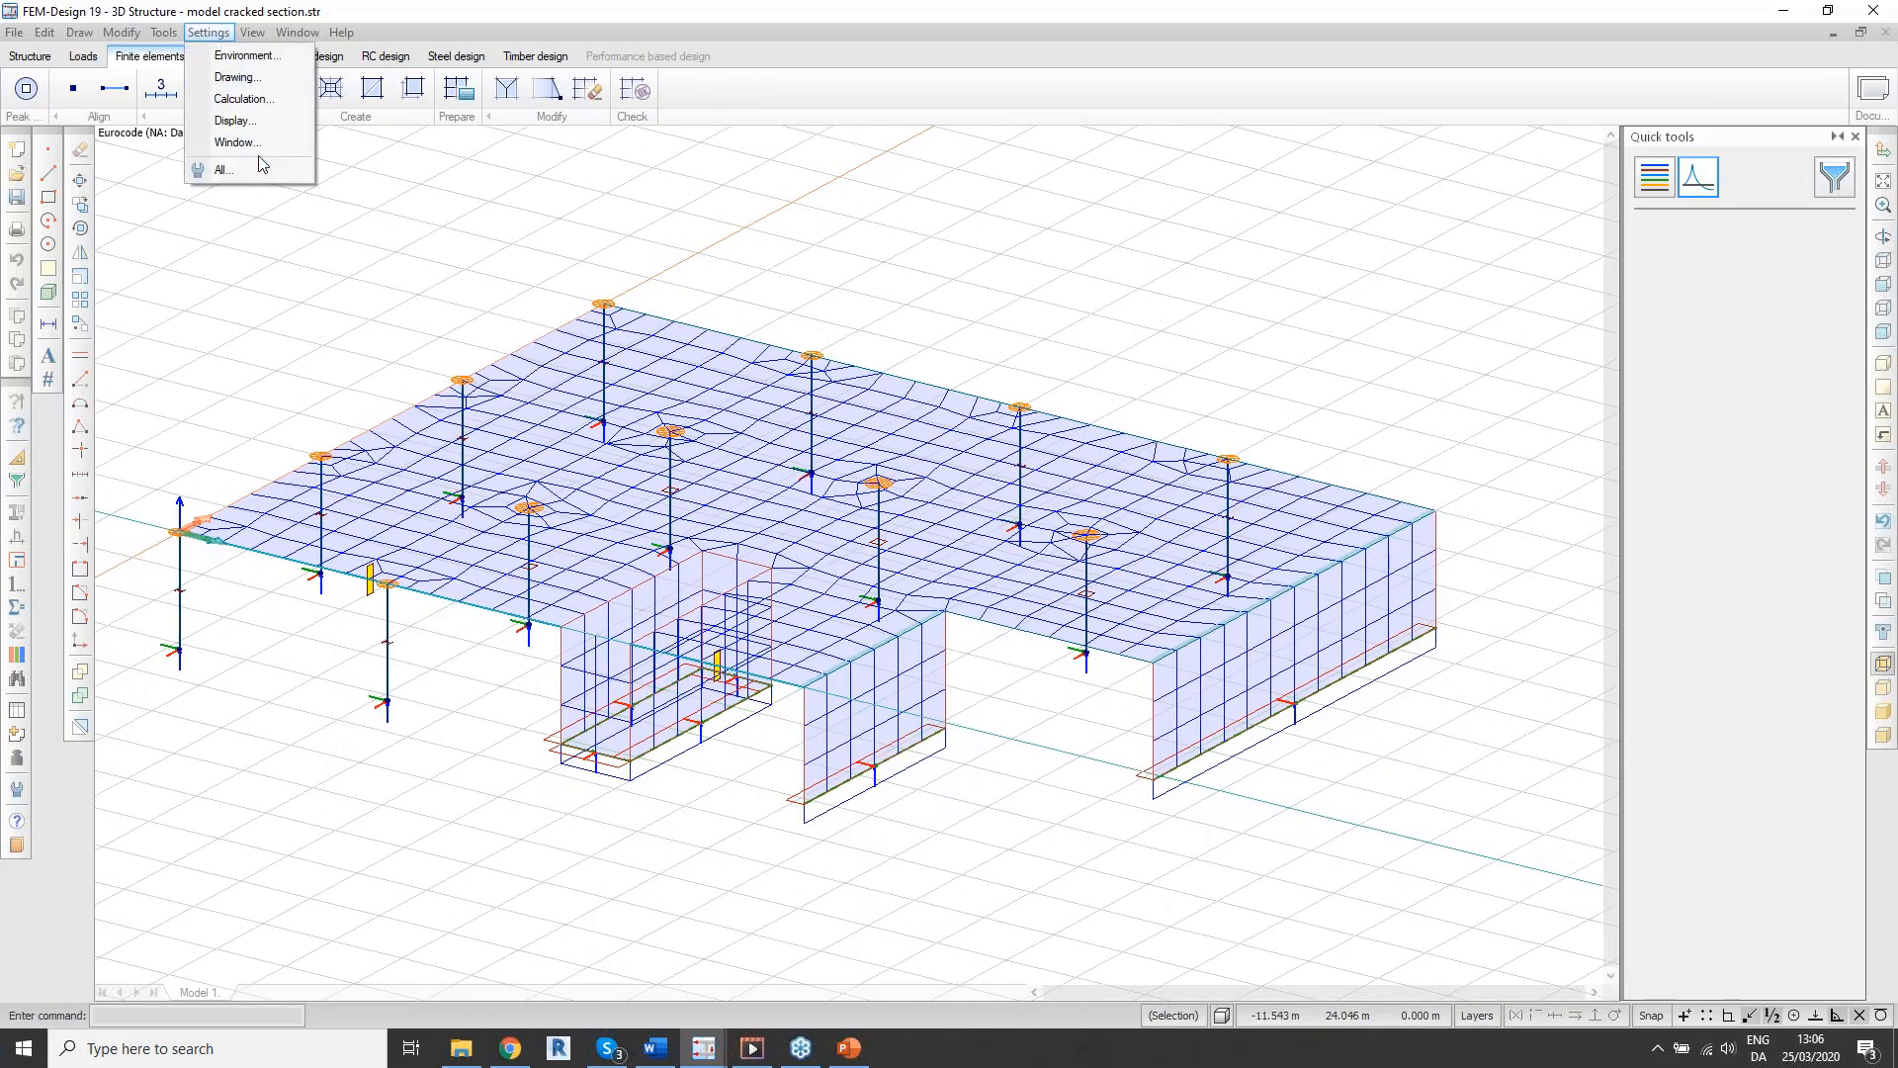
click(252, 170)
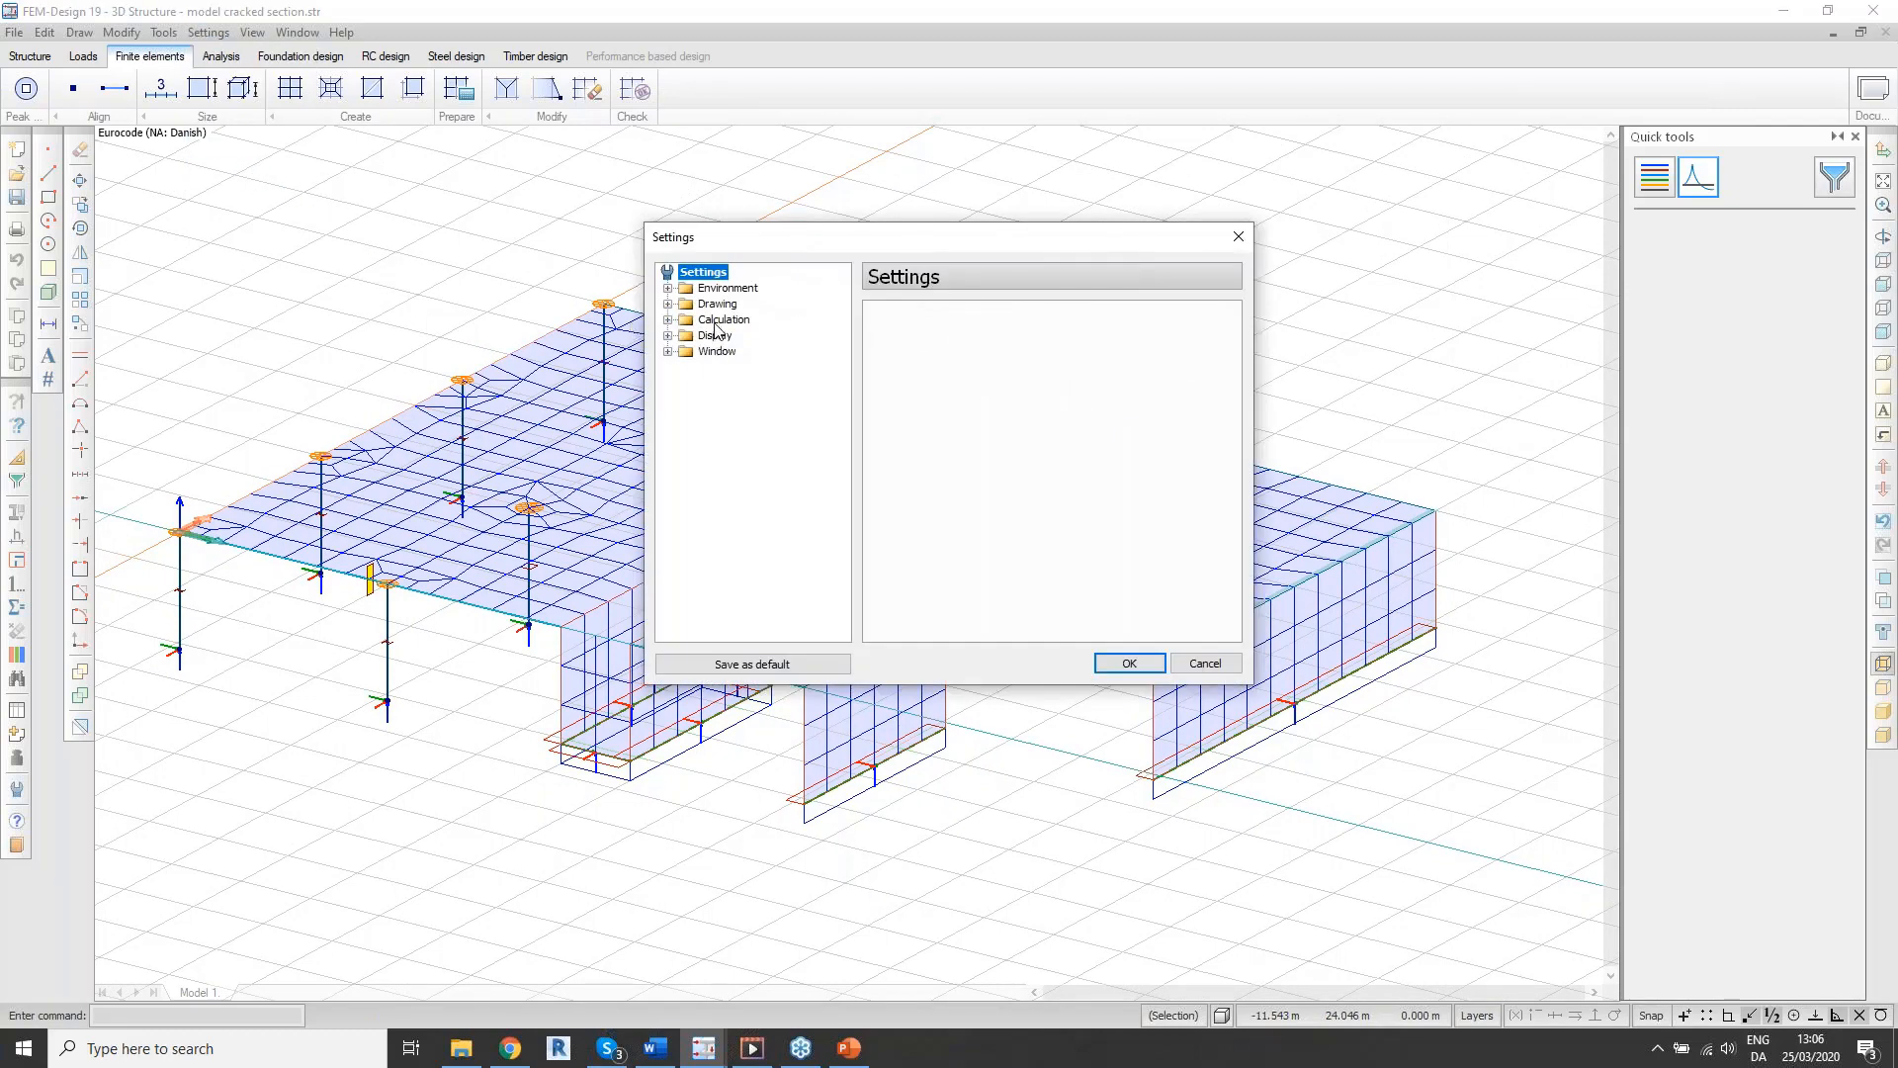
double_click(721, 320)
double_click(752, 416)
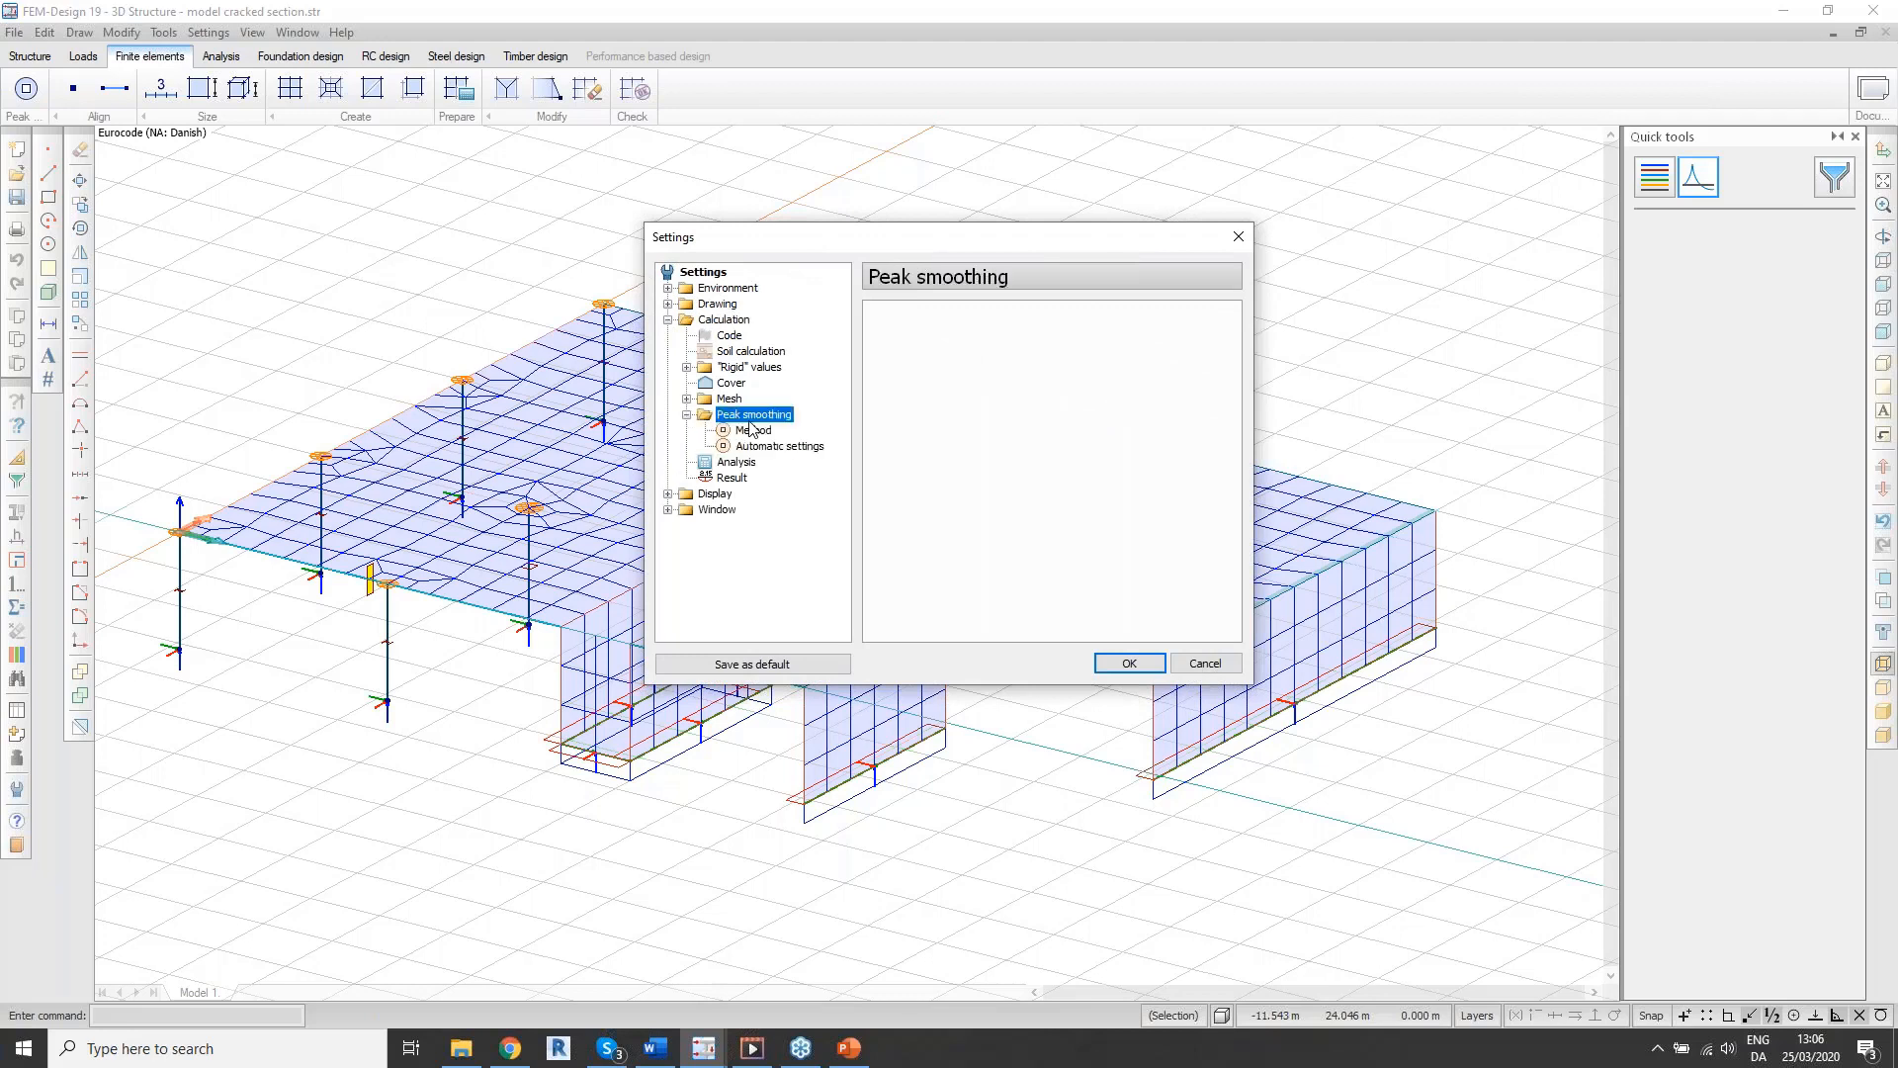
click(755, 433)
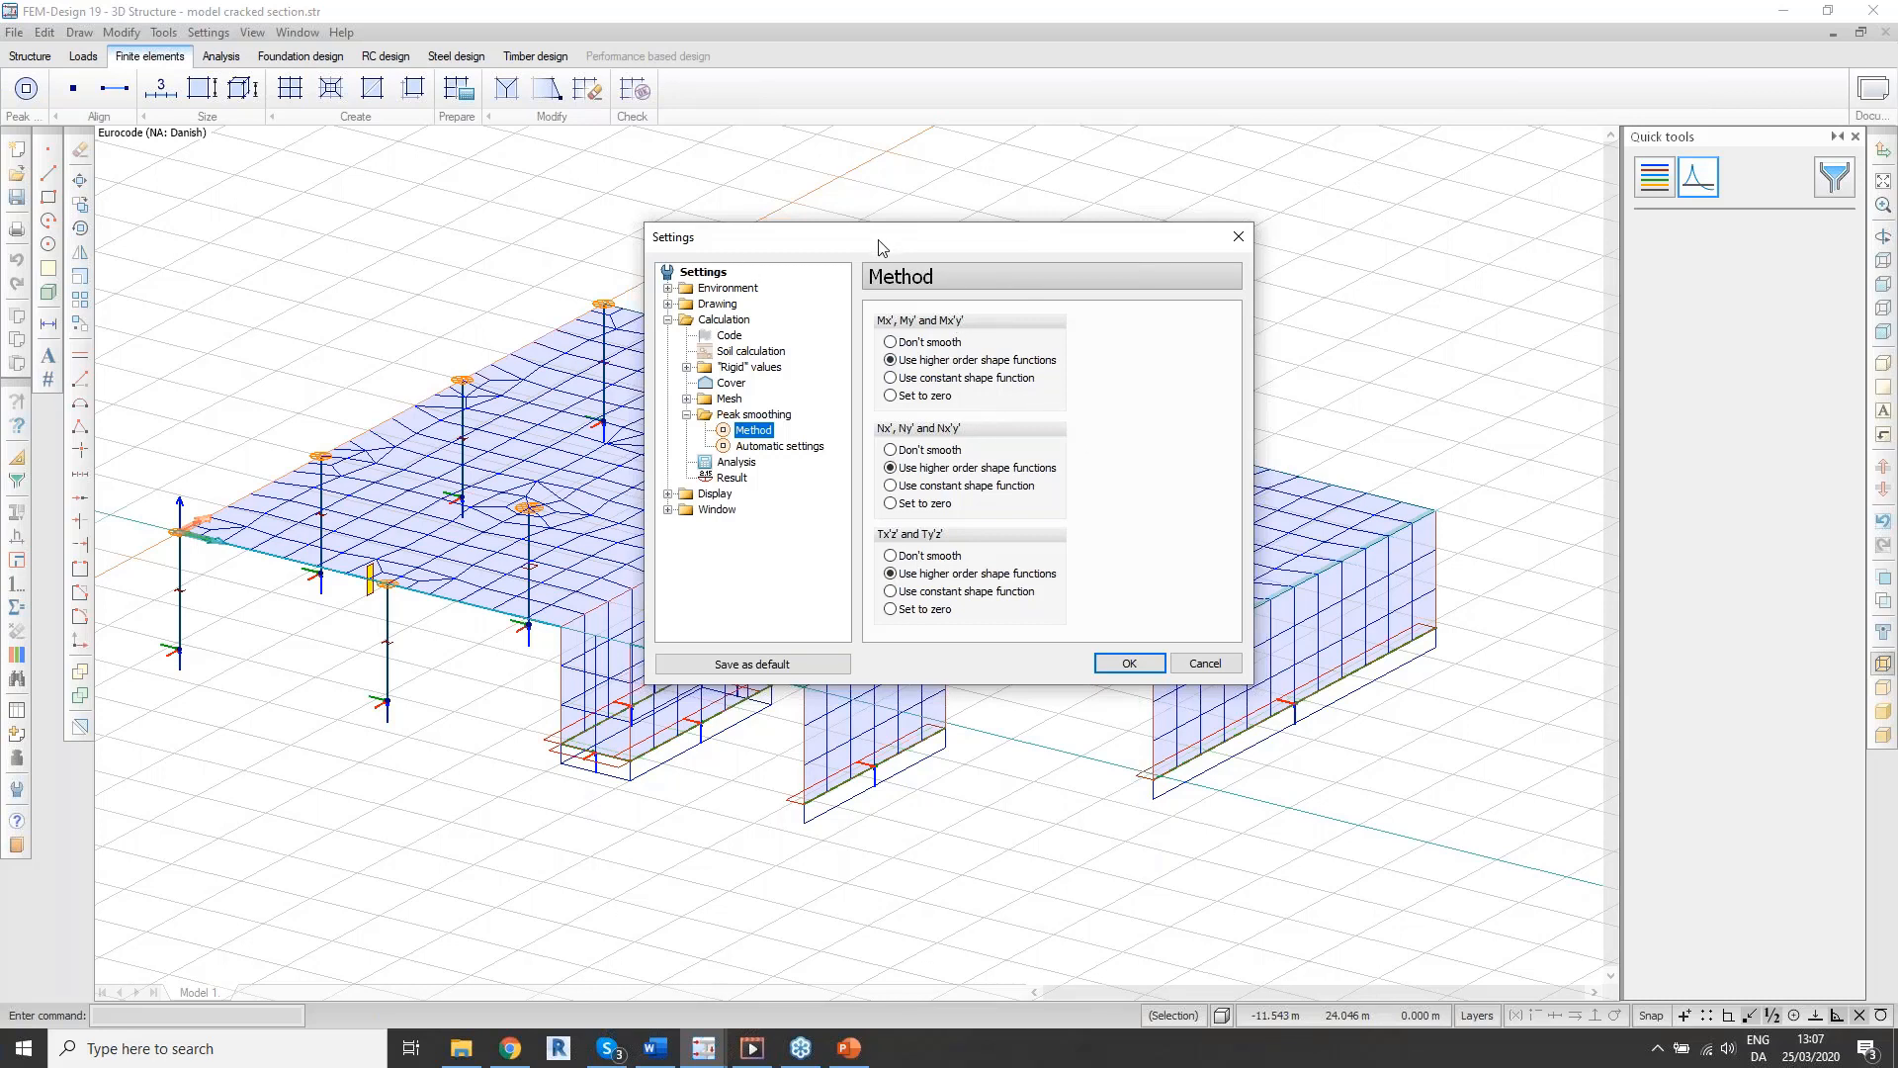
drag(969, 248, 970, 248)
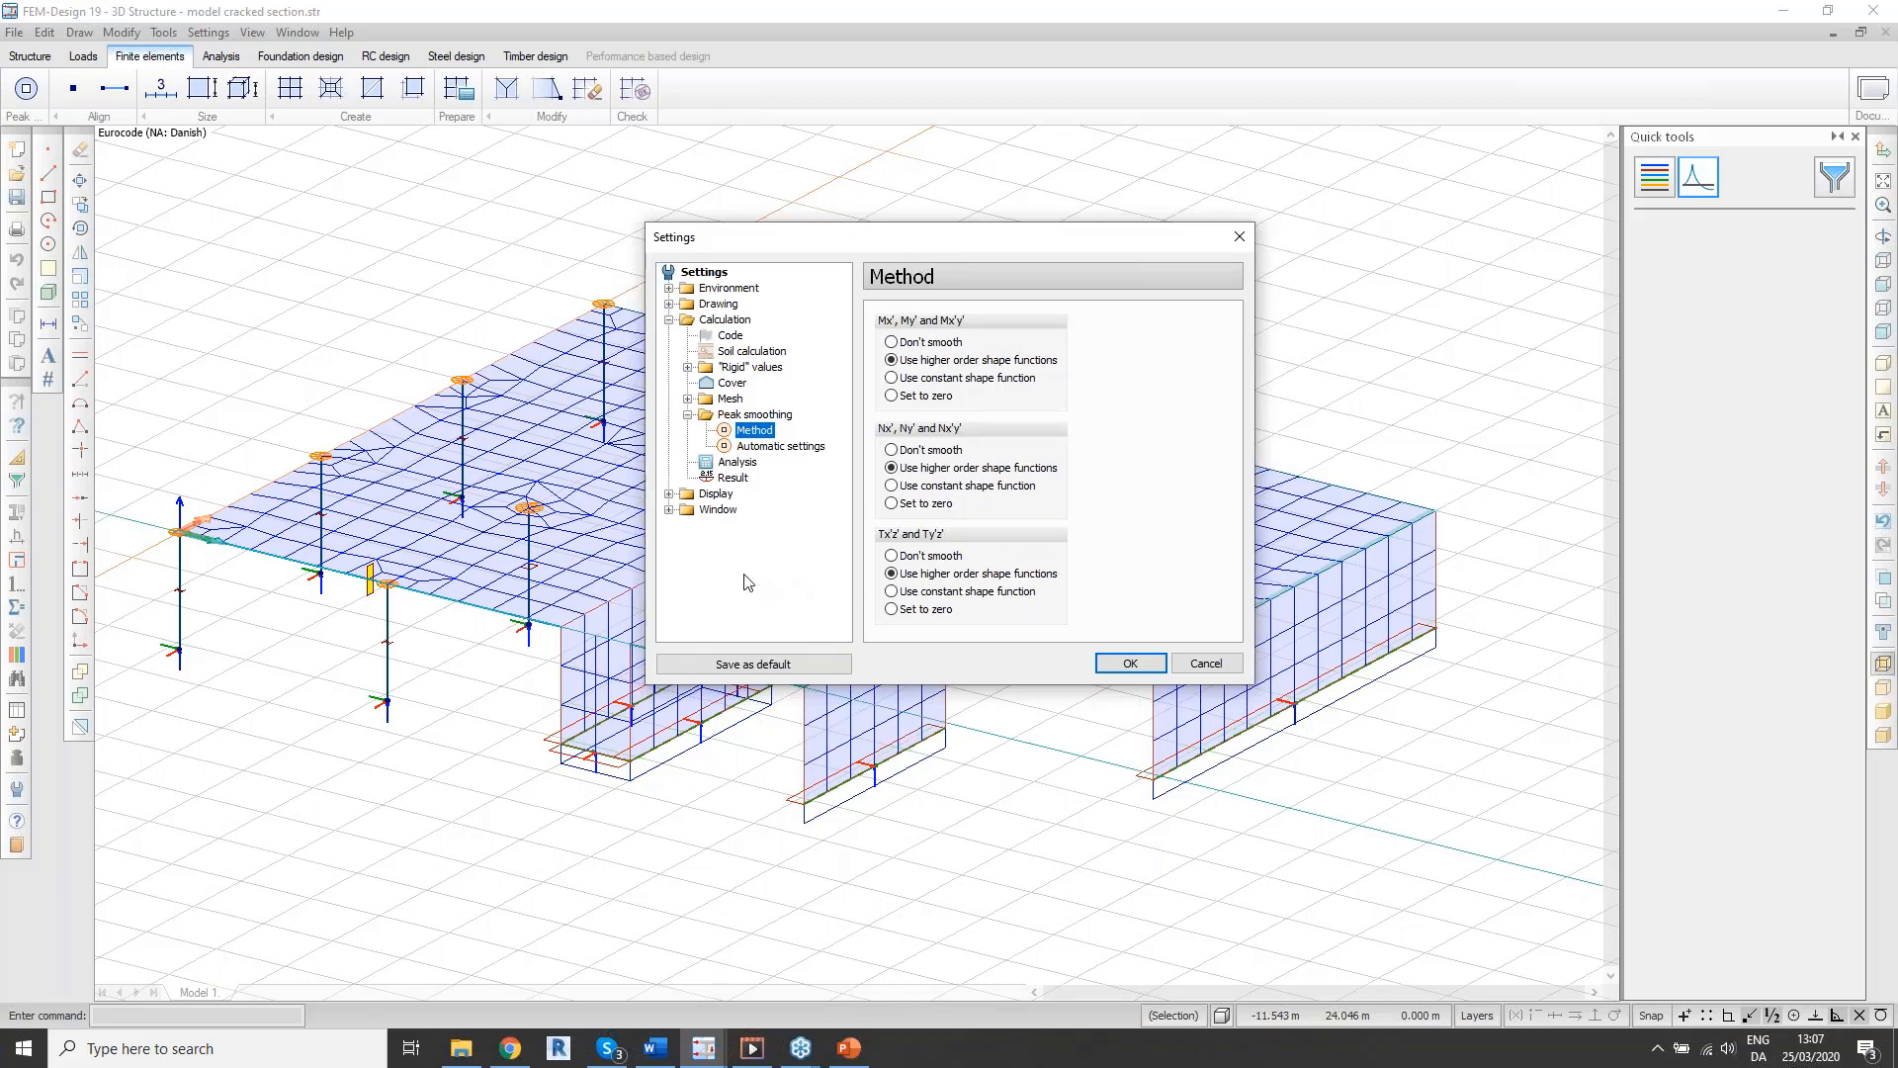
click(1149, 501)
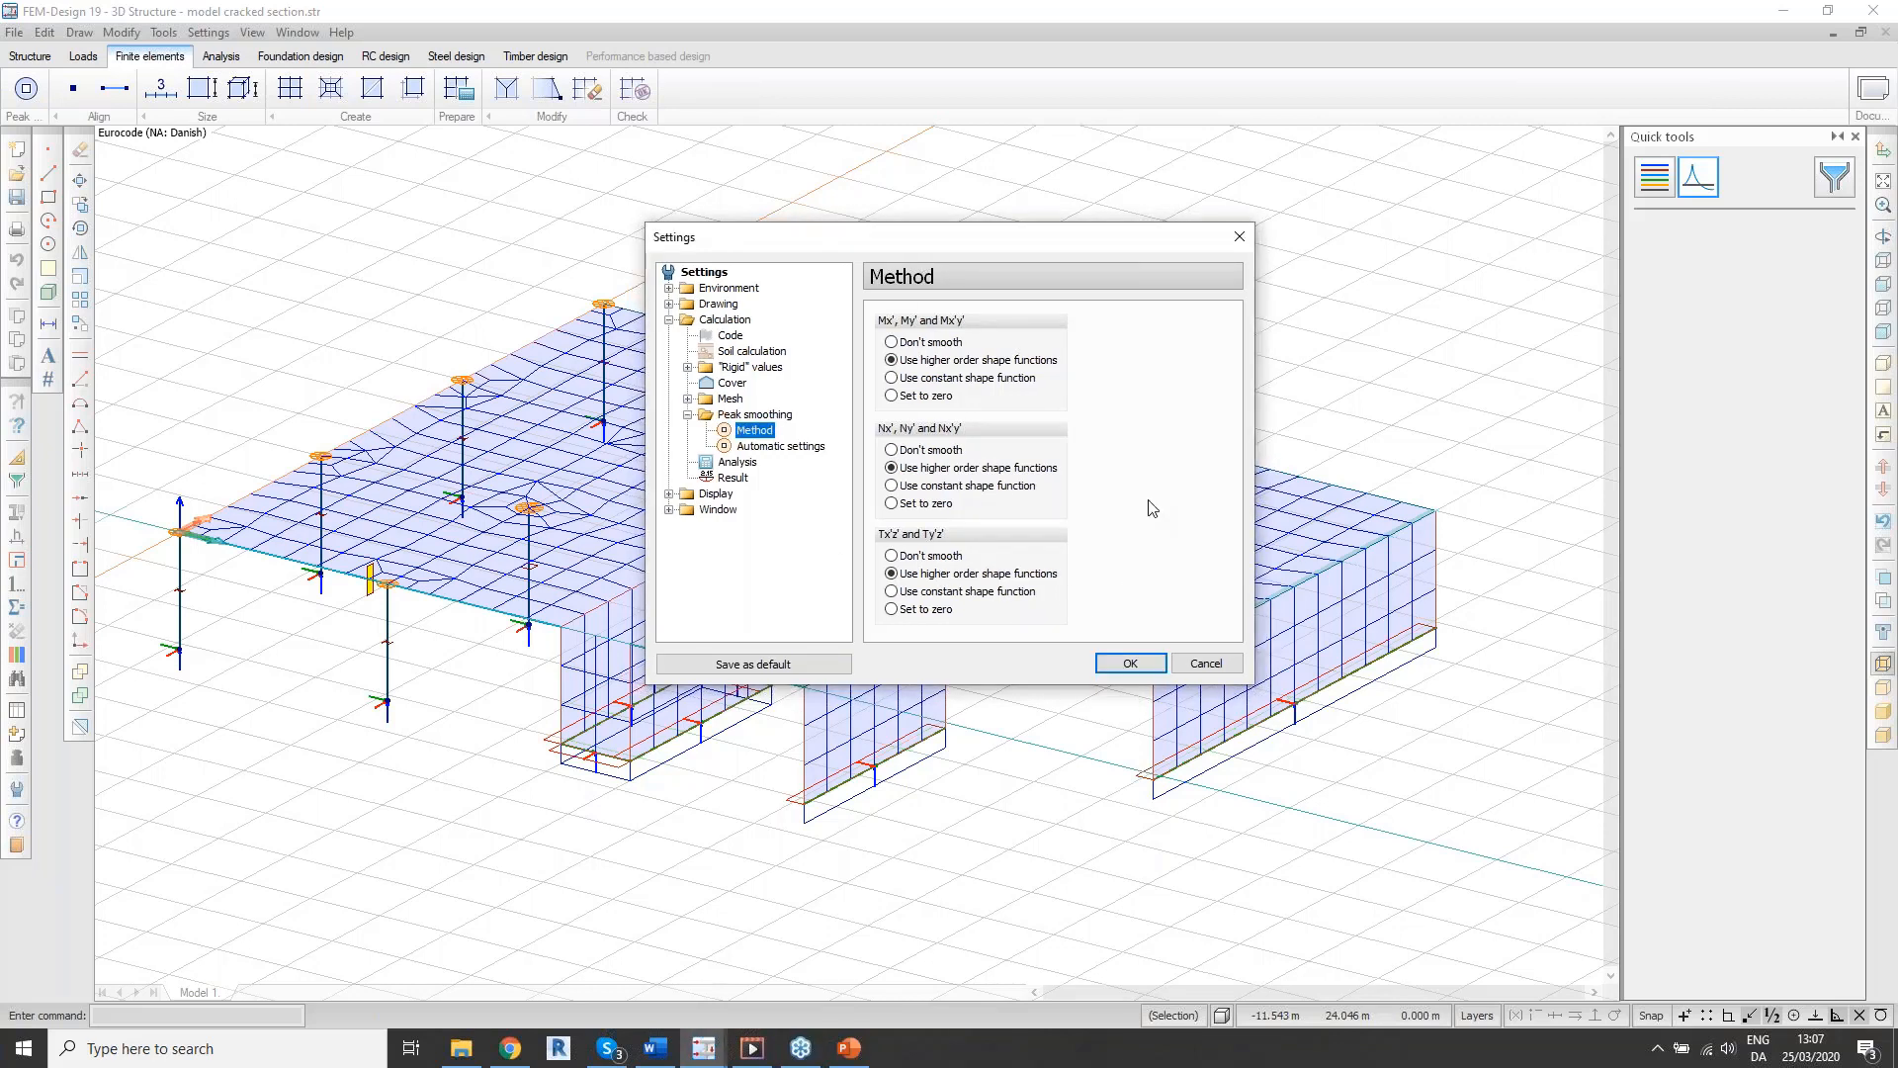
click(1204, 673)
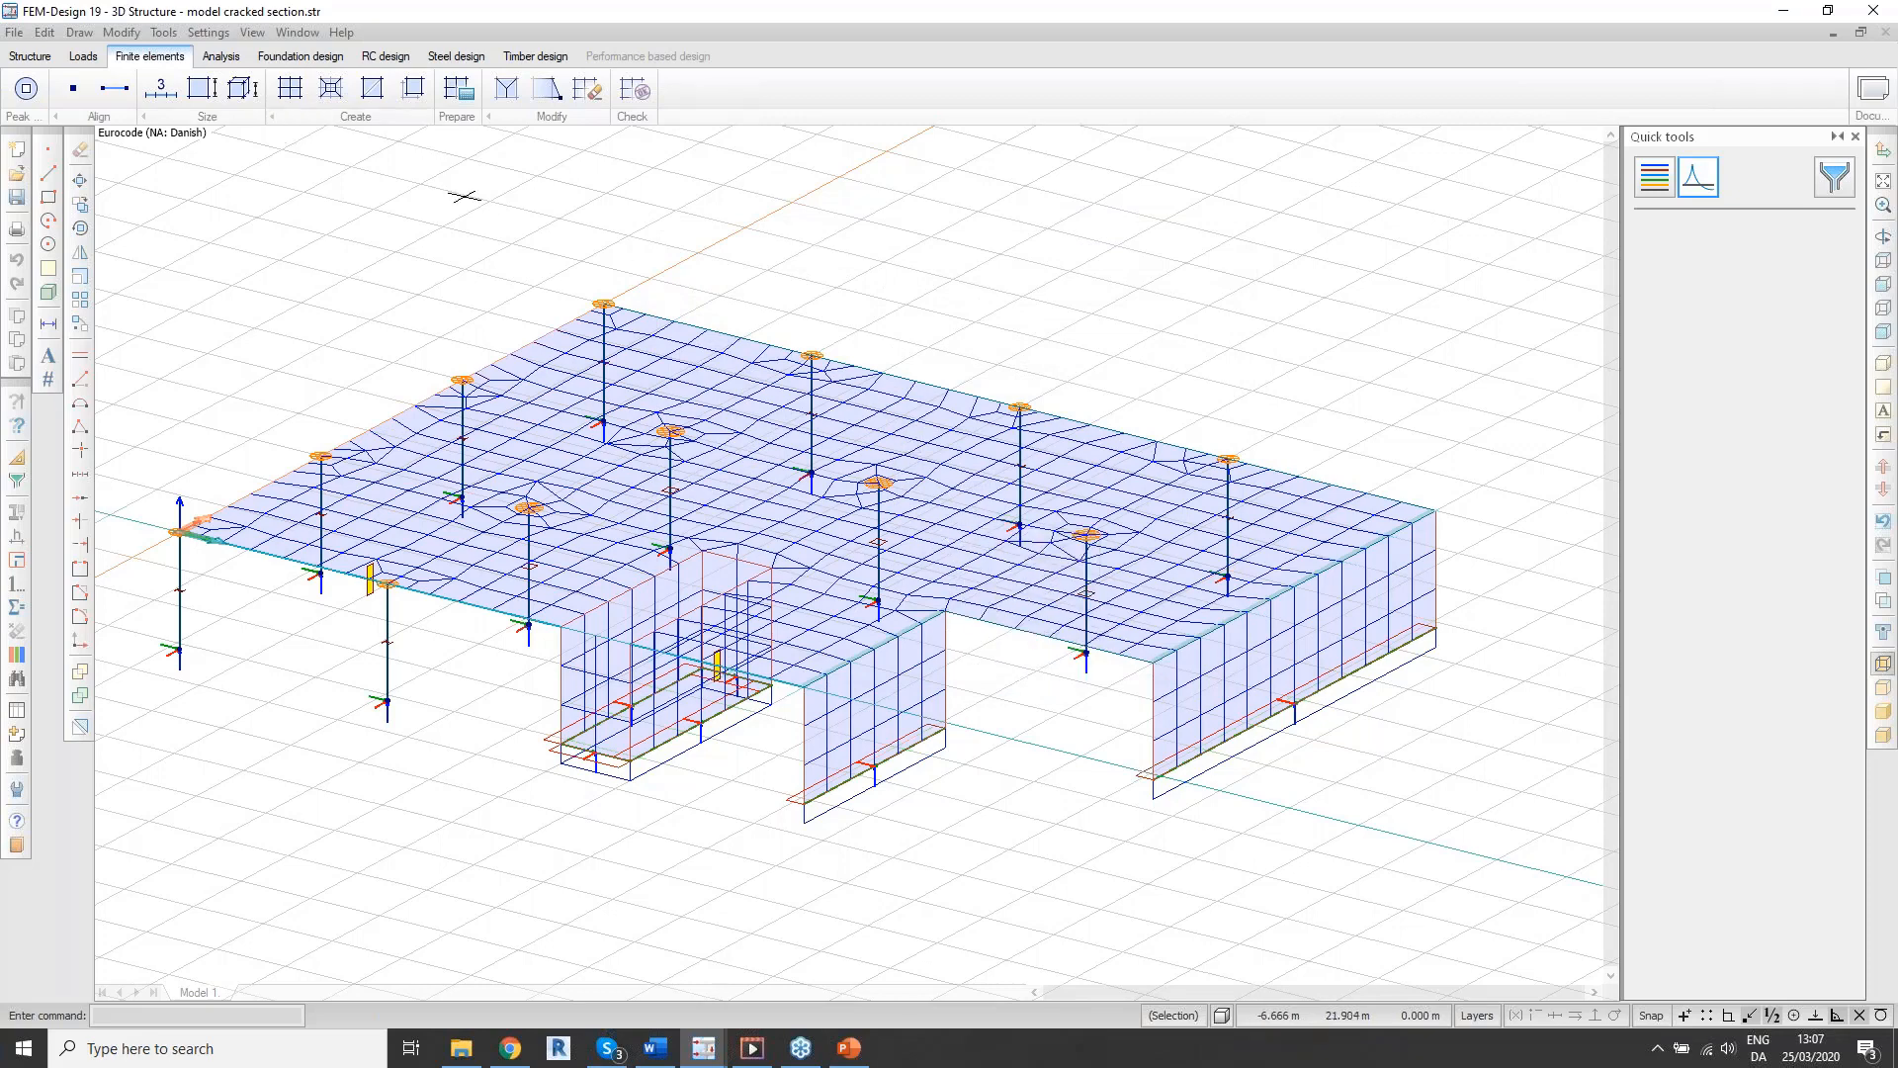
Step: Run the analysis for load combinations with fine elements and peak smoothing, and close the finished calculation
click(221, 55)
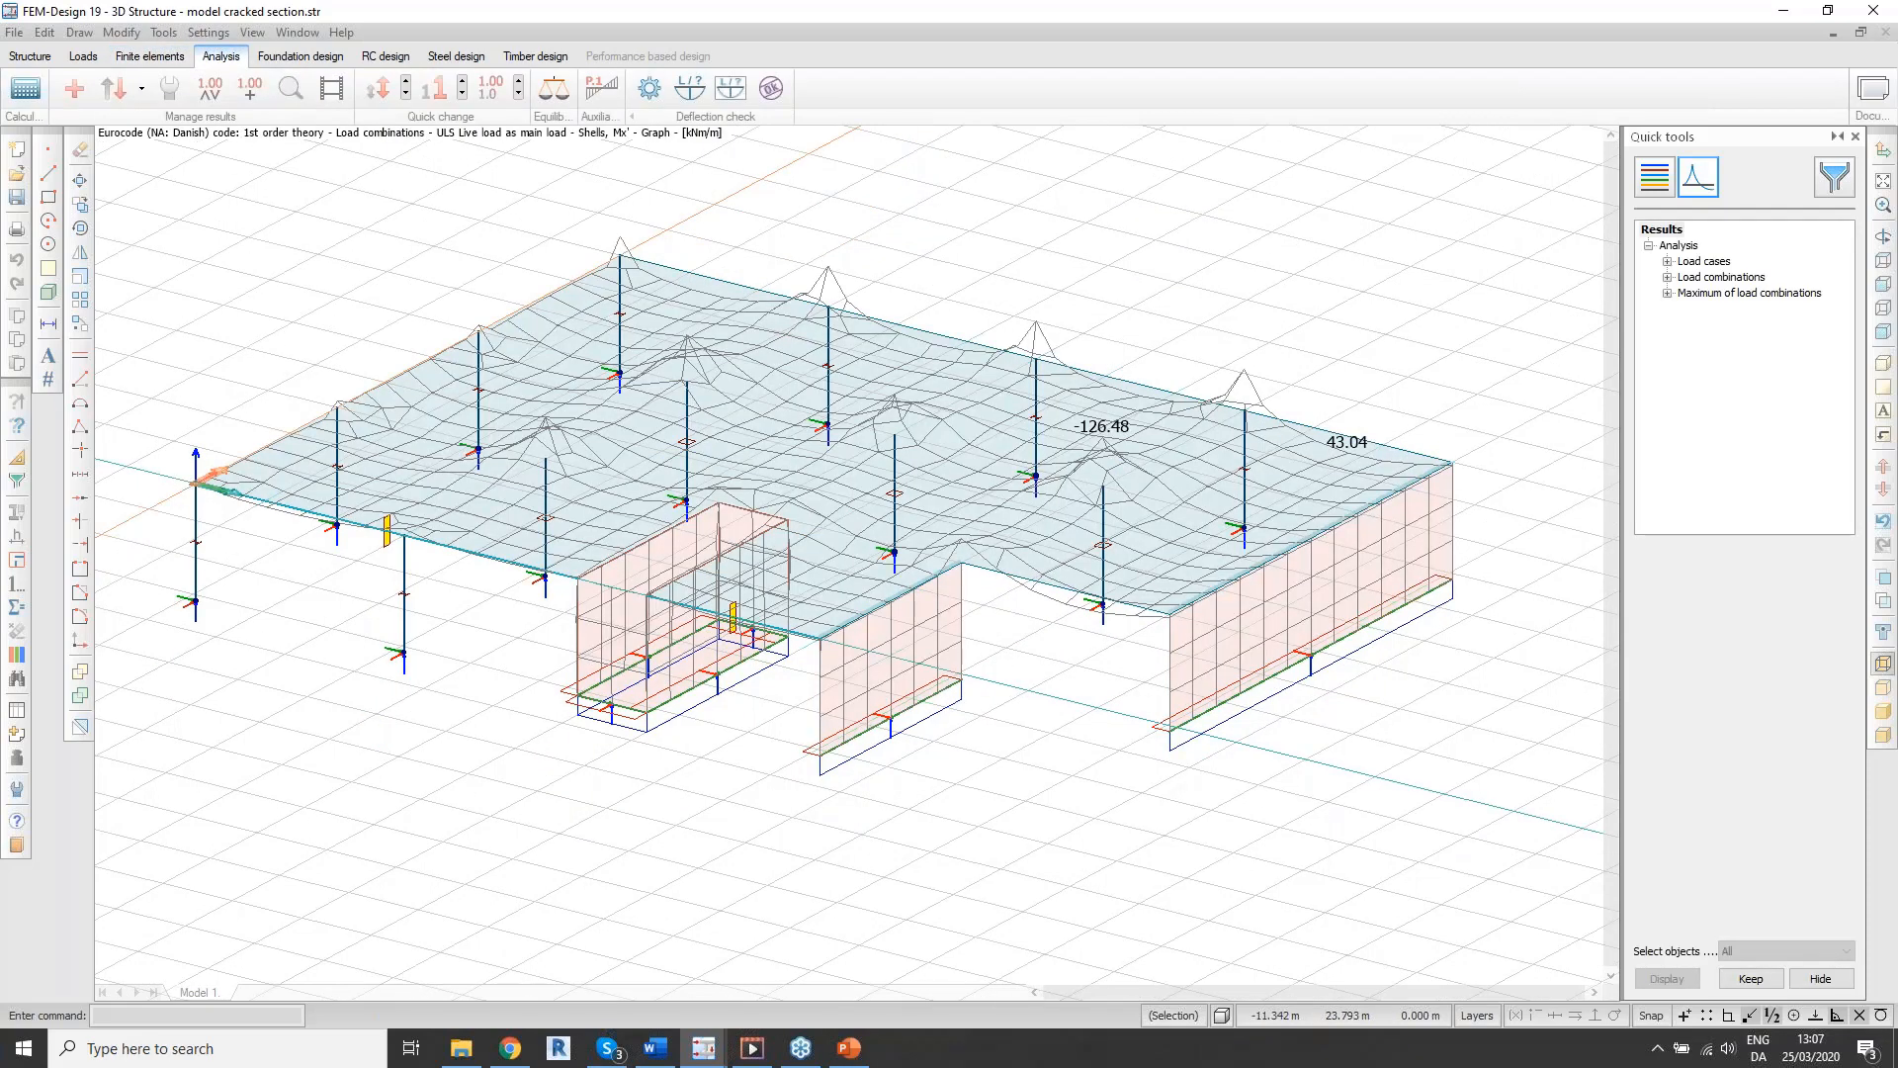
click(24, 88)
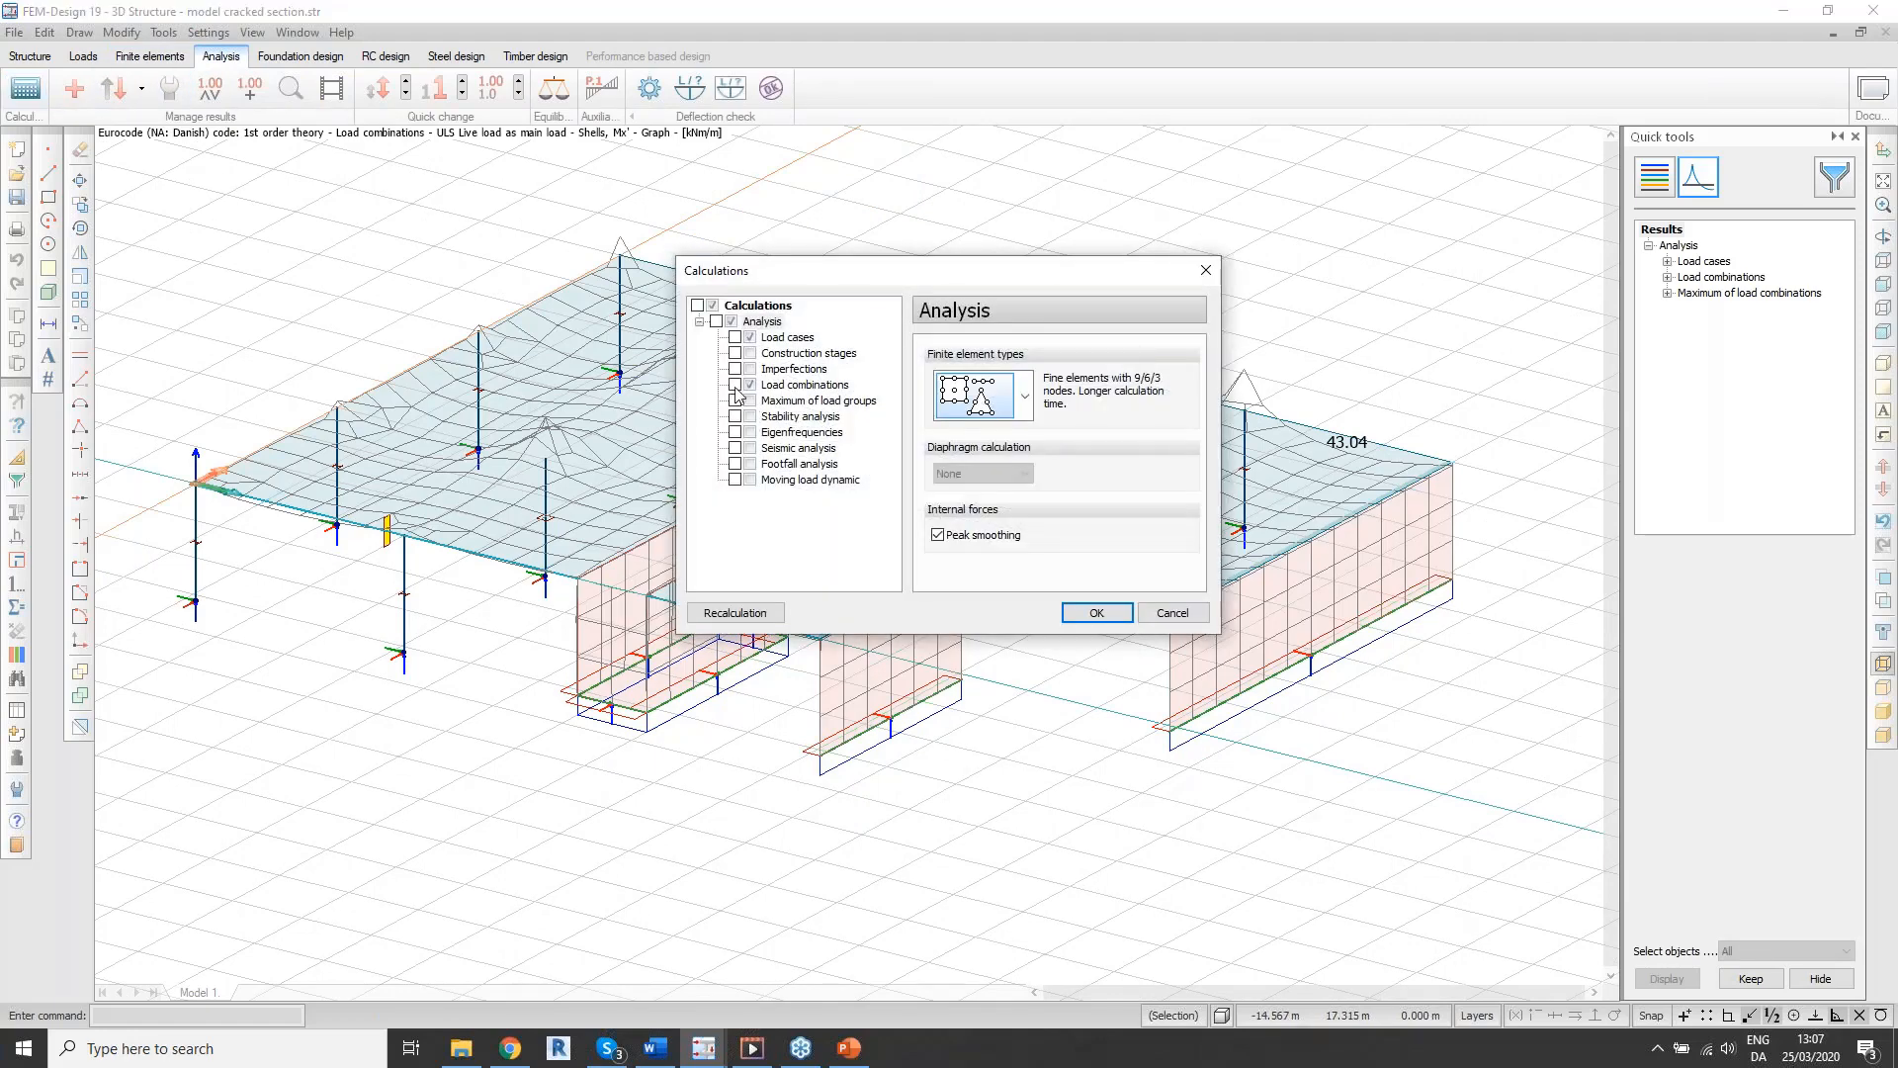
click(734, 385)
click(1096, 612)
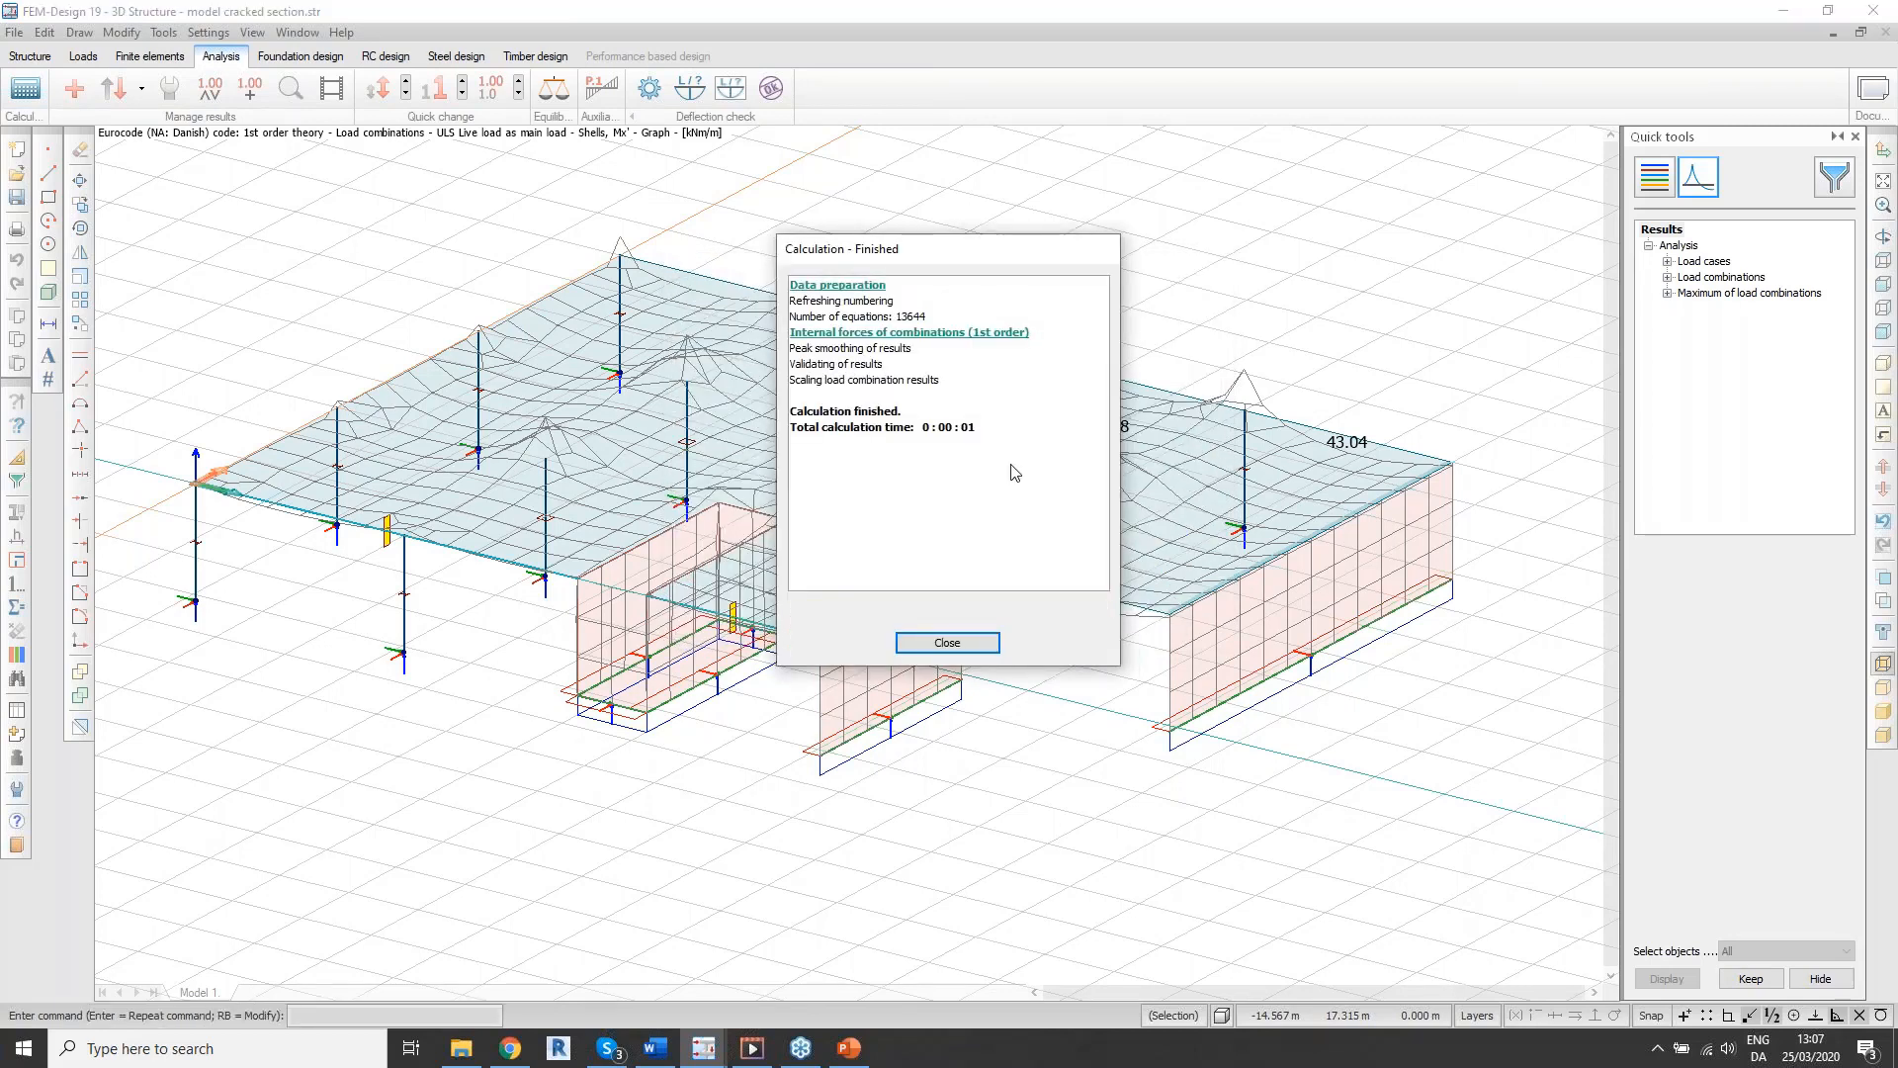
click(964, 645)
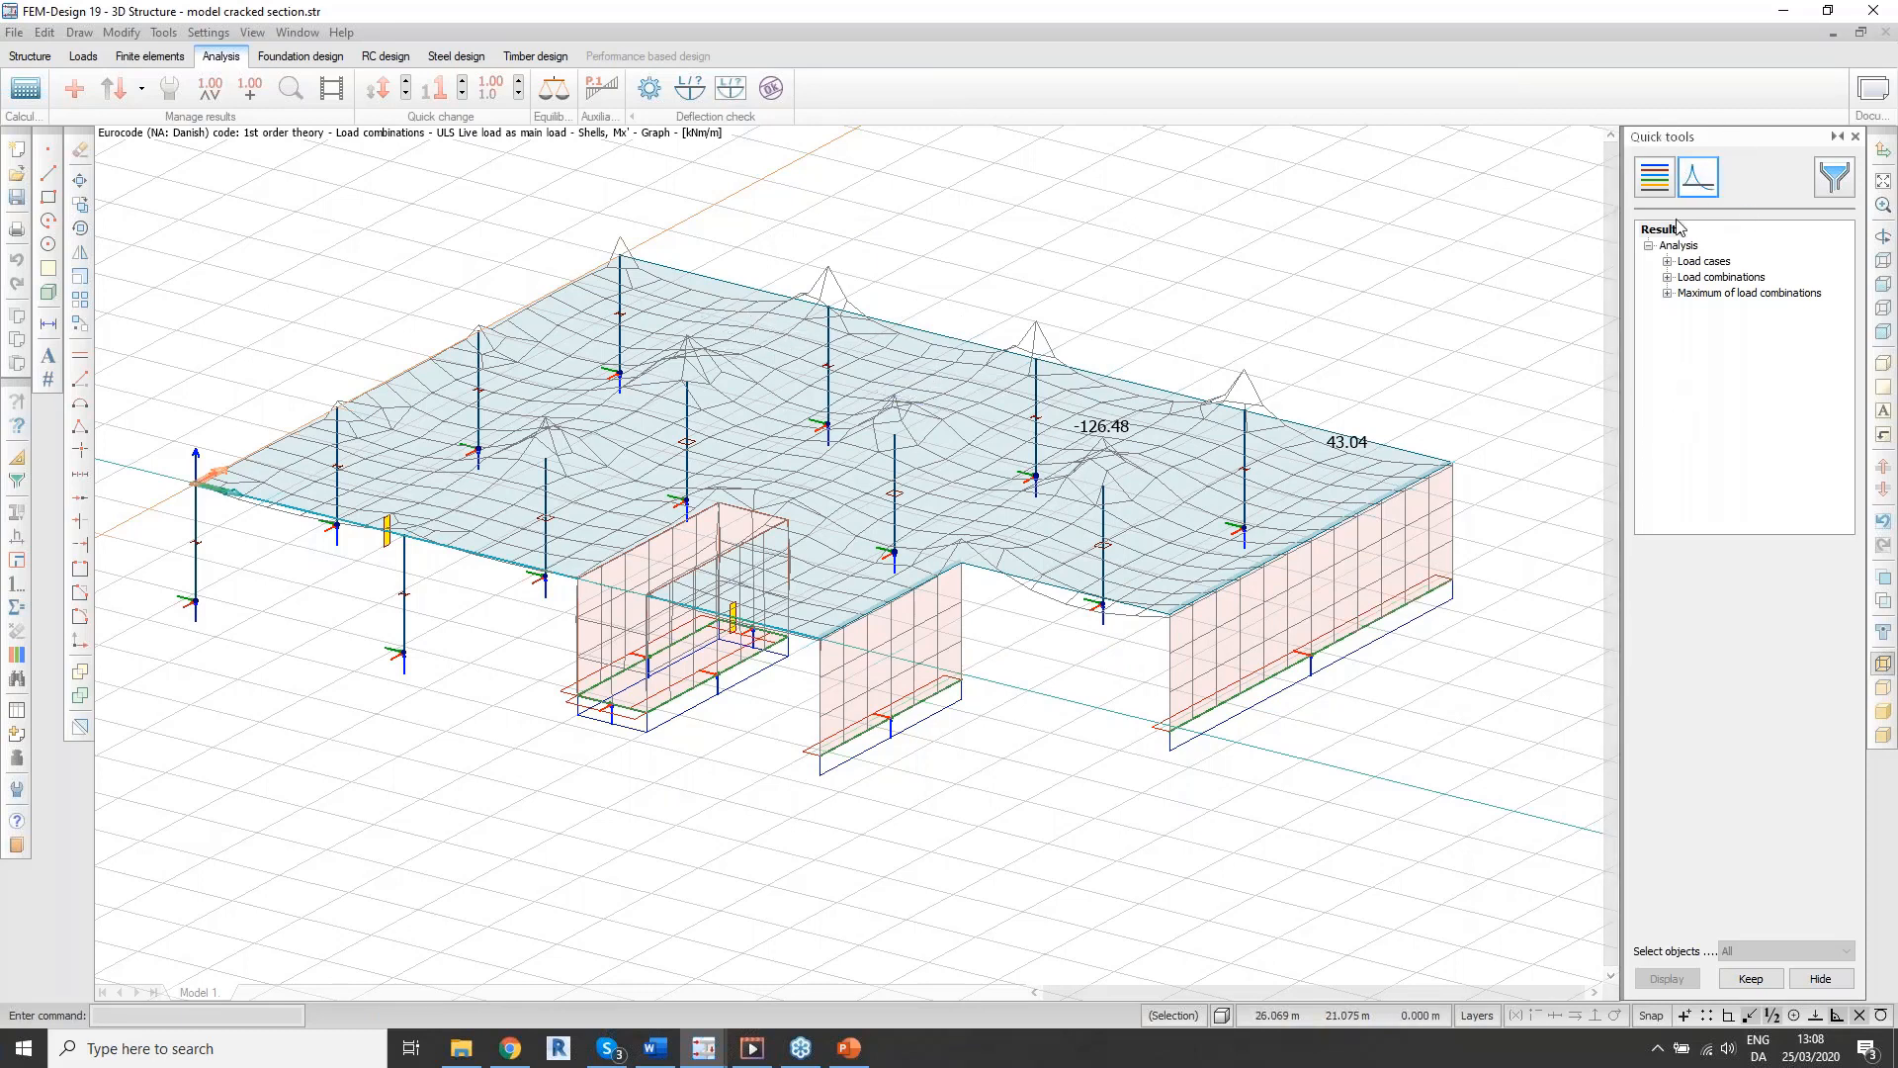
Step: Display the translational displacement graph for the ULS Live load as main load combination and check the automatic numeric value options
double_click(1694, 281)
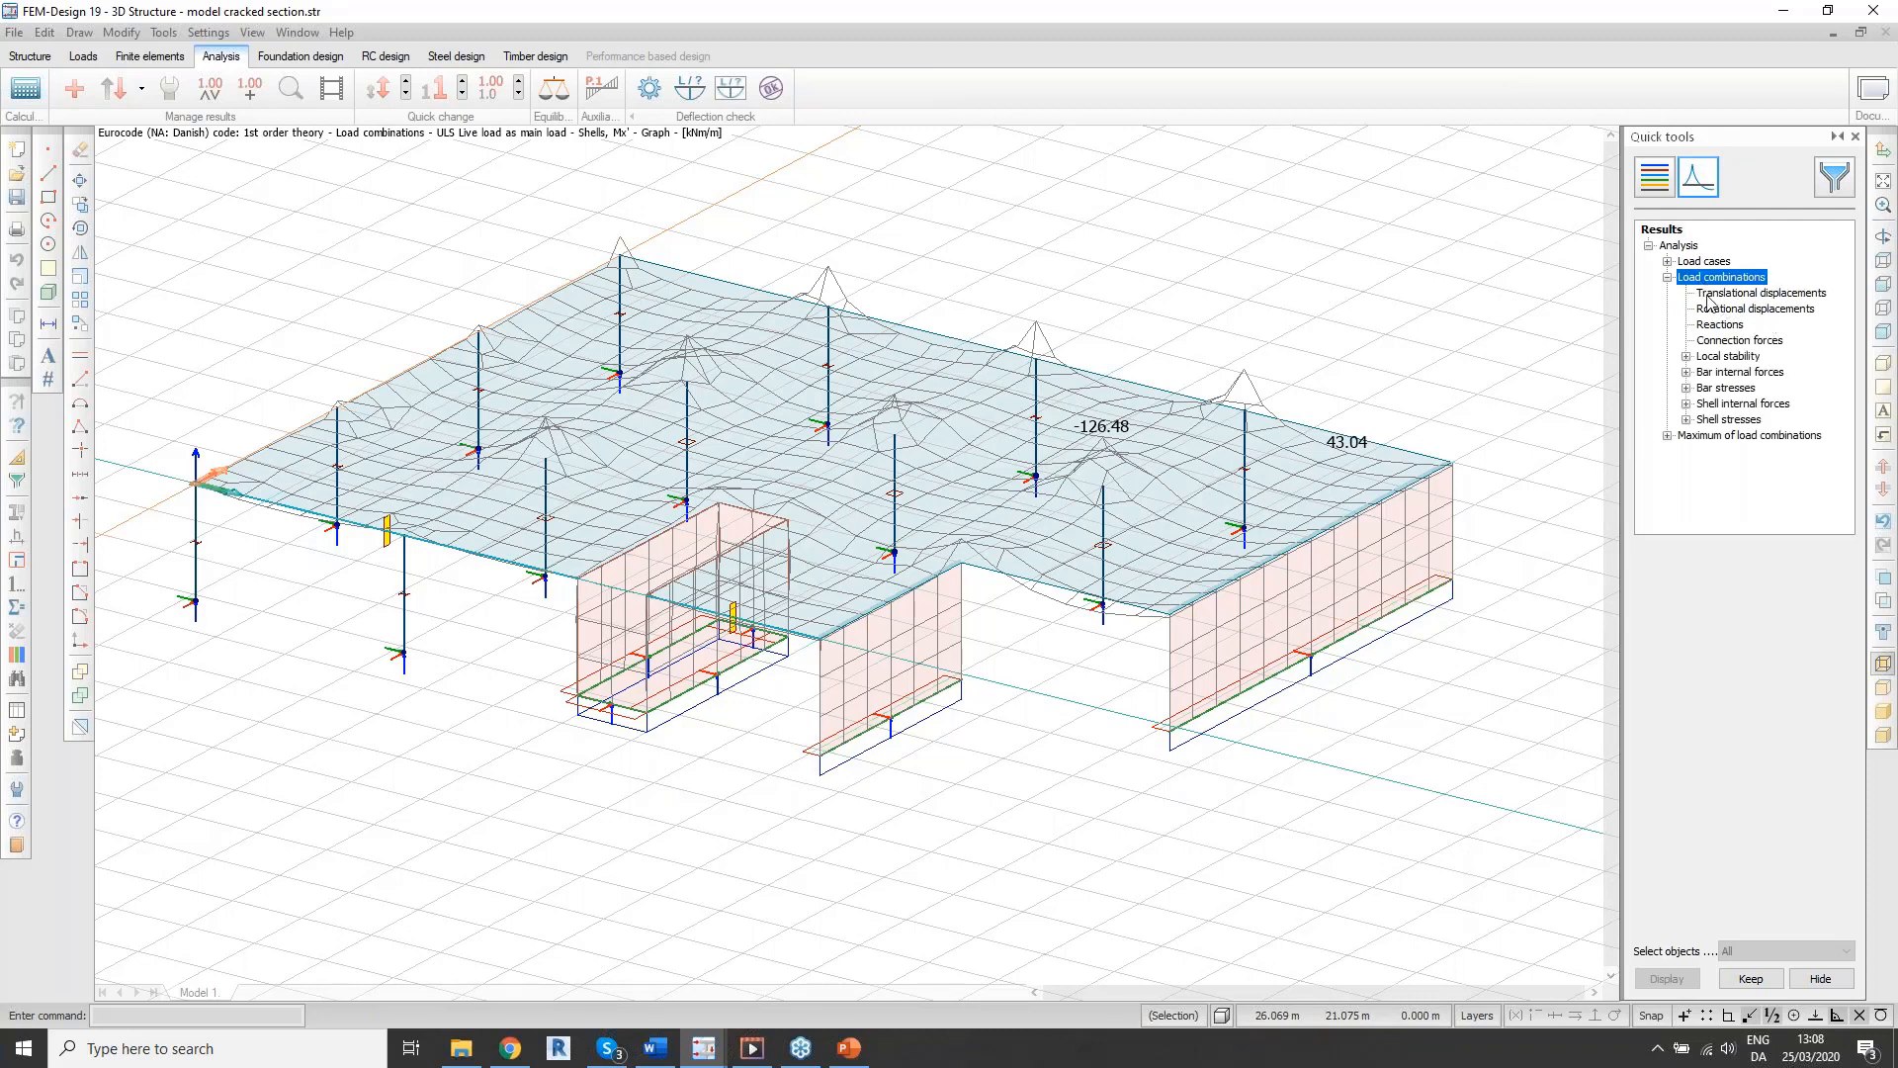
click(1727, 295)
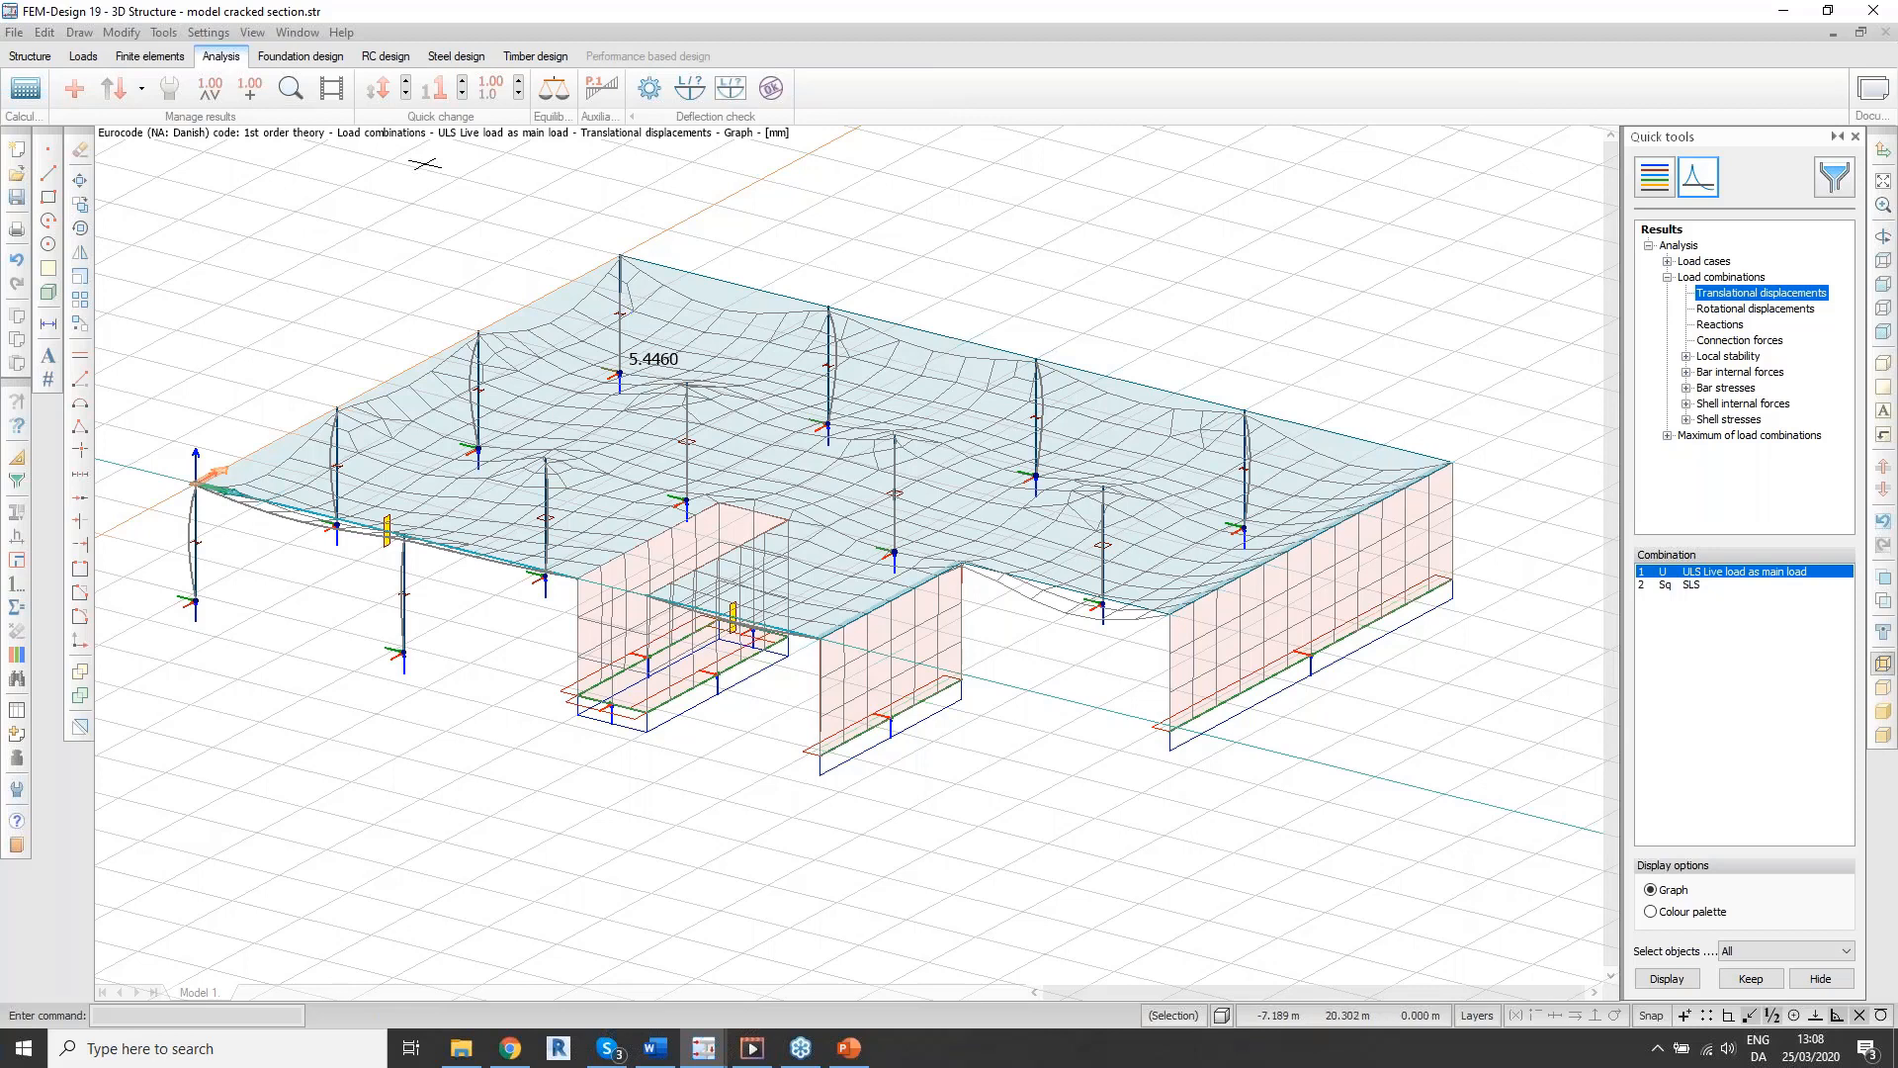
click(209, 88)
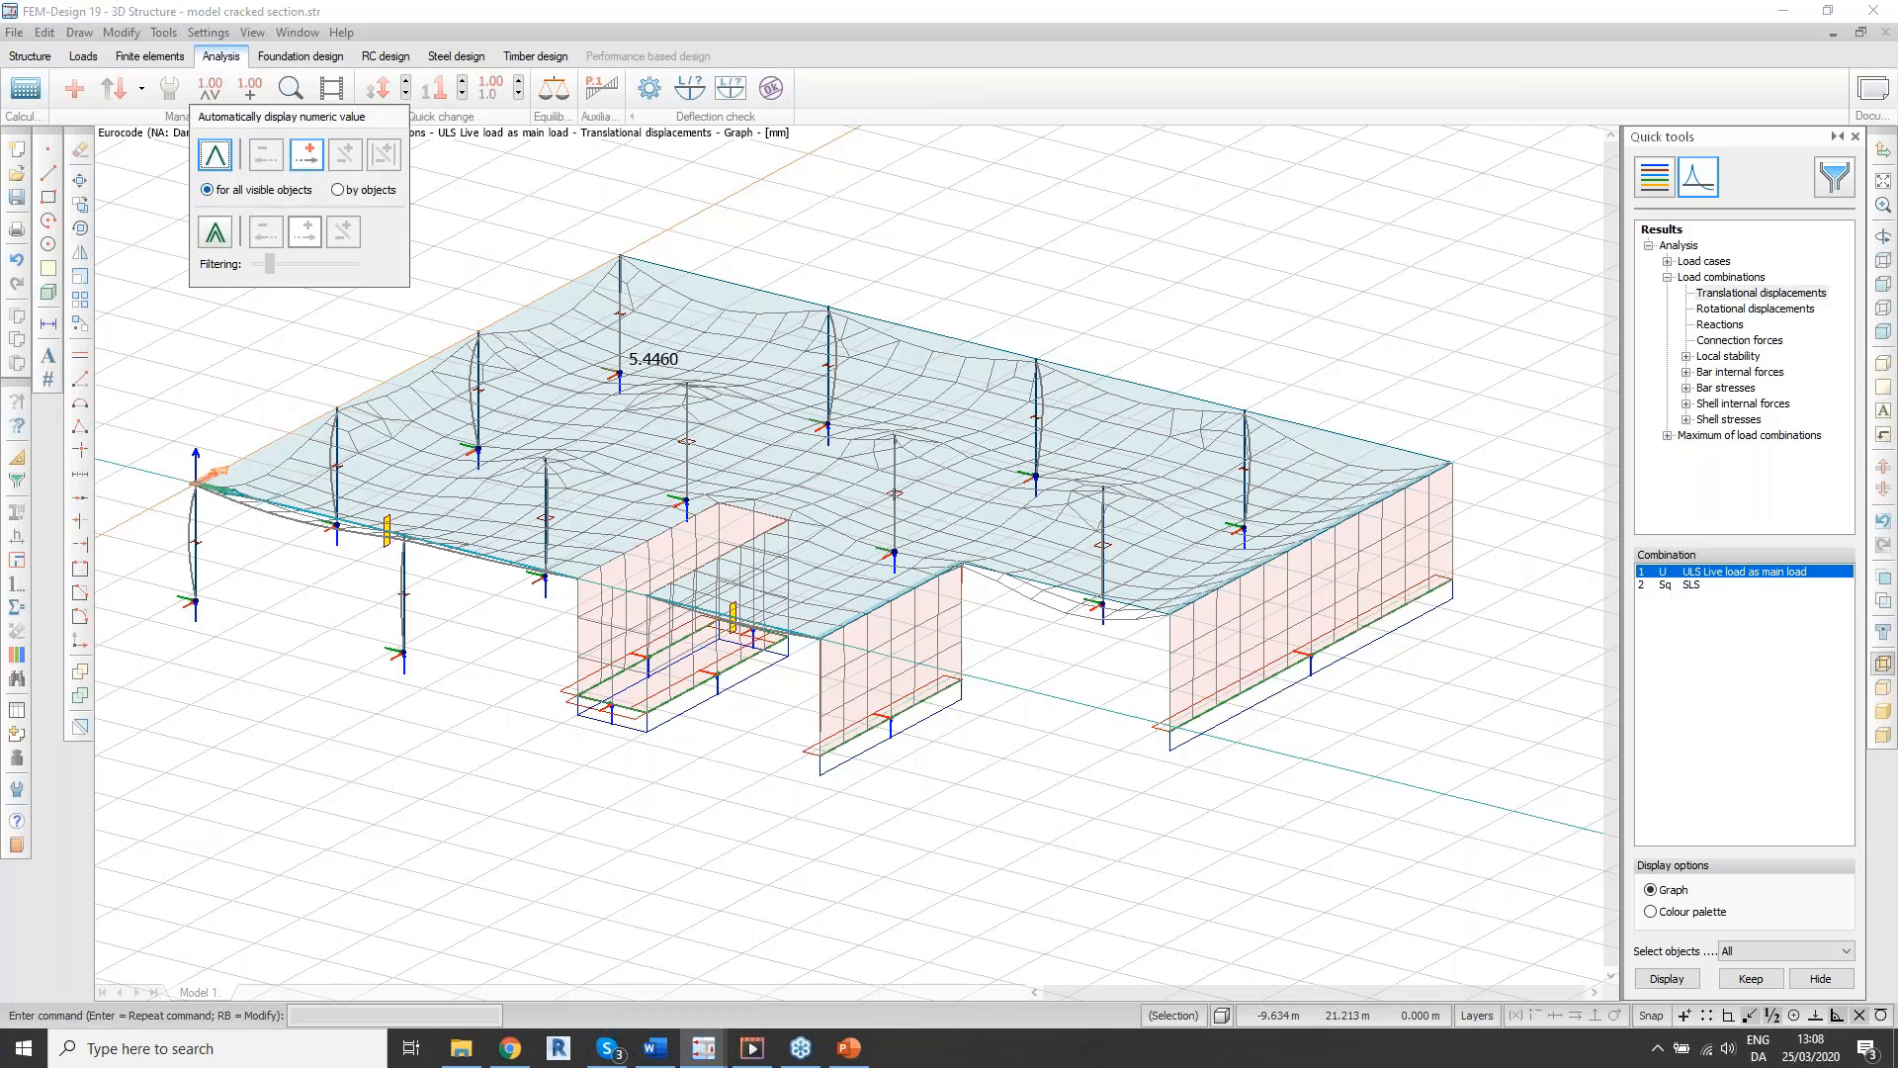
Step: Reduce the displayed slab displacement value to two decimals
scroll(654, 348, up, 5)
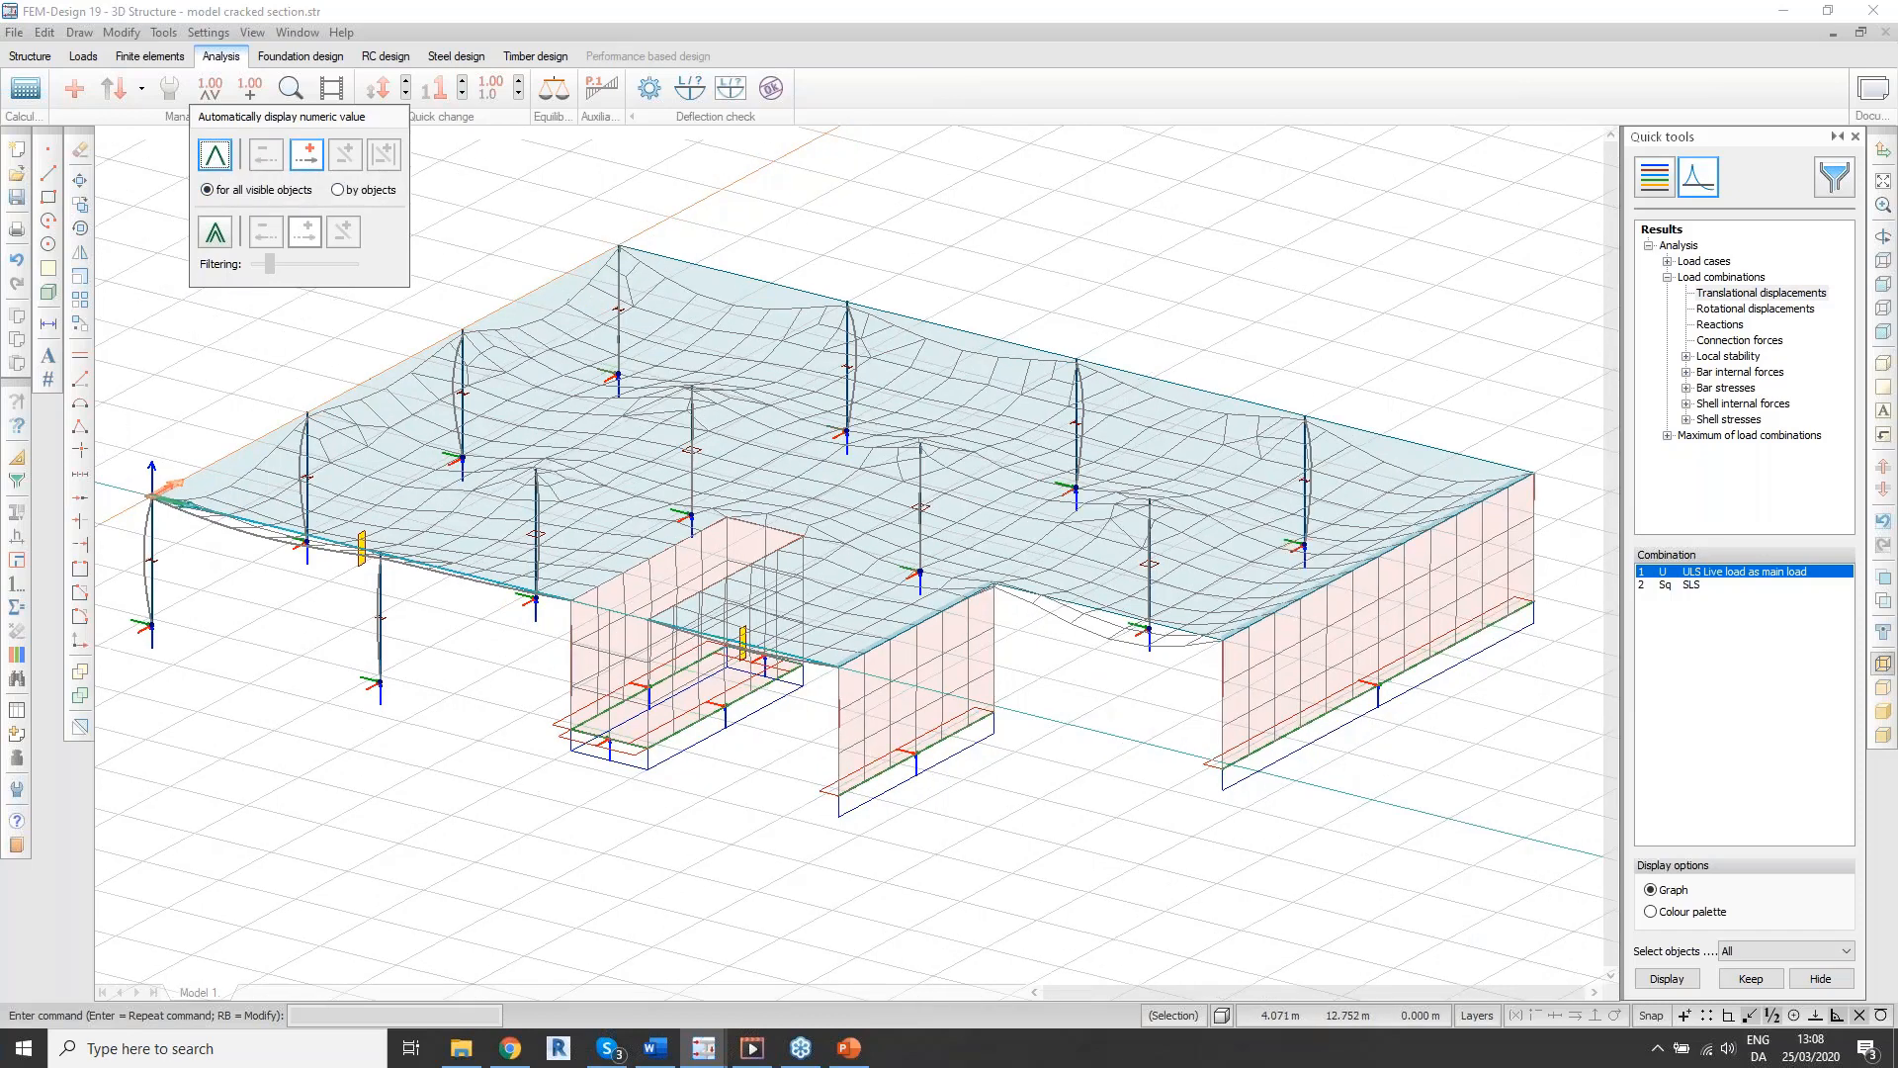
scroll(633, 362, down, 5)
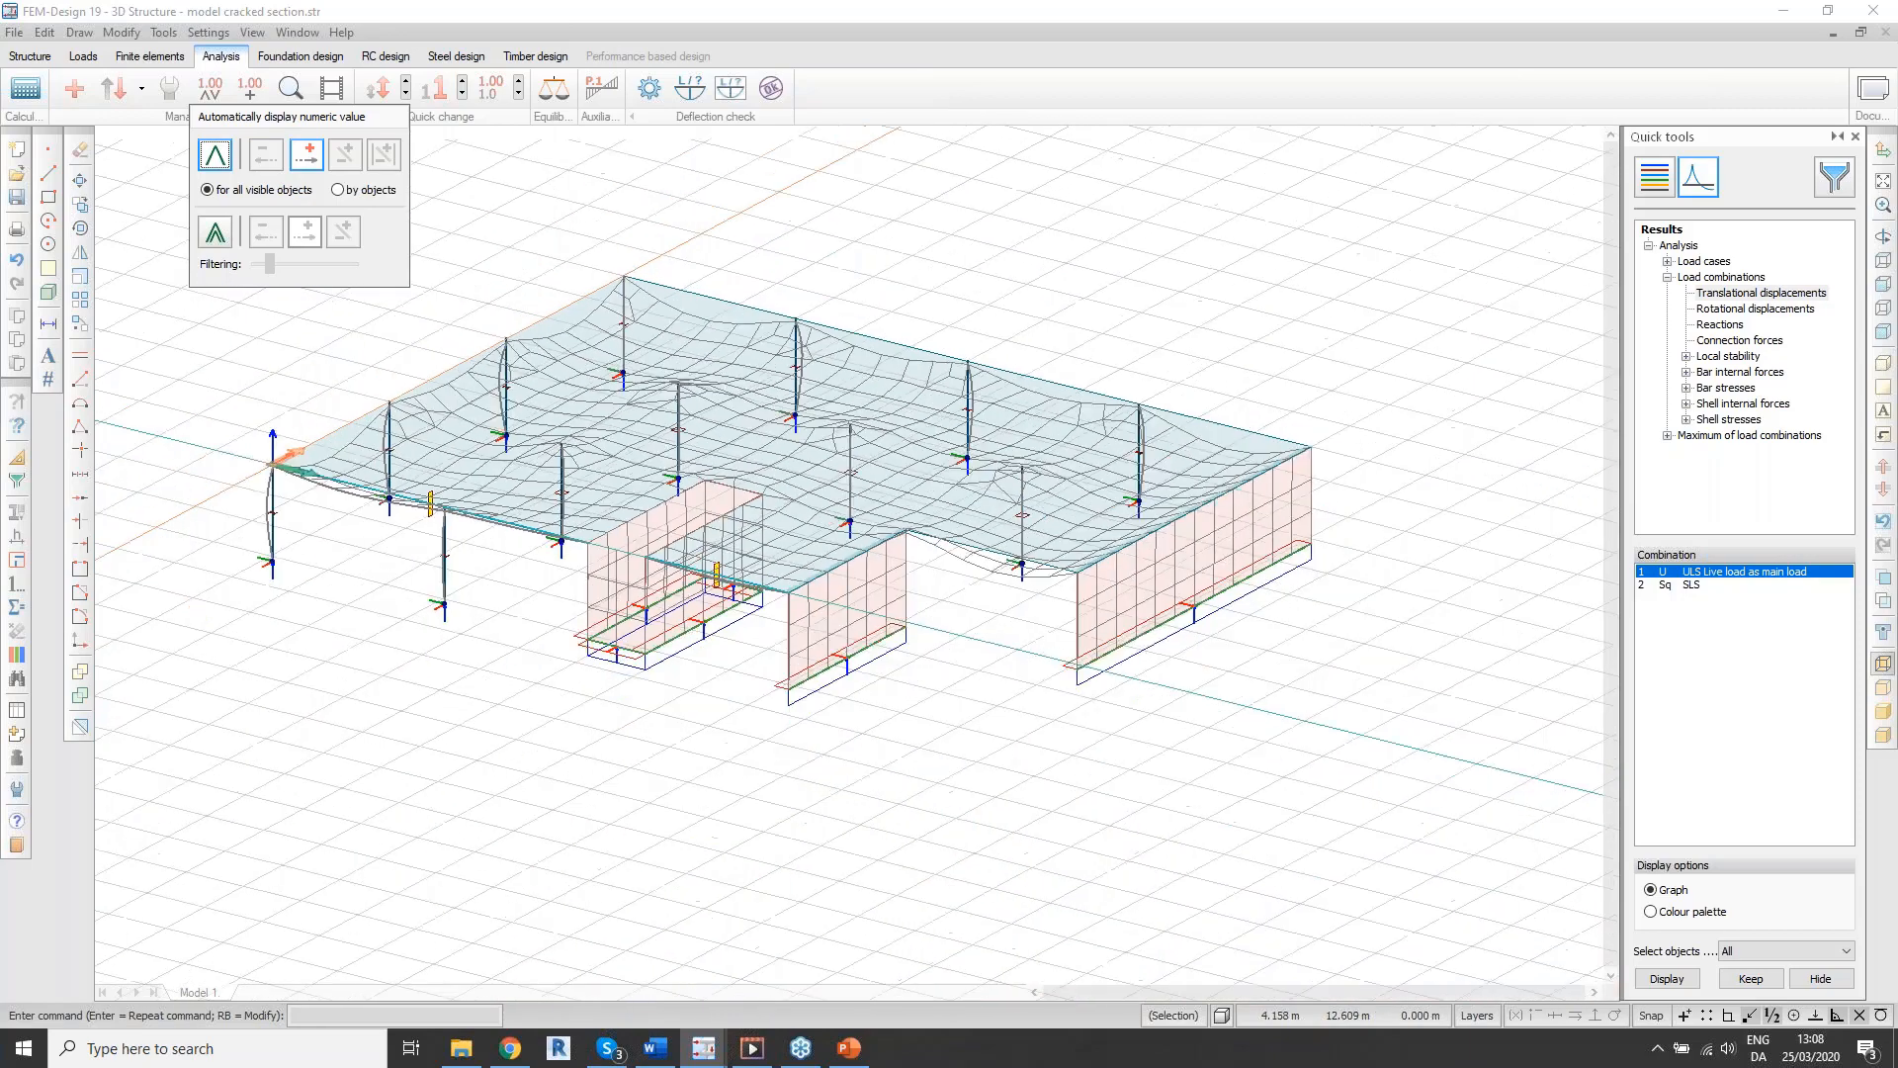
scroll(638, 363, up, 5)
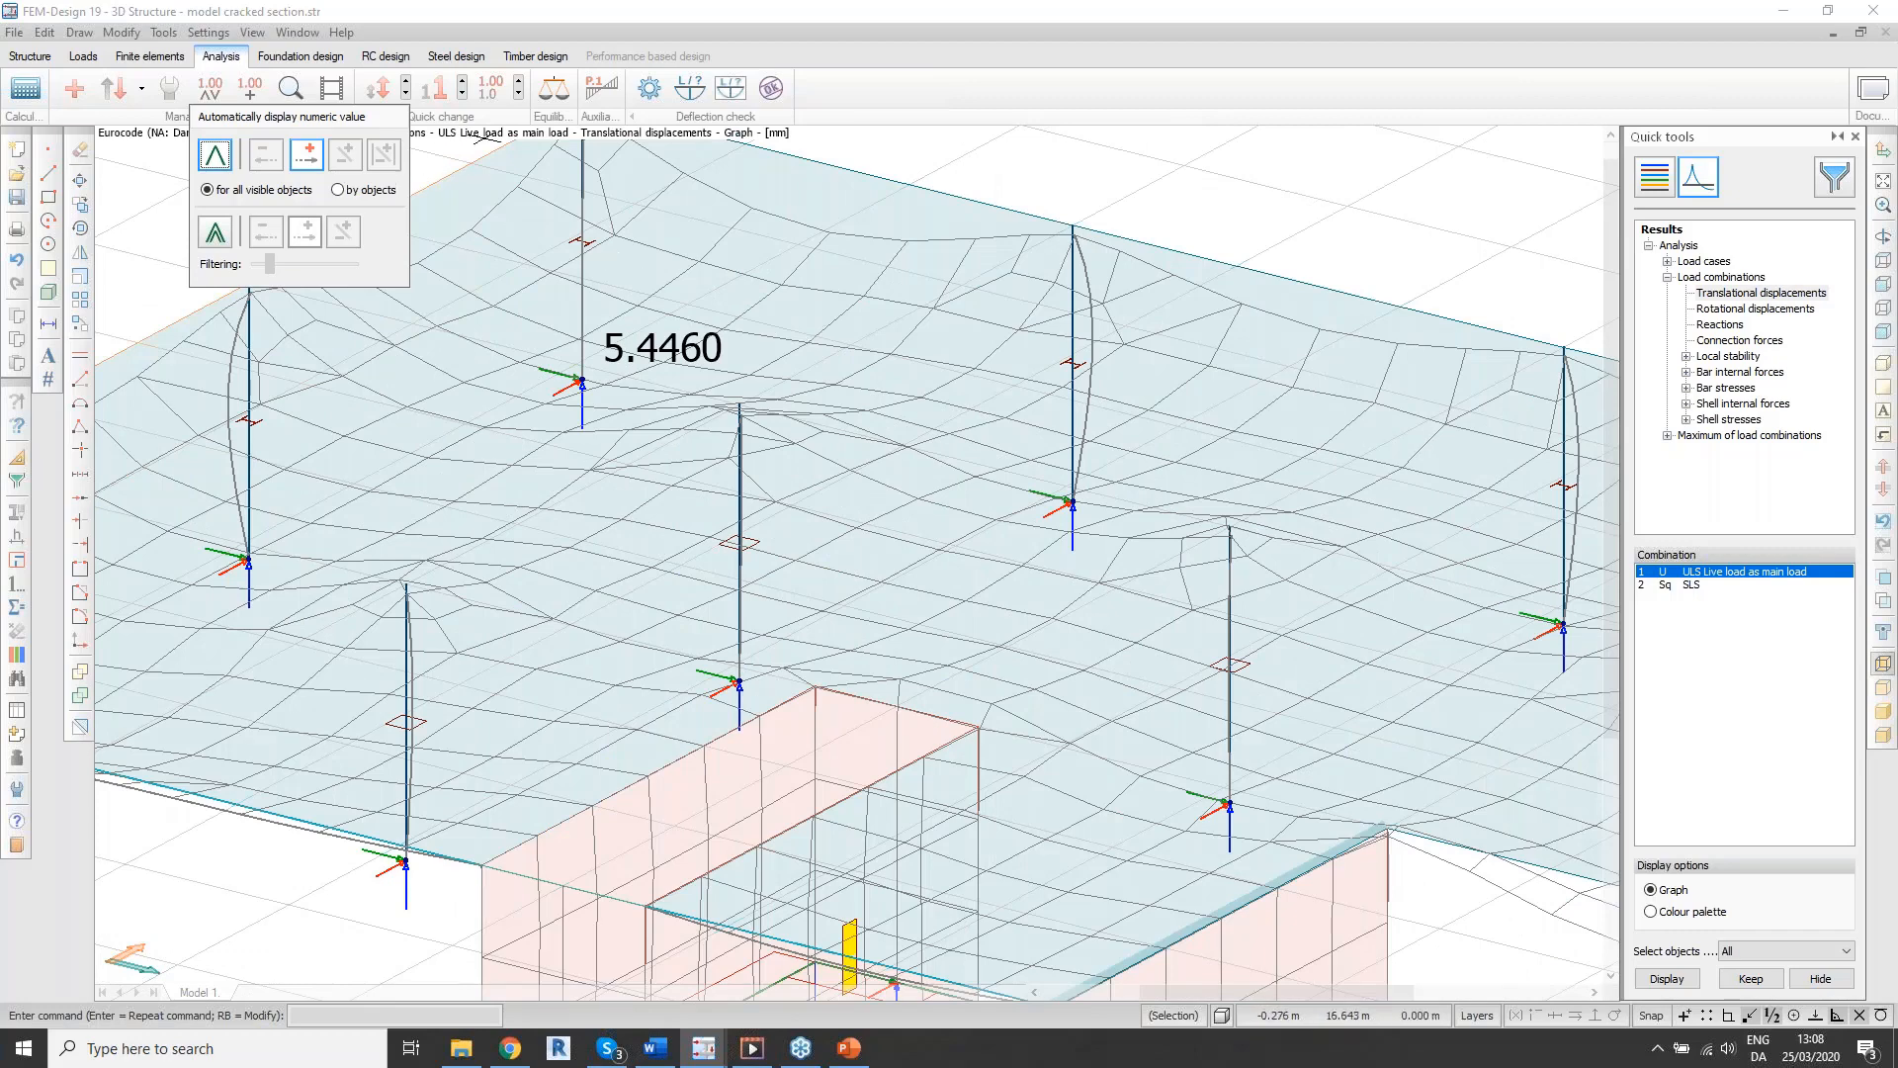
click(519, 95)
click(519, 95)
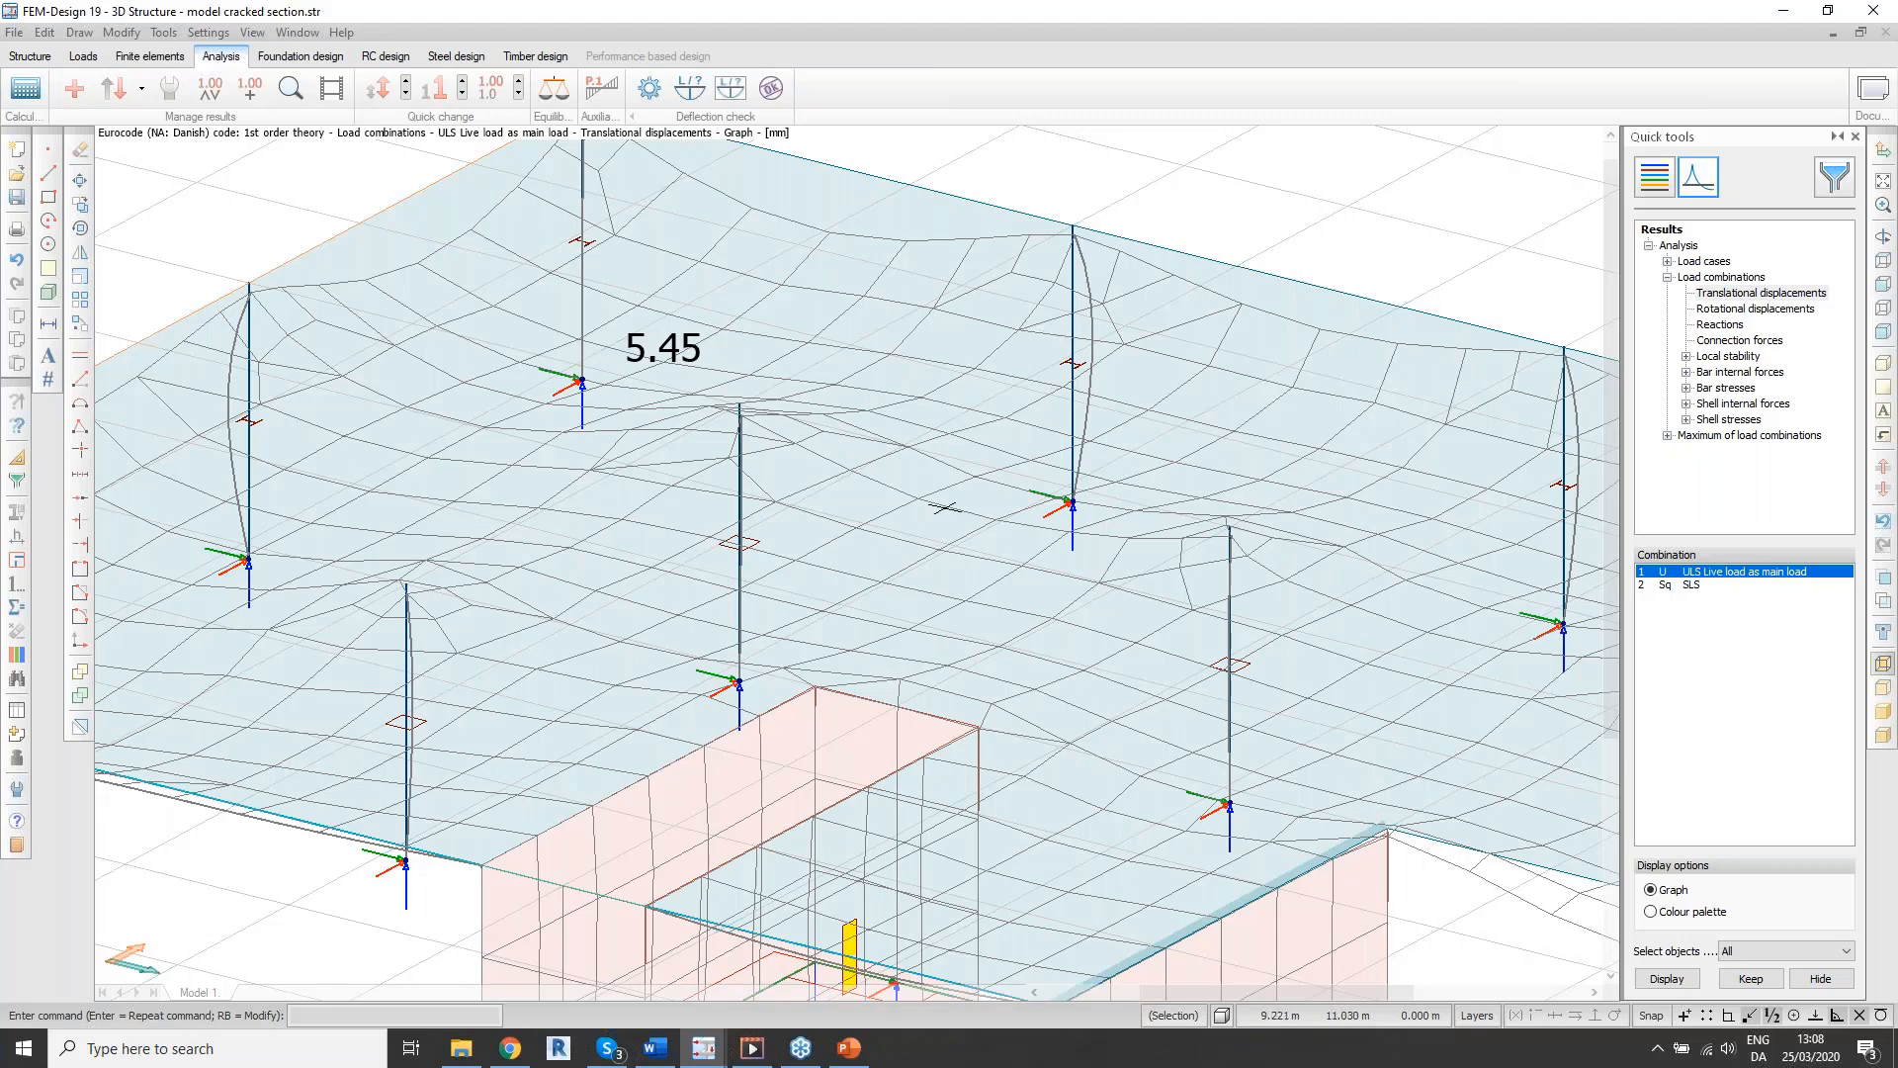
scroll(925, 537, down, 1)
scroll(925, 542, down, 4)
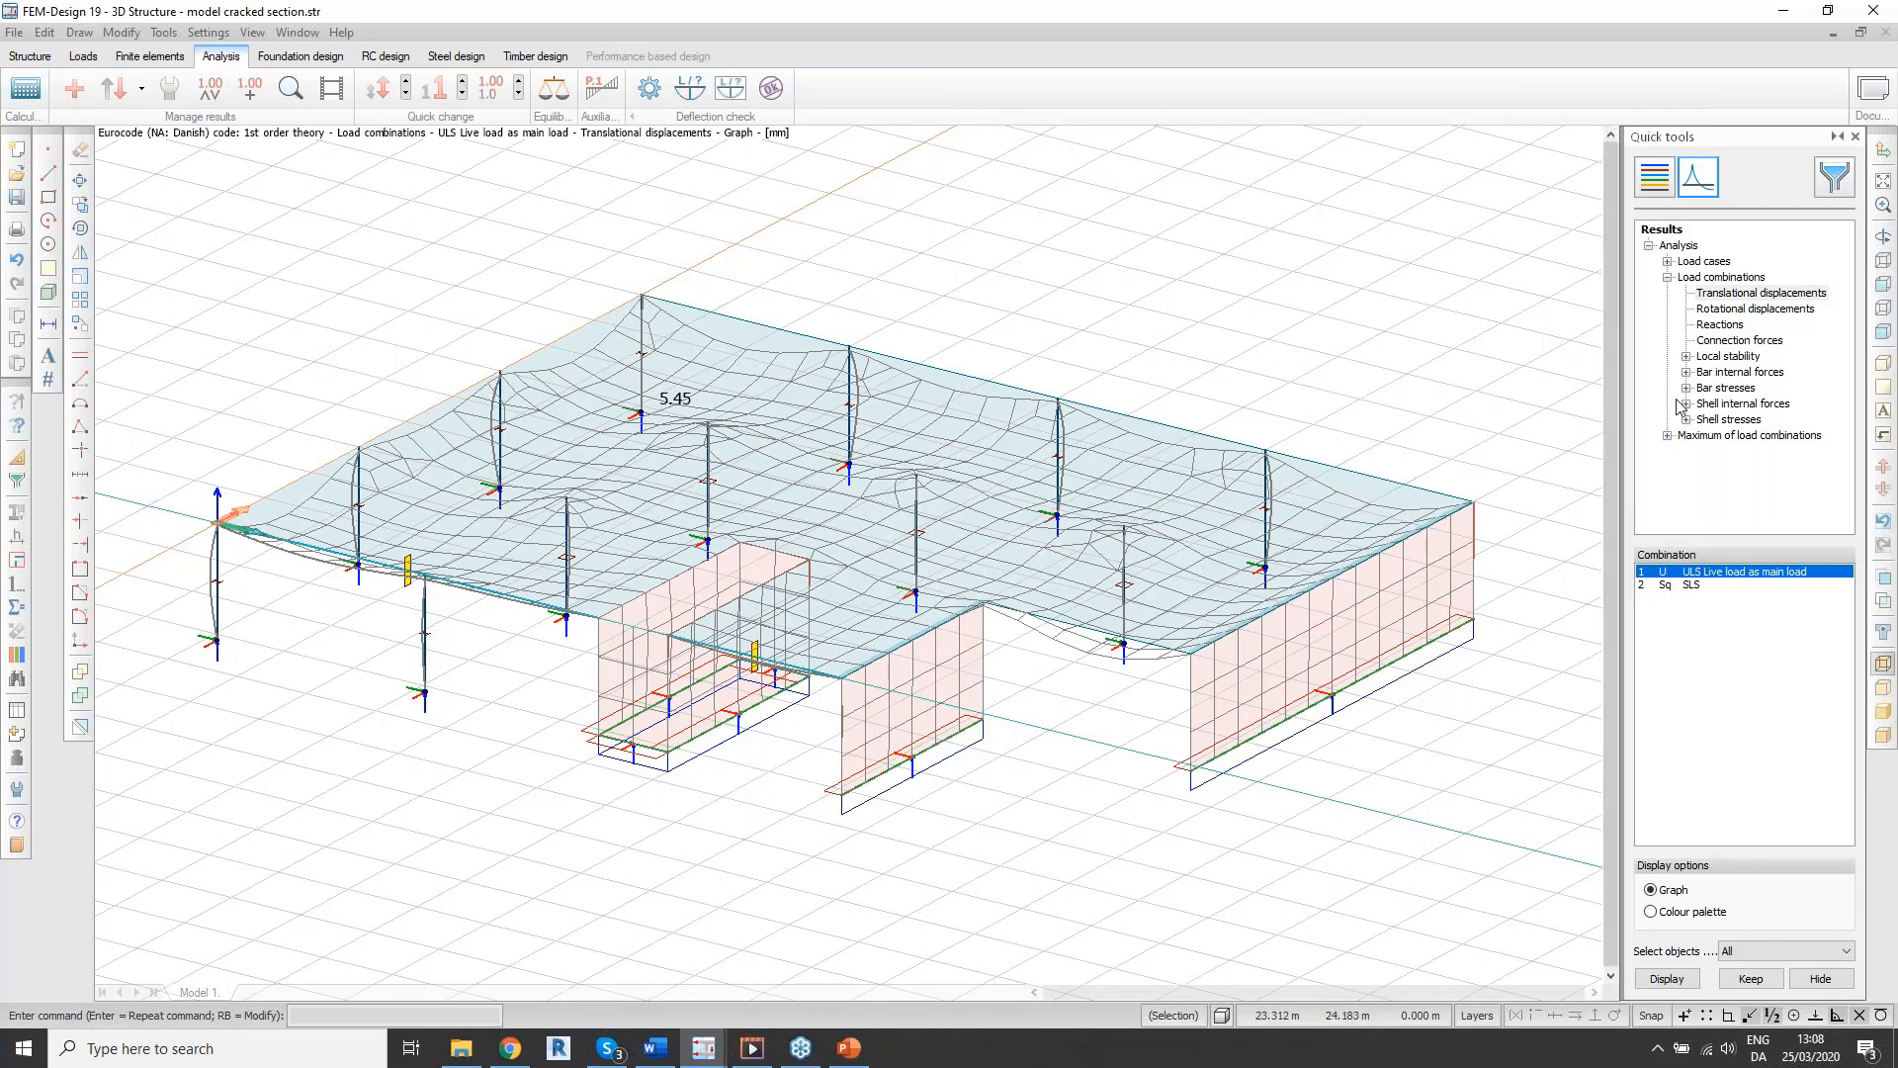
Step: Display the reactions for the ULS Live load as main load combination and label the values at the four front column supports
click(1720, 324)
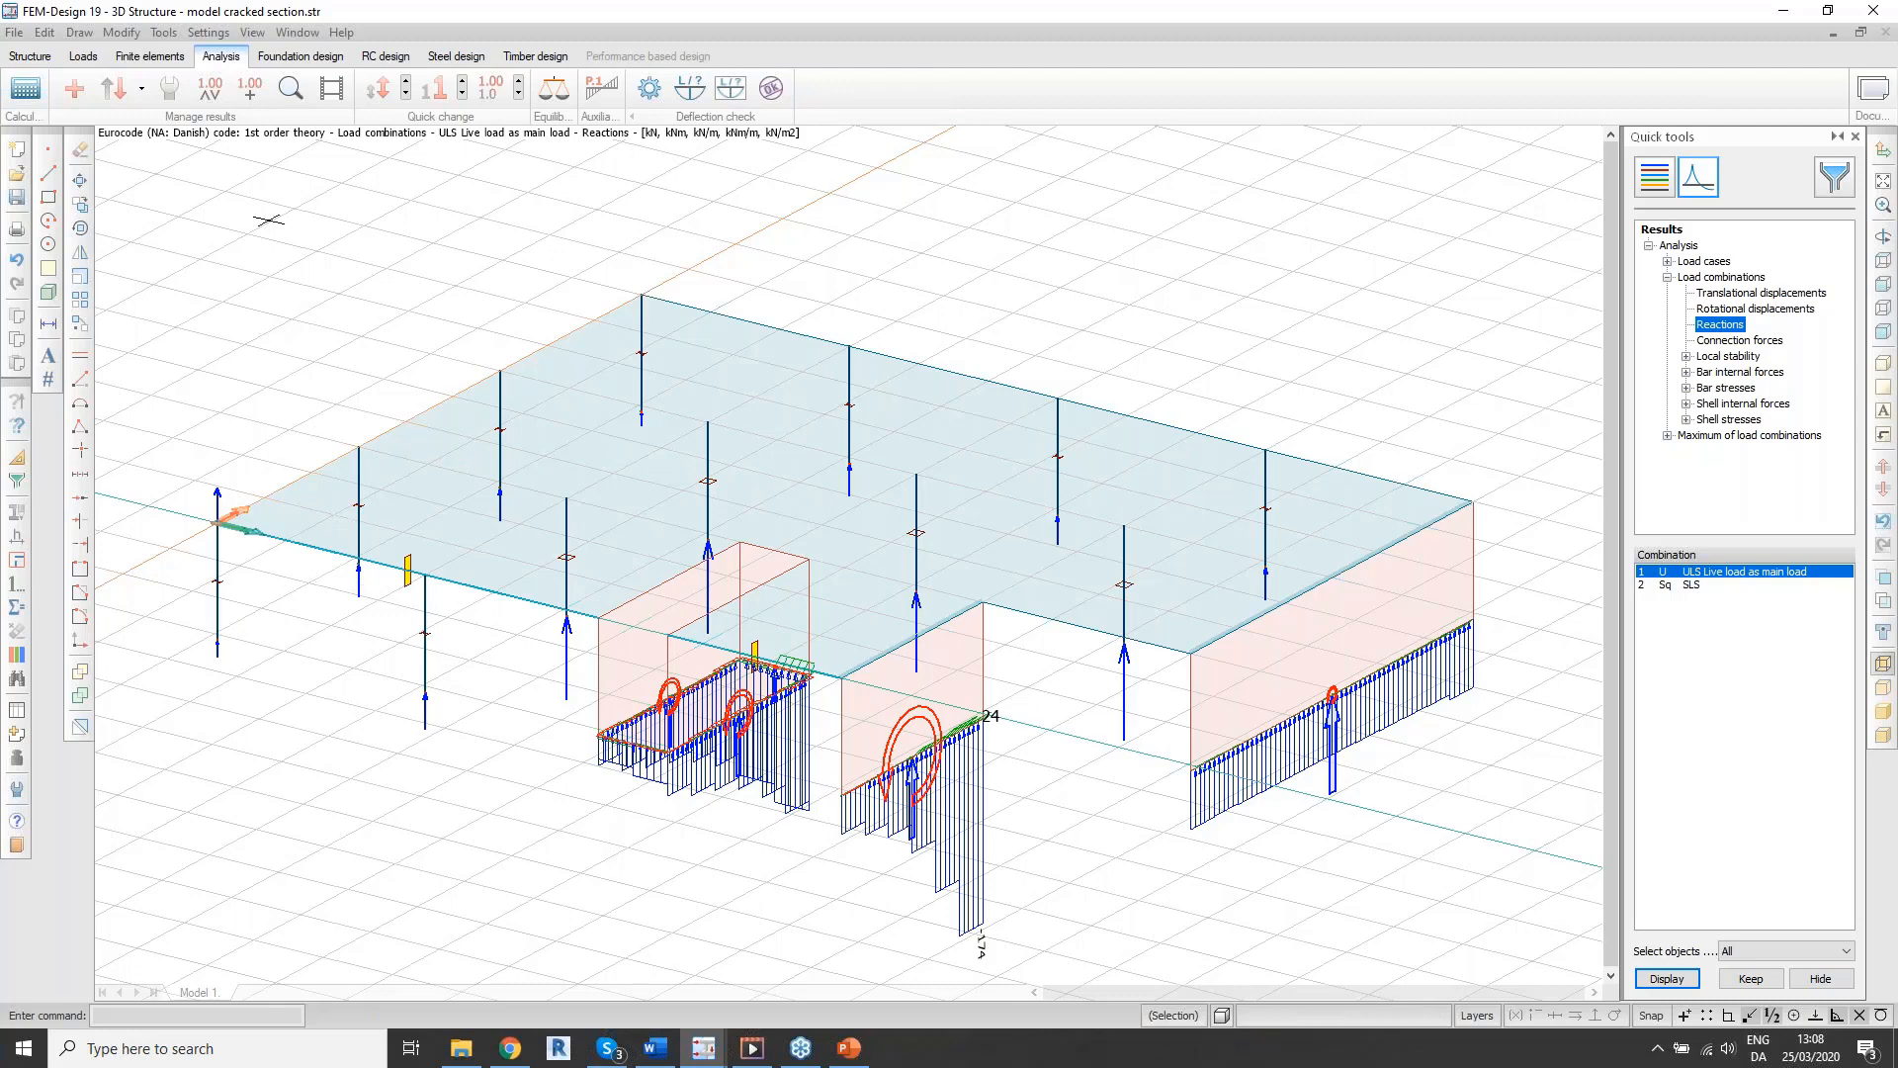
click(249, 88)
scroll(216, 647, up, 2)
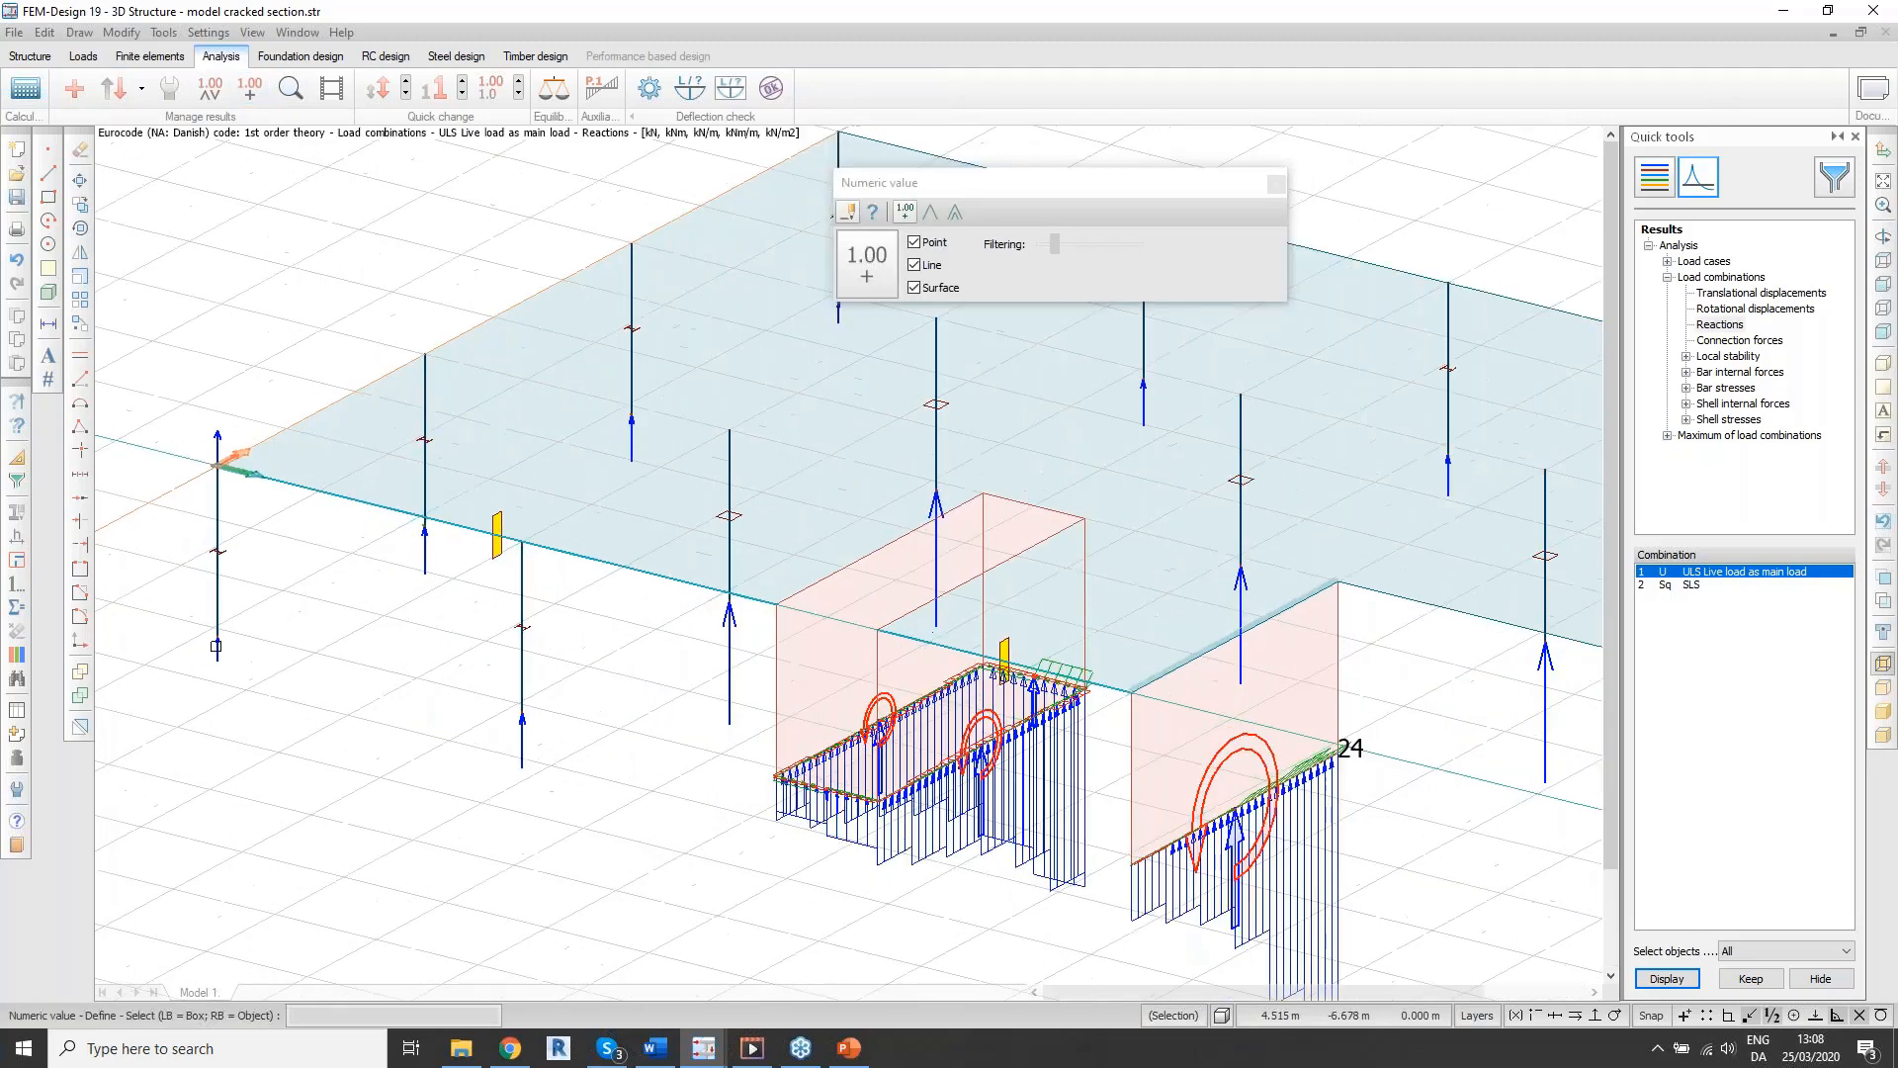
scroll(215, 647, up, 5)
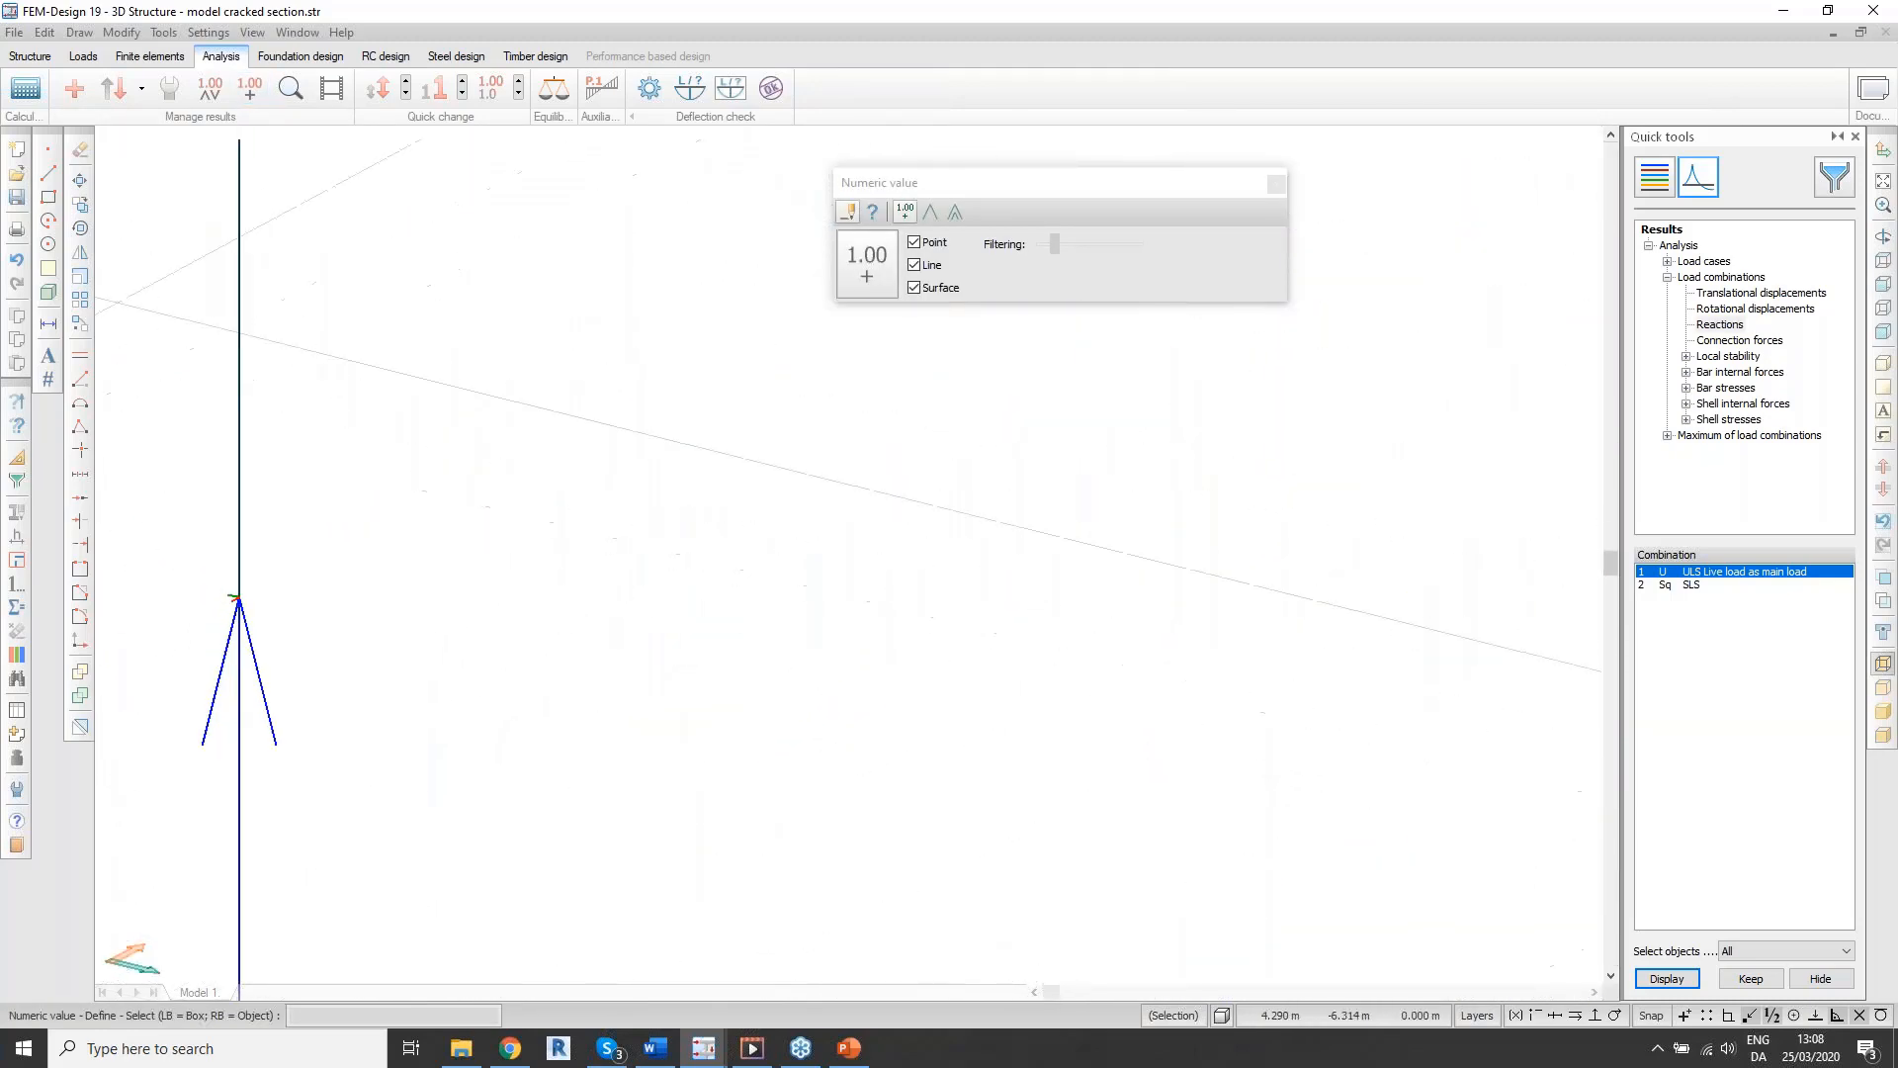
scroll(258, 610, up, 1)
scroll(258, 610, down, 3)
scroll(252, 638, down, 5)
click(252, 660)
click(927, 690)
click(525, 543)
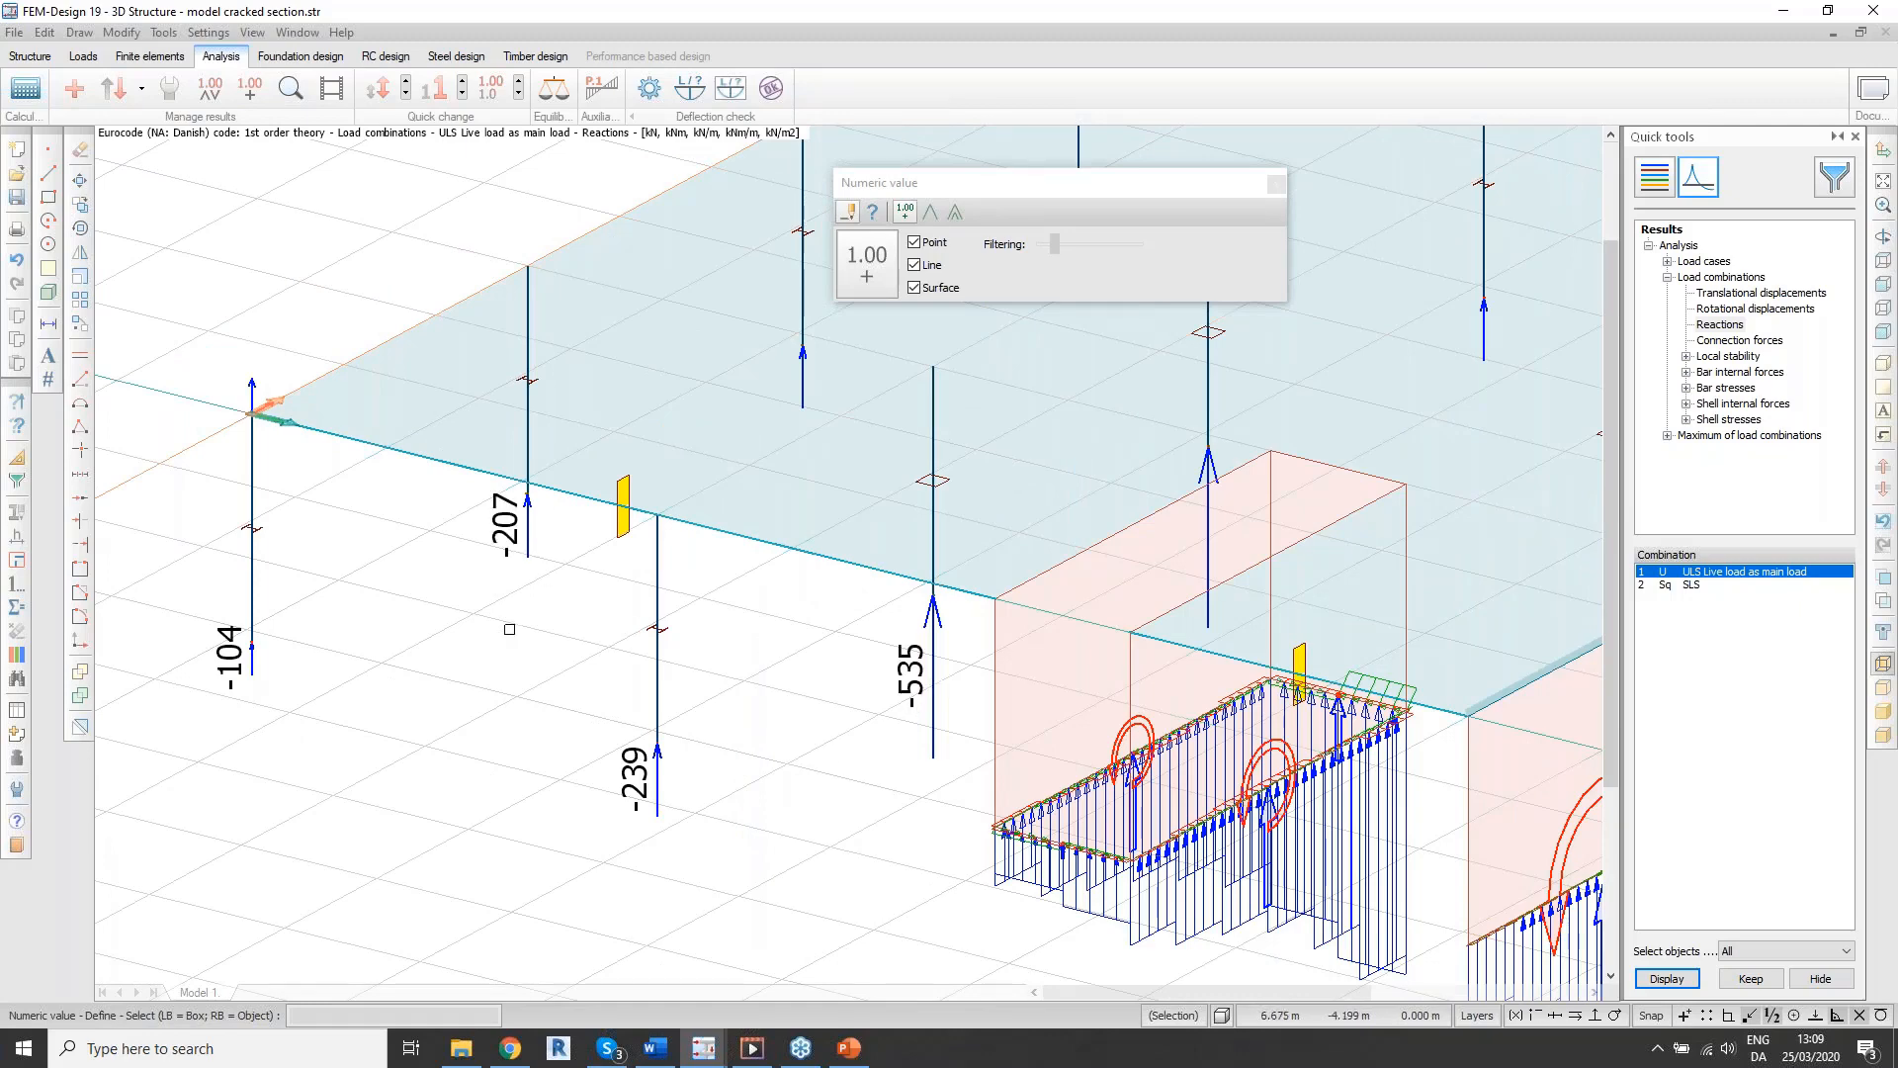
Step: Hide the Fx' and Fy' components of the line reactions under the walls in the reaction display settings
scroll(513, 617, down, 4)
middle_drag(1336, 865, 1254, 864)
scroll(1414, 752, up, 2)
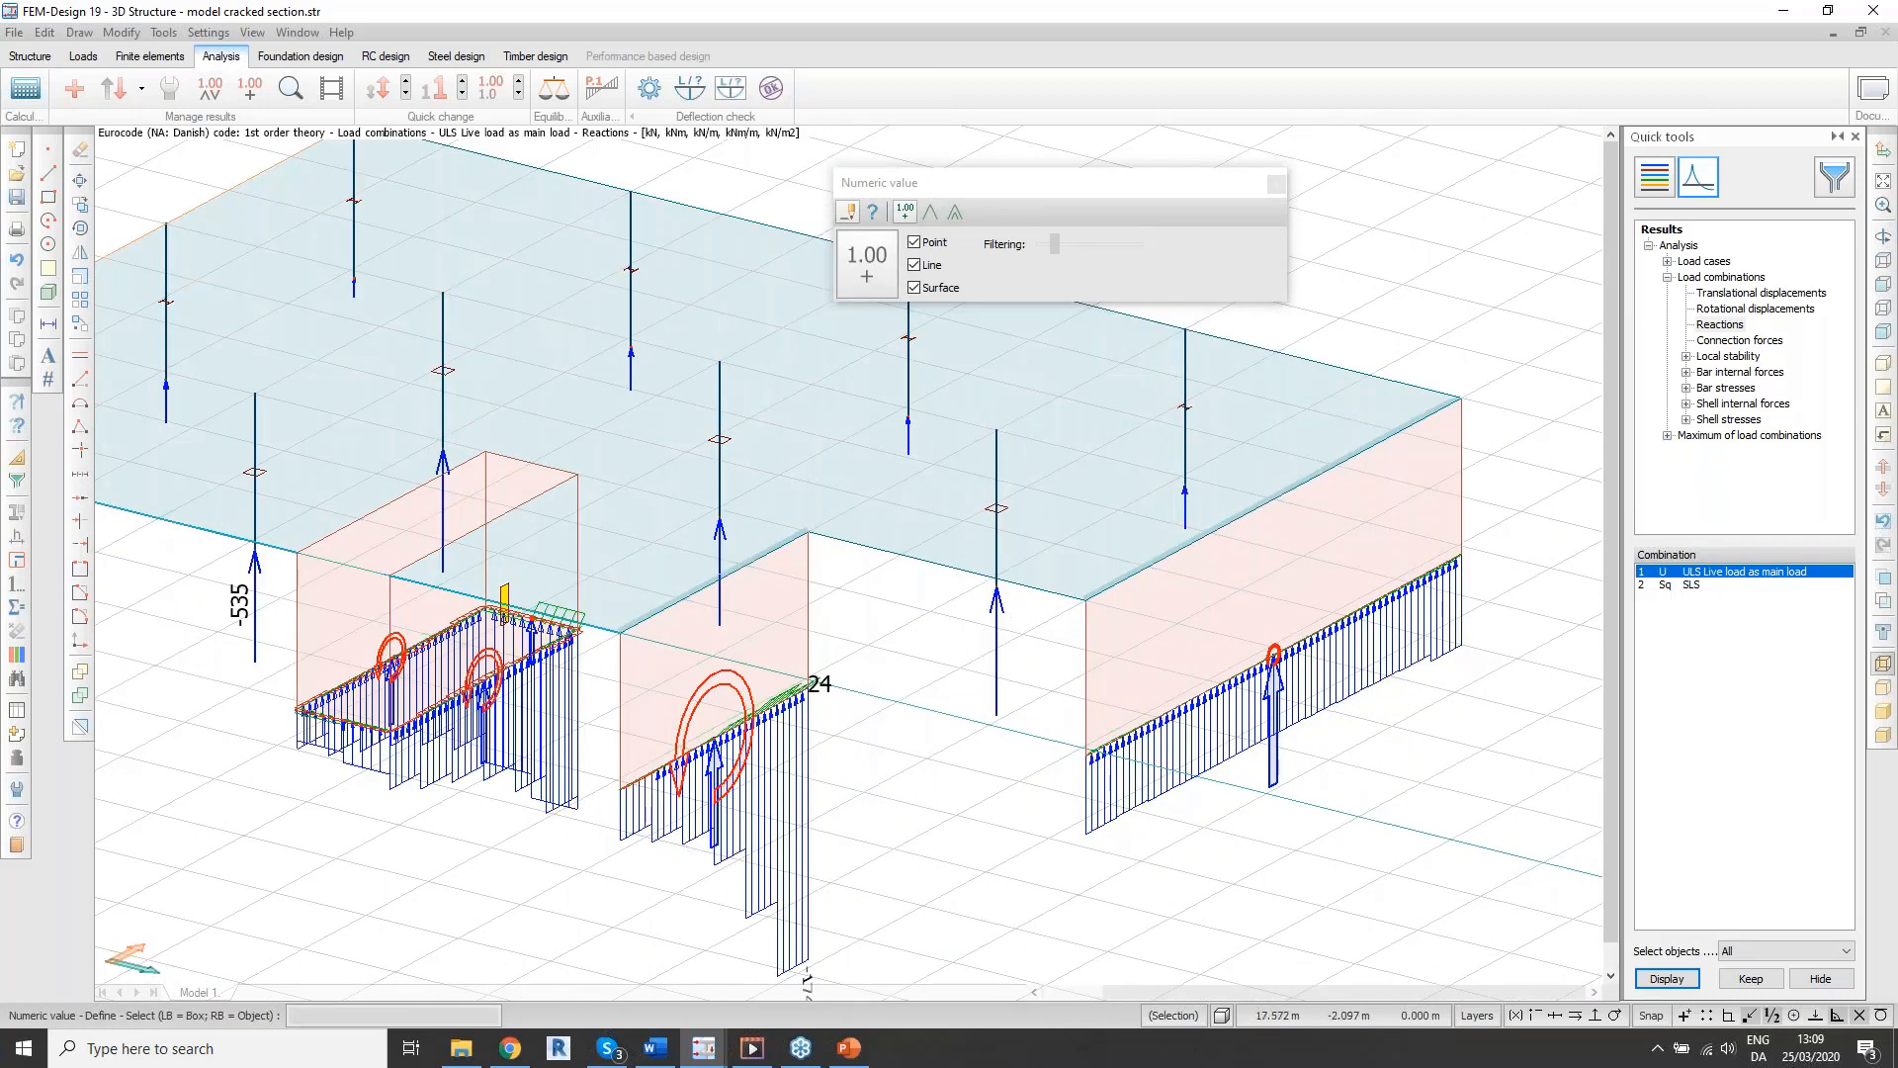
middle_drag(94, 582, 393, 603)
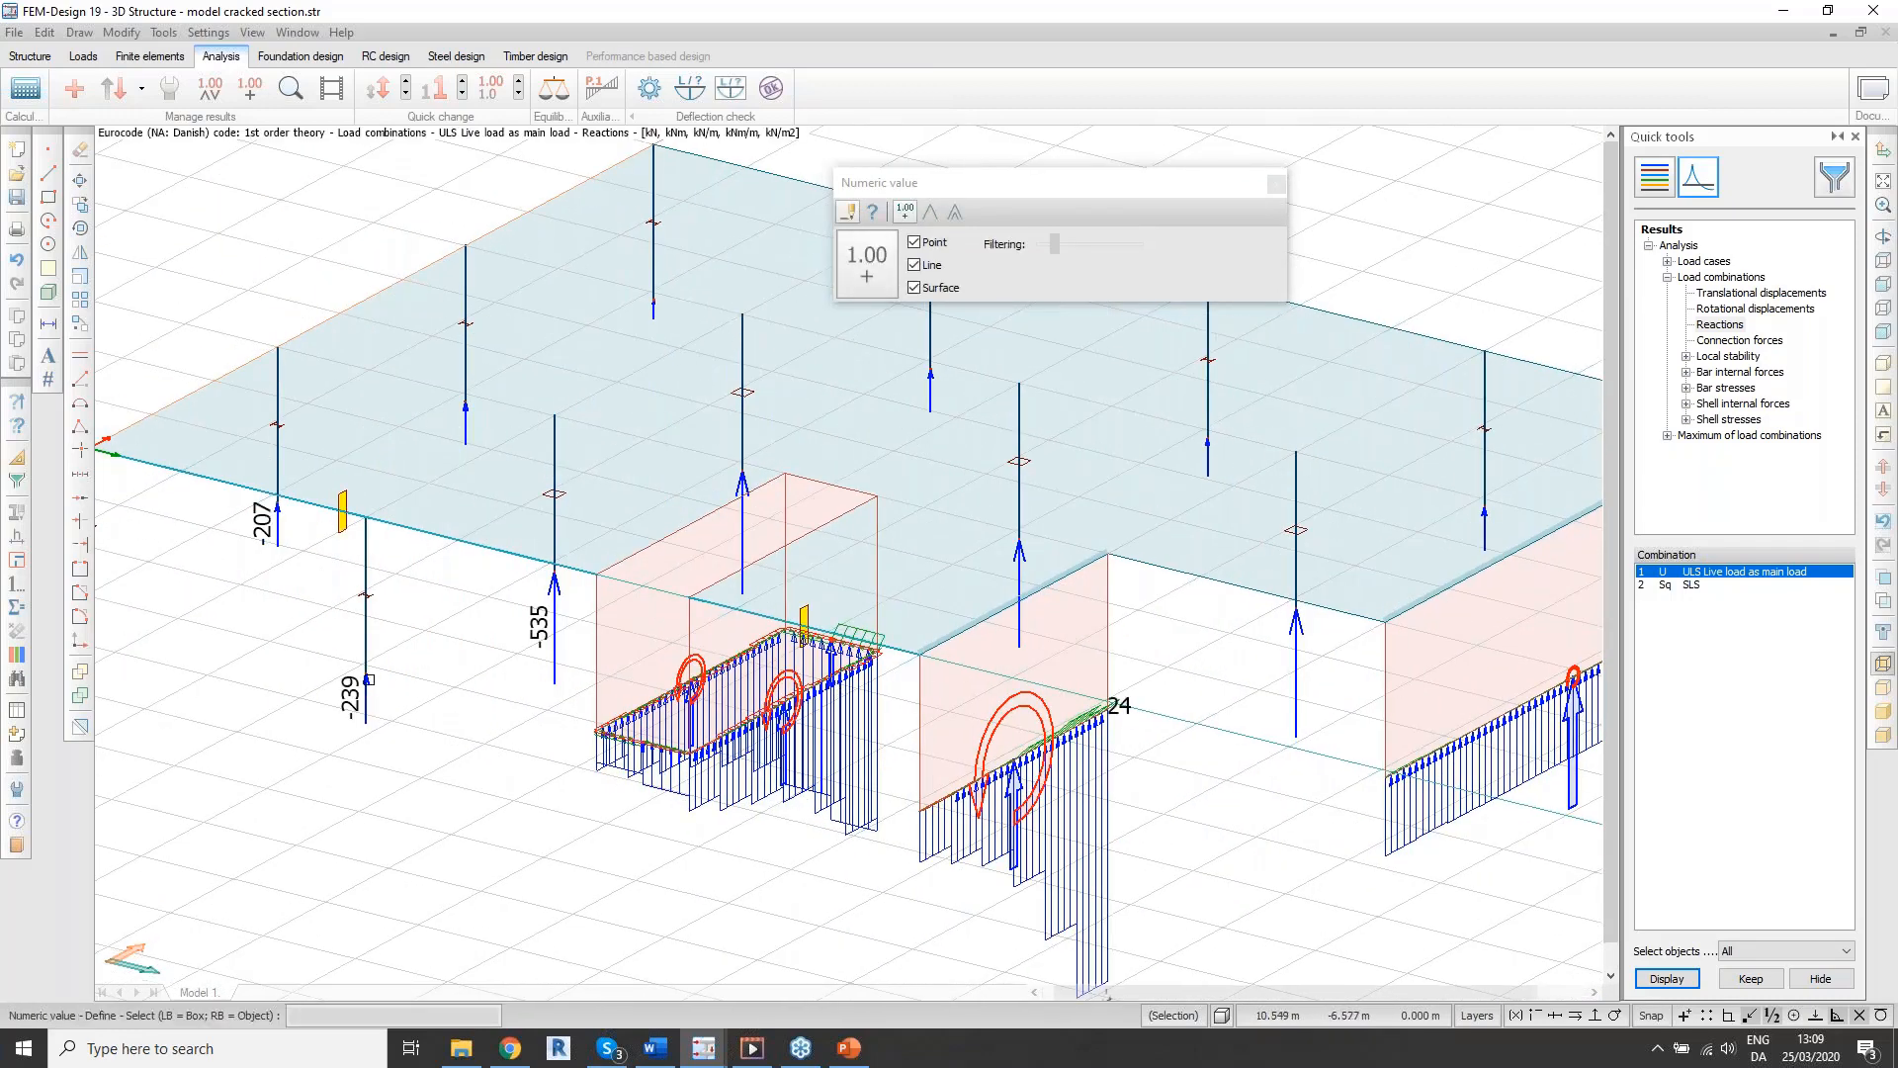
middle_drag(1013, 744, 639, 603)
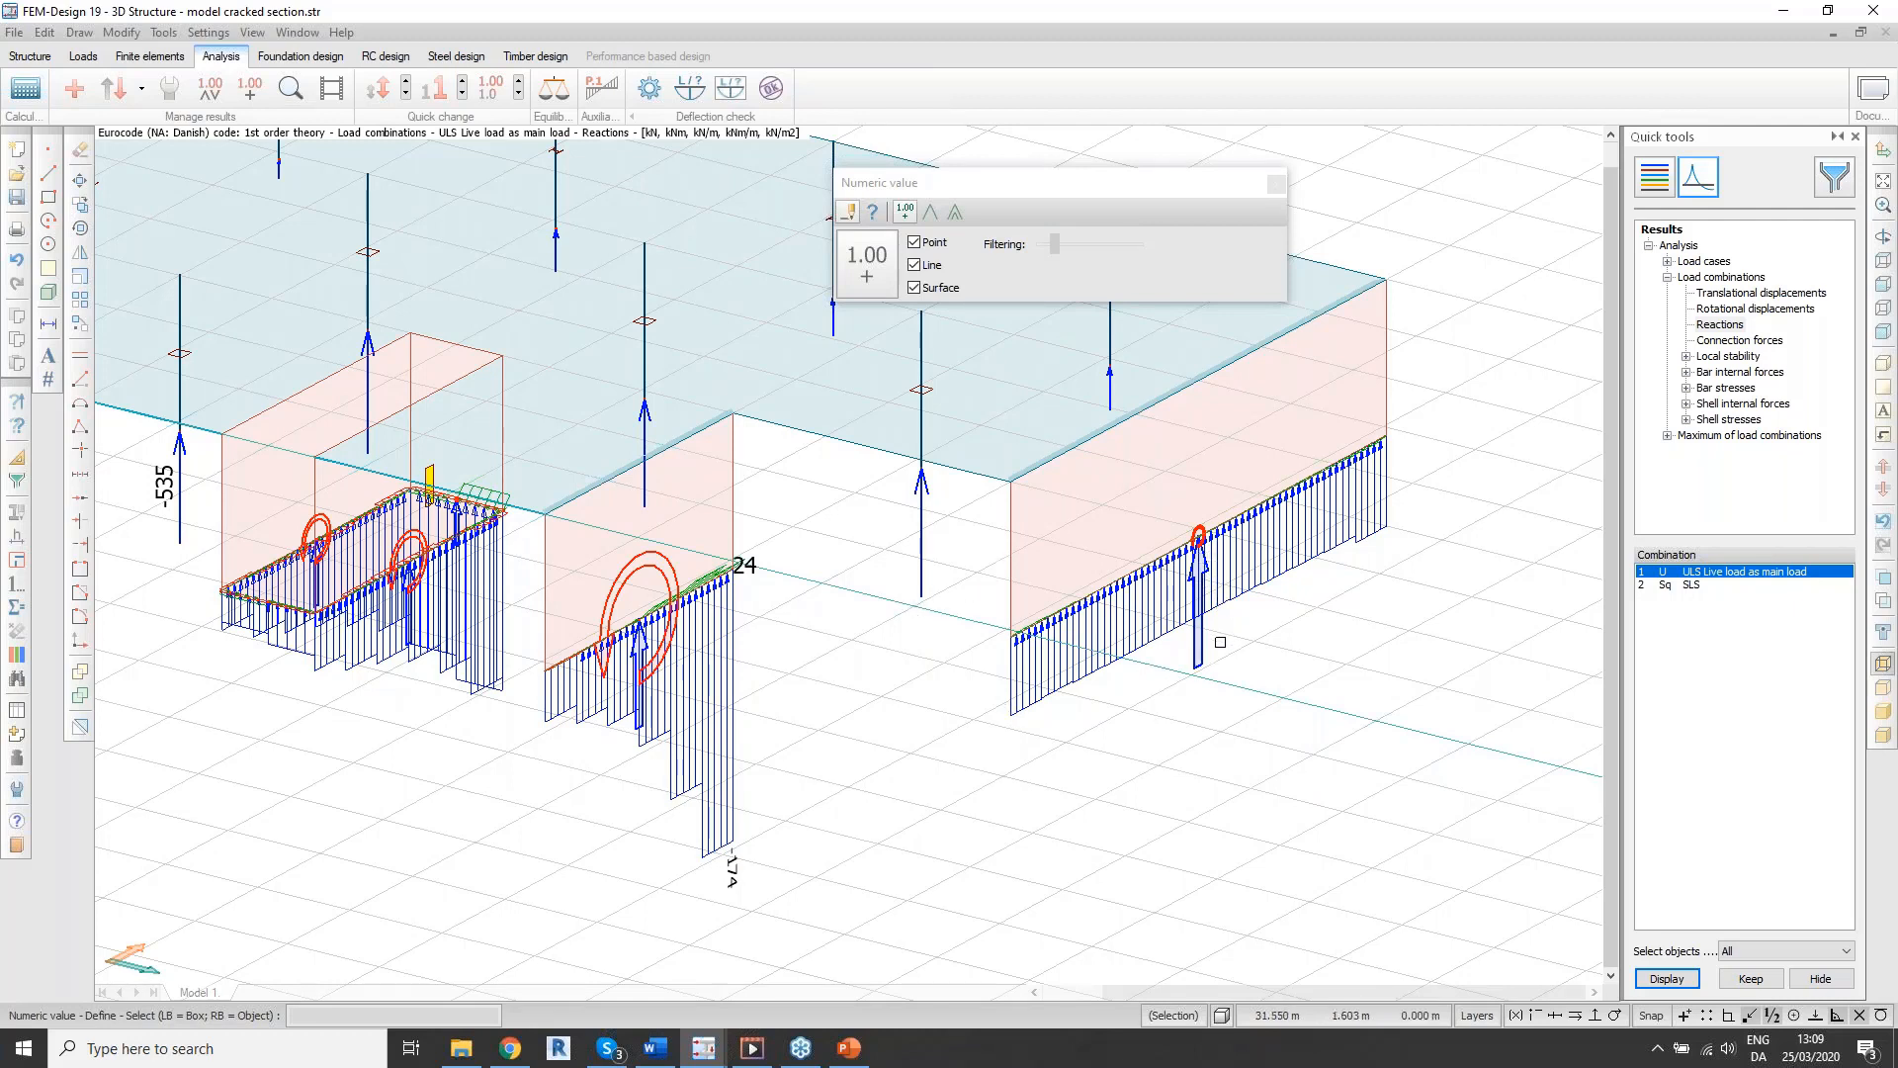
middle_drag(445, 405, 535, 401)
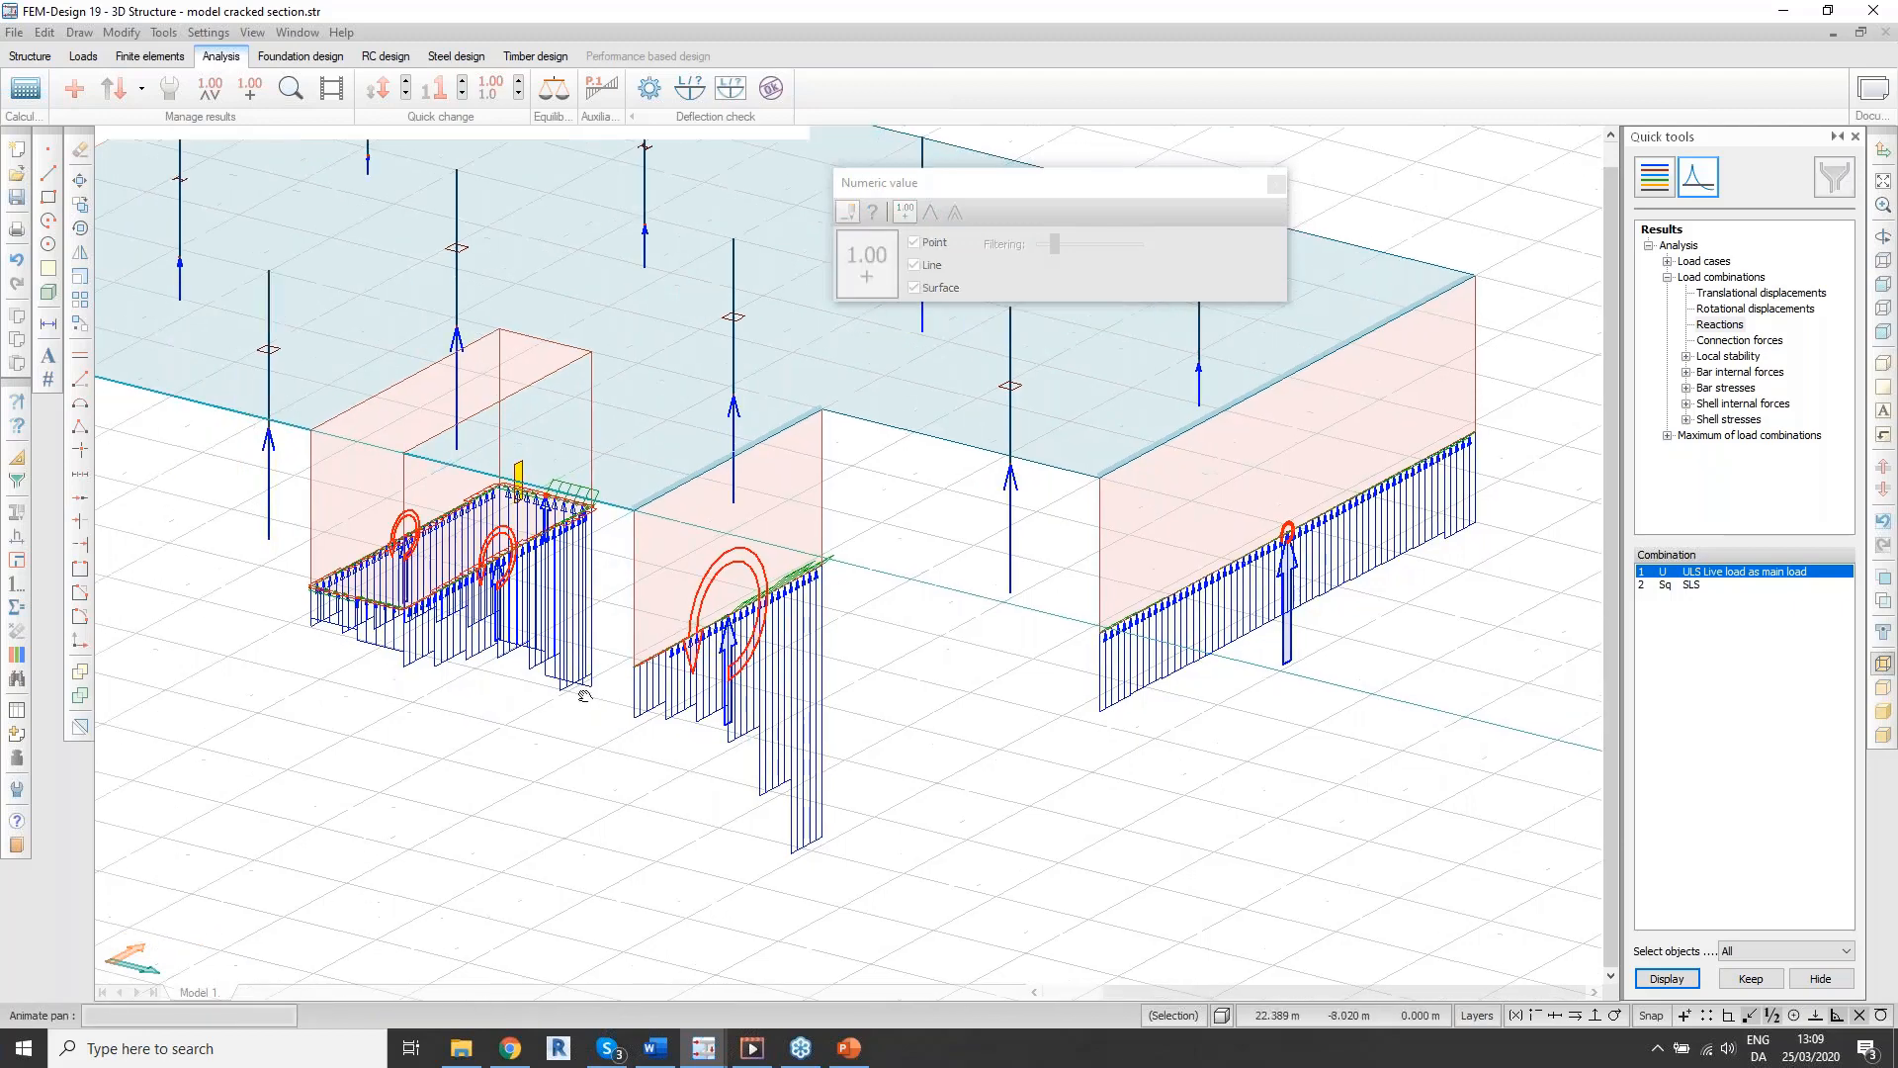
click(171, 94)
drag(781, 256, 784, 97)
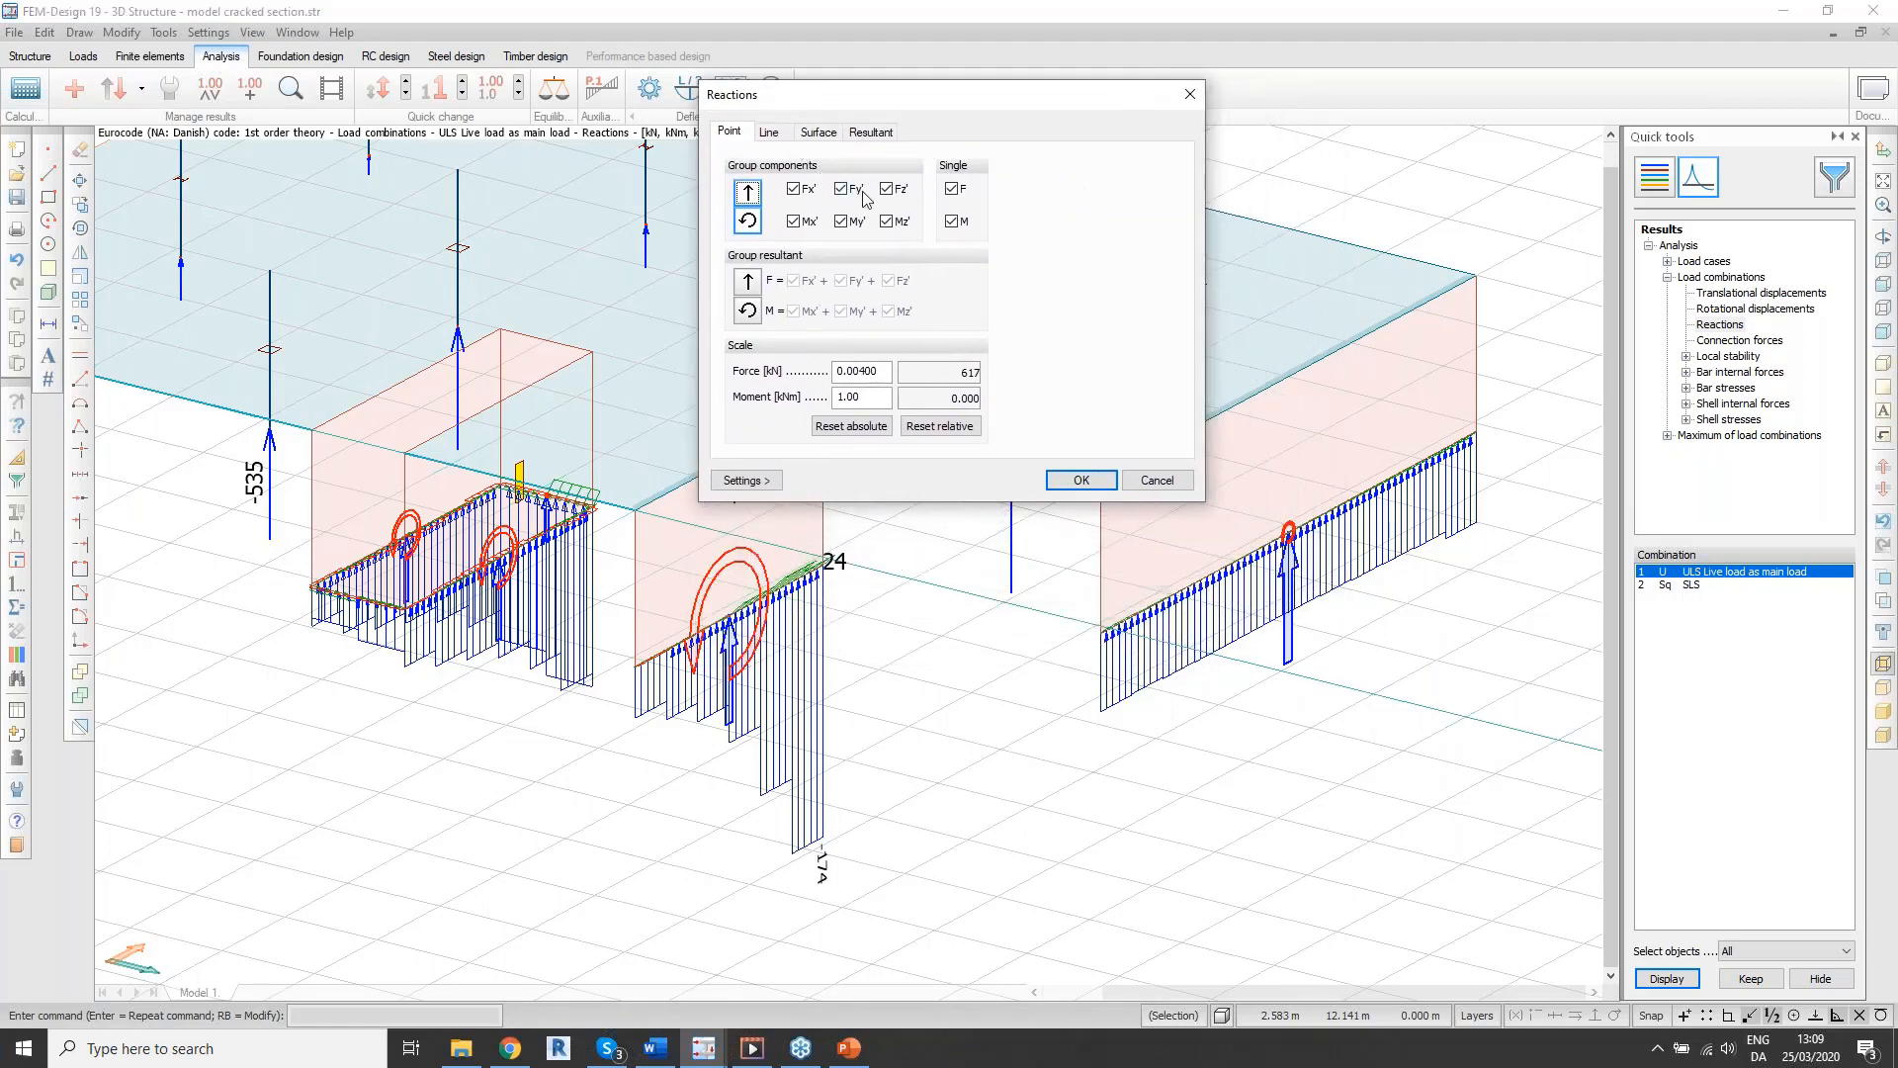
click(771, 134)
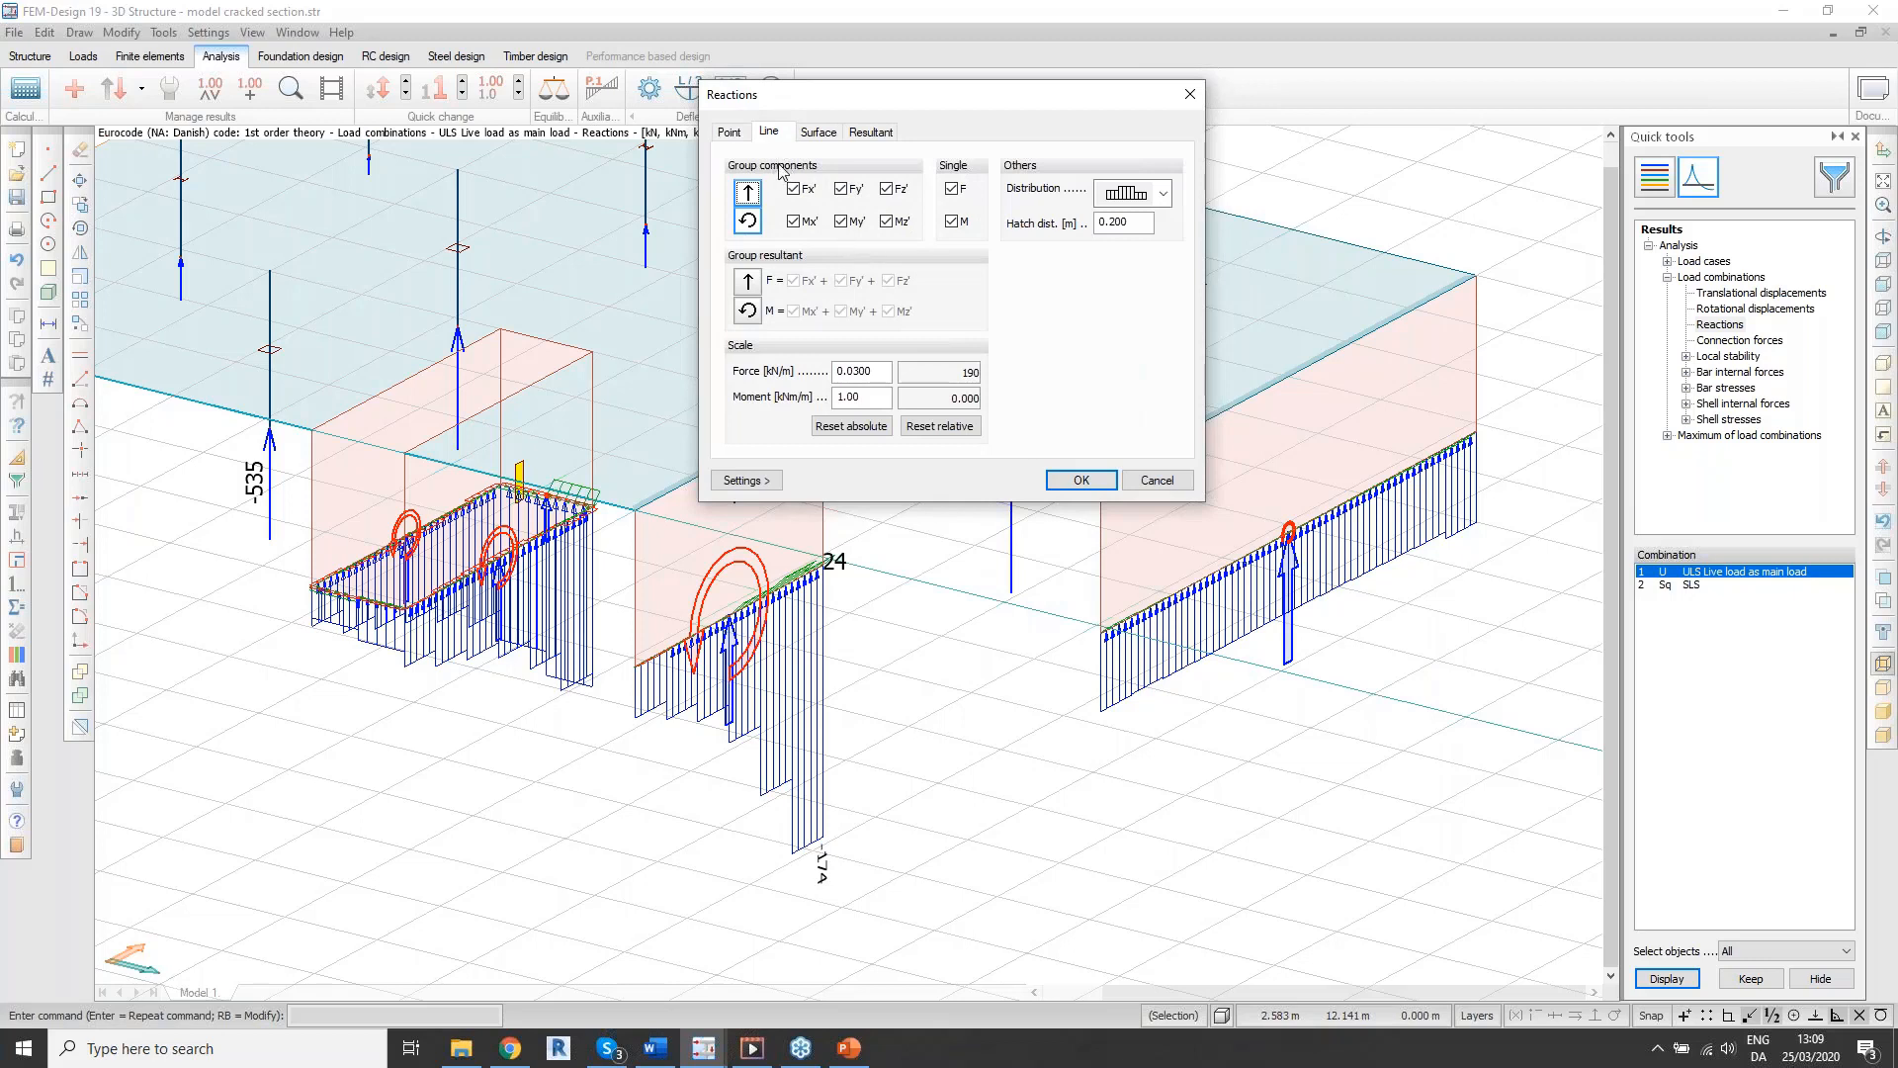
click(794, 193)
click(842, 189)
Step: Show only the Fz' component of the reaction resultants, hiding Fx', Fy', Mx', My' and Mz', and apply the settings
click(819, 134)
click(869, 134)
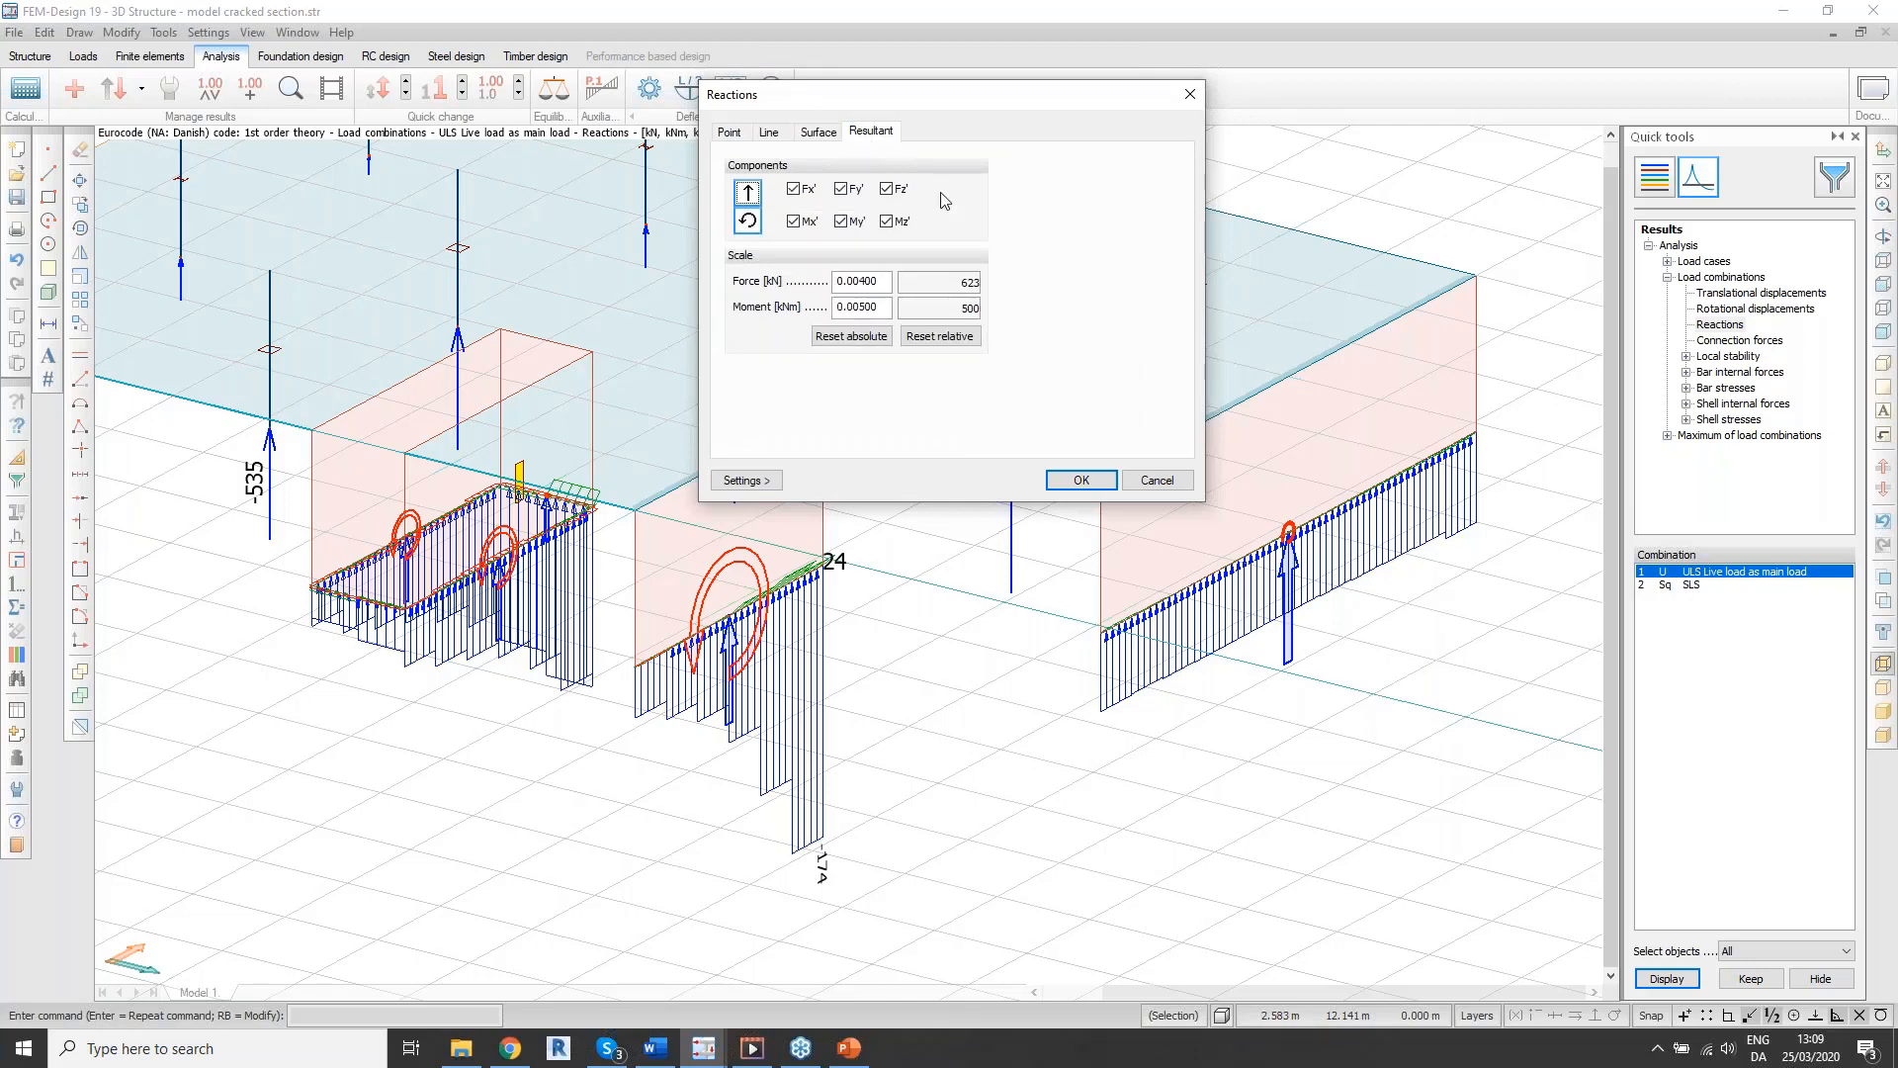
click(795, 222)
click(841, 222)
click(887, 223)
click(841, 189)
click(794, 189)
click(1082, 479)
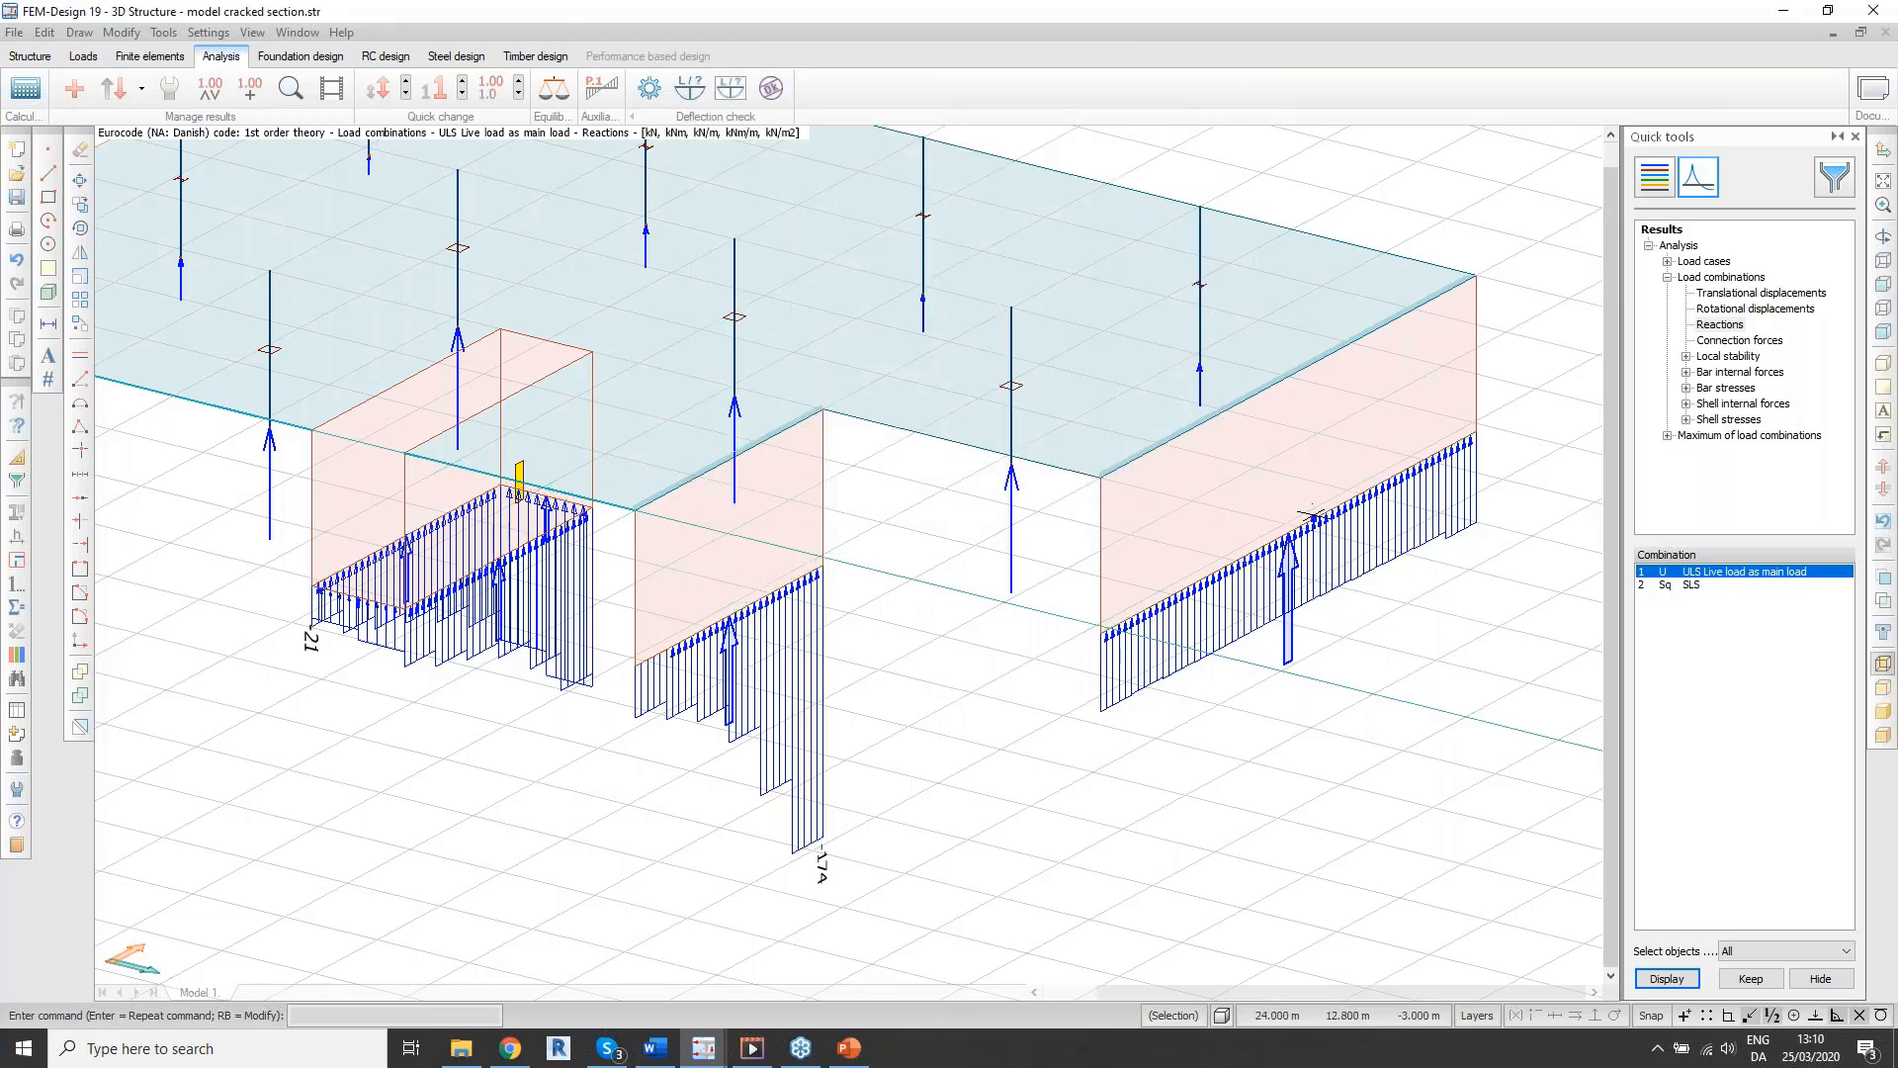
Step: Label the numeric value of the vertical resultant under the long end wall and finish the labelling
scroll(1291, 590, up, 2)
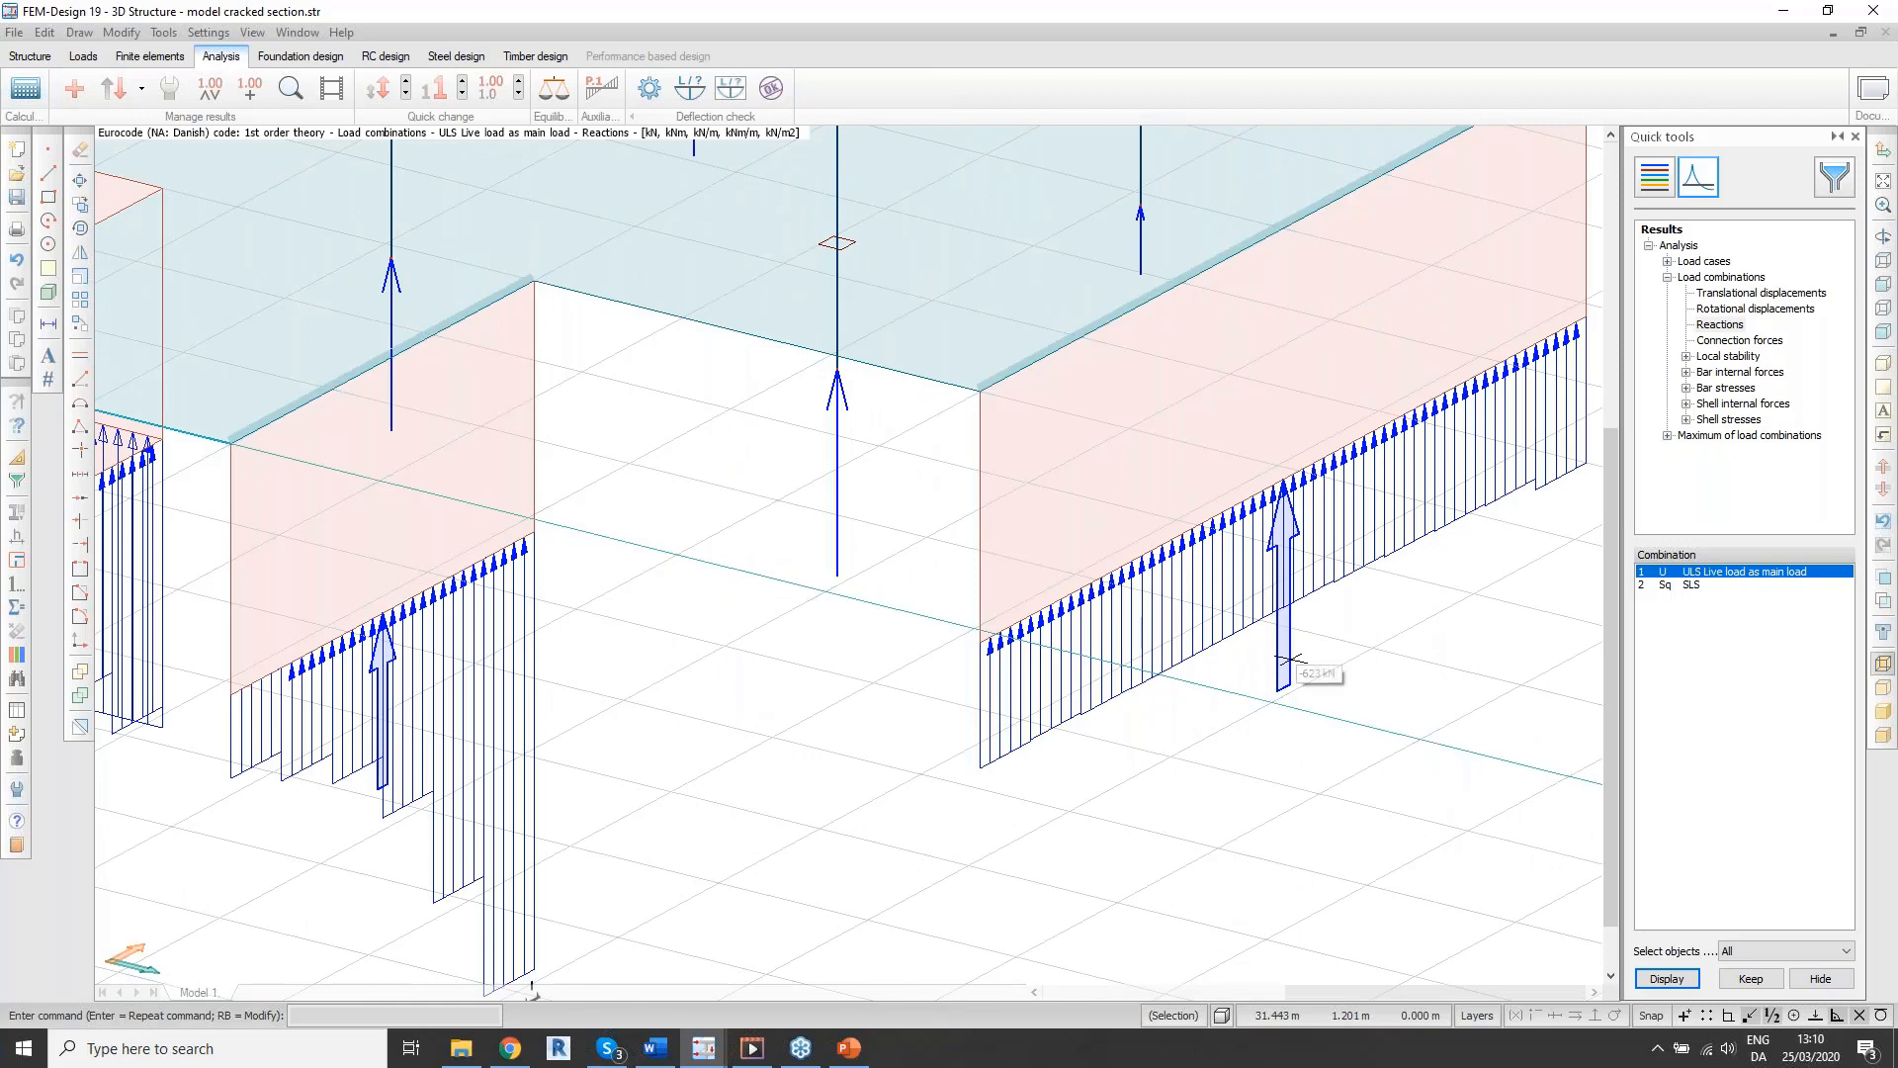
click(247, 92)
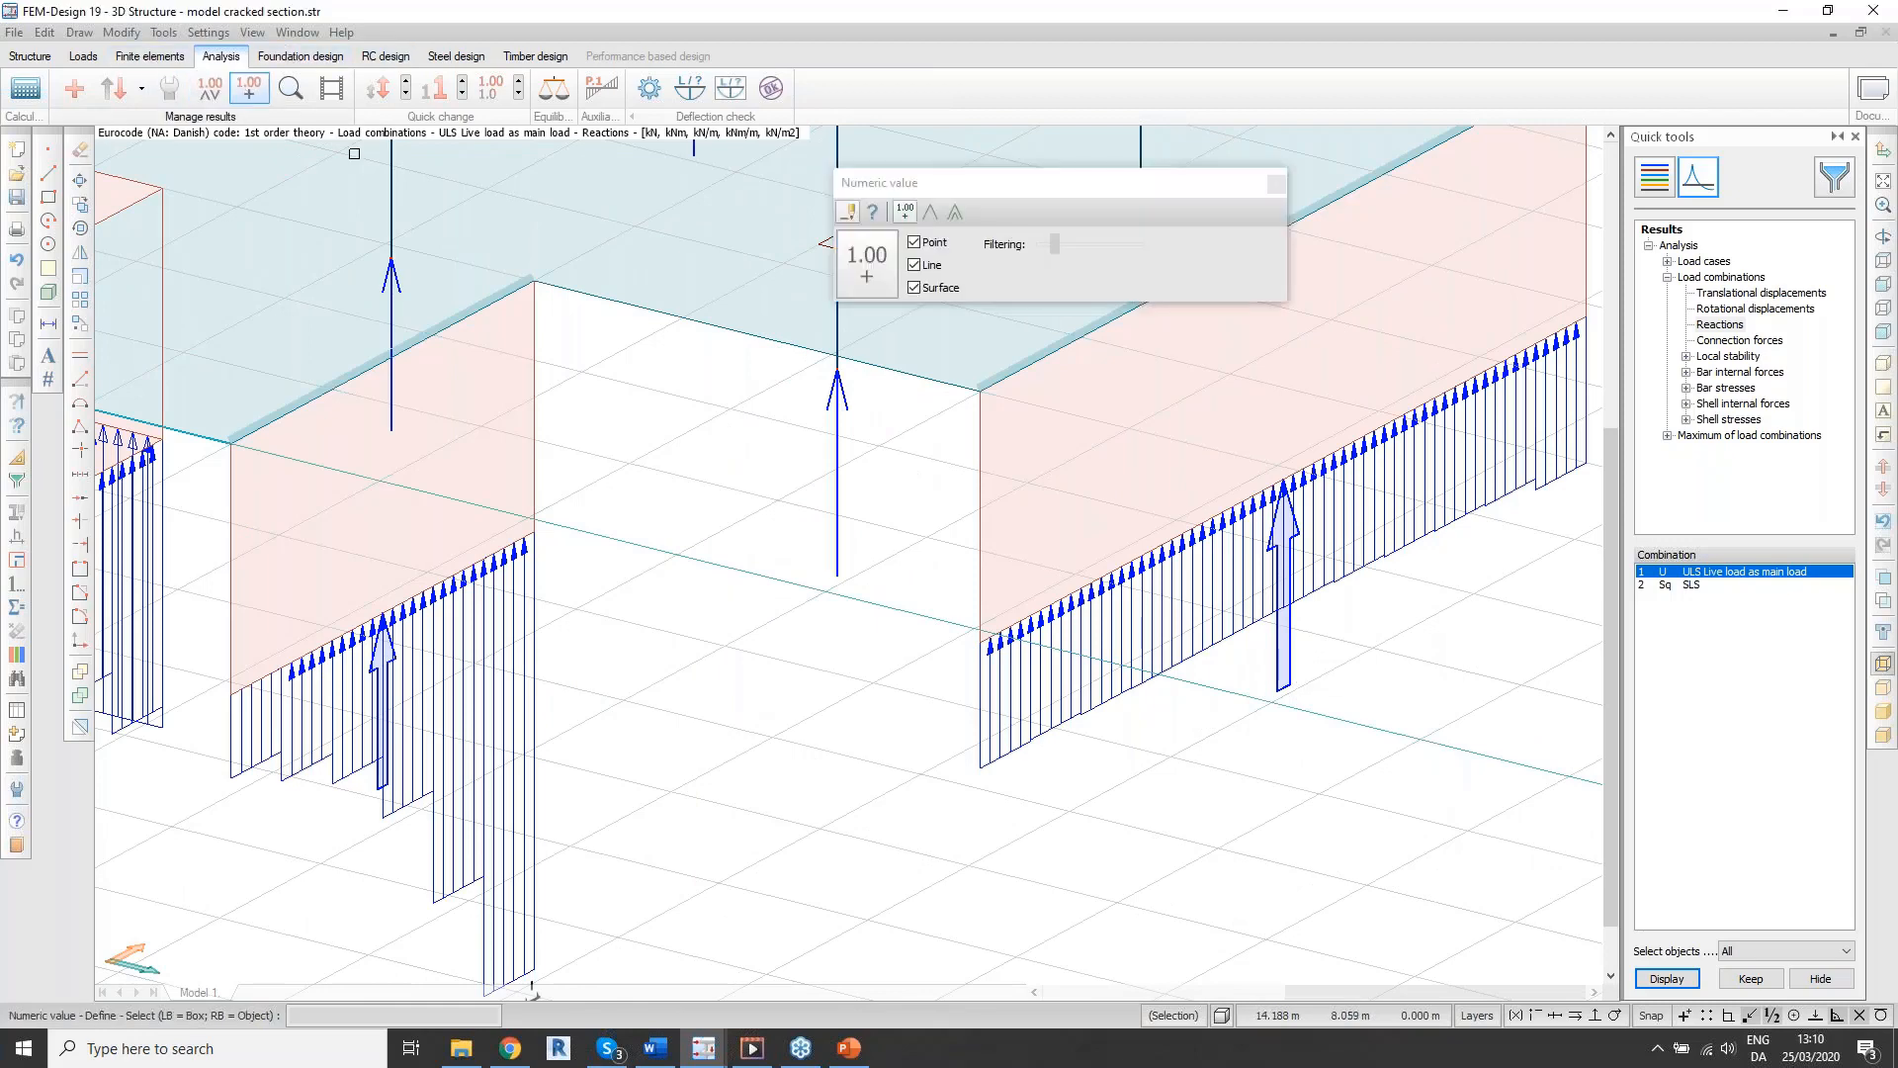
scroll(1285, 668, down, 3)
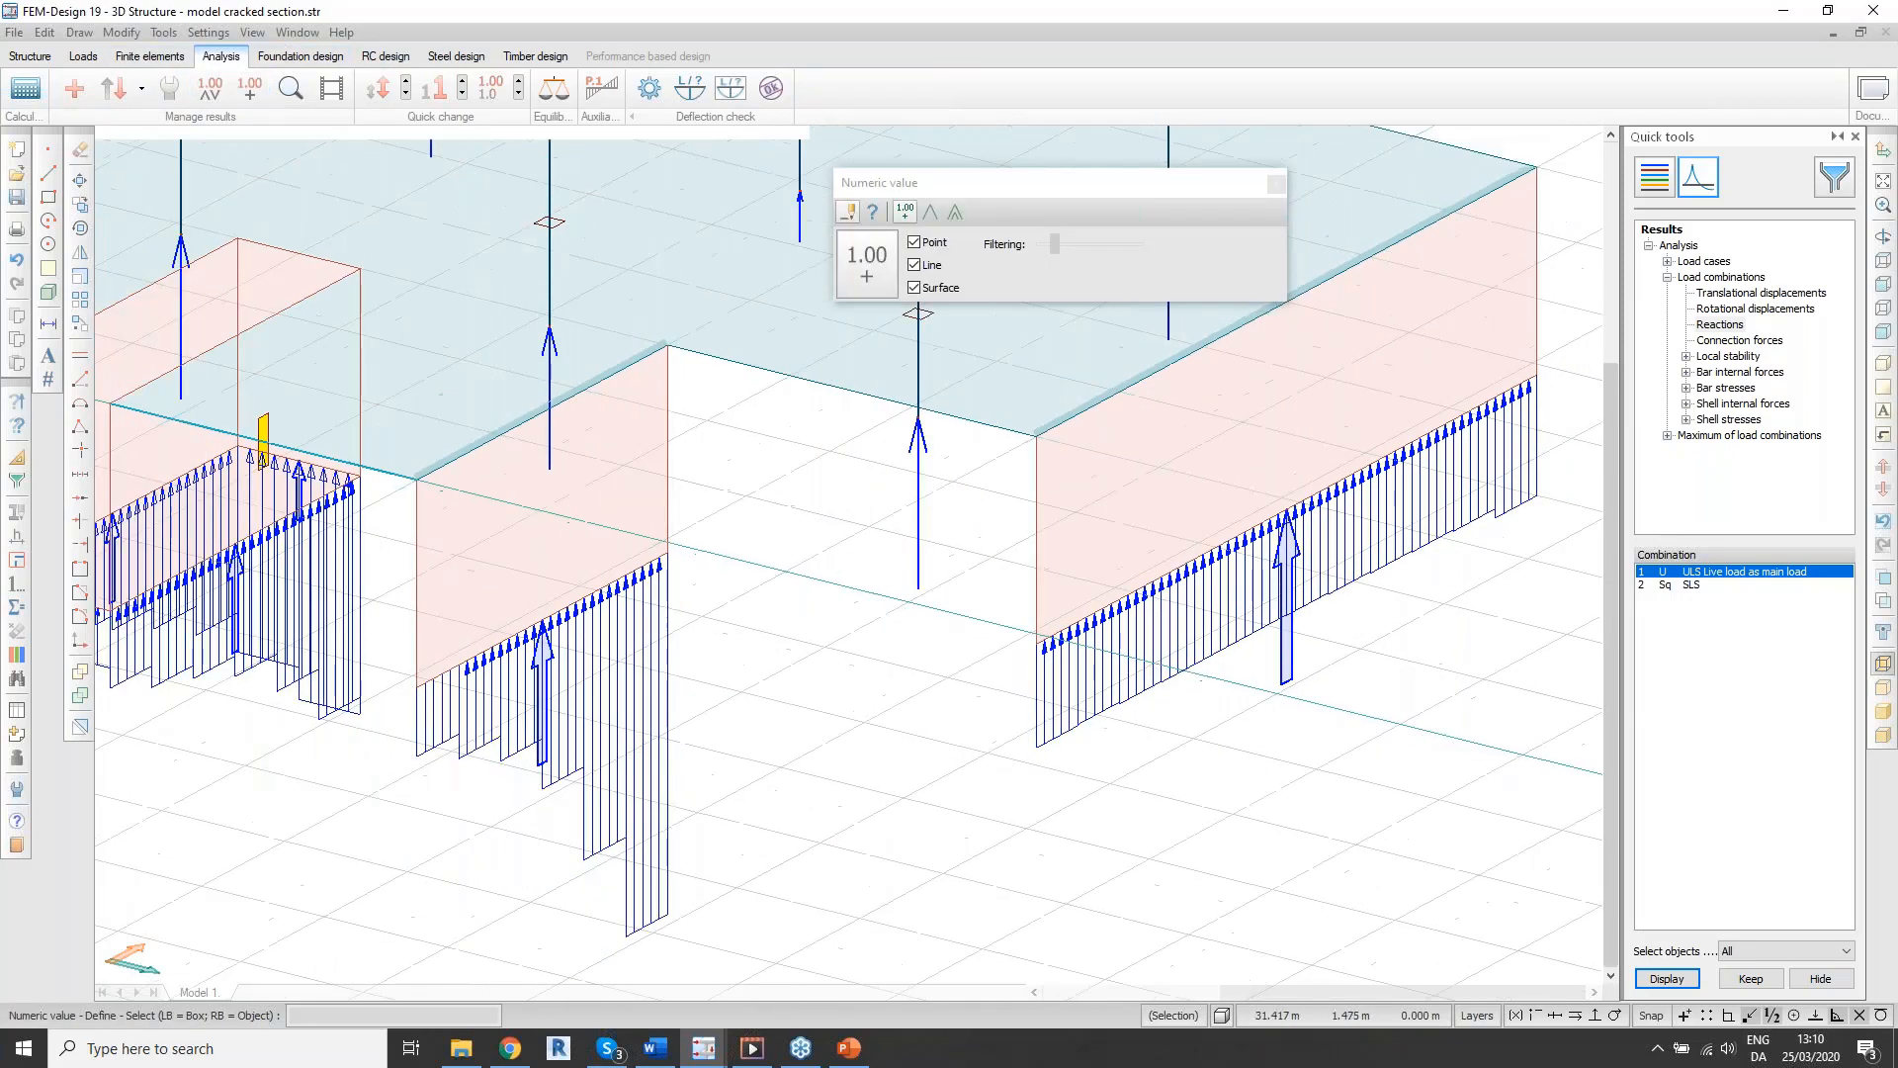
middle_drag(1077, 584, 1110, 653)
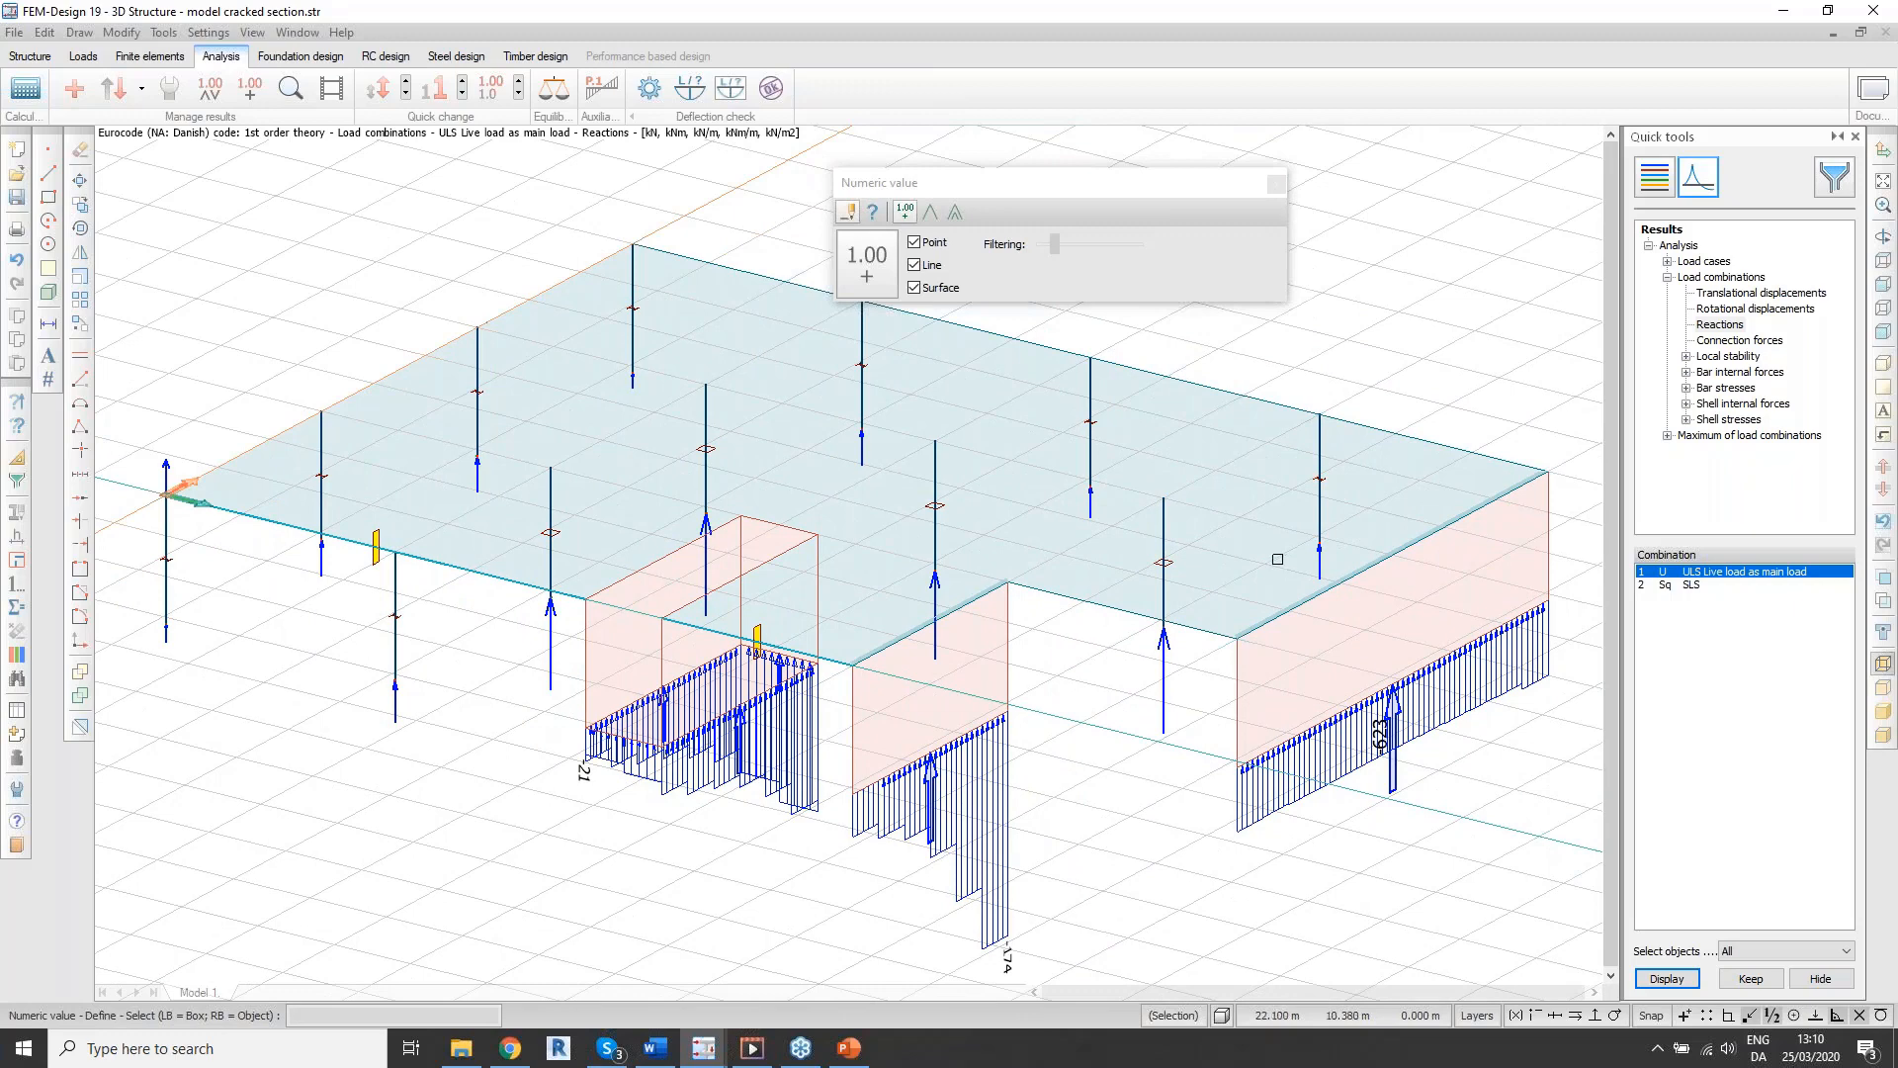
drag(1009, 188, 1131, 146)
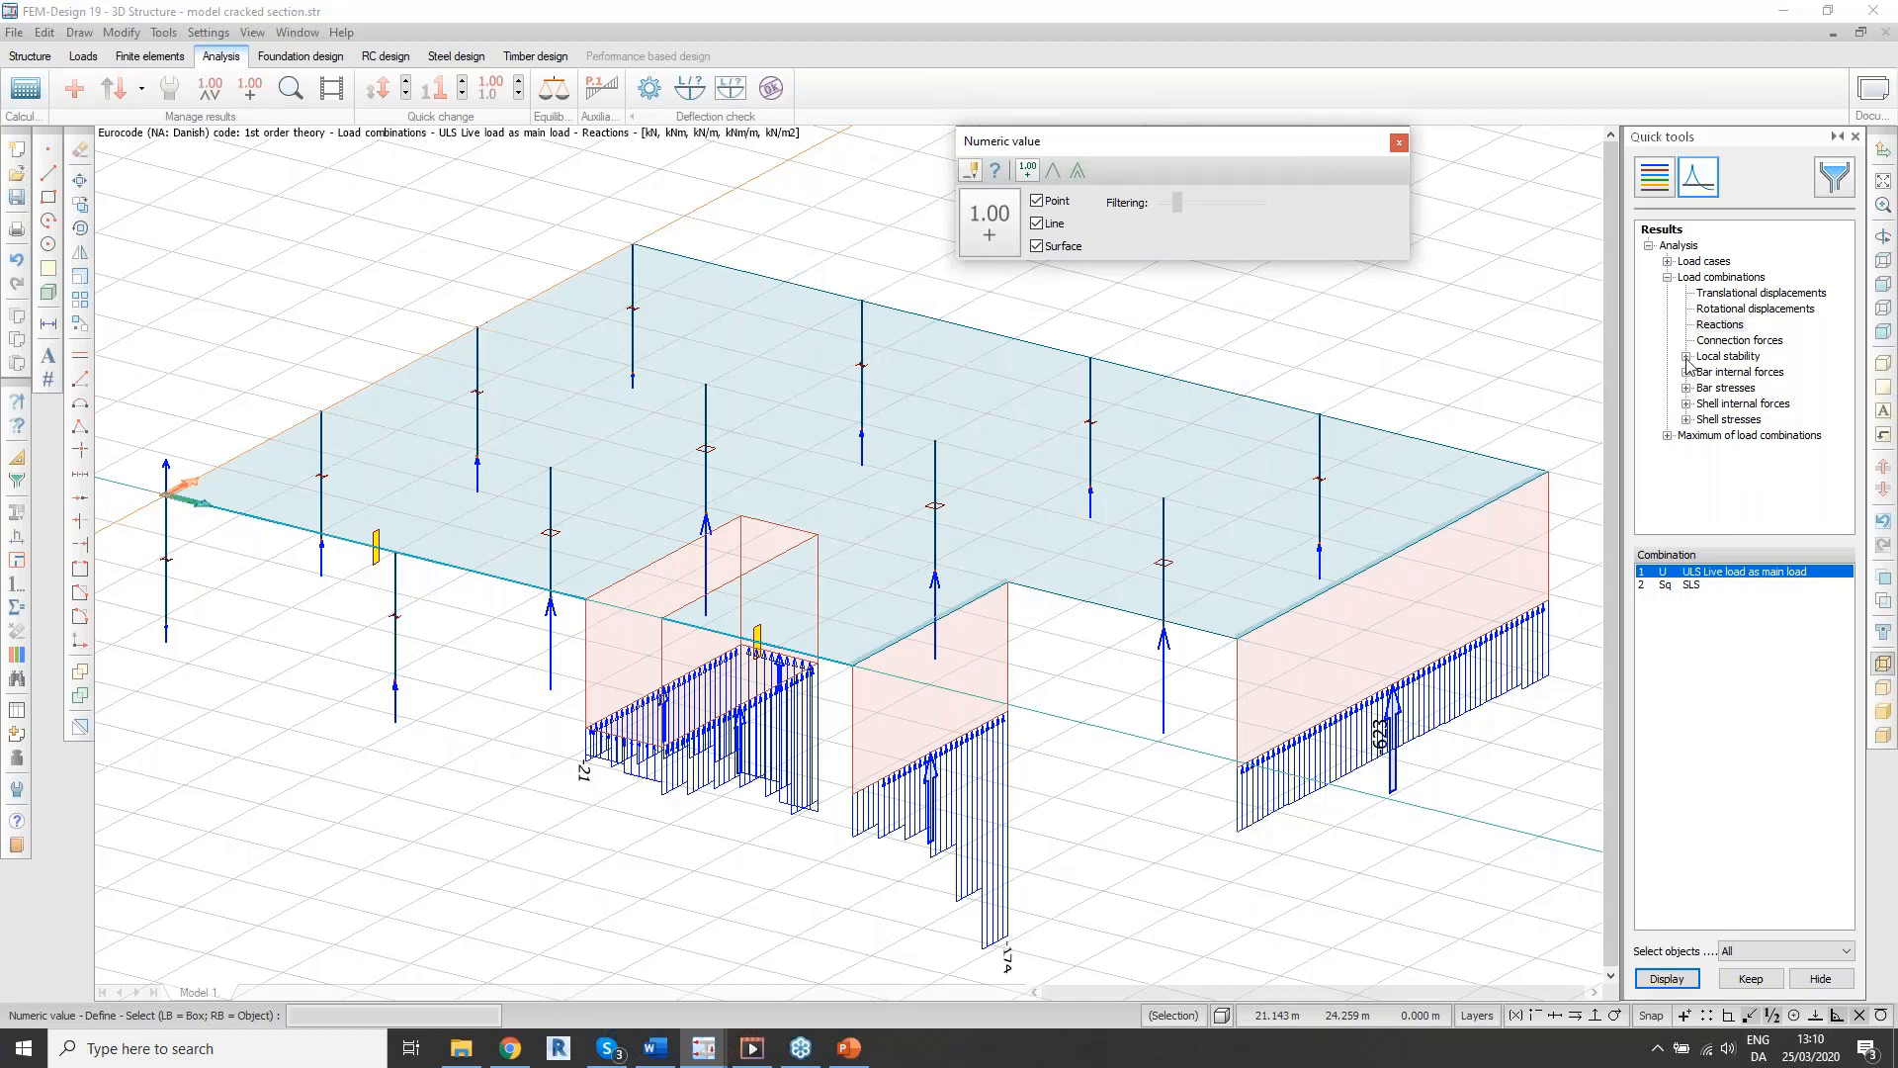
key(Escape)
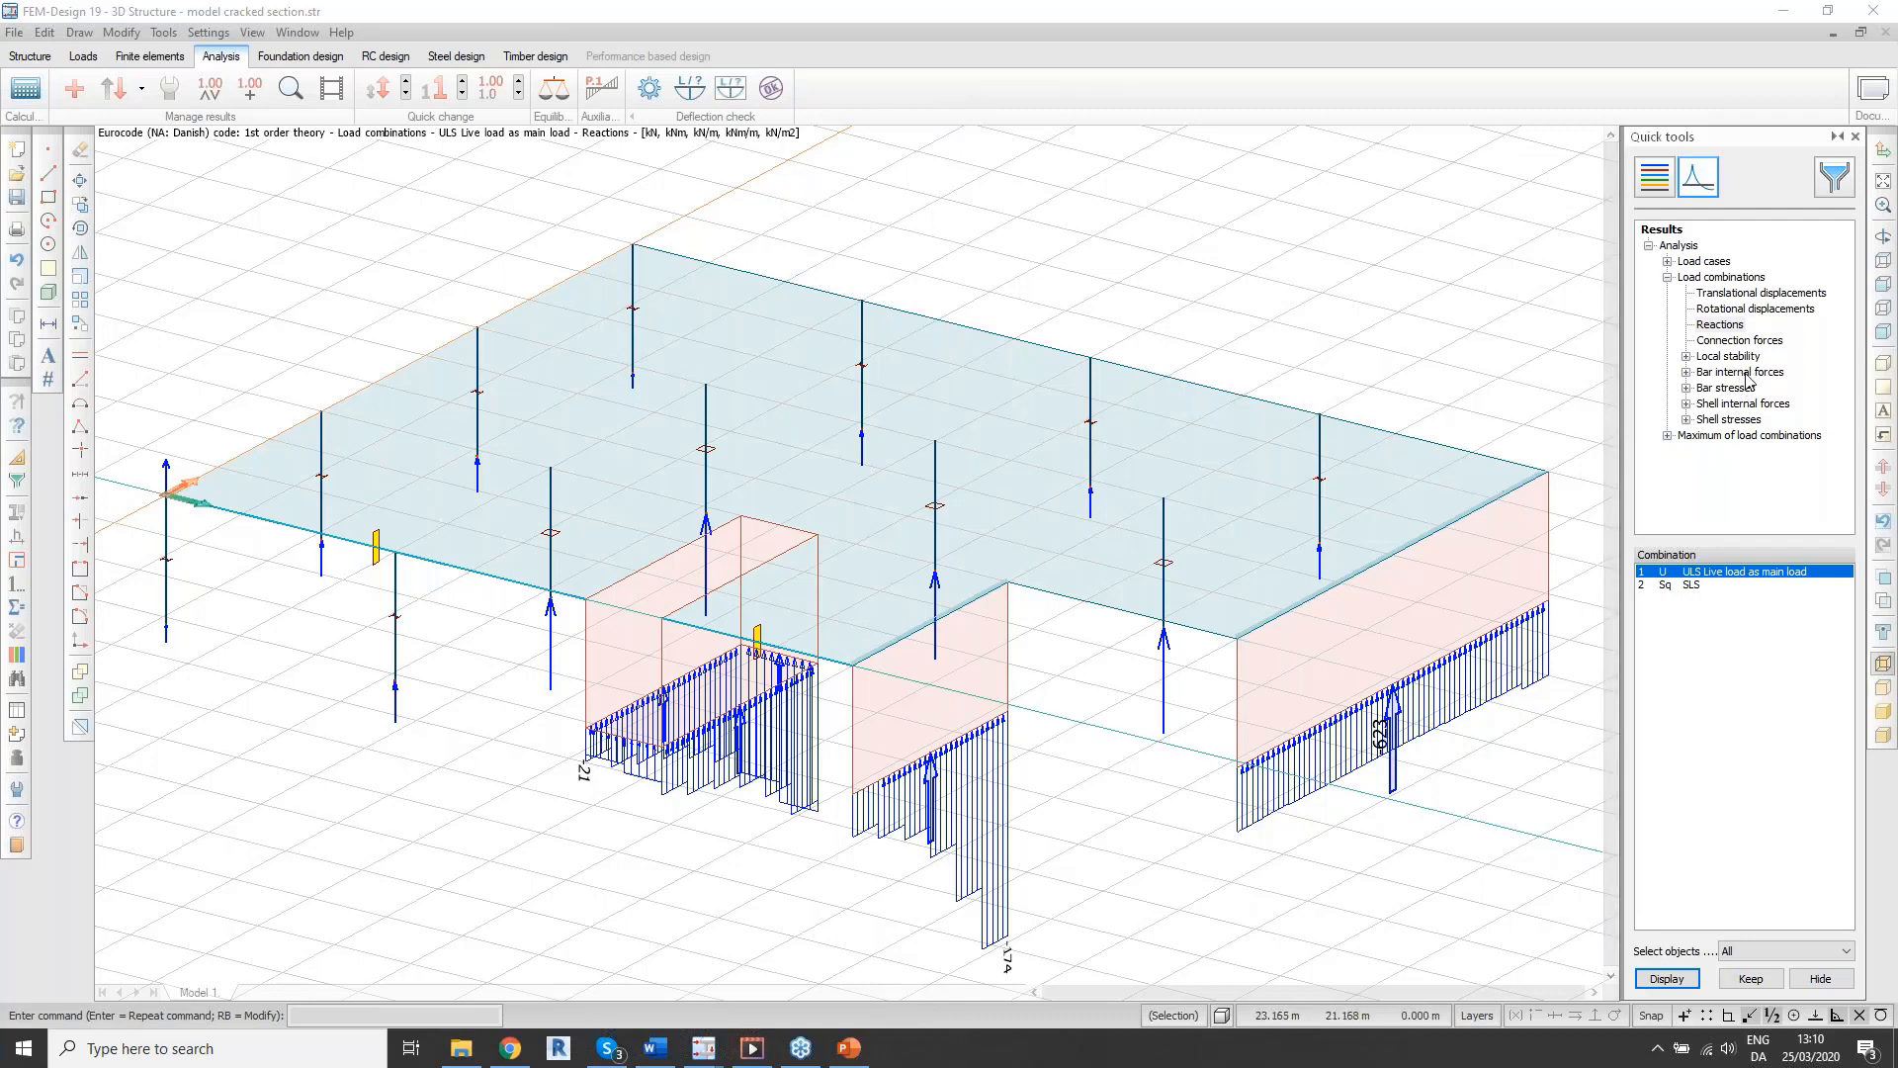
Step: Display the Mx' shell internal forces for ULS Live load as main load as a graph from the side, and as a colour palette
double_click(1750, 403)
click(1722, 310)
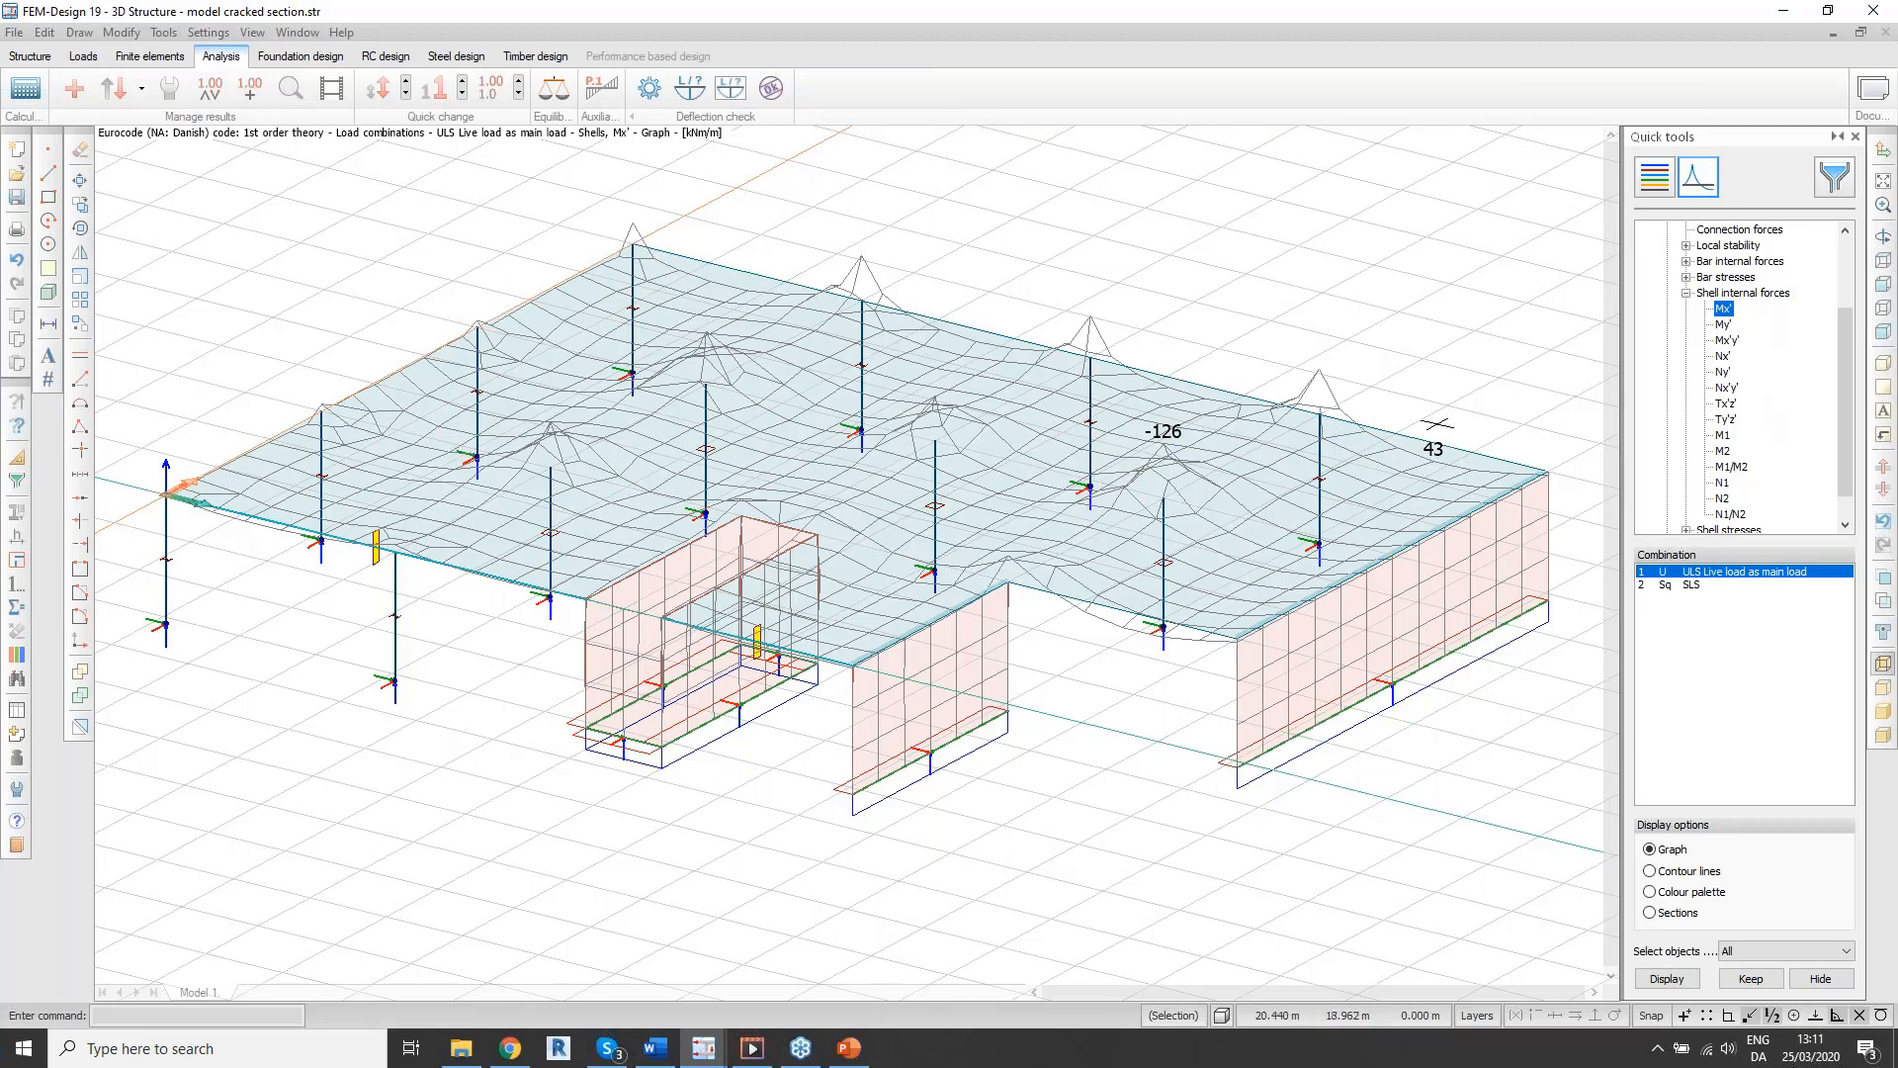
middle_drag(867, 577, 1143, 518)
alt+middle_drag(1111, 583, 1173, 551)
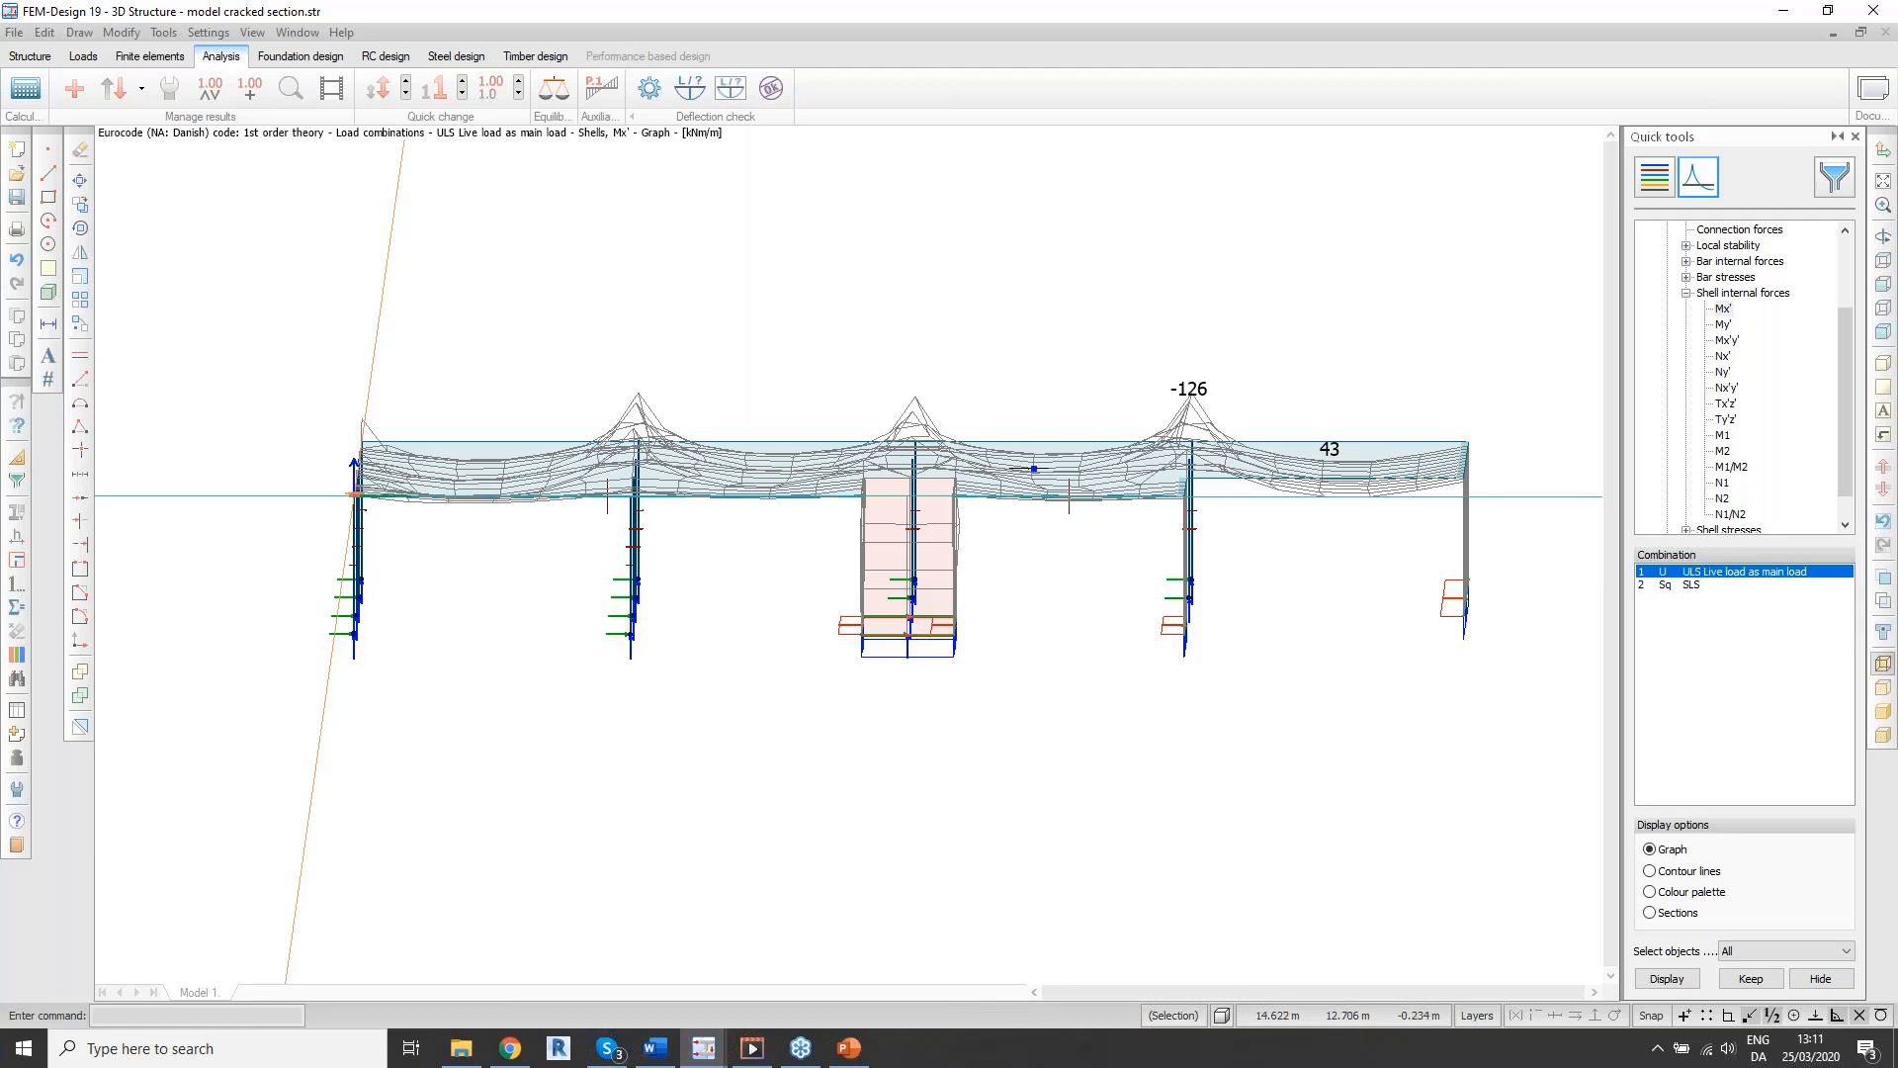
alt+middle_drag(811, 561, 819, 551)
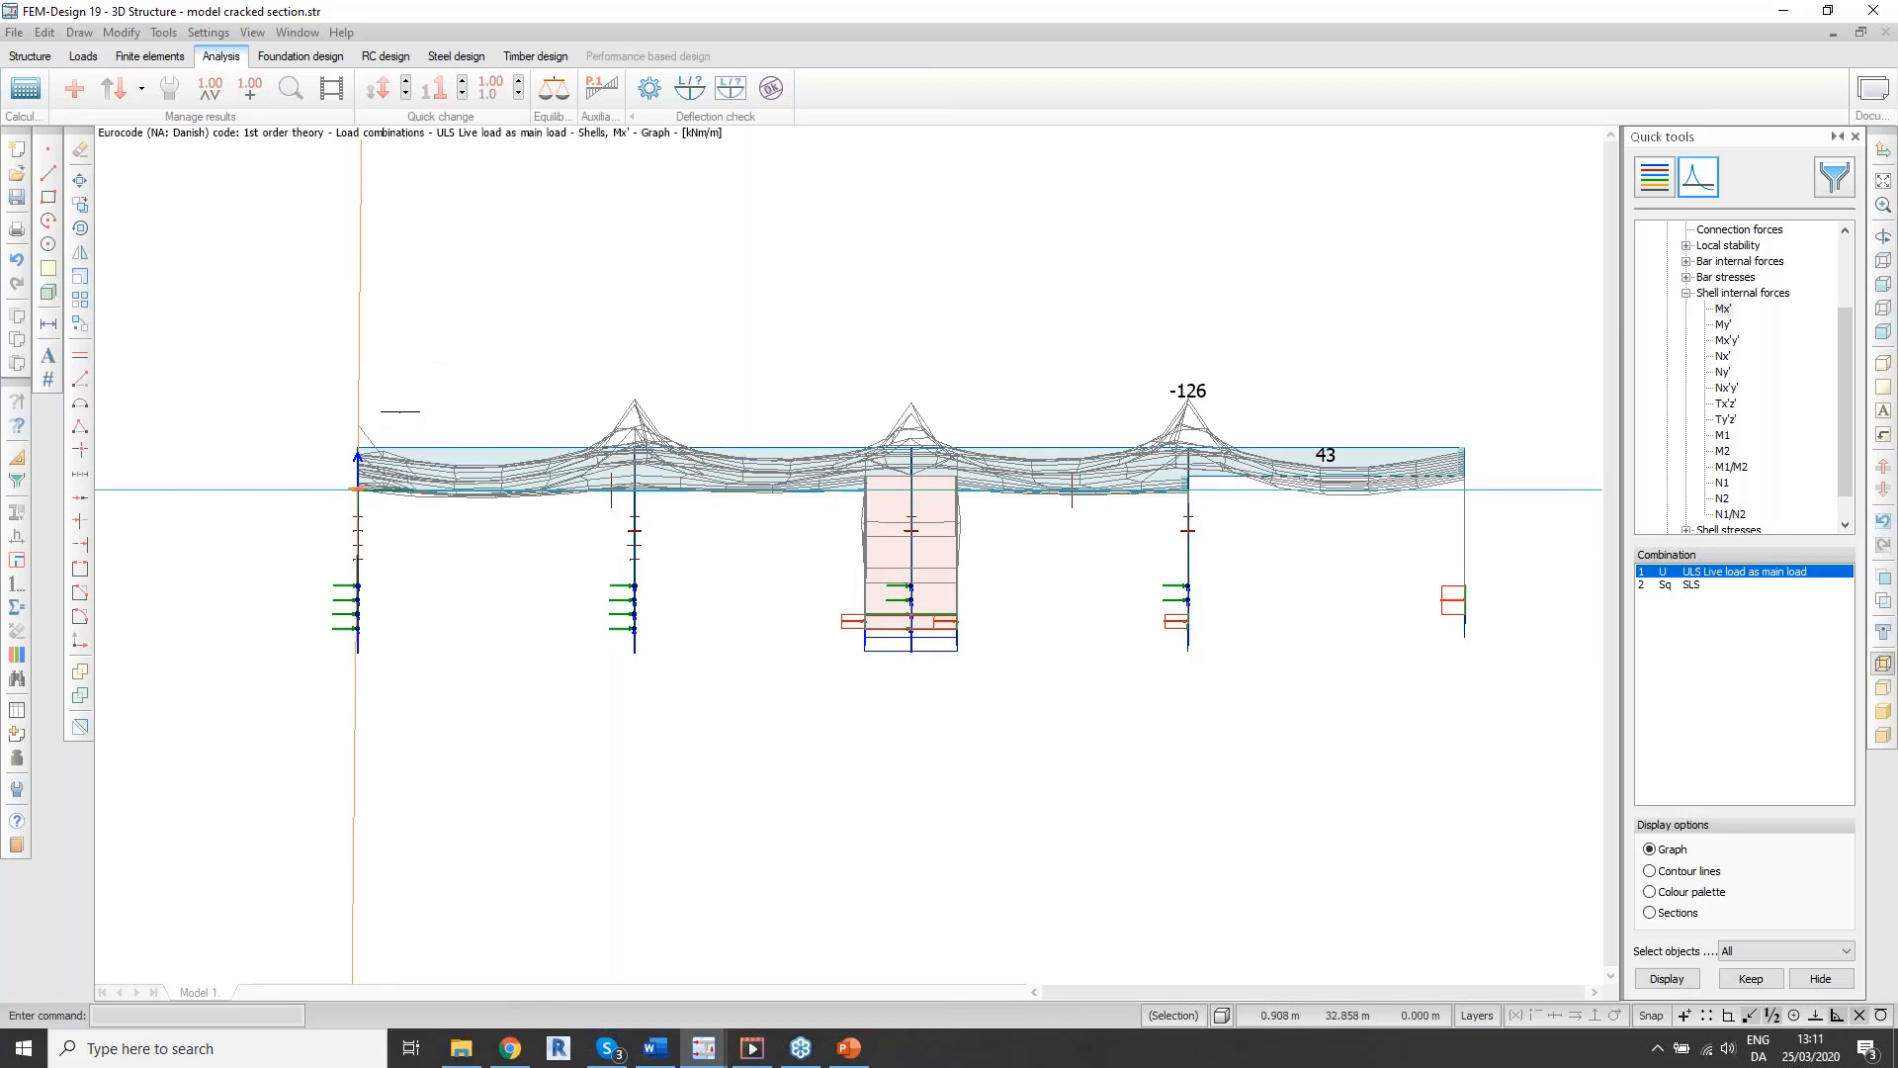
alt+middle_drag(569, 521, 564, 522)
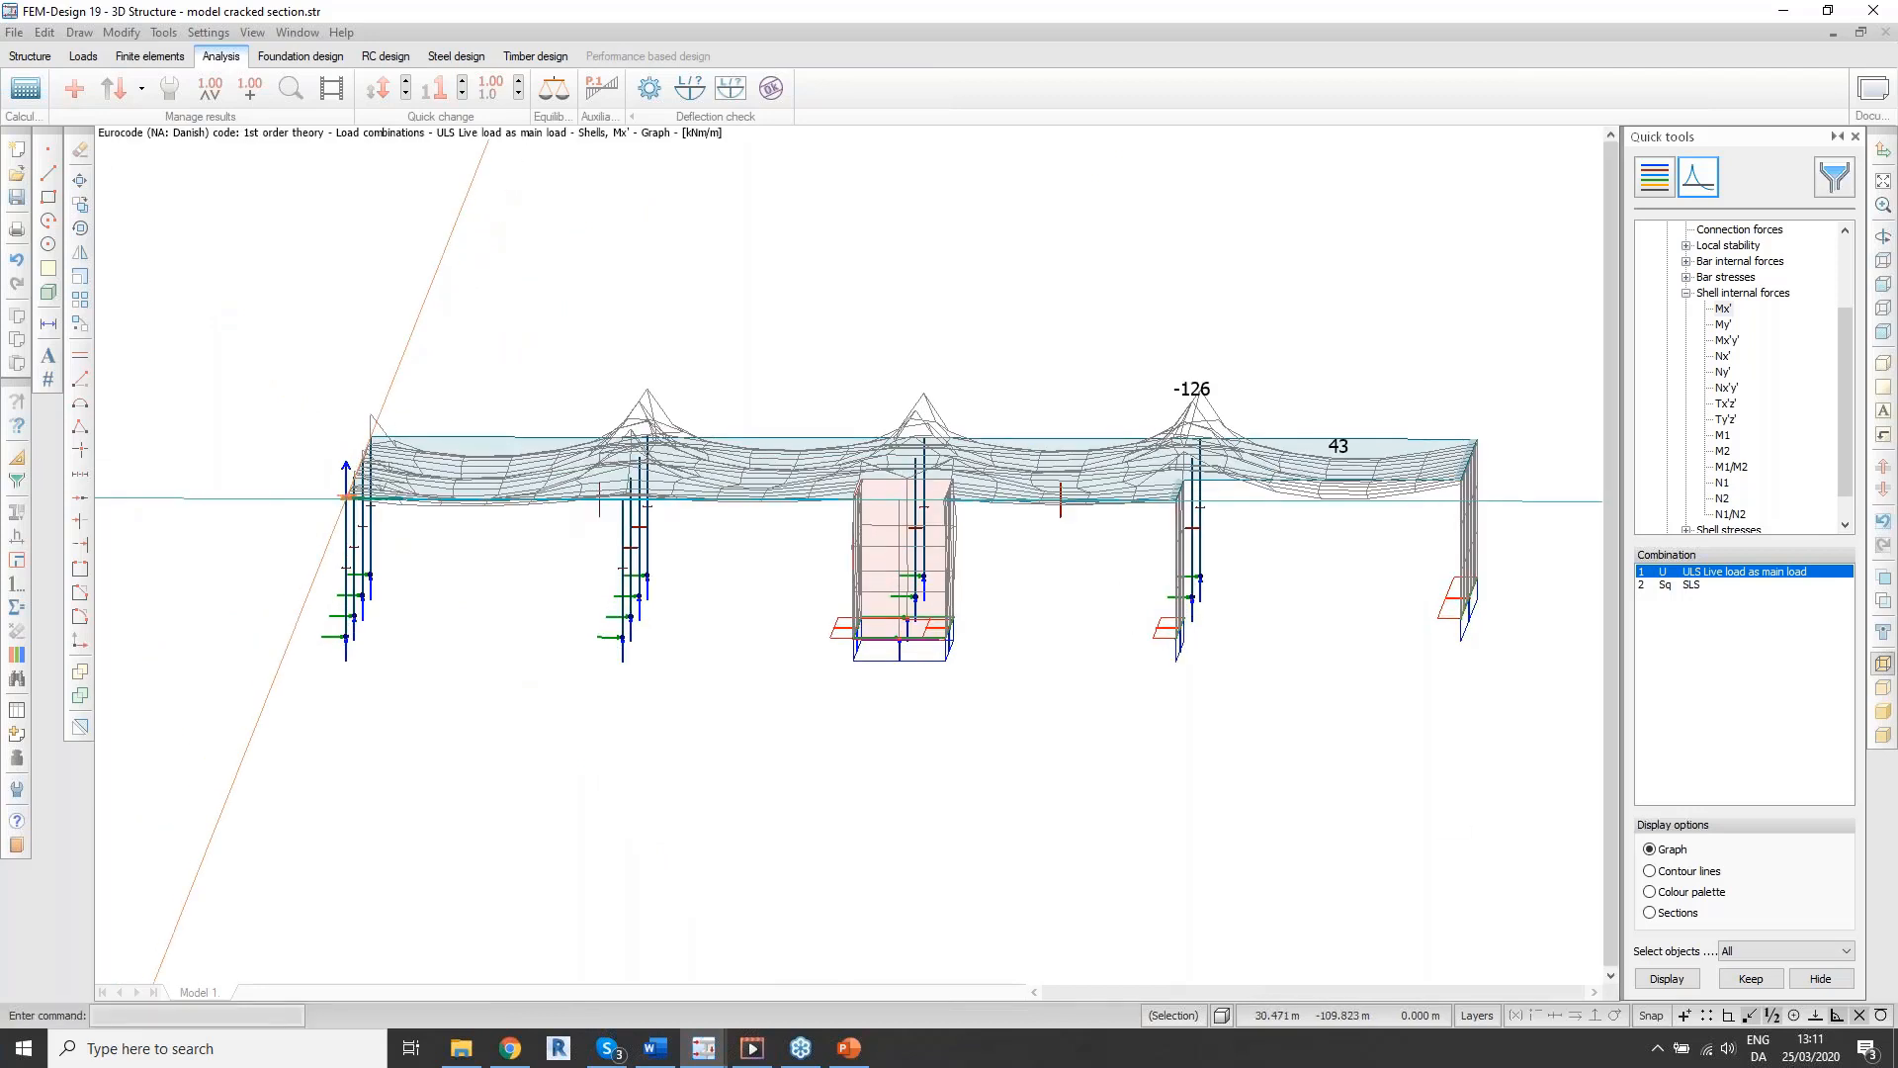
click(1651, 892)
click(1668, 980)
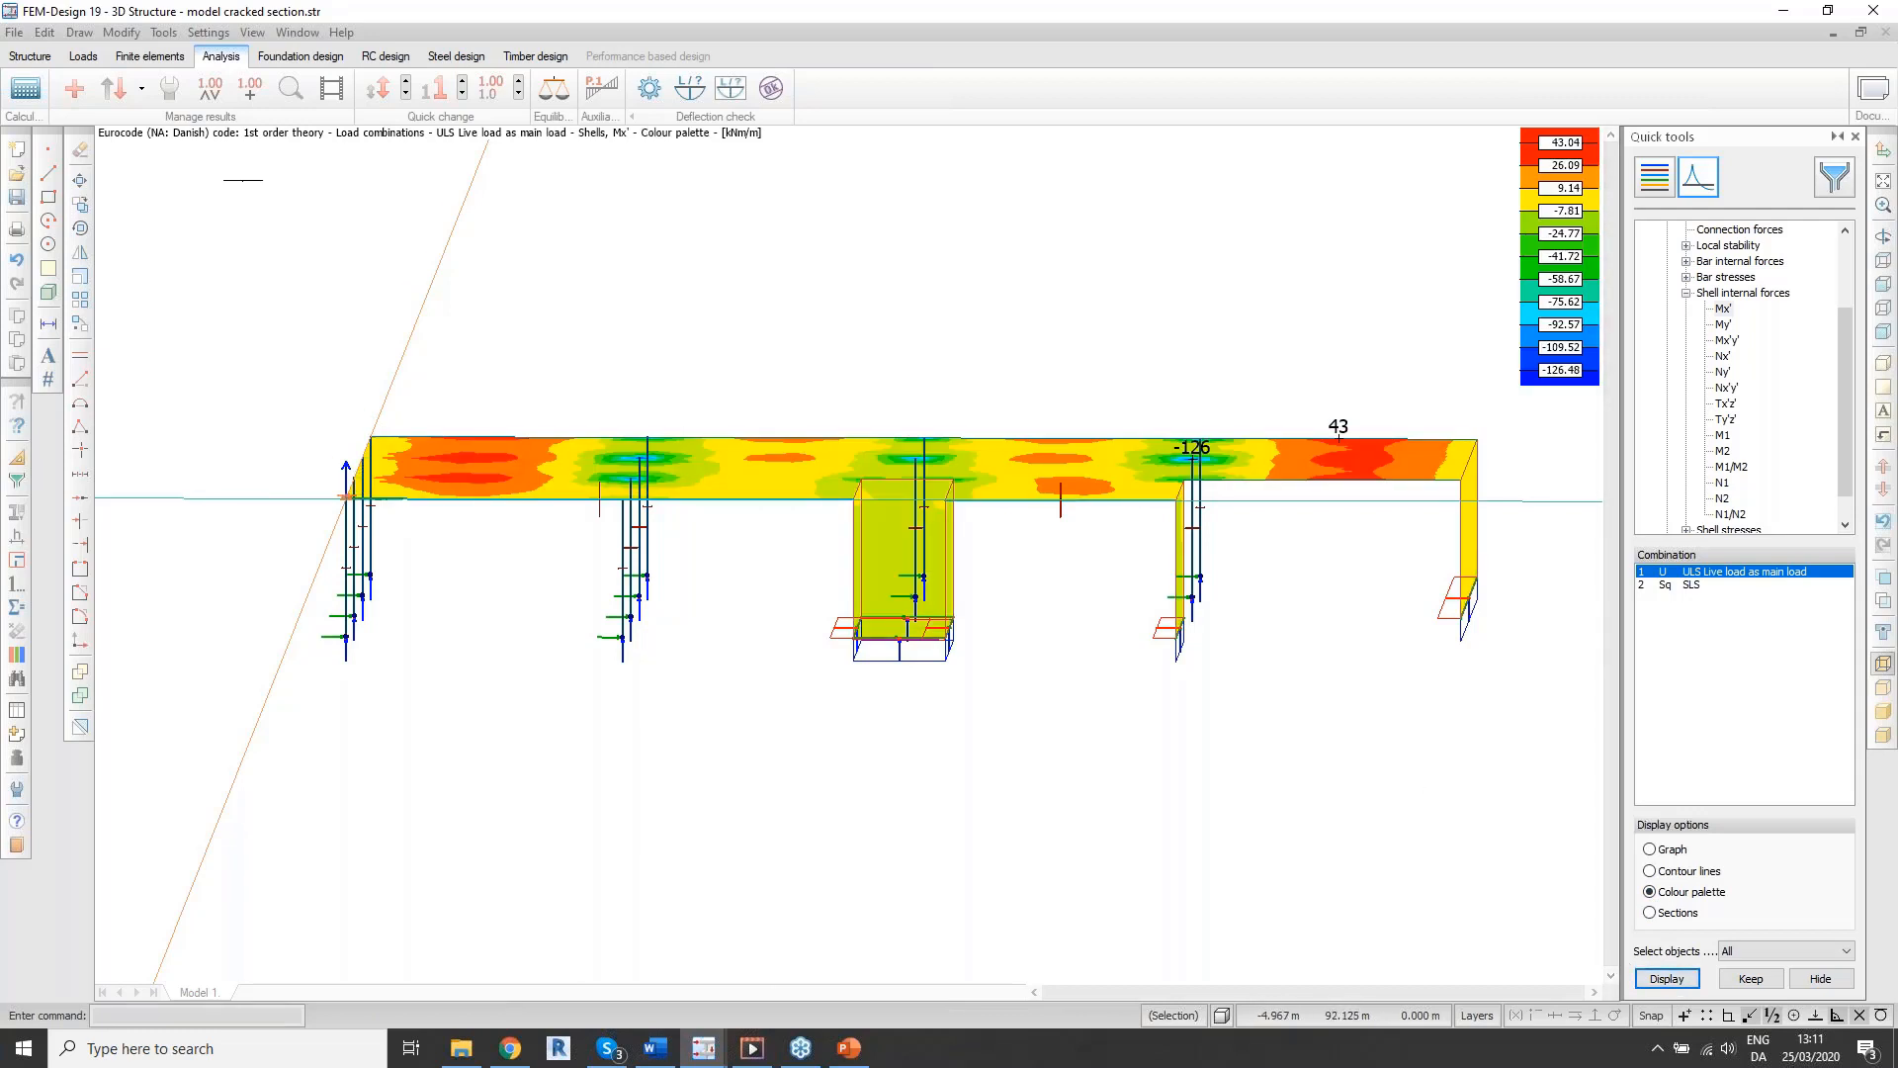
Step: Check the automatic numeric value display options and compare the shells' My' and Mx' colour palettes for ULS Live load as main load
click(210, 88)
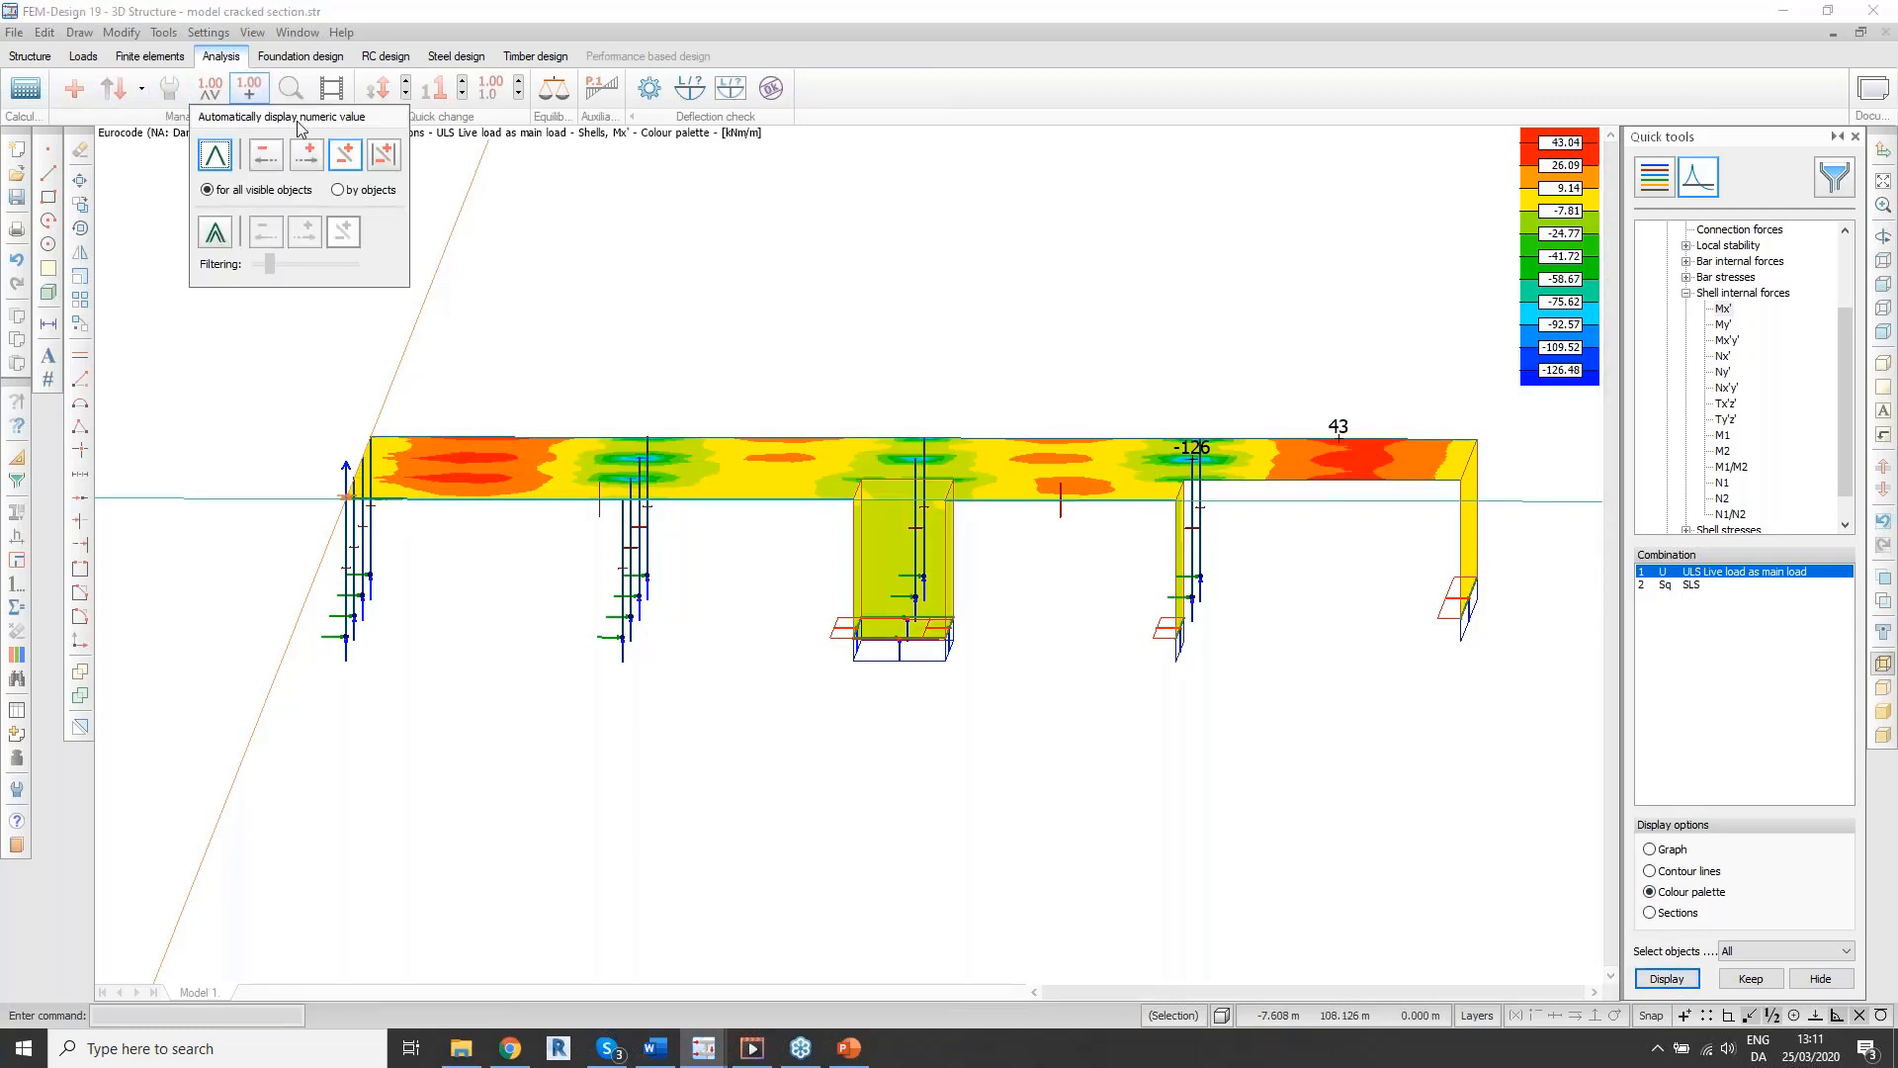
click(346, 156)
click(1724, 309)
click(1723, 324)
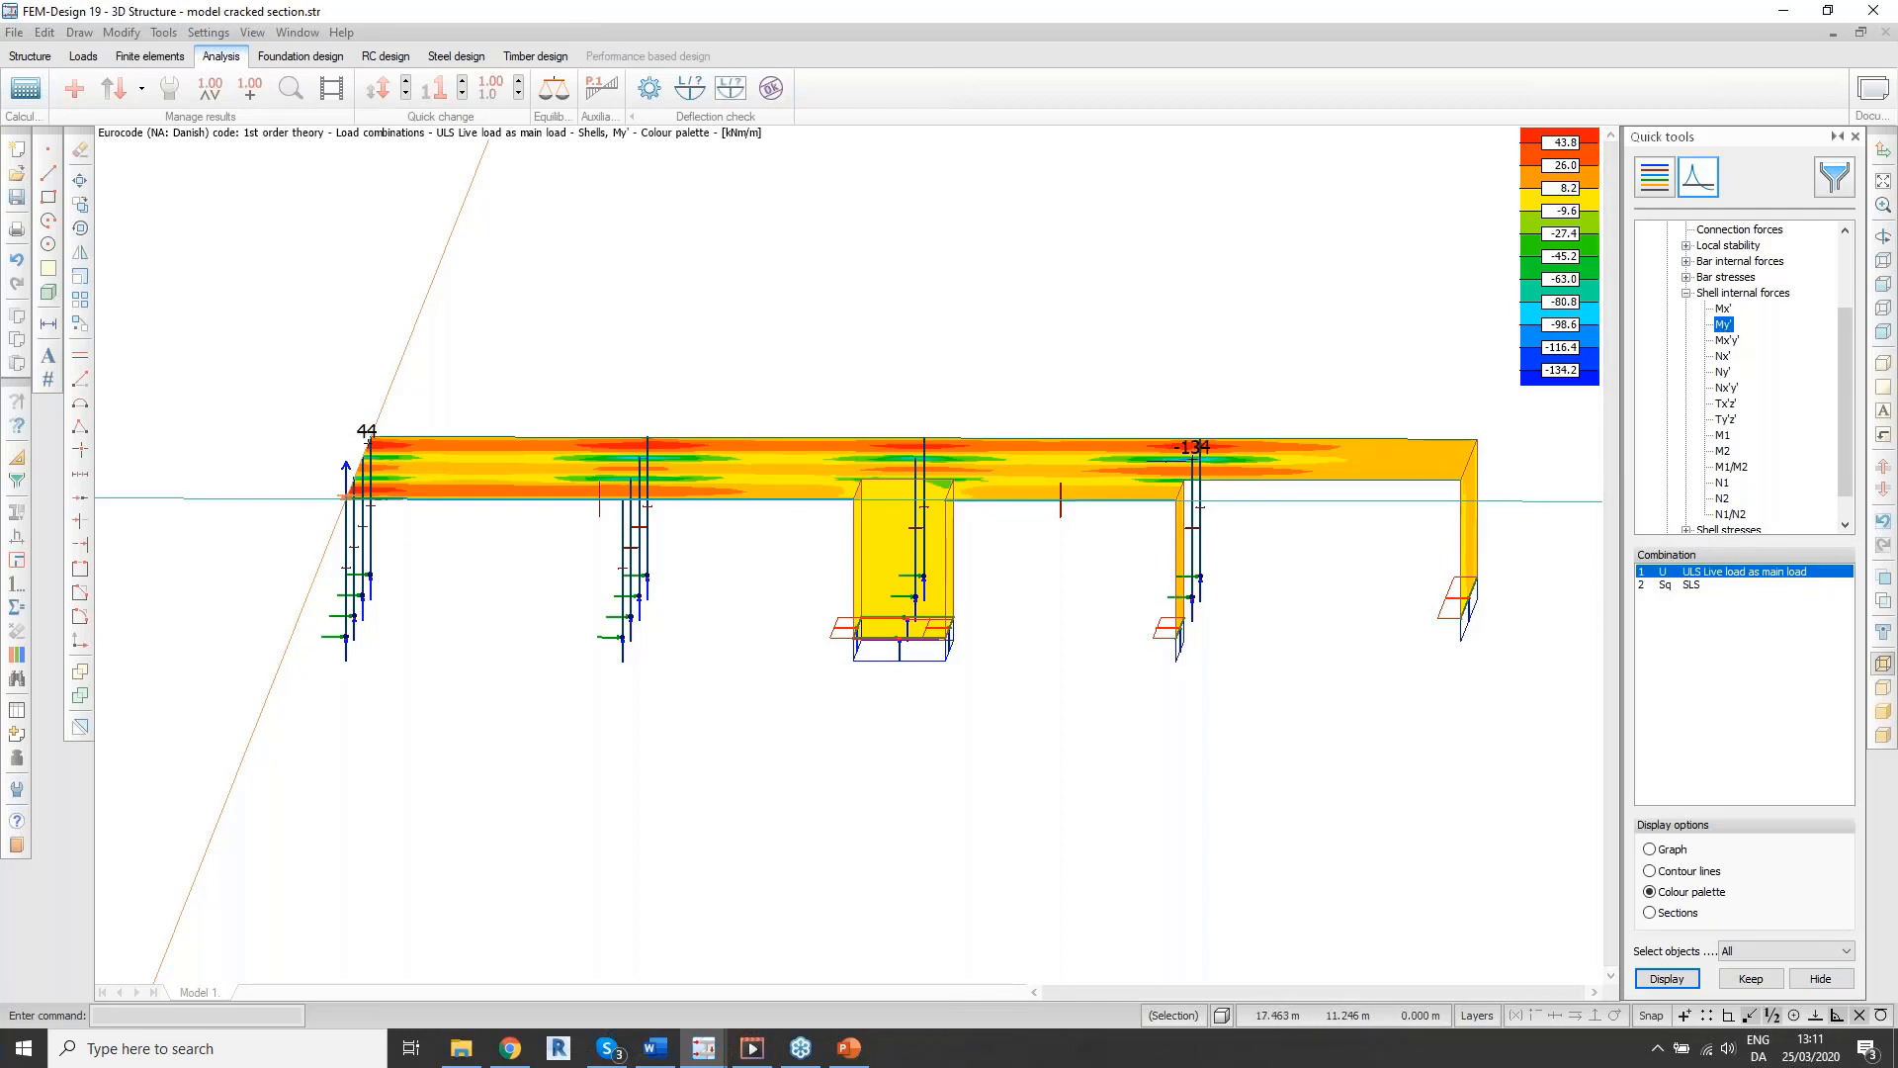
click(1724, 309)
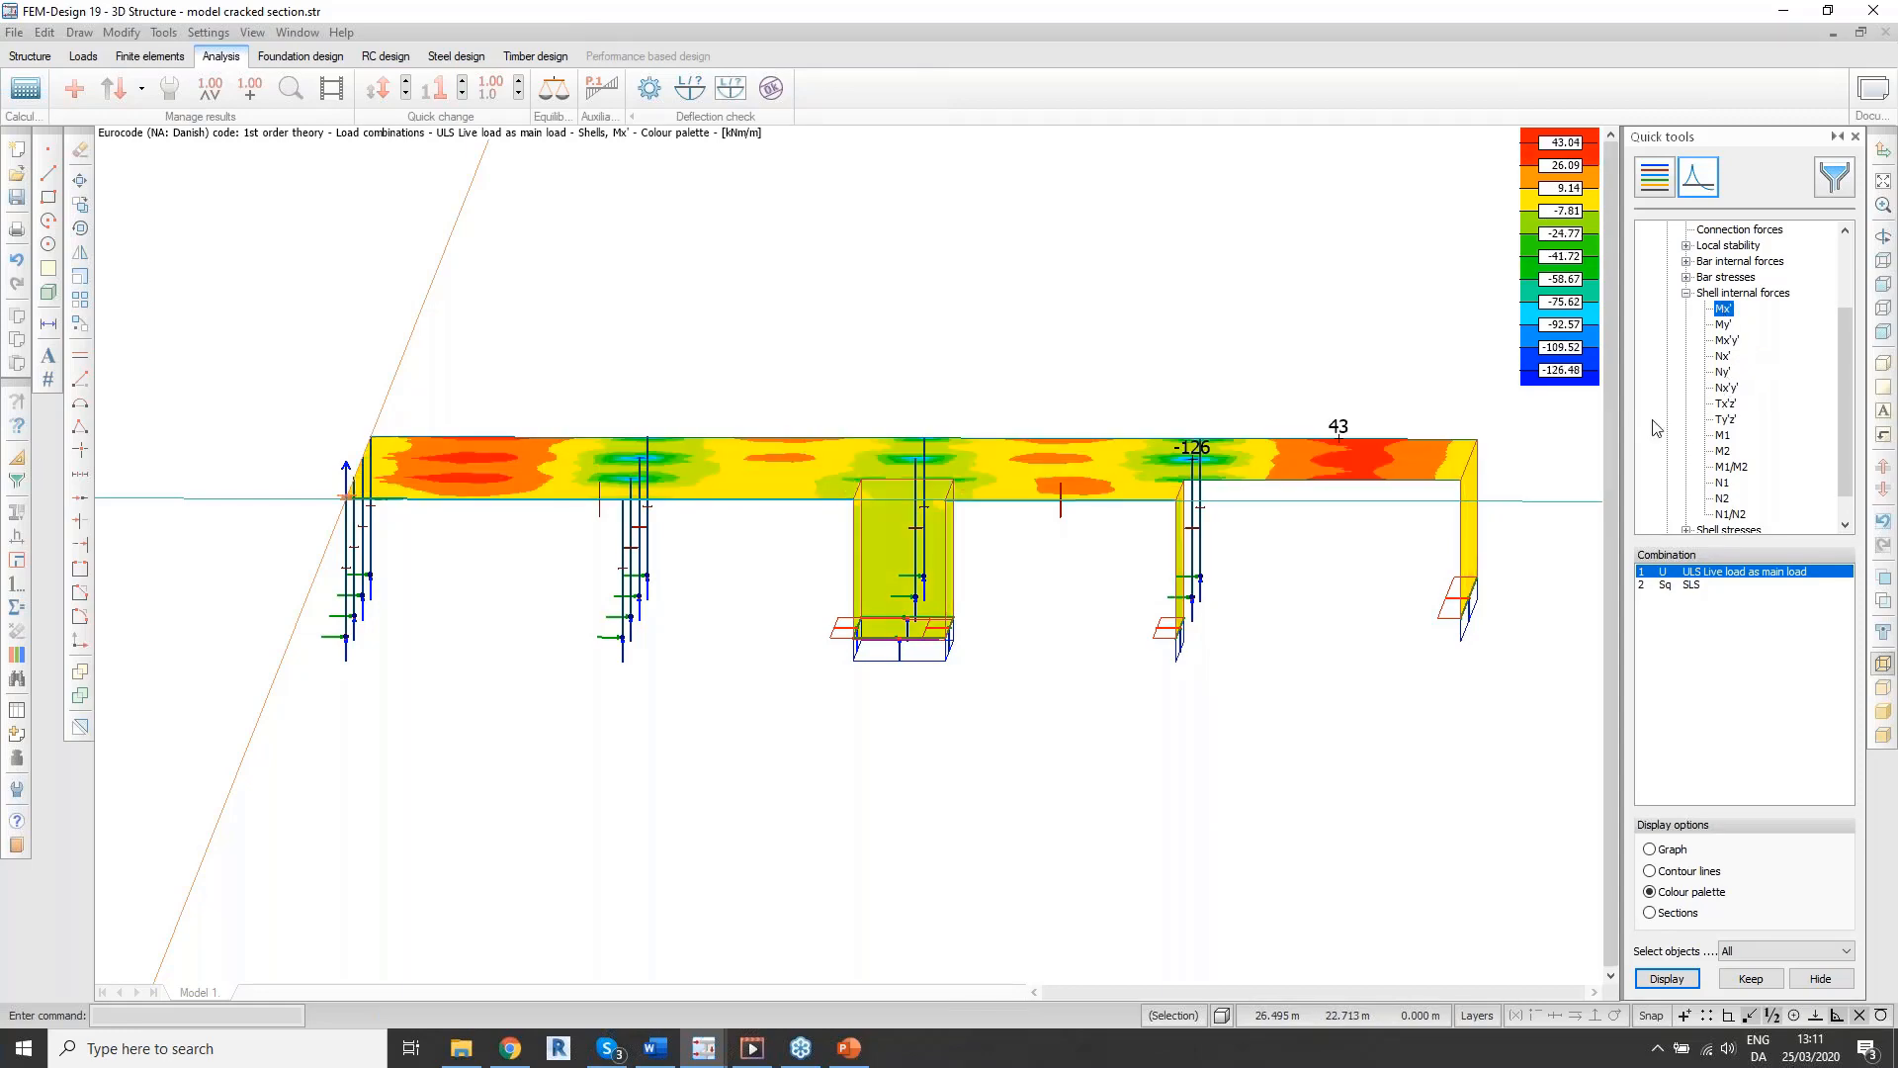
alt+middle_drag(1264, 629, 1224, 677)
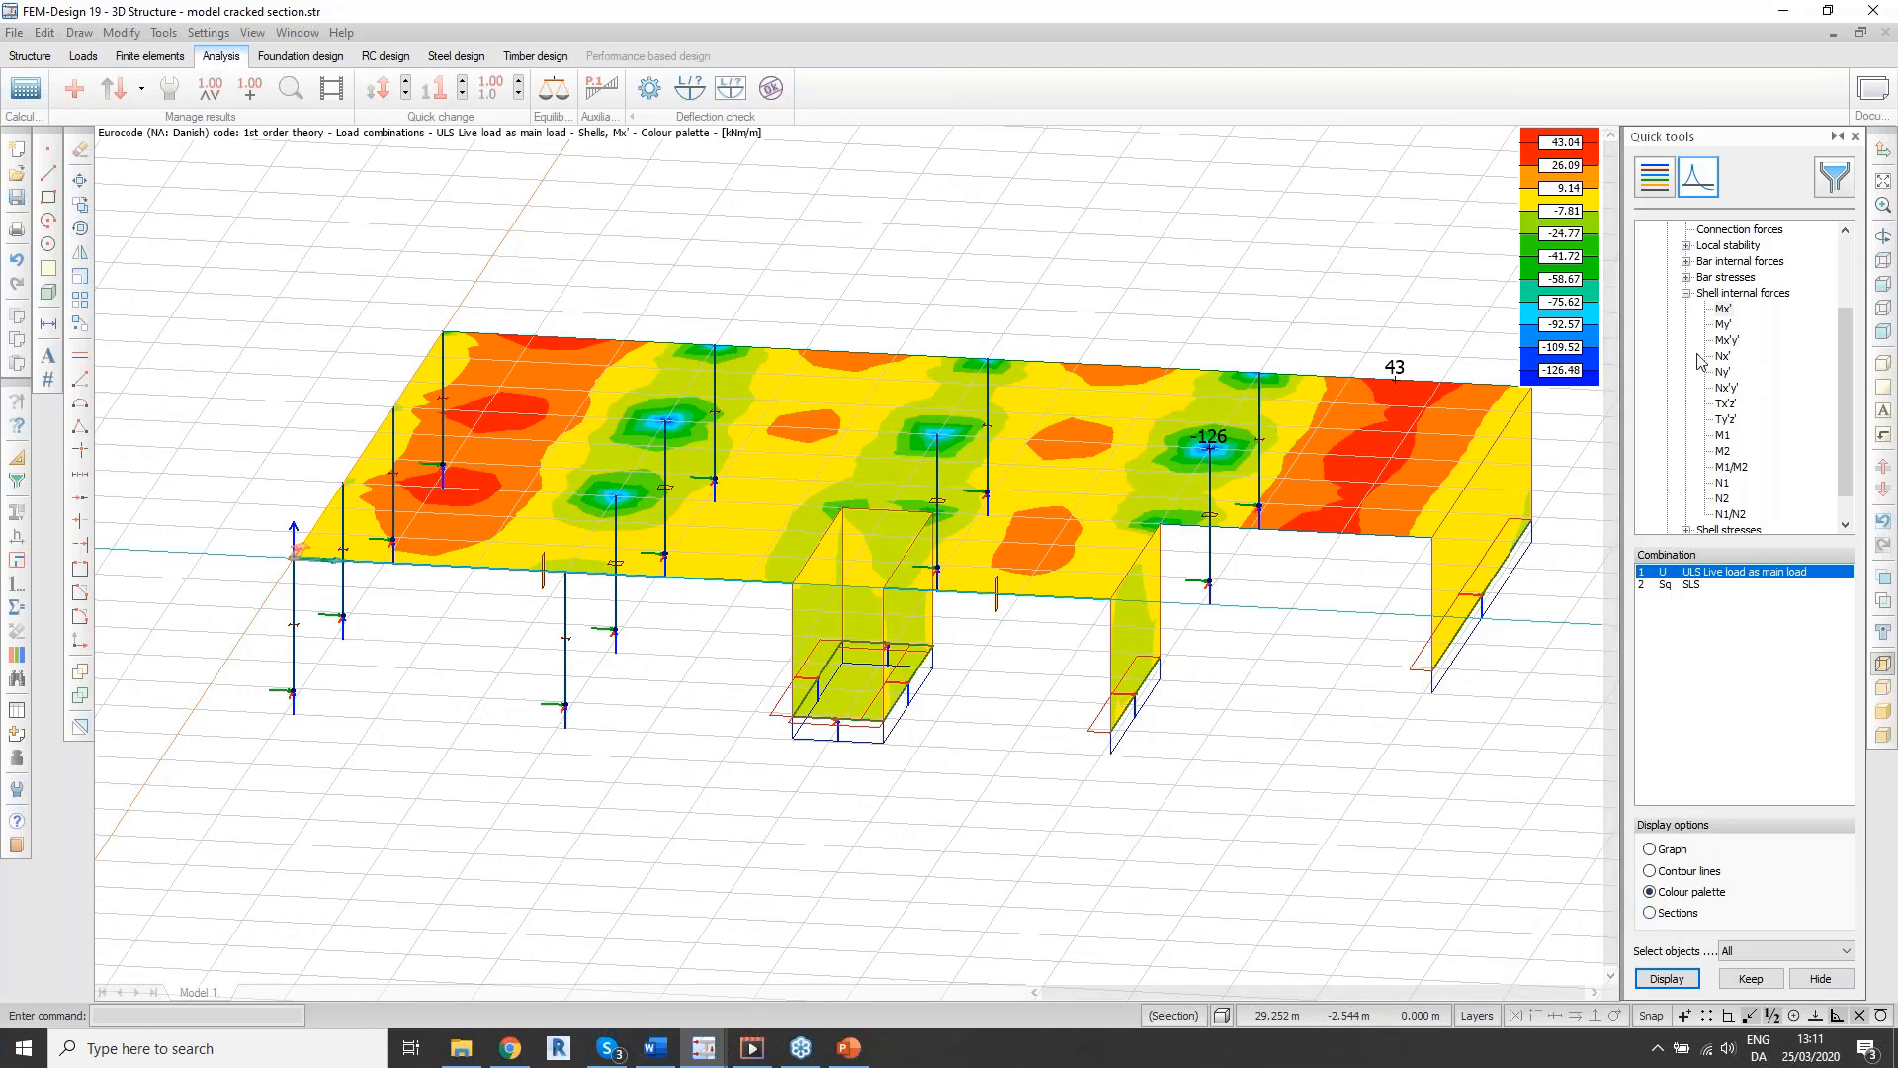
Step: Look through the shell stress results available for the load combinations, such as Sigma x', Tau x'y' and Sigma vm
click(1687, 293)
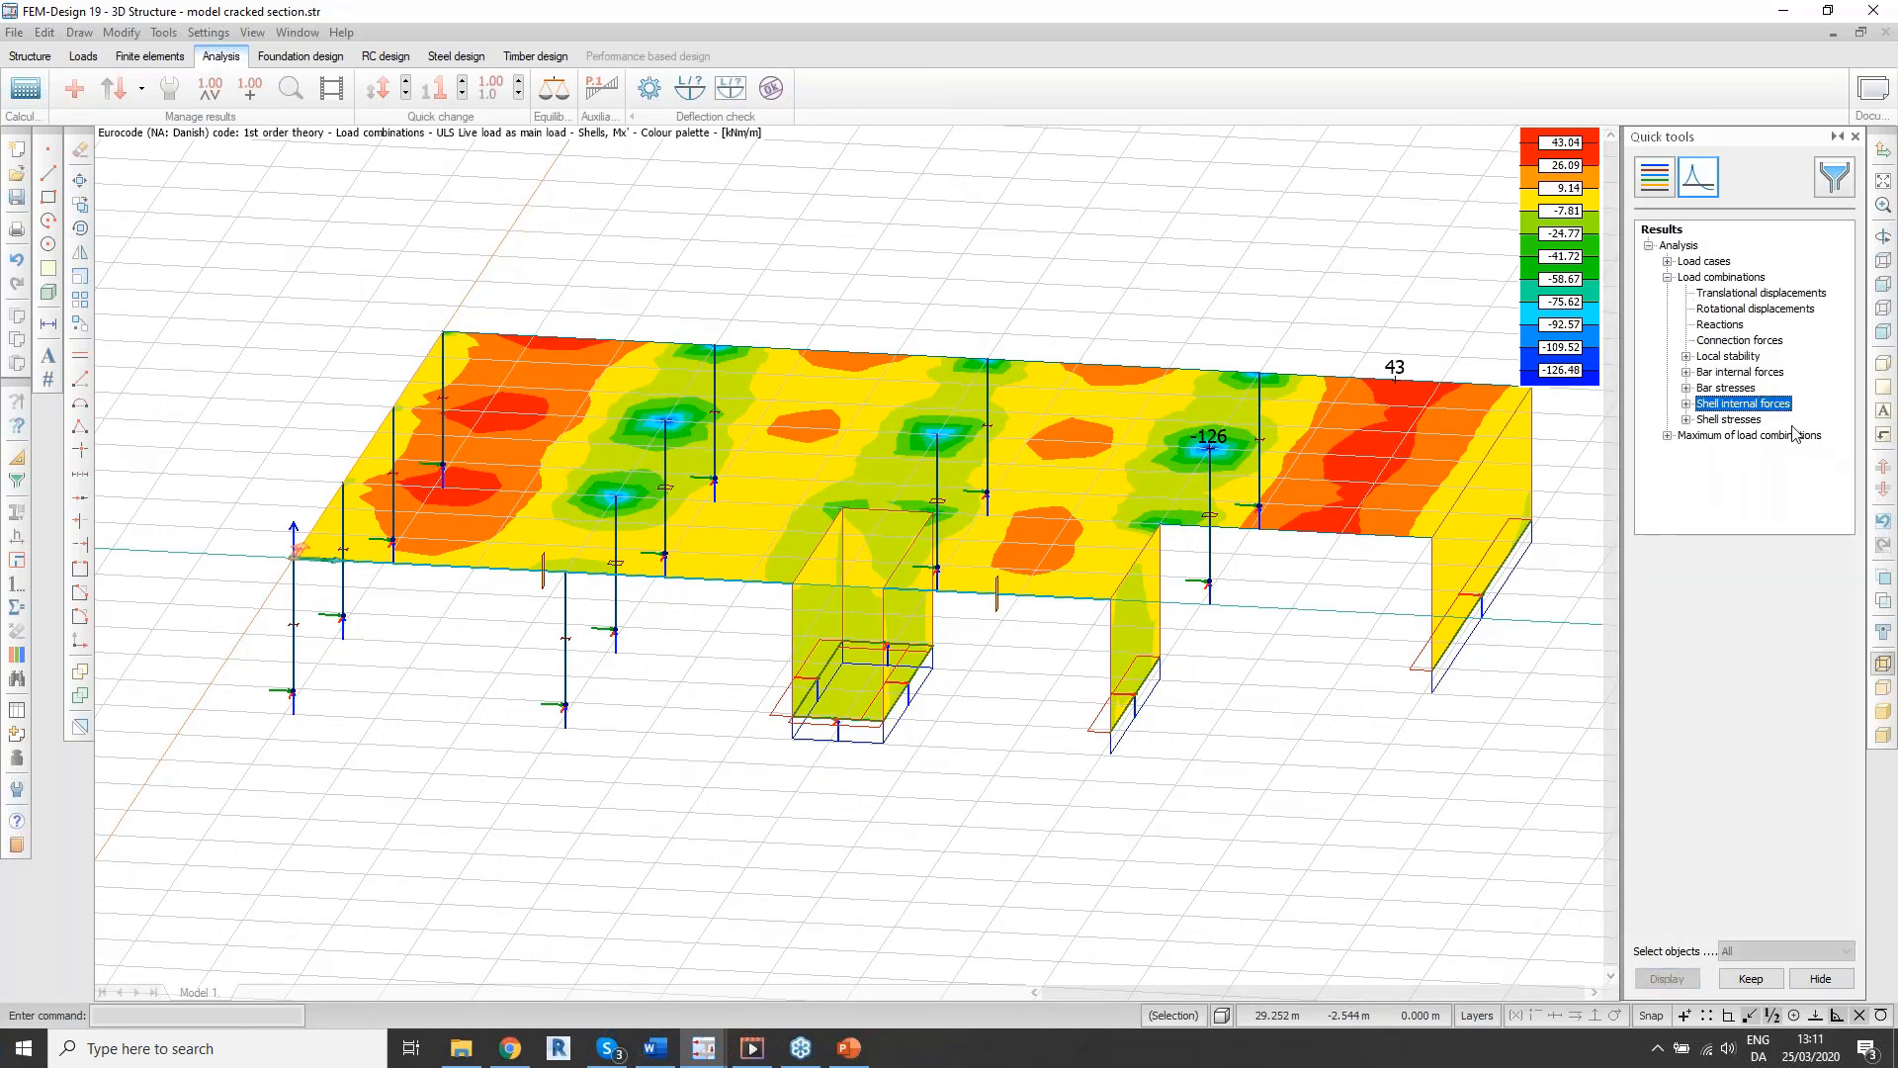
click(1731, 422)
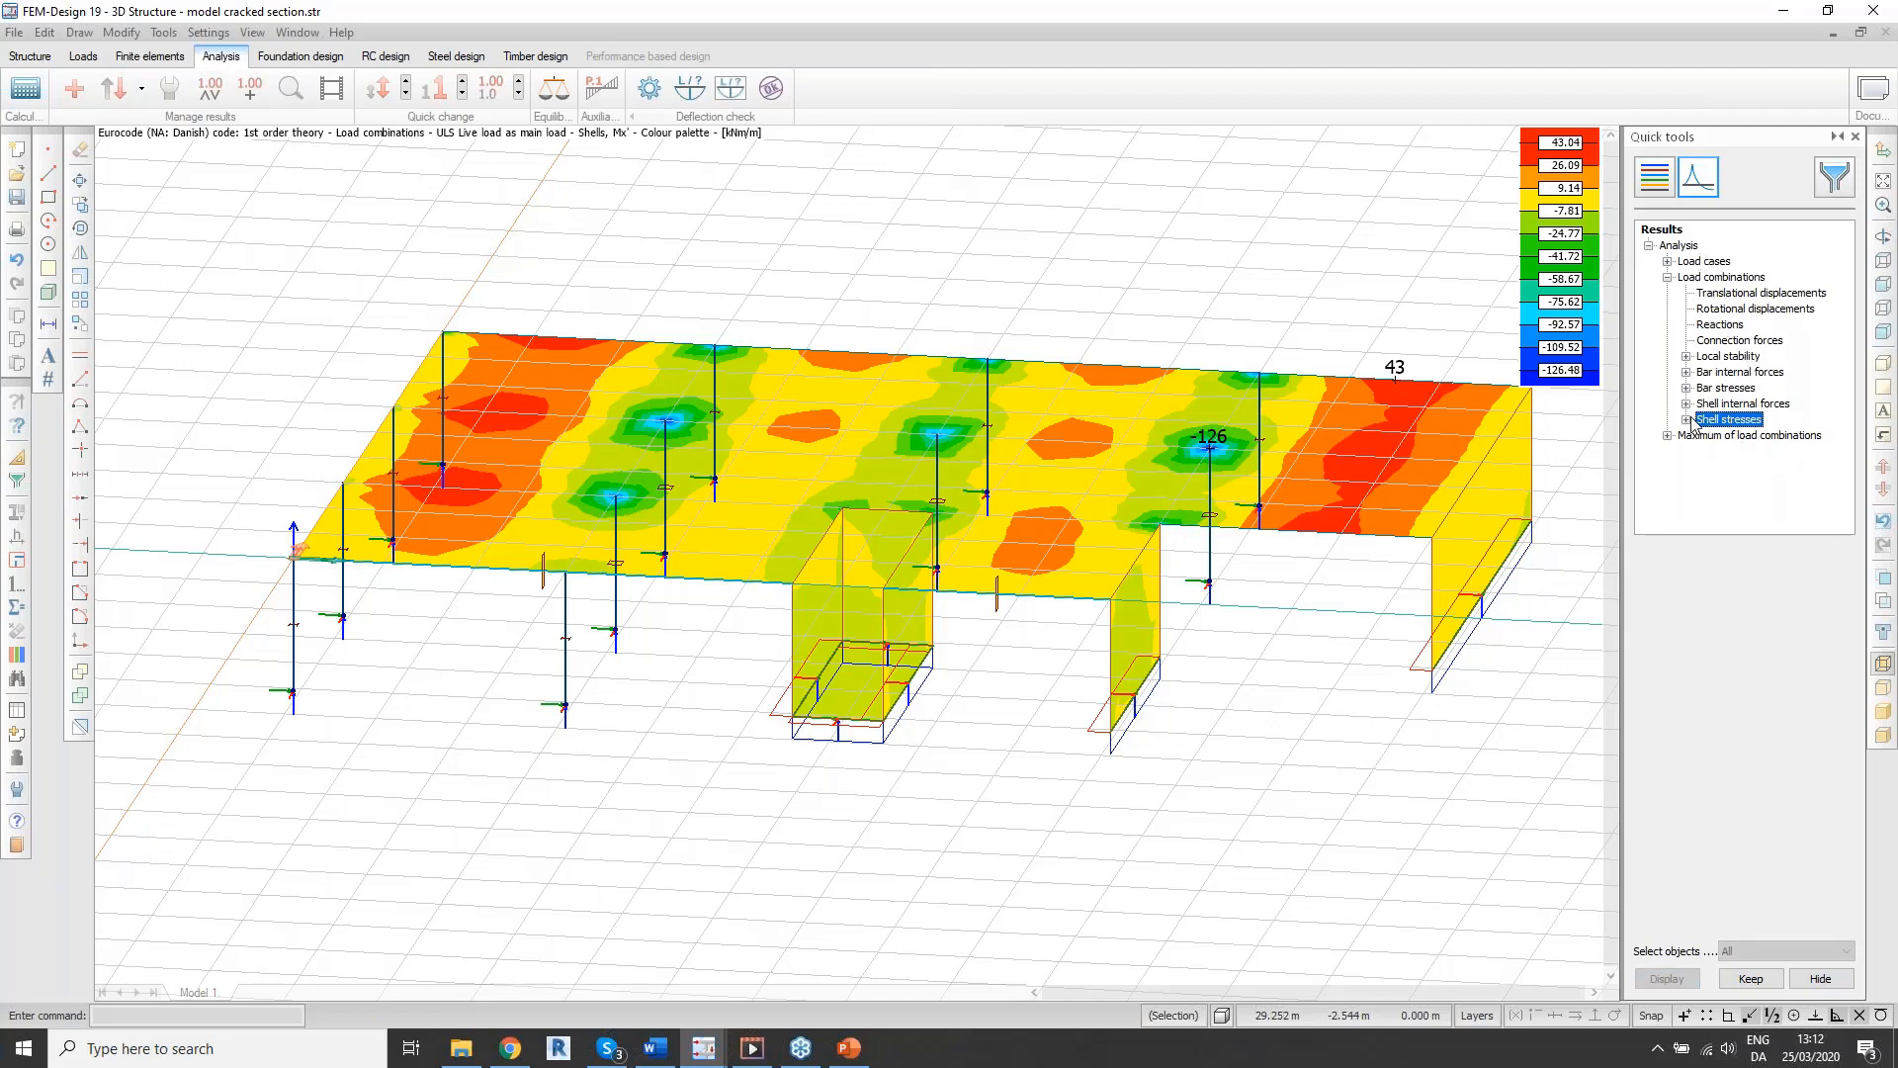
click(1688, 419)
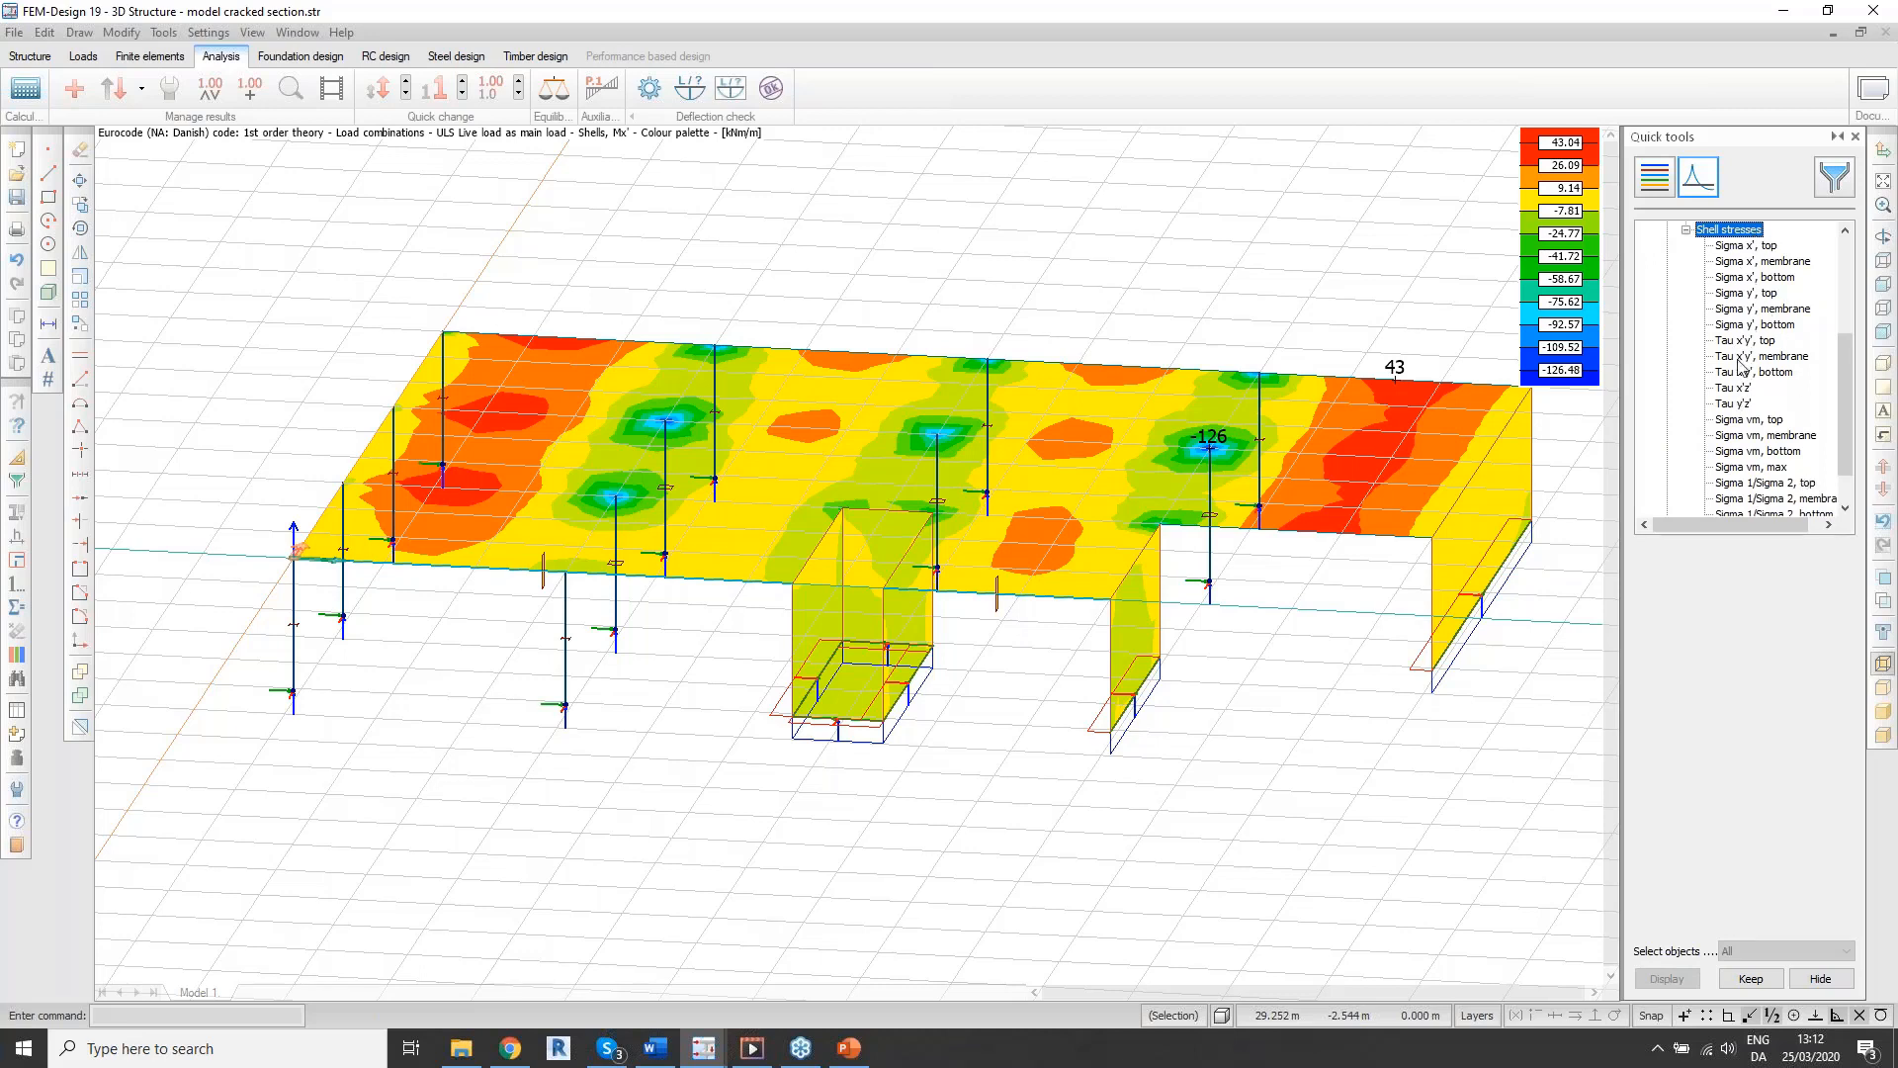
scroll(1746, 381, down, 1)
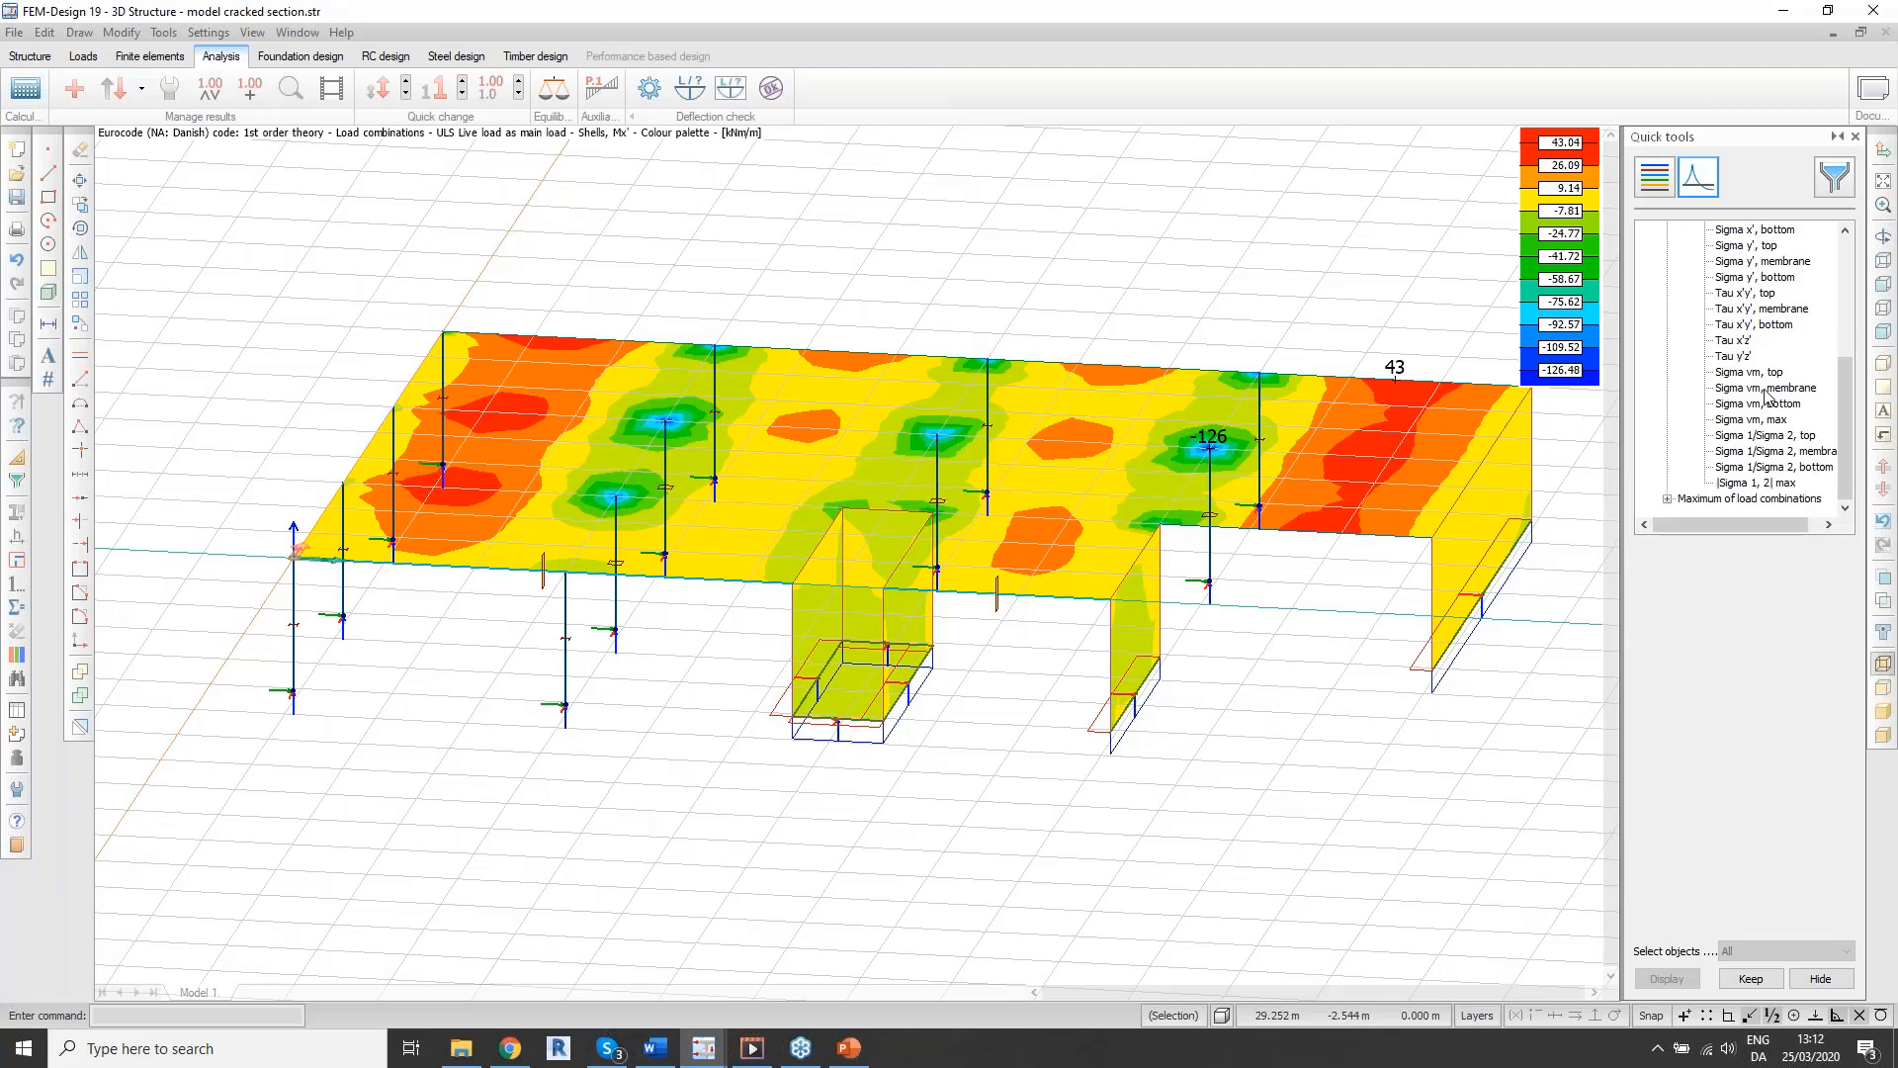
scroll(1745, 385, up, 2)
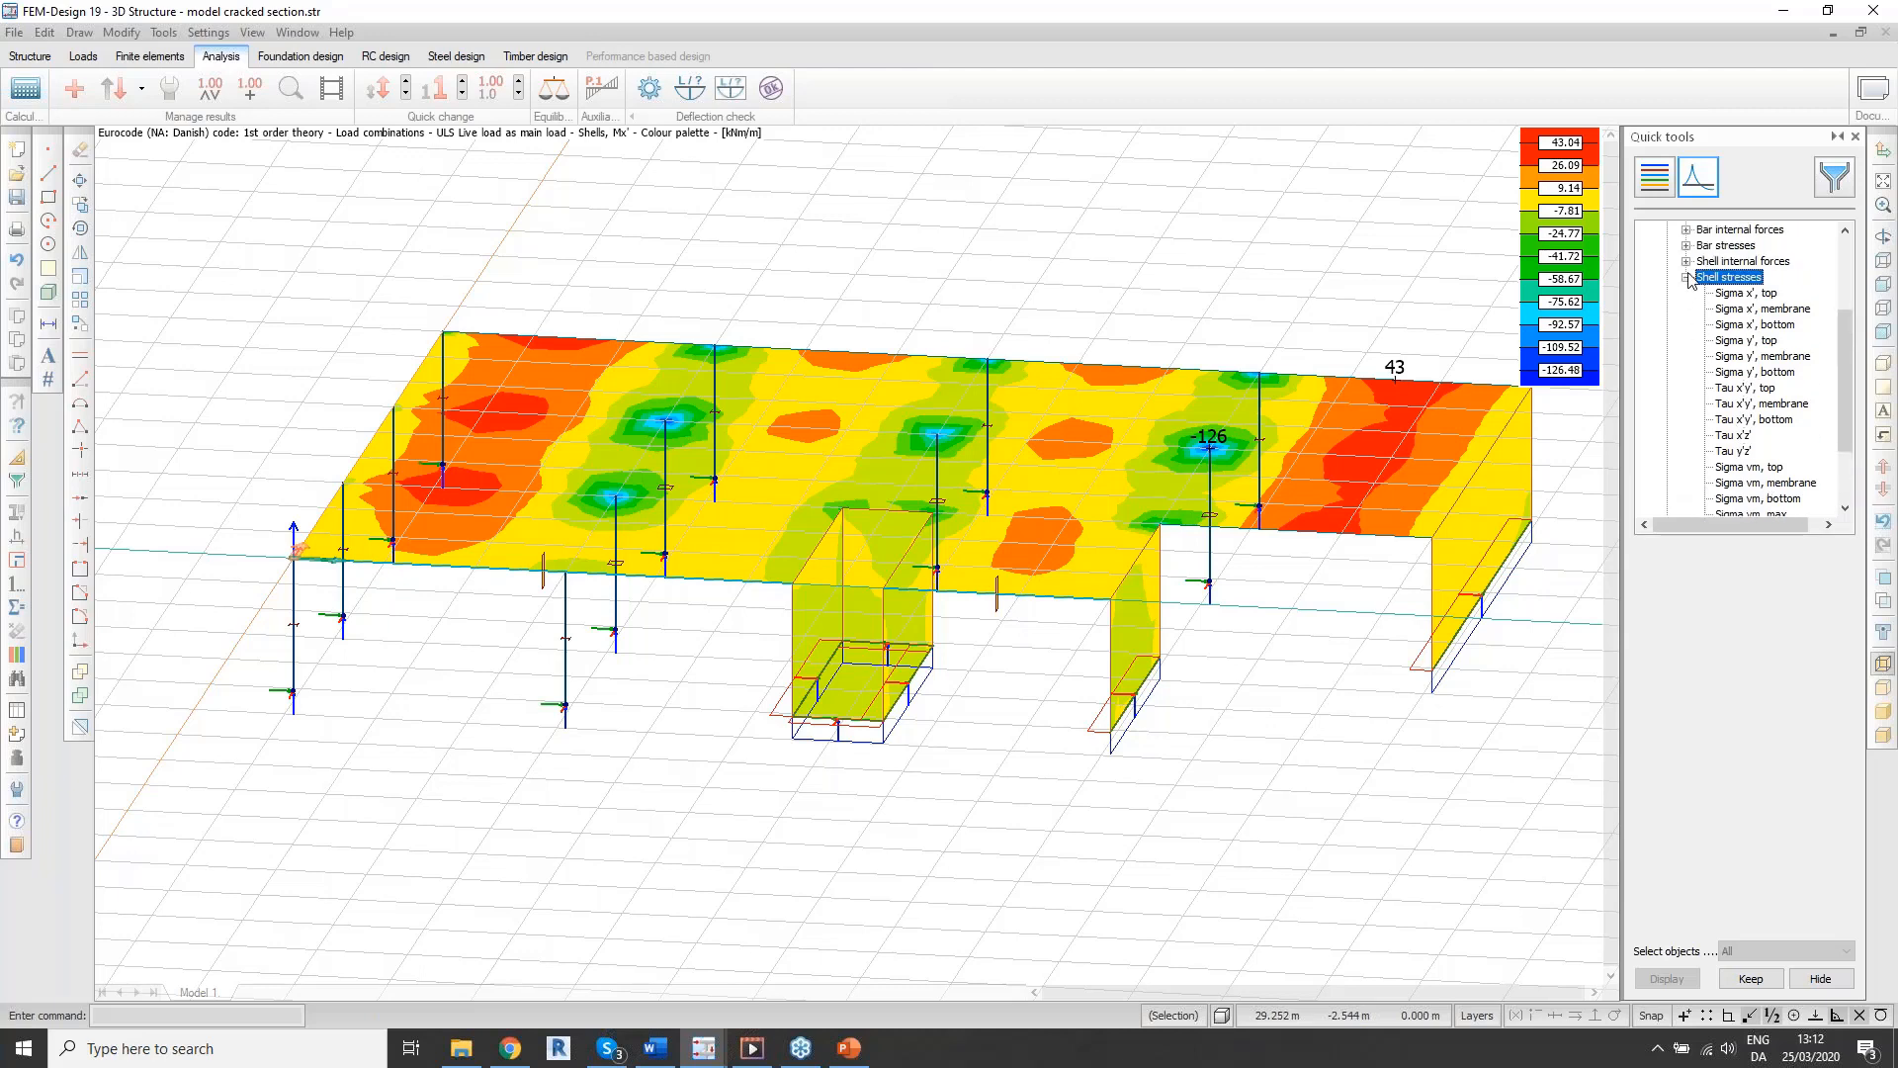
click(1687, 279)
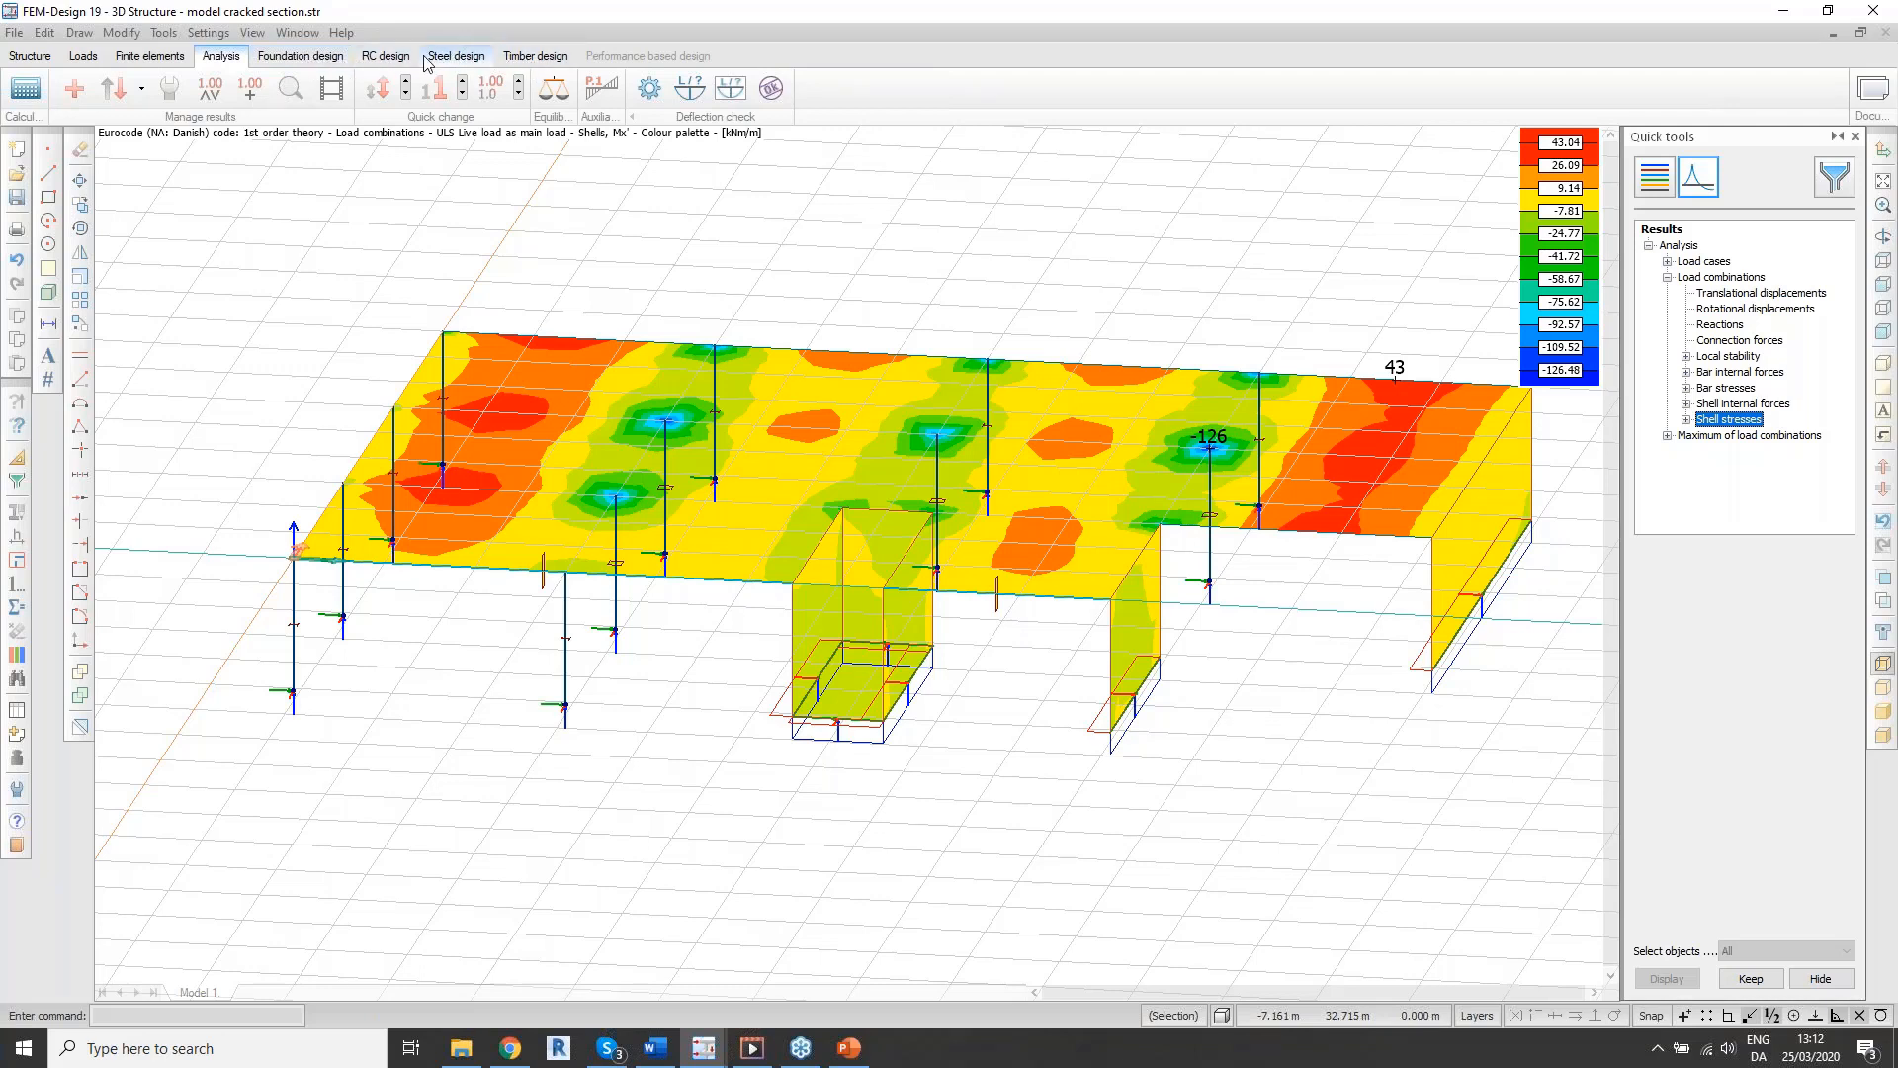
Step: Switch to RC design and open the surface reinforcement calculation parameters of the slab
click(385, 56)
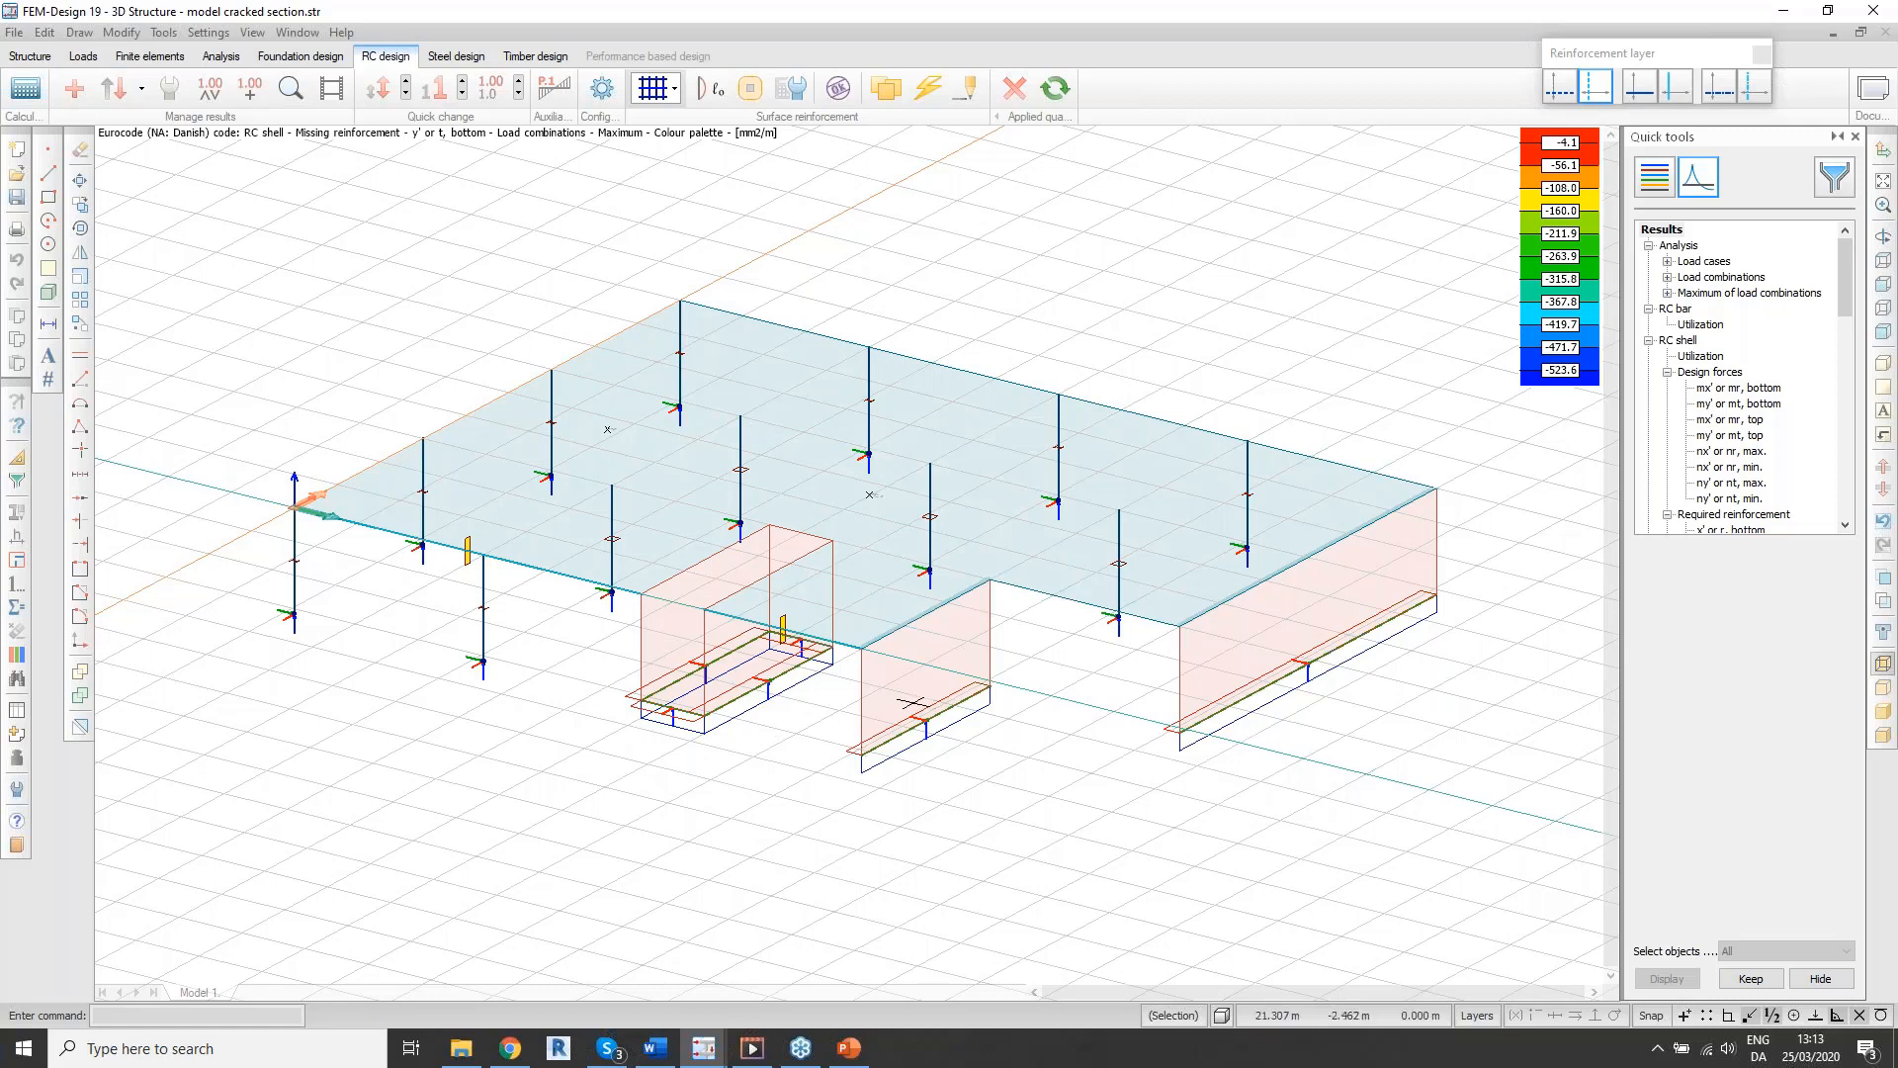
mouse_move(912, 689)
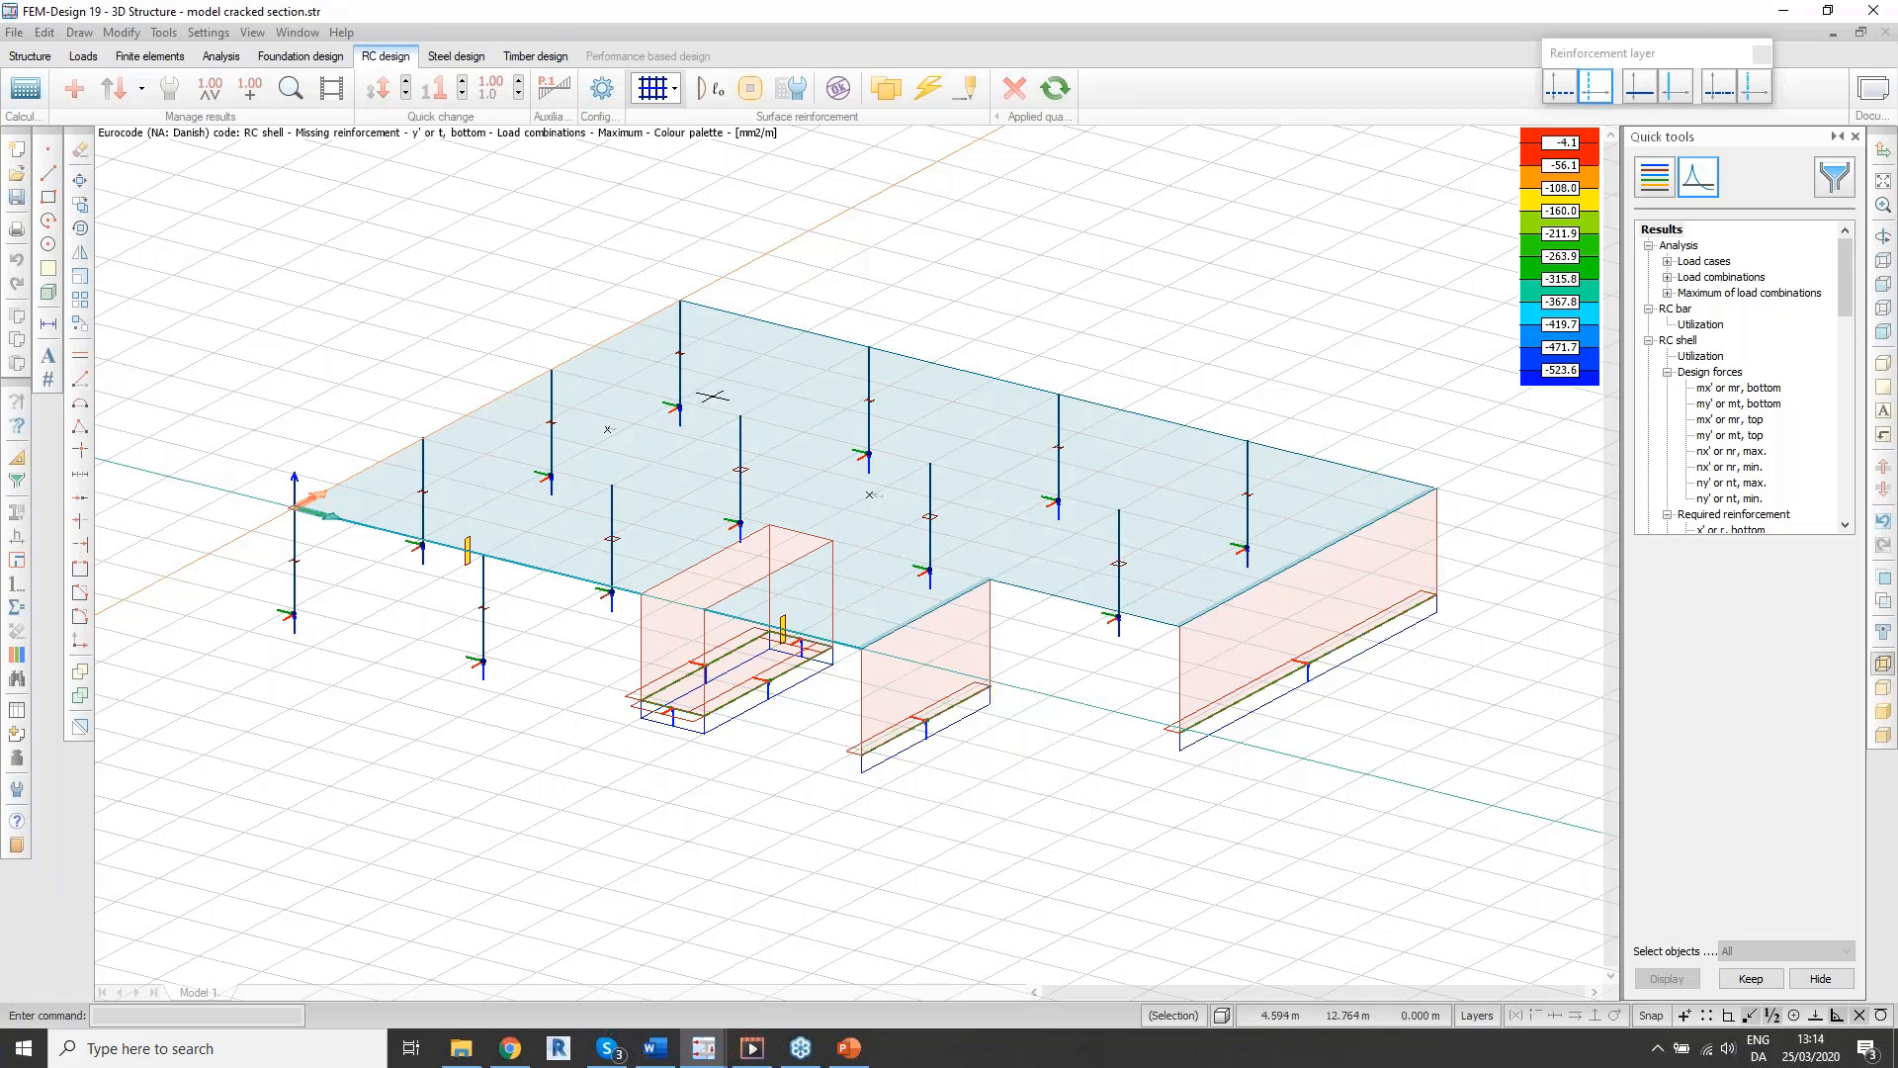
click(797, 93)
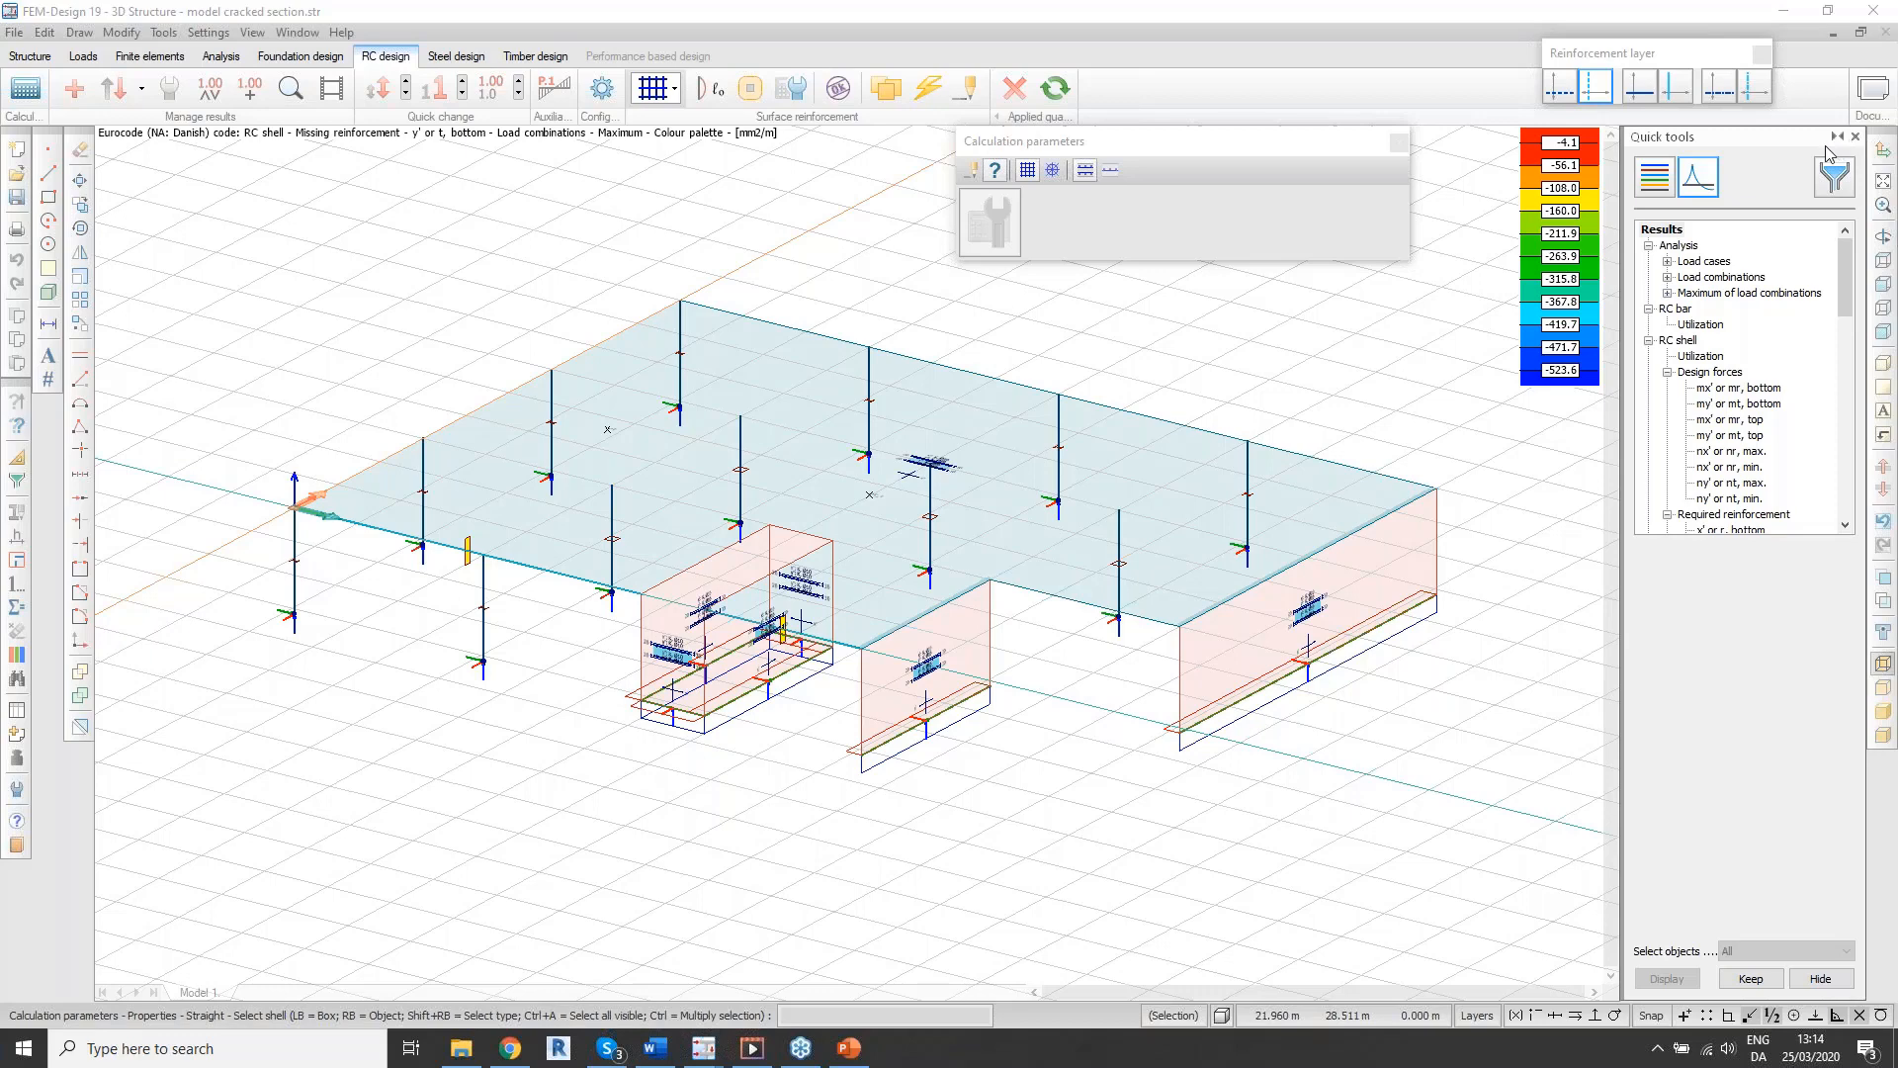
click(1884, 261)
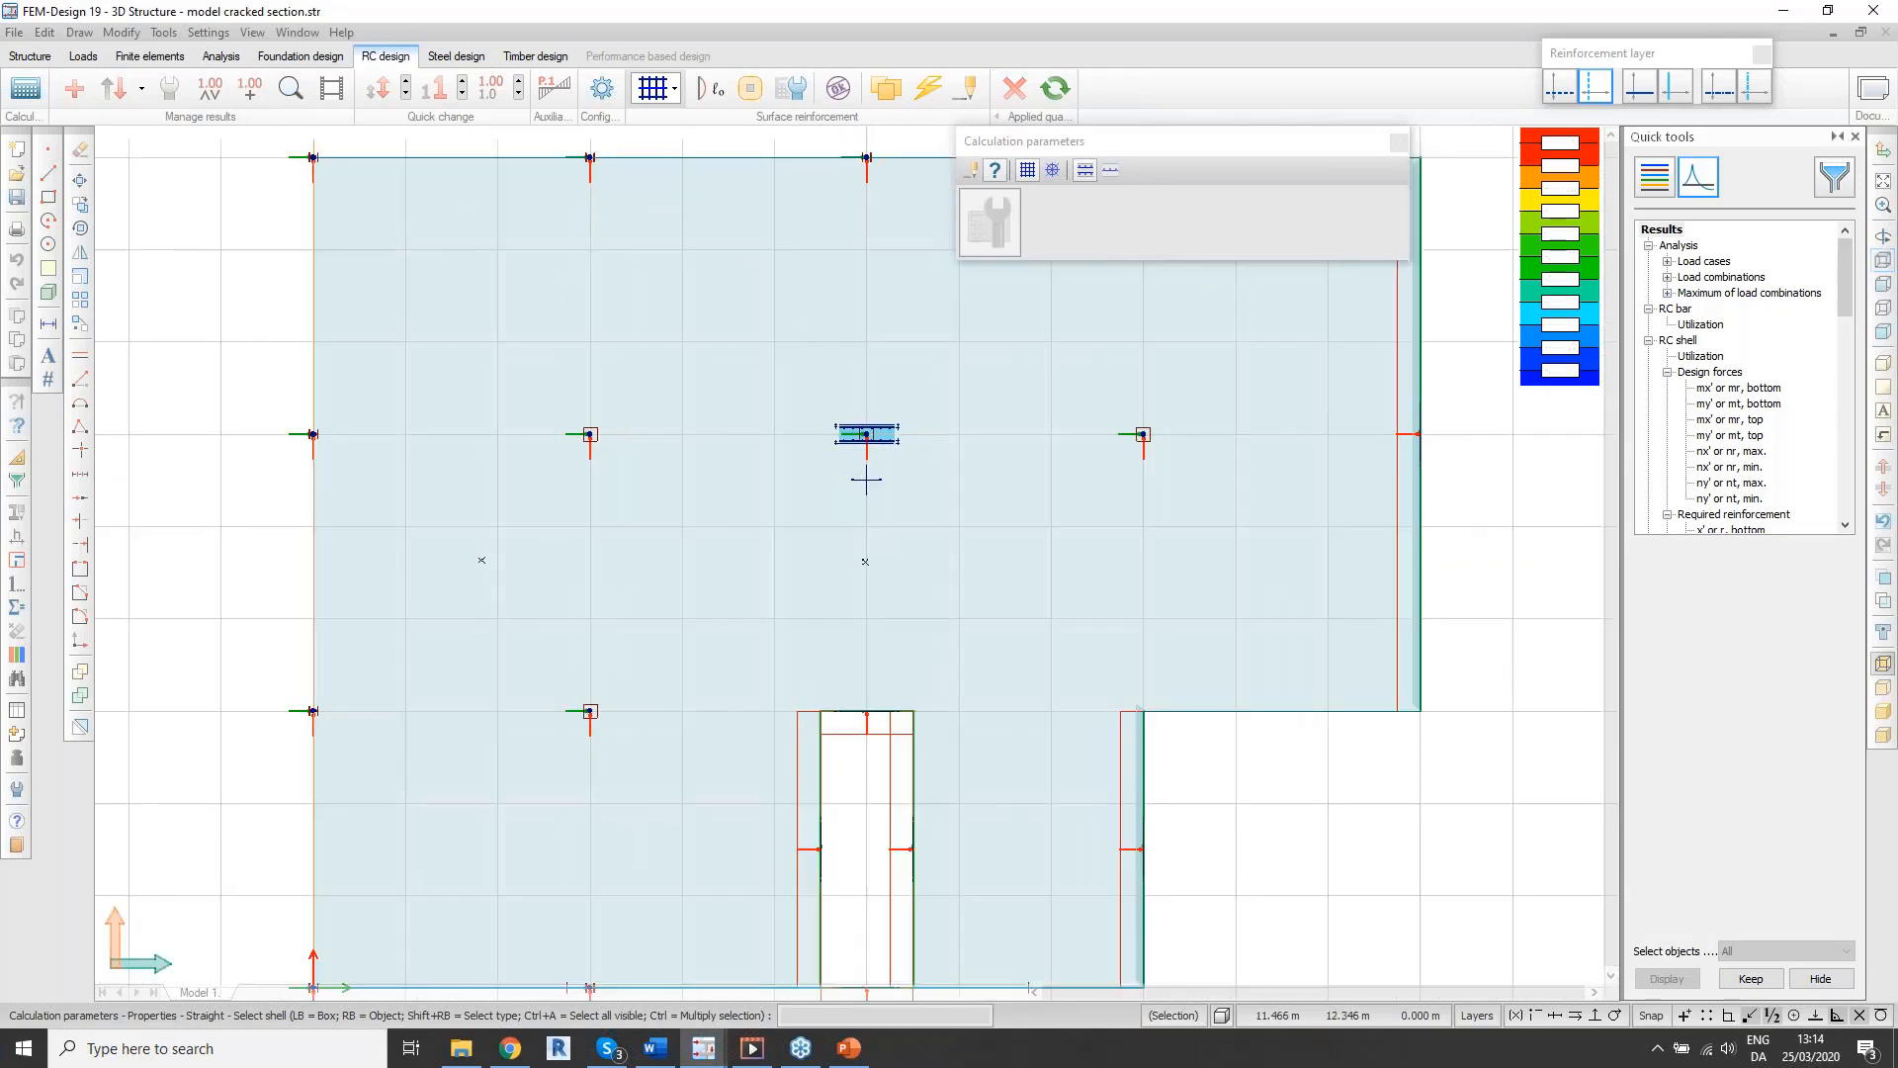
scroll(870, 425, up, 3)
click(1080, 318)
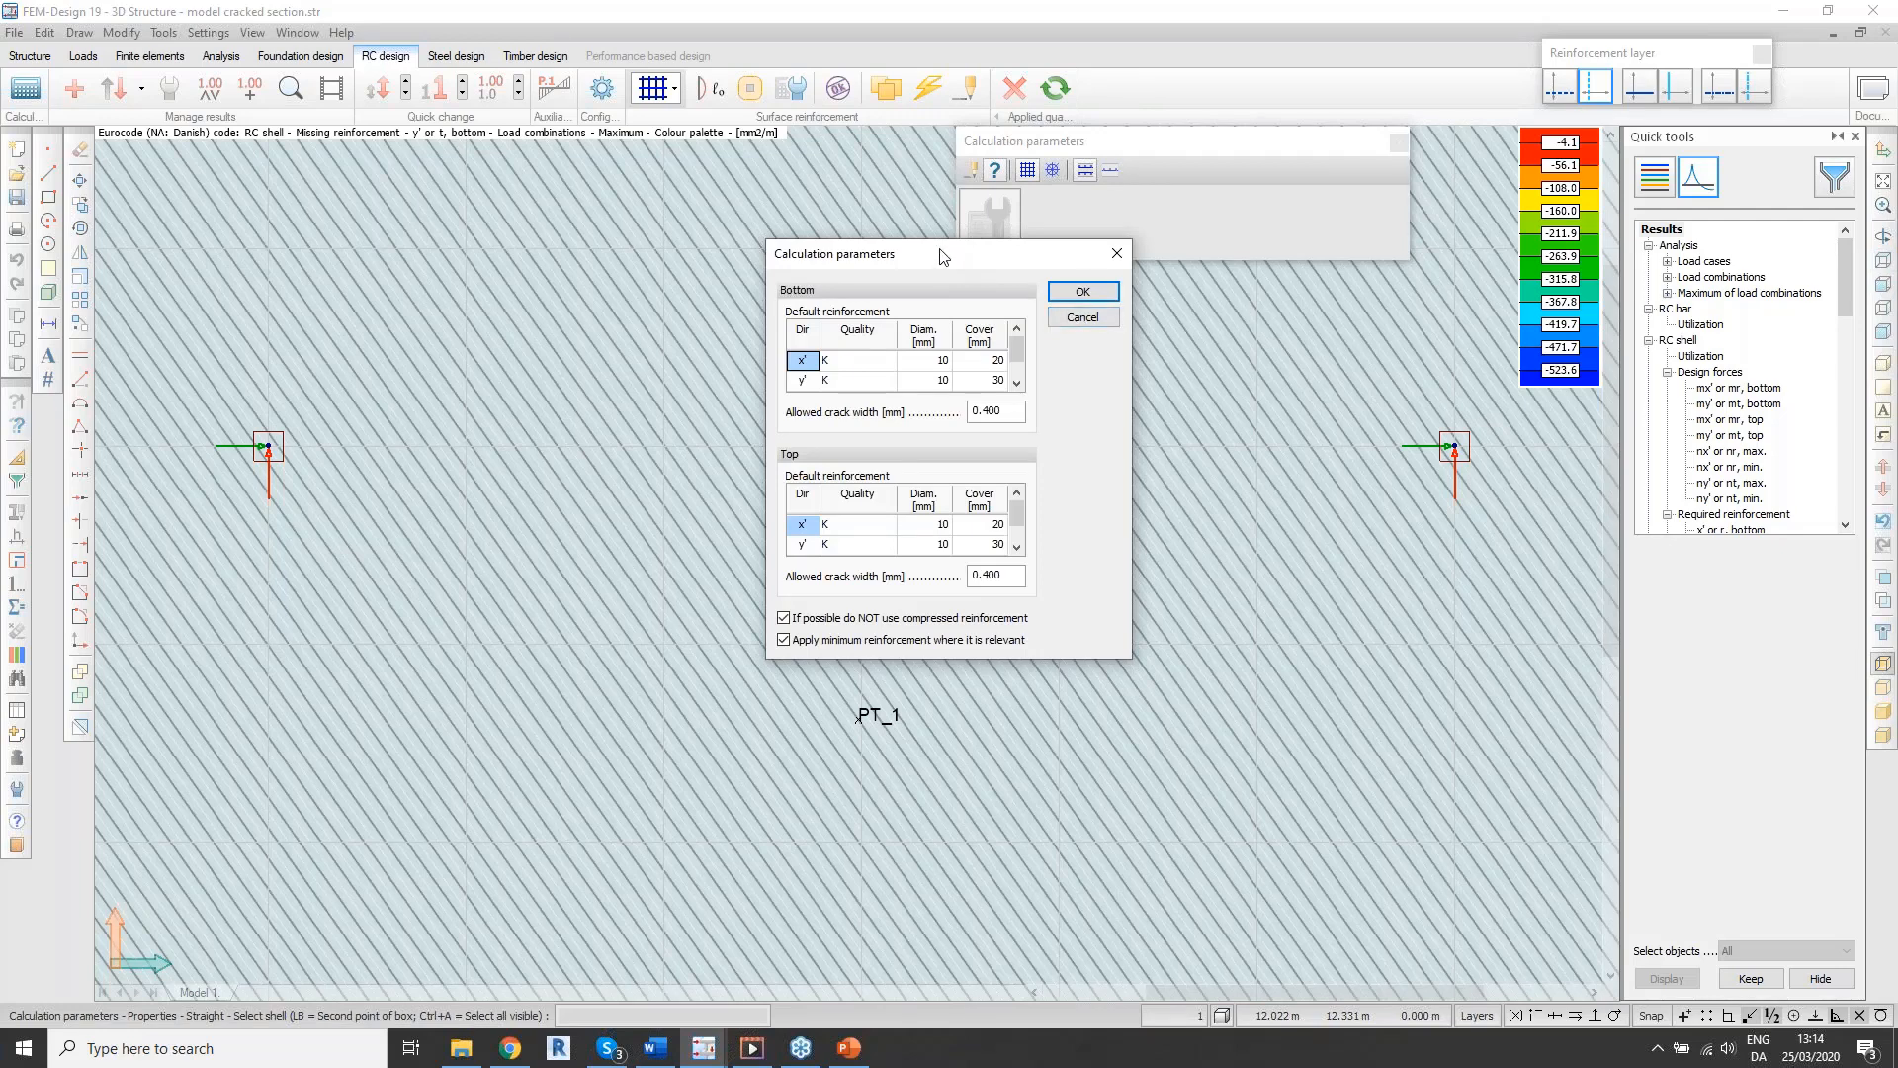
Step: Review the slab's default bar diameters, covers and allowed crack width for bottom and top, and cancel the calculation parameters
drag(930, 256, 1080, 246)
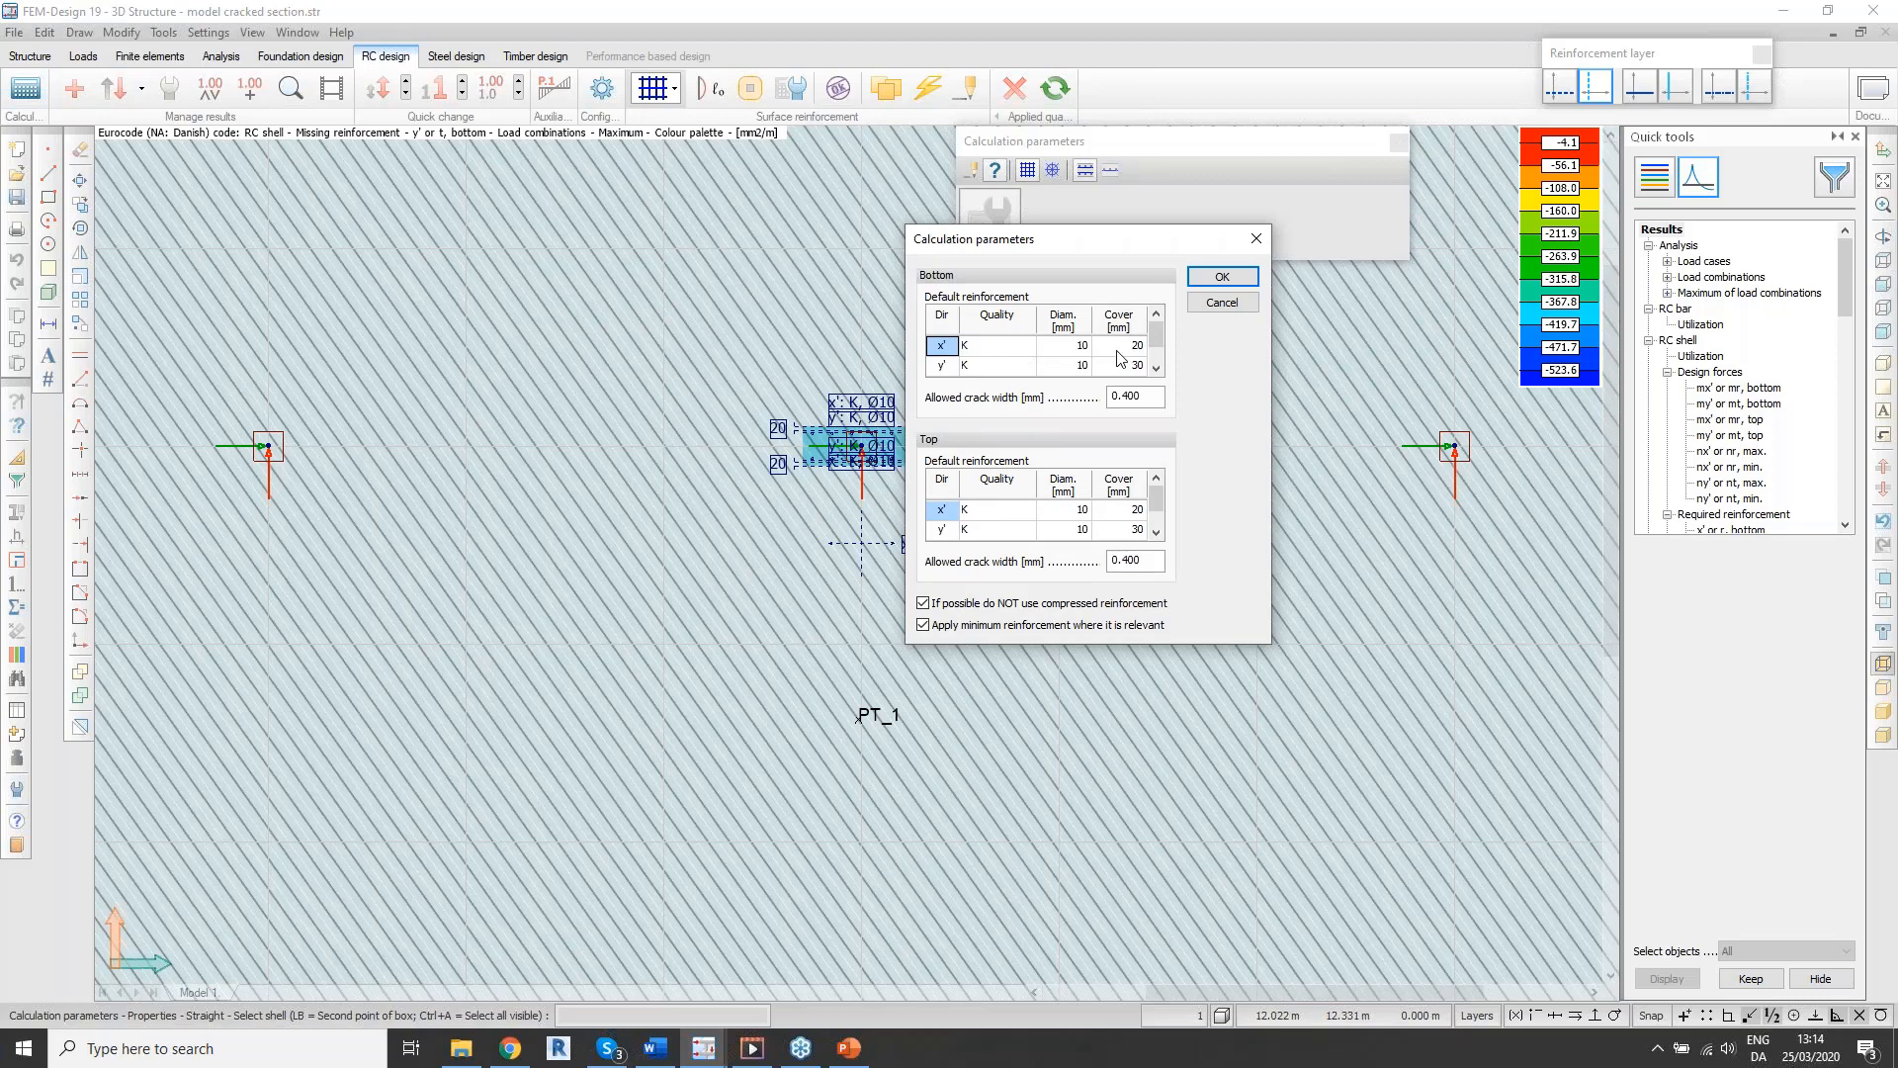
click(1151, 402)
drag(1050, 248, 957, 241)
click(1135, 308)
Step: Run the surface reinforcement check for load combinations on the slab P.1.1 and continue past the warning messages
scroll(819, 344, down, 11)
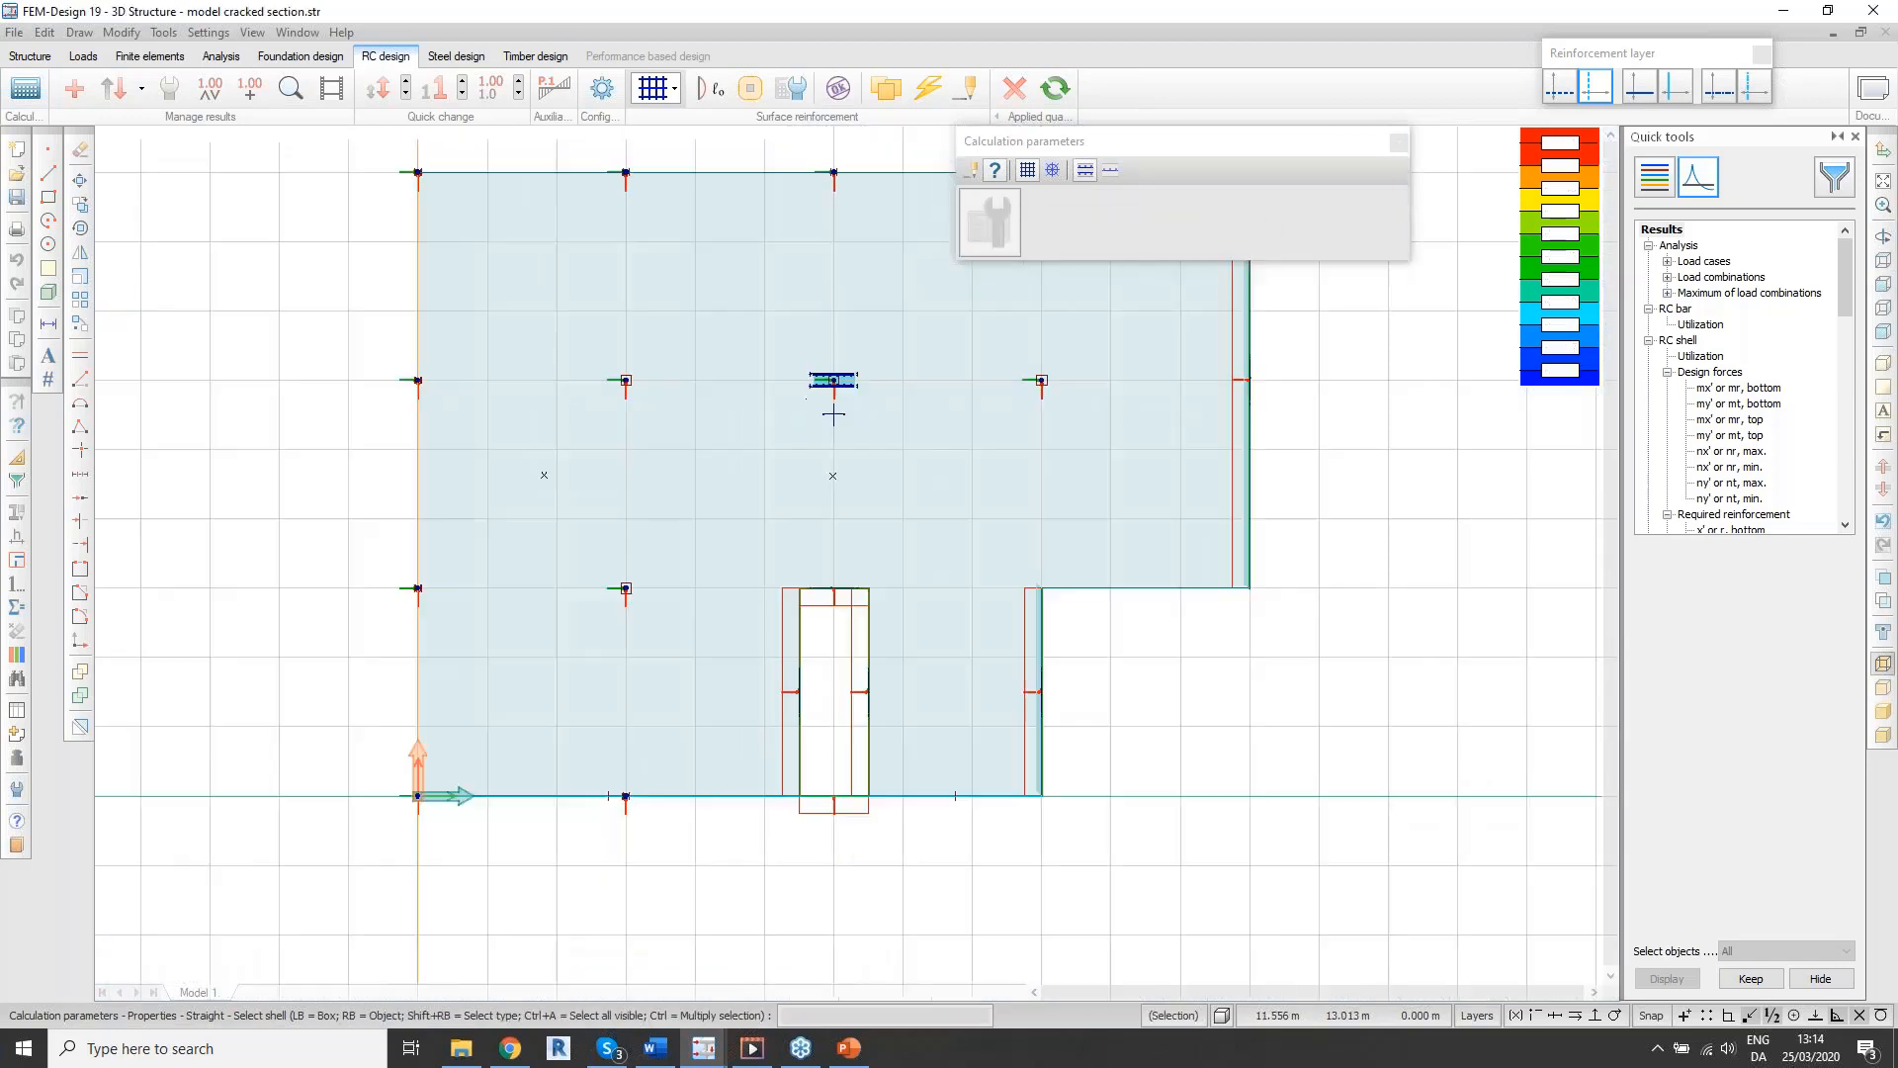
click(1884, 283)
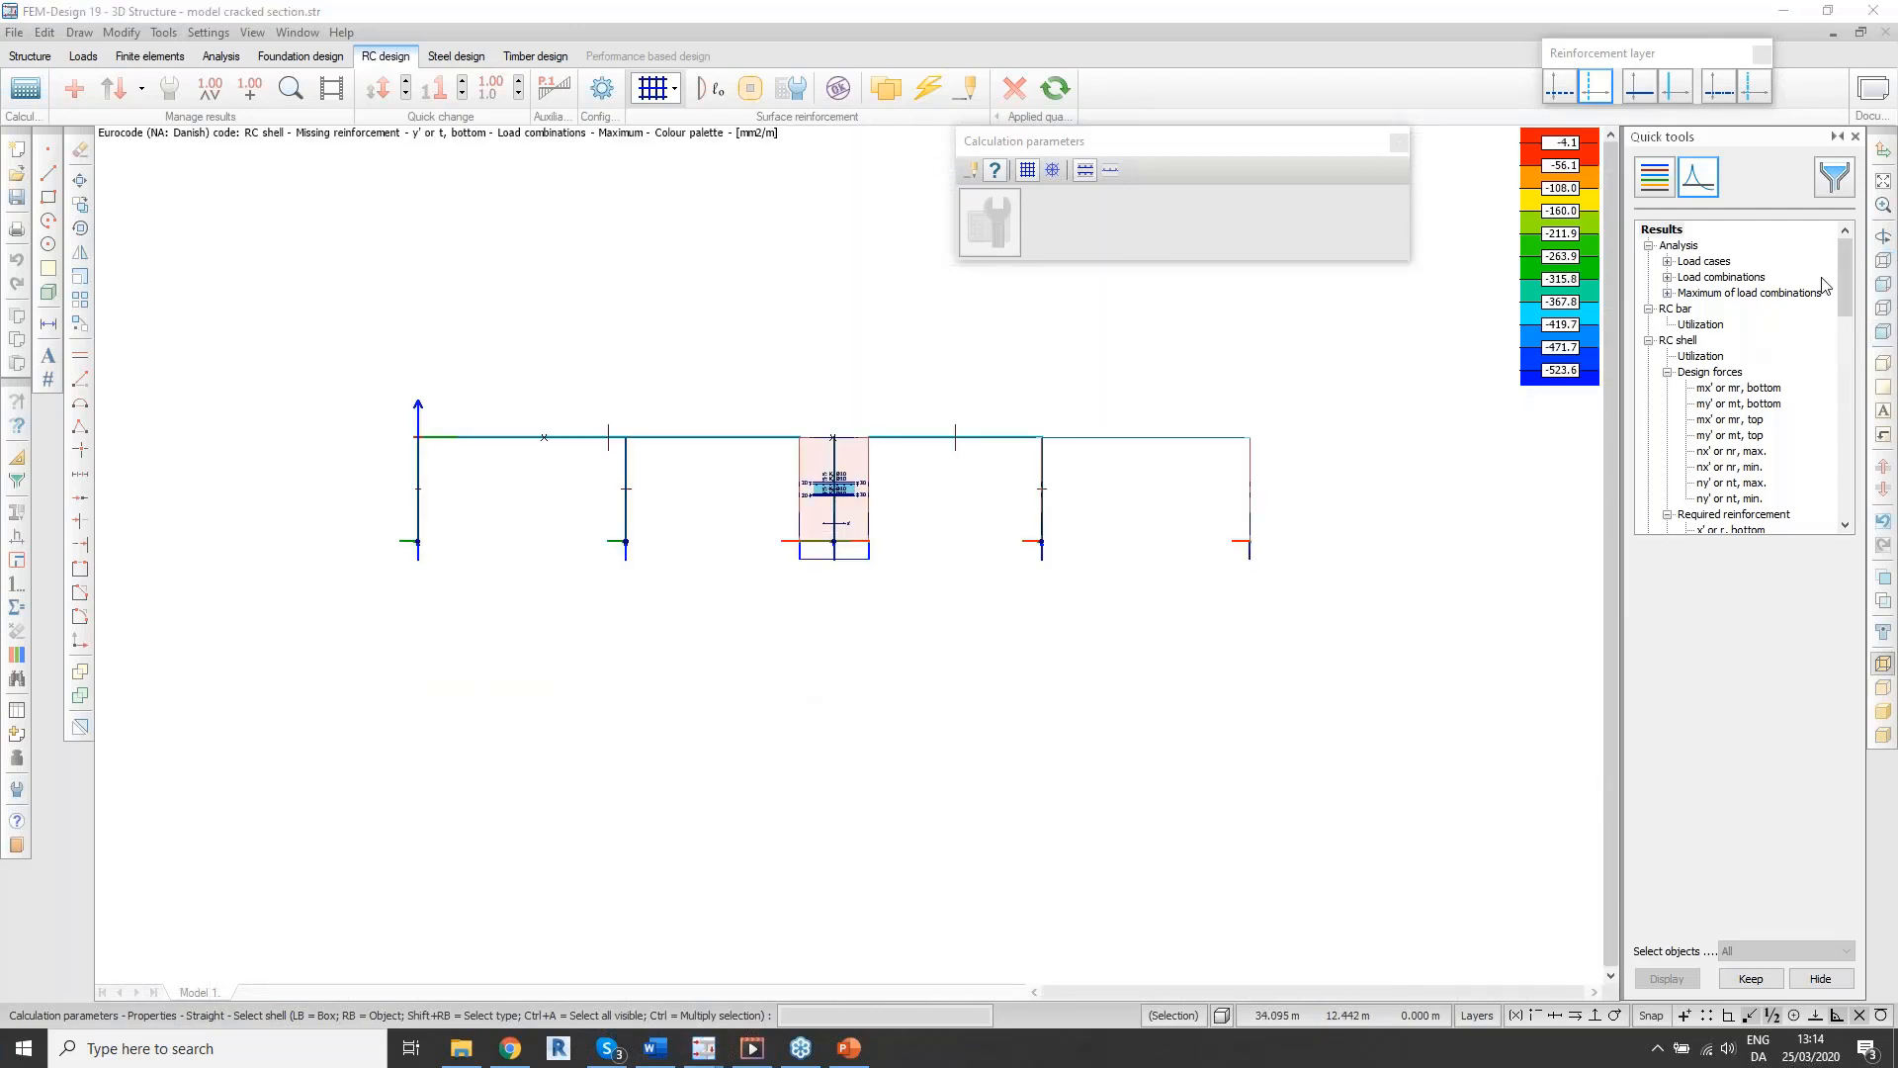
click(1883, 332)
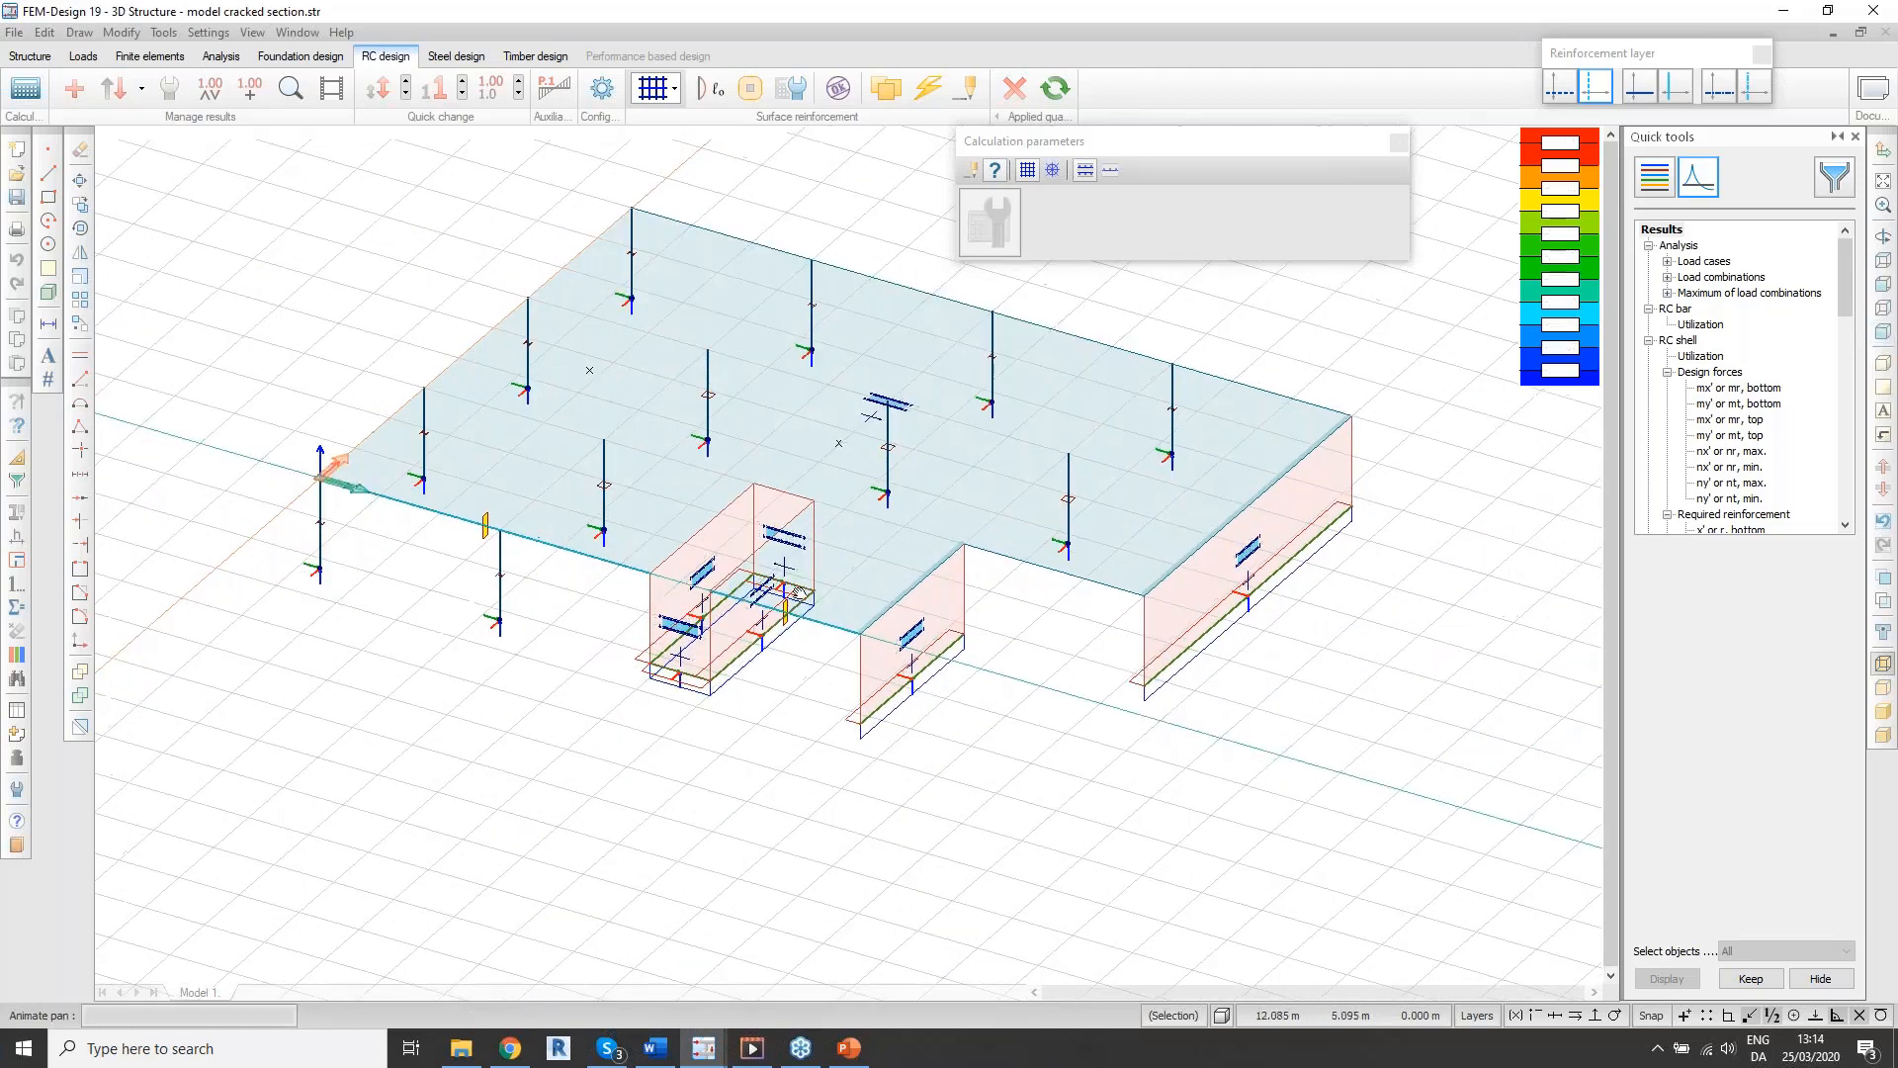
middle_drag(1017, 596, 1132, 662)
scroll(1222, 659, up, 4)
scroll(1103, 624, down, 2)
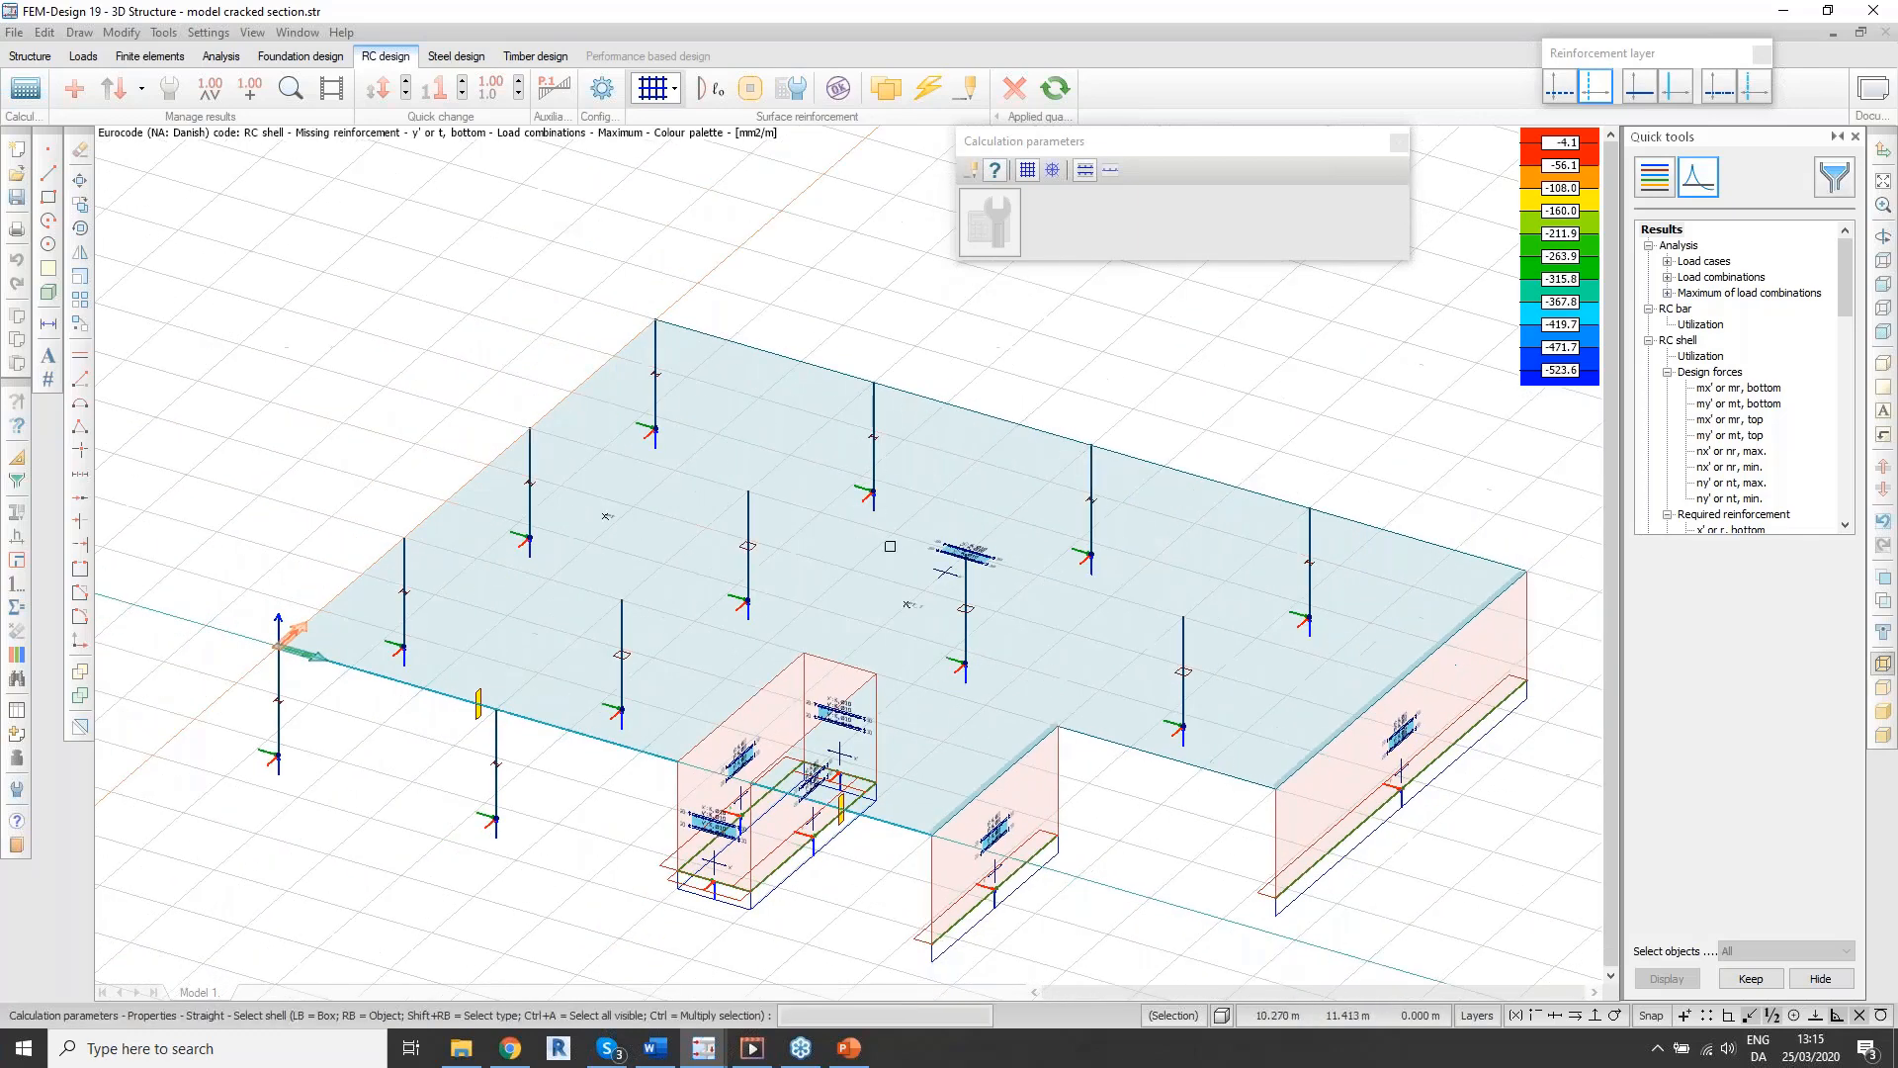
click(838, 91)
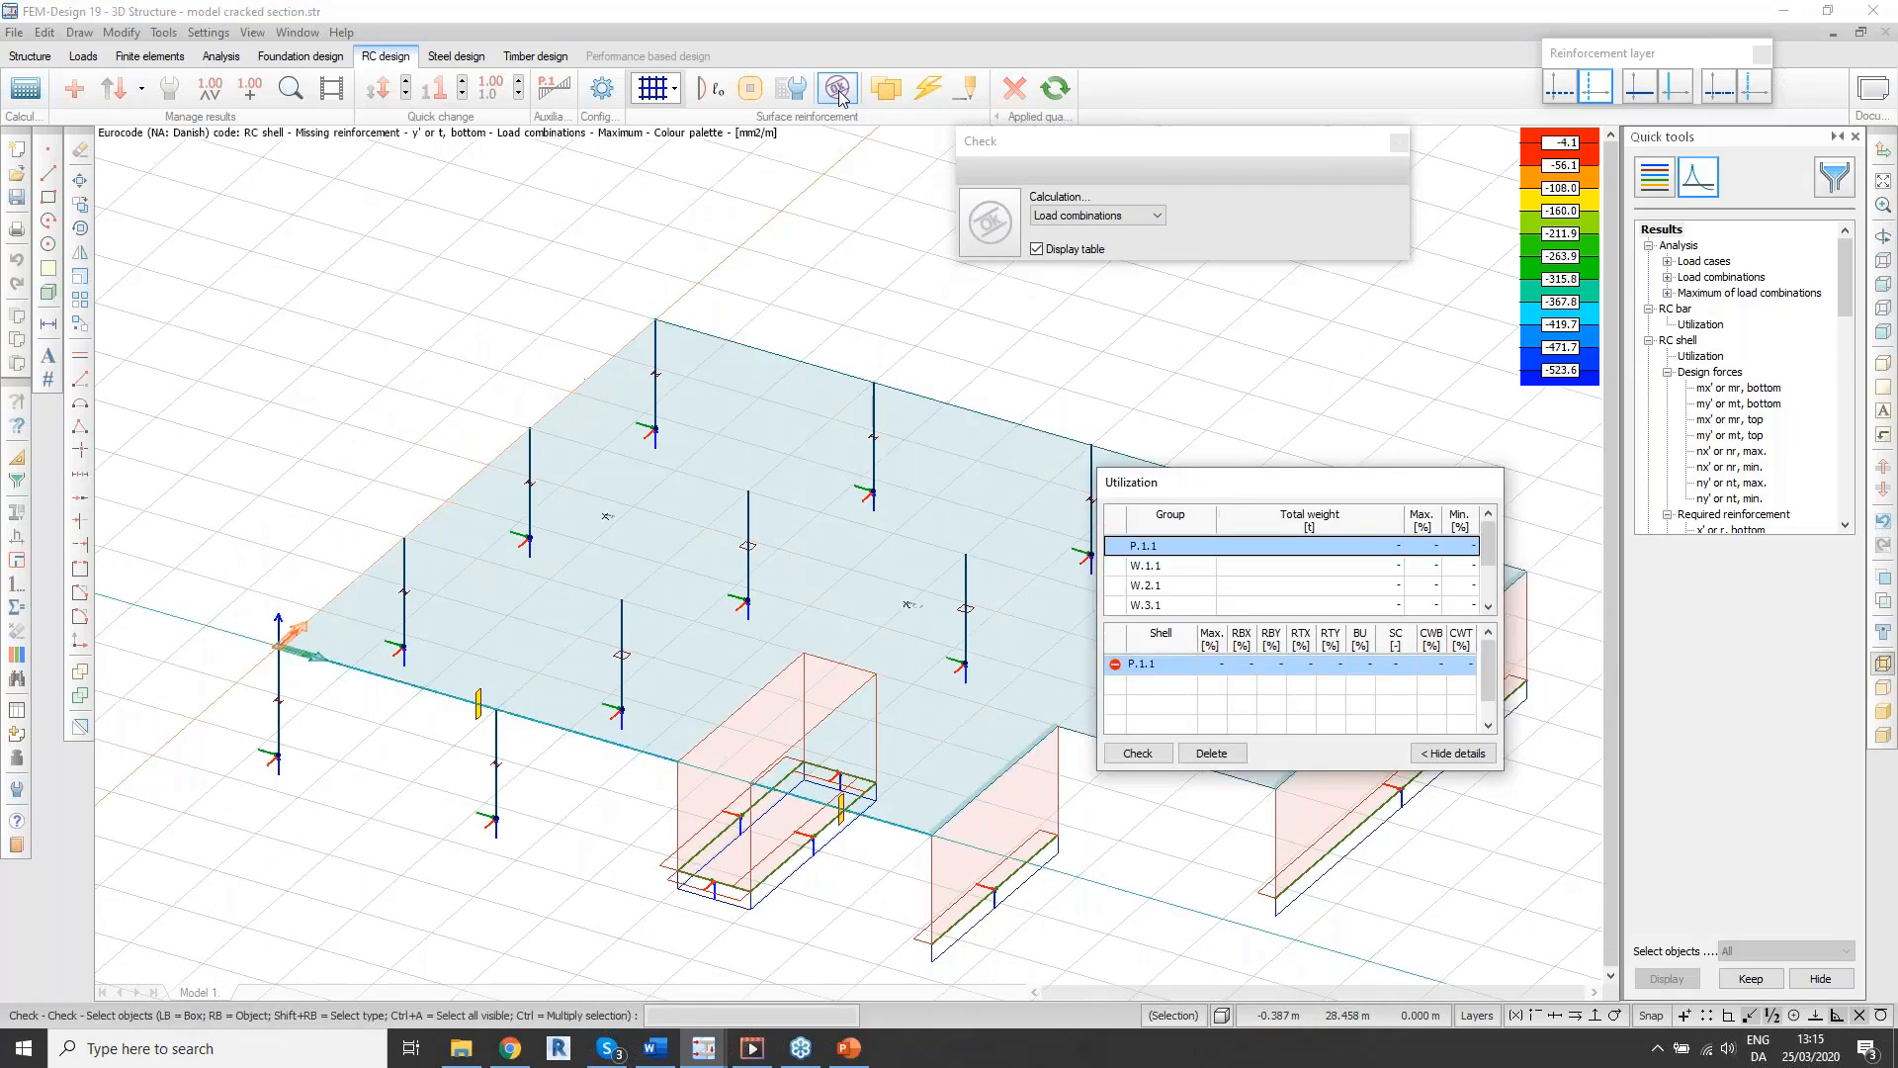
right_click(891, 539)
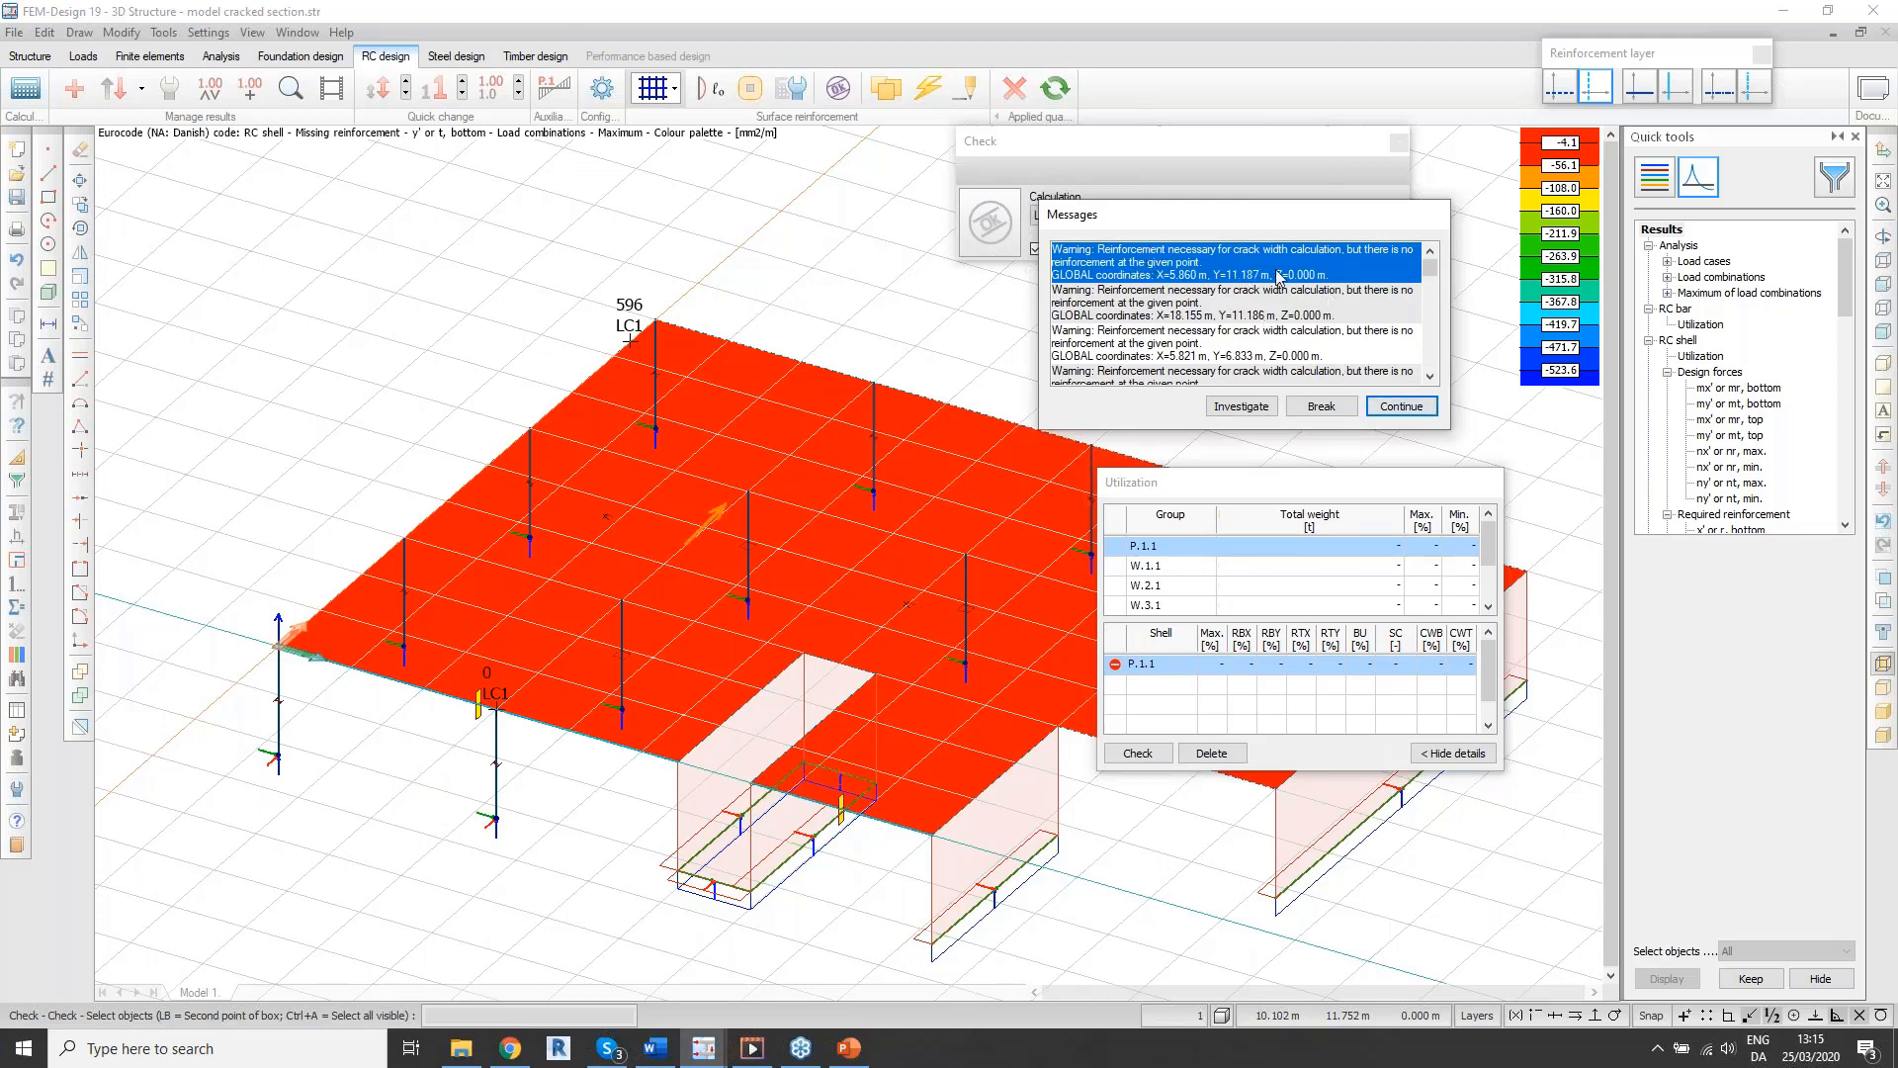
click(1402, 407)
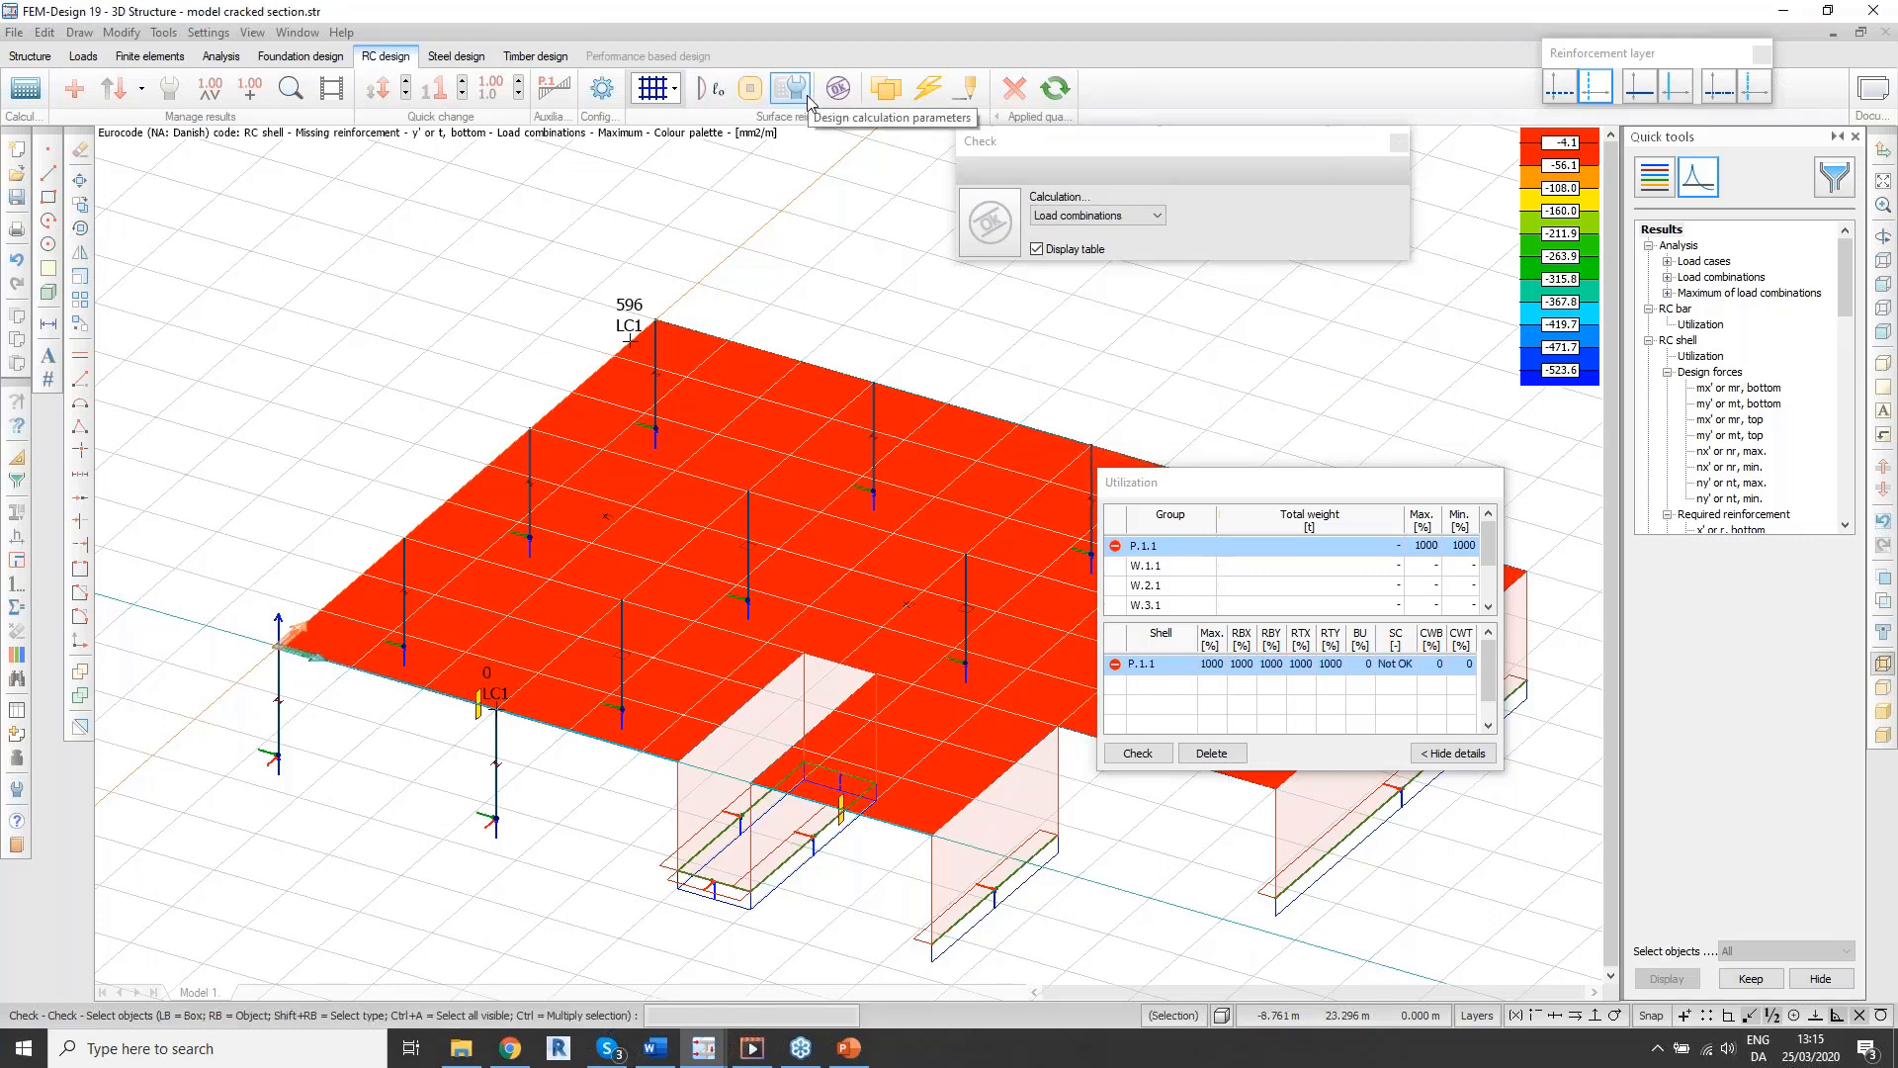
Step: Display the slab's required x' or r bottom reinforcement for the maximum of load combinations as a colour palette and inspect its peak area
click(1732, 451)
scroll(1737, 452, down, 1)
scroll(1737, 452, down, 1)
scroll(1737, 452, down, 1)
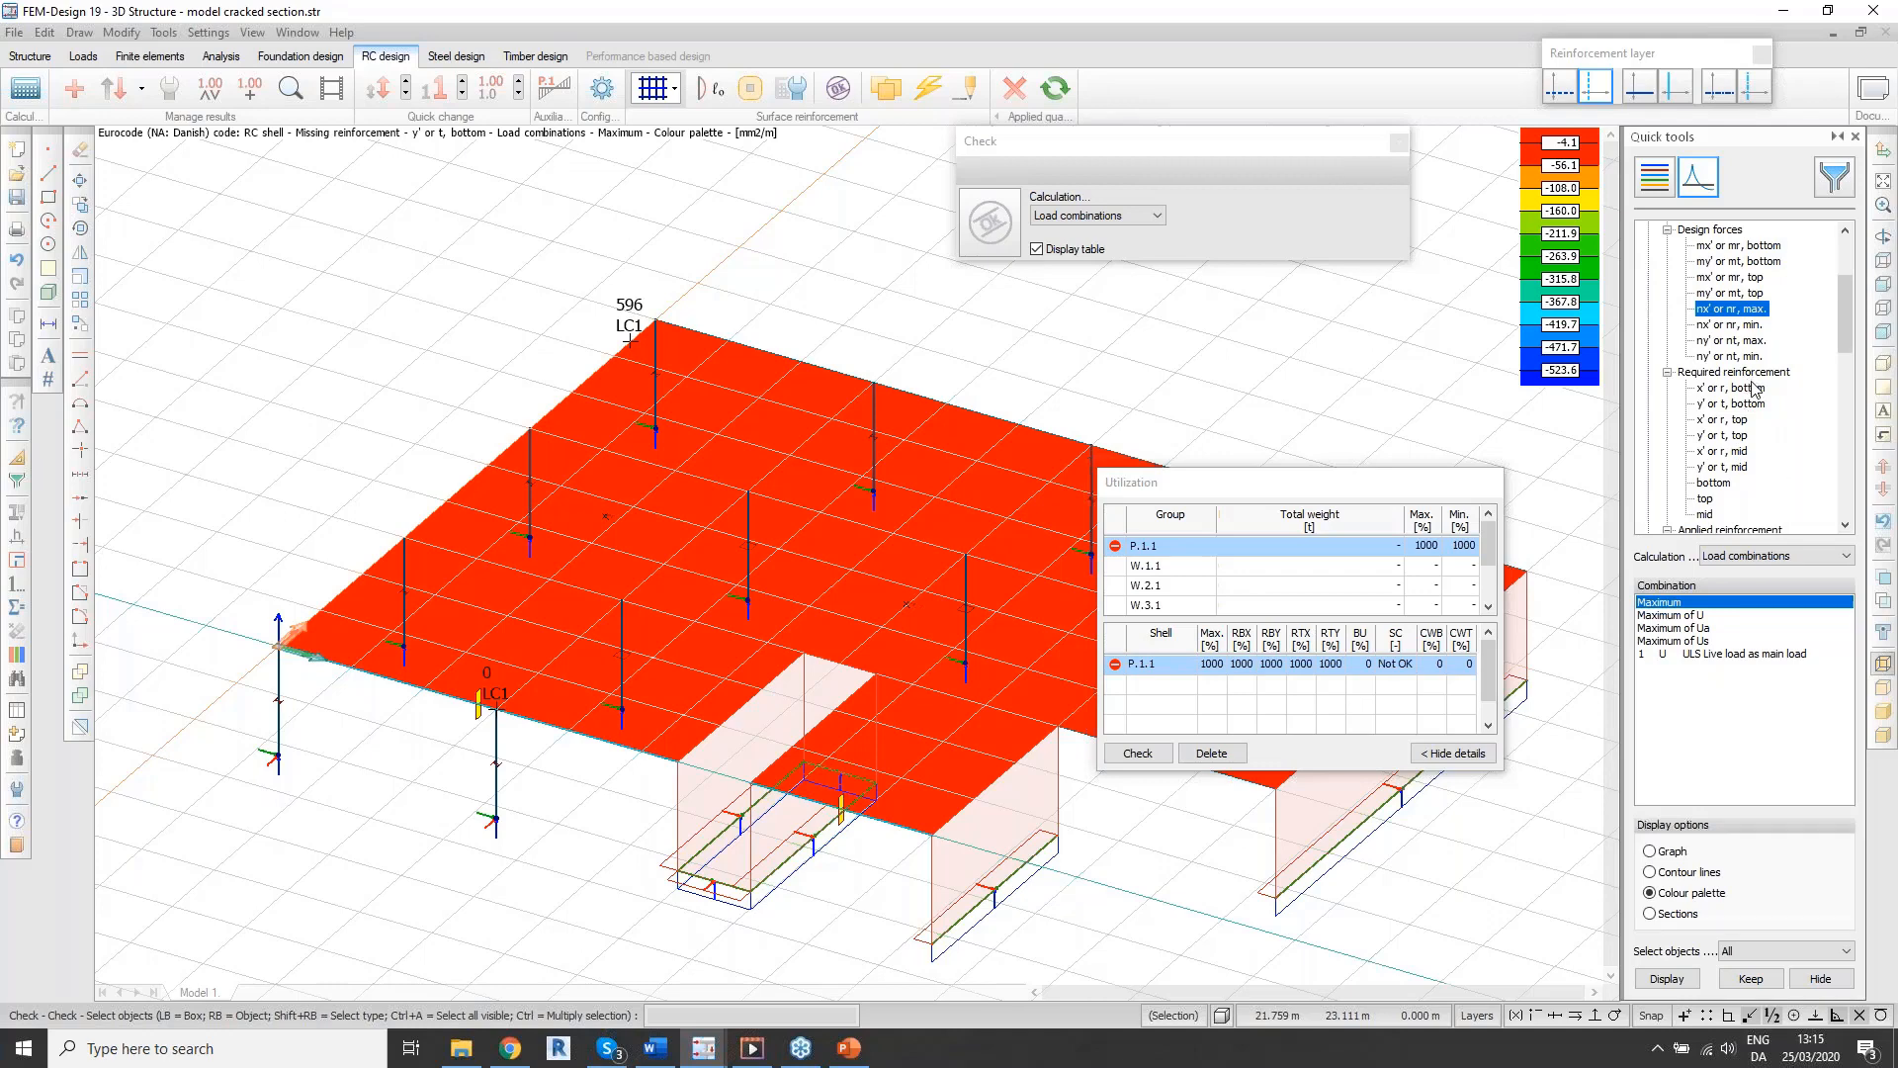
click(1743, 393)
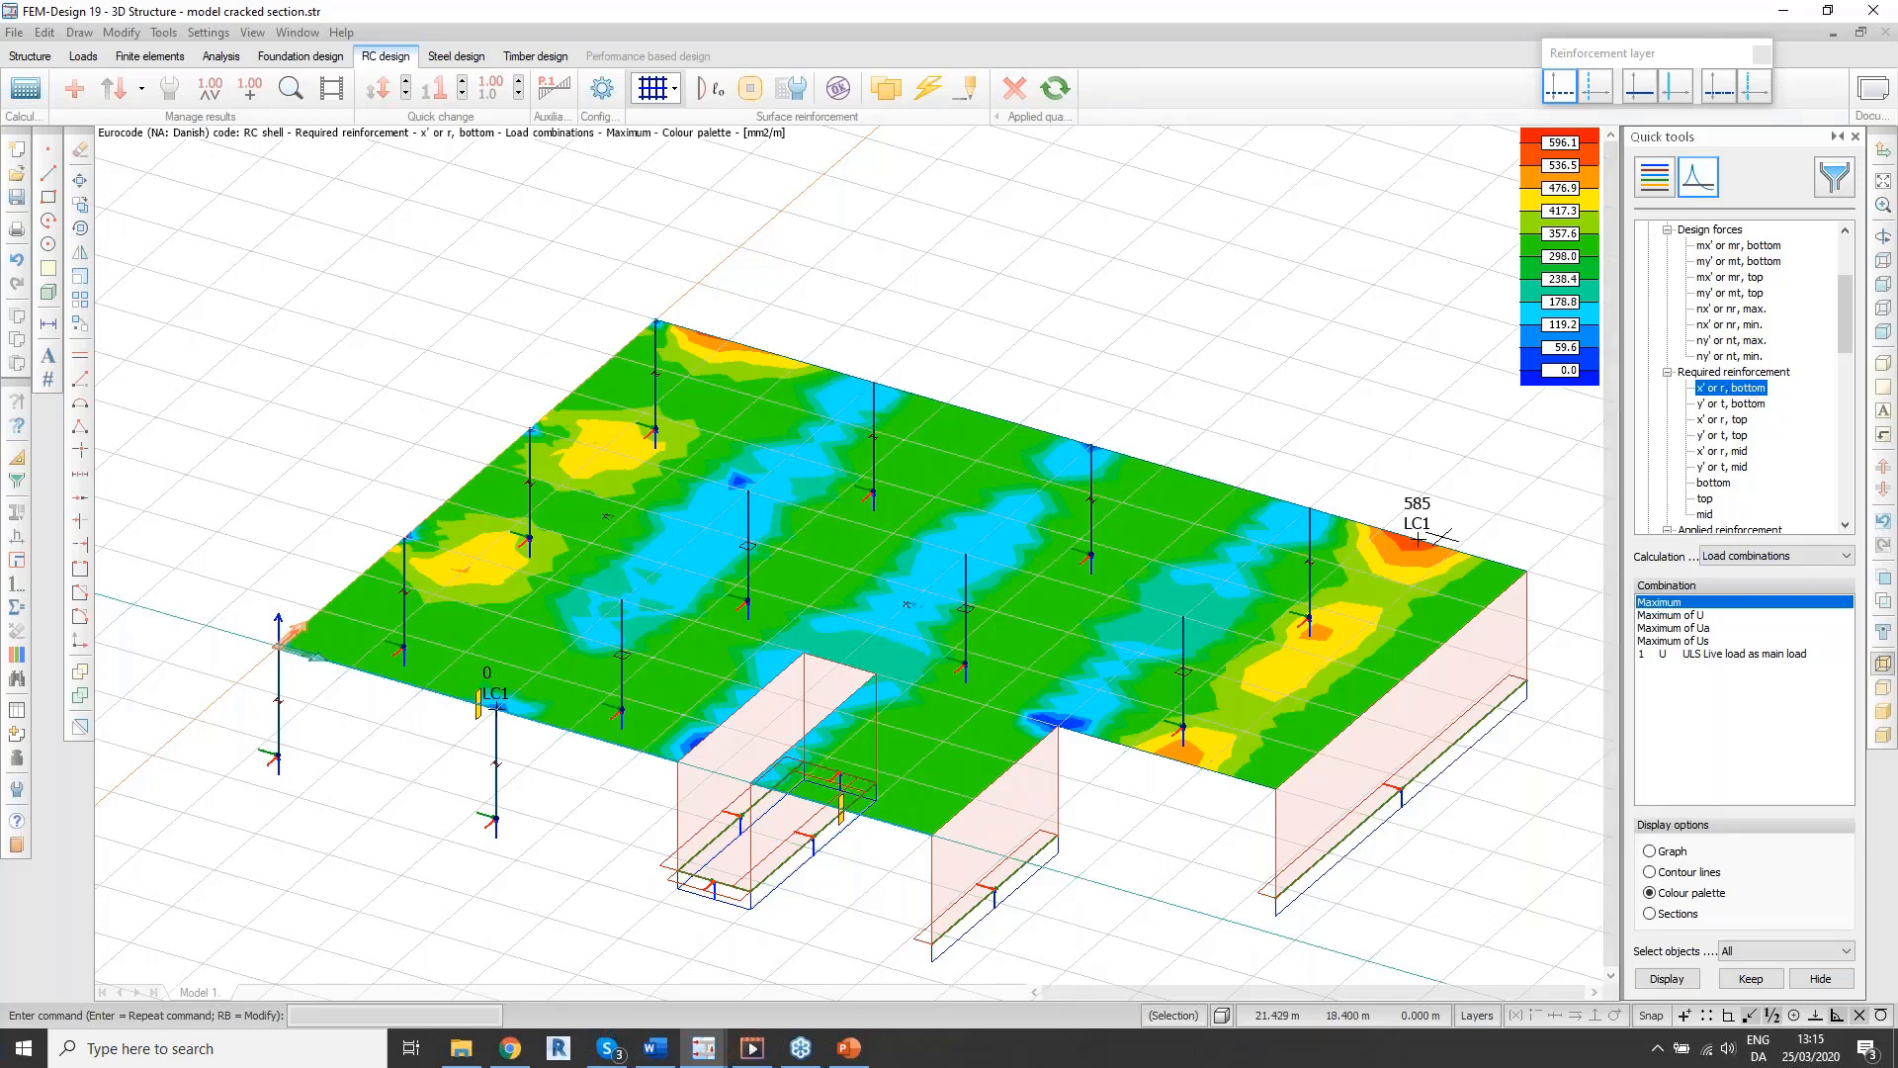
scroll(1400, 541, up, 4)
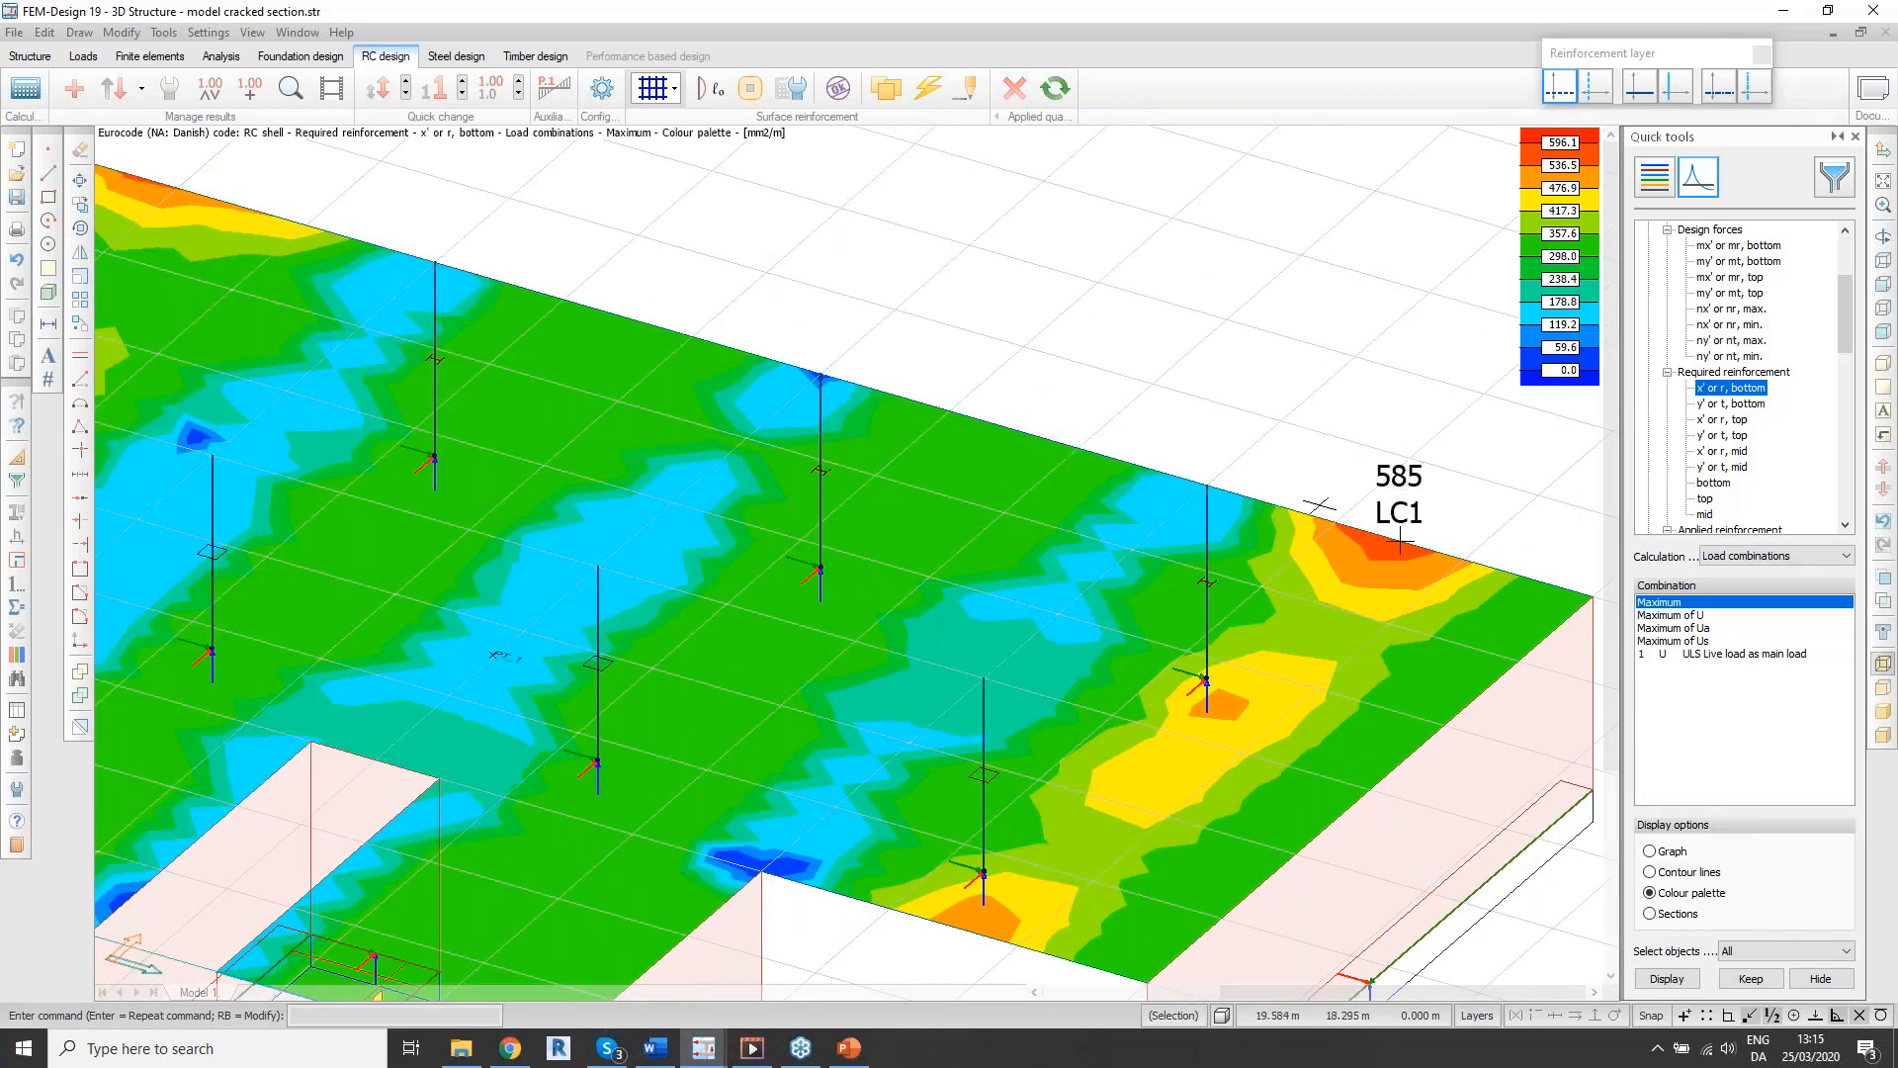
scroll(1402, 533, down, 1)
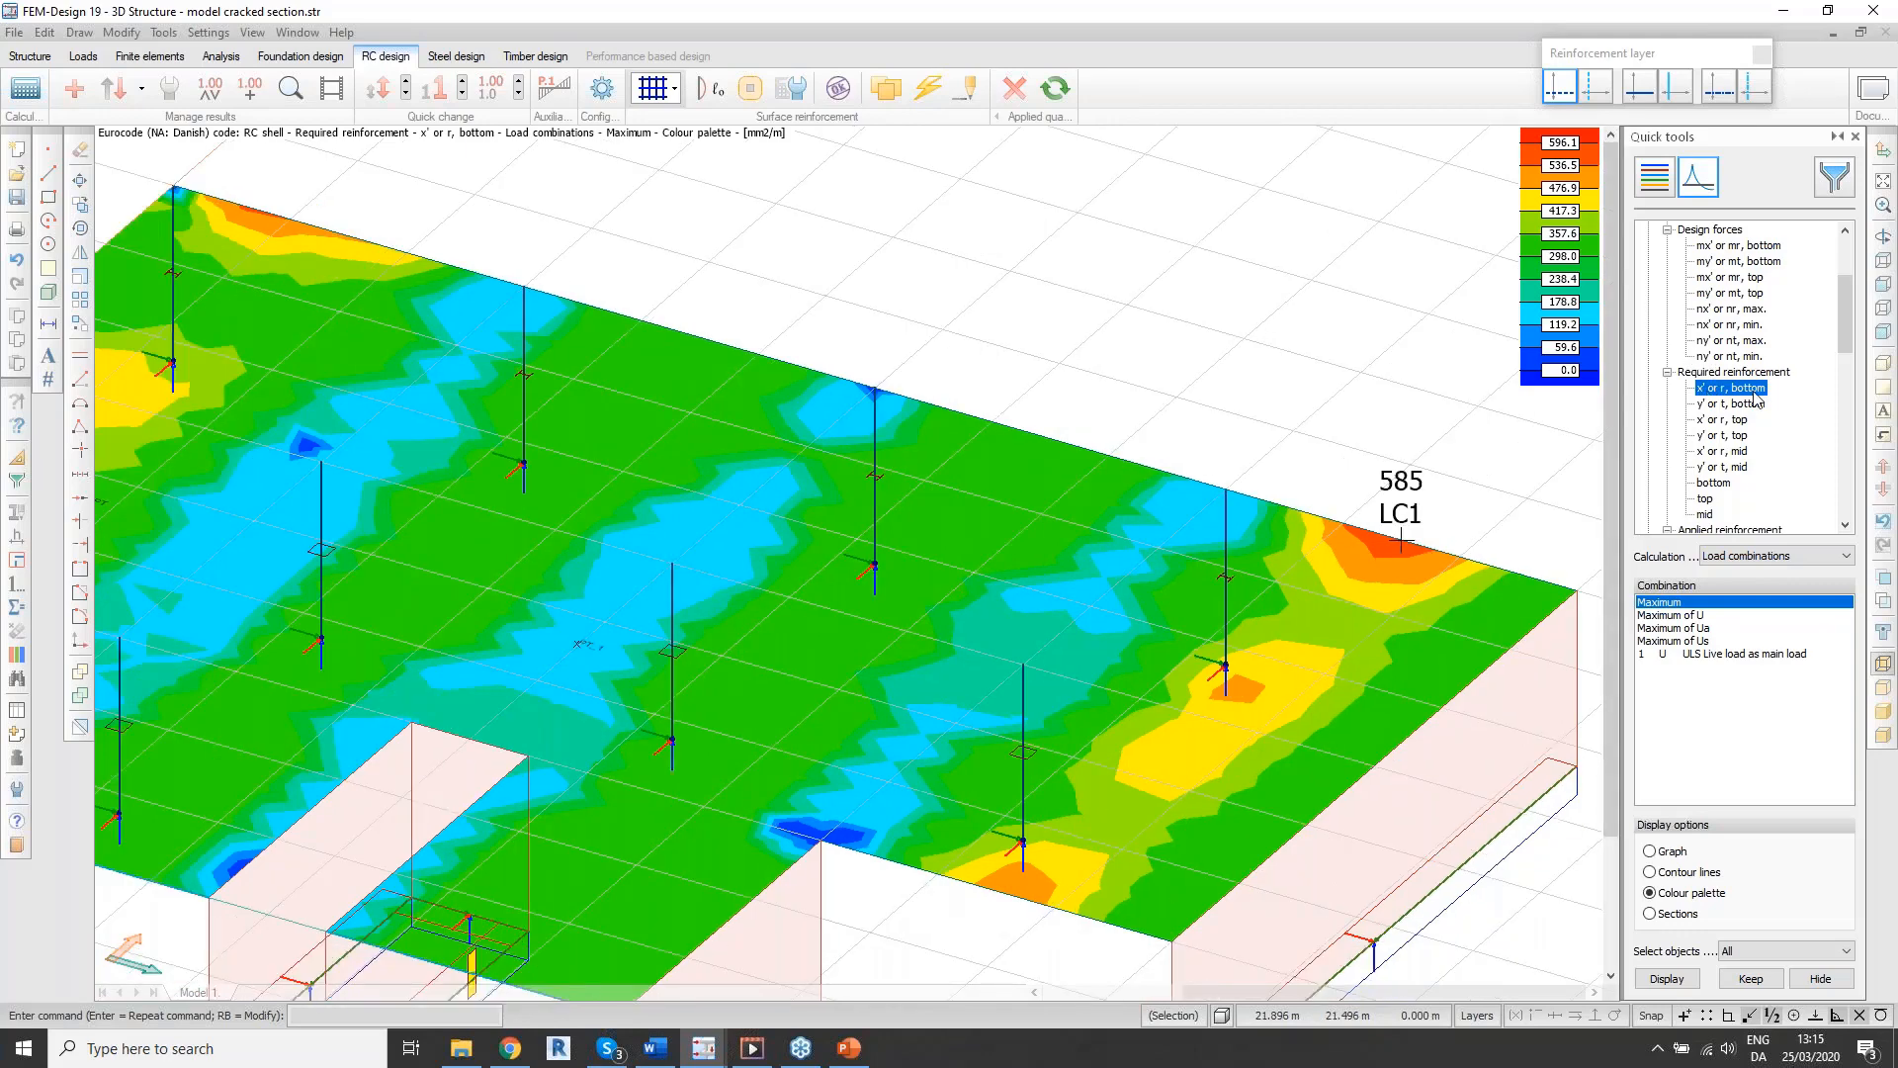
scroll(1409, 529, down, 1)
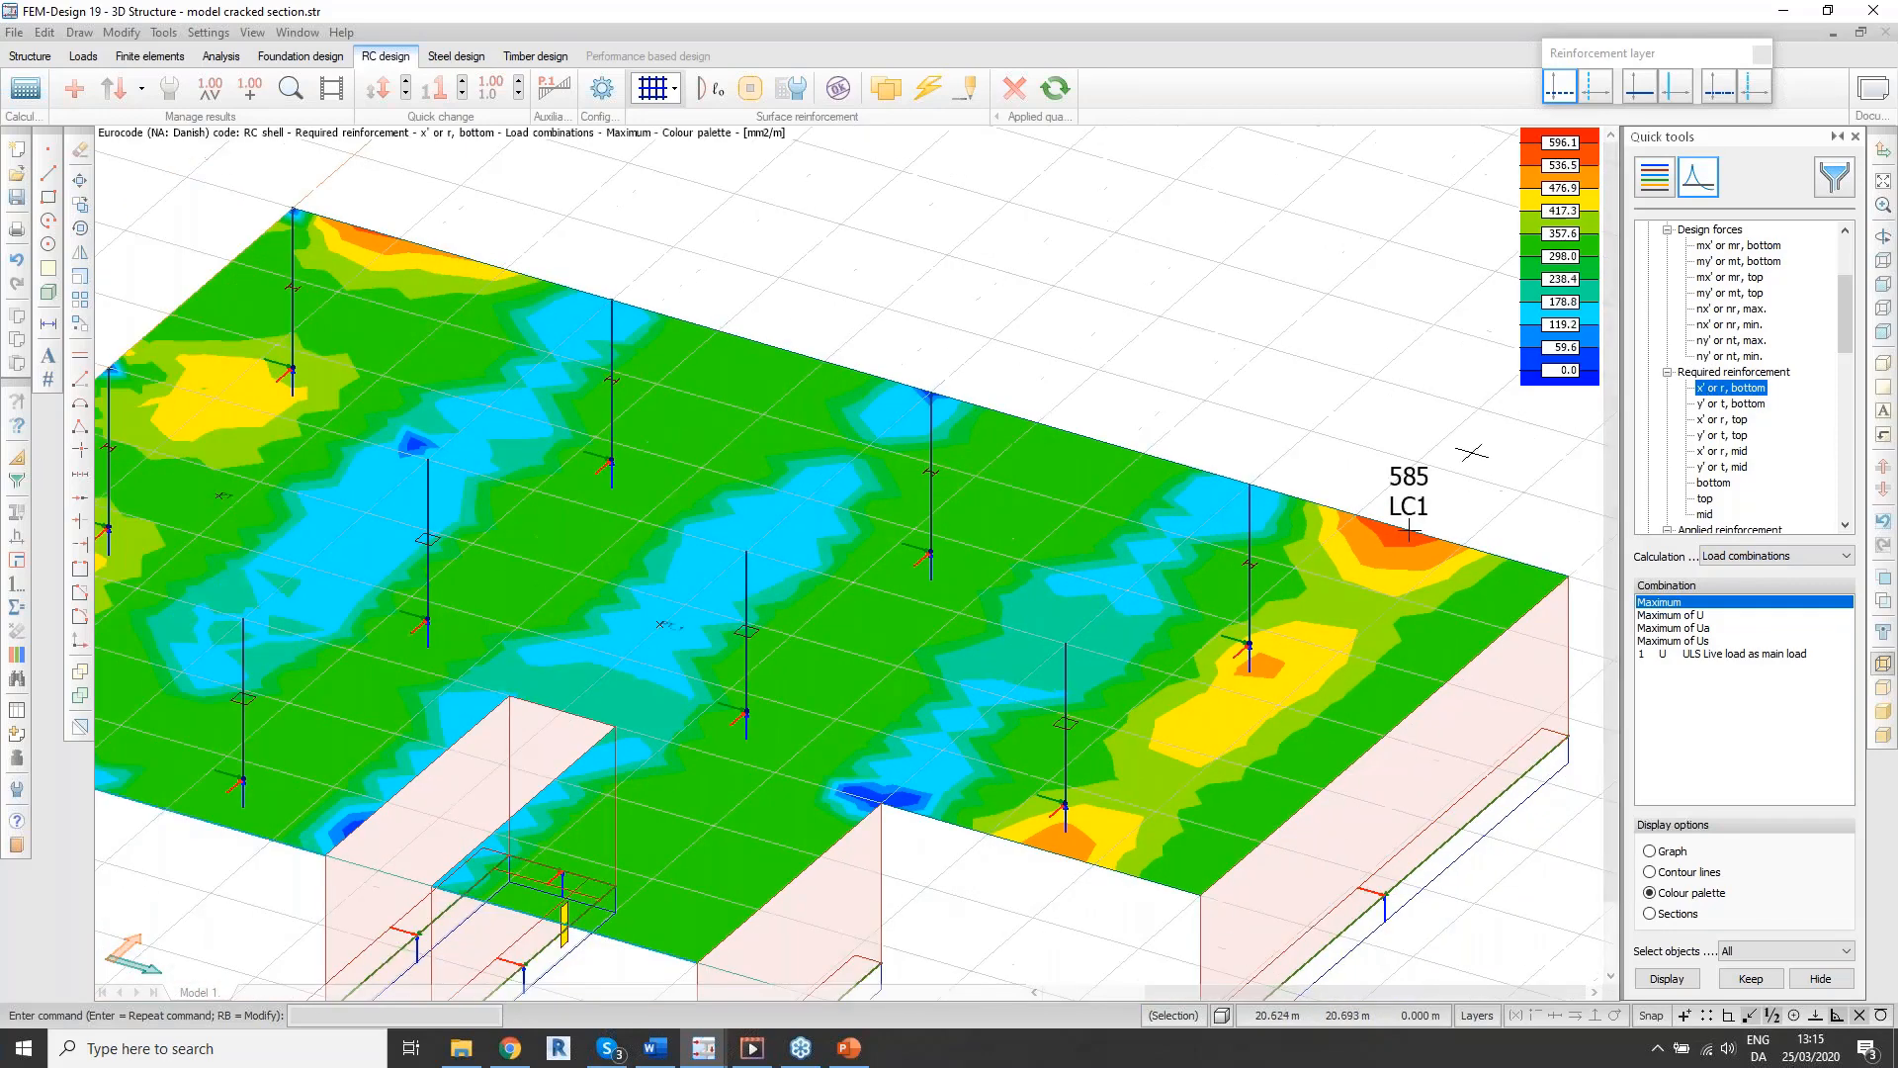
scroll(1409, 529, down, 3)
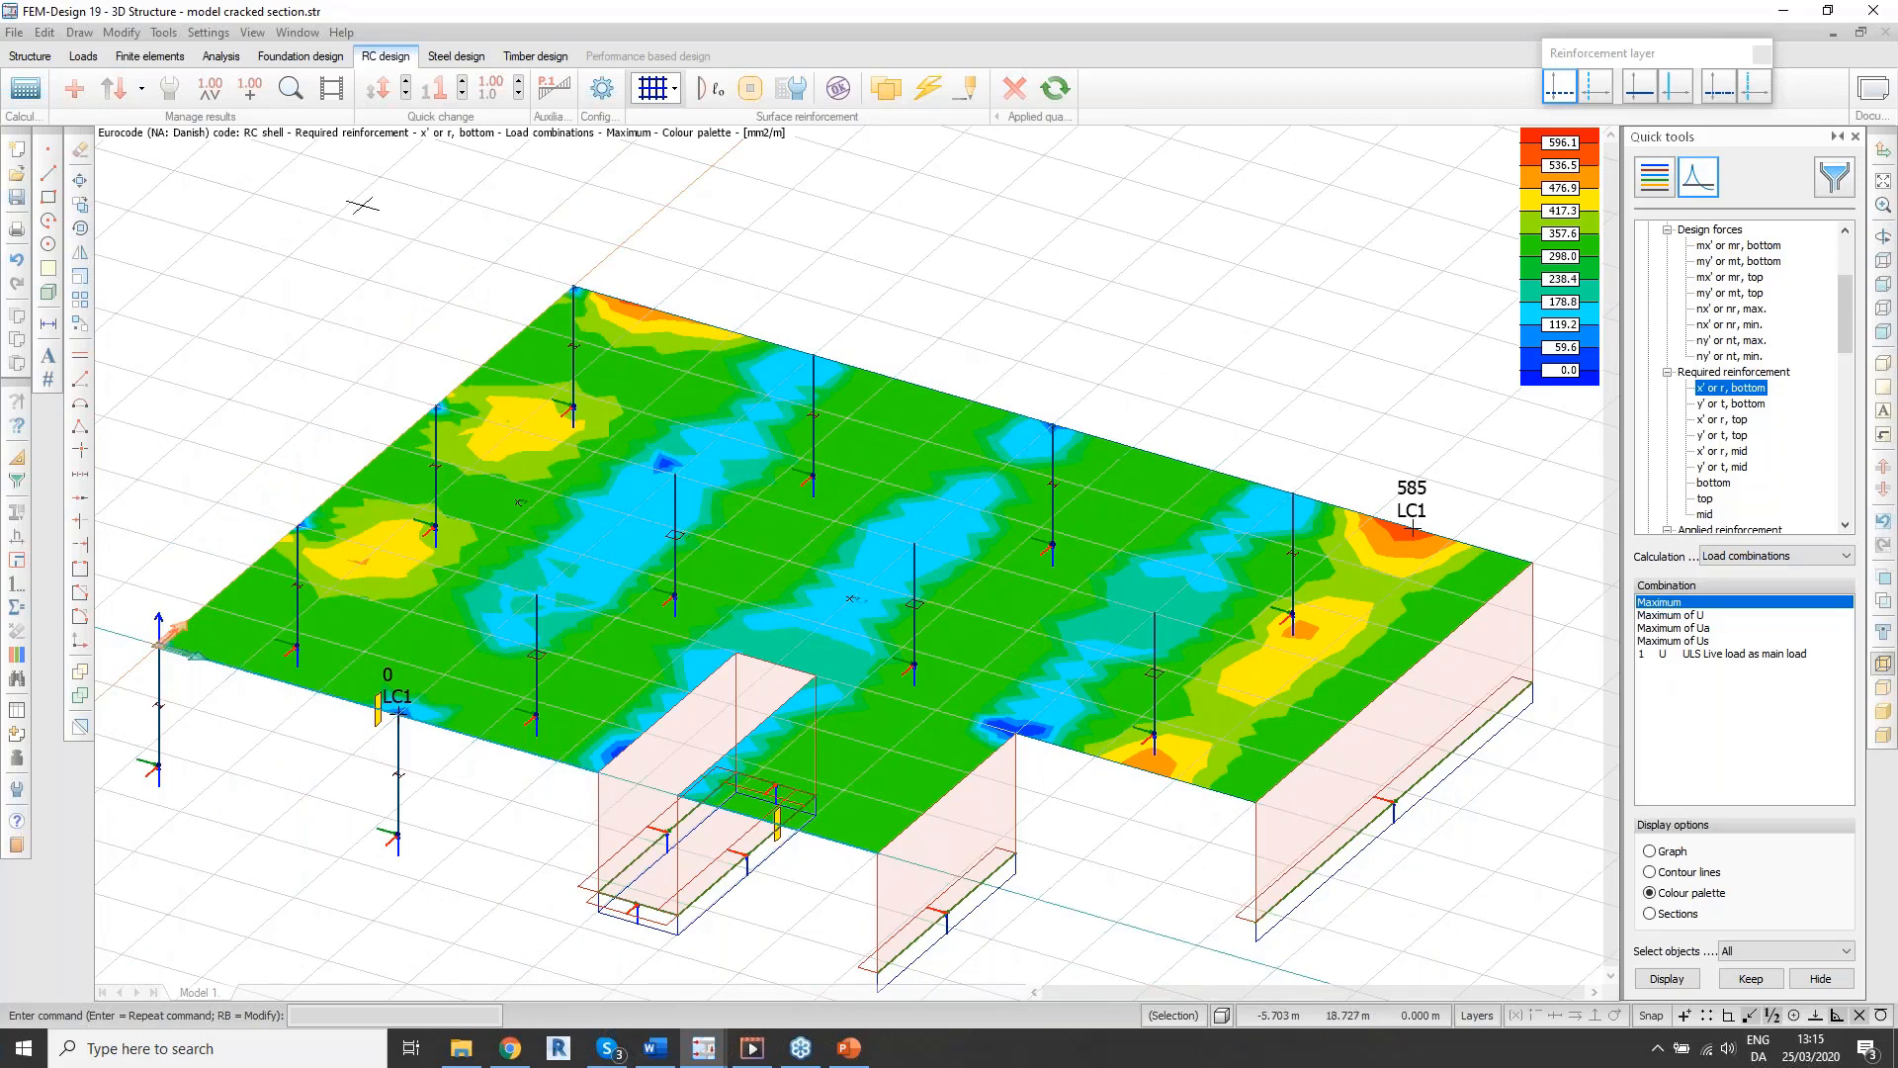
Step: Label numeric values of the required x' bottom reinforcement at several slab points, in the green, blue and yellow zones and near the re-entrant corner
click(250, 103)
click(636, 385)
click(908, 441)
click(715, 444)
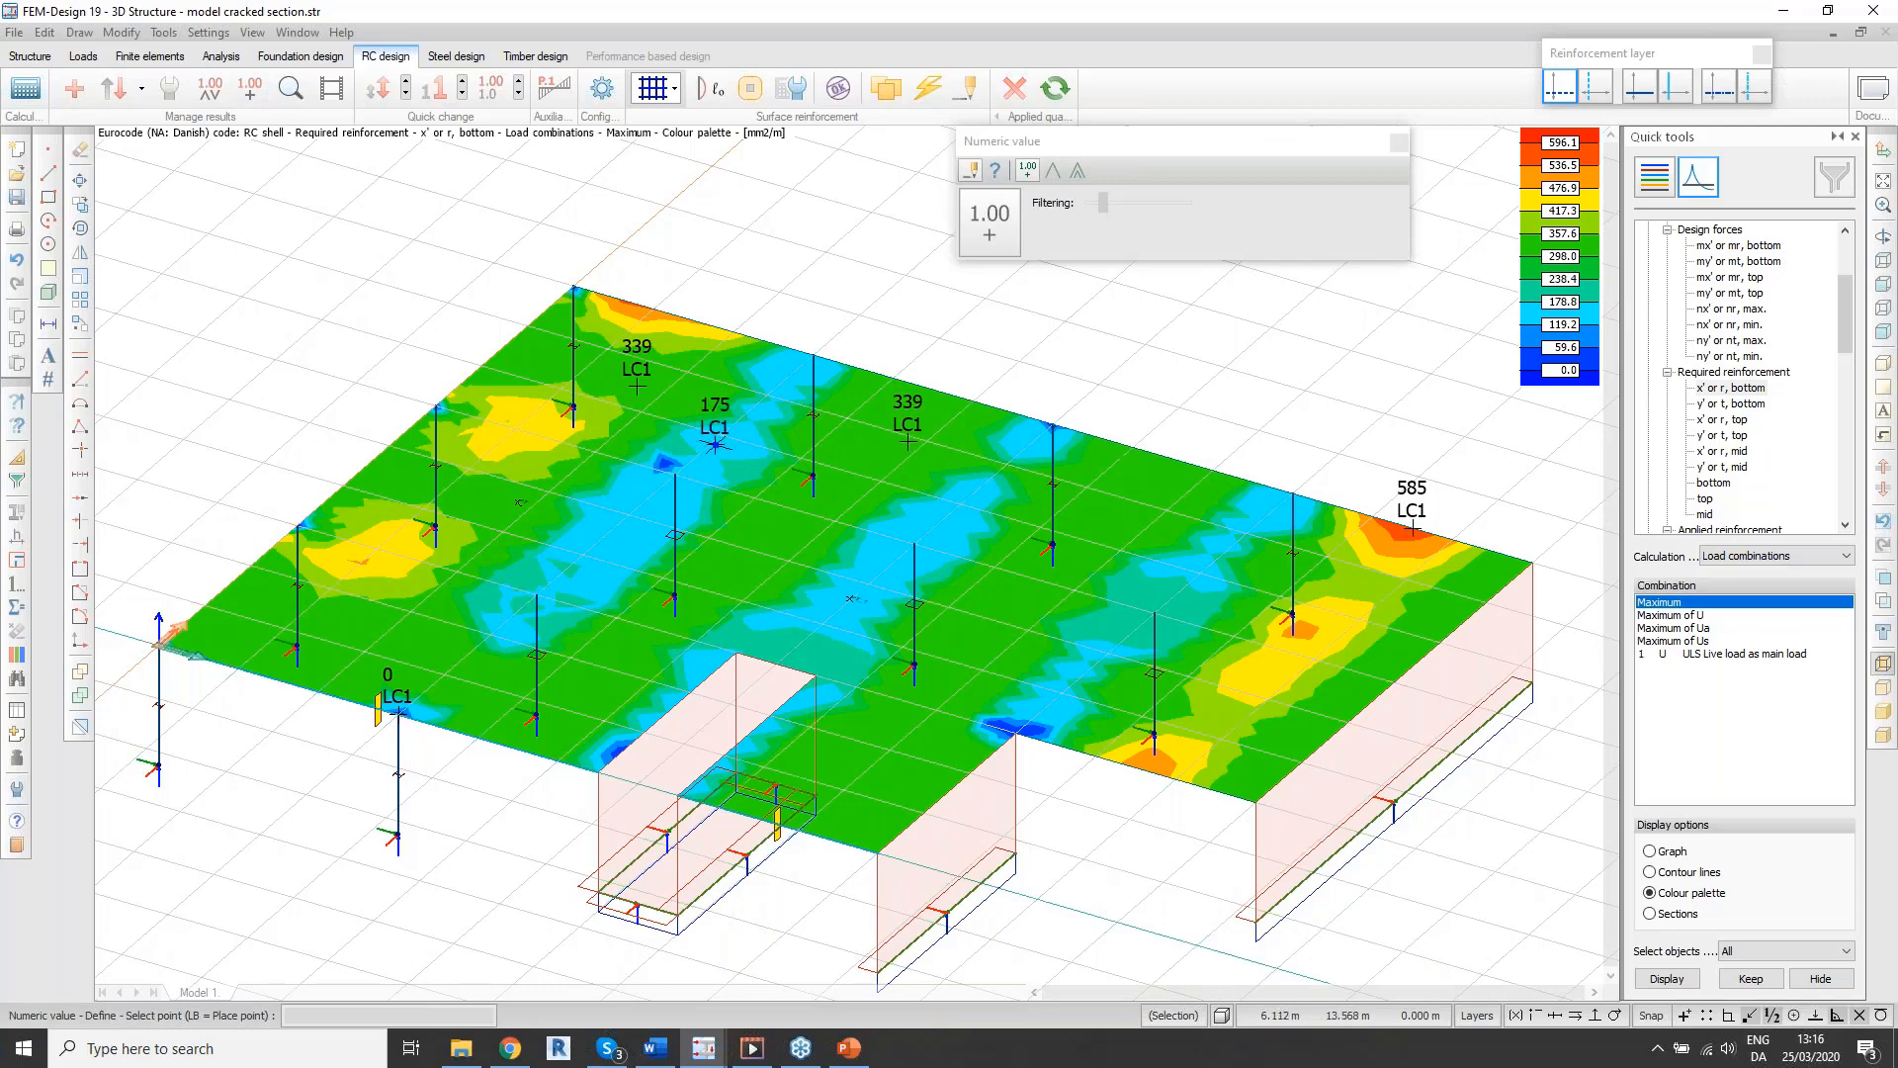
click(528, 420)
click(391, 548)
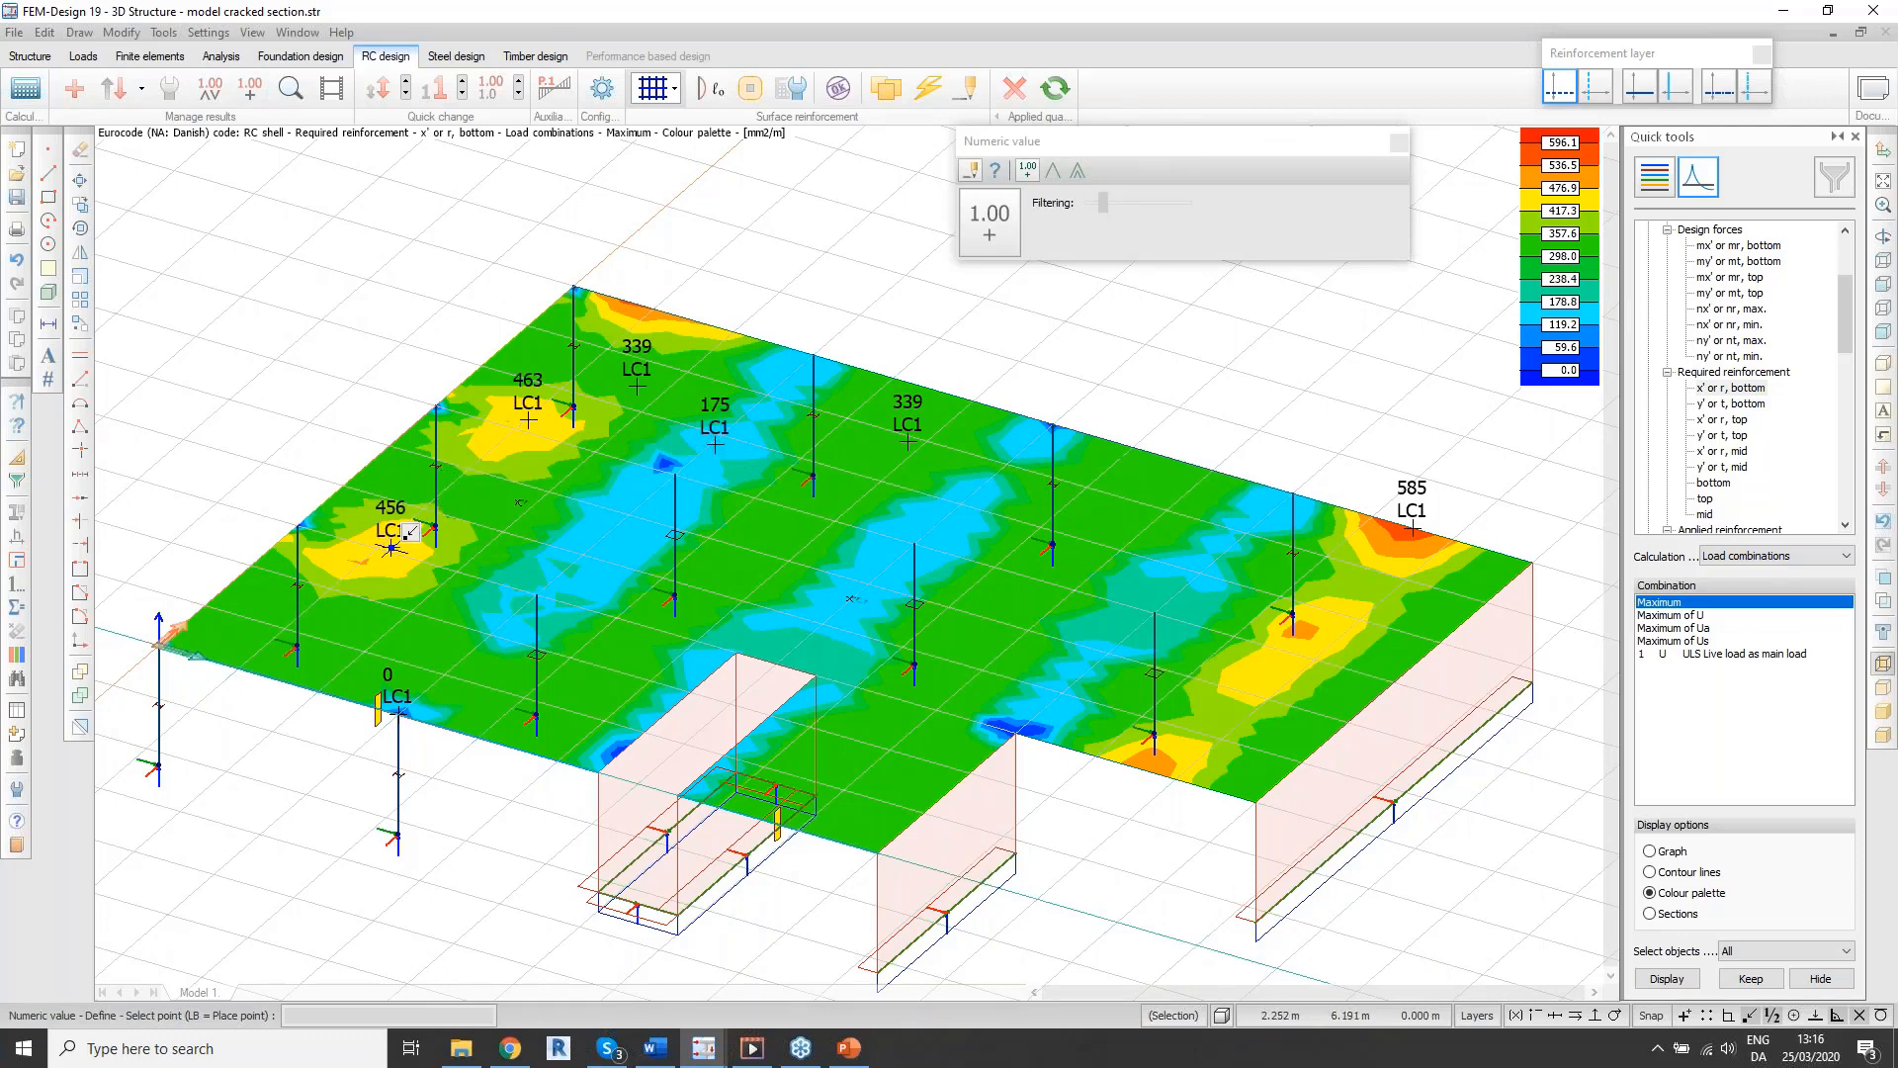
click(946, 520)
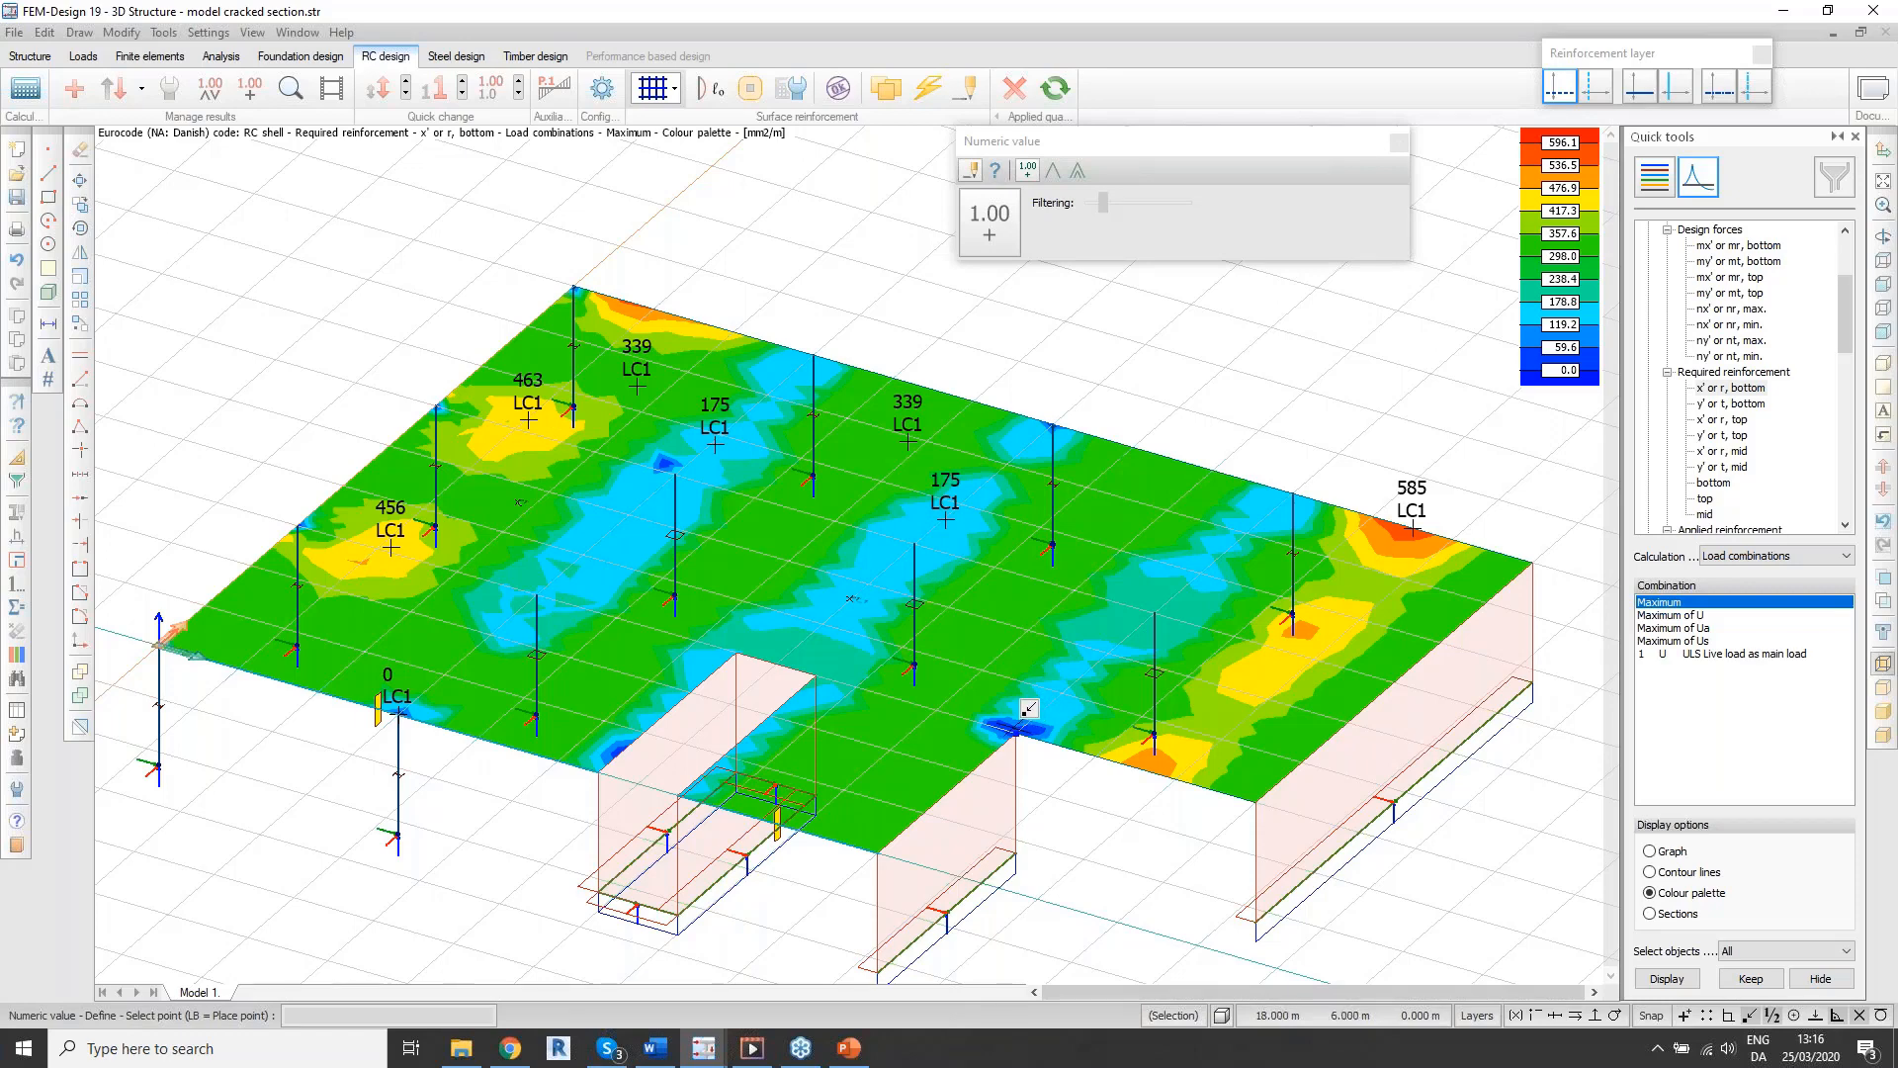
click(997, 721)
click(1035, 730)
Step: Display the required reinforcement for y' or t bottom, x' or r top, and y' or t top
click(1737, 404)
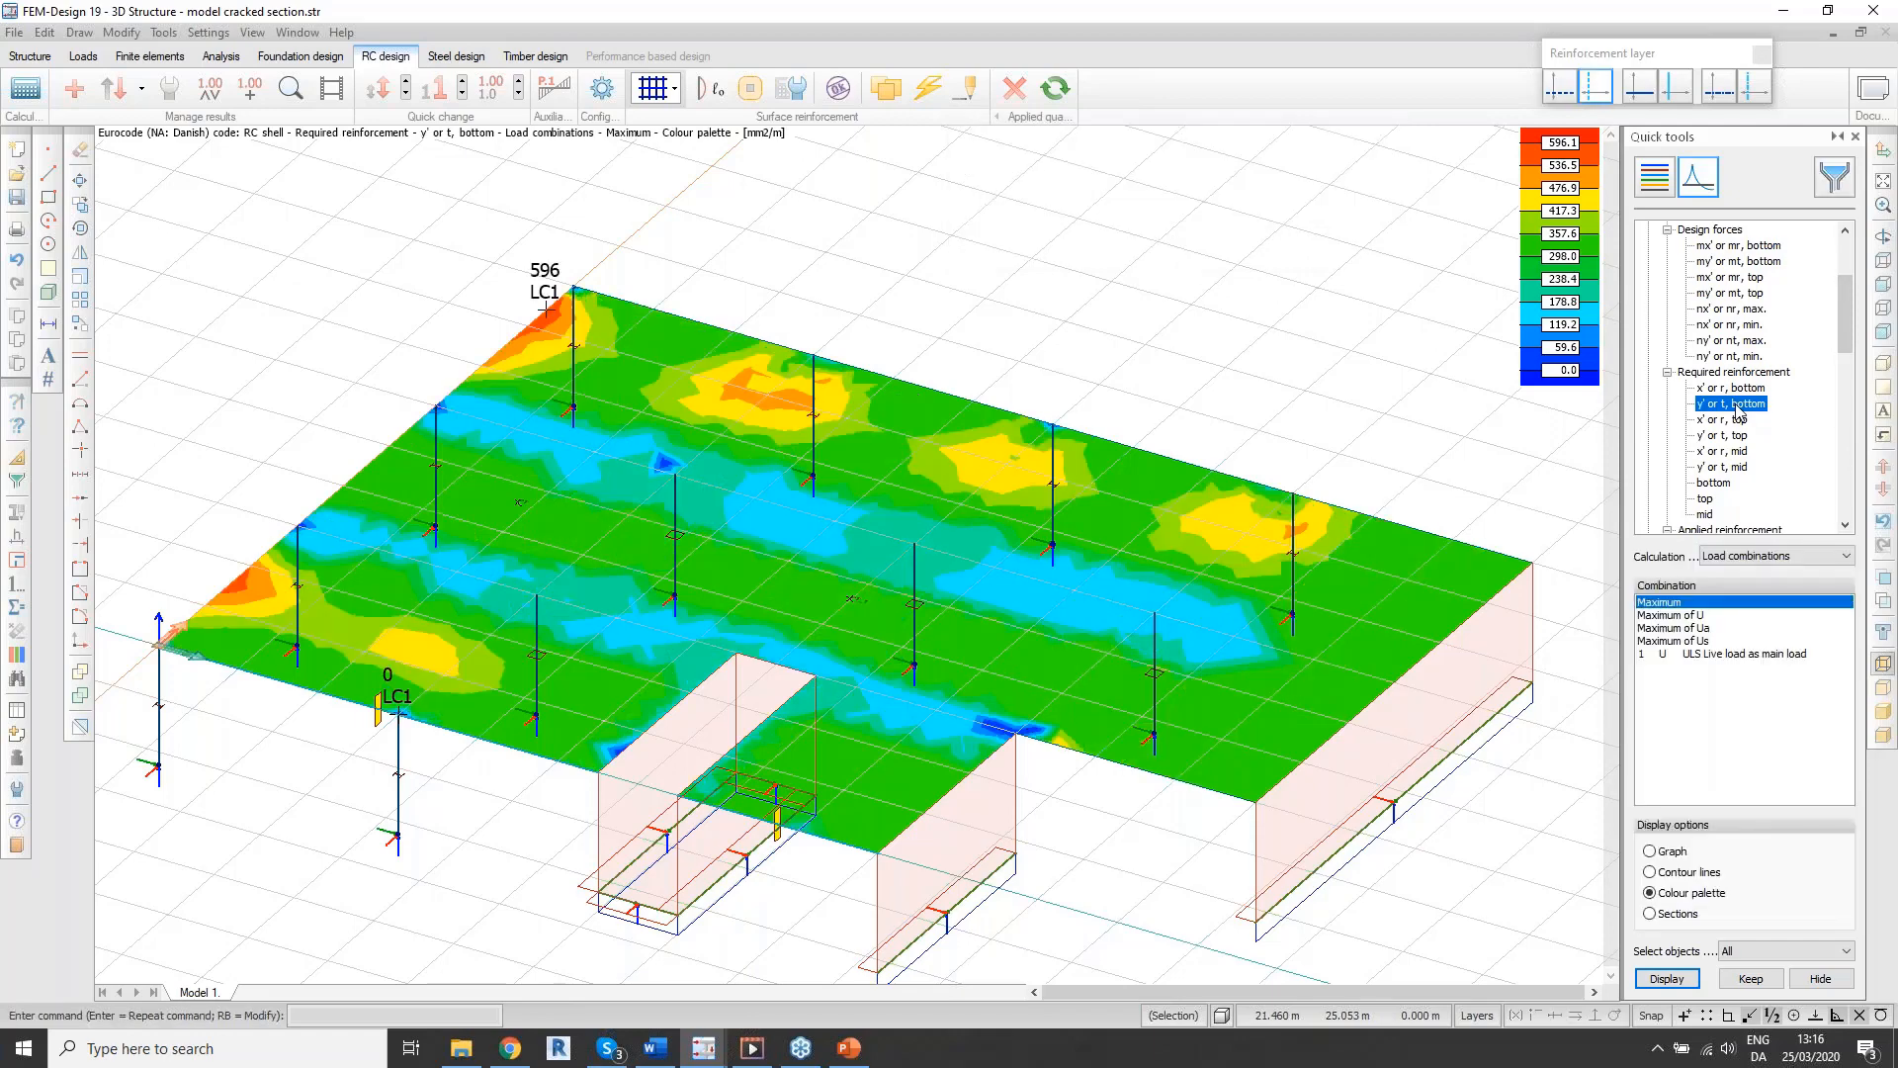
click(1726, 420)
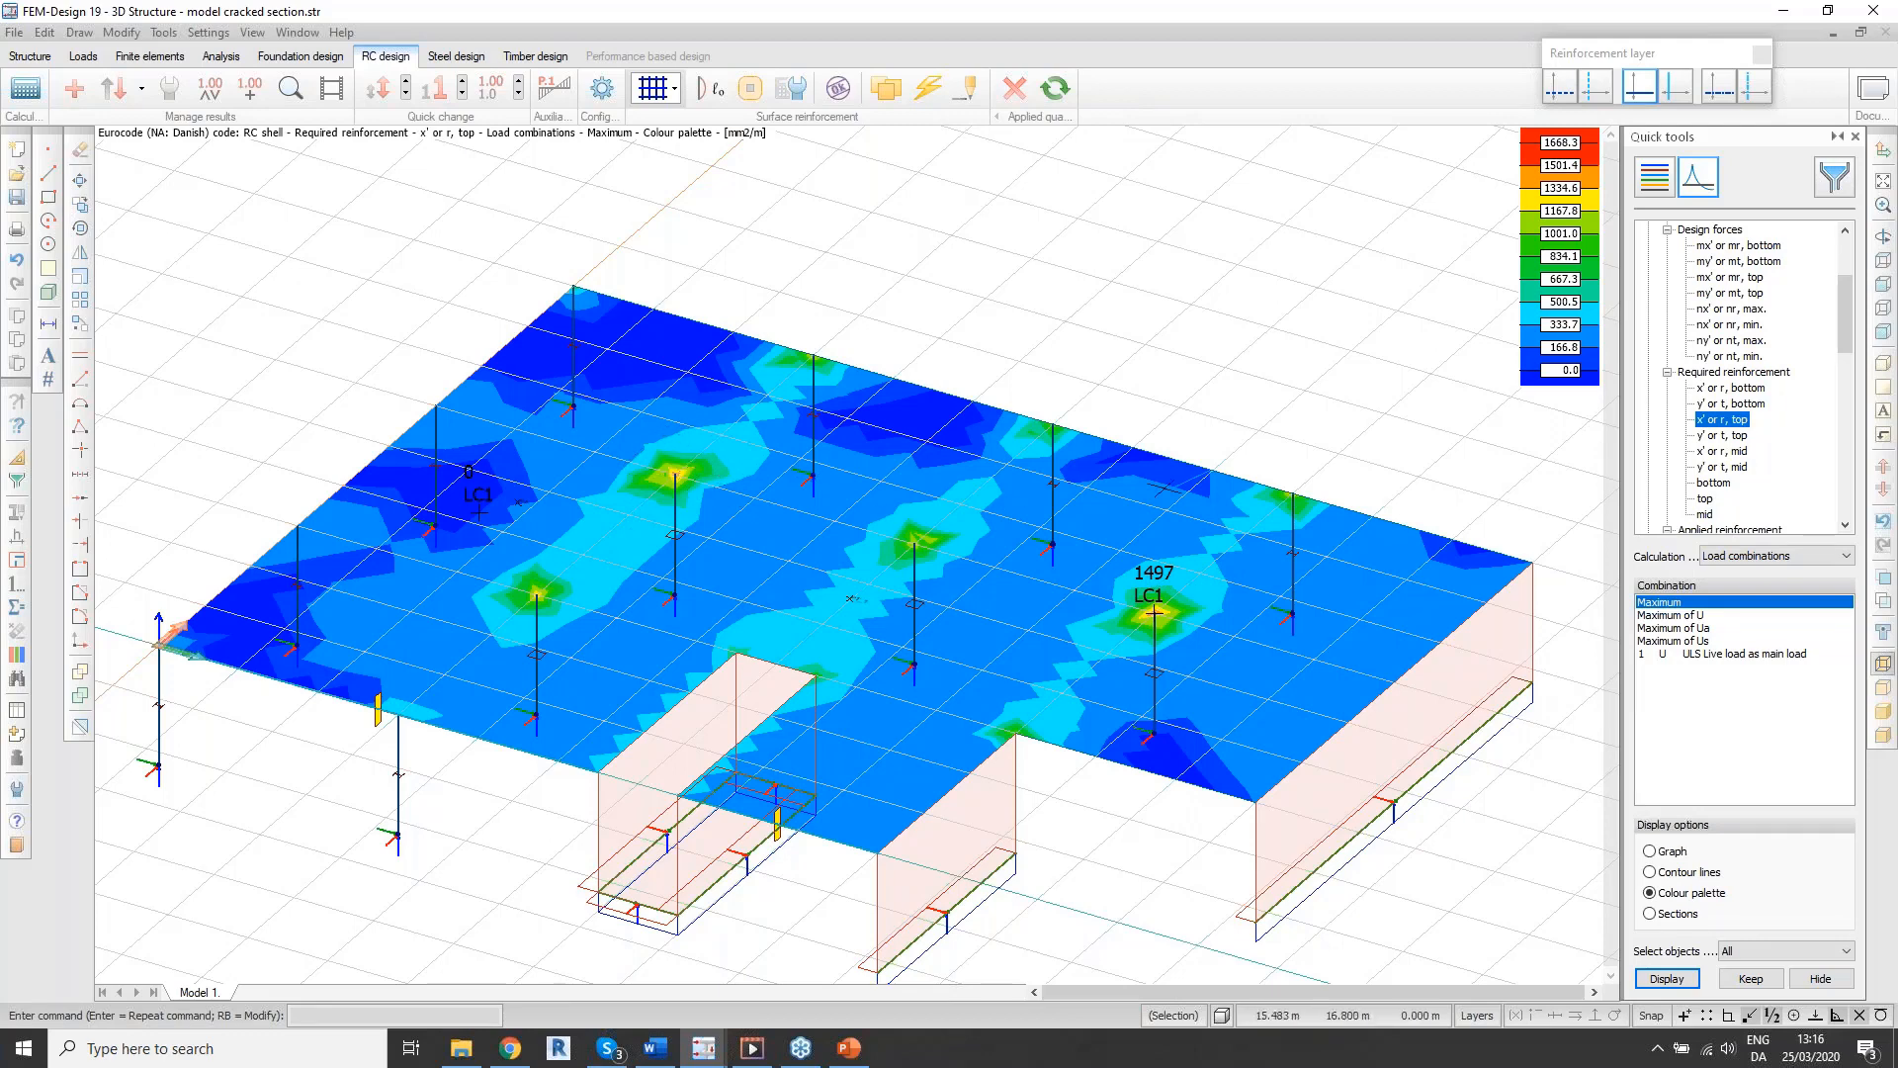
click(1727, 450)
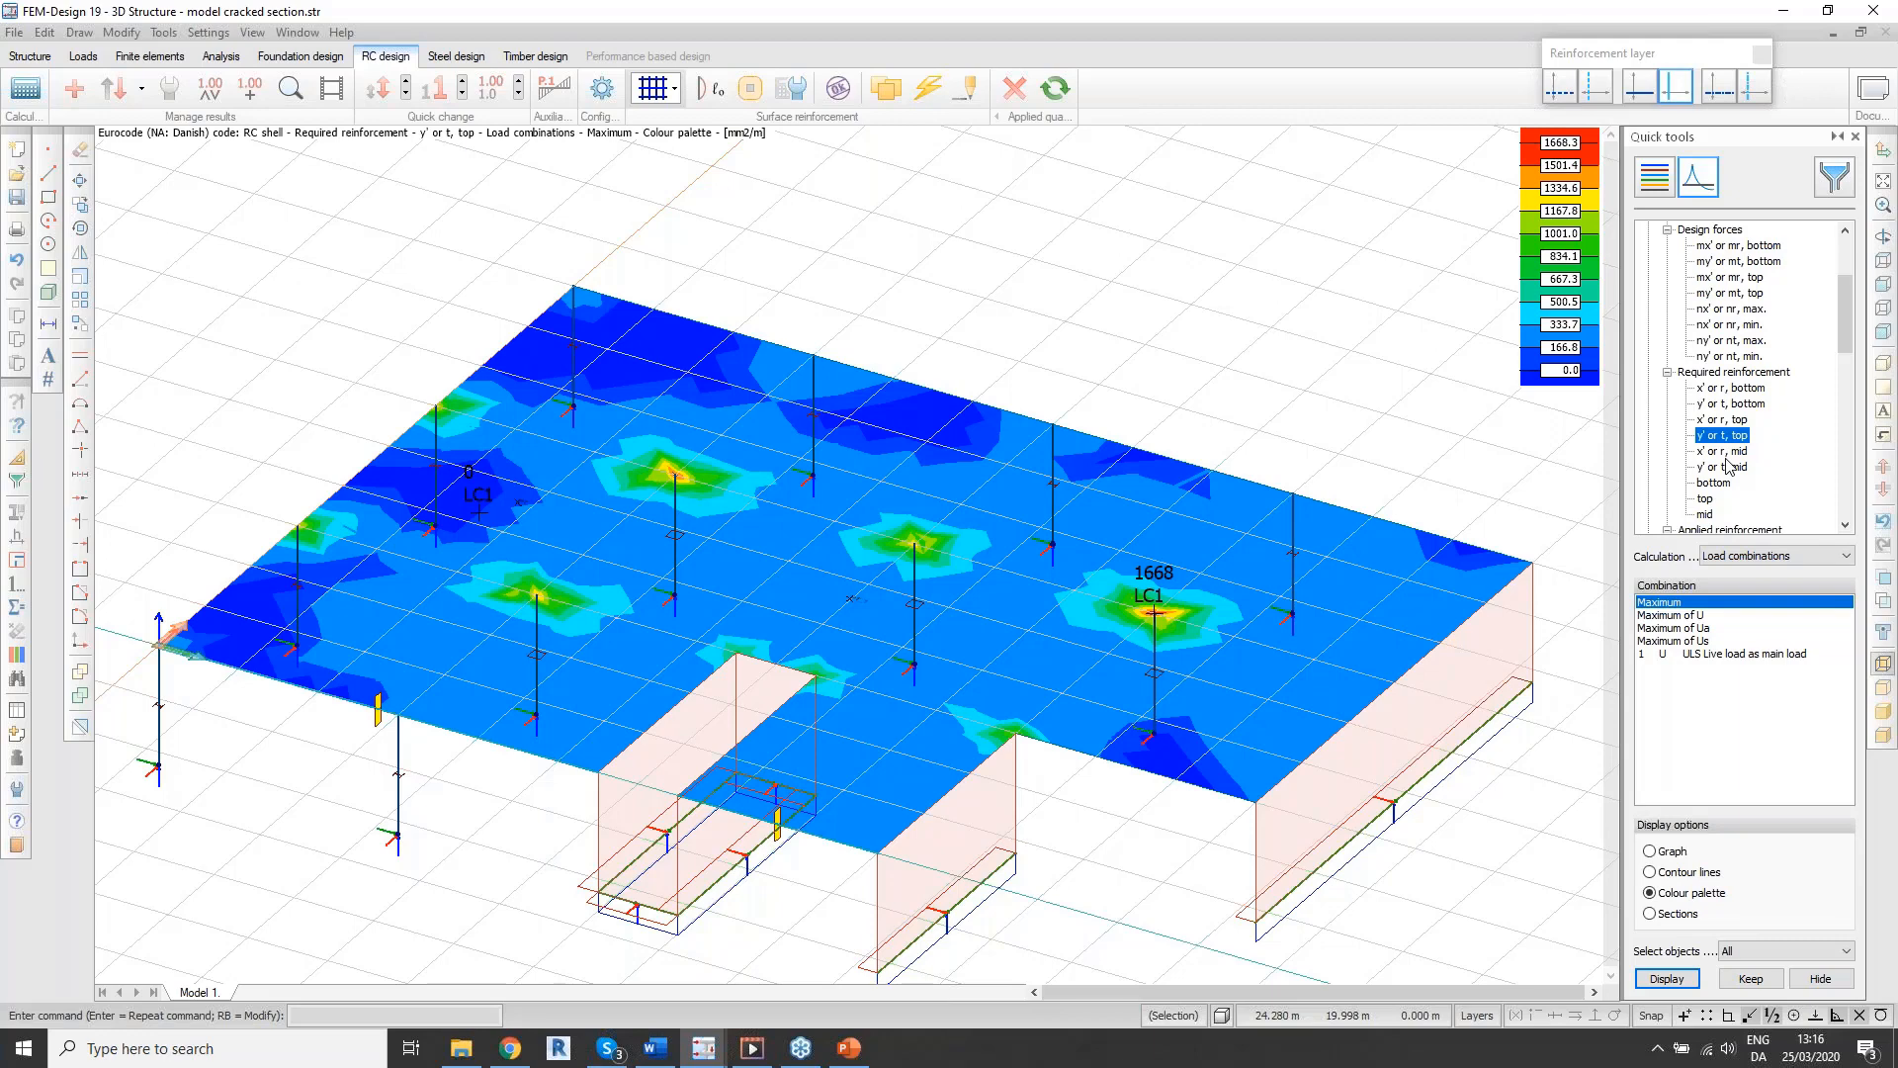
Step: Review the bottom- and top-face auto design parameters for slab P.1.1, accept them and run the surface reinforcement design for load combinations
middle_drag(762, 383, 763, 346)
scroll(764, 346, down, 1)
click(926, 89)
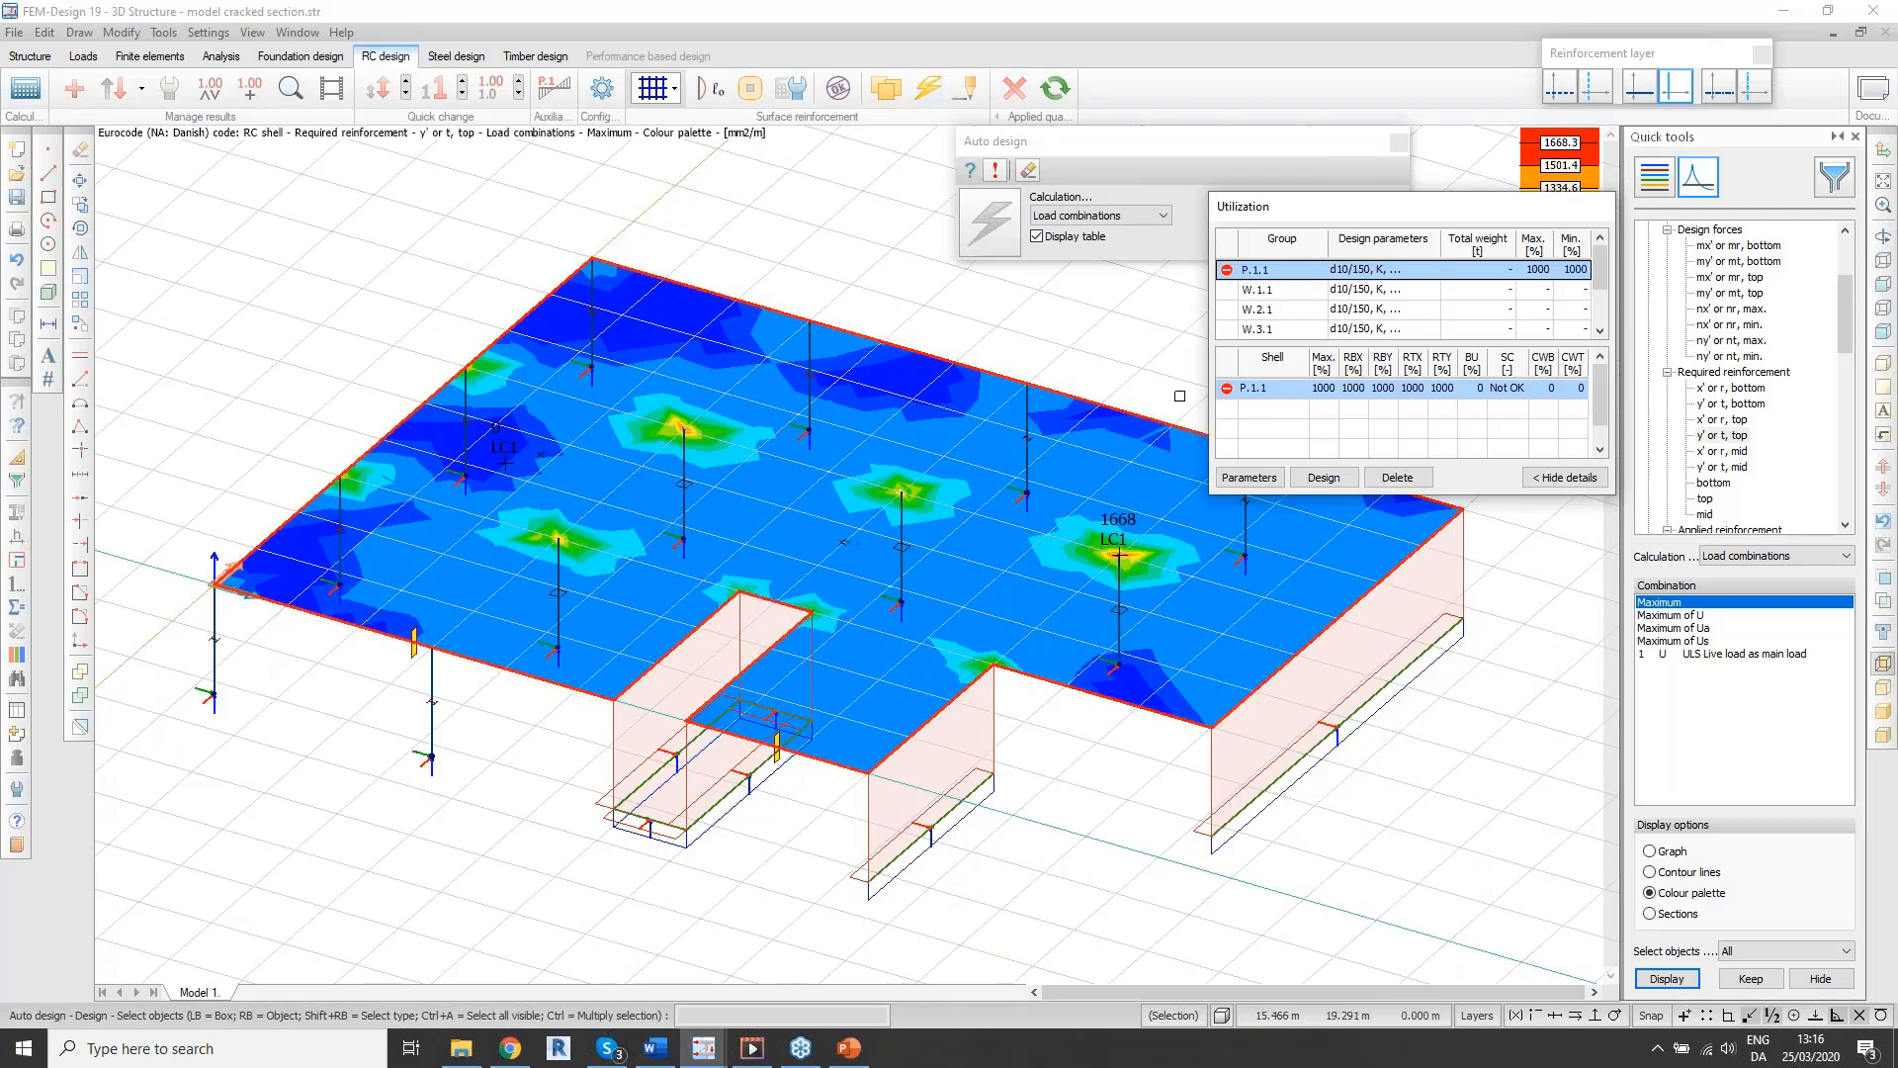
click(1262, 480)
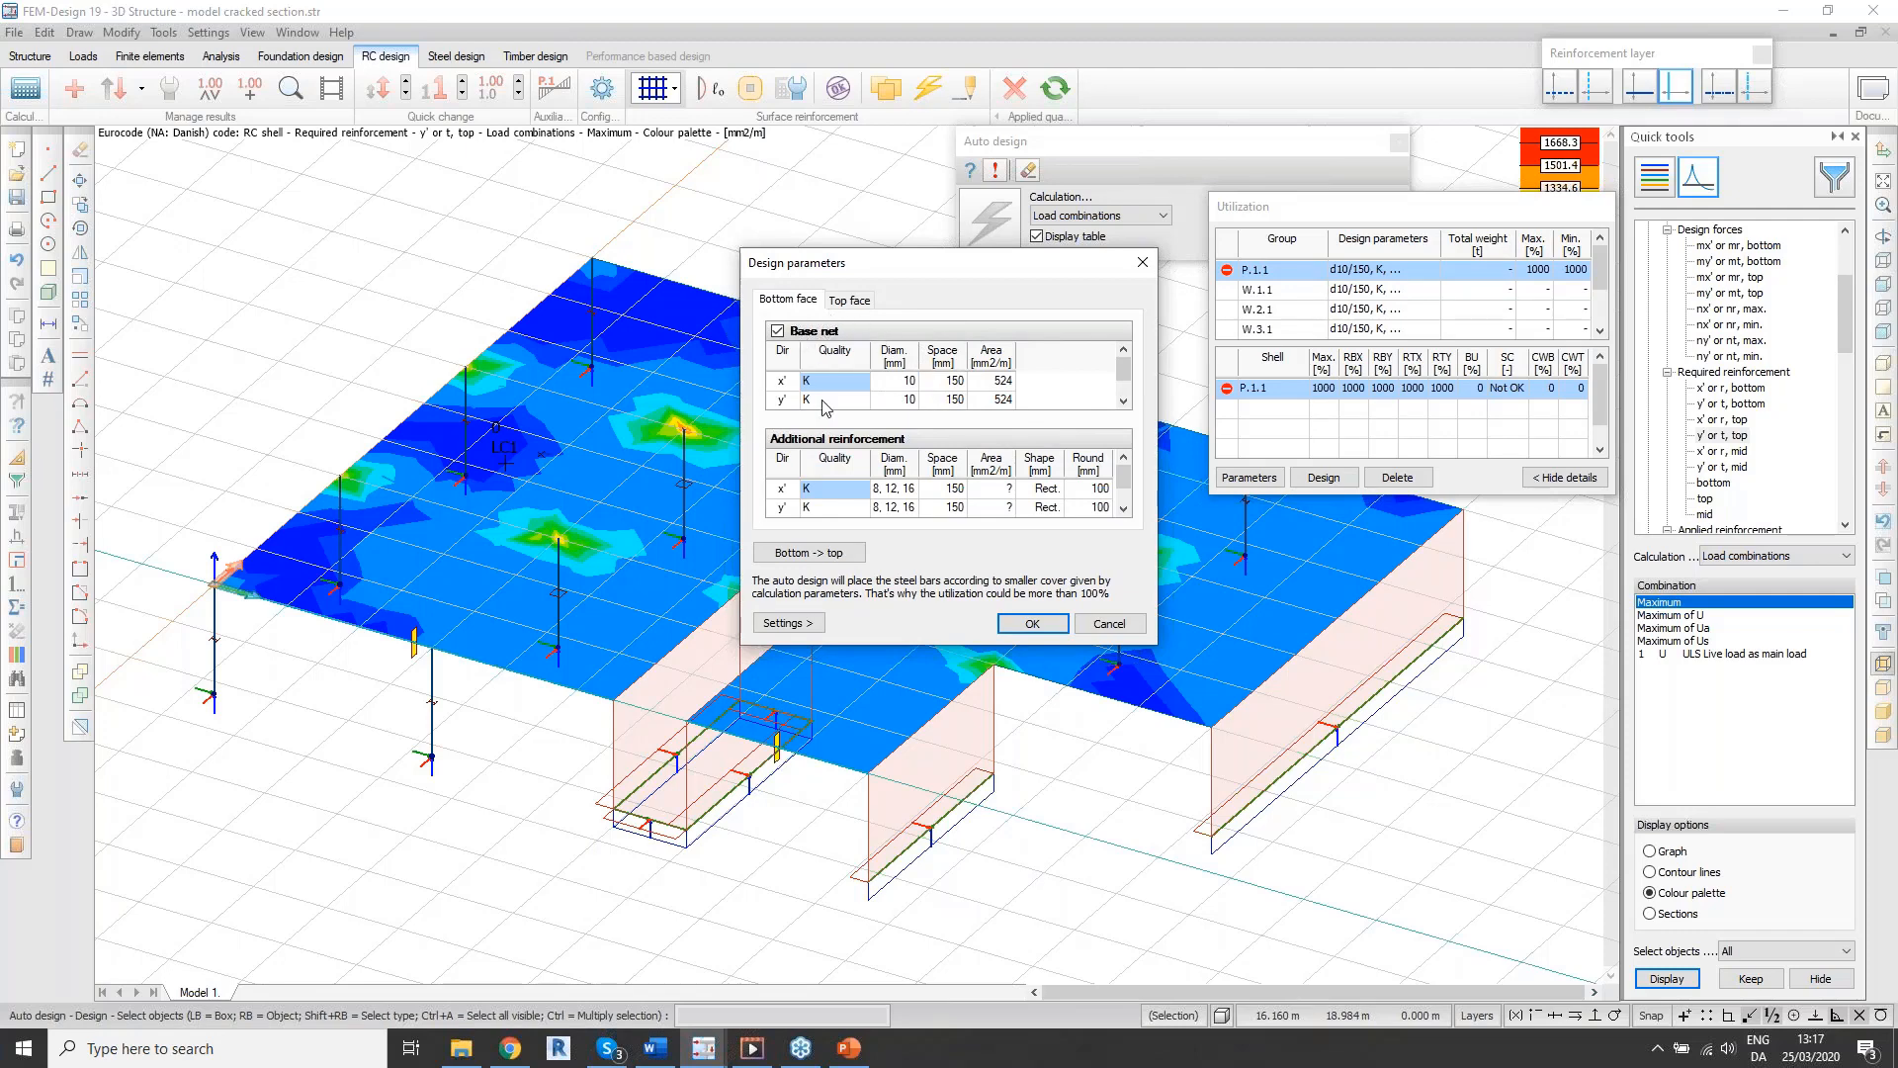
drag(868, 283, 1173, 348)
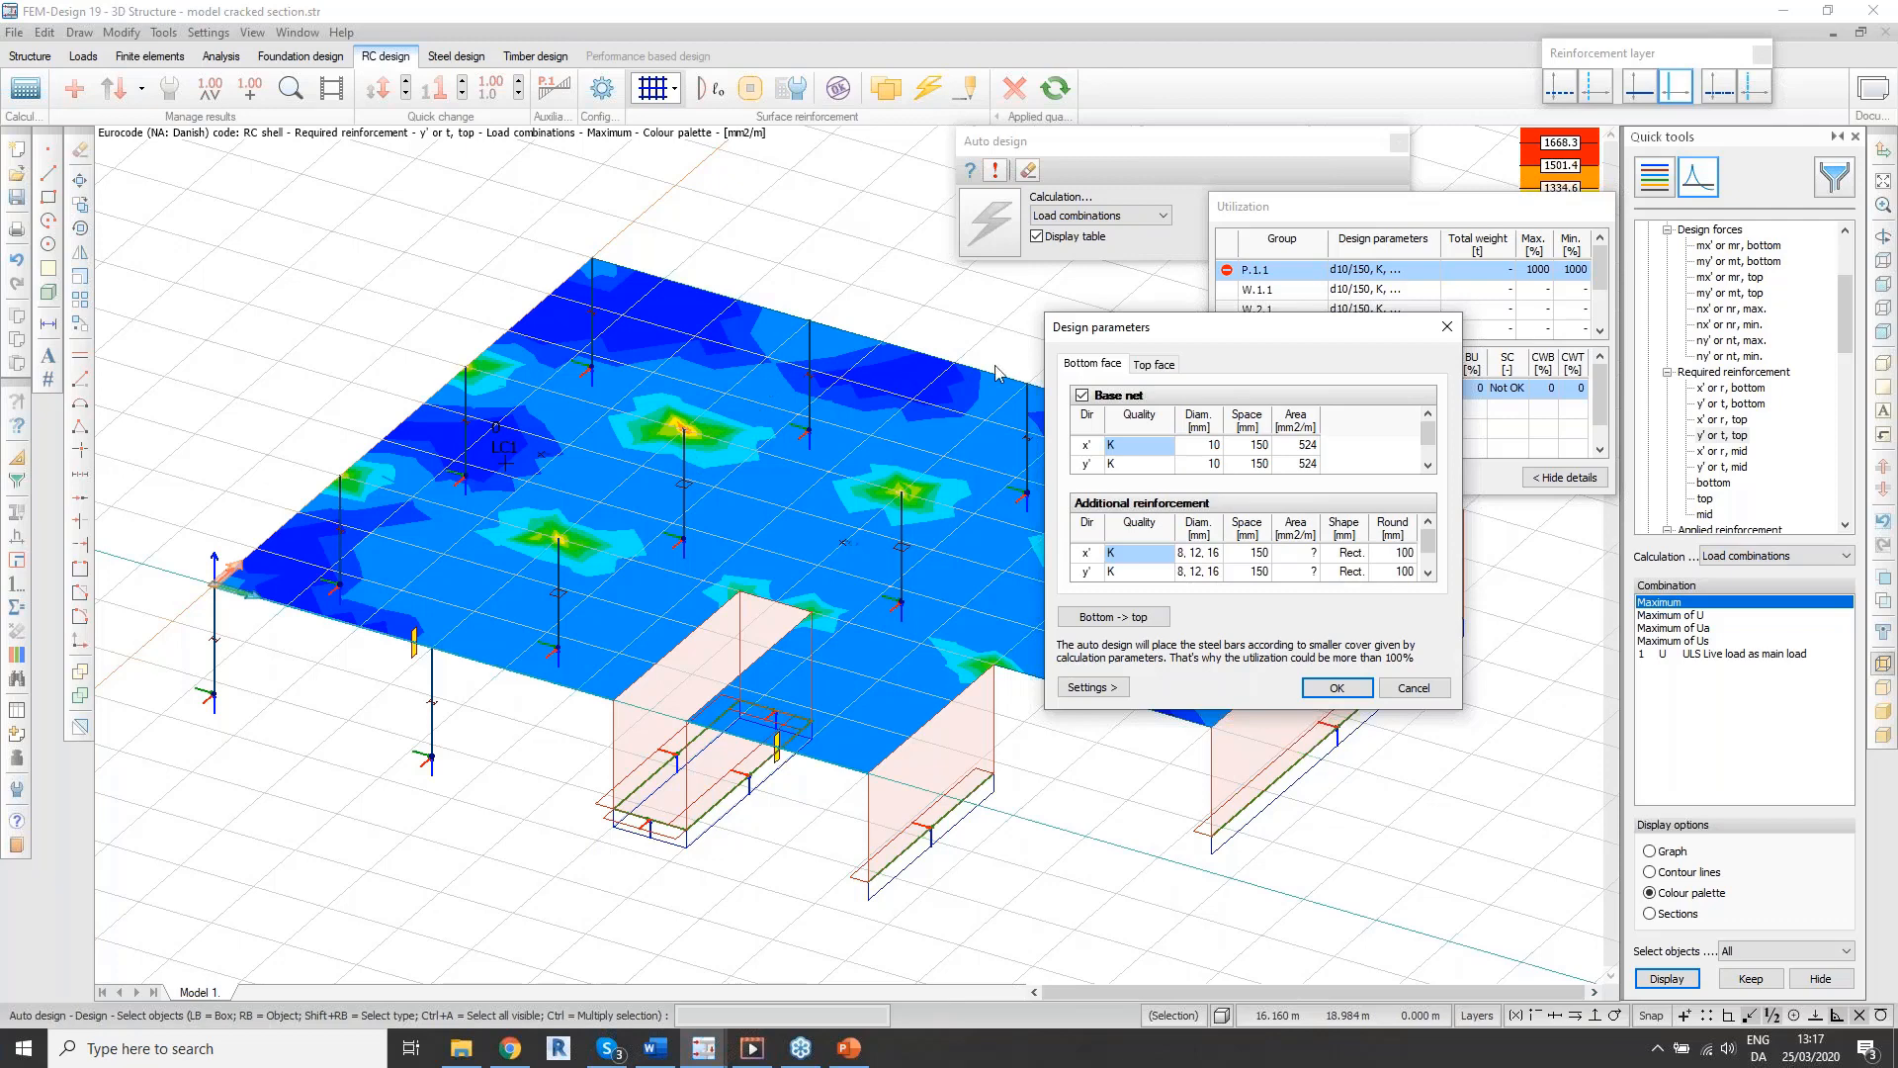
click(1159, 365)
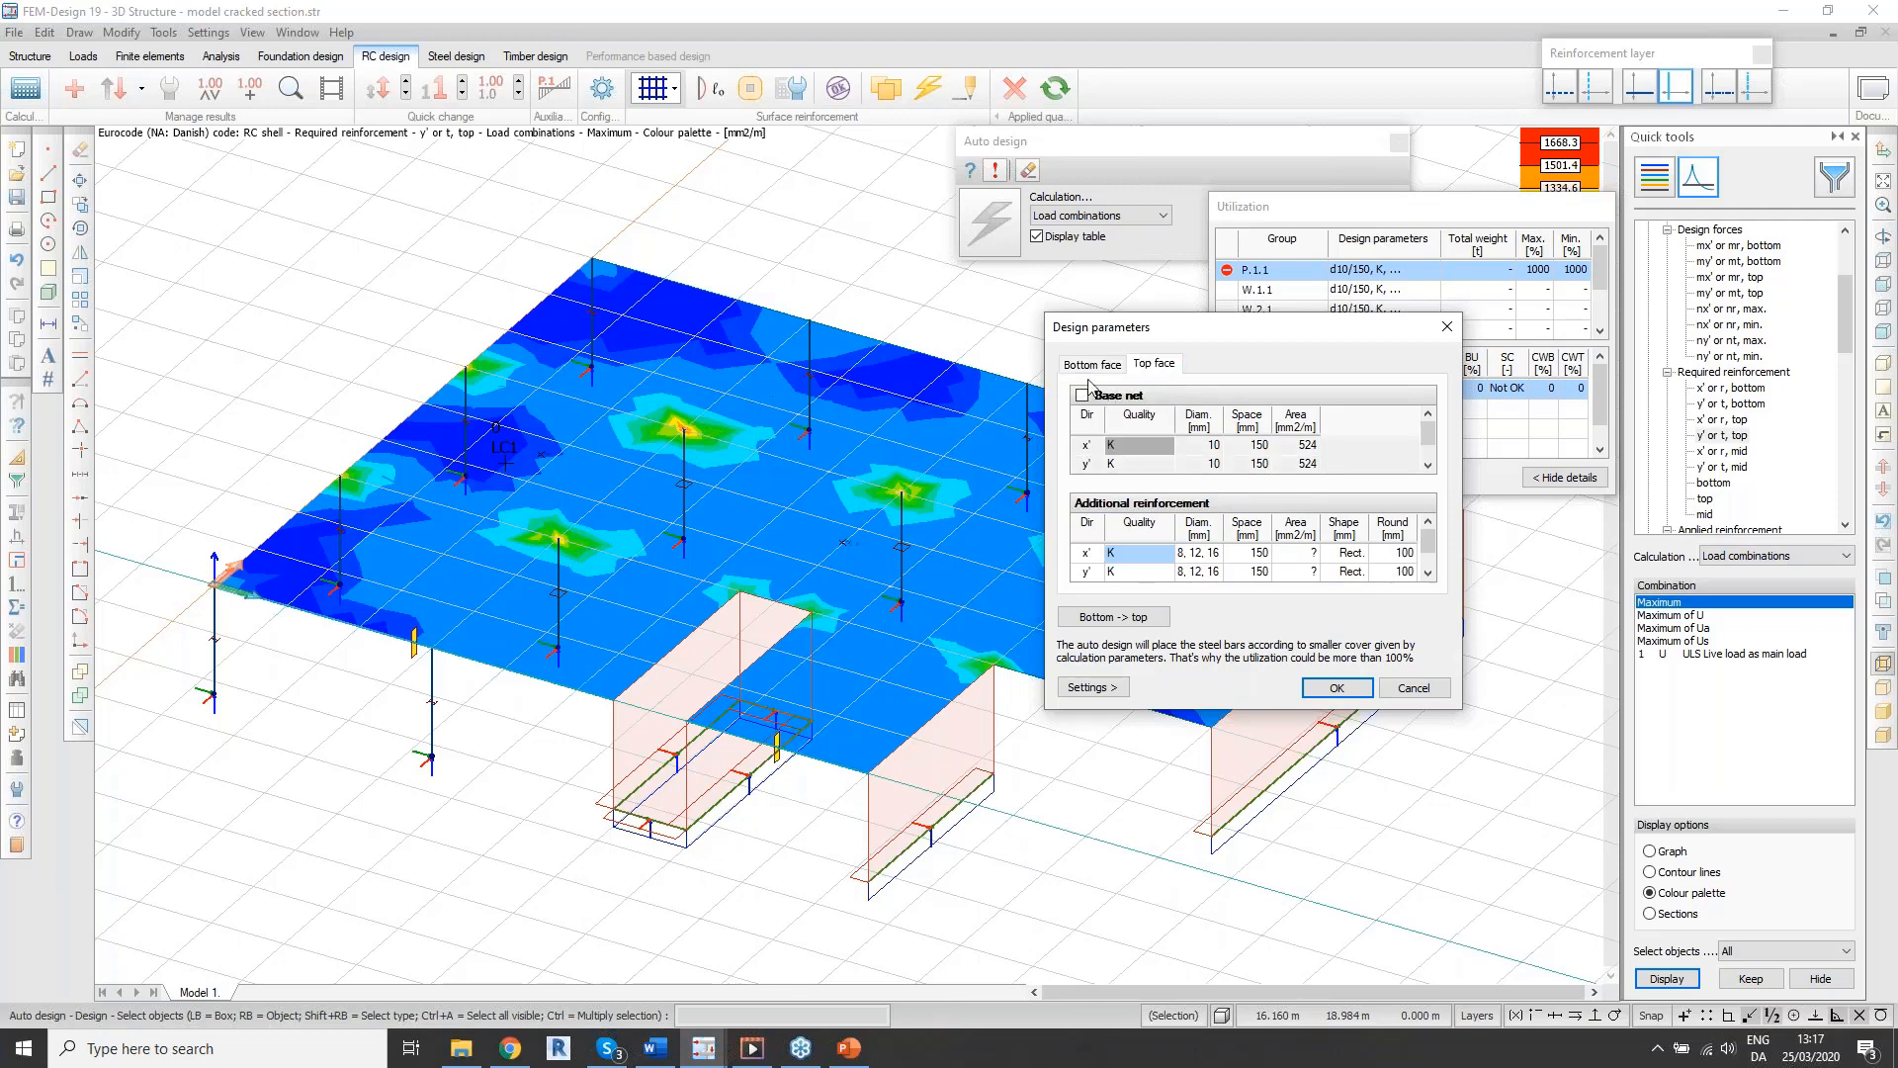
click(1085, 365)
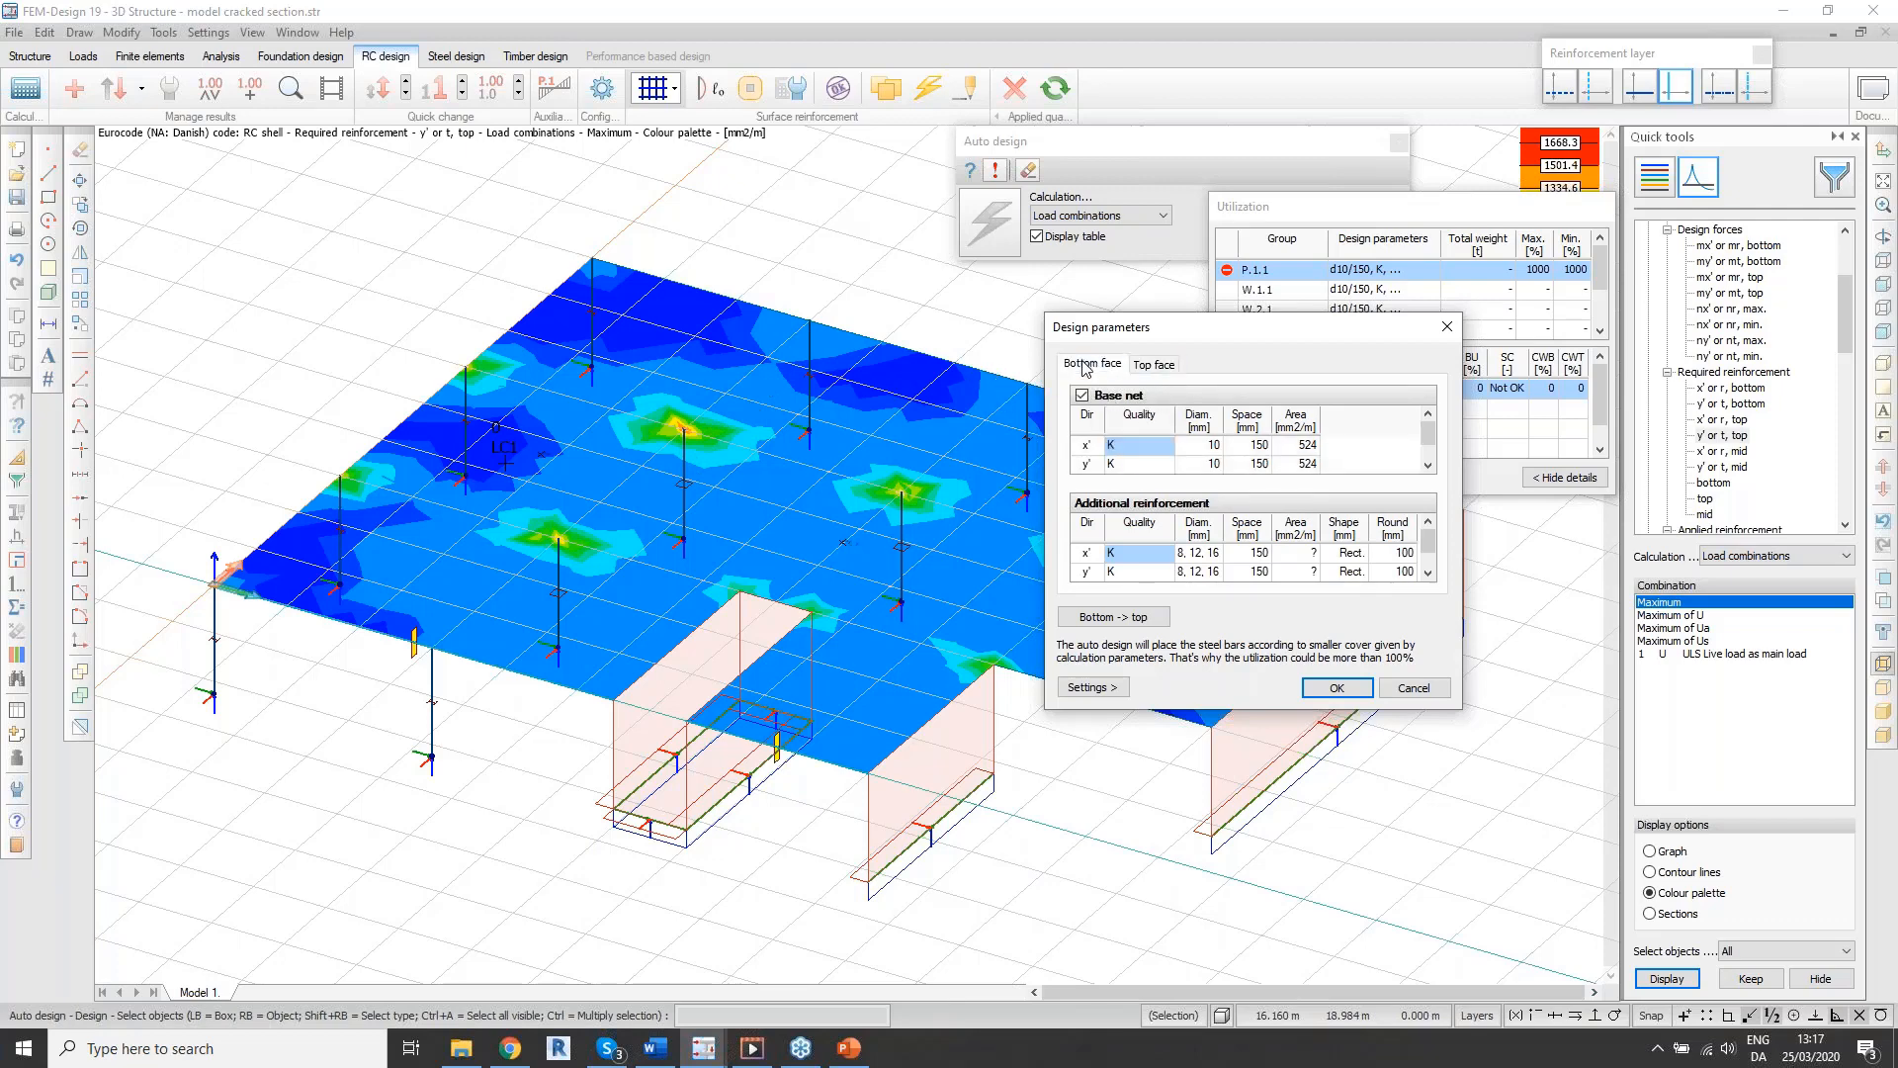
click(1337, 689)
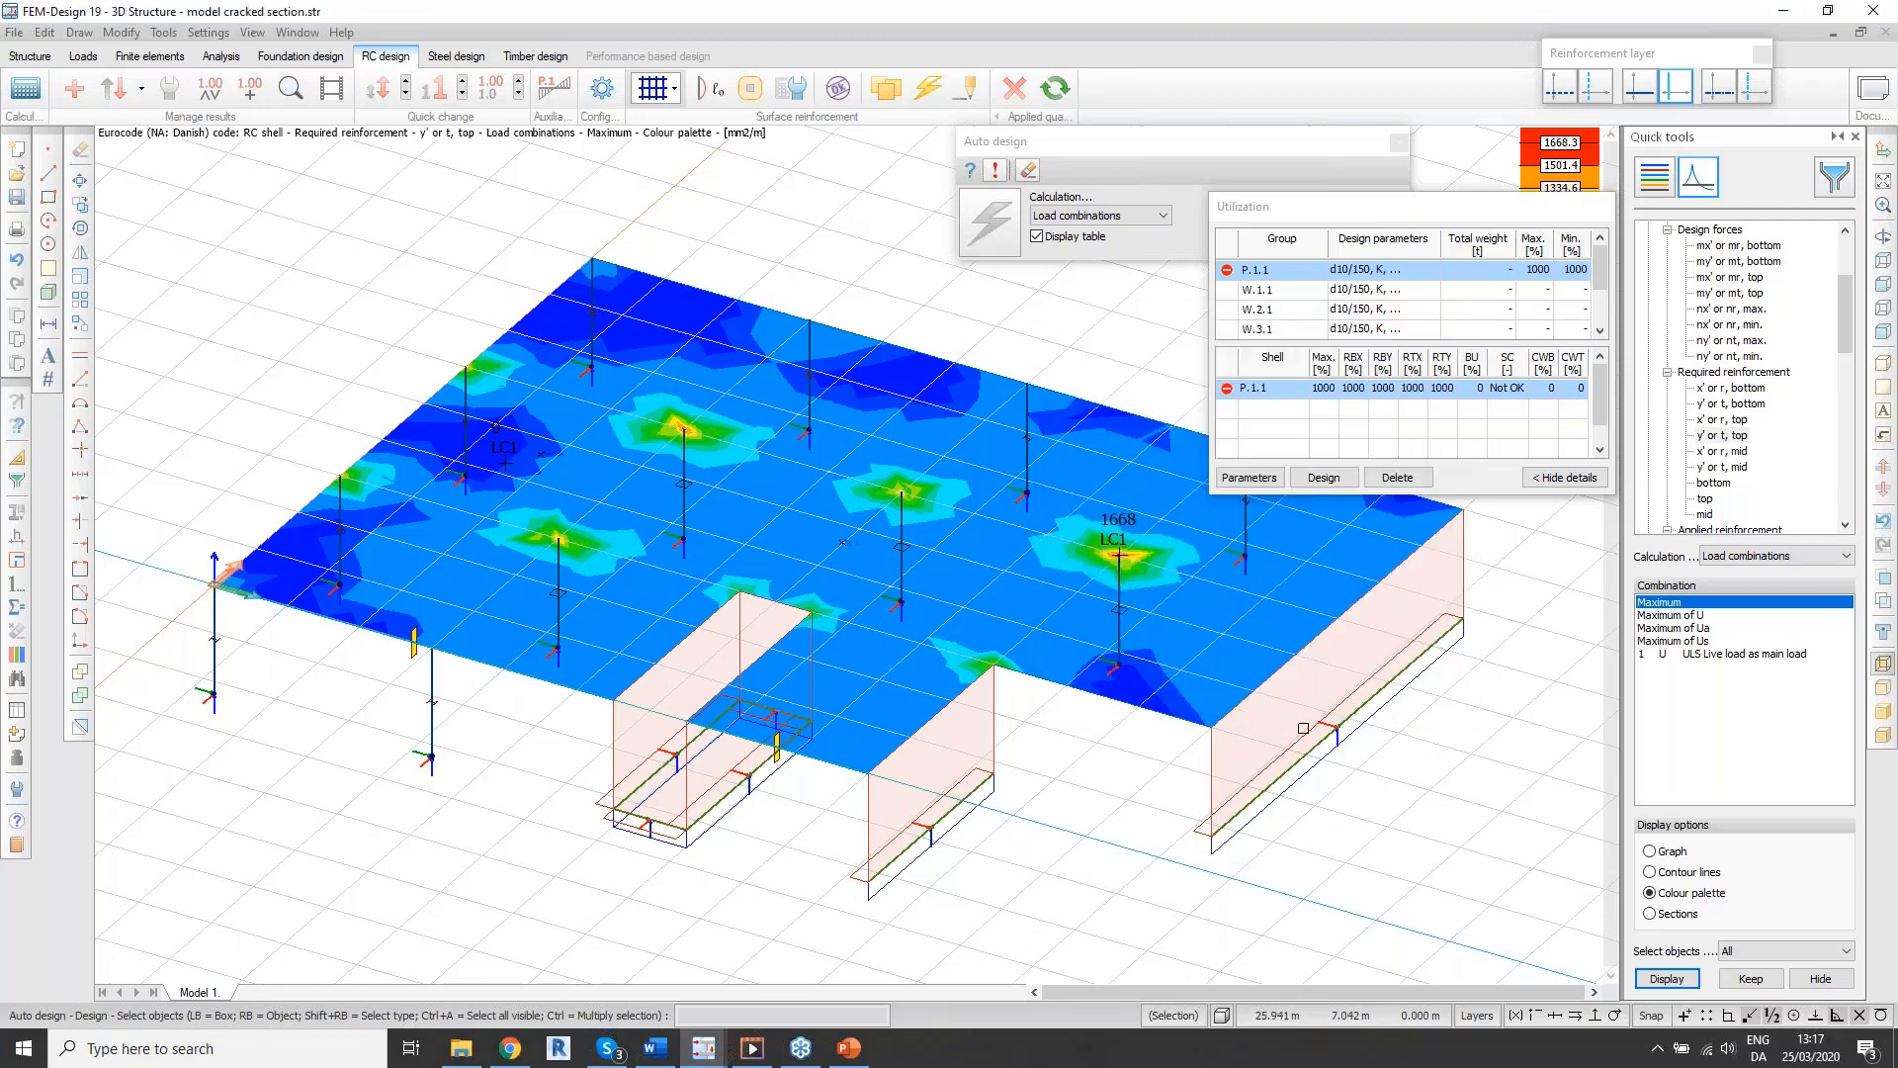
click(1323, 477)
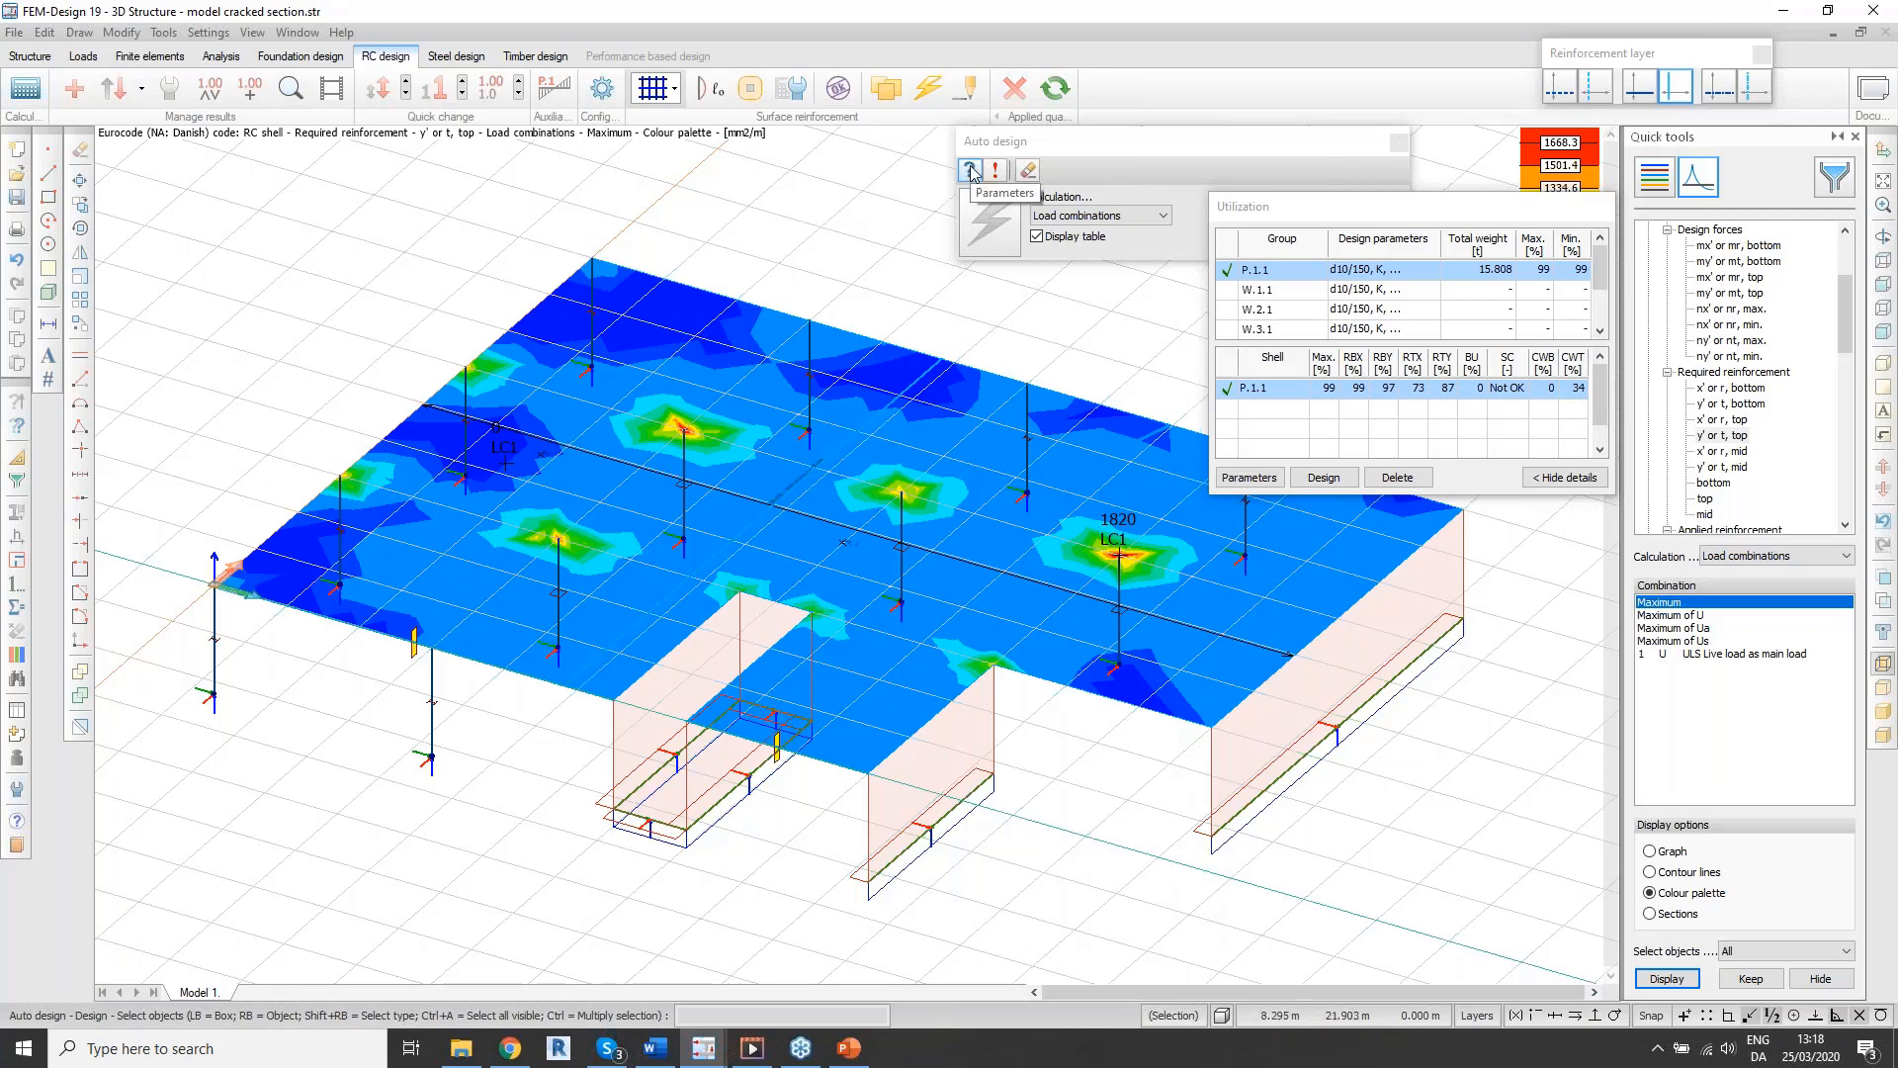
Step: Open the RC shell detailed result at a new point on slab P.1.1, at about x 6.70 m, y 9.25 m
click(297, 97)
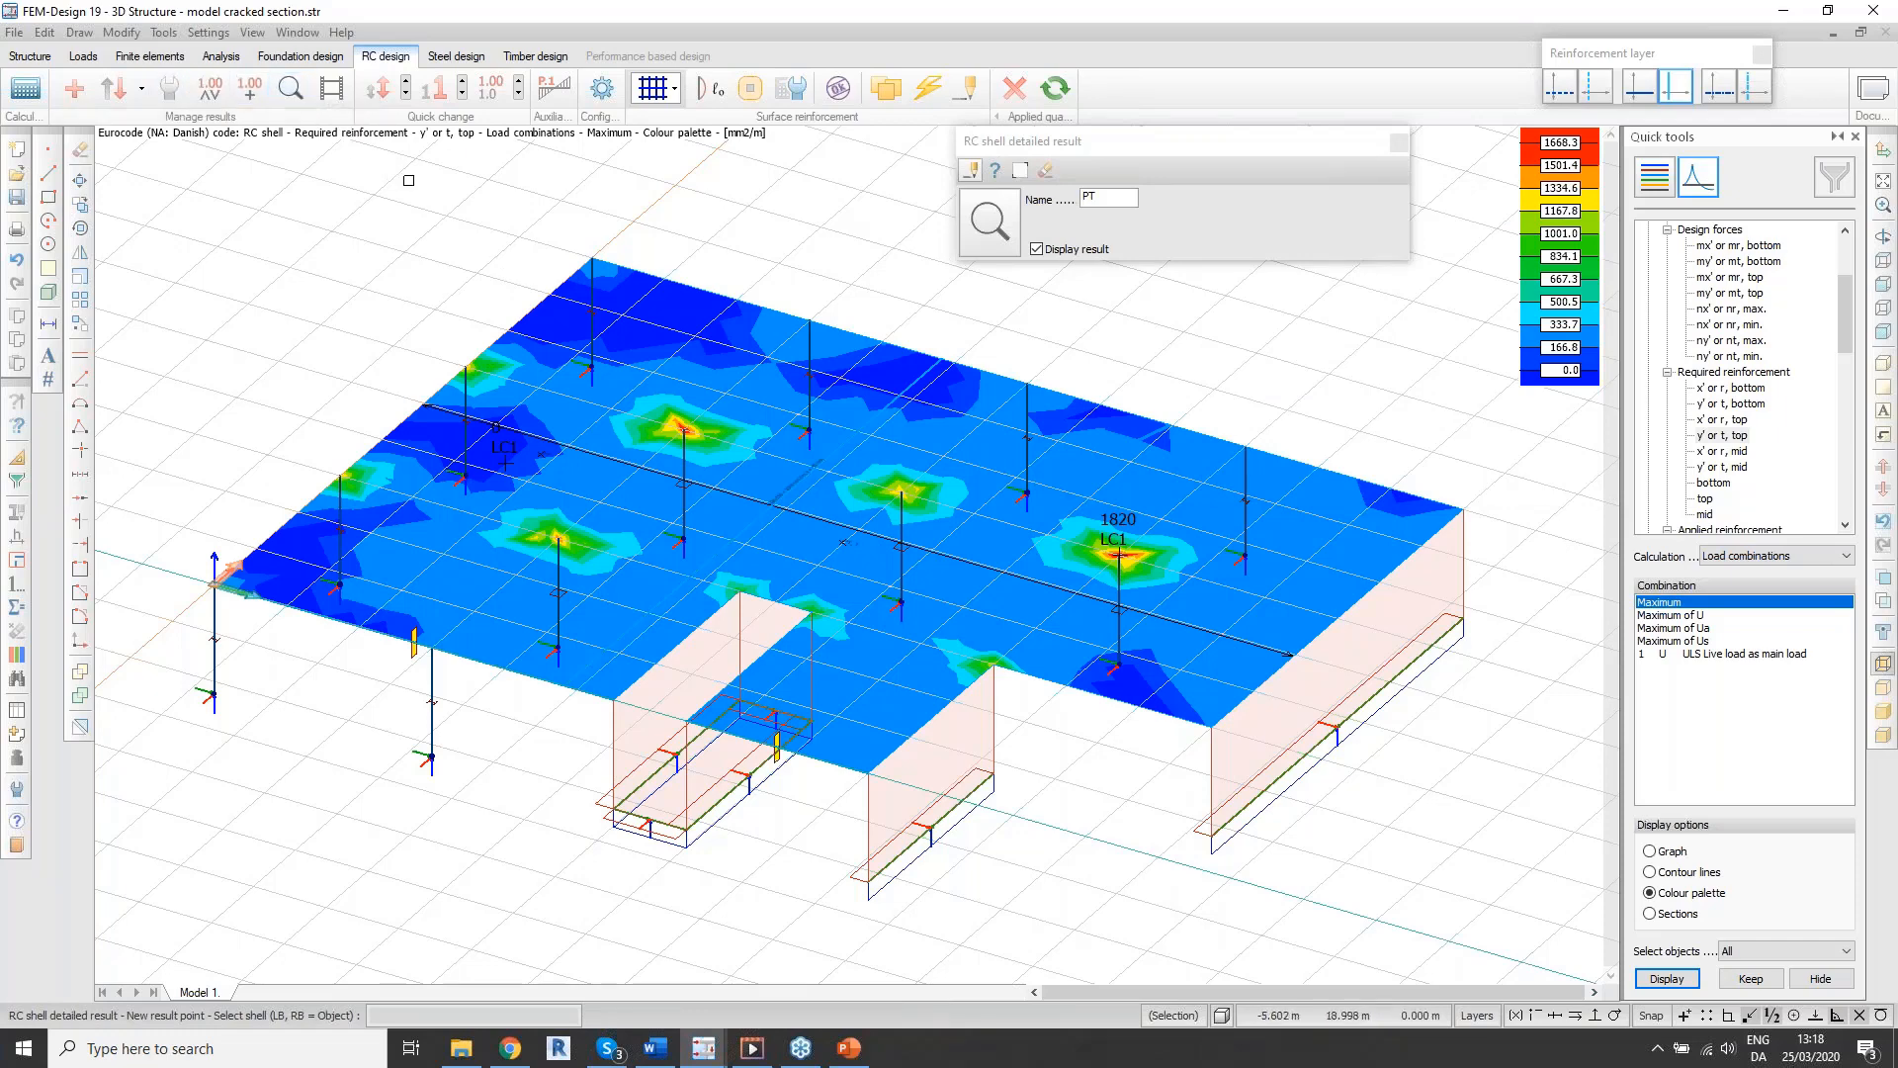
click(882, 446)
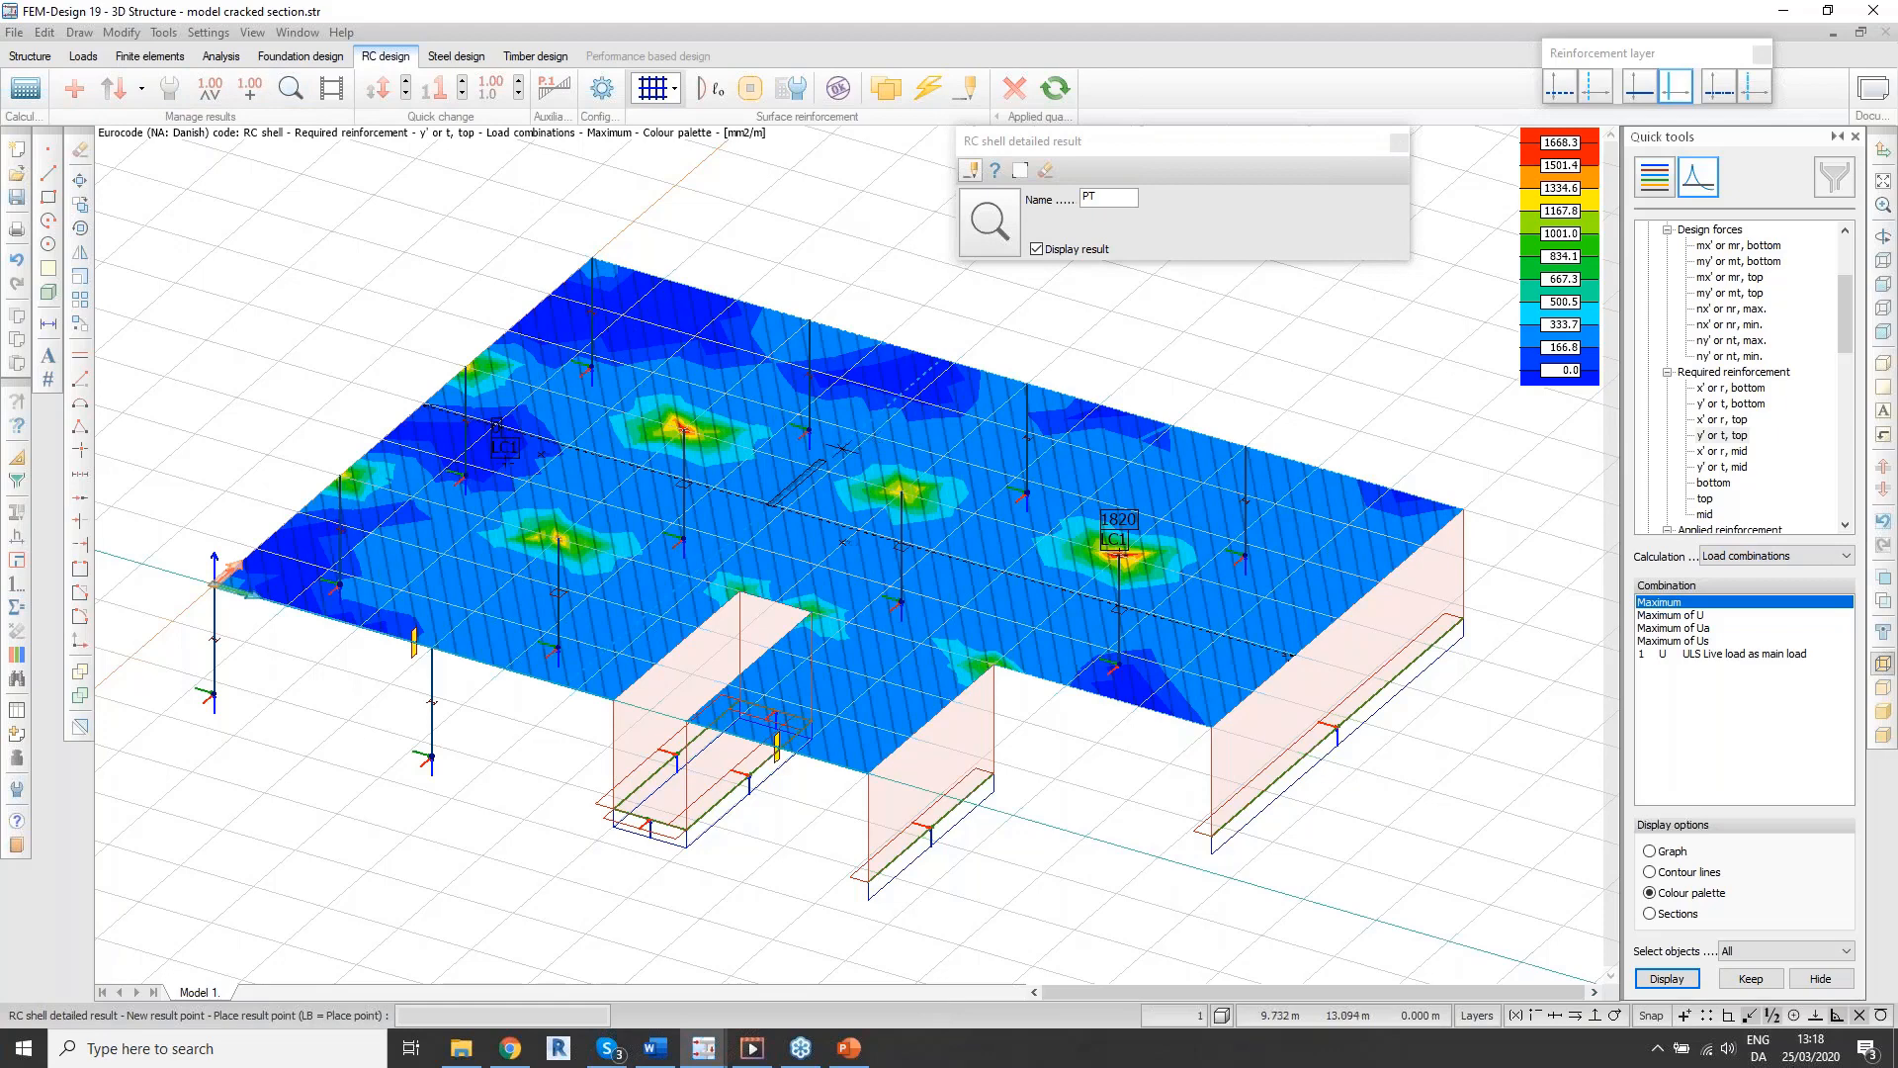
scroll(759, 451, up, 3)
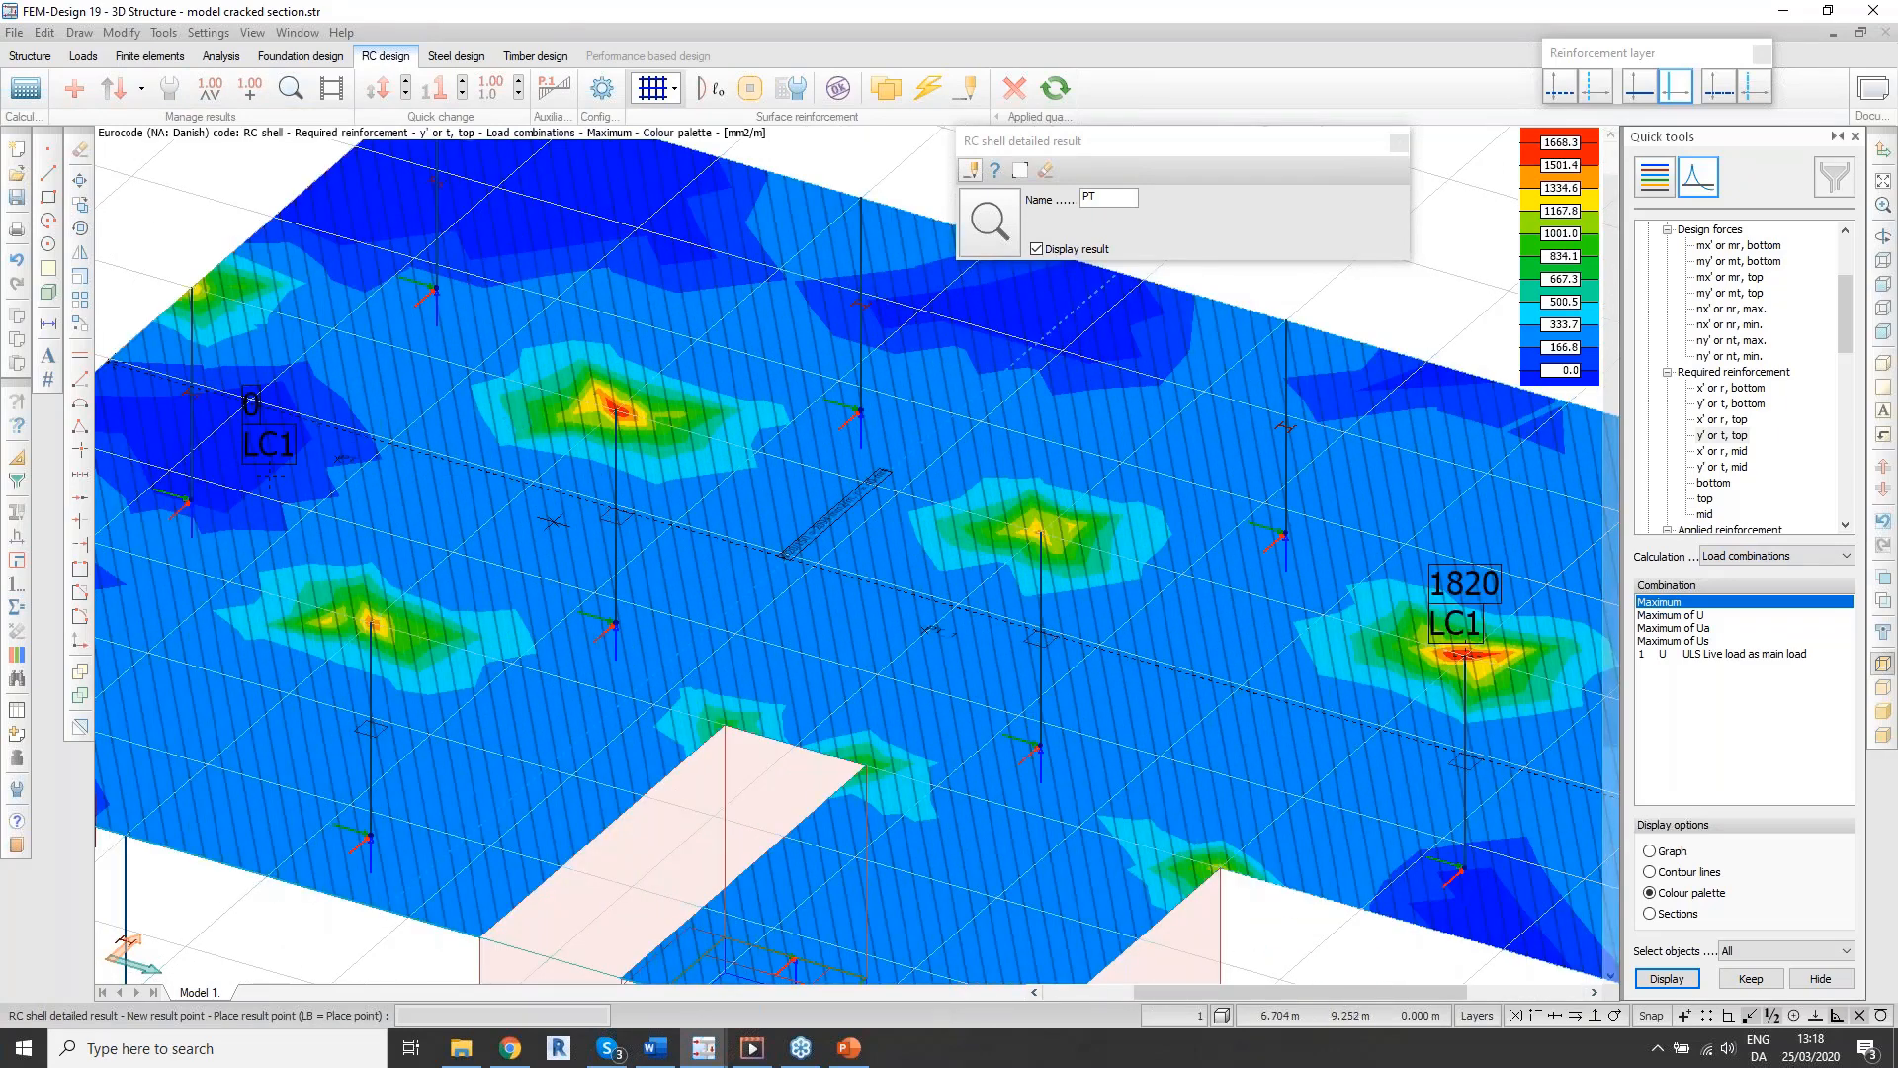
click(553, 521)
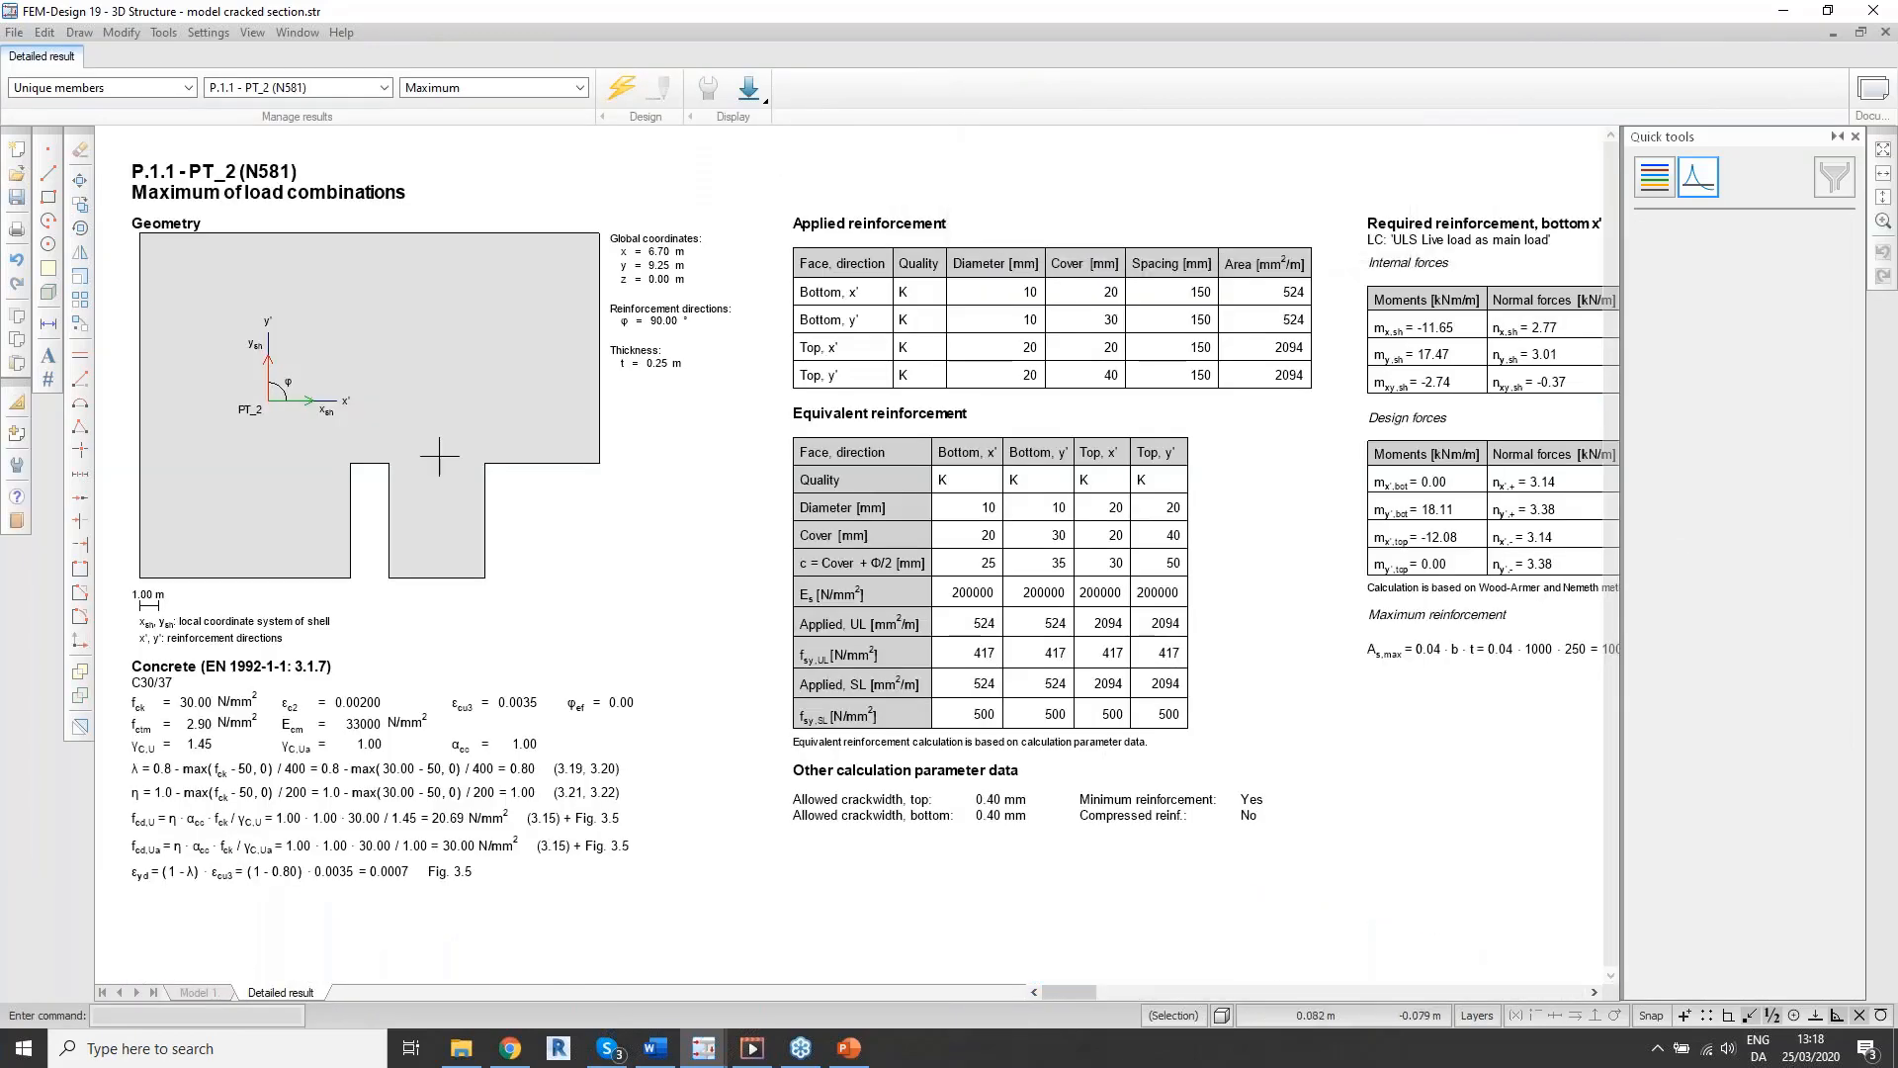
Step: Examine the point's applied and required reinforcement, design forces, minimum reinforcement, interaction curves and utilization, and close the detailed result
middle_drag(1056, 522, 681, 488)
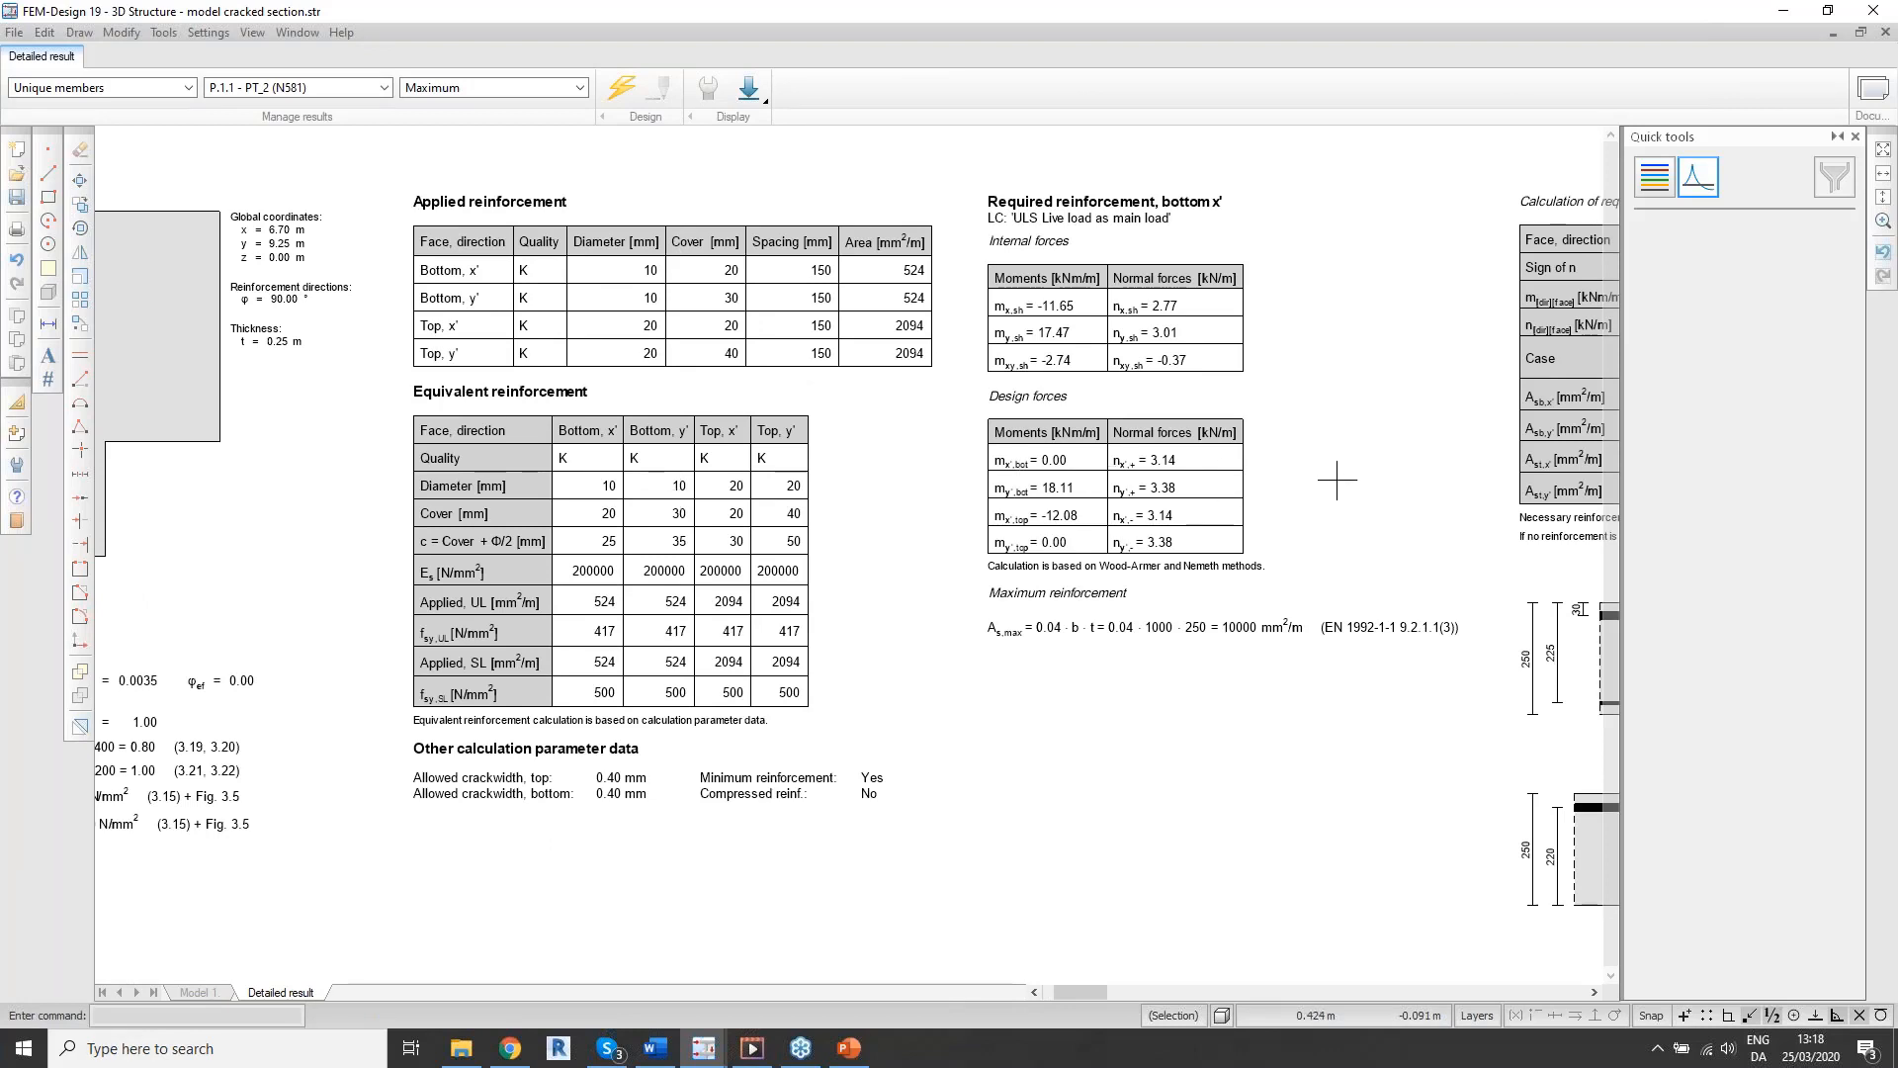
middle_drag(1355, 411, 989, 391)
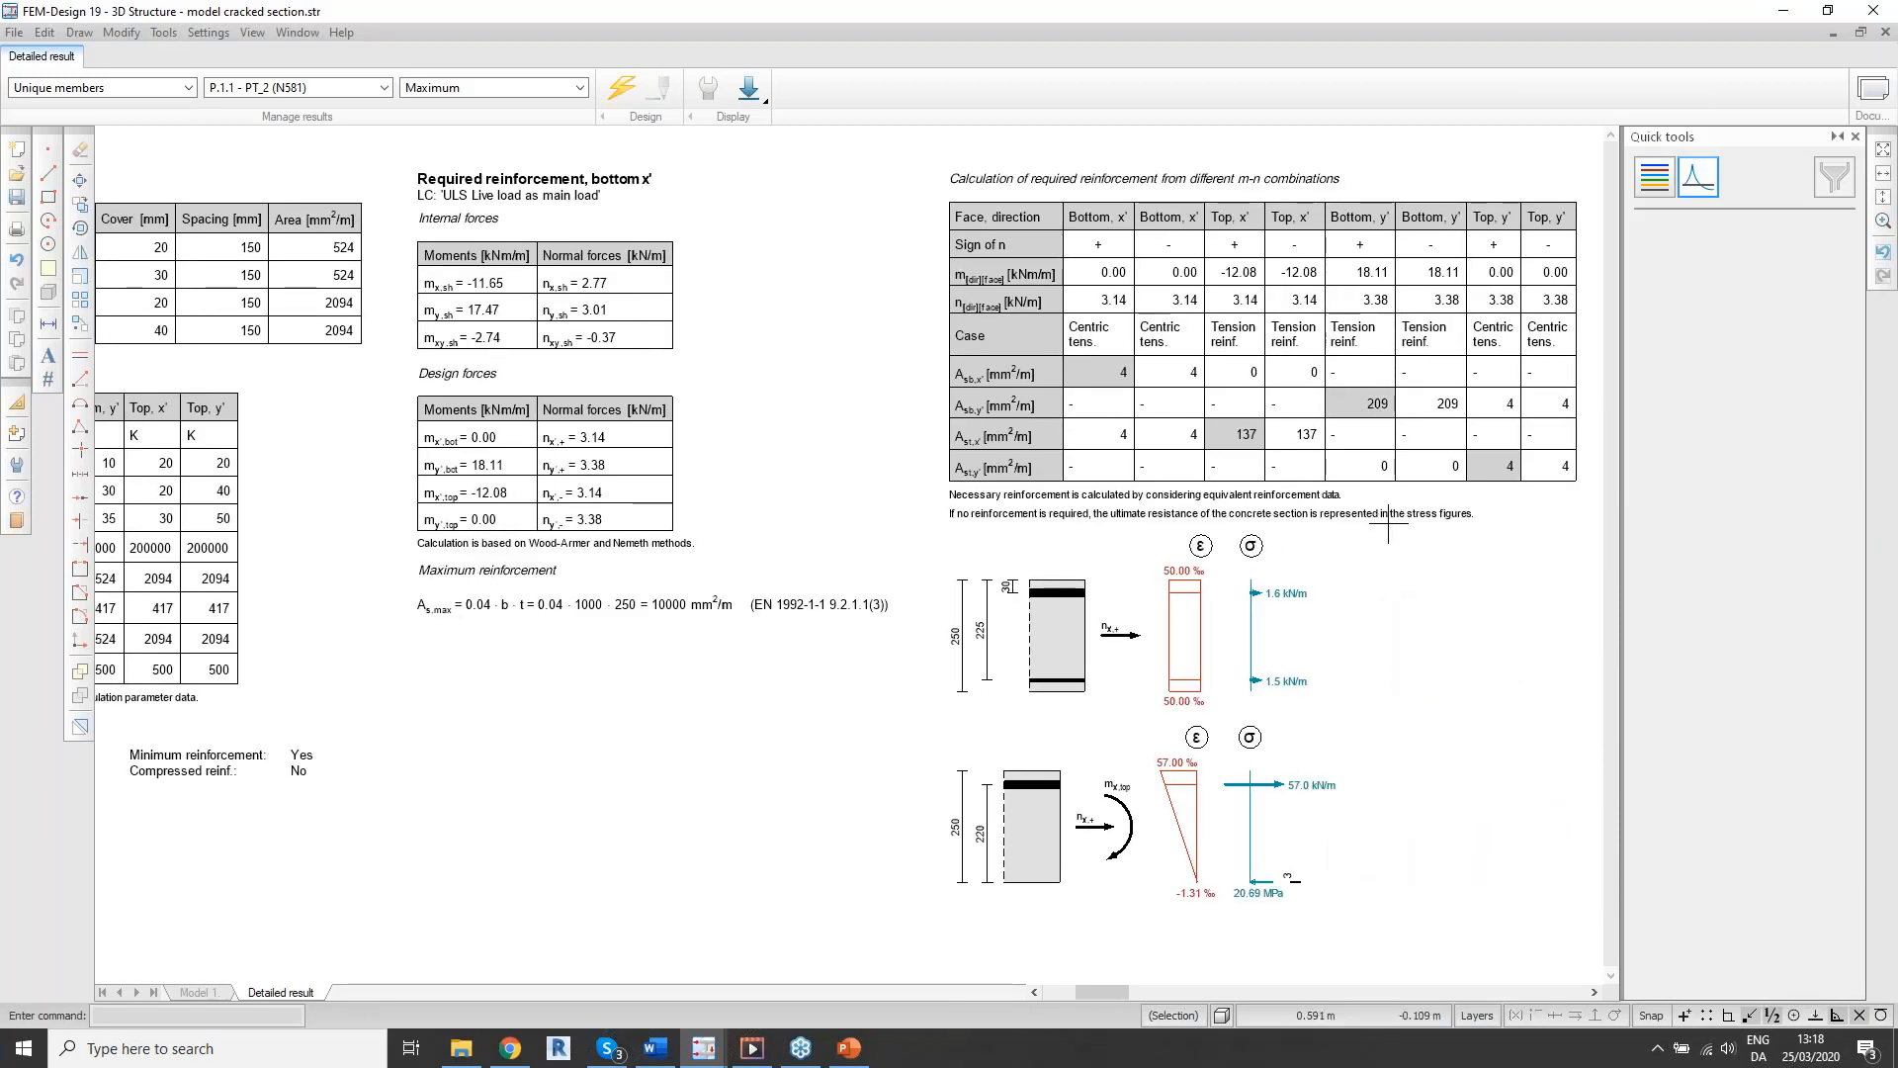
middle_drag(1385, 523, 740, 510)
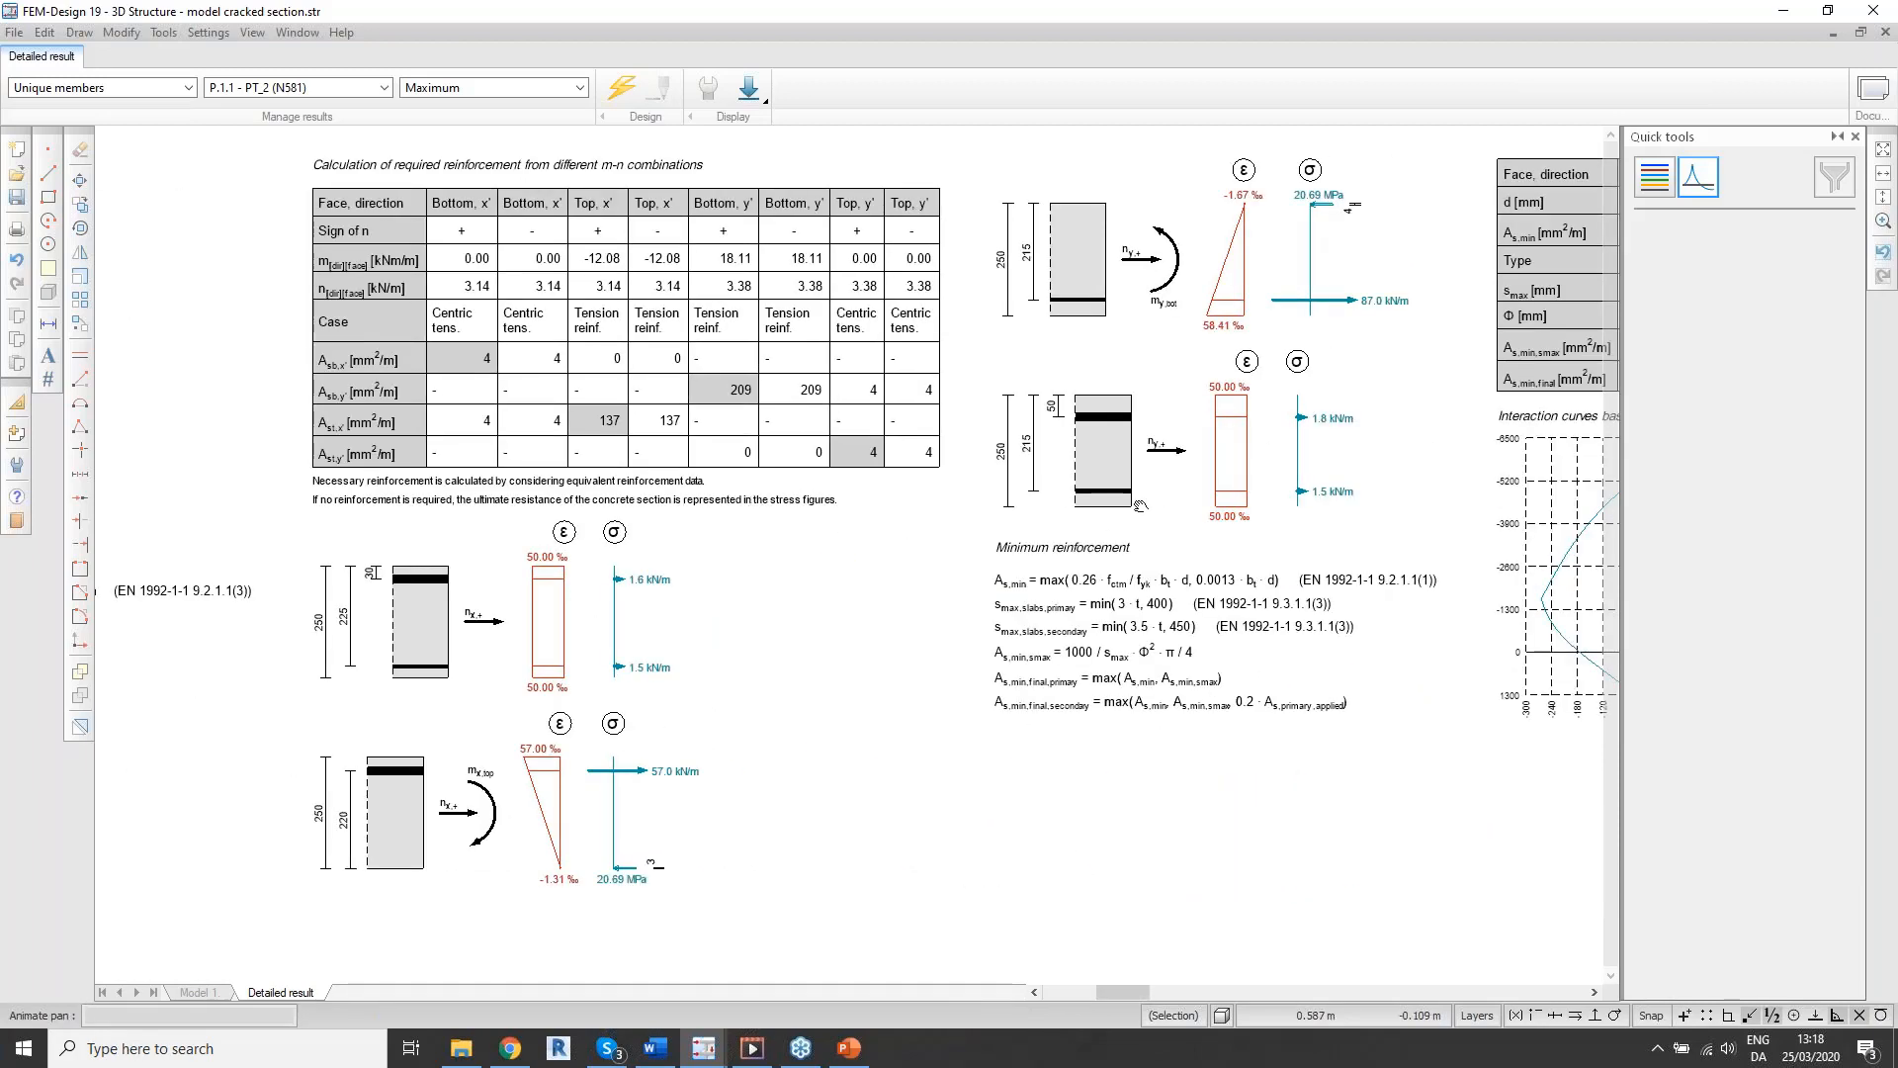
middle_drag(1157, 507, 1041, 505)
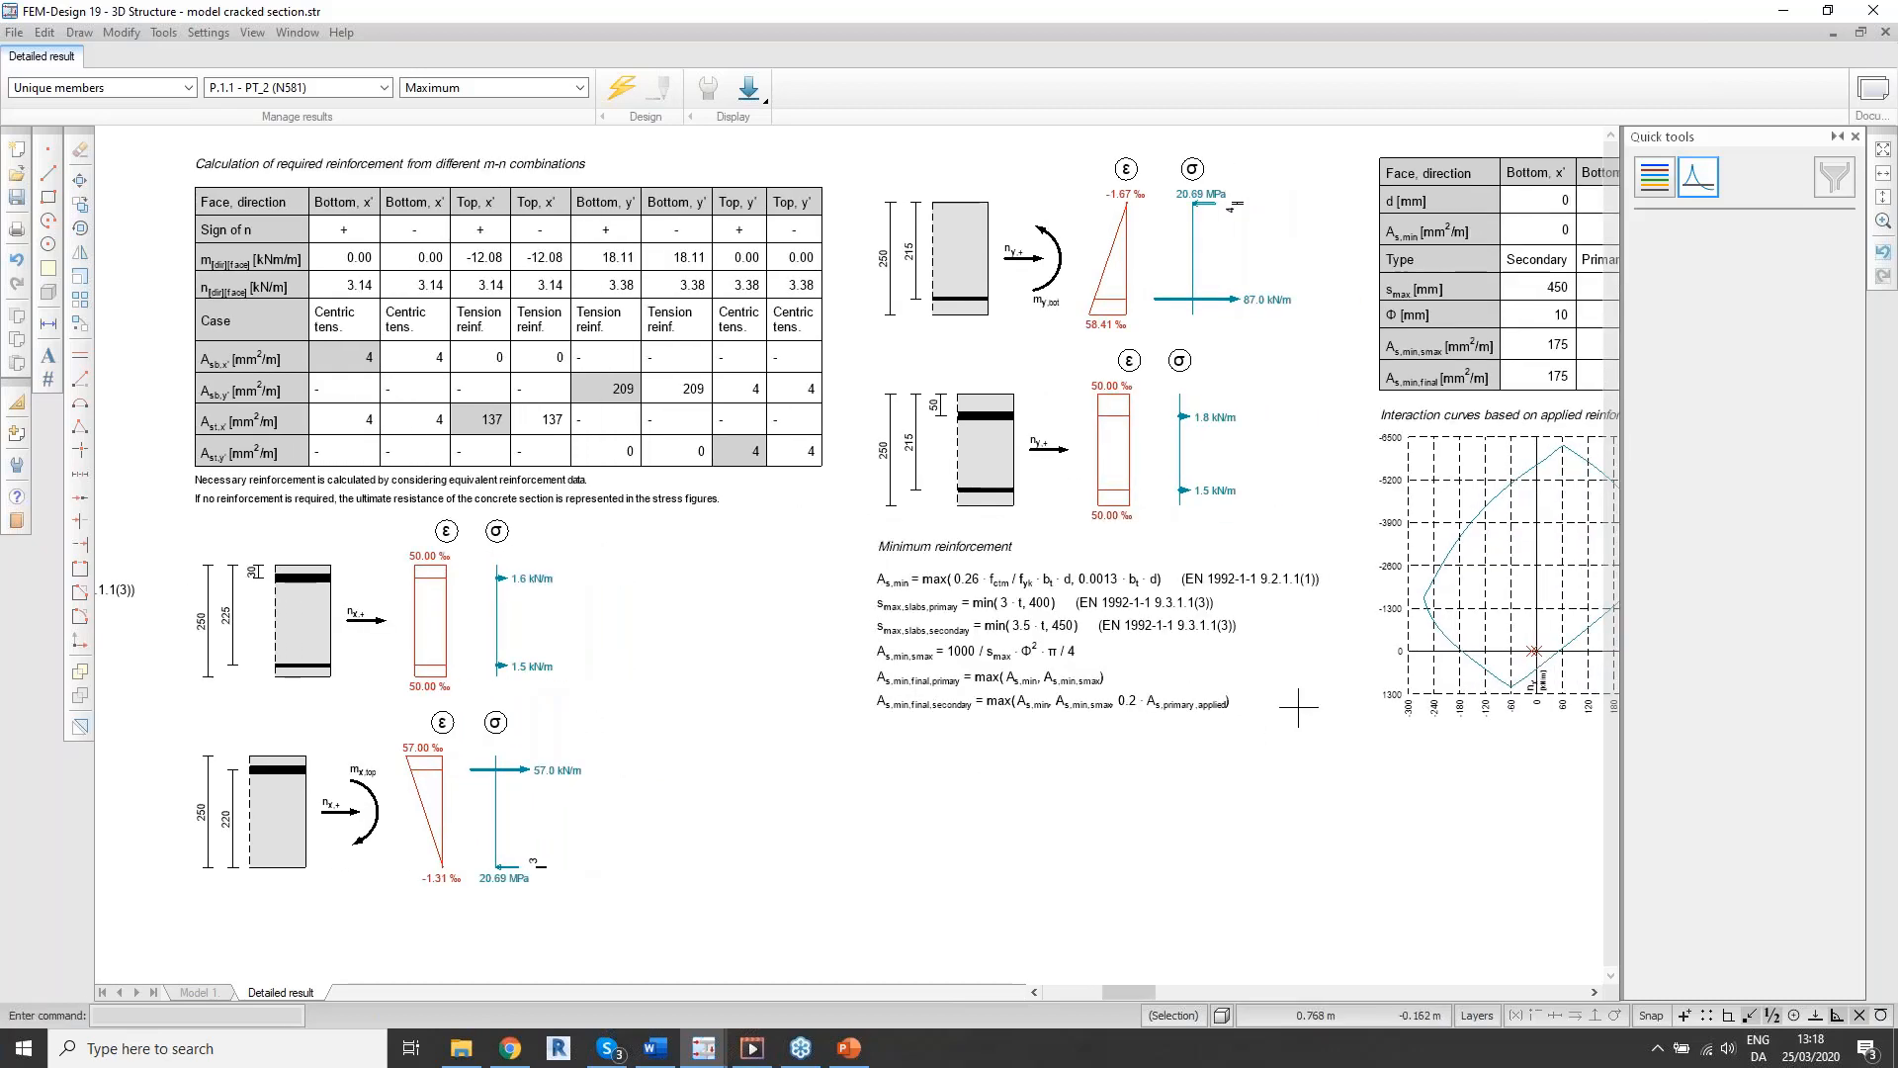
middle_drag(1424, 567, 1099, 556)
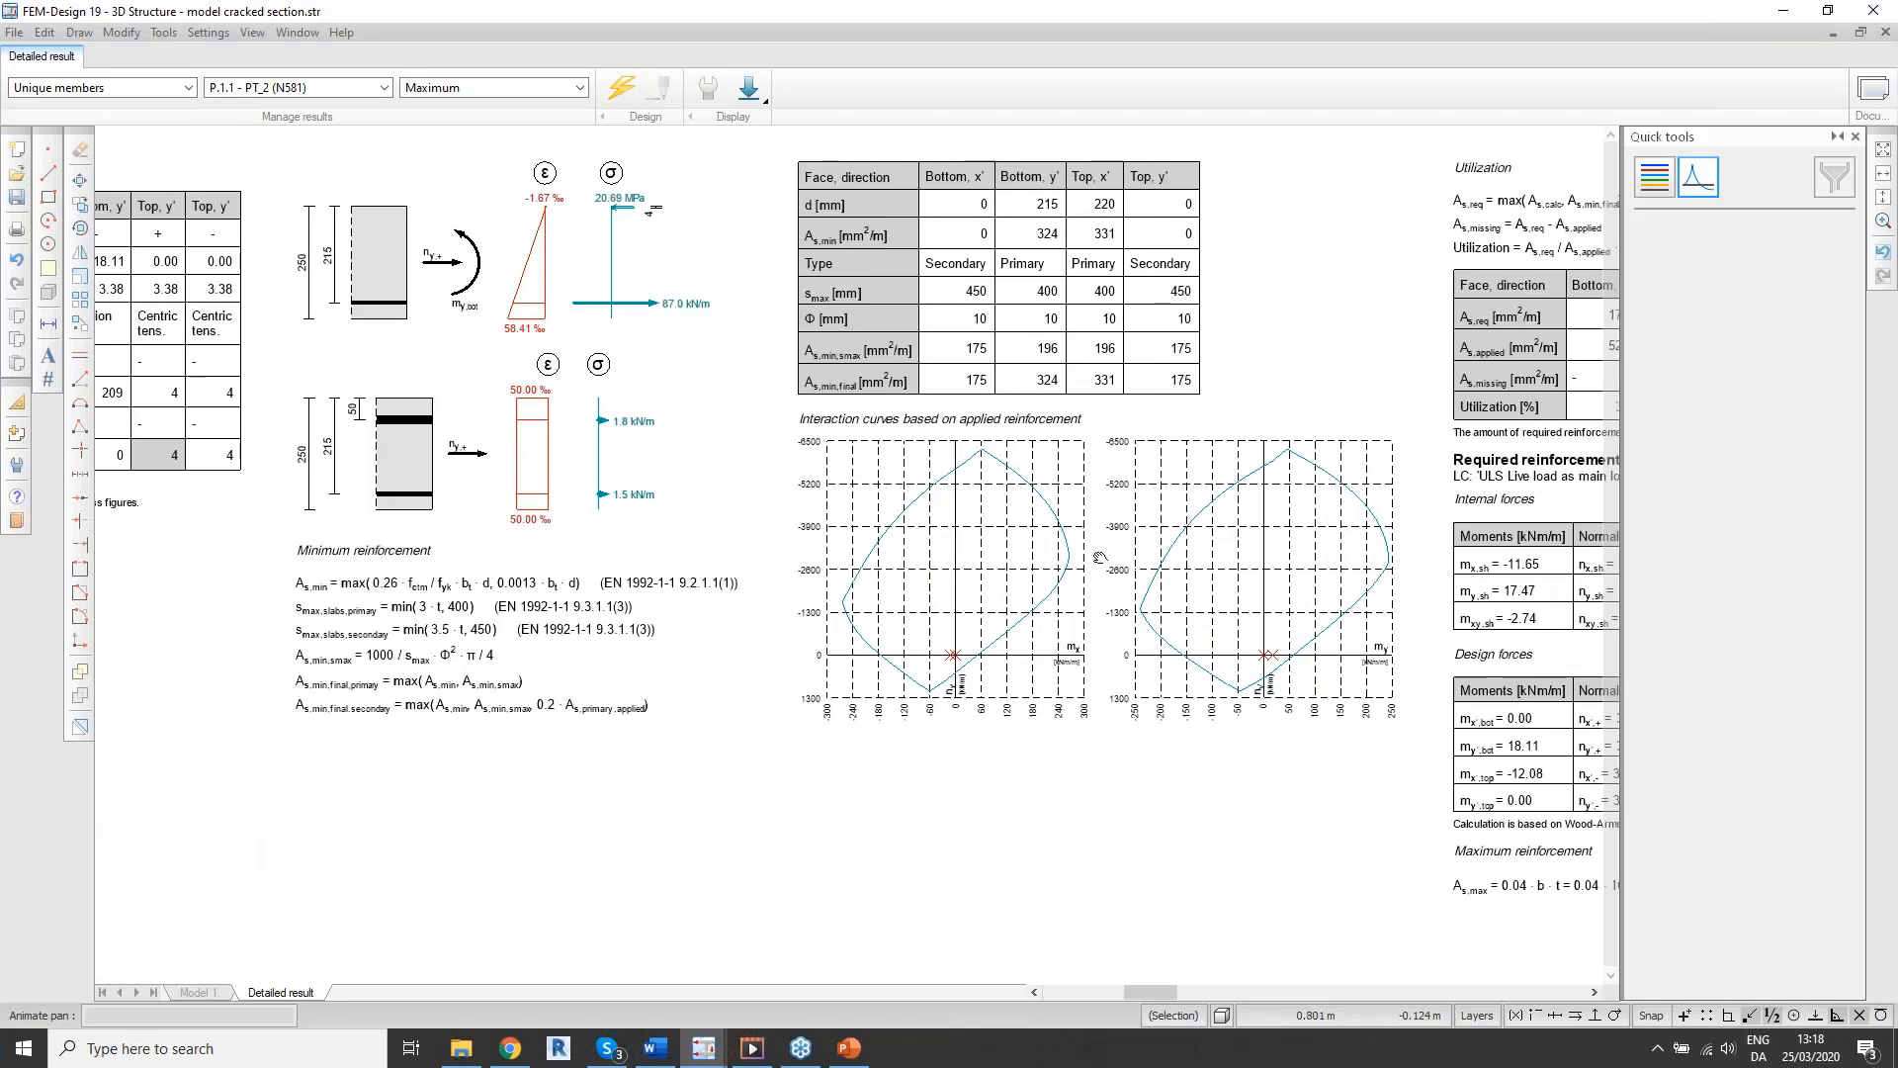
middle_drag(1530, 591, 1229, 555)
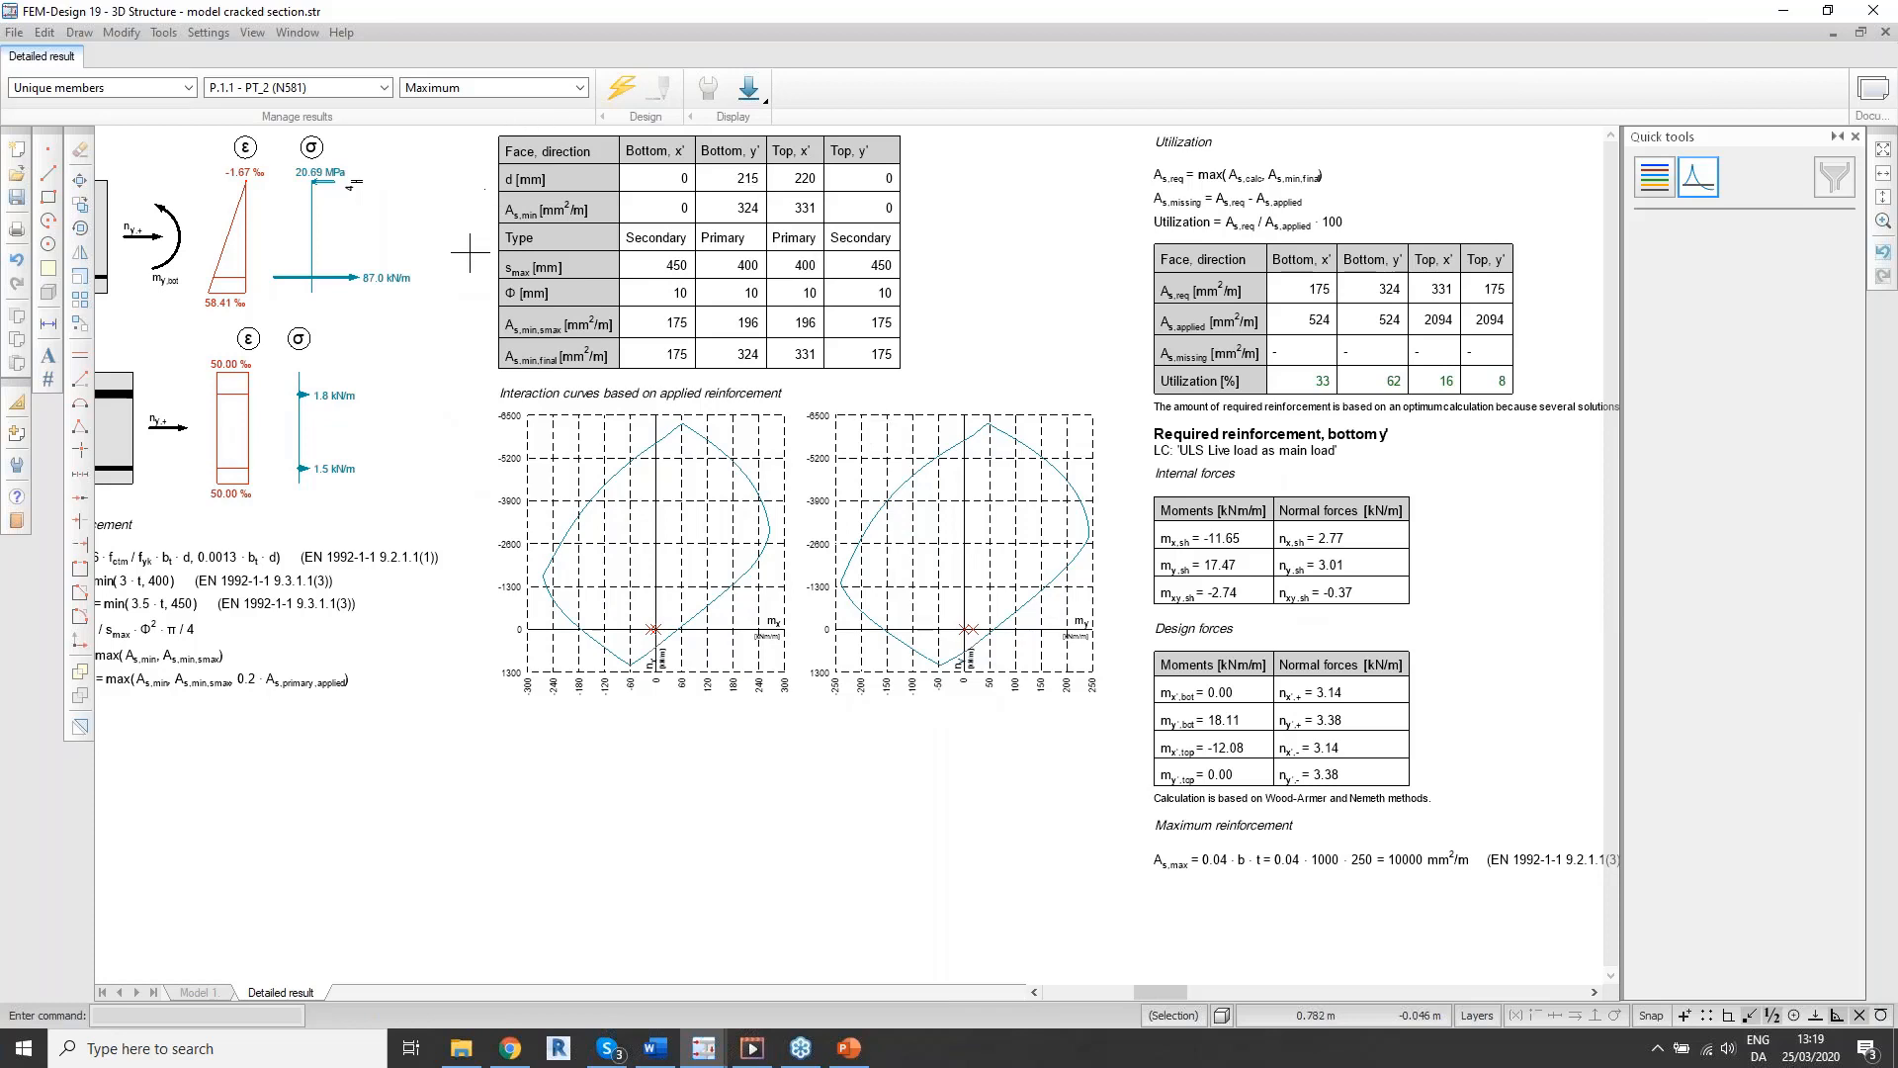
middle_drag(1441, 510, 991, 474)
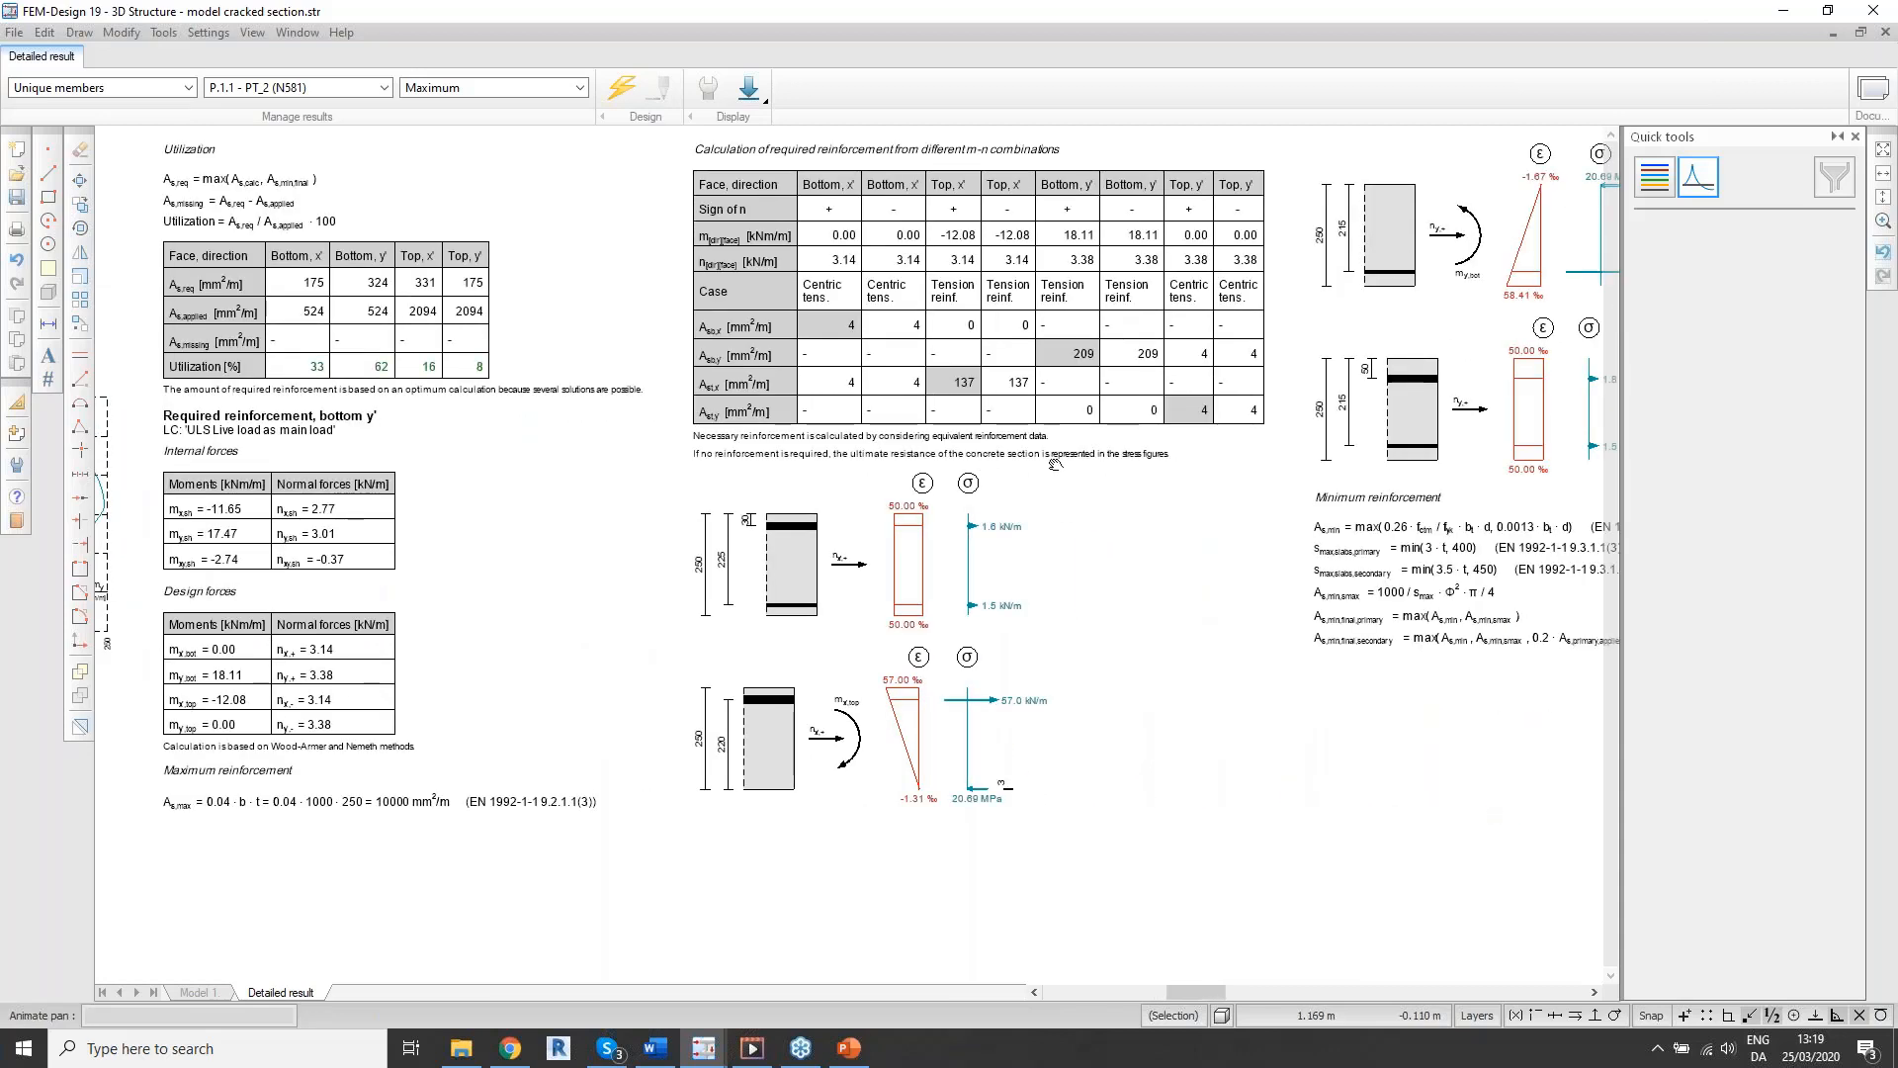
middle_drag(1310, 511, 781, 500)
click(748, 89)
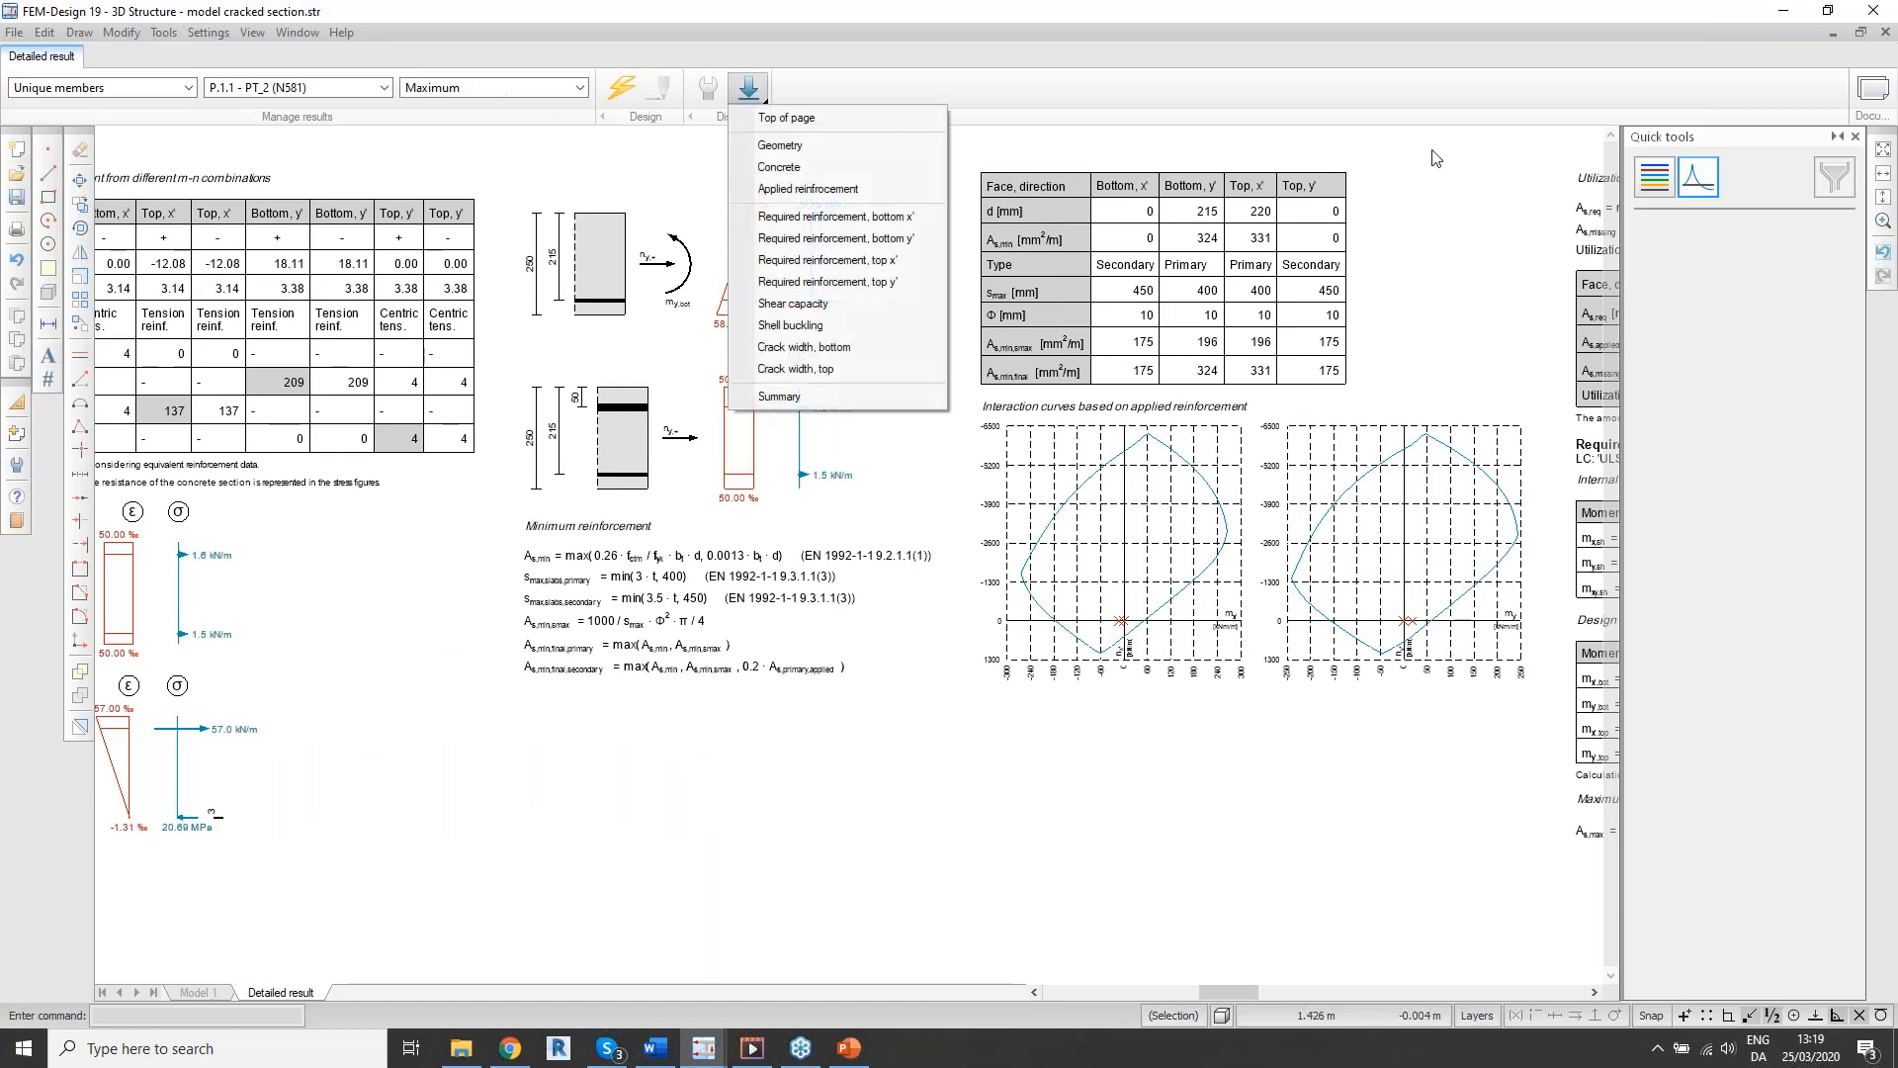
click(1886, 33)
click(1886, 33)
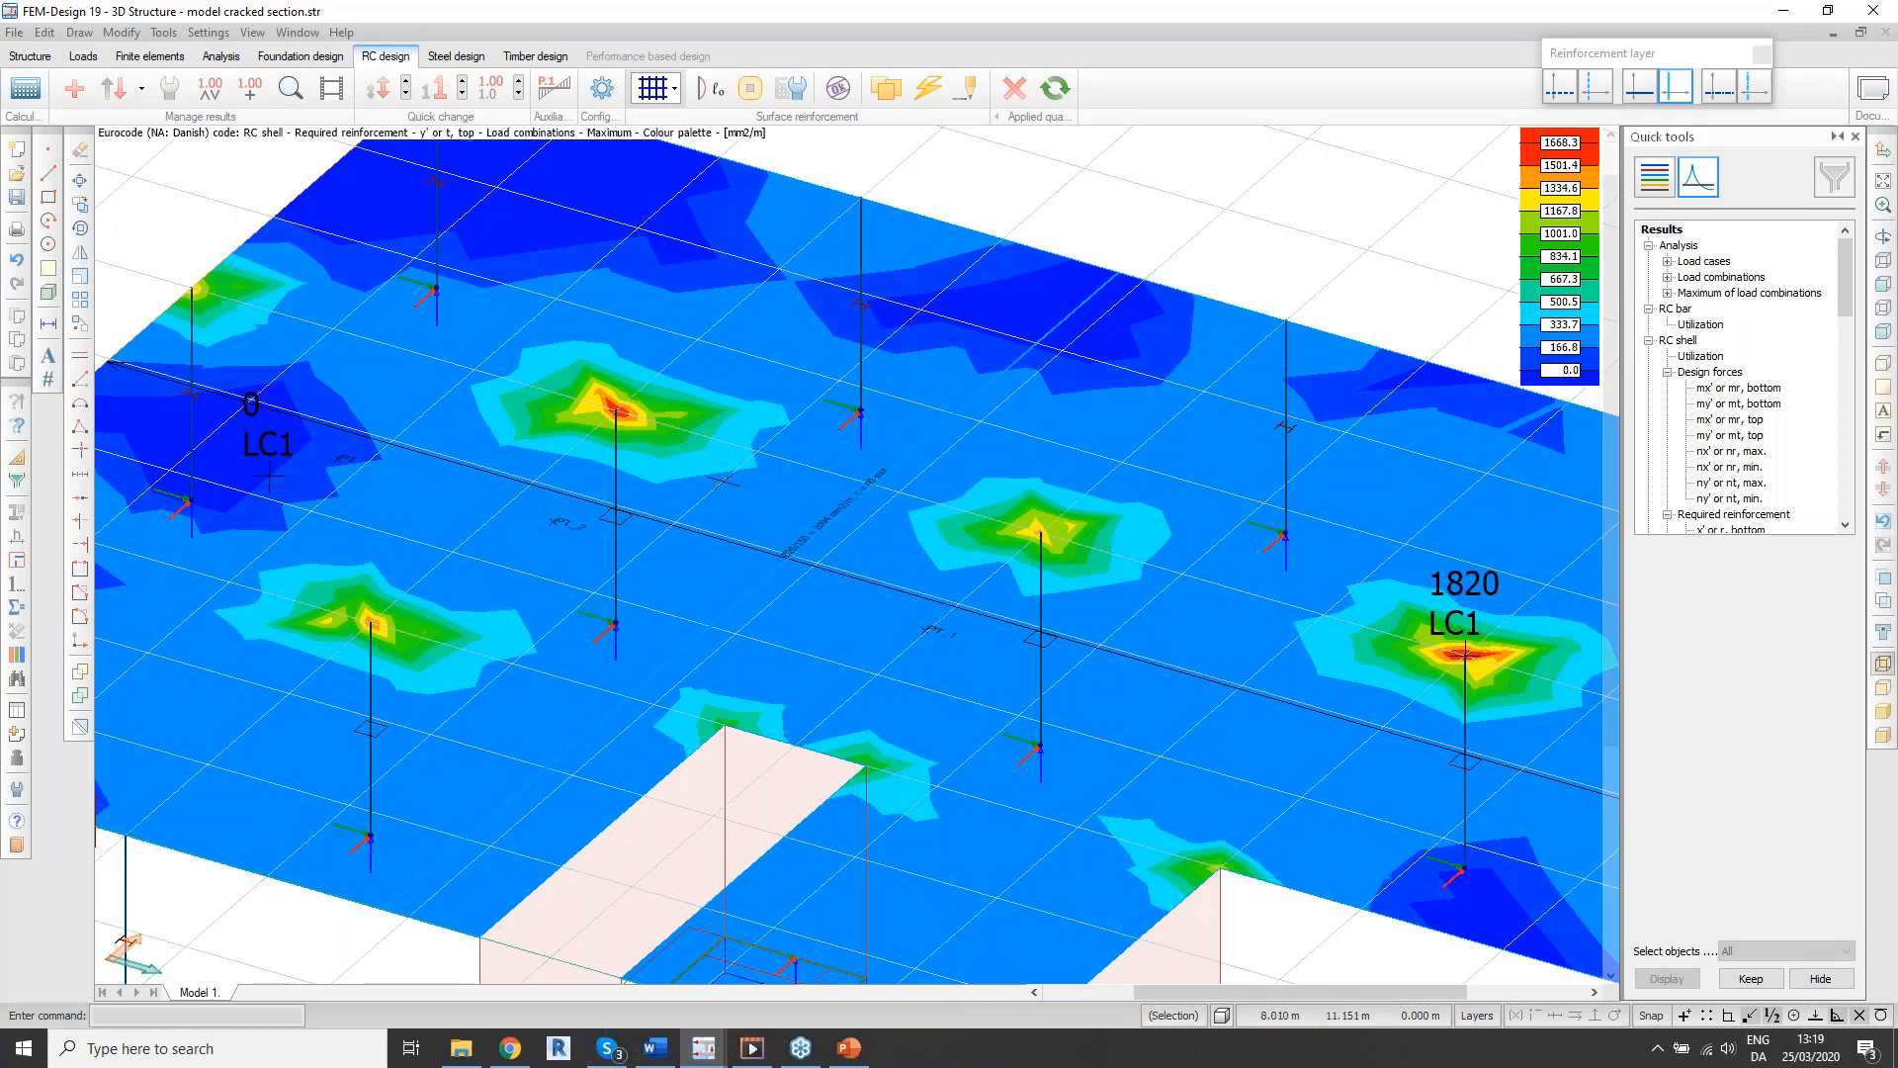
scroll(774, 480, down, 3)
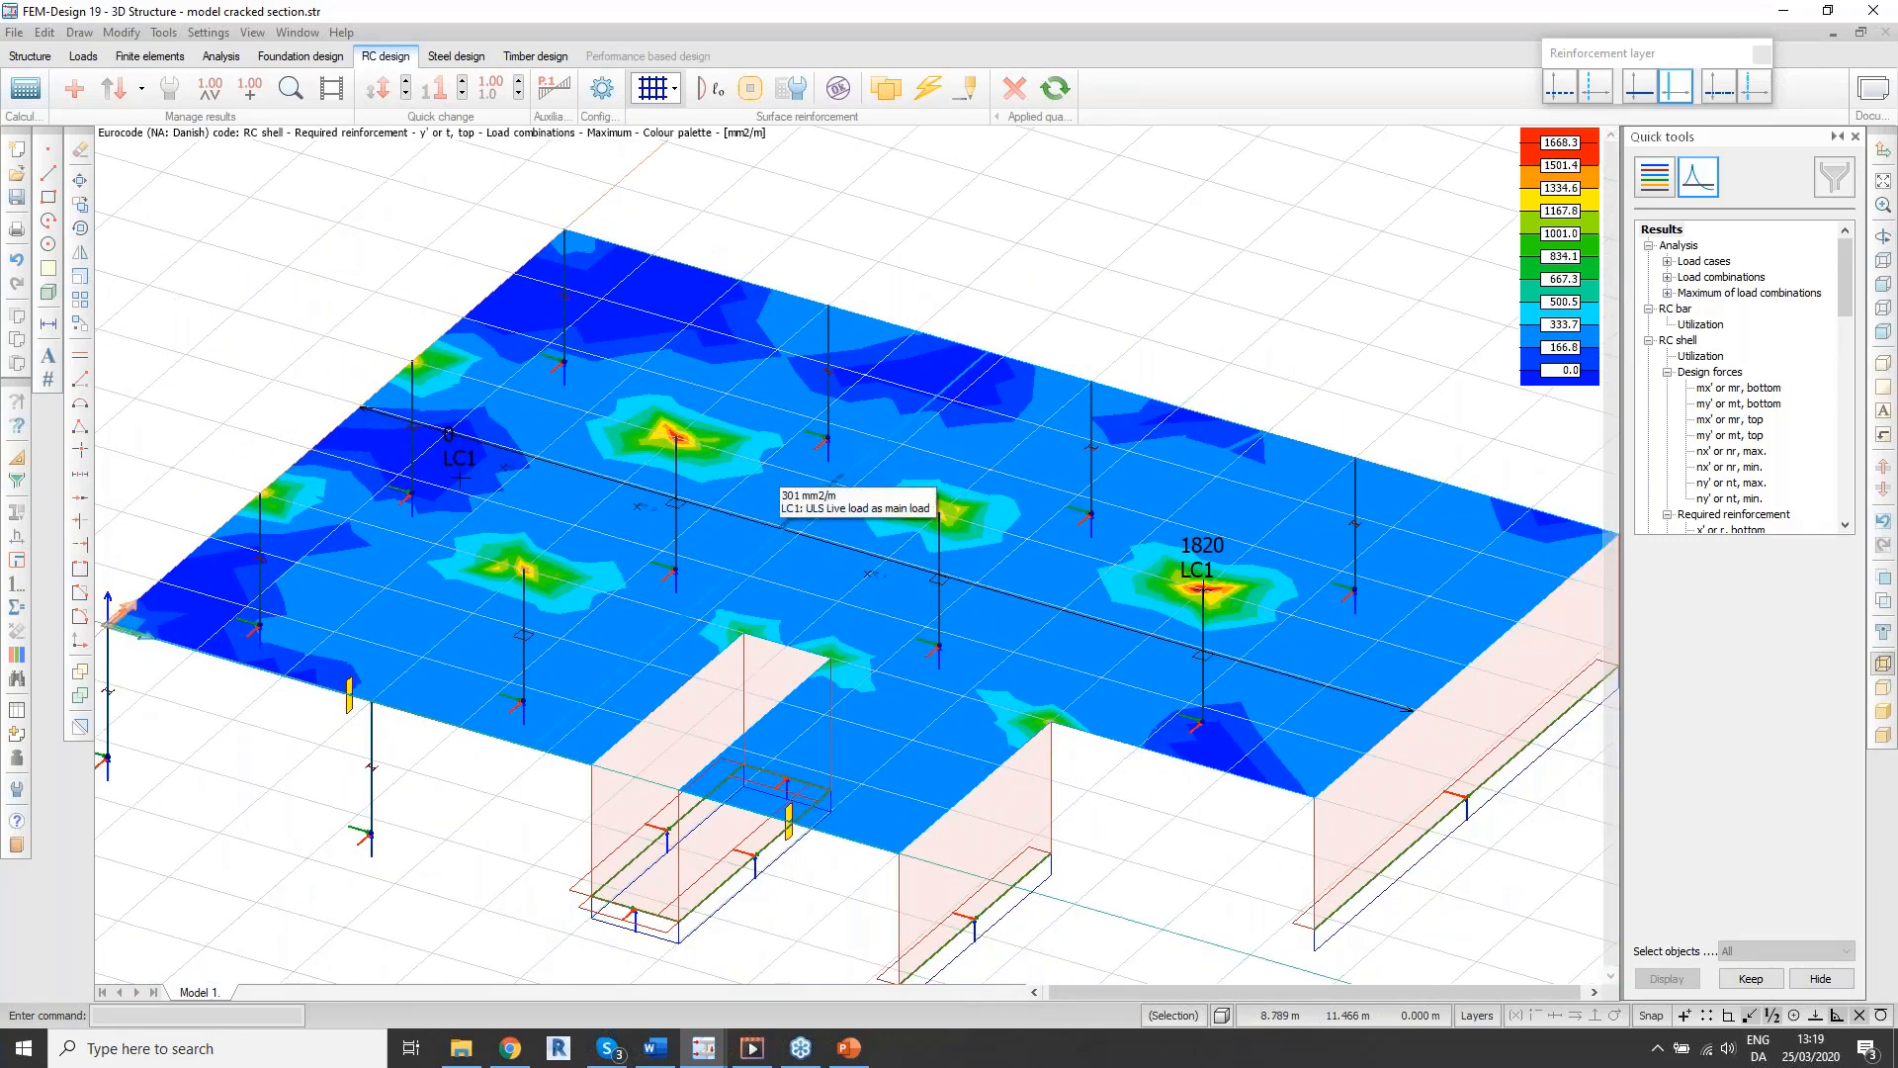
scroll(806, 465, down, 3)
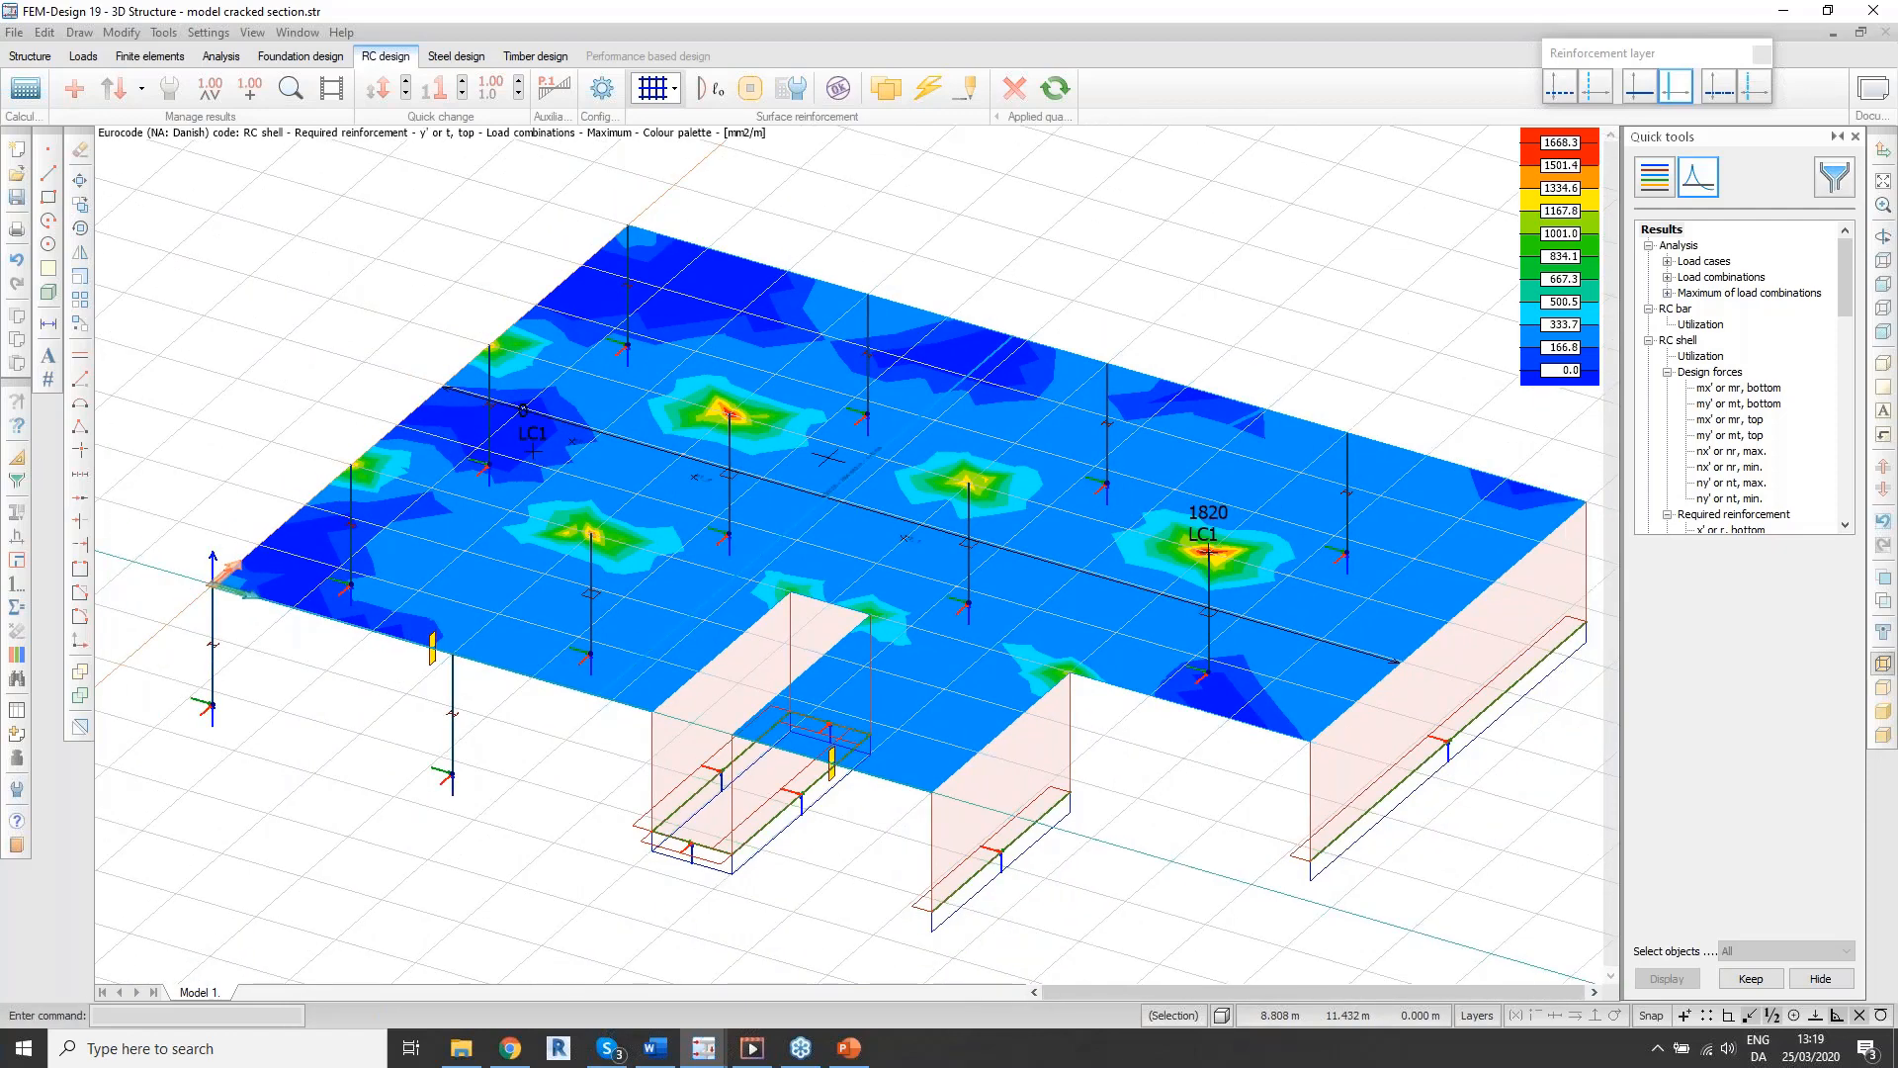
mouse_move(821, 456)
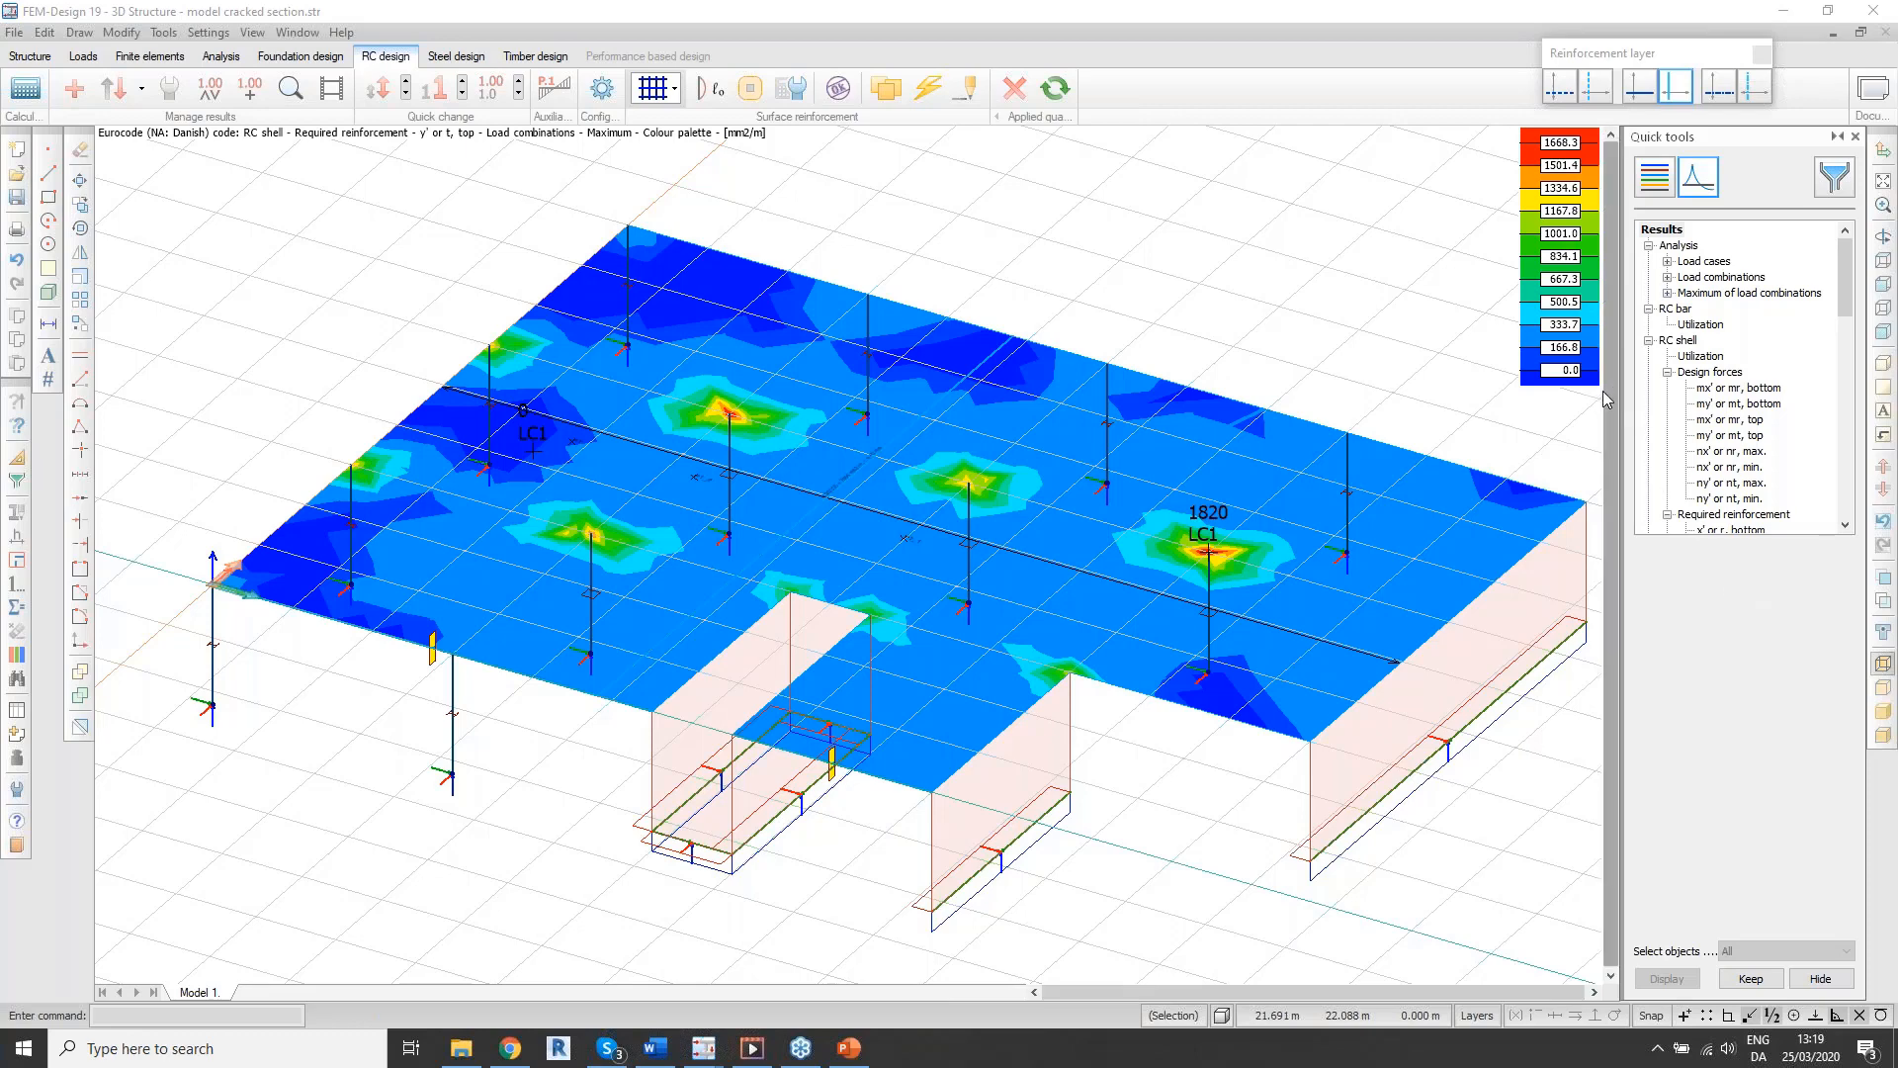
scroll(1107, 542, down, 1)
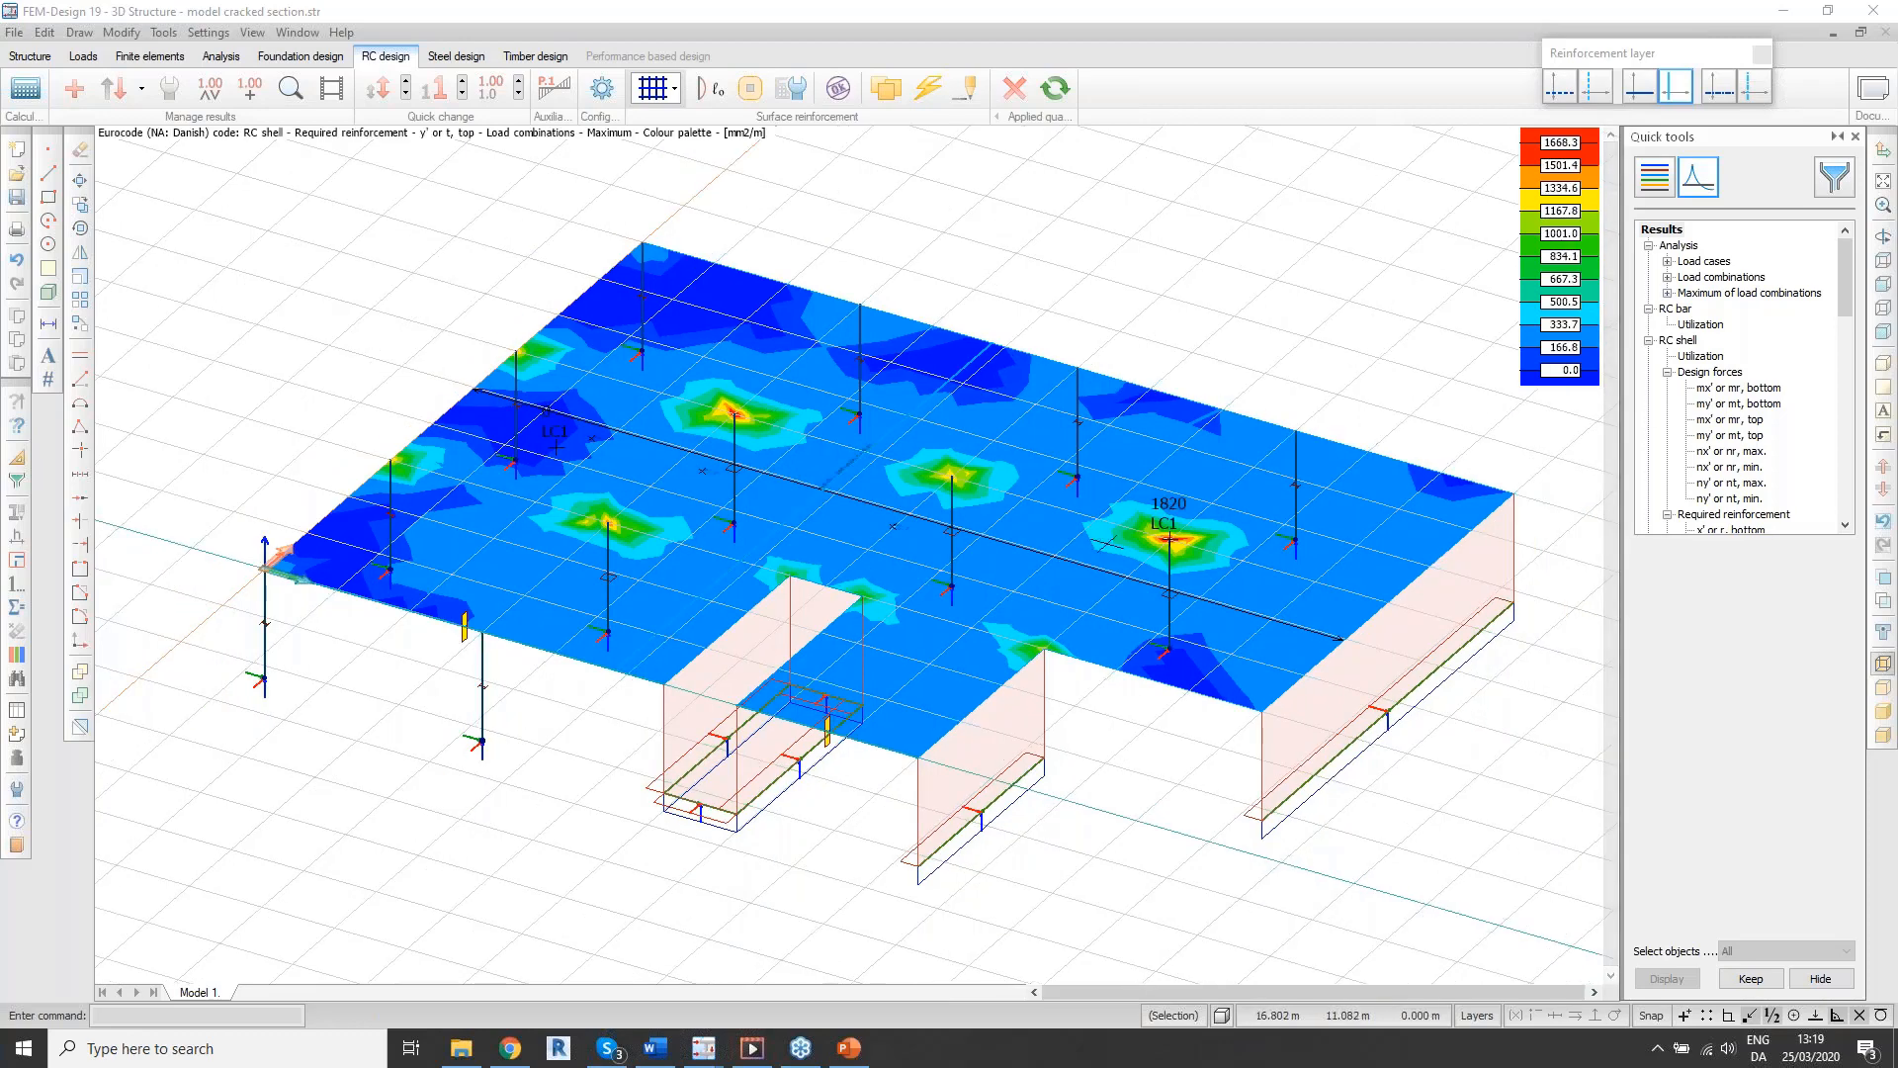
mouse_move(1108, 542)
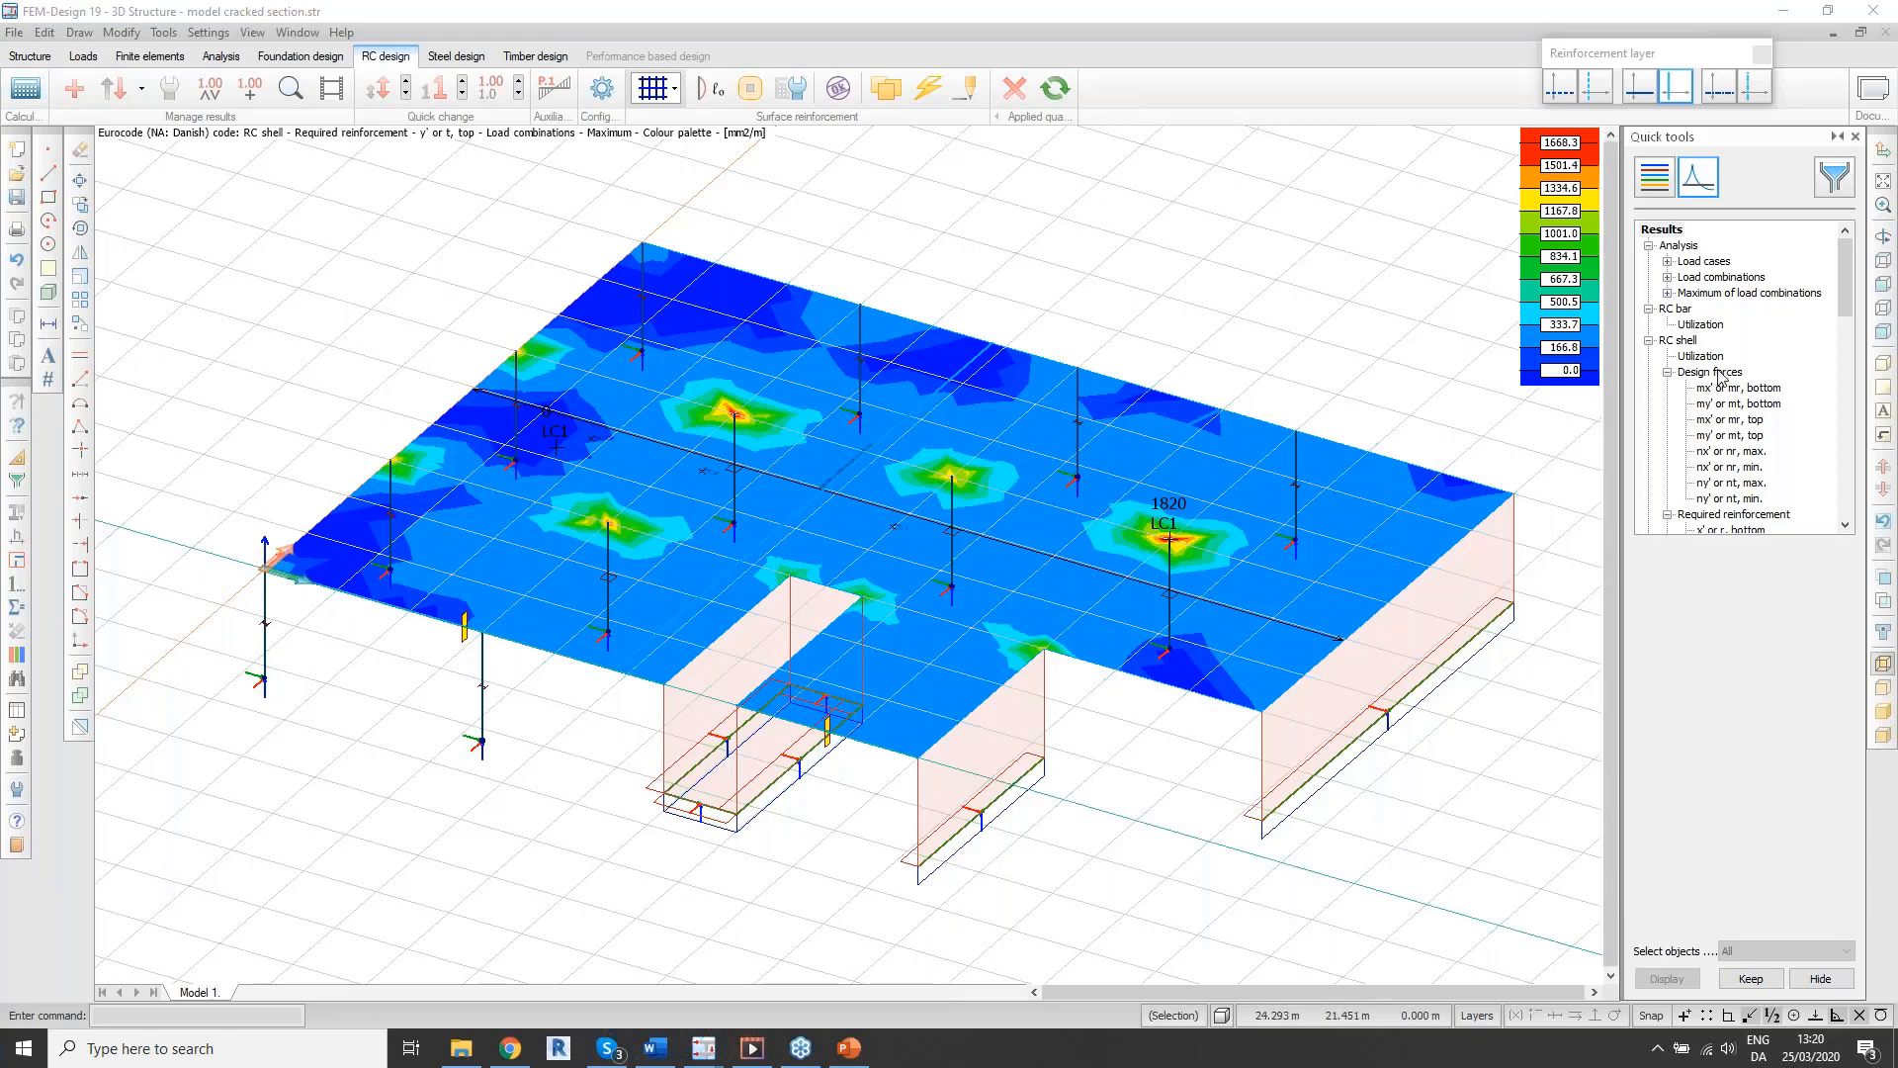
Step: Display the slab's bottom and top crack widths for the maximum of load combinations and inspect the top cracks around the columns
scroll(1721, 378, down, 6)
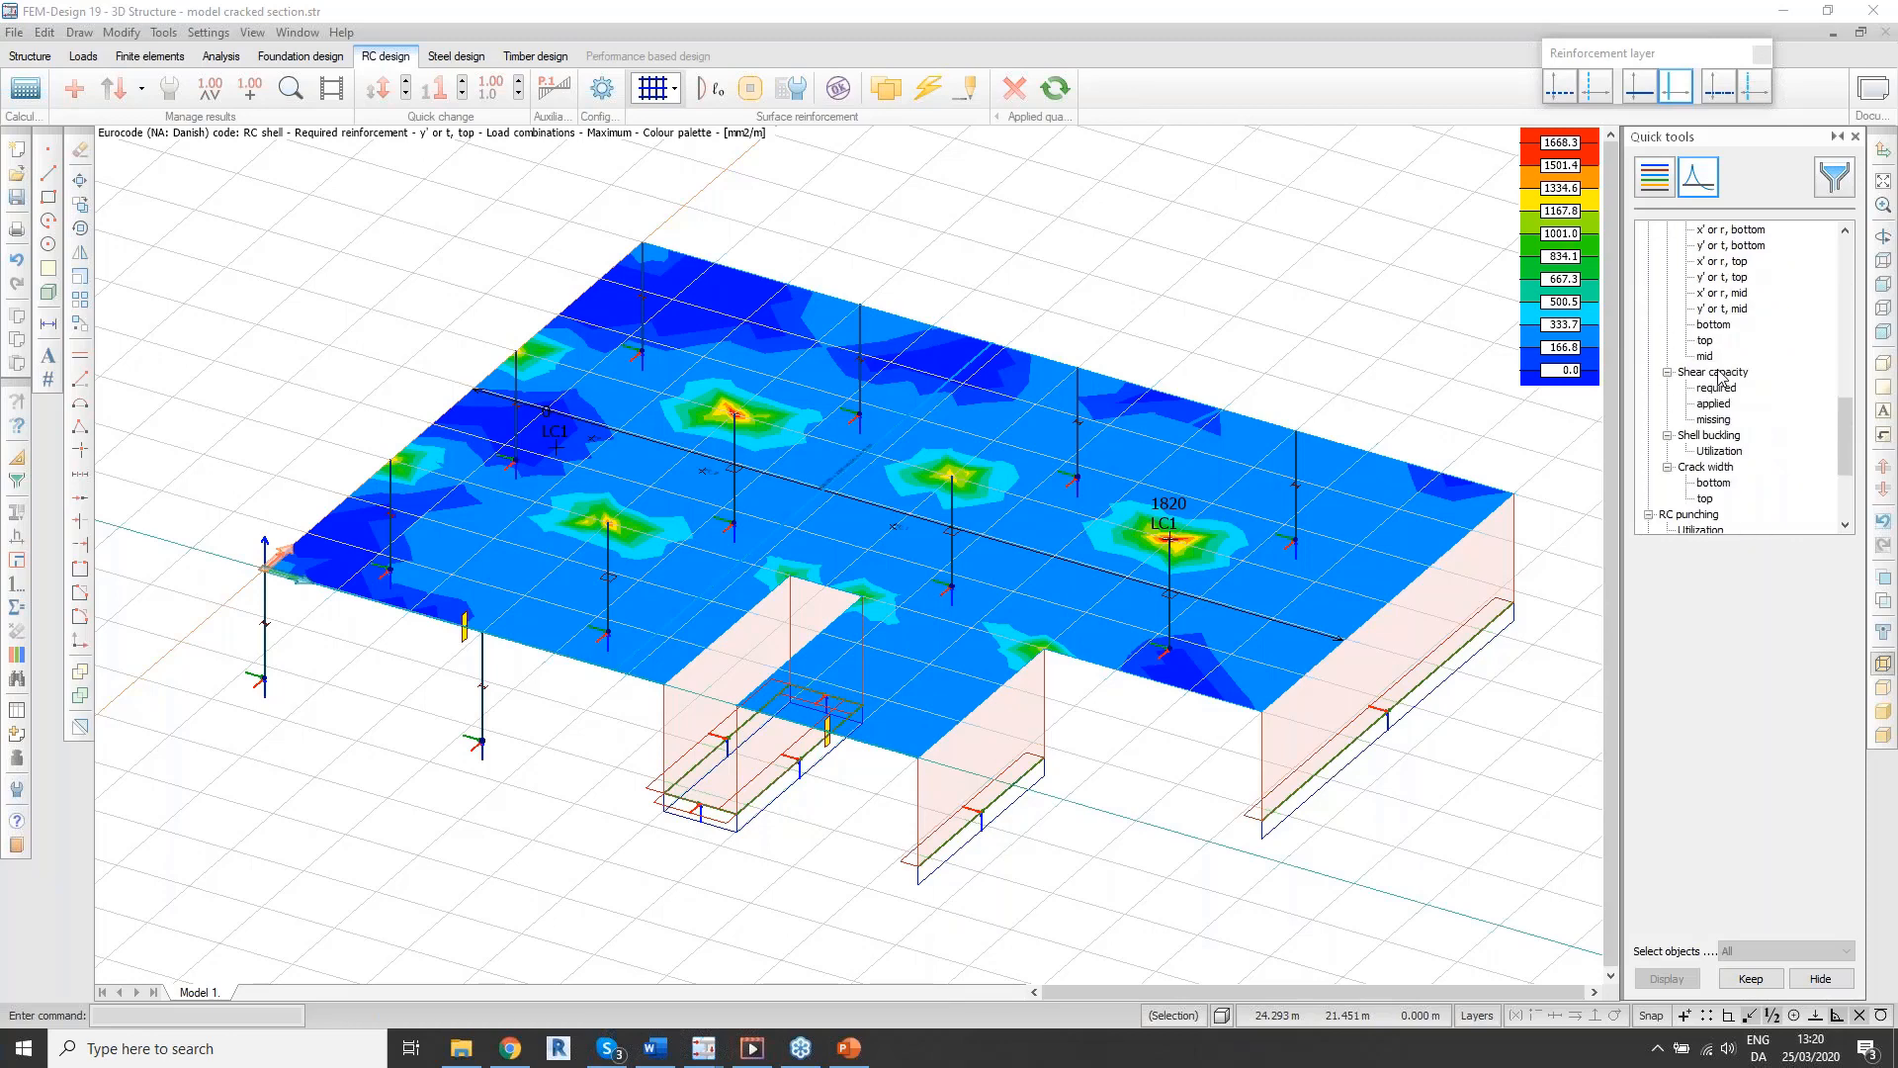
scroll(1720, 378, down, 1)
click(1714, 441)
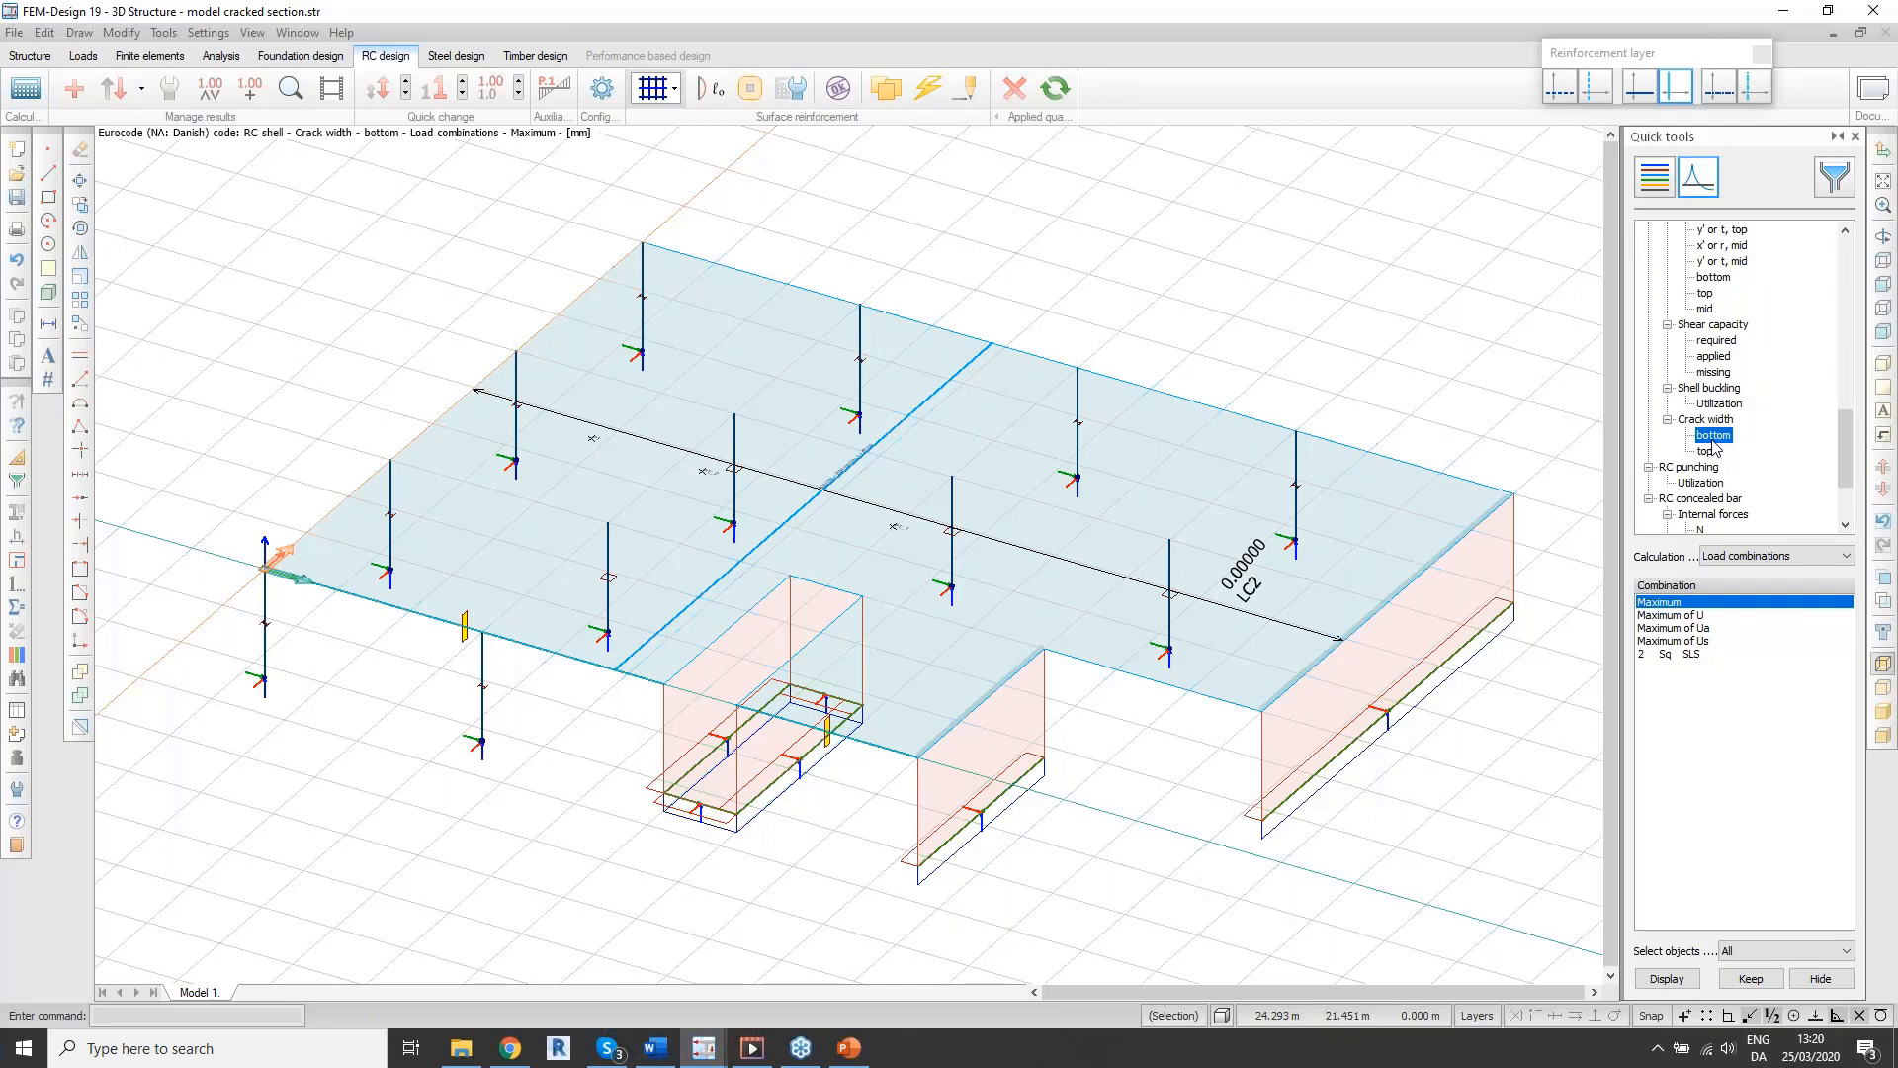
click(1707, 451)
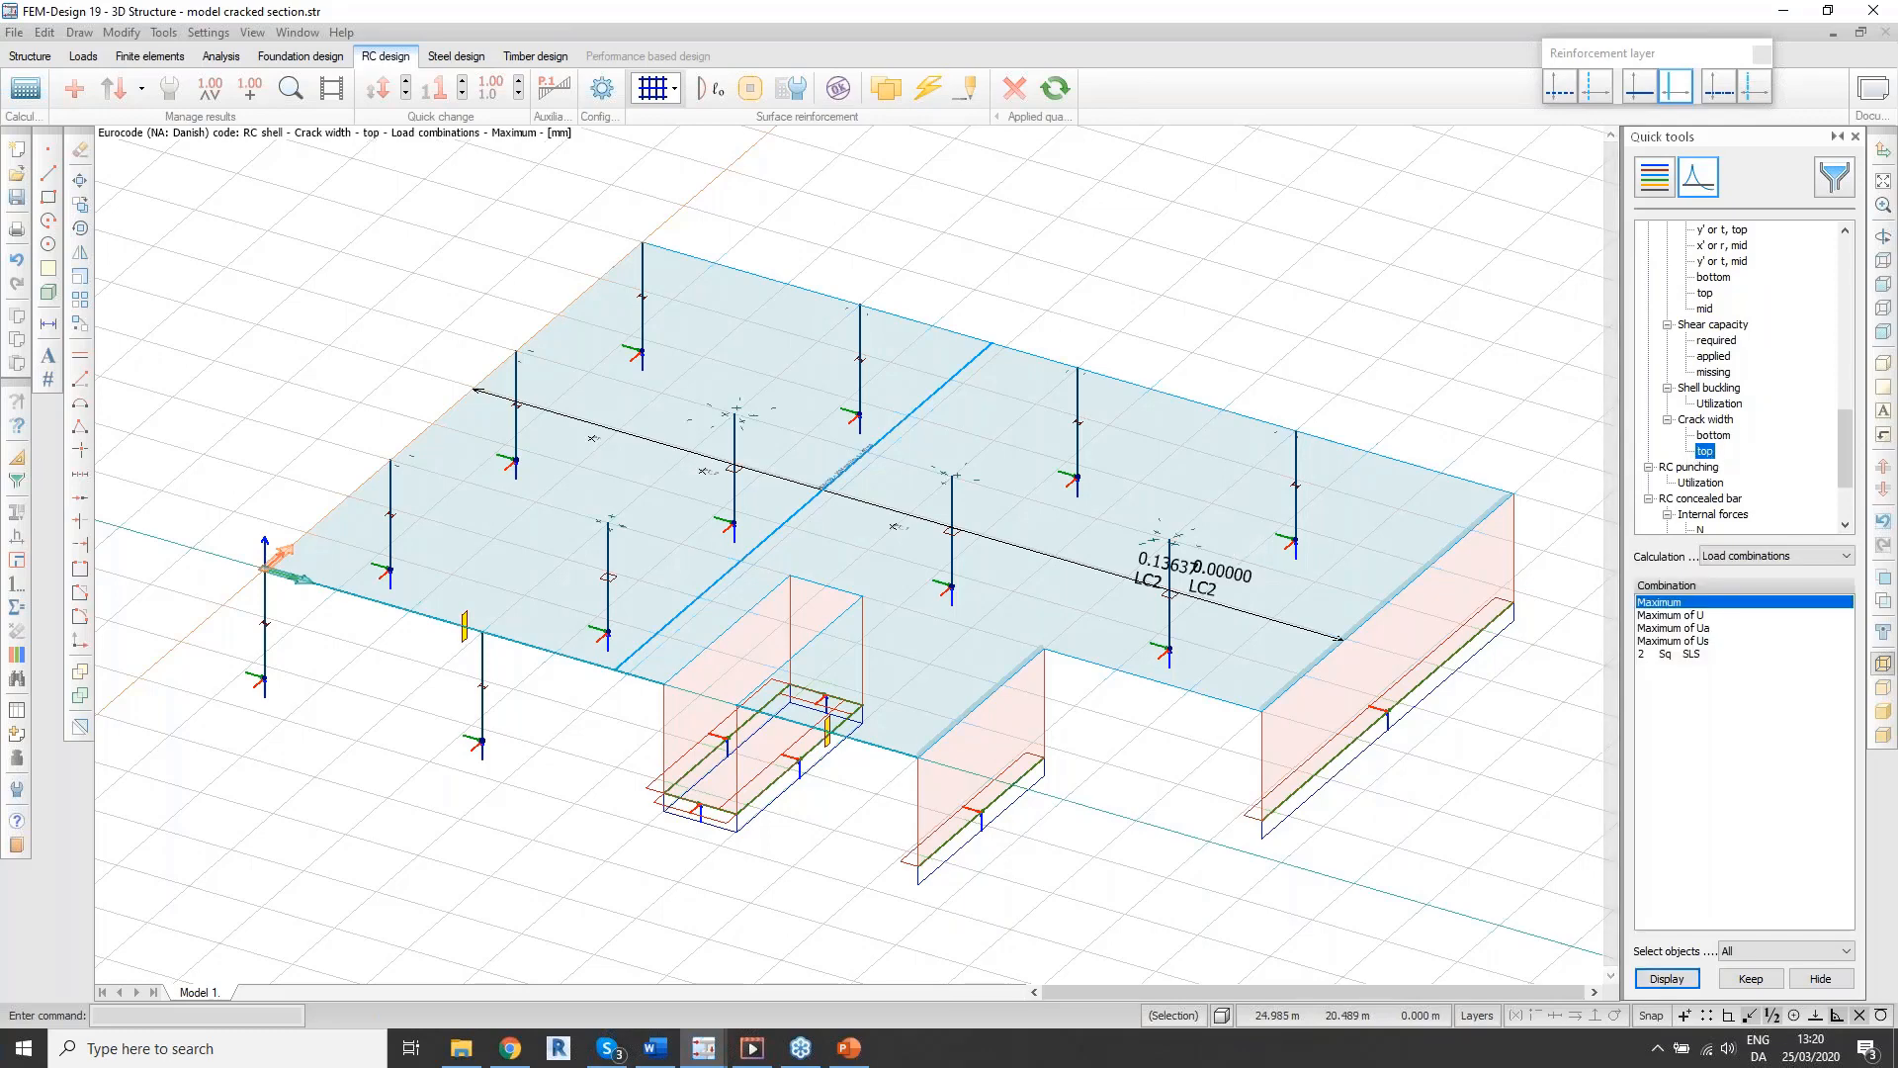
scroll(1196, 538, up, 5)
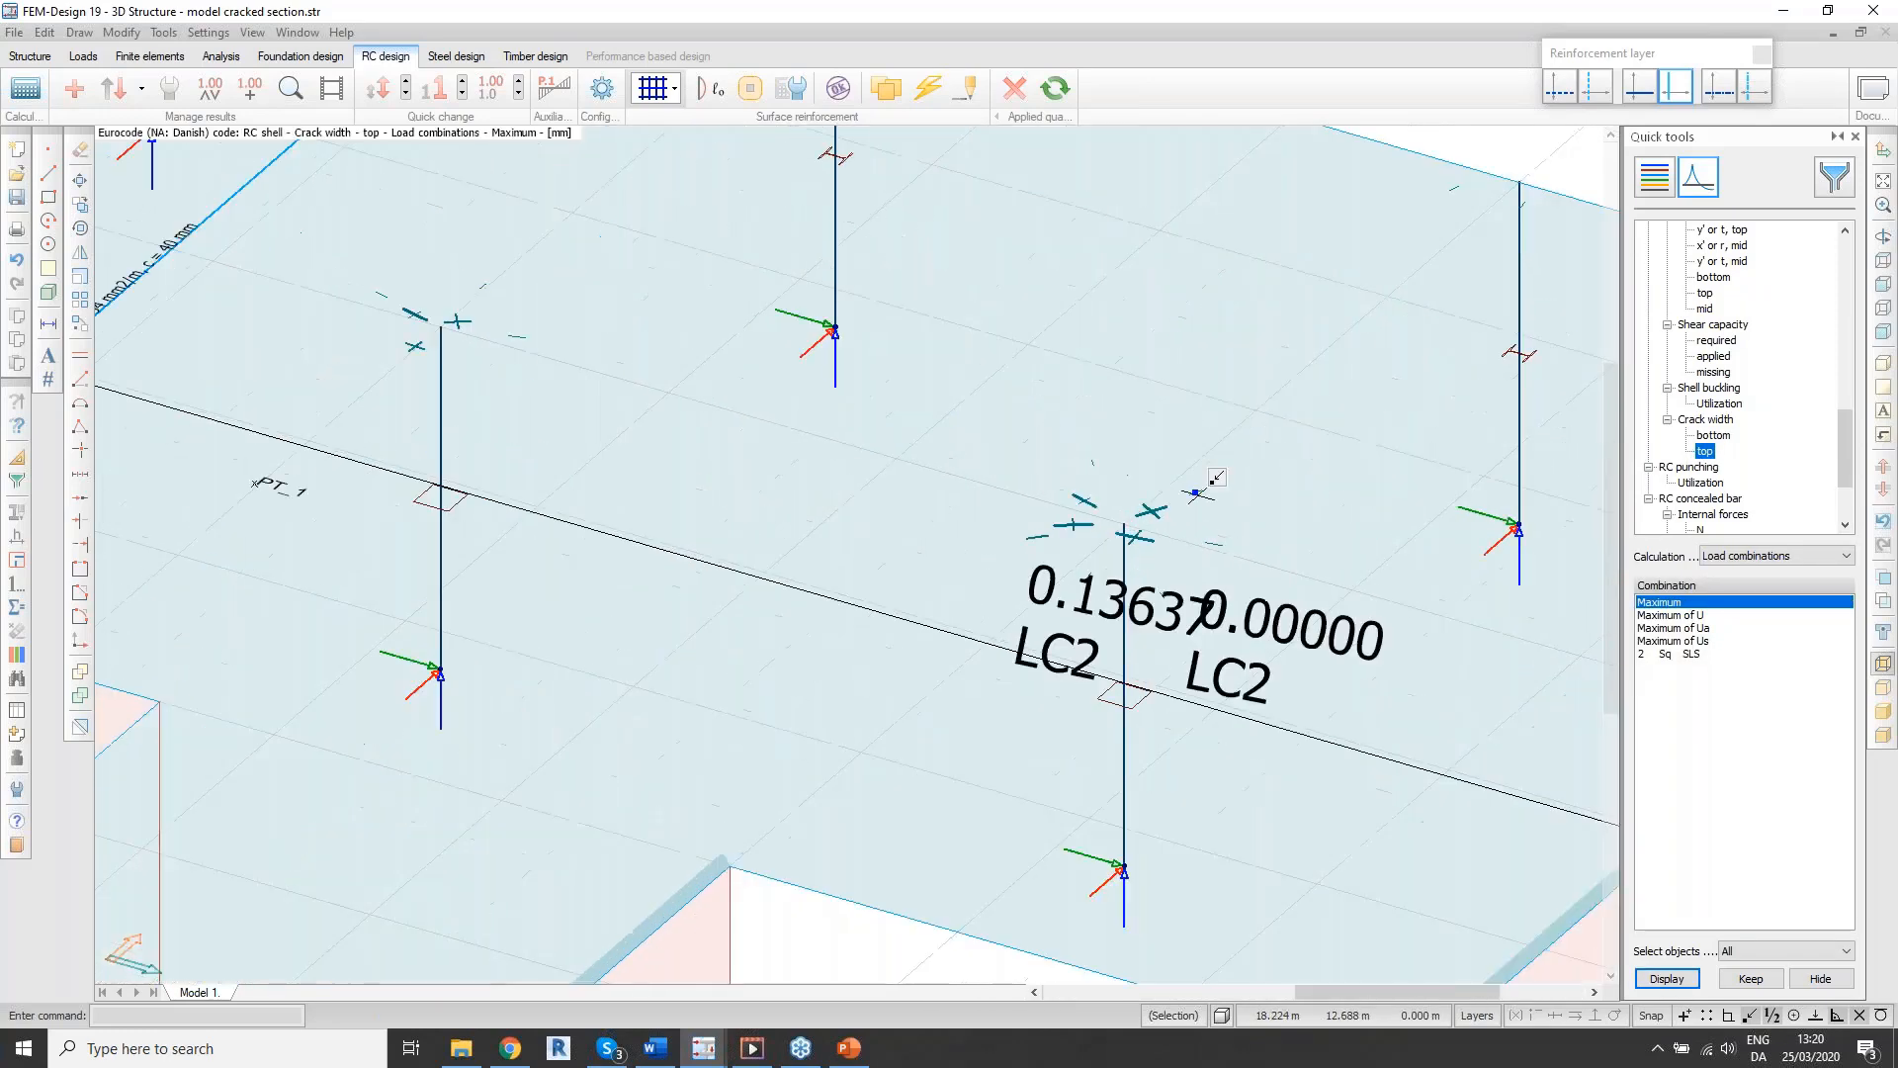
mouse_move(1393, 459)
scroll(1088, 625, down, 1)
scroll(1116, 593, down, 1)
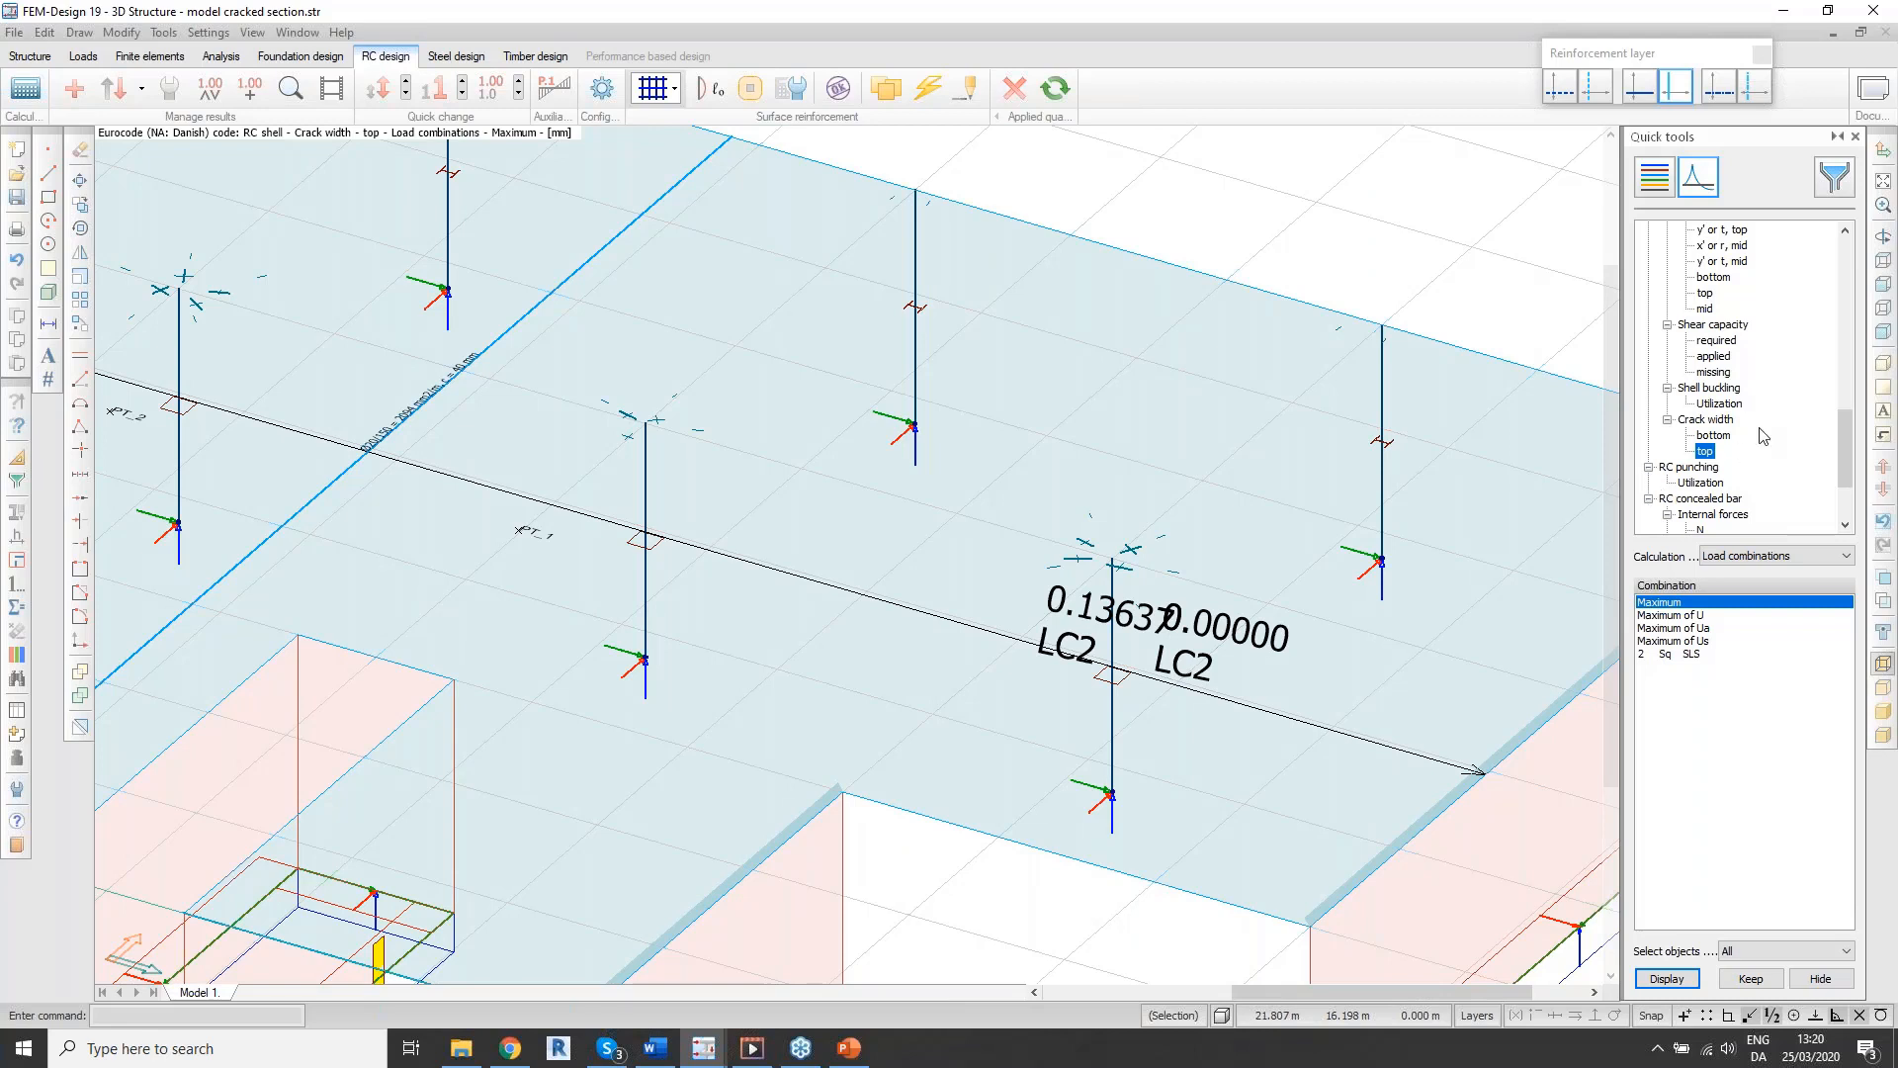
scroll(1761, 436, up, 3)
scroll(1765, 438, down, 5)
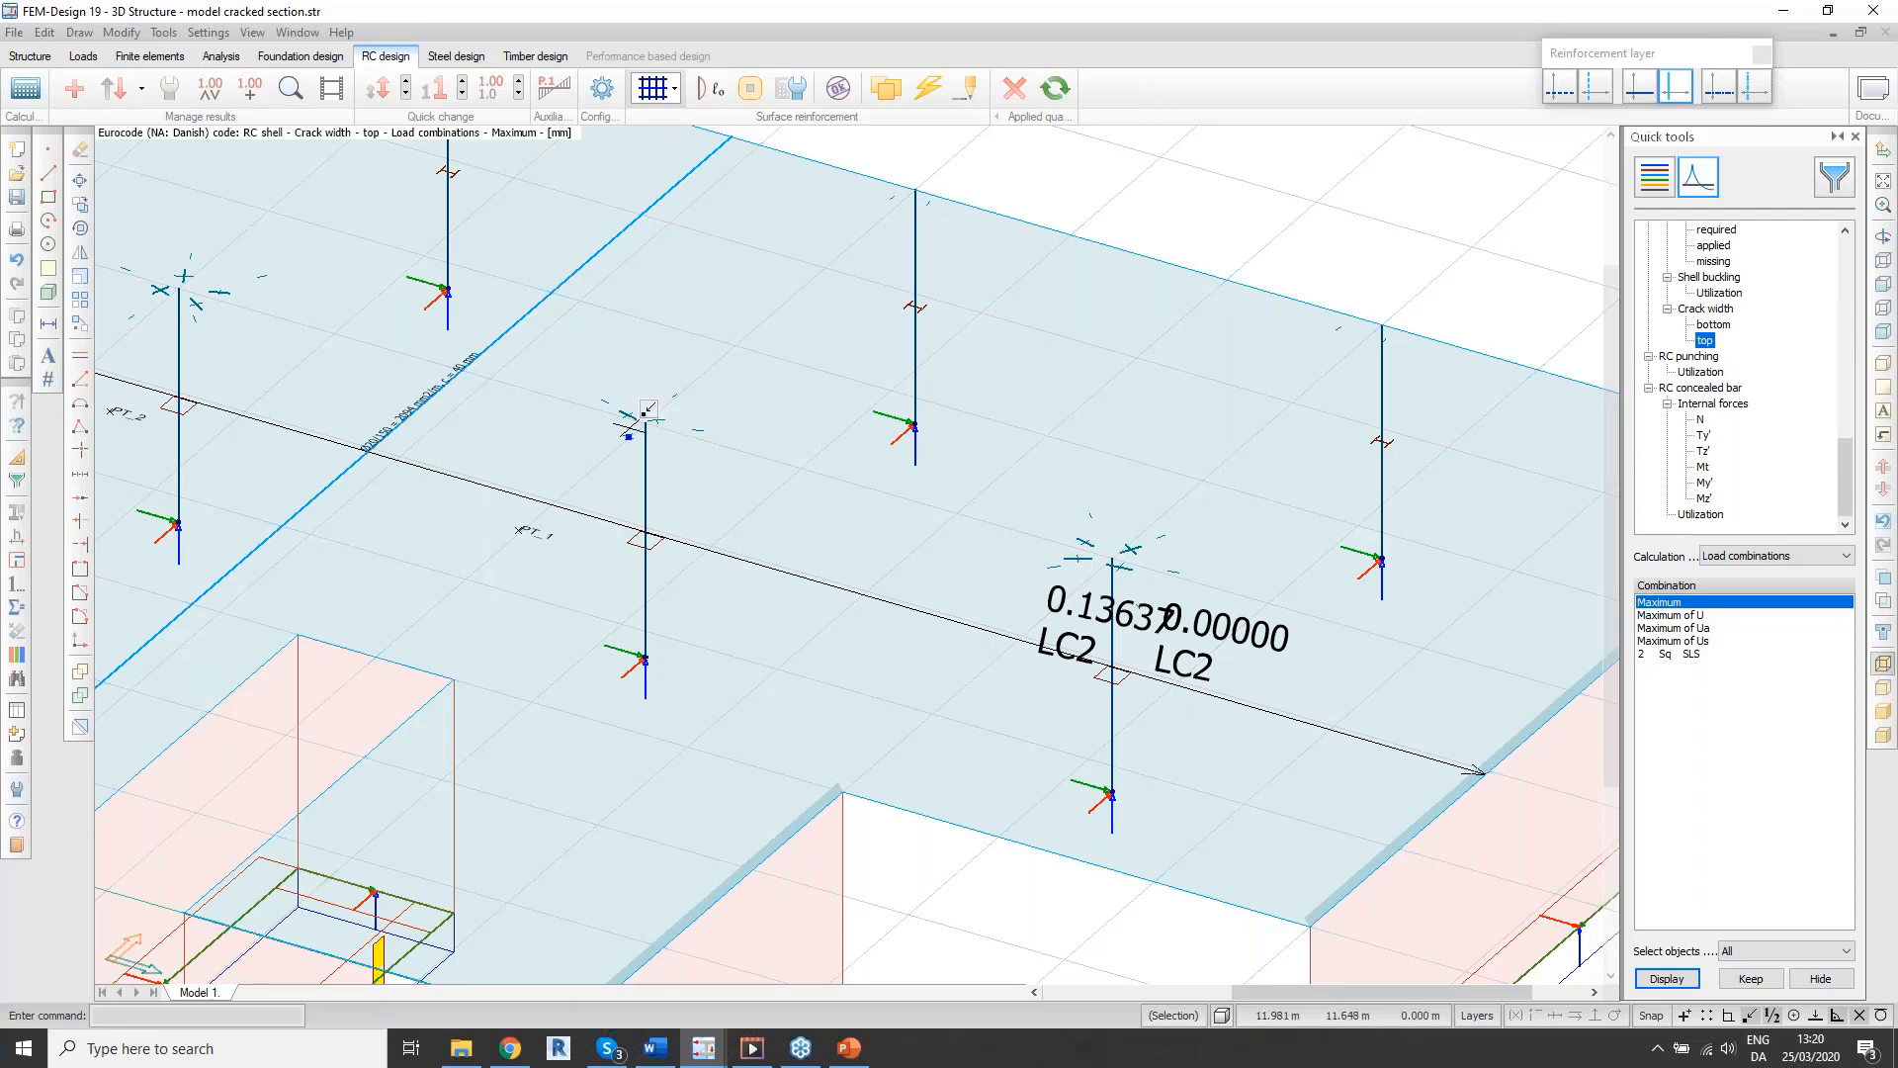
Step: Switch to punching reinforcement and run the punching check on all groups for load combinations
click(672, 90)
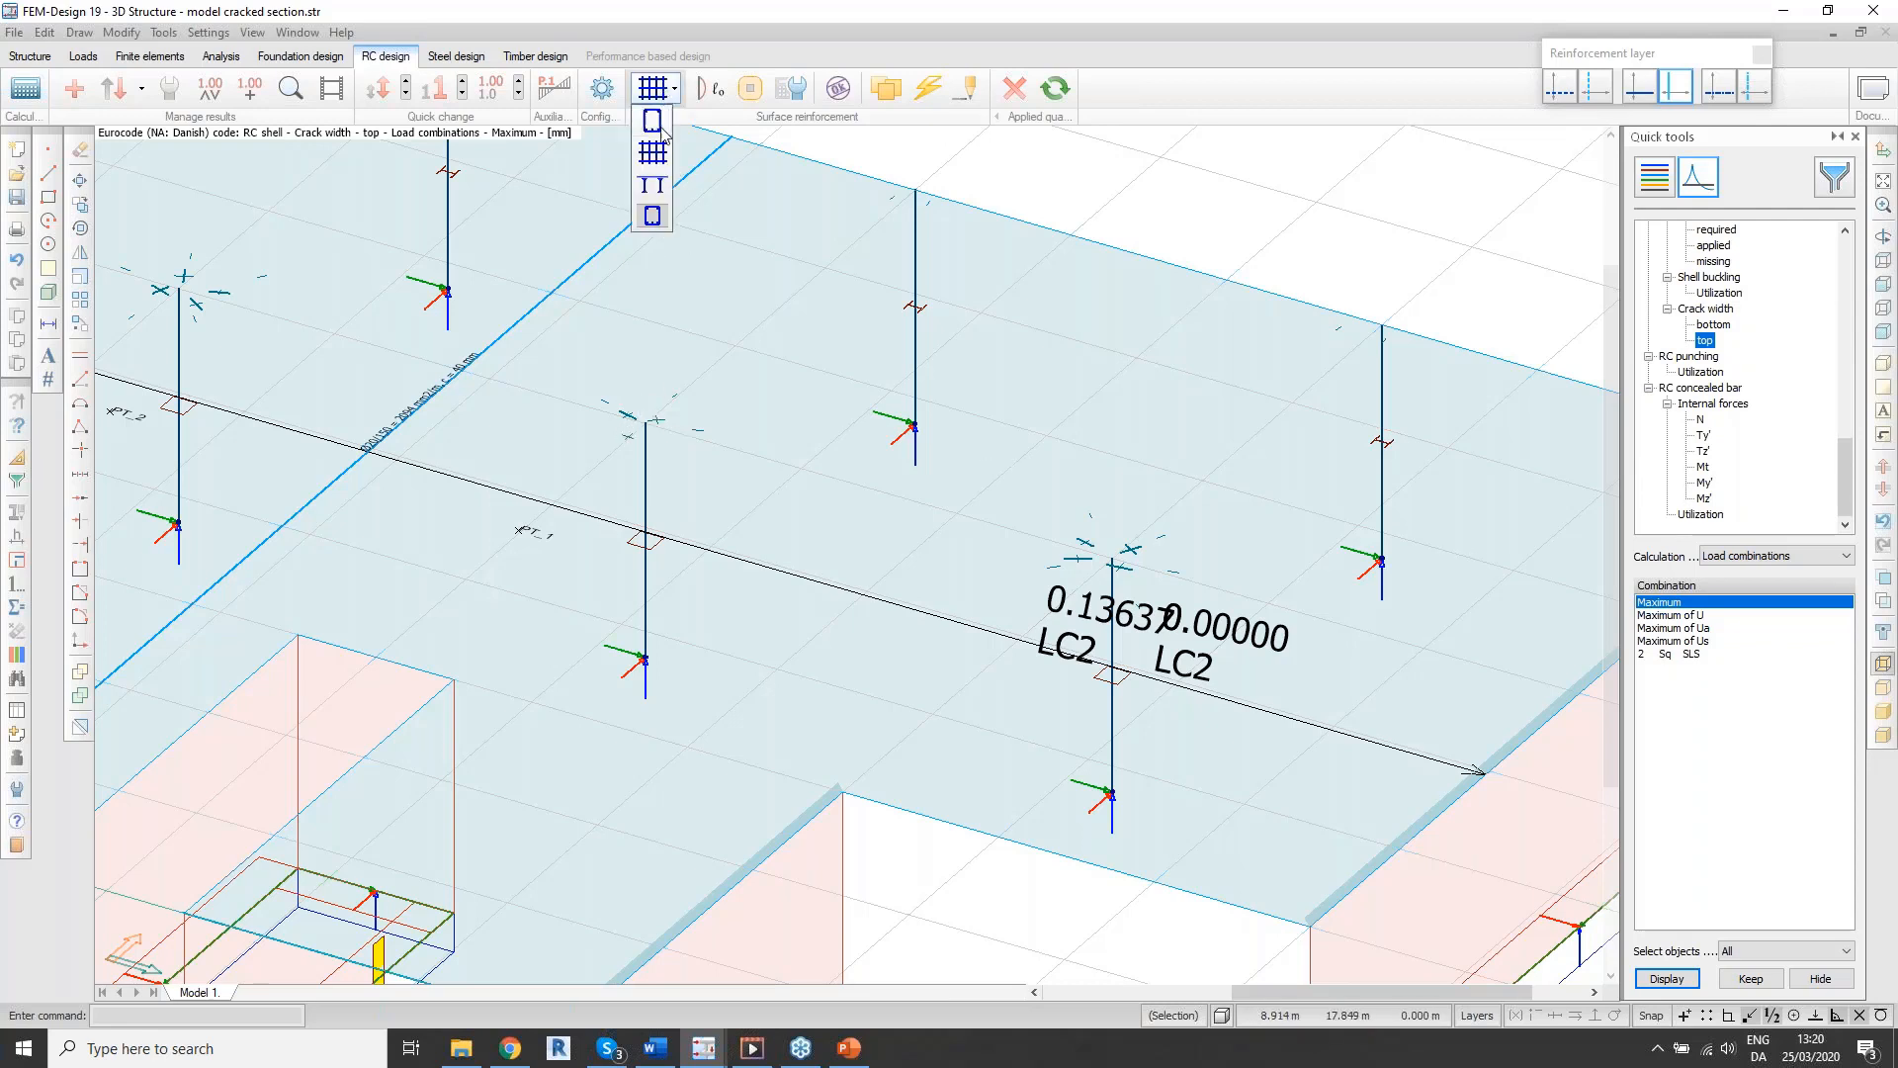
click(652, 186)
scroll(1167, 467, down, 5)
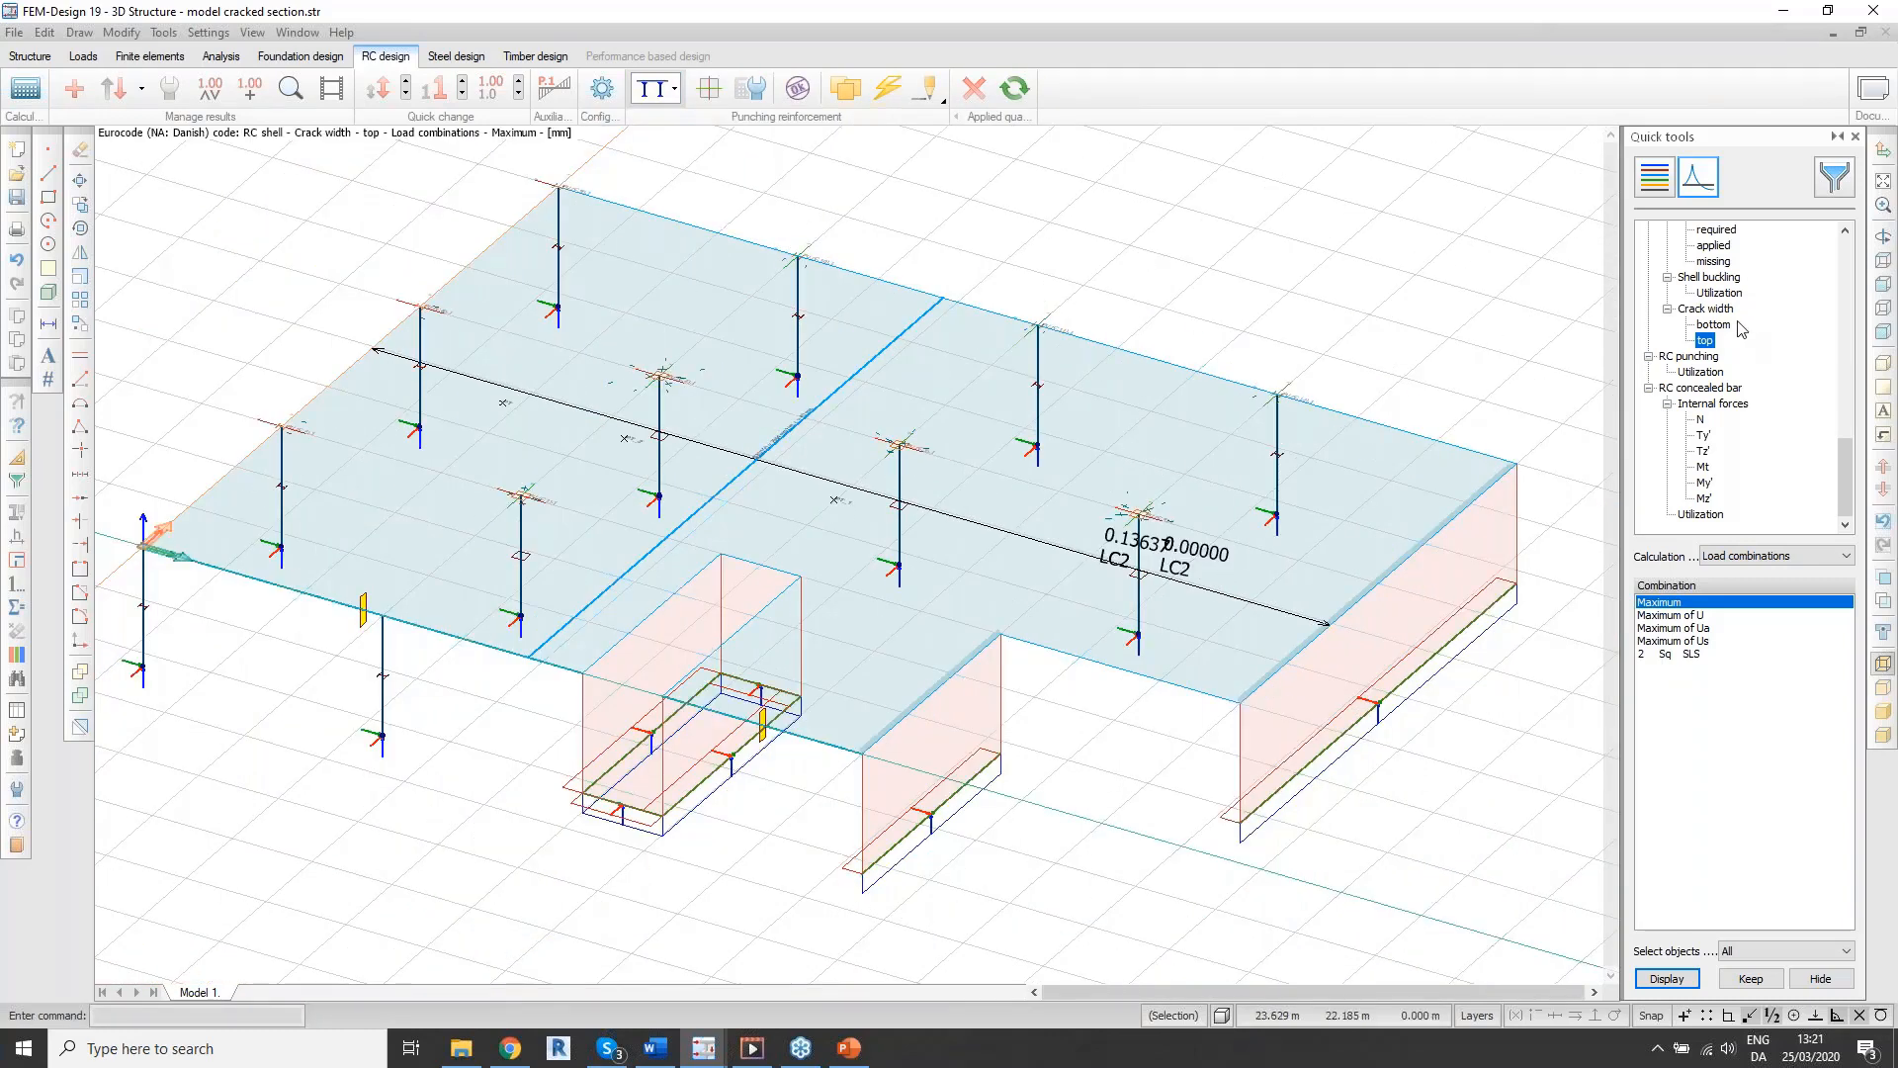
click(796, 91)
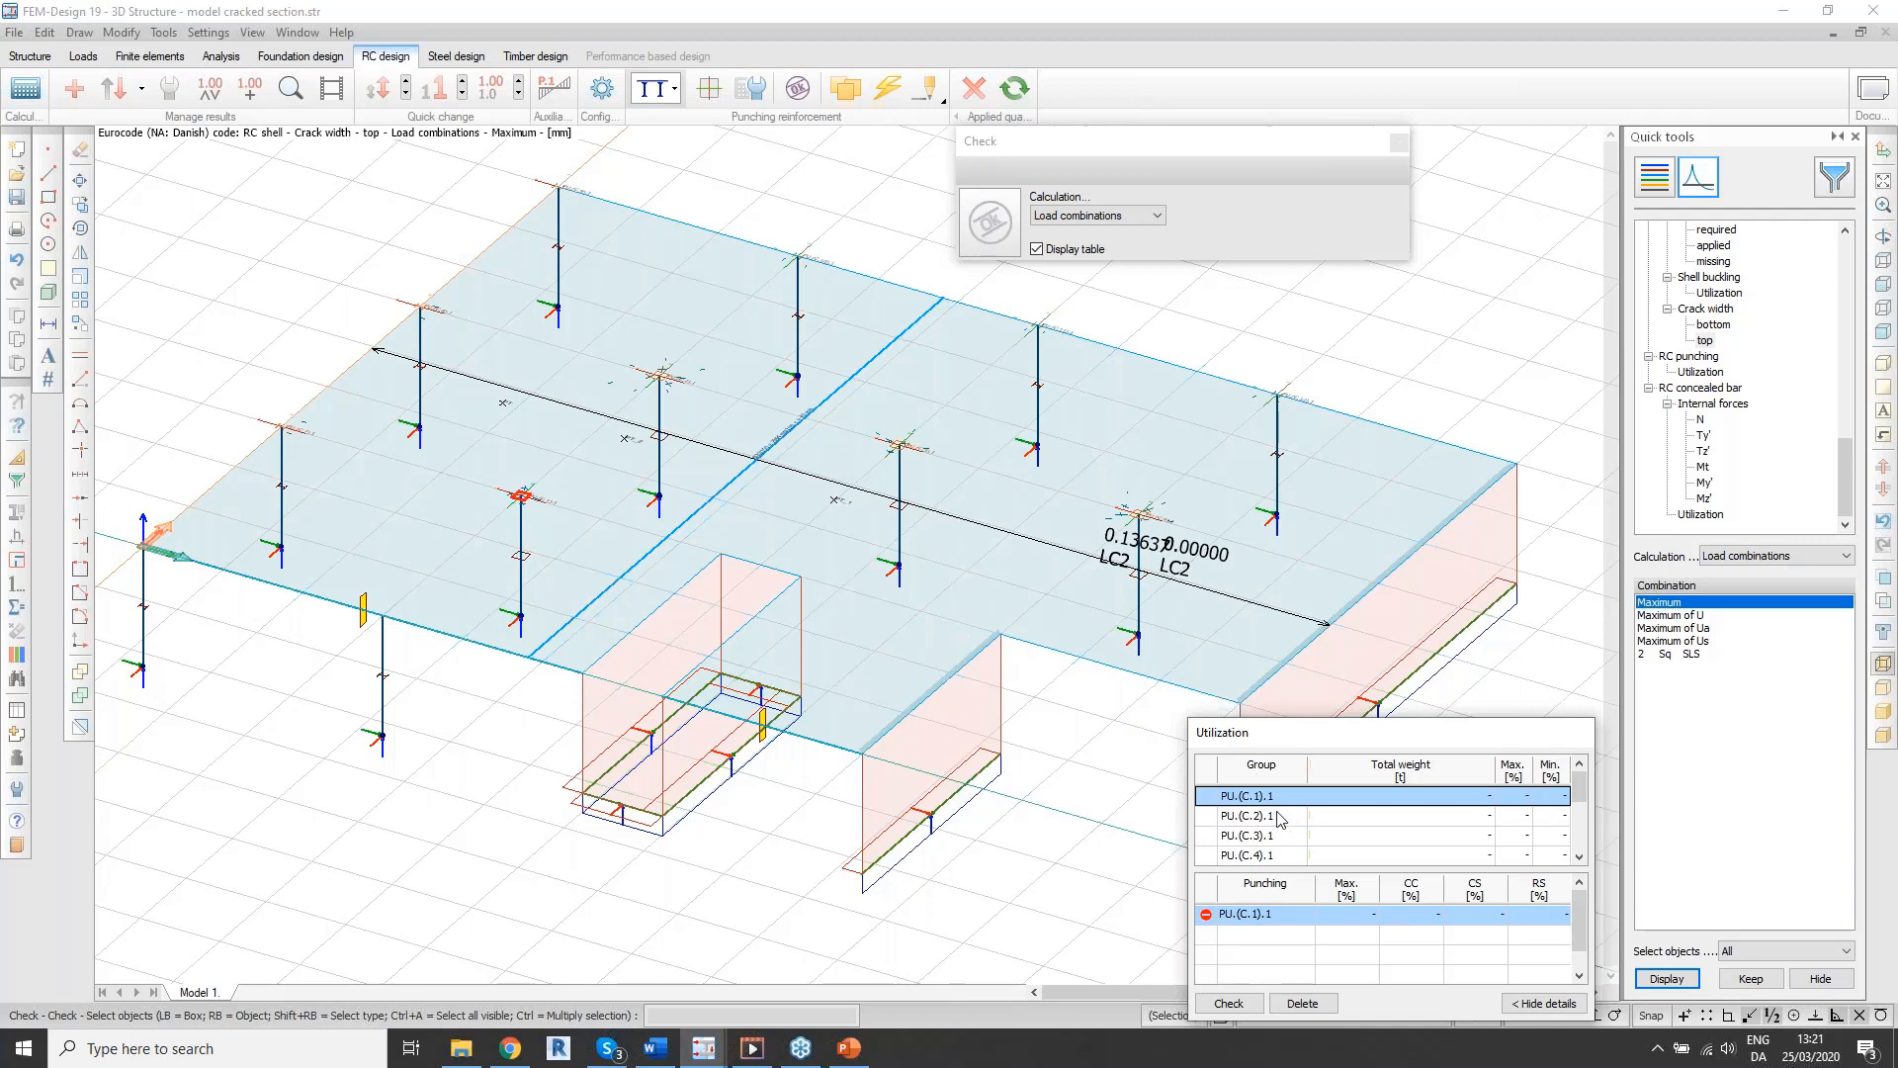
key(ctrl+a)
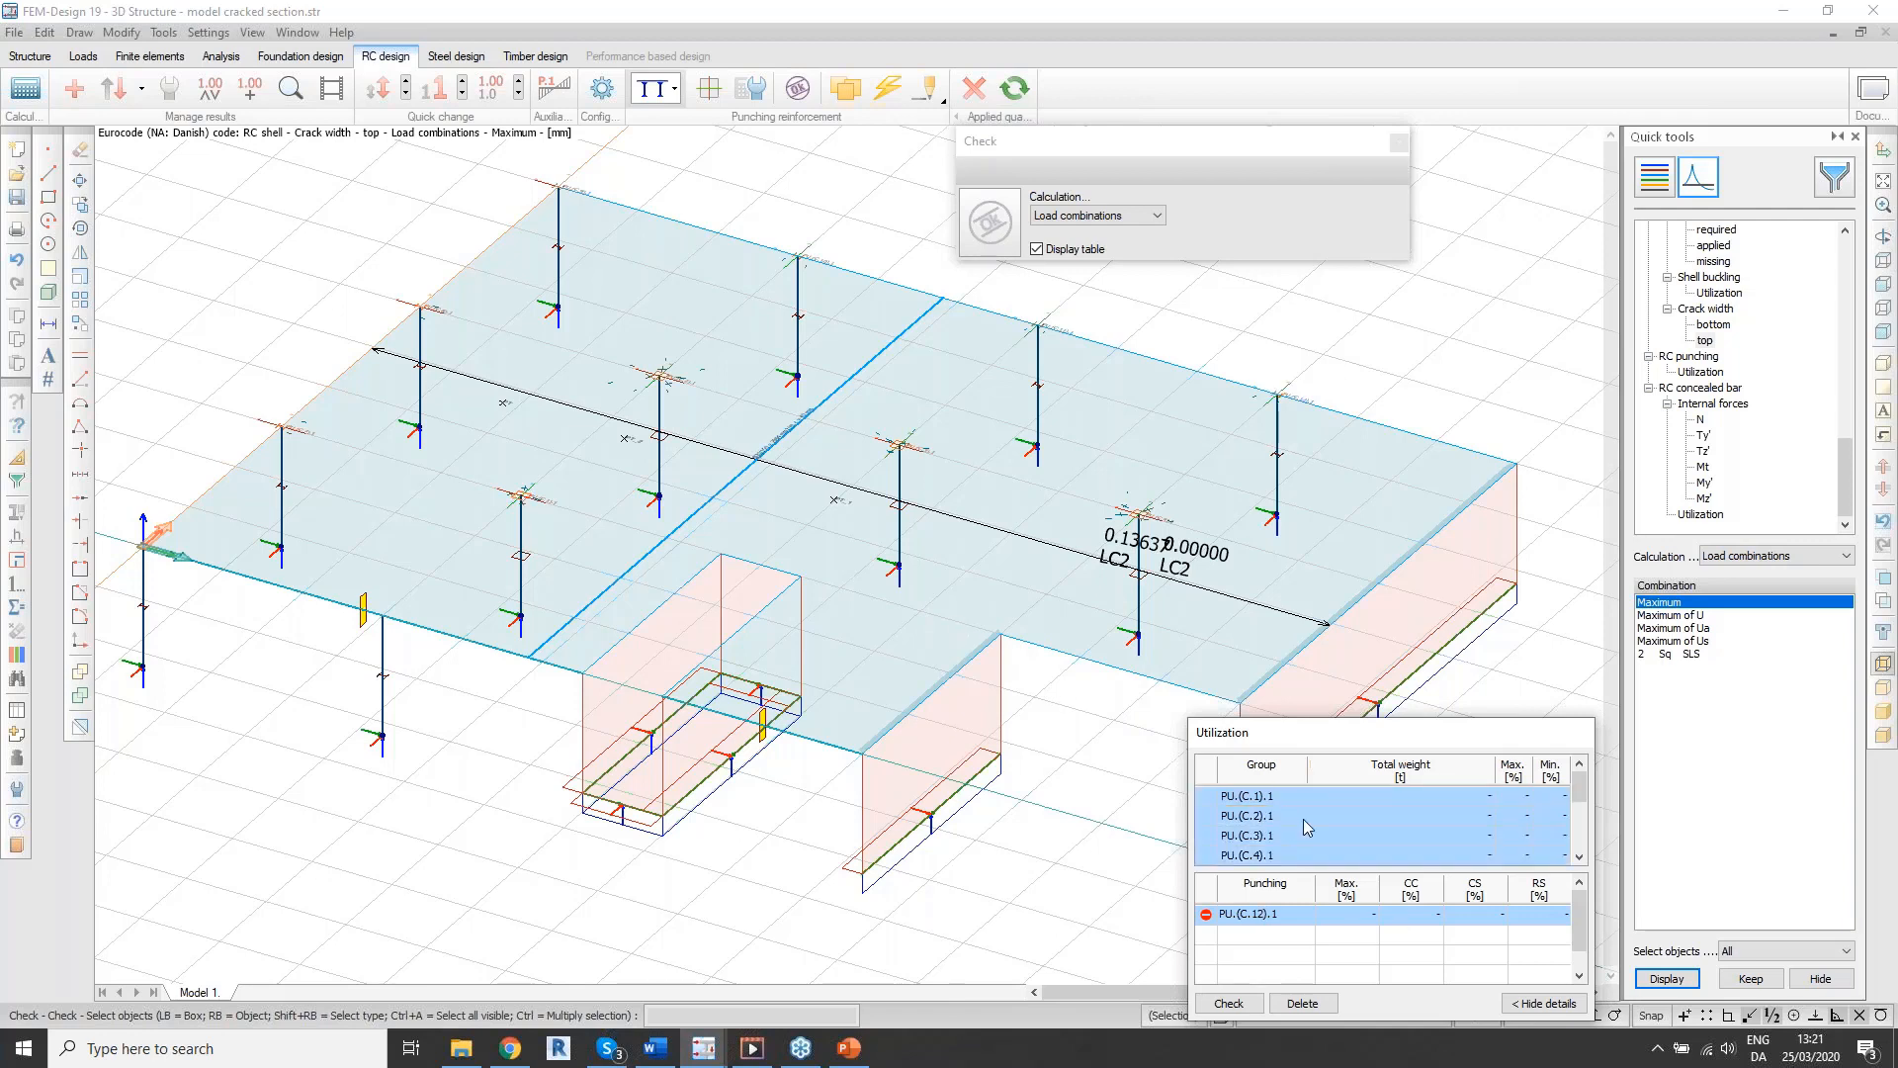
click(1230, 1002)
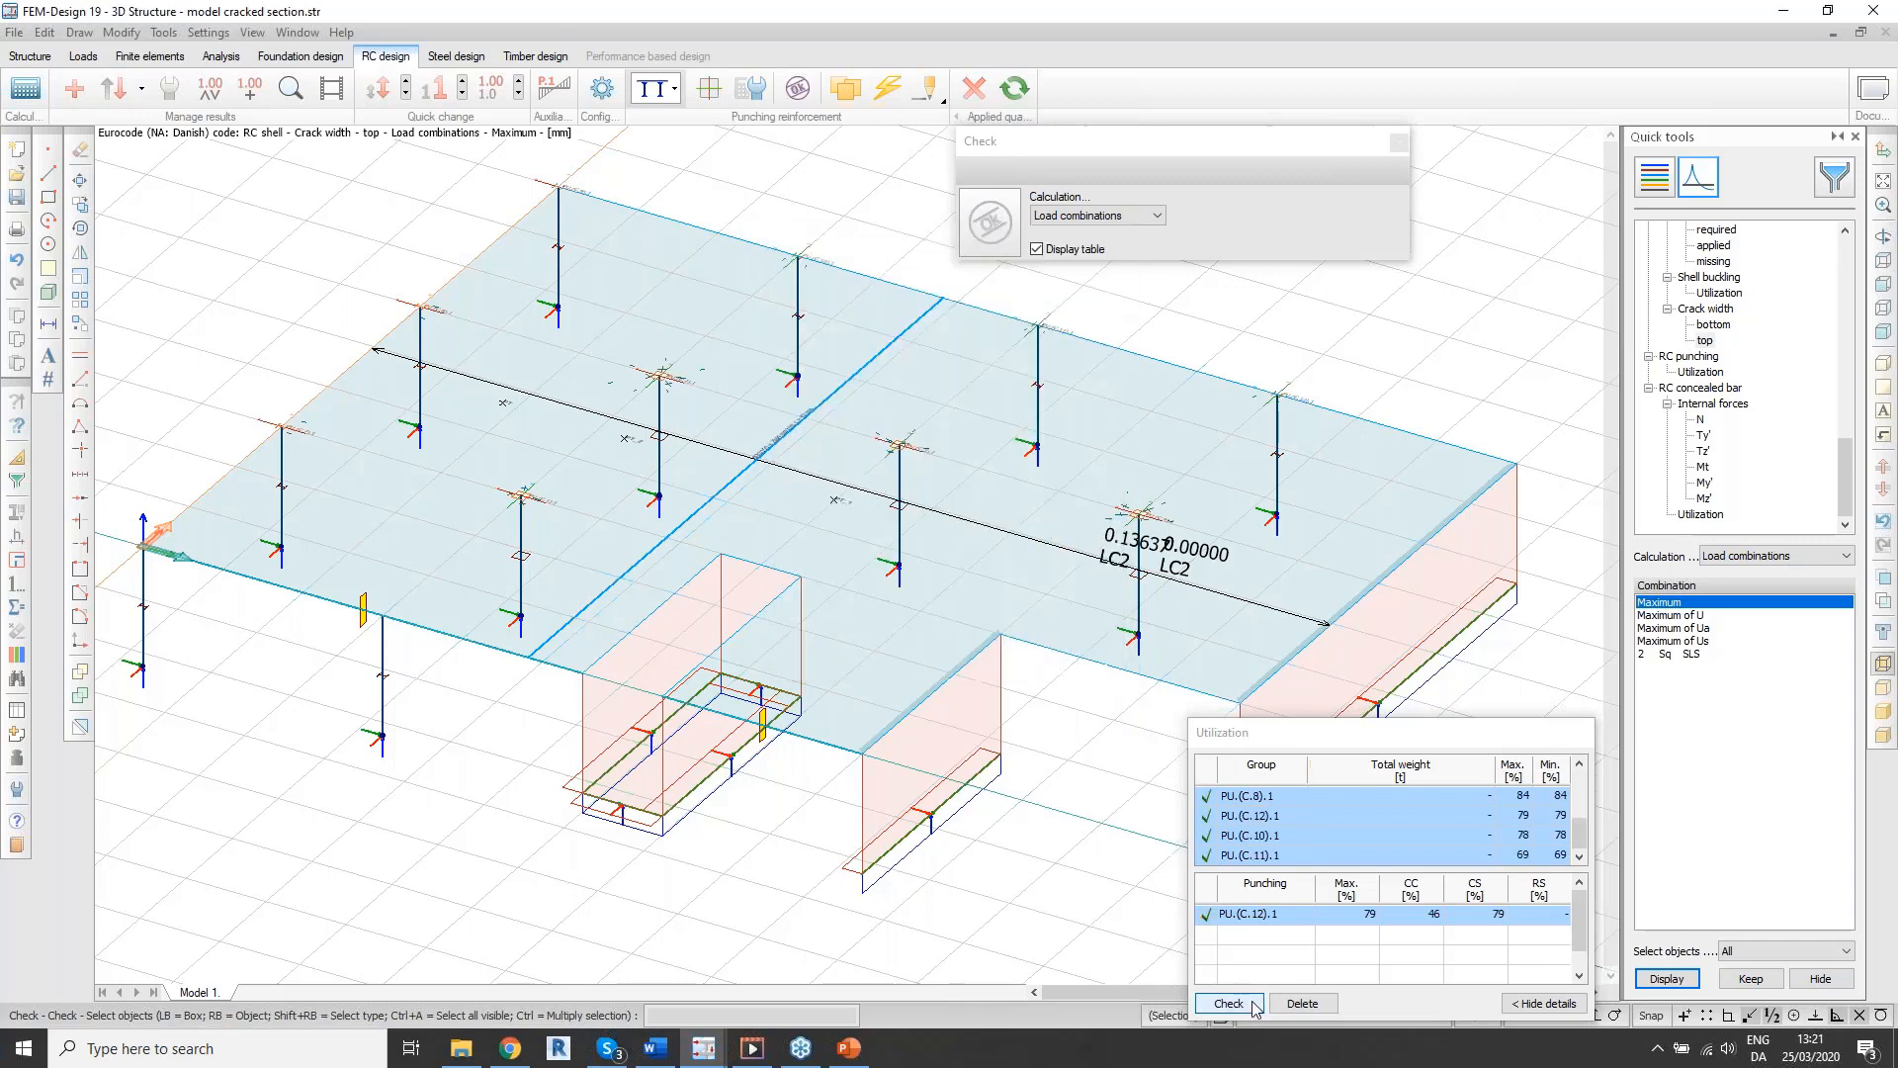
Step: Display the RC punching utilization for the maximum of load combinations and inspect it around the slab's columns
click(1712, 375)
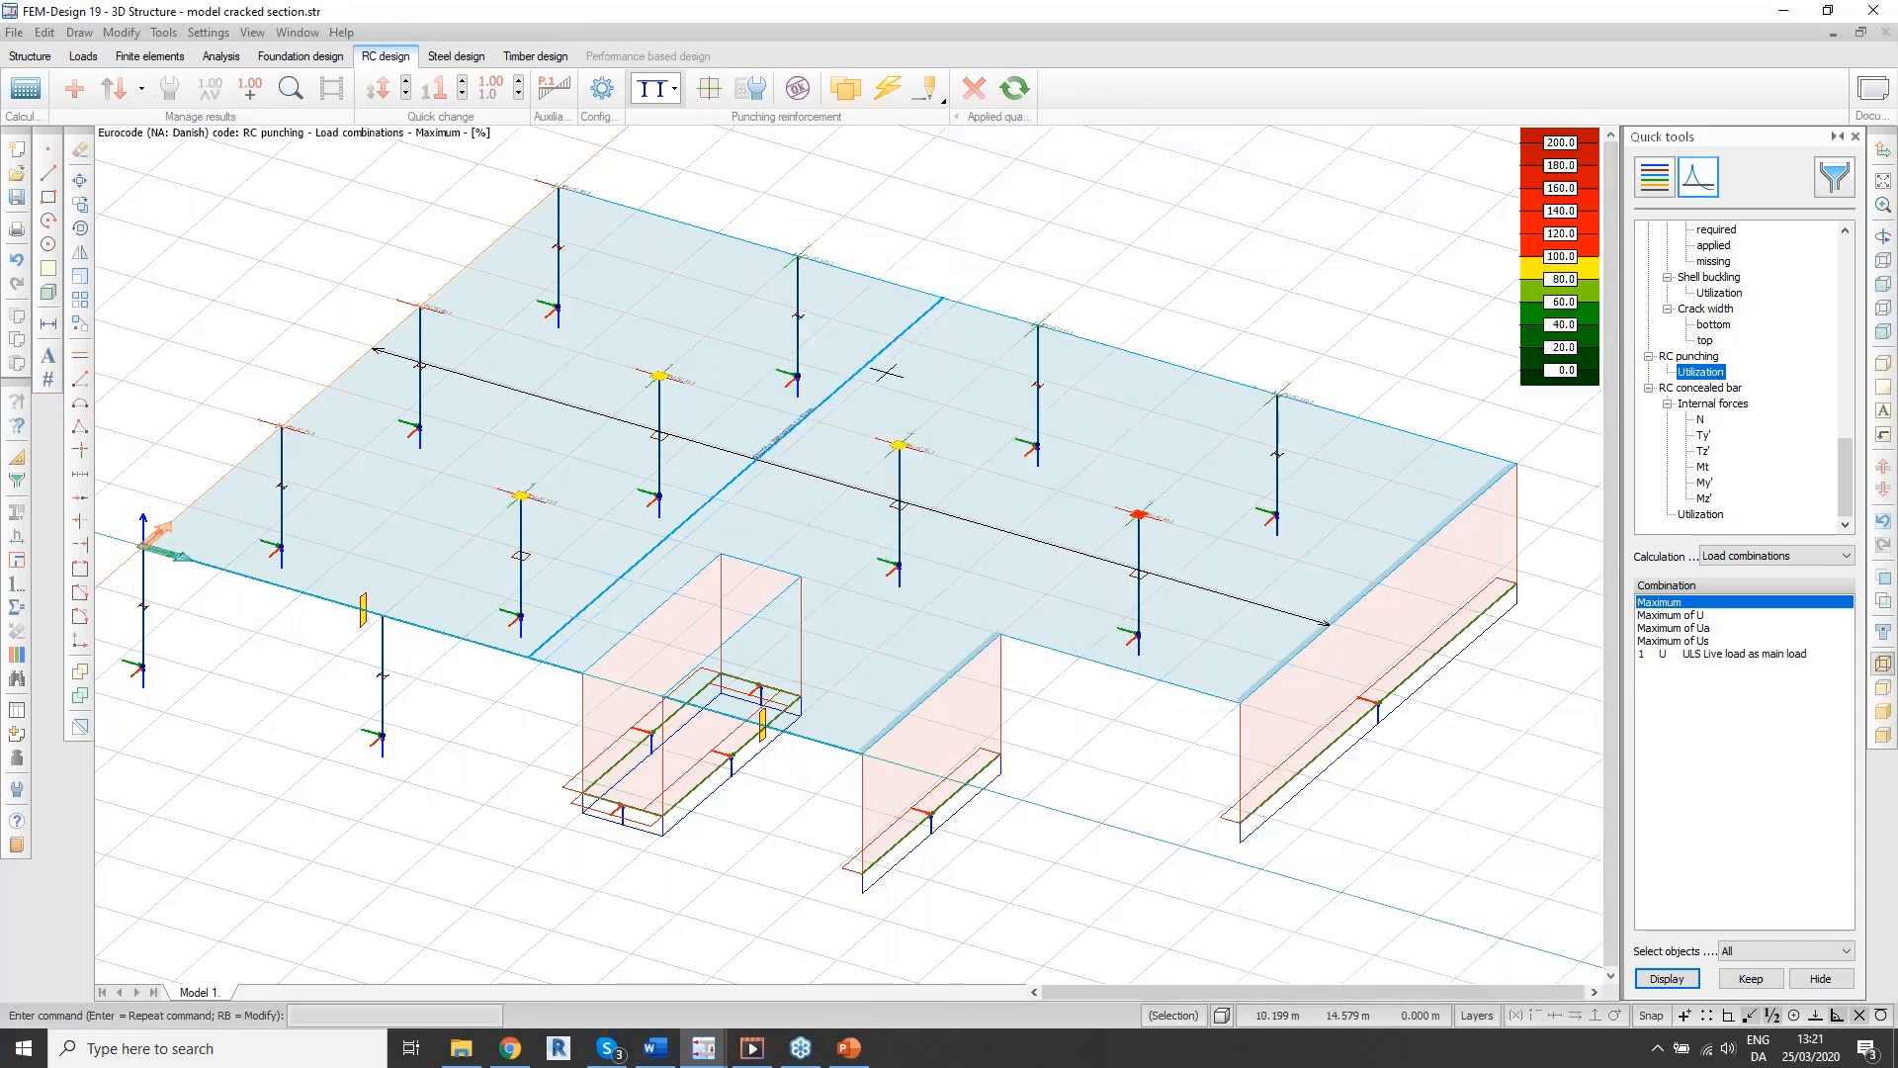
scroll(449, 411, up, 1)
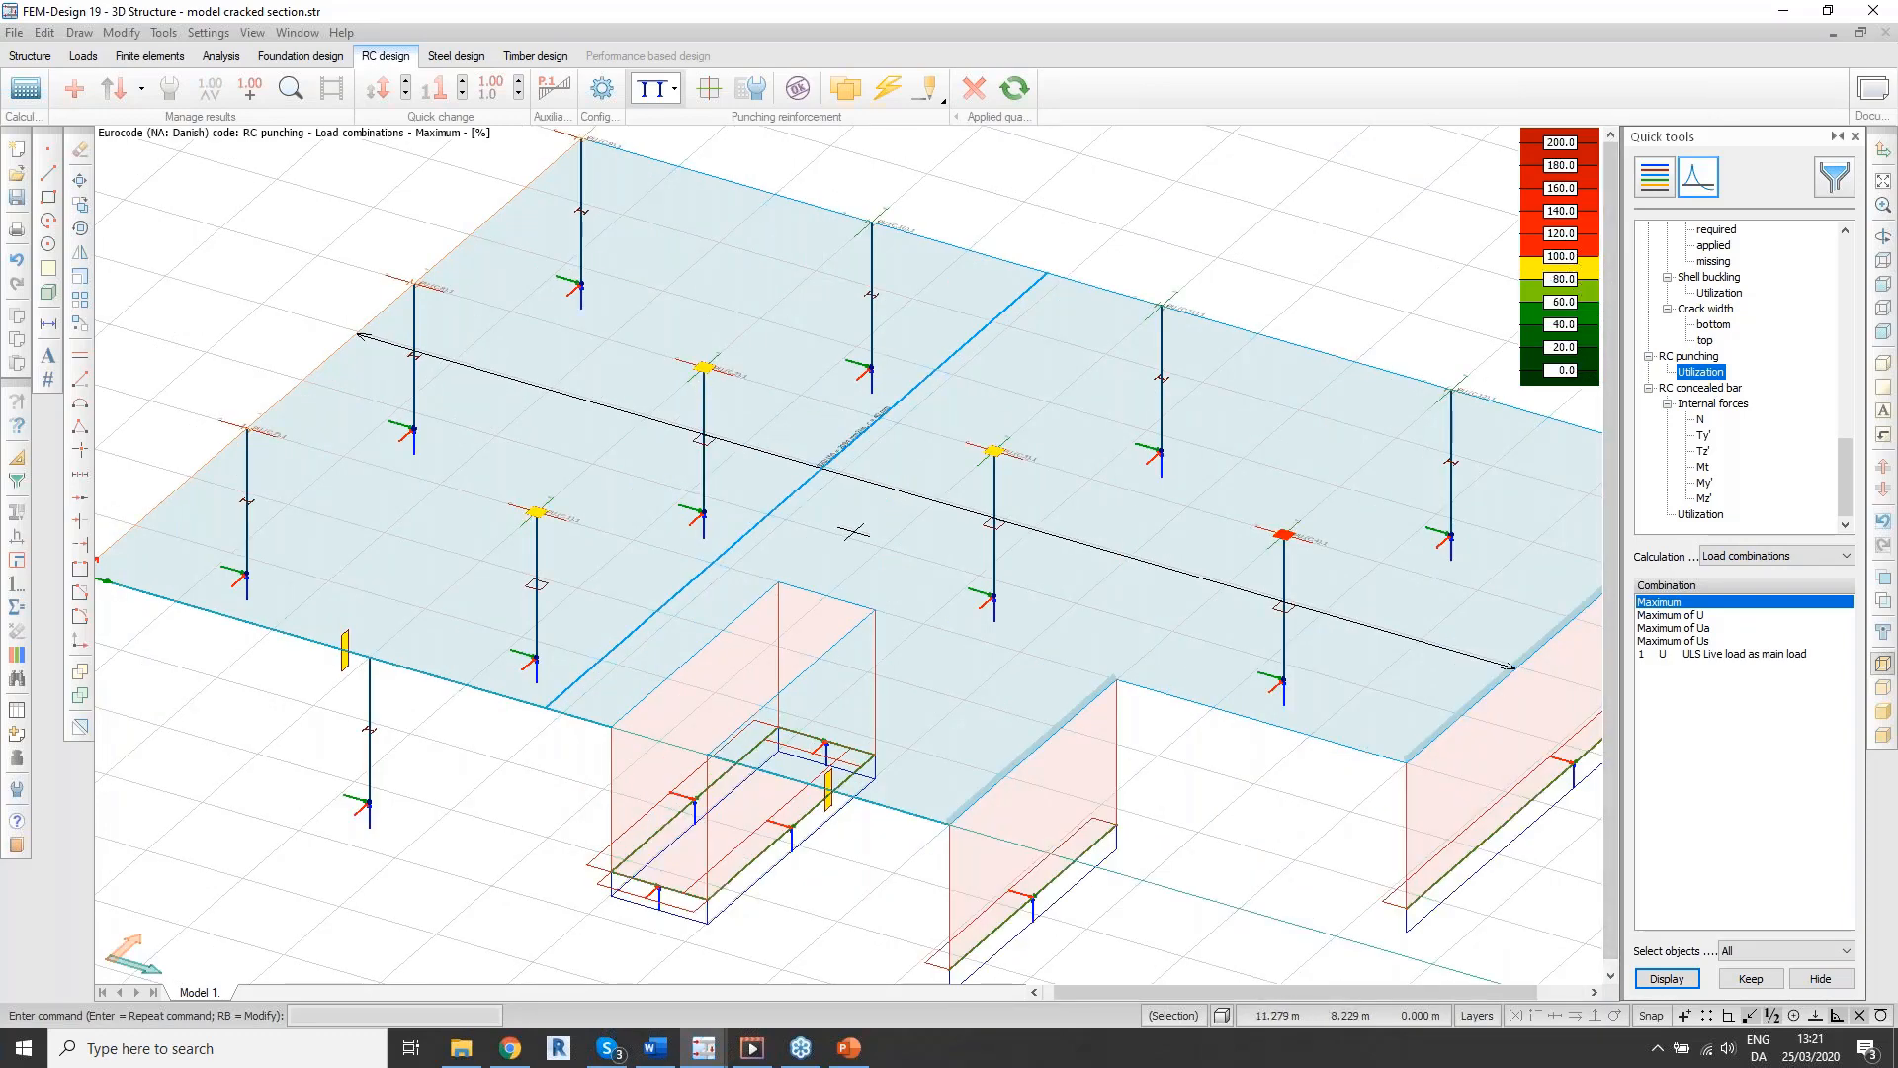
scroll(715, 340, up, 2)
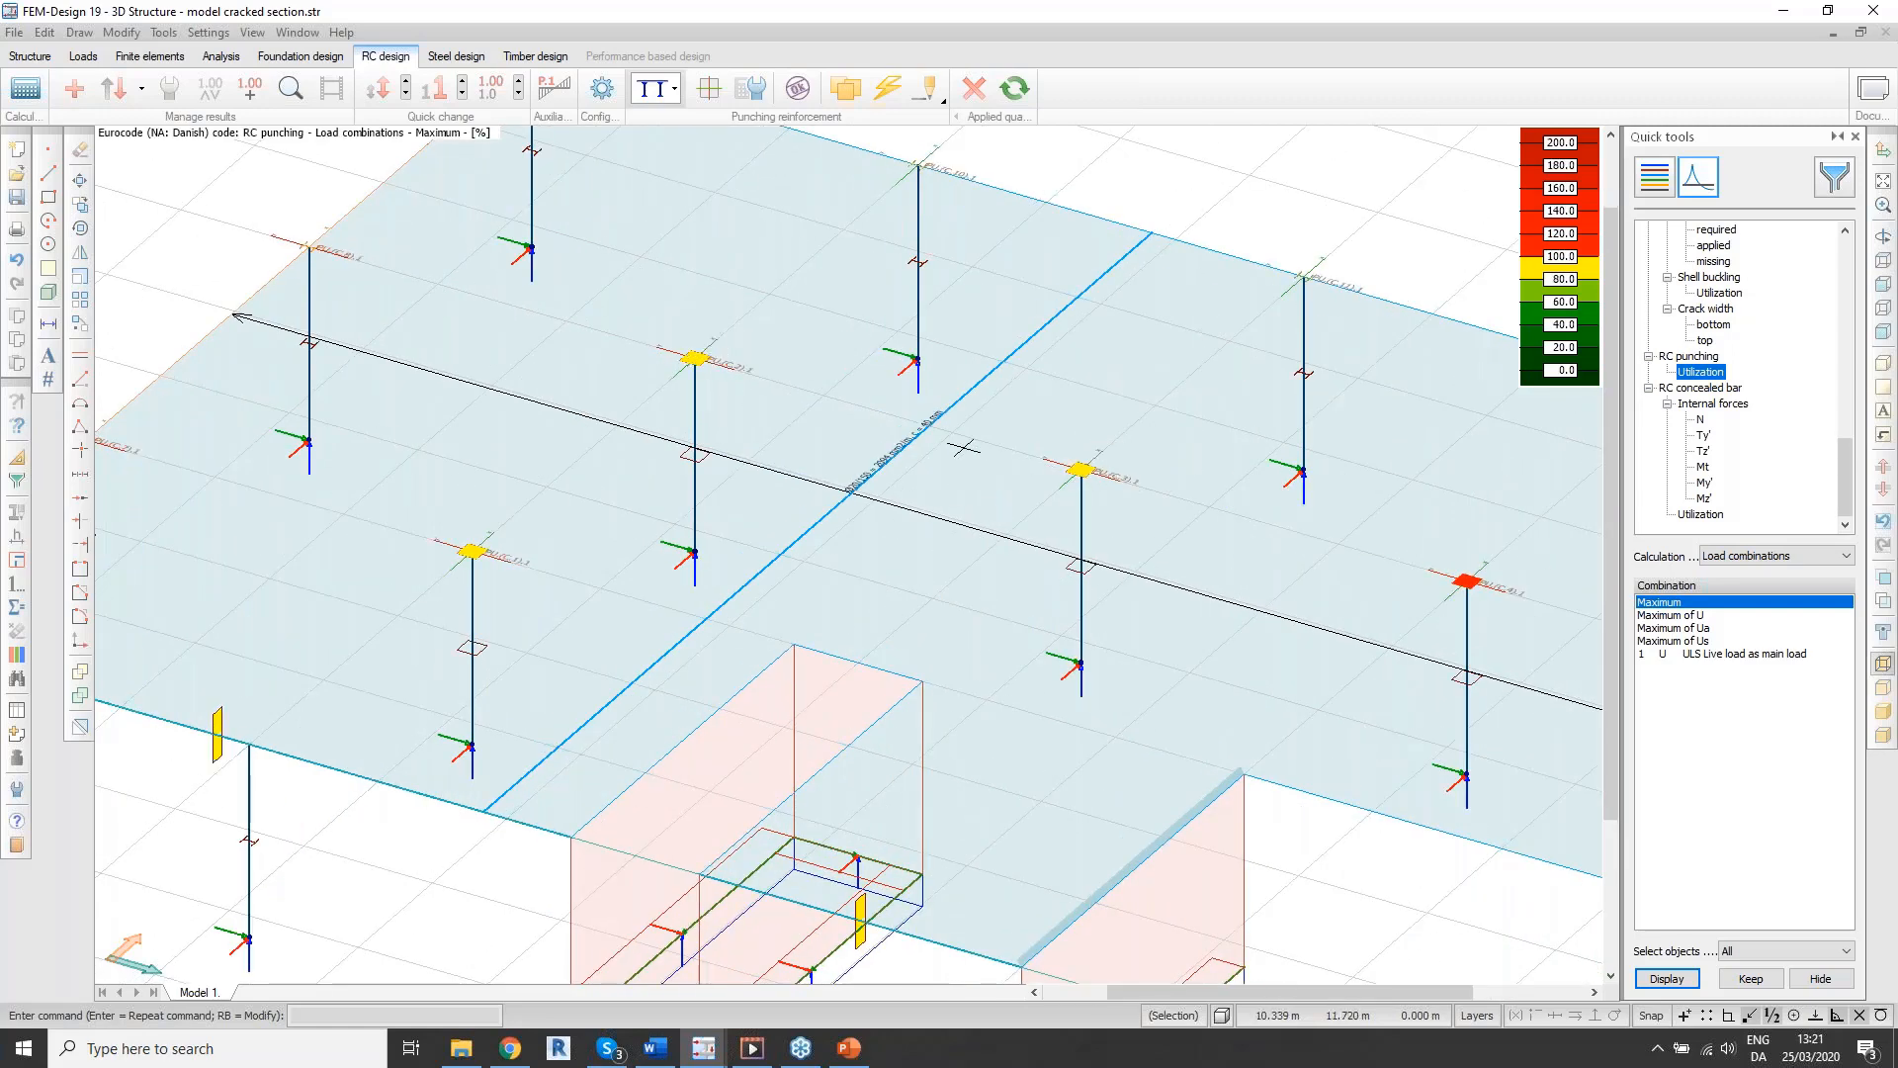
middle_drag(1326, 564, 1026, 530)
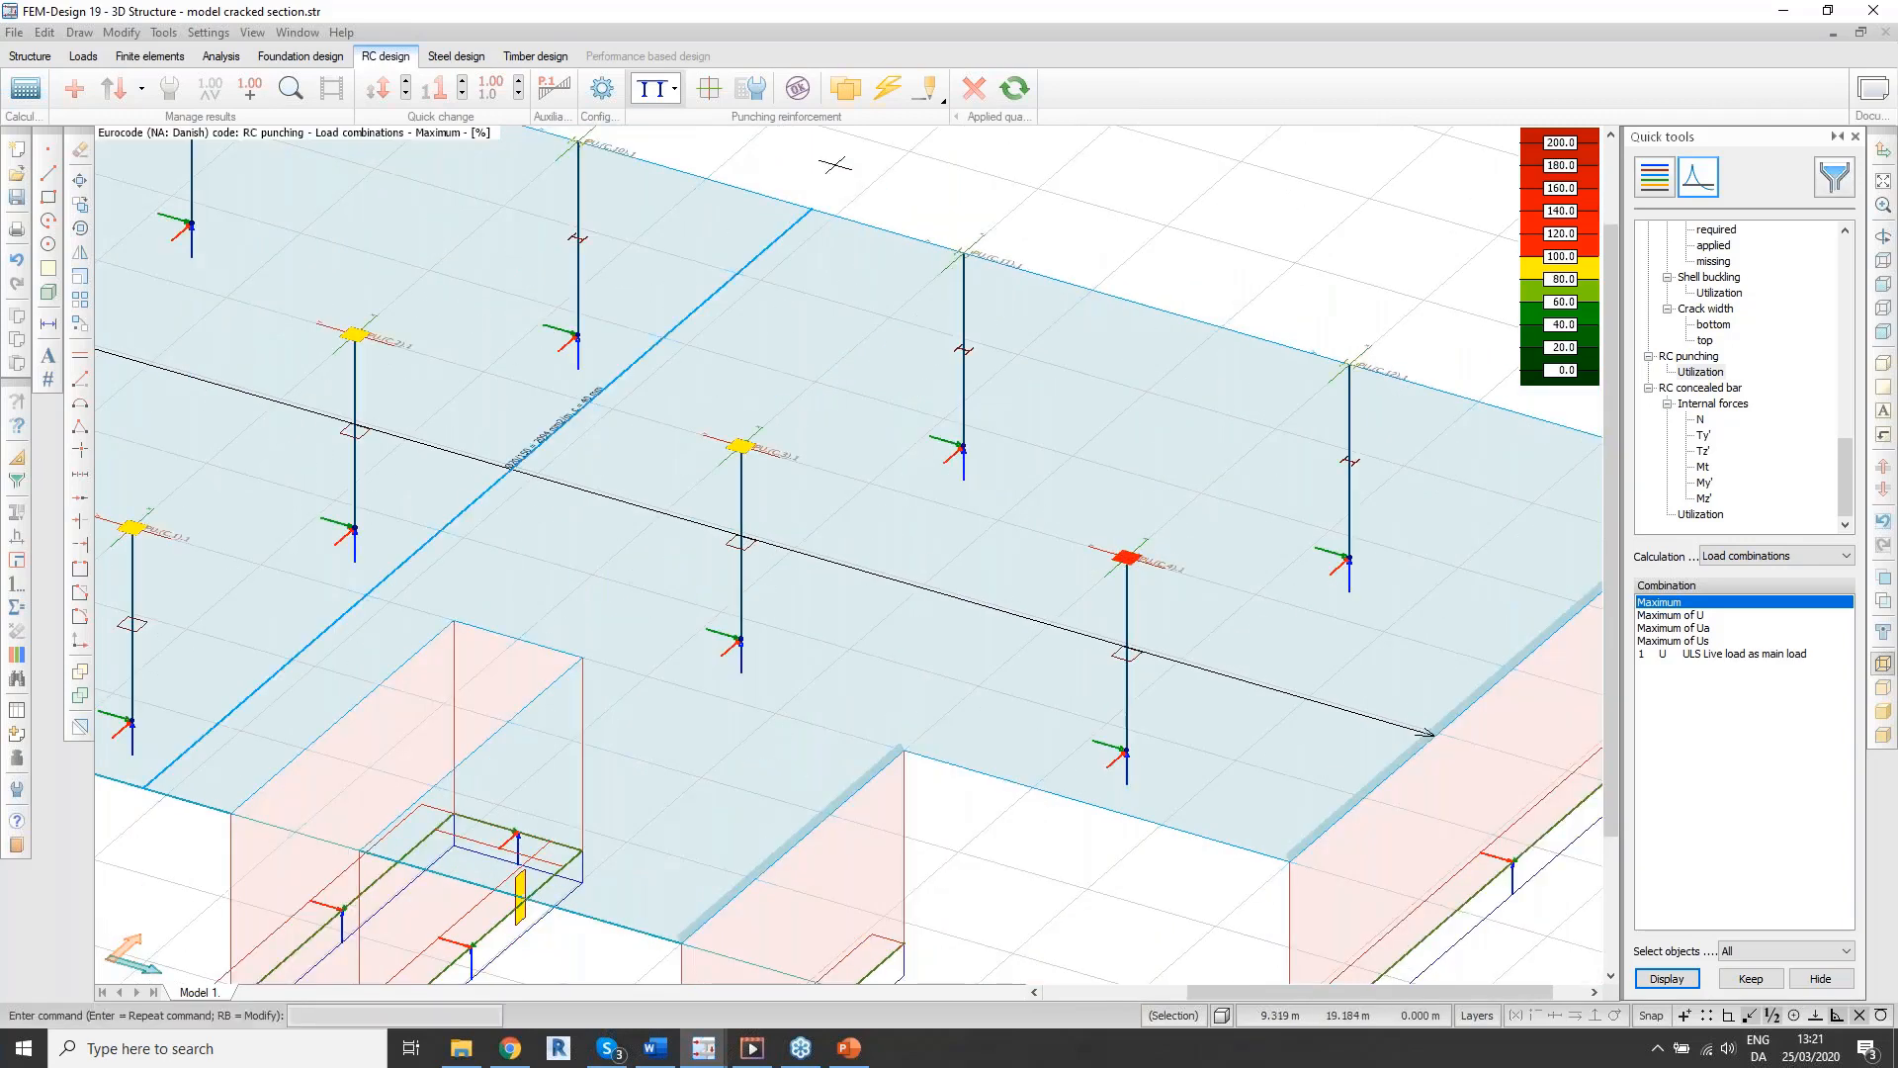
Step: Open the punching auto design for load combinations with the utilization table displayed
click(923, 93)
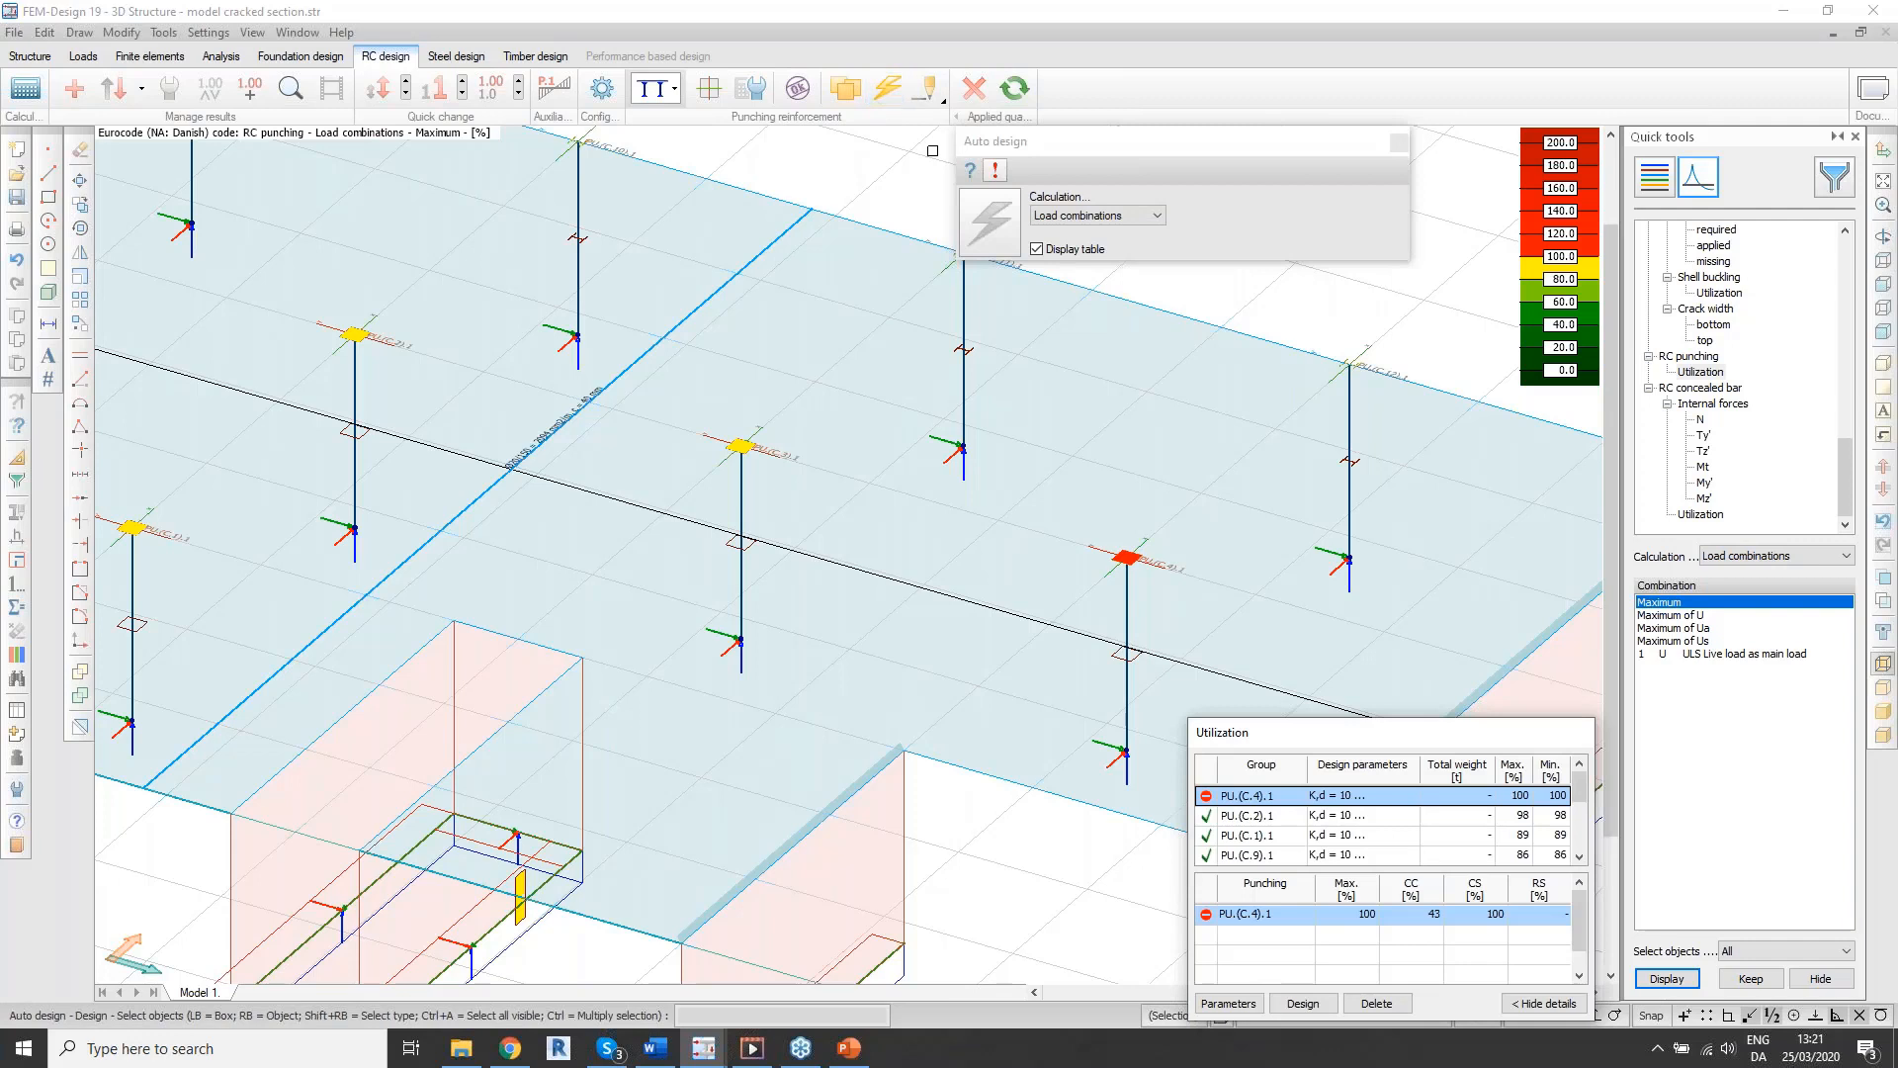
click(932, 95)
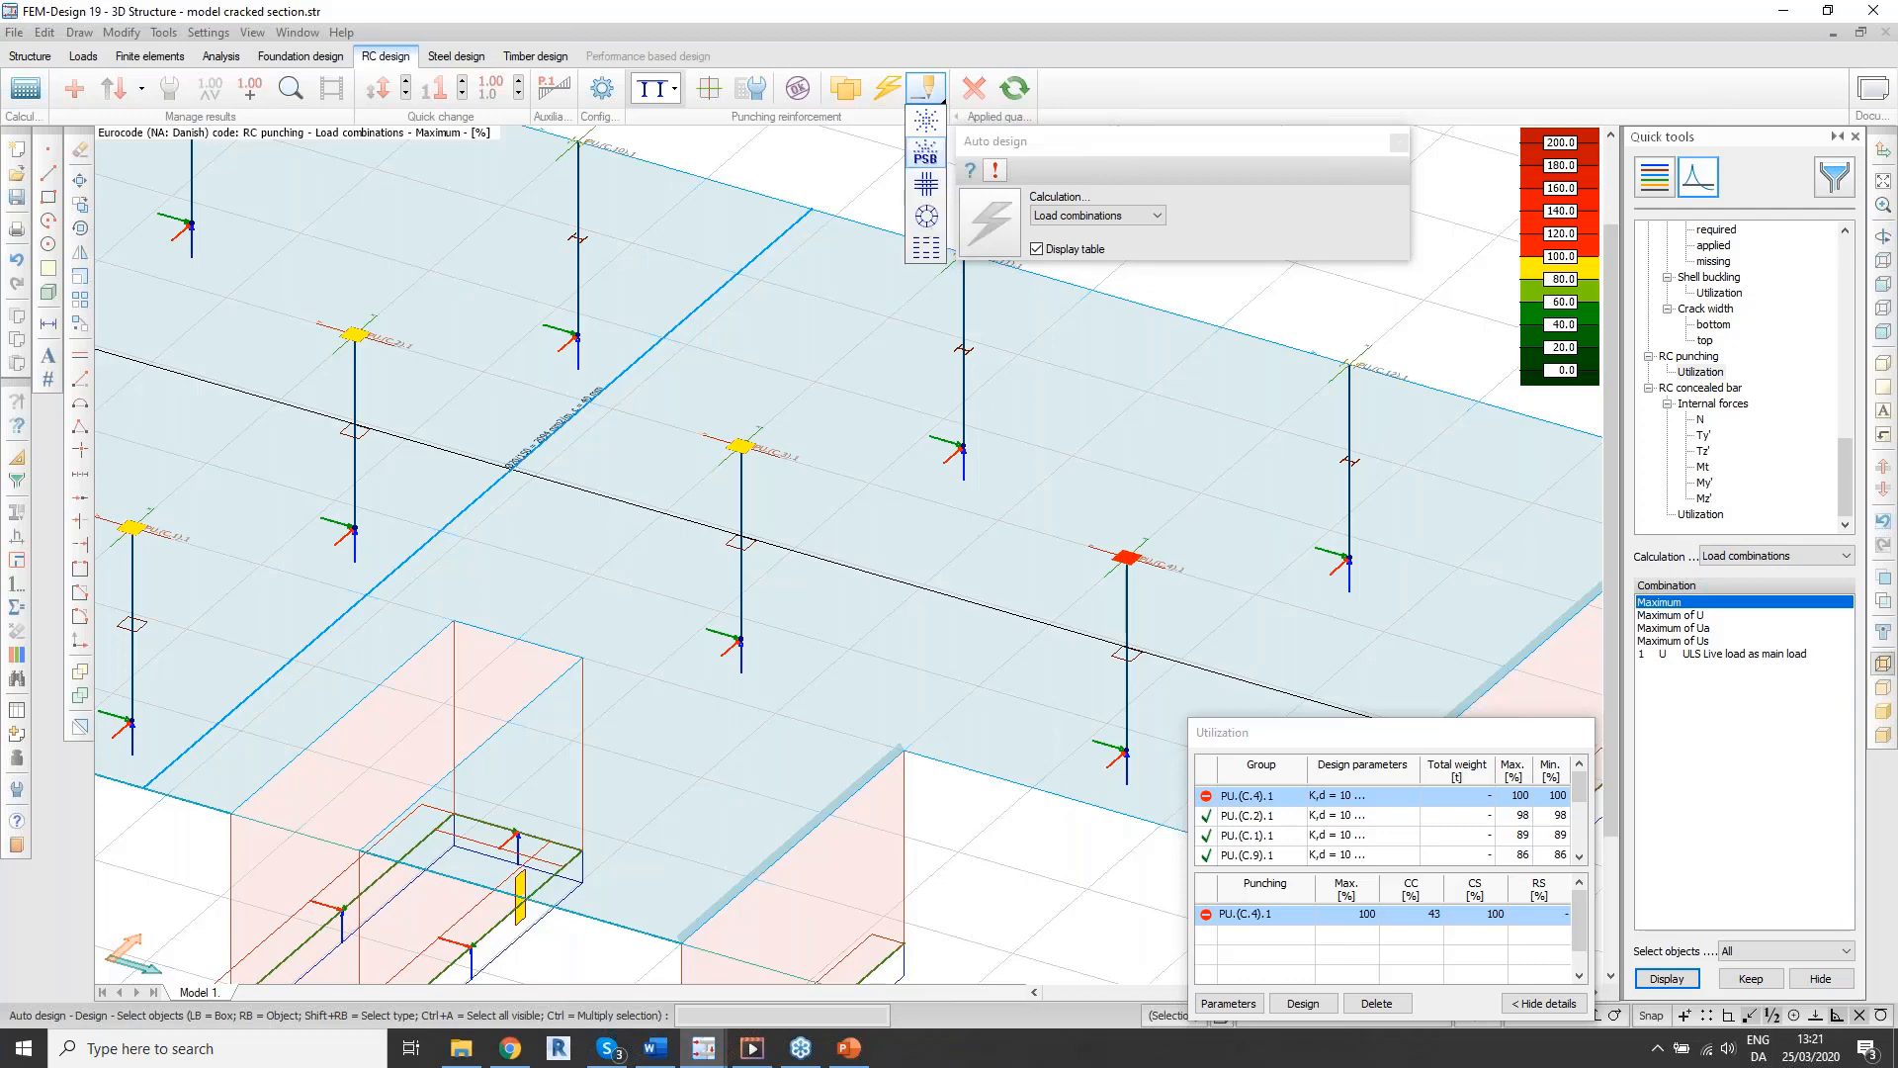
click(931, 97)
click(892, 93)
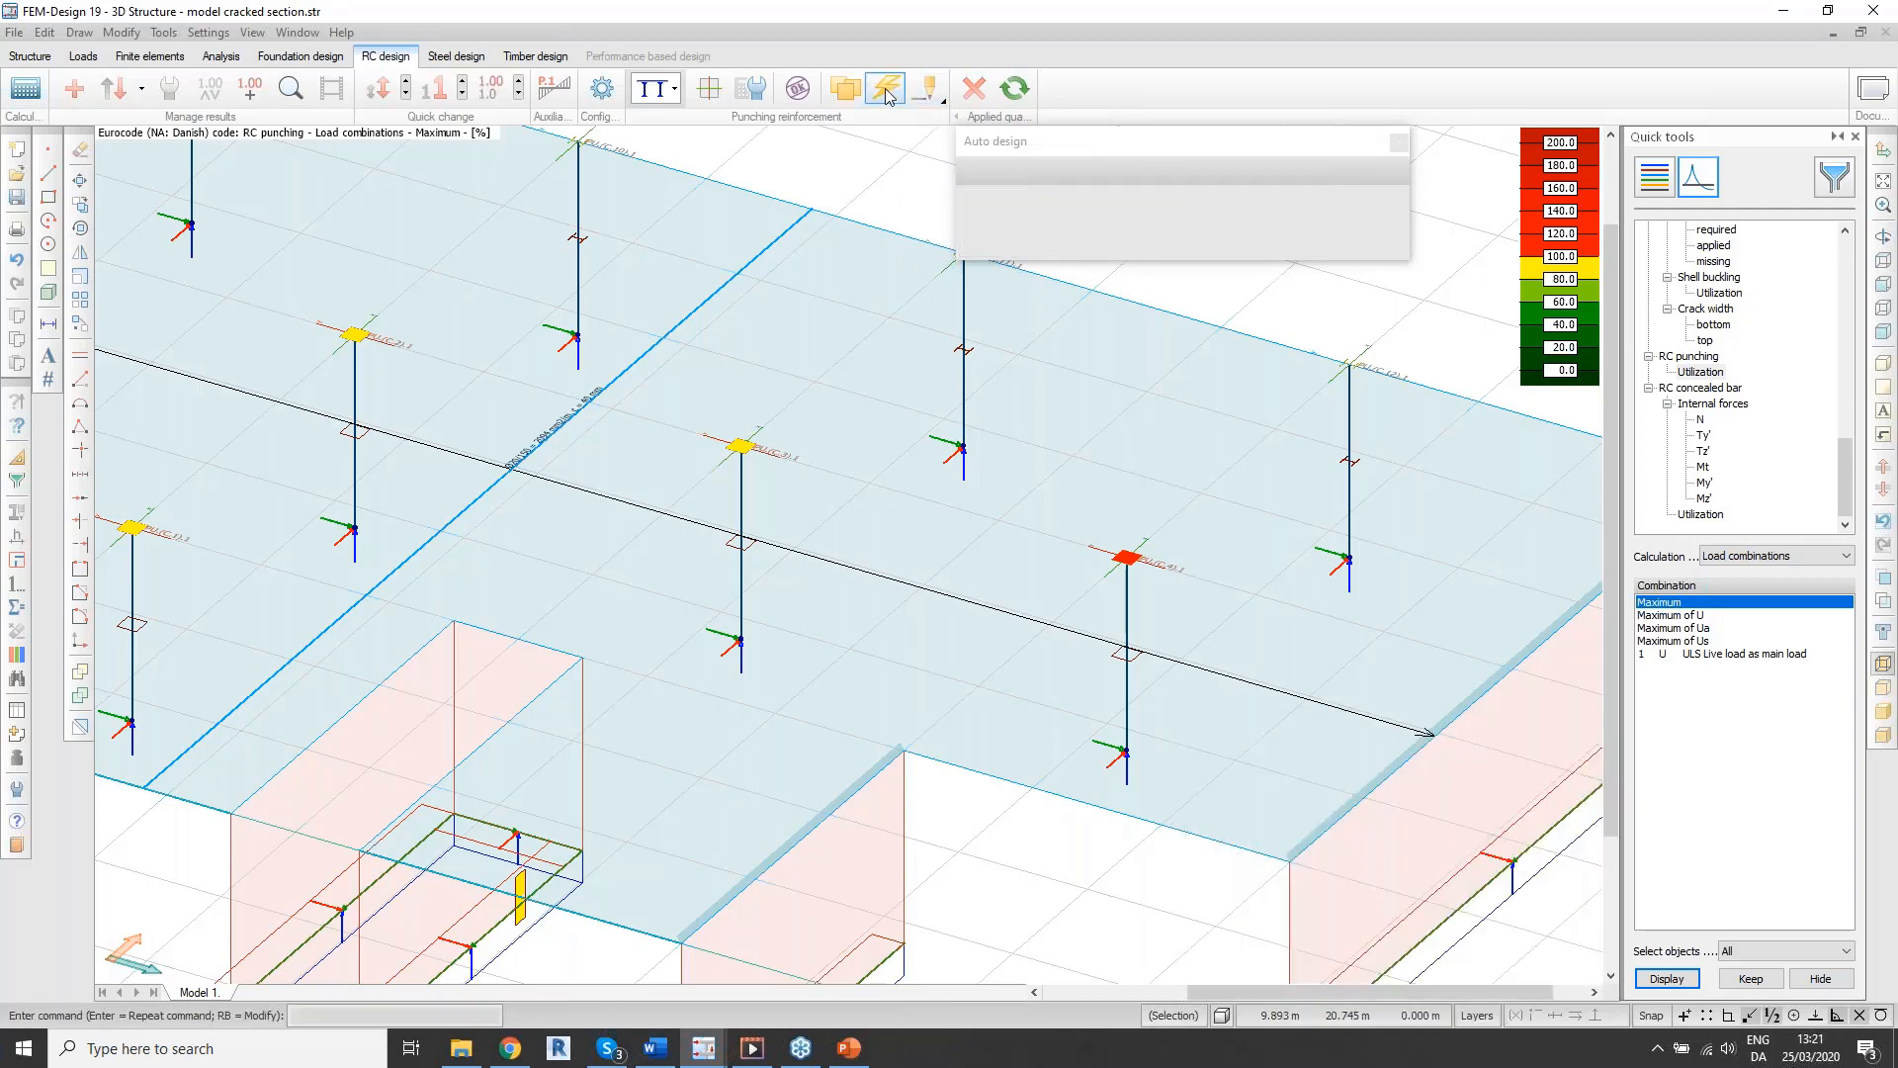
Step: Compare the punching reinforcement types and try to design PU.(C.4).1 with semi-orthogonal Peikko PSB stud rails
click(1229, 1004)
click(825, 393)
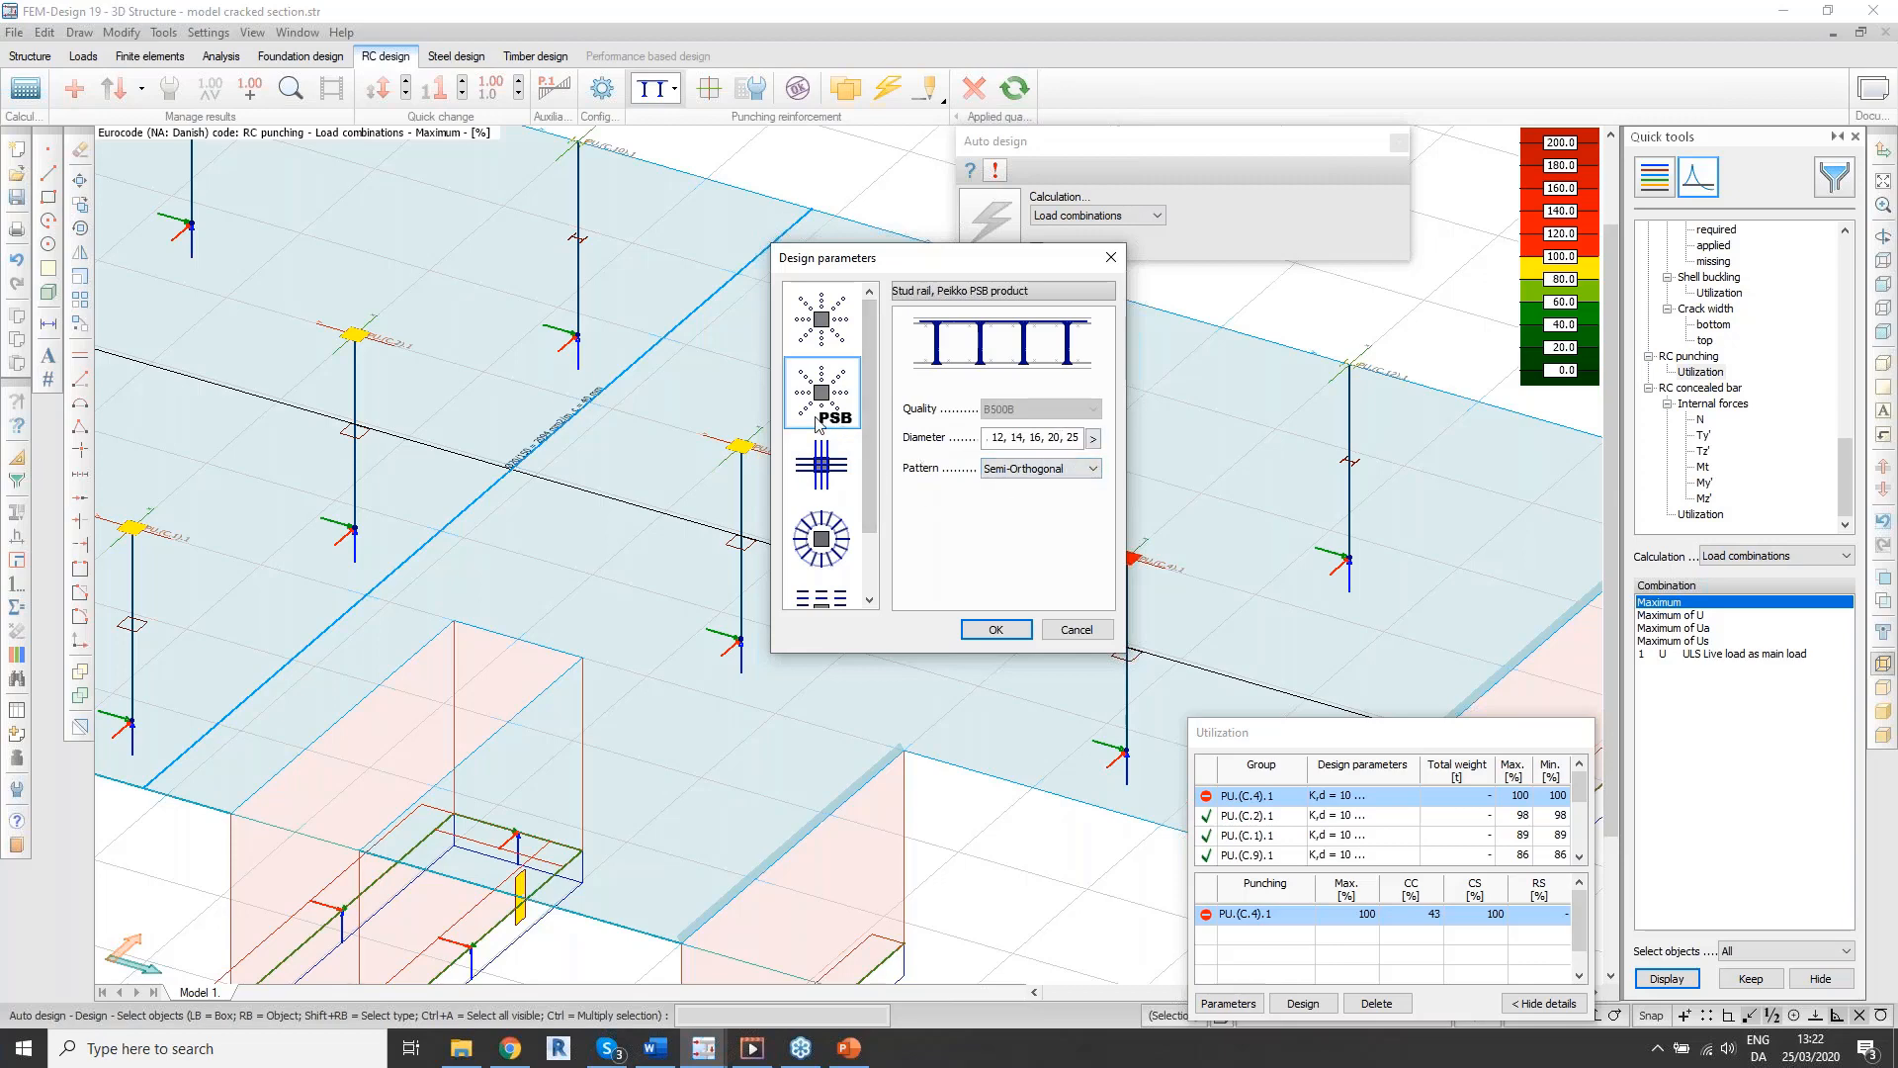
click(832, 485)
click(816, 508)
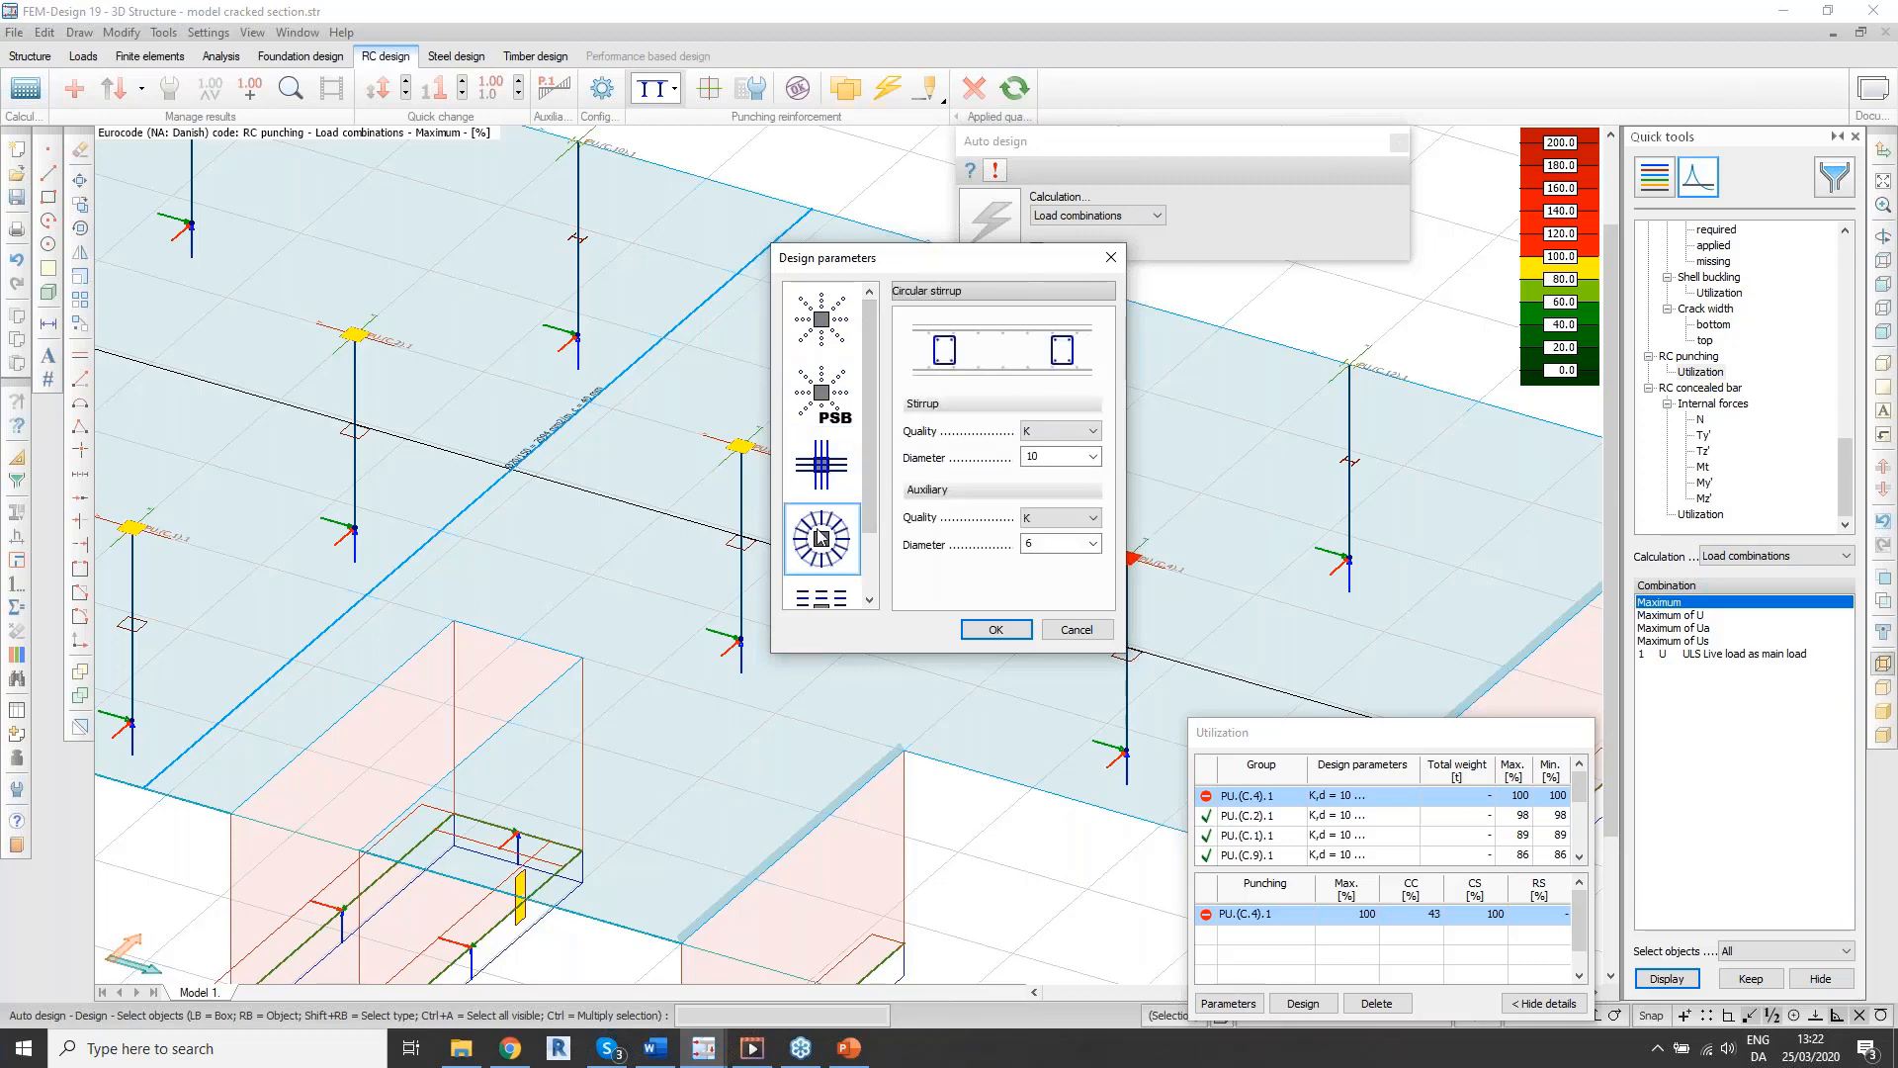
scroll(820, 534, down, 1)
click(821, 537)
click(824, 491)
click(820, 409)
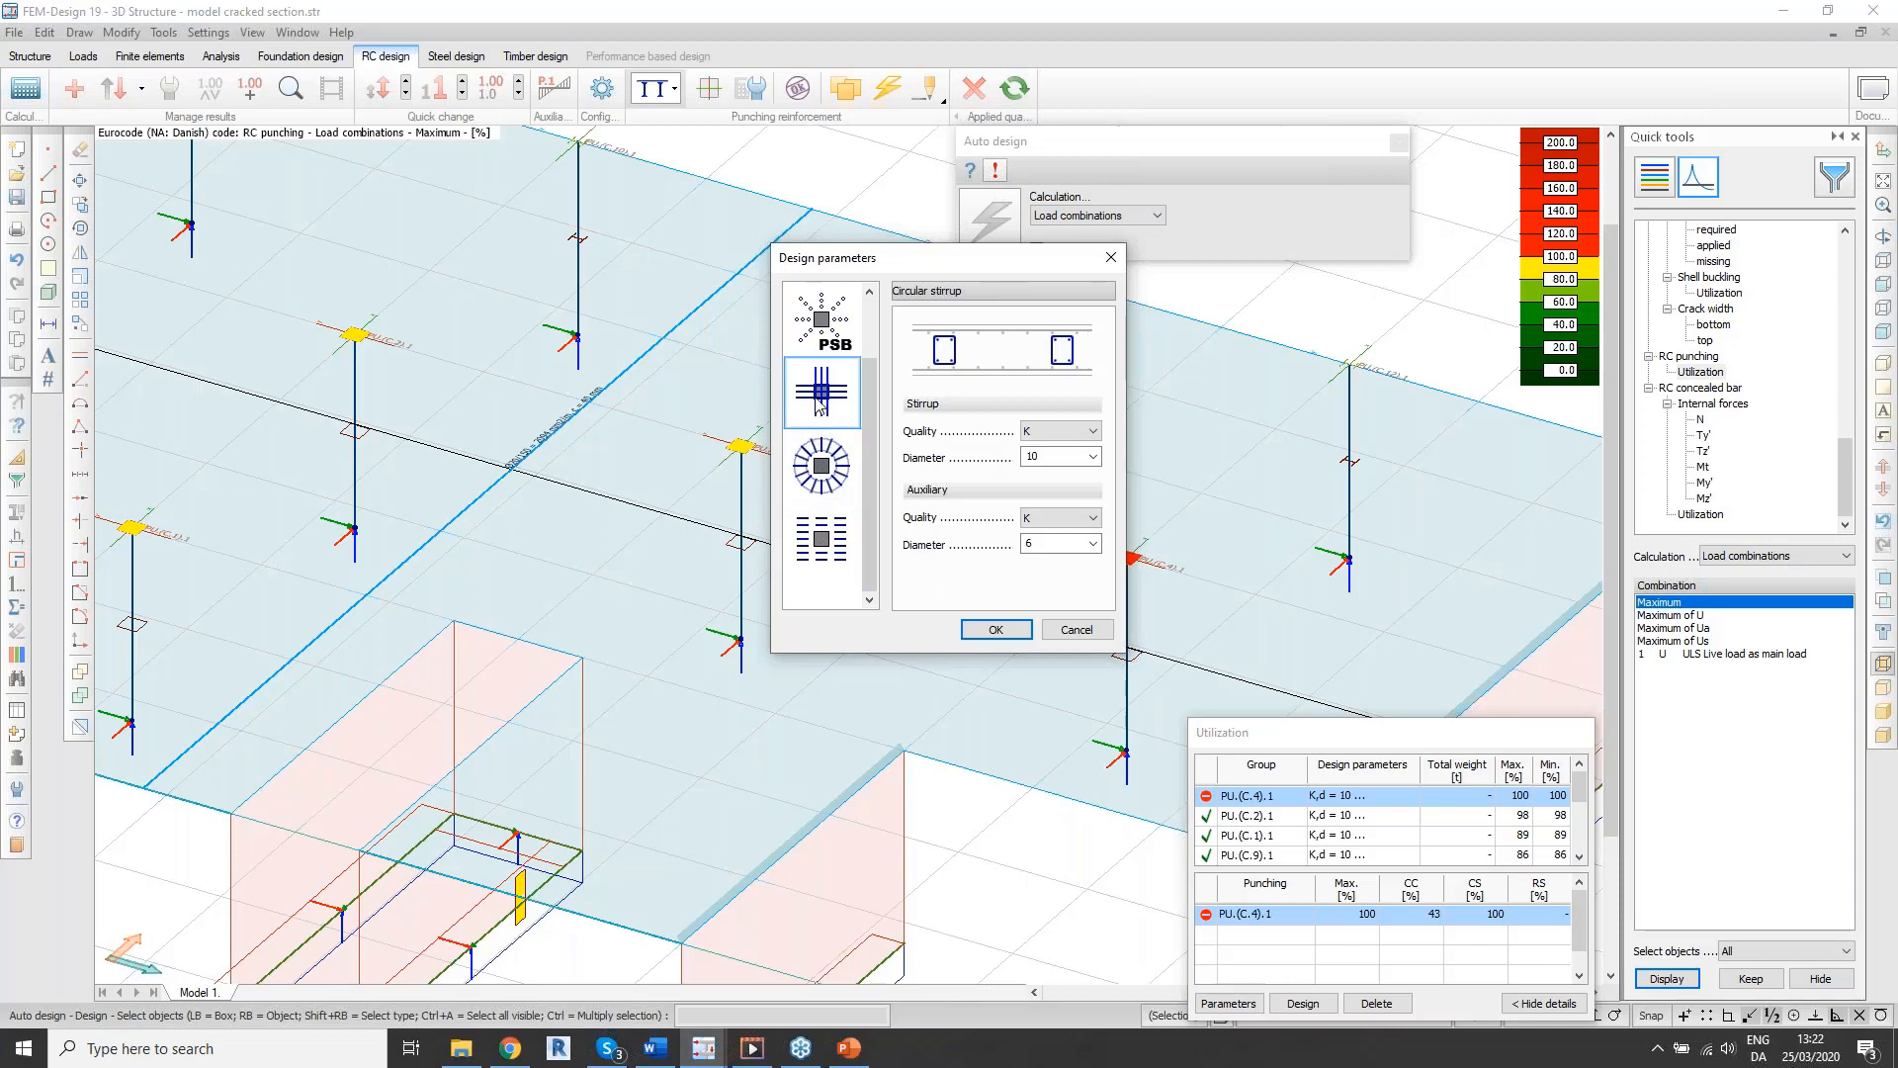
click(821, 315)
click(821, 314)
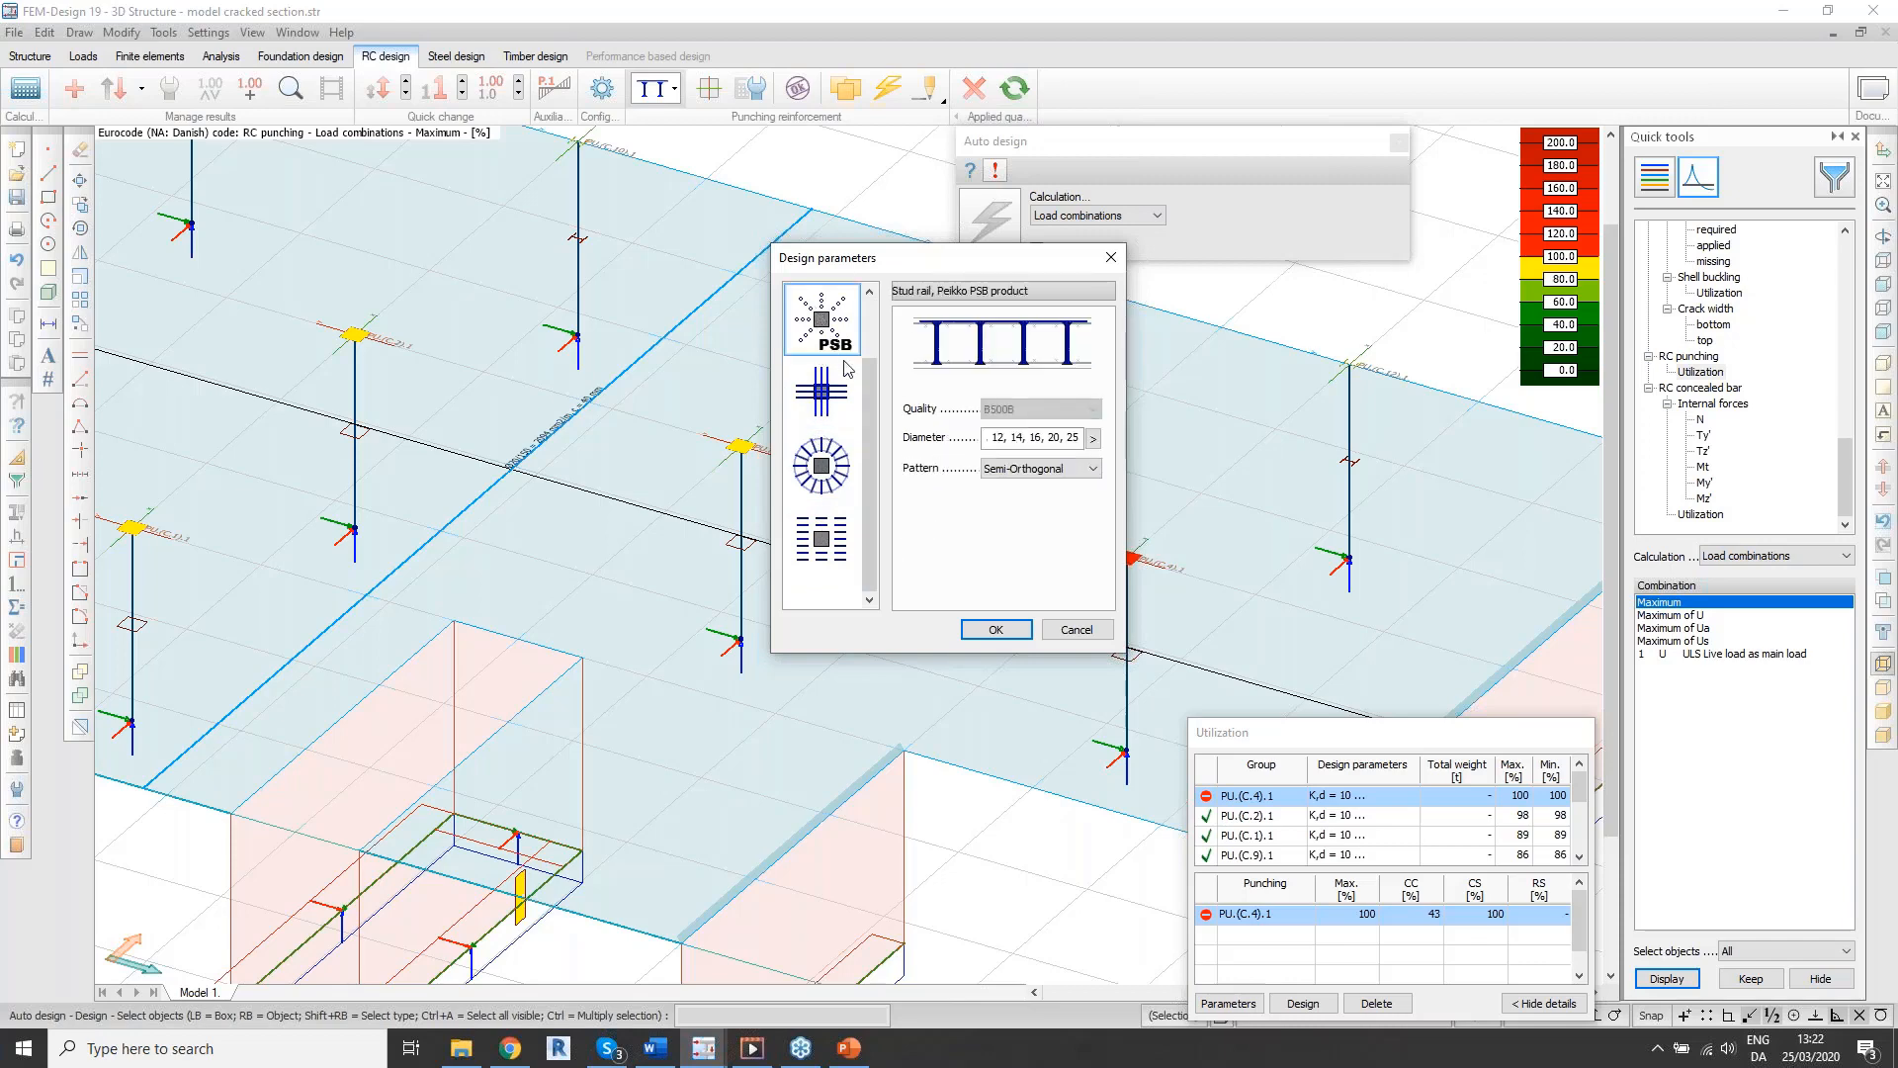
click(992, 630)
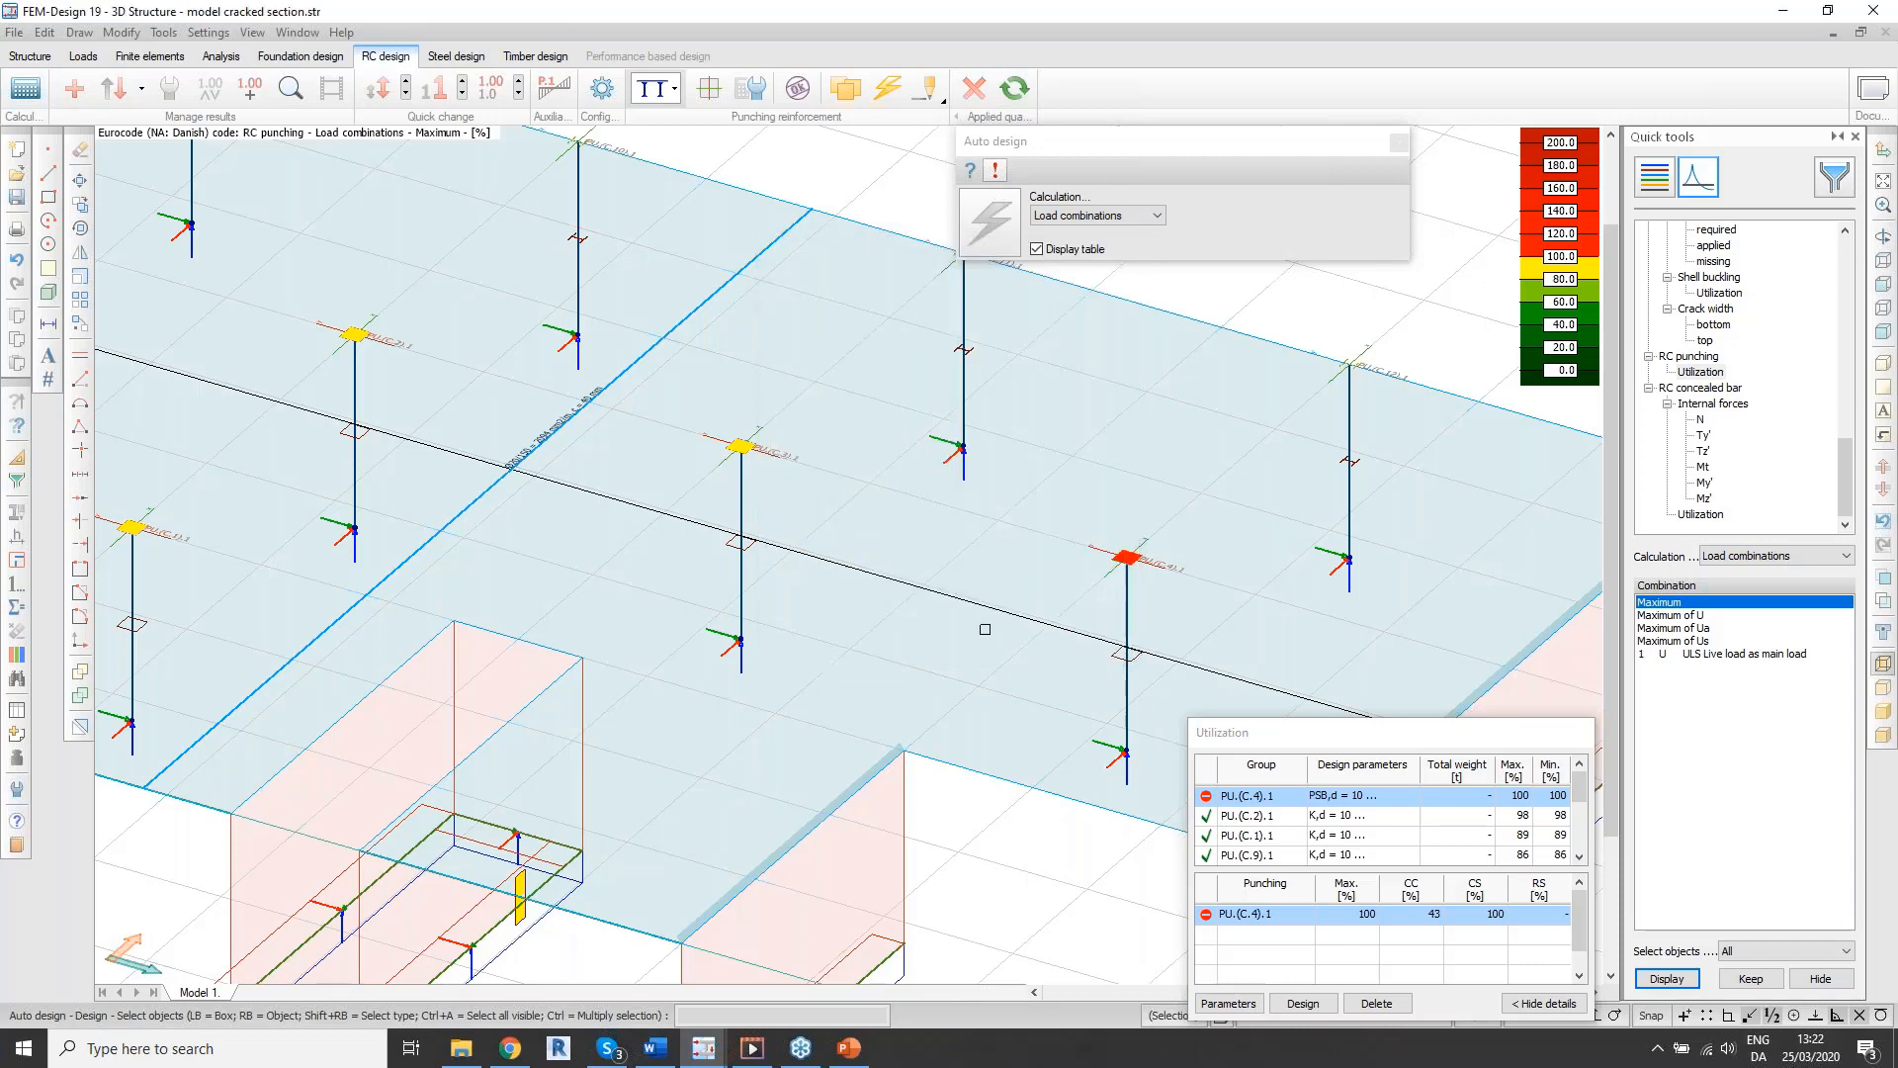
click(1304, 1003)
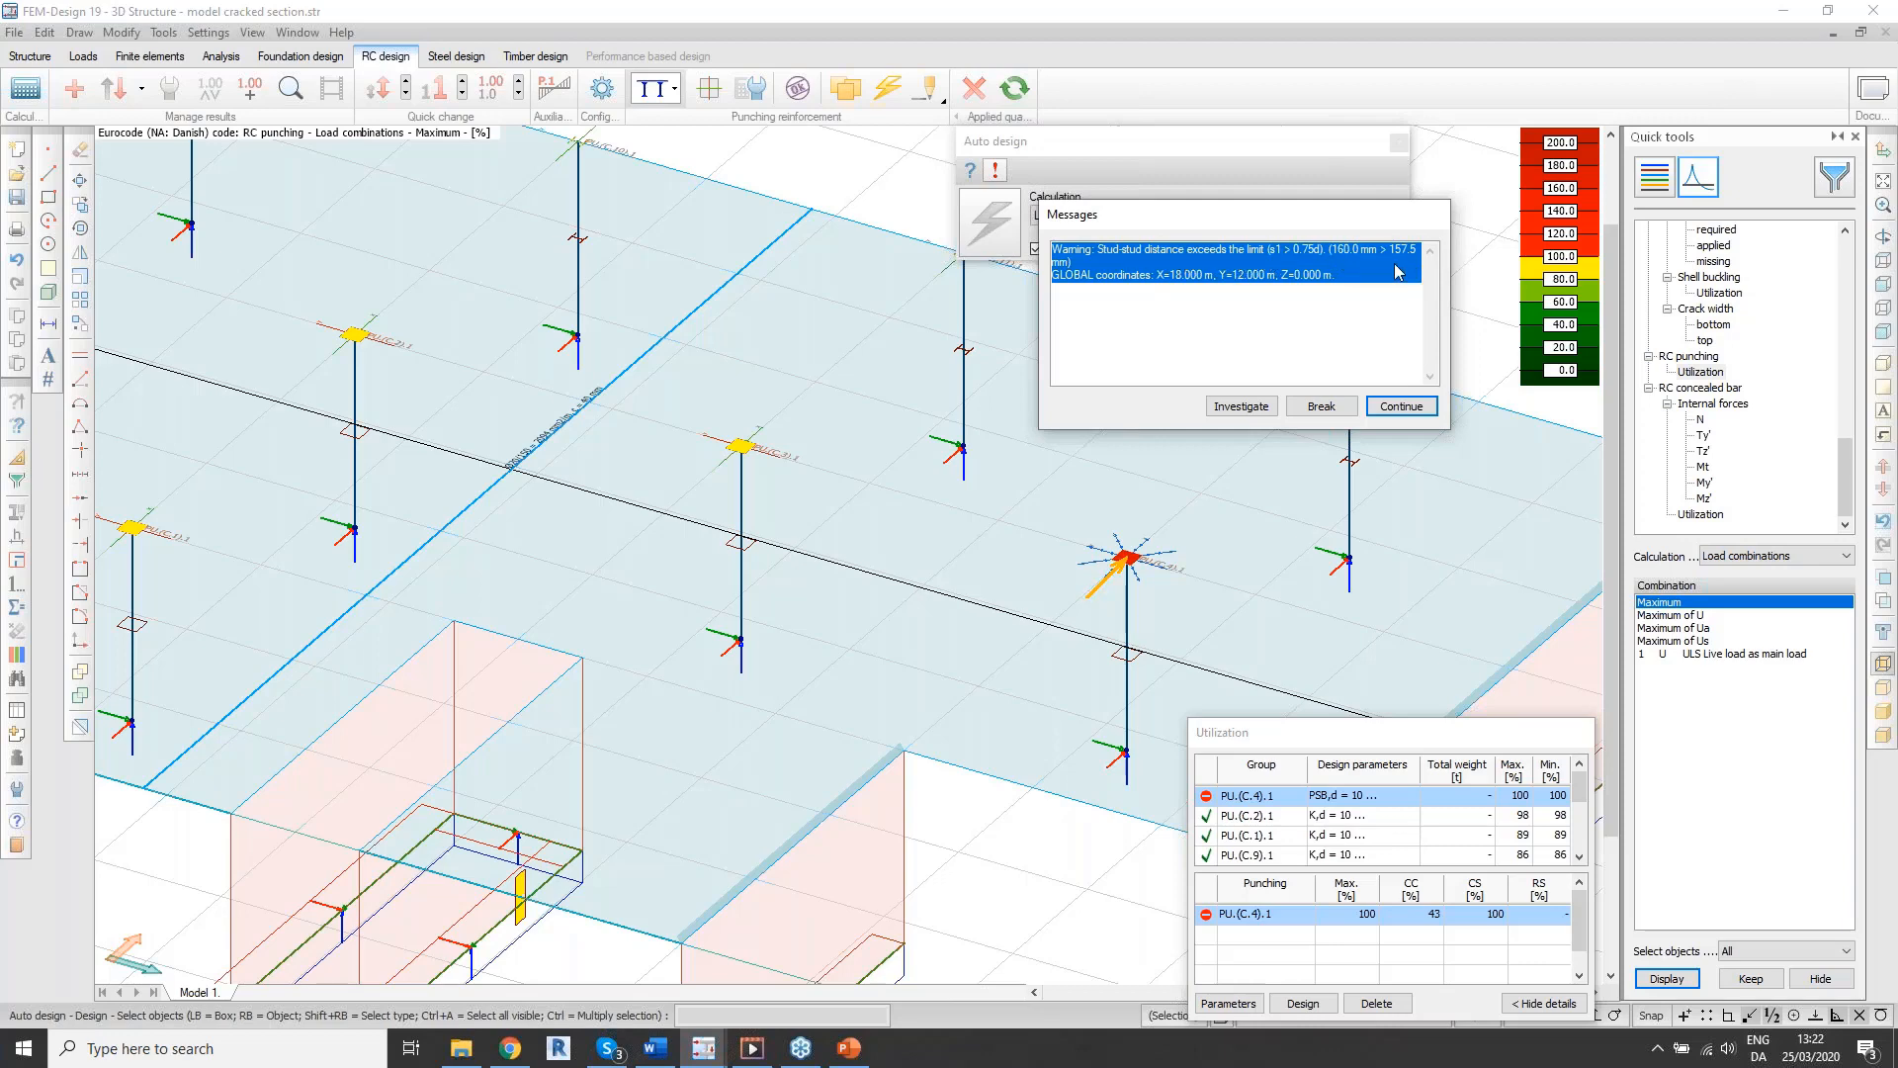
click(1402, 406)
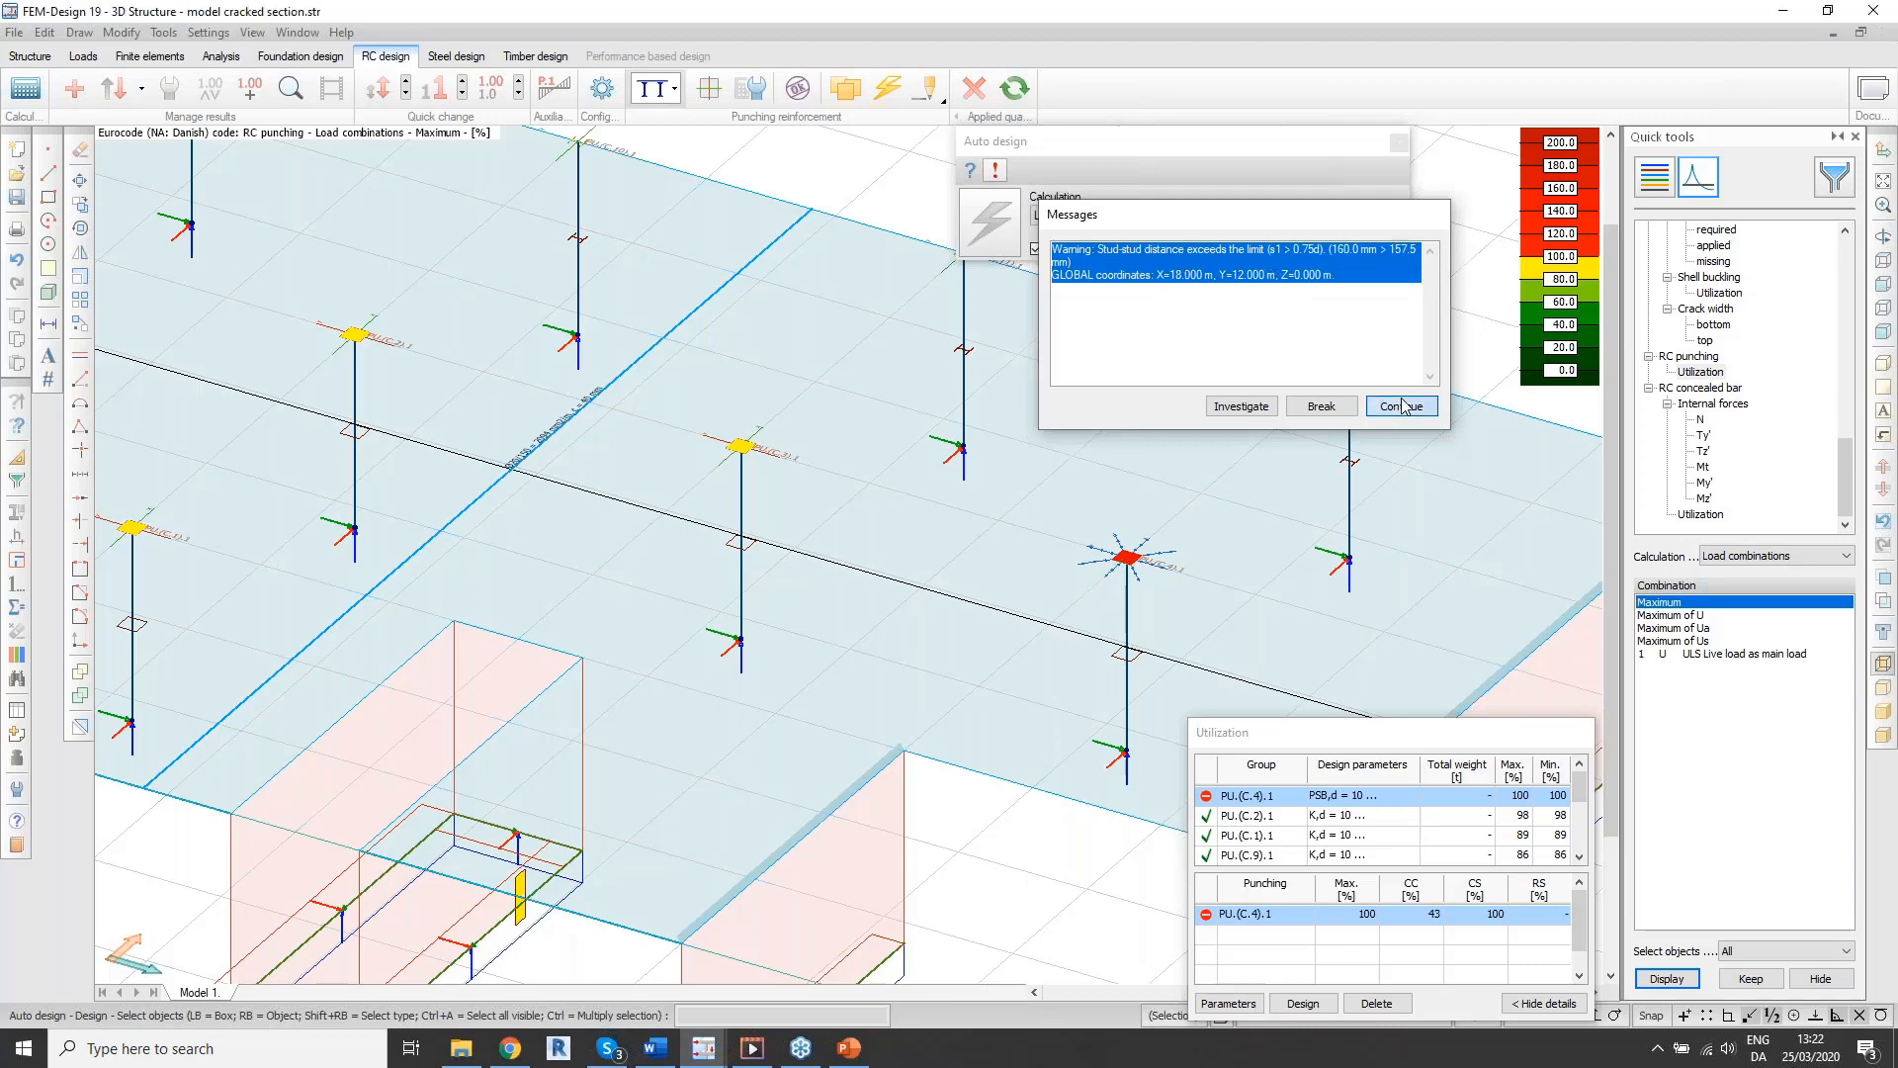
Step: Set PU.(C.4).1's punching reinforcement type to bent bars, quality K and diameter 16, and run the design
click(1228, 1003)
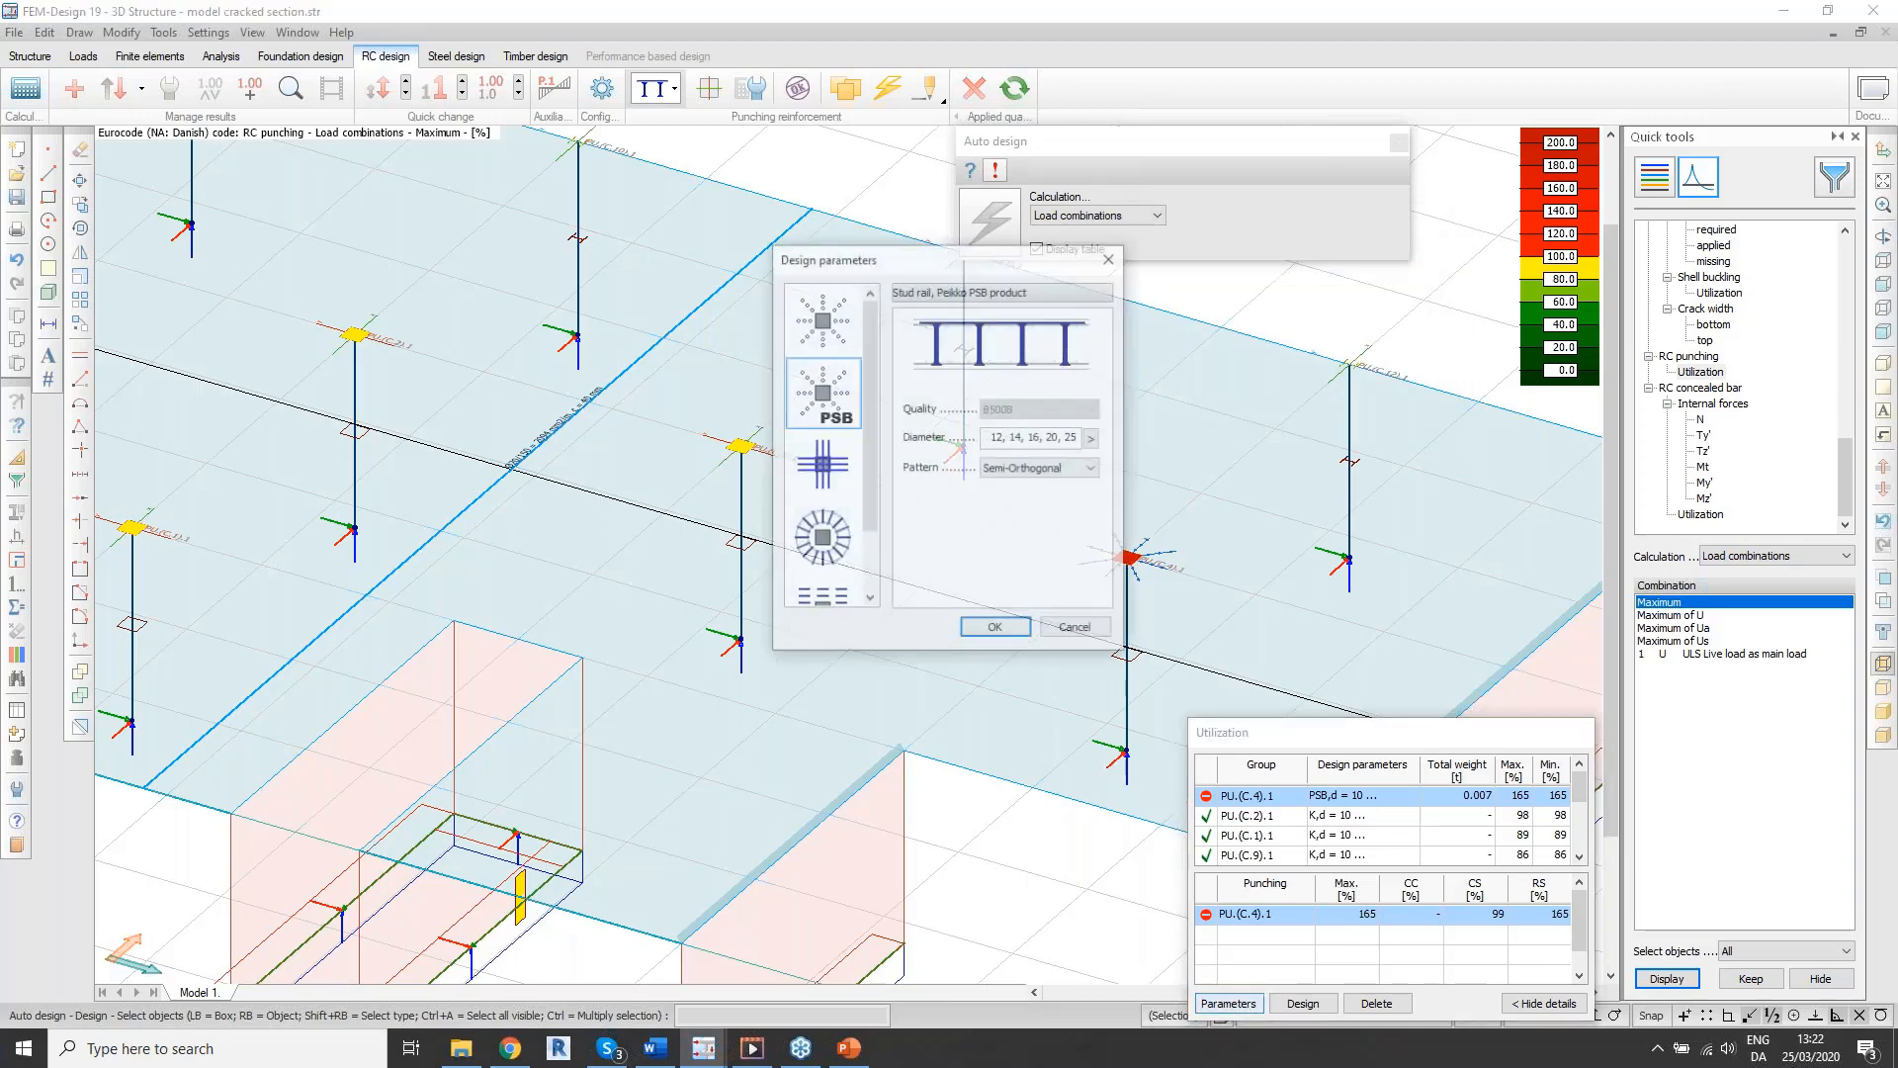
click(821, 469)
click(995, 629)
click(1298, 1003)
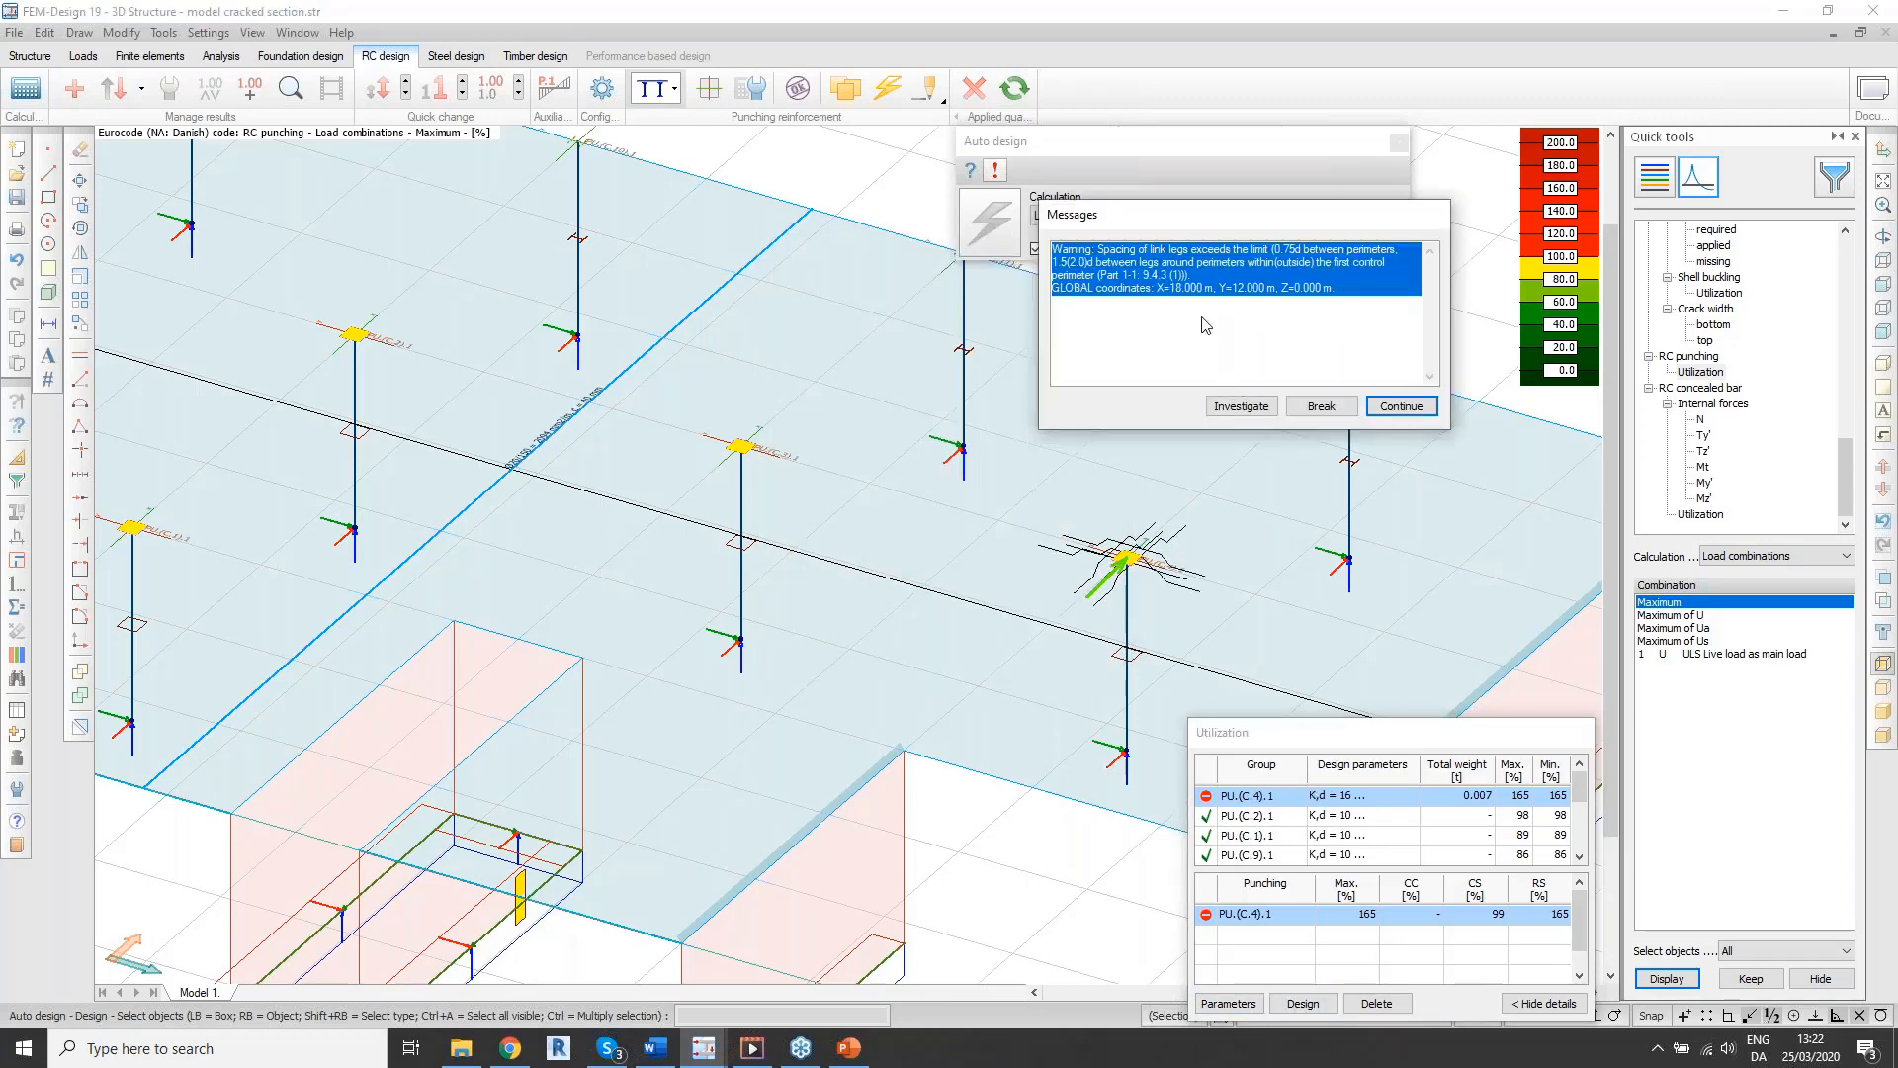
click(1421, 403)
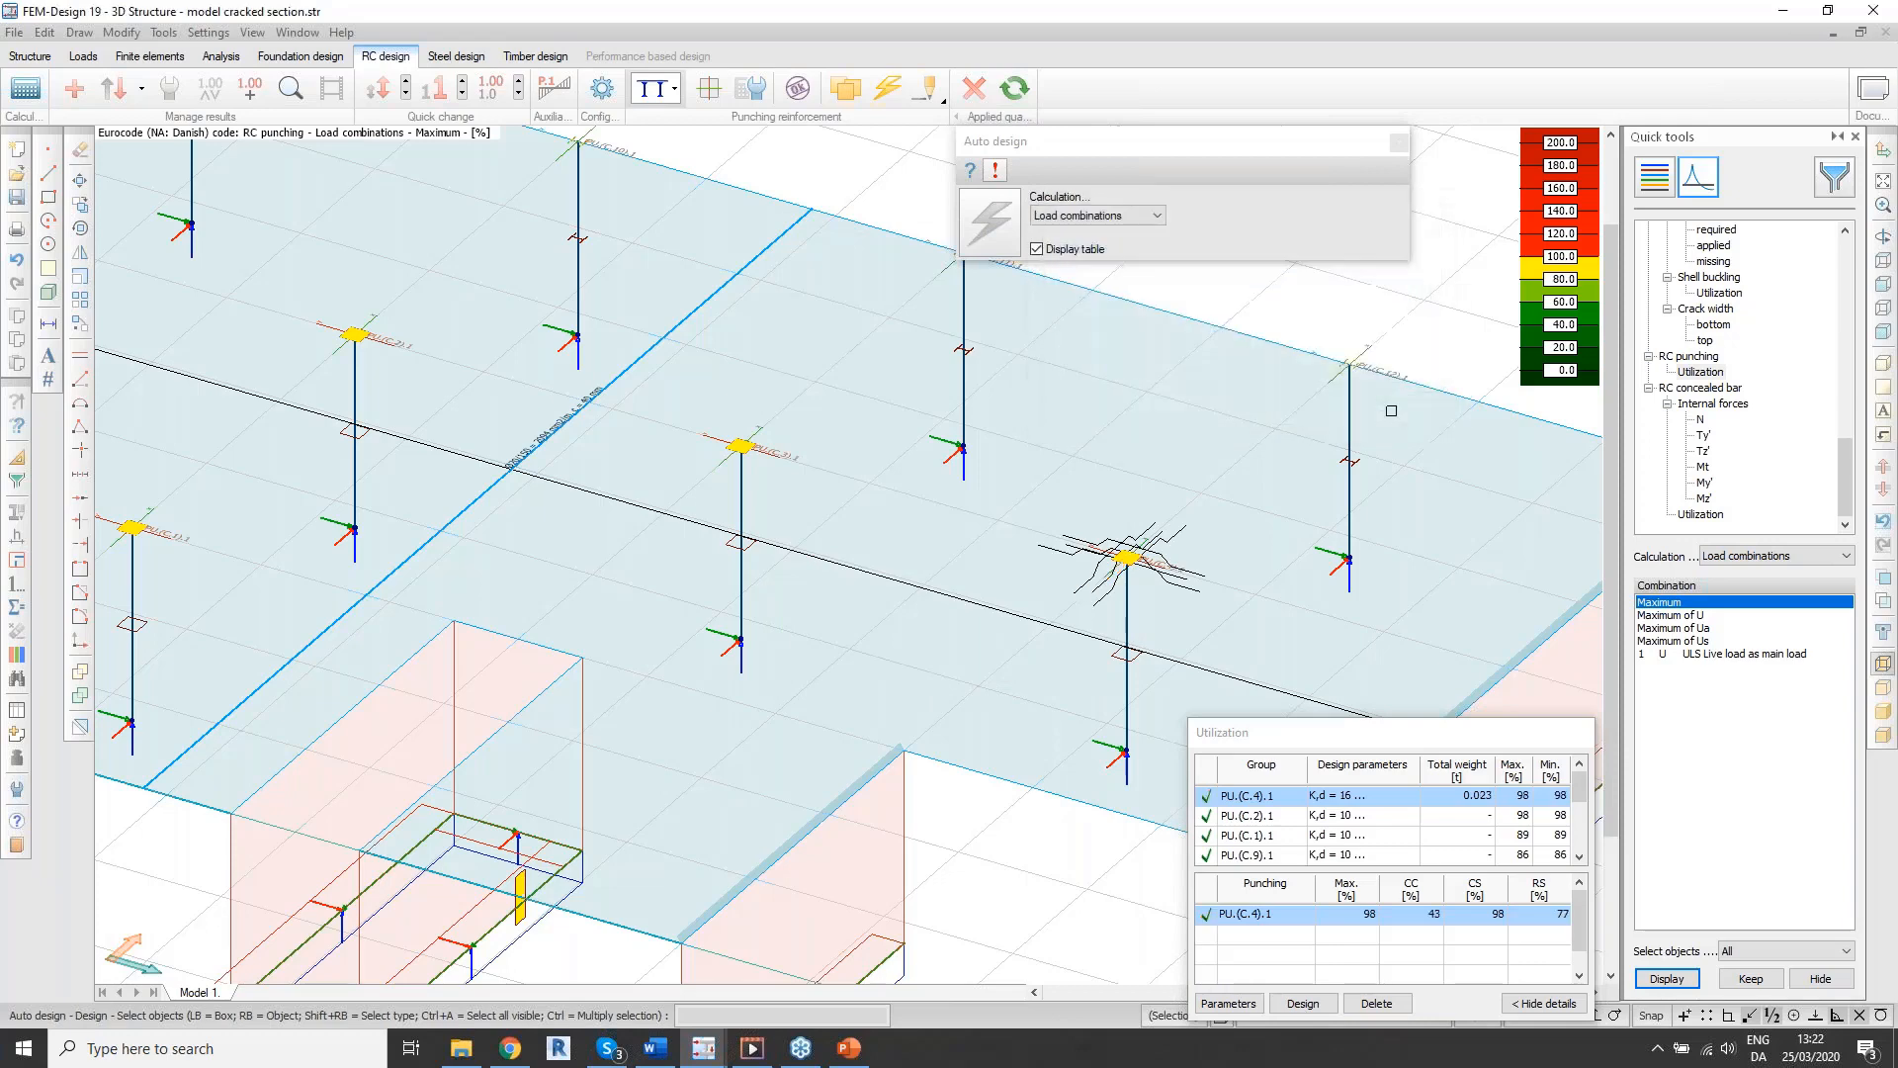
Step: Inspect the bent bars around column C.4 in the model and open the detailed result of PU.(C.4).1
scroll(1177, 605, up, 4)
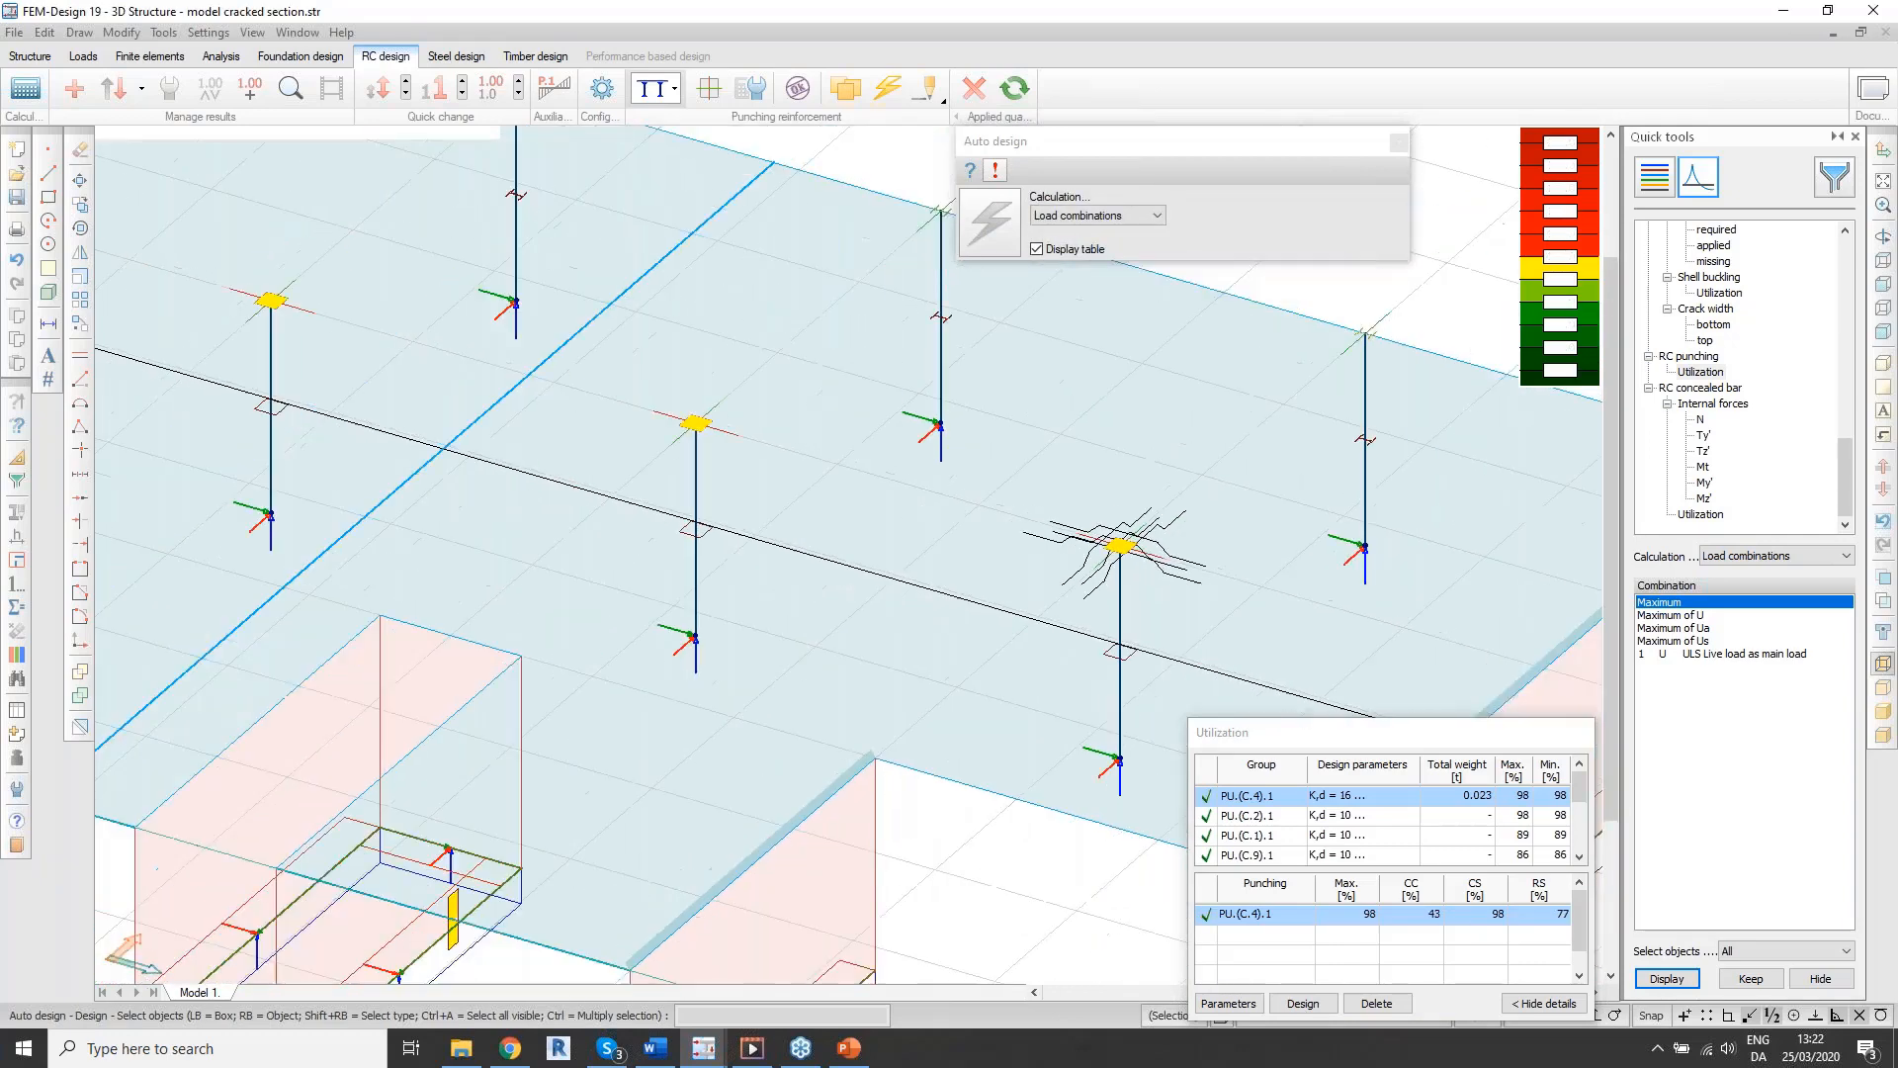
scroll(1235, 582, up, 2)
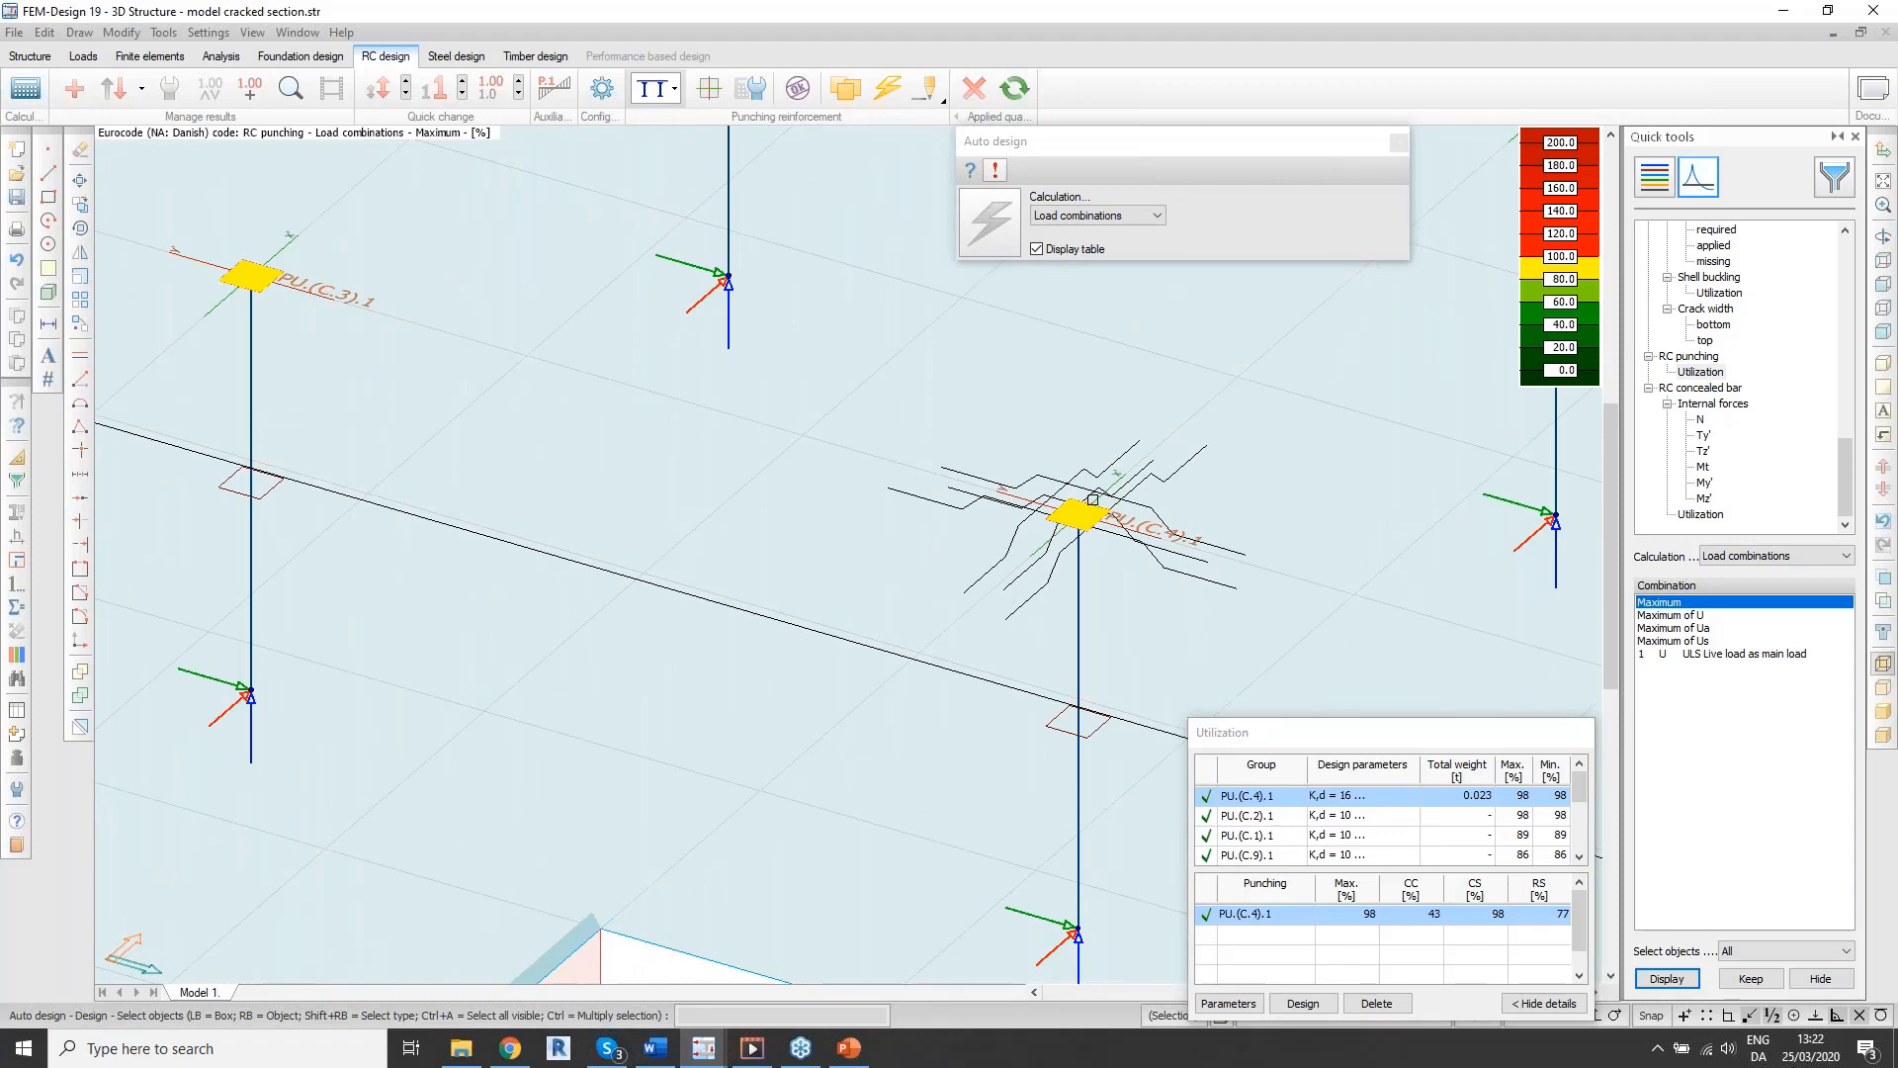
alt+middle_drag(1093, 499, 1046, 567)
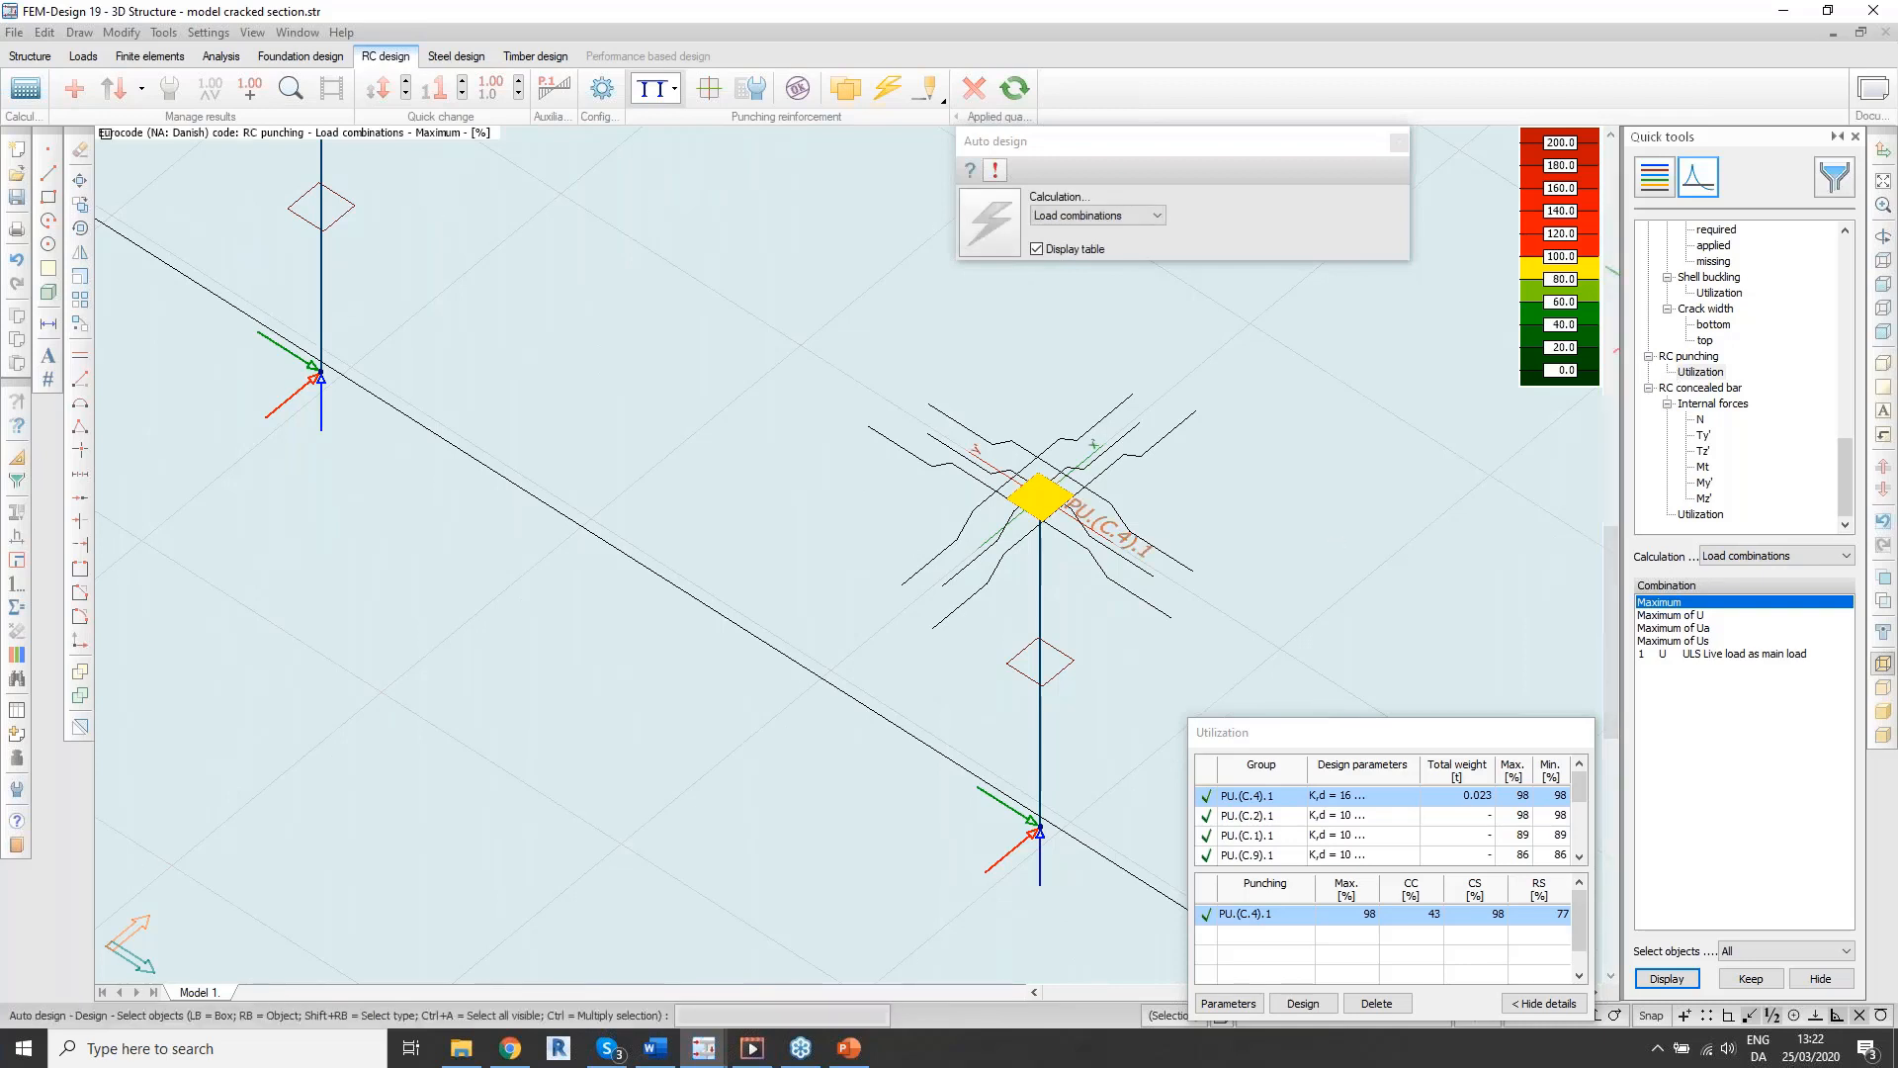
click(290, 88)
click(1045, 498)
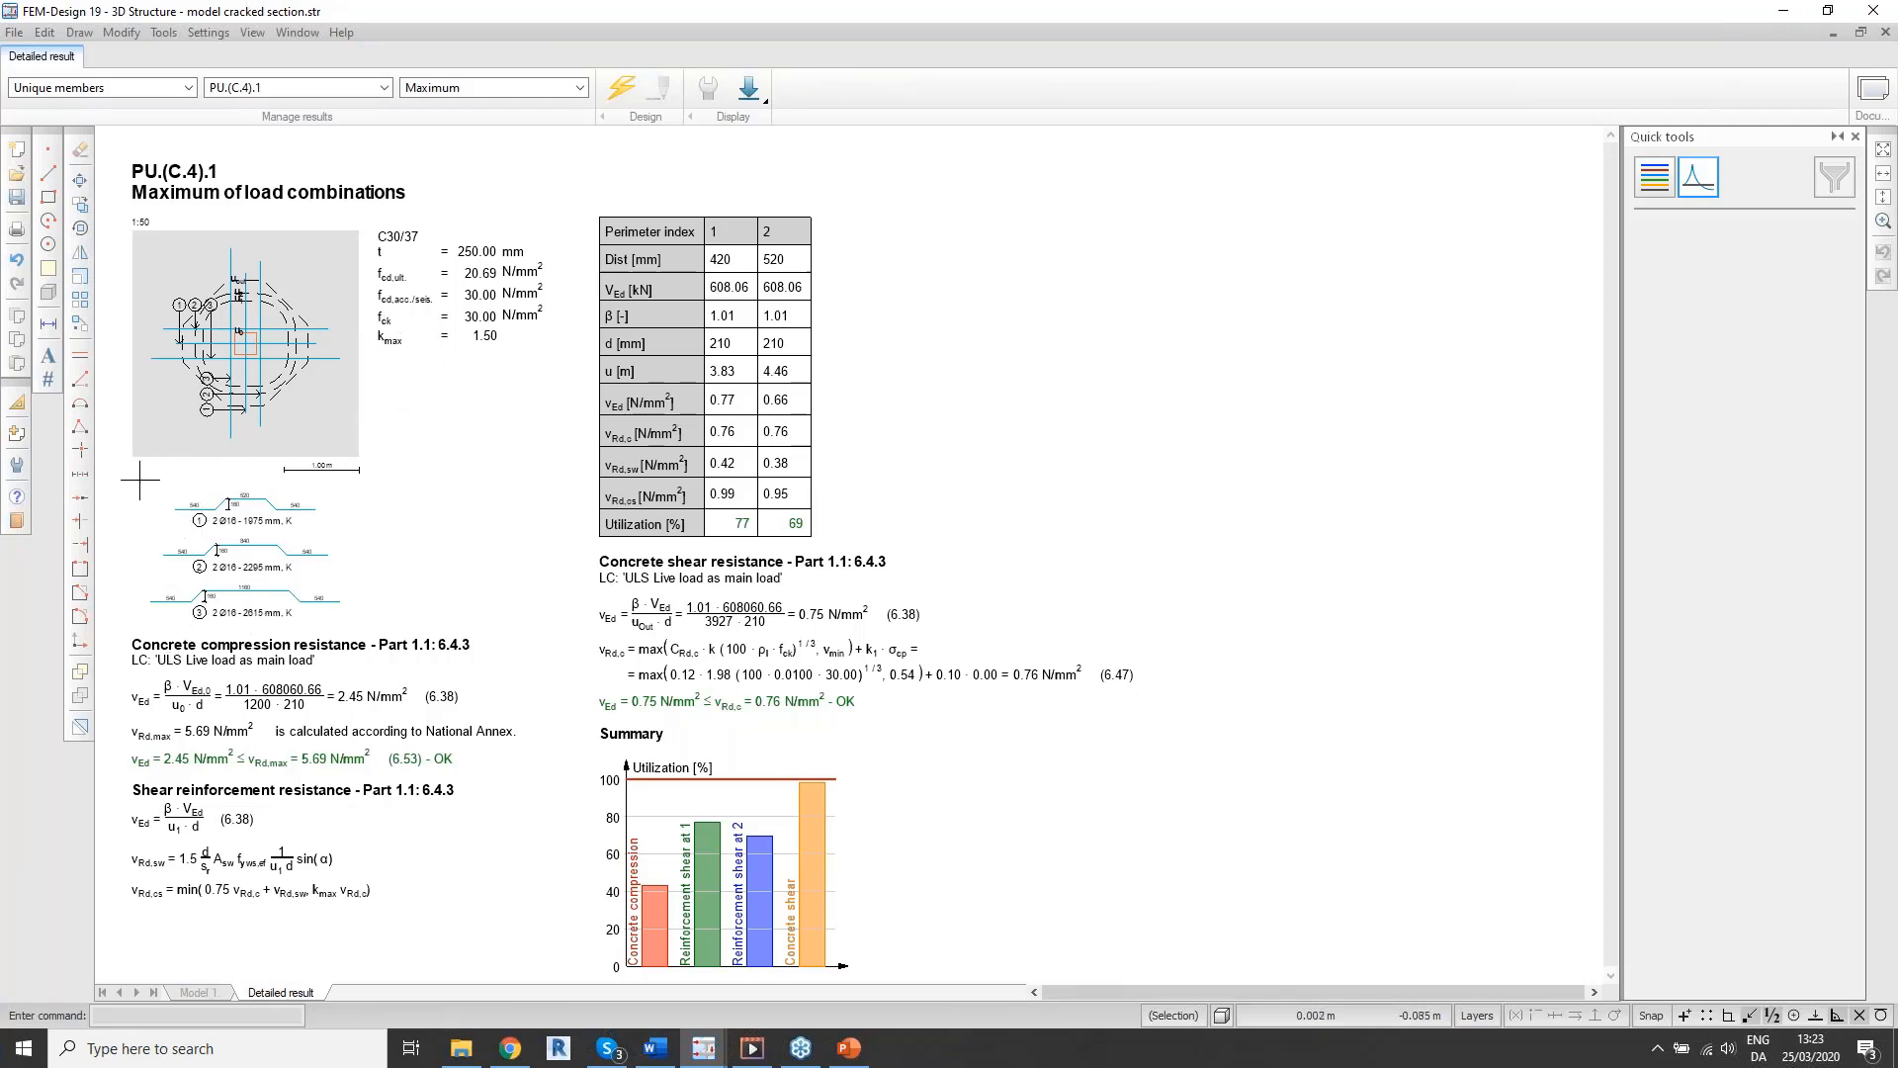
Step: Examine the bar shapes, concrete compression and shear resistance calculations and utilization summary, and close the detailed result
scroll(148, 494, up, 3)
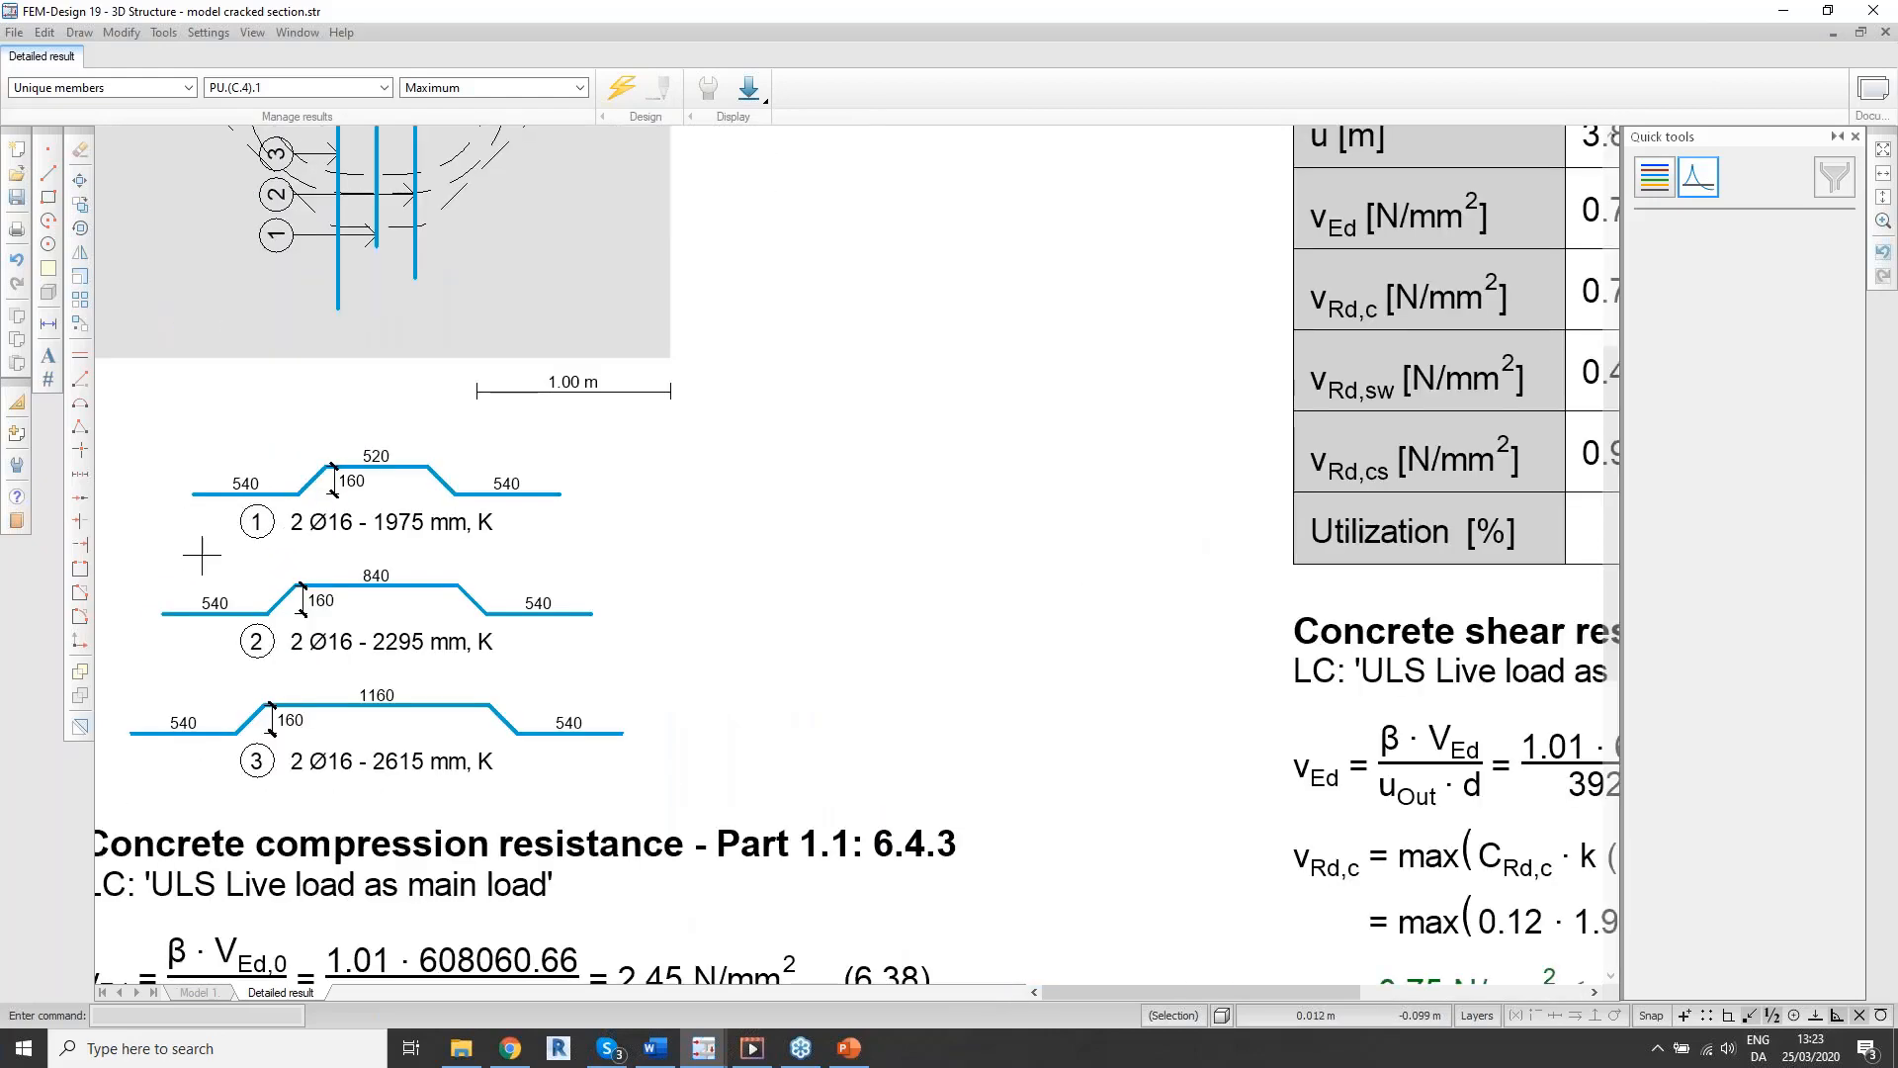
scroll(202, 556, down, 5)
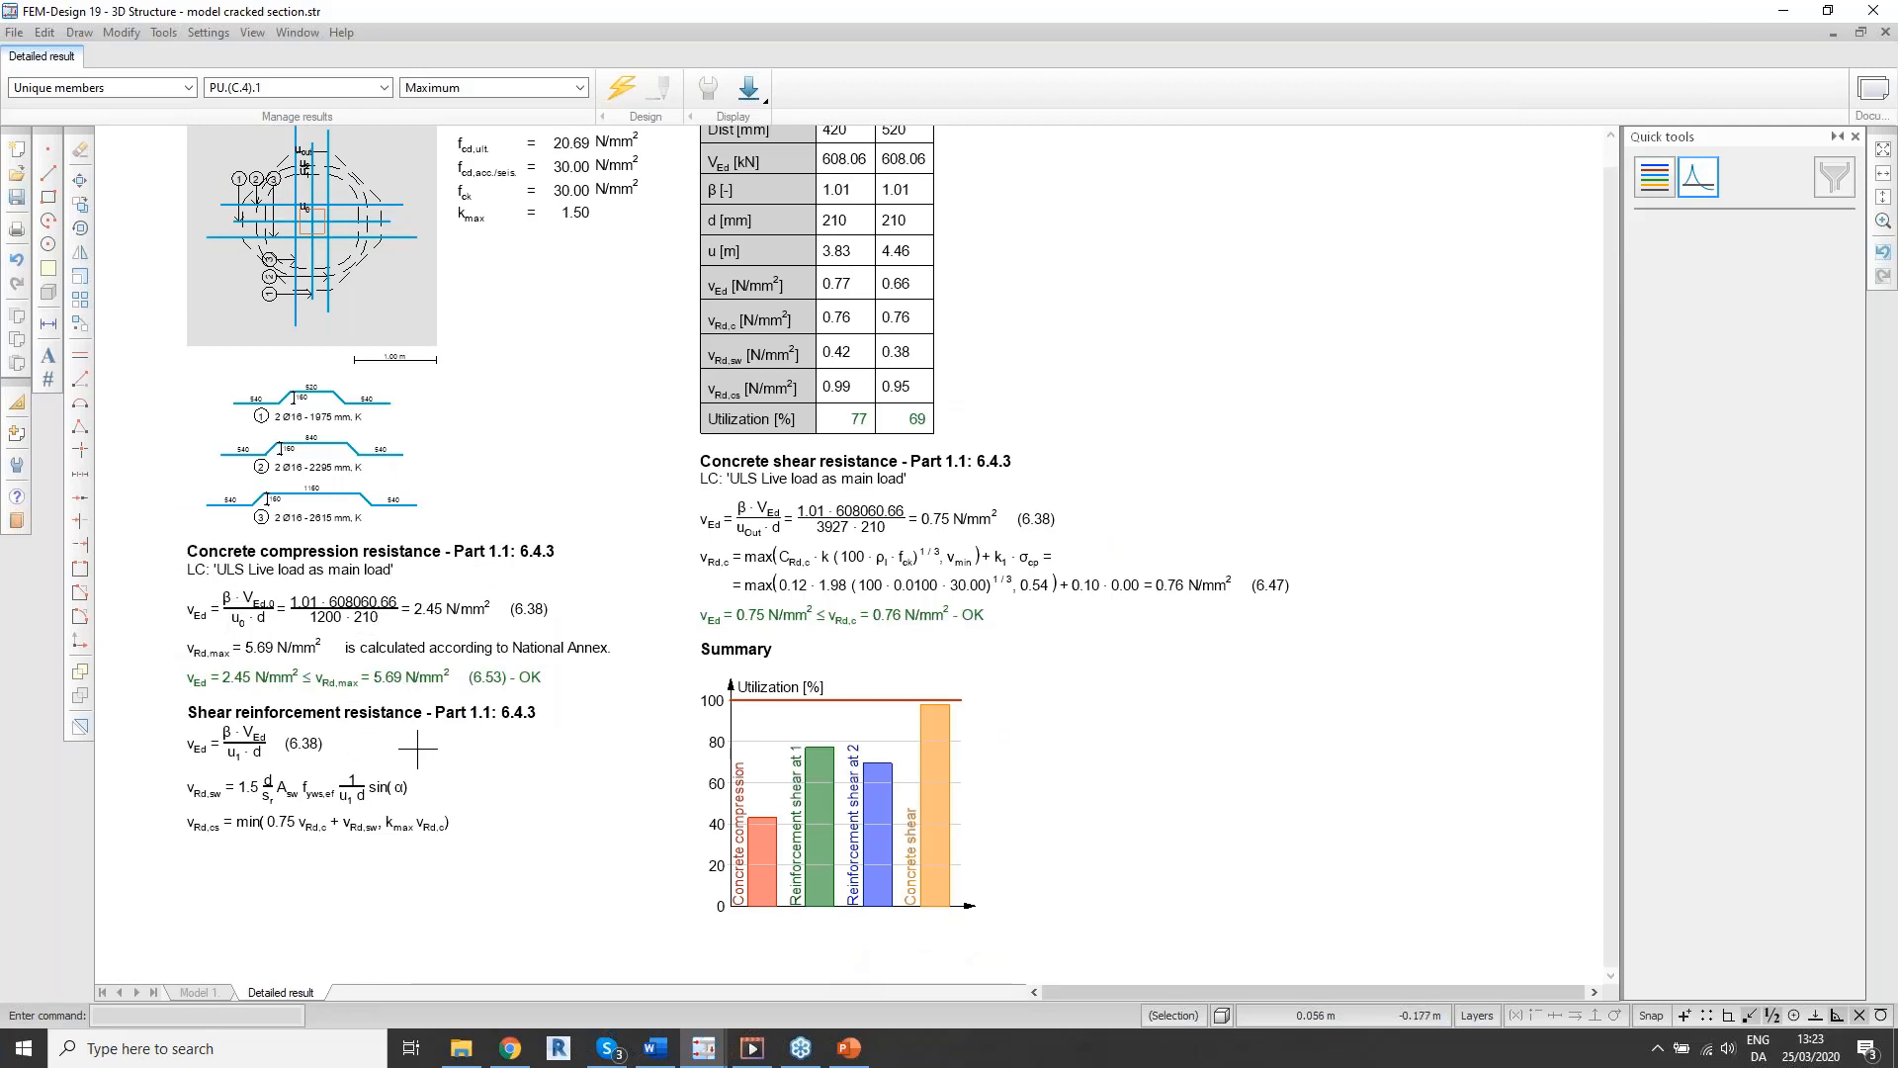
scroll(417, 749, down, 1)
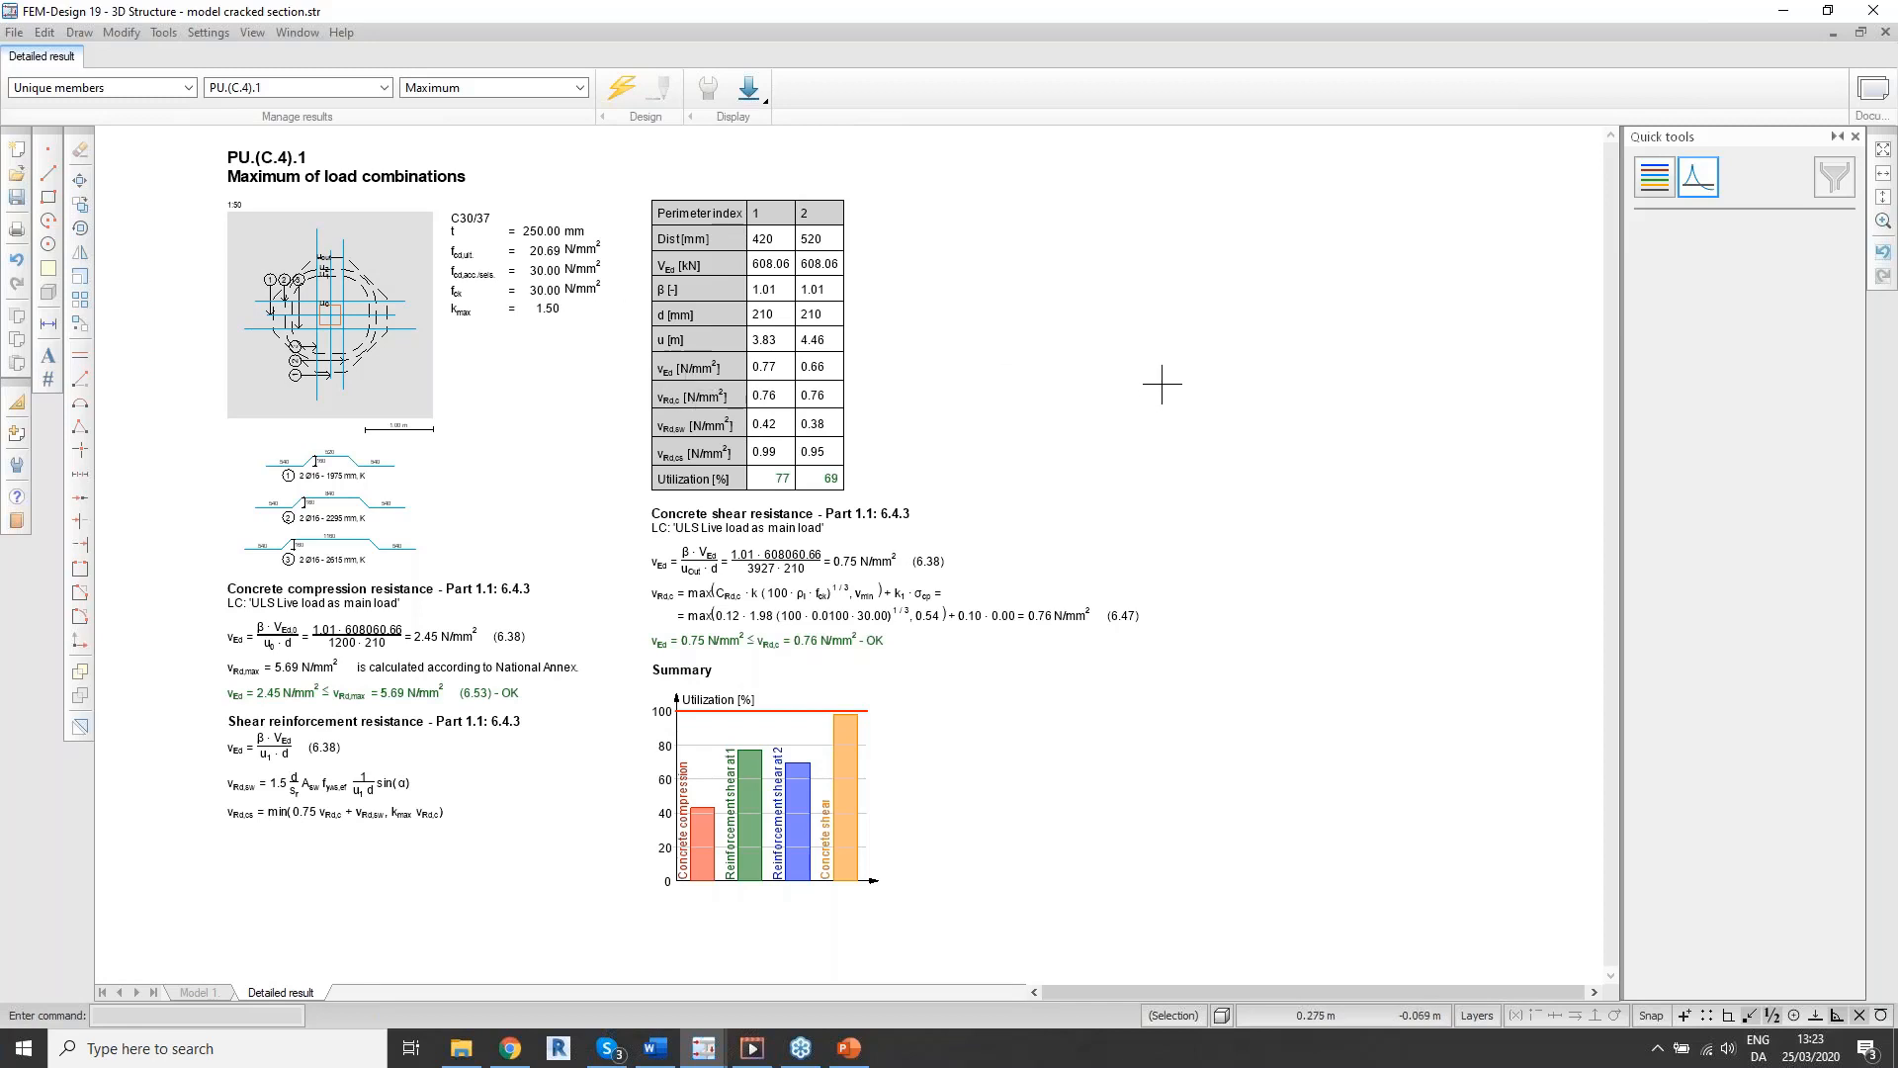
click(1885, 31)
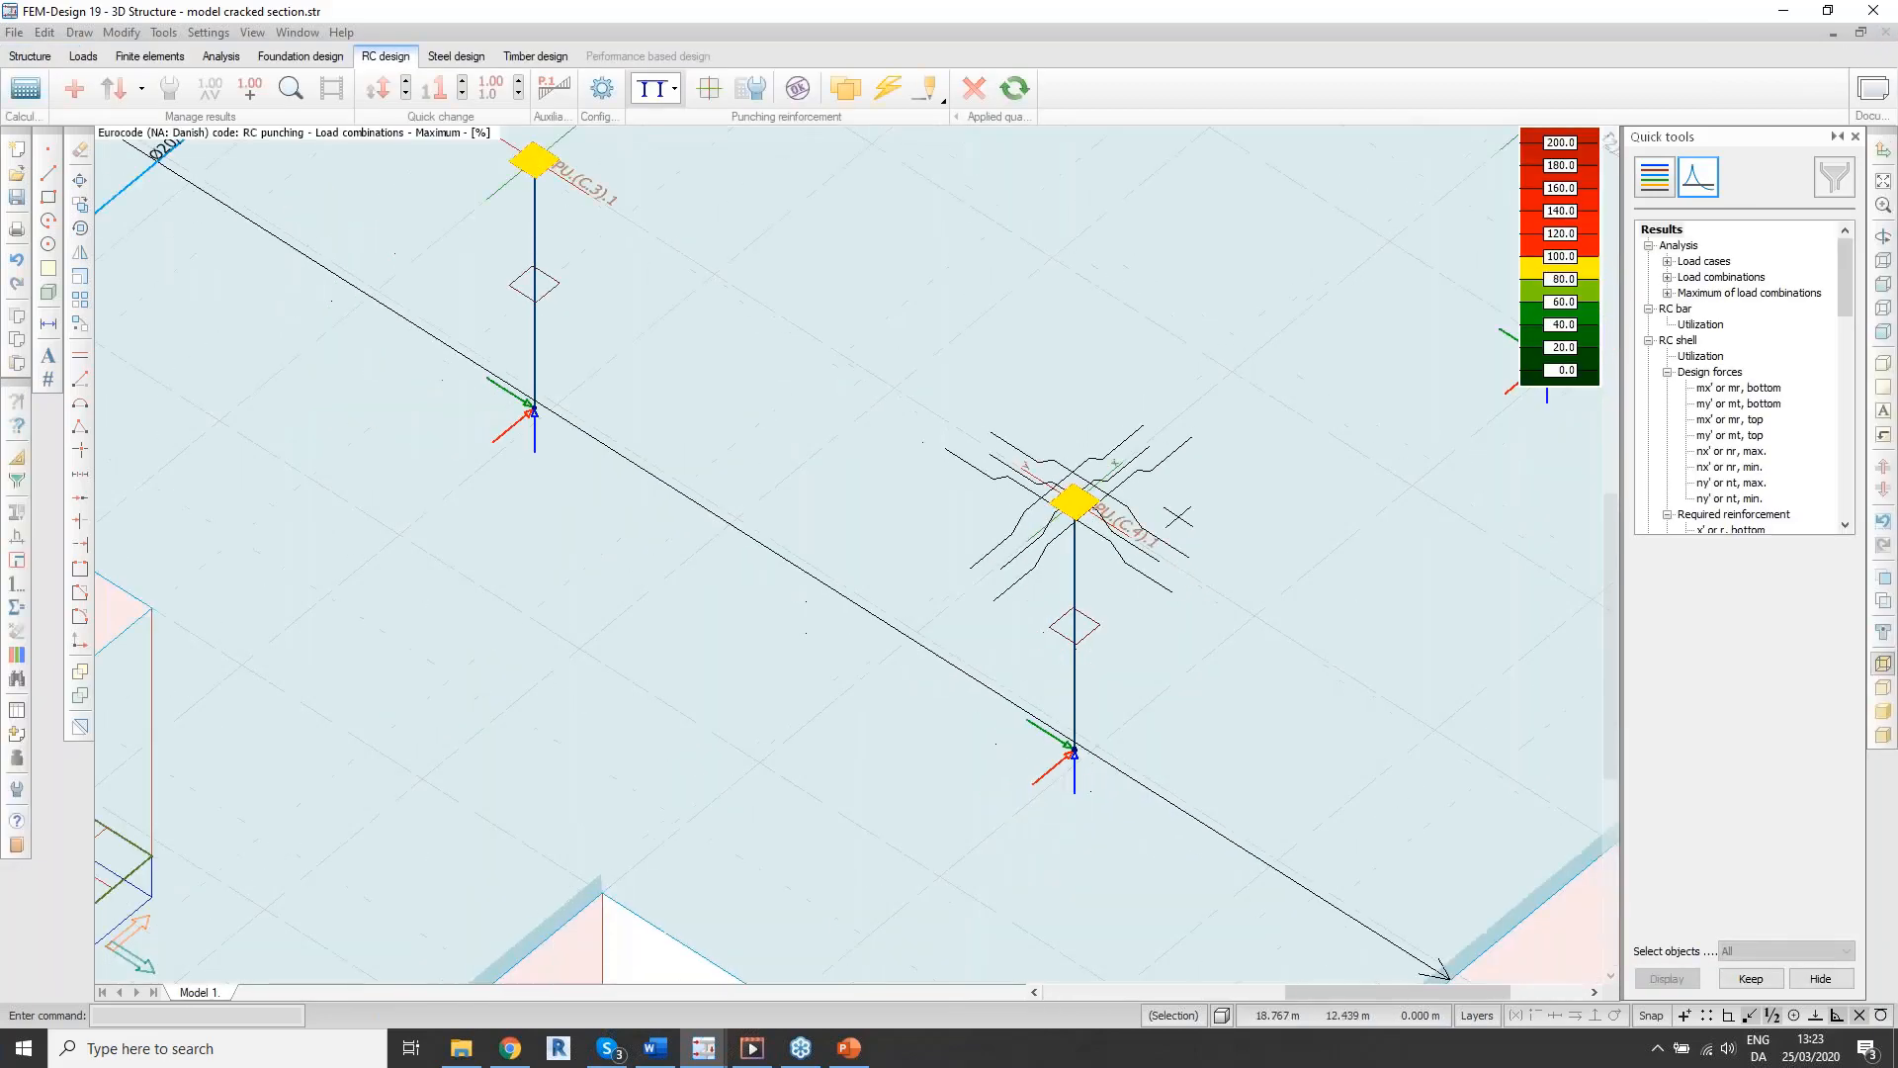
Step: Look over the whole slab's punching utilization and the punching reinforcement placed at column C.4
scroll(987, 606, down, 4)
scroll(946, 610, down, 5)
alt+middle_drag(924, 588, 984, 587)
scroll(920, 596, down, 2)
alt+middle_drag(983, 588, 986, 531)
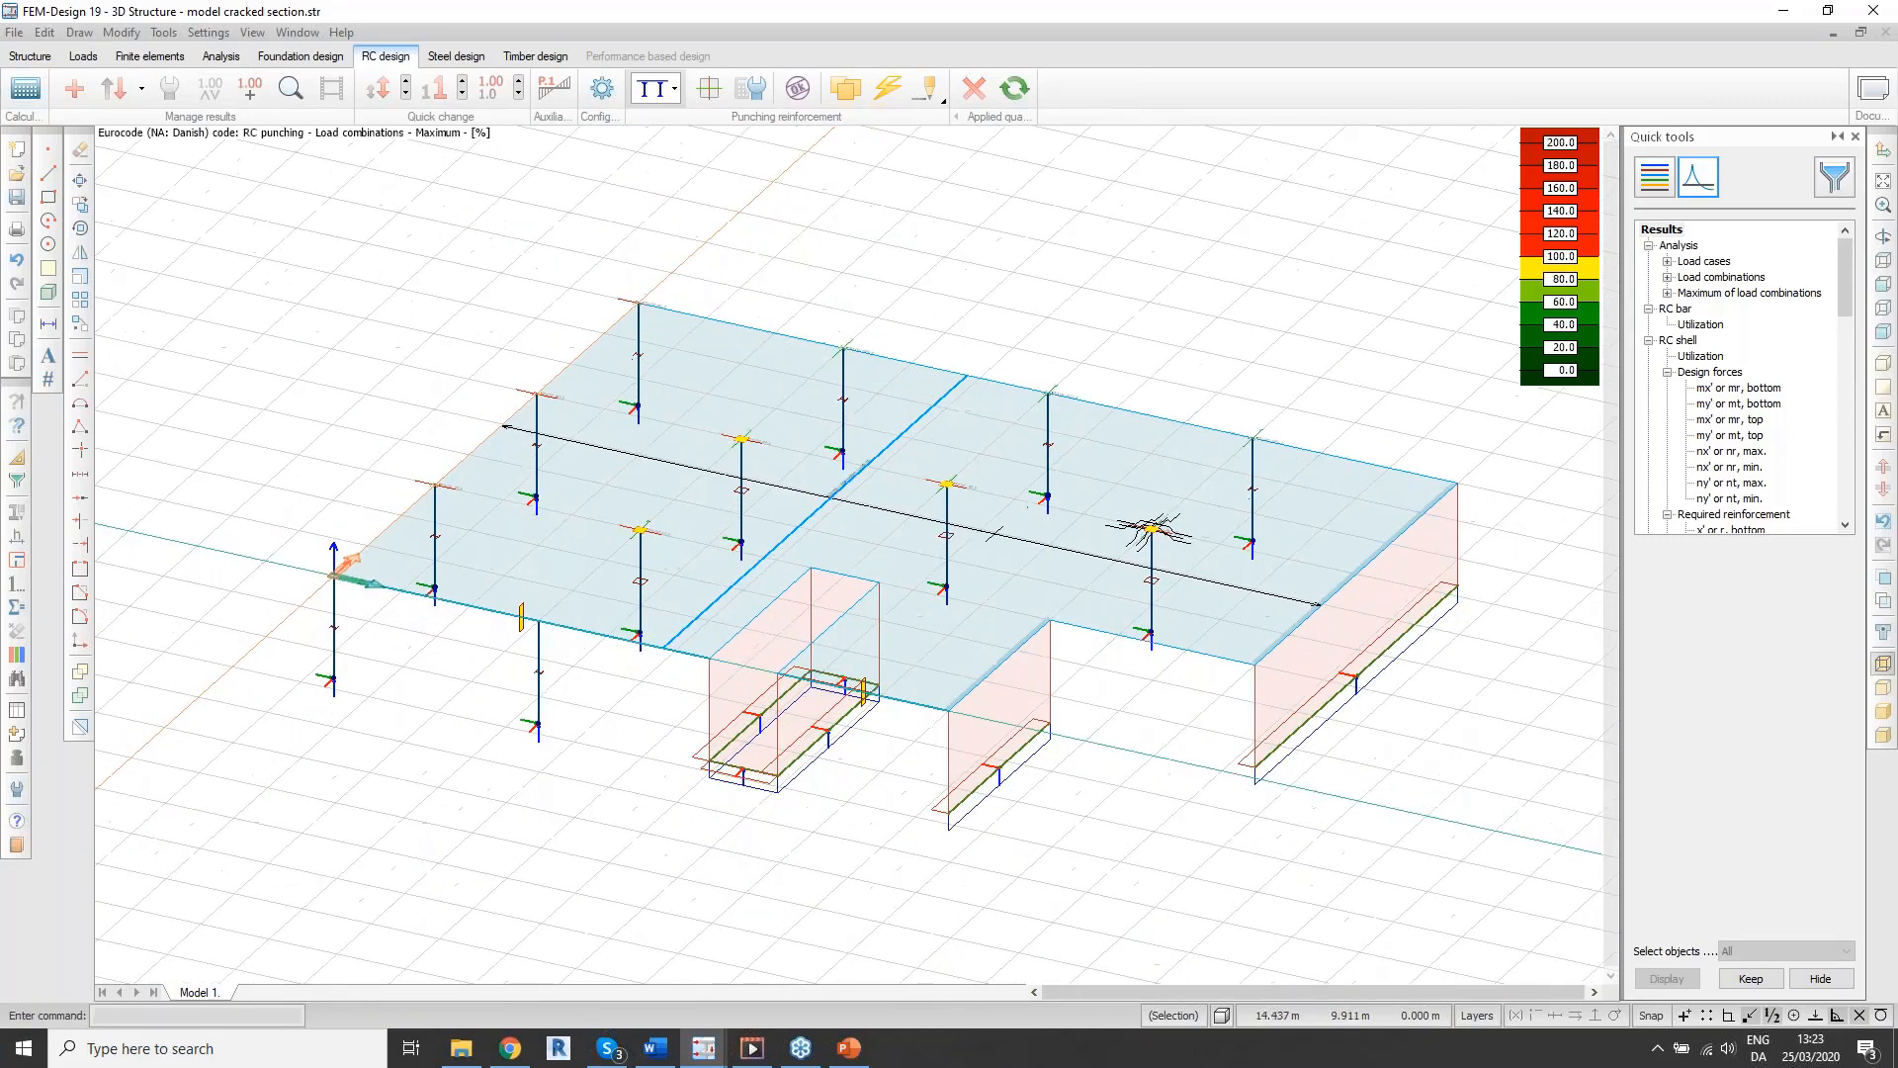
scroll(980, 530, up, 2)
mouse_move(994, 535)
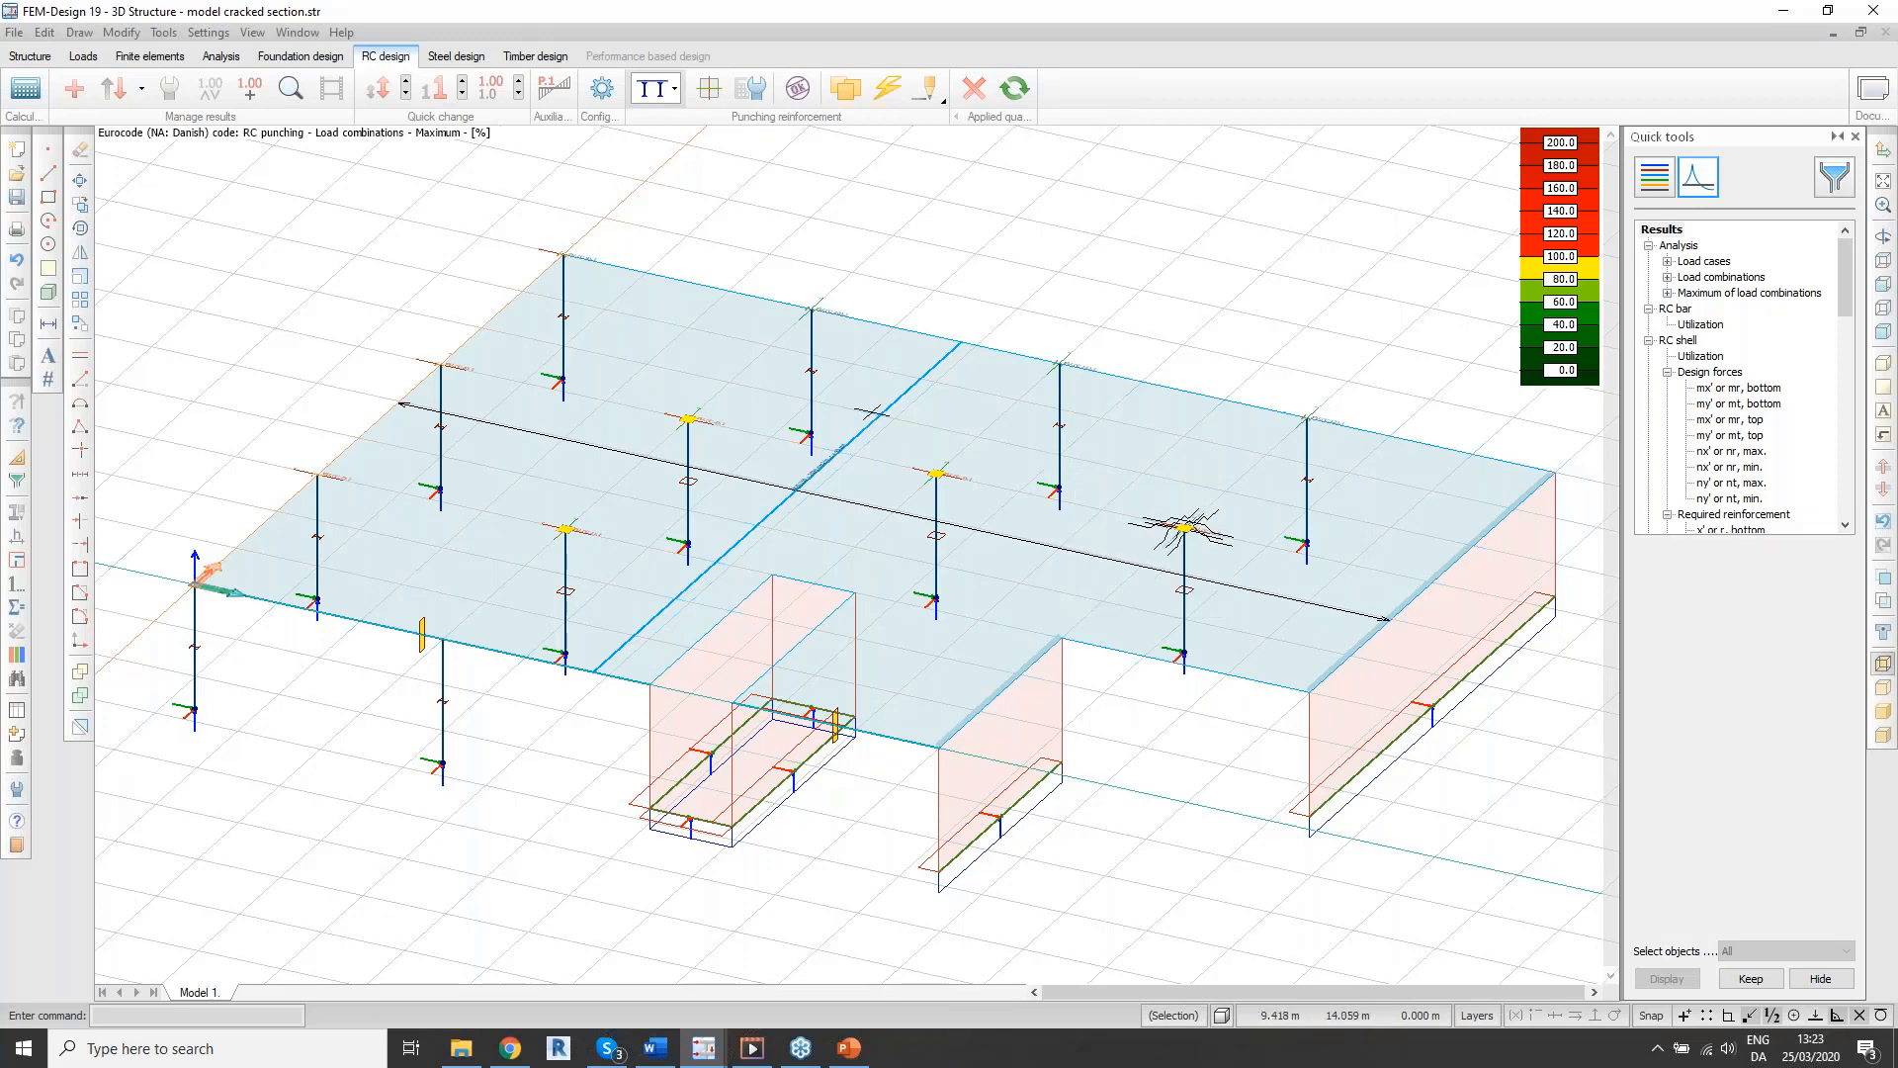
mouse_move(873, 414)
mouse_move(916, 387)
Step: Enable cracked section analysis for the SLS combination and run the load combinations calculation
click(221, 57)
click(906, 457)
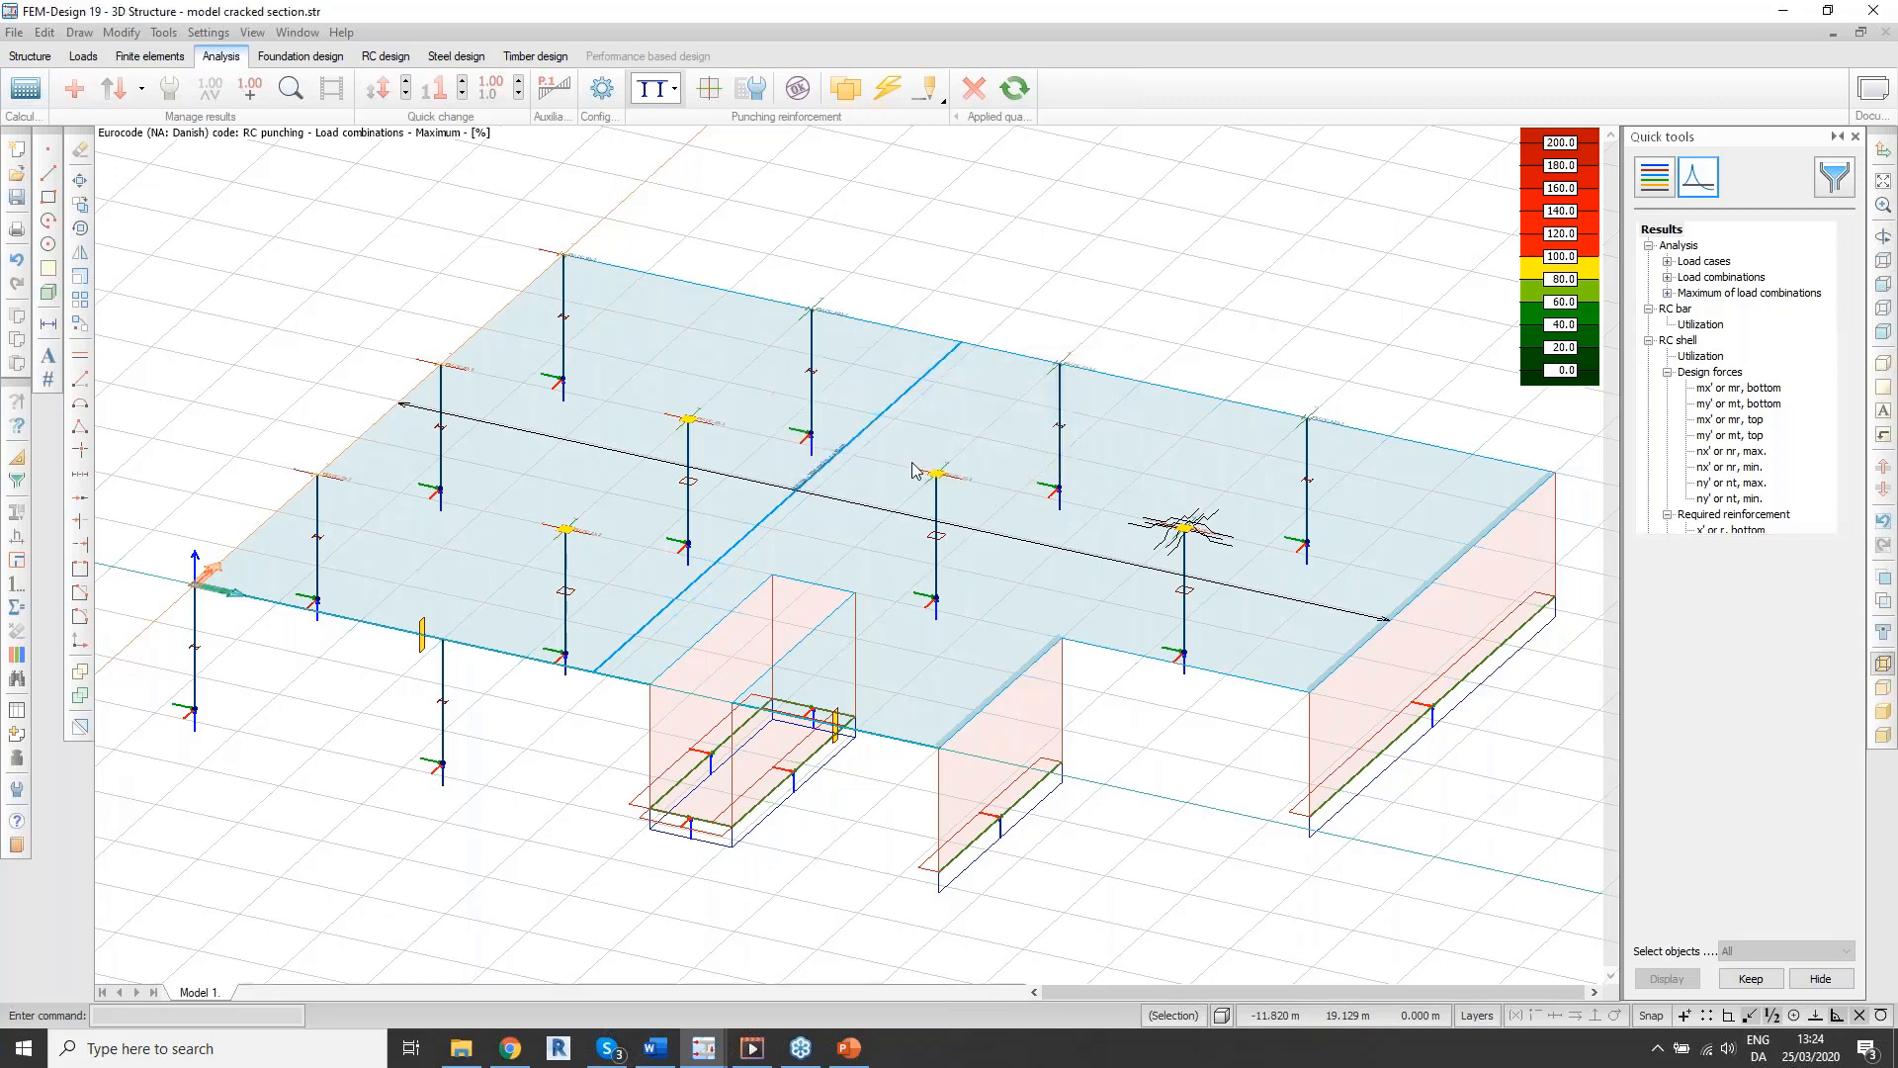
click(24, 88)
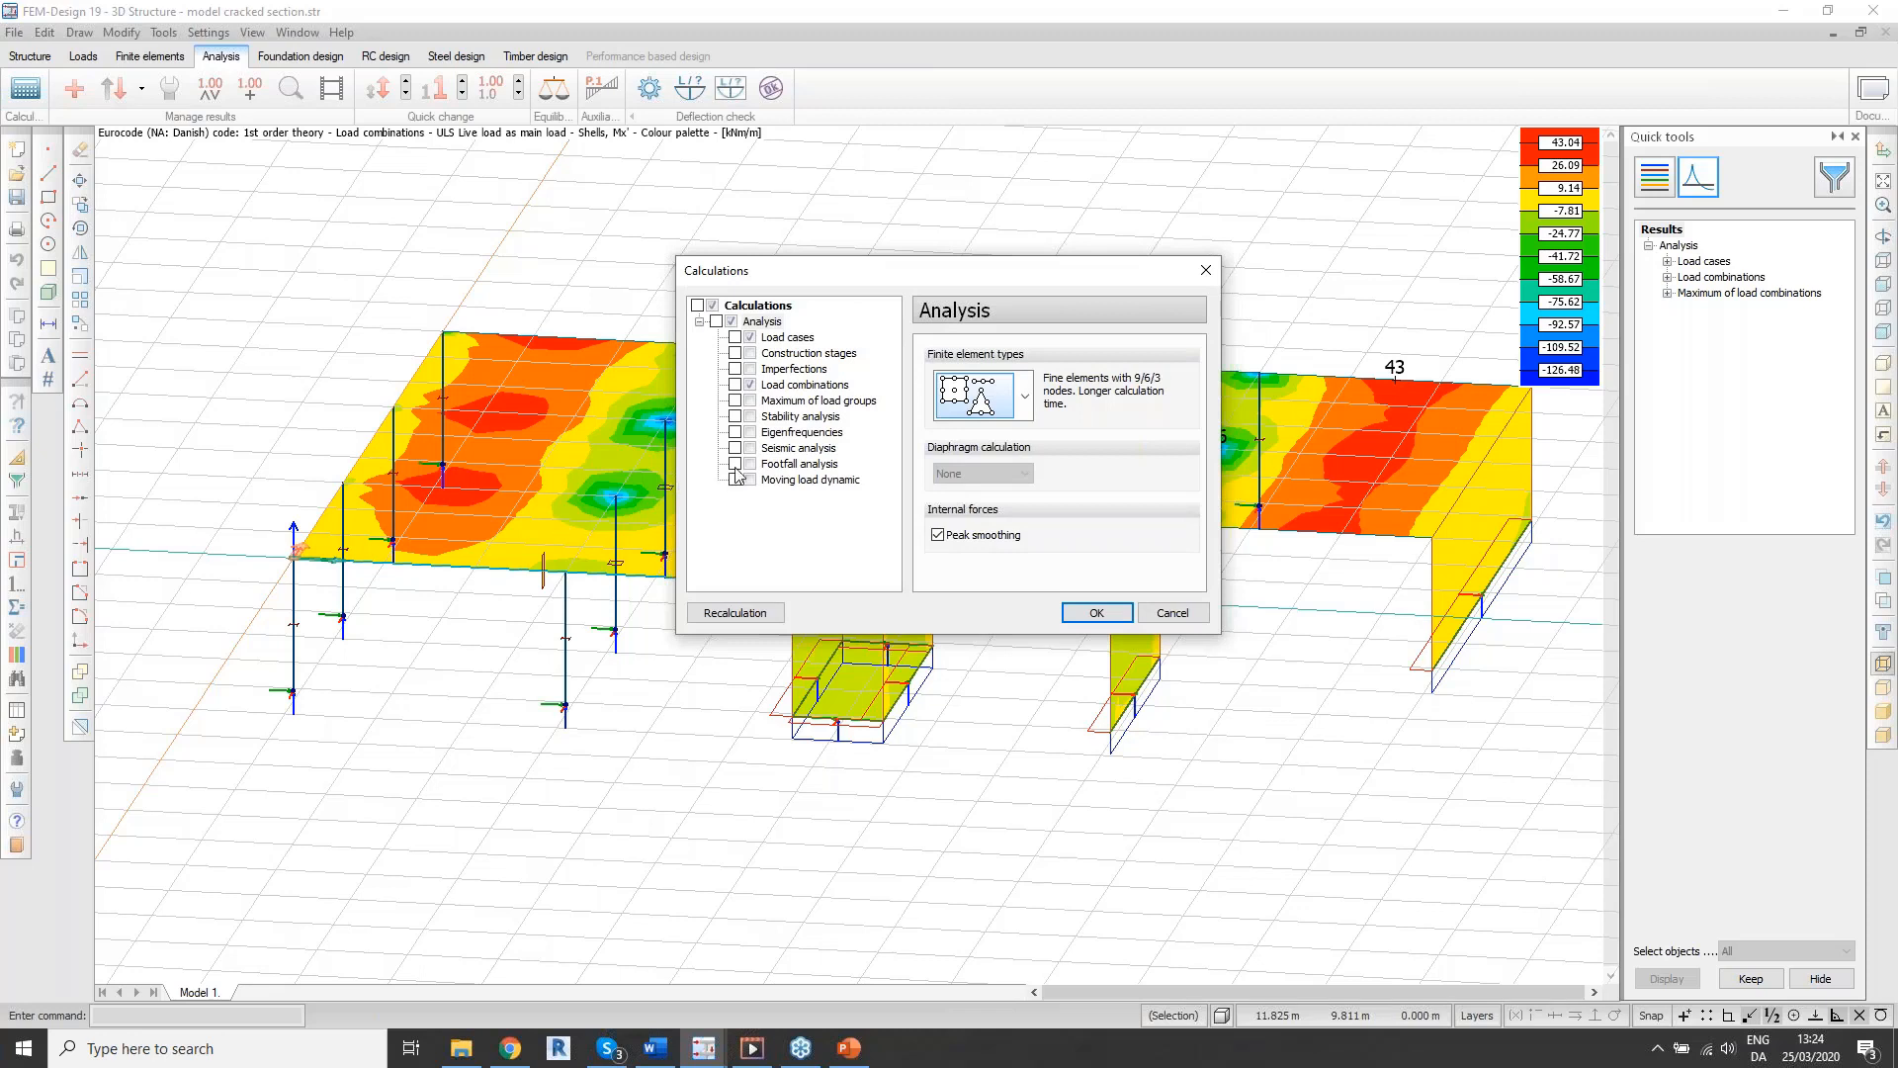
click(734, 385)
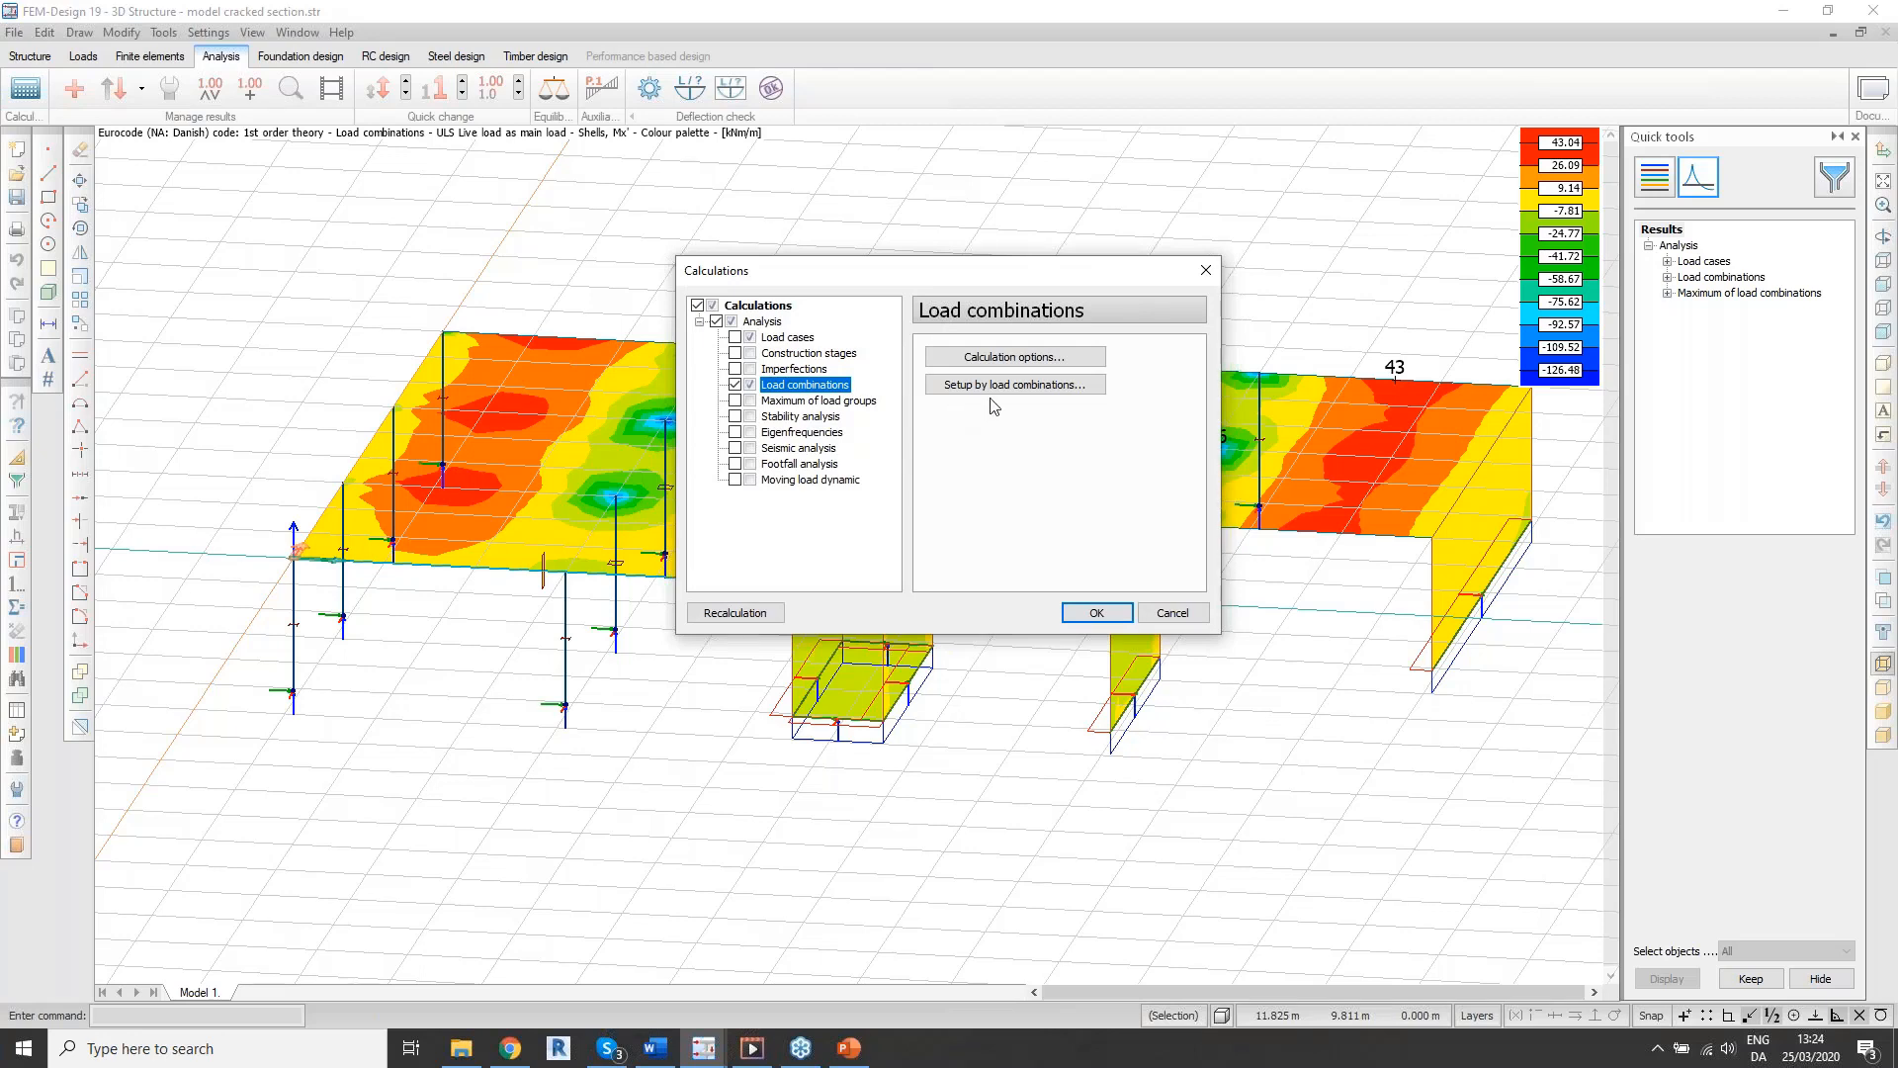
click(1051, 392)
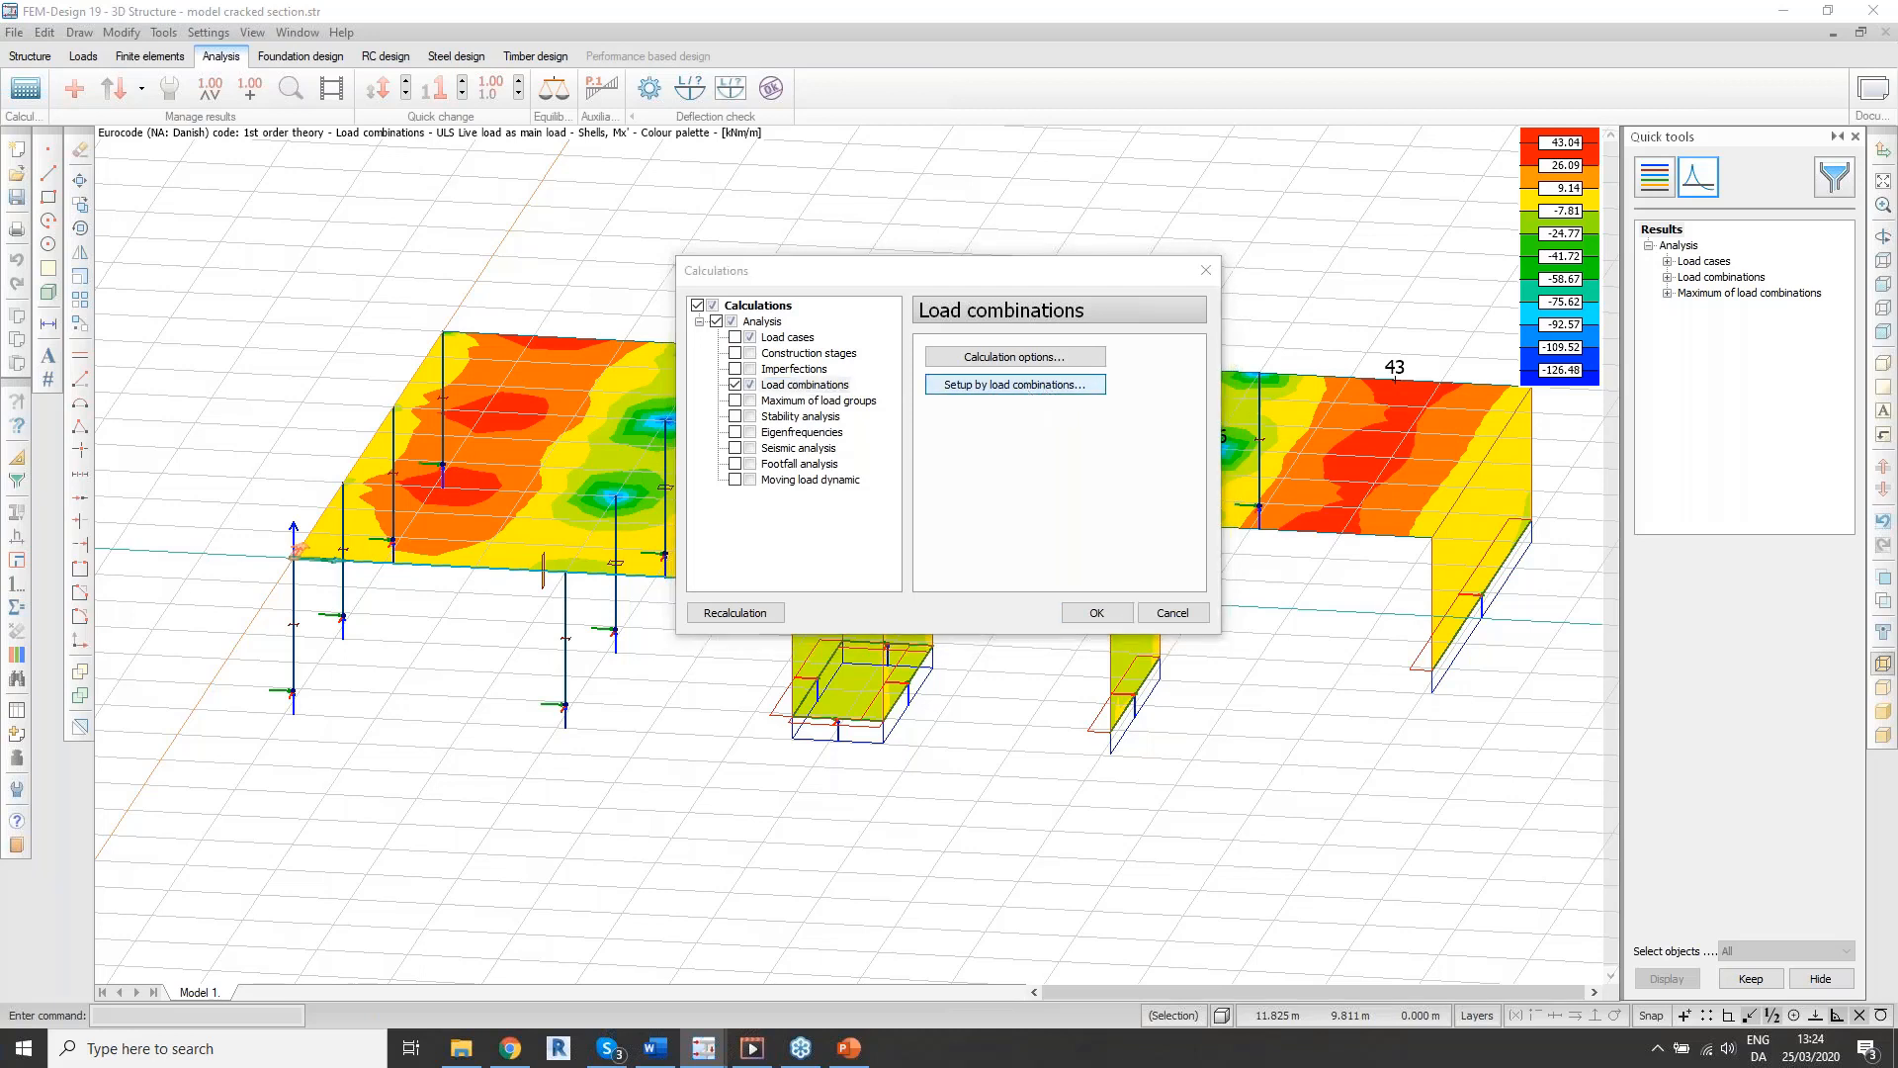
mouse_move(1001, 485)
mouse_down()
mouse_move(994, 467)
mouse_move(989, 501)
mouse_up()
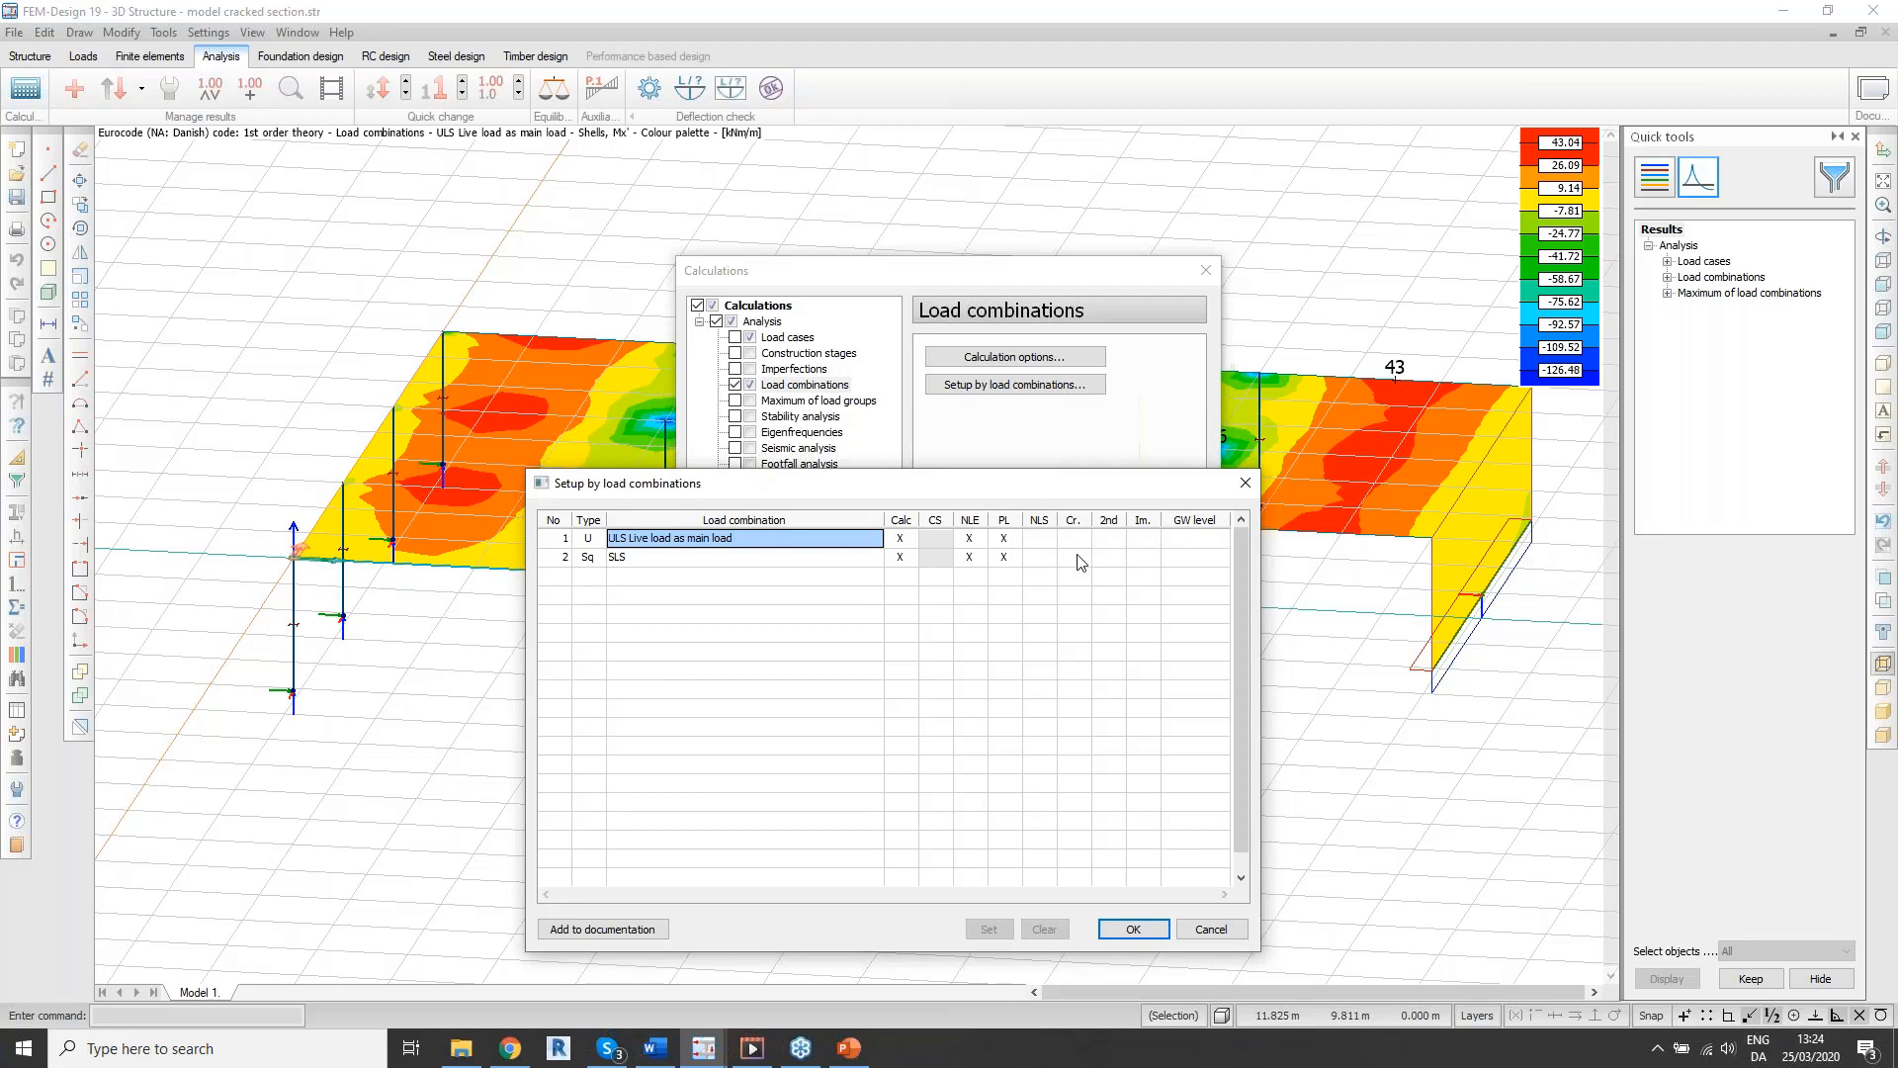
click(1075, 556)
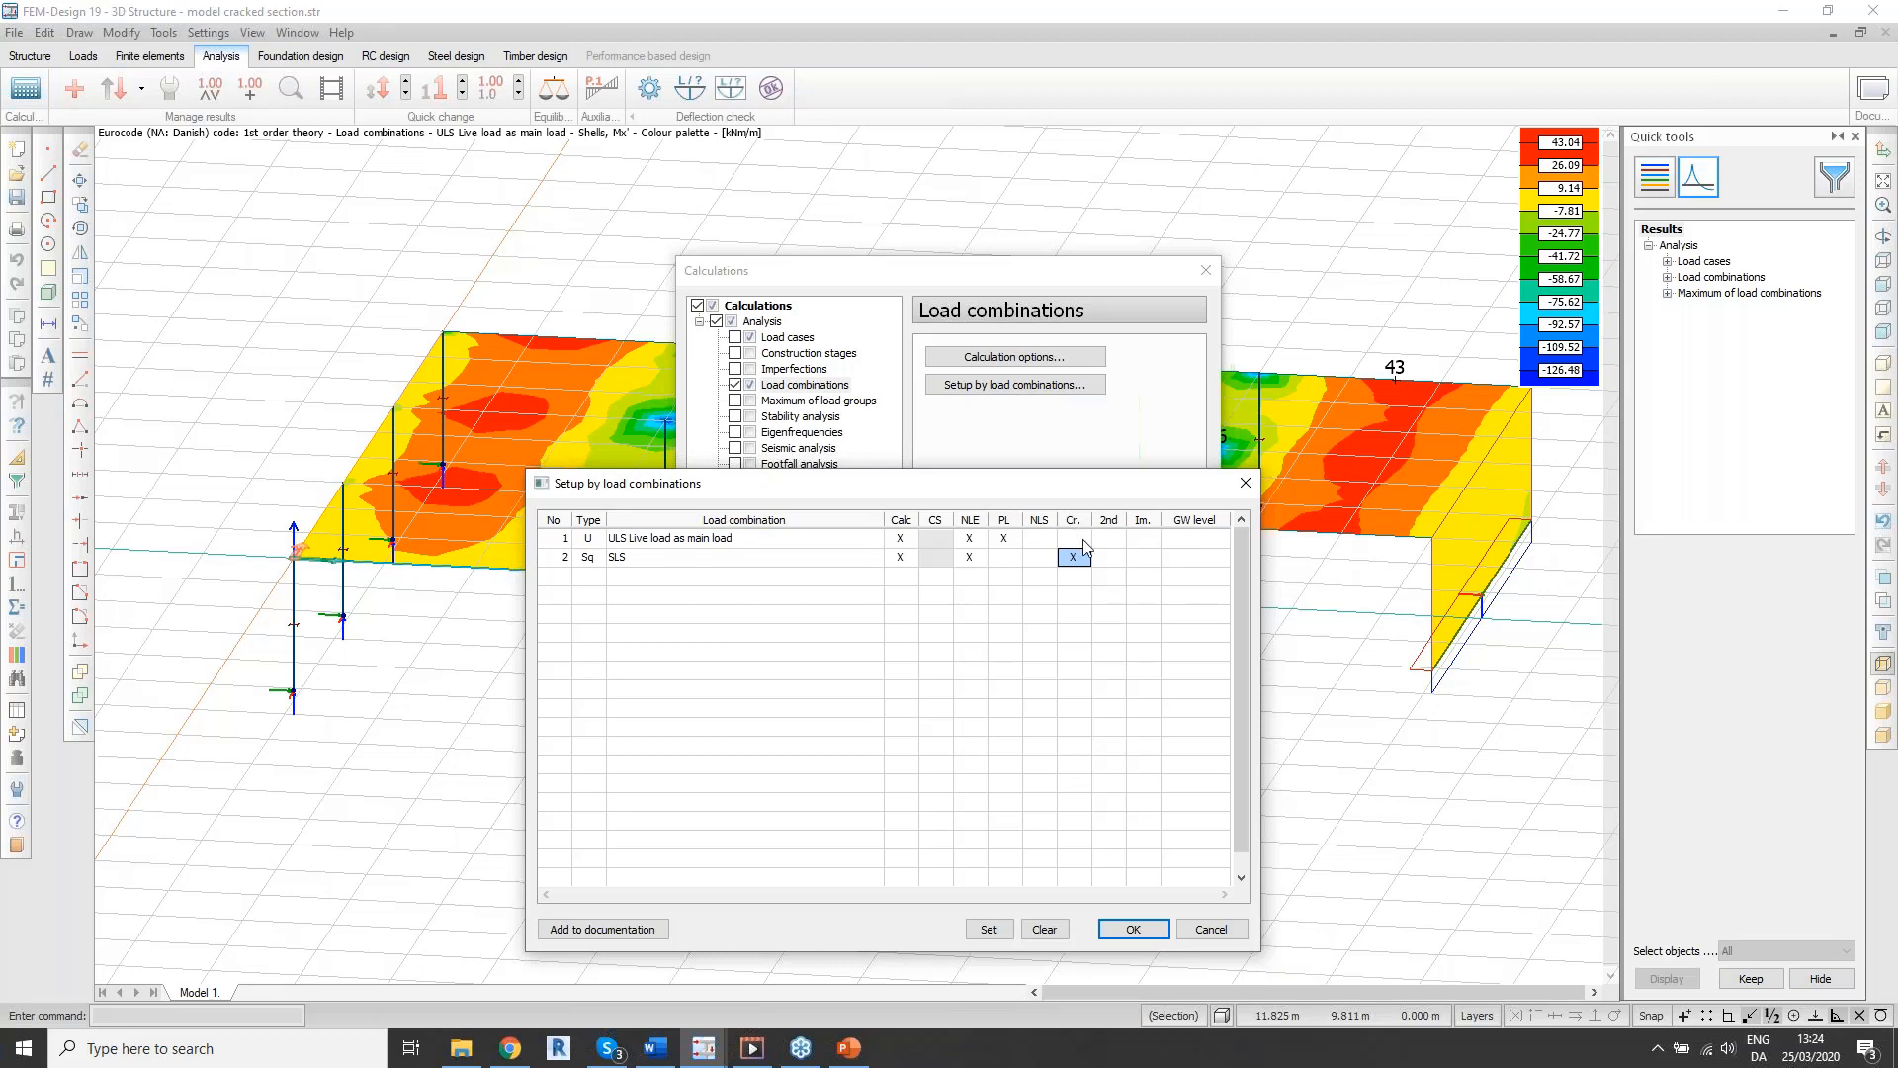
click(1135, 929)
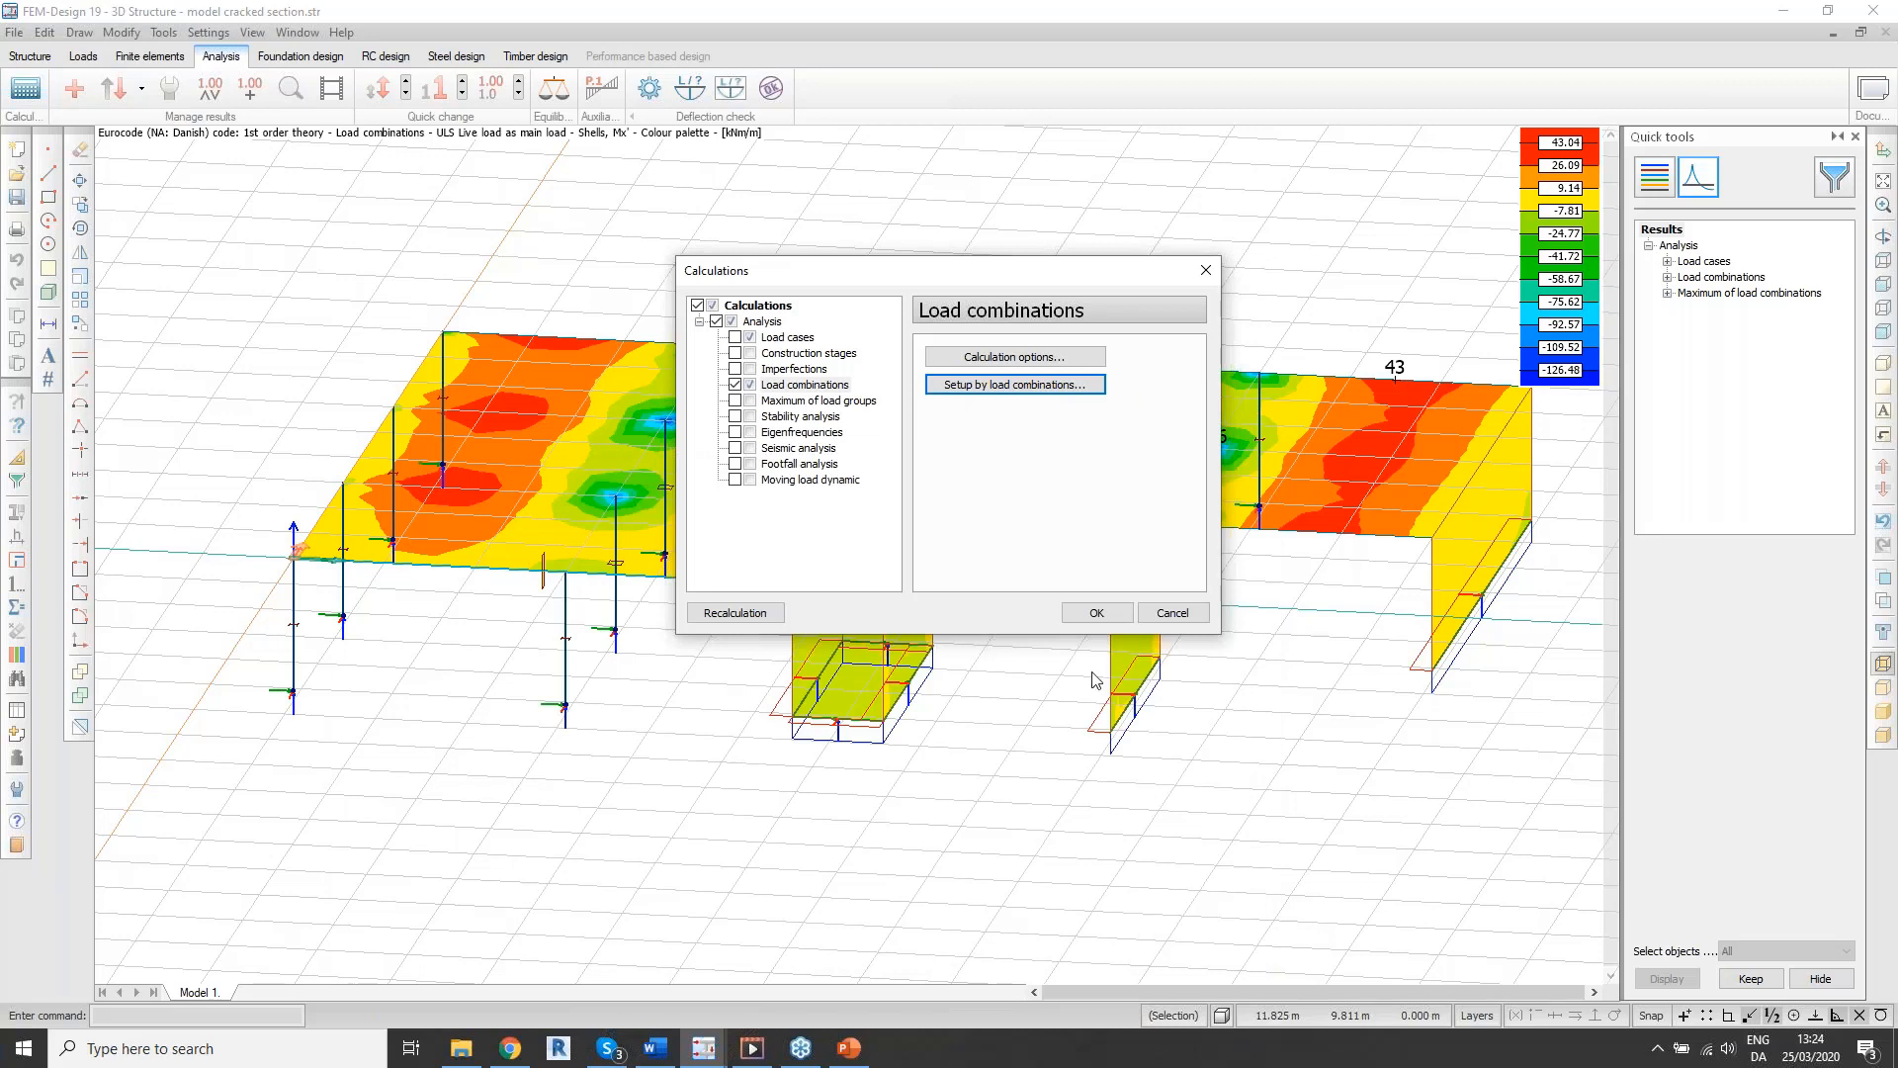
click(1098, 613)
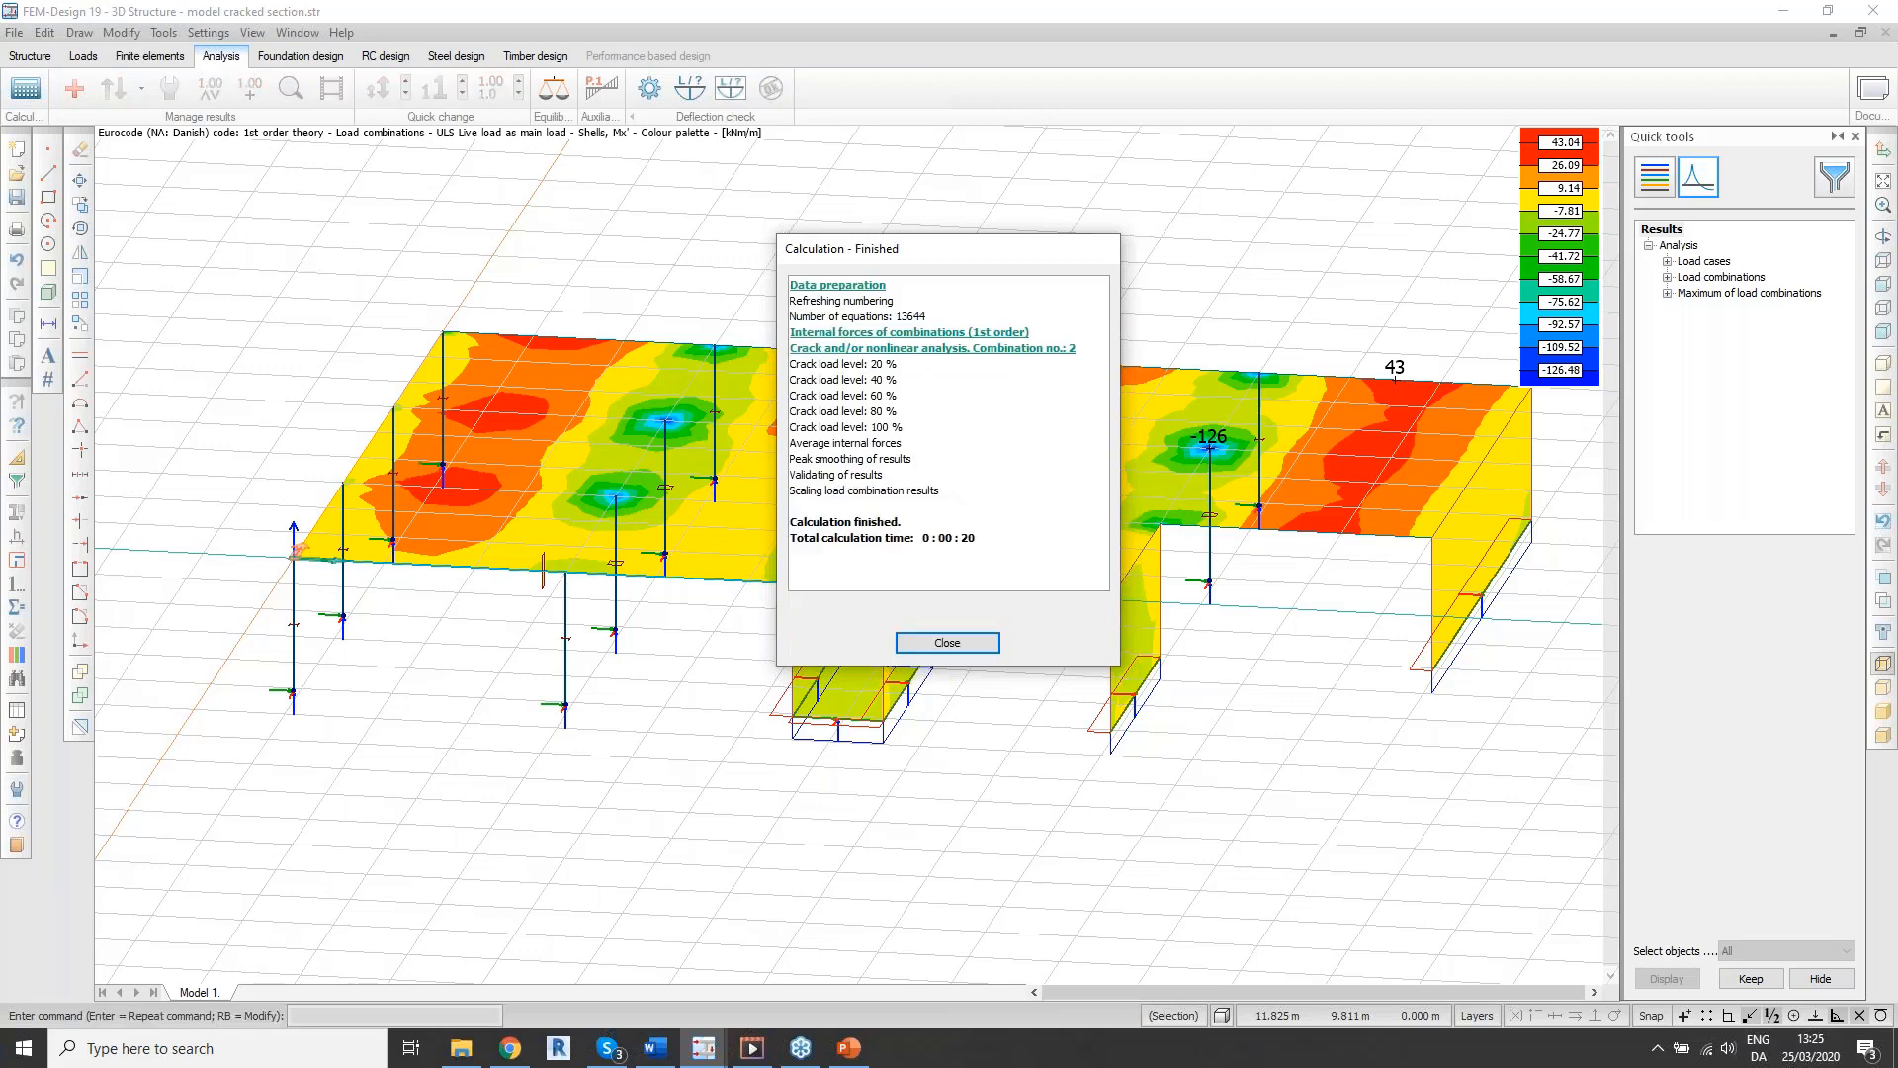
click(947, 643)
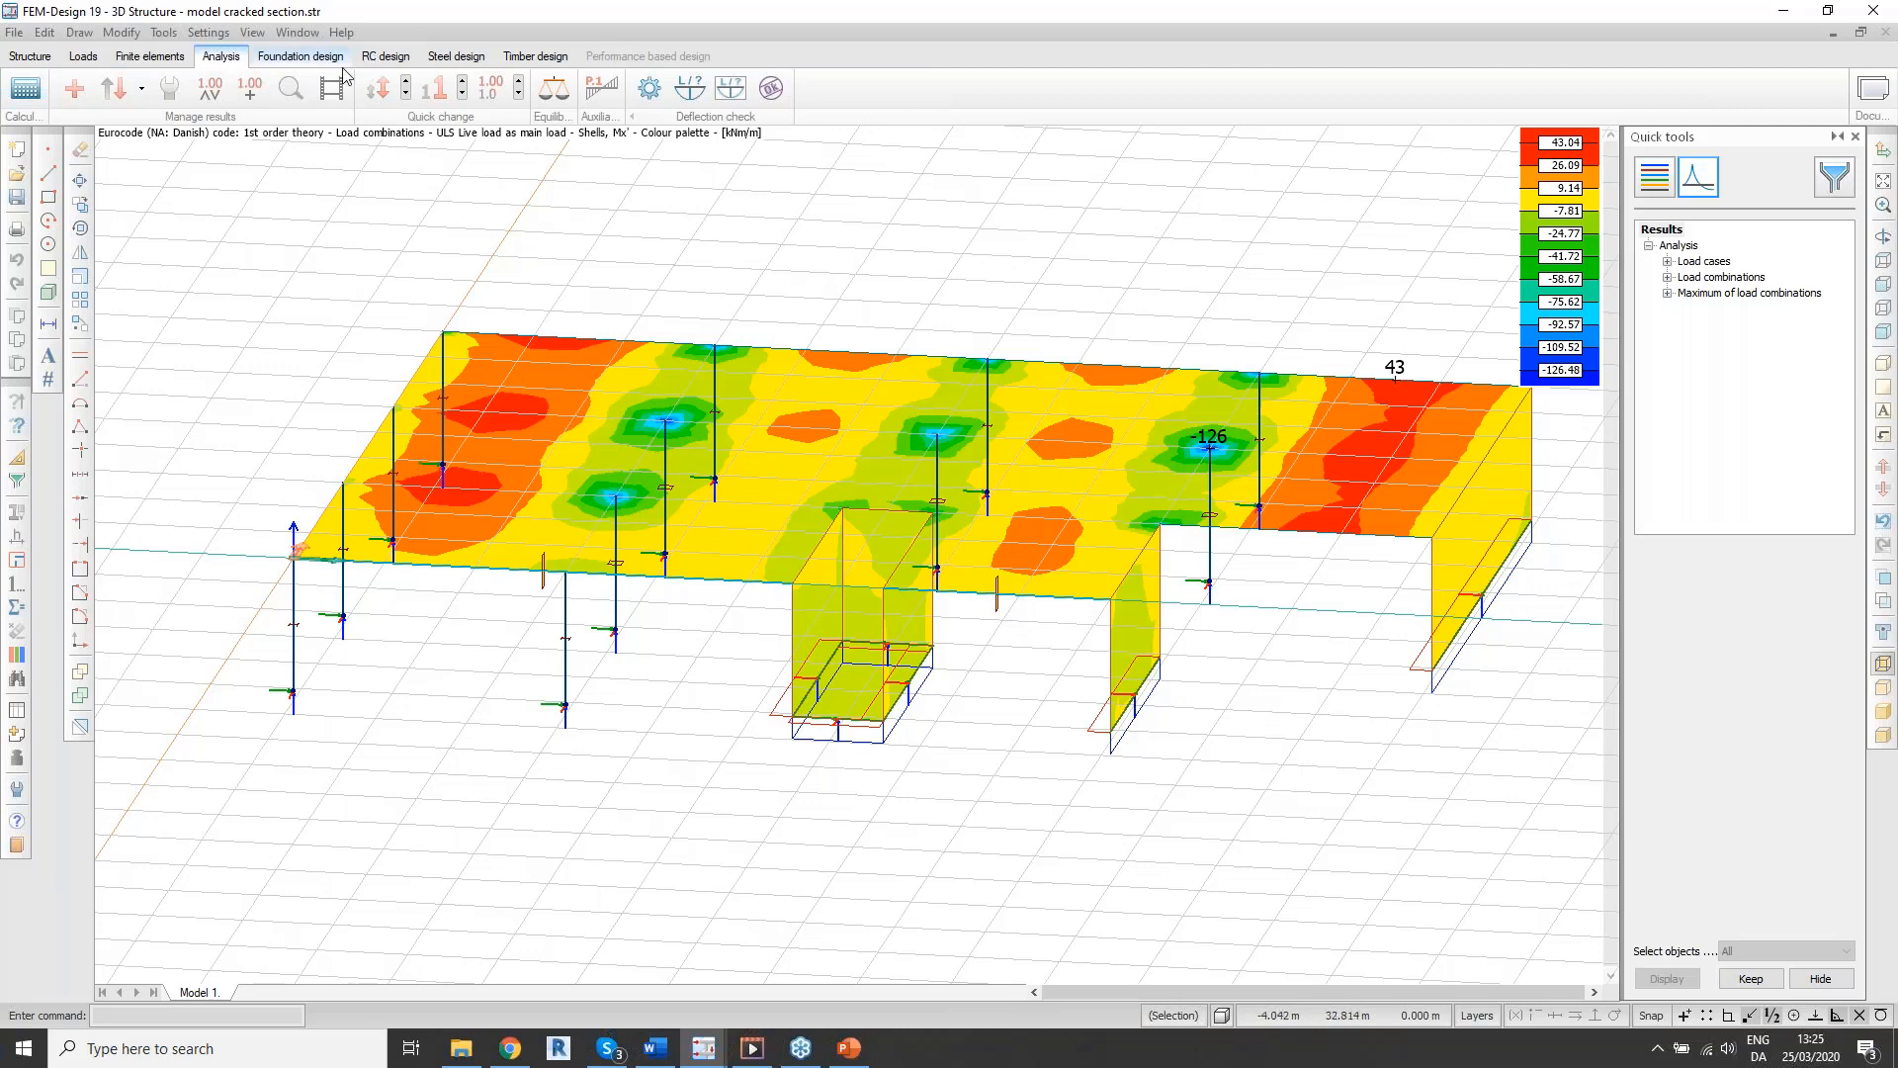
Step: Display the translational displacements of the ULS Live load as main load combination as a graph and adjust its display scale
double_click(1703, 279)
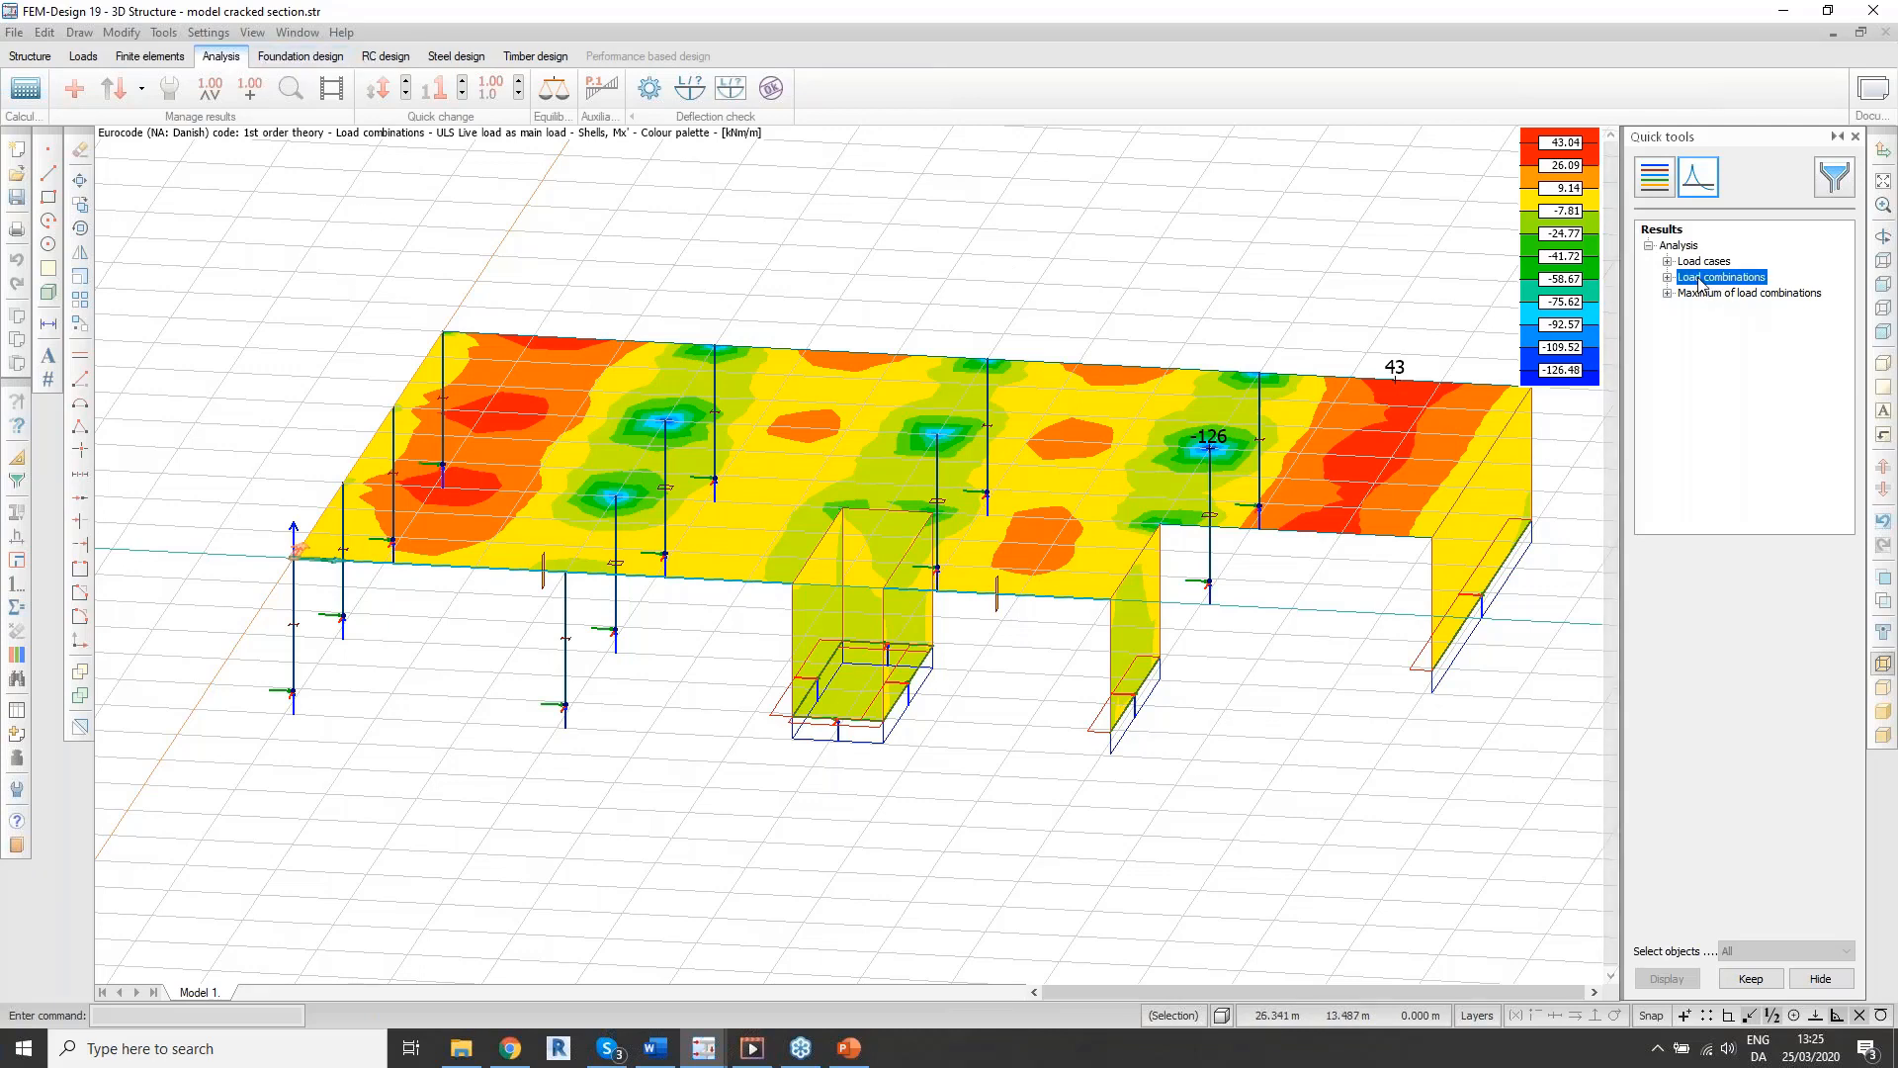
click(1722, 293)
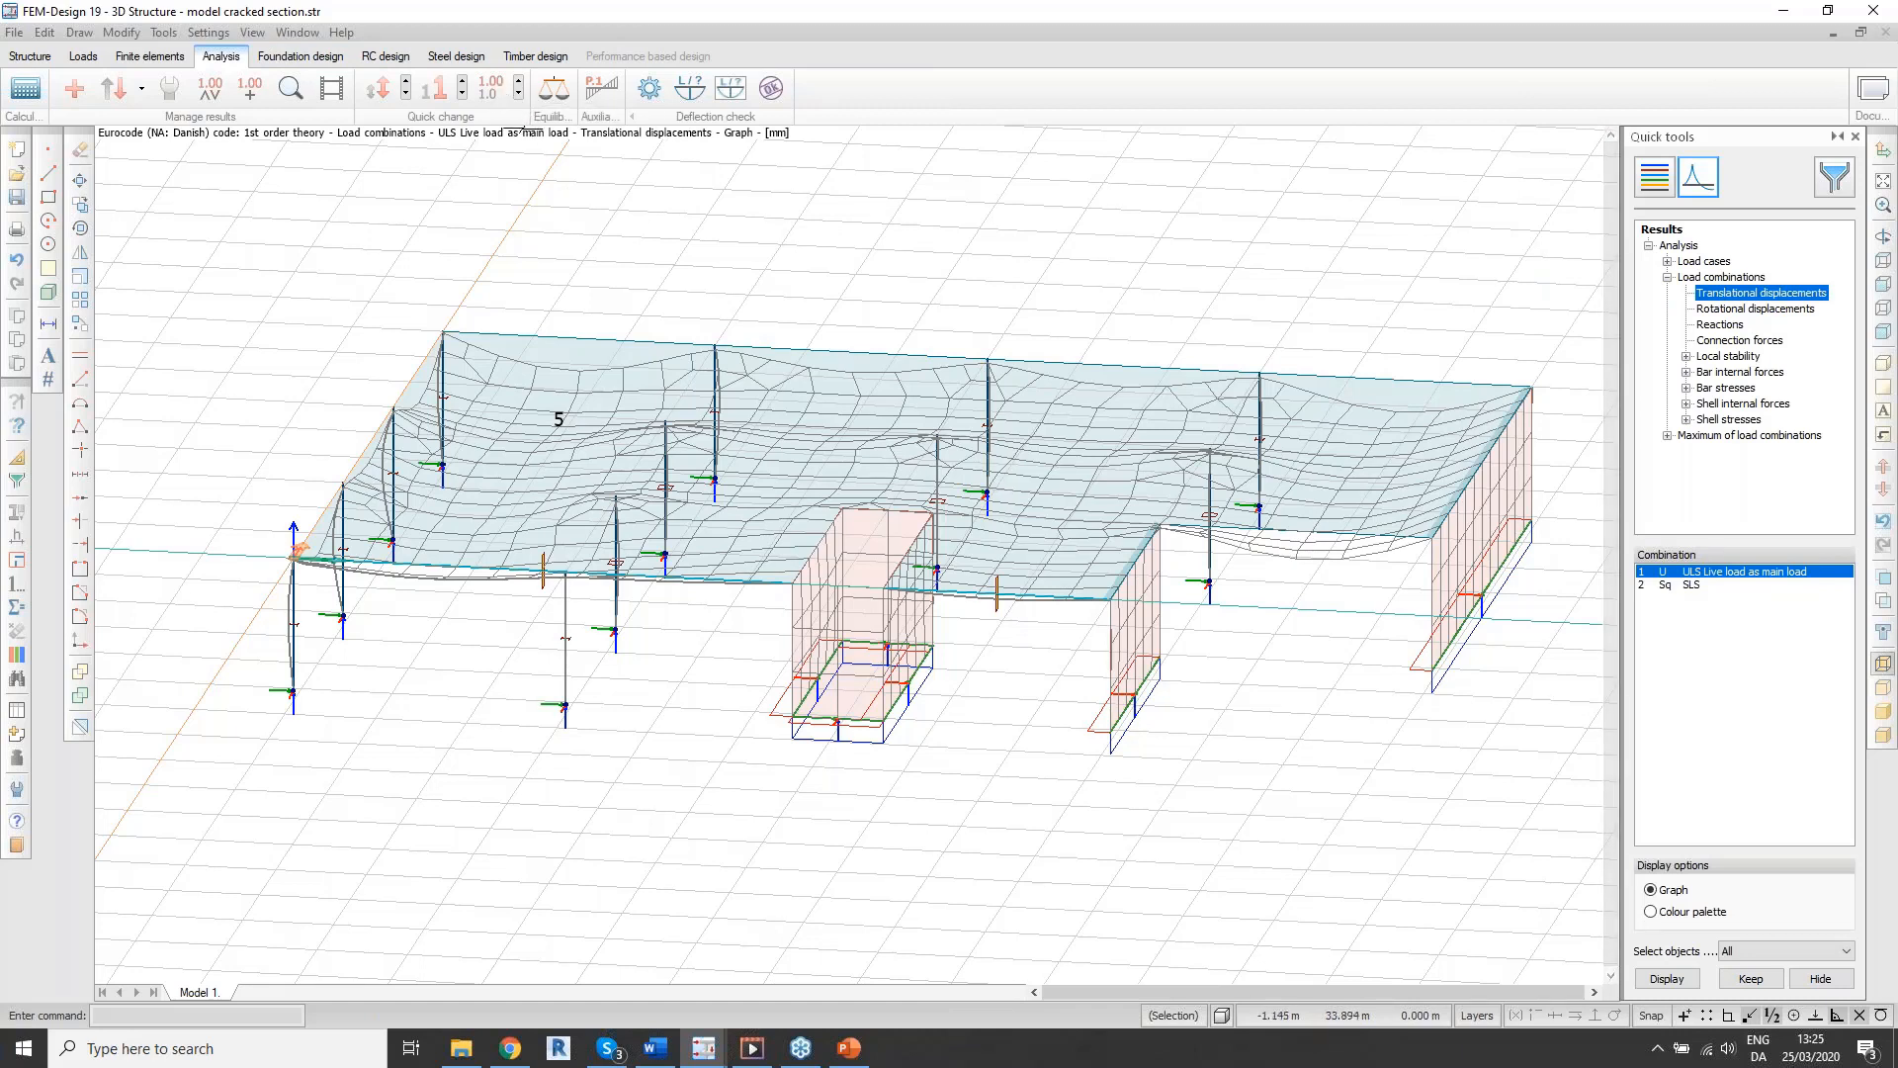
click(519, 87)
click(519, 87)
click(520, 87)
click(519, 87)
Step: Display the RC shell crack width results for the bottom and top of the slab, using the maximum of load combinations
click(386, 57)
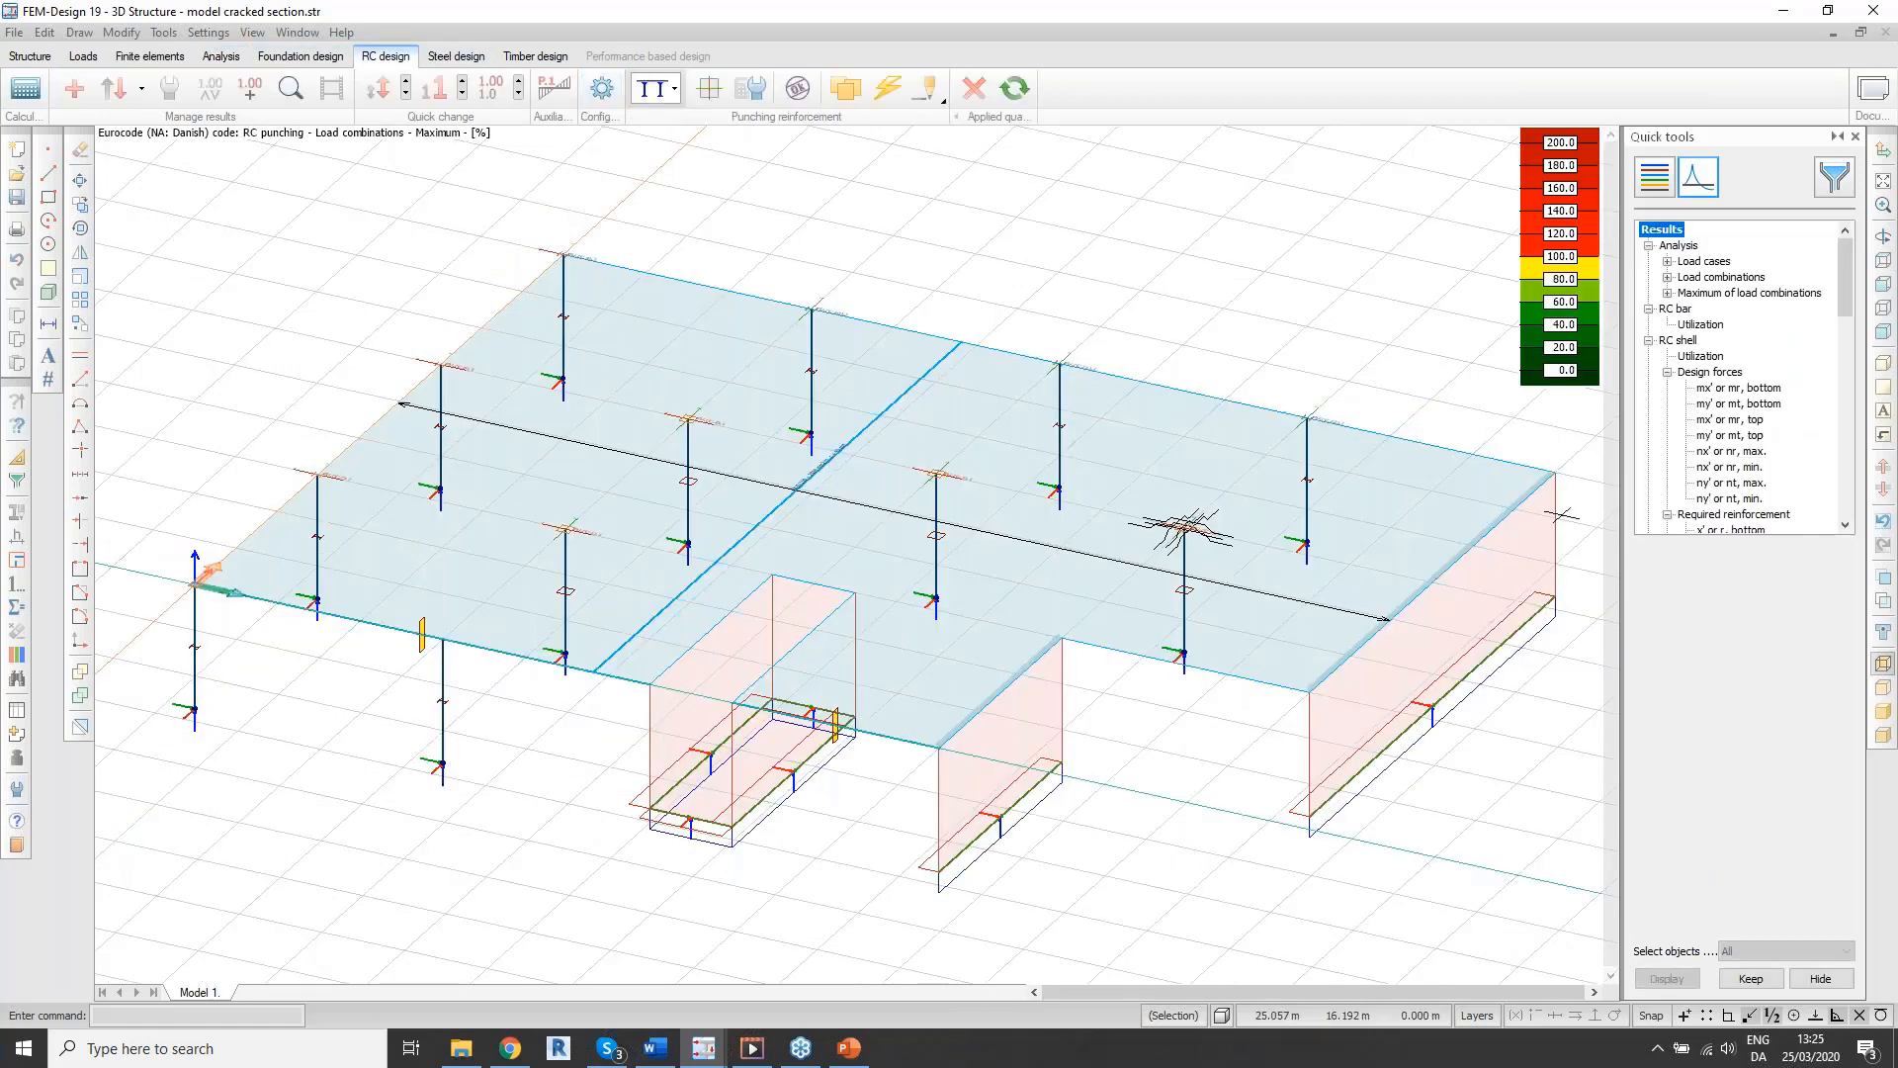
scroll(1715, 393, down, 5)
scroll(1713, 392, down, 2)
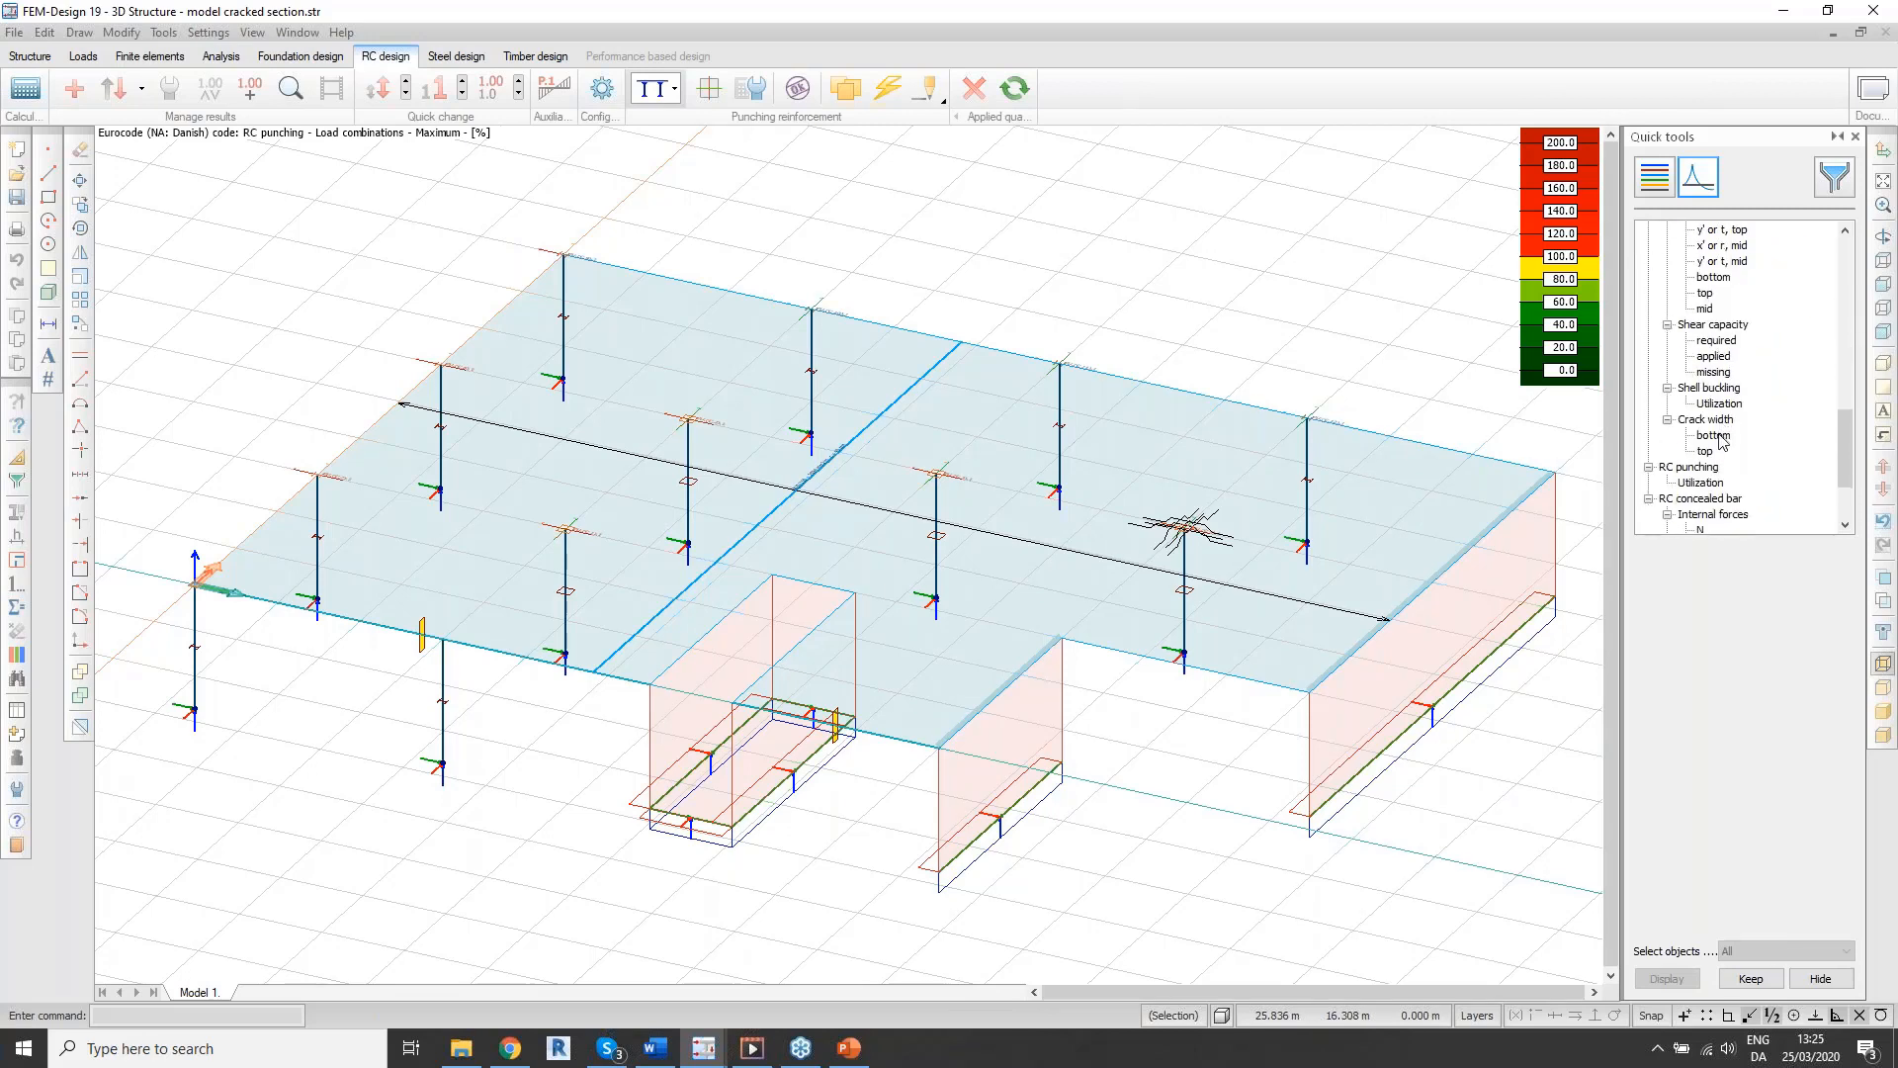
click(1715, 435)
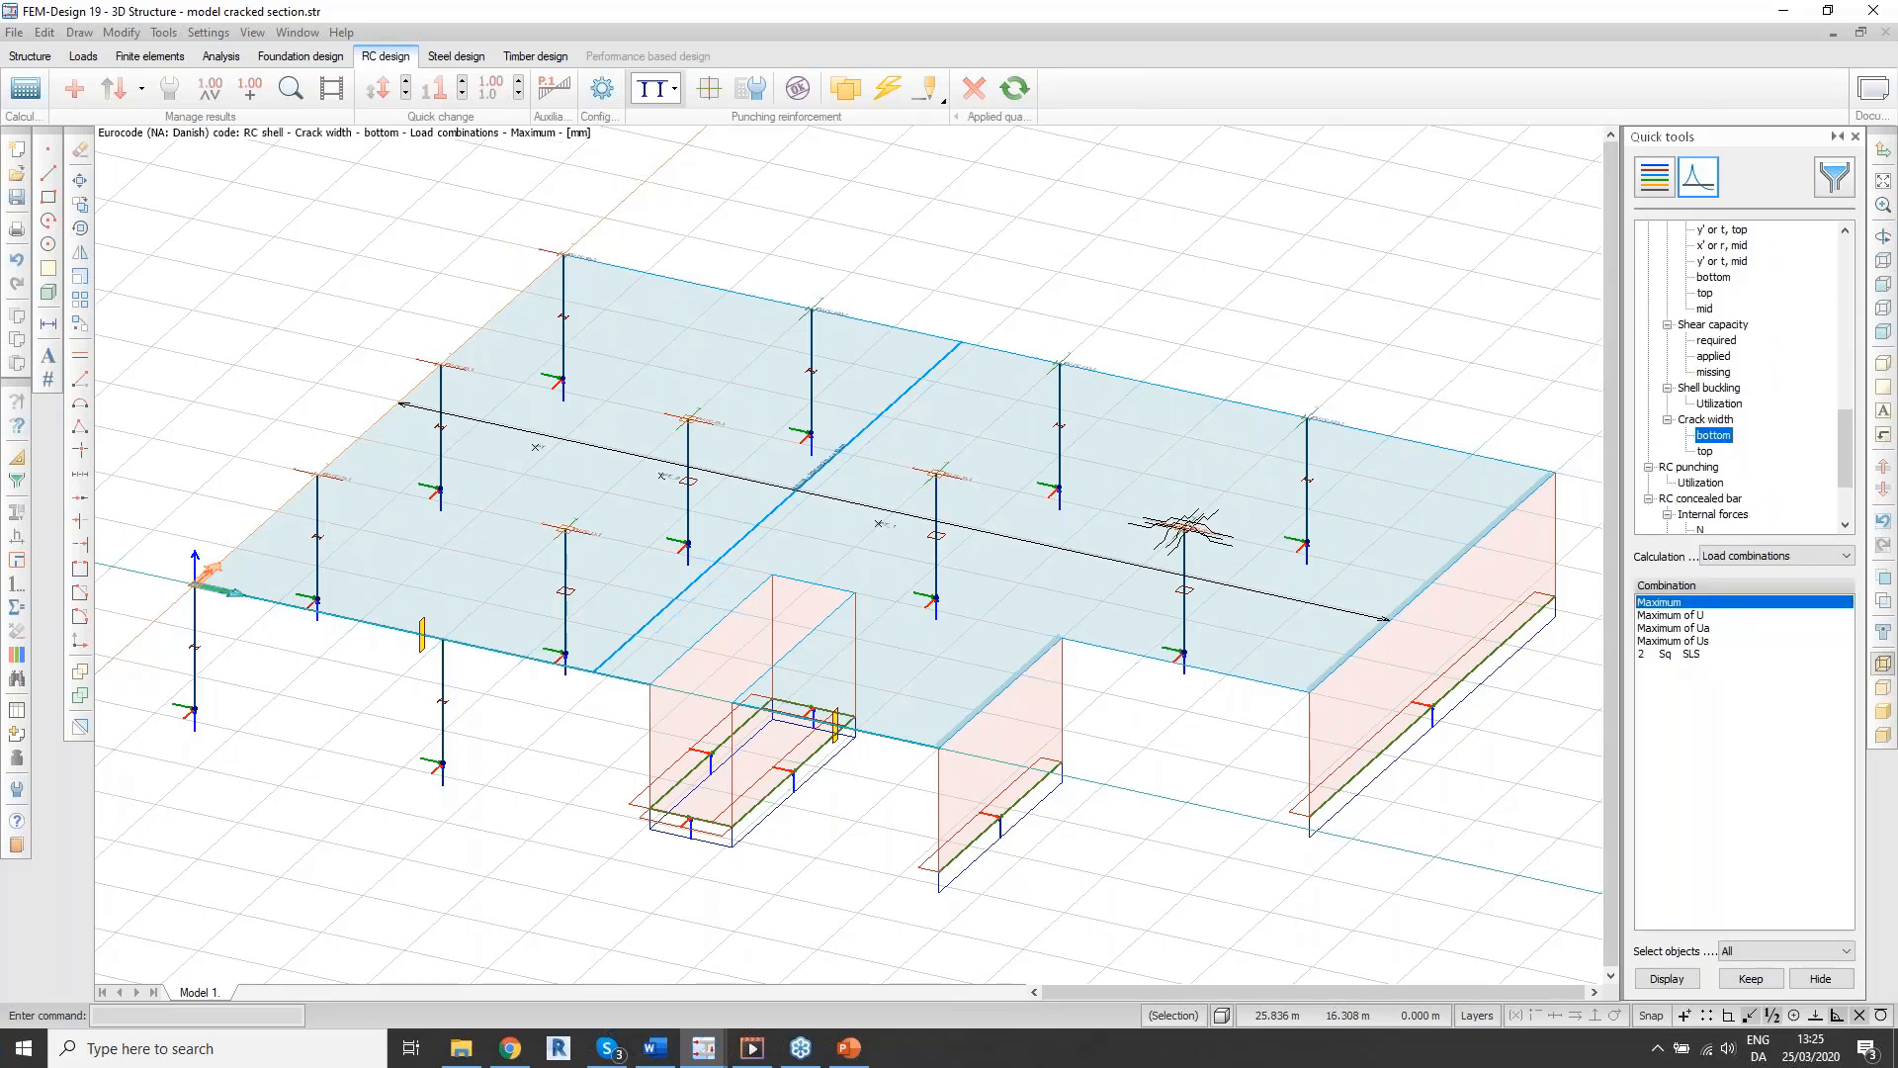
click(1706, 452)
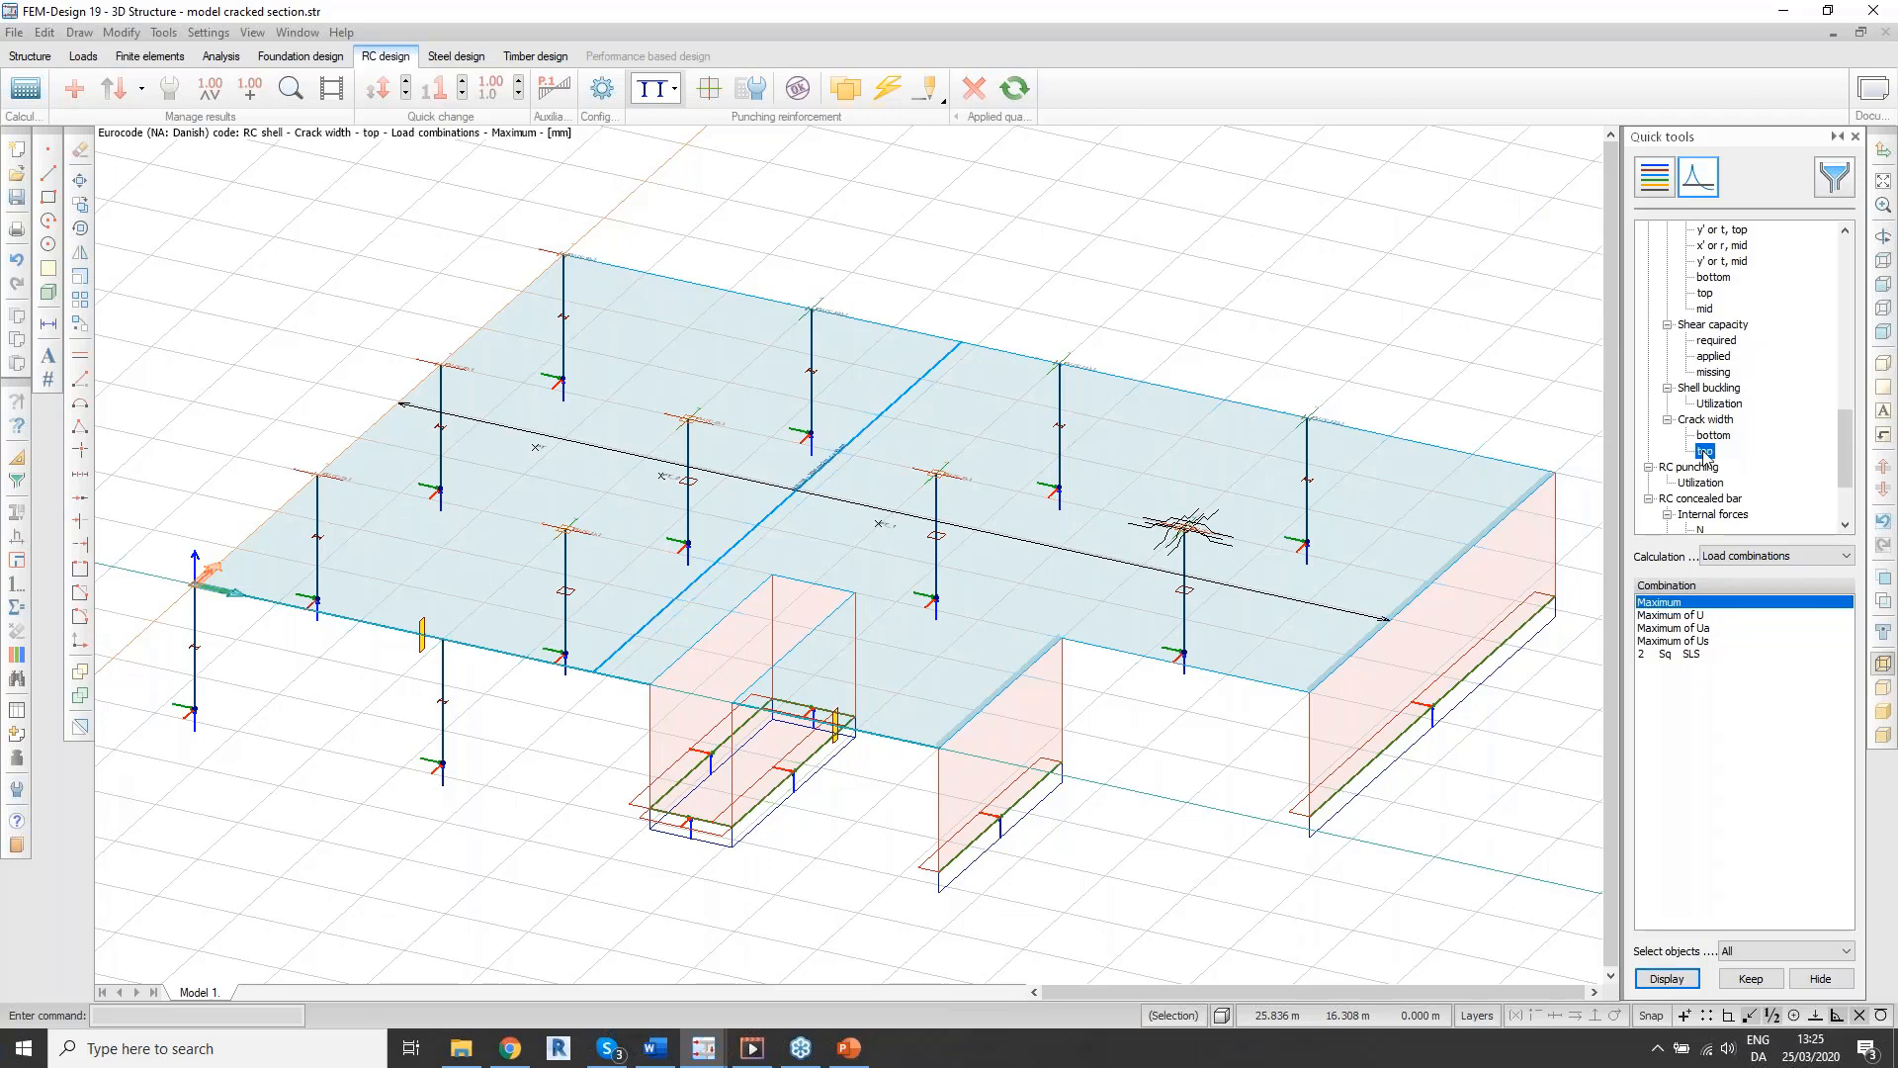
Step: Run the surface reinforcement check for load combinations and examine P.1.1's utilization and the top crack width around the columns
click(796, 90)
click(675, 89)
click(653, 161)
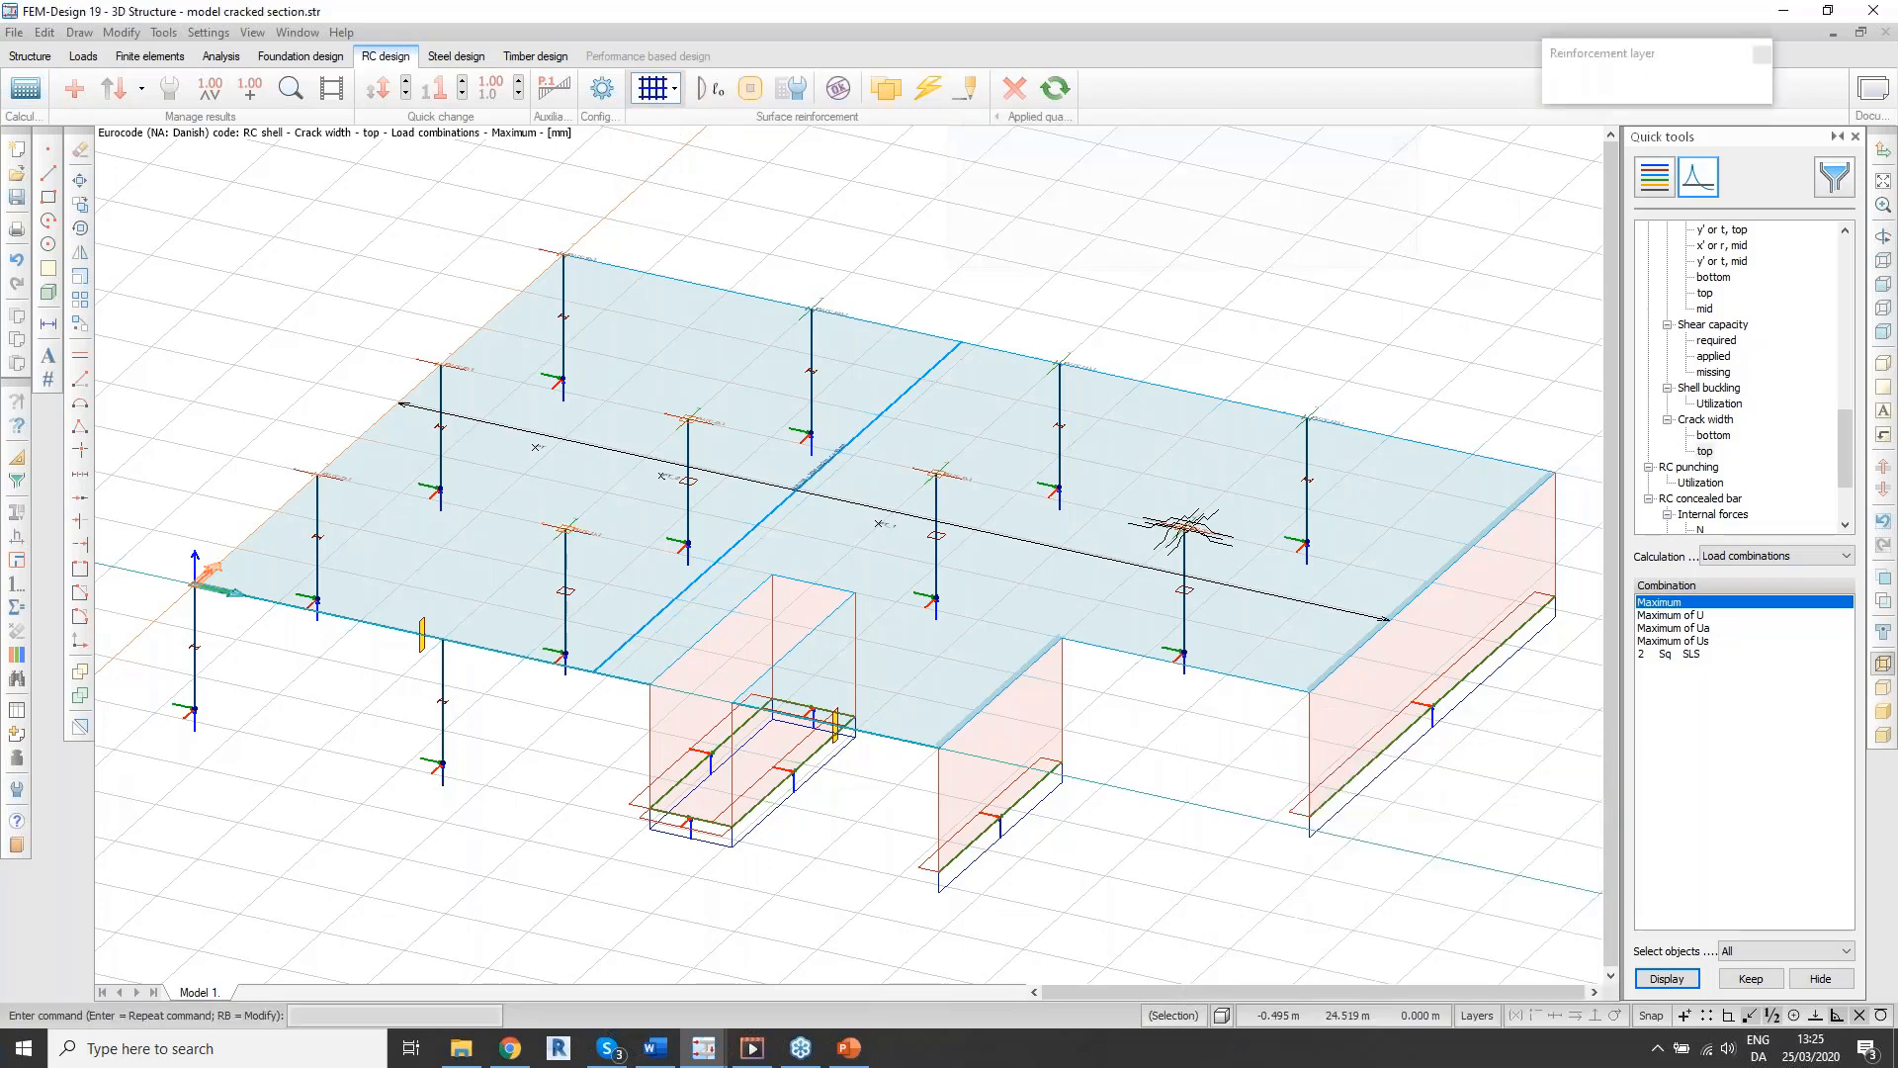
click(839, 89)
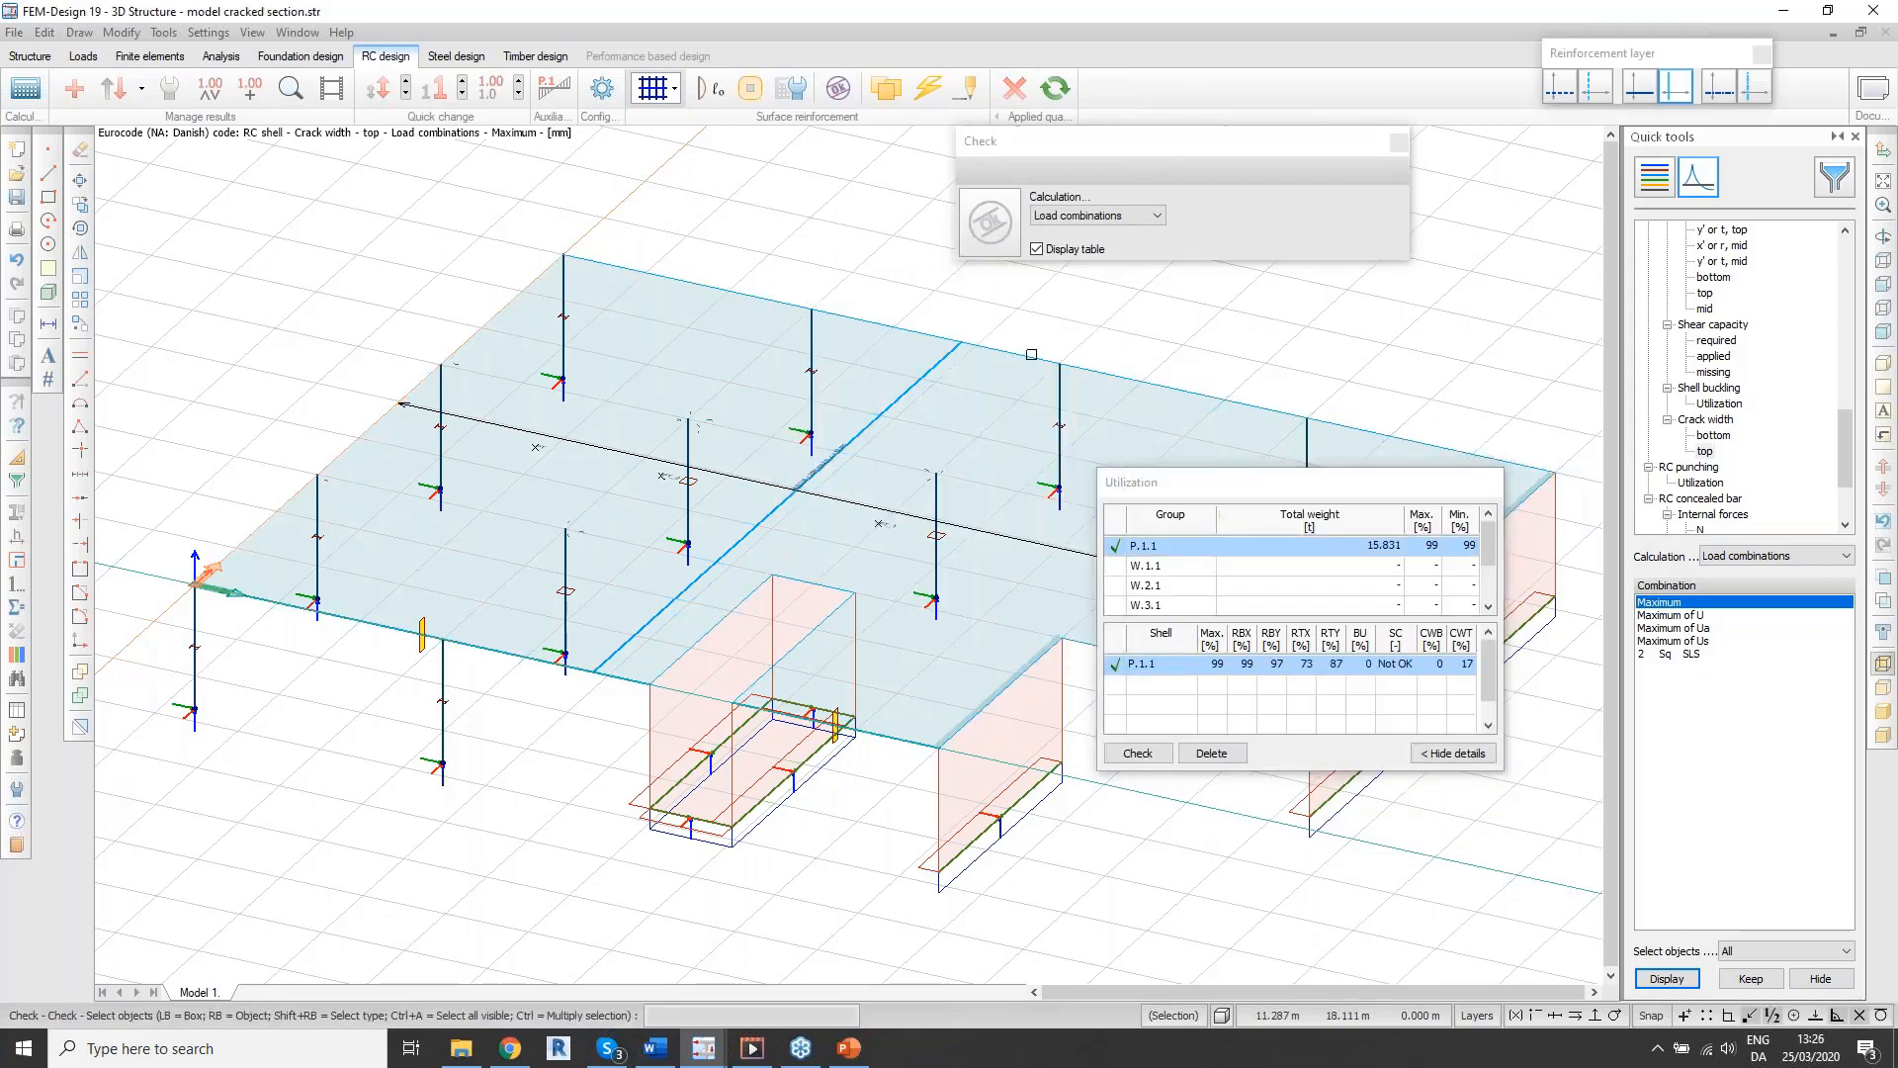
drag(1288, 483, 1292, 734)
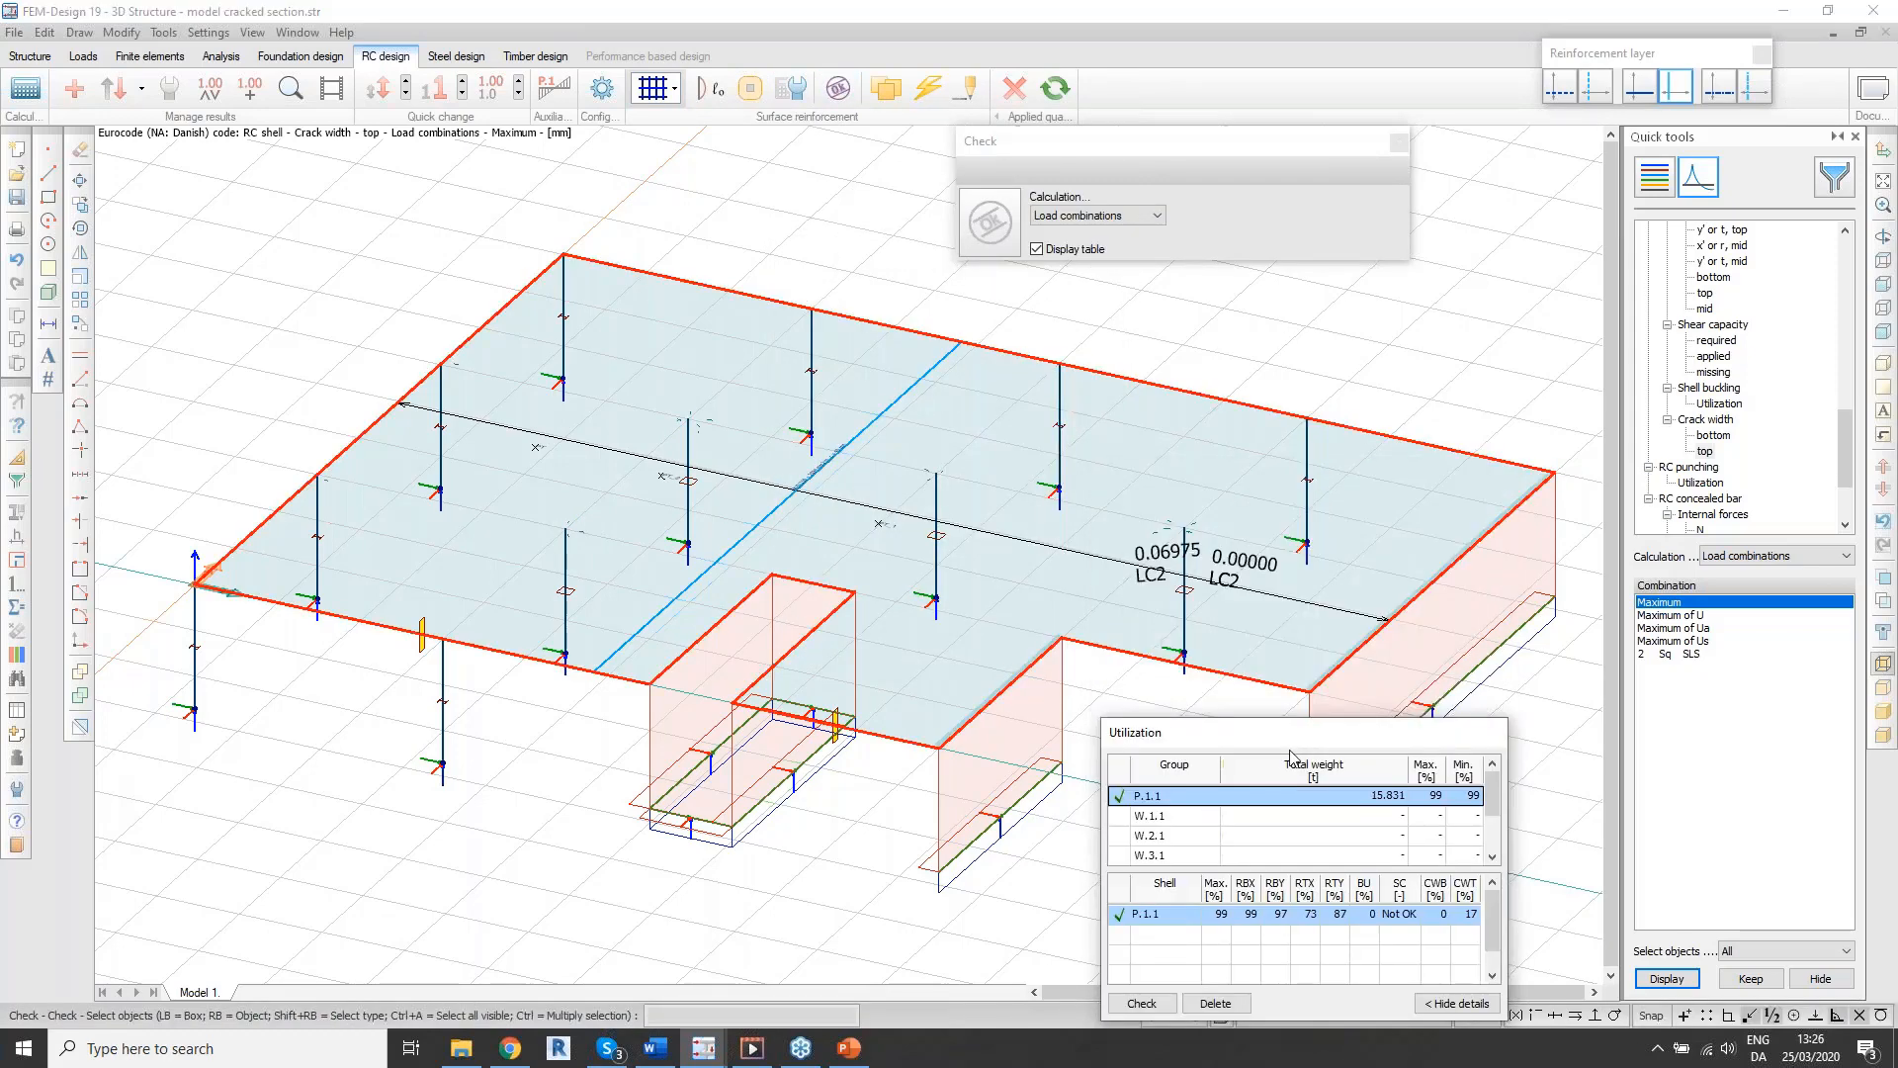
scroll(1223, 588, up, 5)
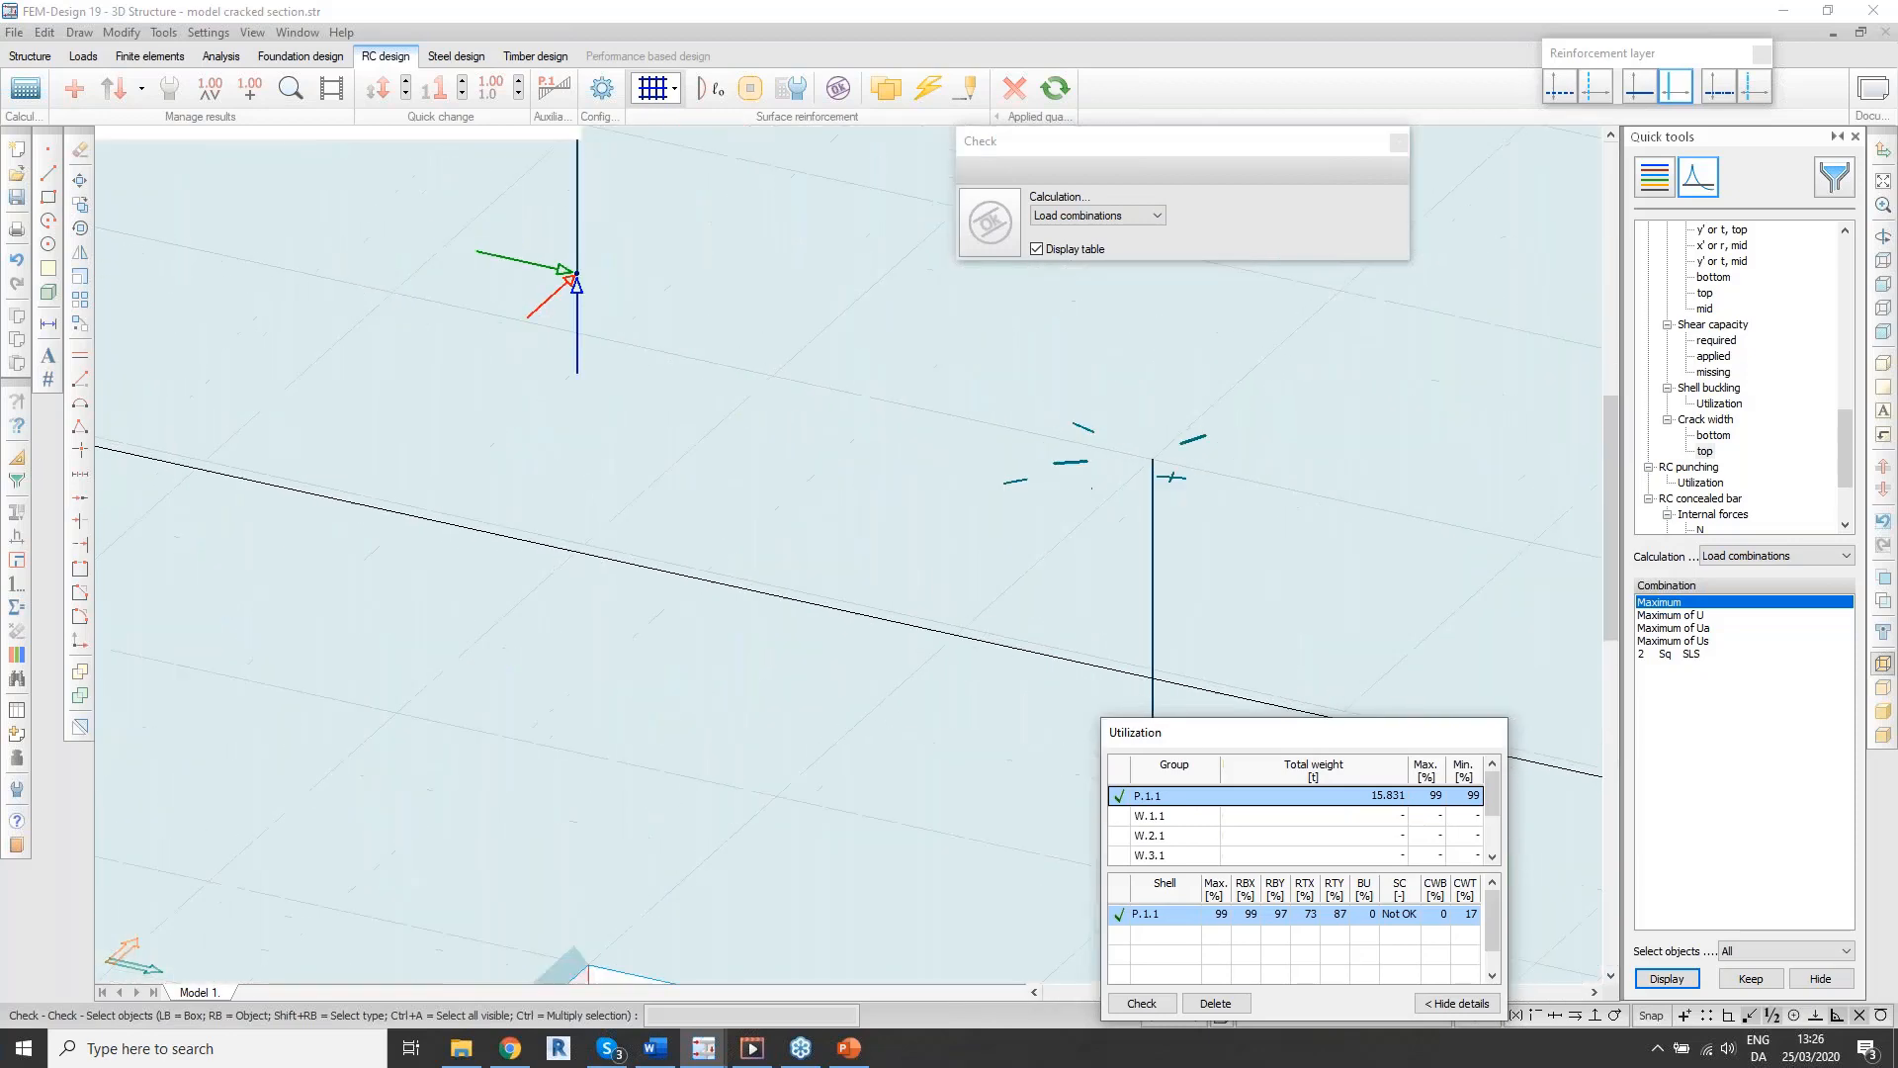
scroll(1248, 559, down, 2)
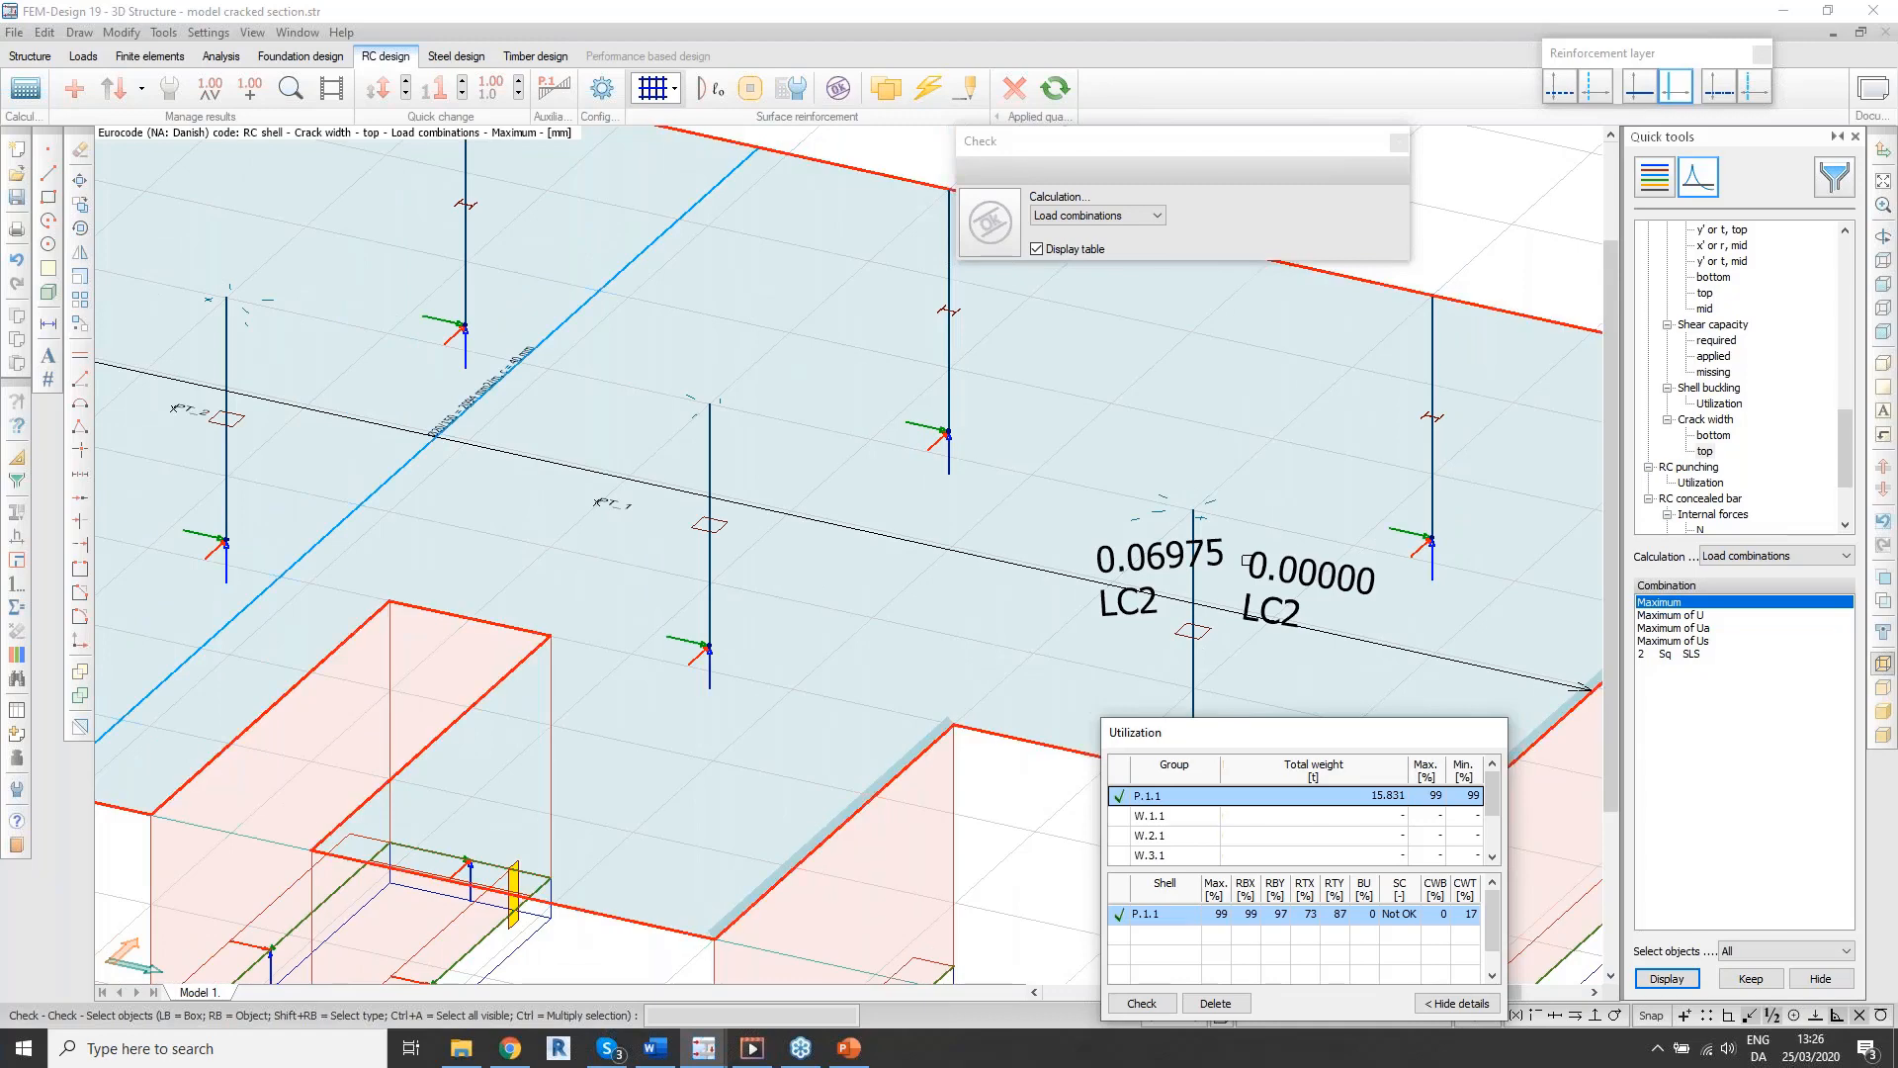
Step: Display the slab's bottom crack width again and look over the whole slab
click(1718, 436)
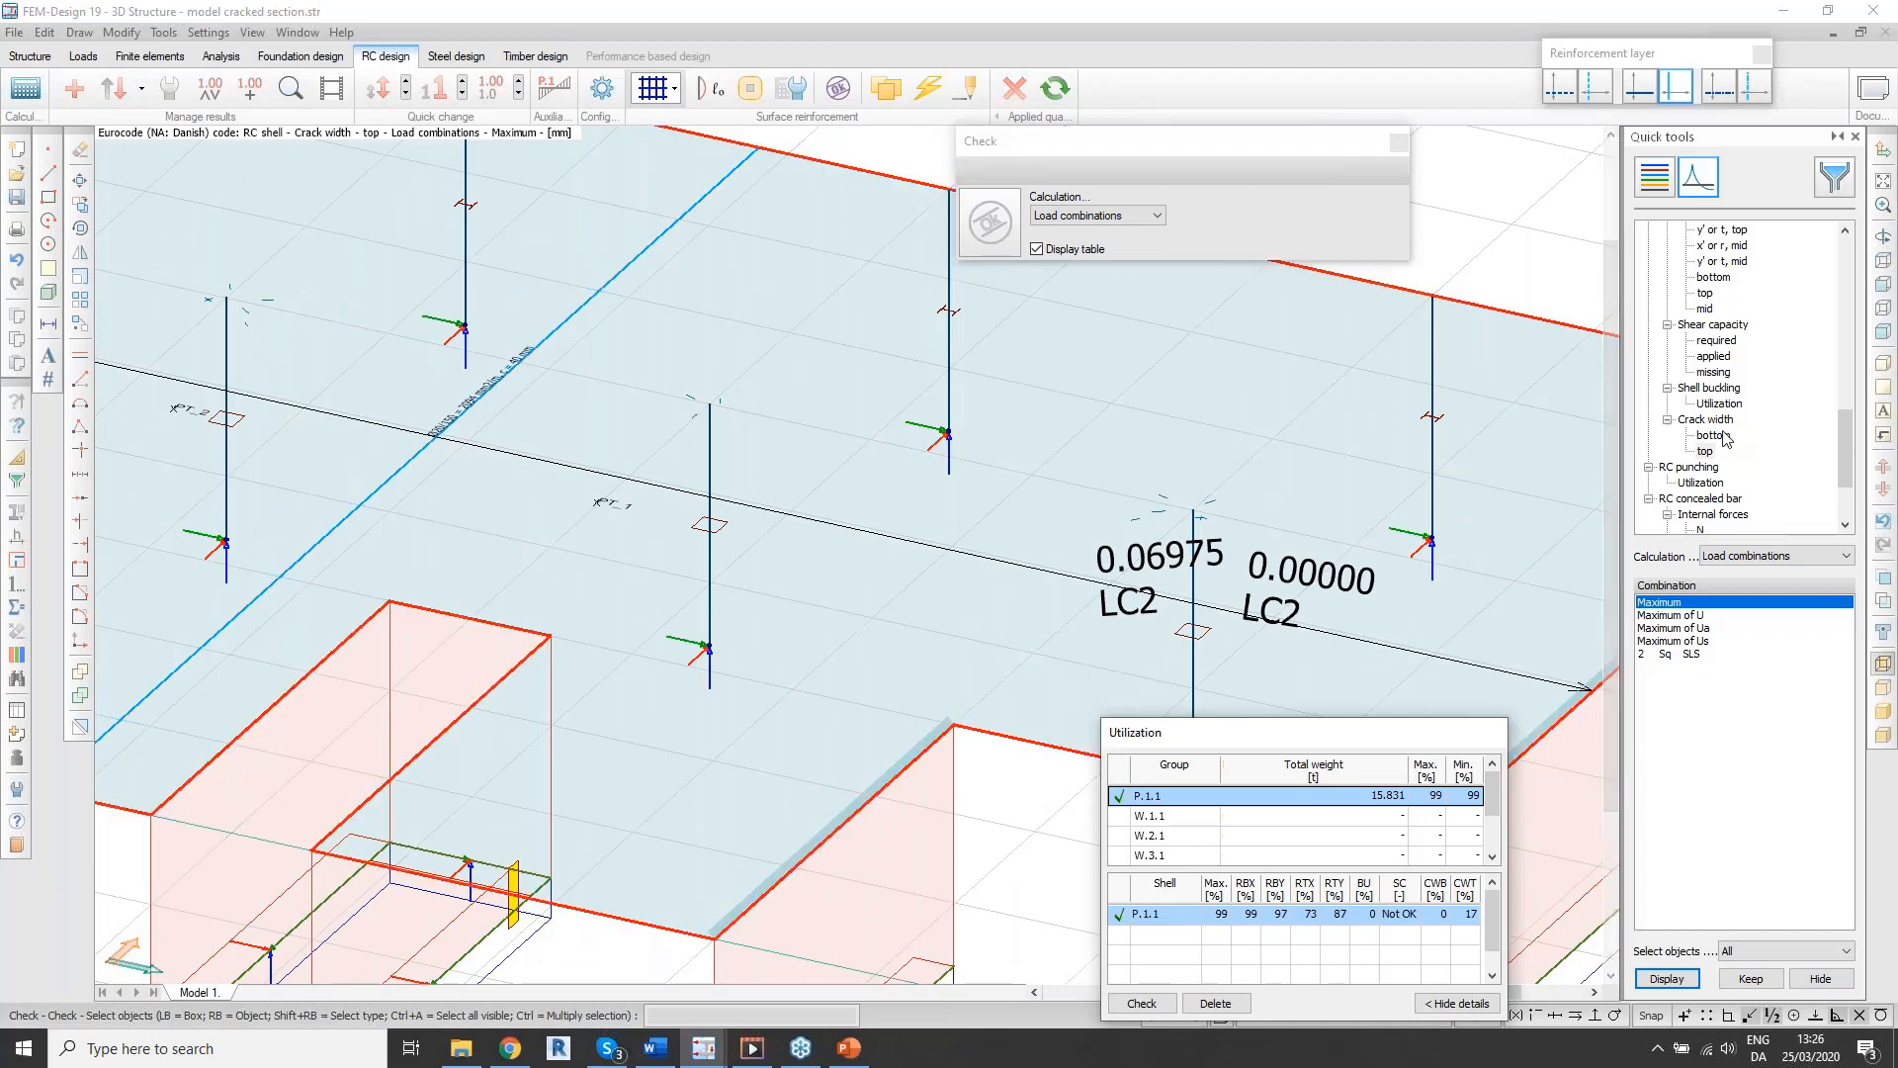
scroll(1233, 522, down, 2)
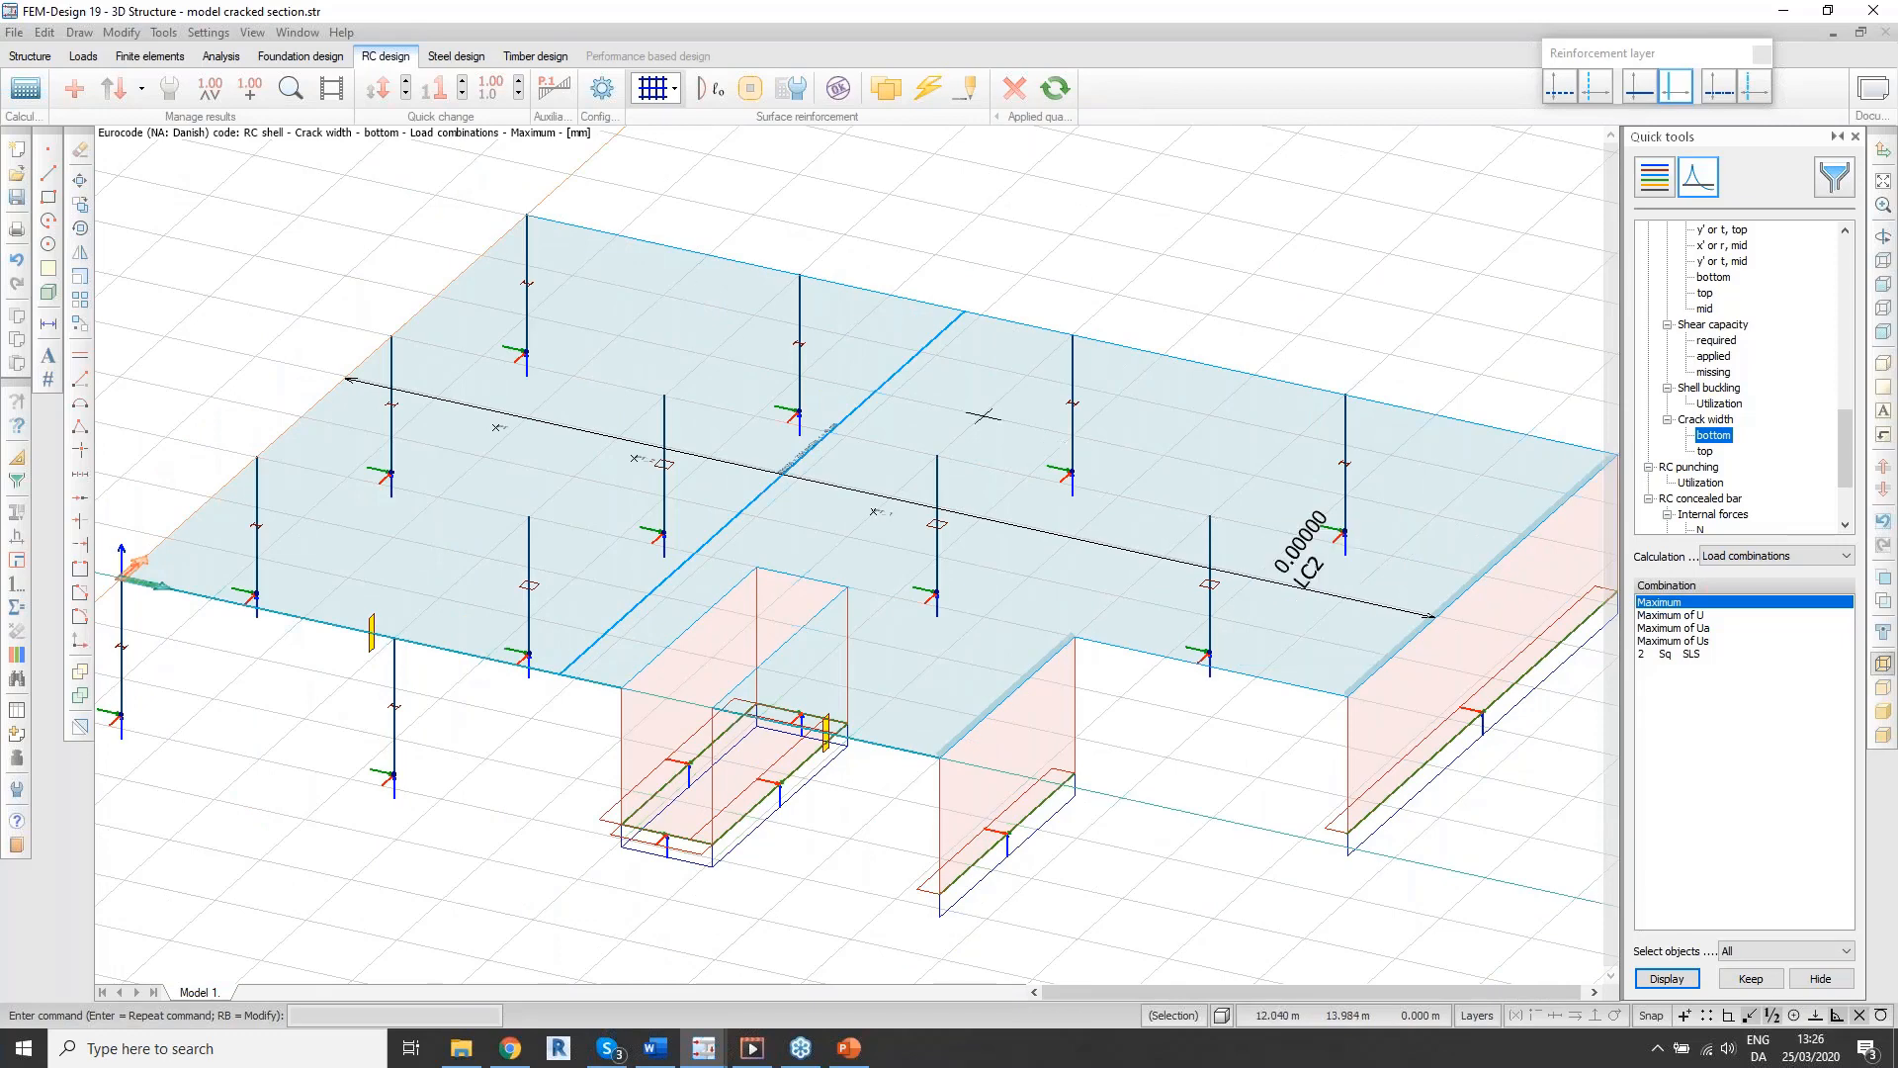
mouse_move(985, 416)
scroll(655, 323, down, 1)
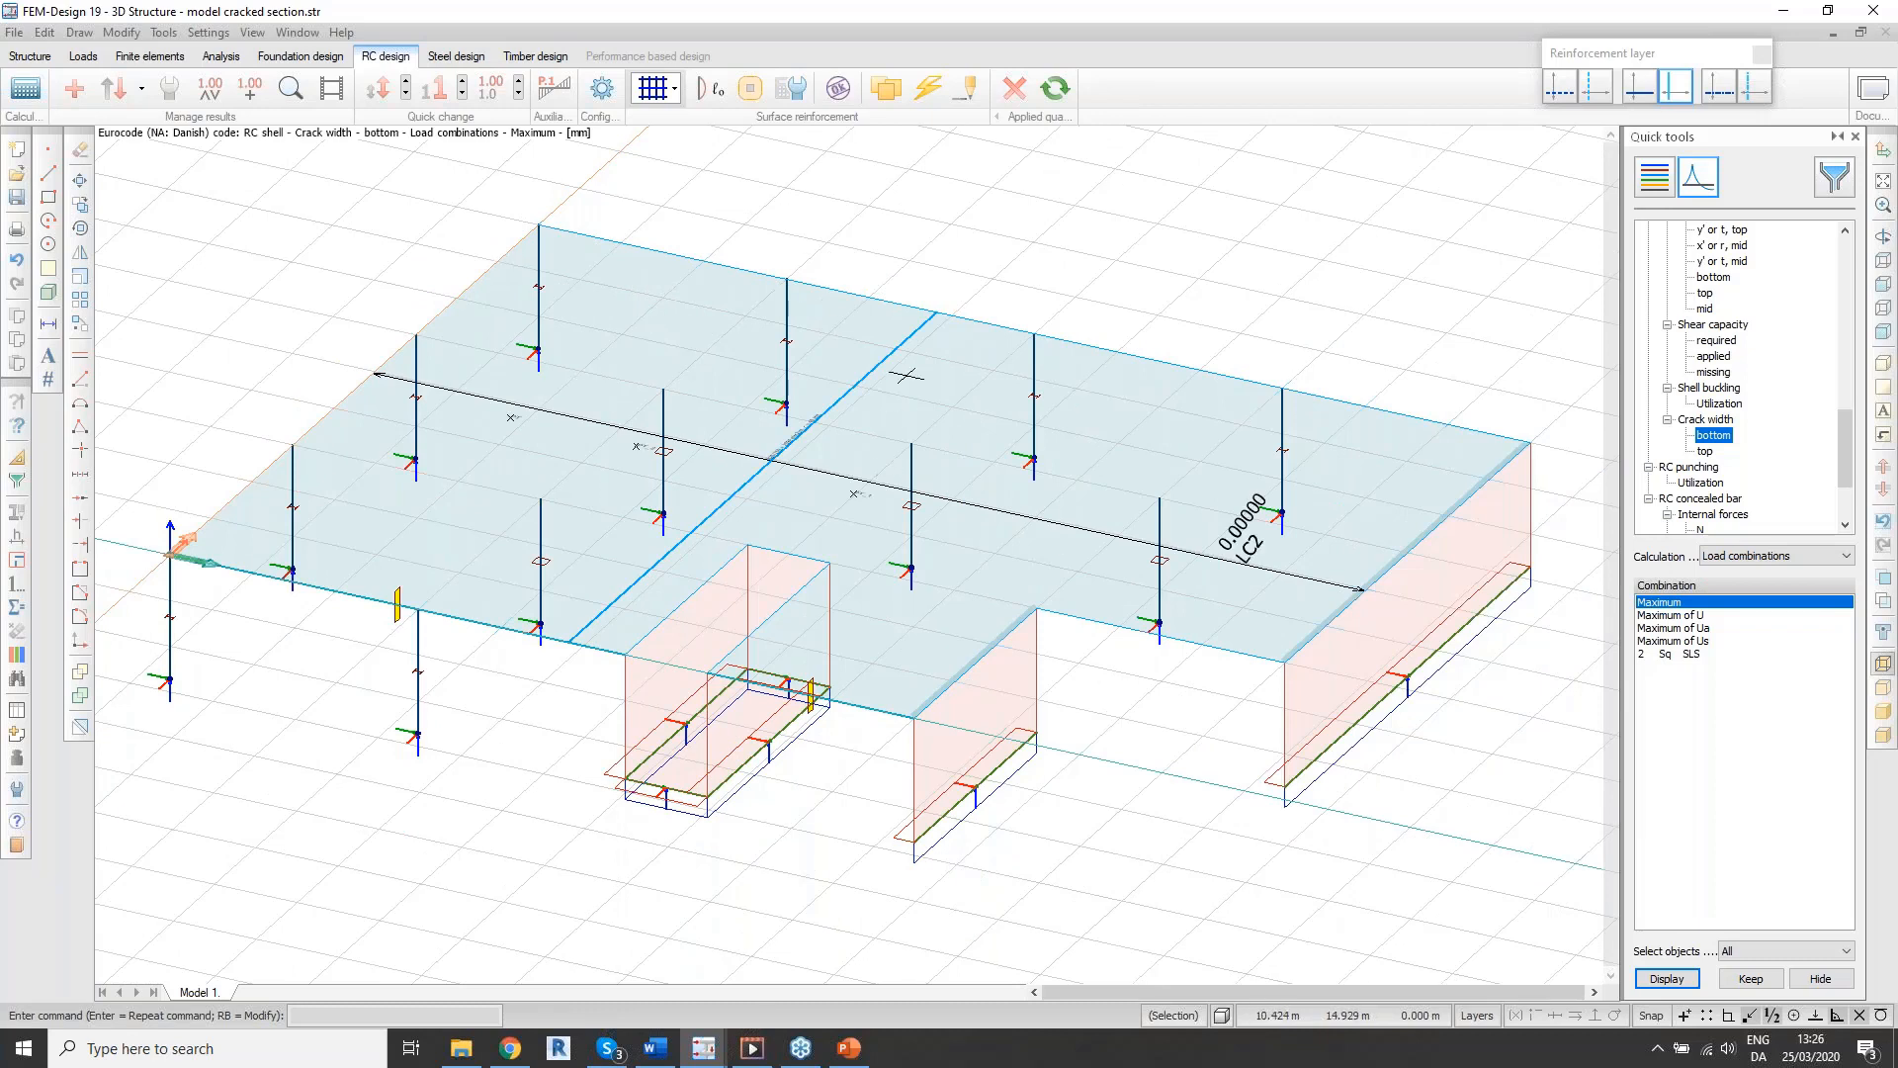
mouse_move(1018, 614)
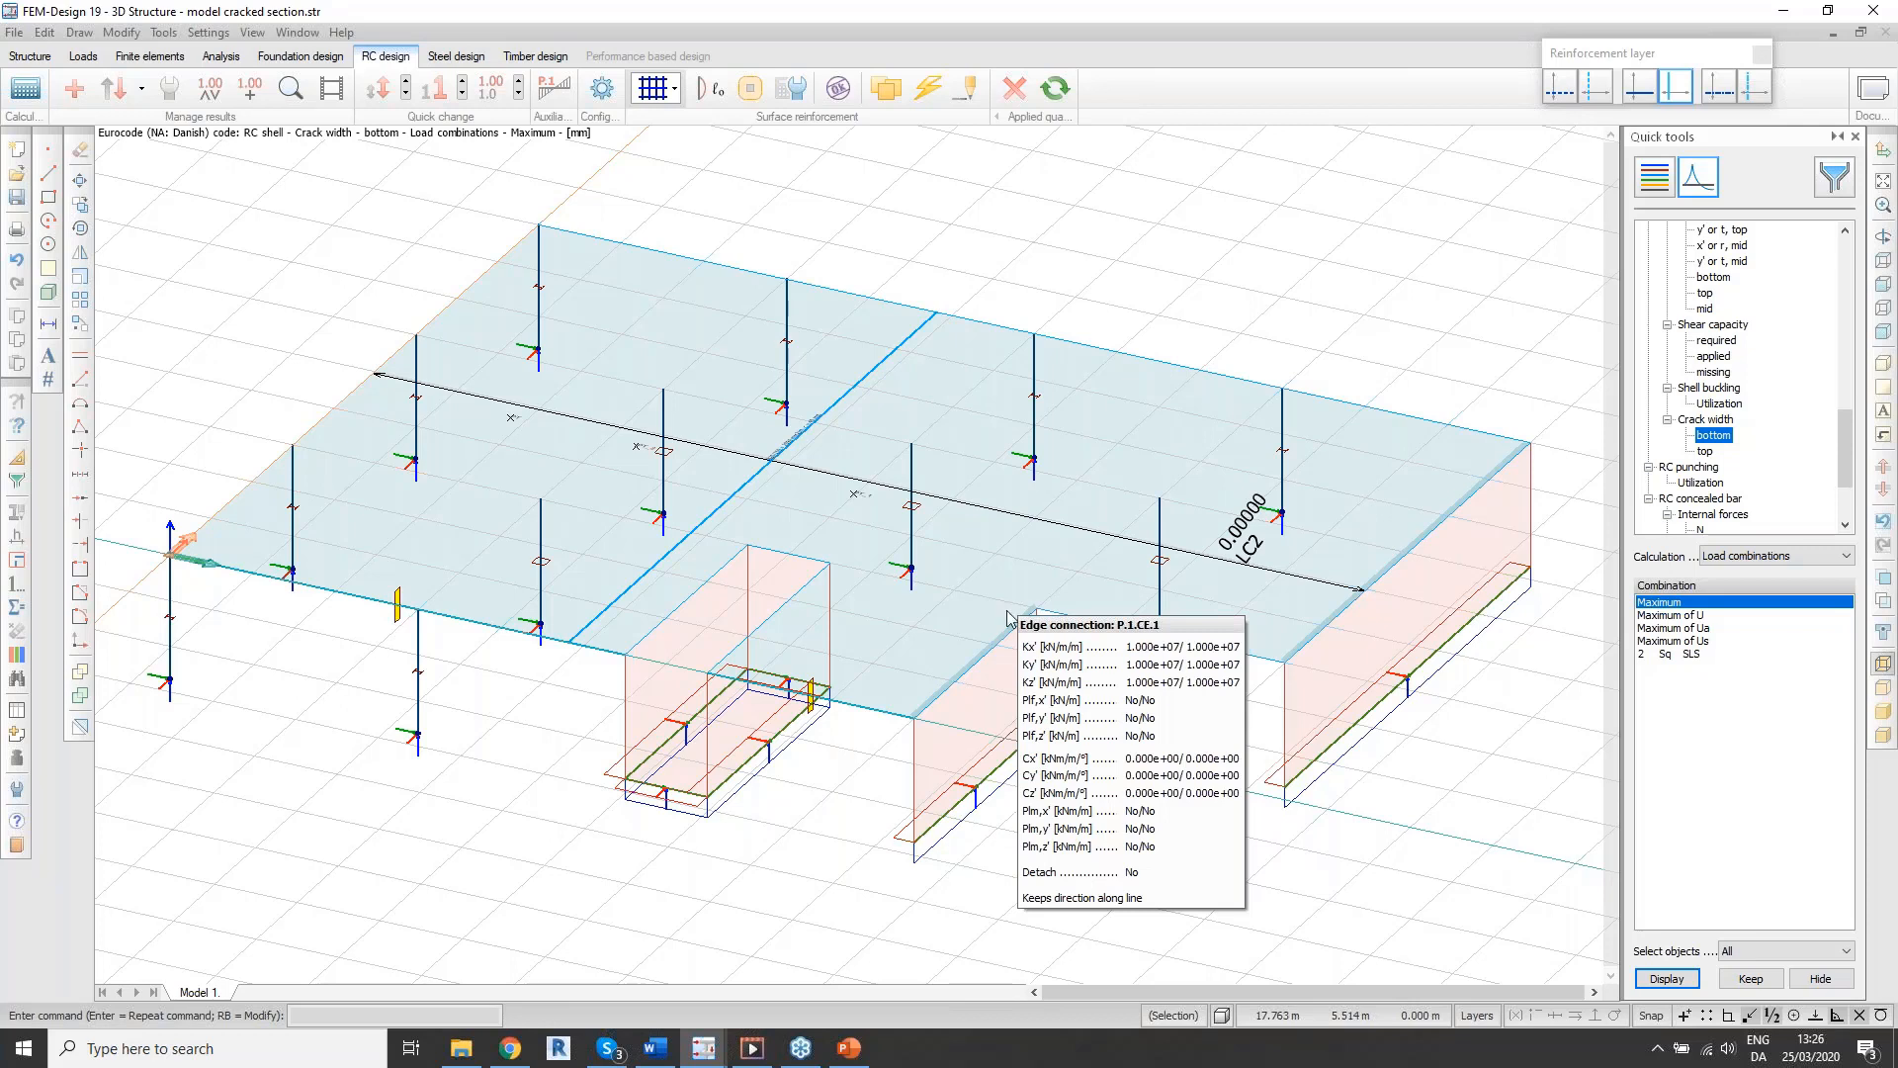
Step: Open the slab's plane plate material properties and set the shrinkage to 0,3 ‰
click(36, 59)
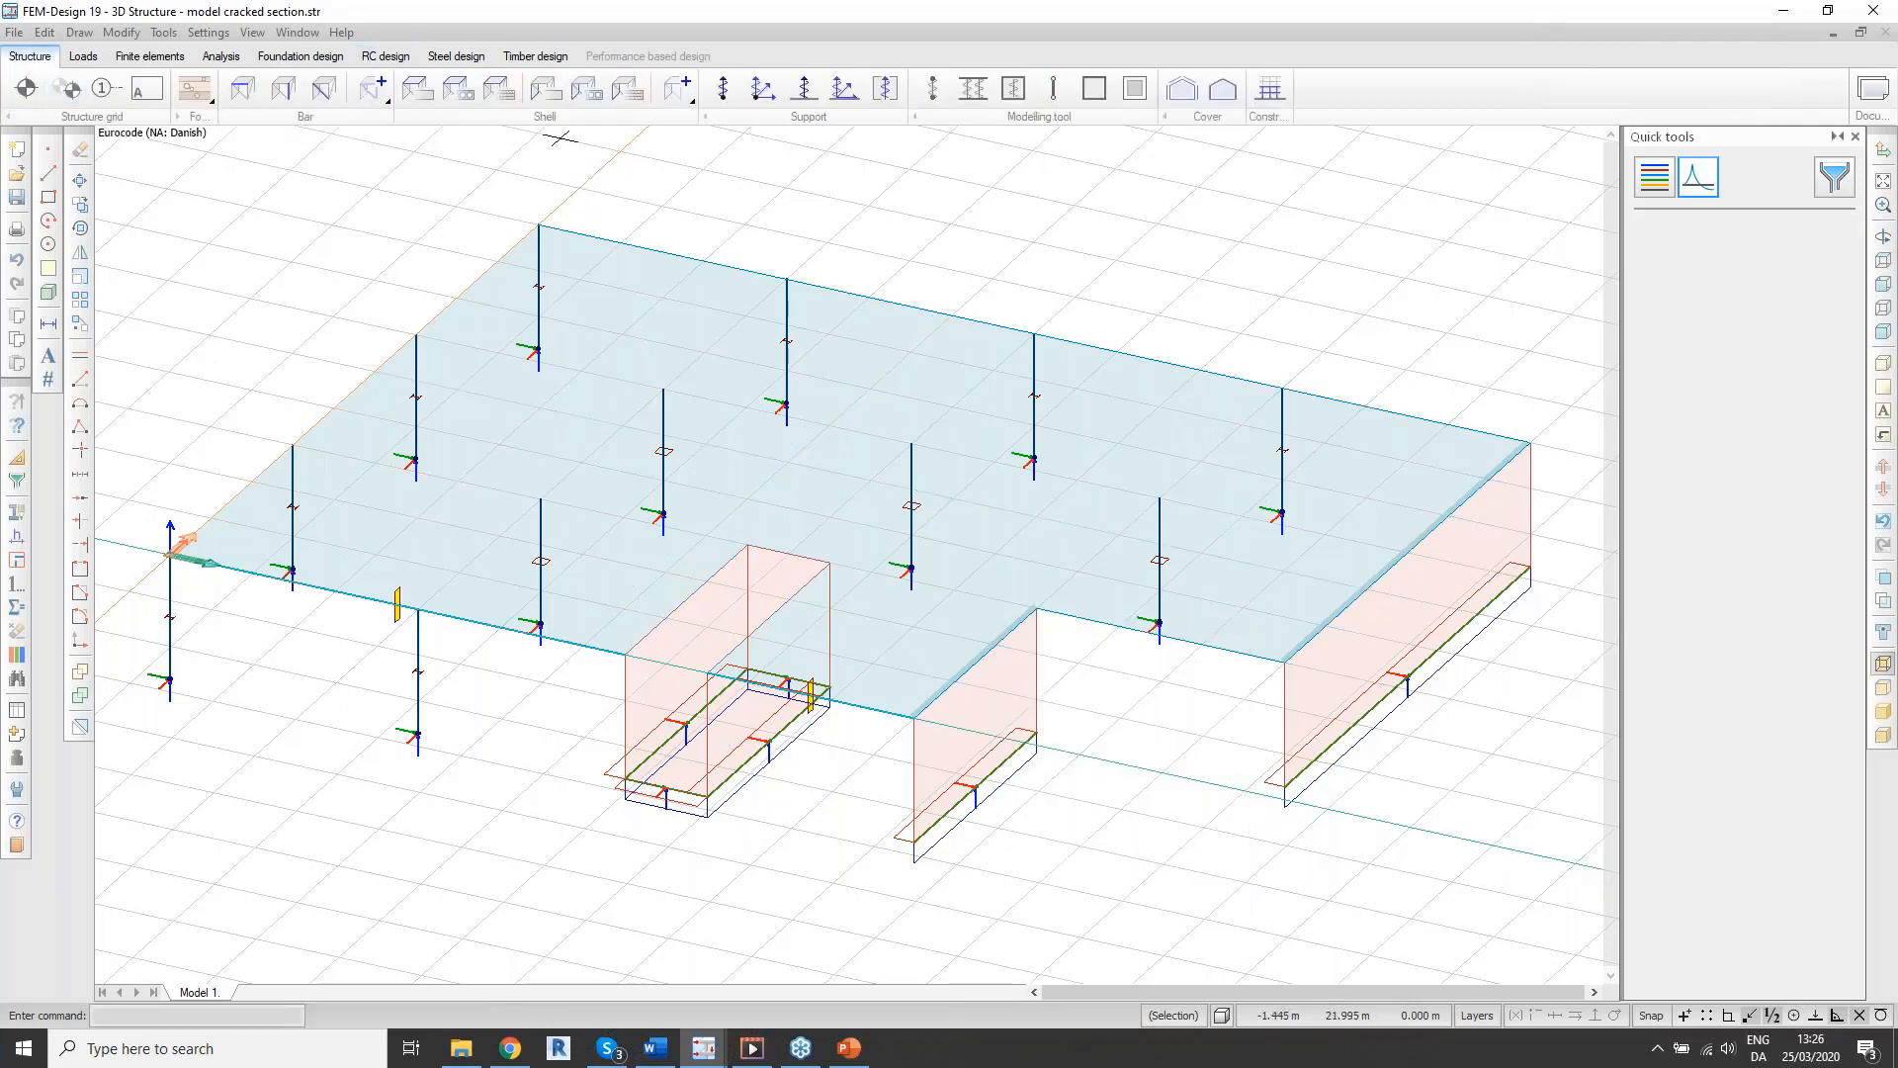
click(421, 95)
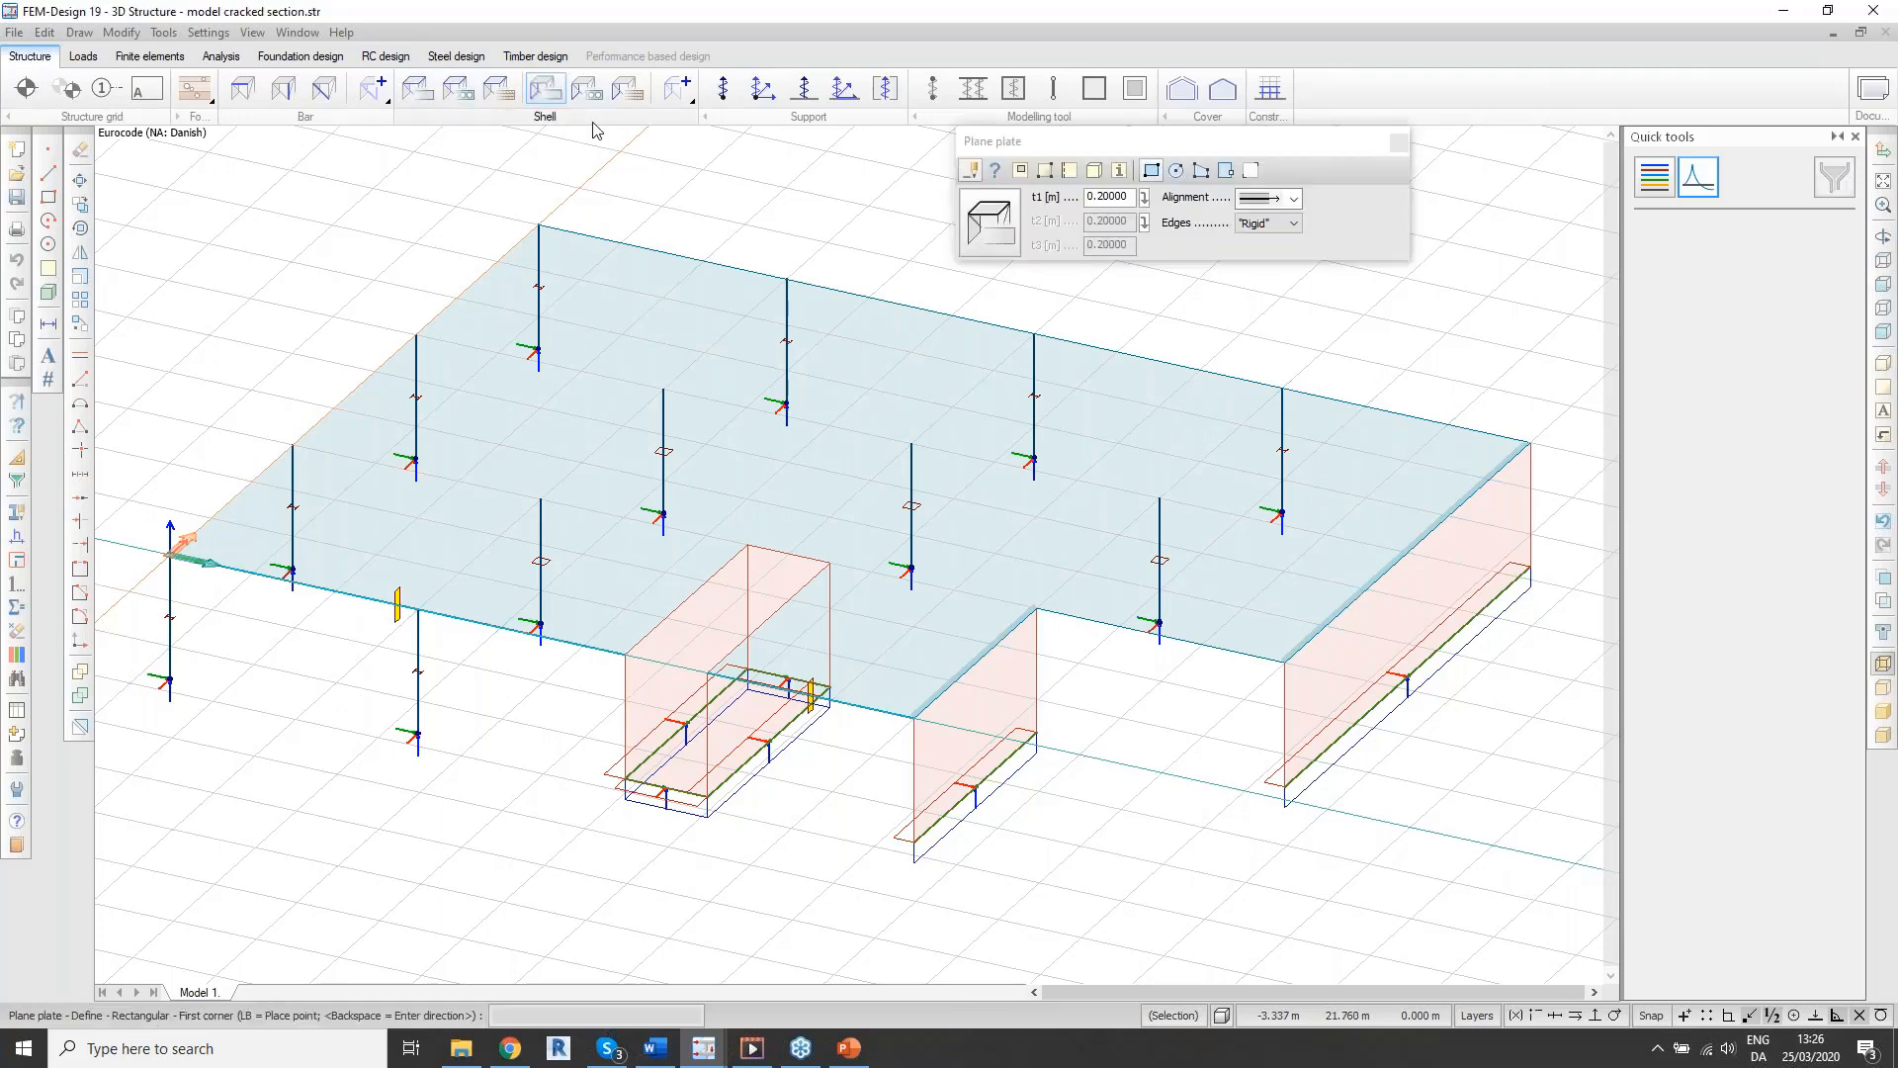
click(995, 170)
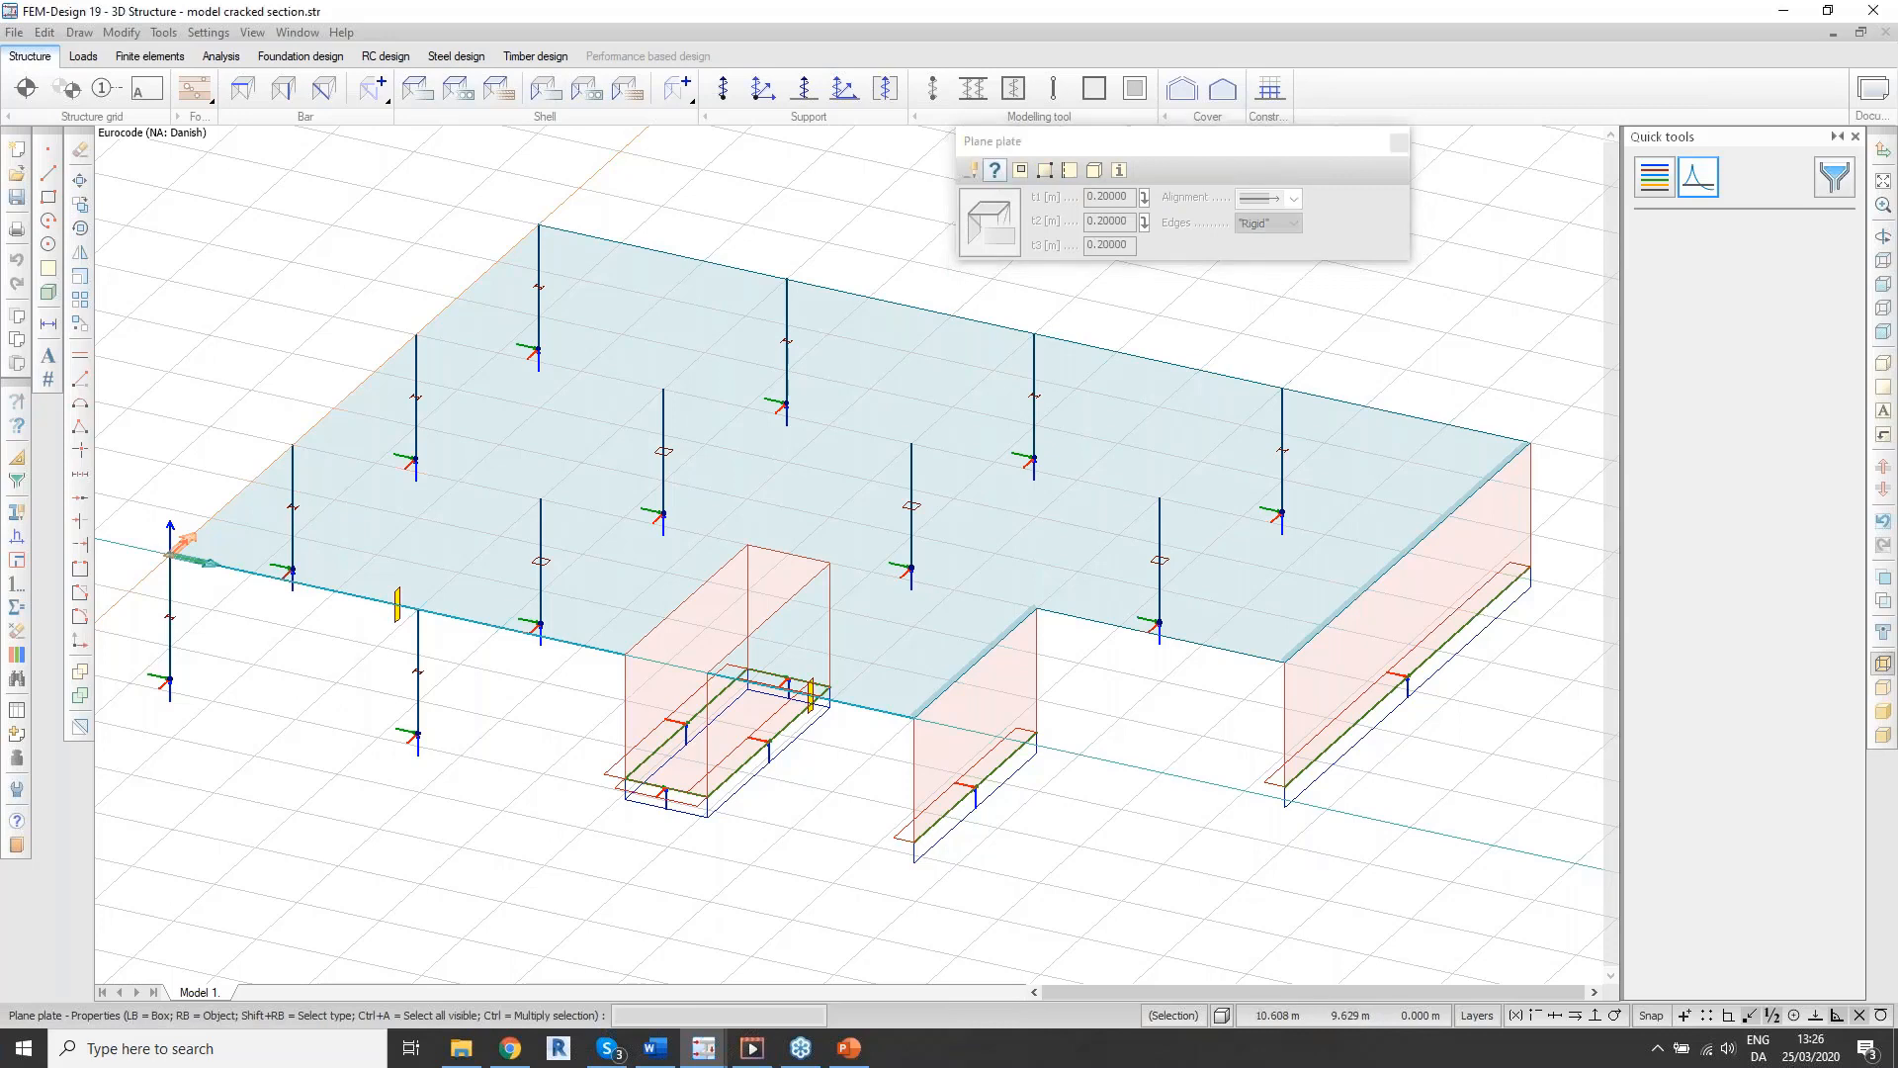
click(831, 473)
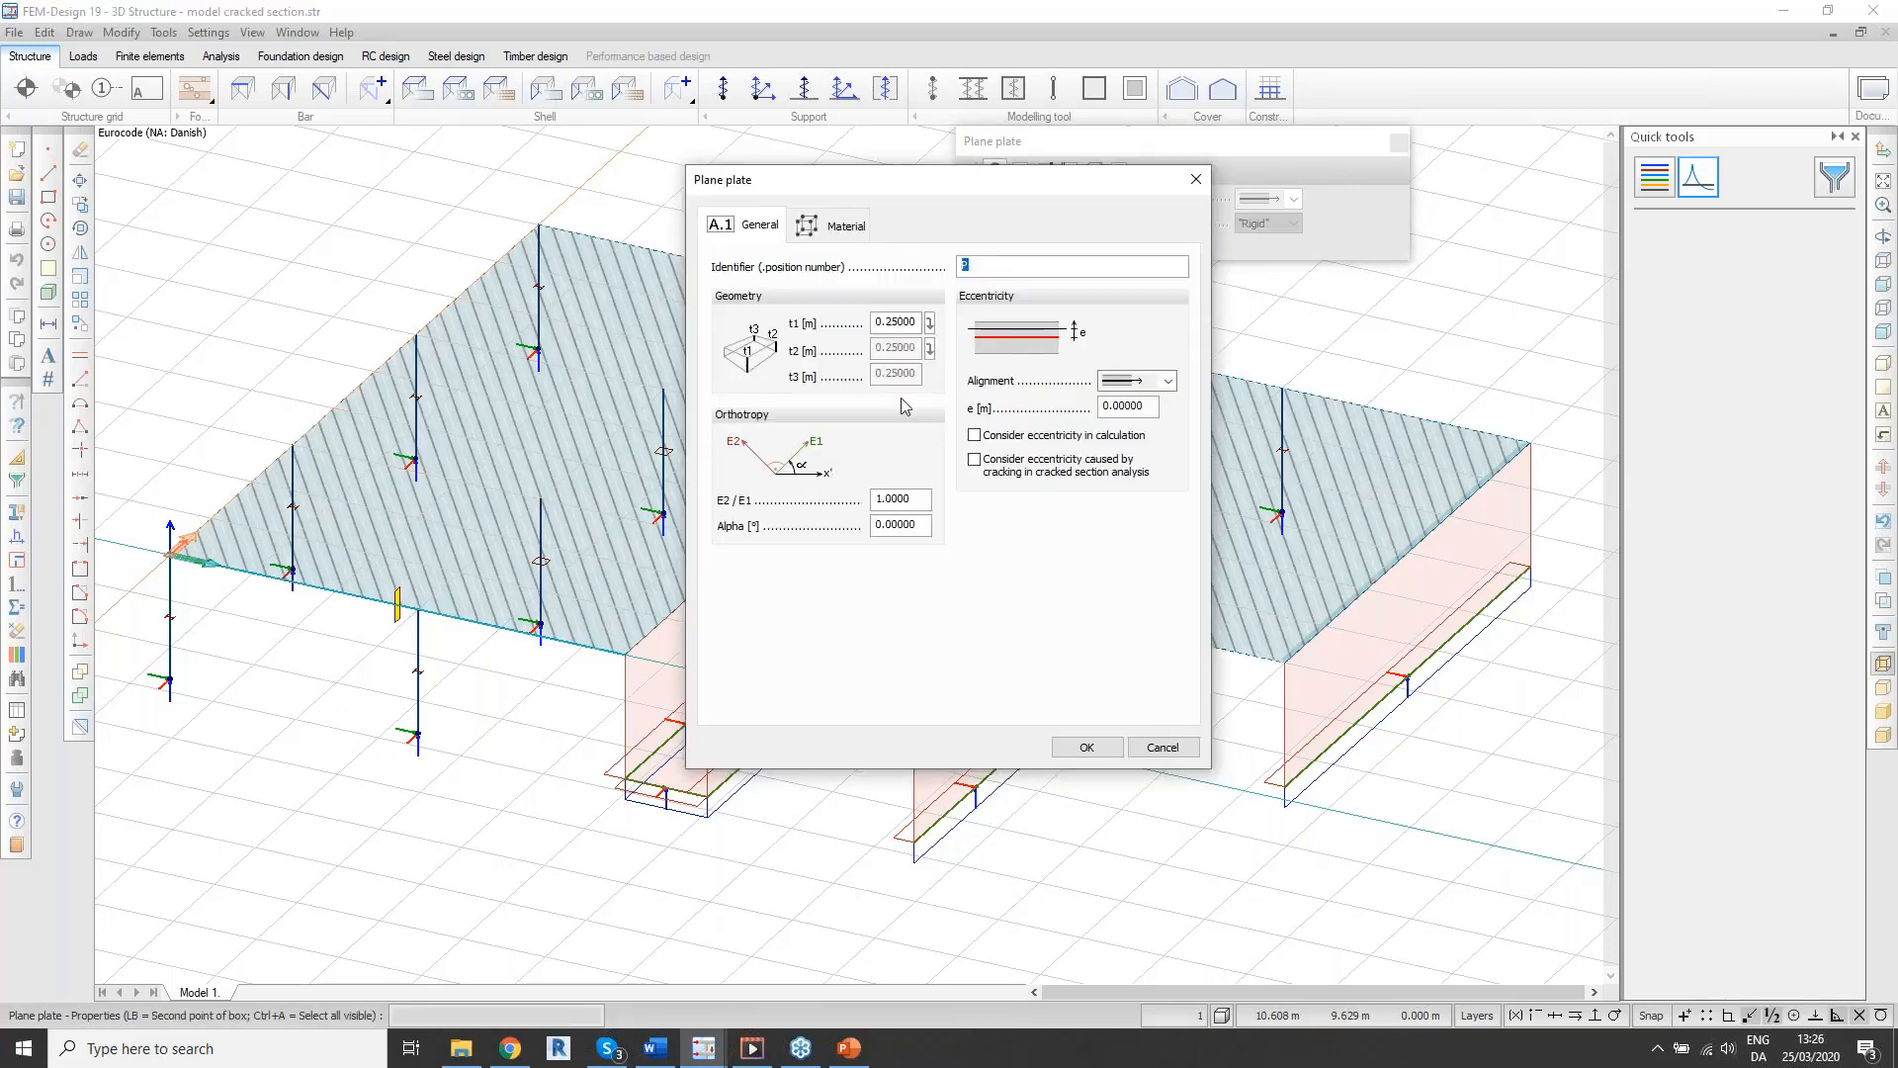
drag(778, 185, 944, 318)
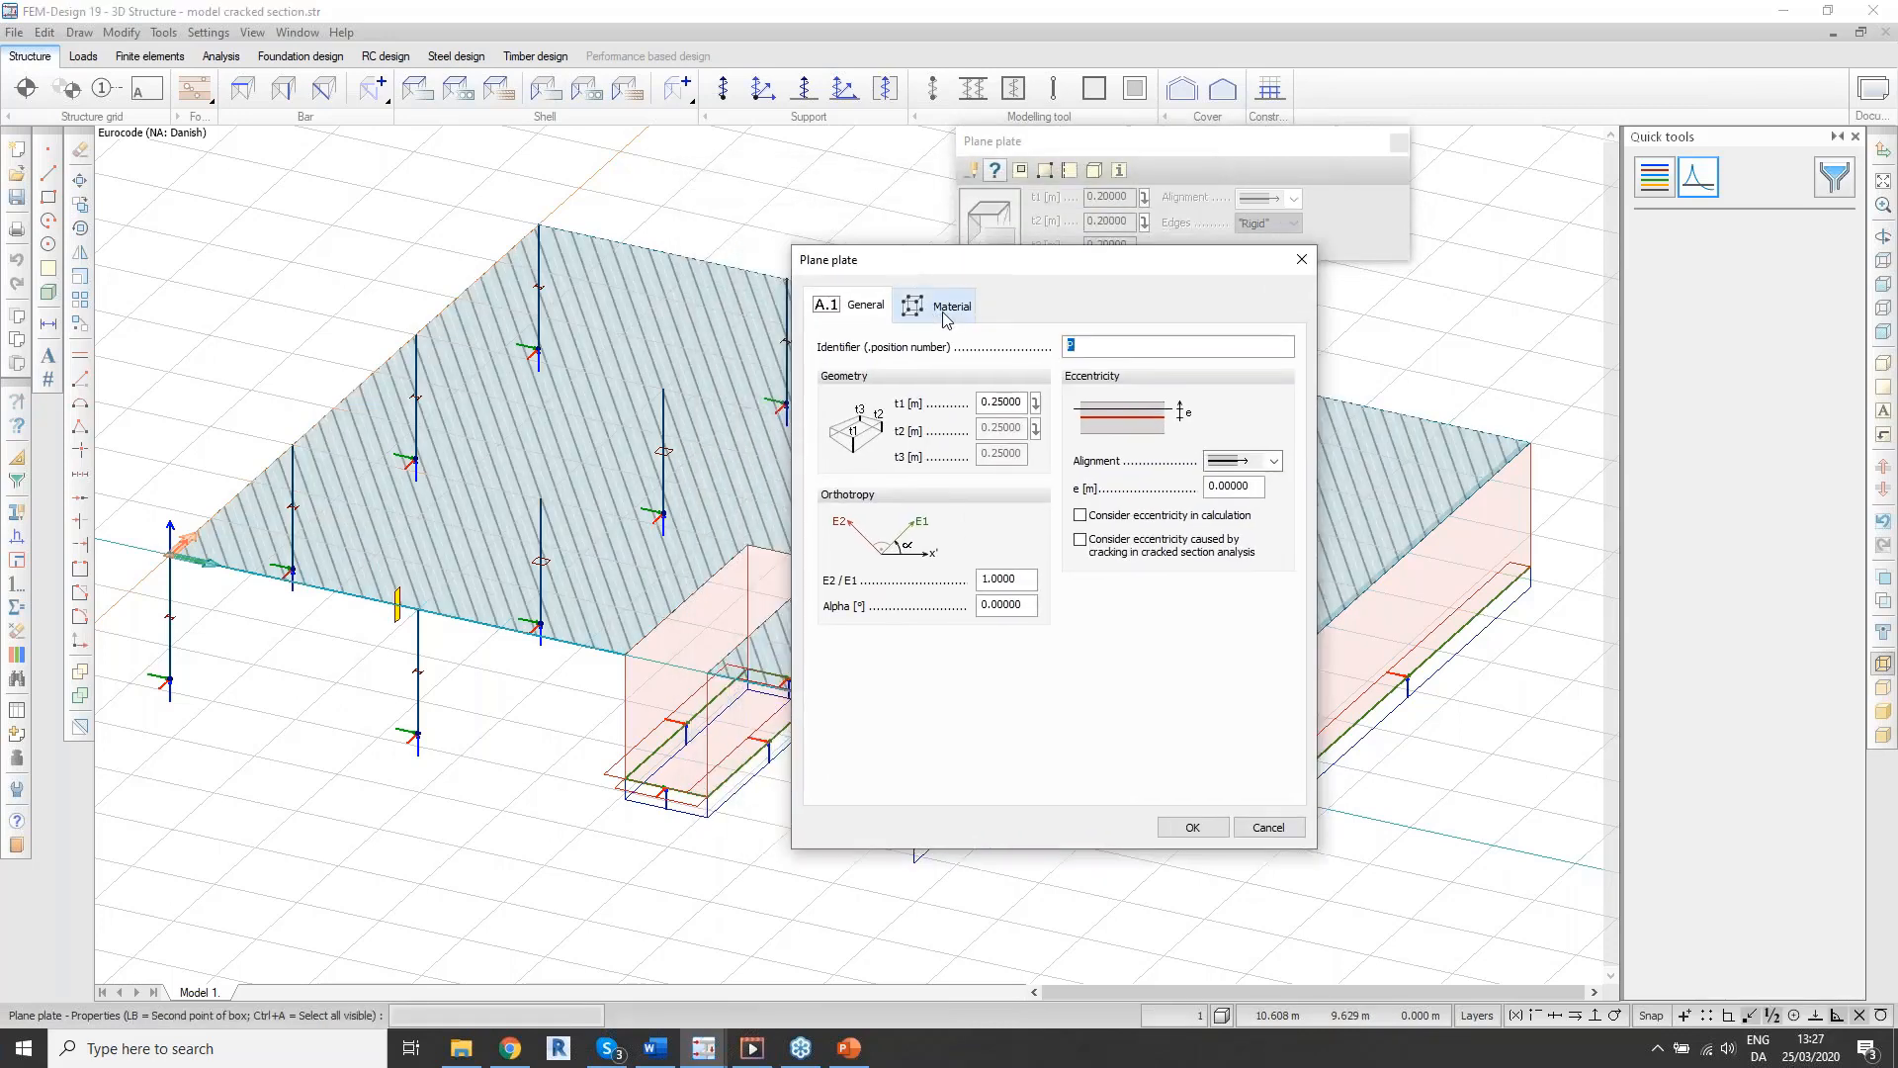
click(945, 315)
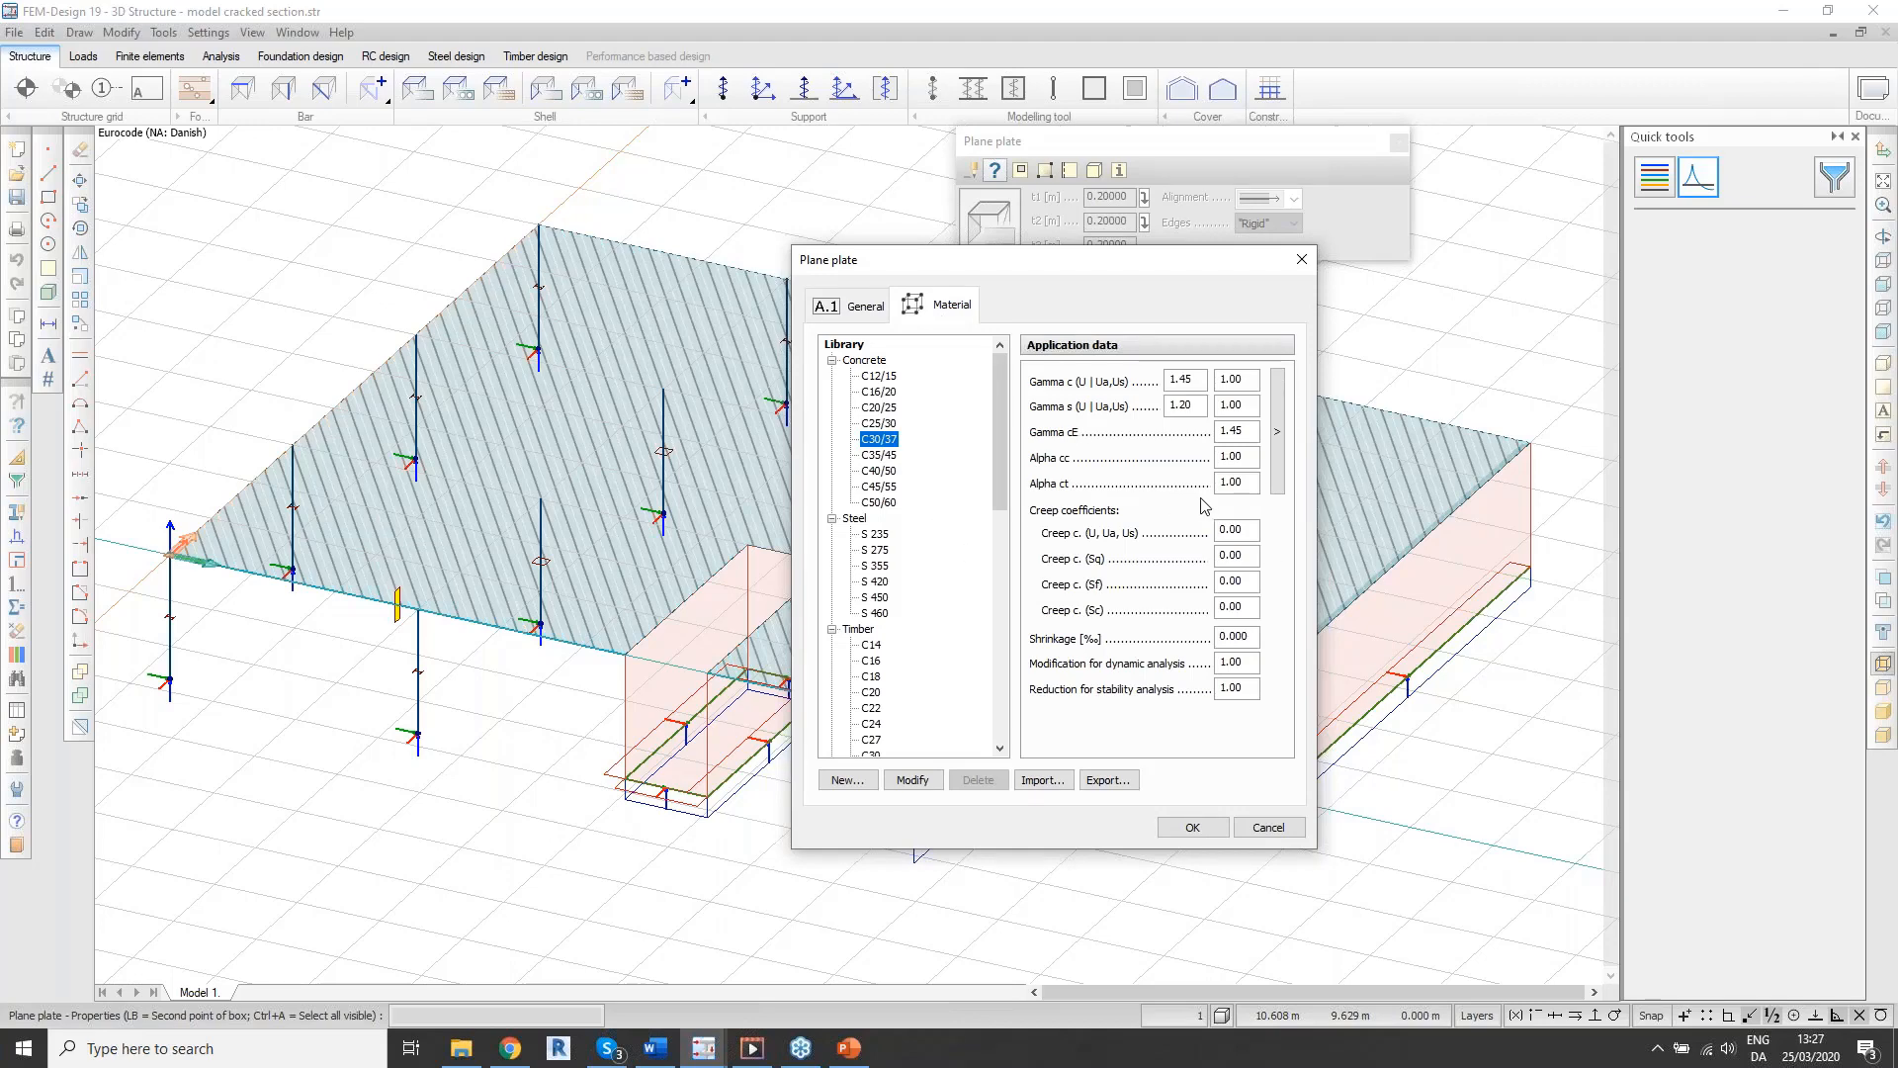
click(1244, 531)
double_click(1243, 637)
text(0,3)
Step: Switch to Google Chrome, search for "creep calculator strusoft" and open StruSoft's concrete creep and shrinkage calculator
click(509, 1050)
right_click(509, 1051)
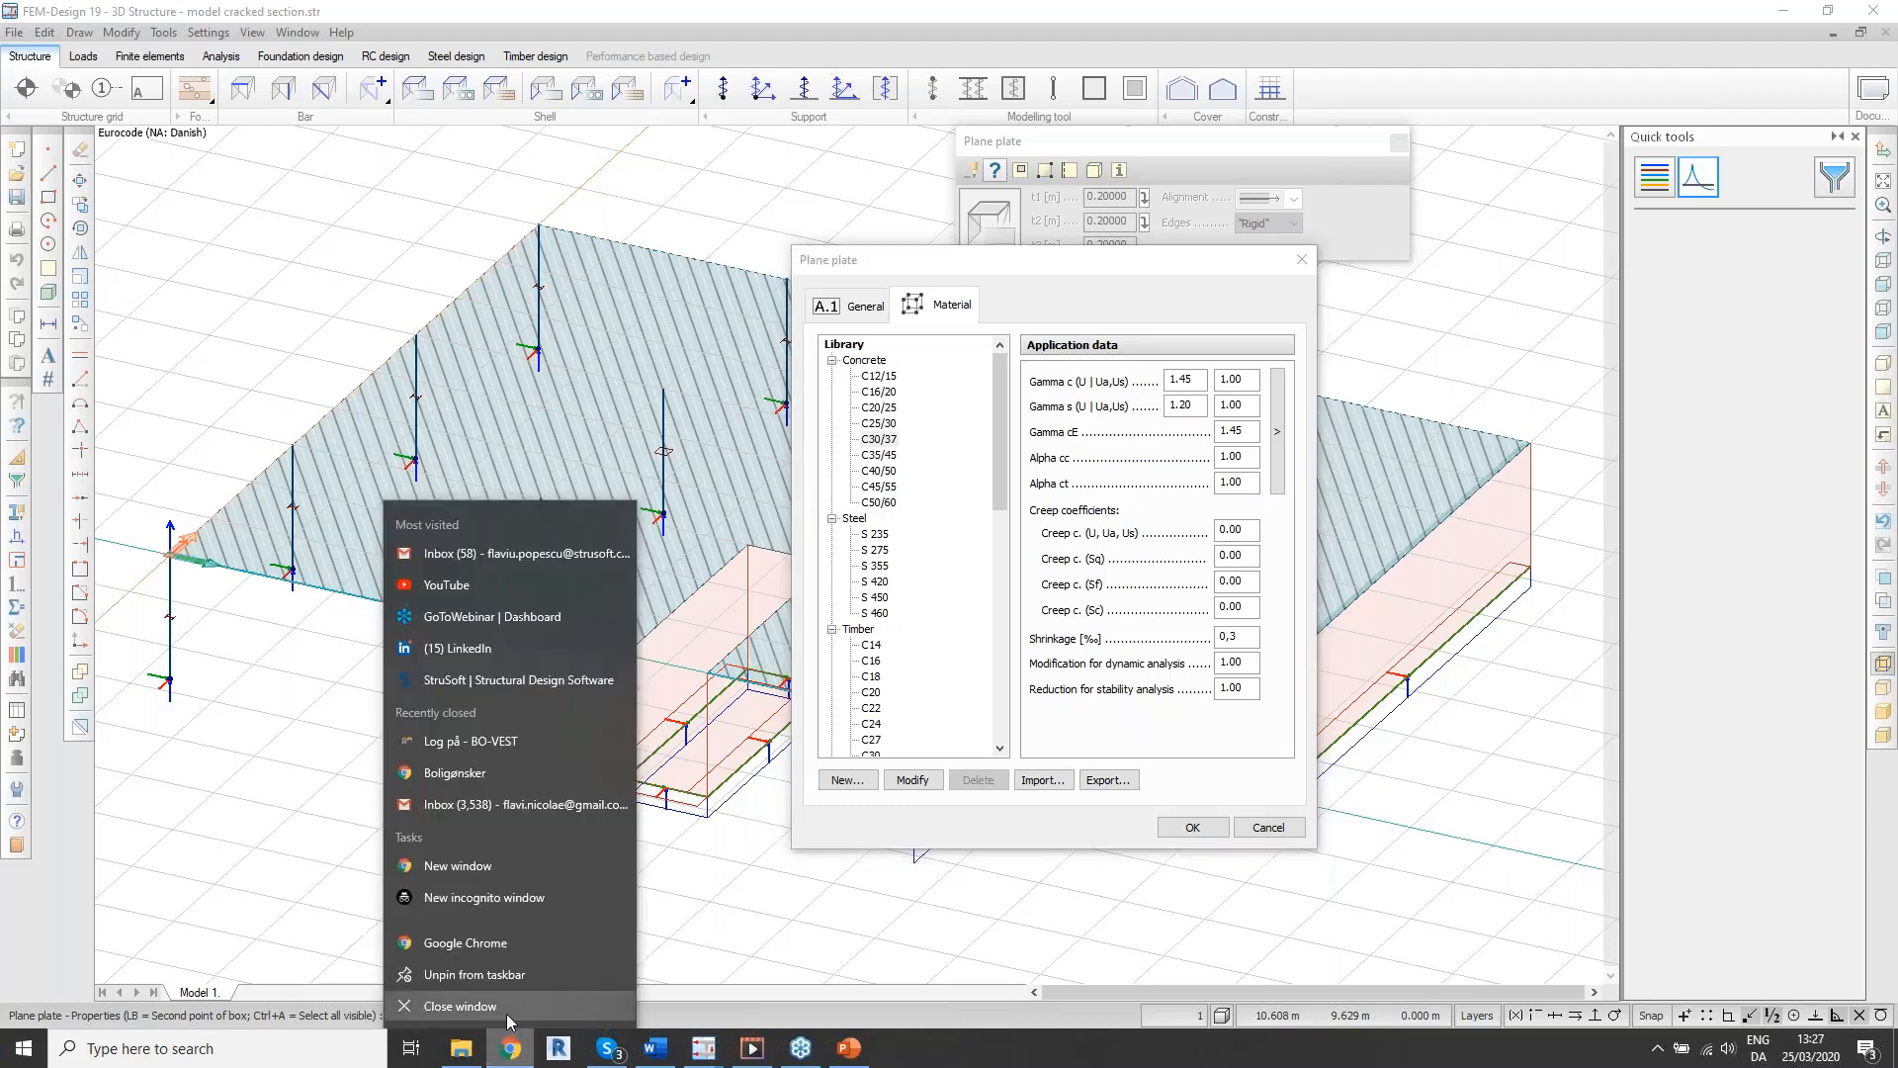
click(465, 943)
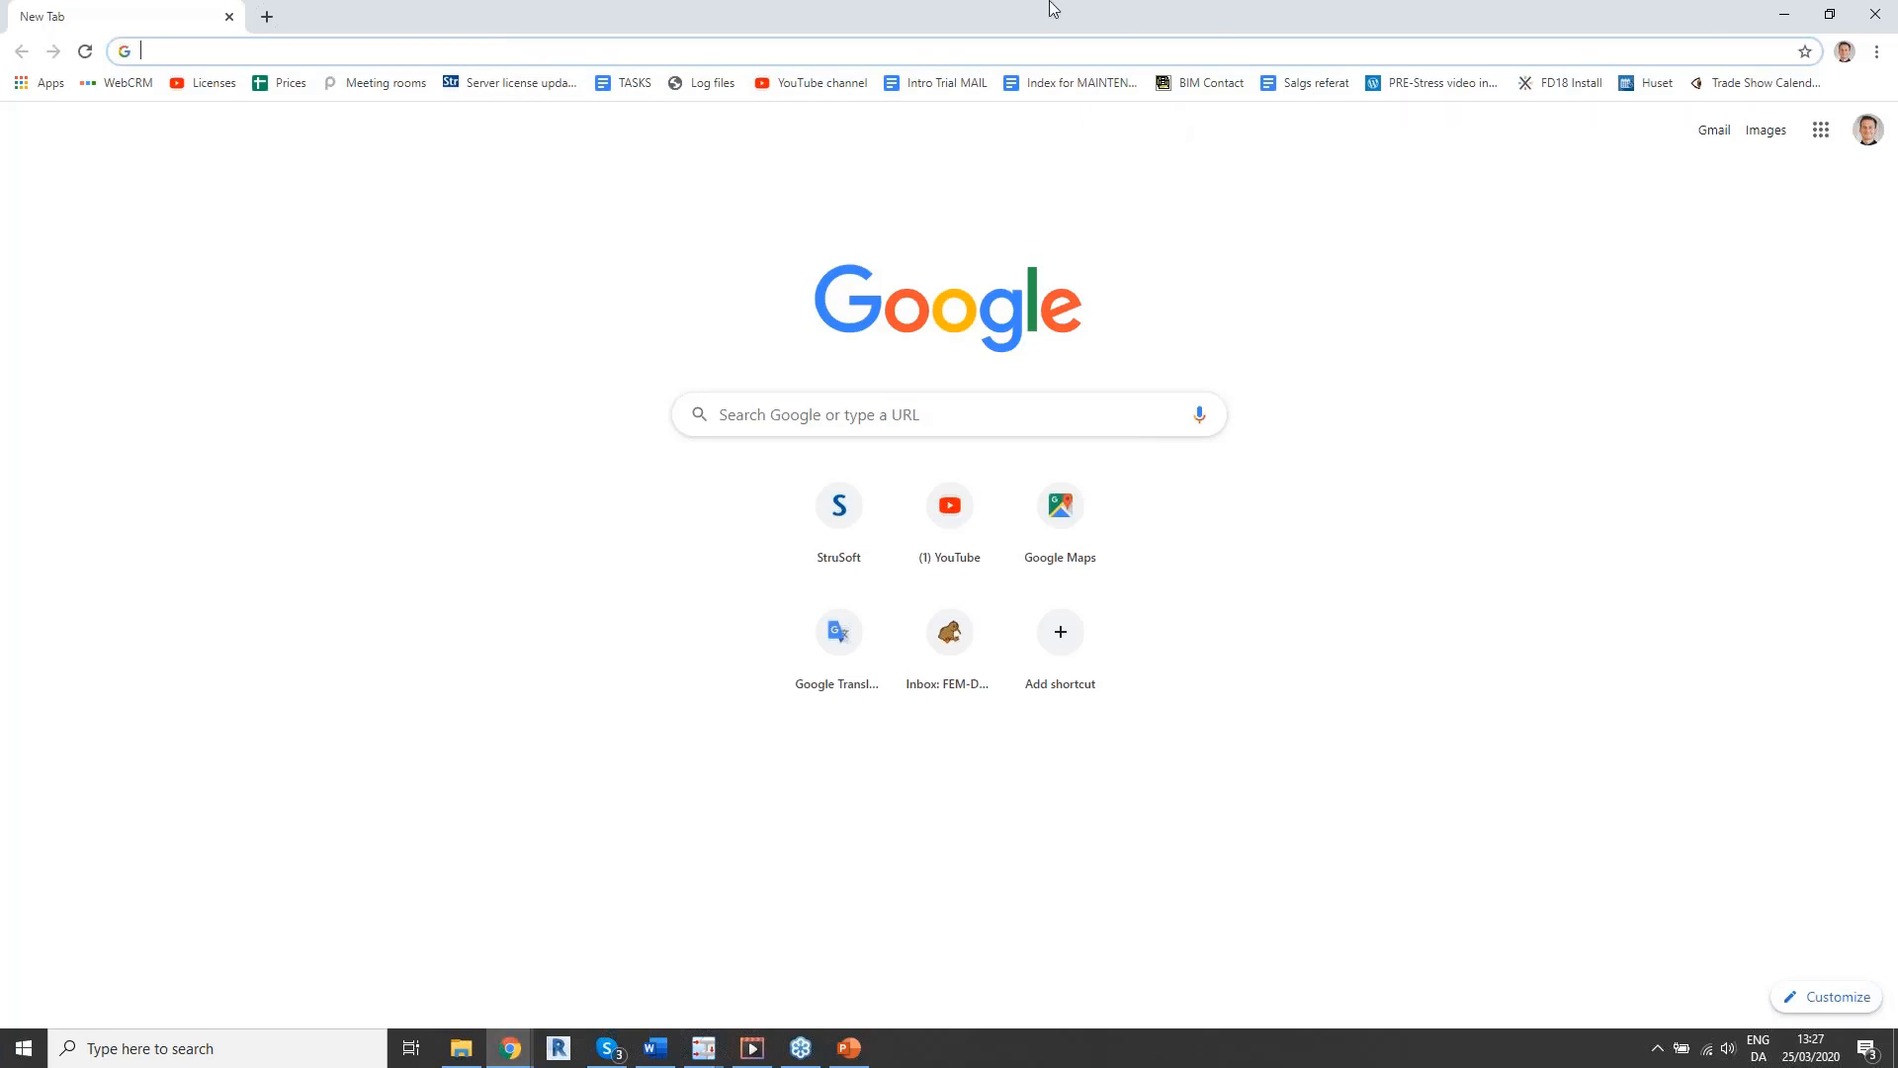
text(creep )
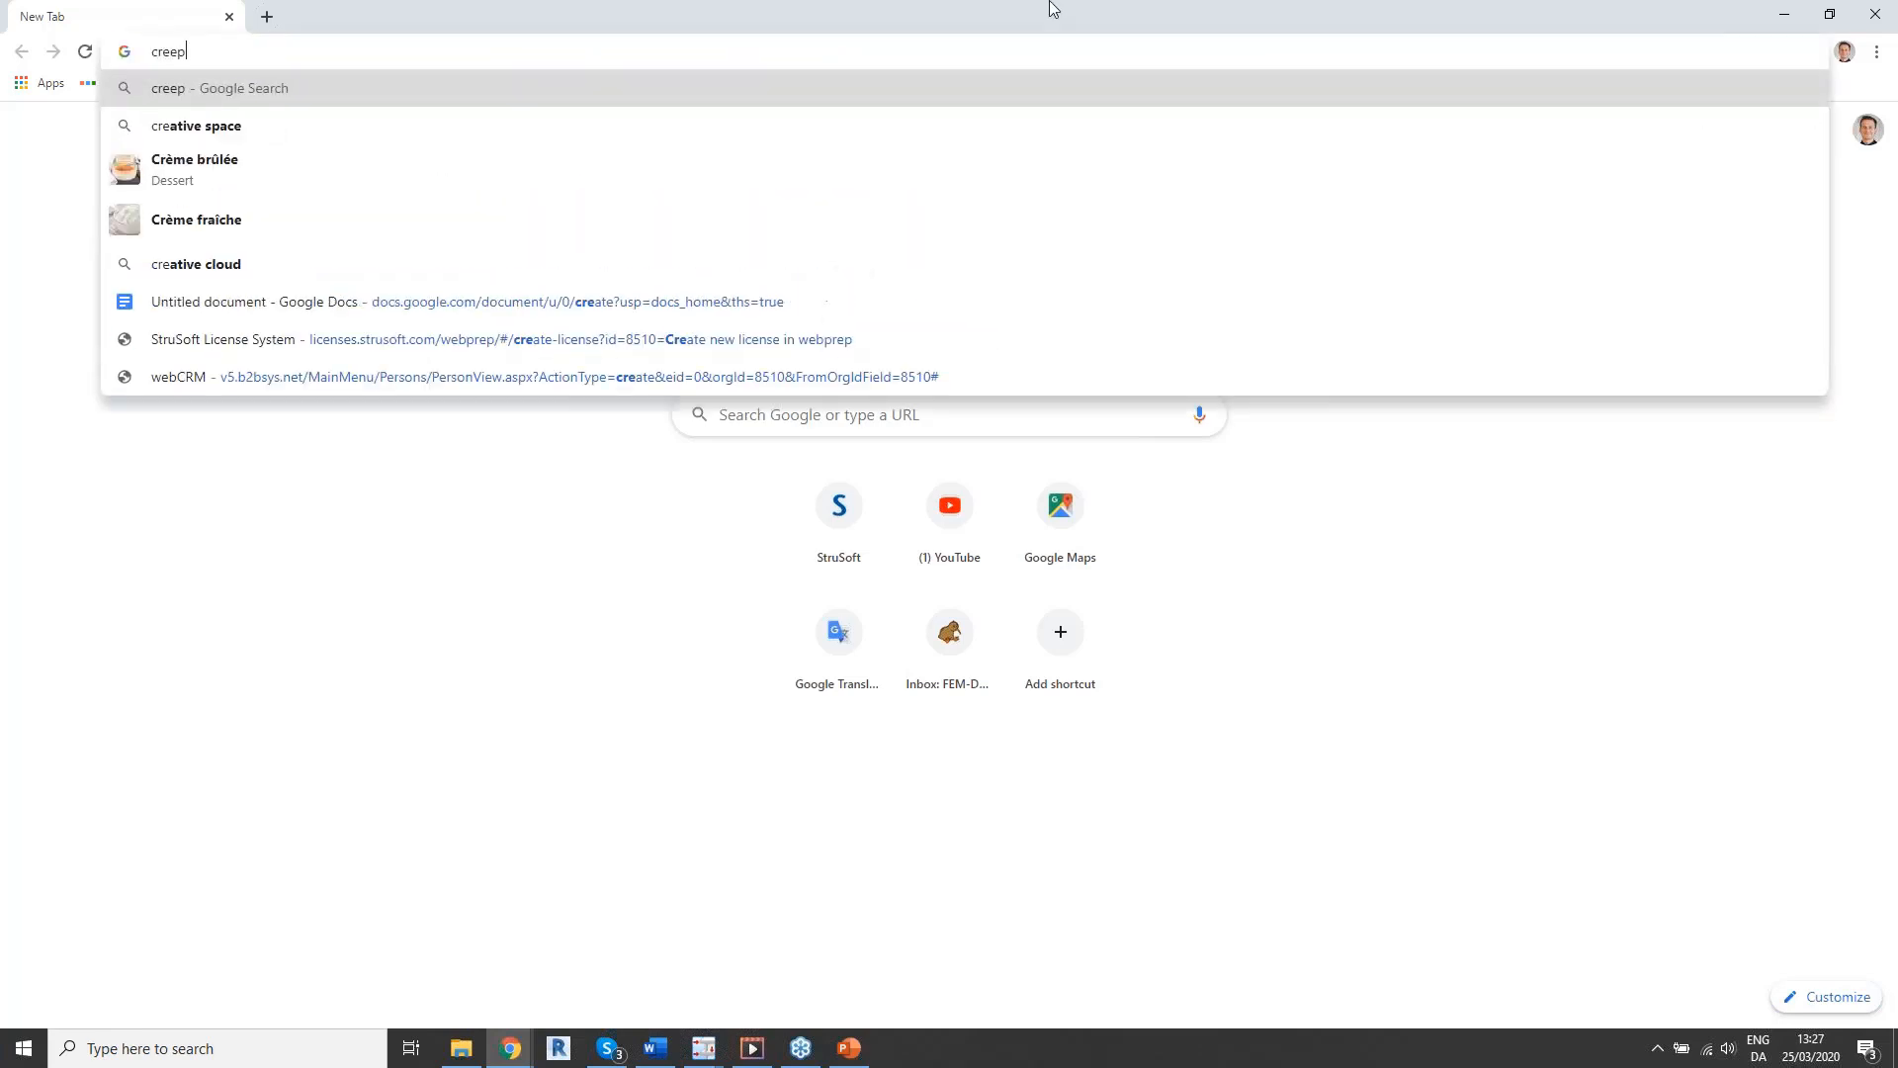
text(calculator)
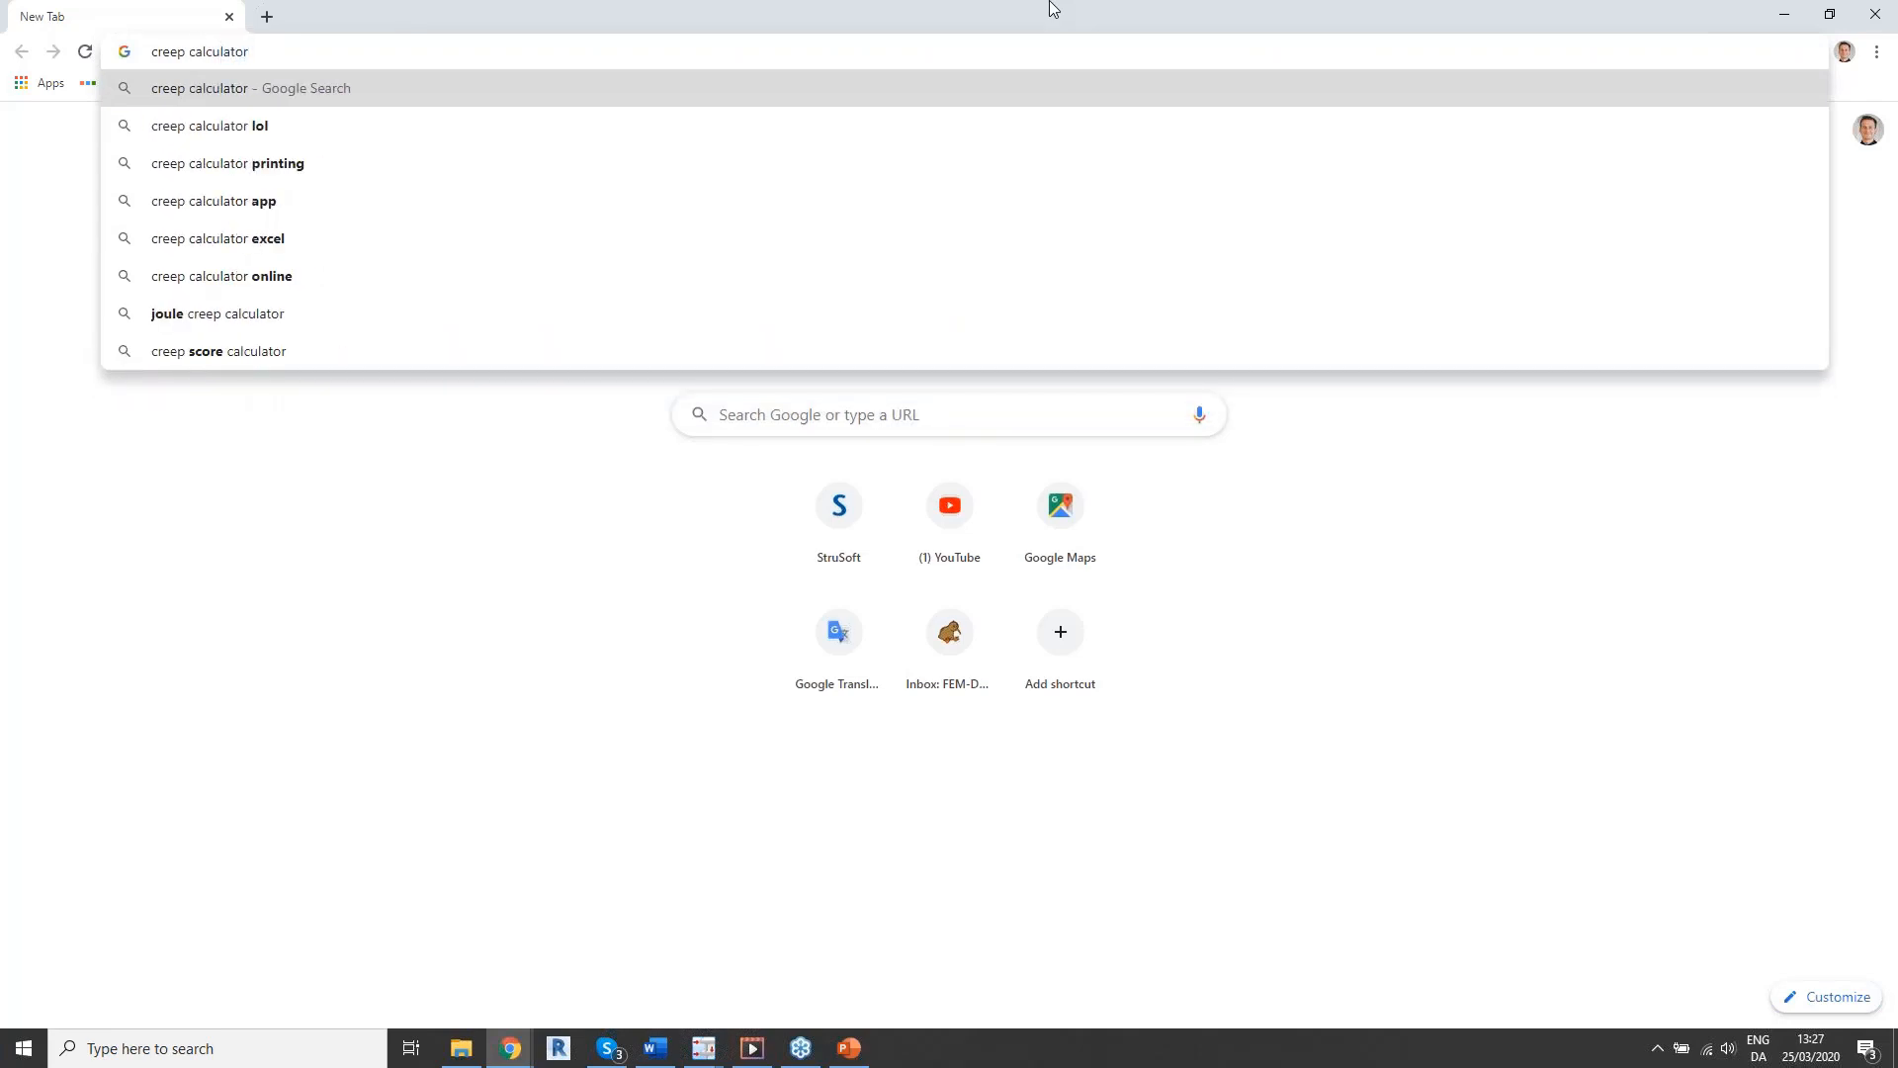
text( strusoft)
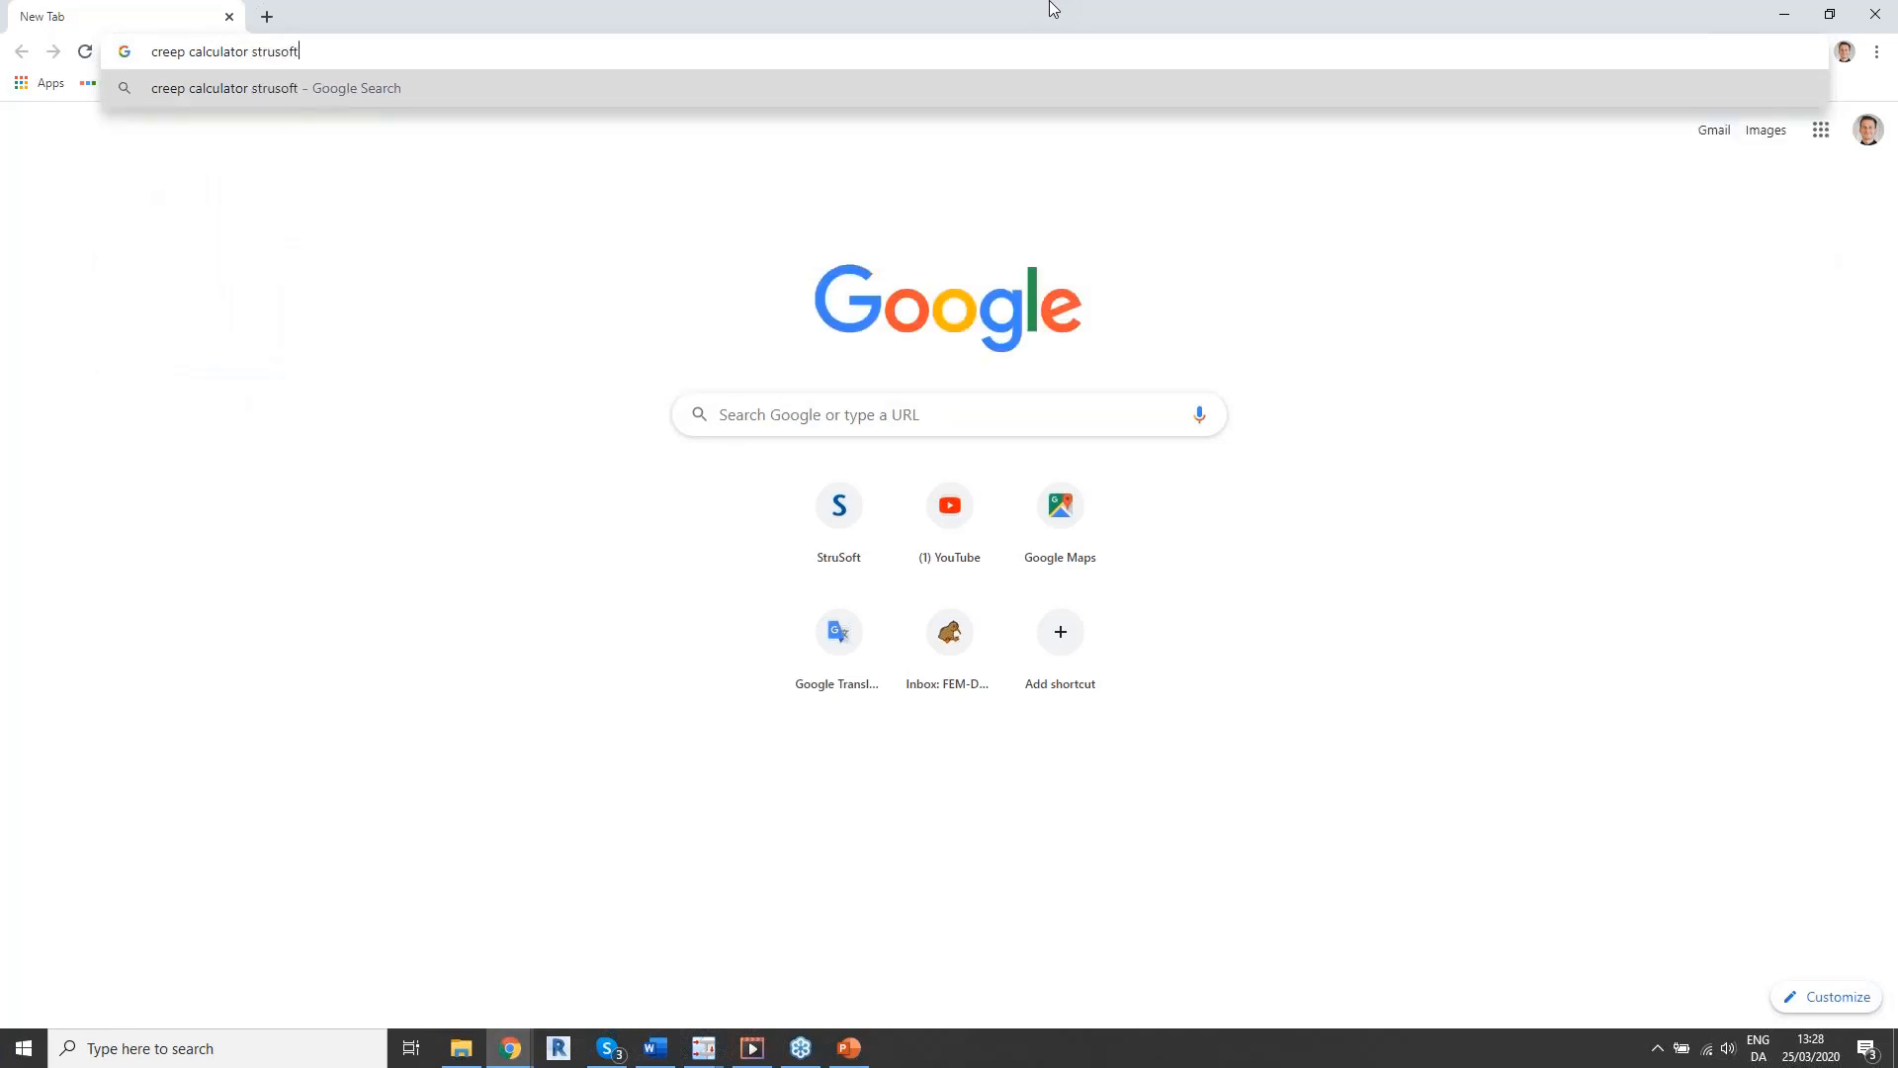
key(Return)
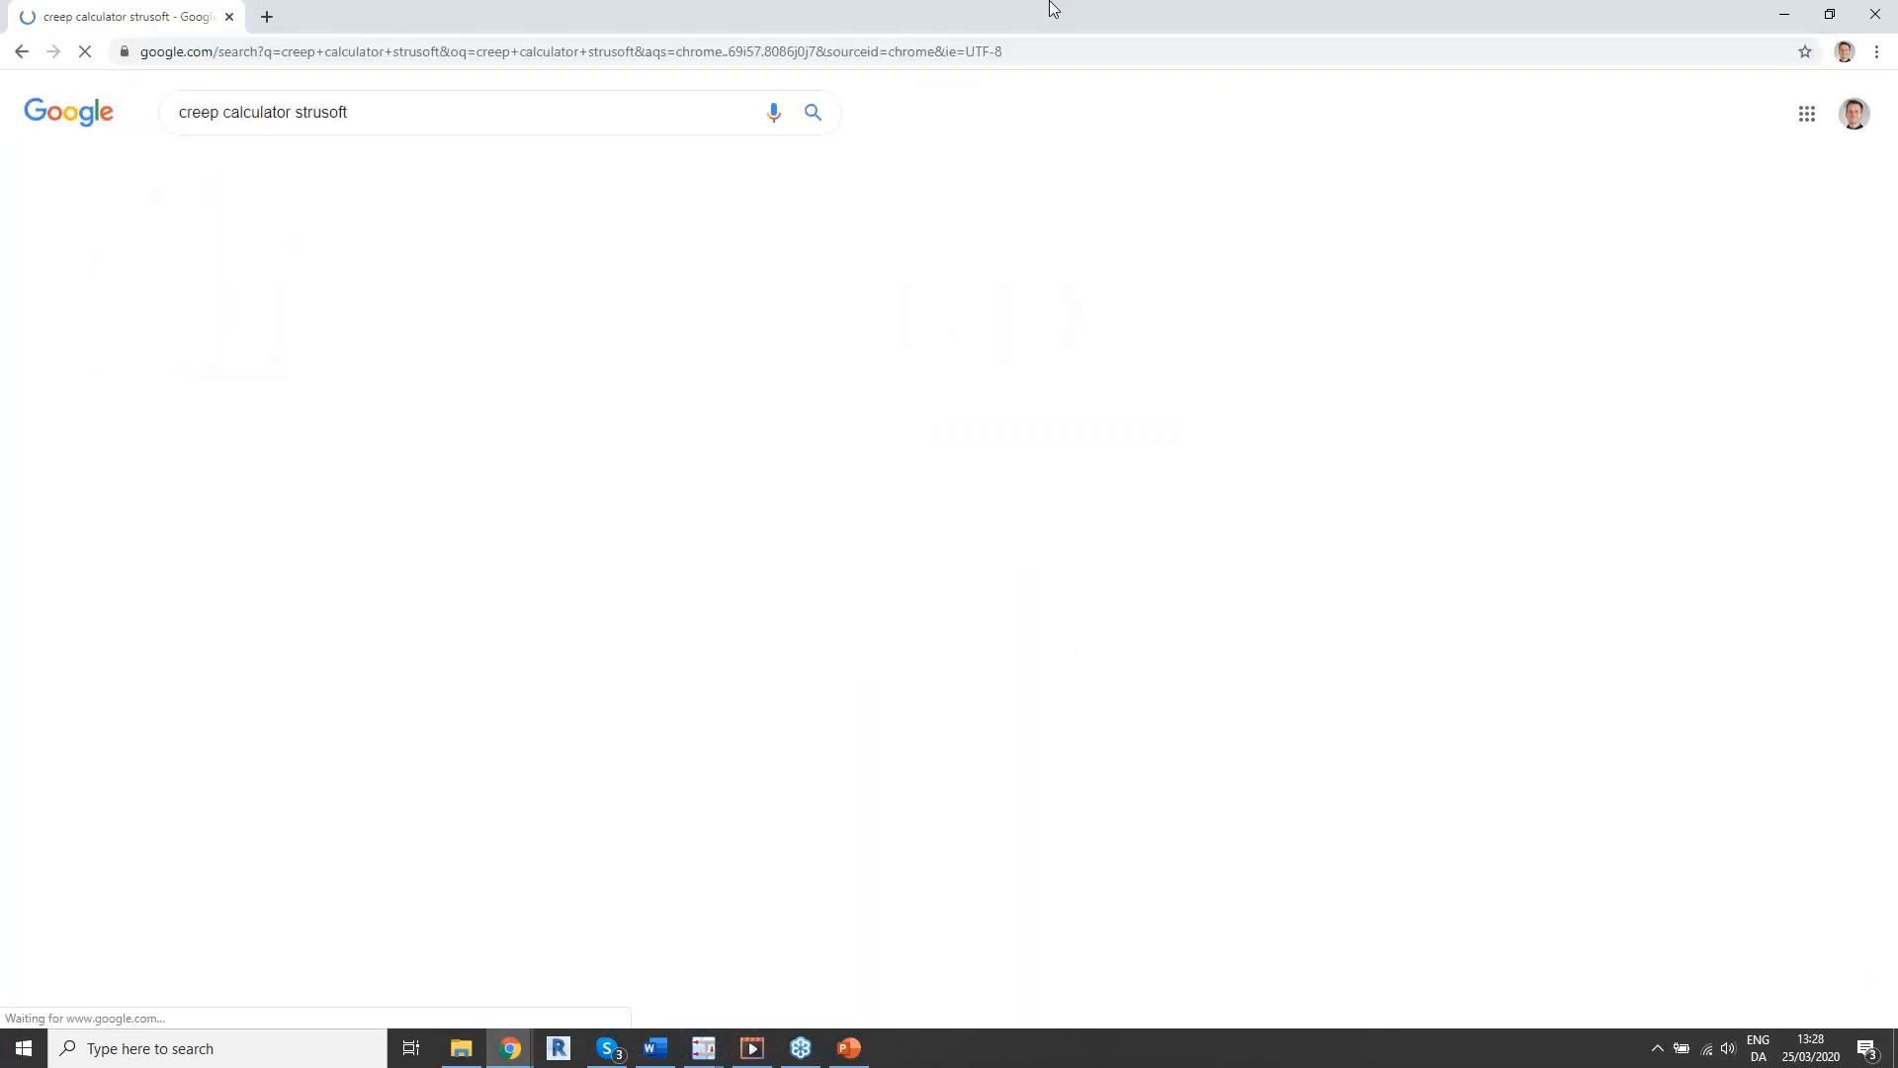
click(267, 279)
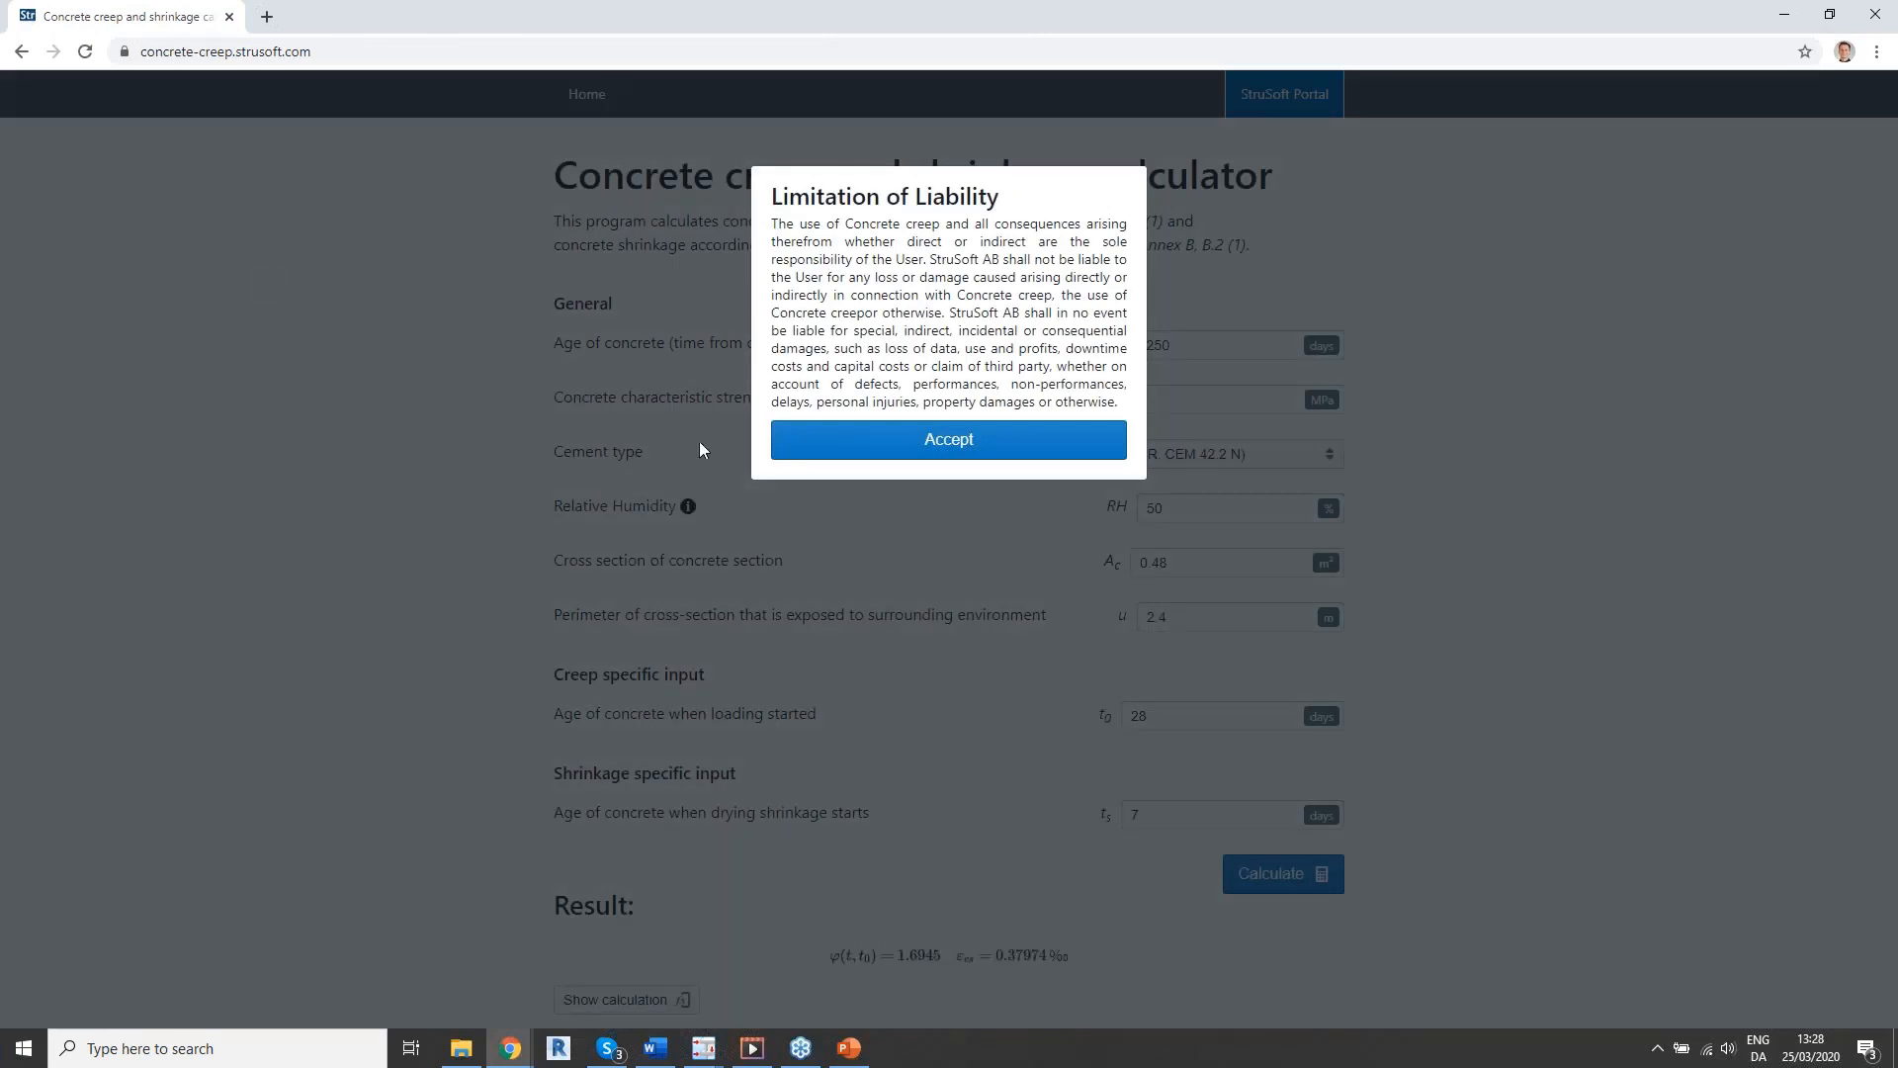
Step: Accept the calculator's limitation of liability and calculate the creep coefficient and shrinkage with the preset inputs
click(903, 453)
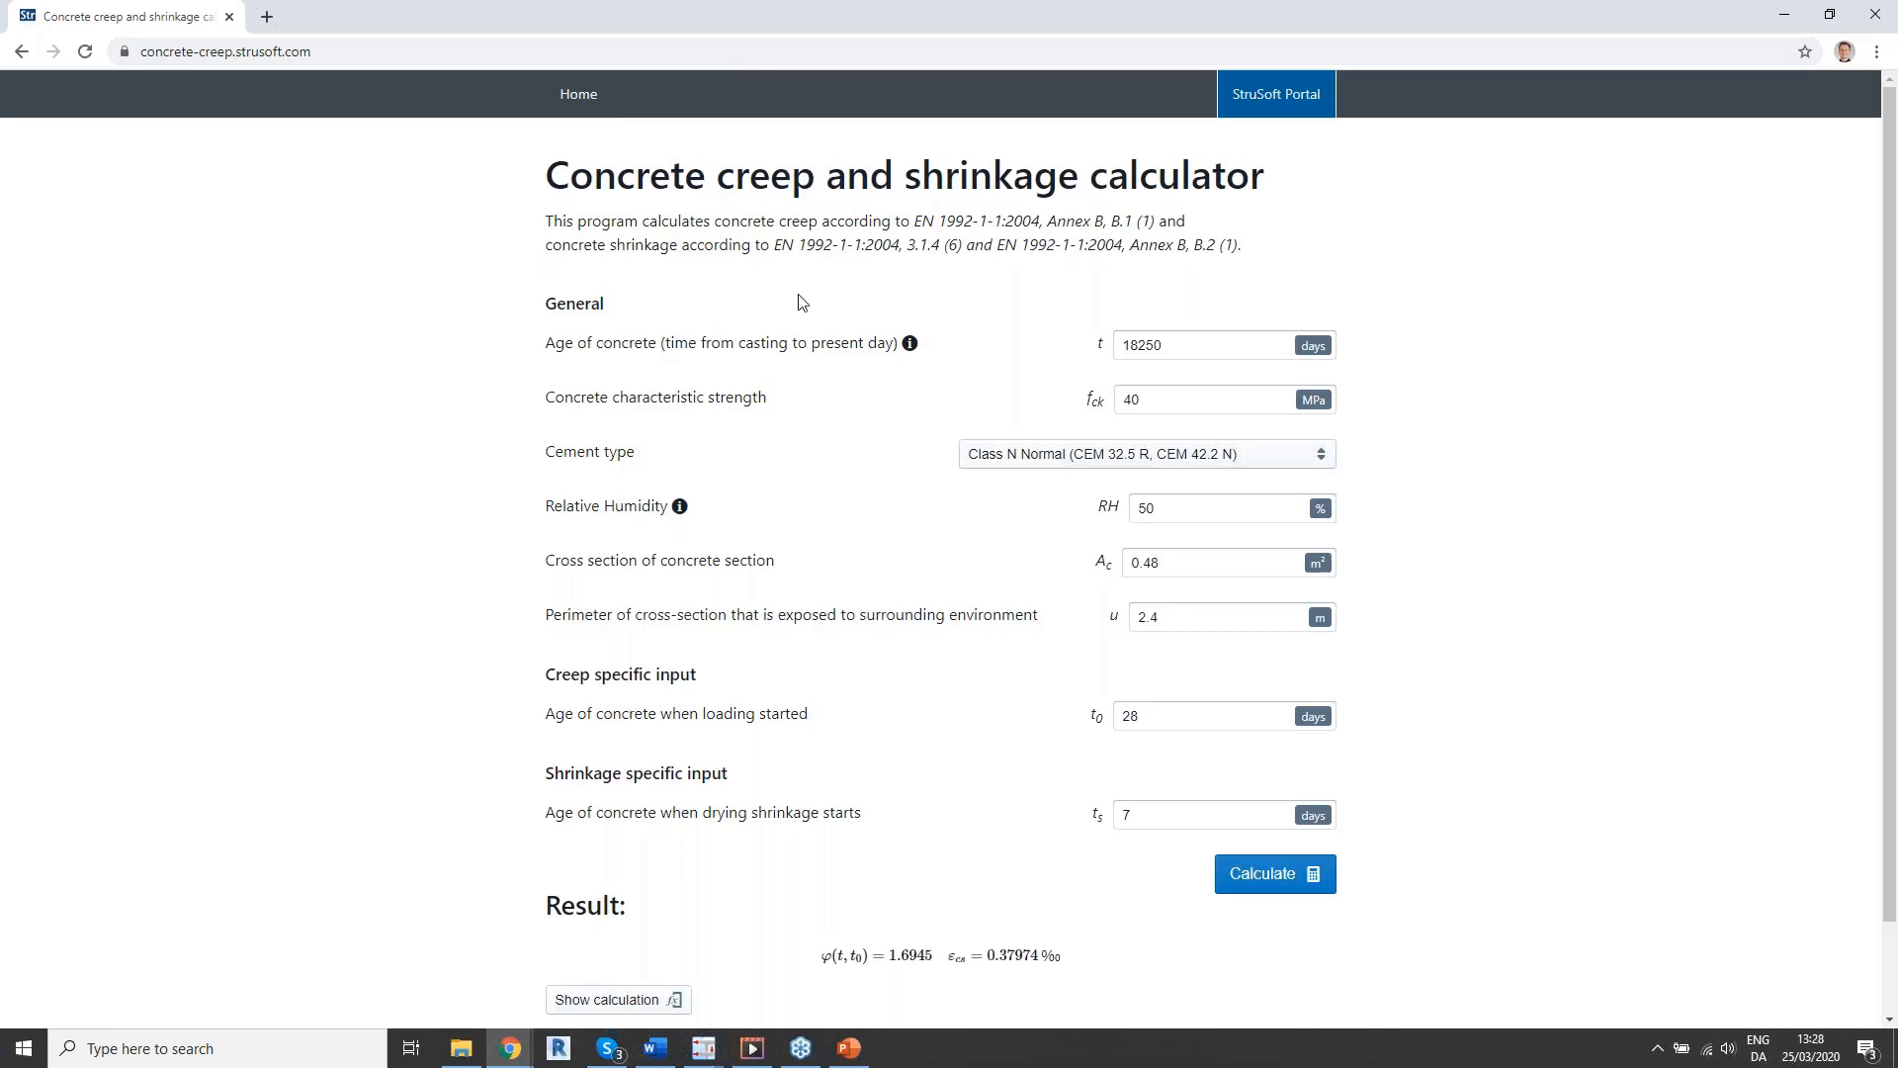
scroll(982, 455, down, 1)
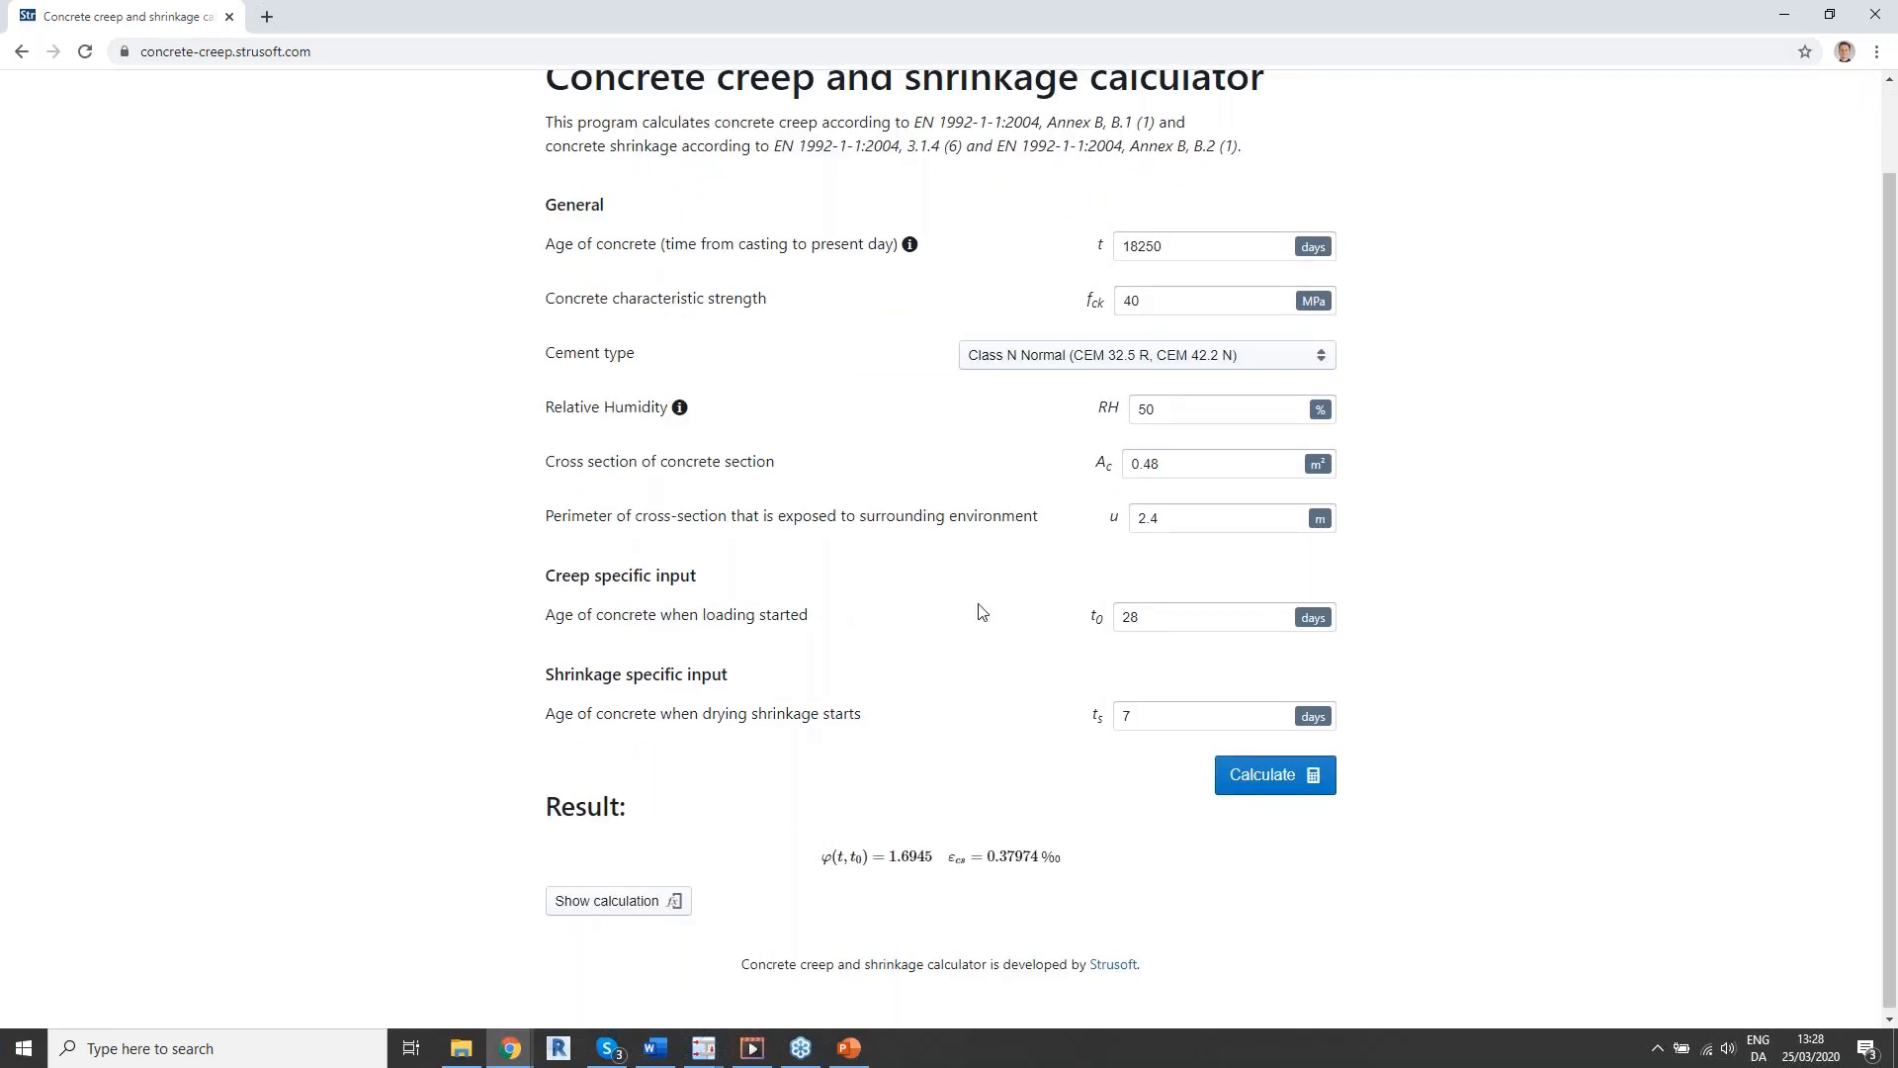
click(1284, 775)
drag(822, 856, 934, 857)
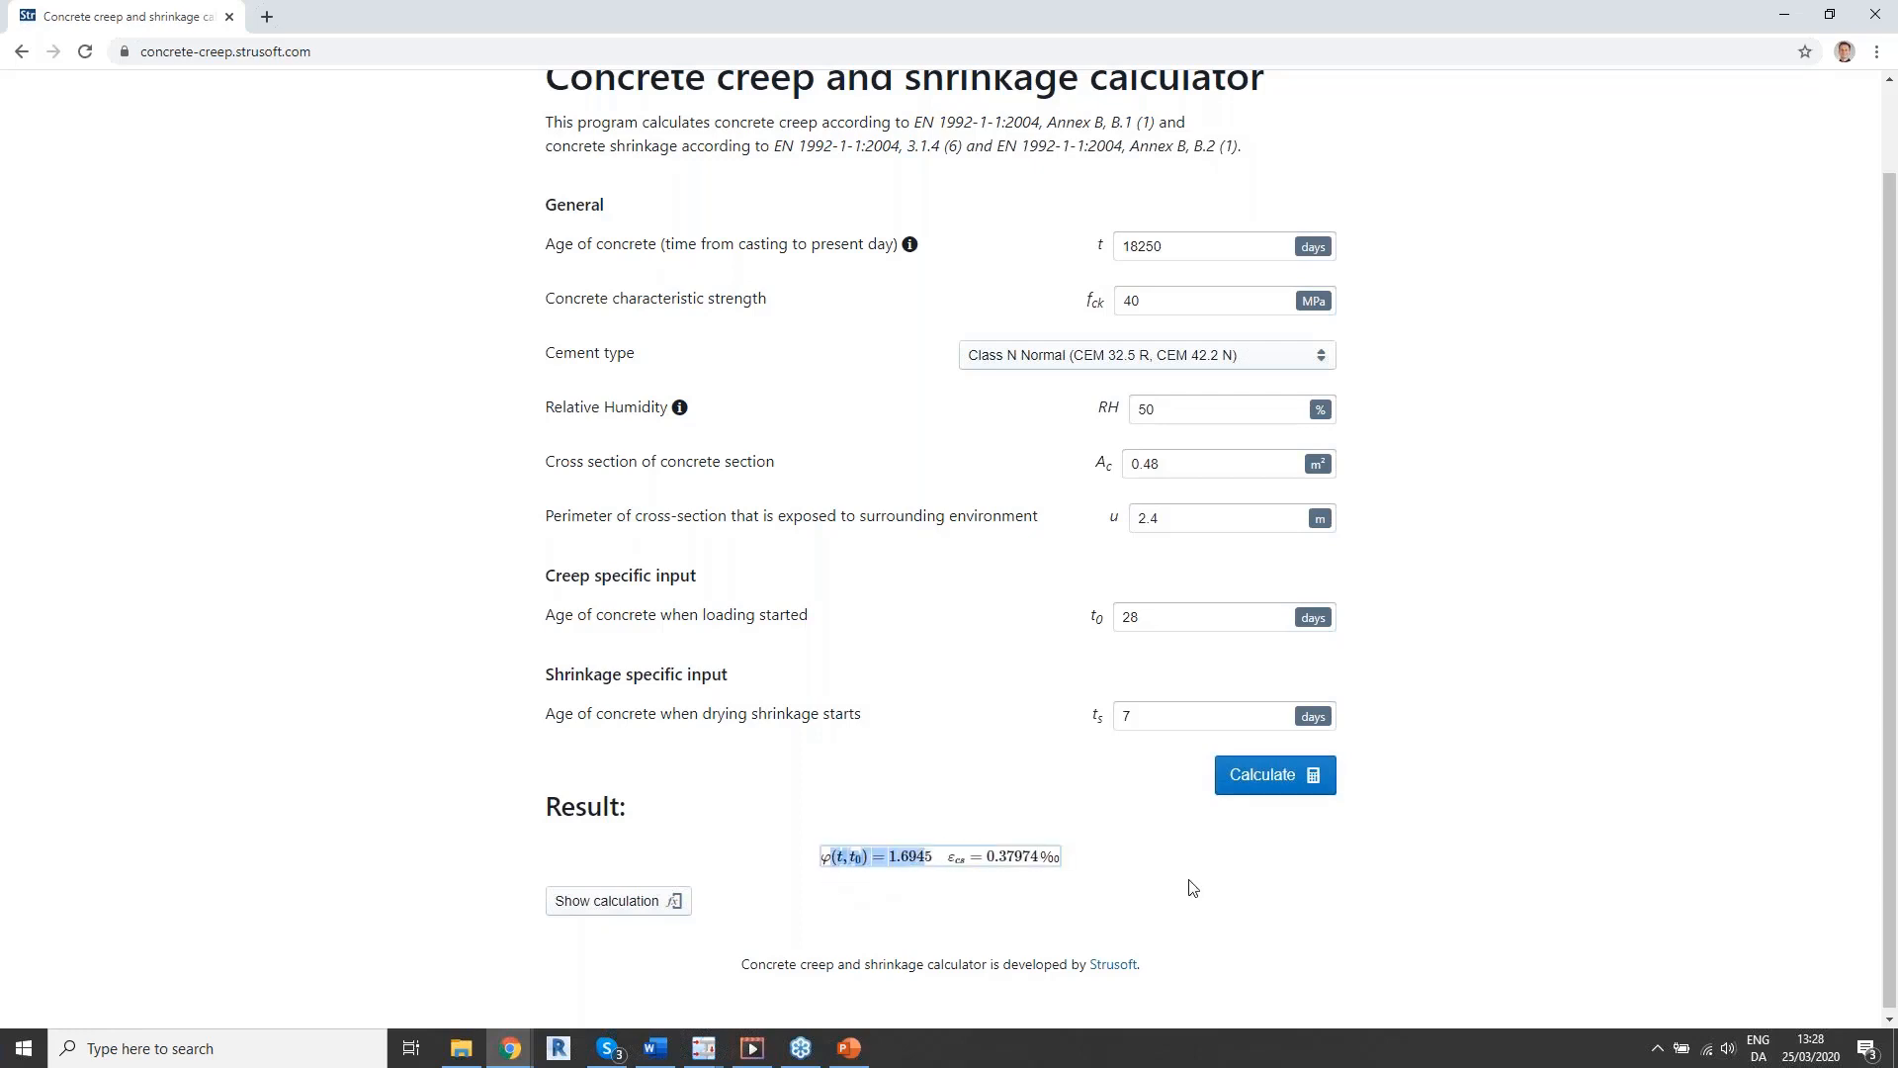
click(1147, 874)
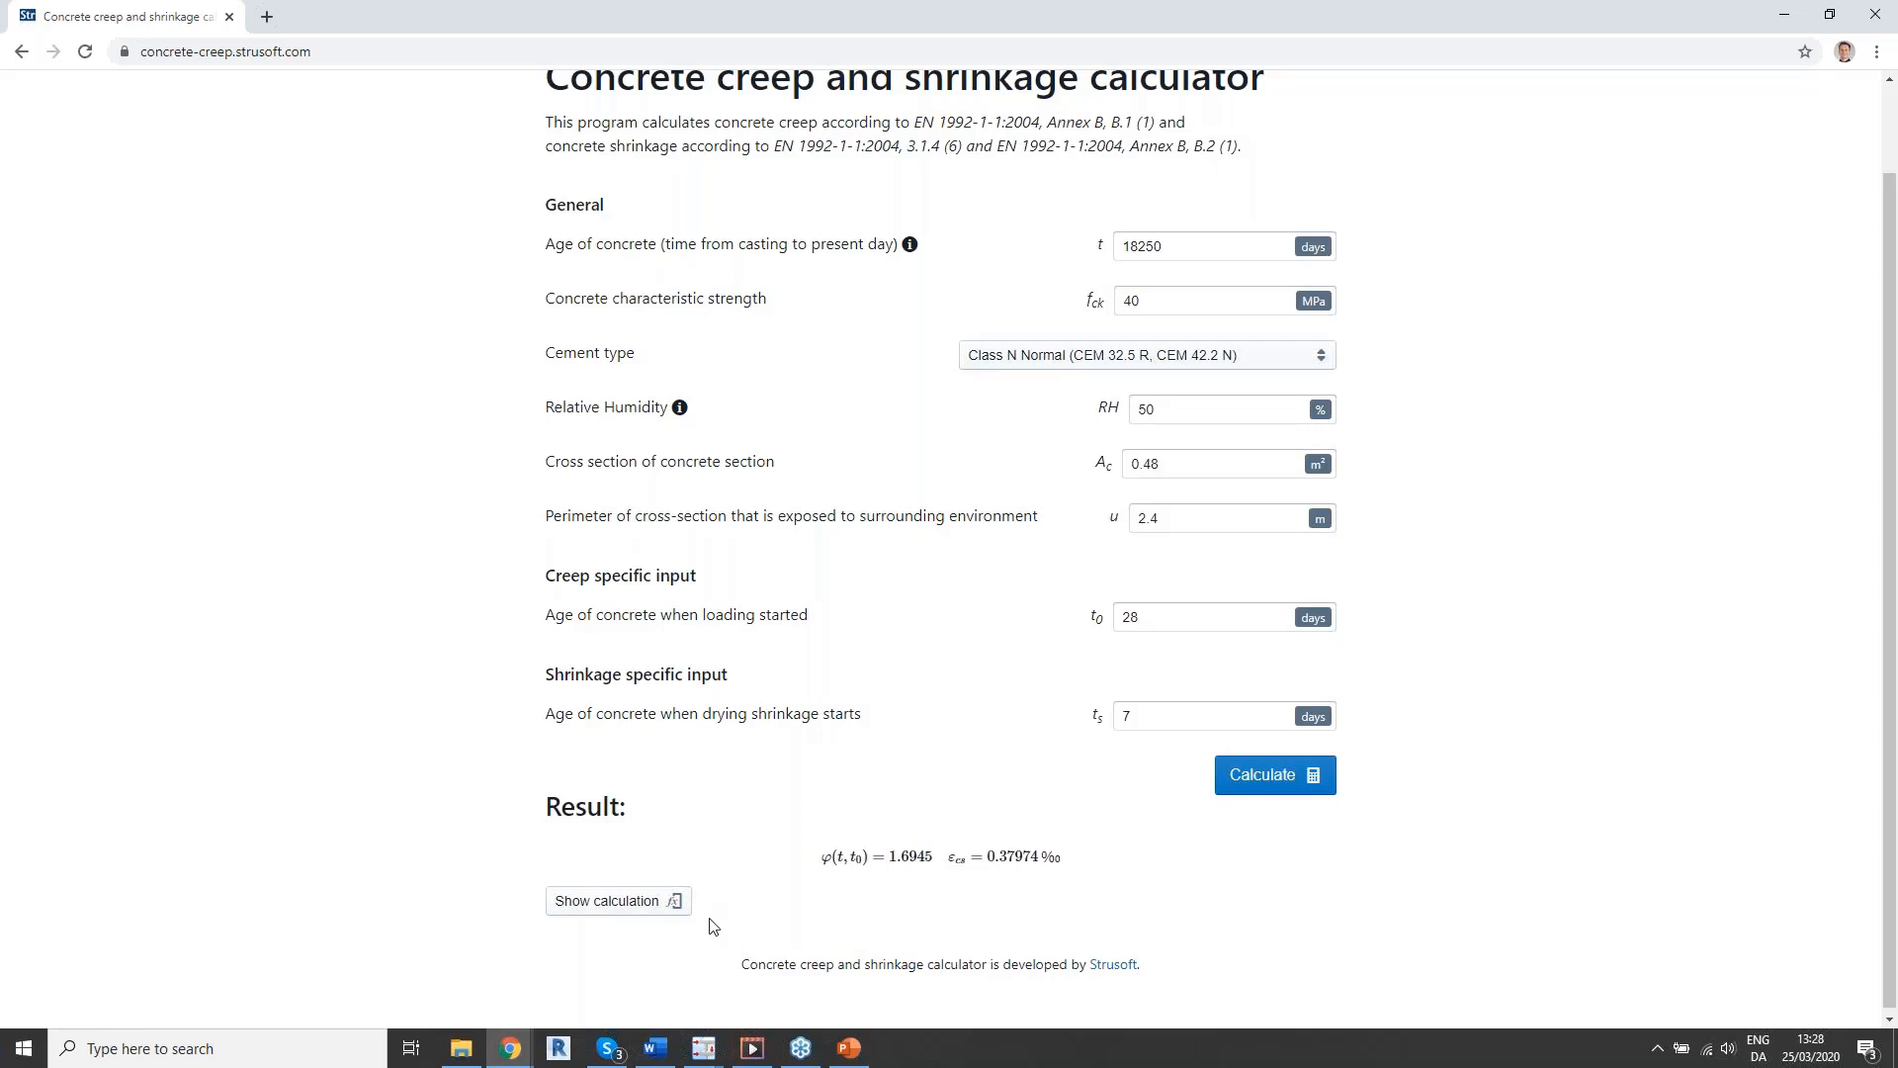
Step: Switch back to the cracked section model in FEM-Design and set the slab material's creep coefficient (Sq) to 1,6
click(703, 1048)
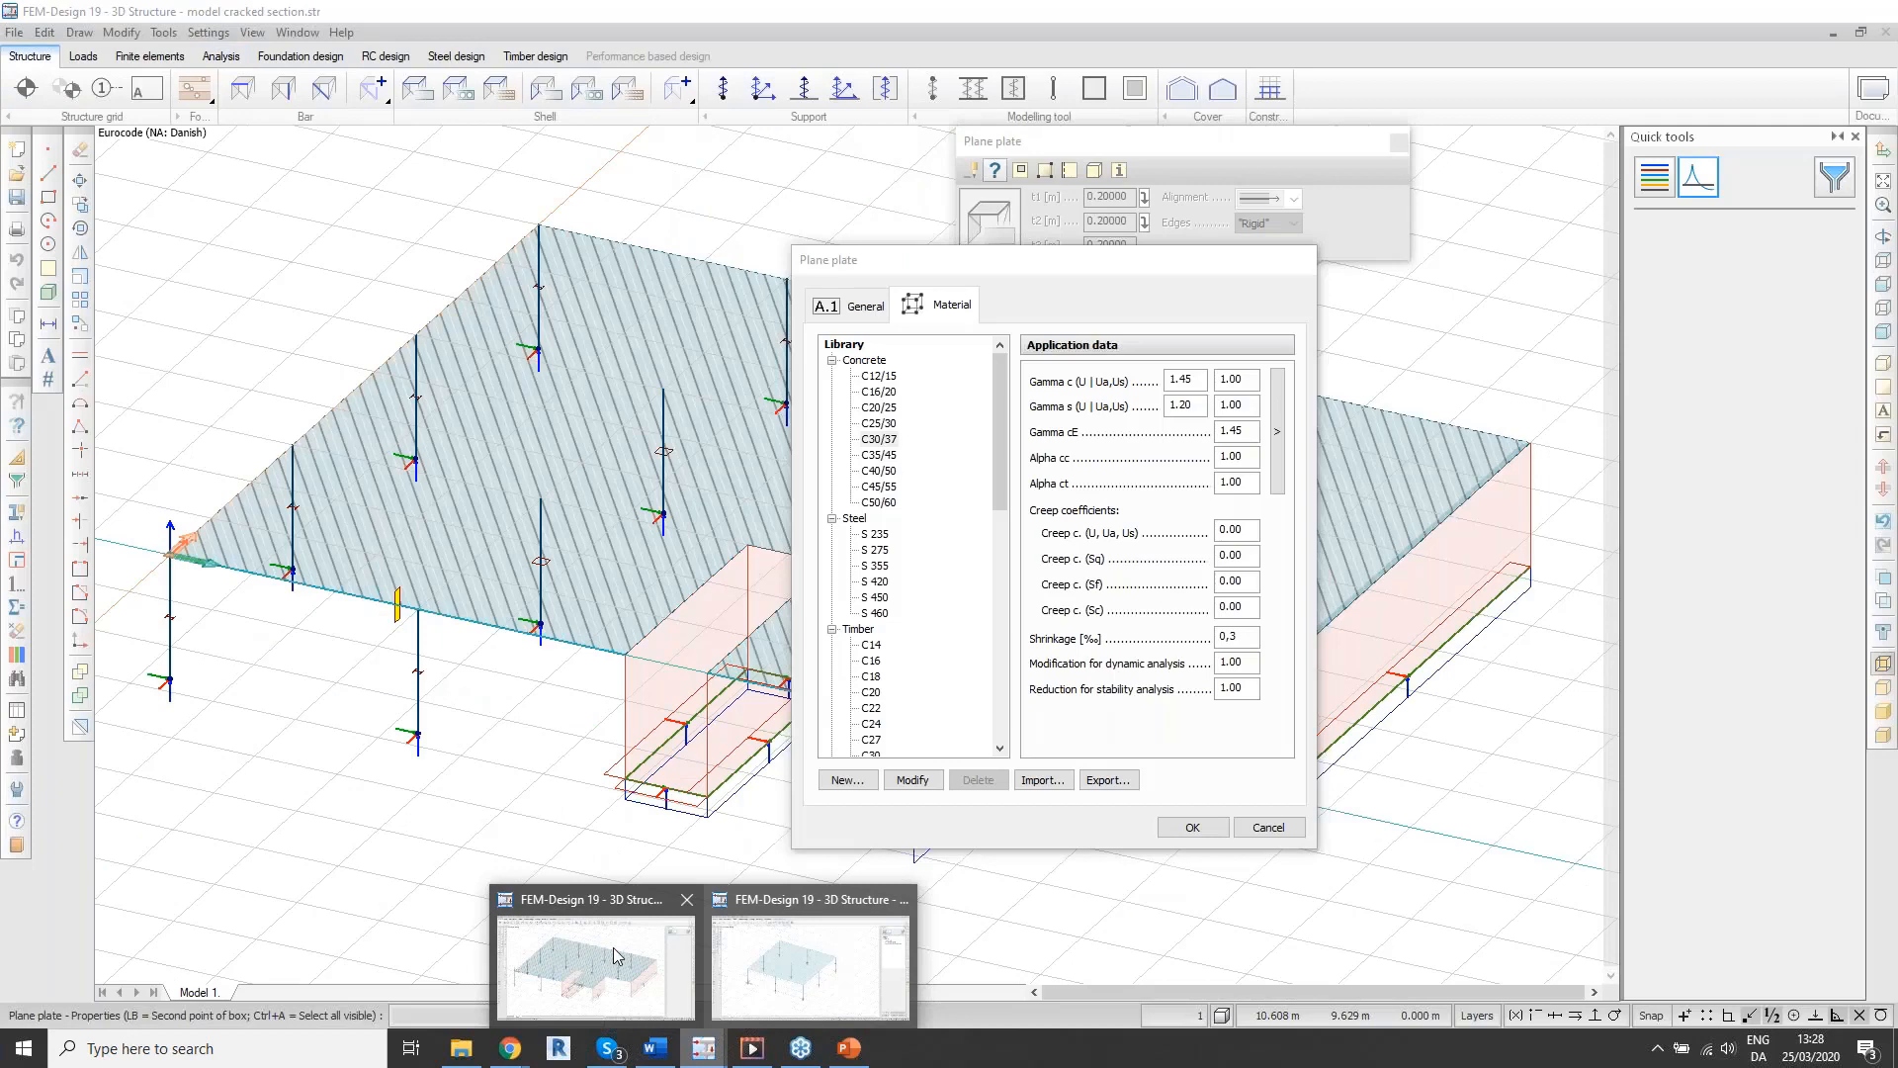
click(615, 956)
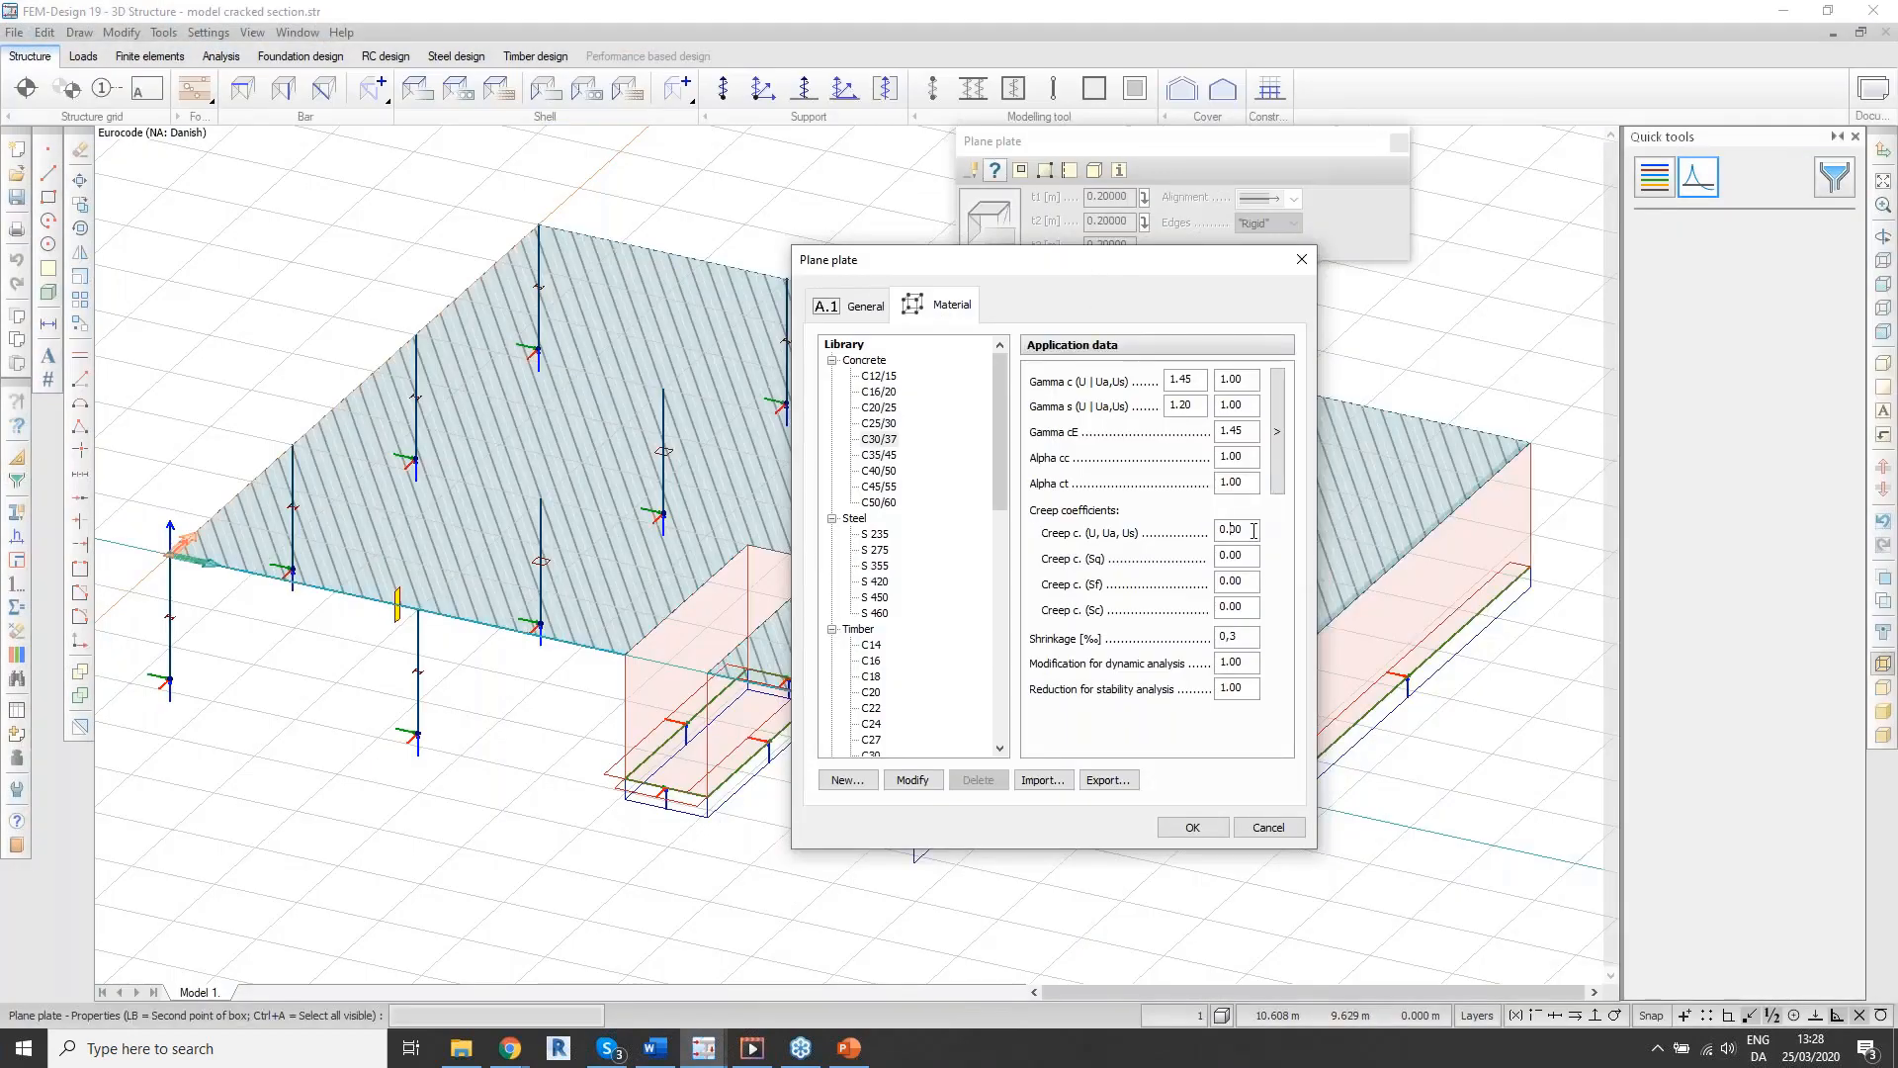
double_click(1250, 560)
text(1,6)
click(1194, 828)
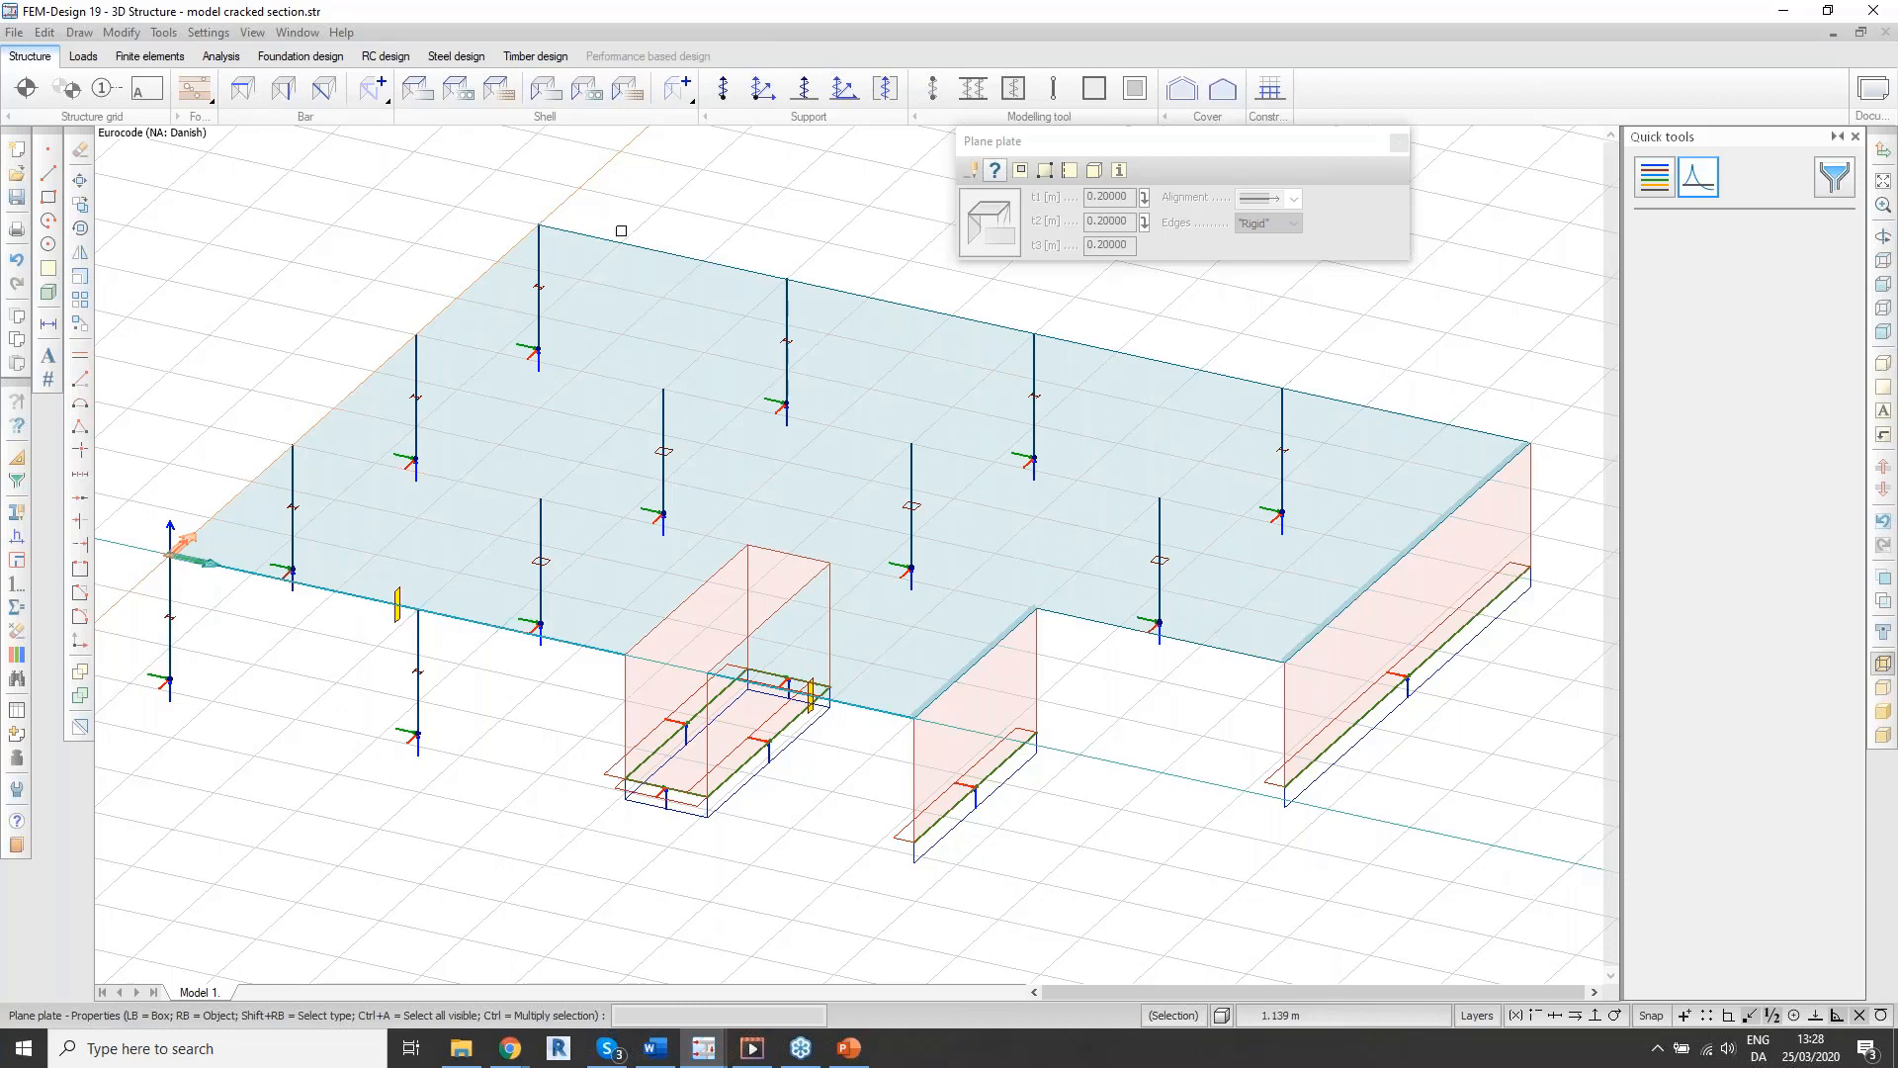
Step: Run the analysis for load combinations and continue past the missing reinforcement warnings
click(221, 57)
click(25, 89)
click(749, 388)
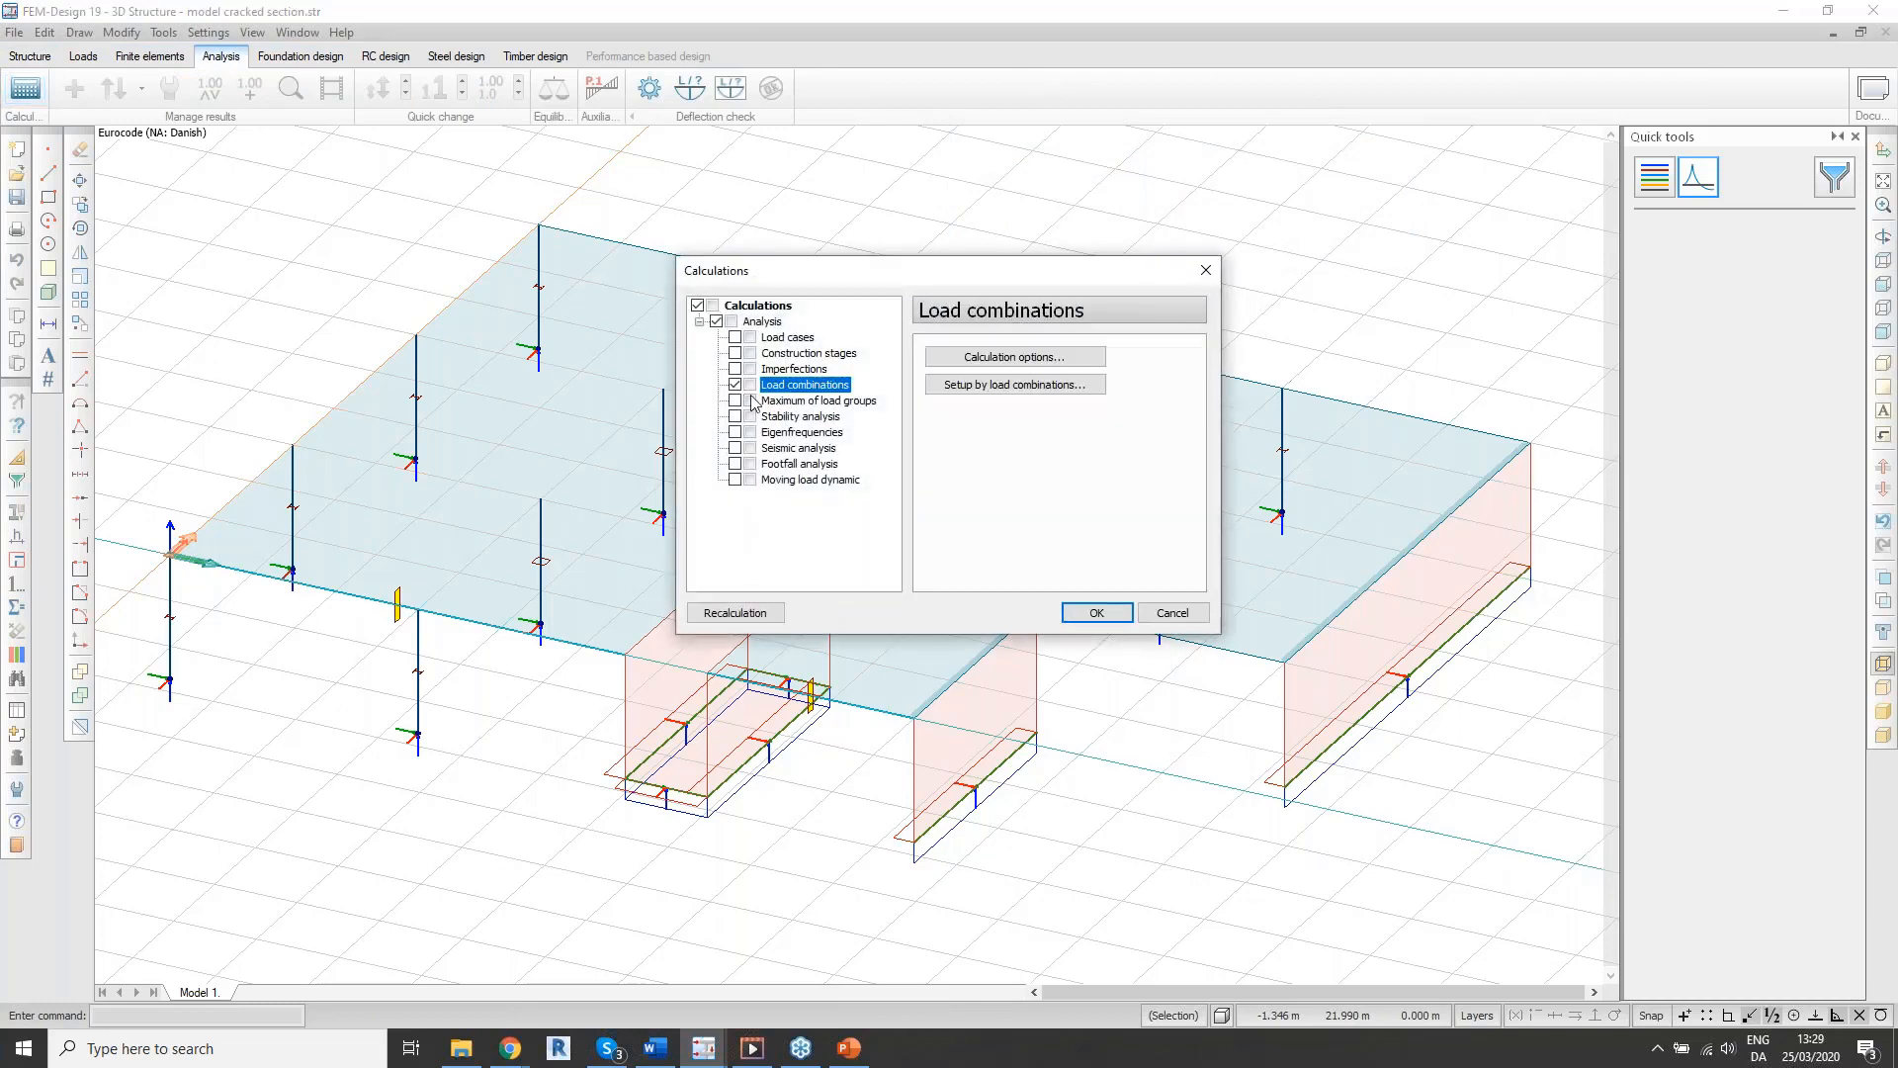
click(1096, 612)
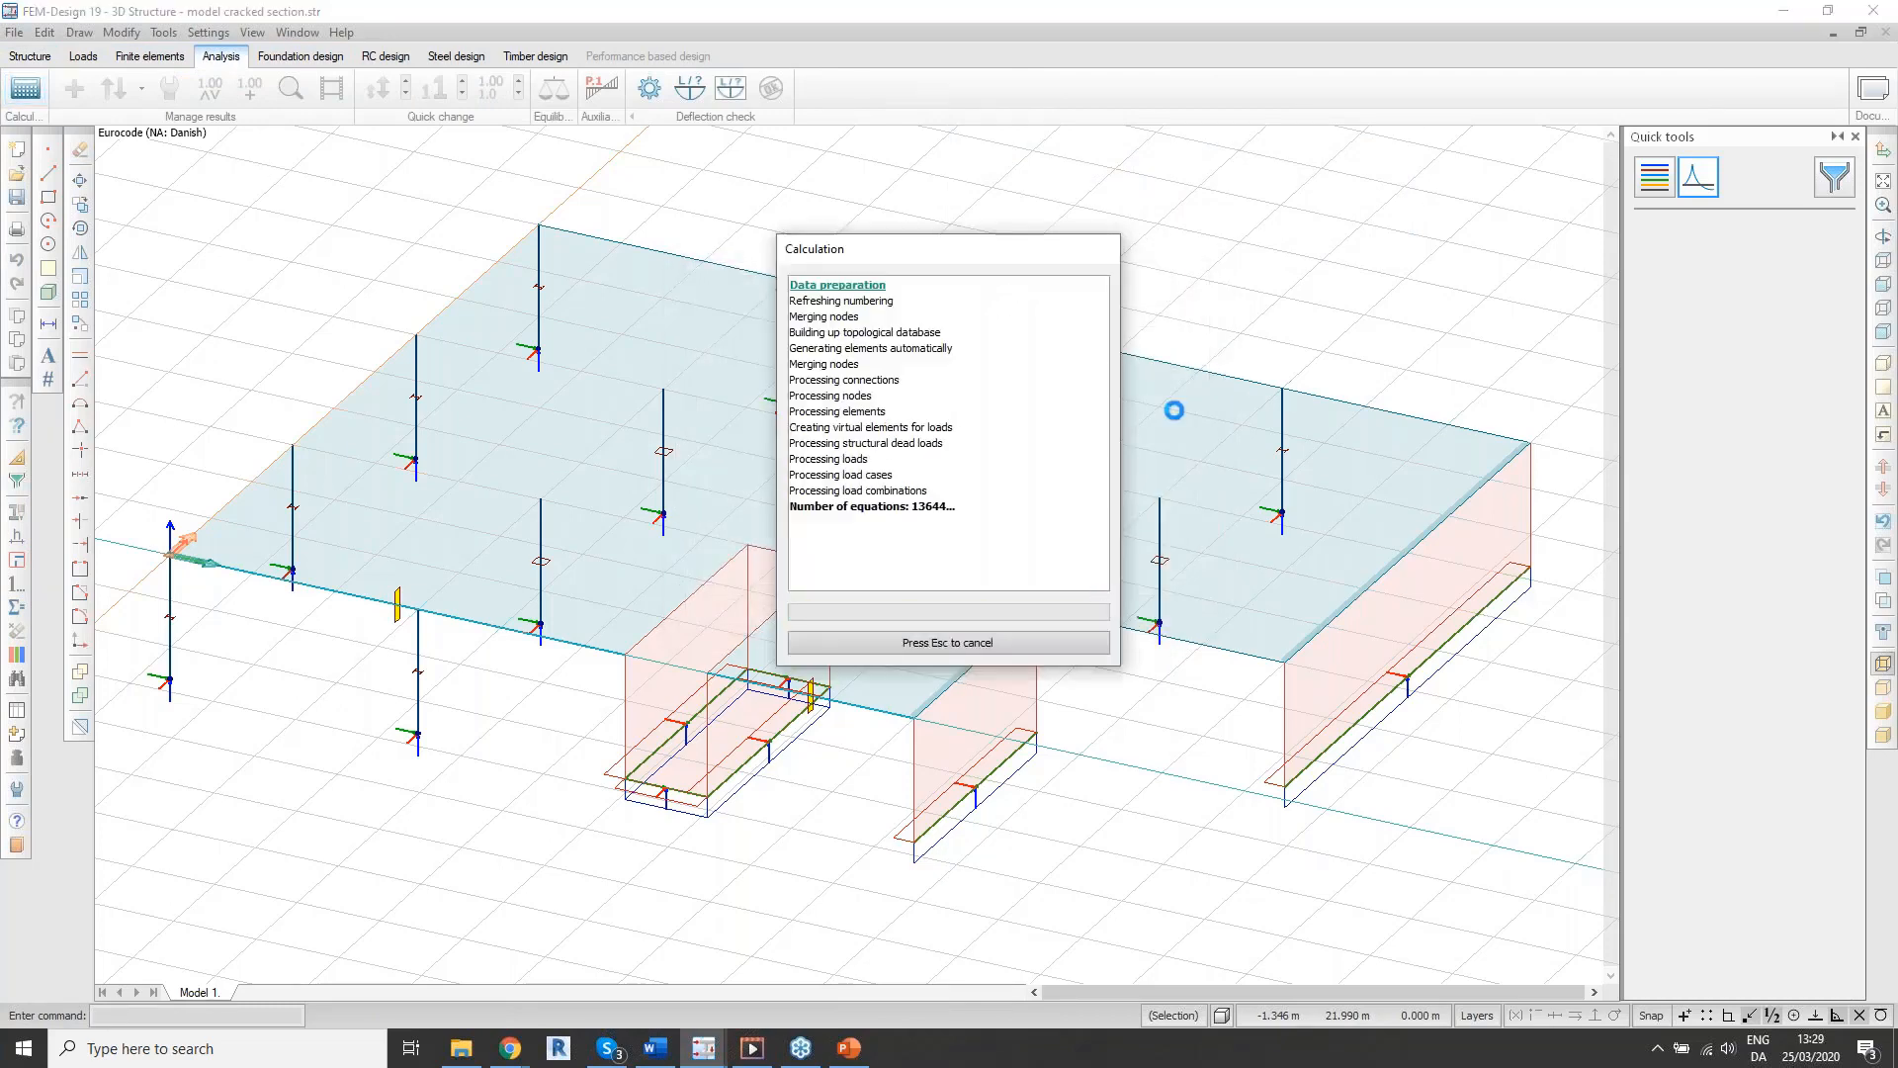
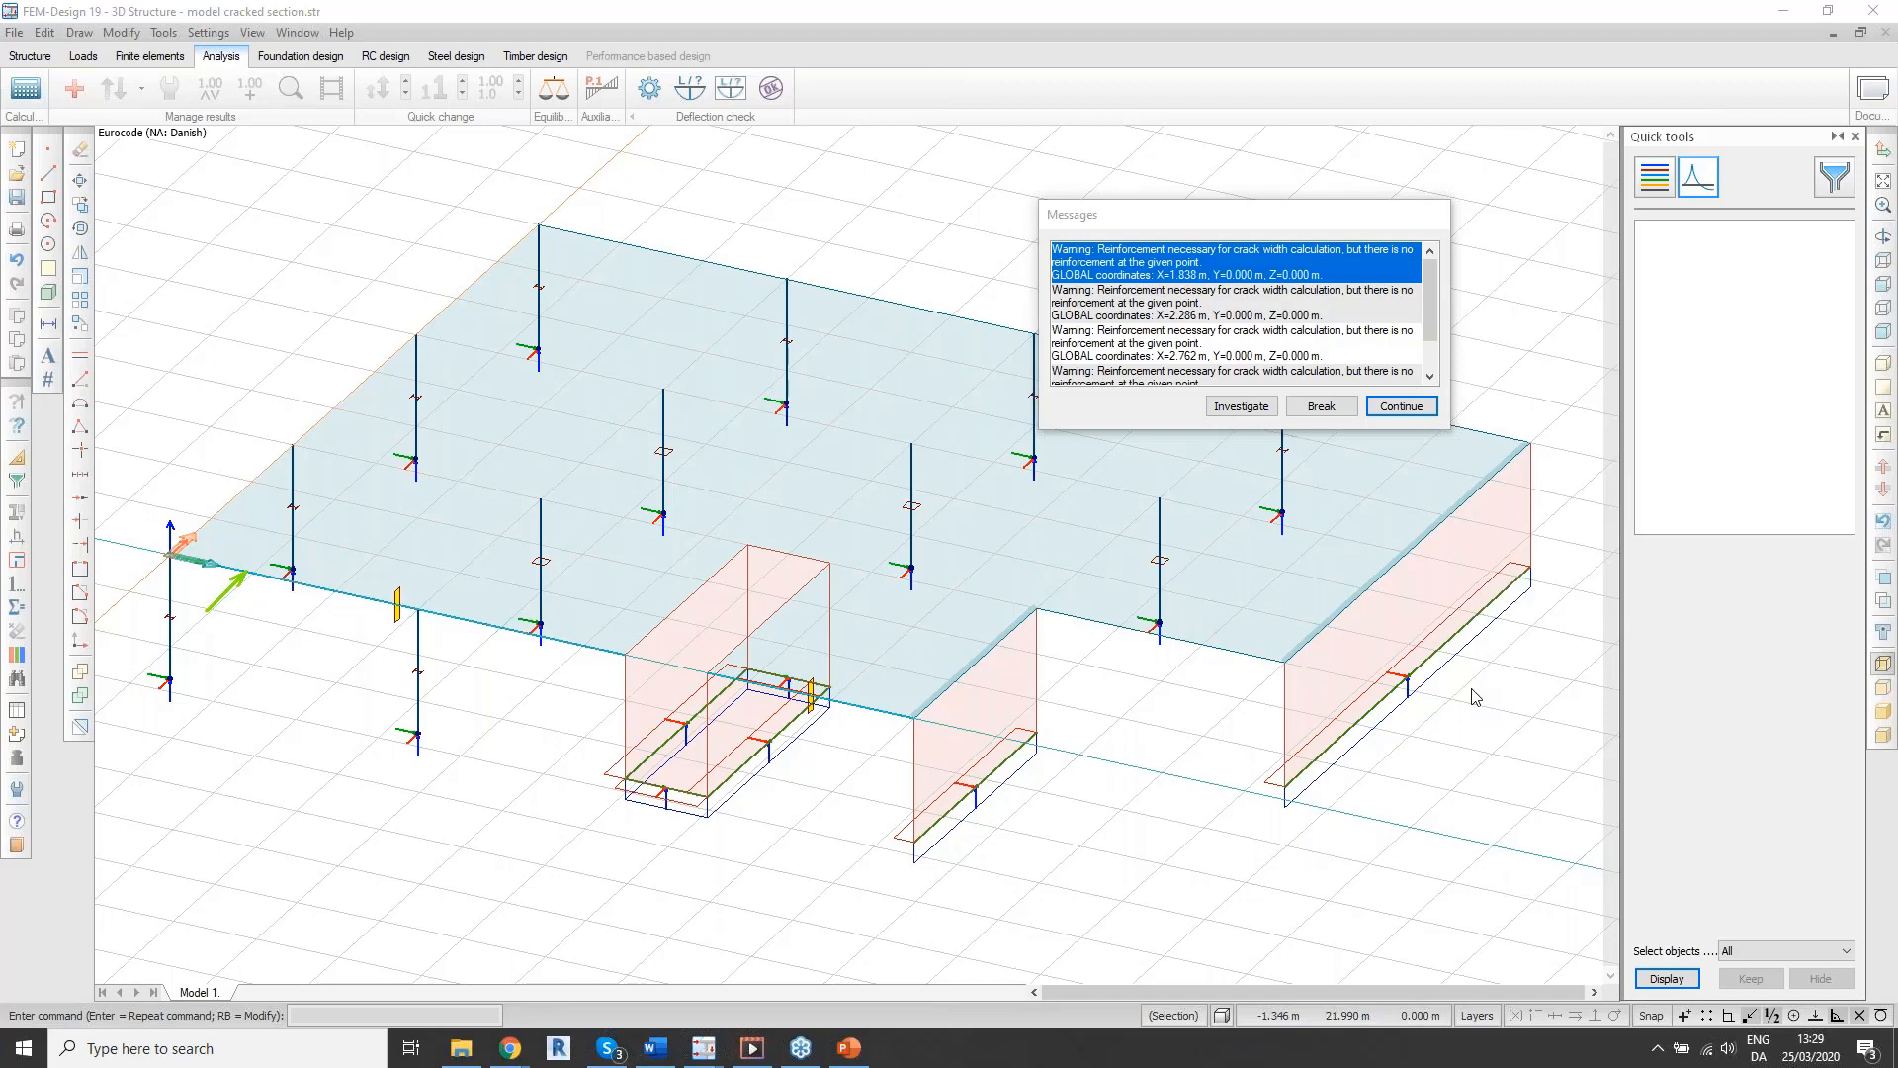
click(1403, 405)
click(946, 642)
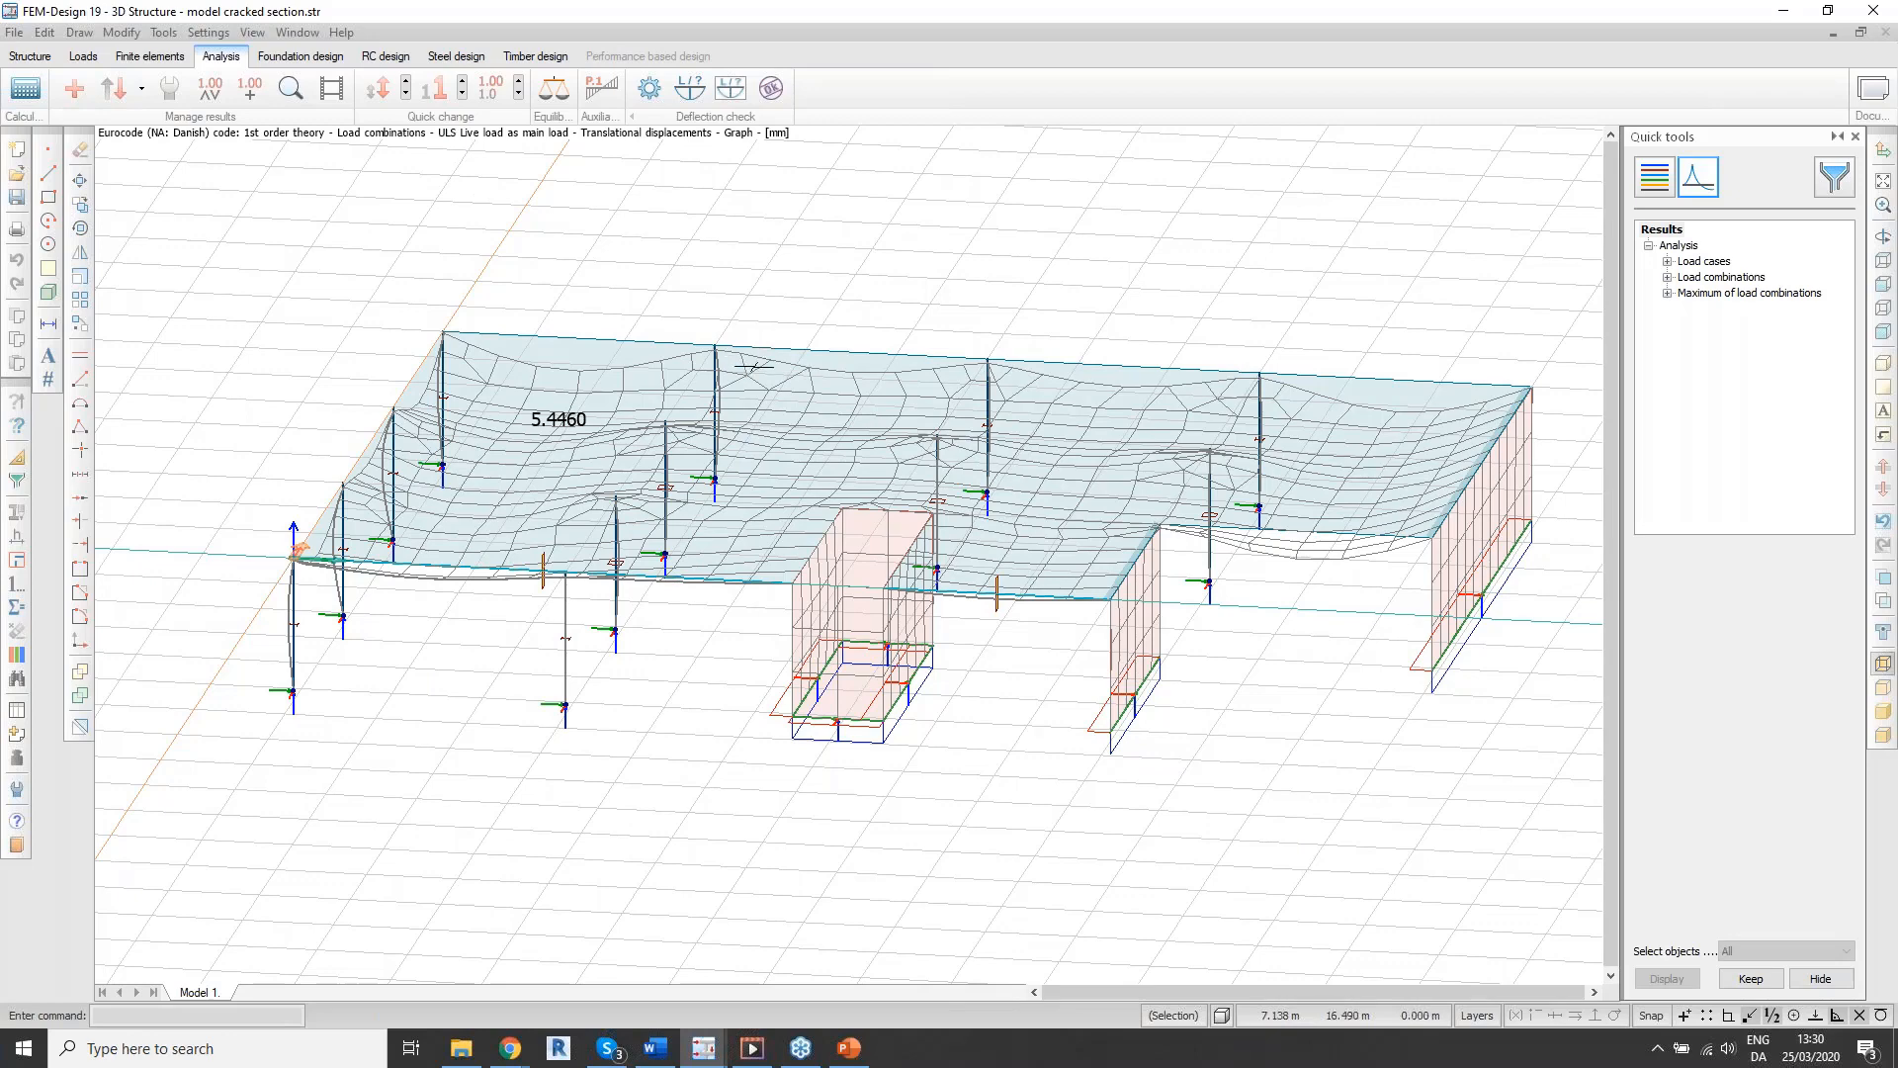
Step: Display the translational displacements graph for the SLS load combination and examine the slab's deflection
middle_drag(760, 355, 625, 360)
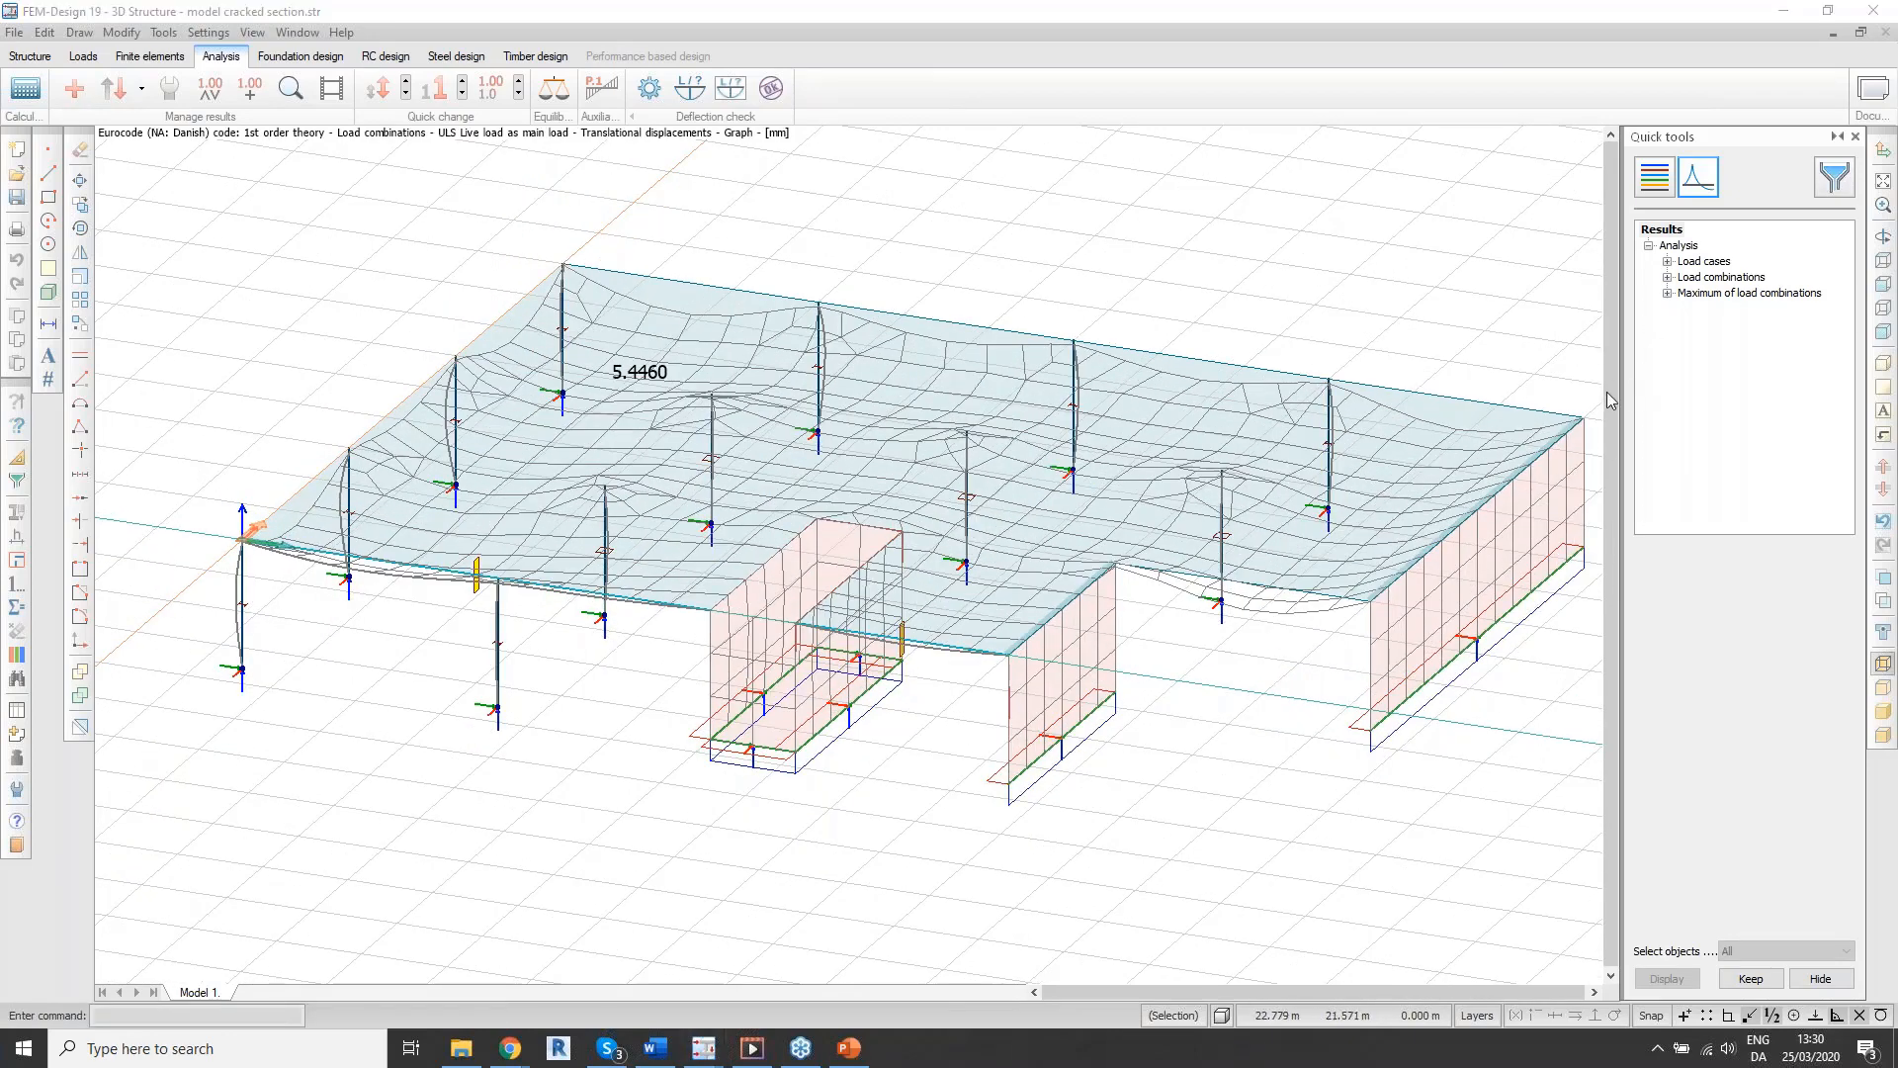
double_click(1714, 280)
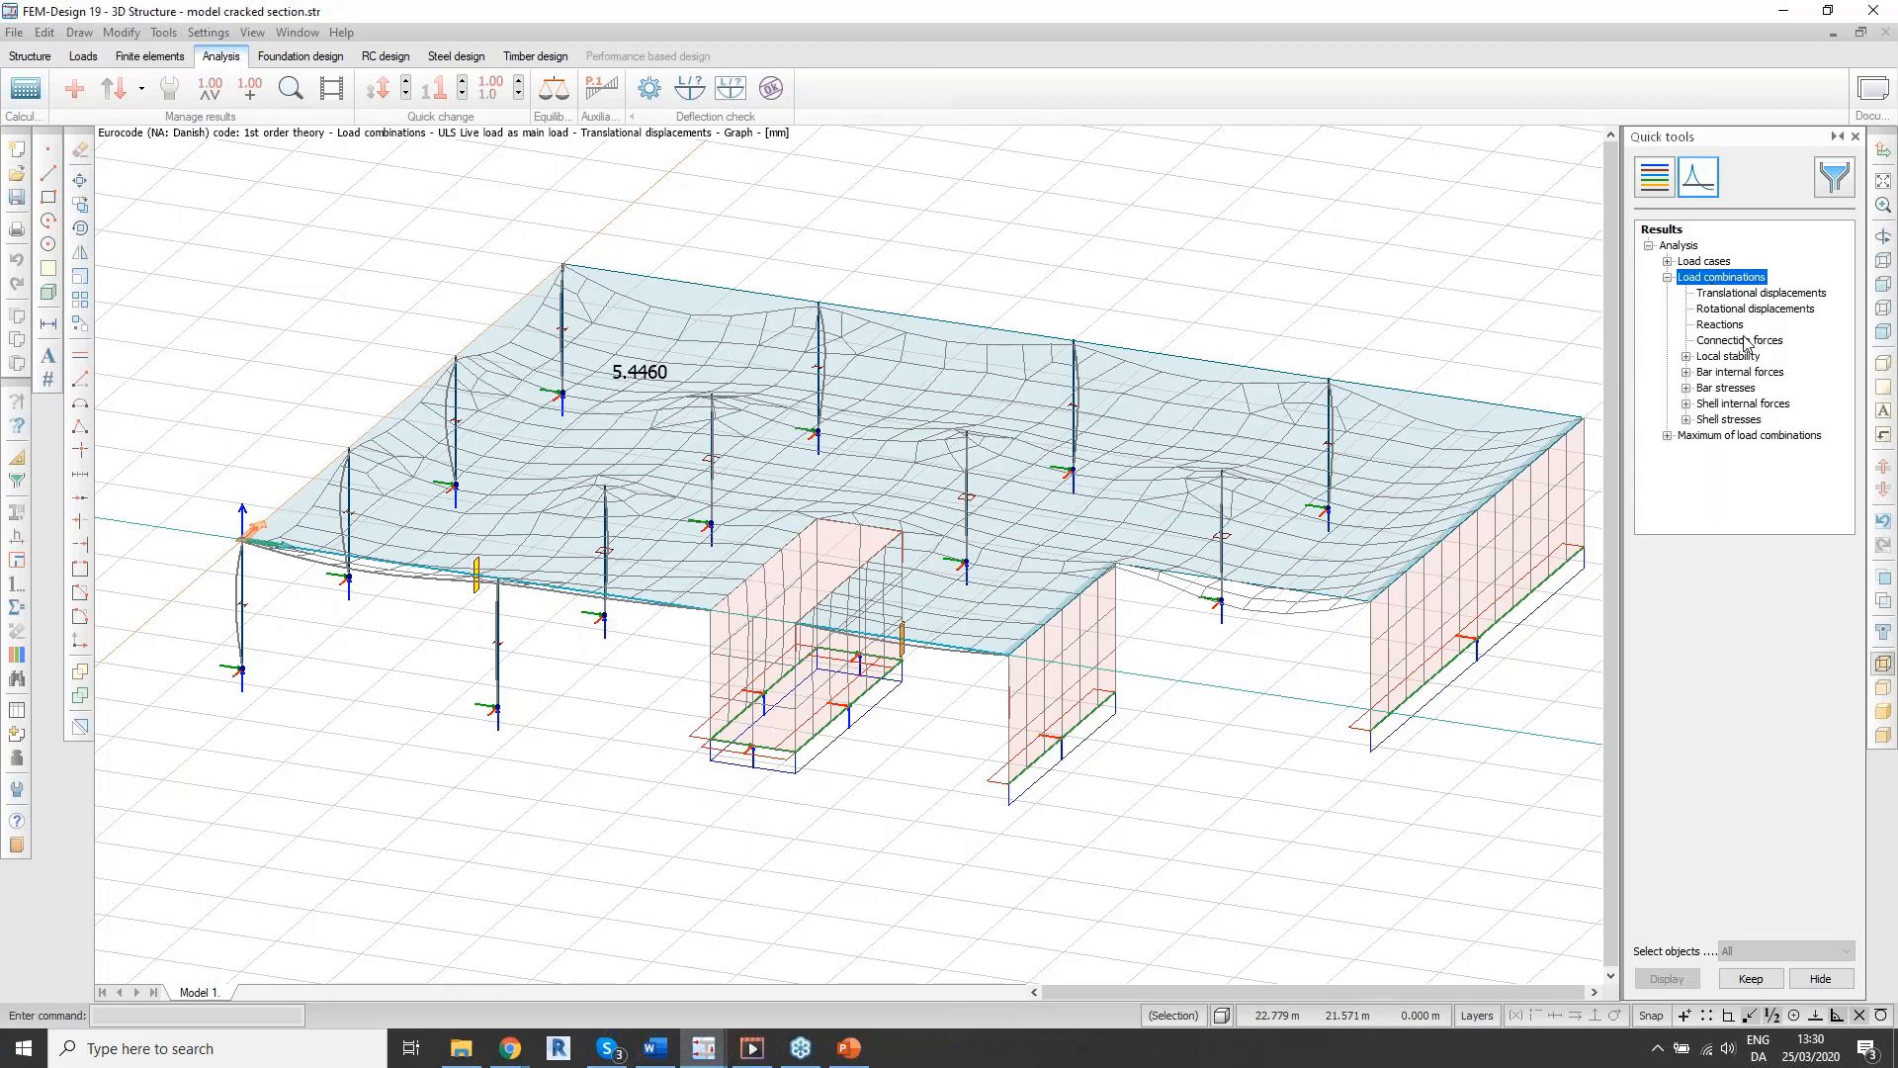
click(1719, 293)
click(1687, 586)
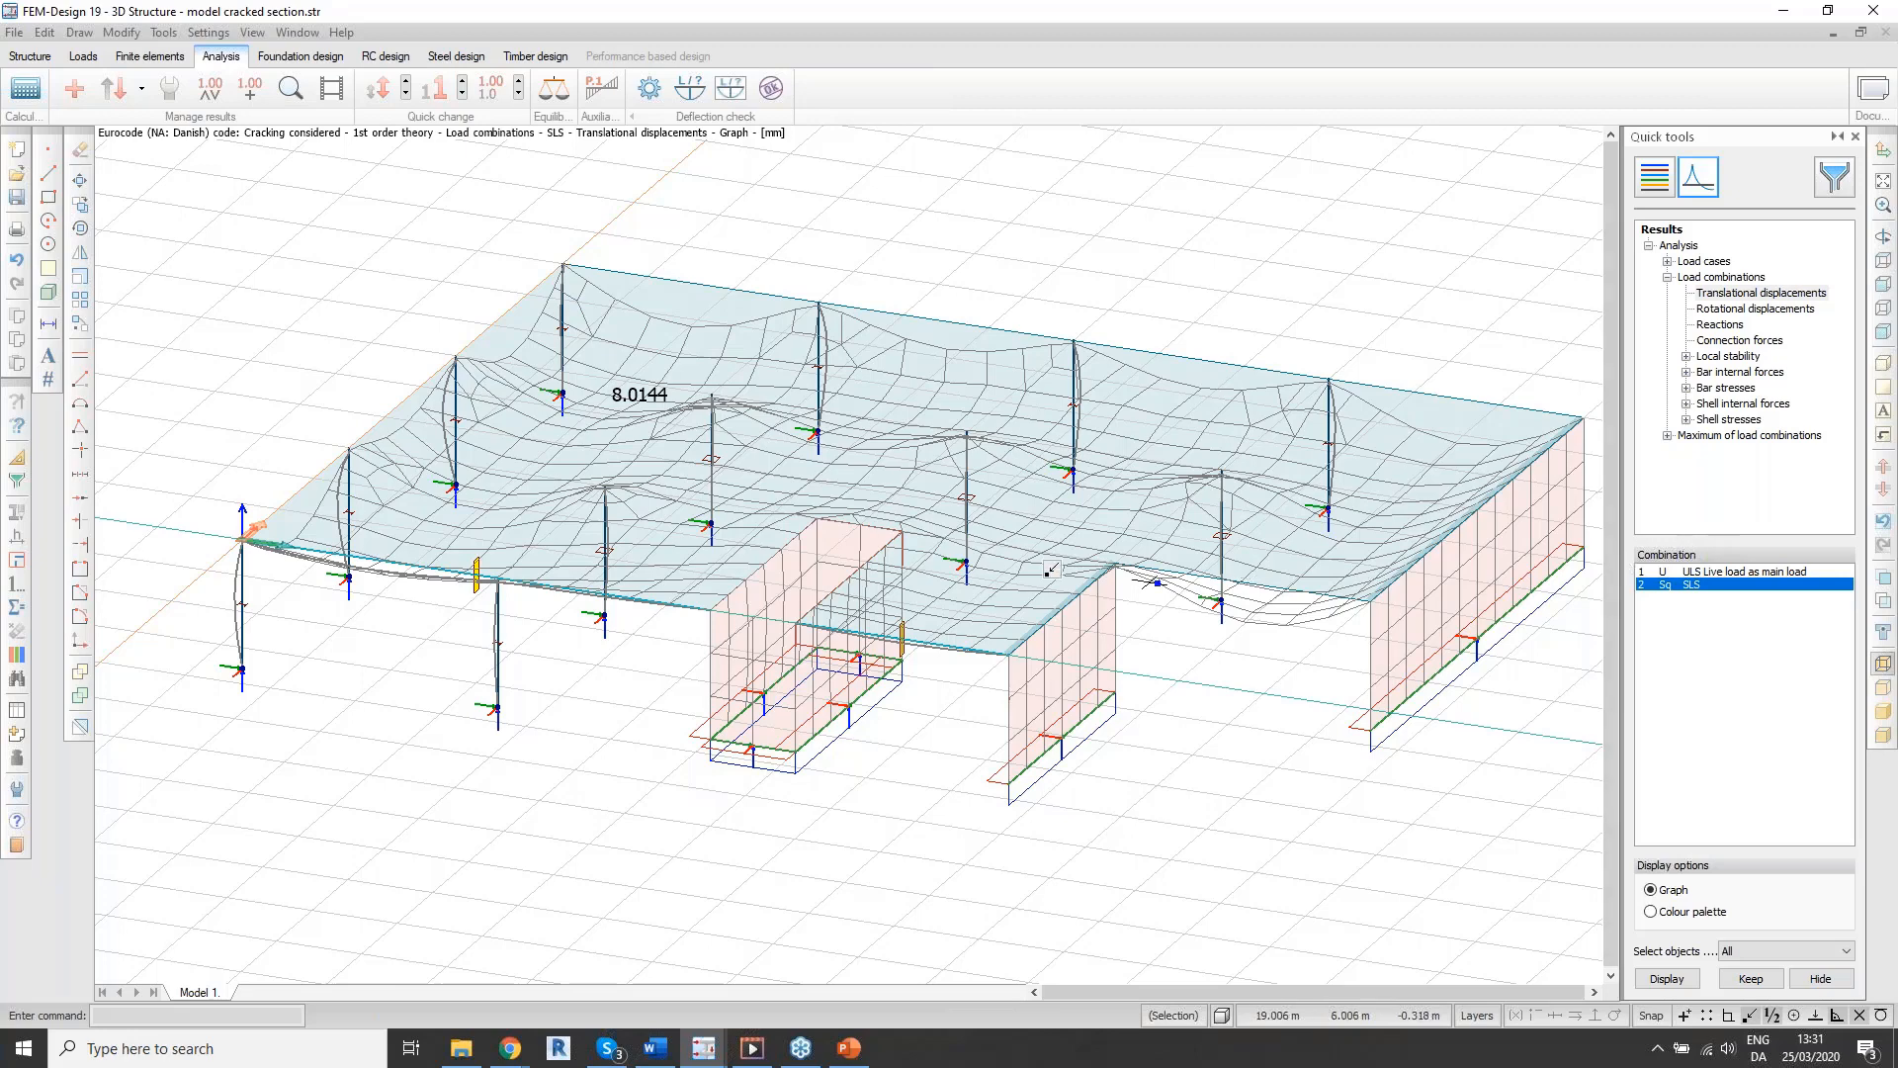
scroll(752, 547, down, 1)
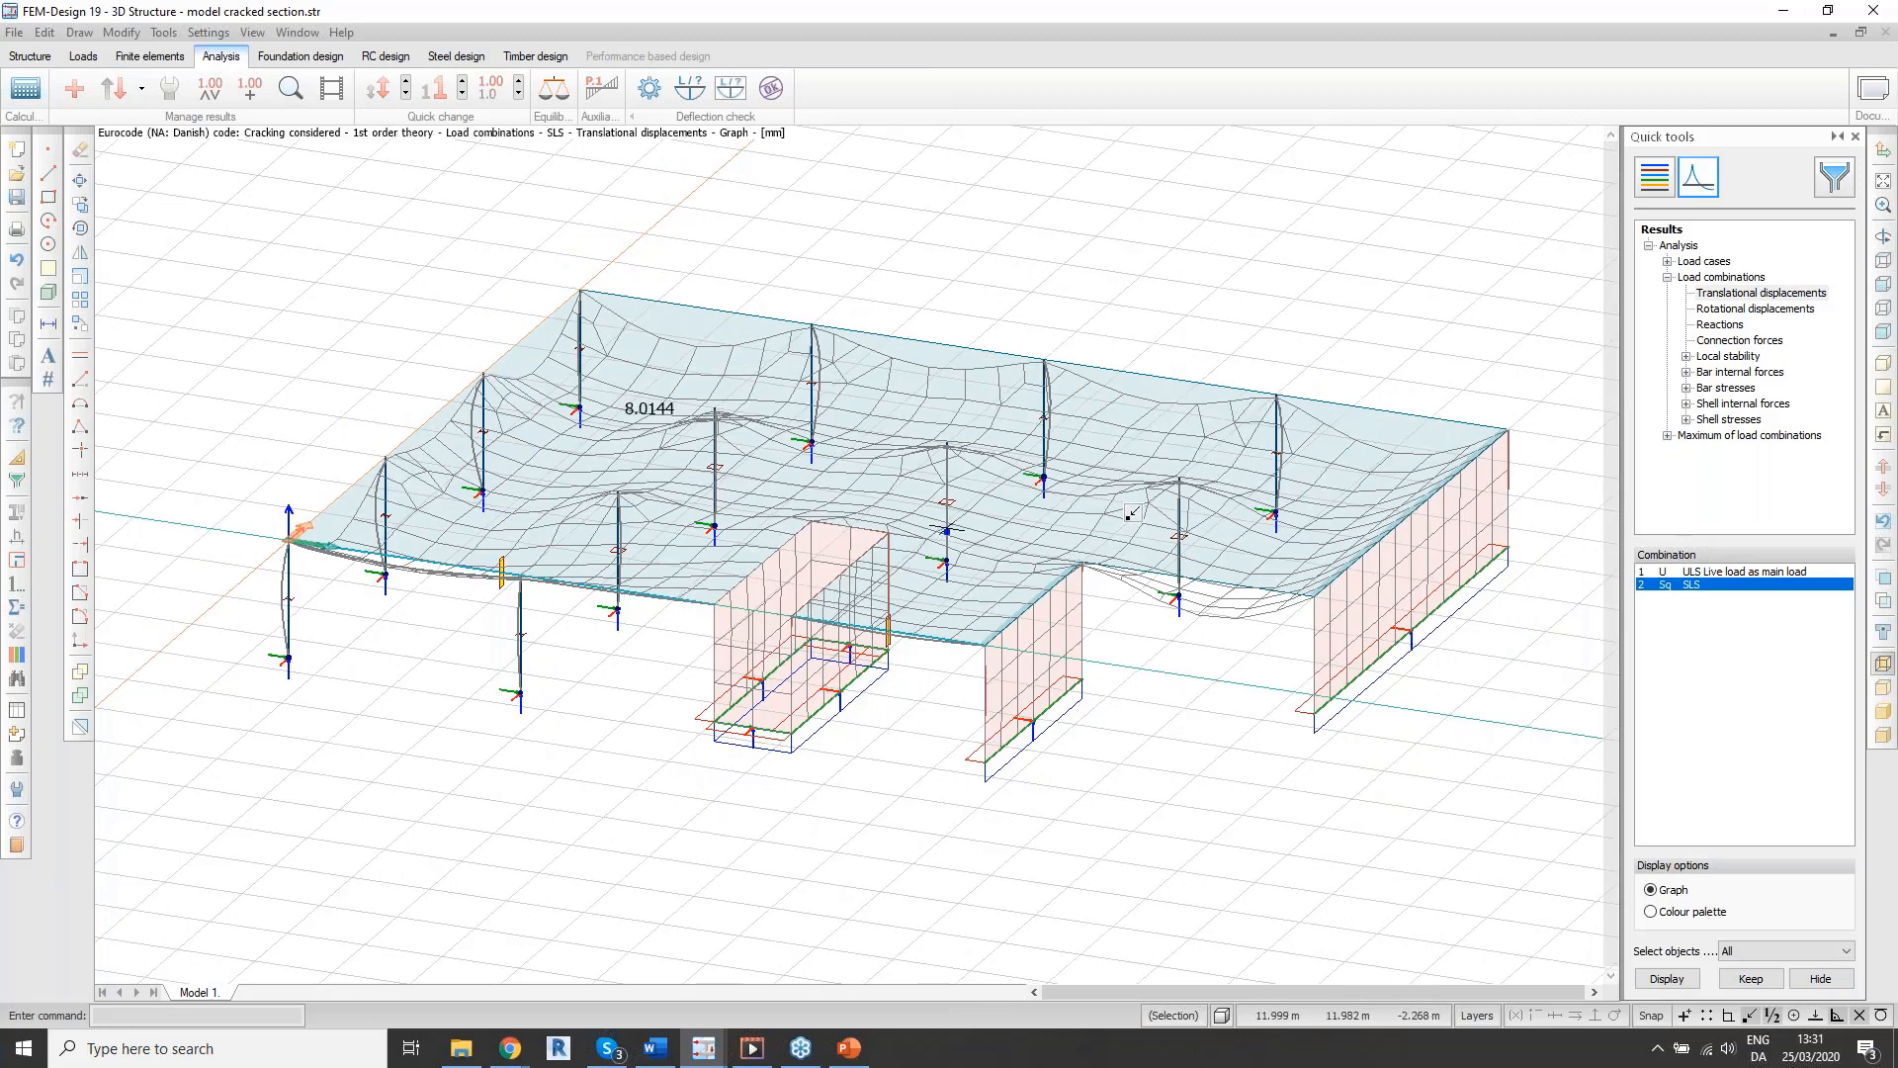
mouse_move(561, 433)
Step: Switch to the reinforcement.str model, look through its load cases and open the load combinations
mouse_move(707, 1056)
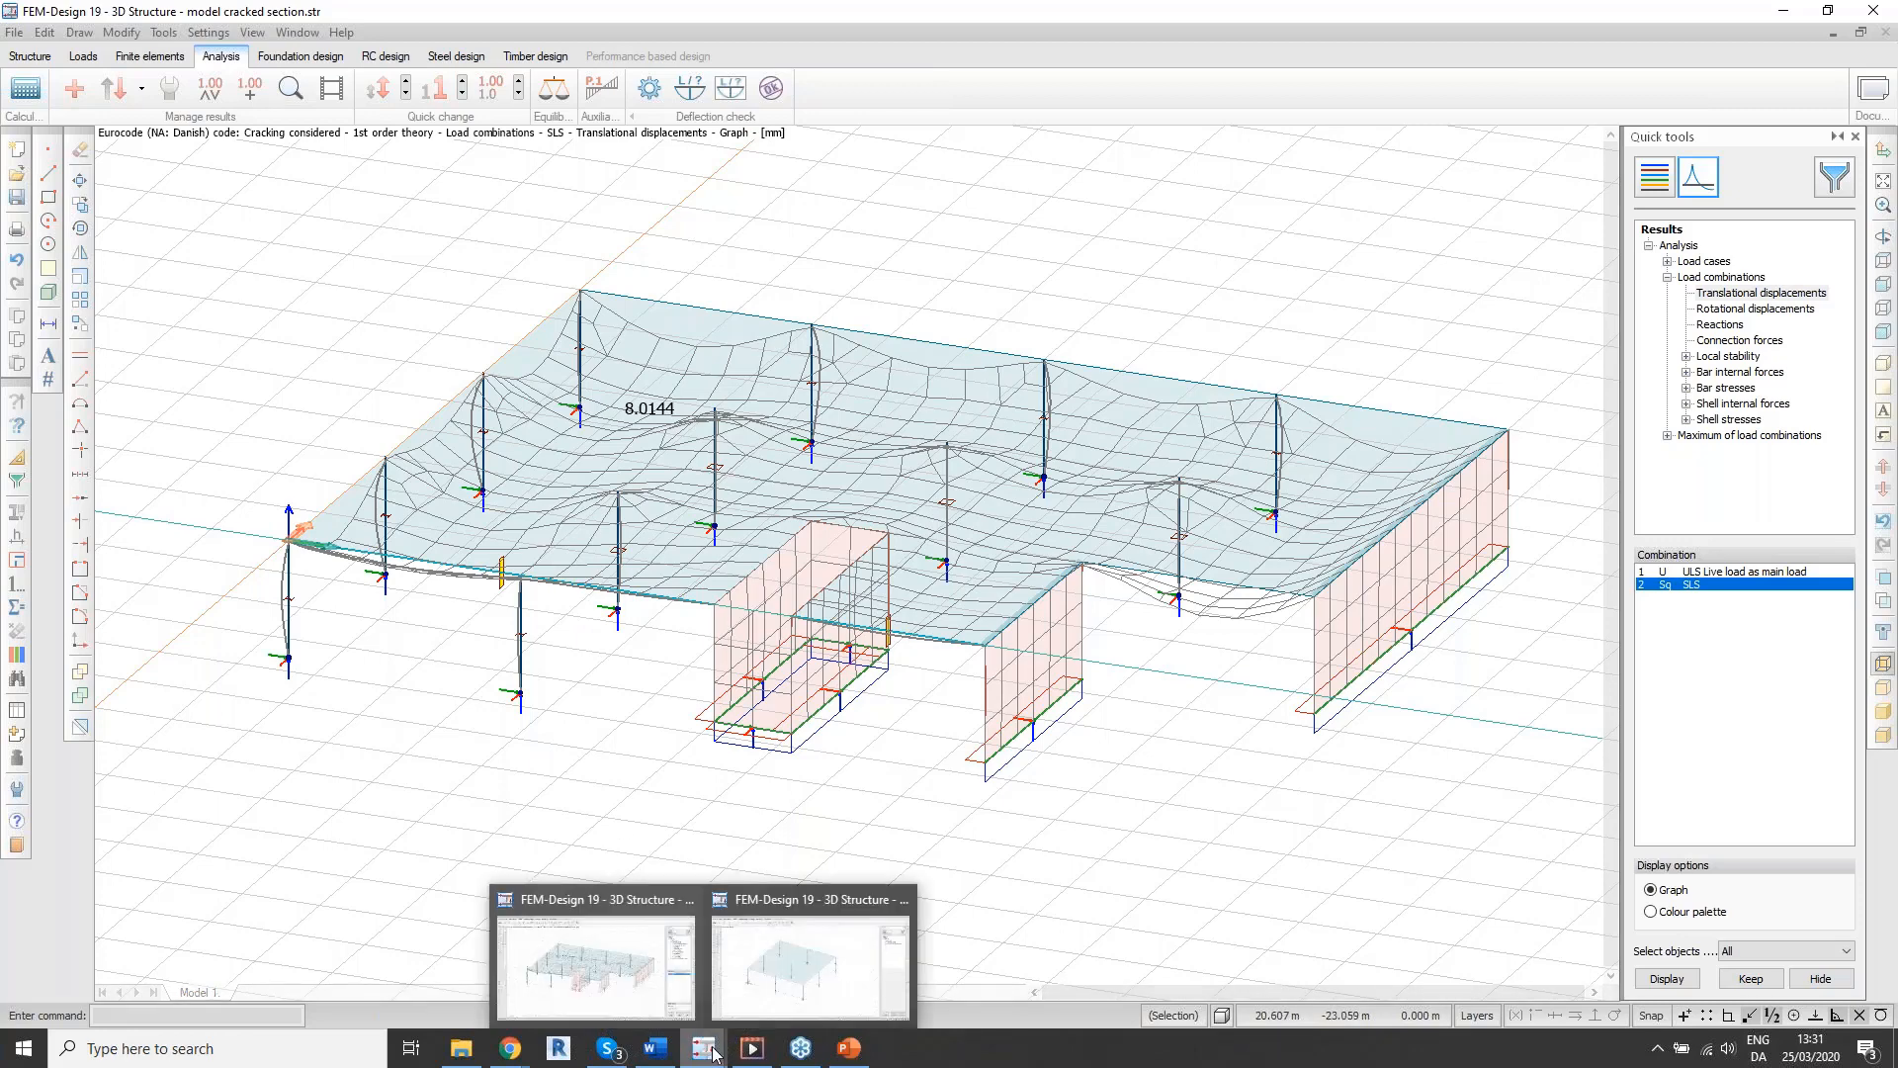
click(786, 964)
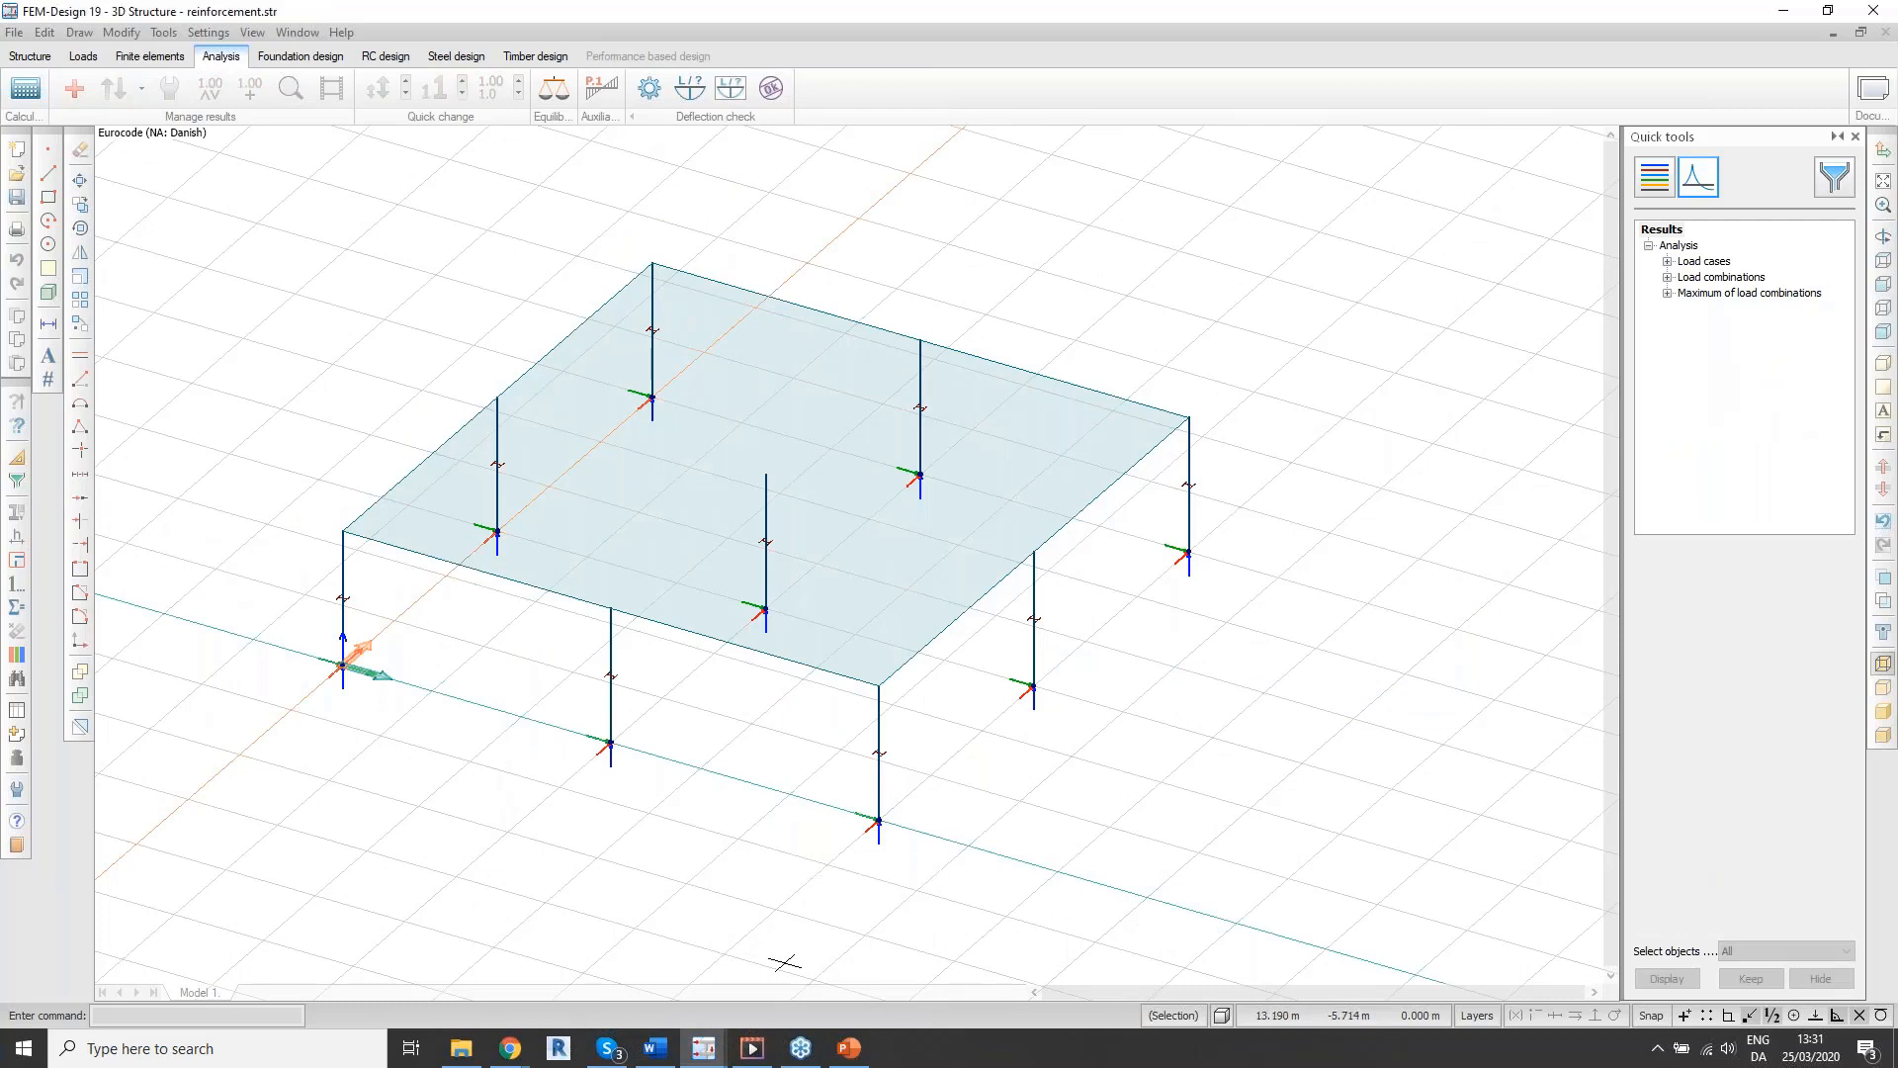
click(30, 56)
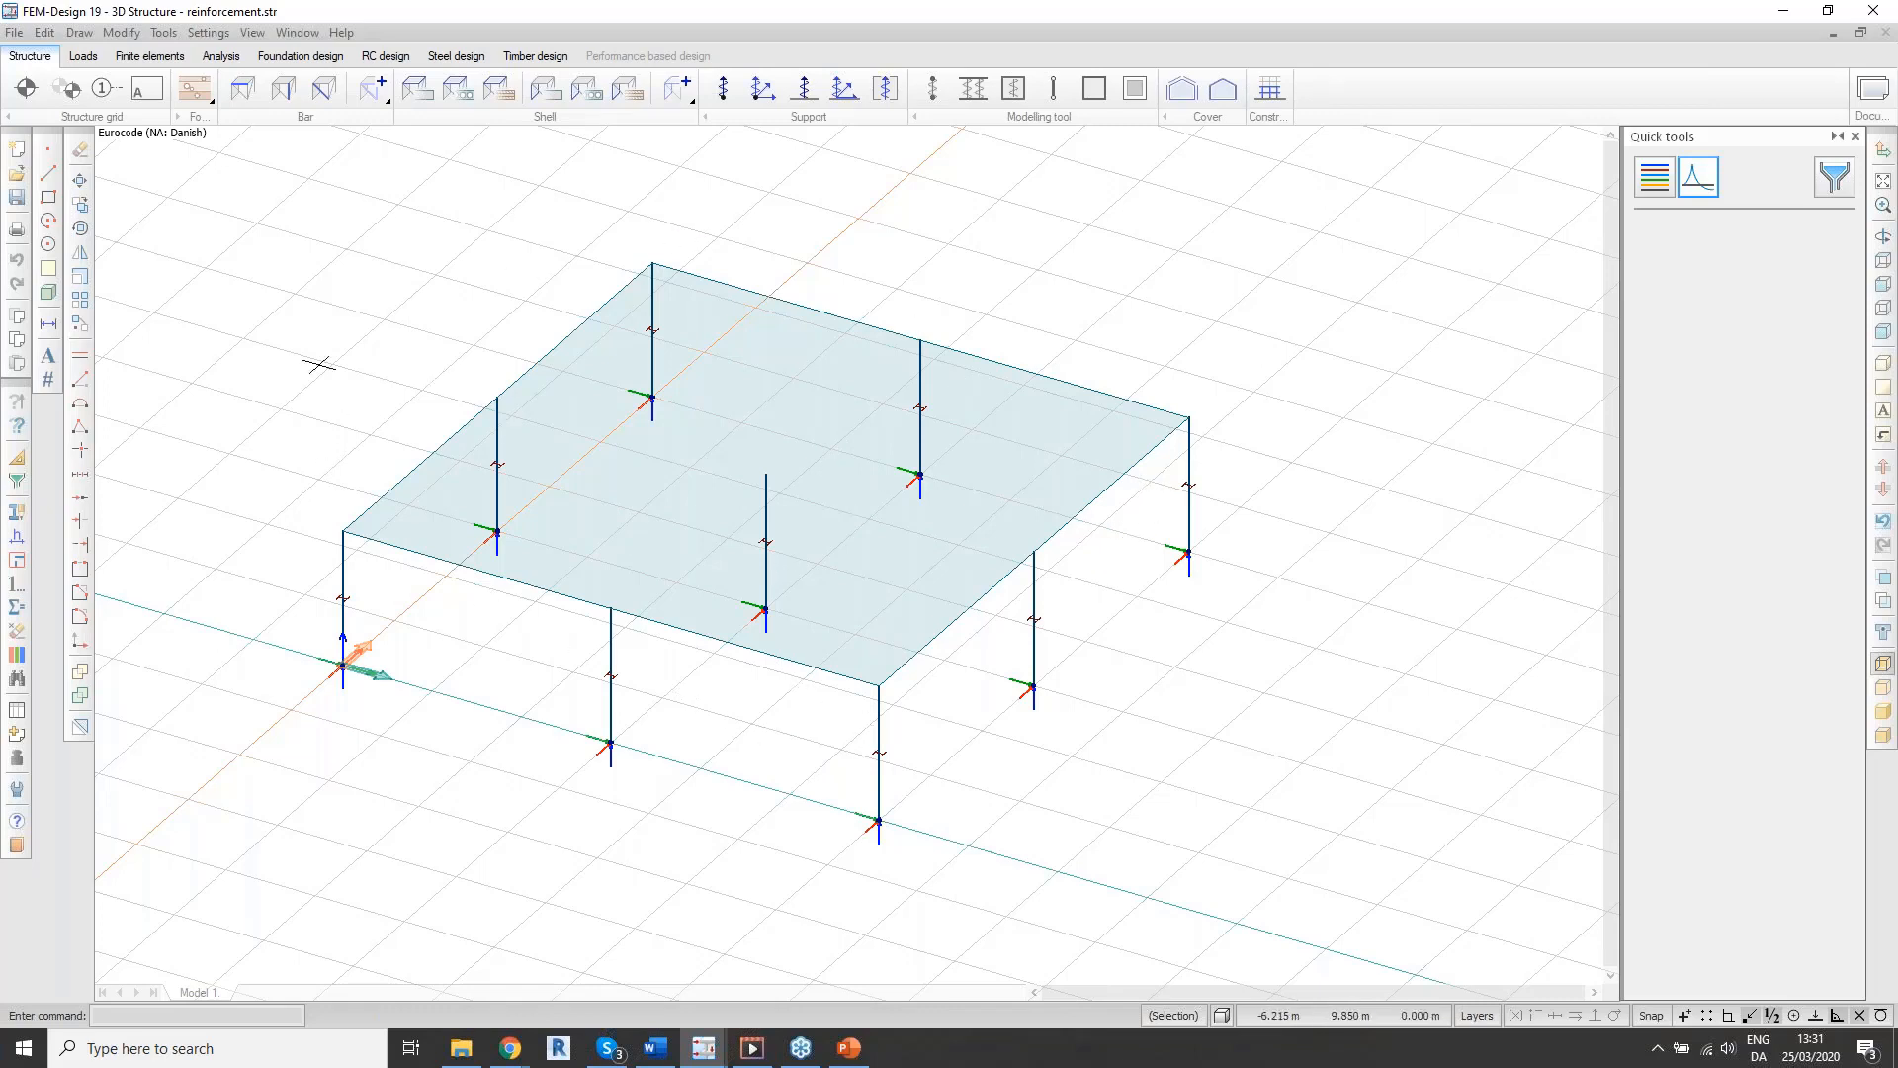
click(83, 56)
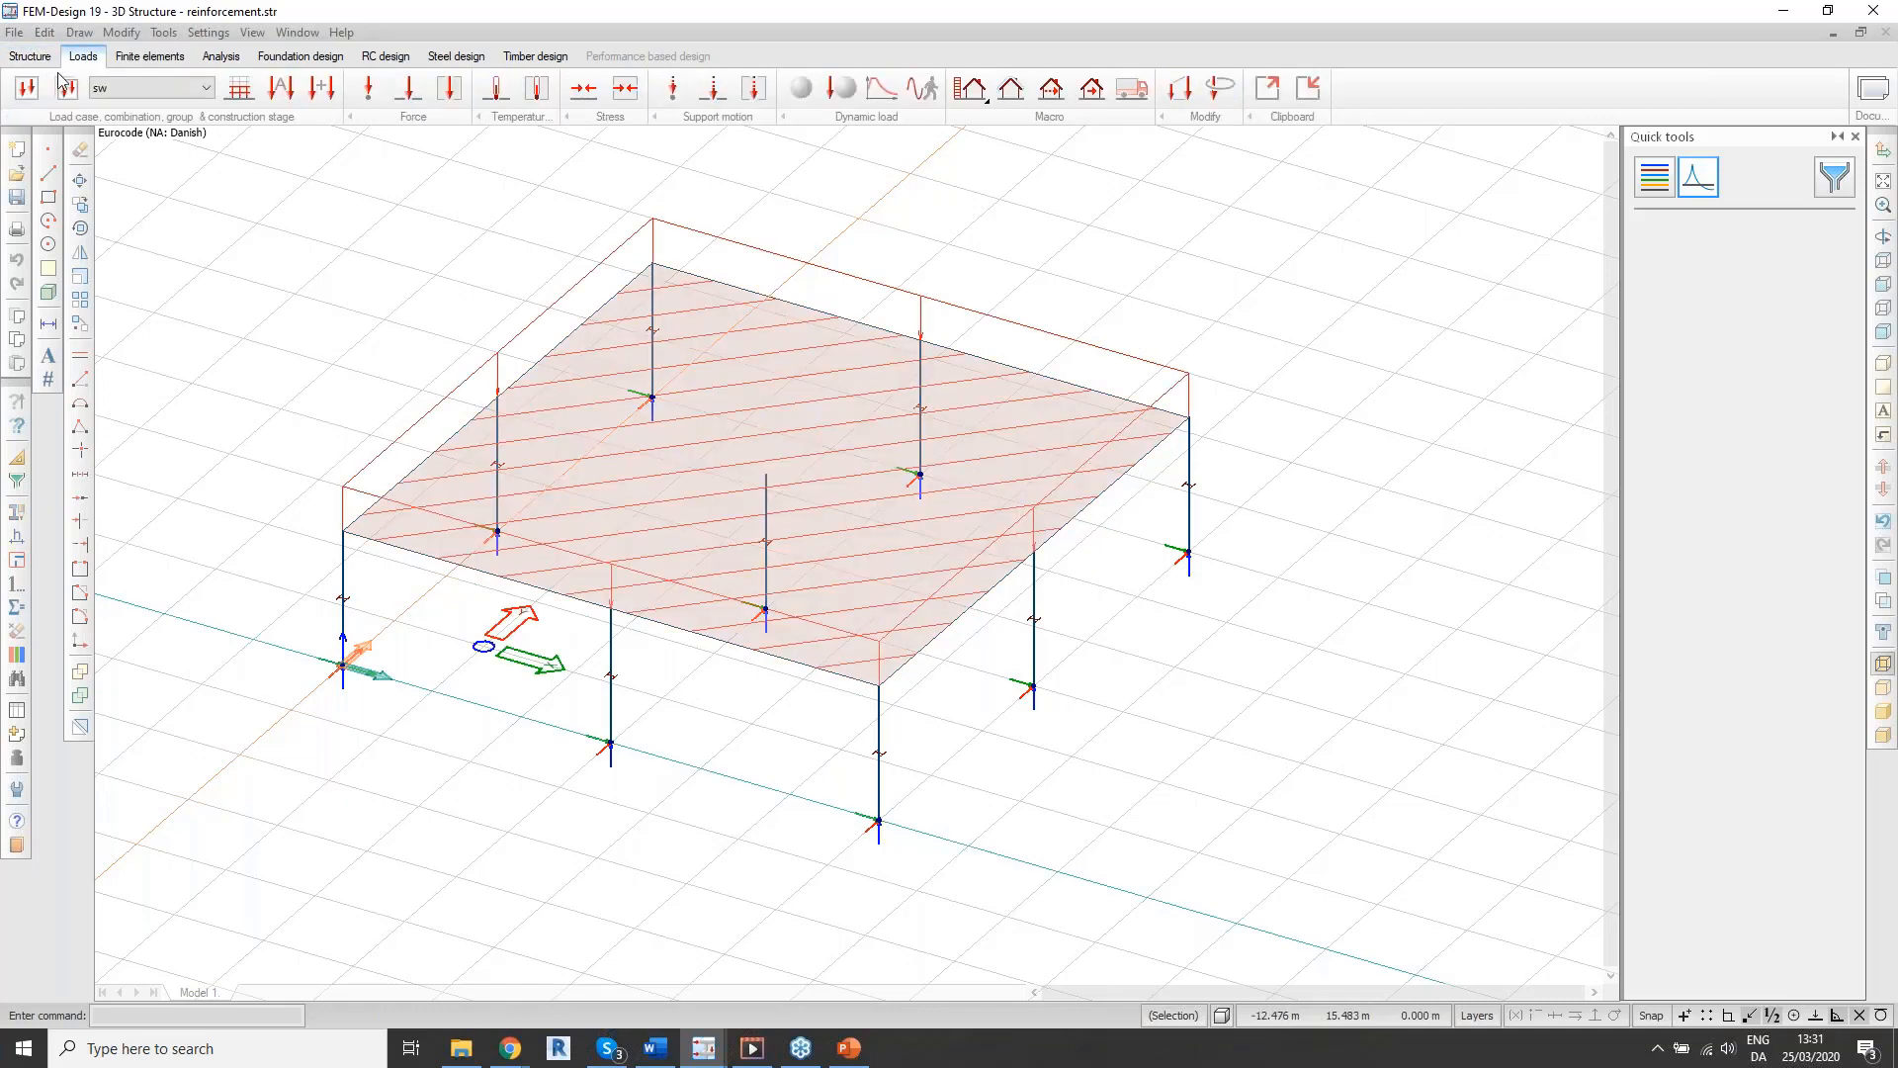
click(133, 92)
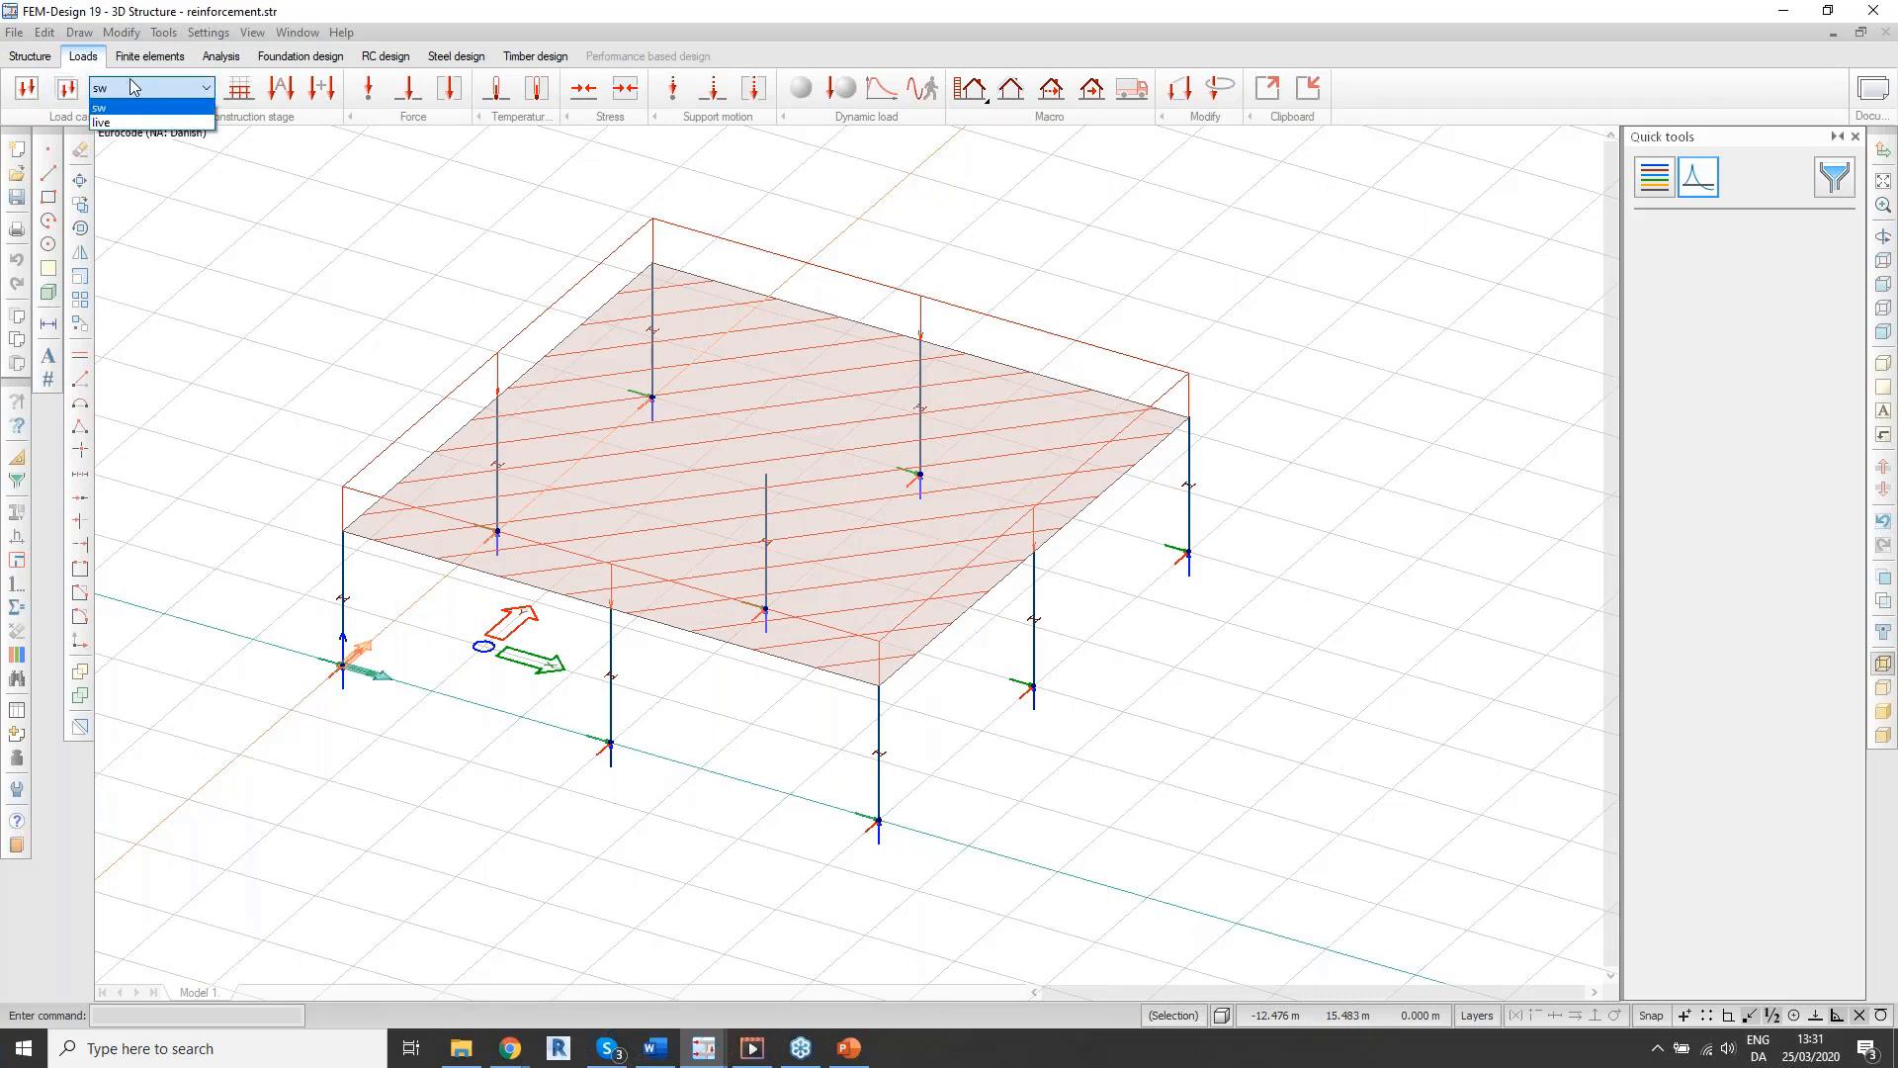
click(315, 86)
click(319, 87)
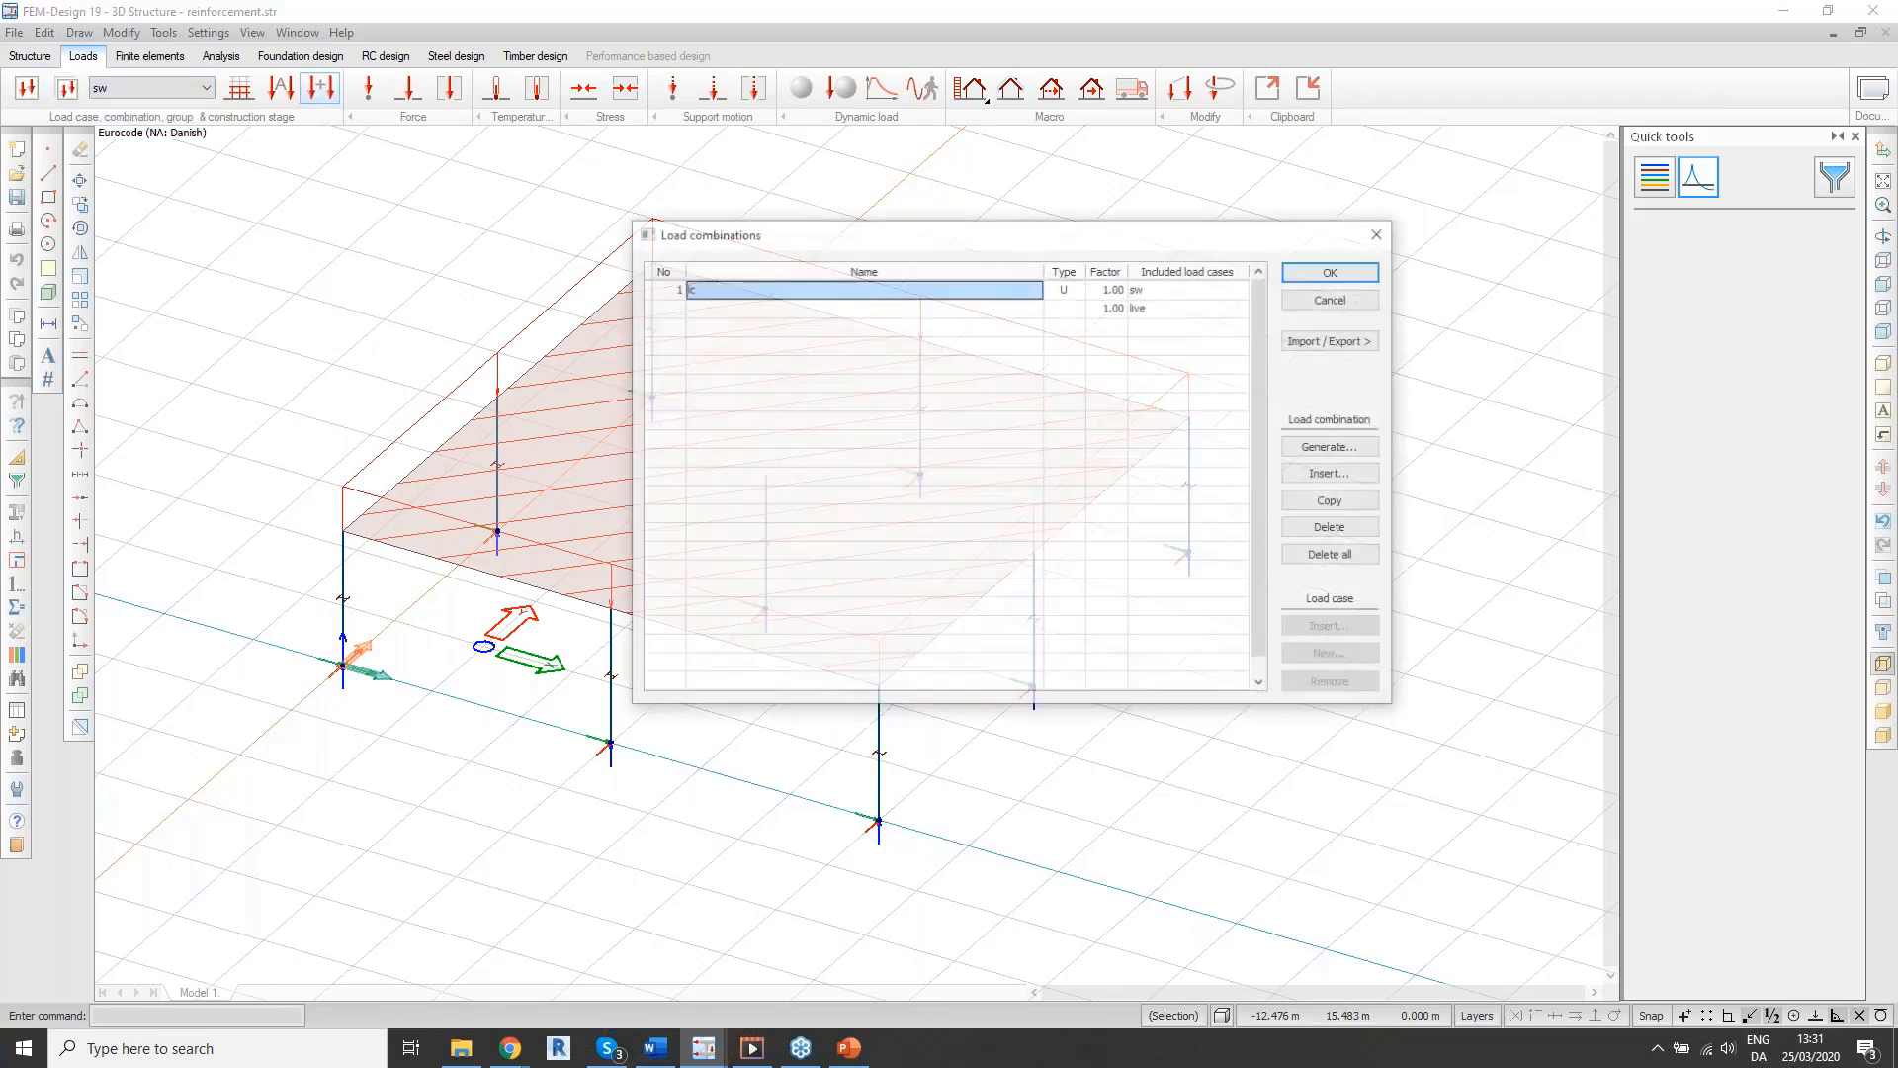
Step: Accept the load combination and set the slab's average finite element size to 0.4 m
click(1365, 272)
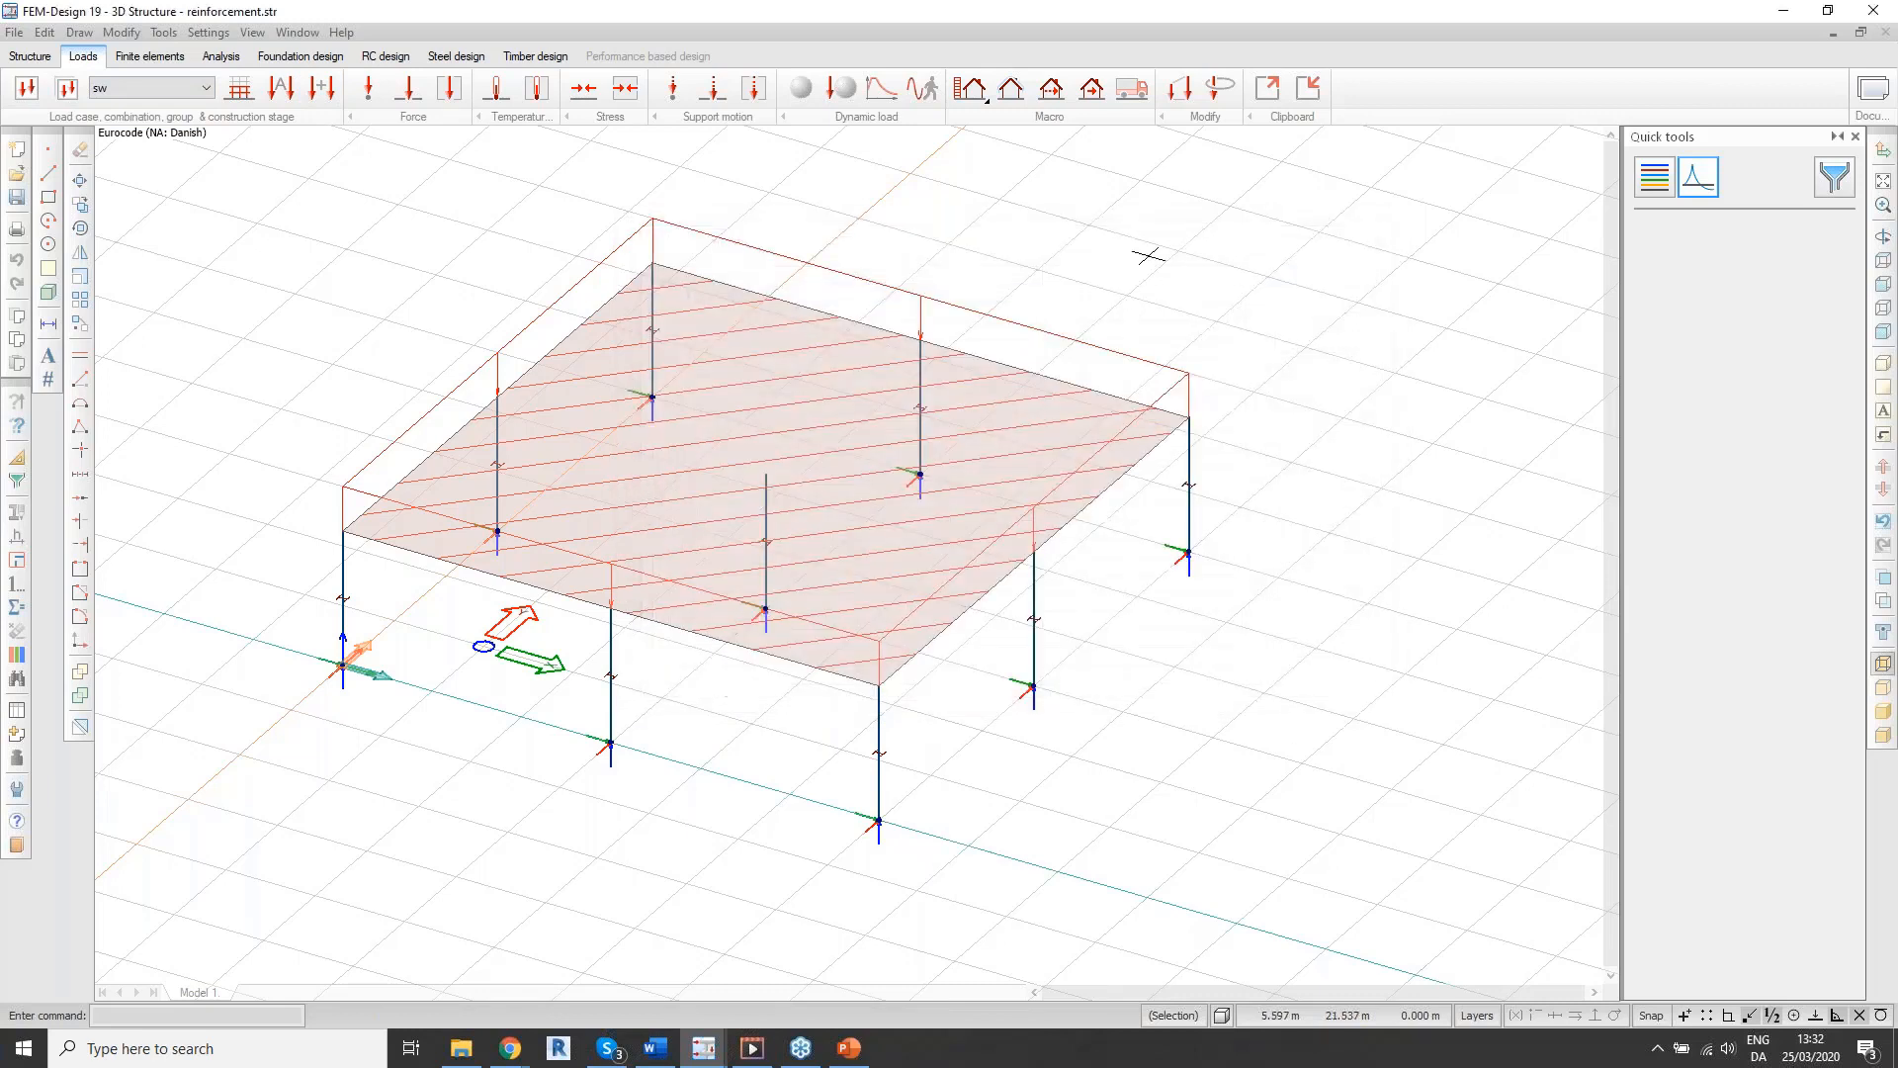
click(149, 56)
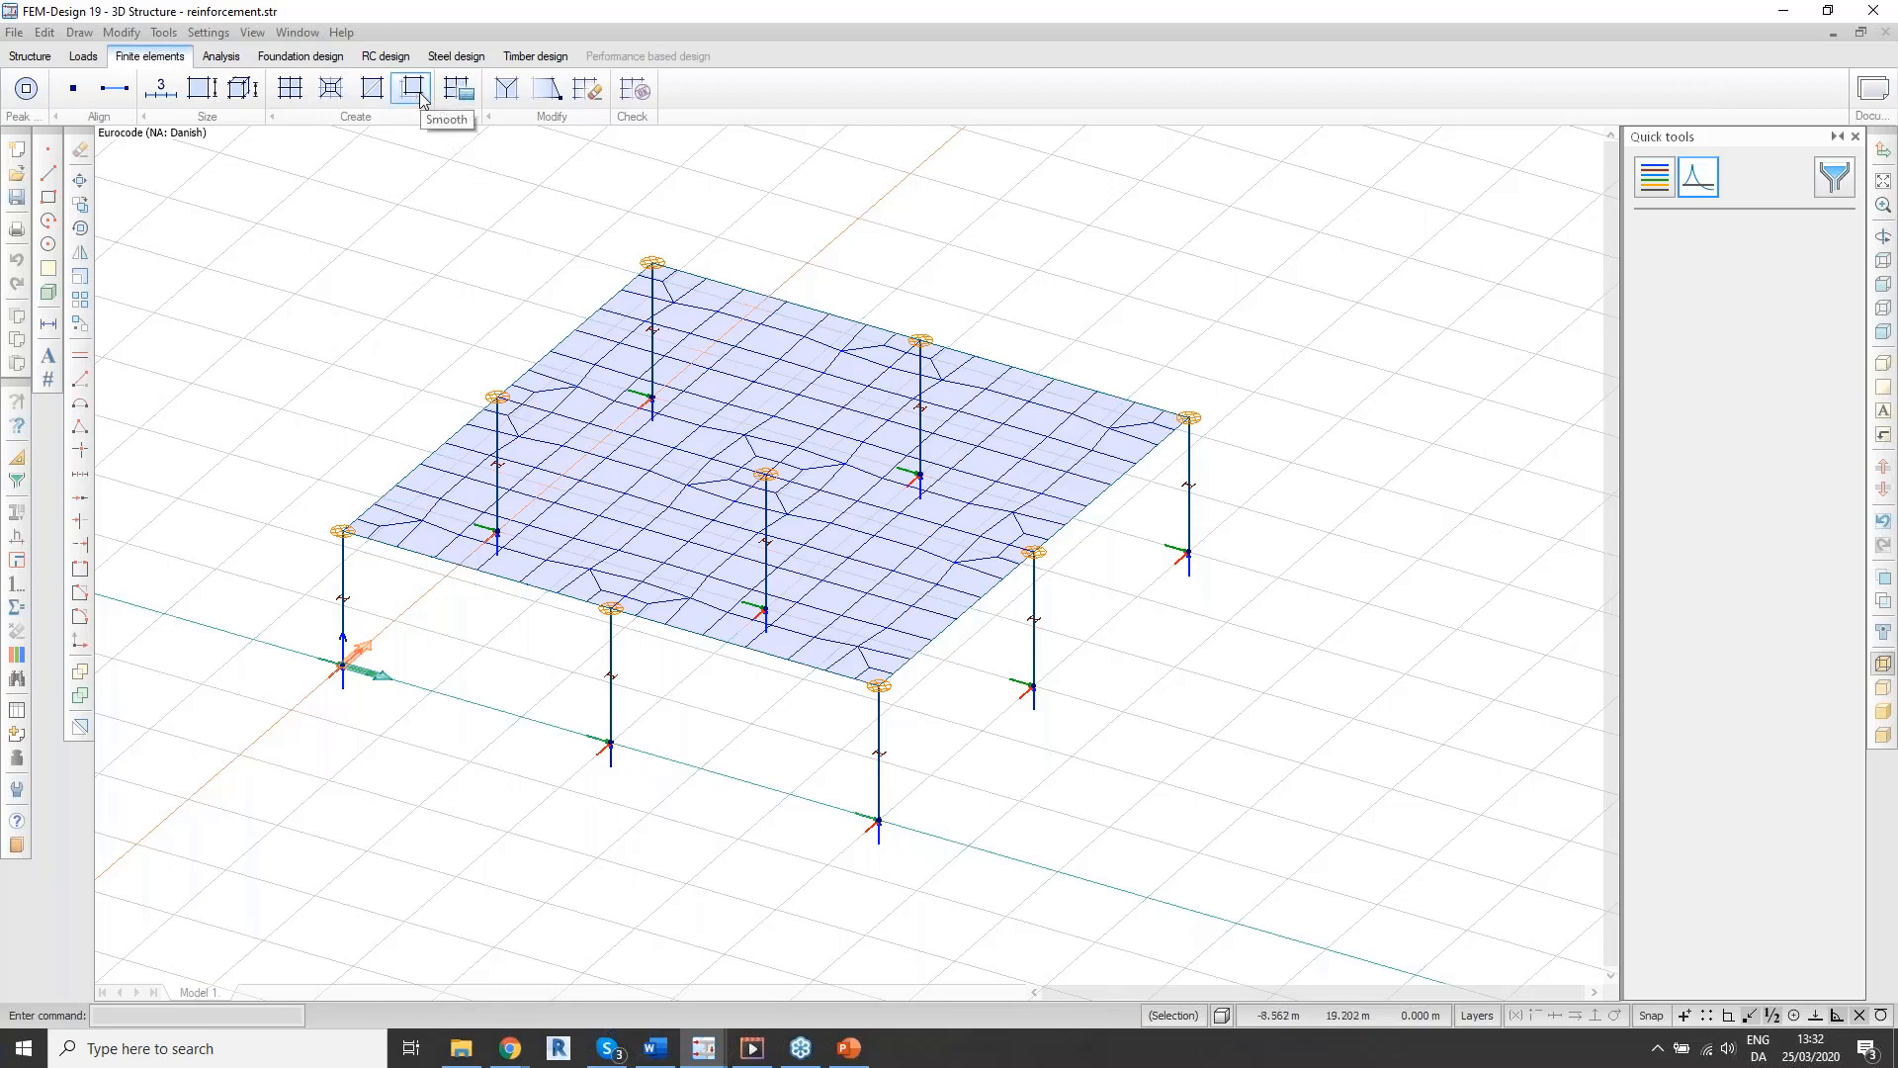
click(195, 93)
click(607, 432)
click(993, 465)
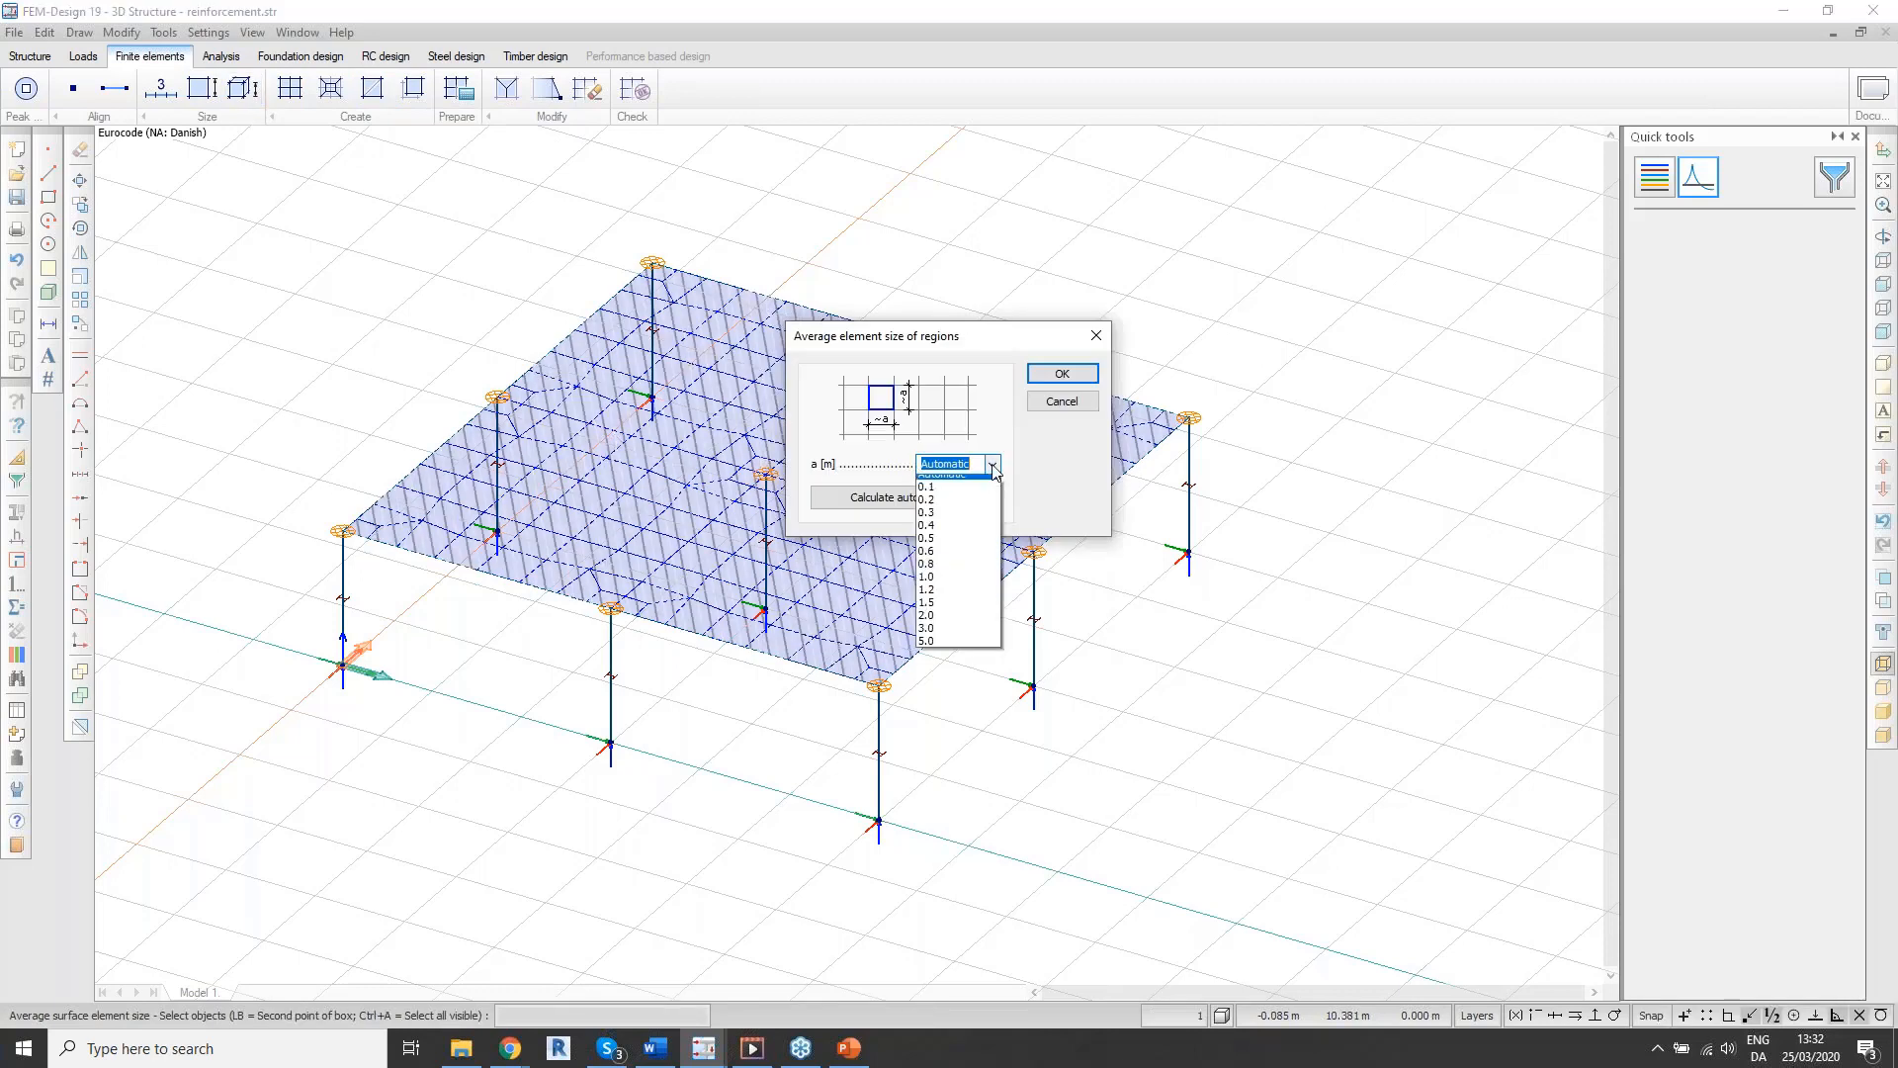
click(965, 533)
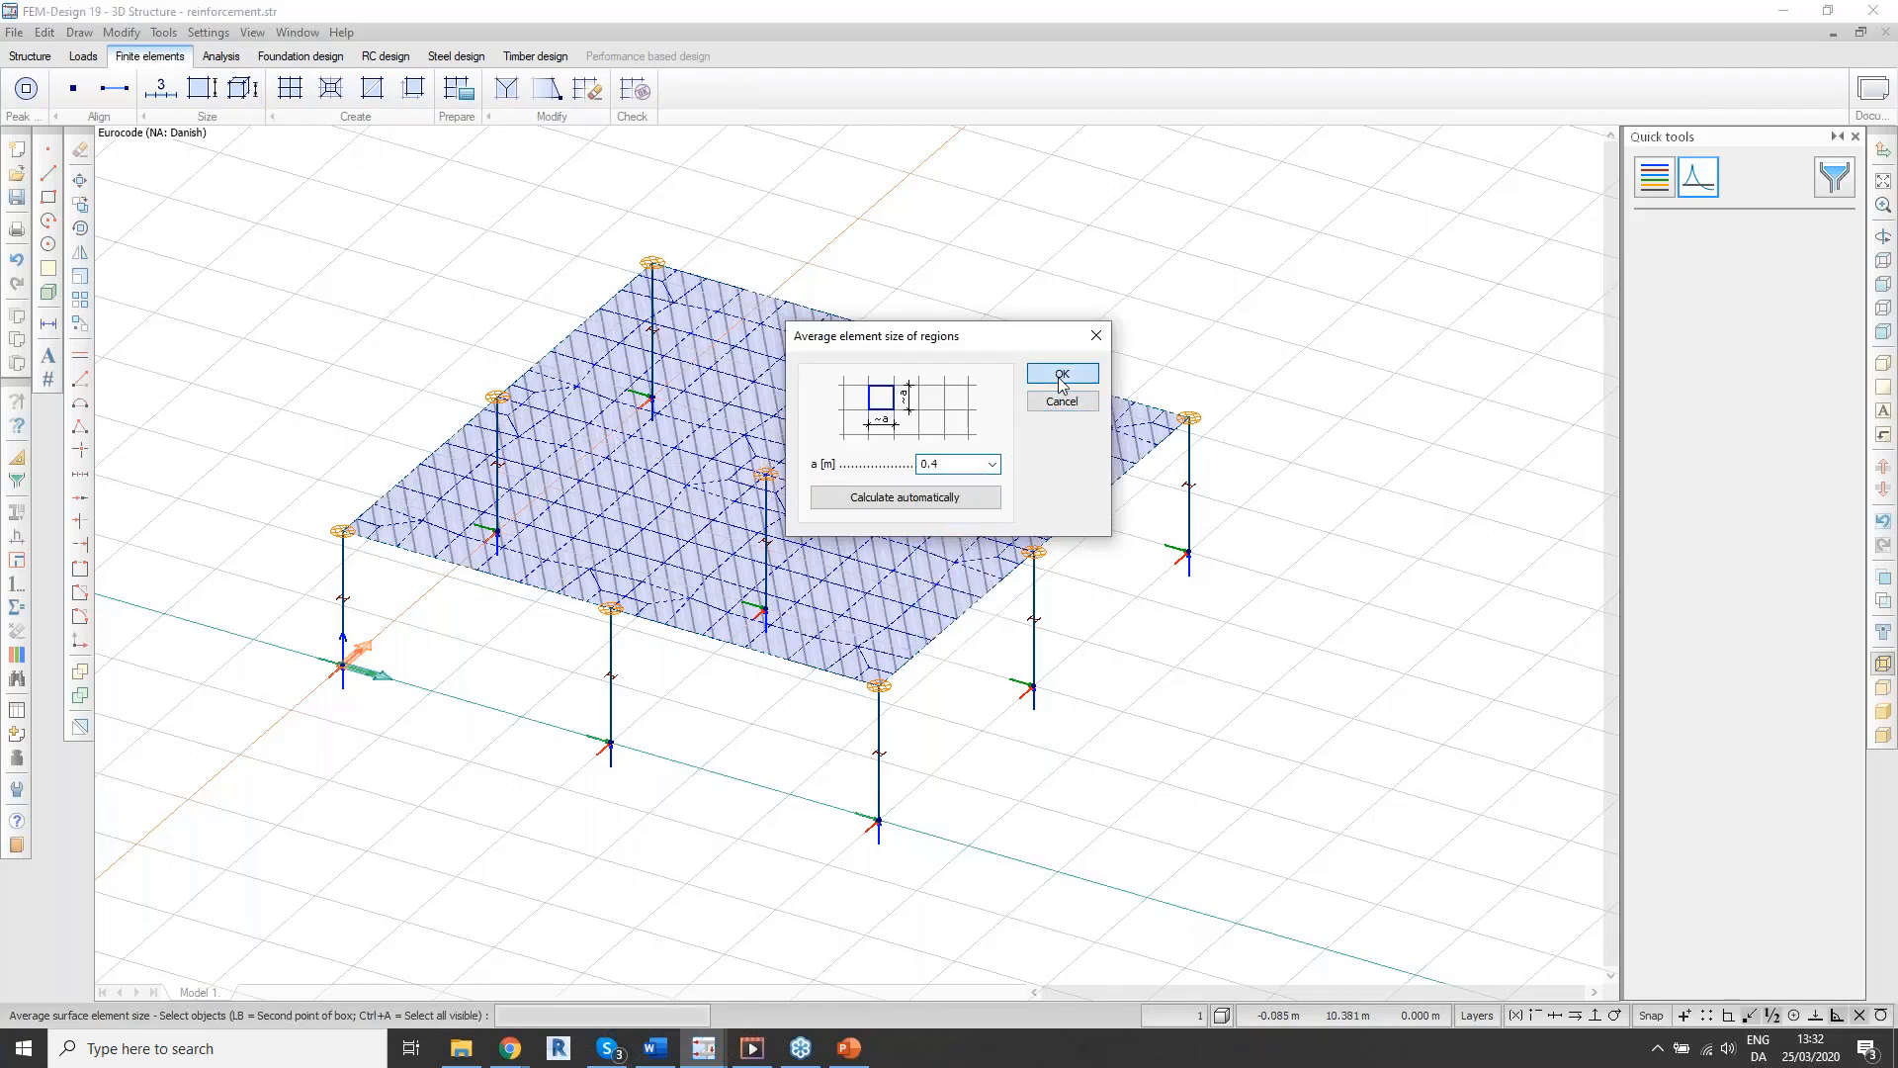
click(1061, 374)
Step: Prepare the slab's finite element mesh and inspect it around the columns
click(456, 88)
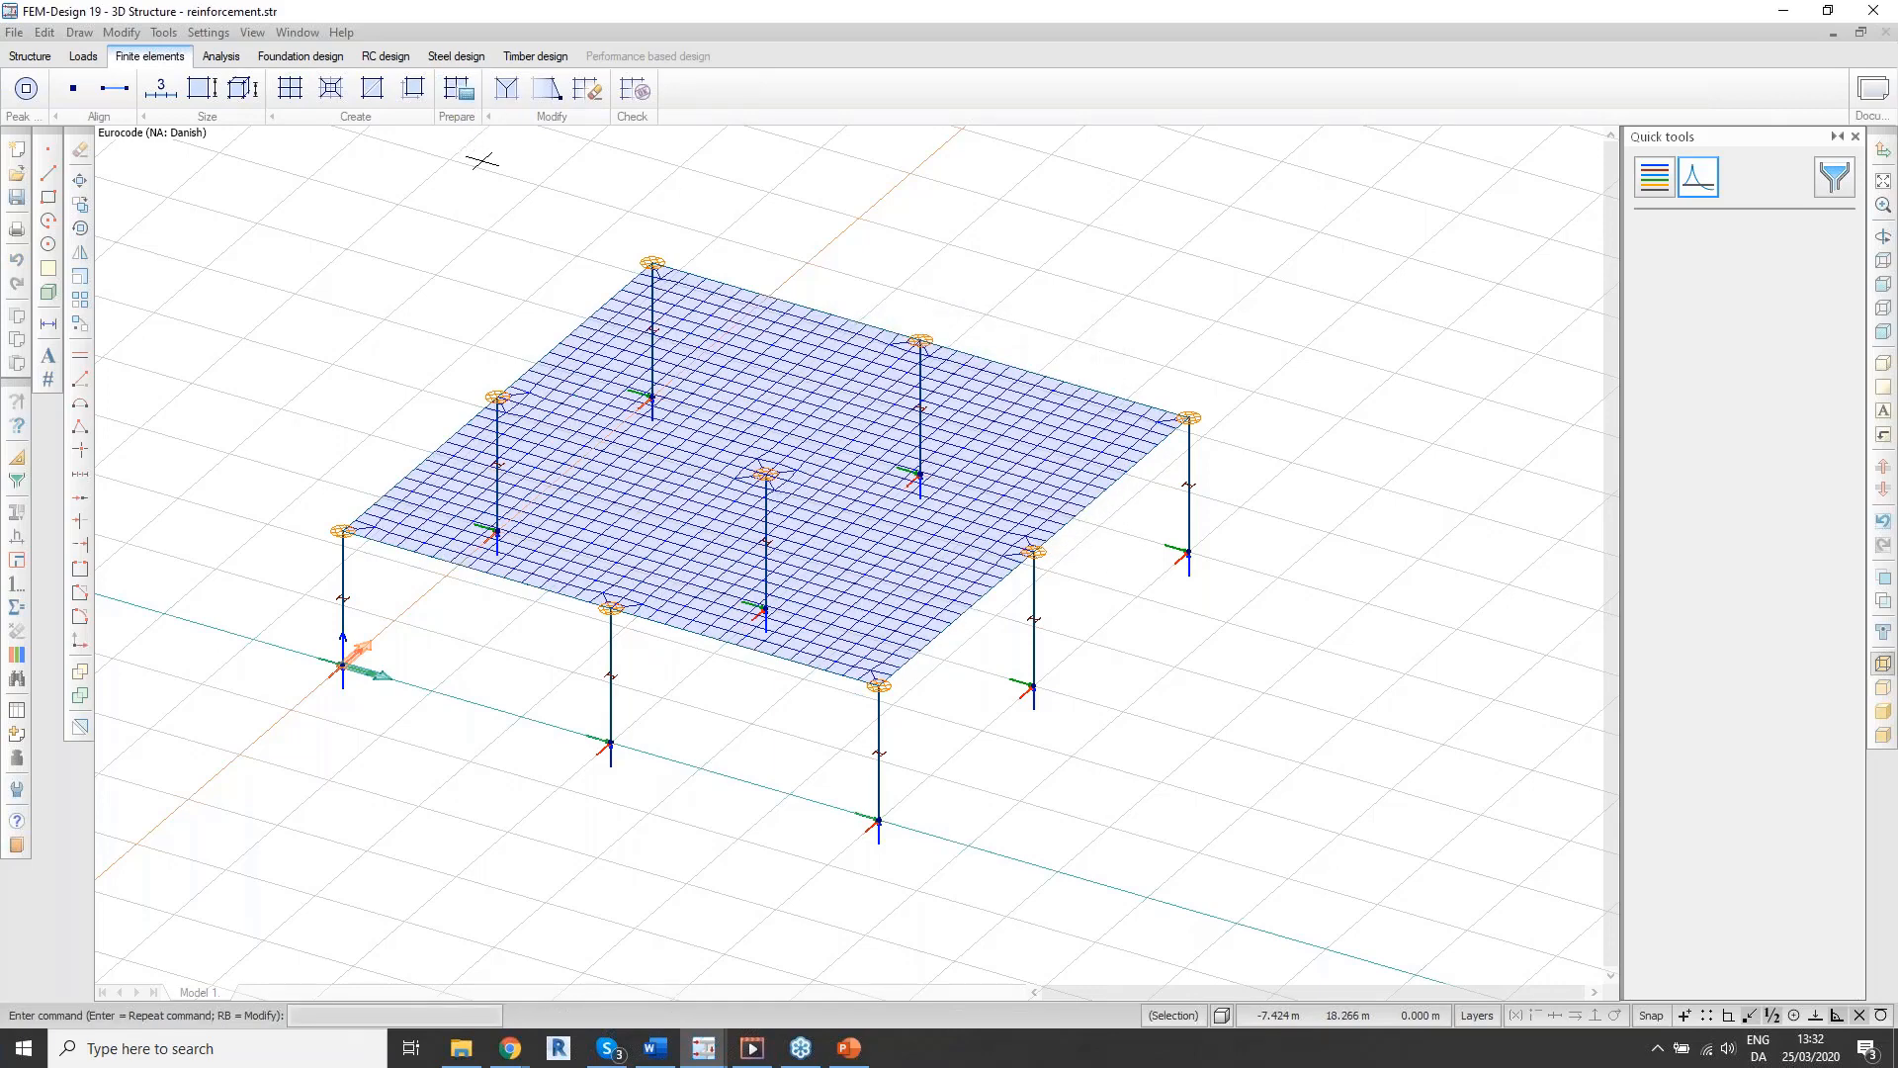
scroll(766, 455, up, 3)
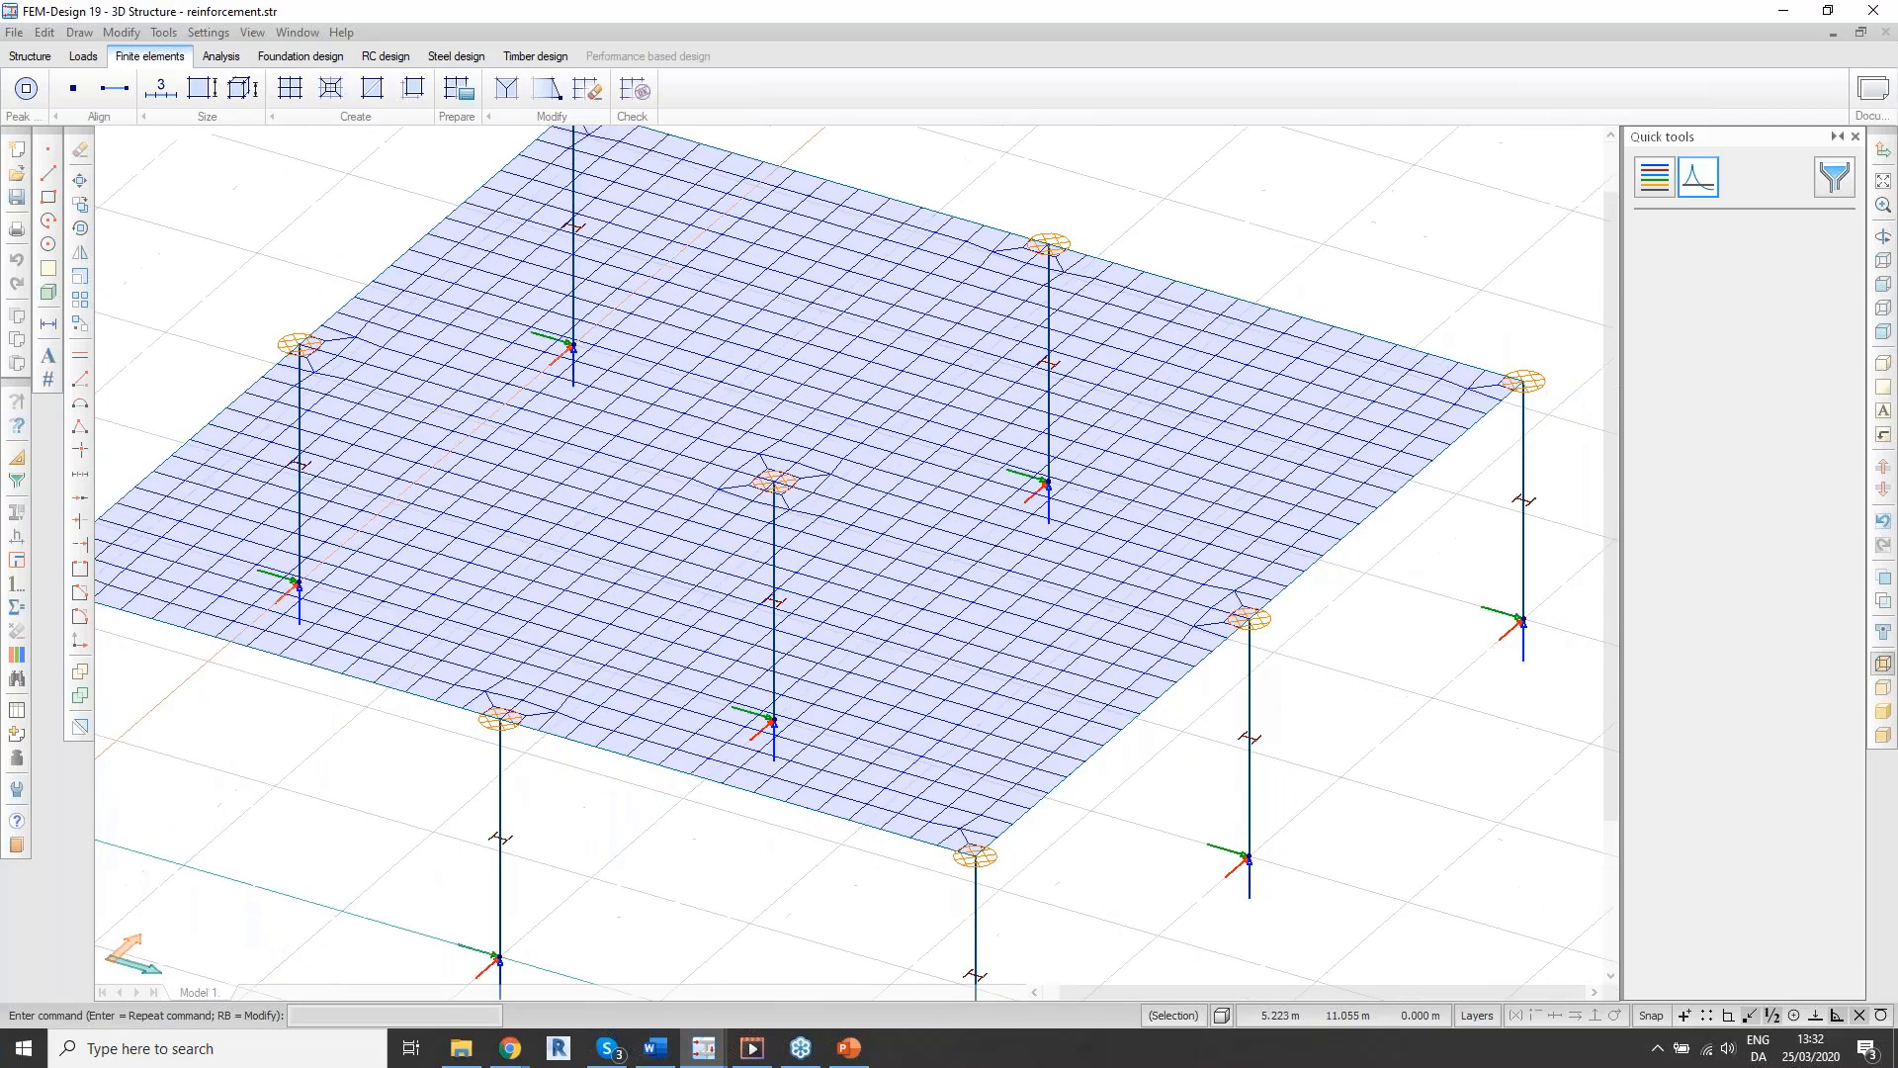
scroll(944, 499, down, 3)
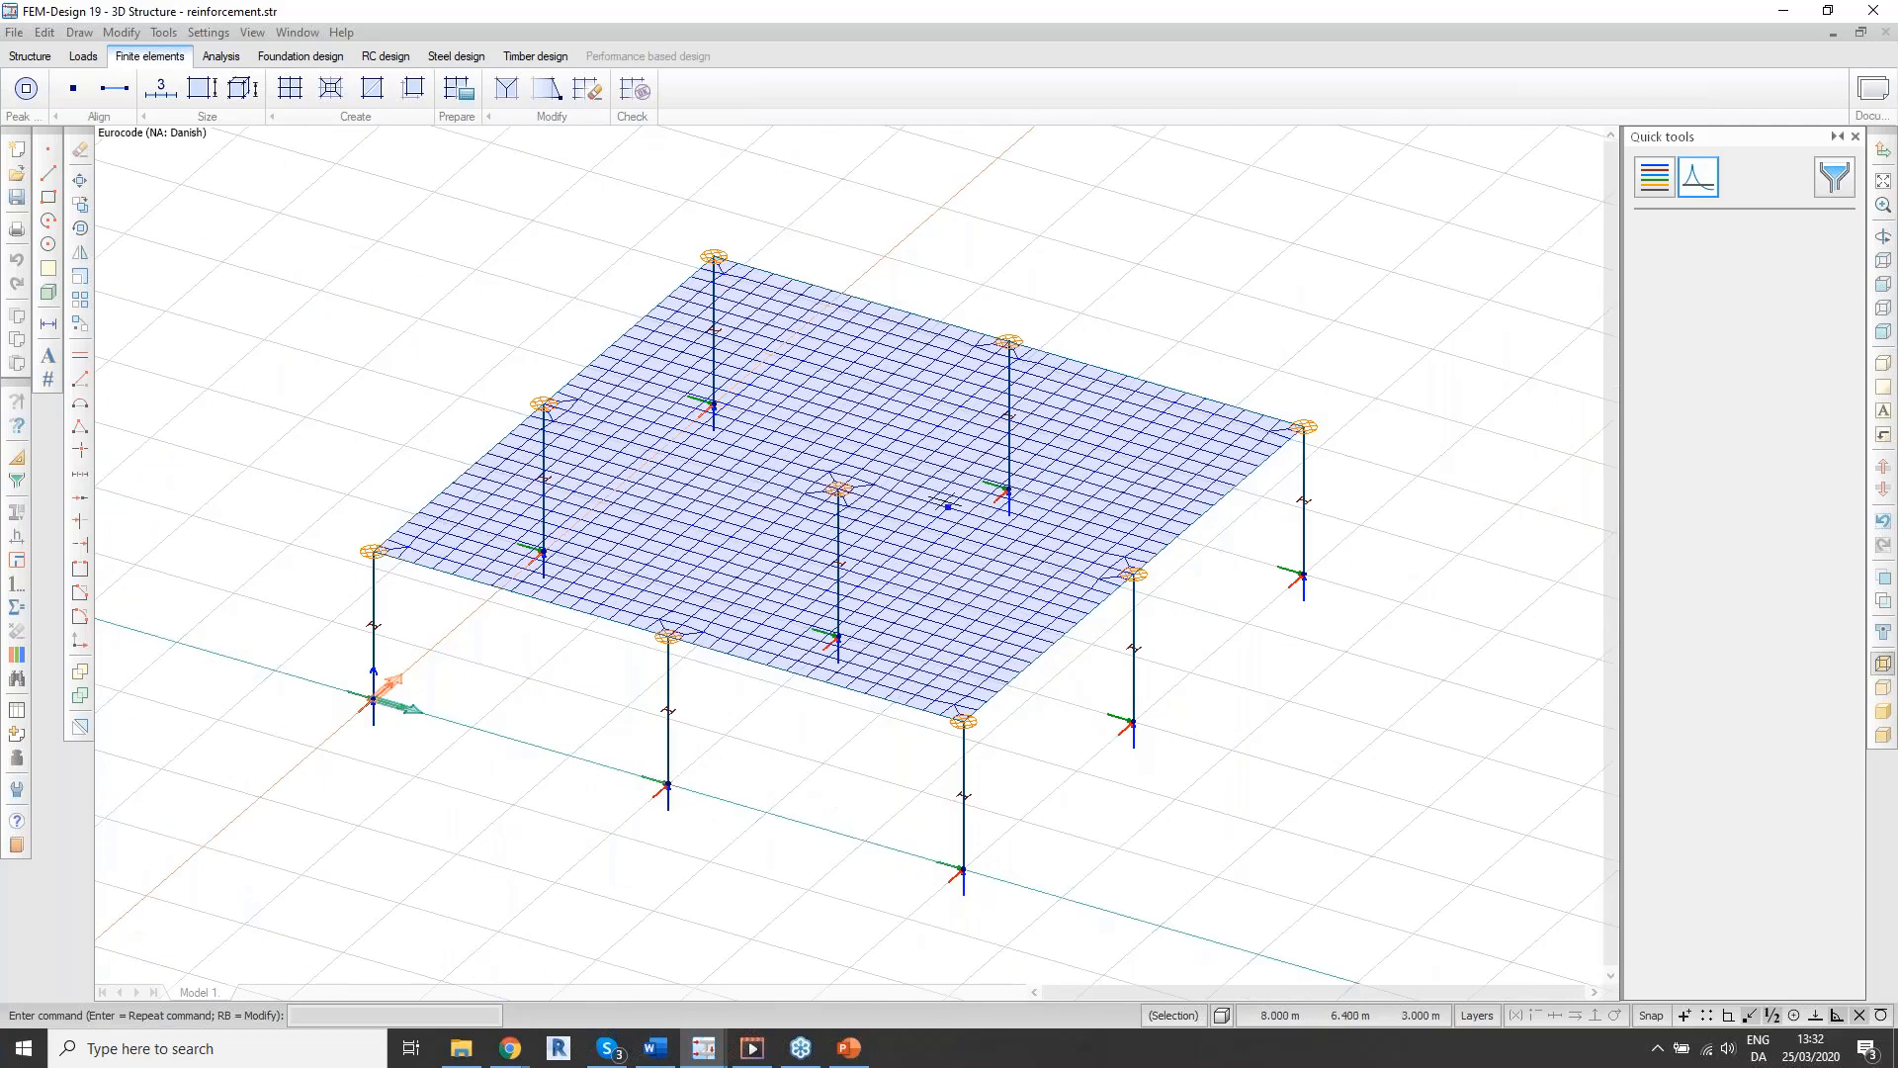
Step: Run the RC design calculations, checking all structural elements based on load combinations with peak smoothing on
click(223, 56)
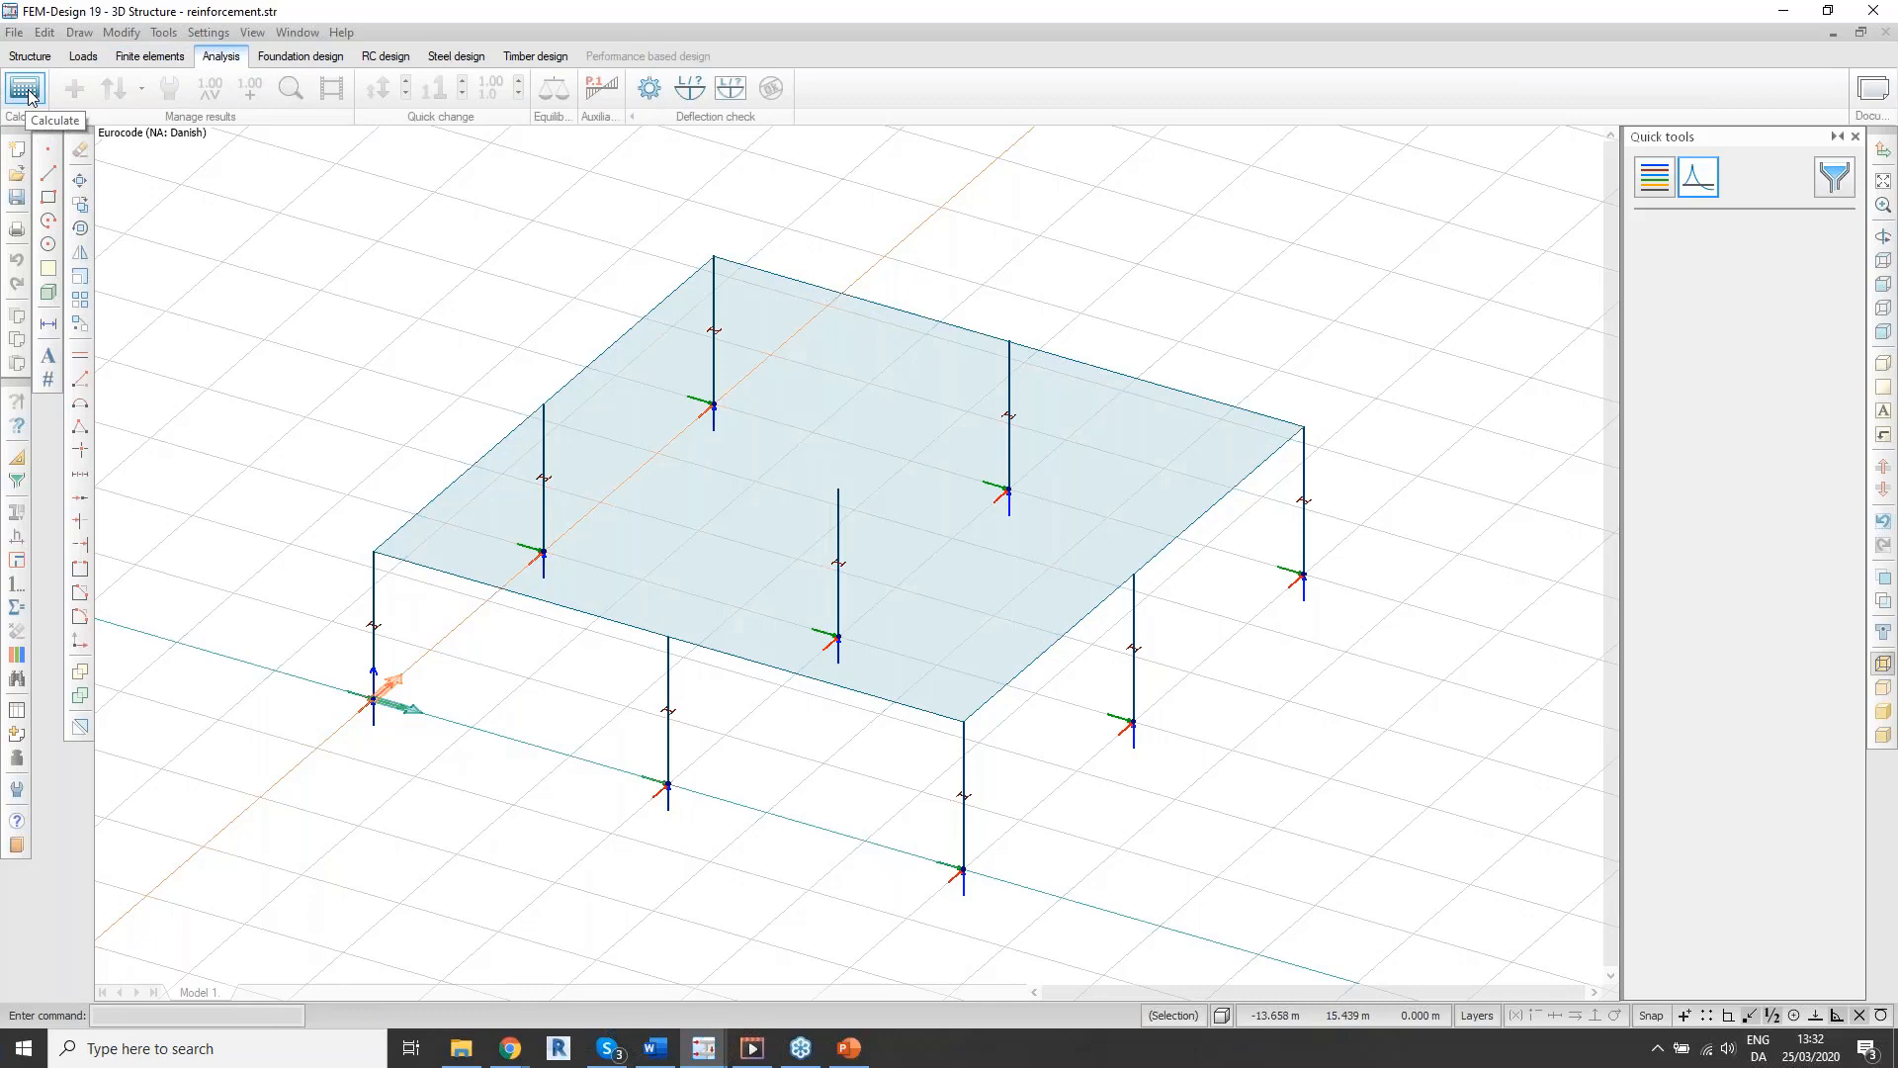
click(385, 56)
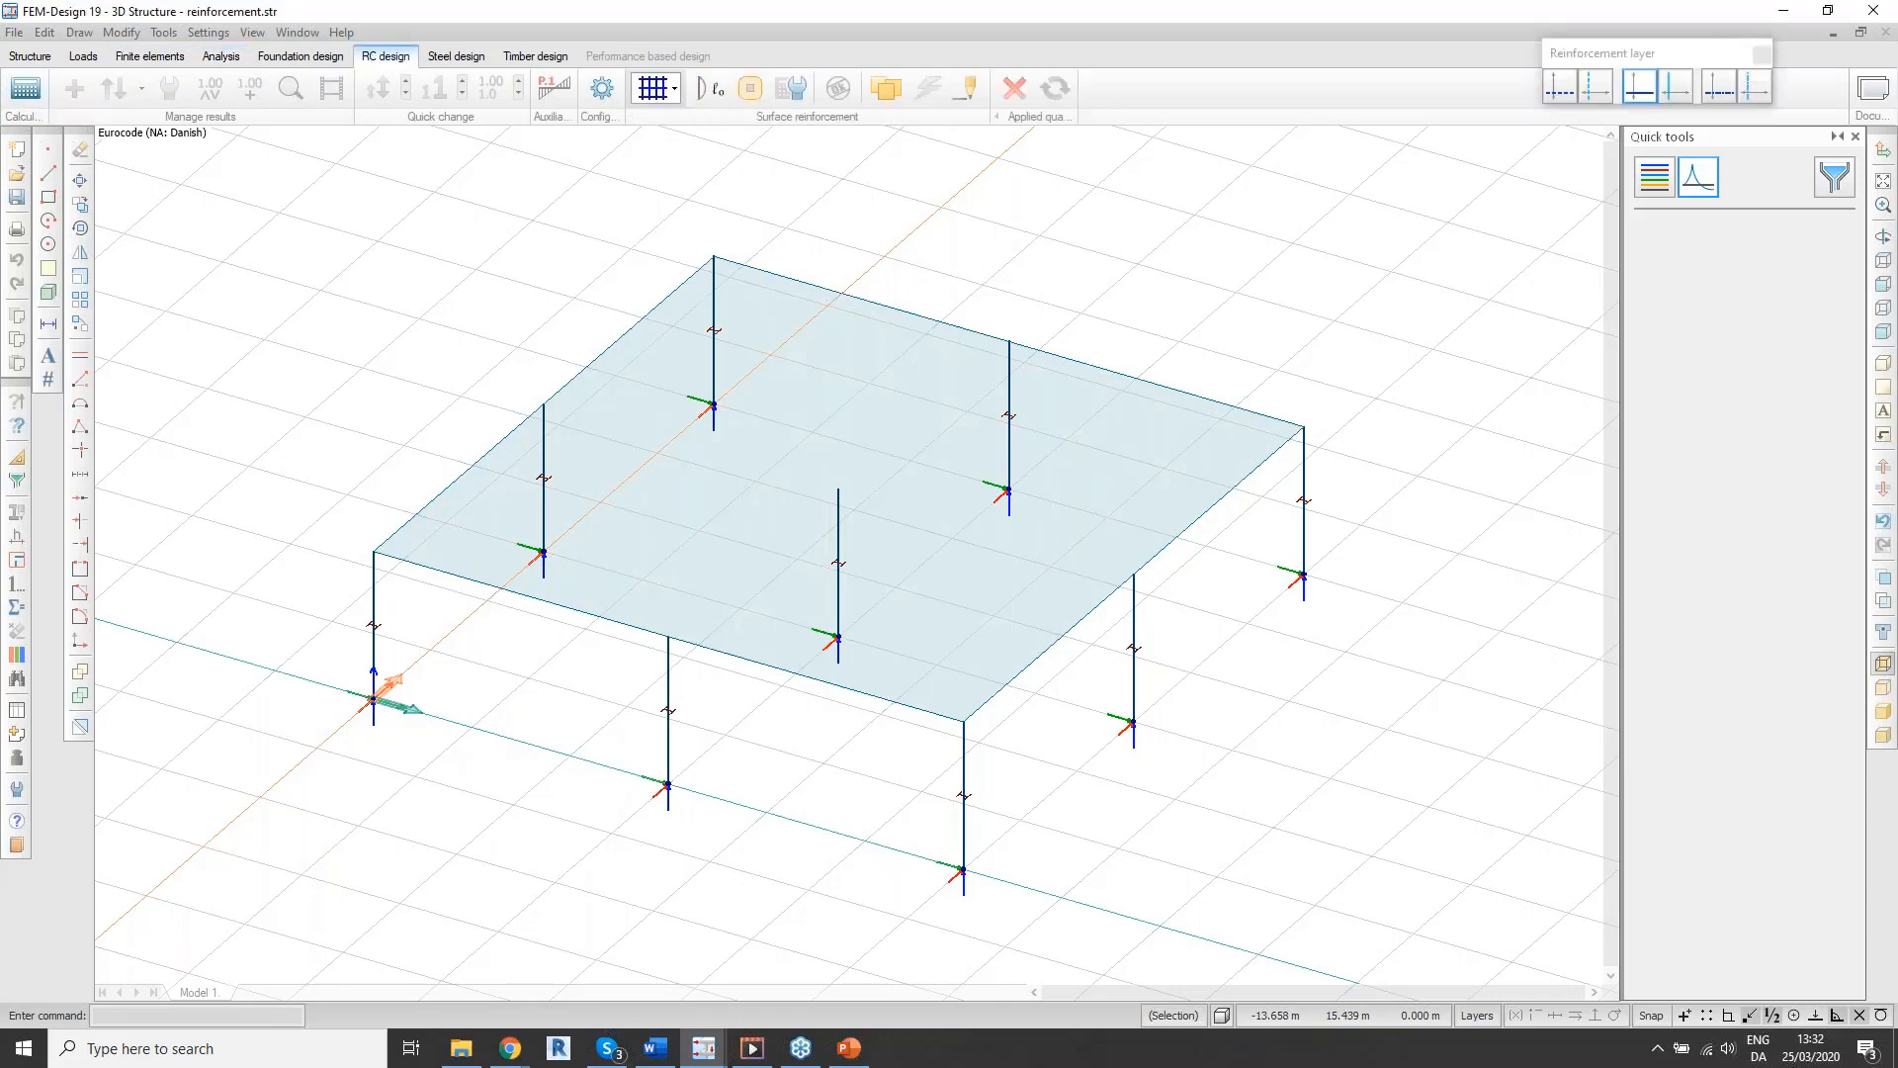
click(24, 88)
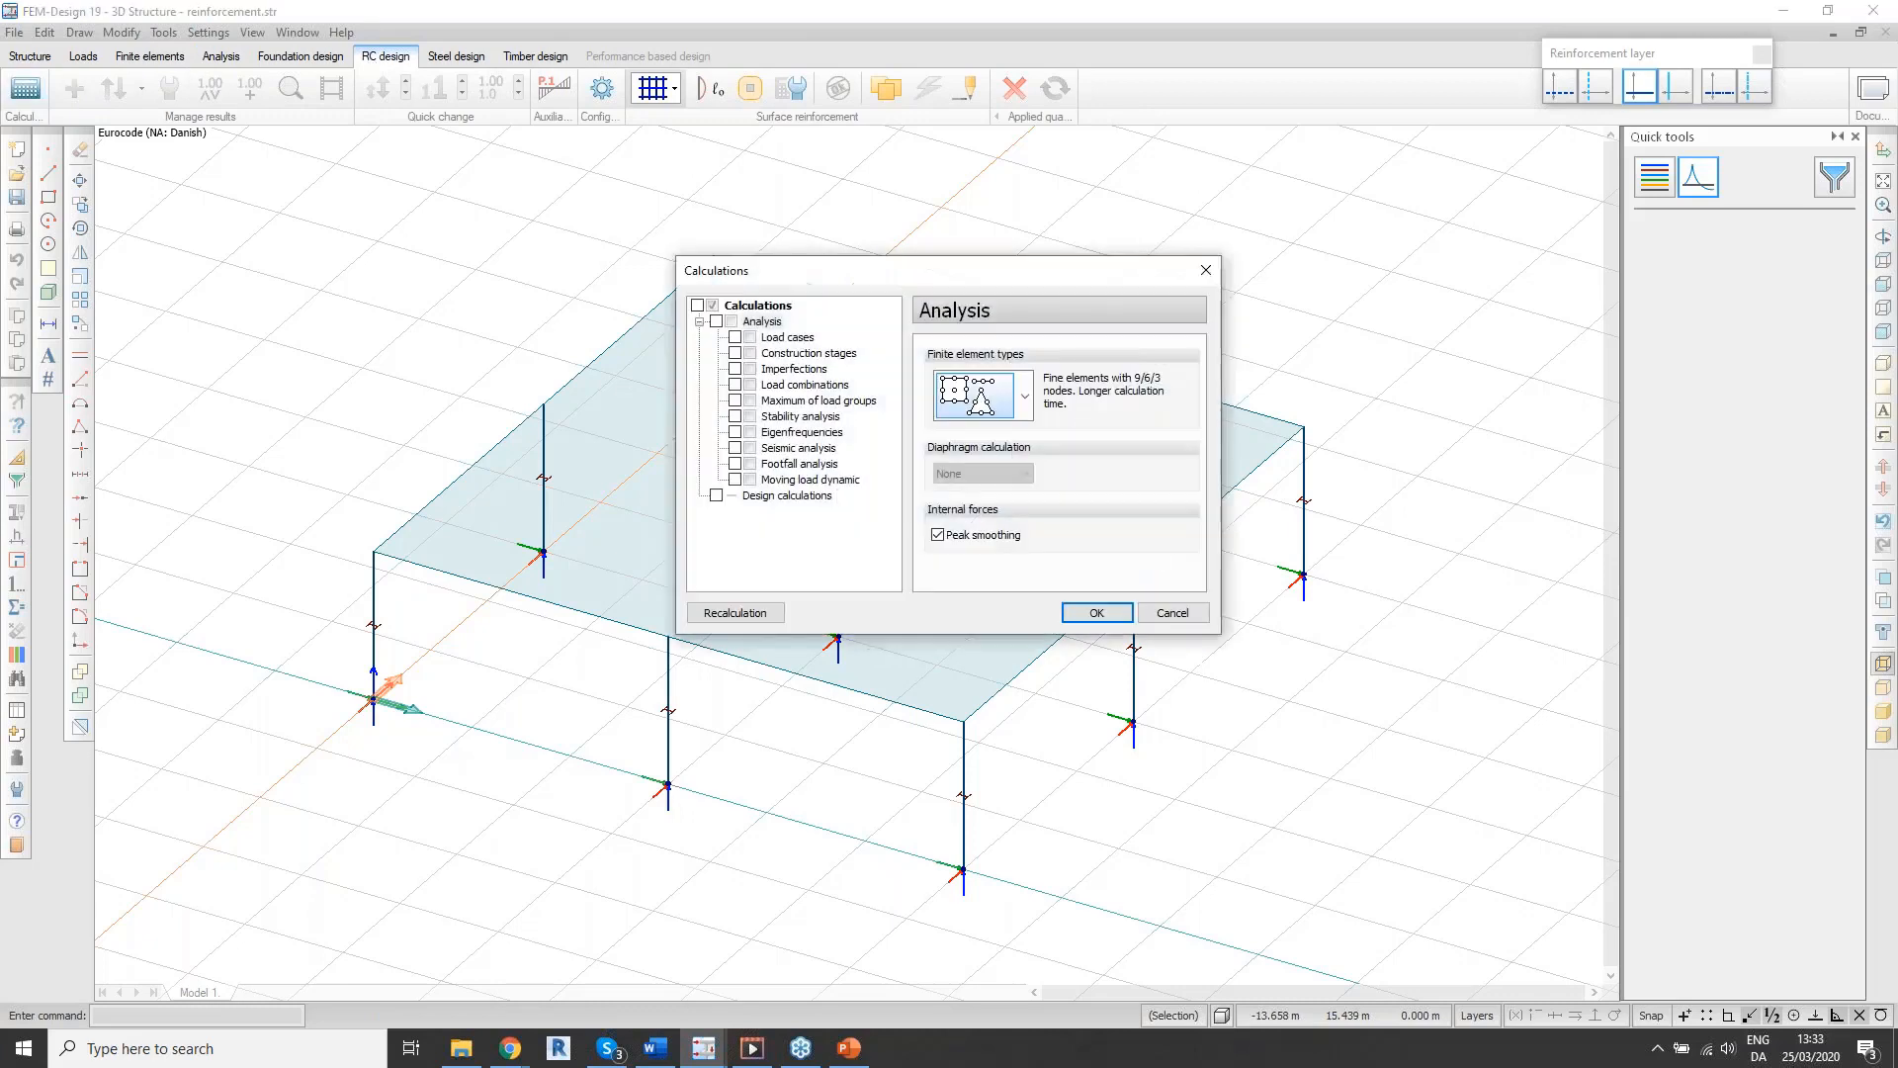
click(717, 496)
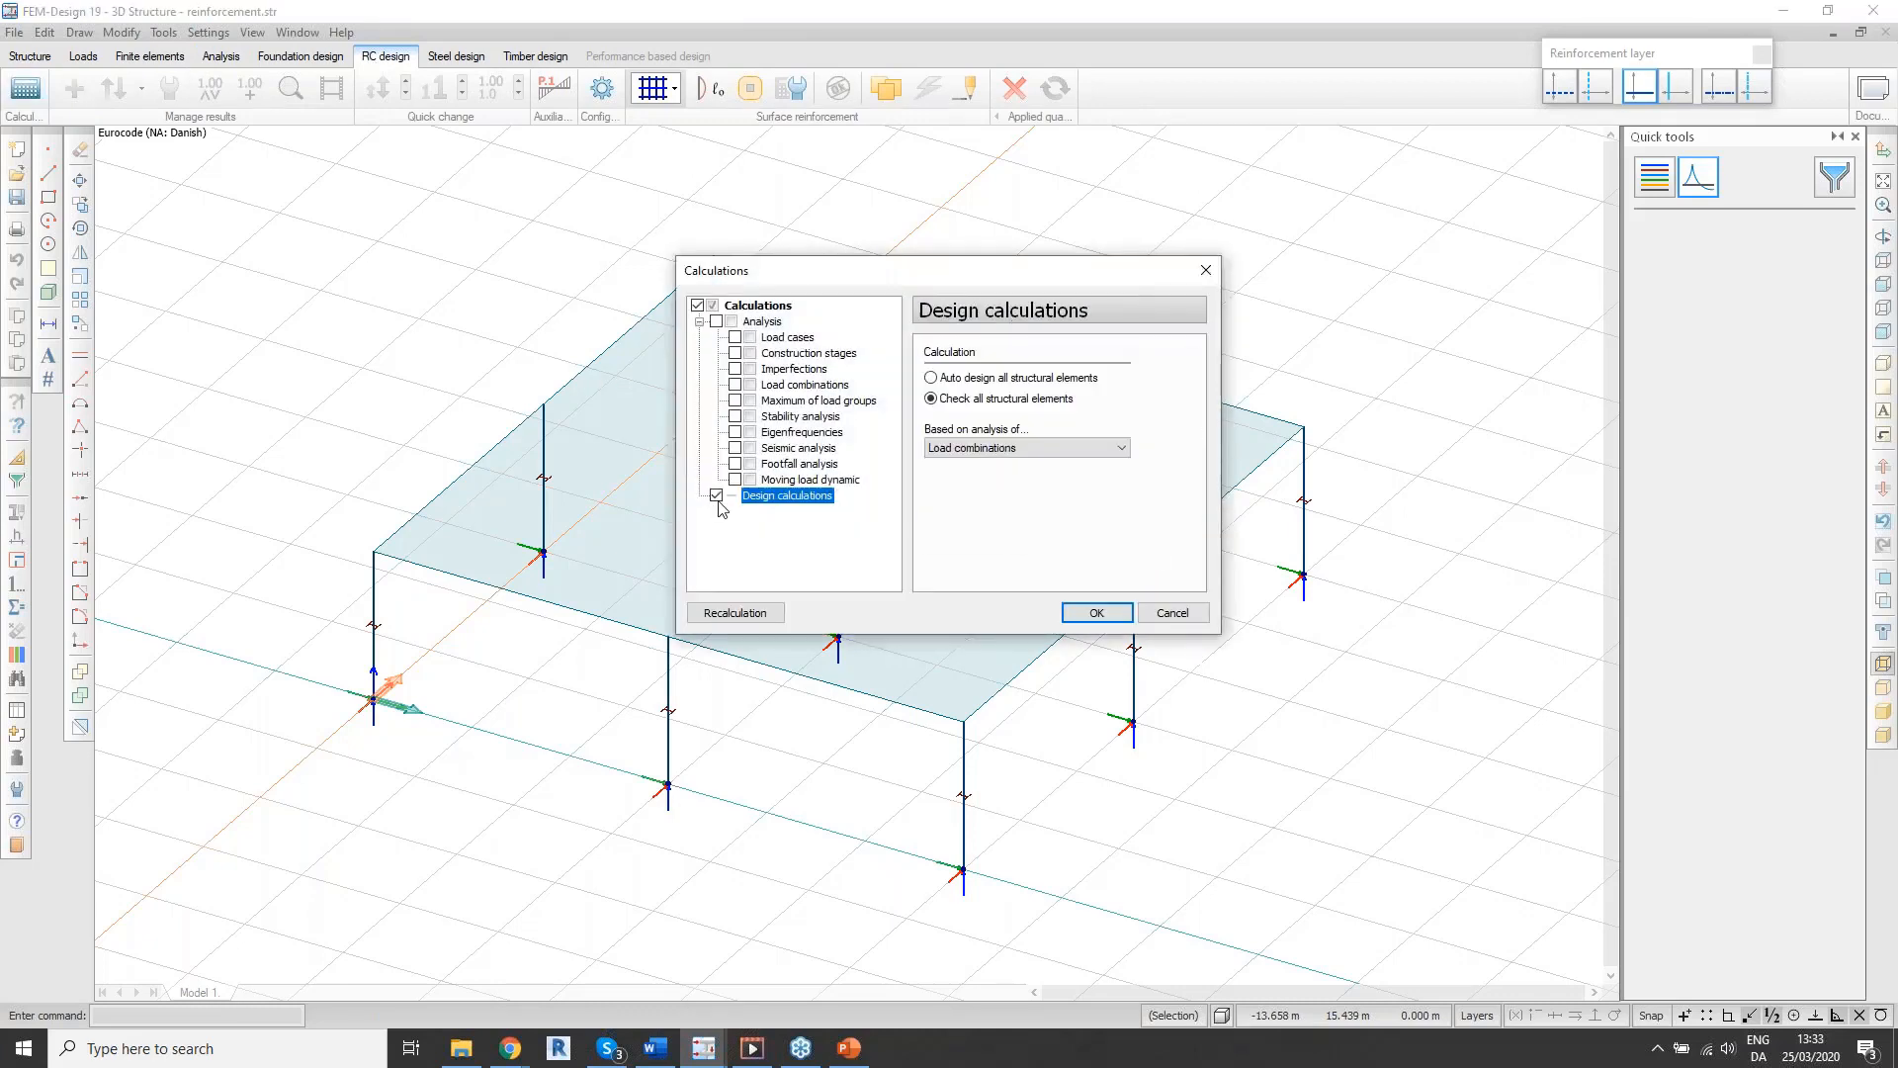
click(1098, 613)
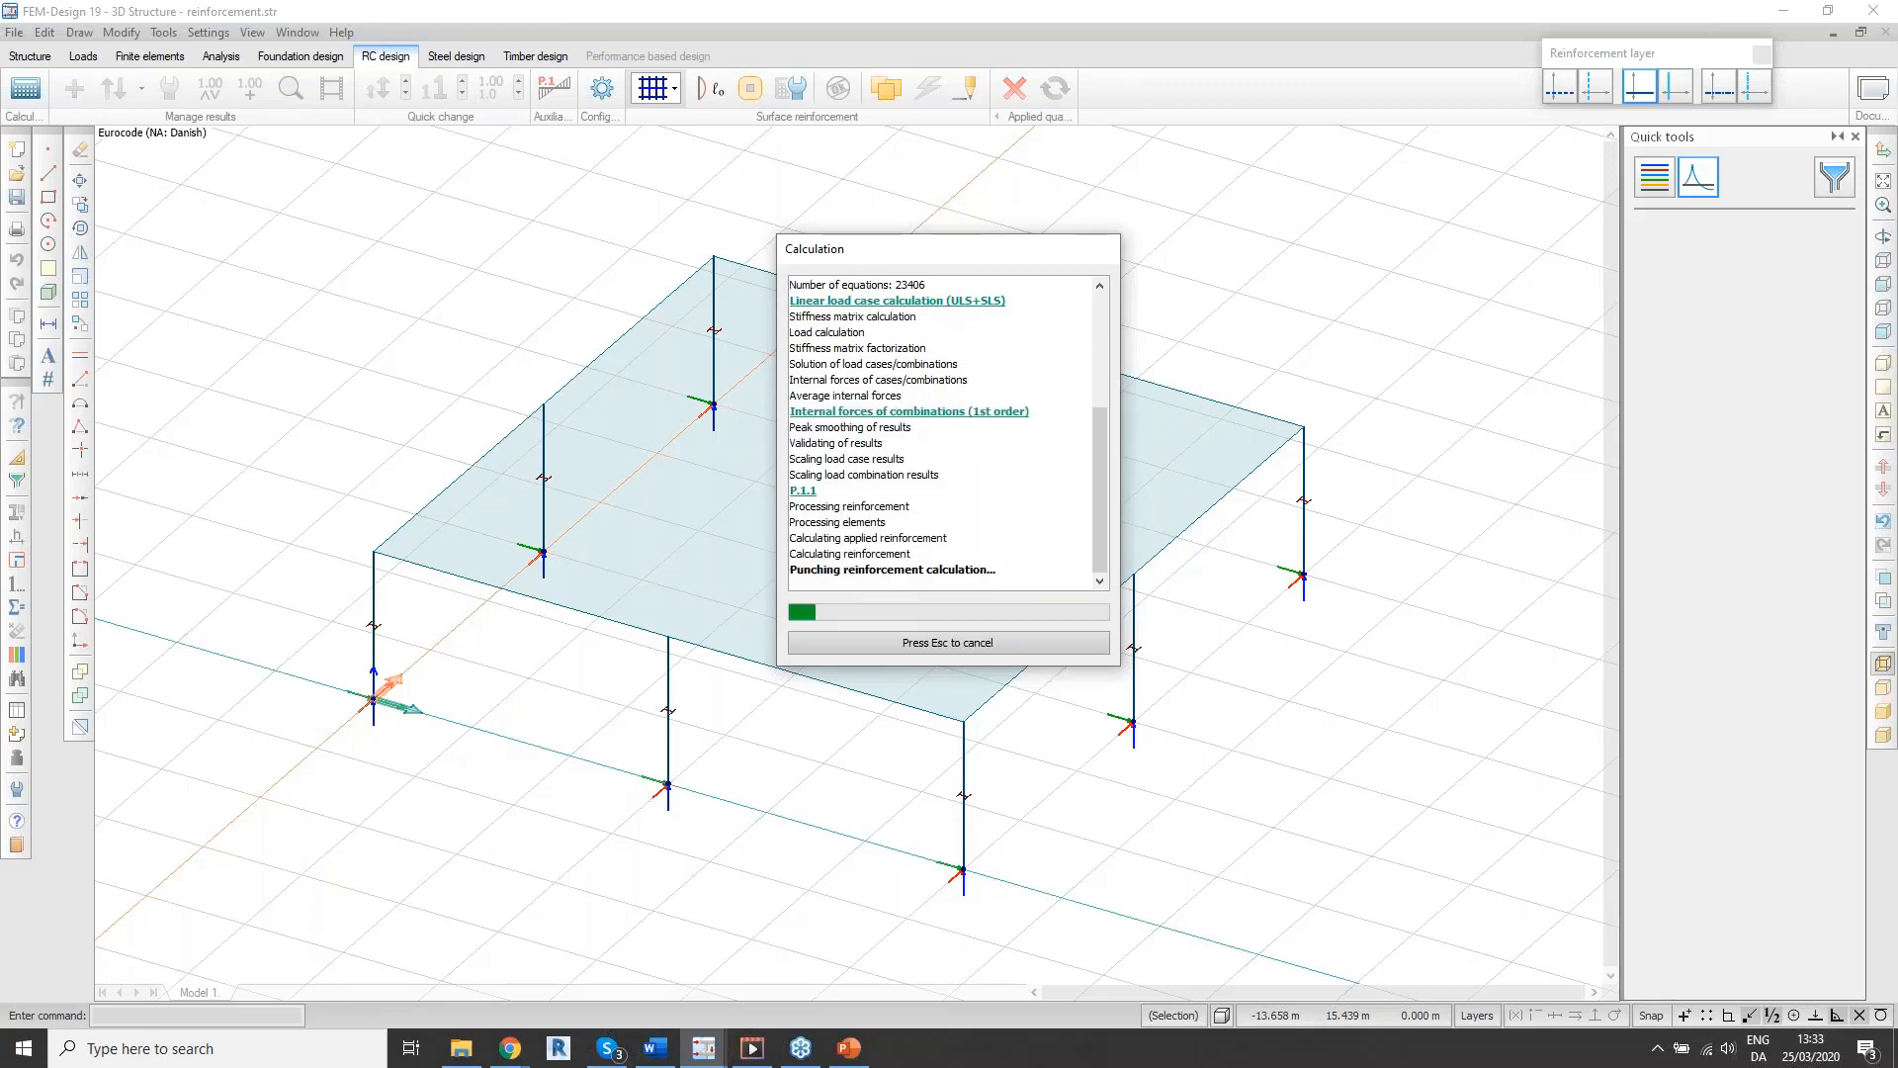
click(947, 643)
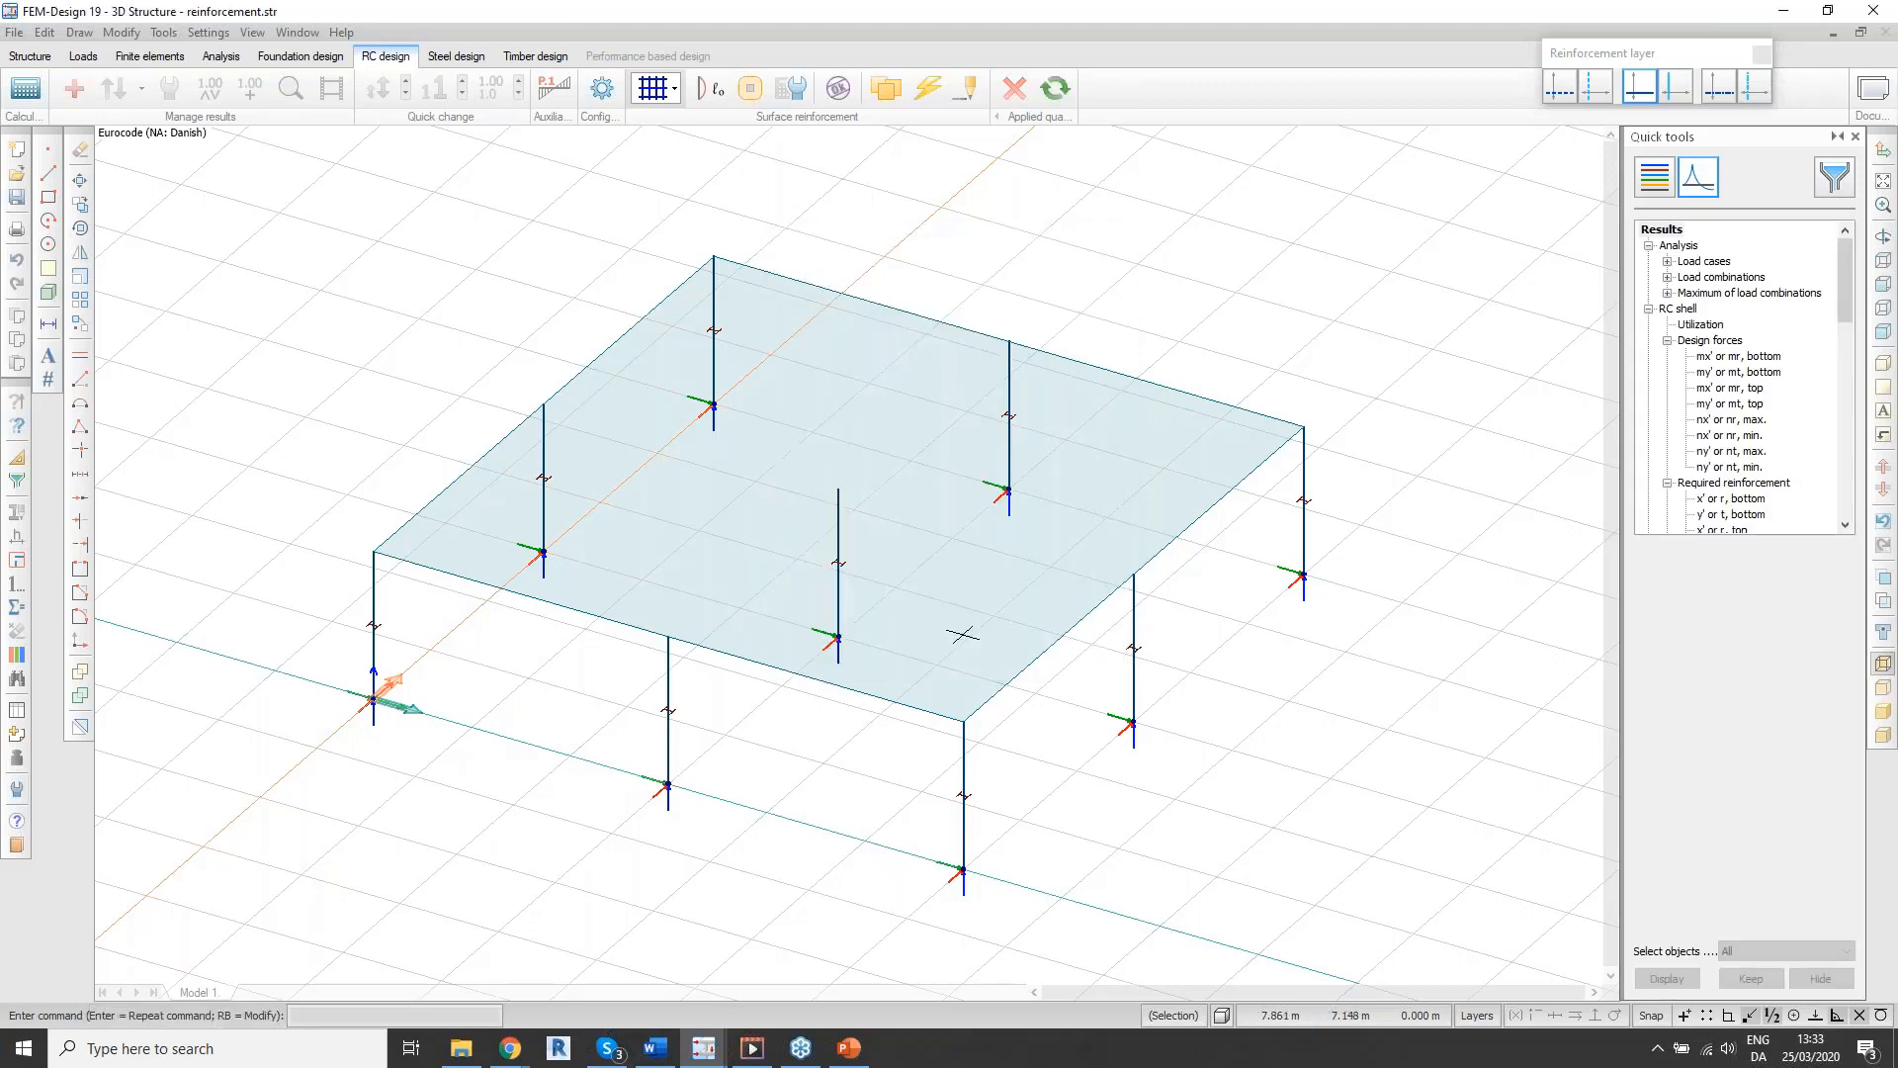
Step: Display the slab's Mx' shell internal forces for load combination lc
double_click(1719, 278)
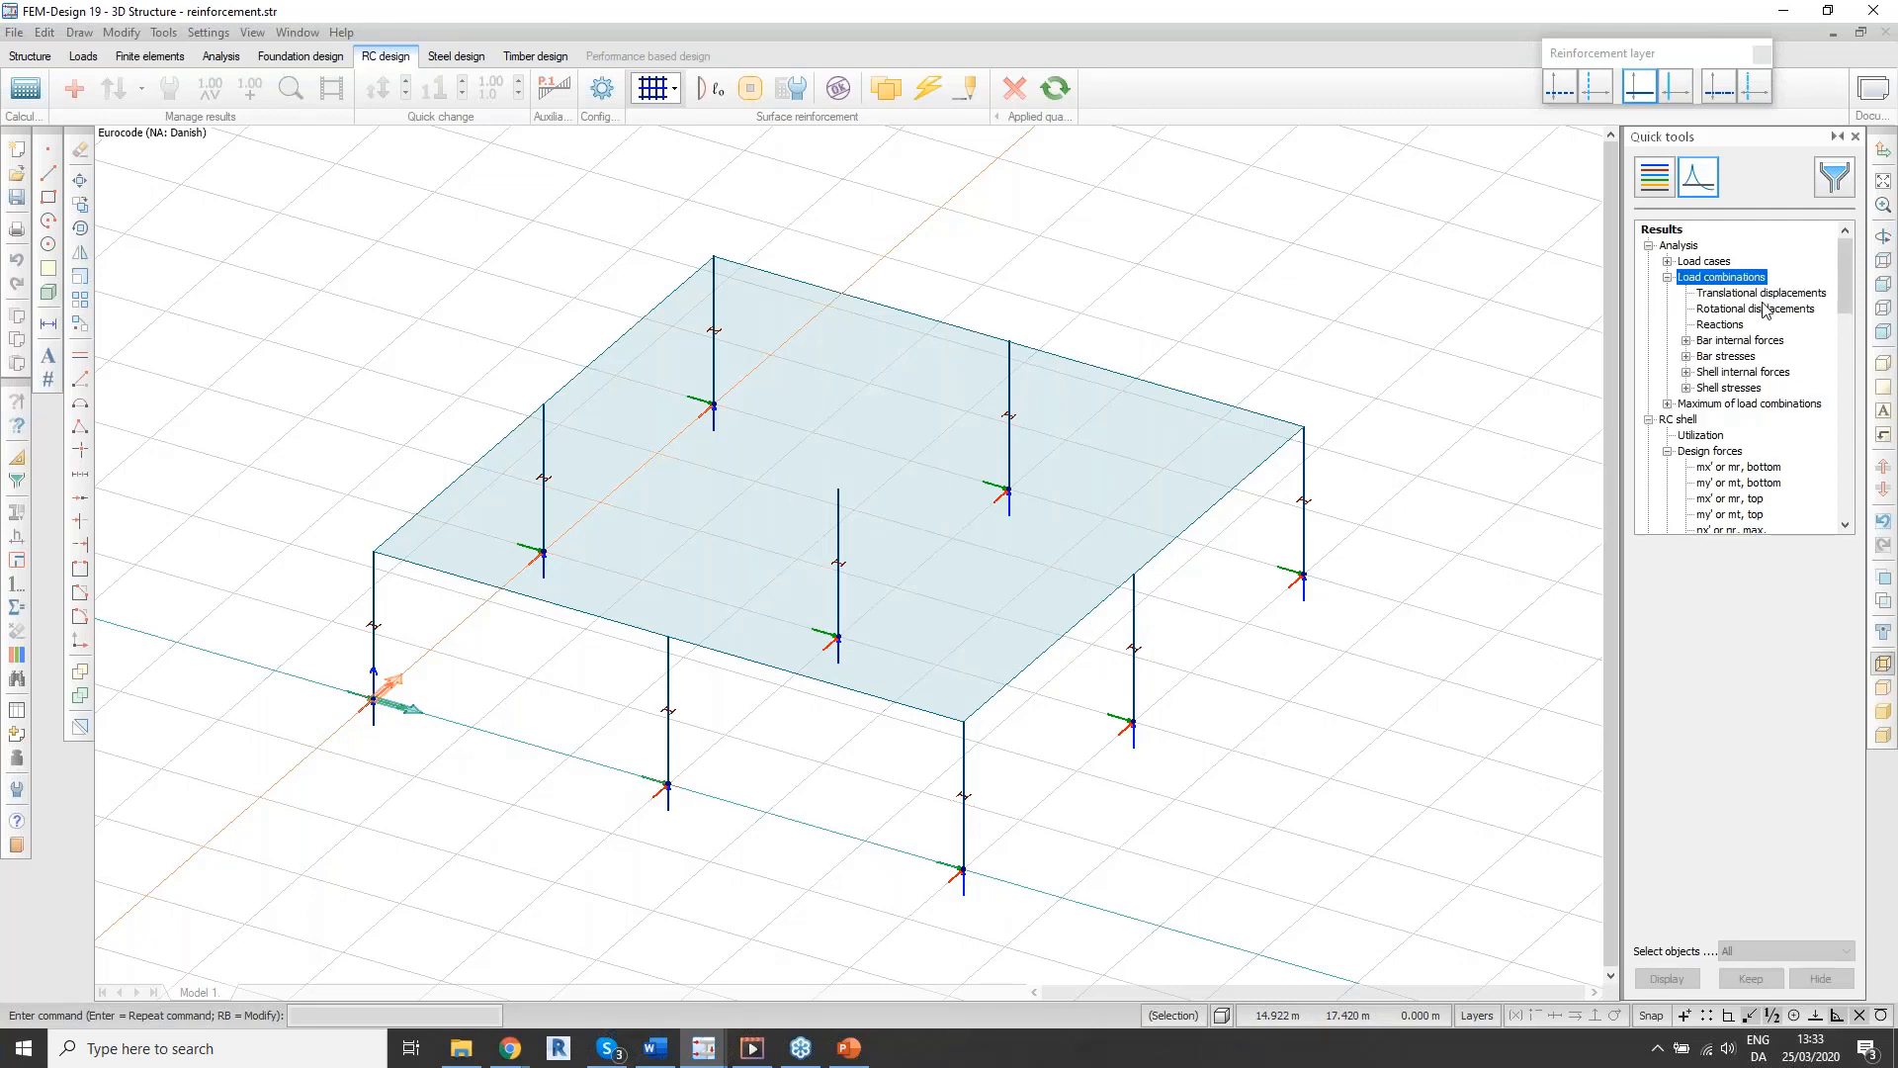
click(1728, 343)
double_click(1741, 371)
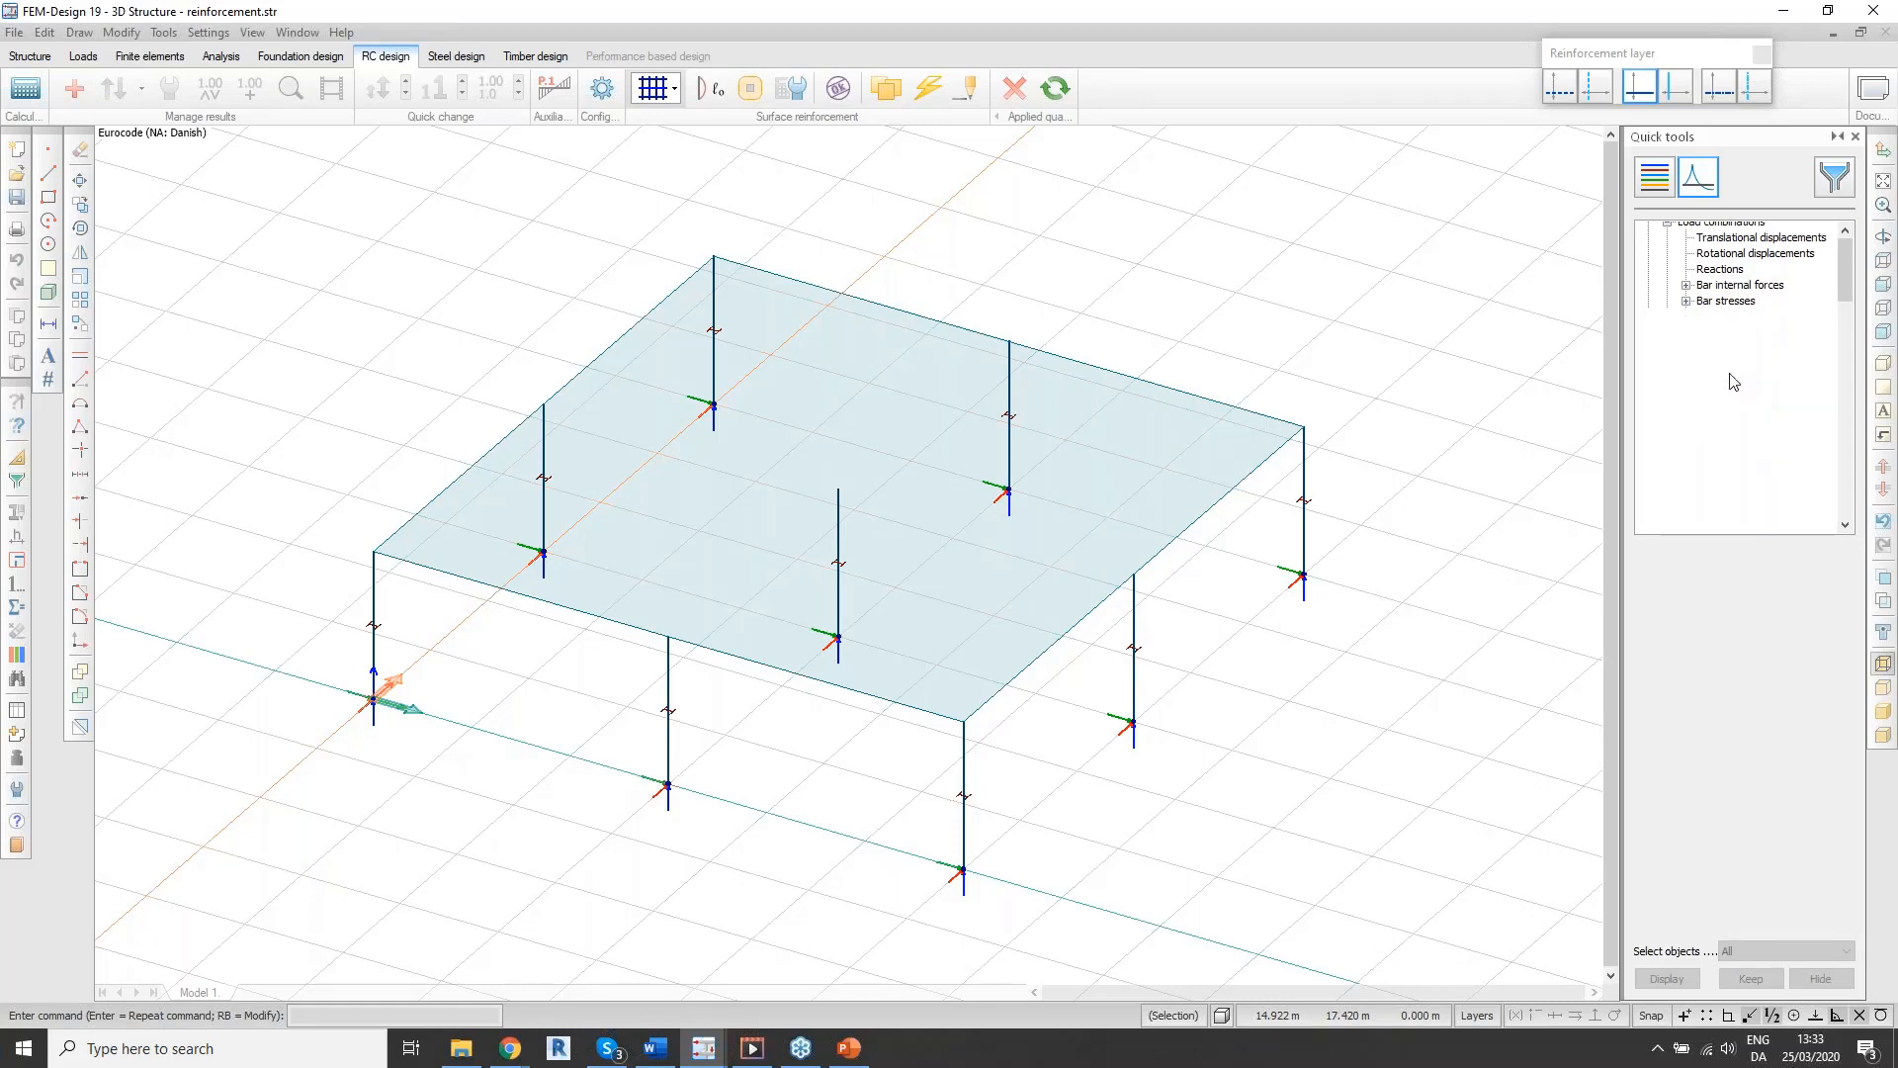
click(1724, 309)
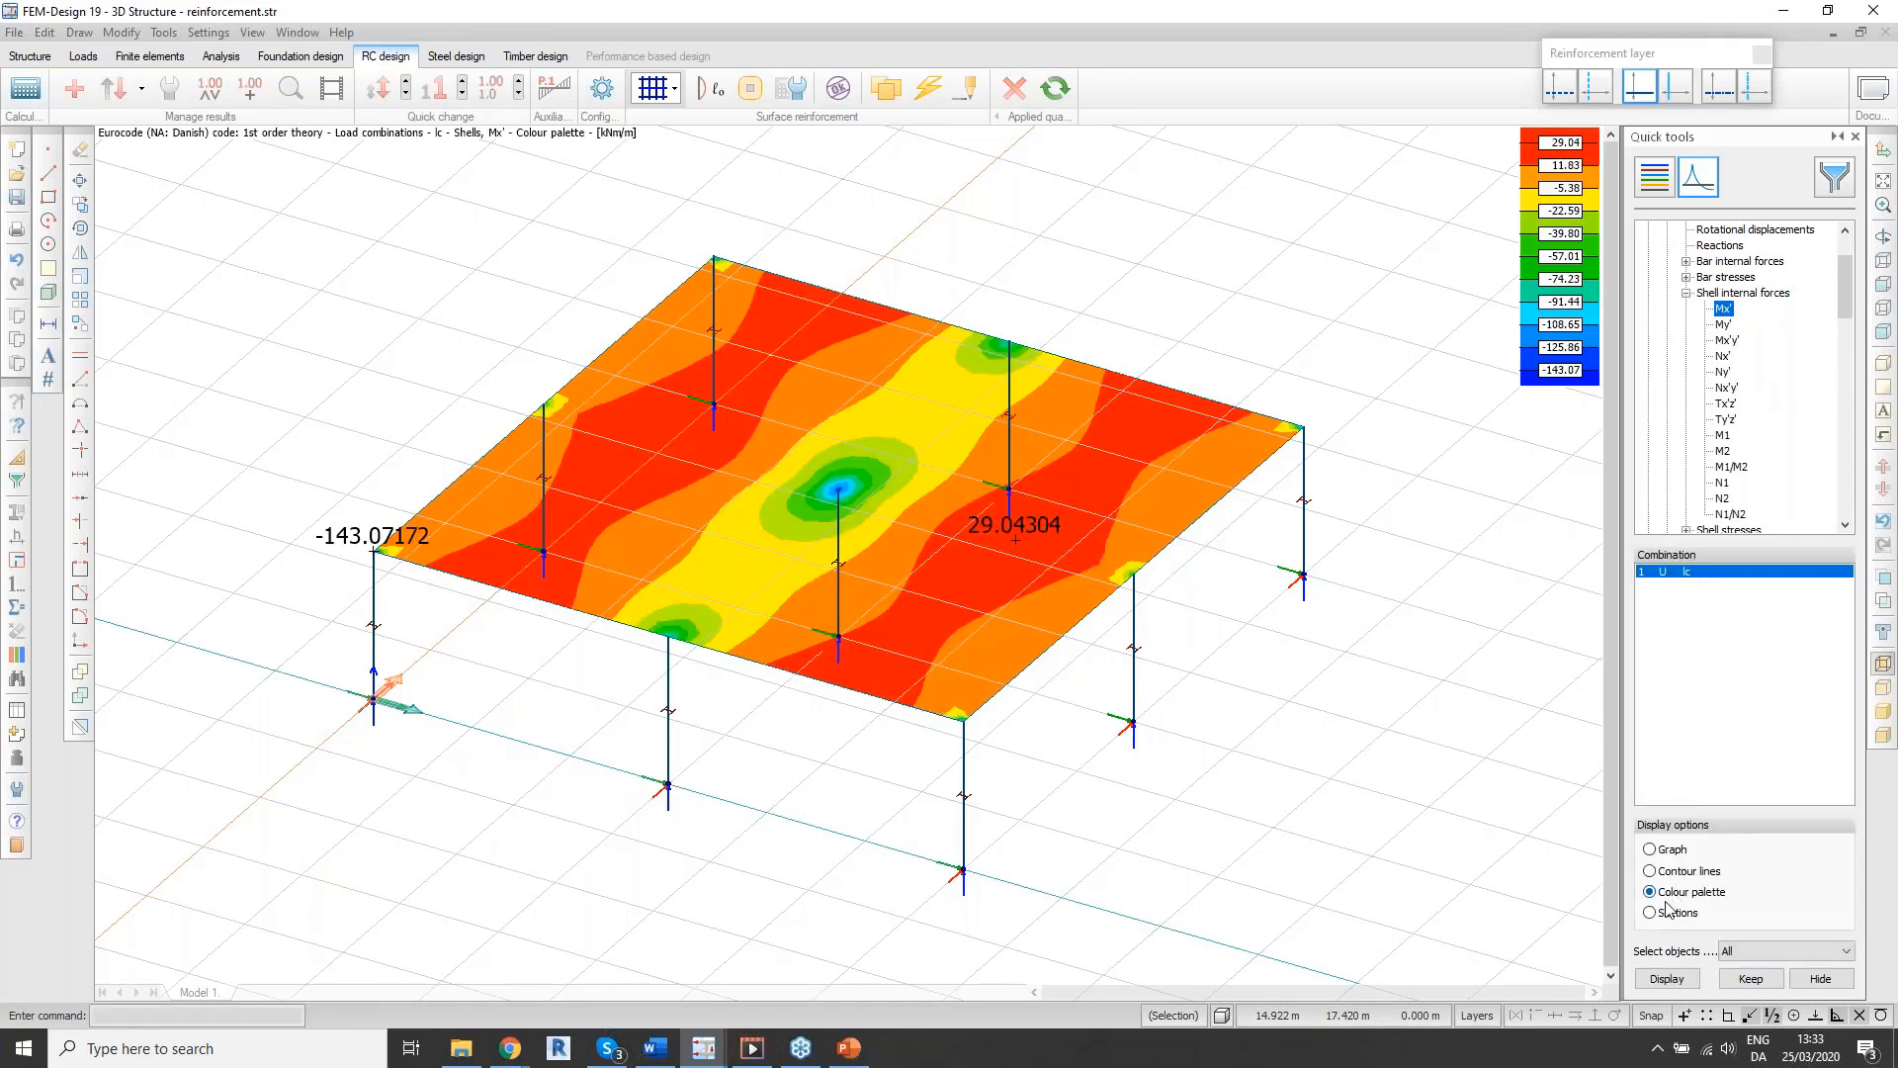
Step: Change the Mx' result display to Graph and examine the moment peak over the middle column
click(1651, 850)
click(1675, 981)
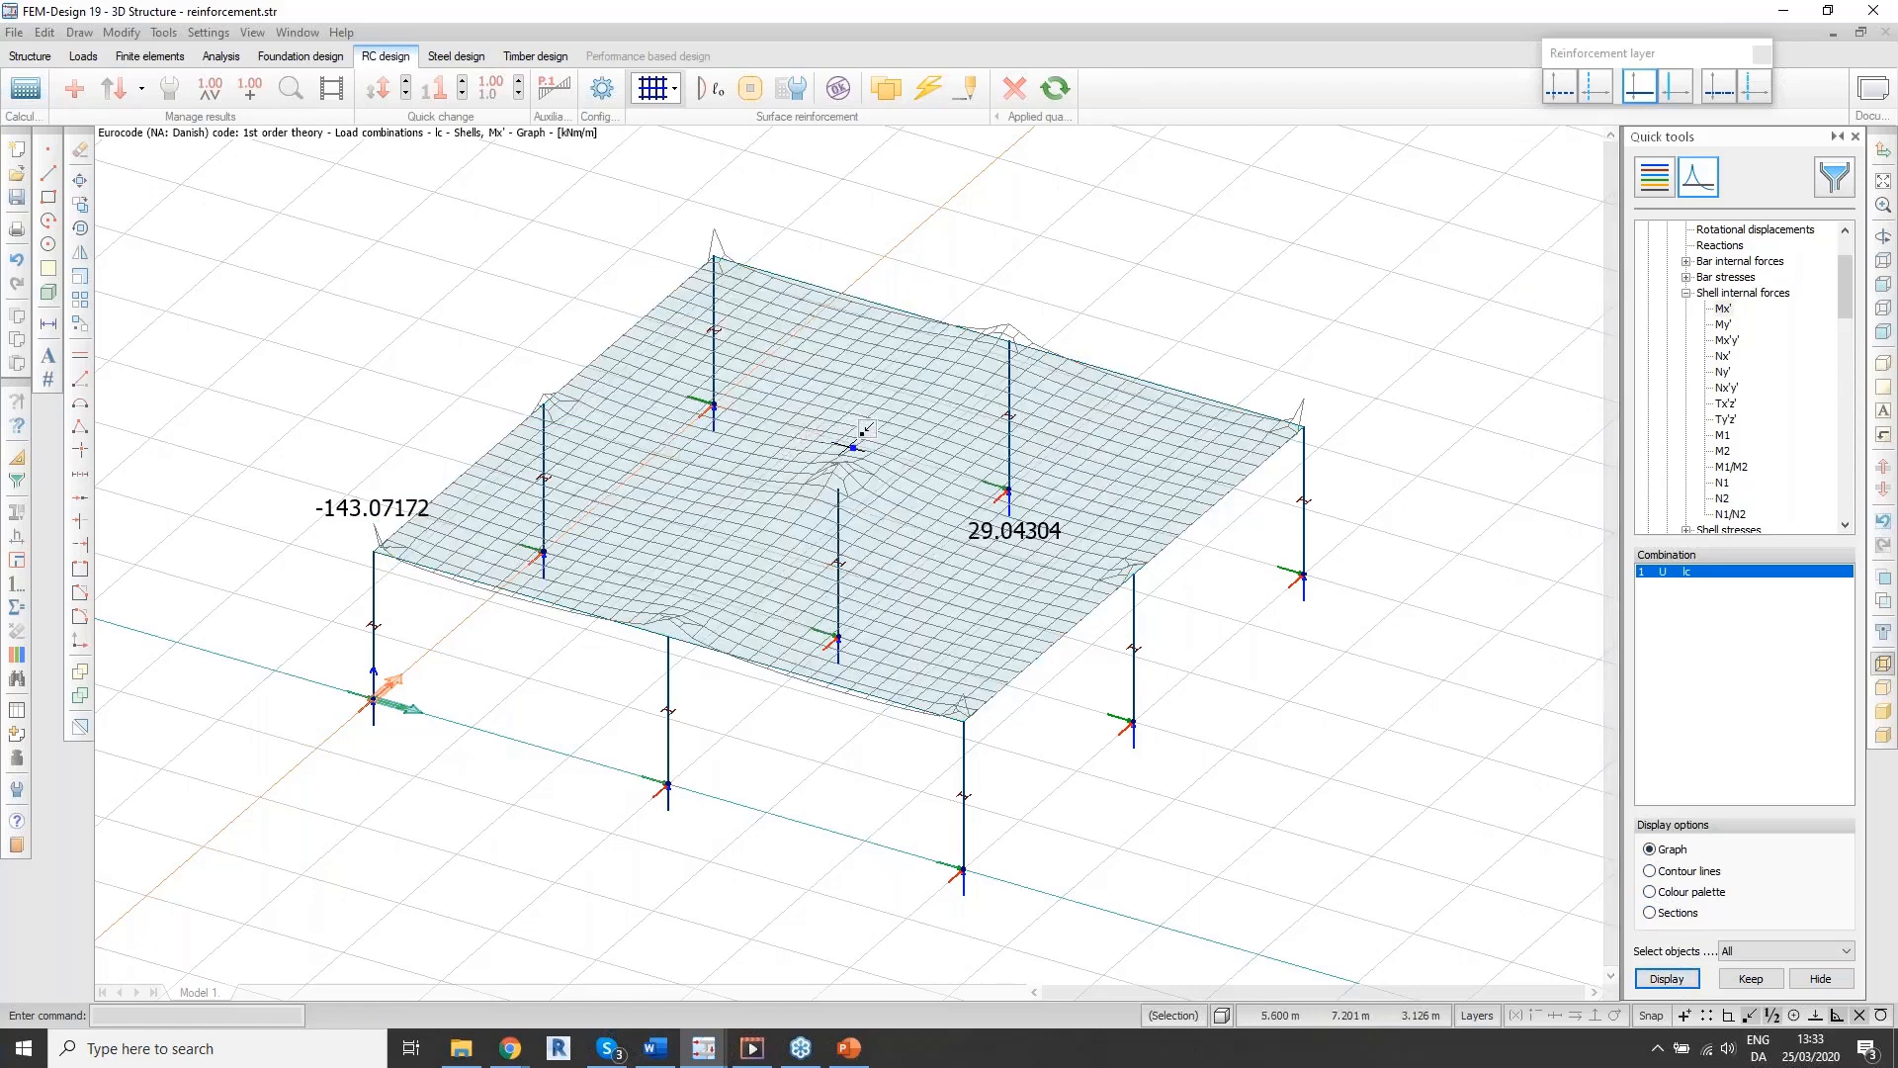
scroll(865, 430, up, 1)
scroll(852, 445, up, 8)
scroll(921, 483, down, 5)
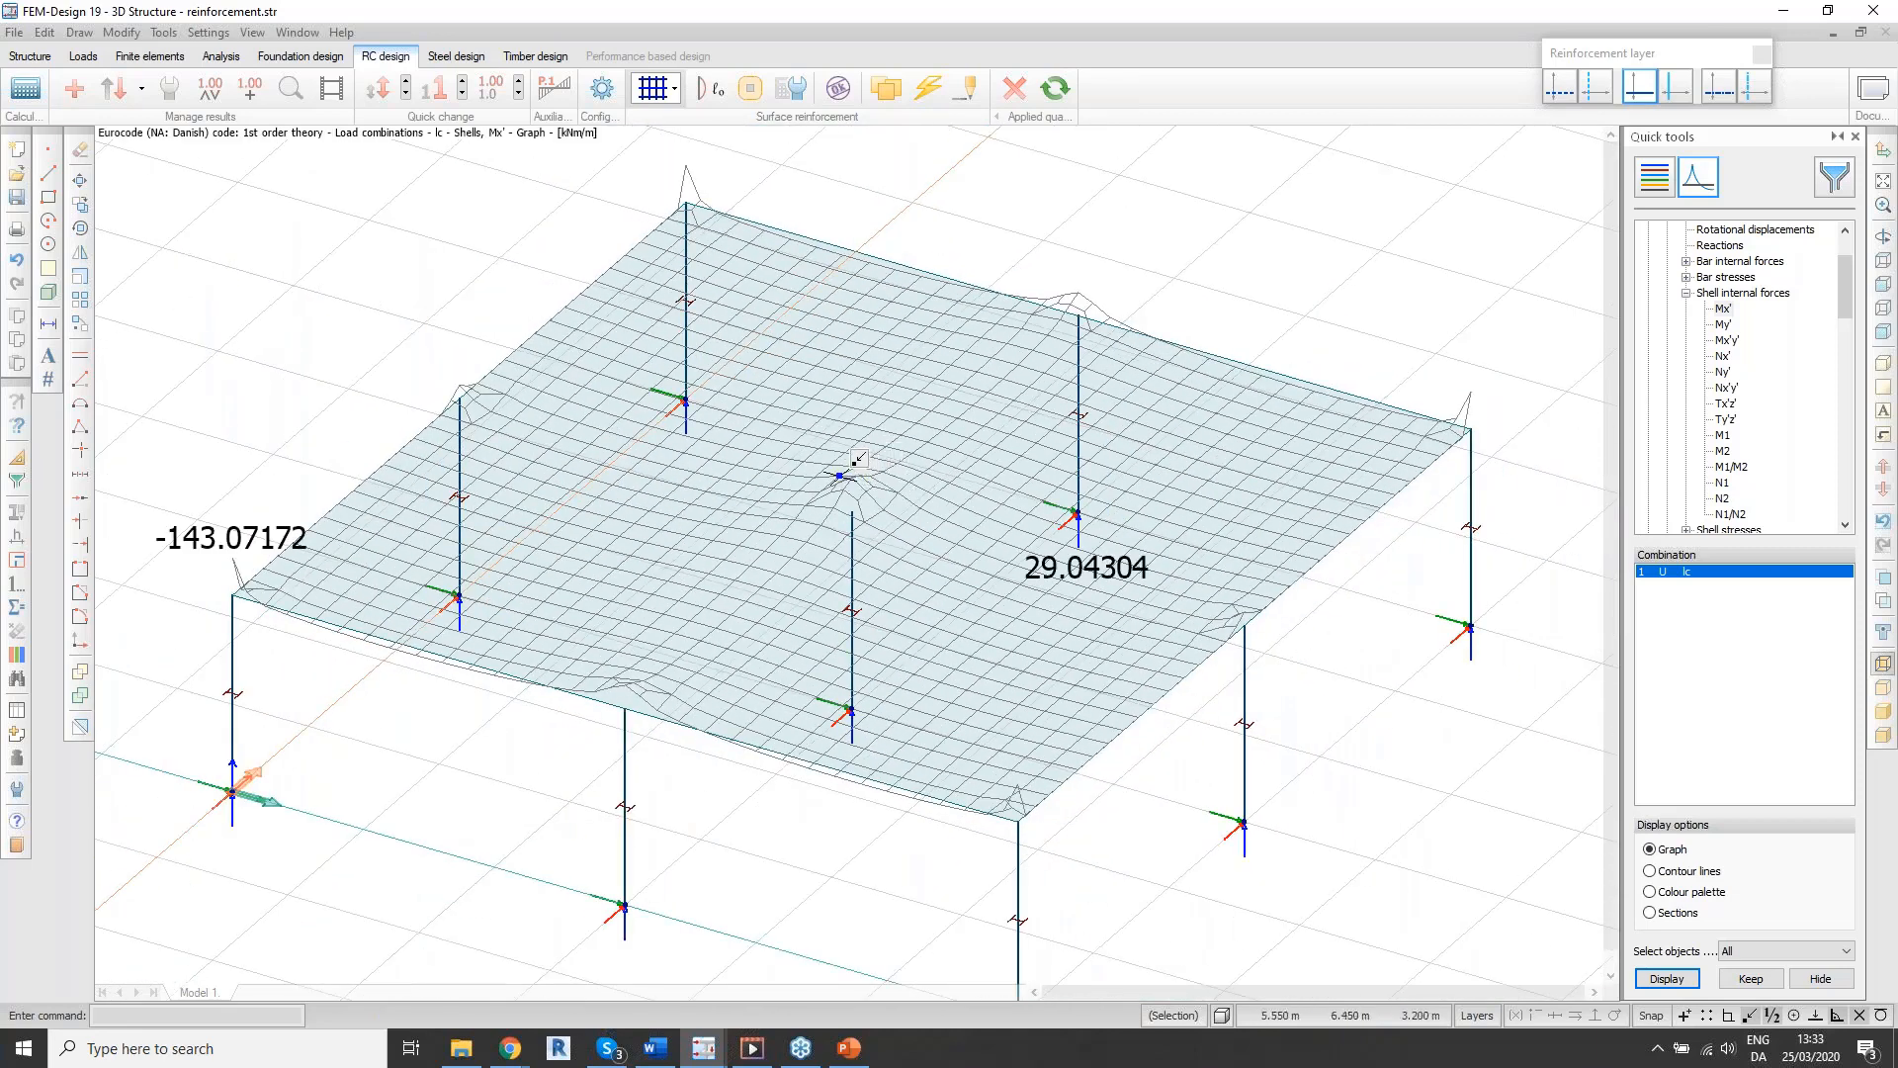
mouse_move(854, 463)
mouse_move(912, 571)
middle_down()
mouse_move(1028, 410)
mouse_move(1042, 424)
mouse_move(1000, 484)
mouse_move(920, 502)
mouse_move(949, 572)
mouse_move(900, 583)
middle_up()
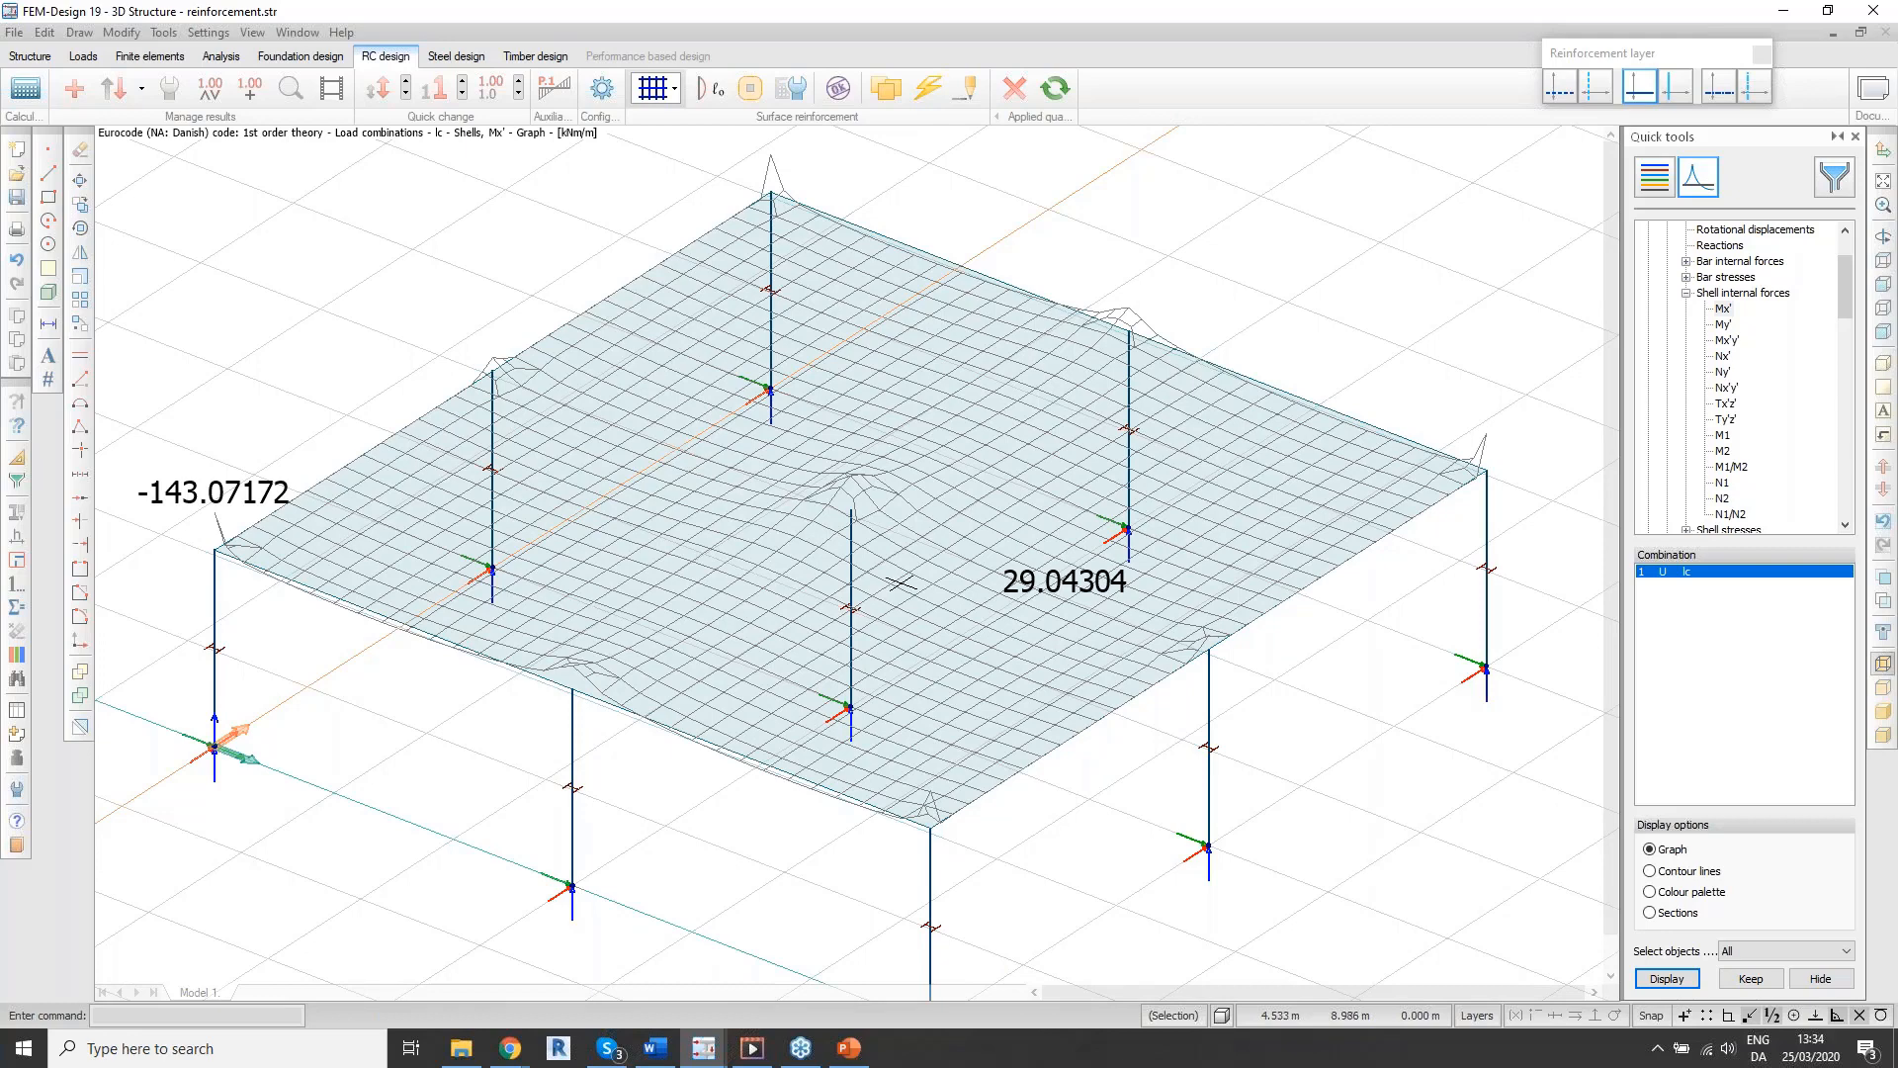
Step: Set the peak smoothing method for Mx', My' and Mx'y' to use the constant shape function
click(150, 56)
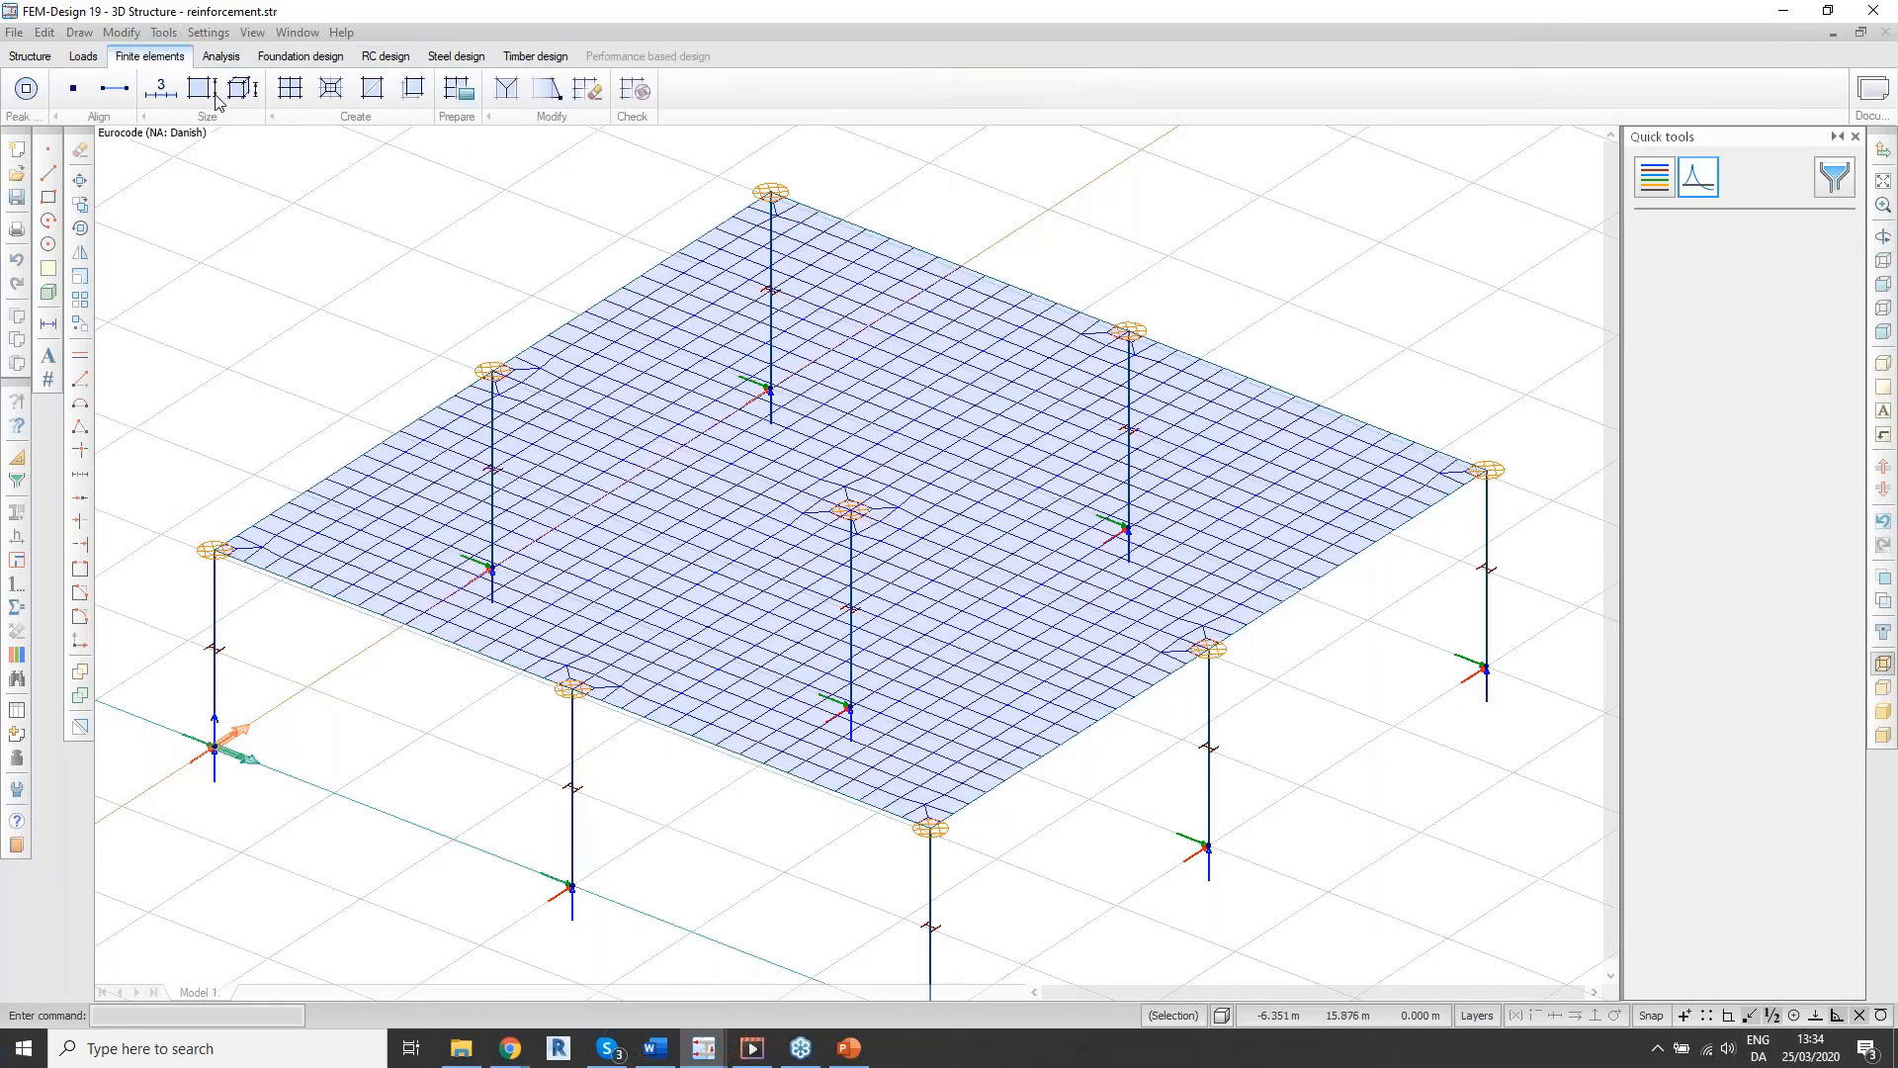
click(207, 33)
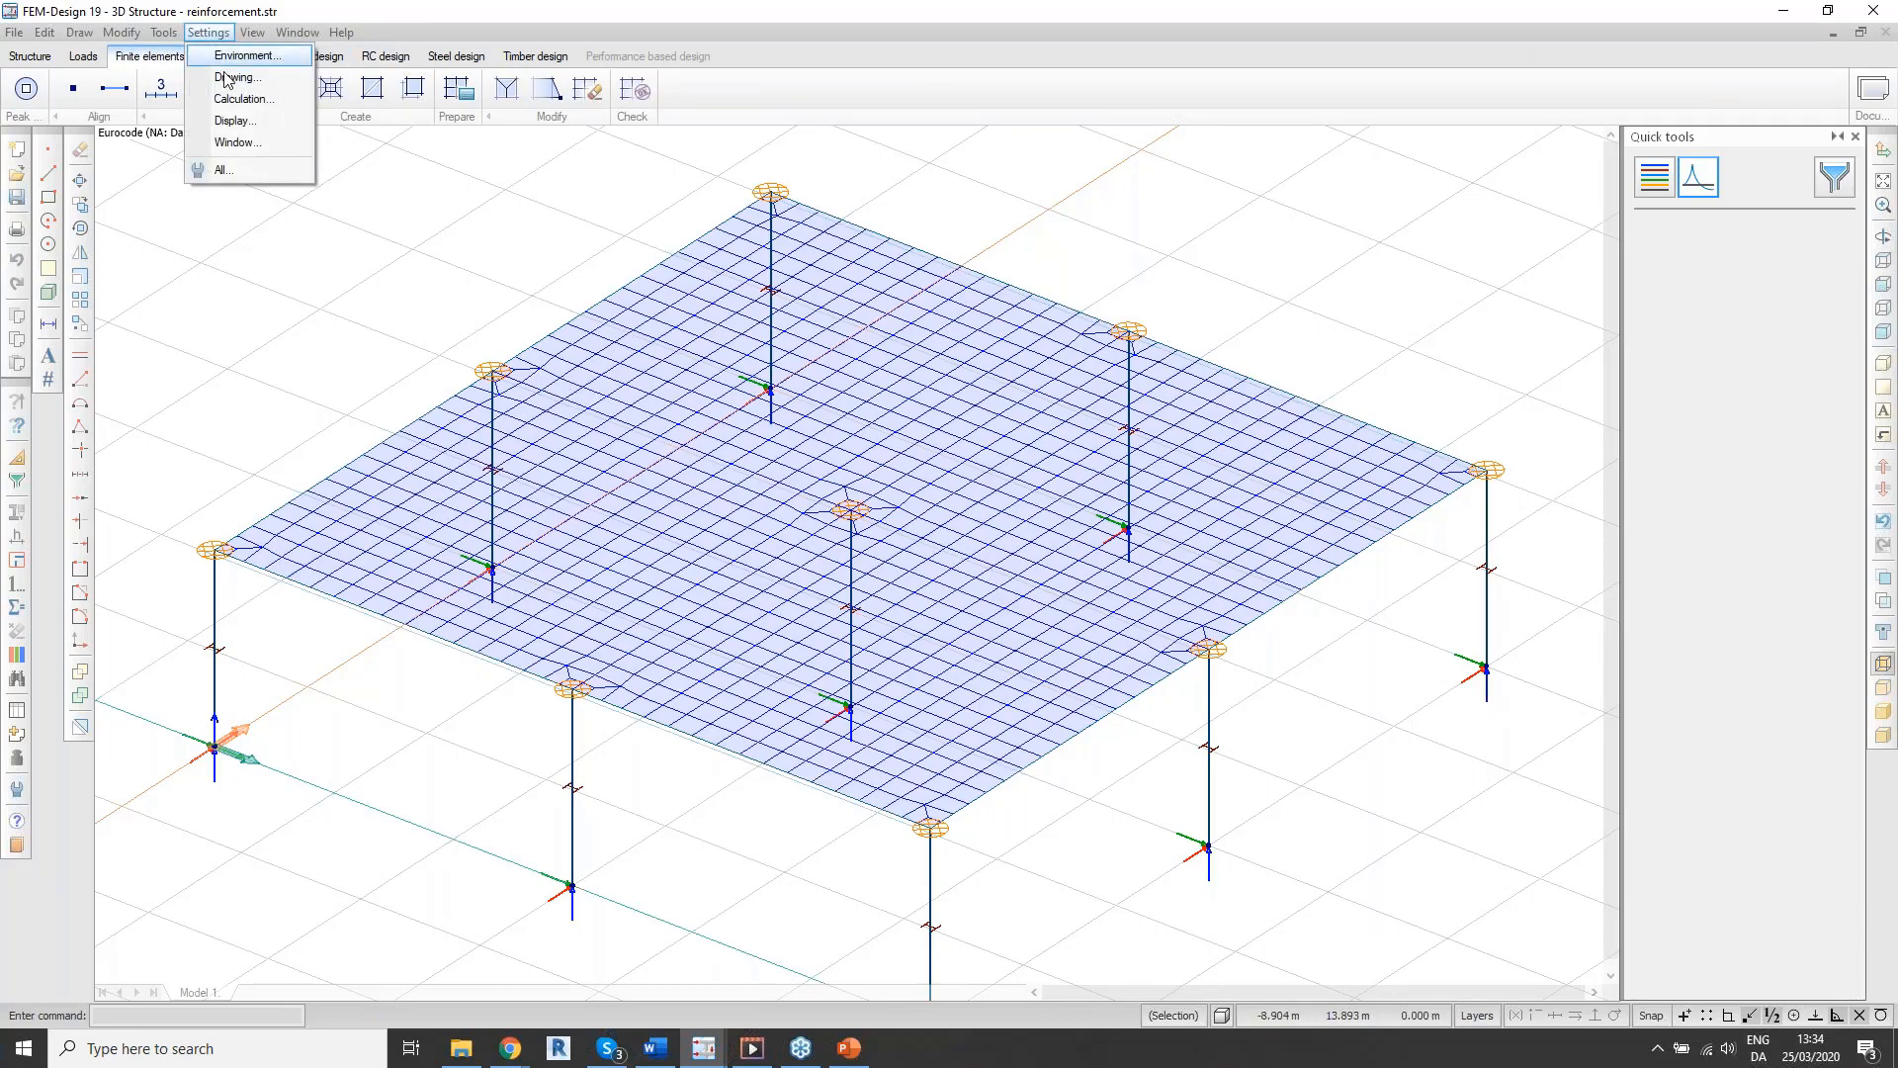
click(237, 170)
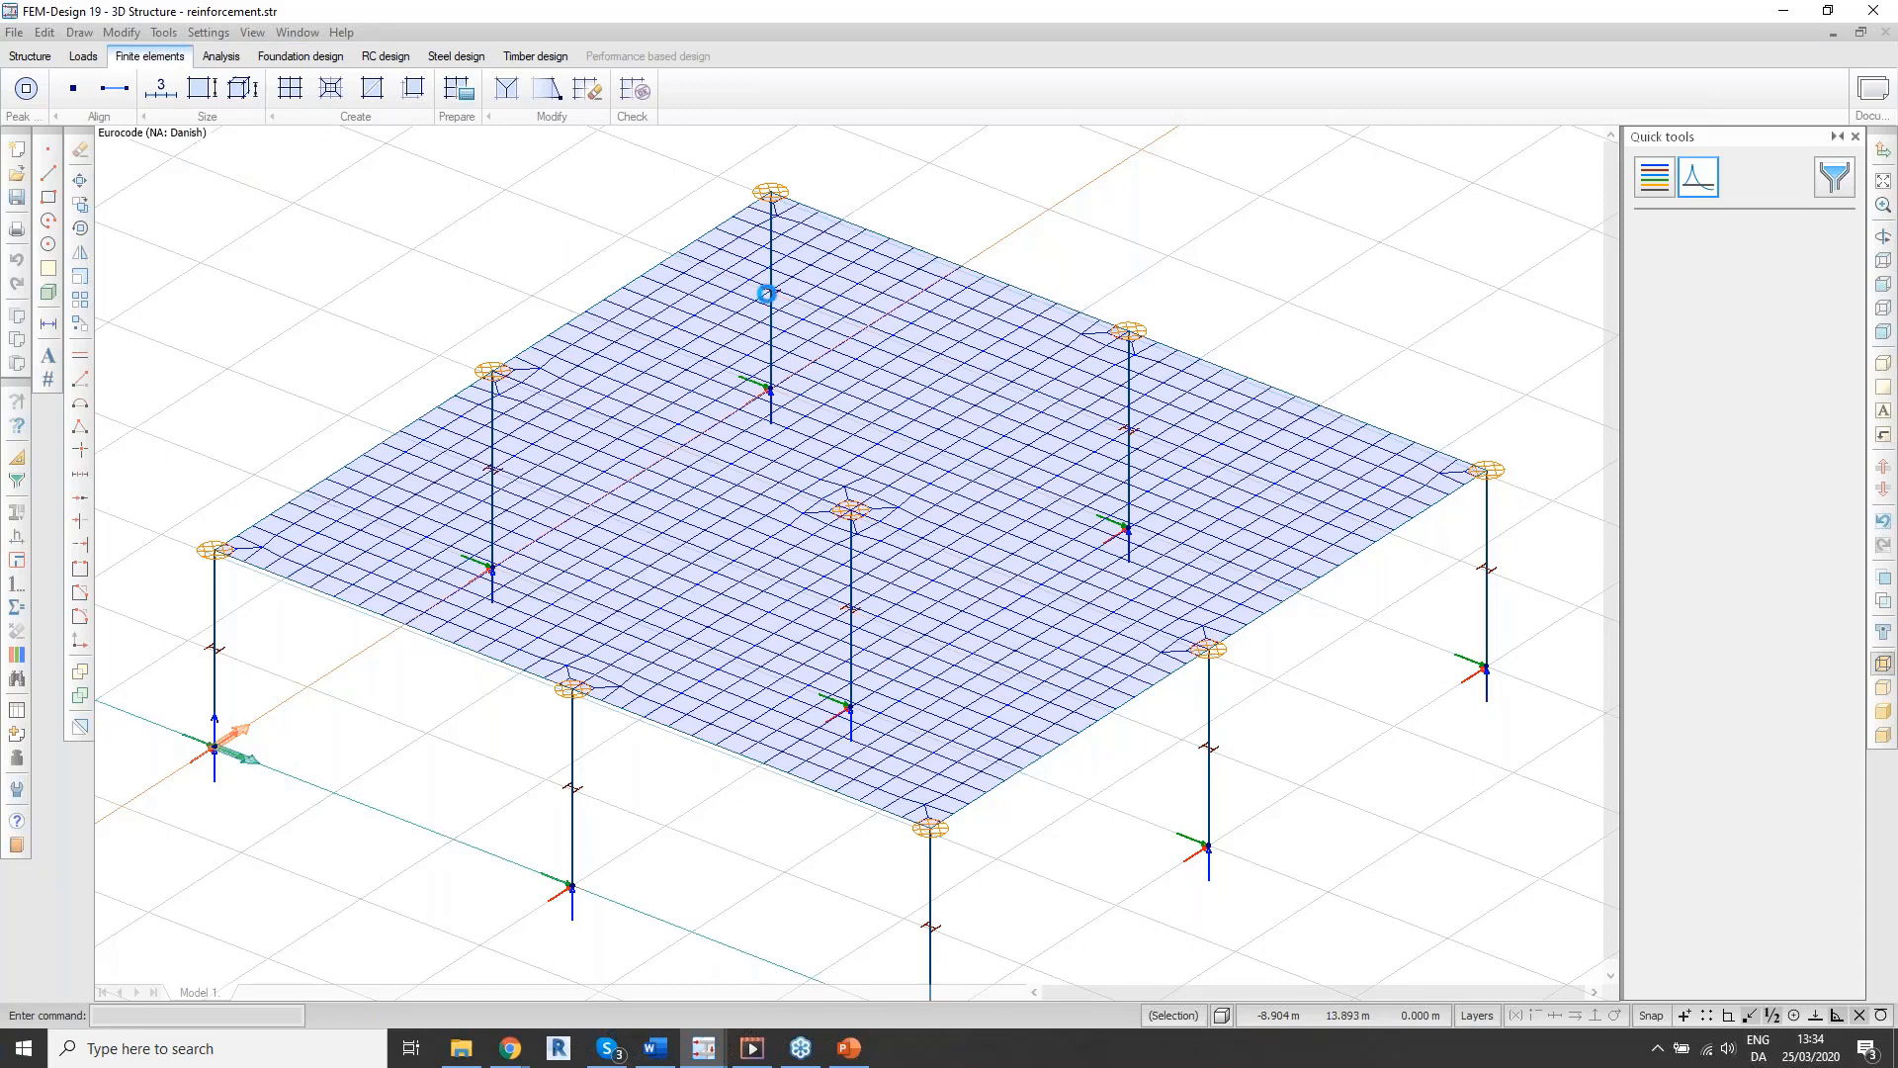
double_click(725, 321)
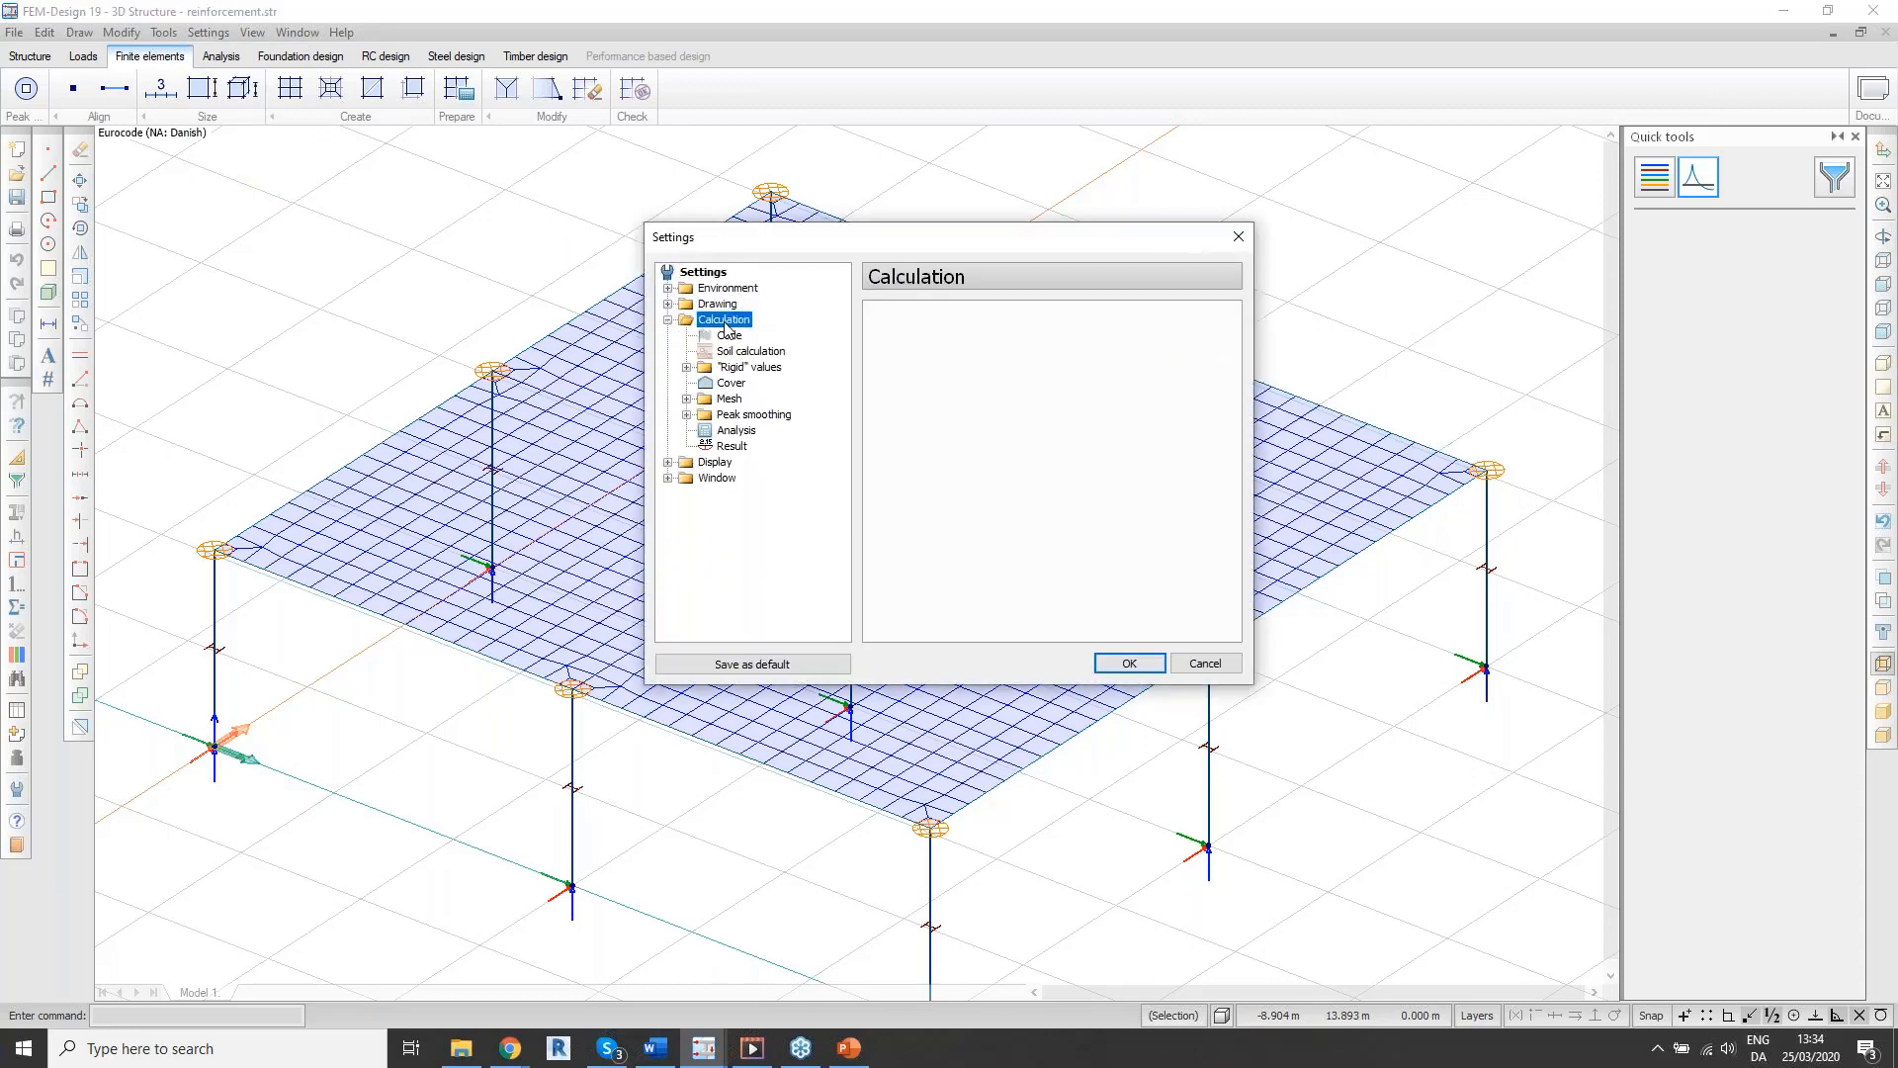
double_click(751, 414)
click(753, 430)
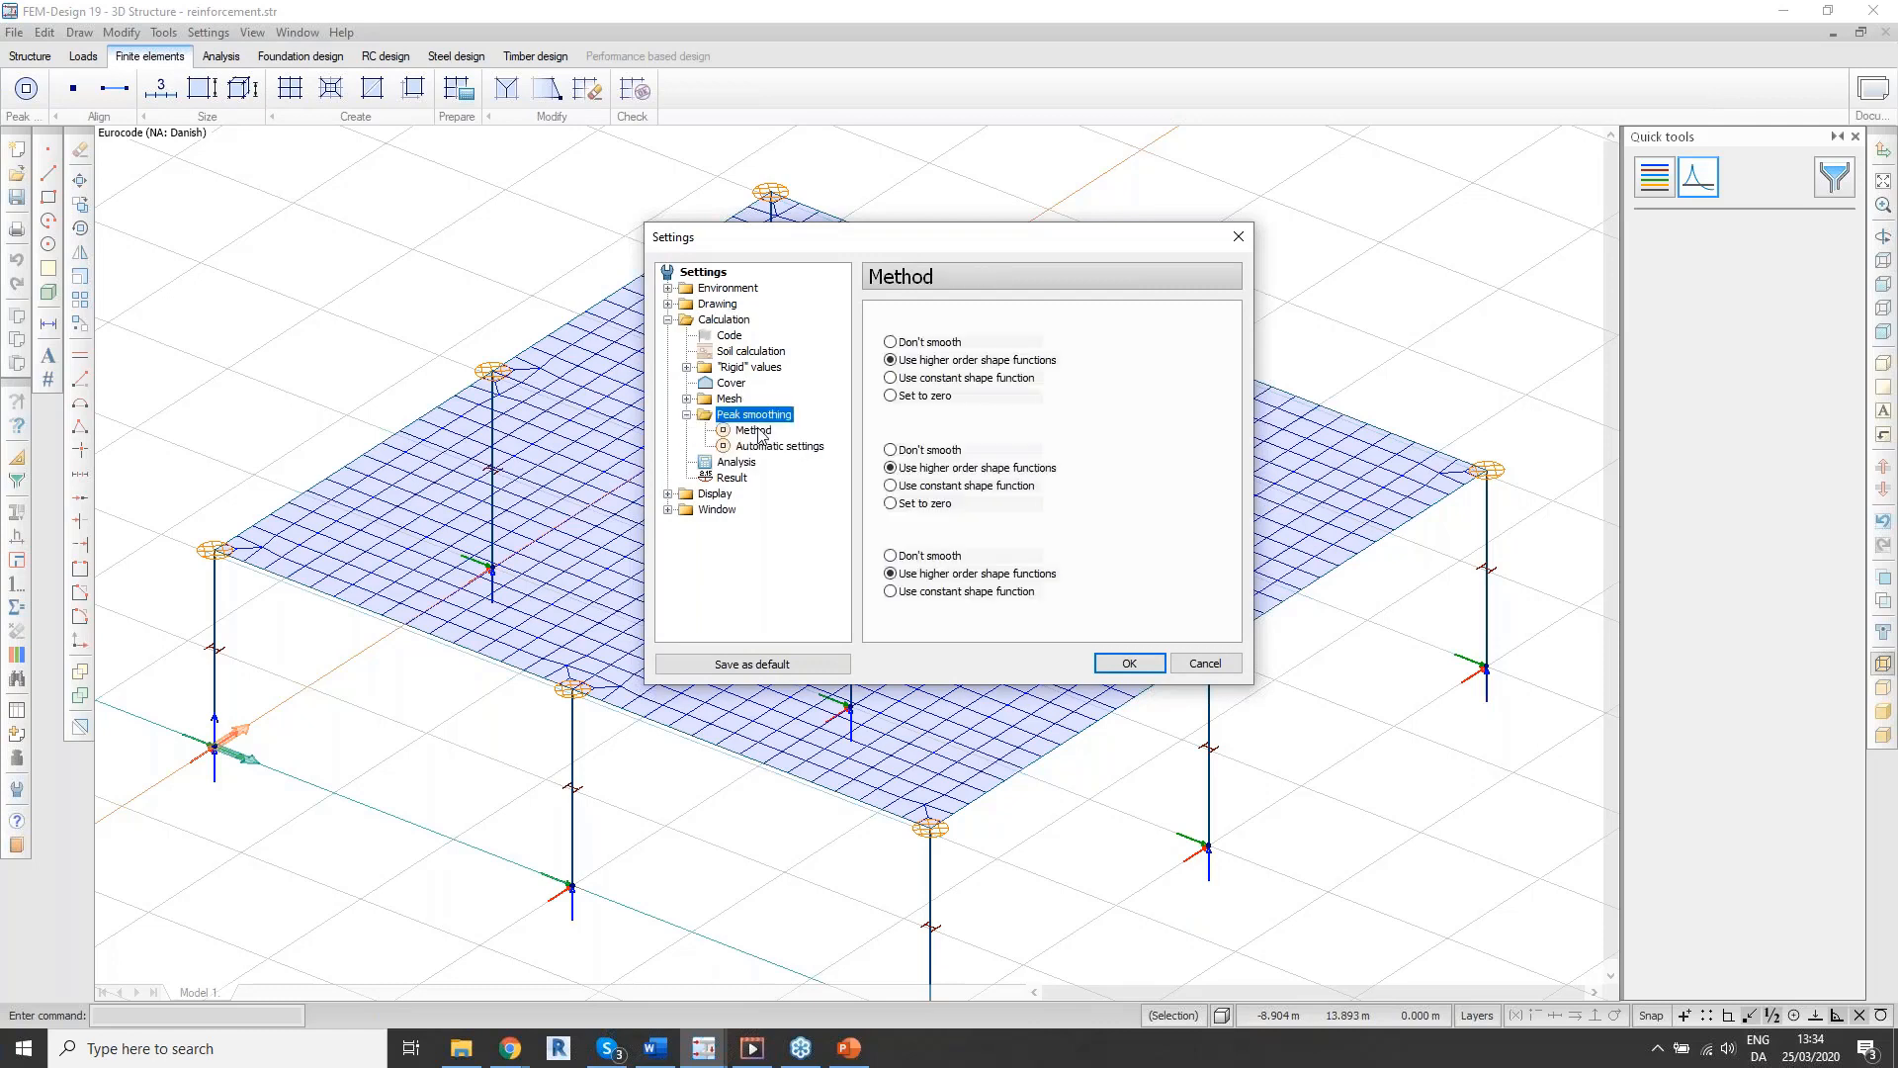
click(891, 379)
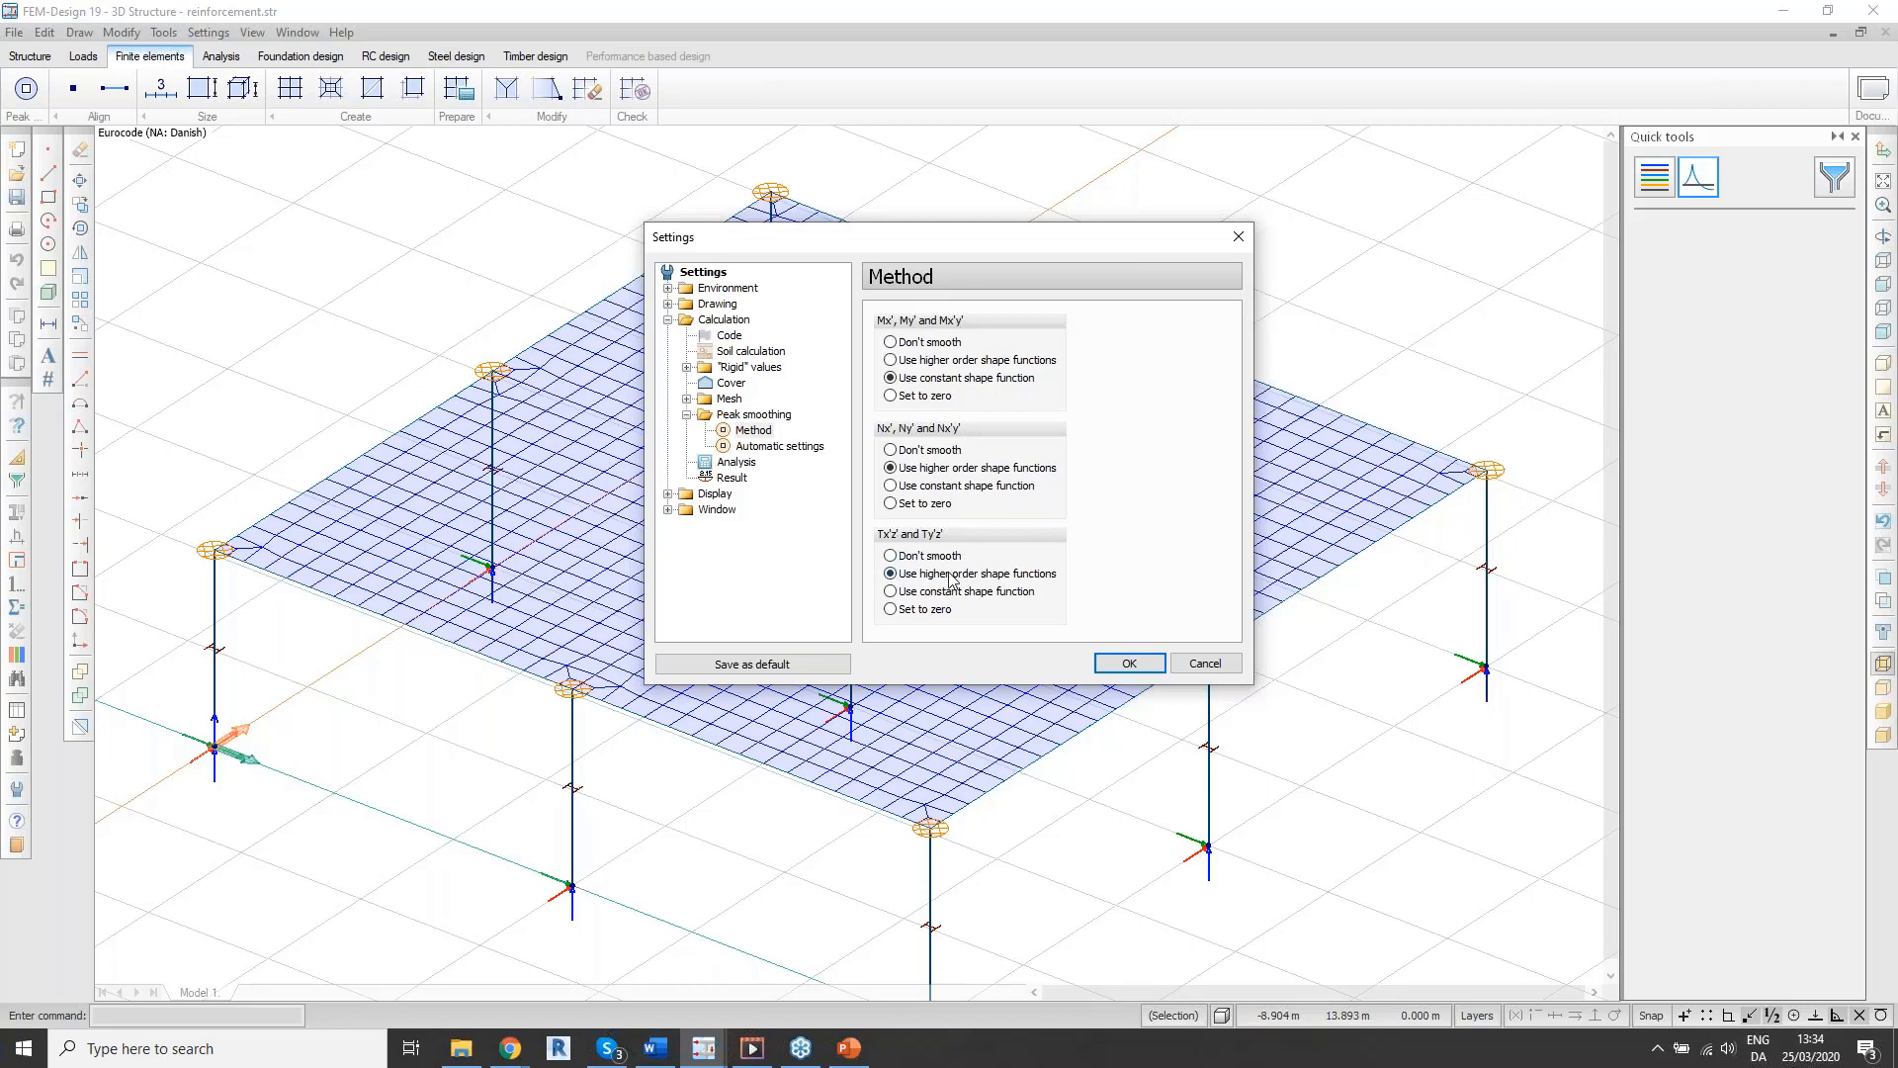
click(1129, 664)
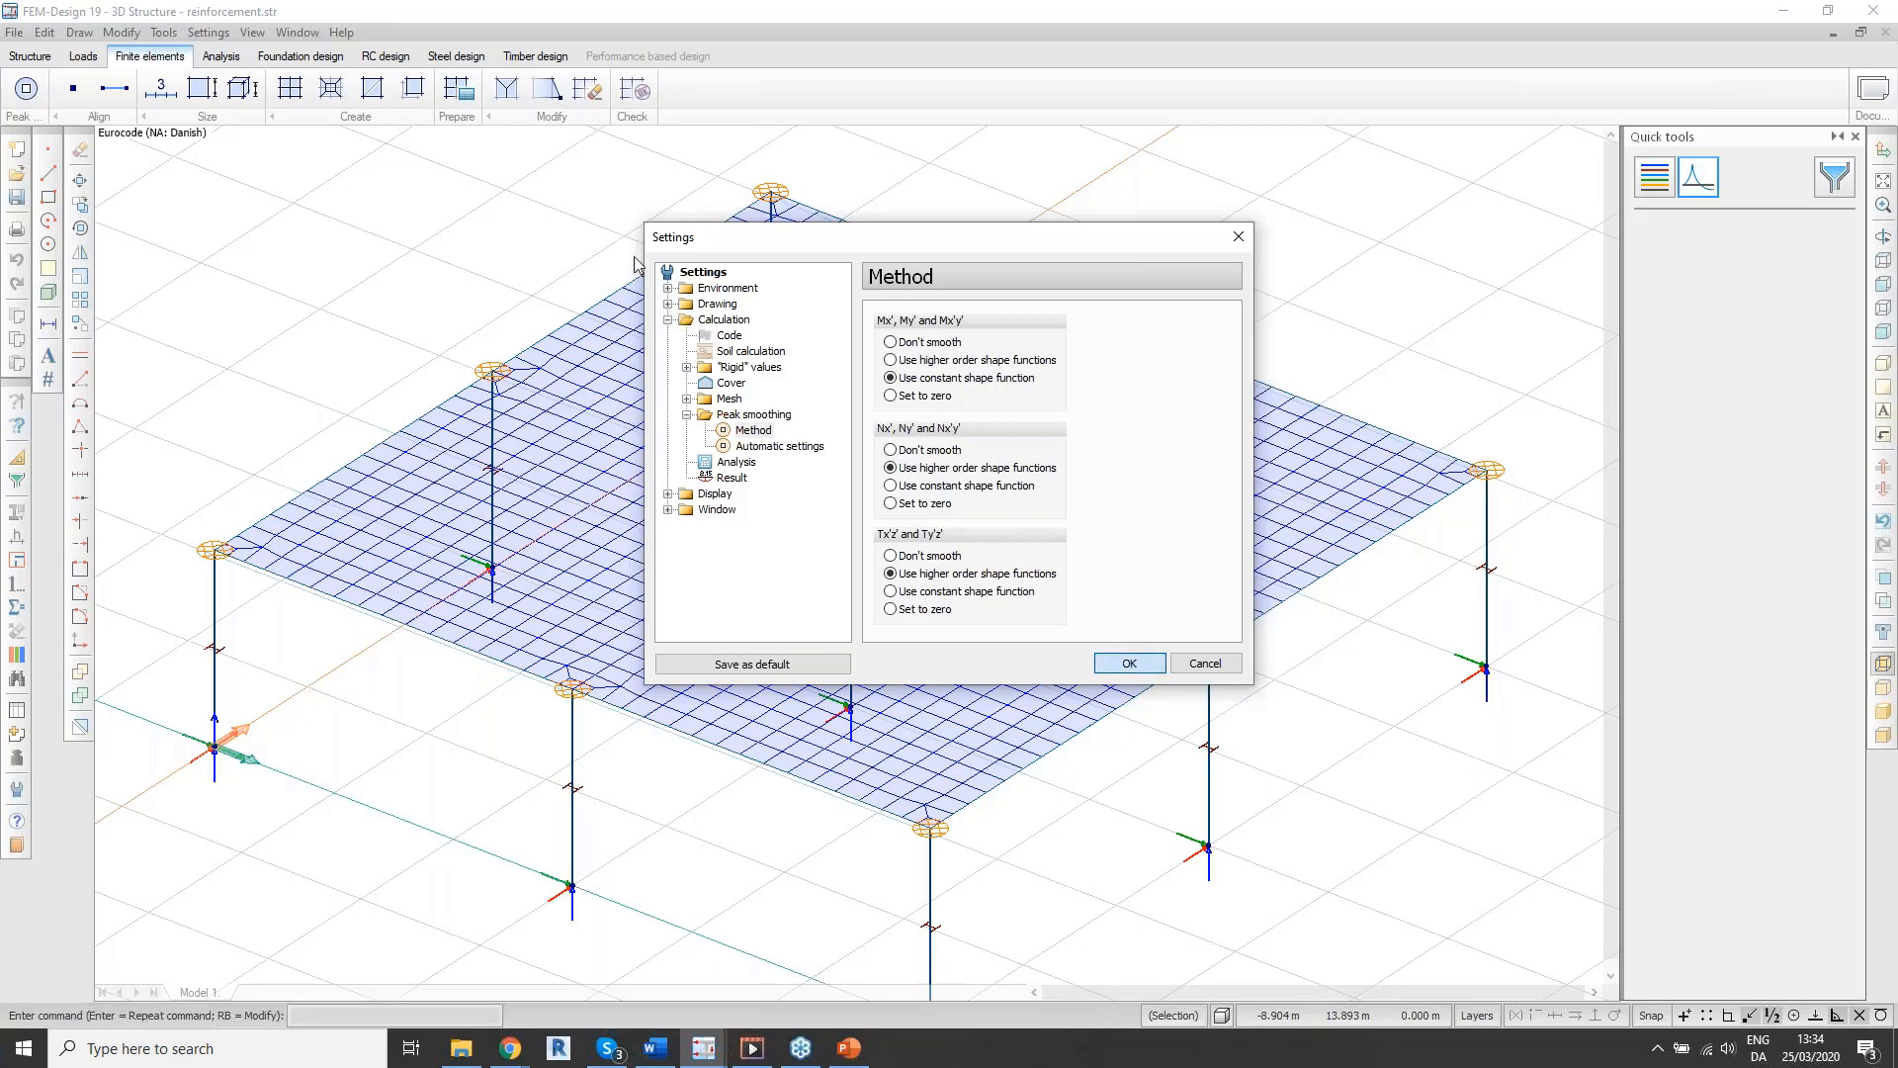
Step: Try to prepare the mesh again and recalculate the analysis for load combinations only
click(458, 89)
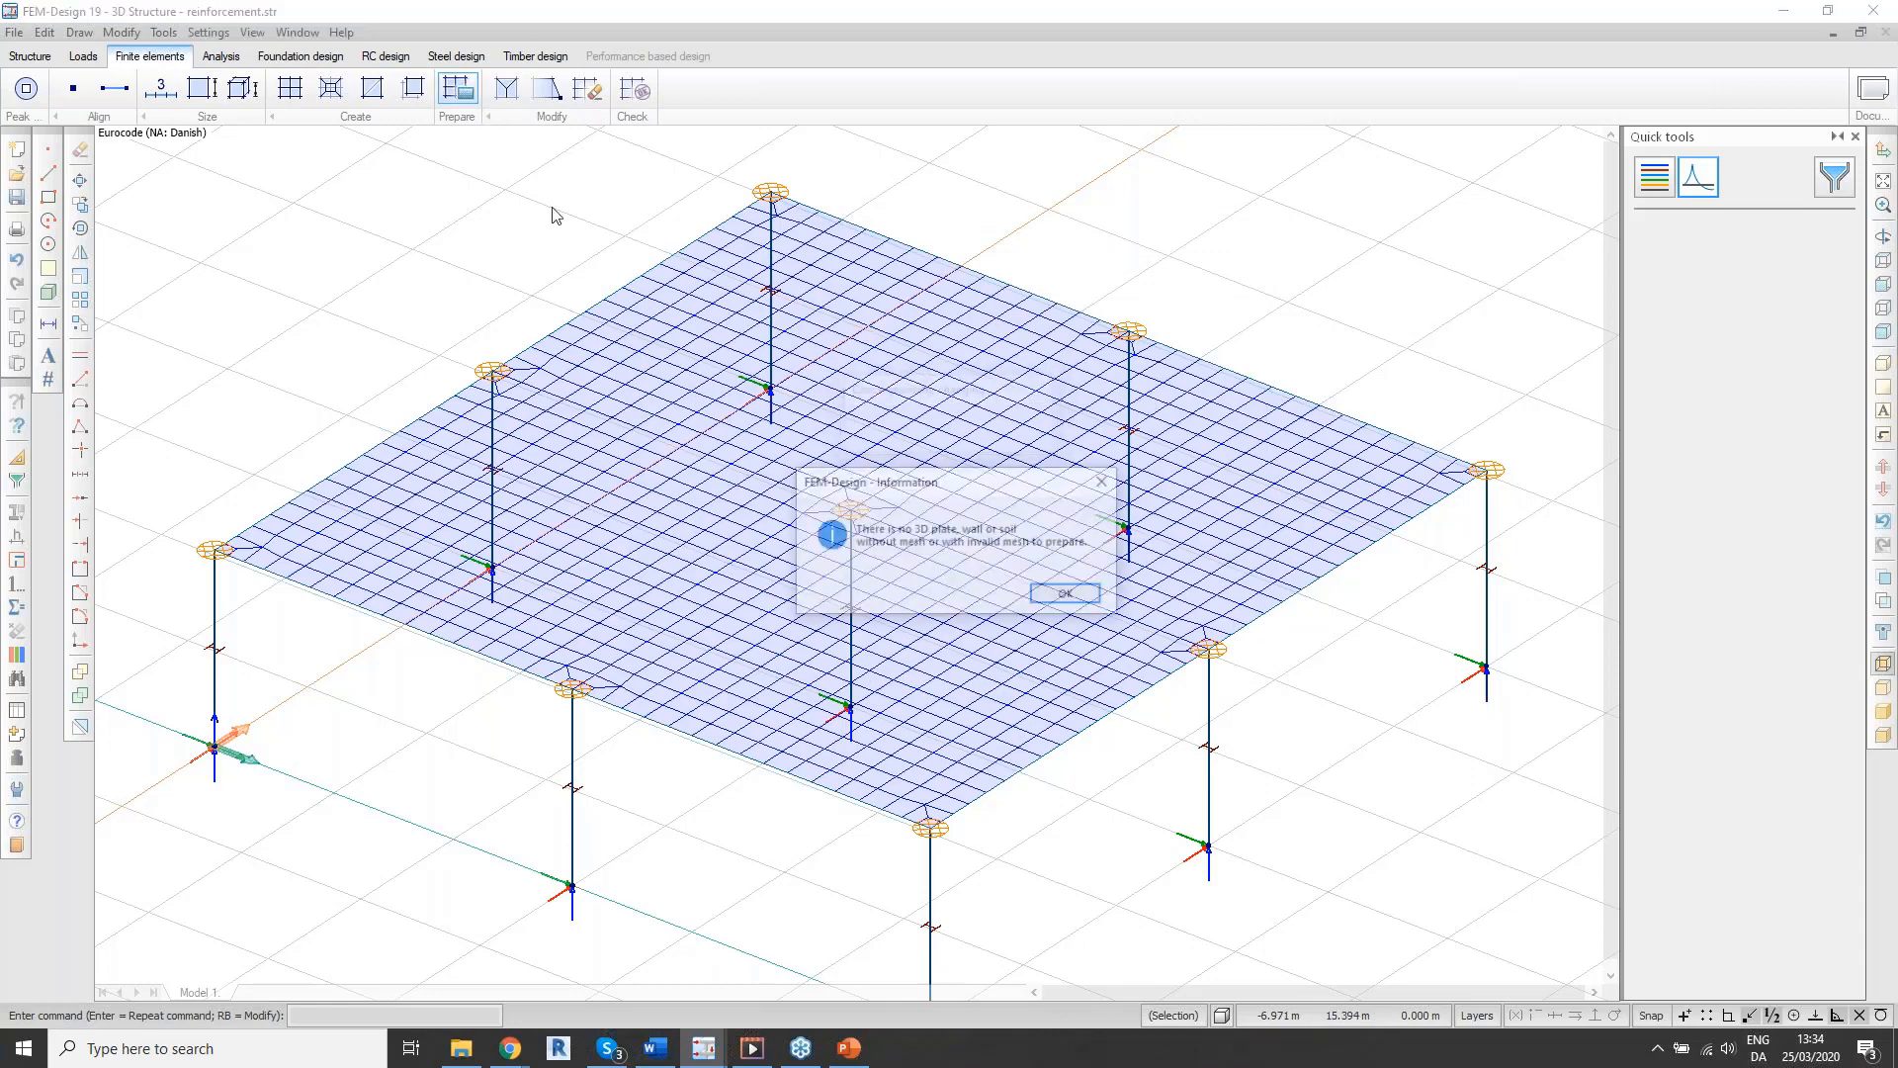
click(1067, 594)
click(221, 56)
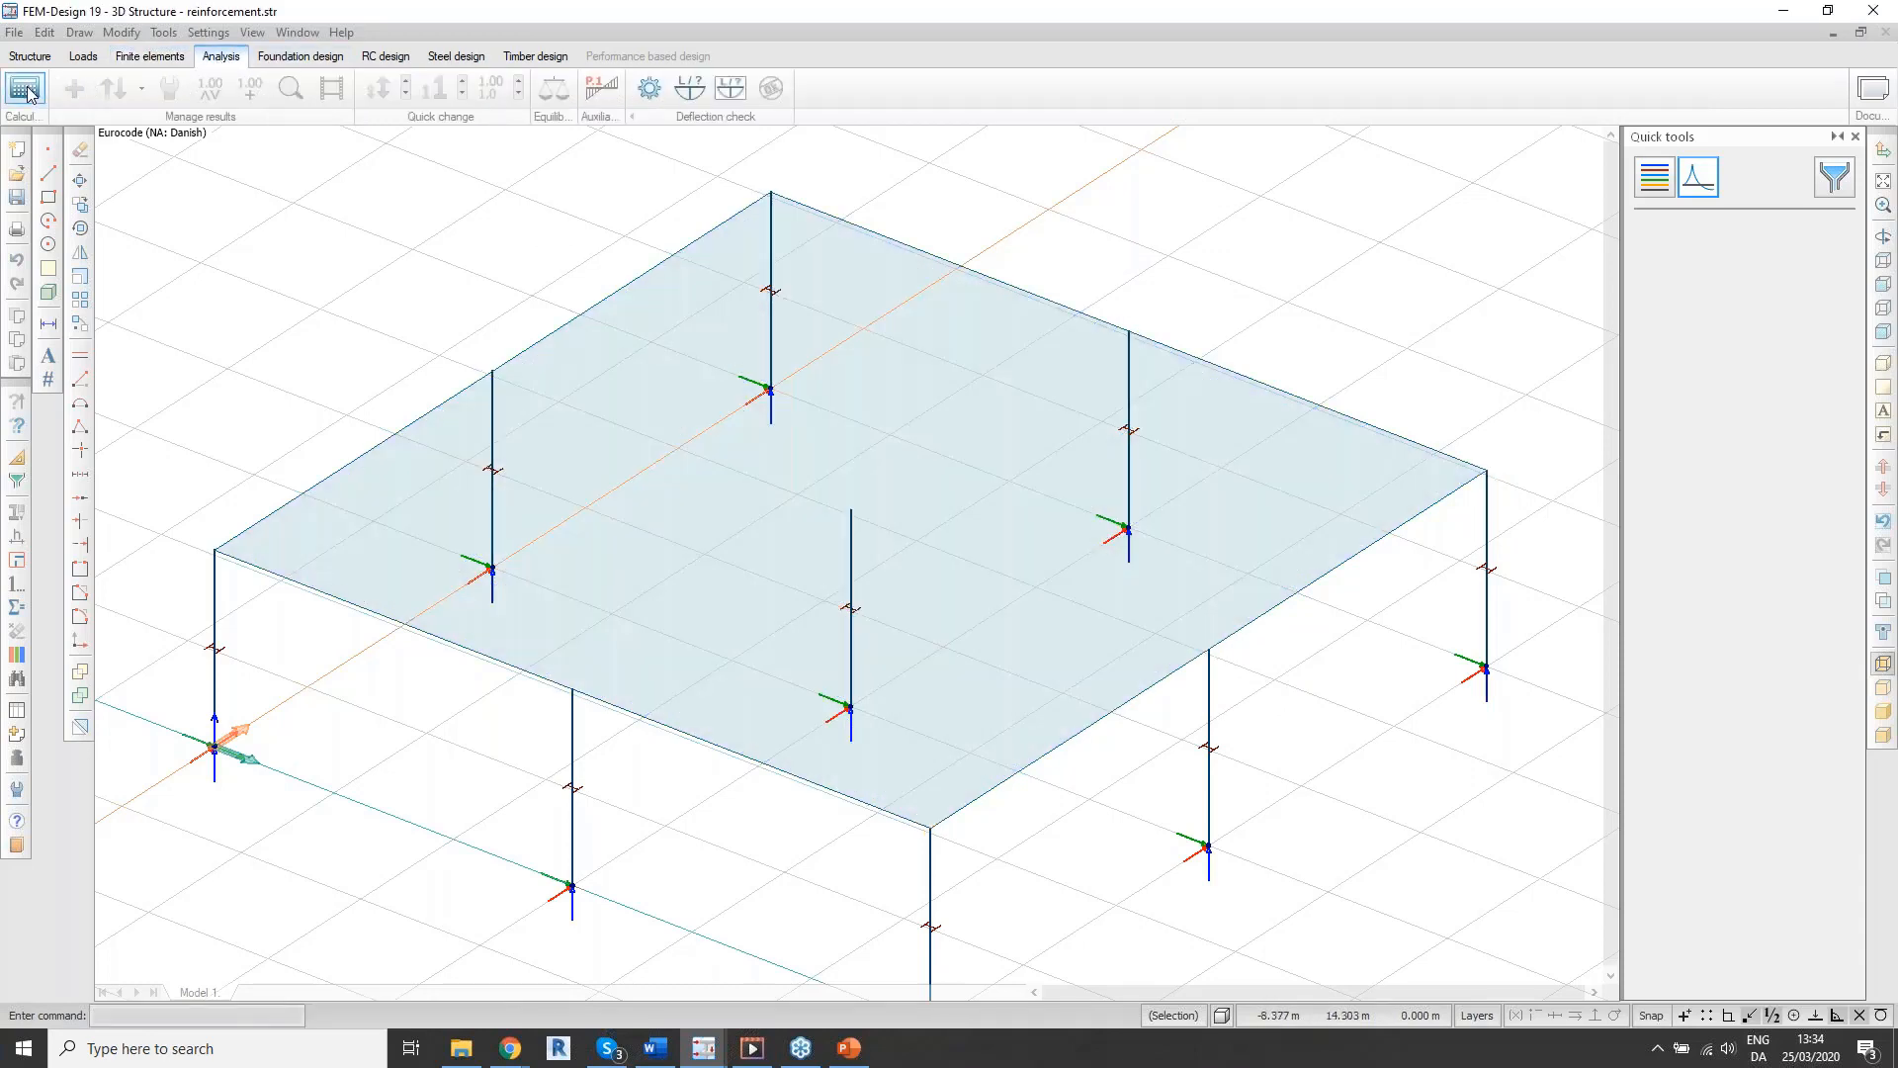
click(25, 89)
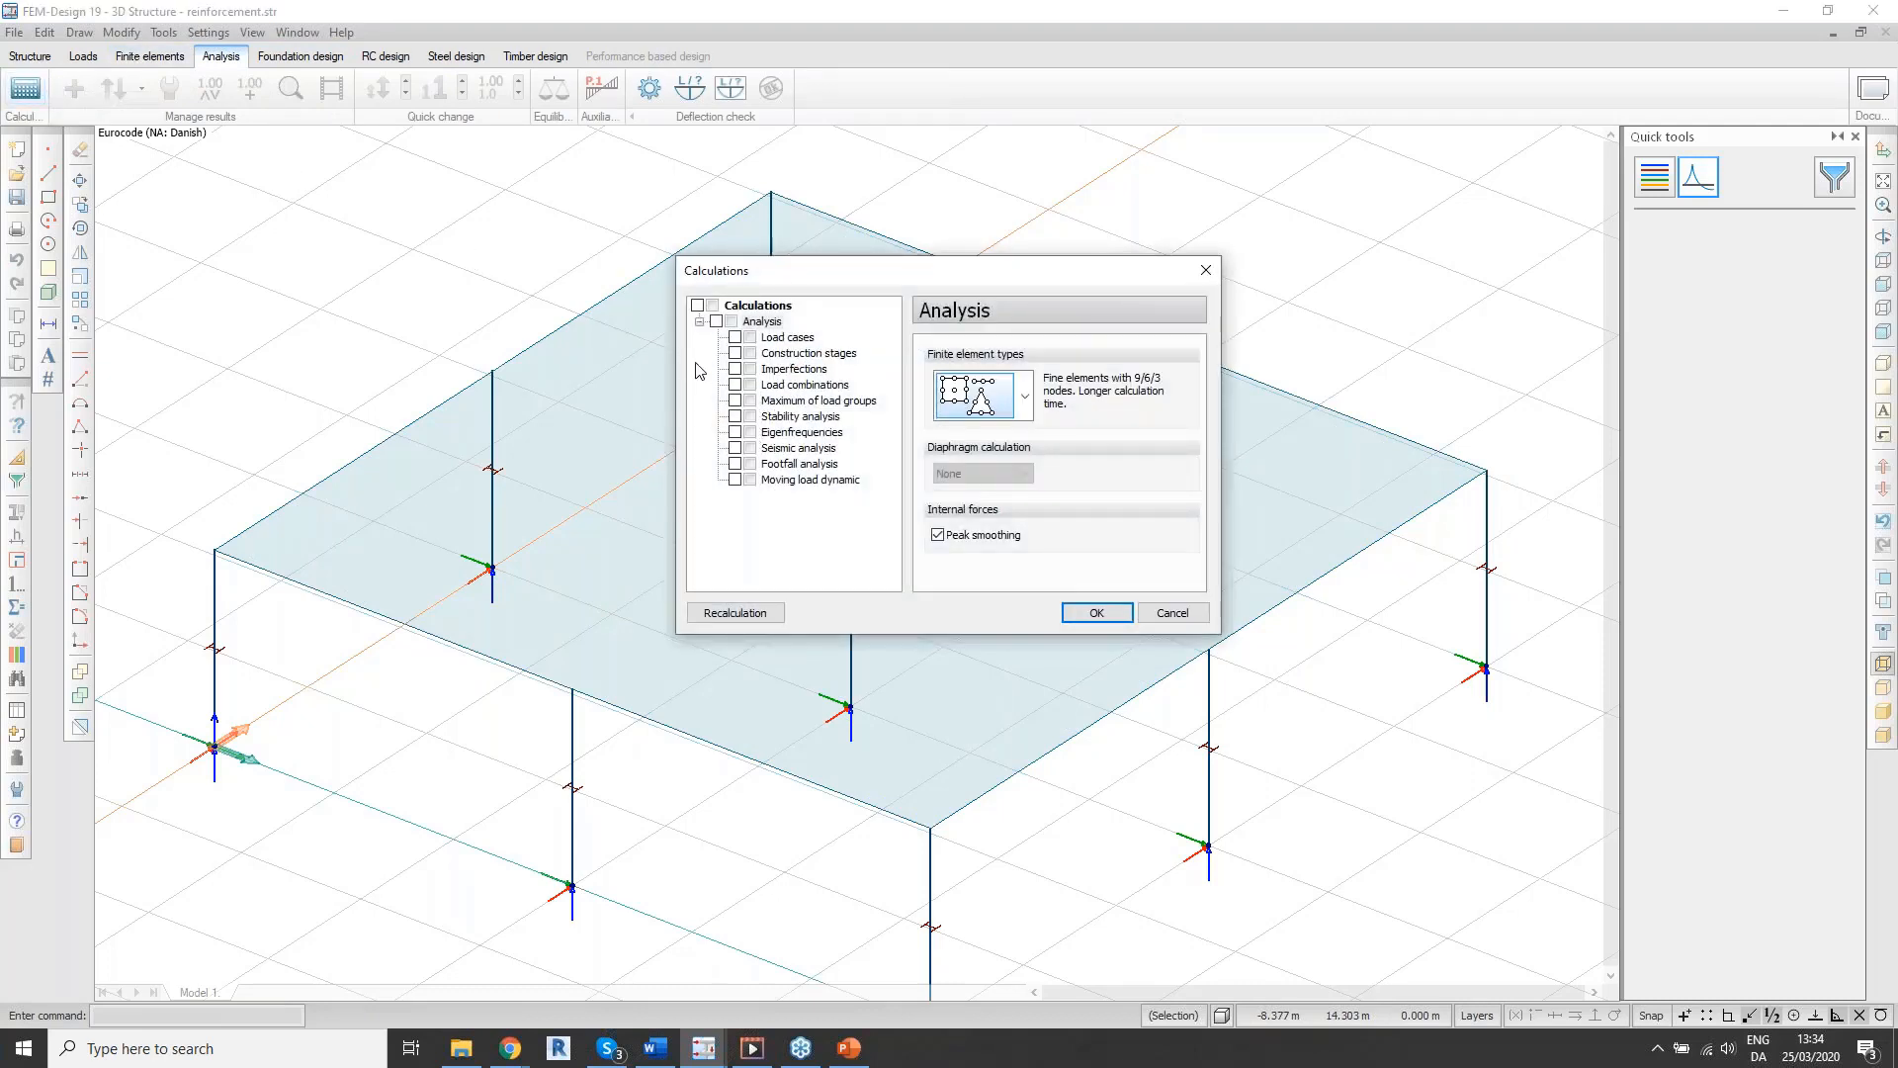
click(735, 369)
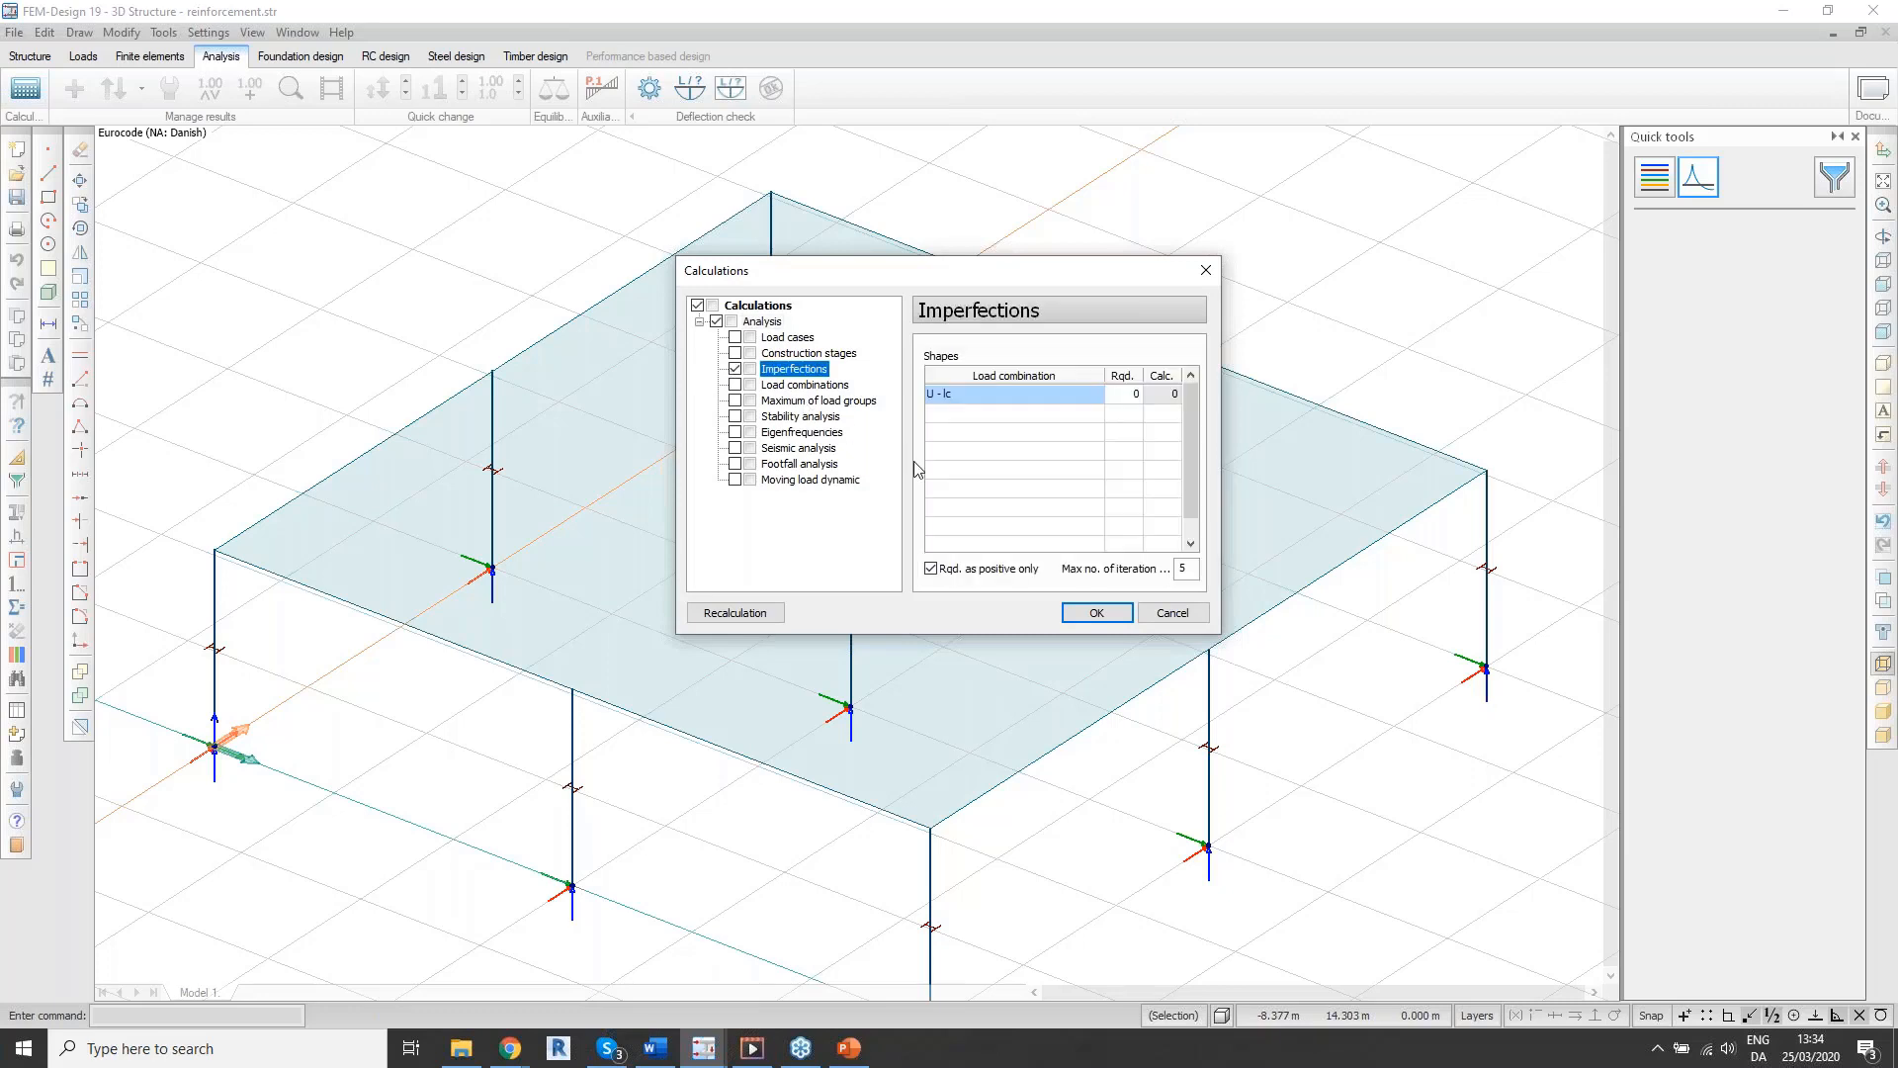
click(735, 385)
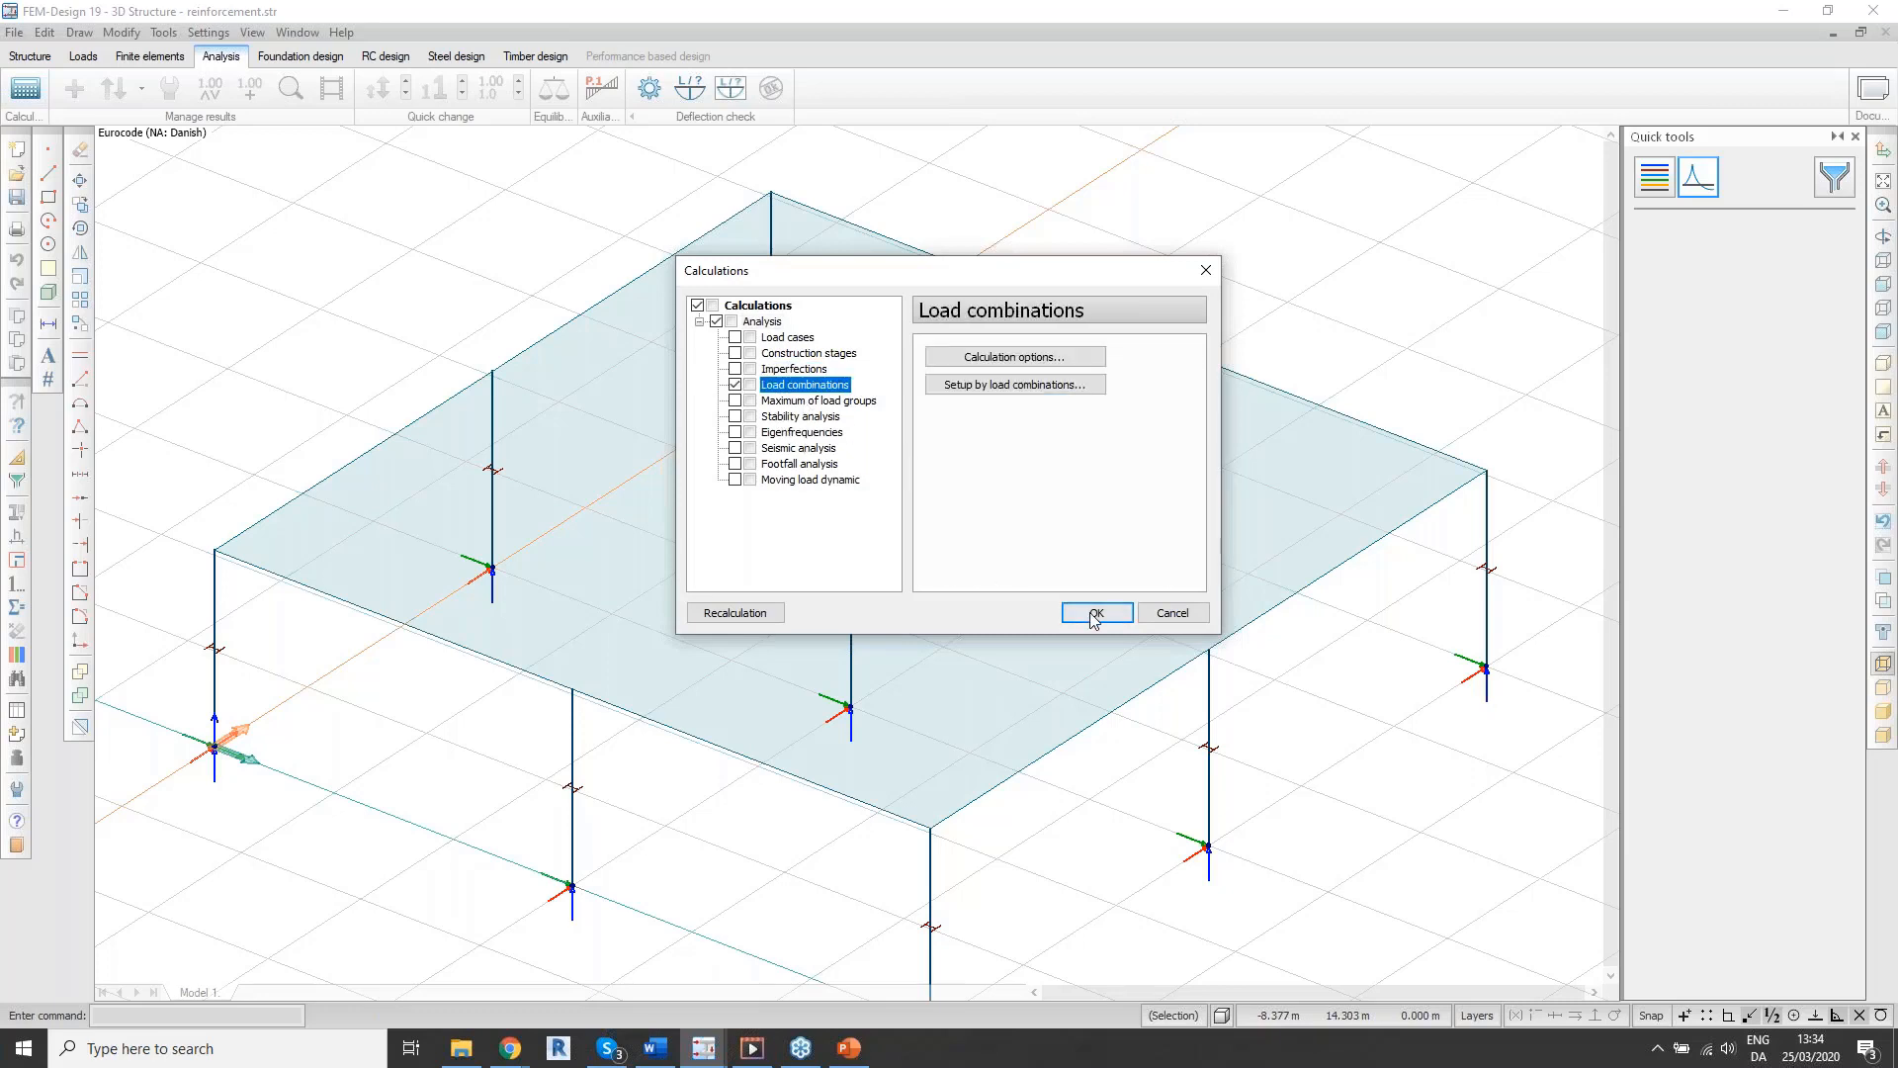
click(1096, 613)
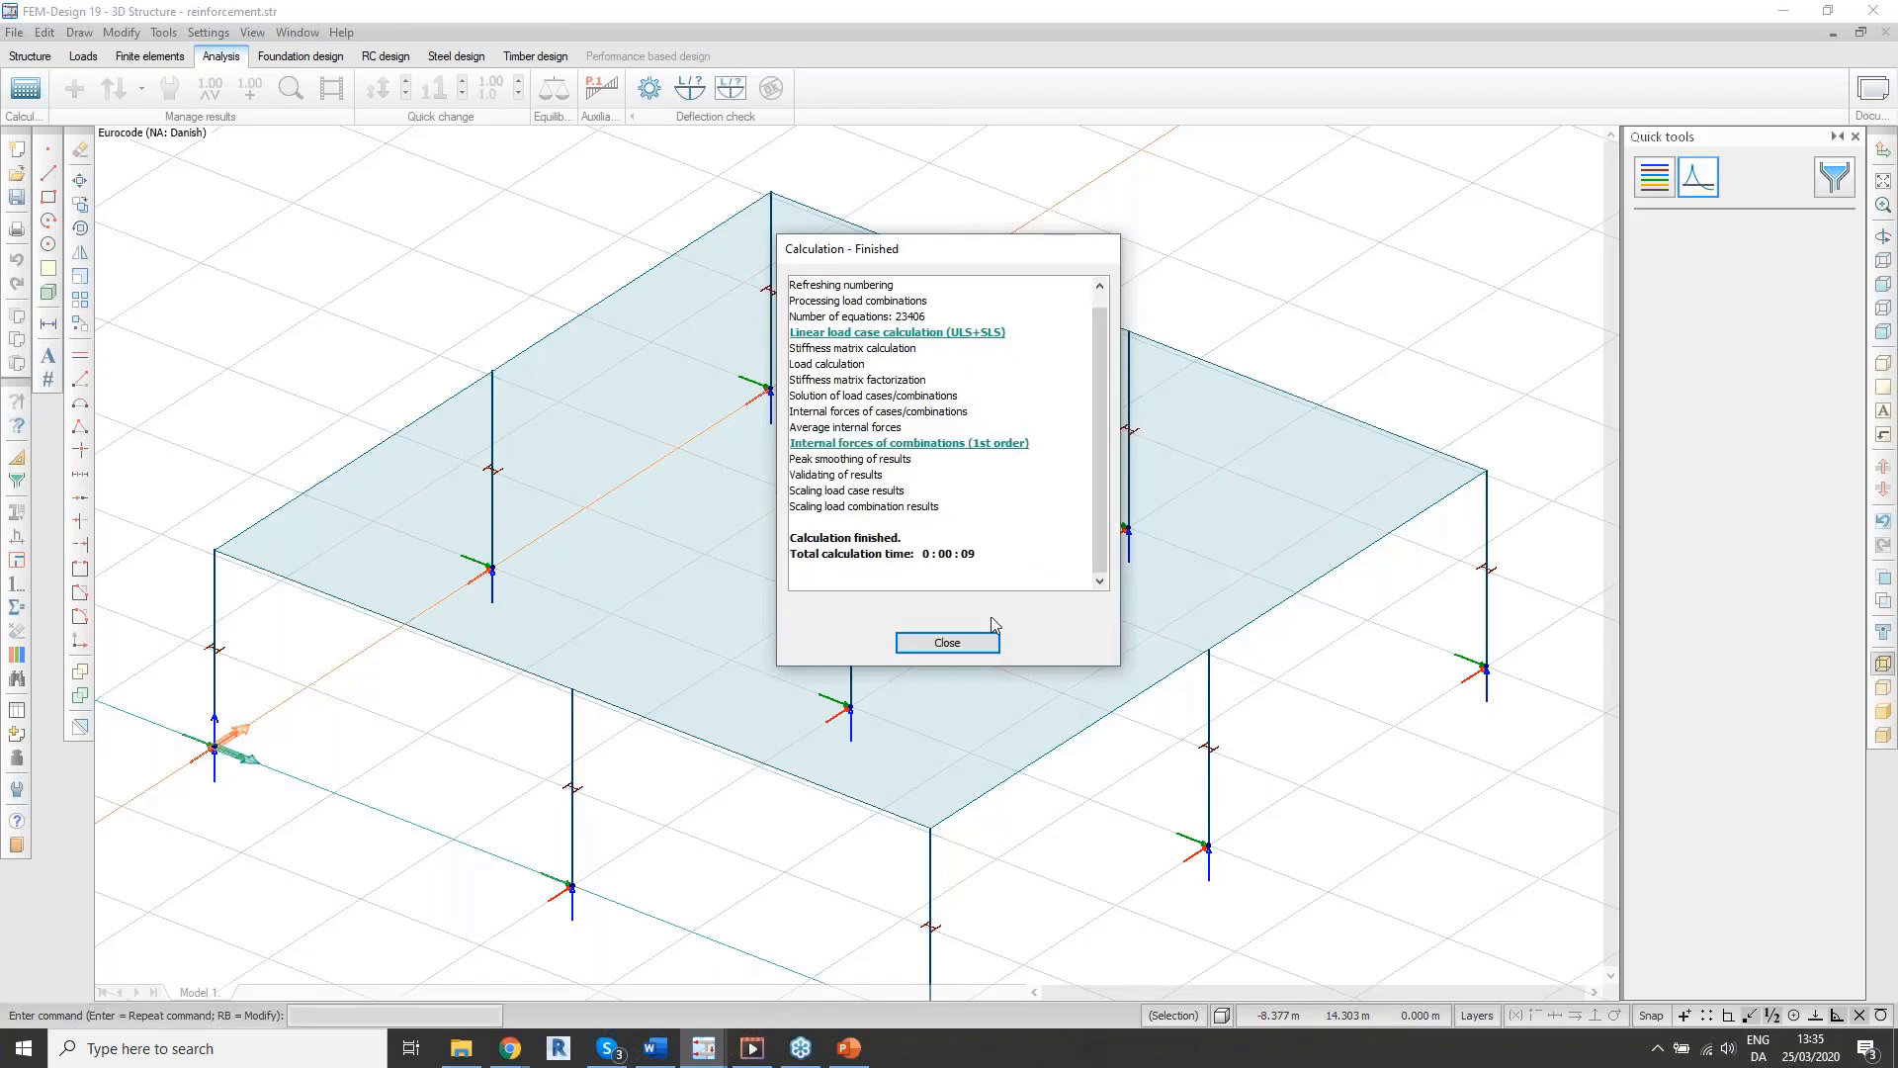
click(979, 639)
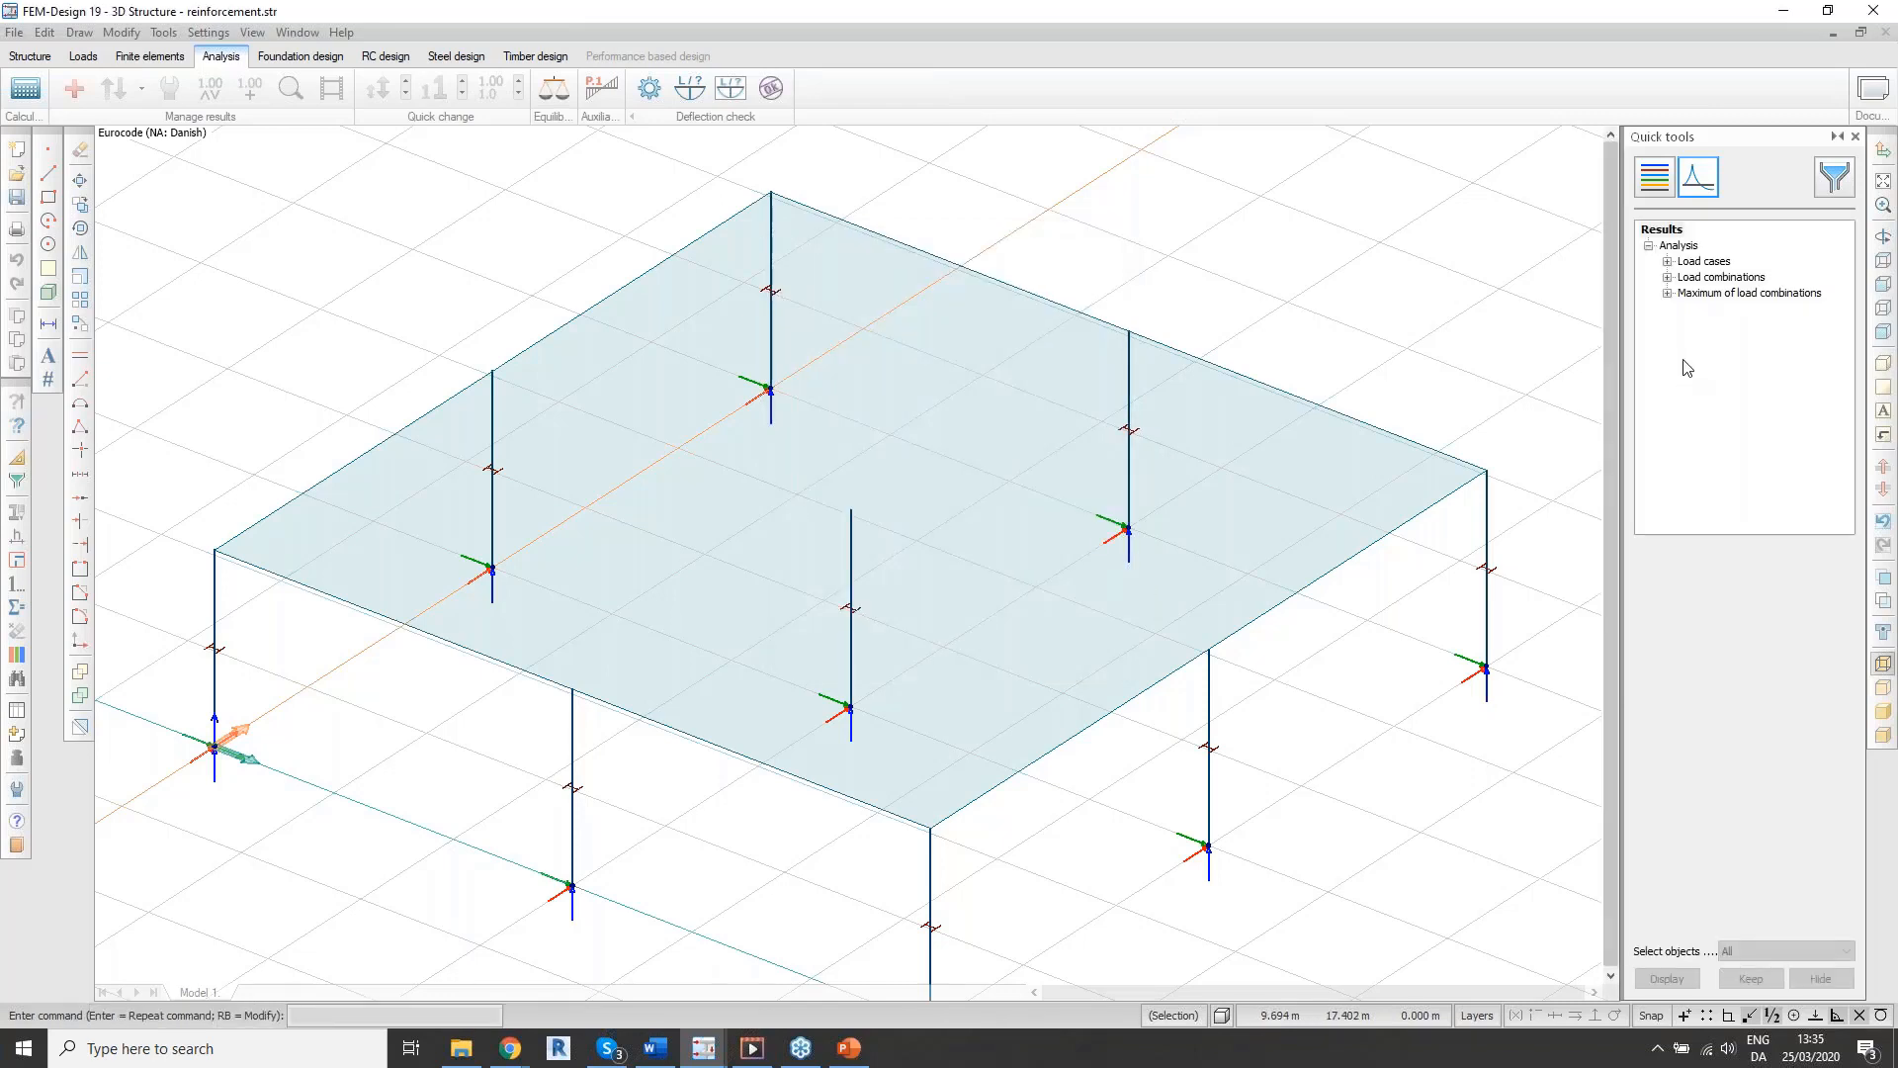
Step: Display the recalculated Mx' shell internal forces for load combination lc as a graph
double_click(1703, 280)
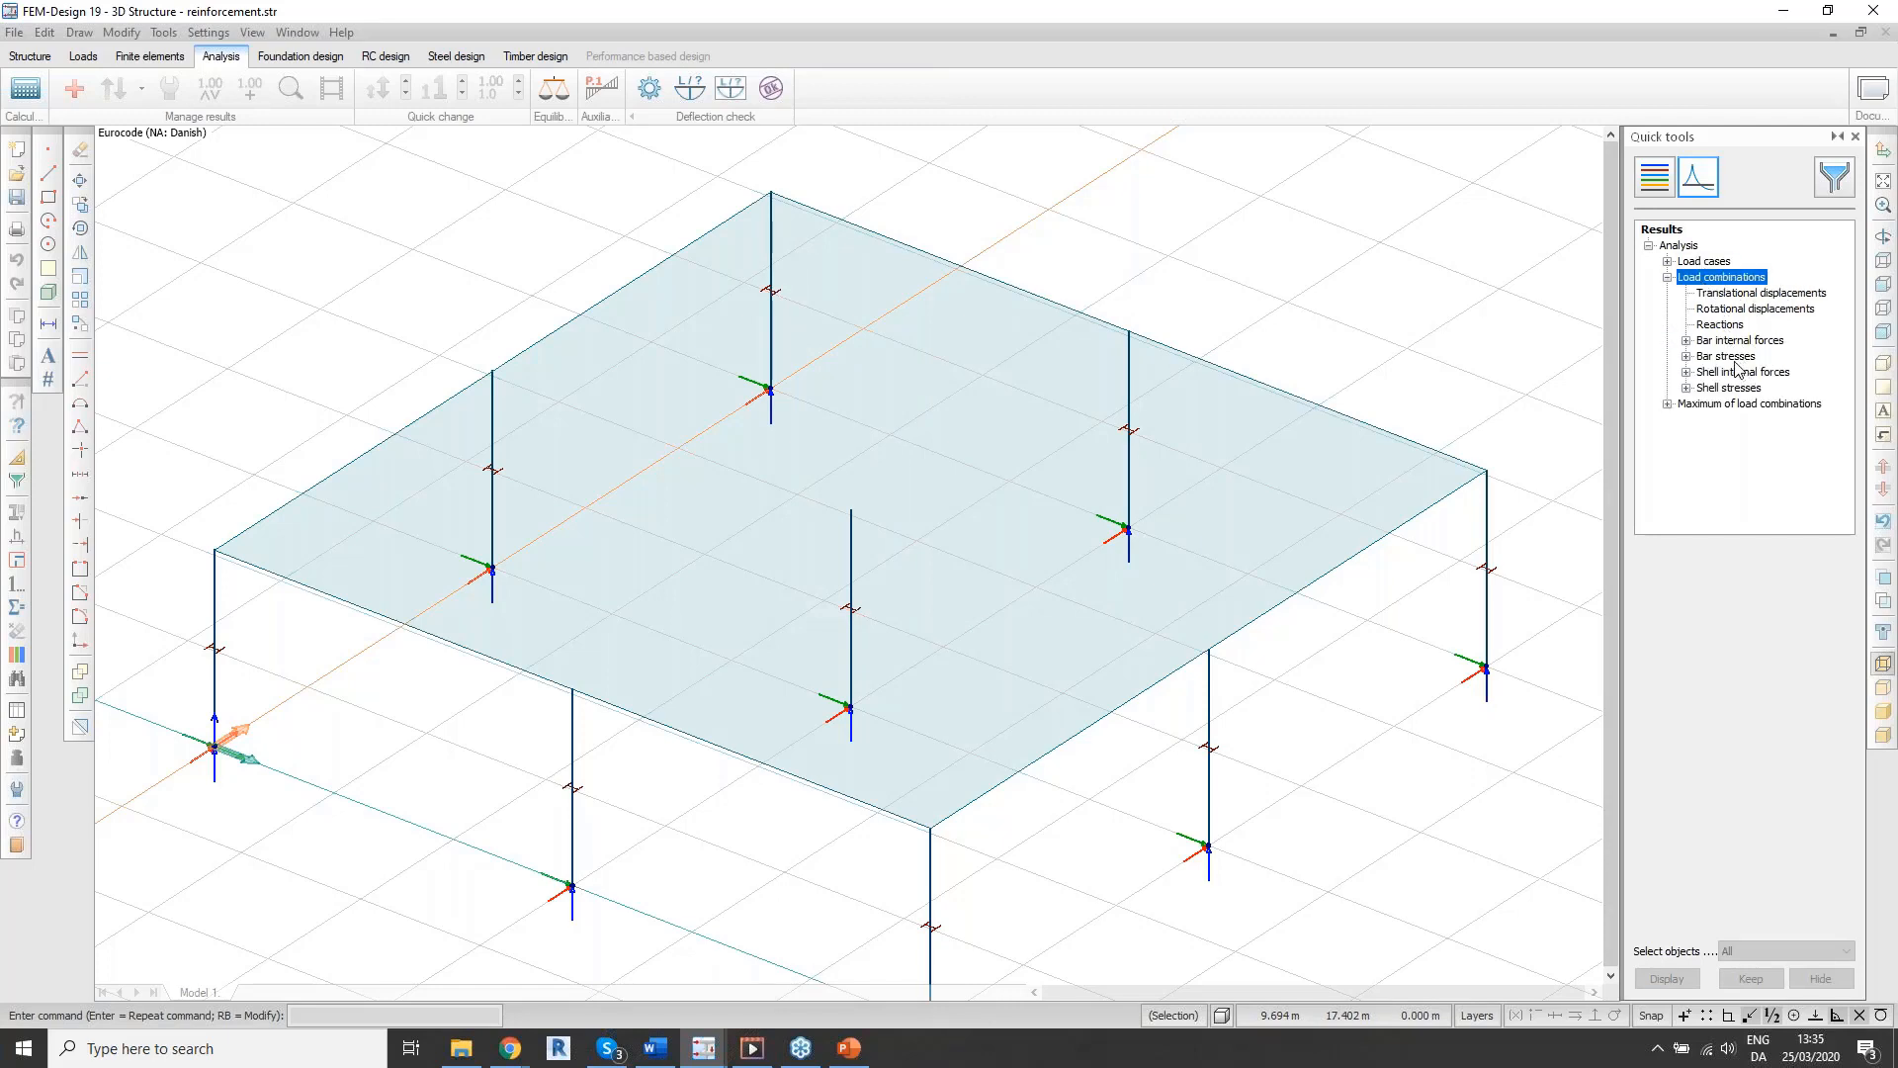
double_click(1747, 373)
click(1723, 315)
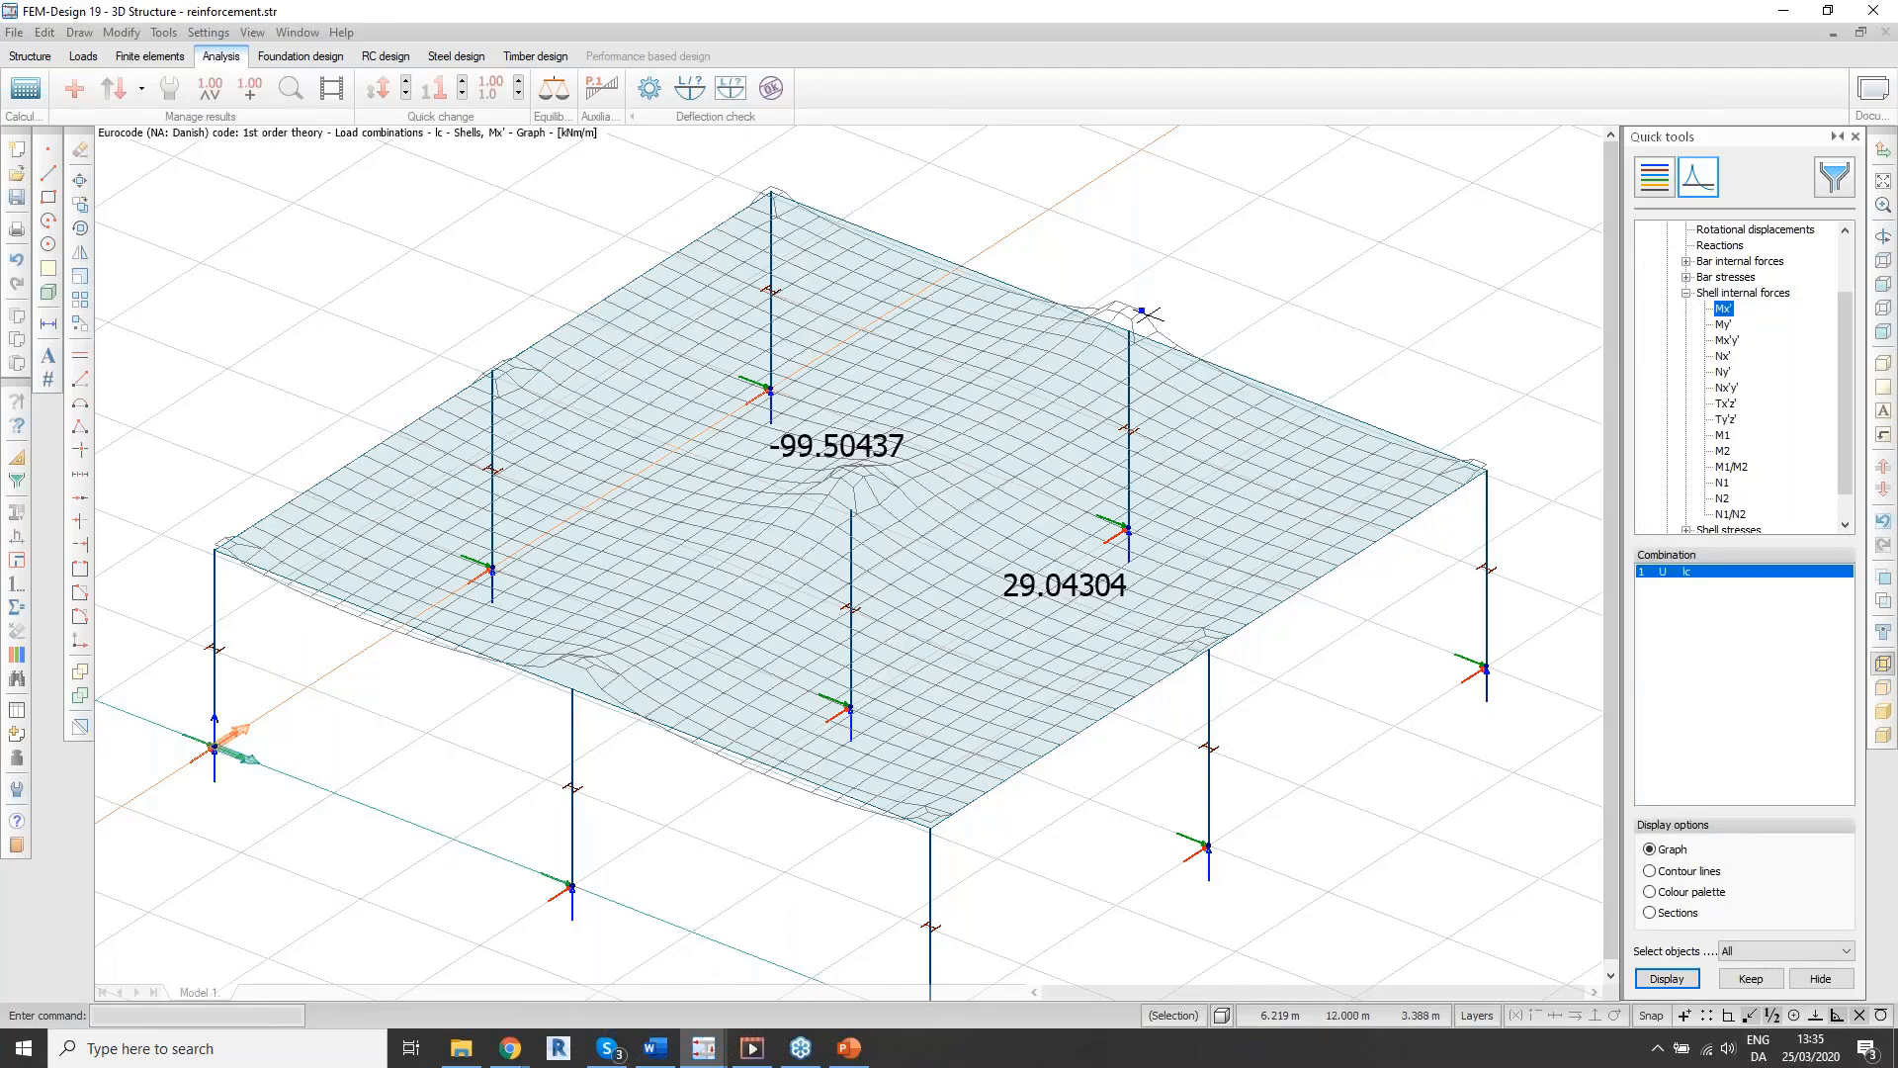
Step: Examine the Mx' graph peaks over the middle and edge columns of the slab
scroll(1155, 314, up, 5)
scroll(1050, 286, down, 5)
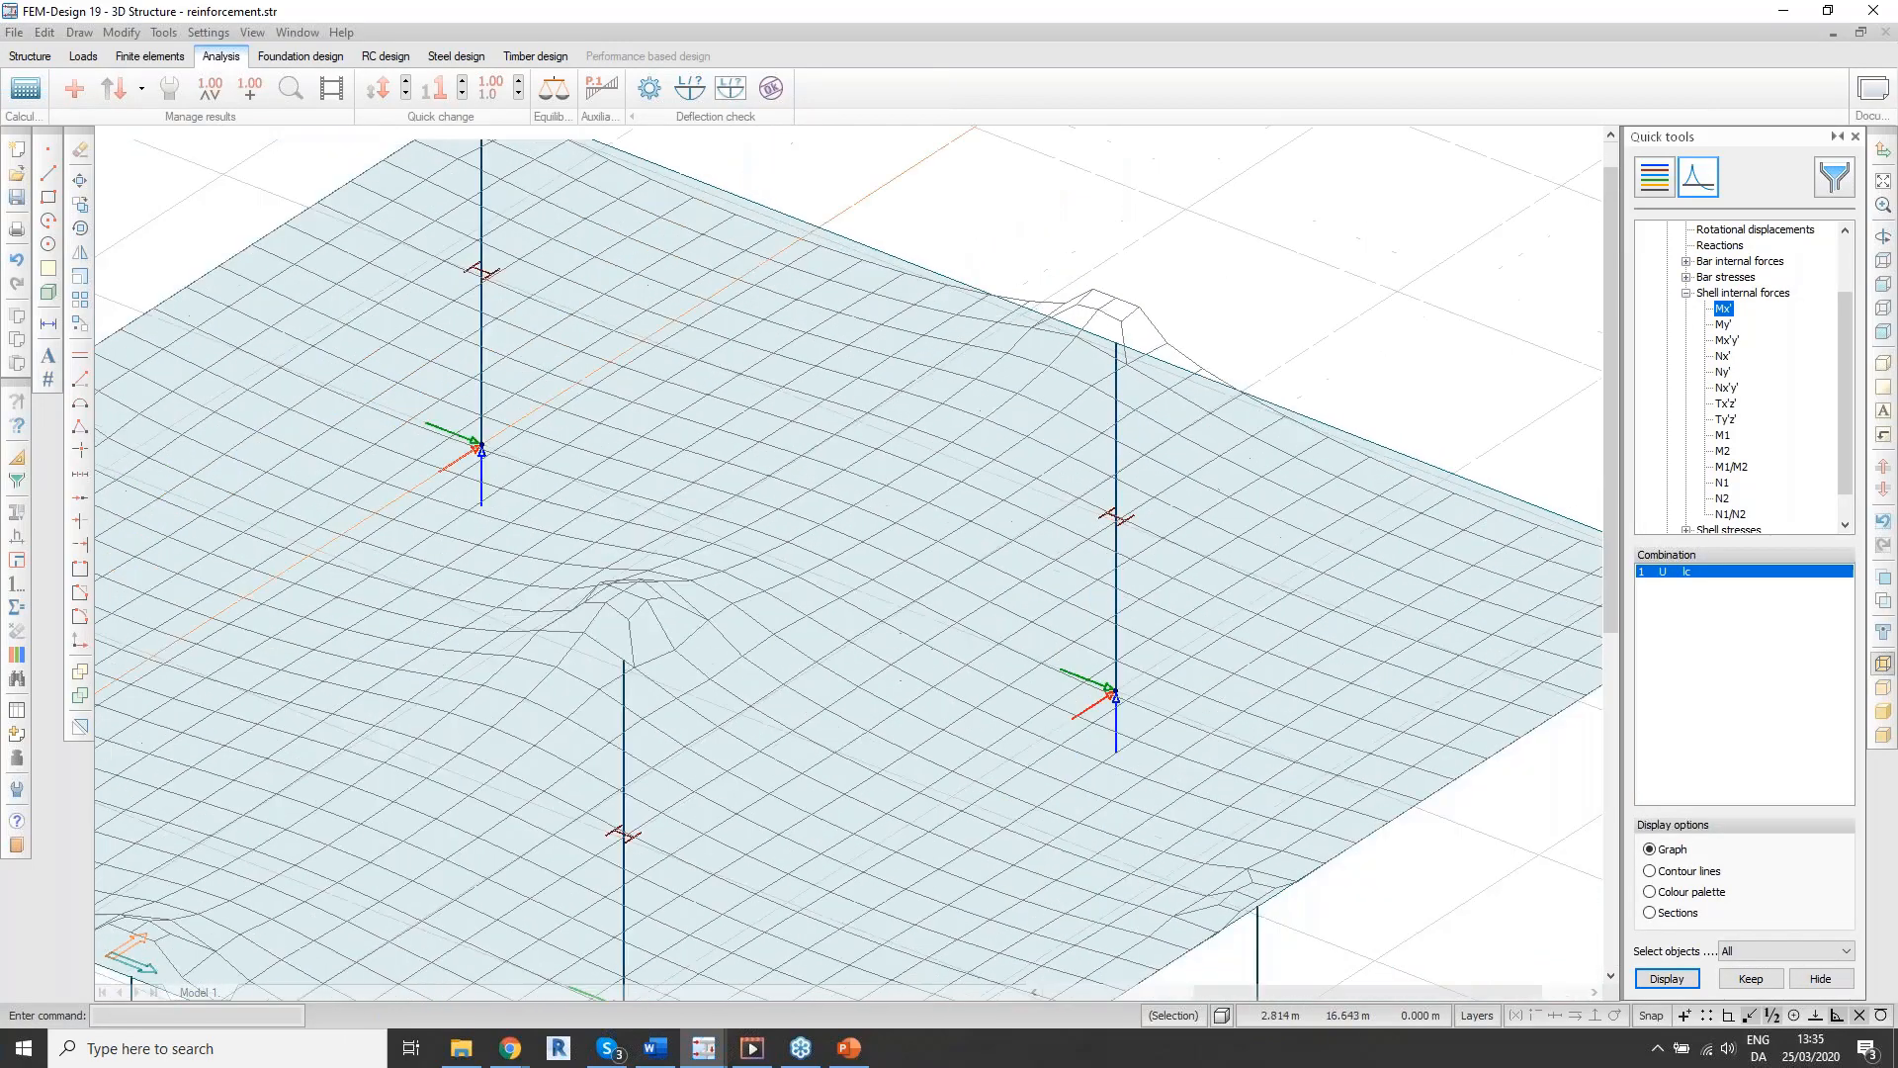
scroll(721, 318, down, 2)
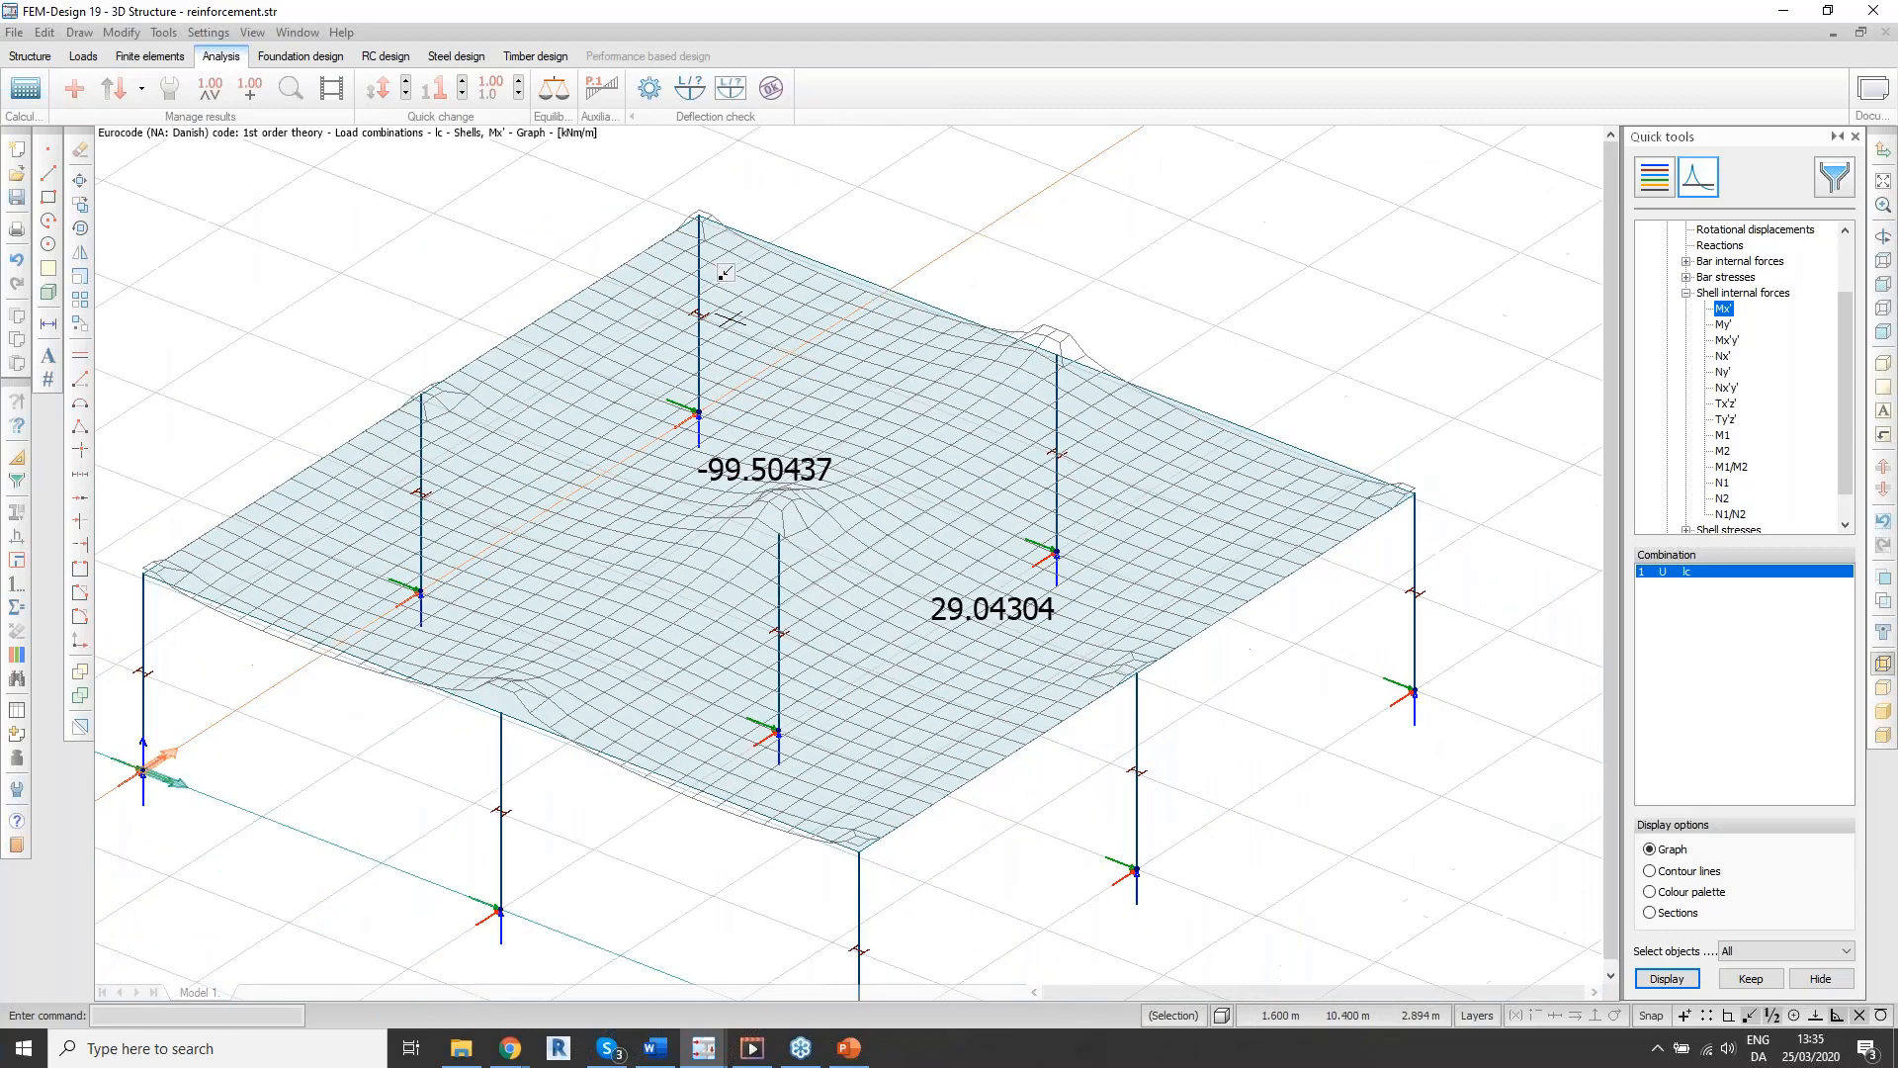
scroll(729, 190, up, 5)
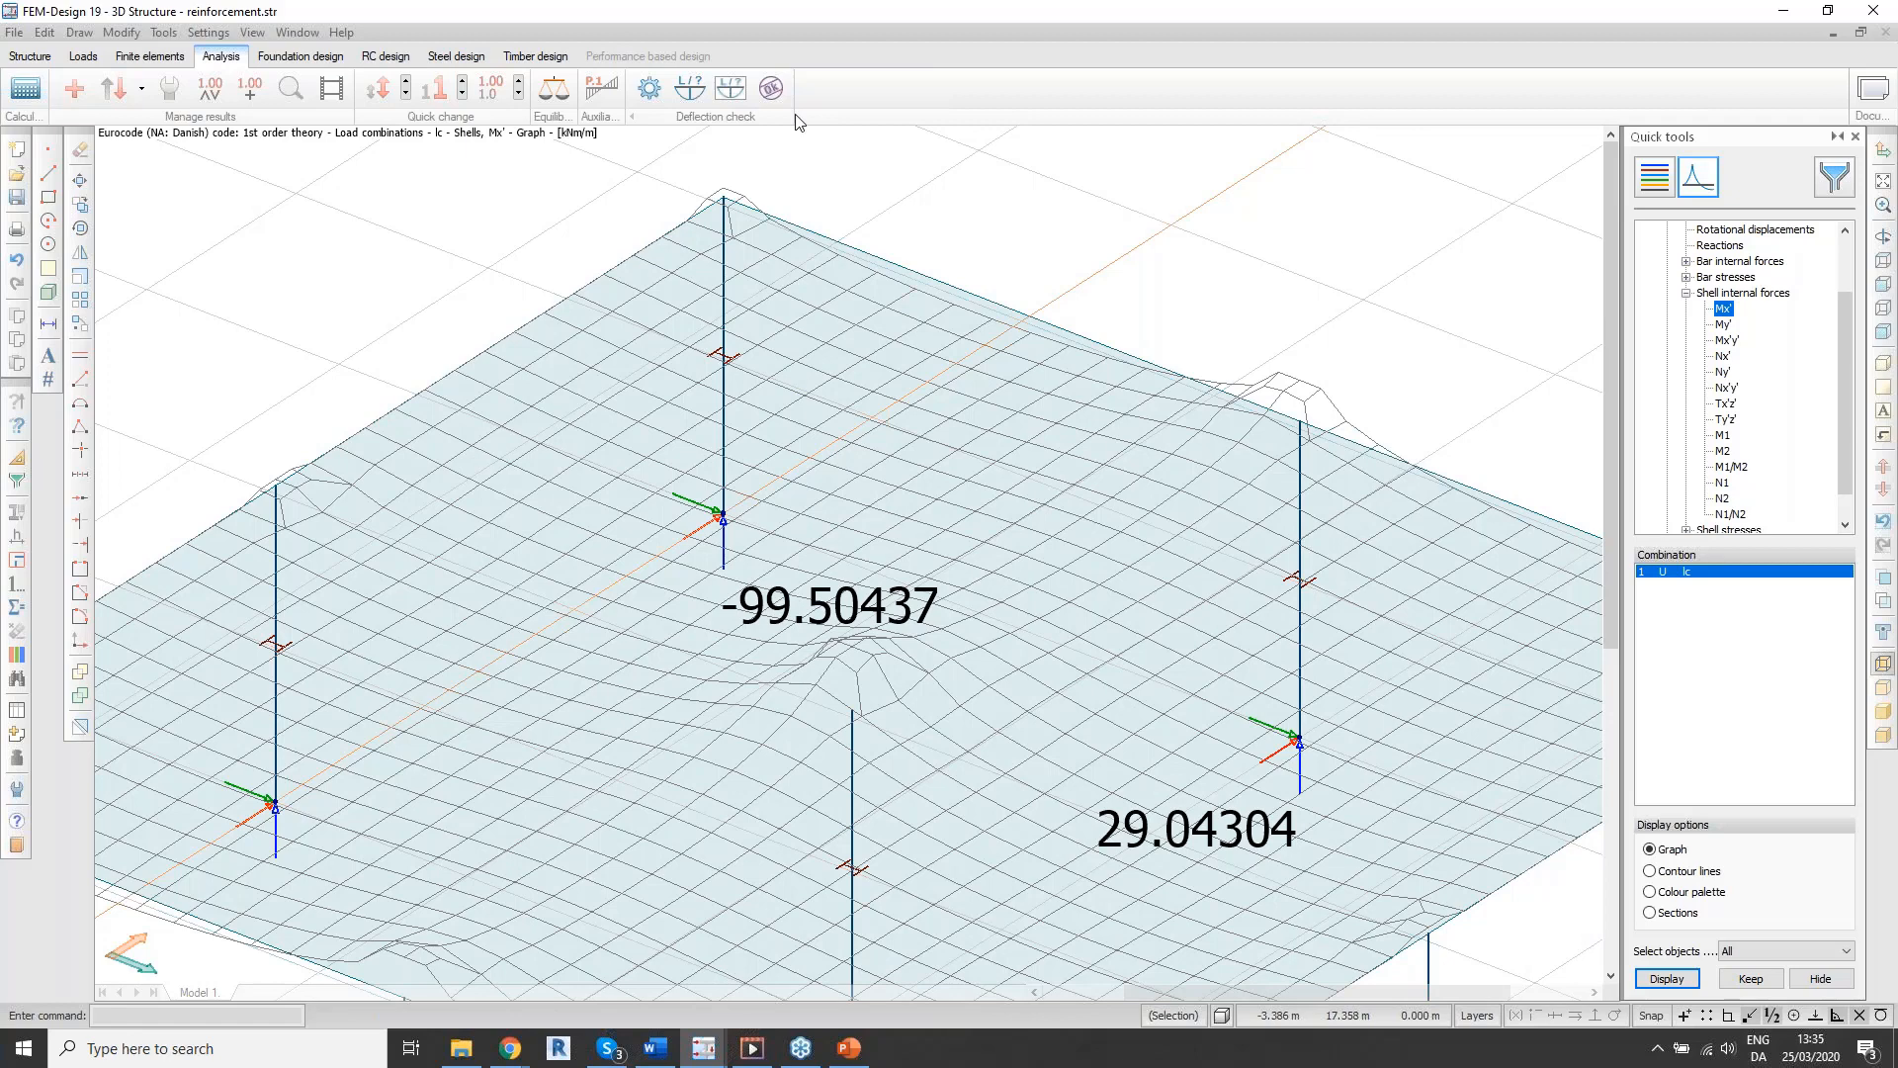
scroll(827, 384, down, 5)
scroll(790, 489, up, 3)
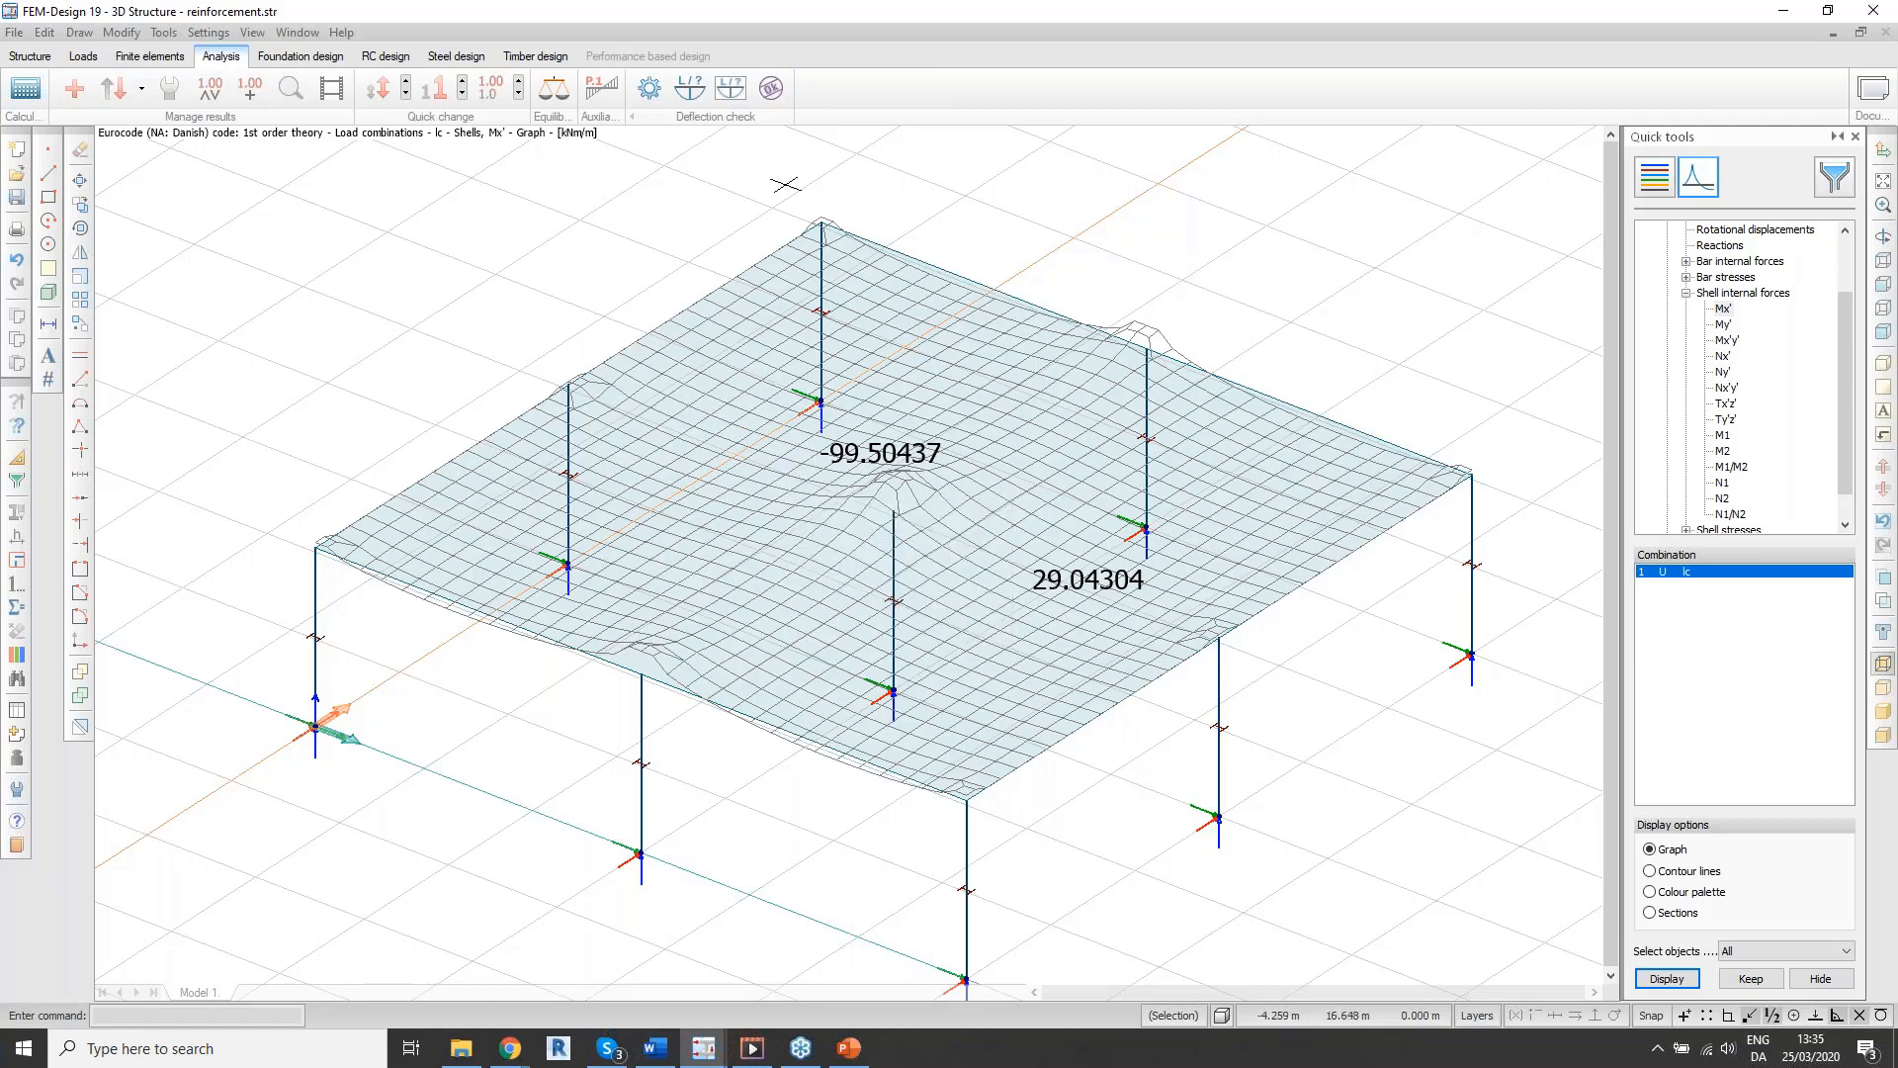
Step: Switch to RC design for surface reinforcement and hide the Mx' result graph
click(388, 57)
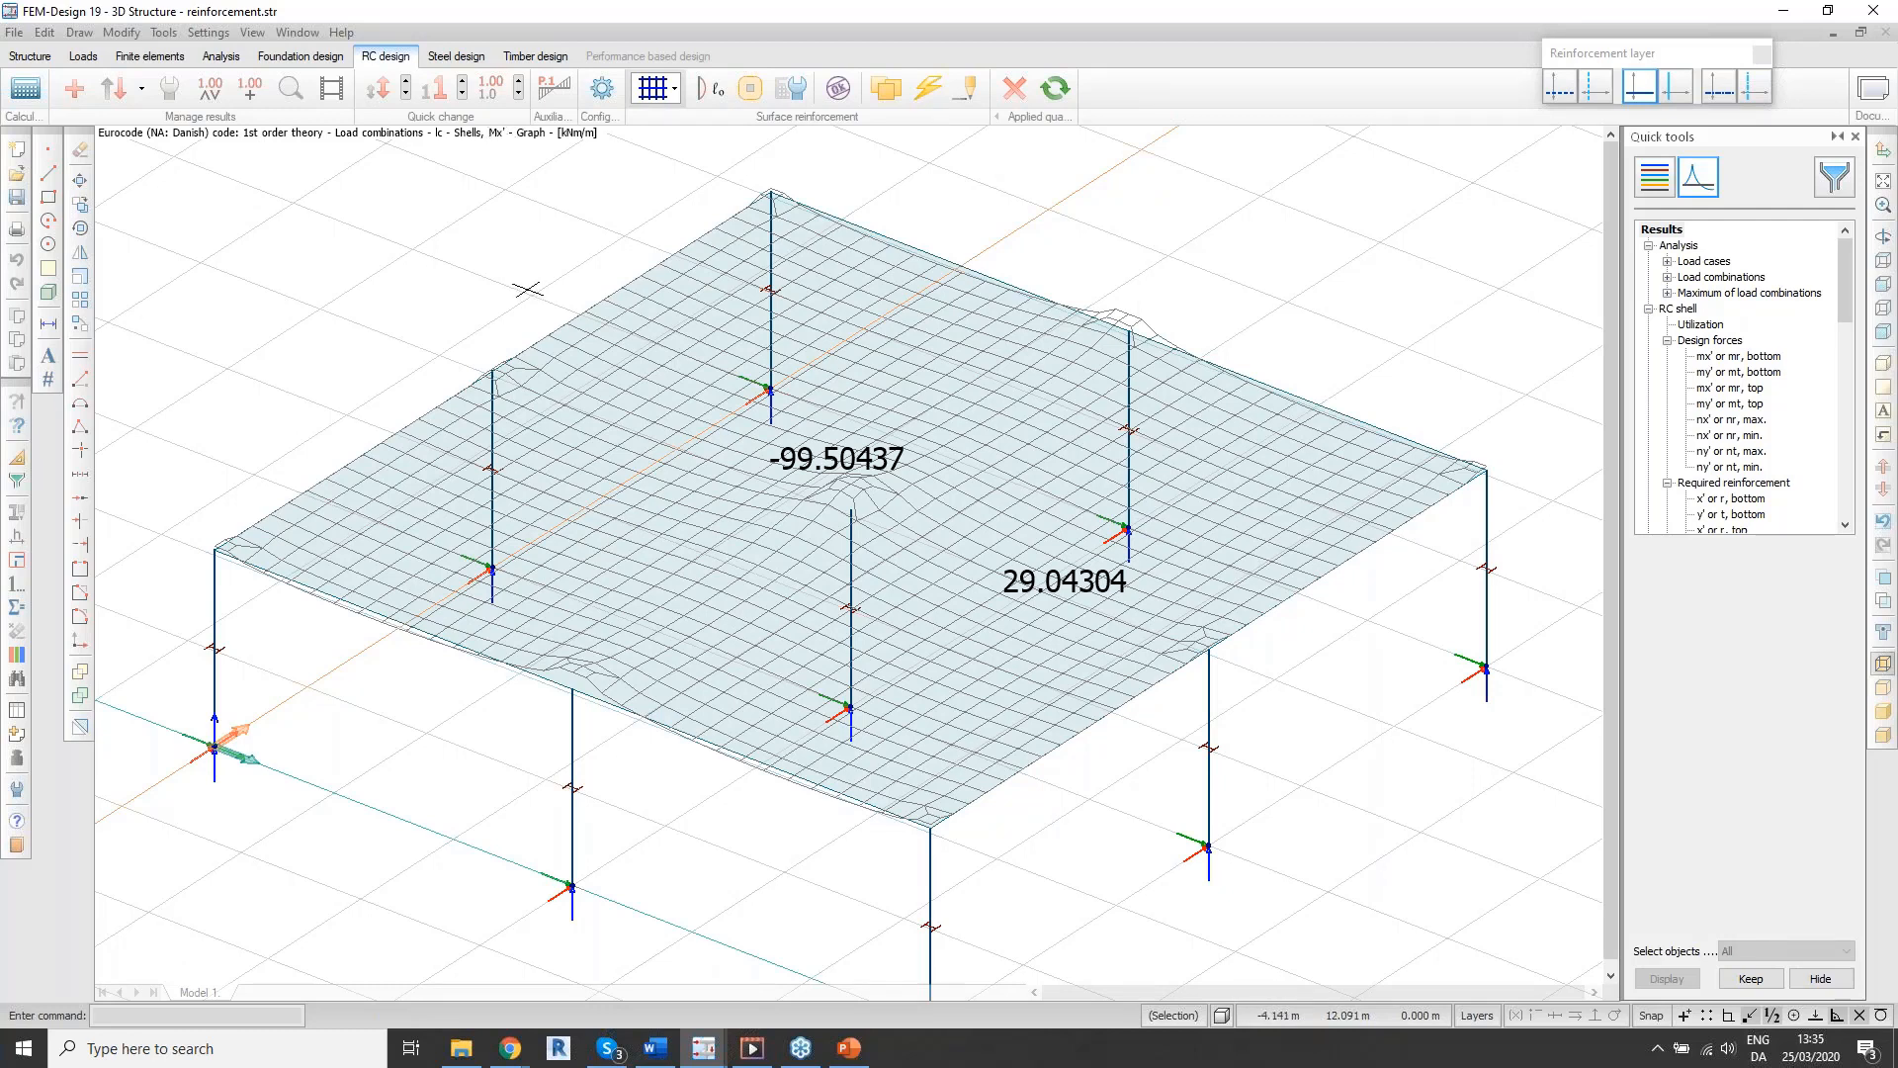
click(793, 97)
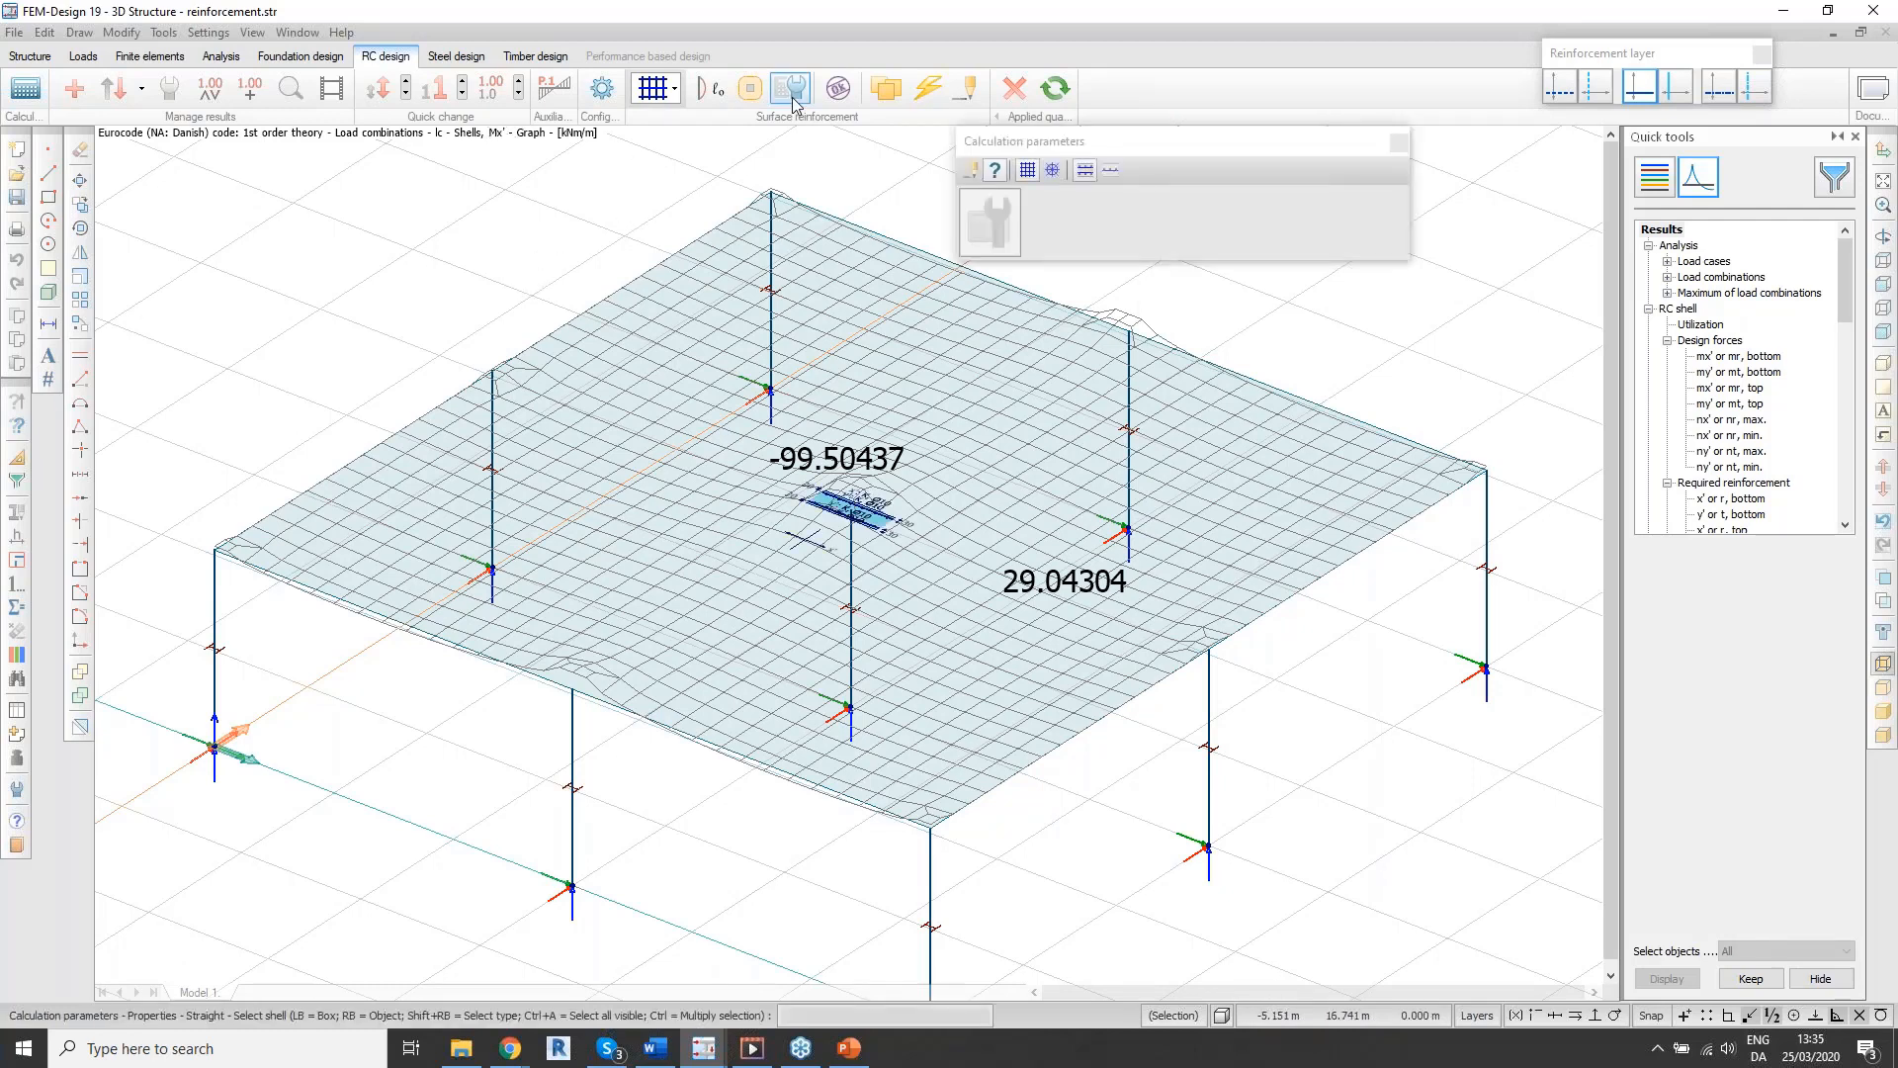
click(141, 94)
click(178, 139)
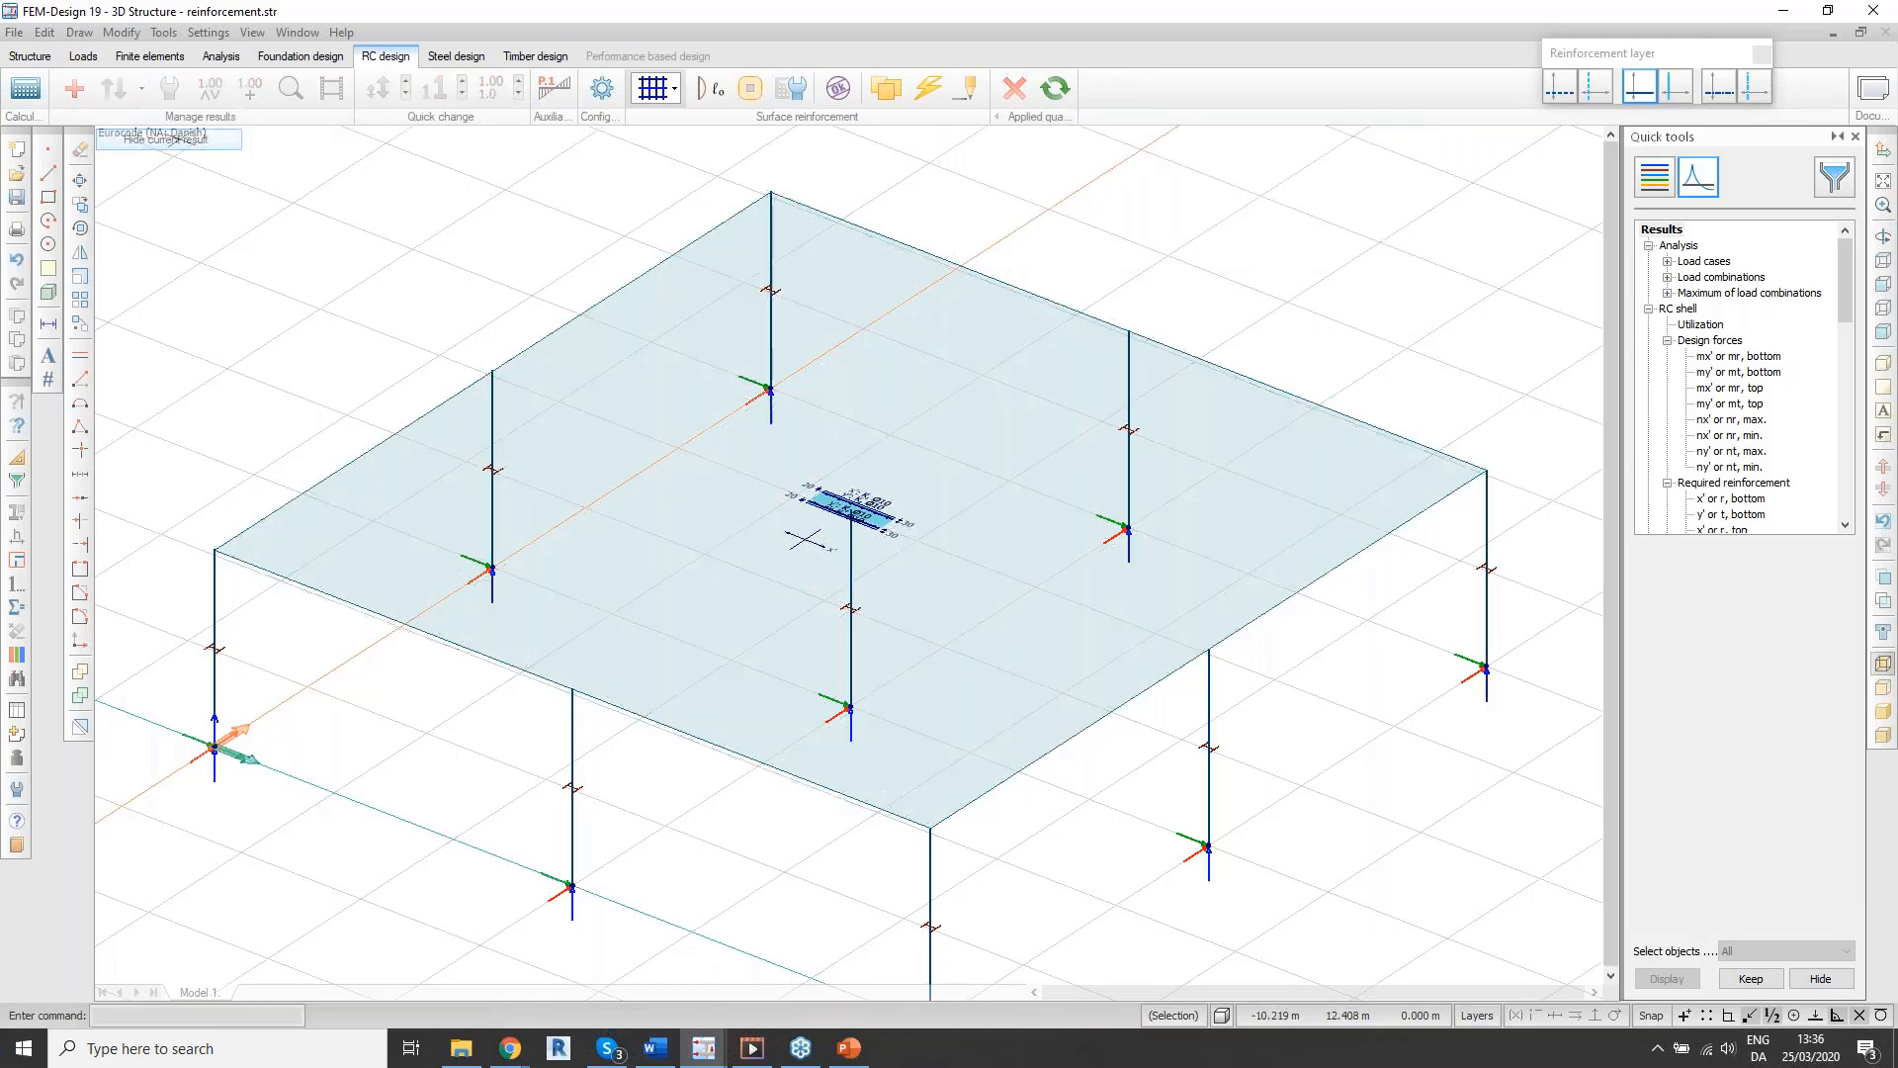
Step: Confirm the slab's reinforcement calculation parameters with 10 mm bars, 20 and 30 mm covers, and minimum reinforcement applied where relevant
click(797, 94)
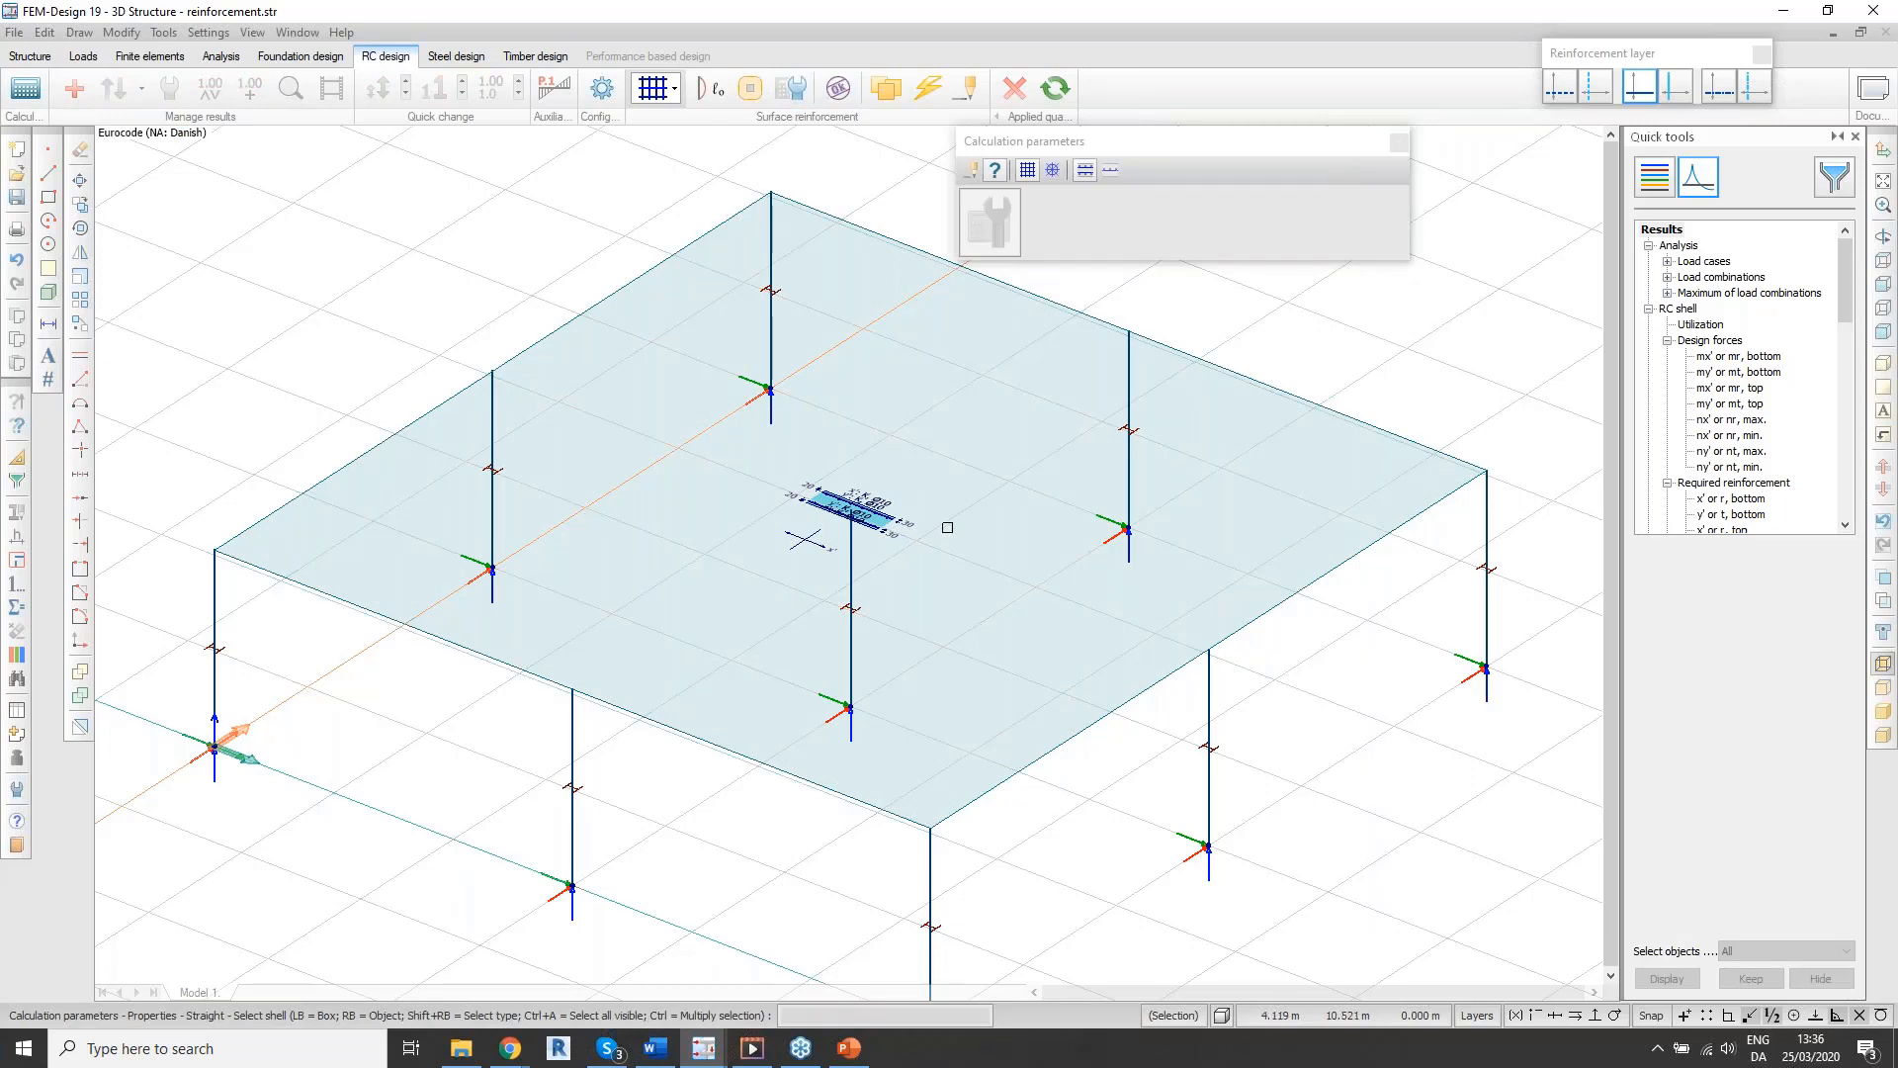
click(1255, 383)
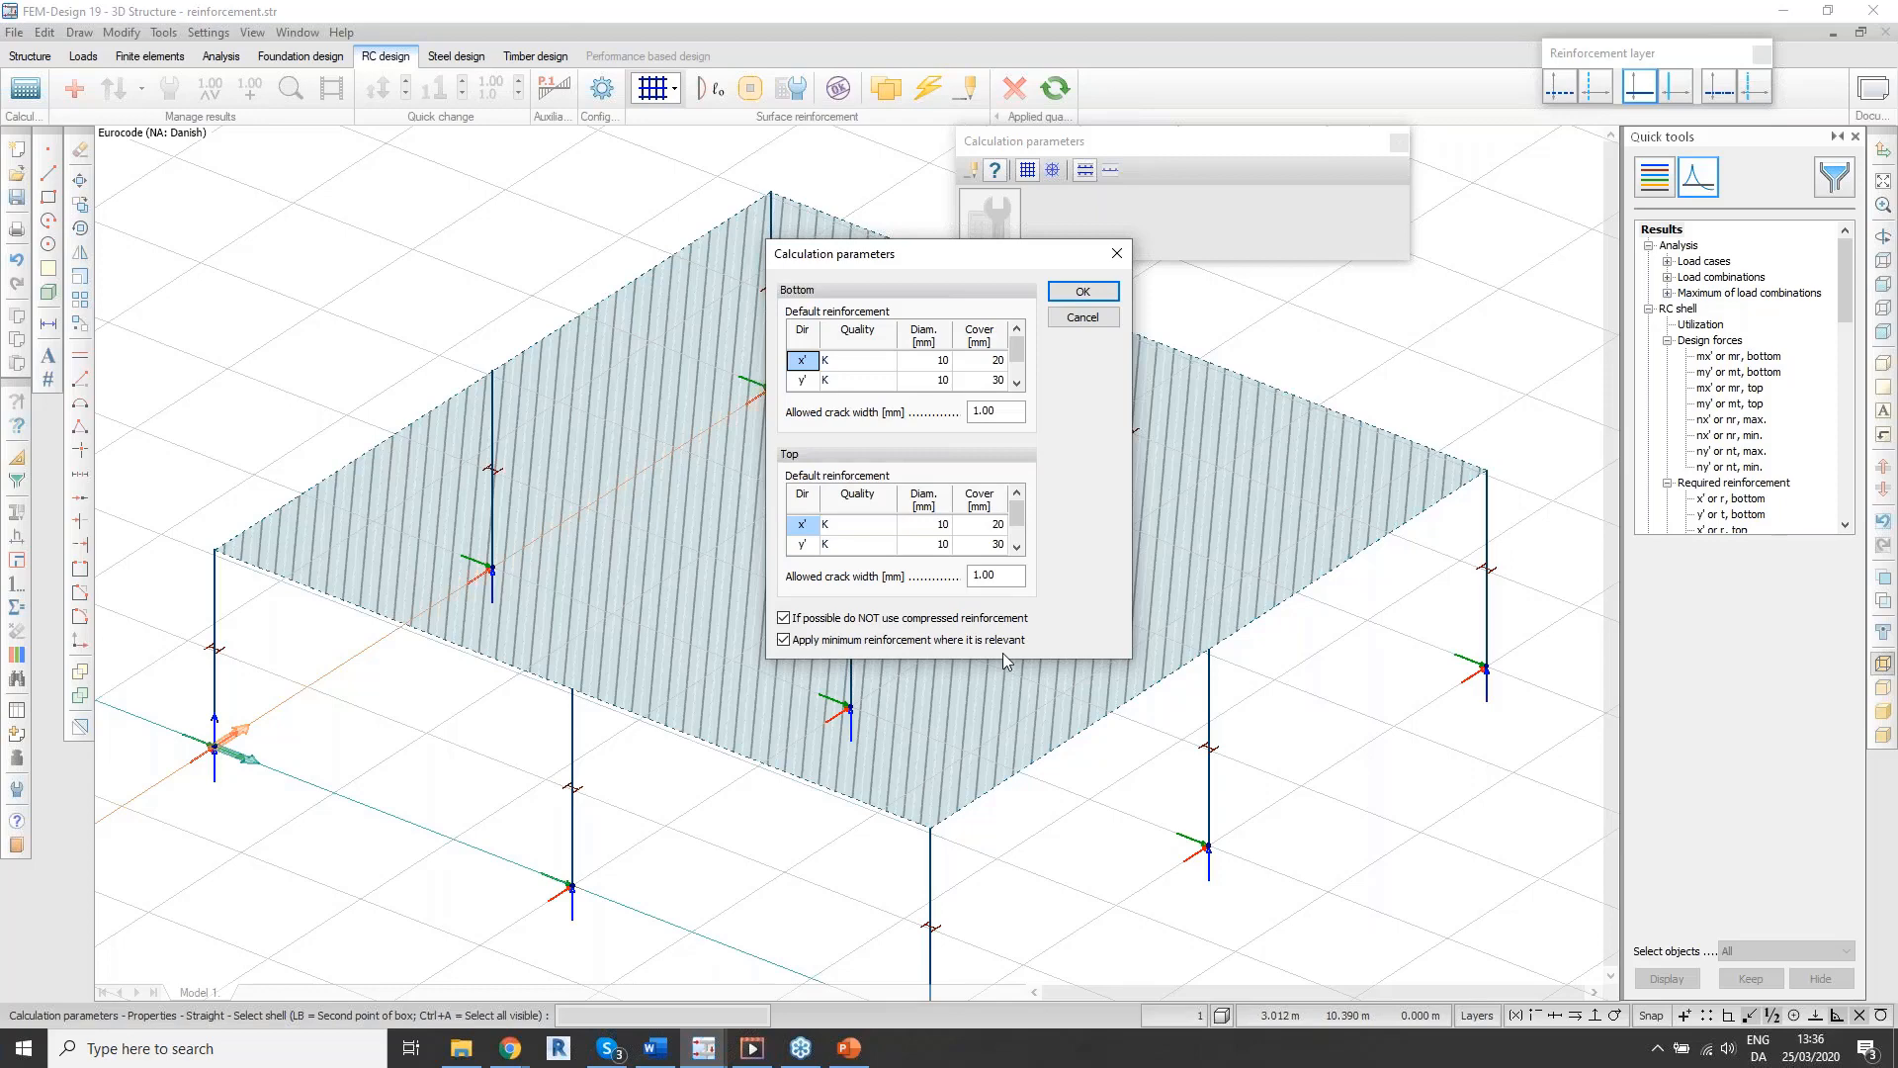
click(1066, 290)
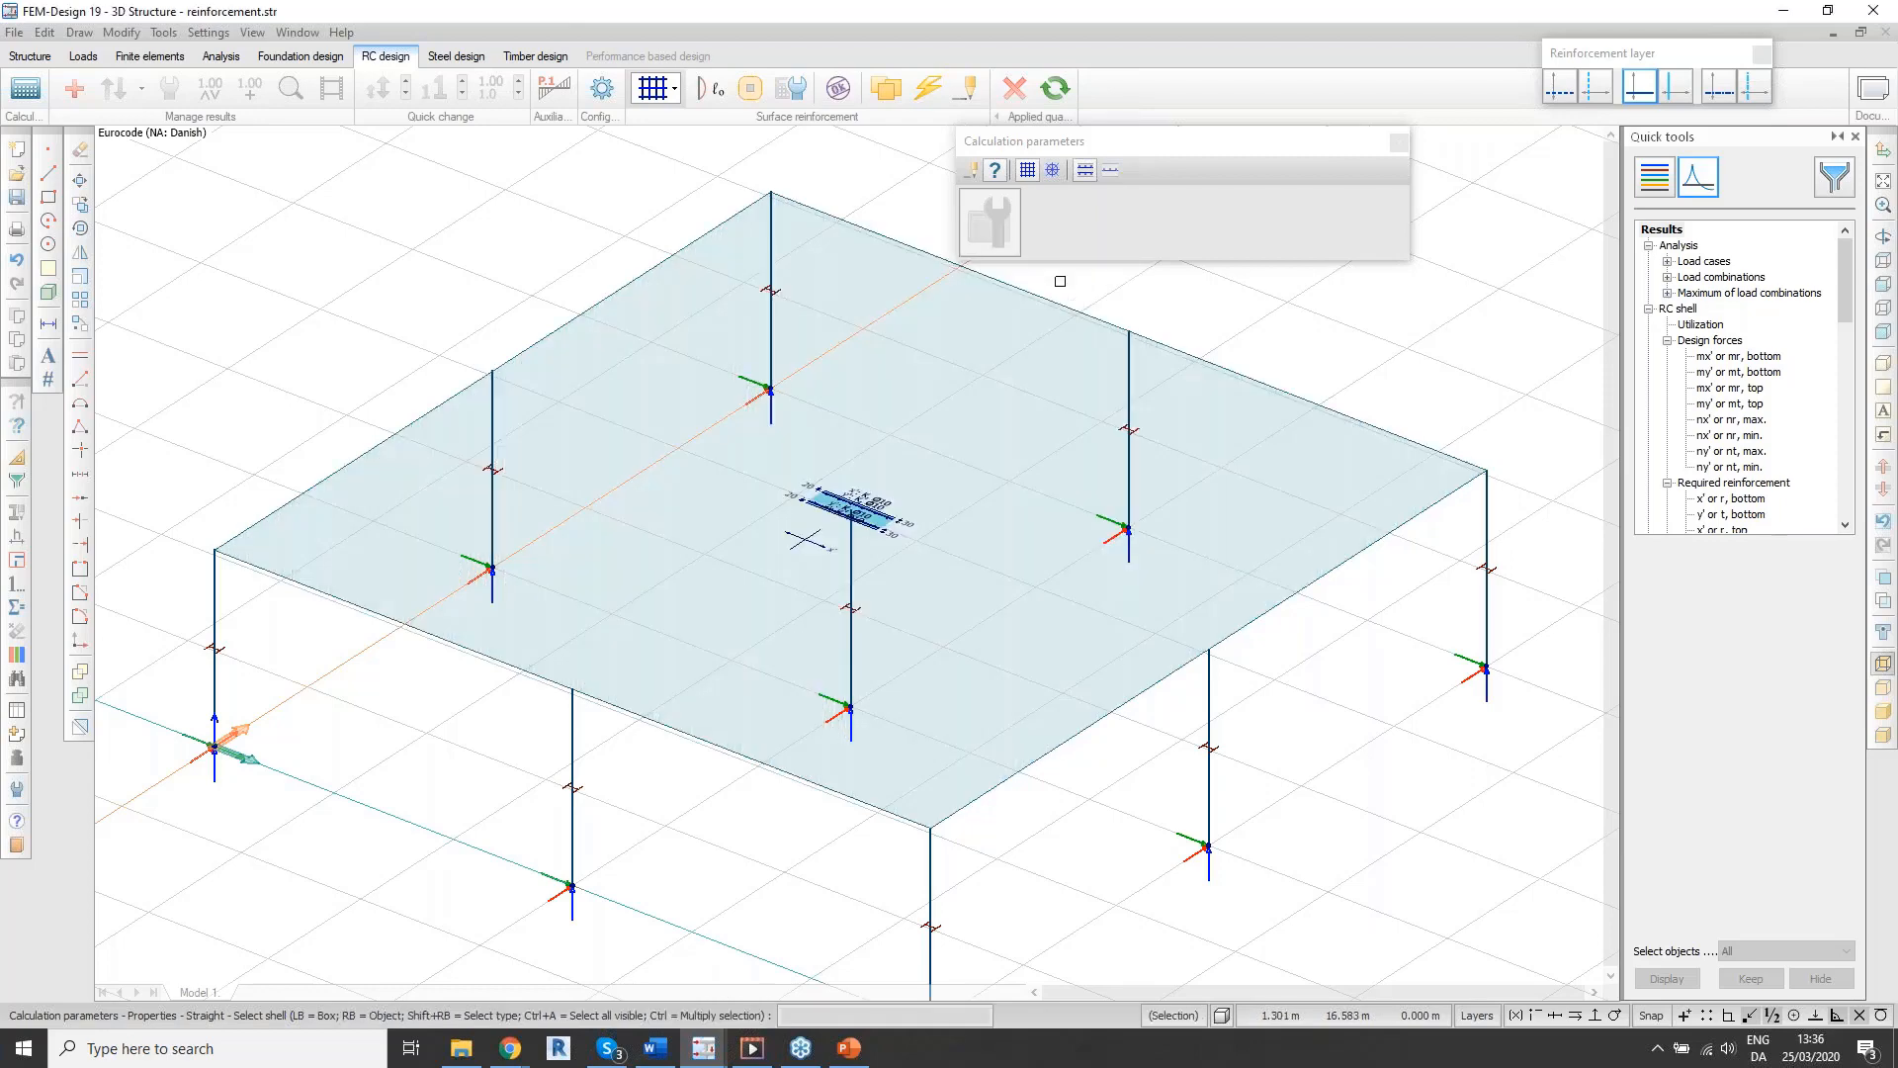
Step: Check the slab's reinforcement for load combinations and move the Utilization table clear of the slab's corner
click(839, 96)
click(868, 306)
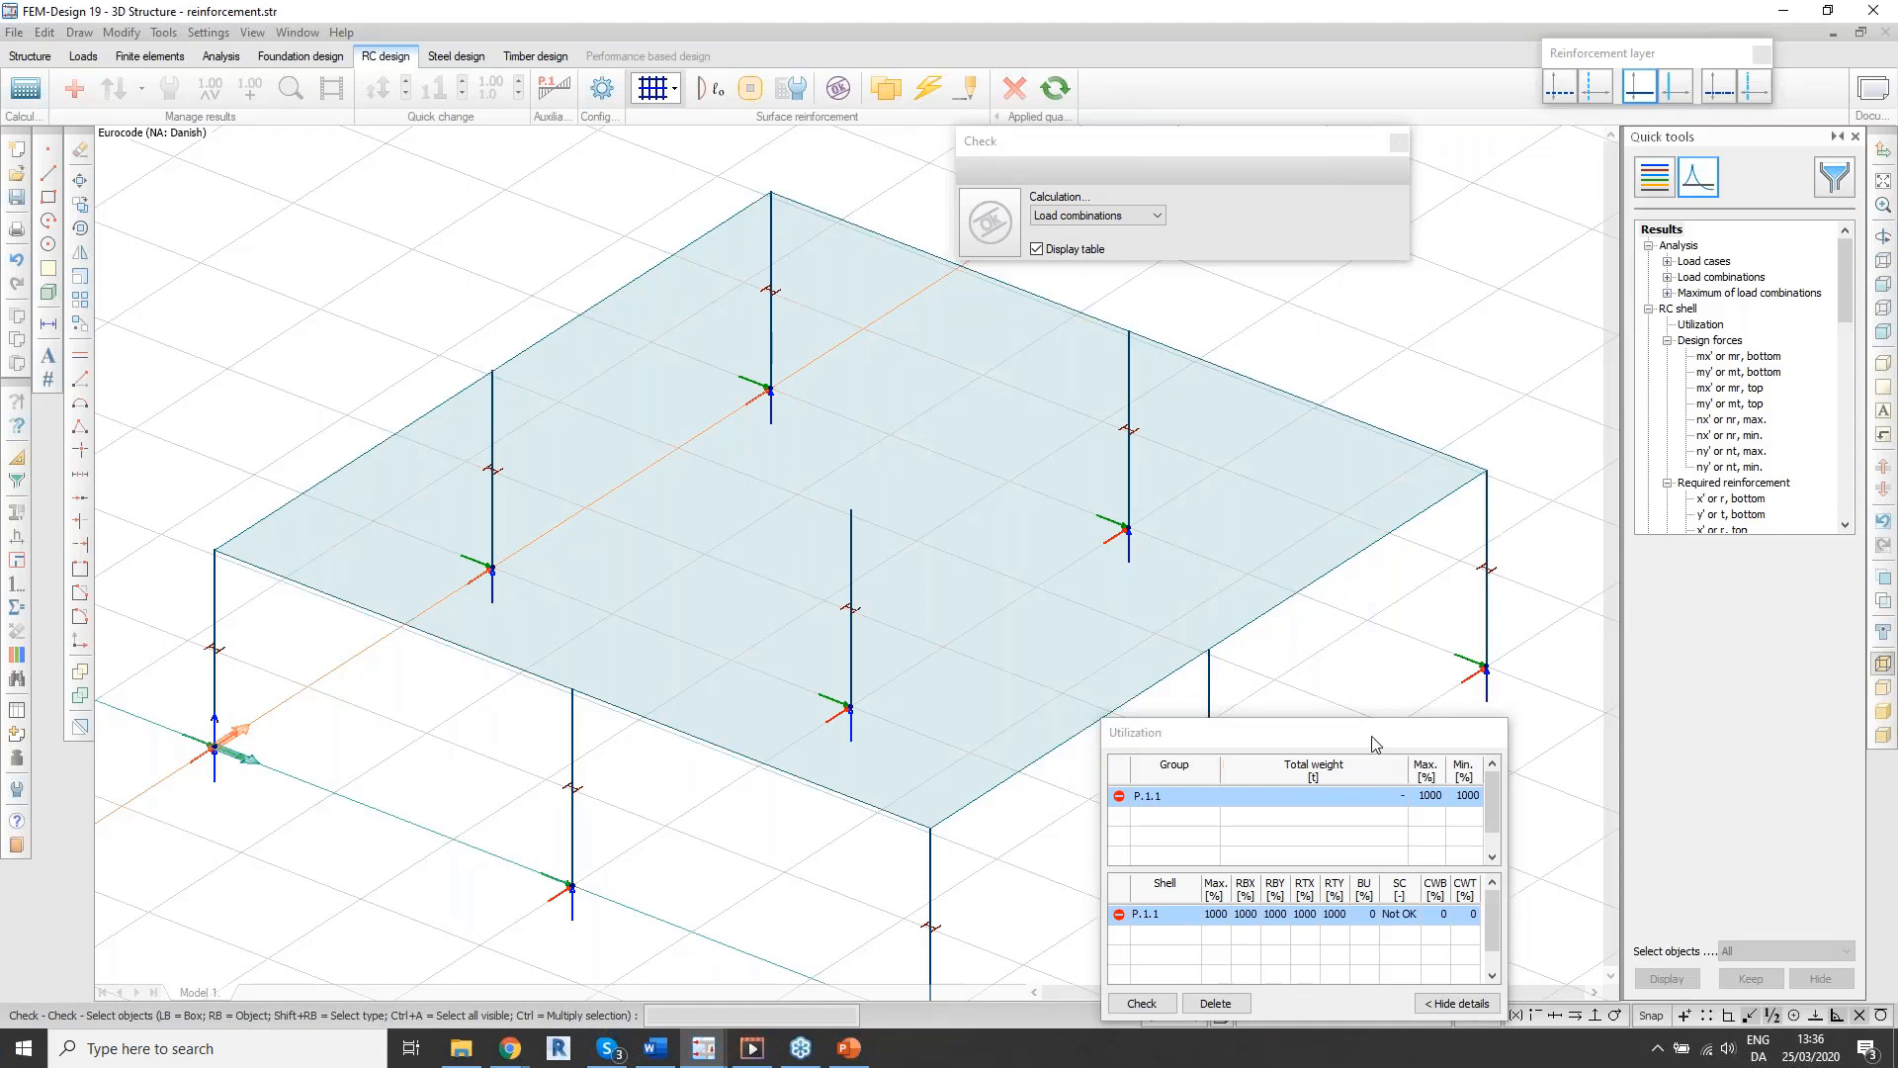
drag(1377, 743, 1420, 627)
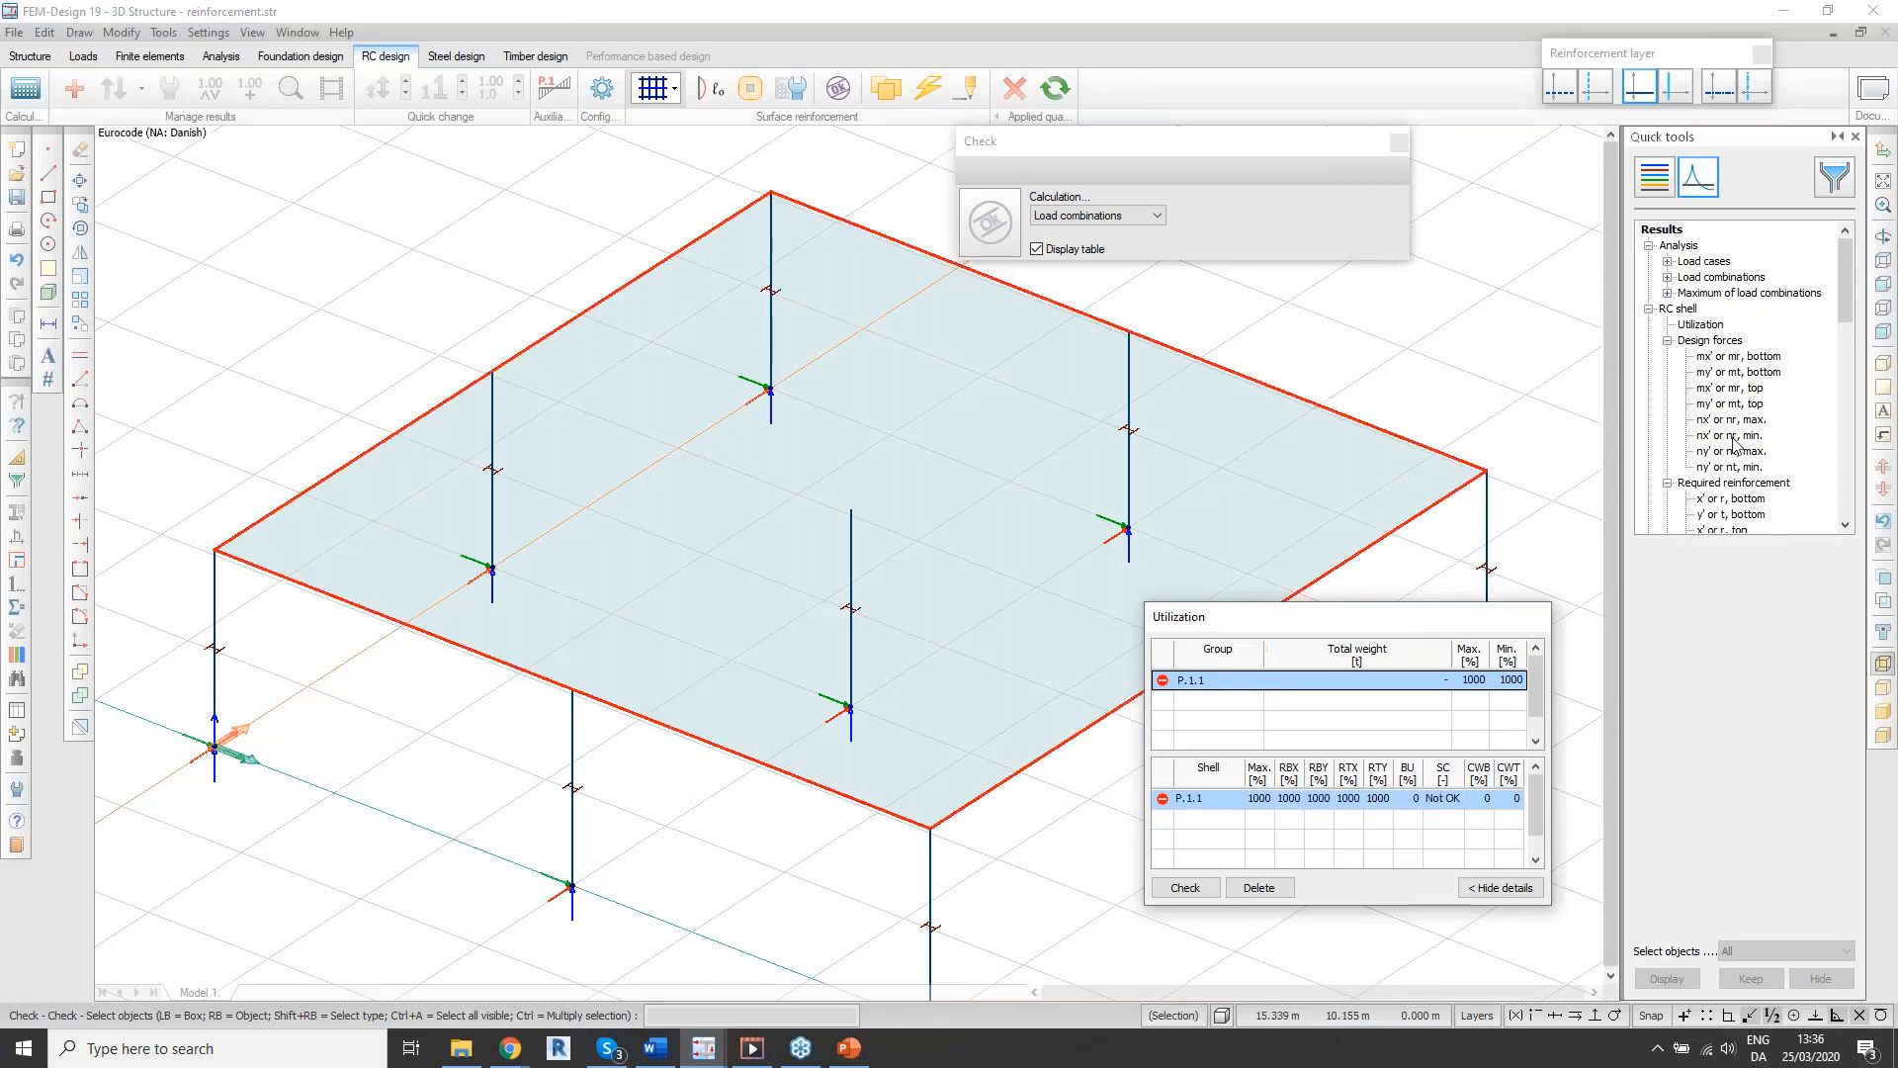
Step: Display the required x' or r bottom reinforcement for the Maximum combination as a colour palette and inspect its values across the slab
scroll(1737, 450, down, 3)
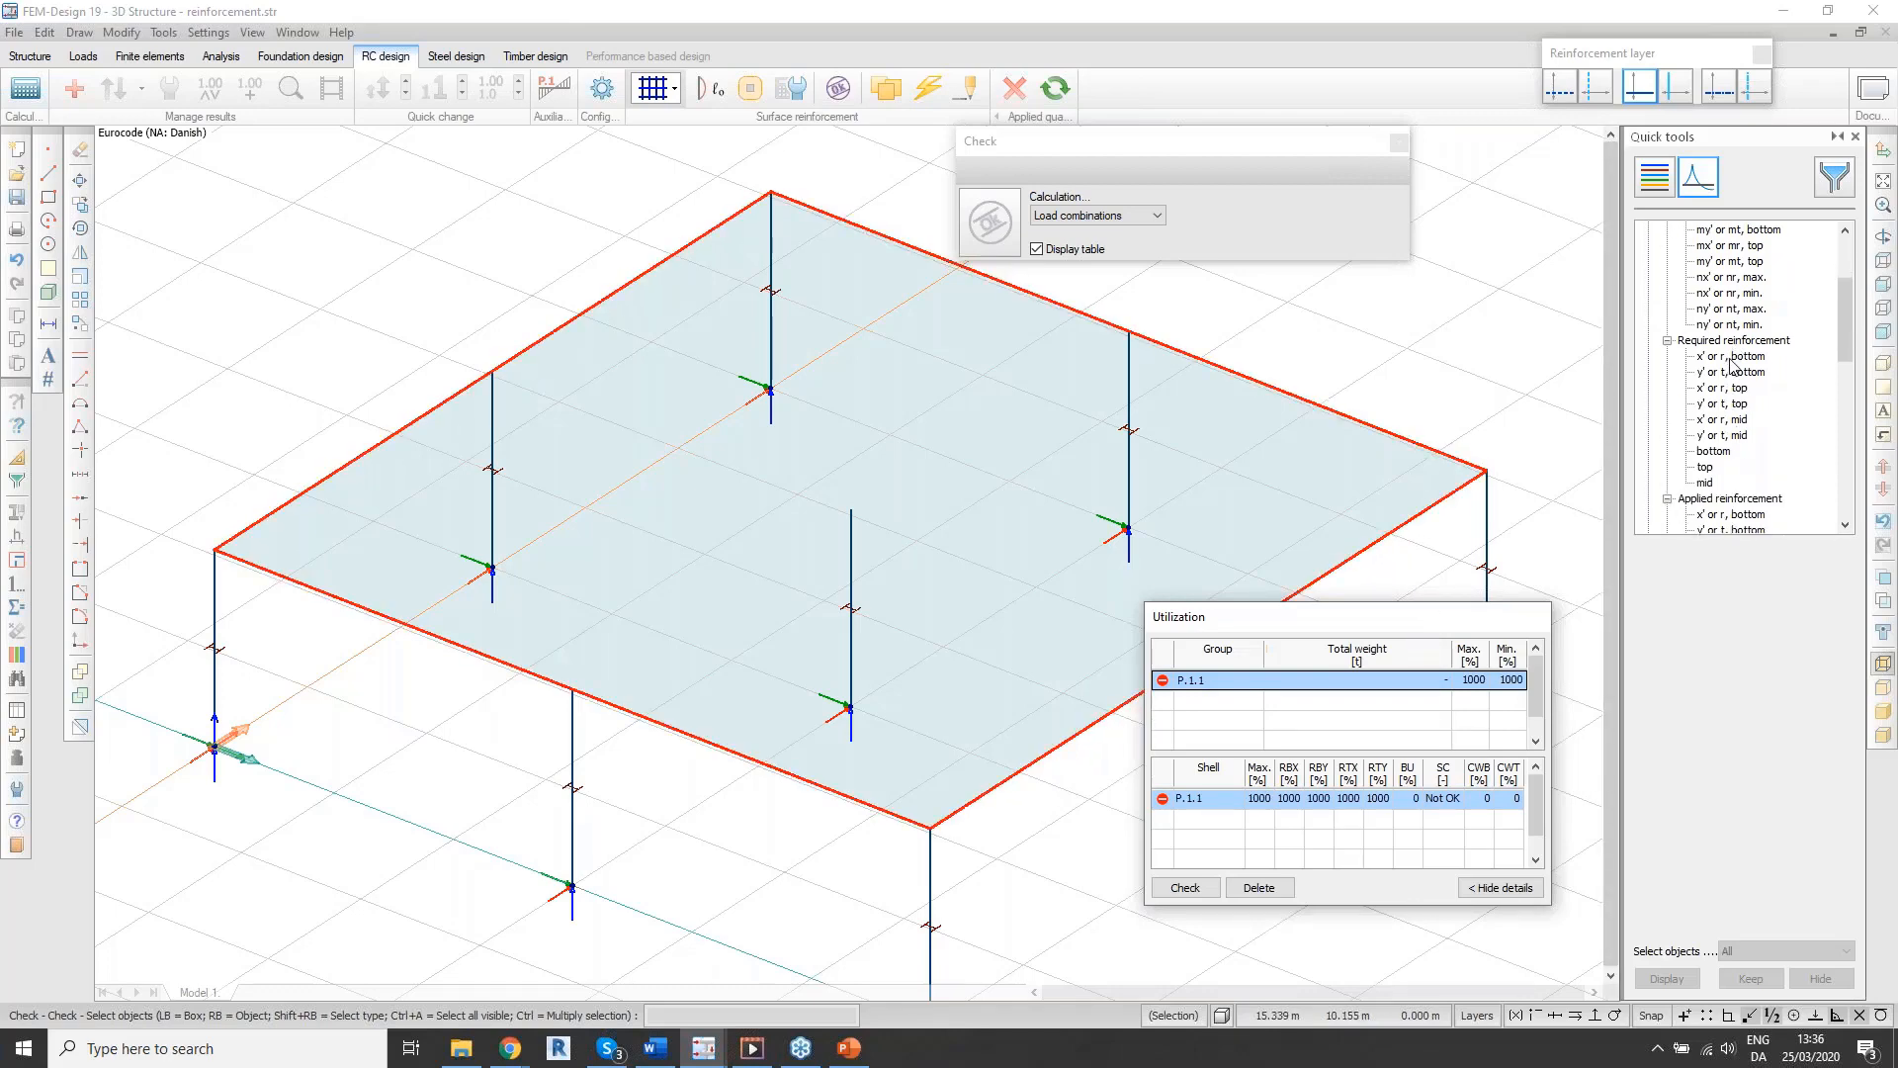
click(1731, 357)
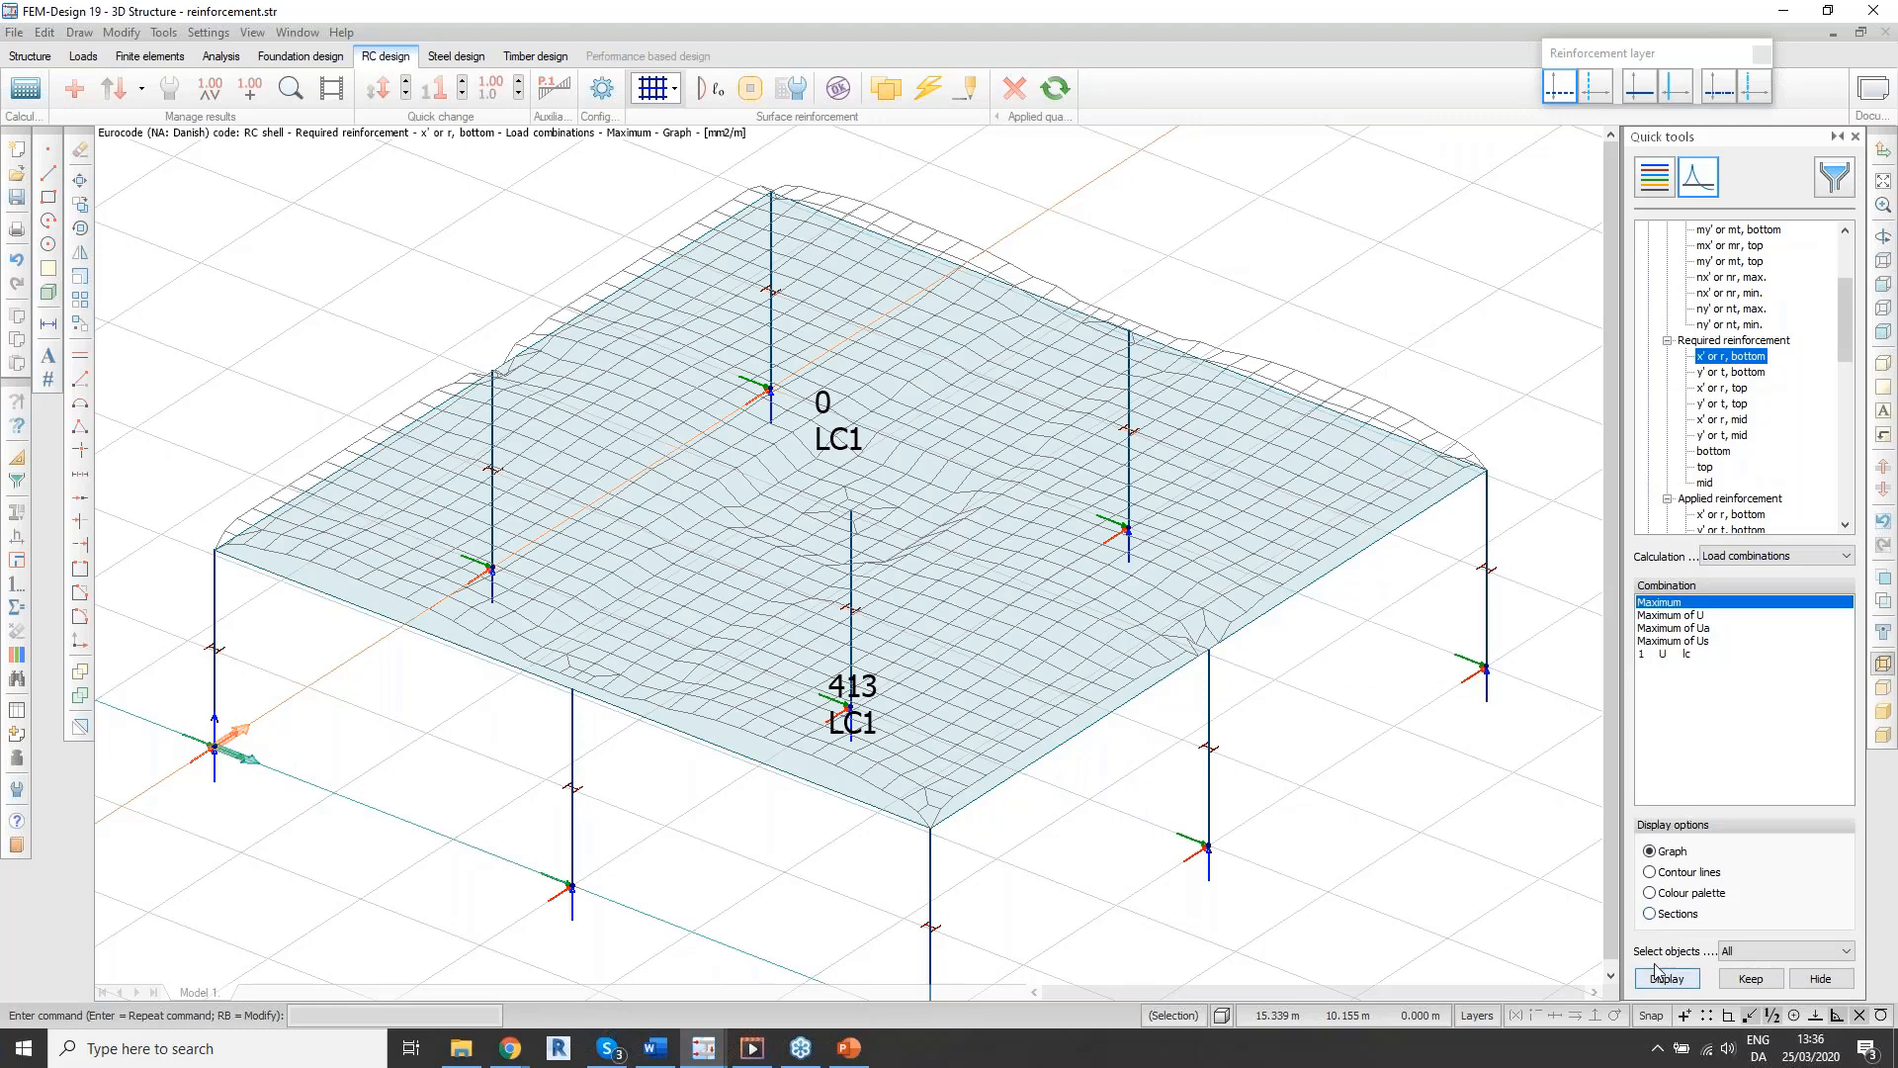
click(1650, 893)
click(1667, 979)
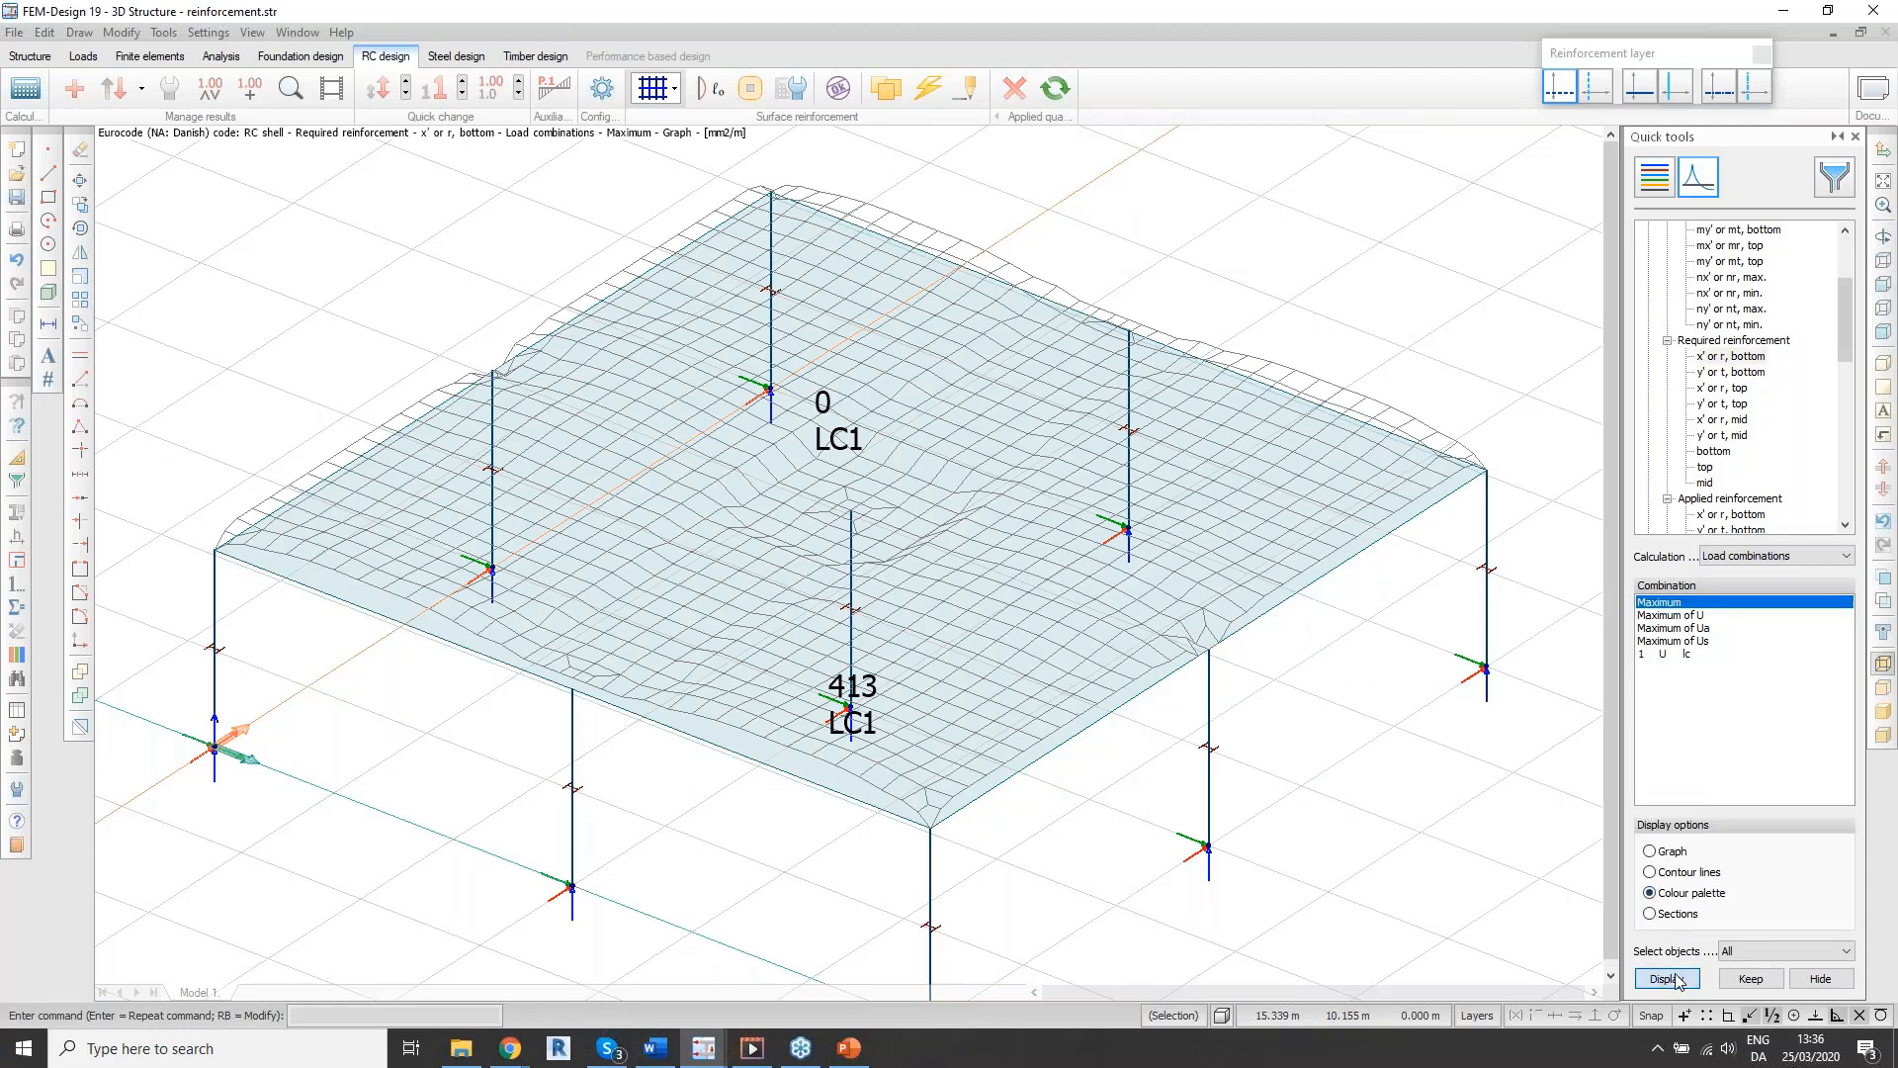
mouse_move(1115, 464)
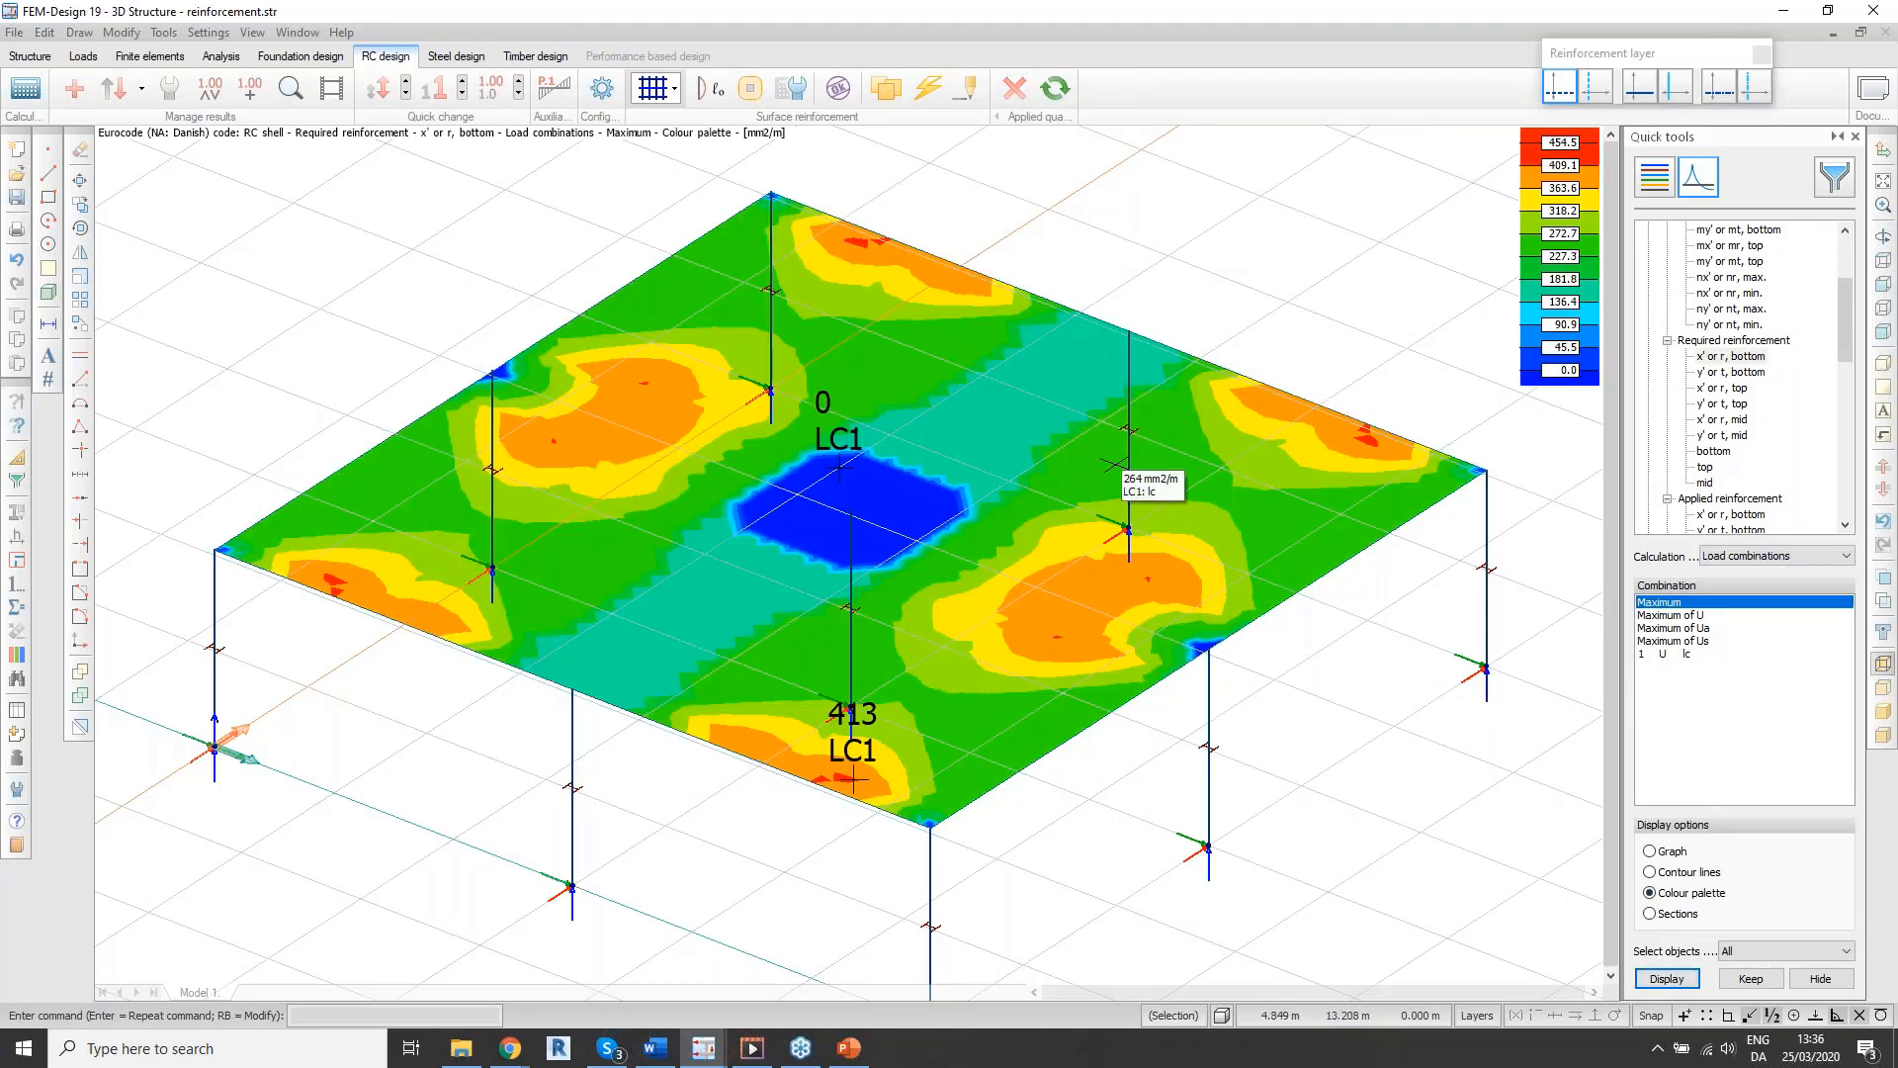
mouse_move(908, 415)
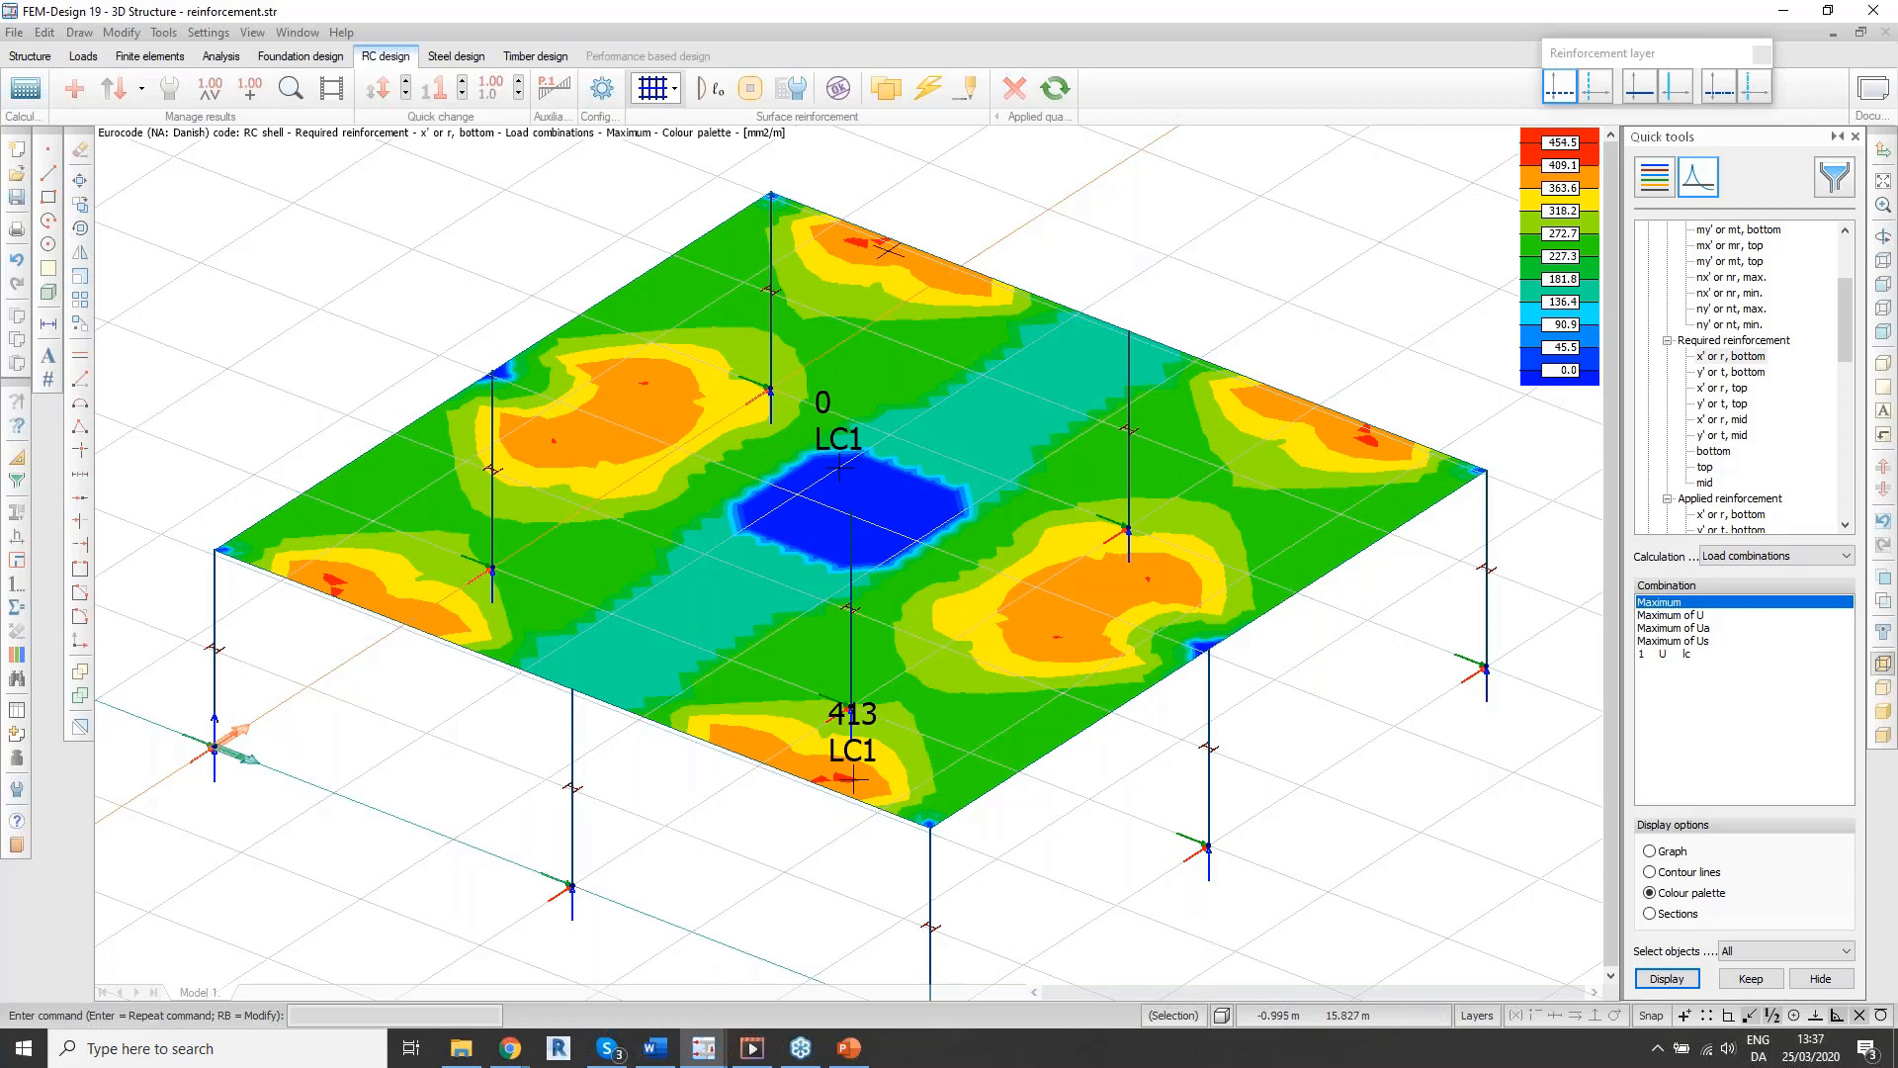
mouse_move(890, 248)
Step: Place numeric values of the required x' bottom reinforcement near the back corner column and along the band through the middle column
click(250, 88)
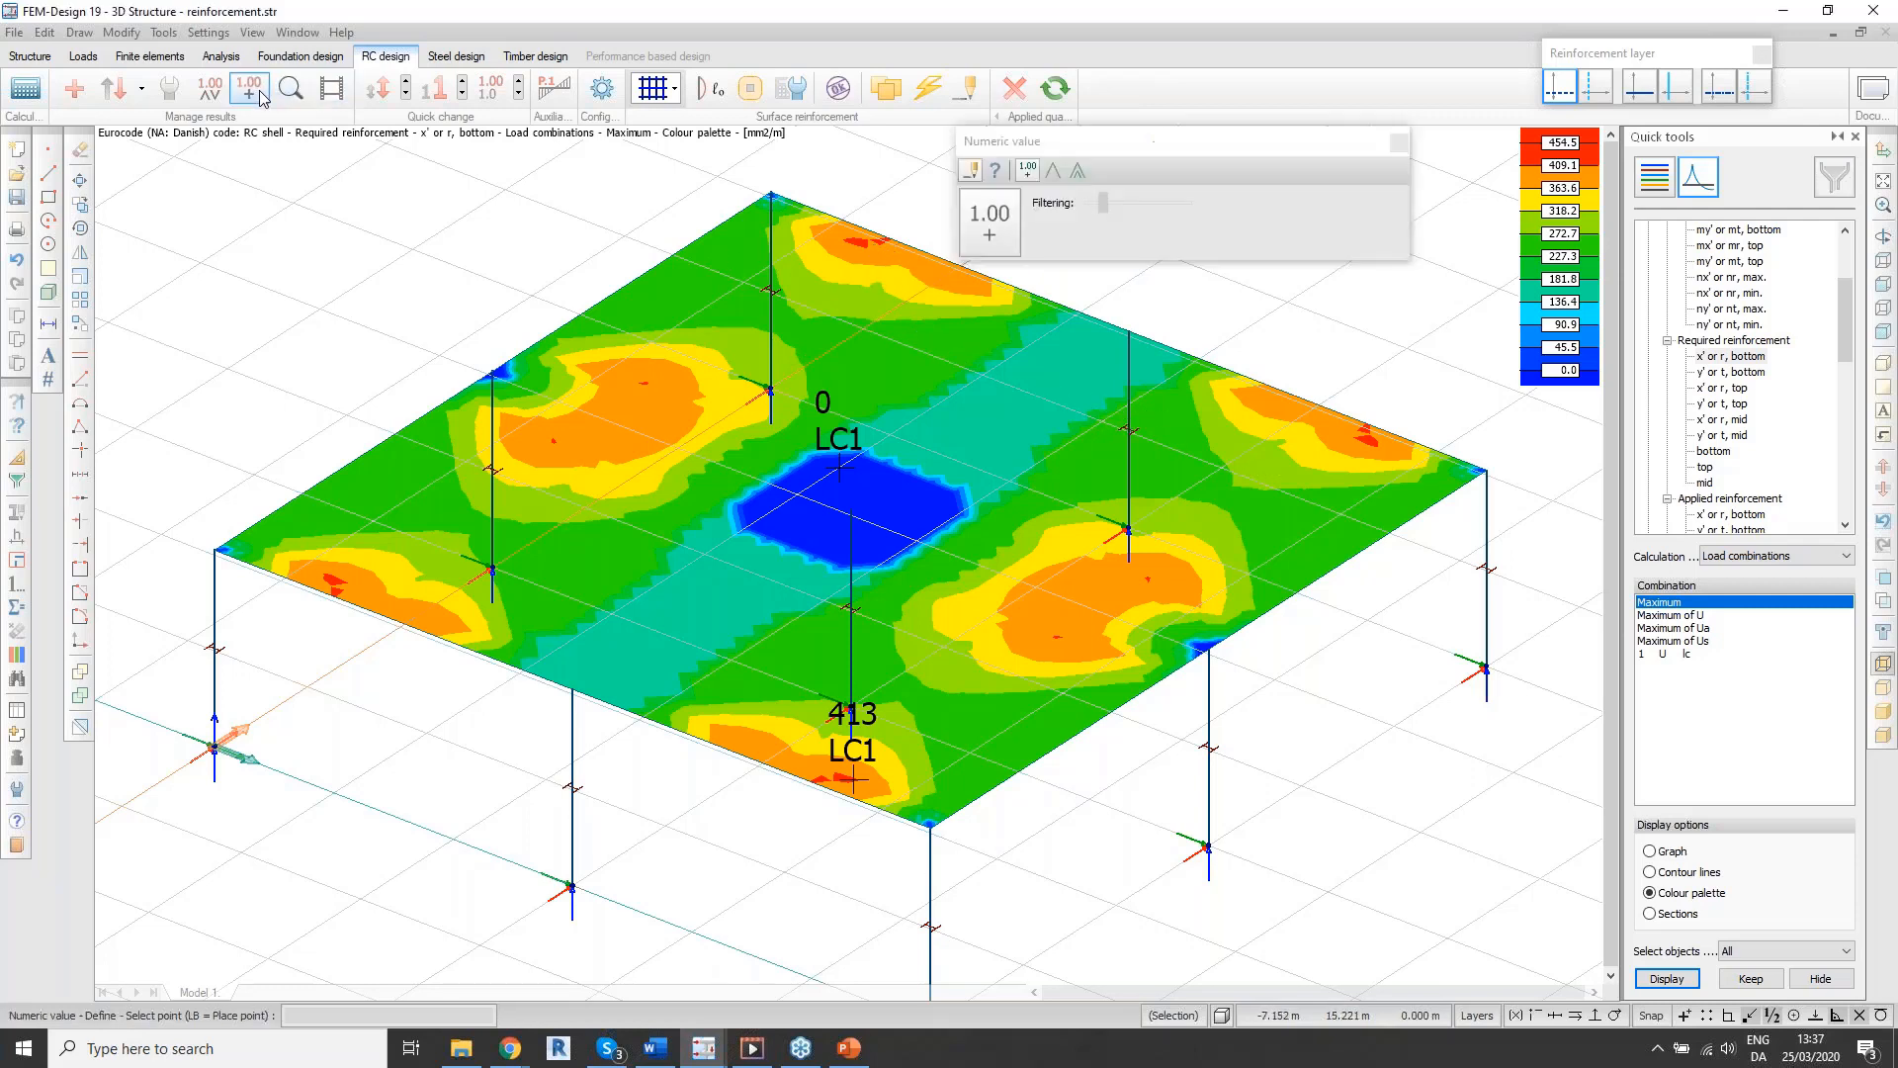
click(736, 279)
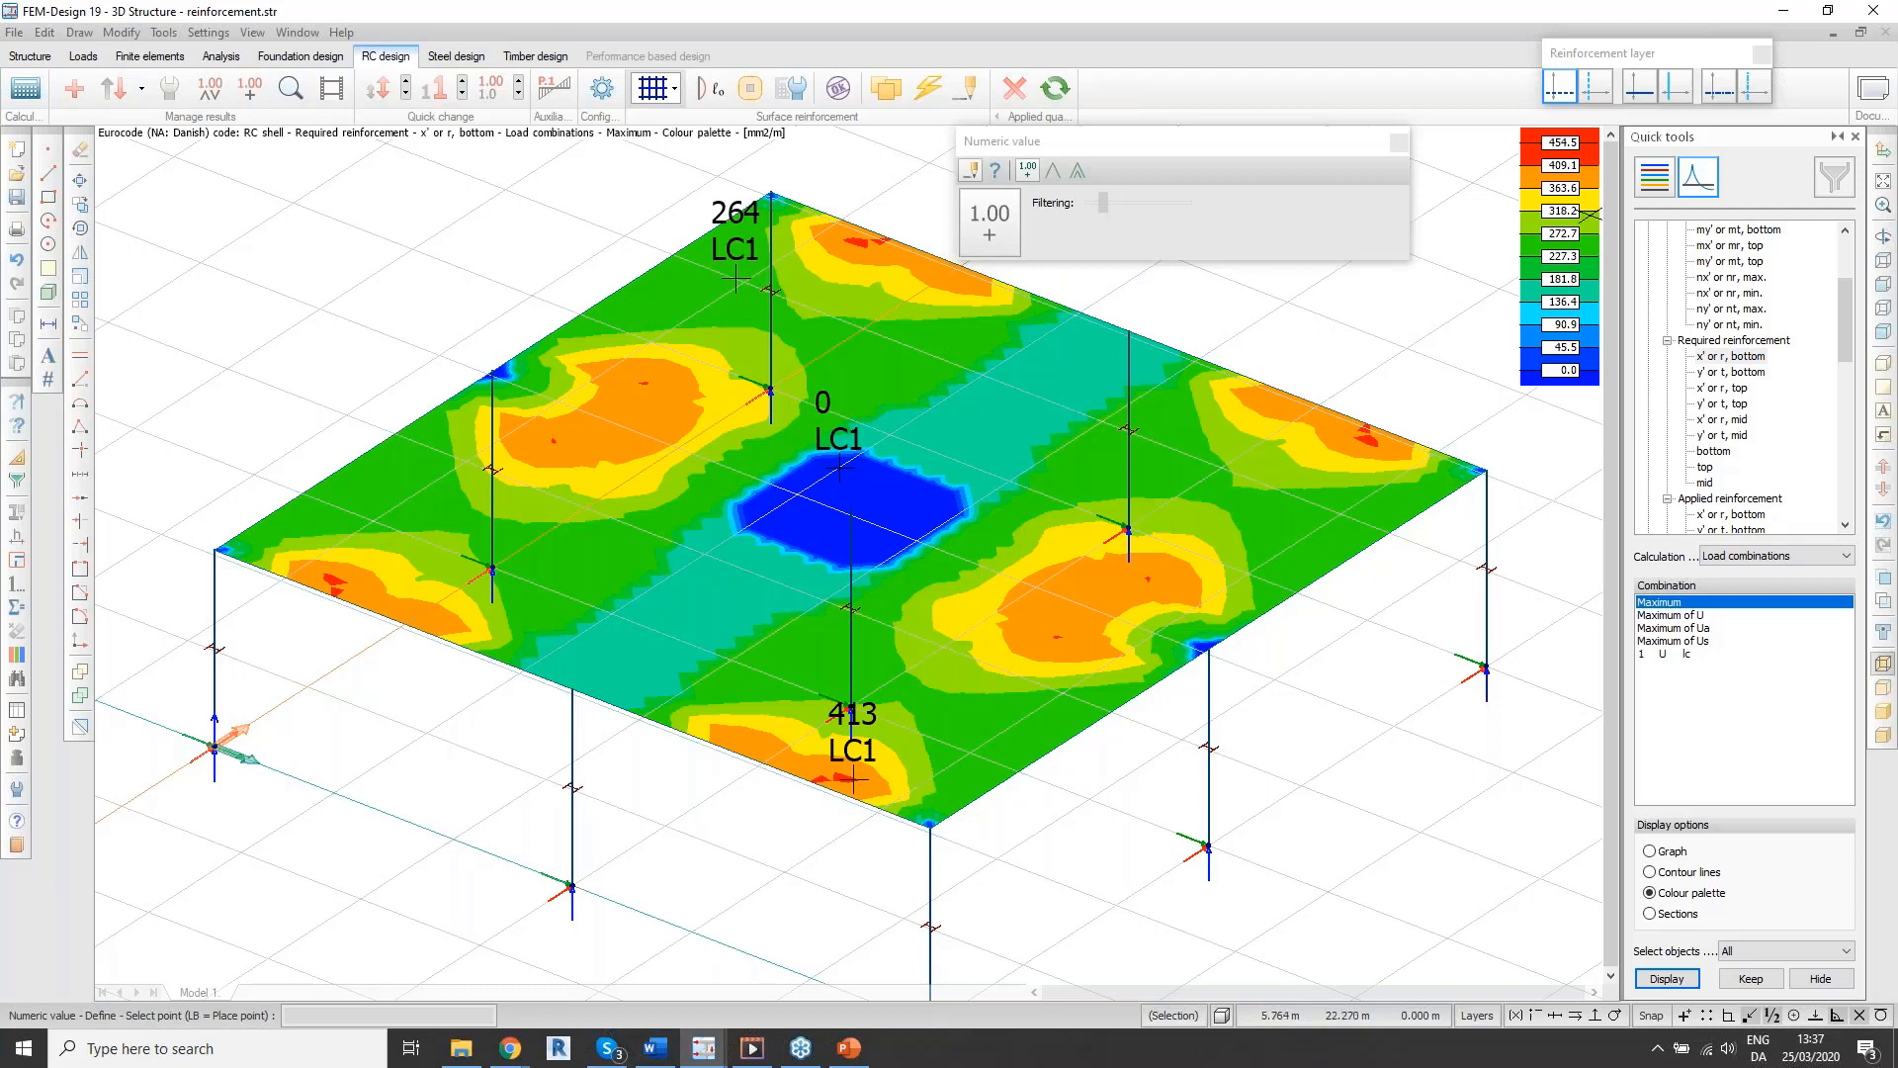
click(1041, 427)
click(707, 591)
click(650, 665)
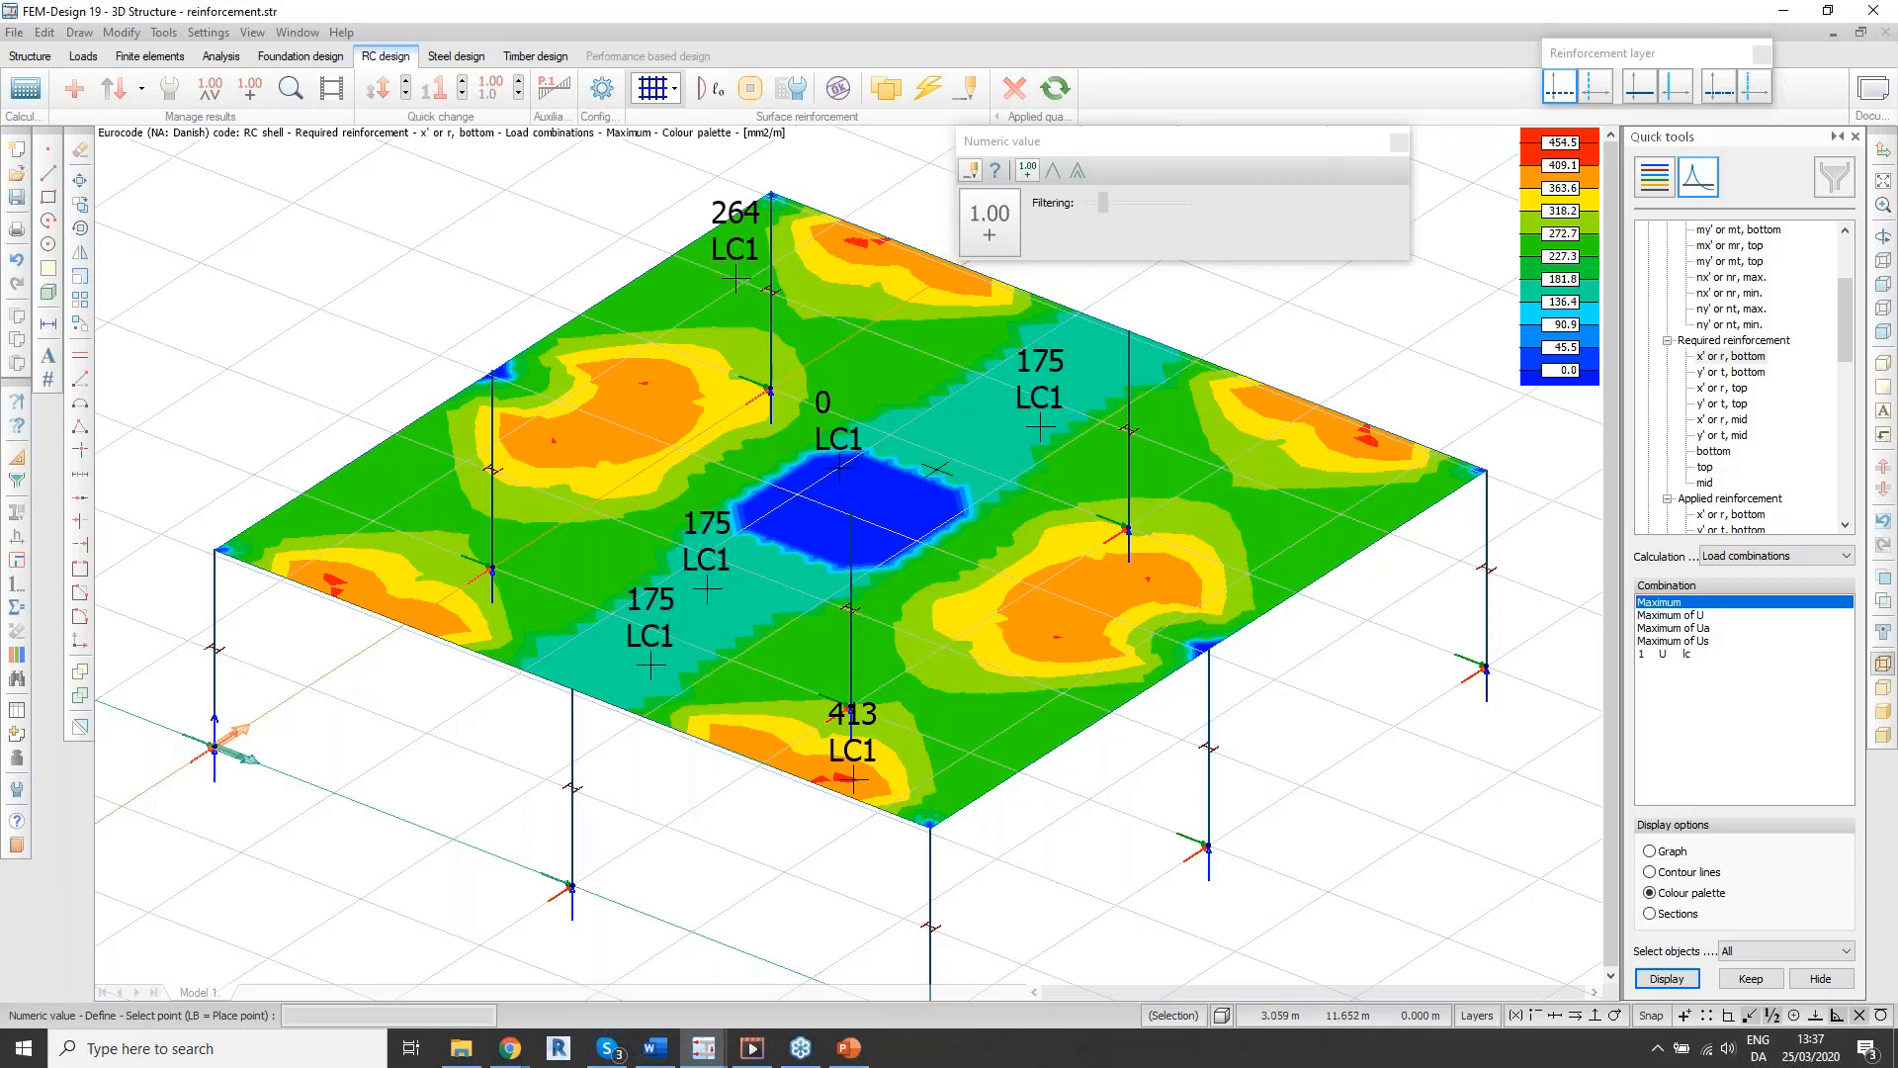
click(962, 435)
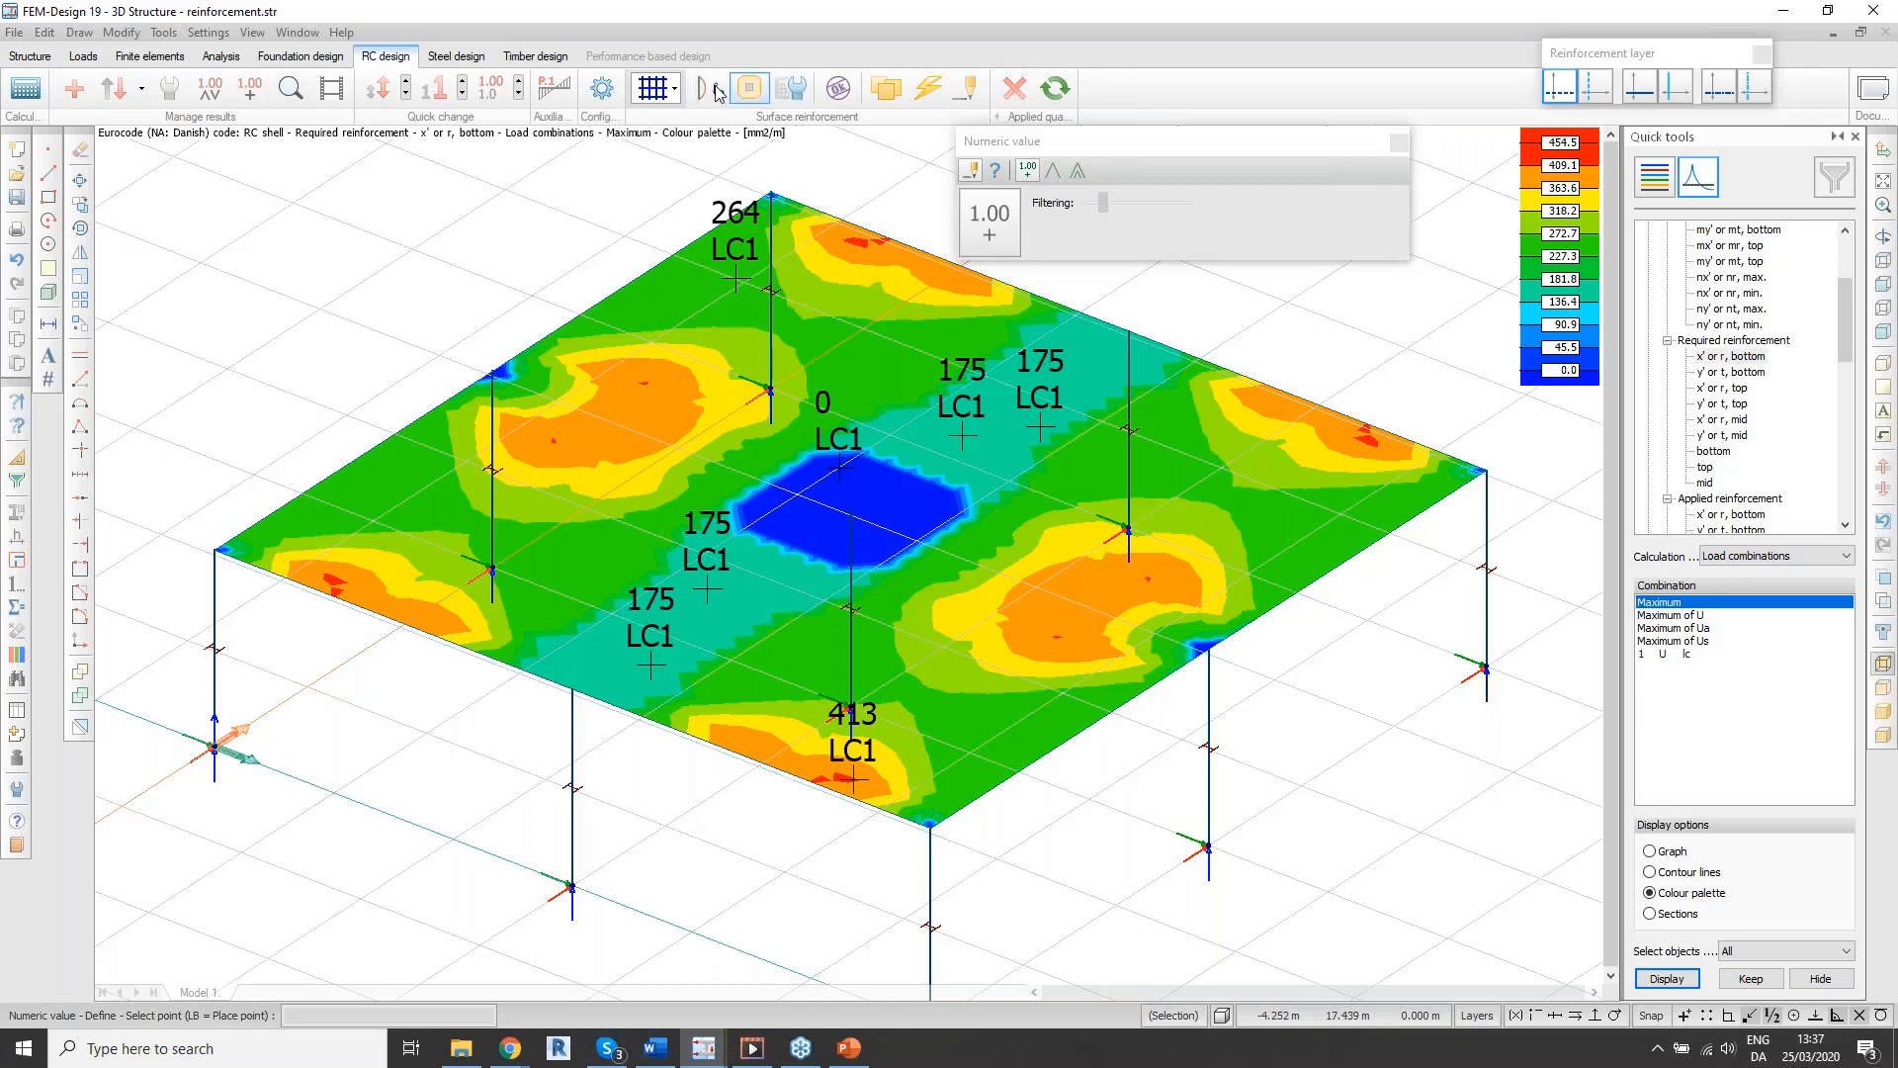
Step: Turn off minimum reinforcement in the slab's calculation parameters and rerun the check for load combinations
click(794, 91)
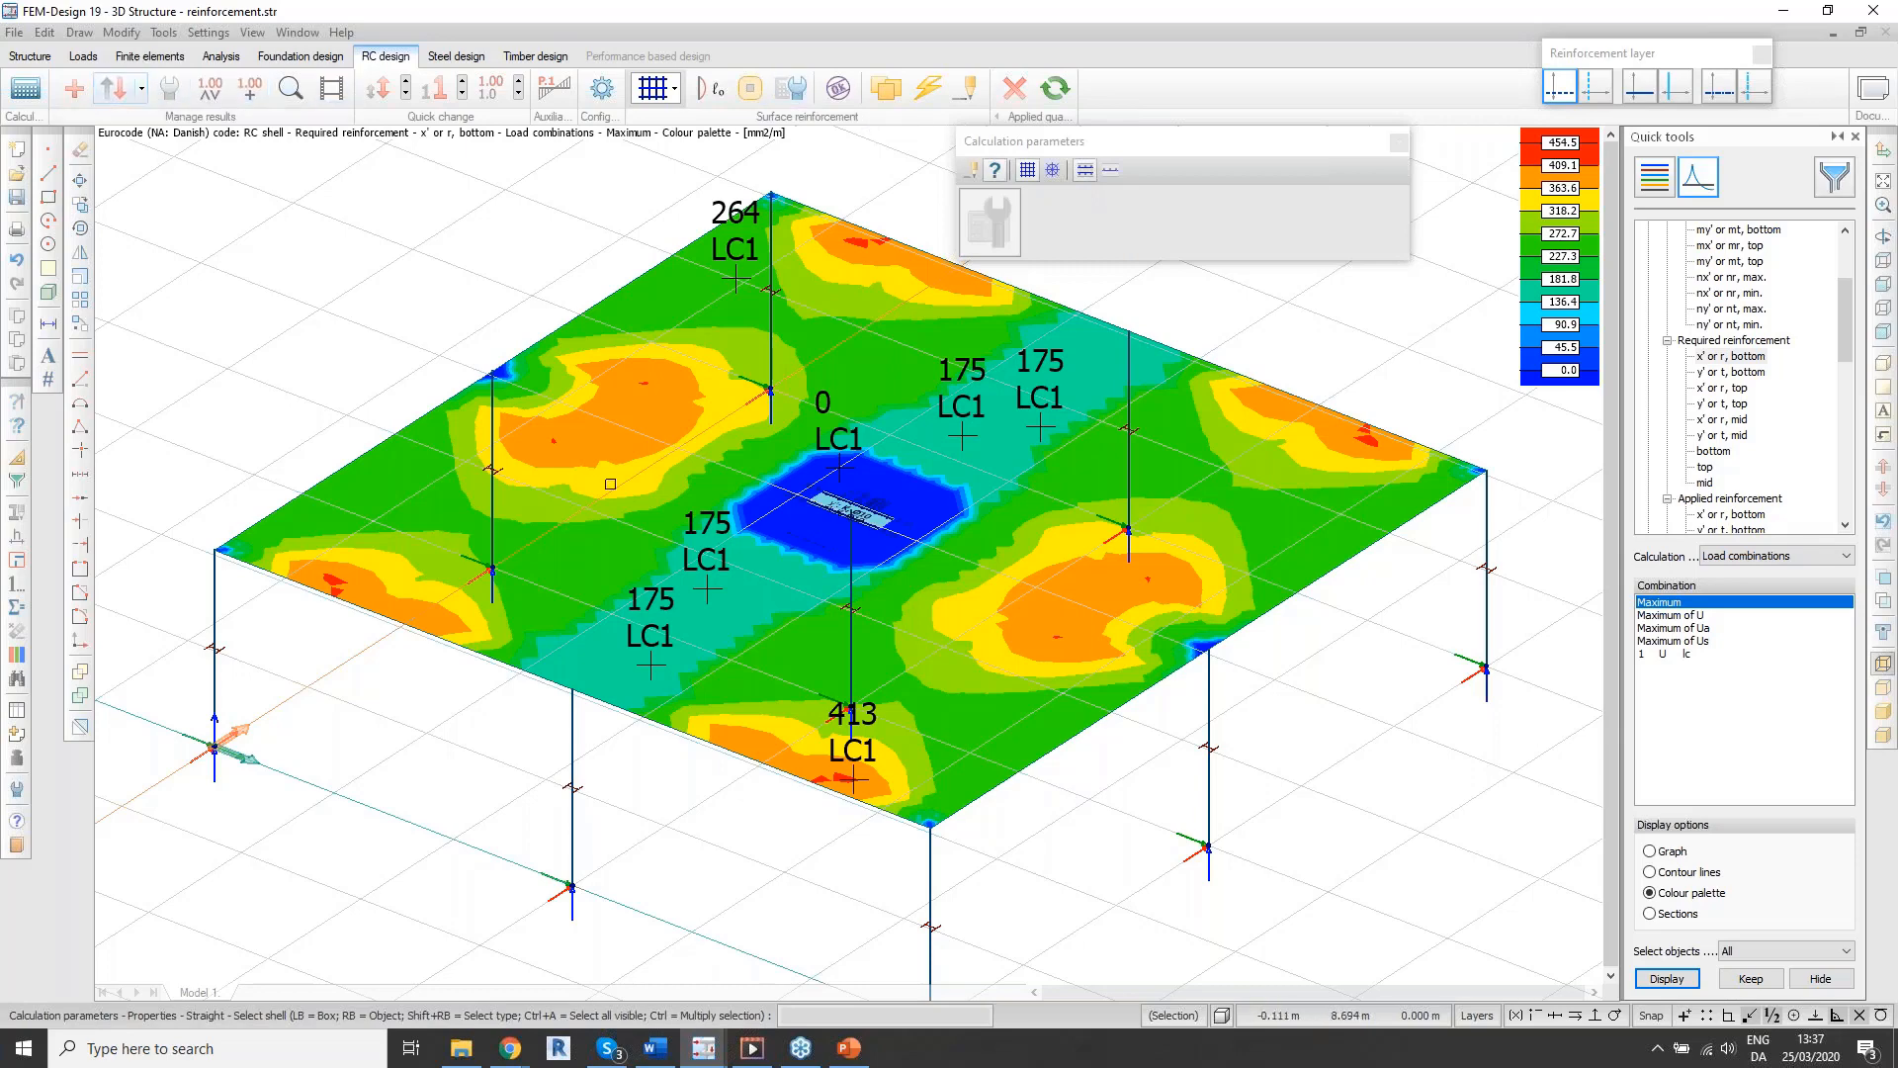
click(919, 450)
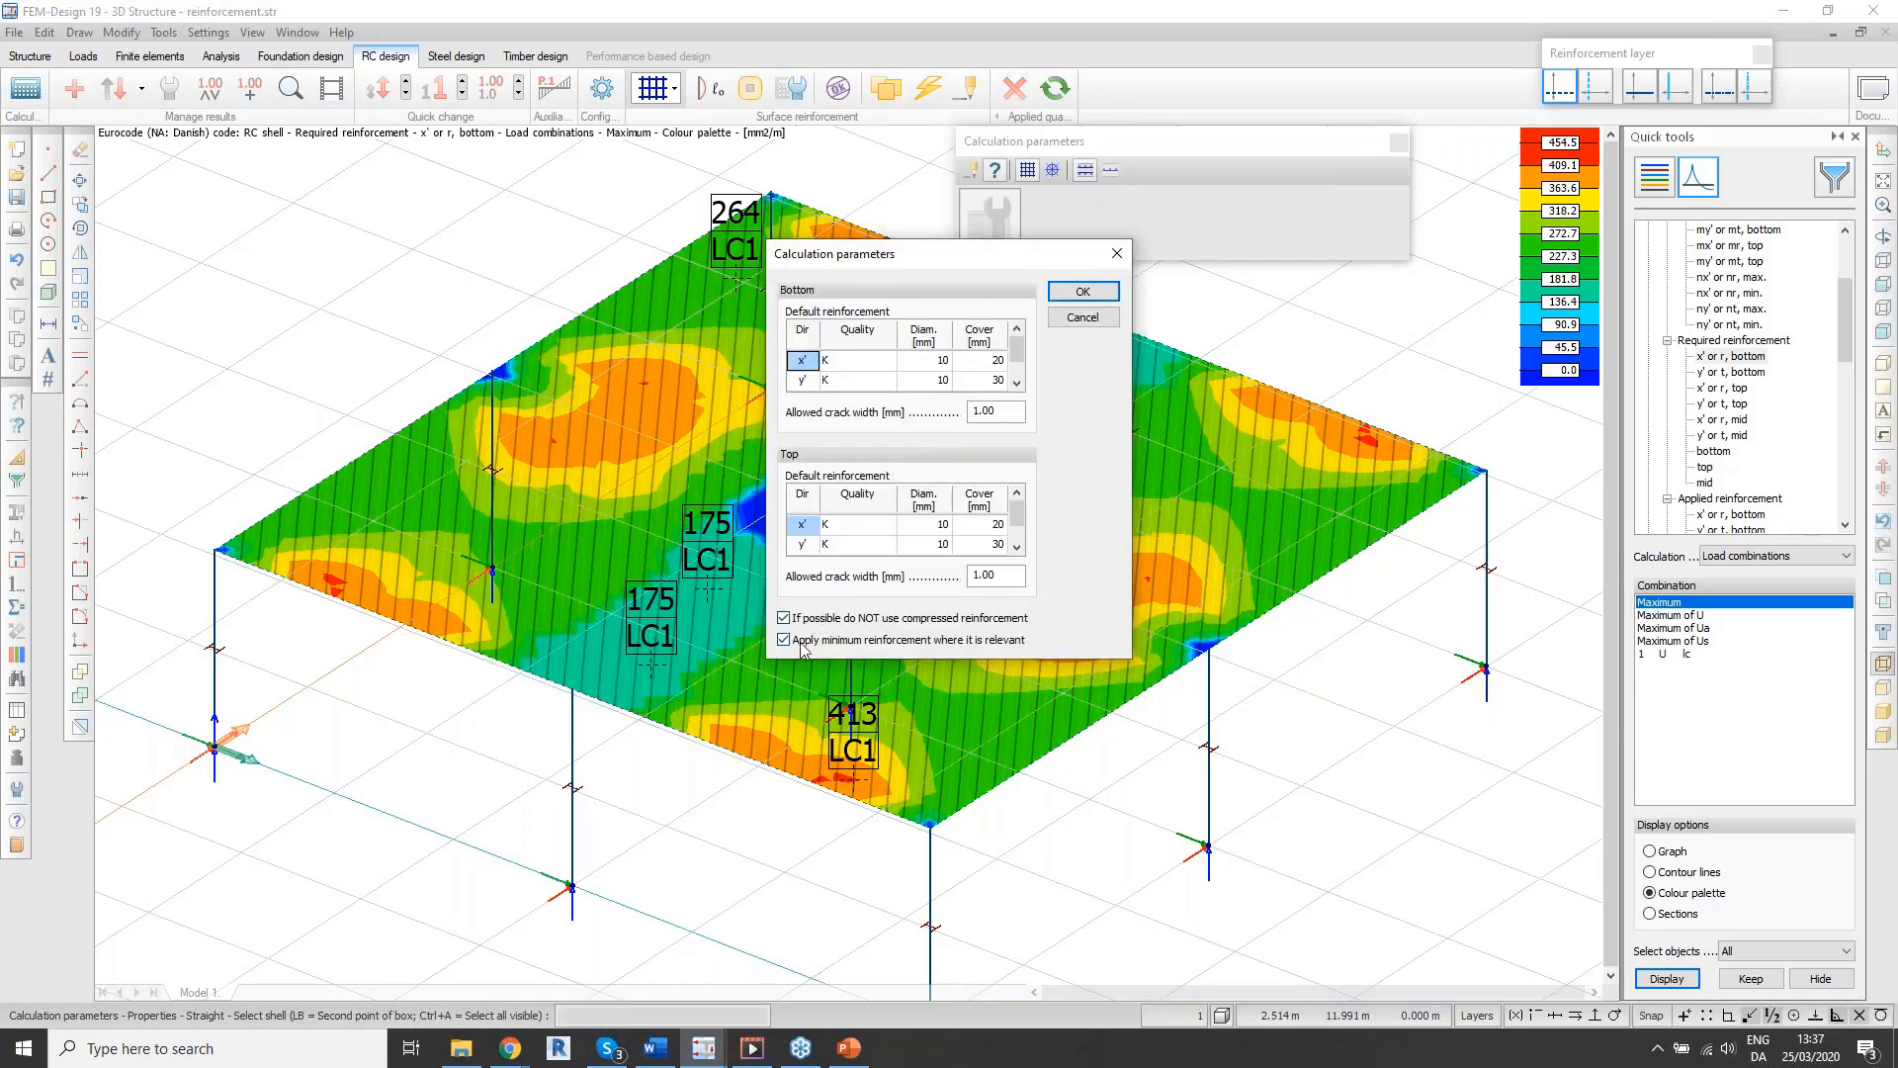
drag(929, 252, 1172, 320)
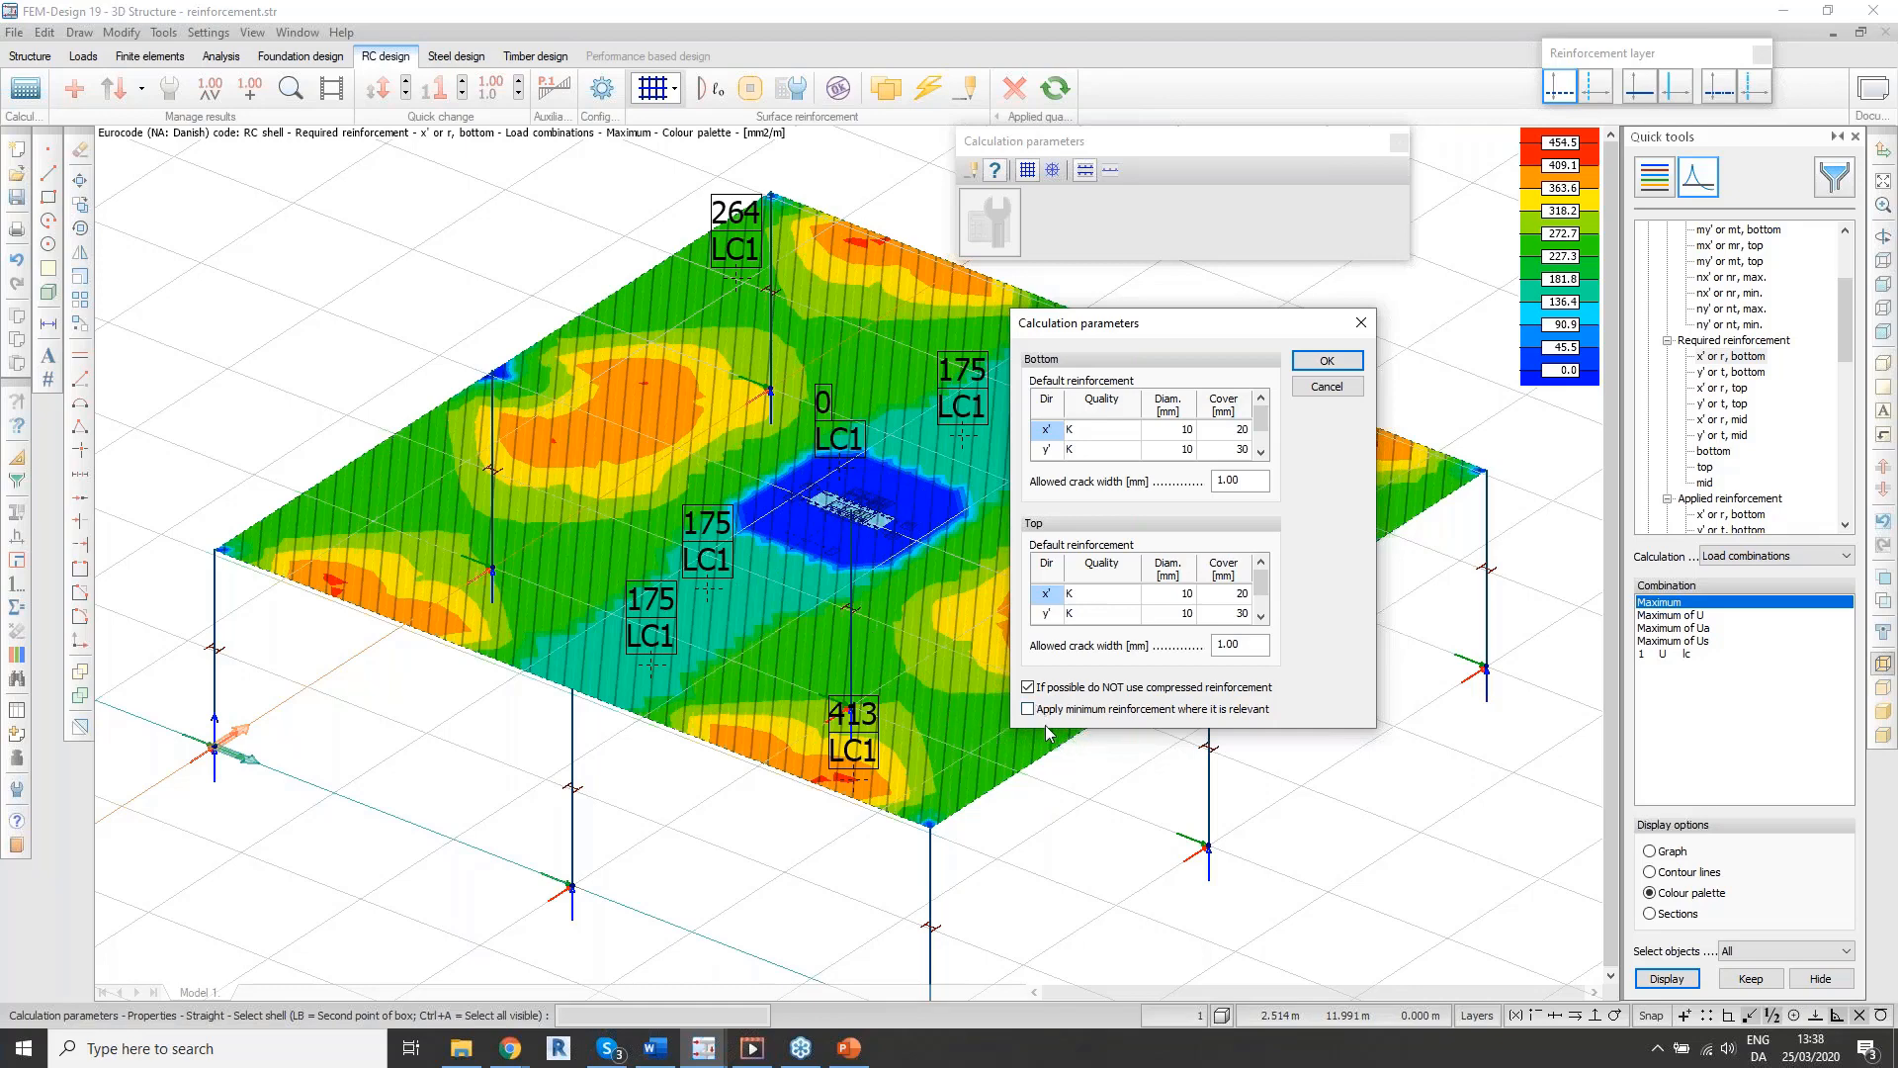
click(1327, 361)
click(837, 88)
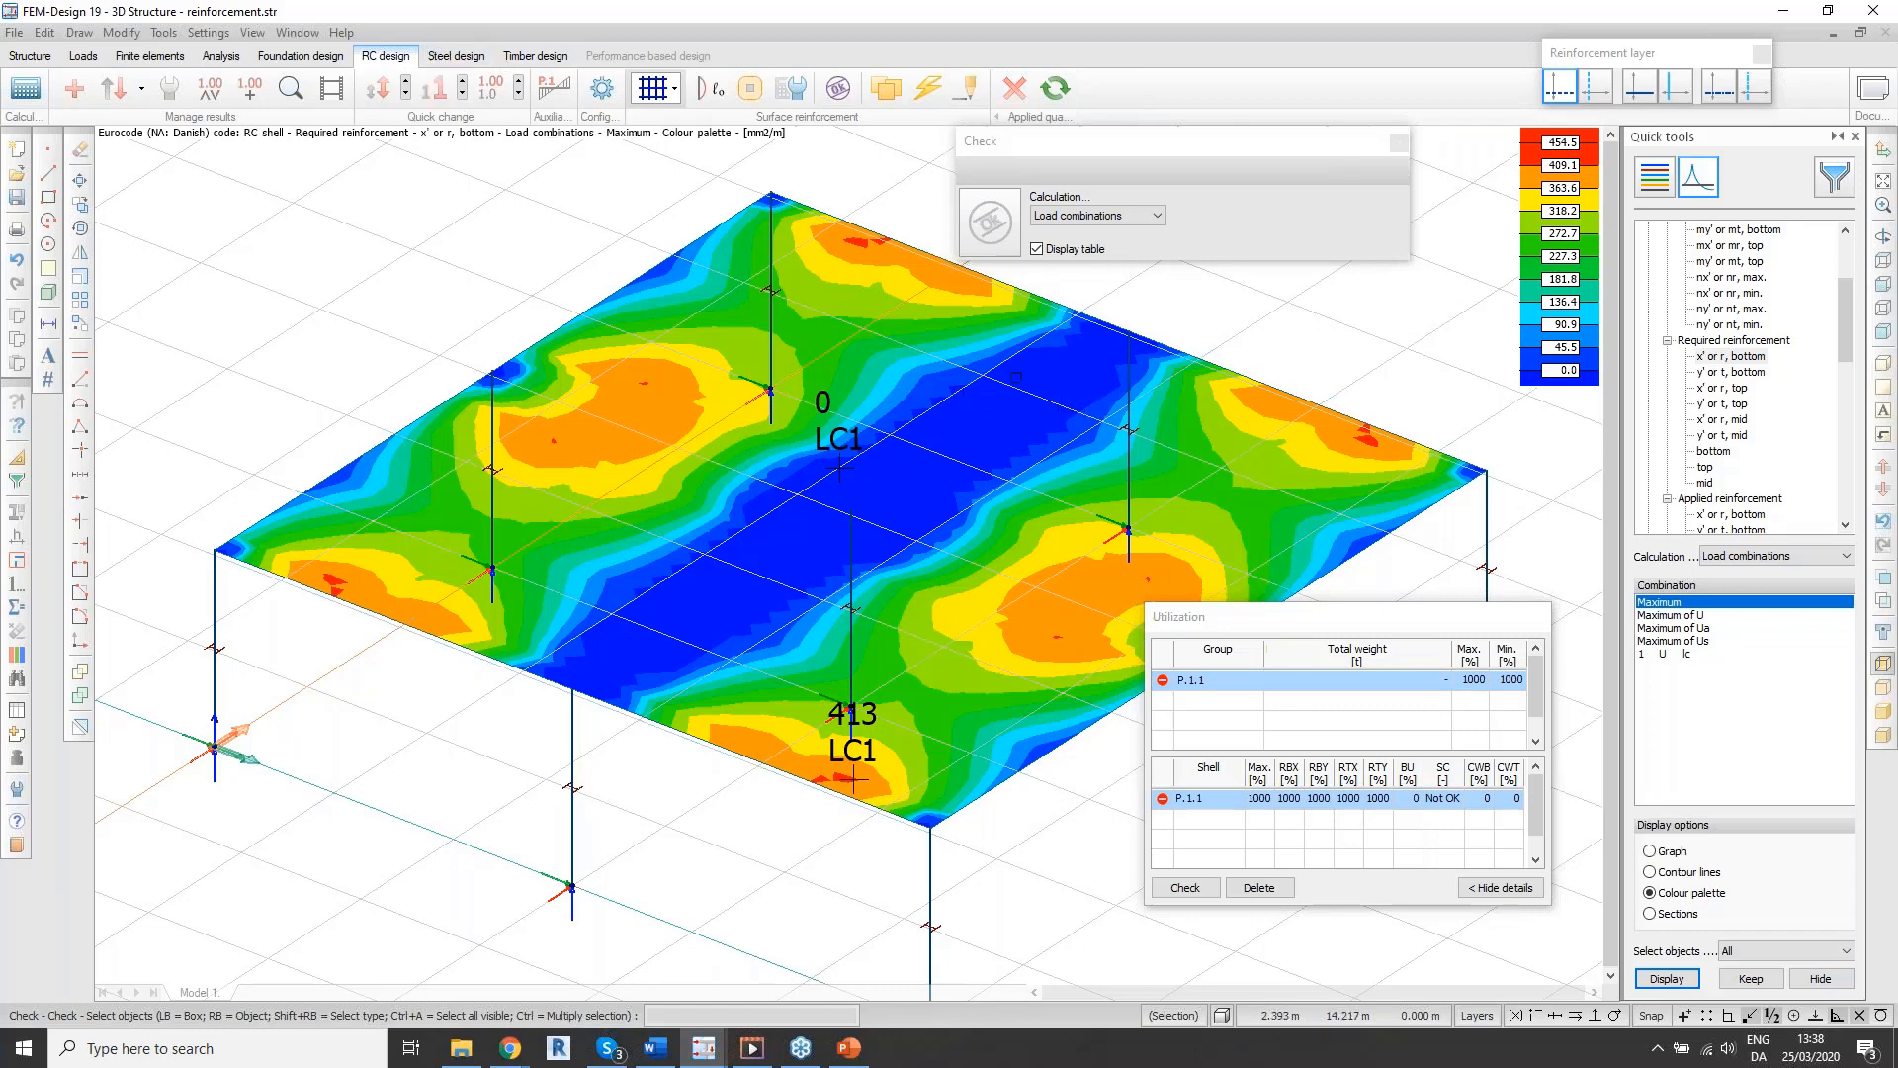
Step: Display the required y' or t bottom reinforcement and place four numeric values along the low band through the middle column
click(1744, 357)
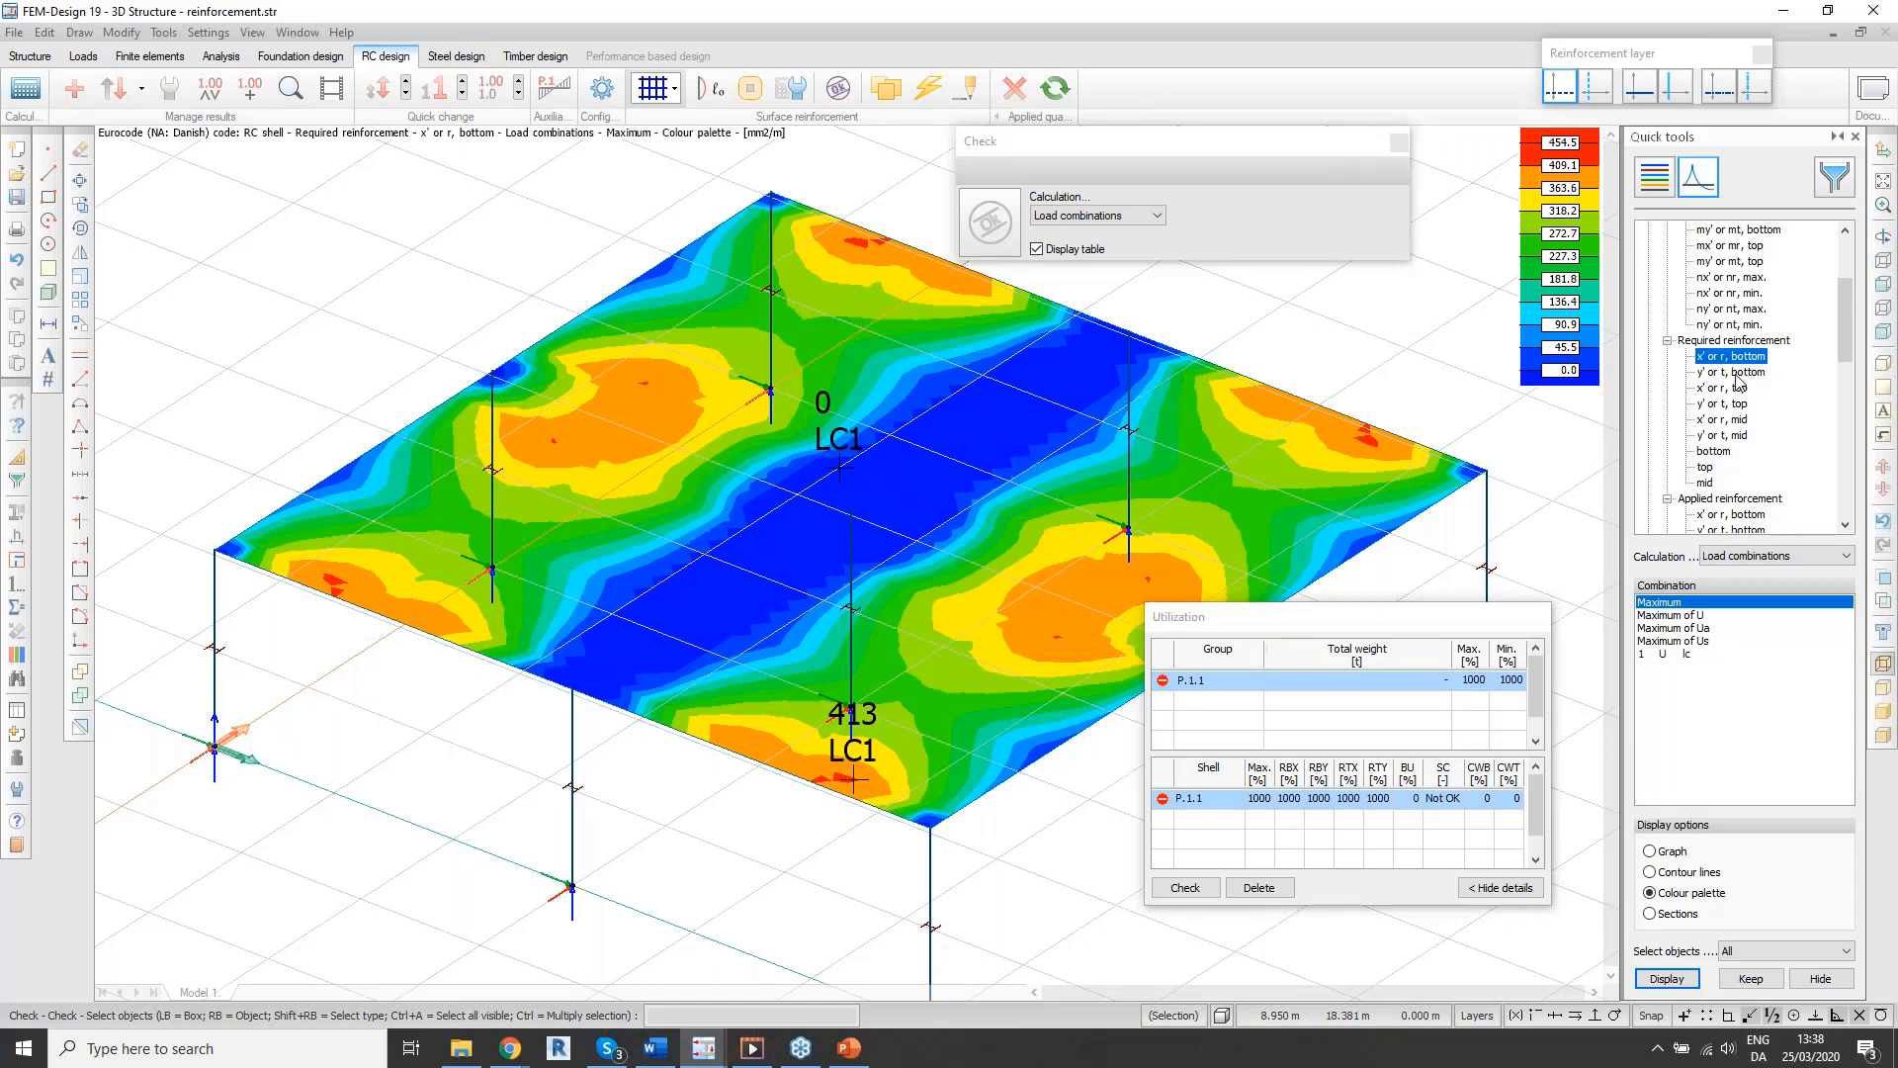
click(1737, 375)
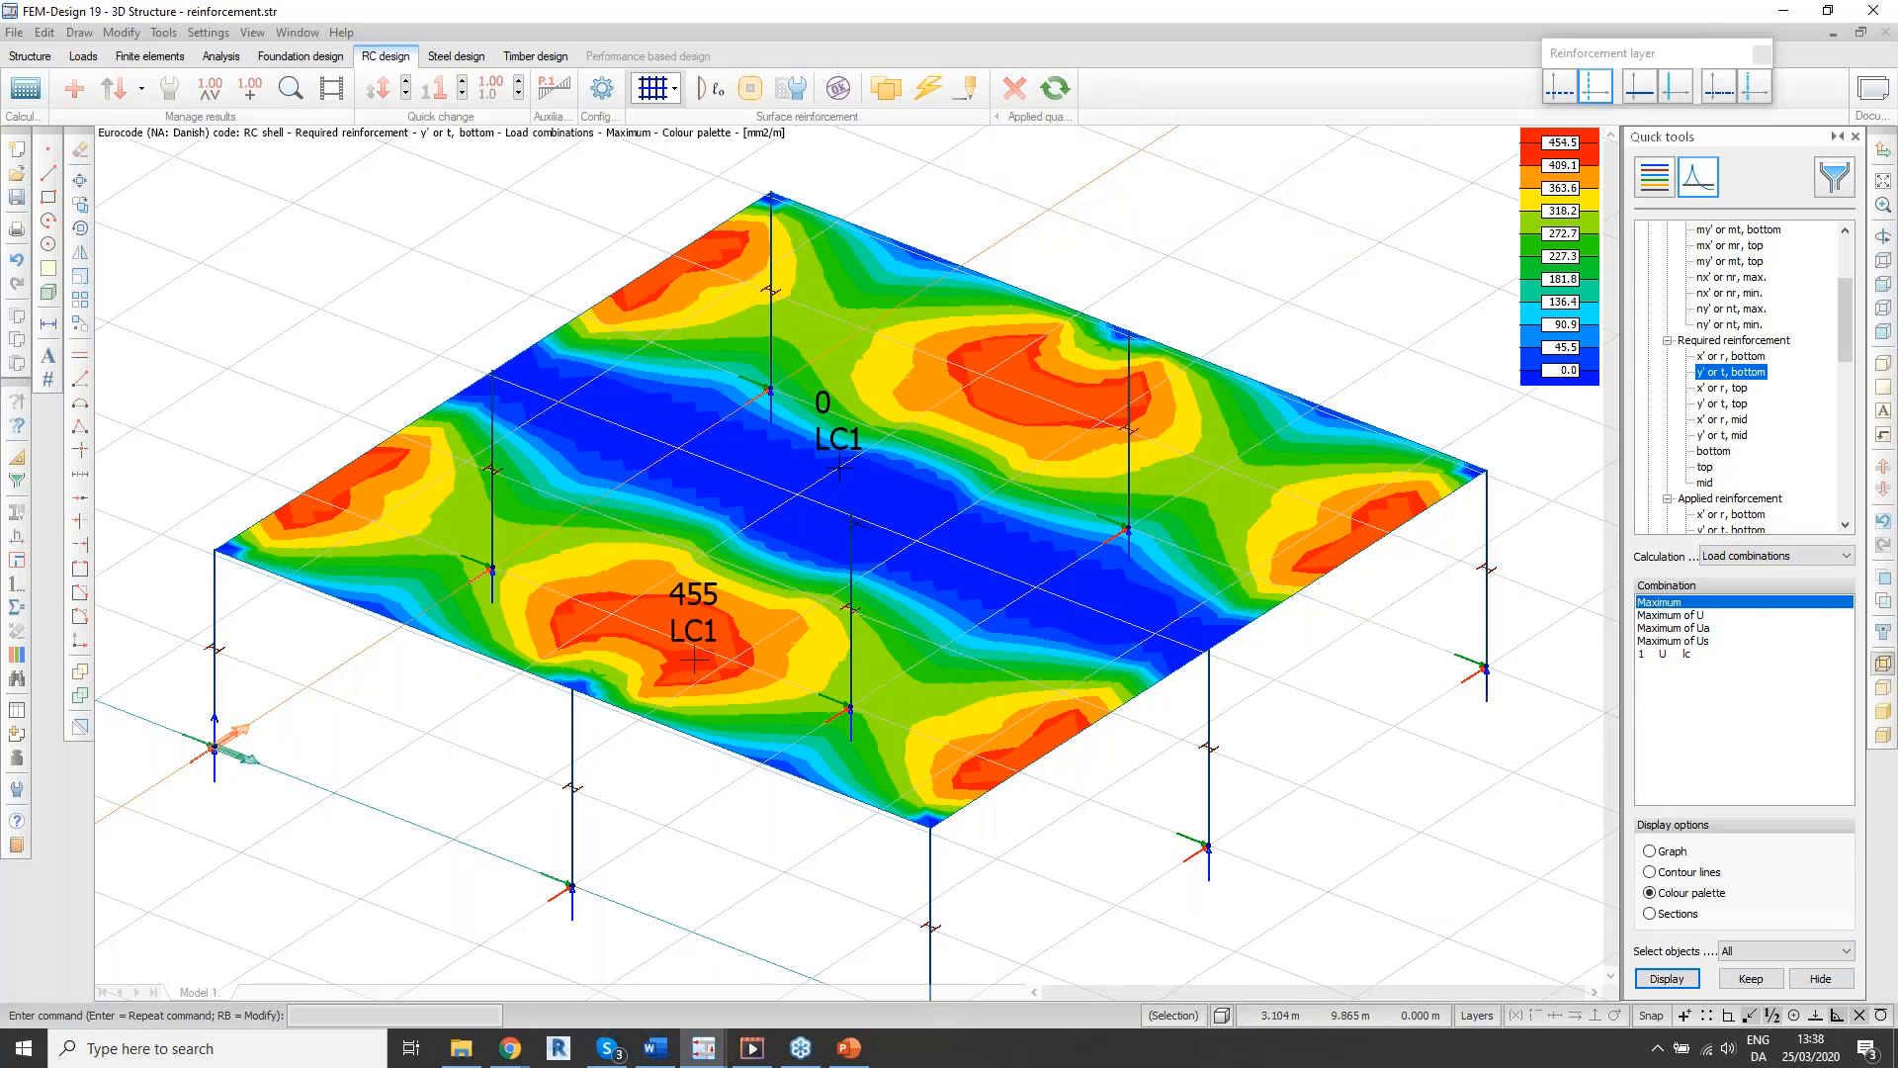
mouse_move(852, 521)
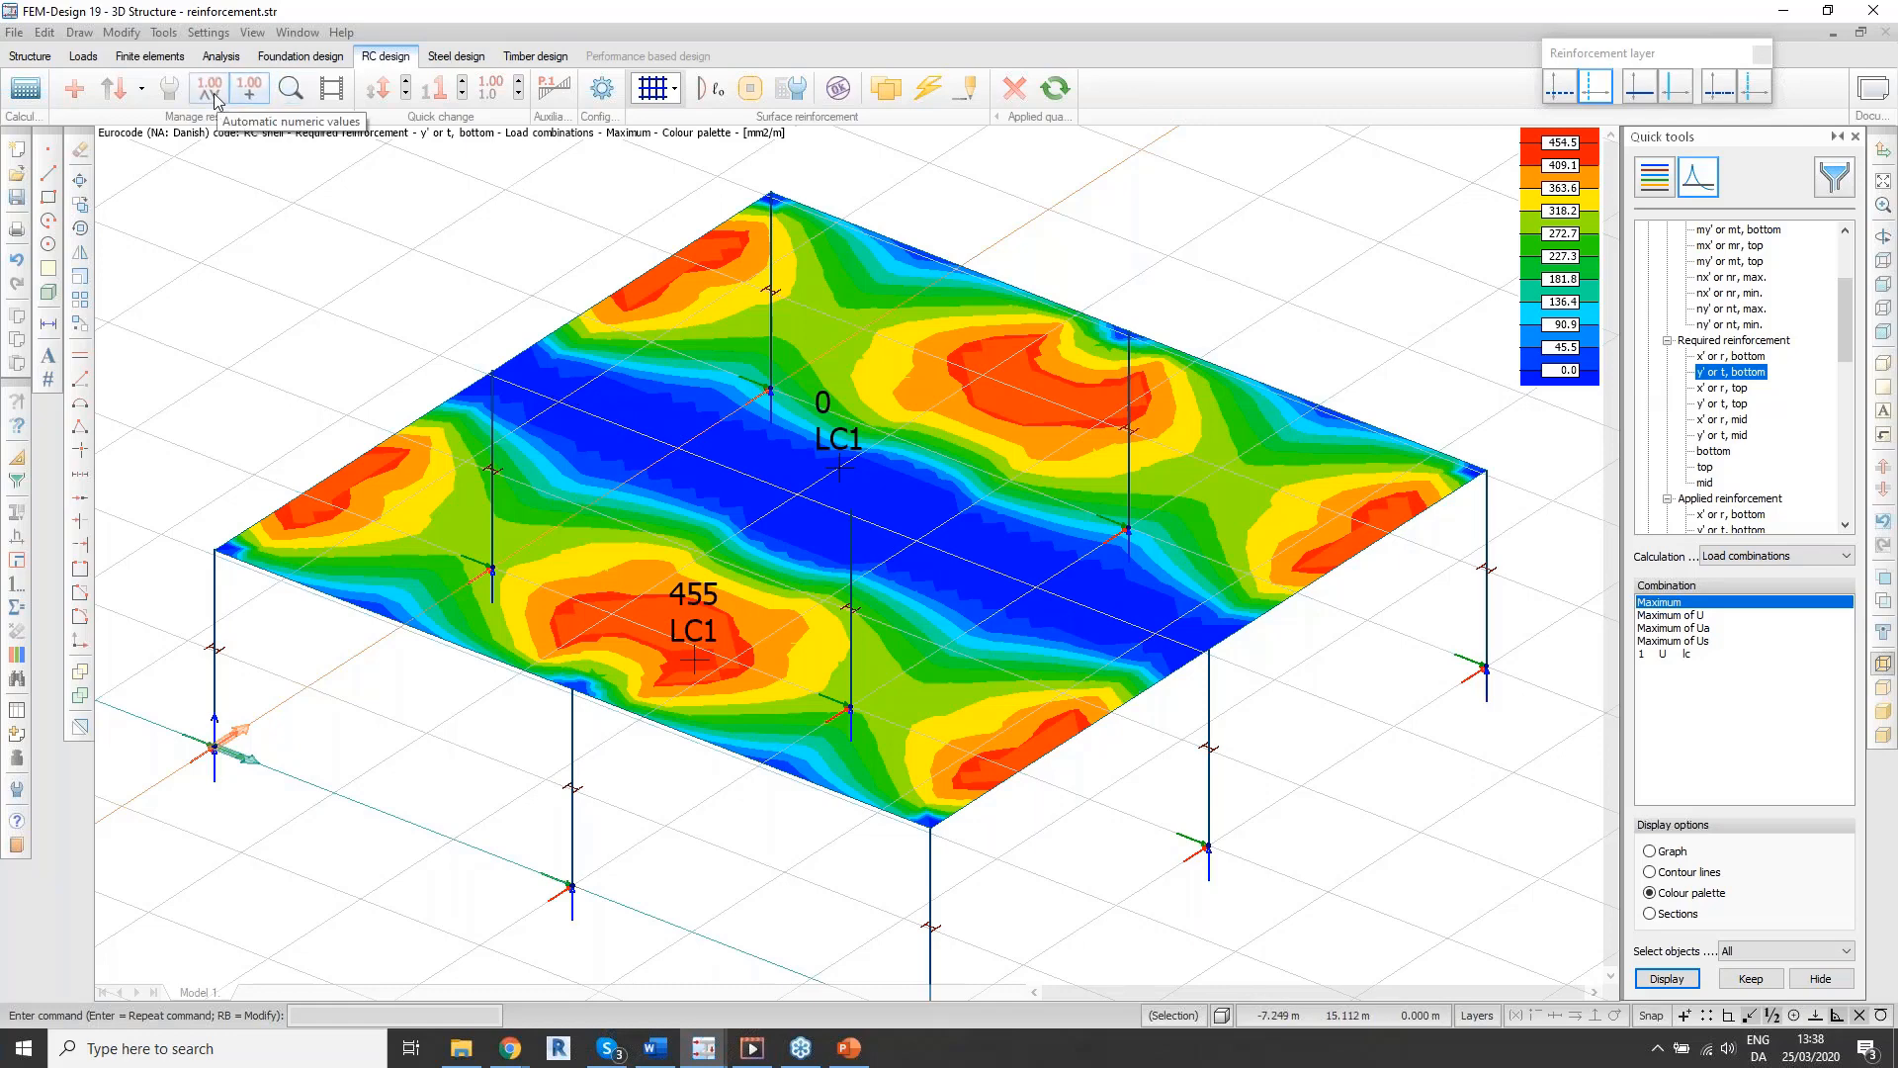
click(247, 89)
click(656, 425)
click(903, 524)
click(978, 558)
click(1093, 599)
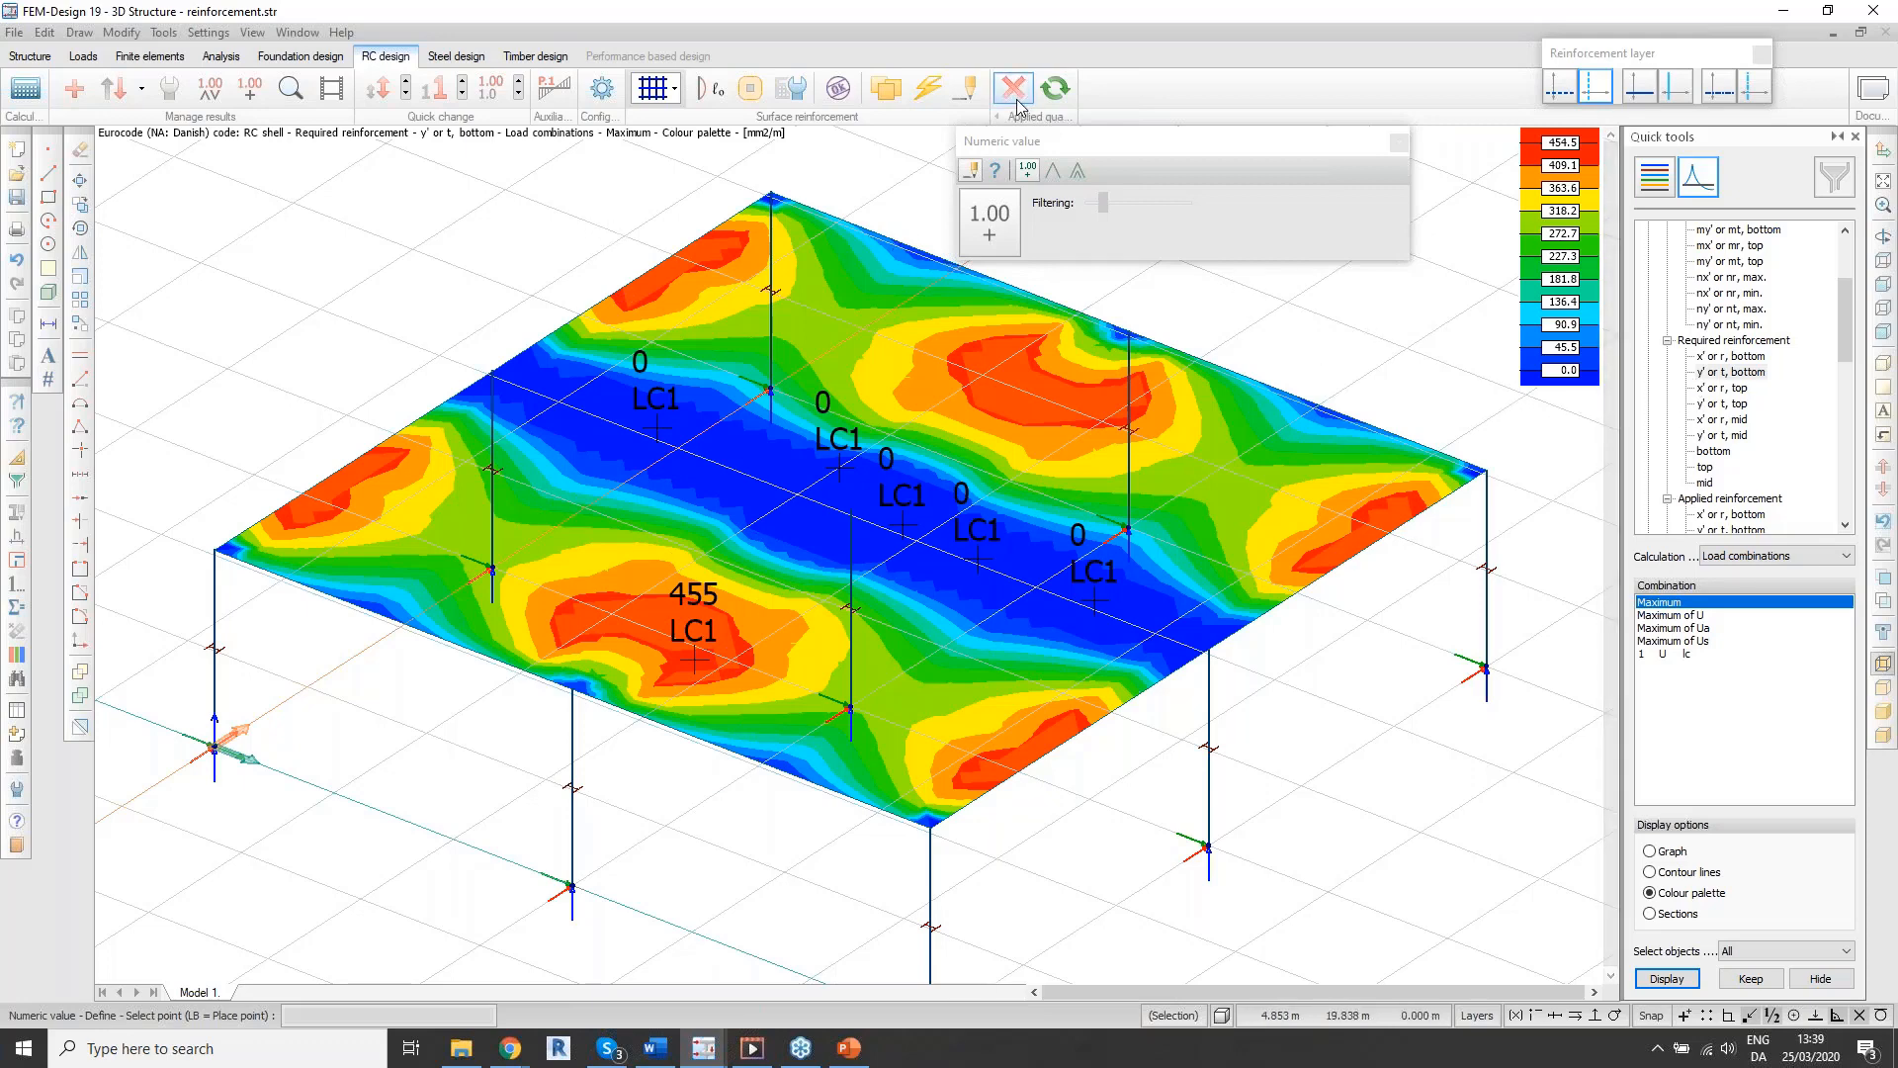
Step: Turn minimum reinforcement back on in the slab's calculation parameters and rerun the check for load combinations
click(791, 88)
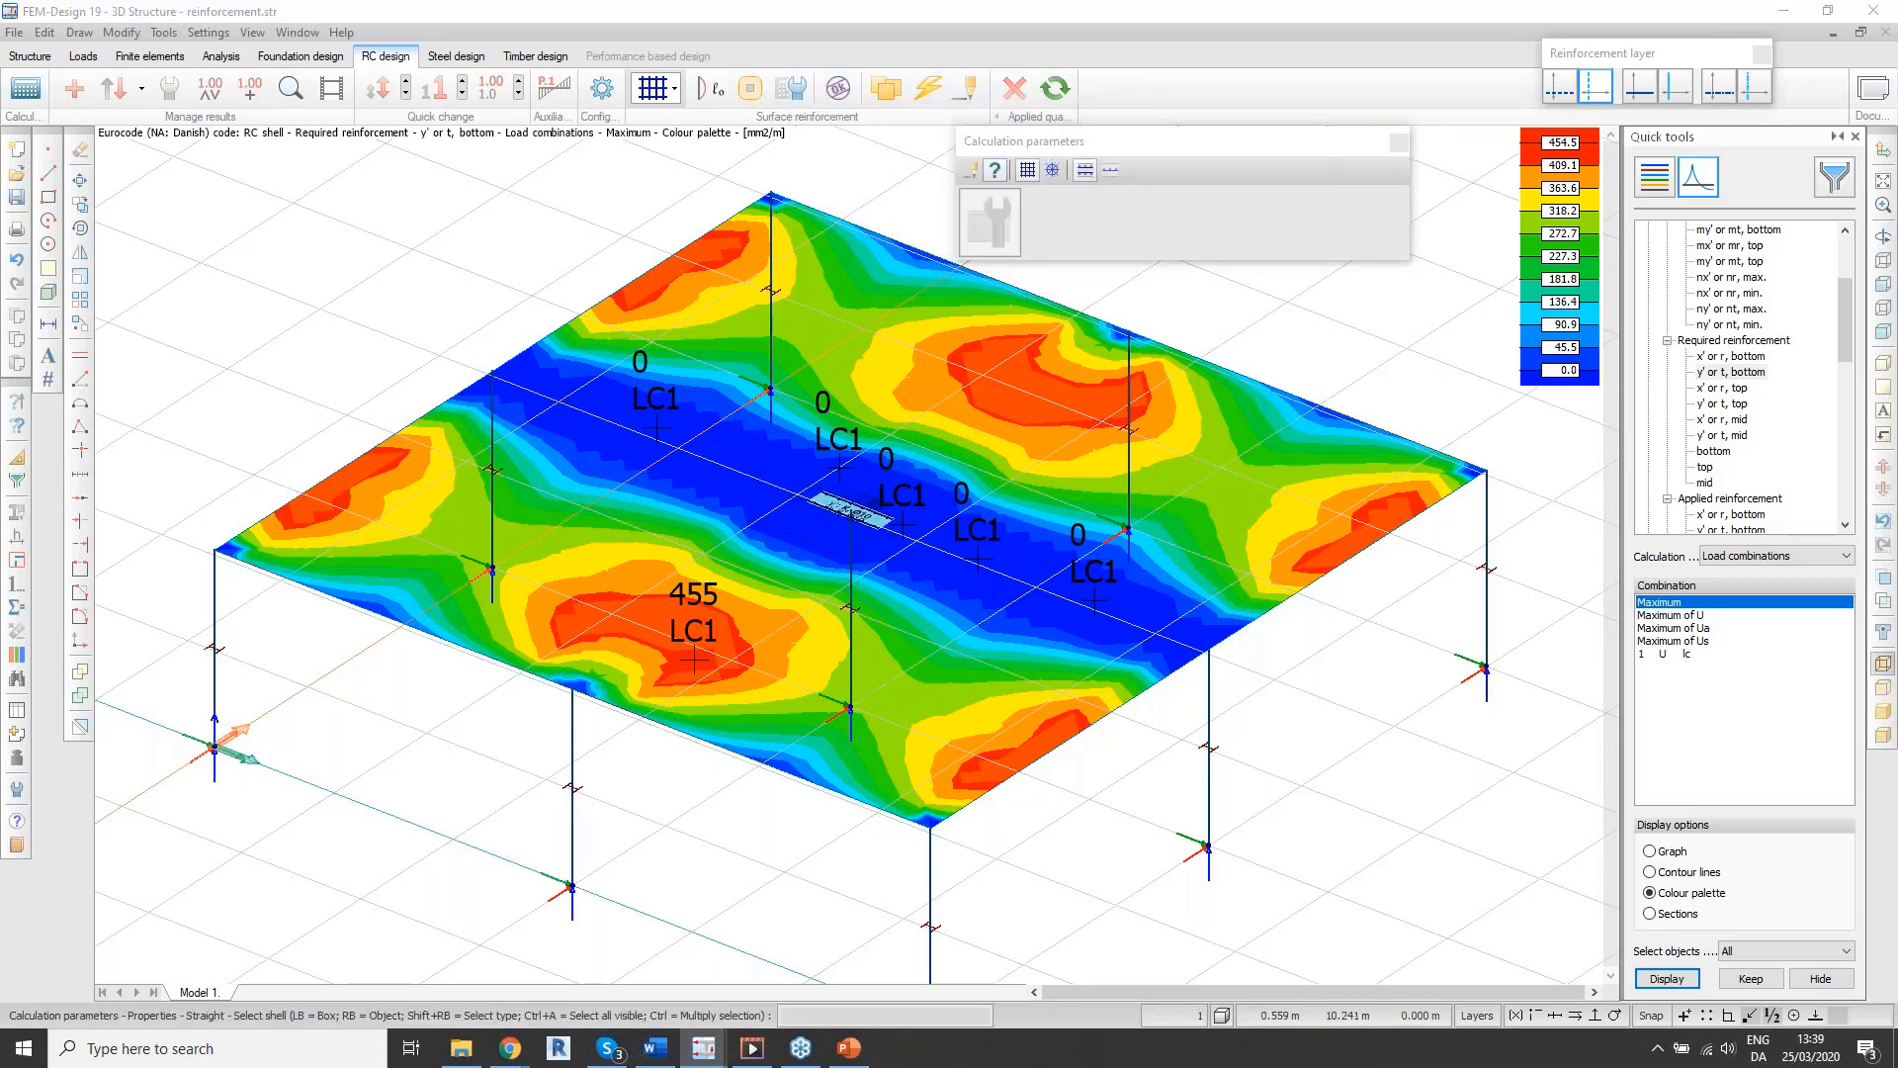
click(722, 453)
click(1082, 291)
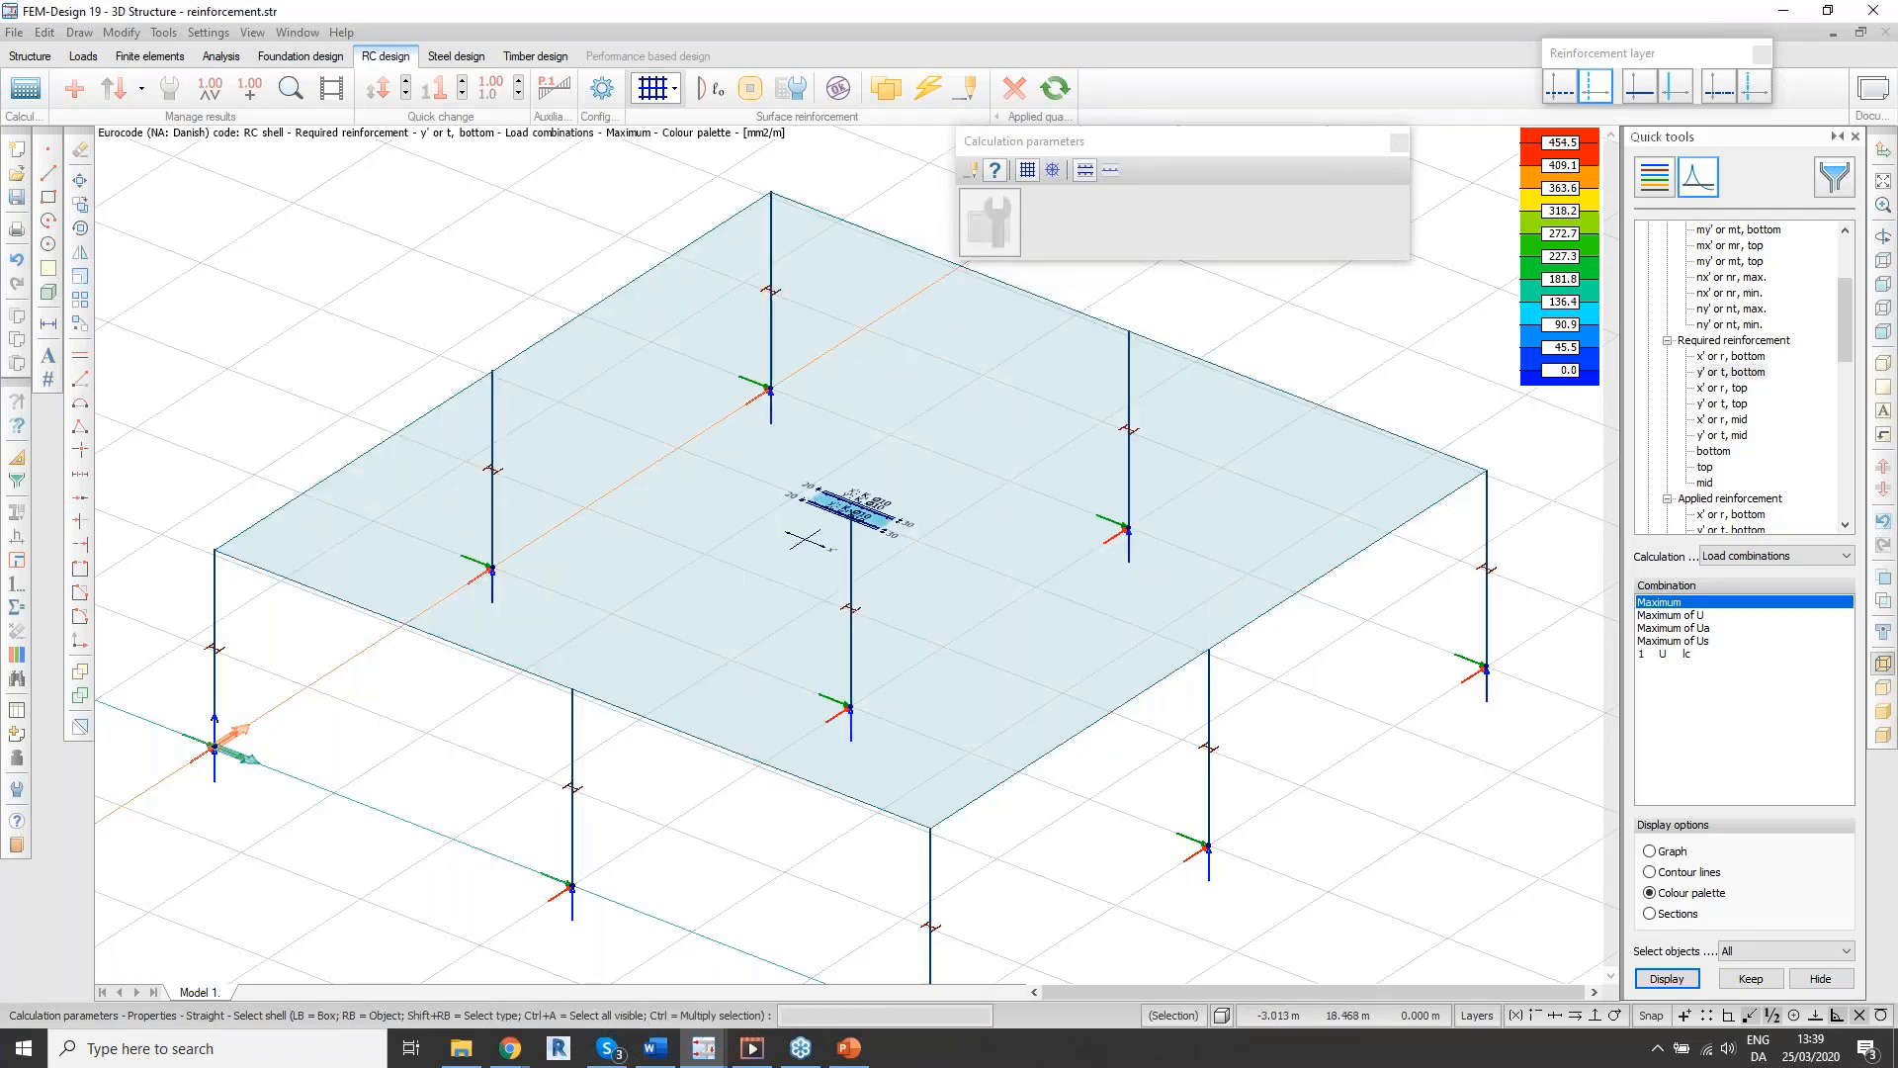
click(838, 89)
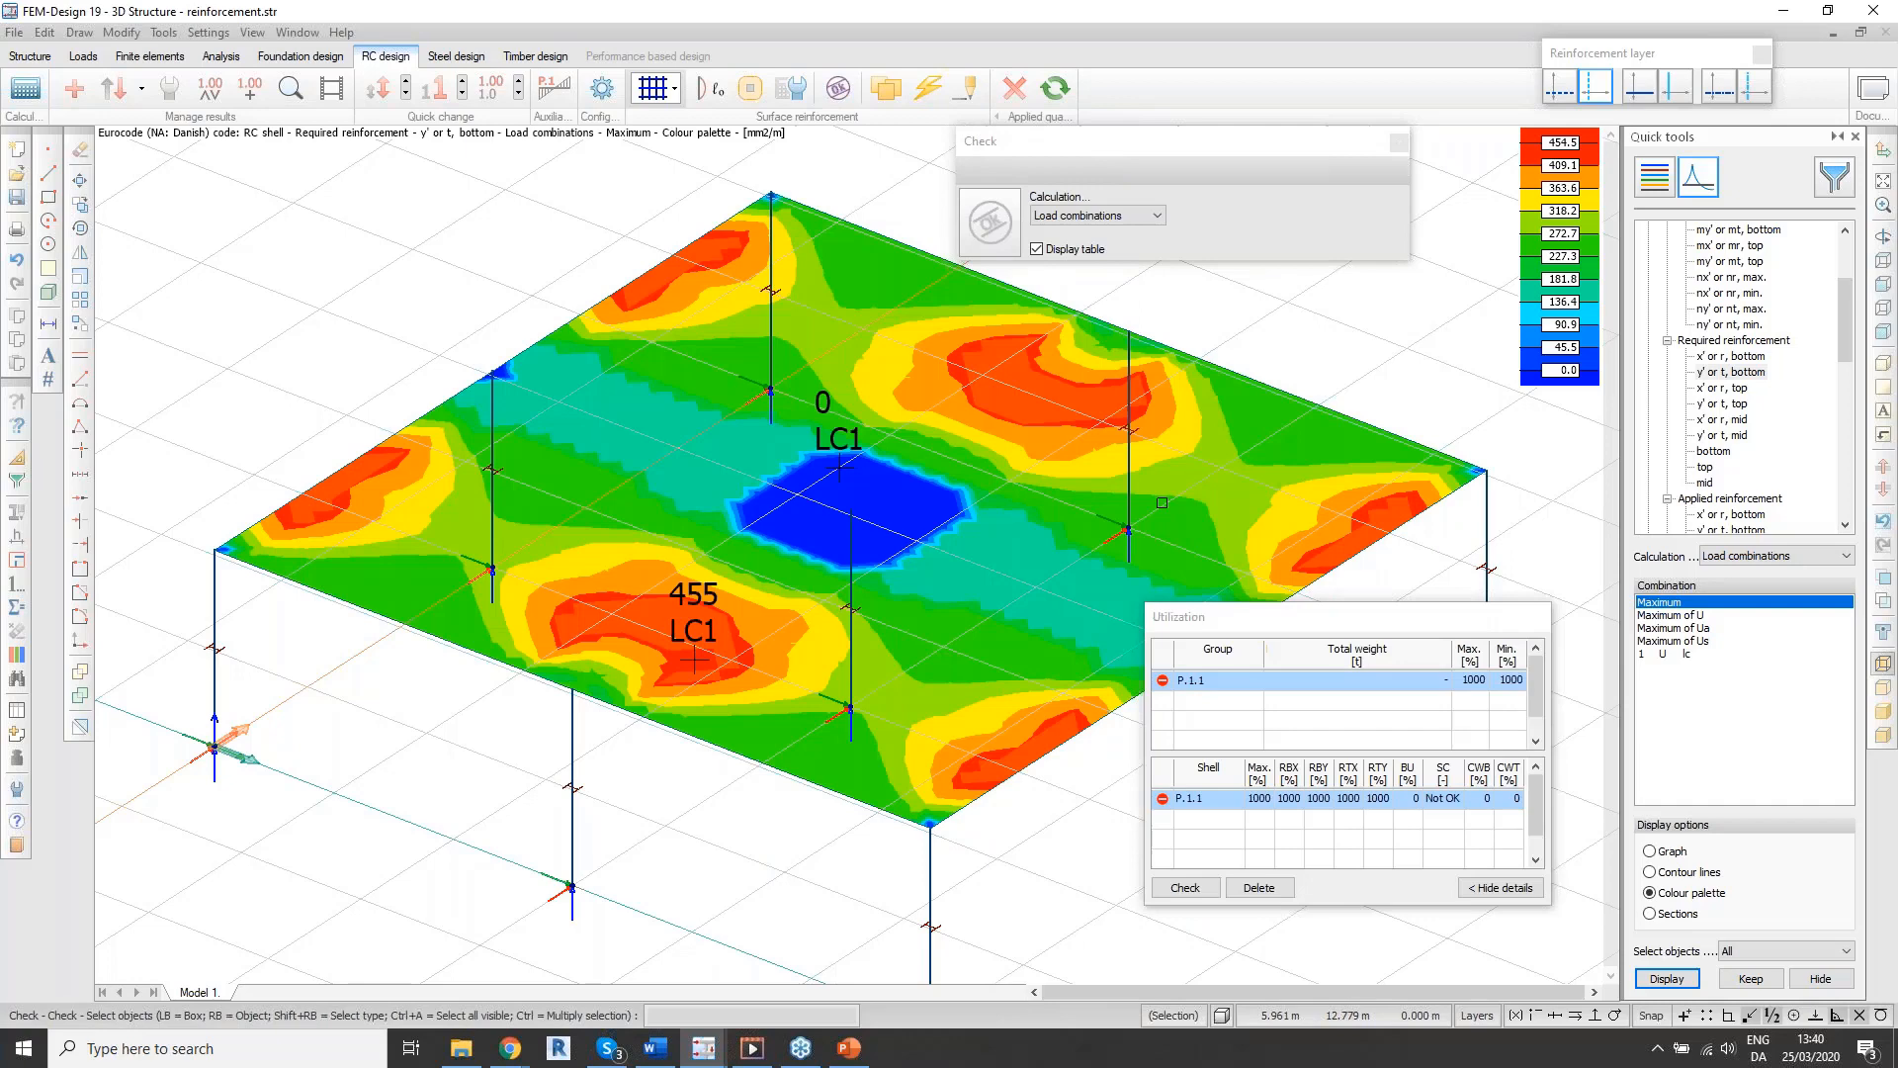
Step: Display the required top reinforcement of the slab in the x' or r direction, followed by the y' or t direction
click(1725, 388)
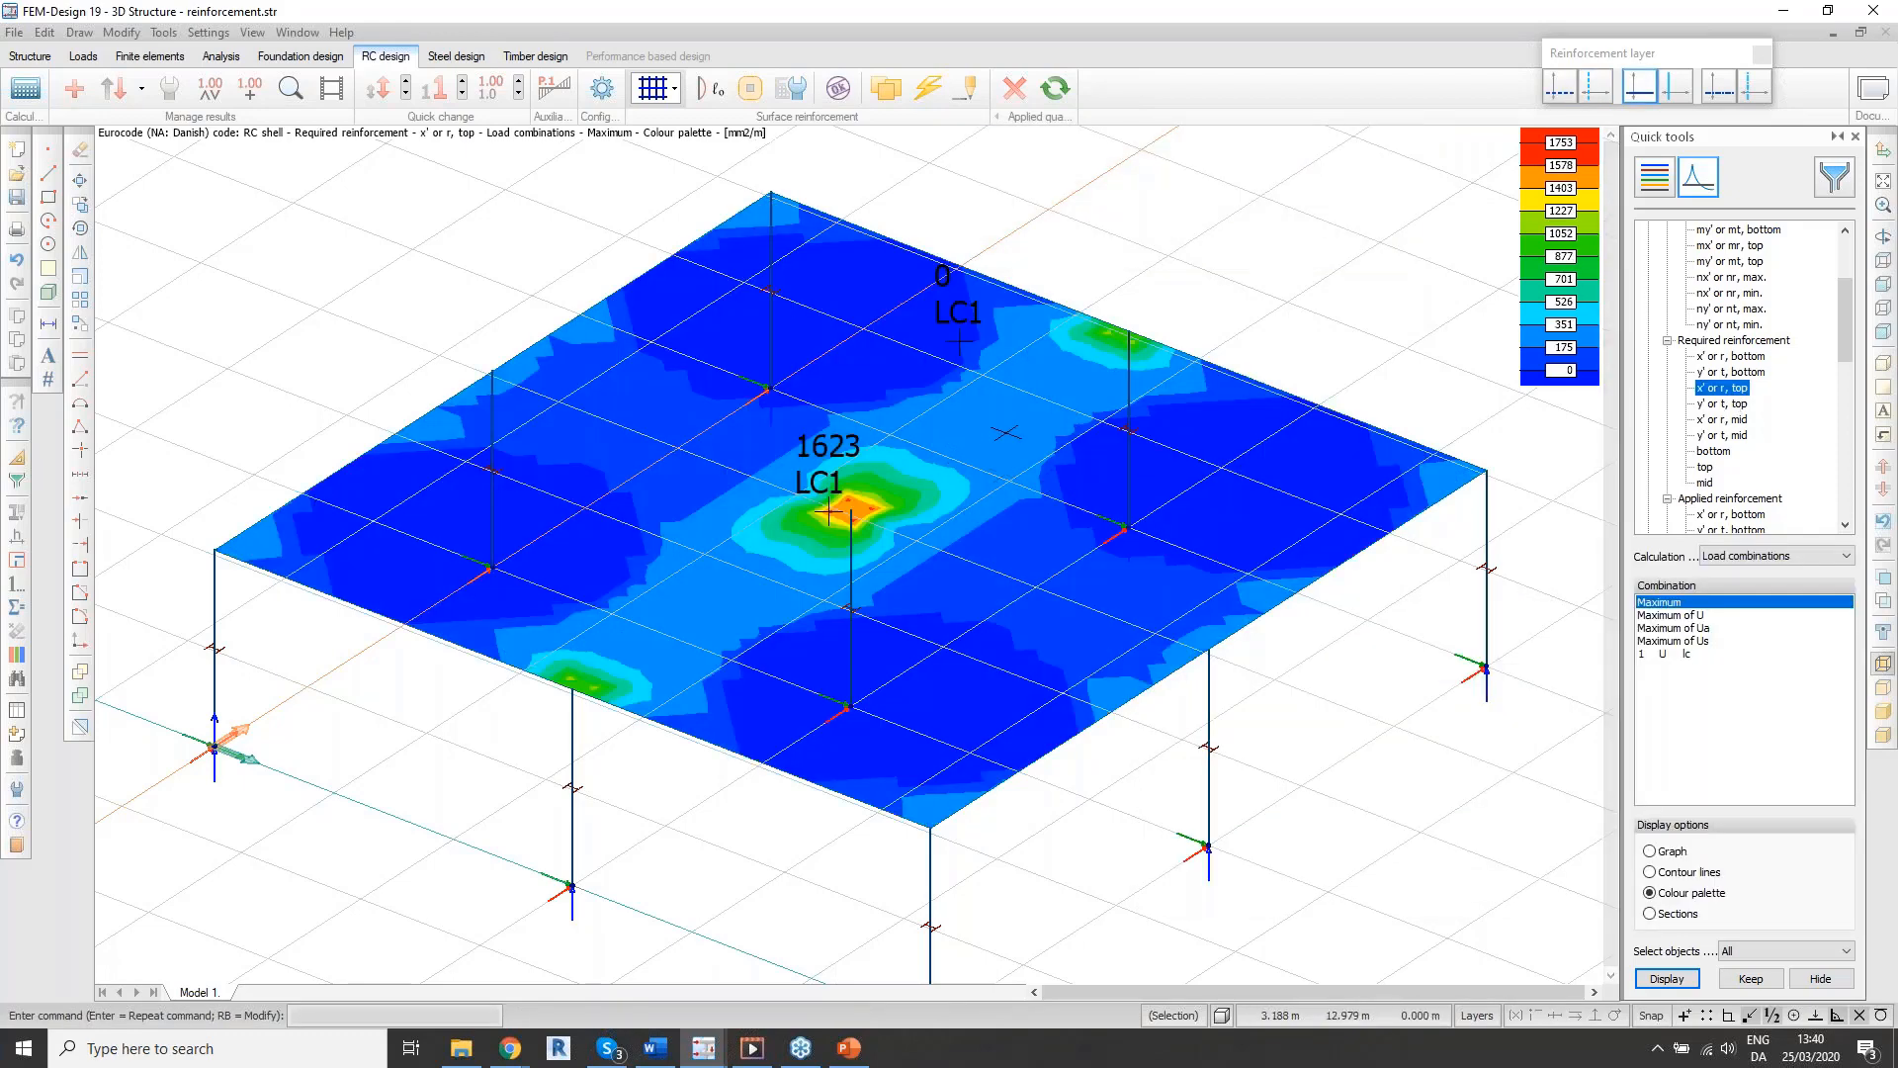
mouse_move(1003, 431)
click(1723, 403)
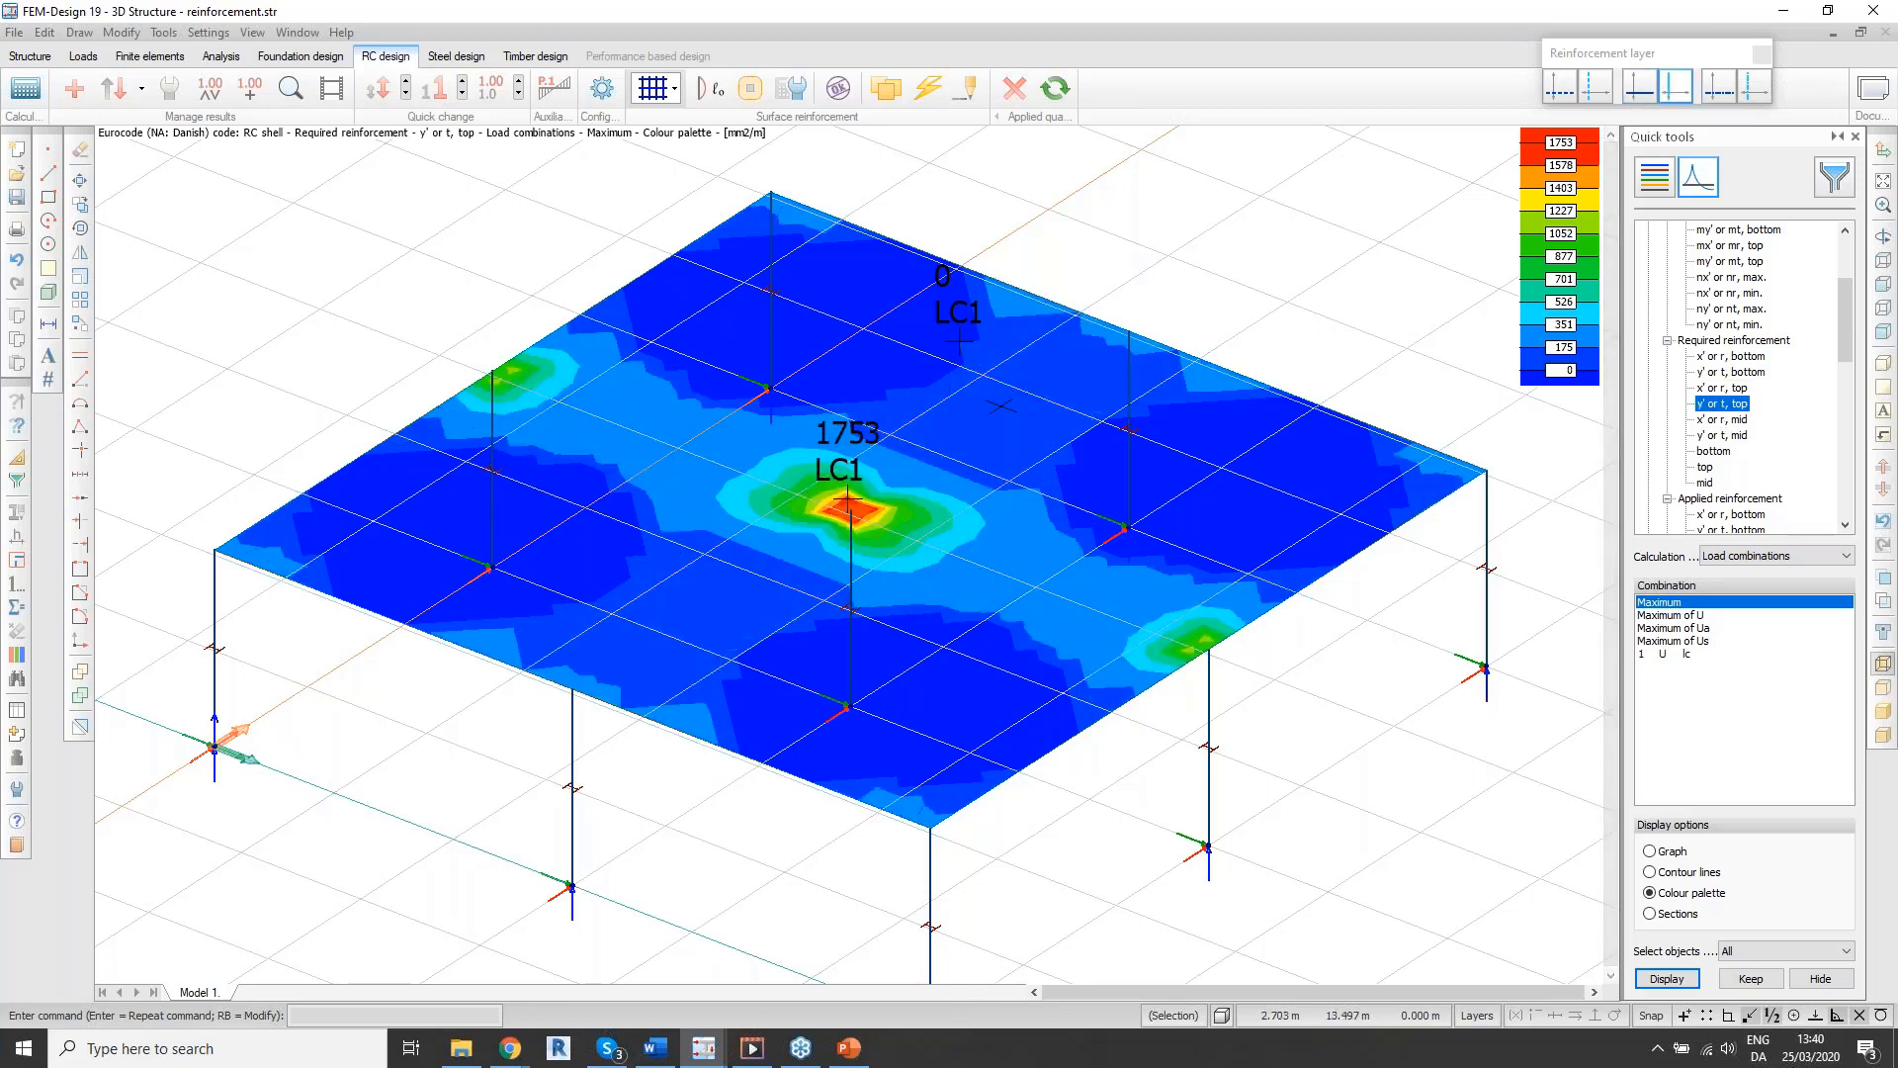
Step: Run the auto design of surface reinforcement on the slab for load combinations
click(927, 90)
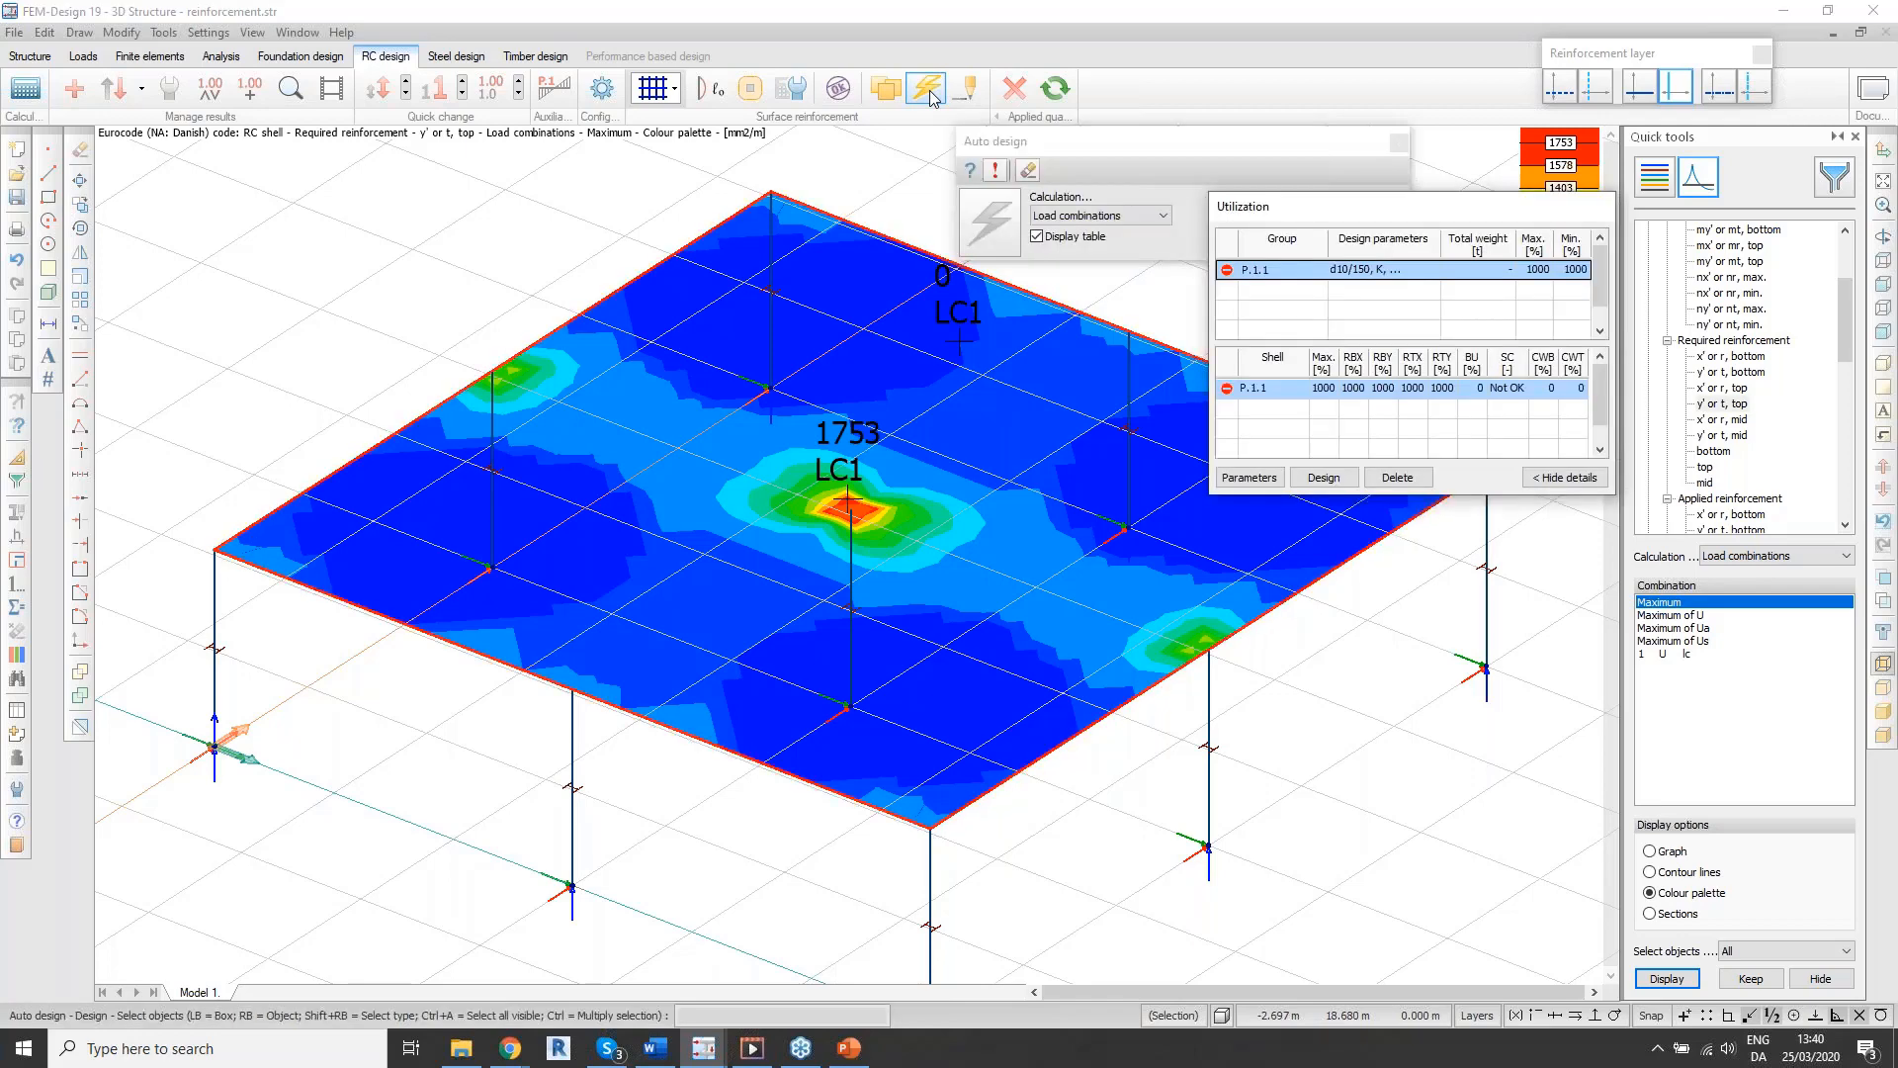
click(1324, 478)
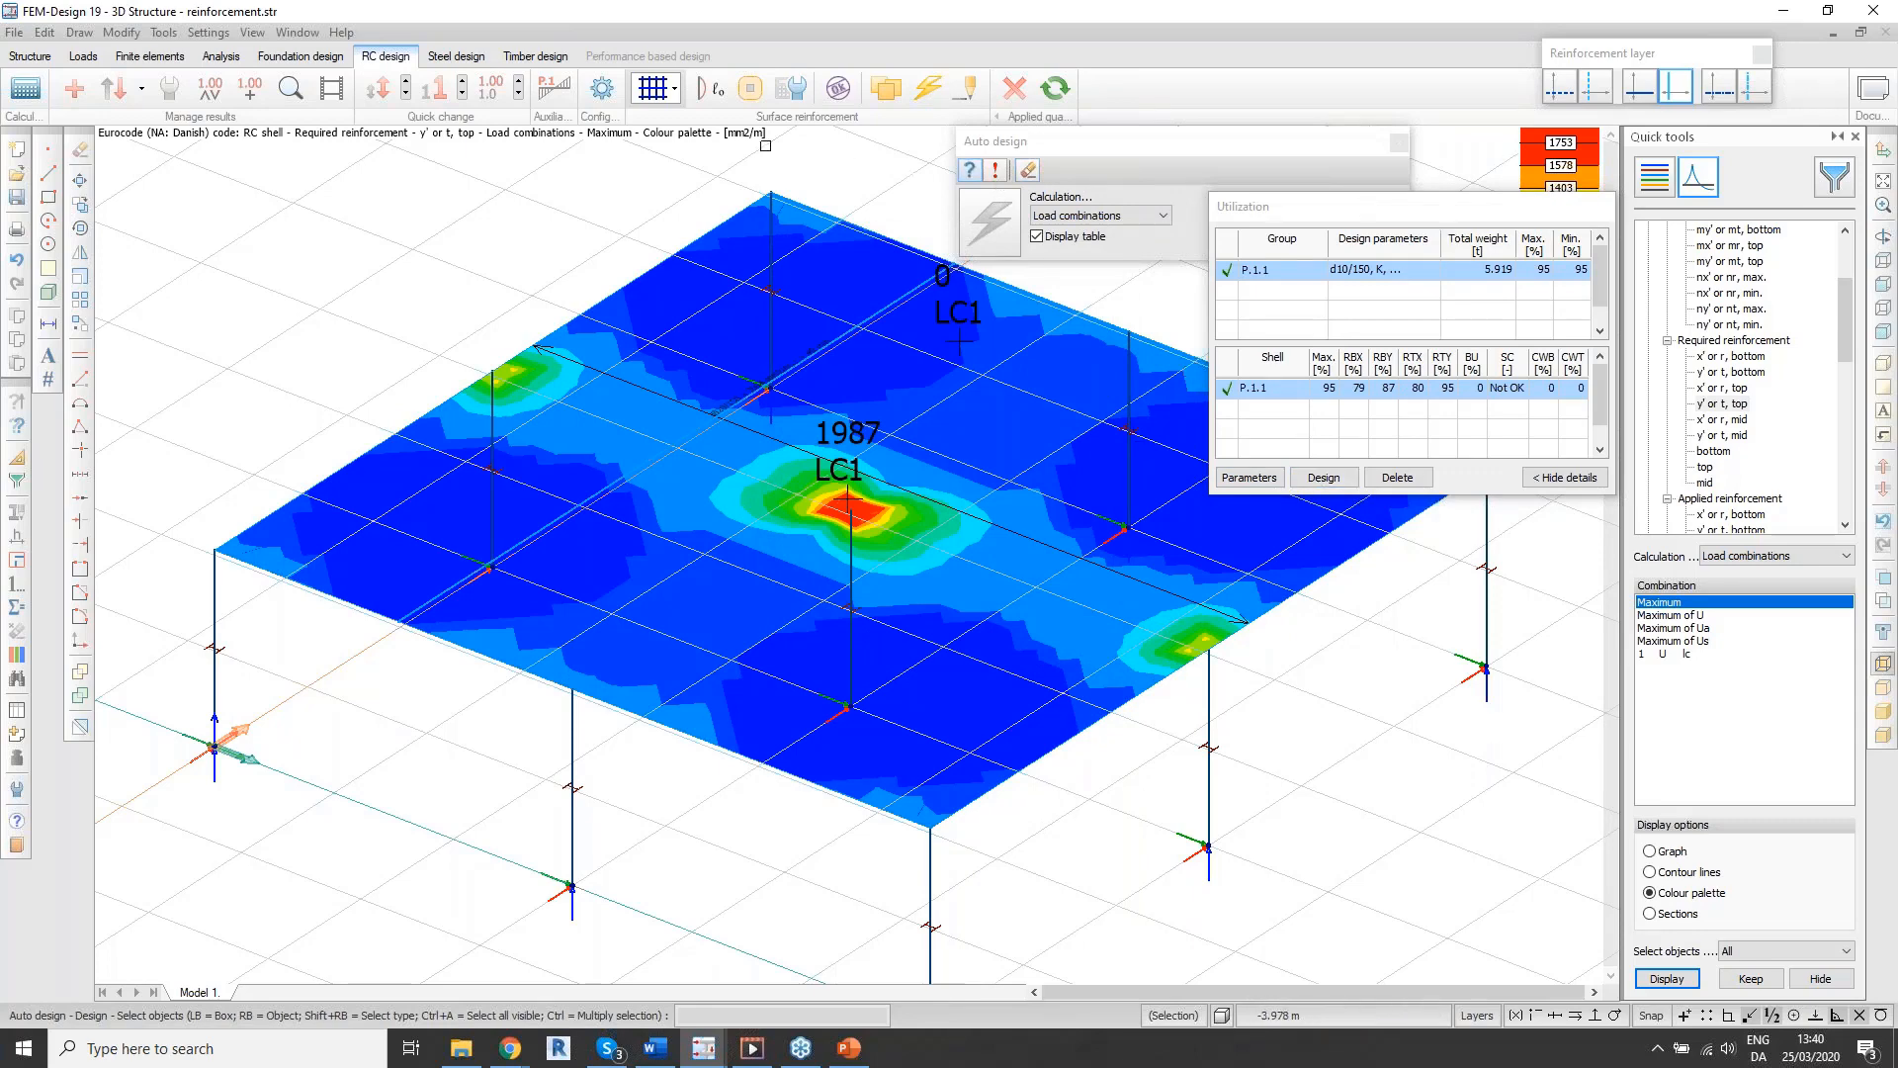
Step: Examine in plan view the designed y' top reinforcement against the required reinforcement around the middle column and along its band
scroll(895, 435, up, 5)
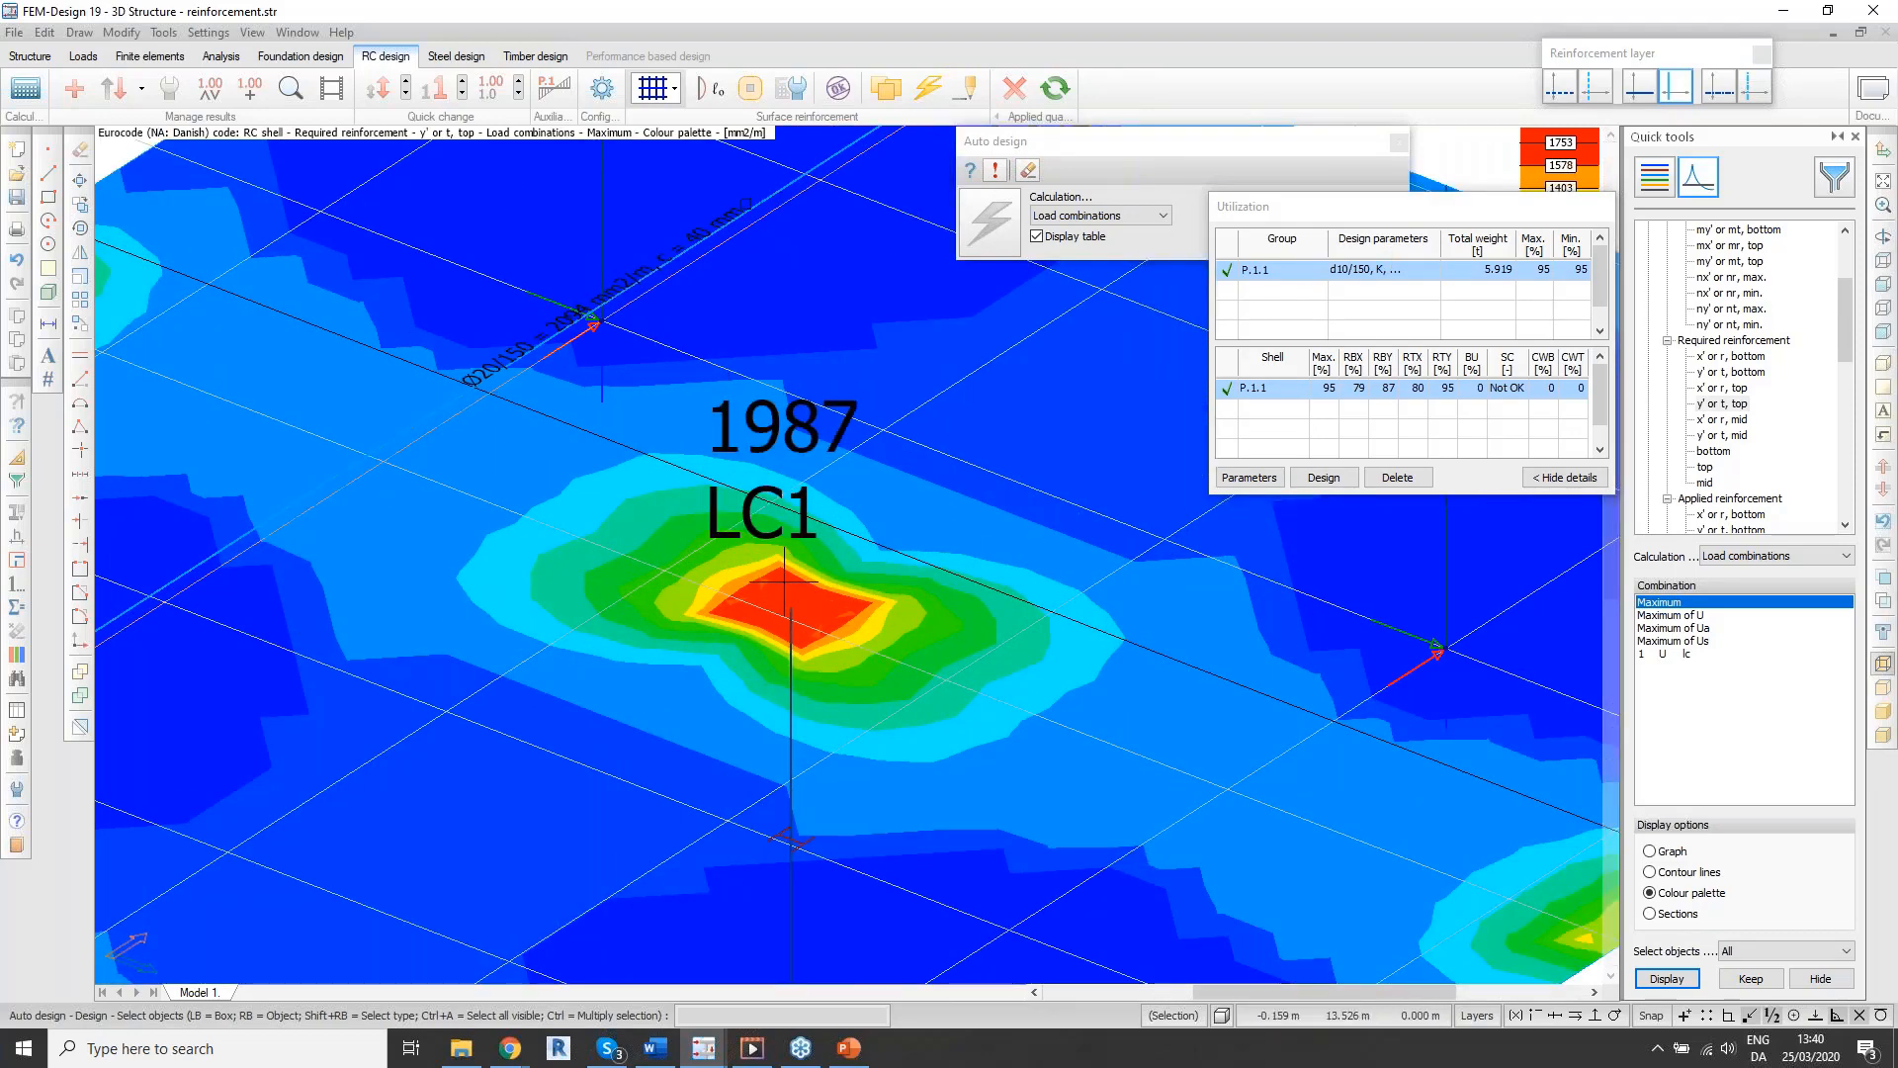
click(1882, 260)
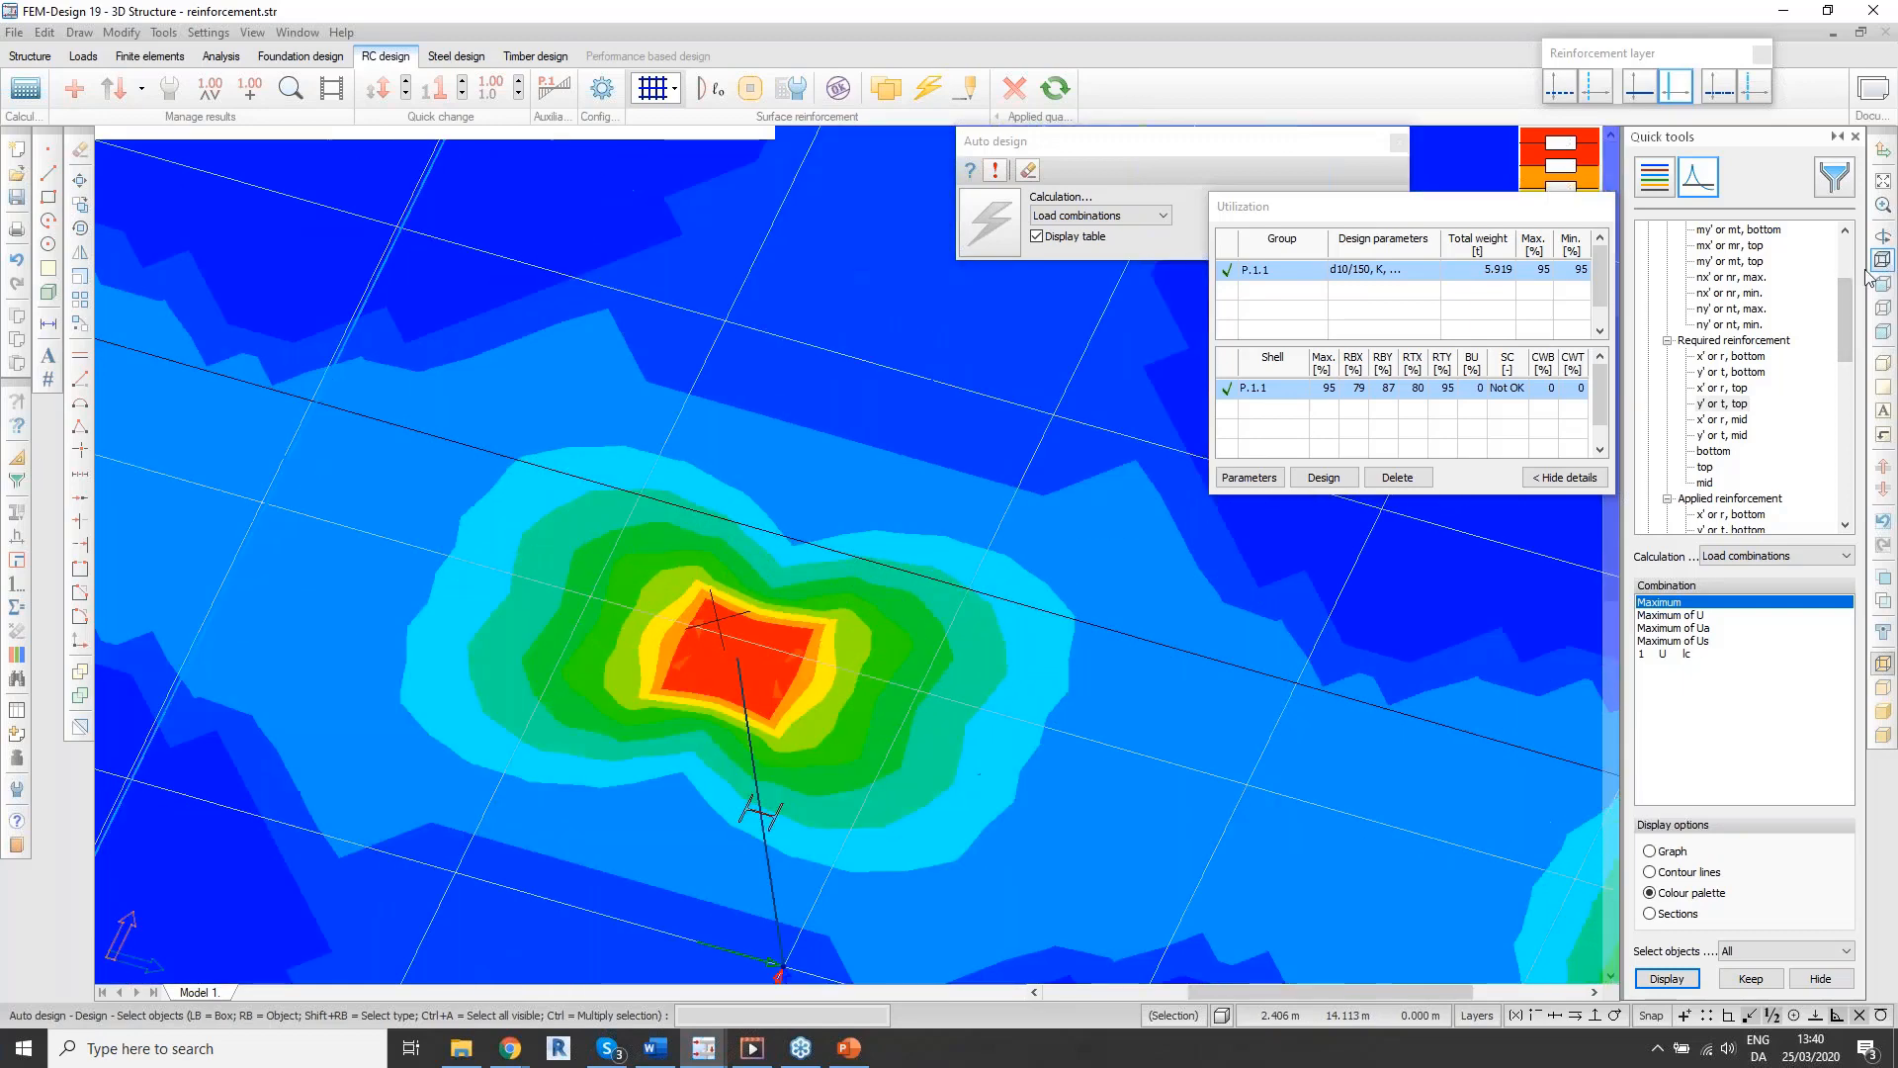
scroll(1121, 657, down, 3)
scroll(564, 617, down, 1)
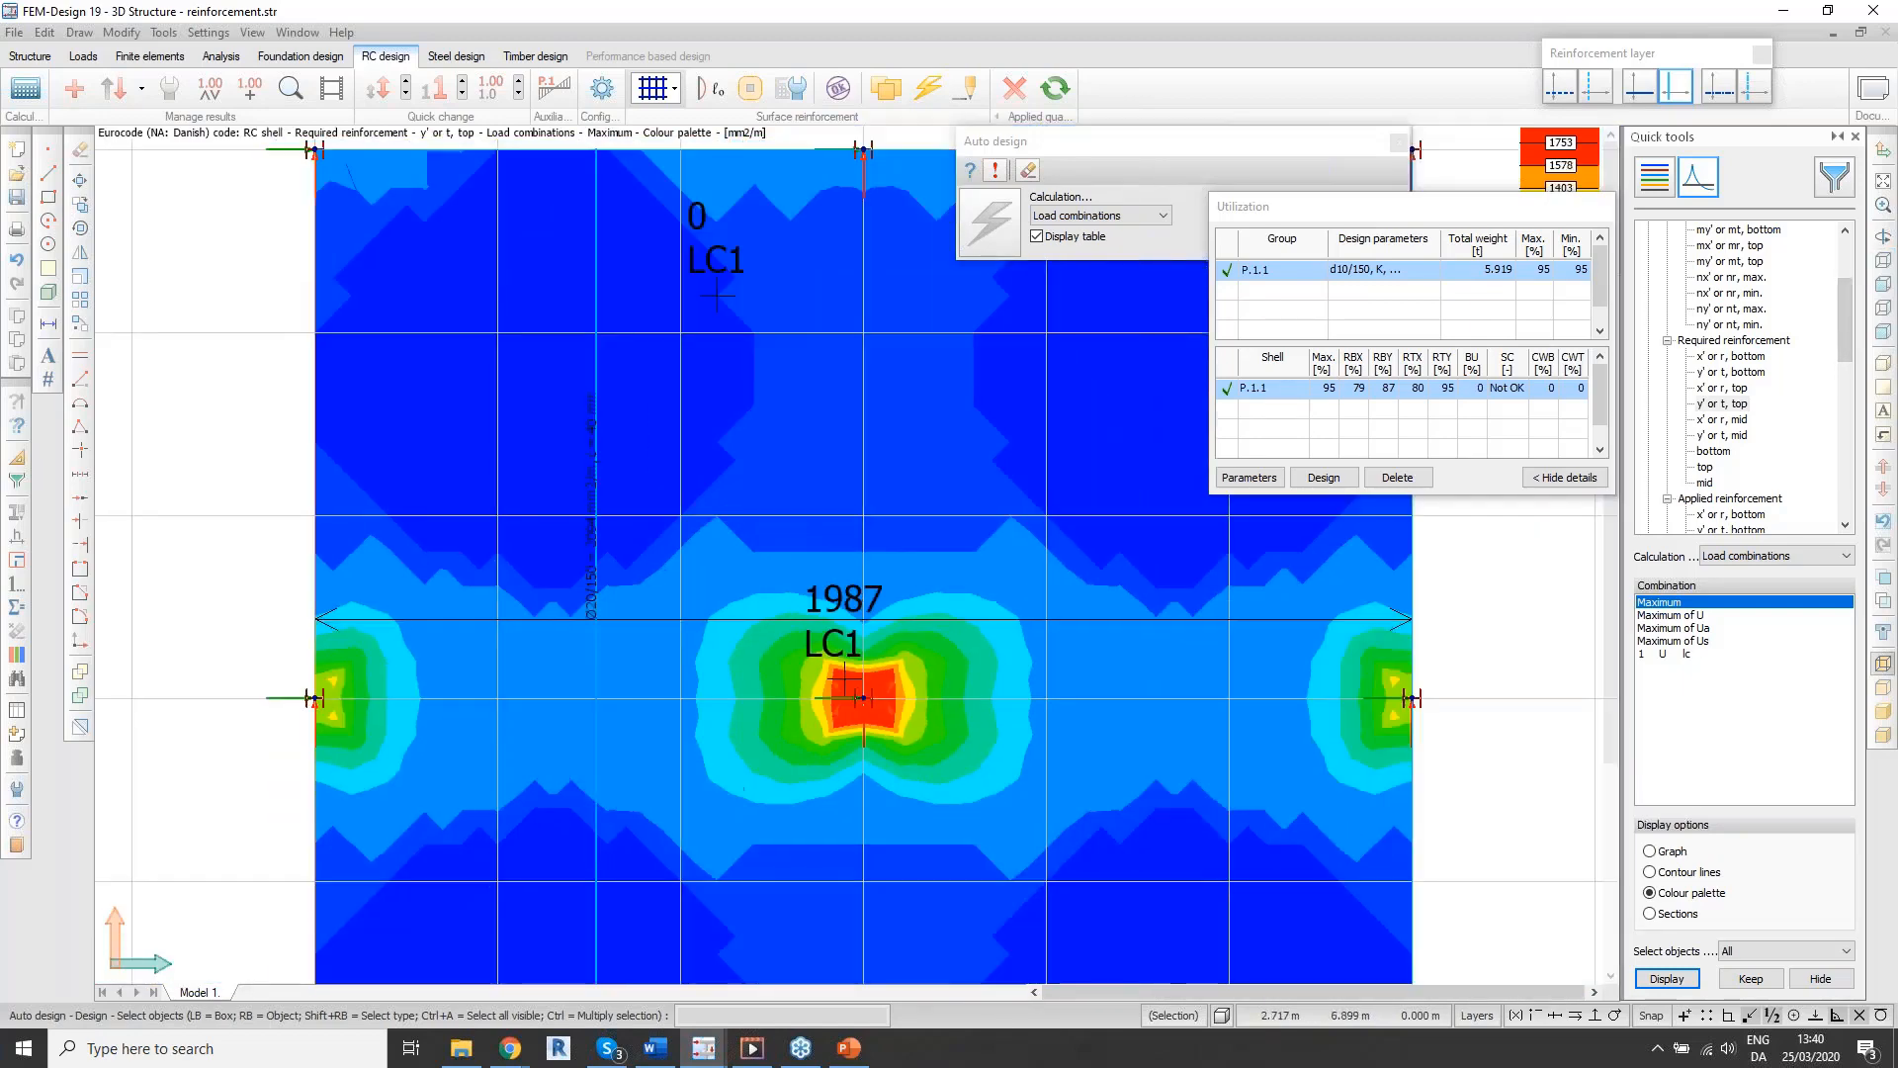
scroll(593, 613, up, 3)
scroll(593, 613, down, 1)
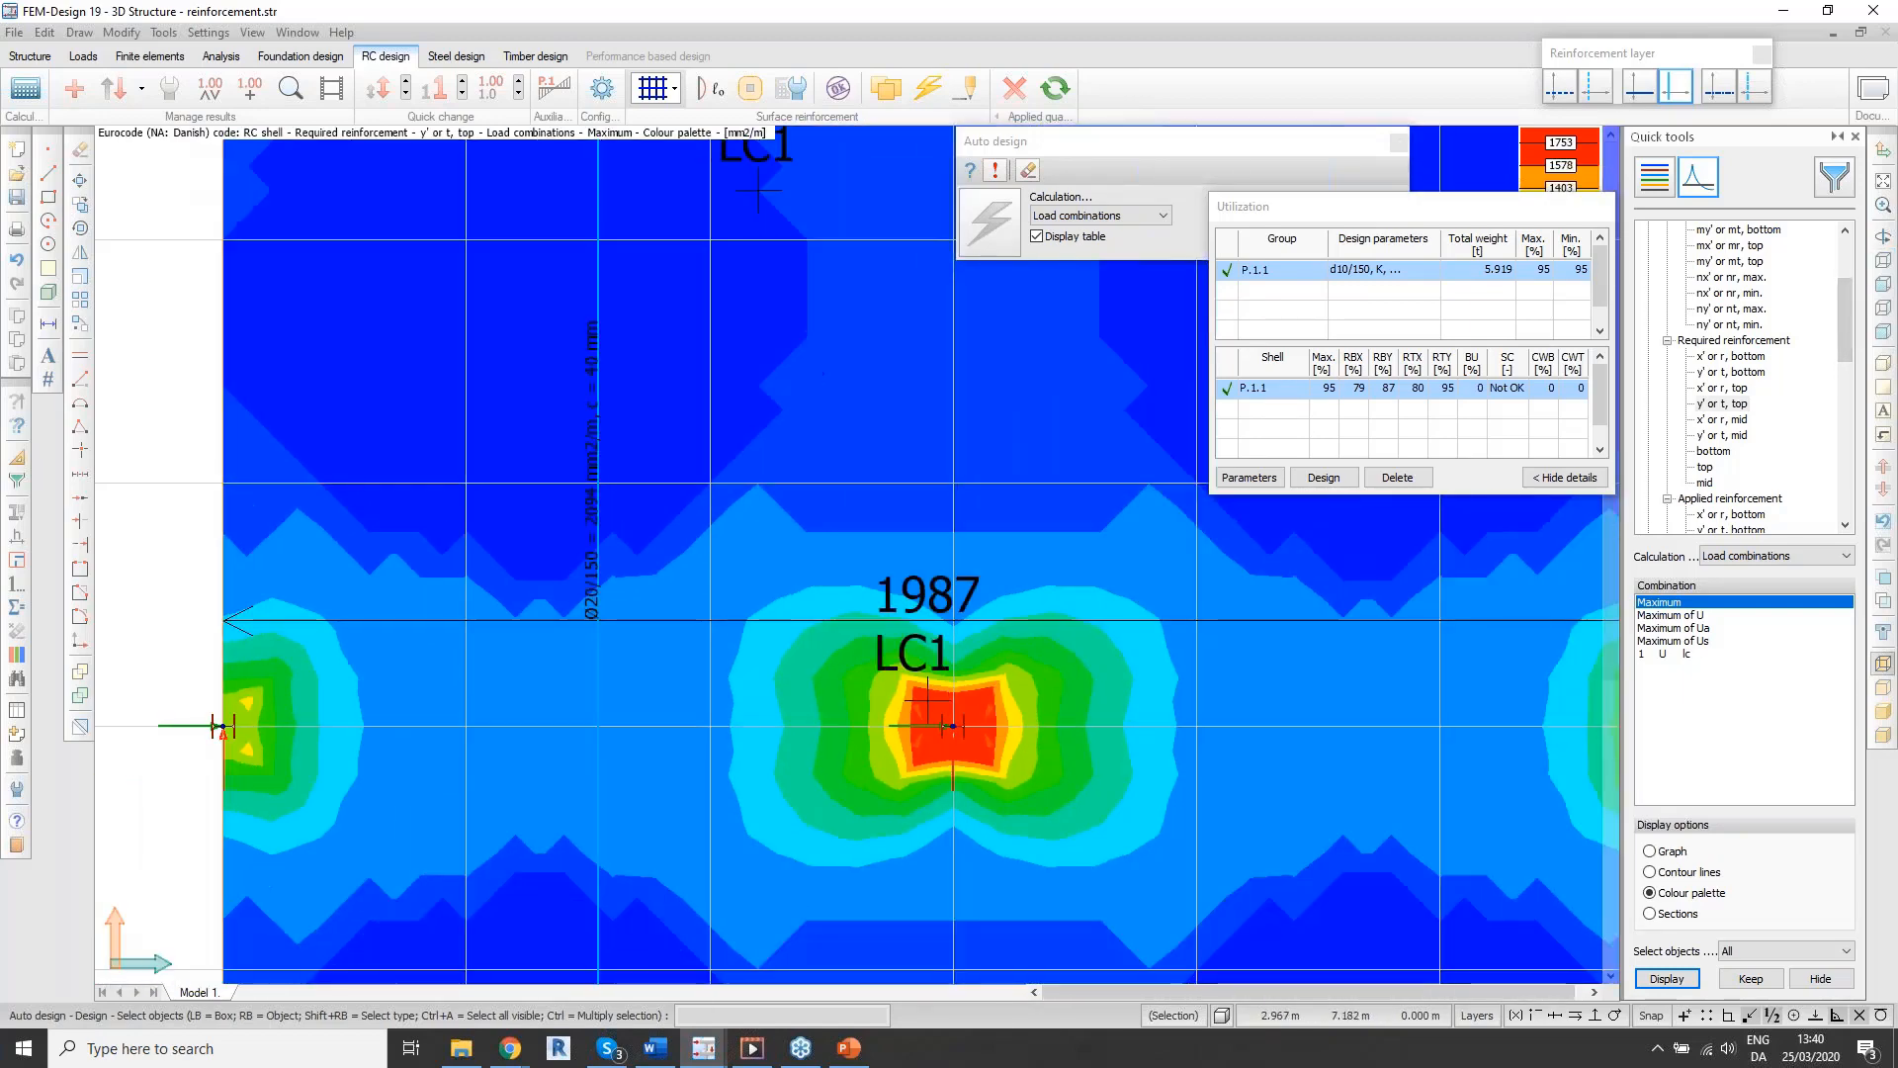
scroll(583, 582, down, 5)
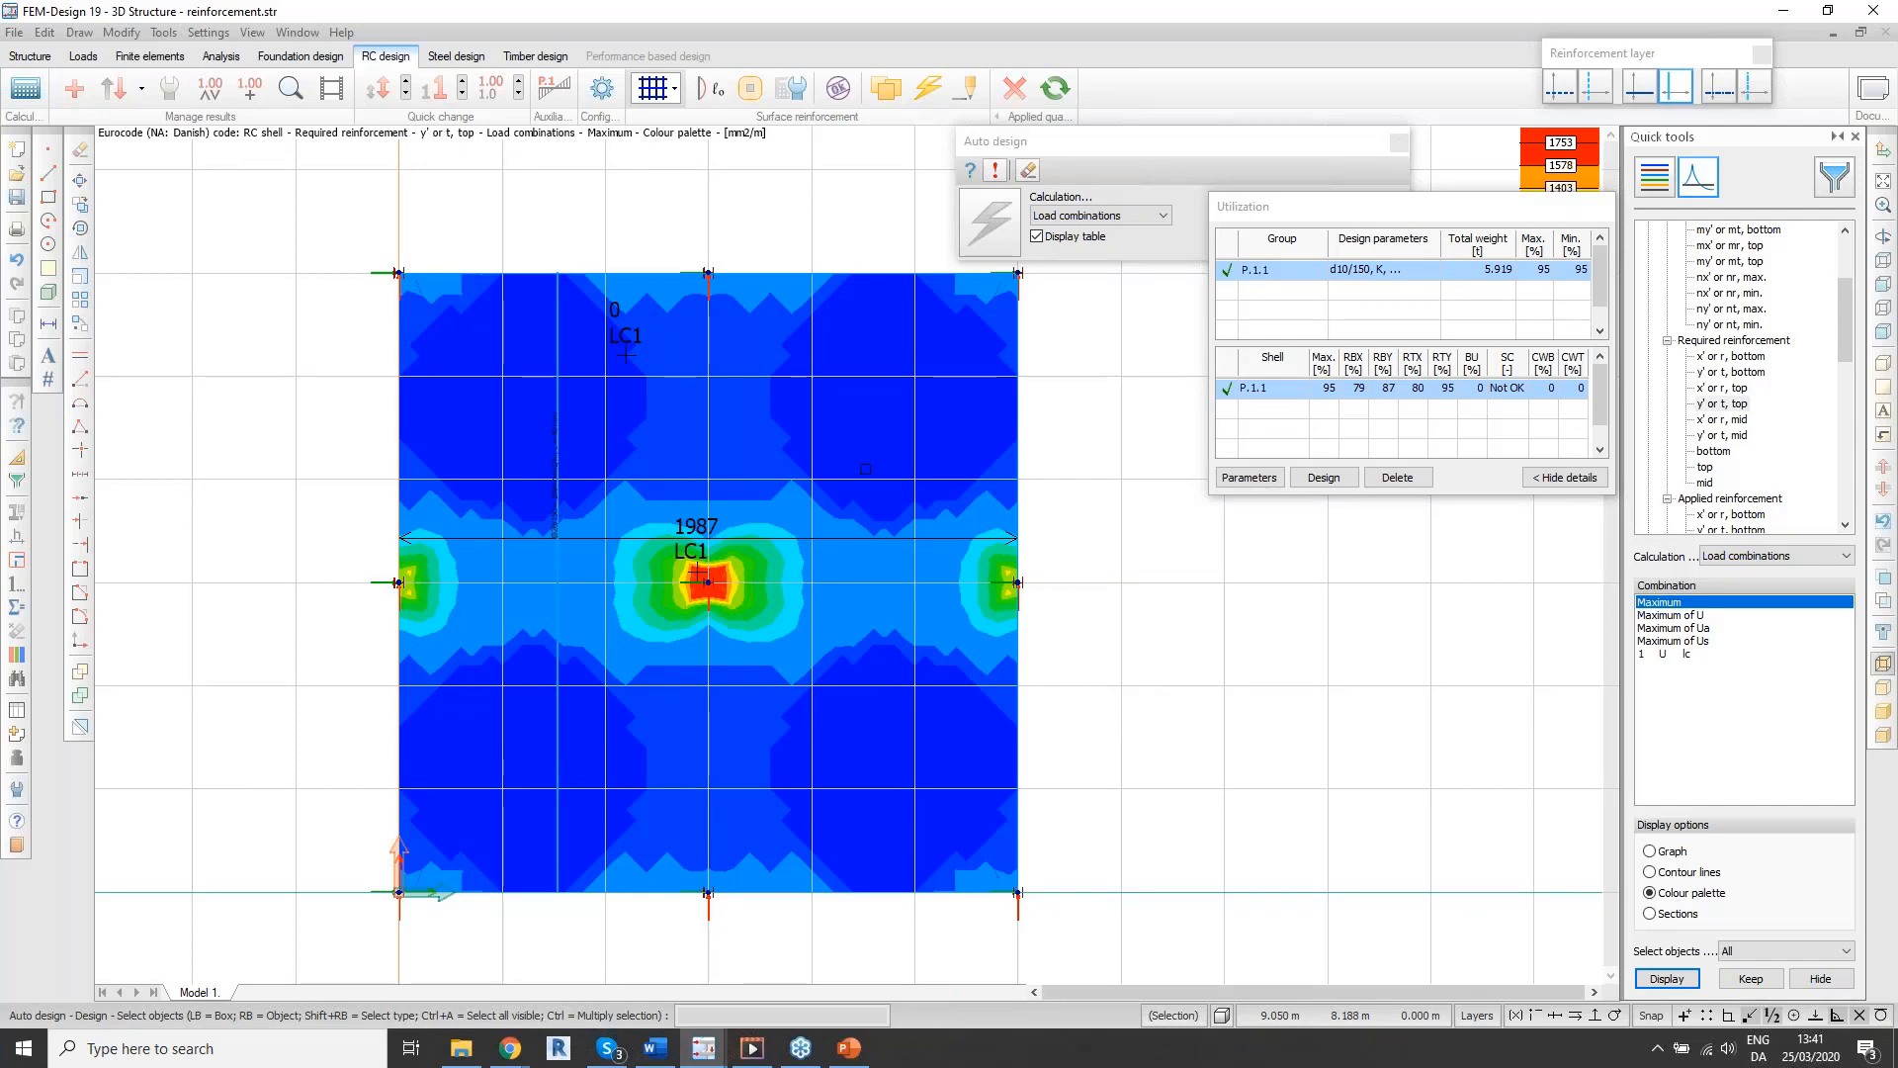
scroll(835, 598, up, 9)
scroll(504, 520, down, 4)
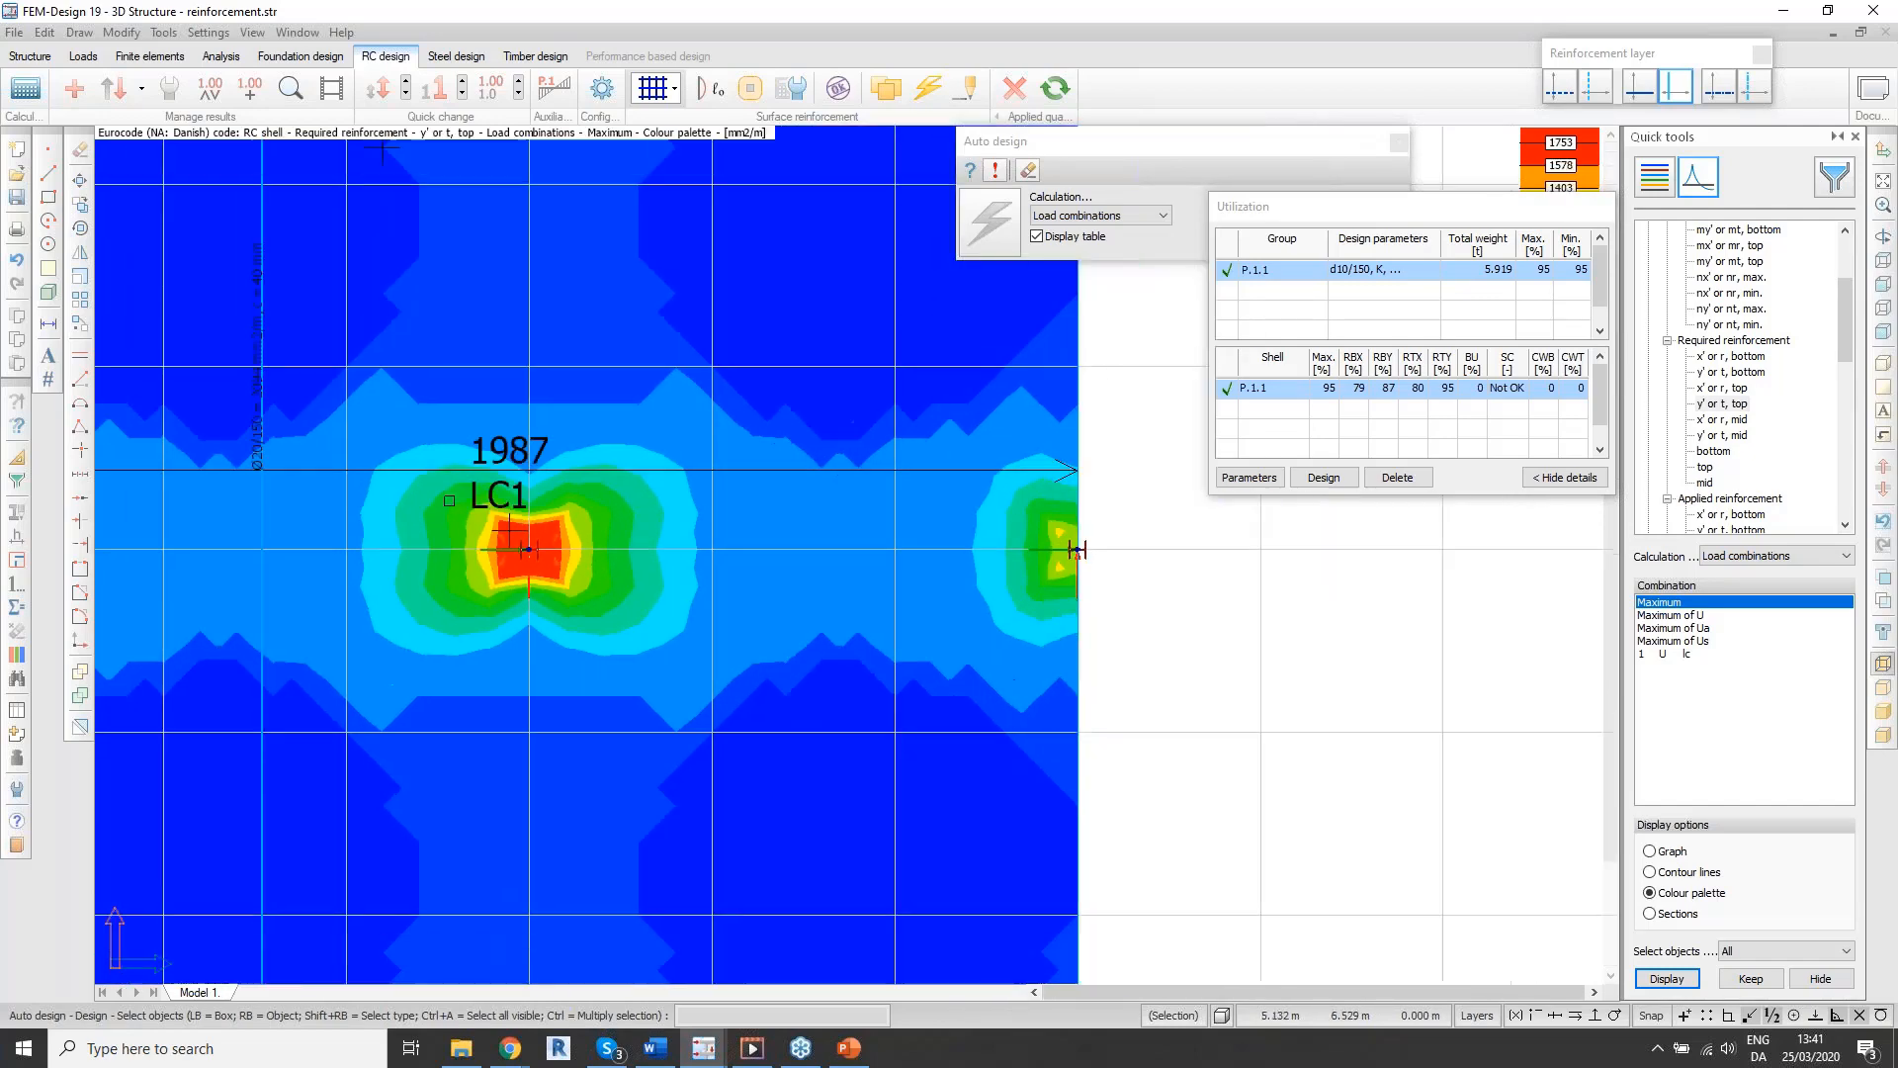
scroll(622, 536, down, 1)
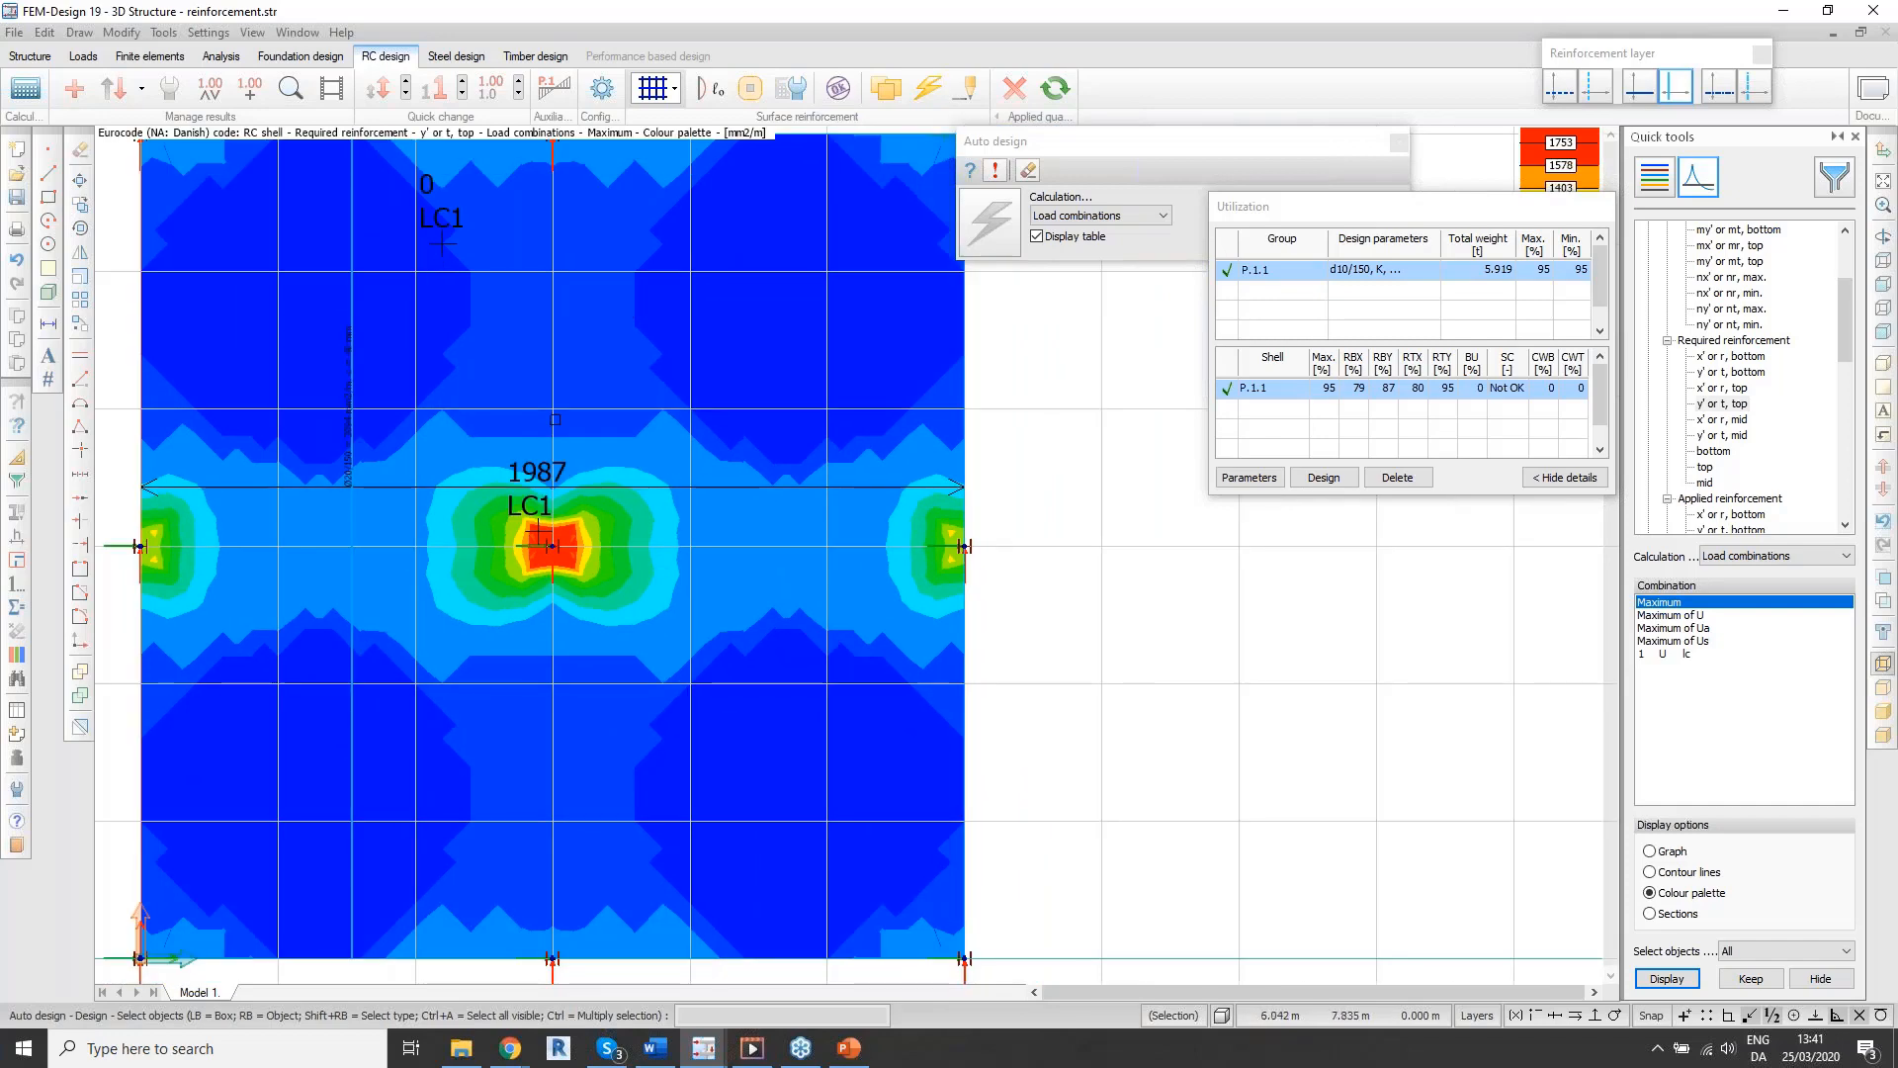
scroll(583, 583, up, 3)
scroll(583, 595, down, 3)
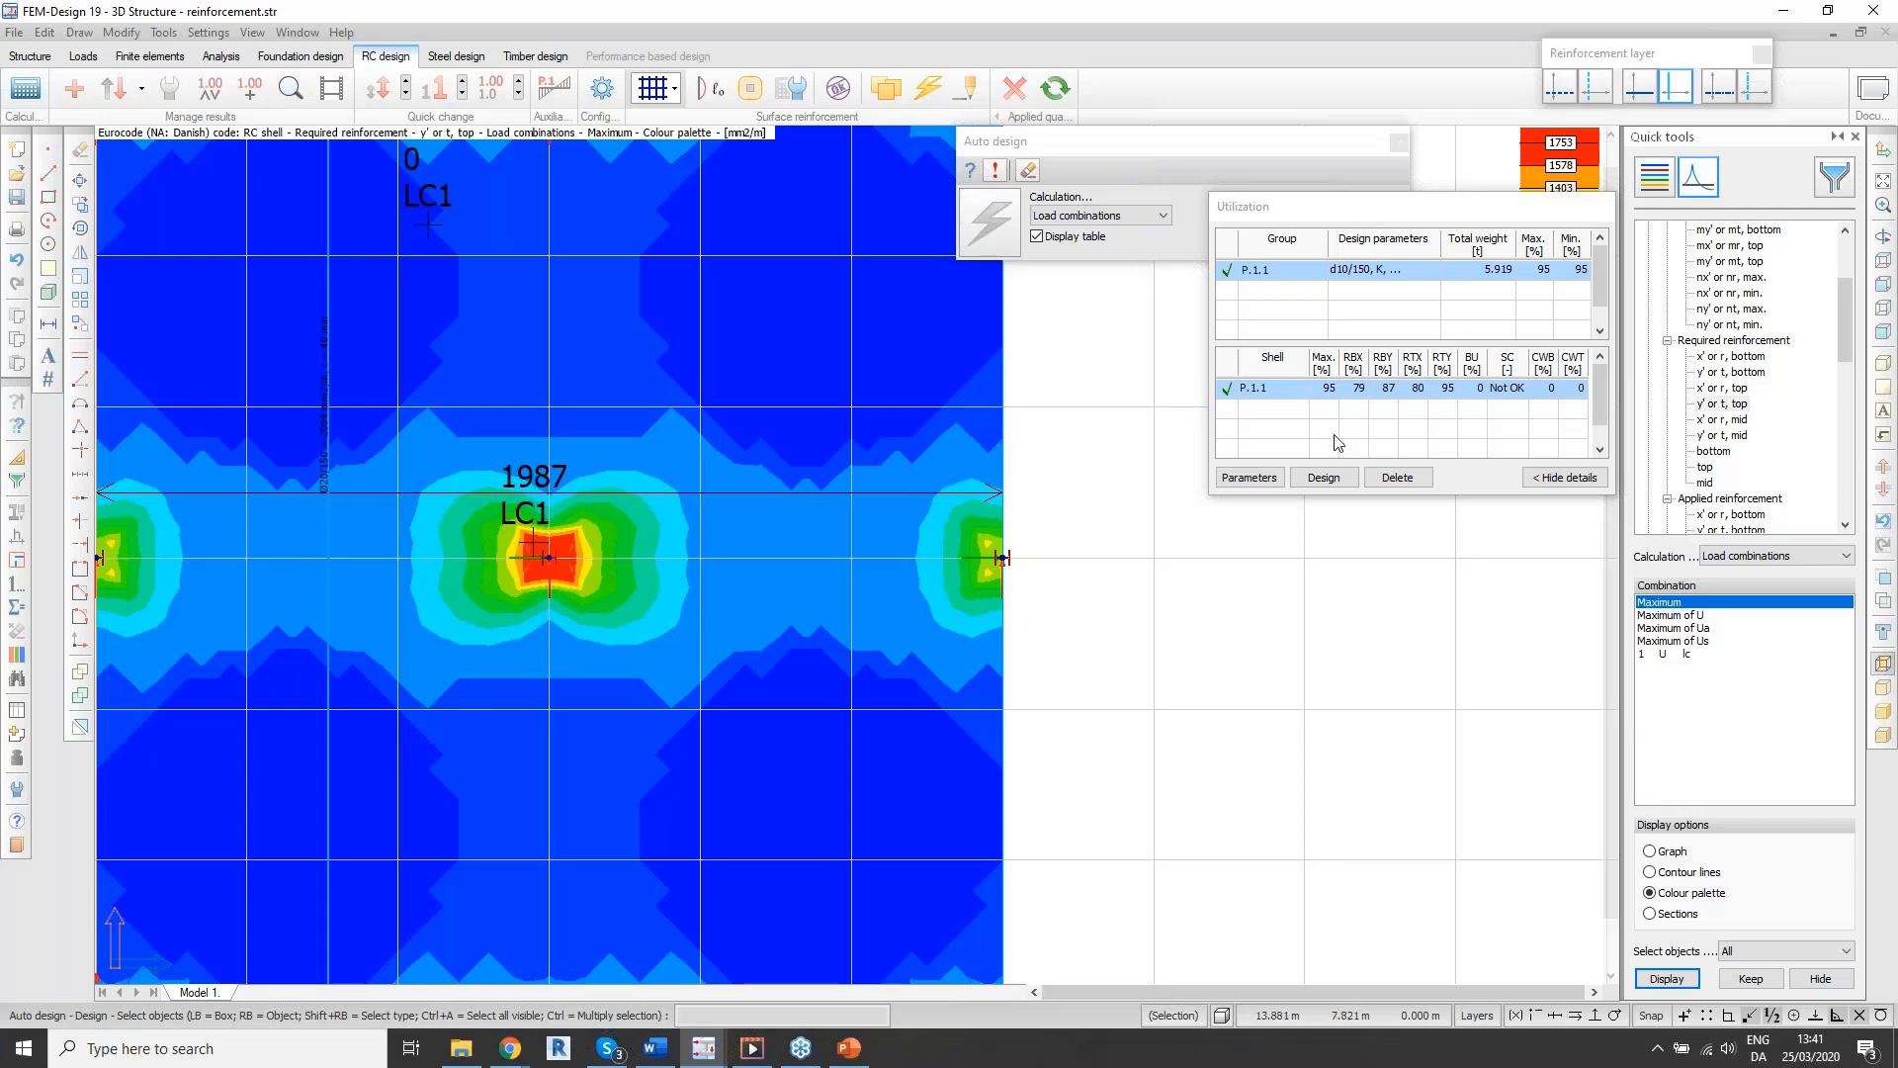
click(1250, 479)
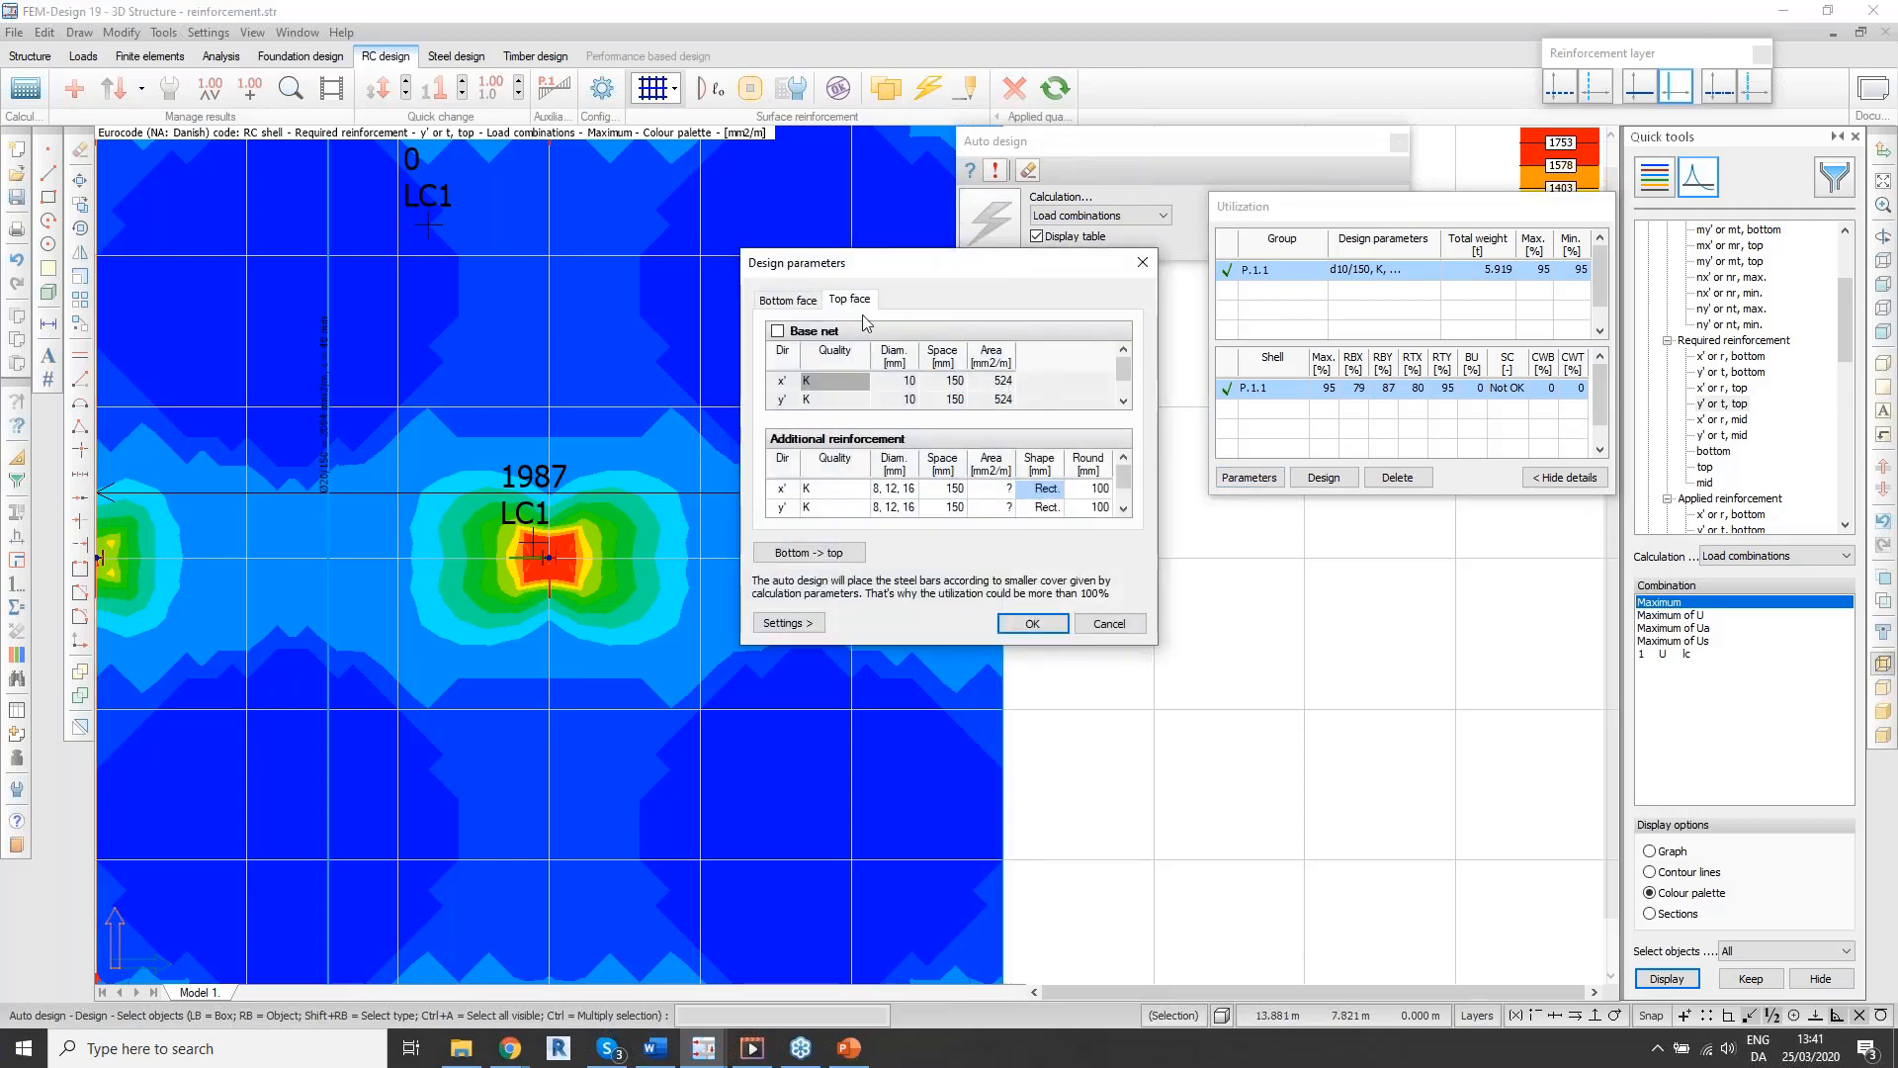
click(799, 331)
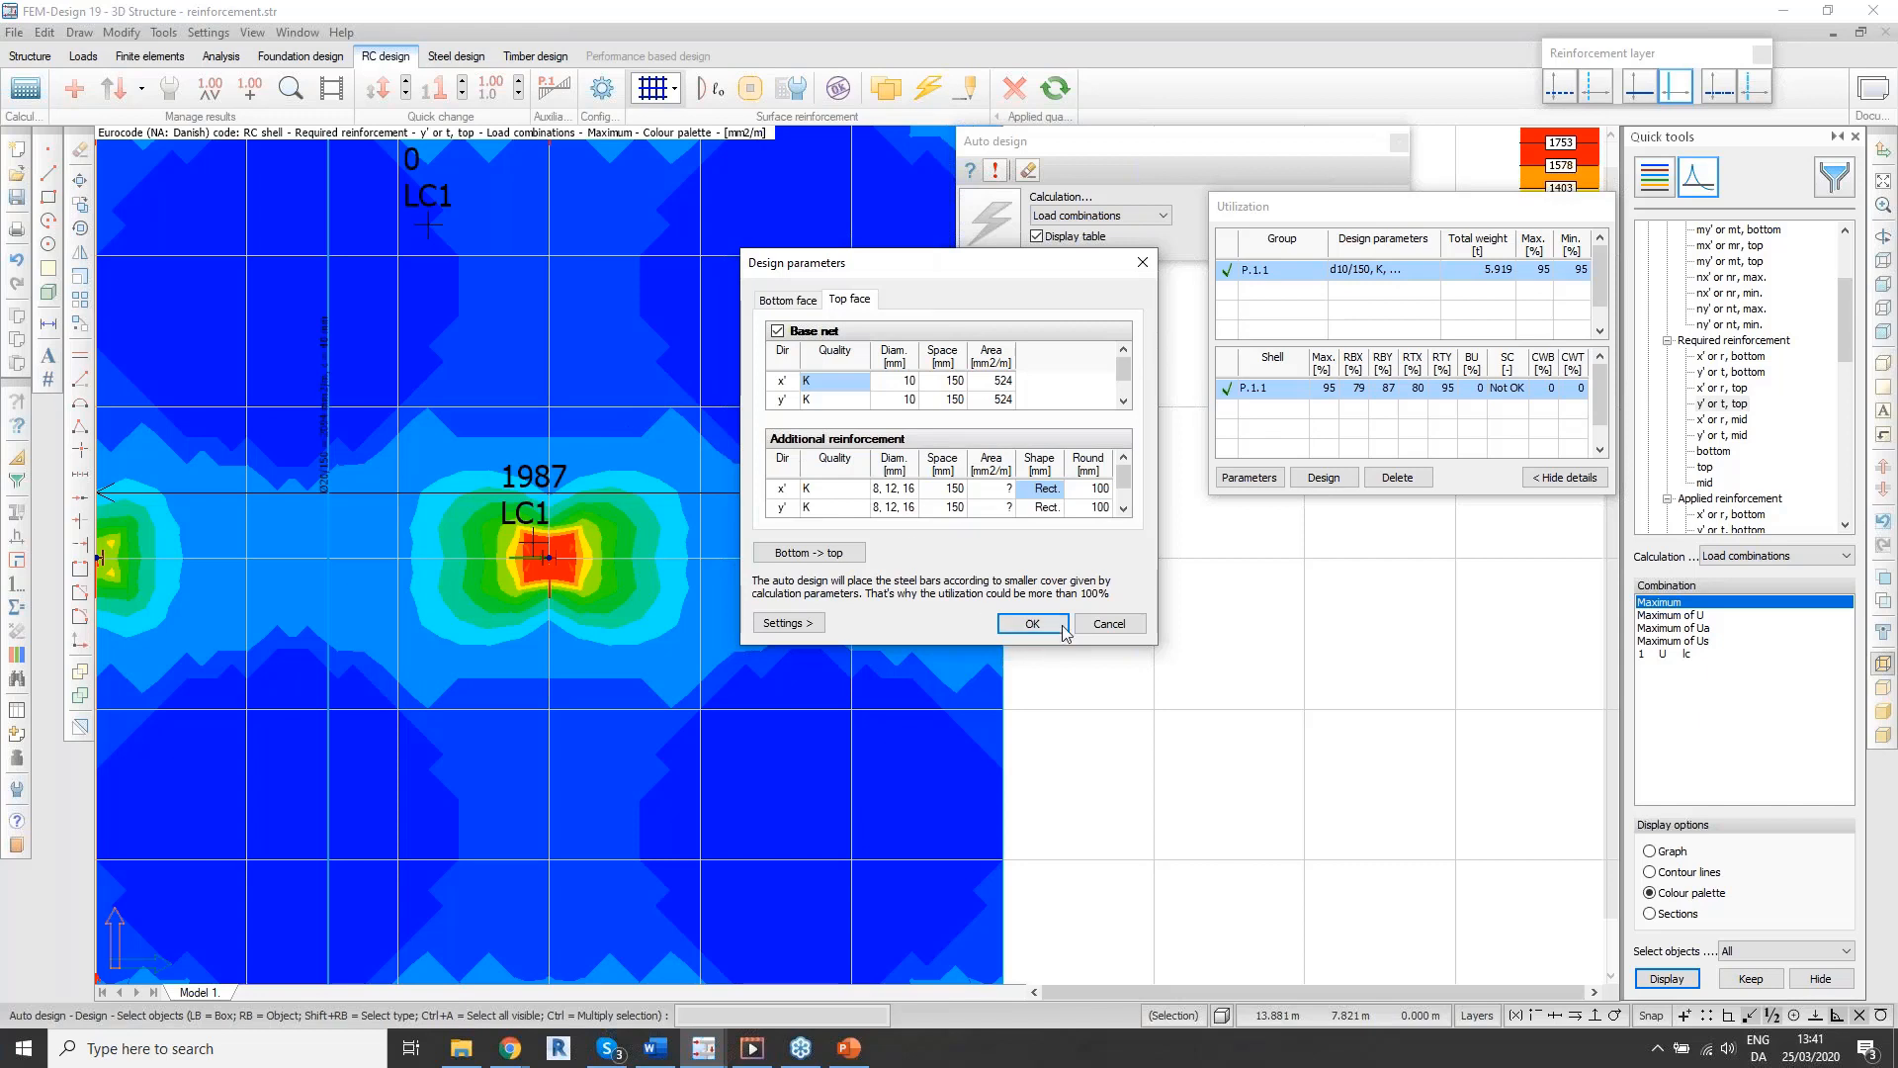
click(1115, 628)
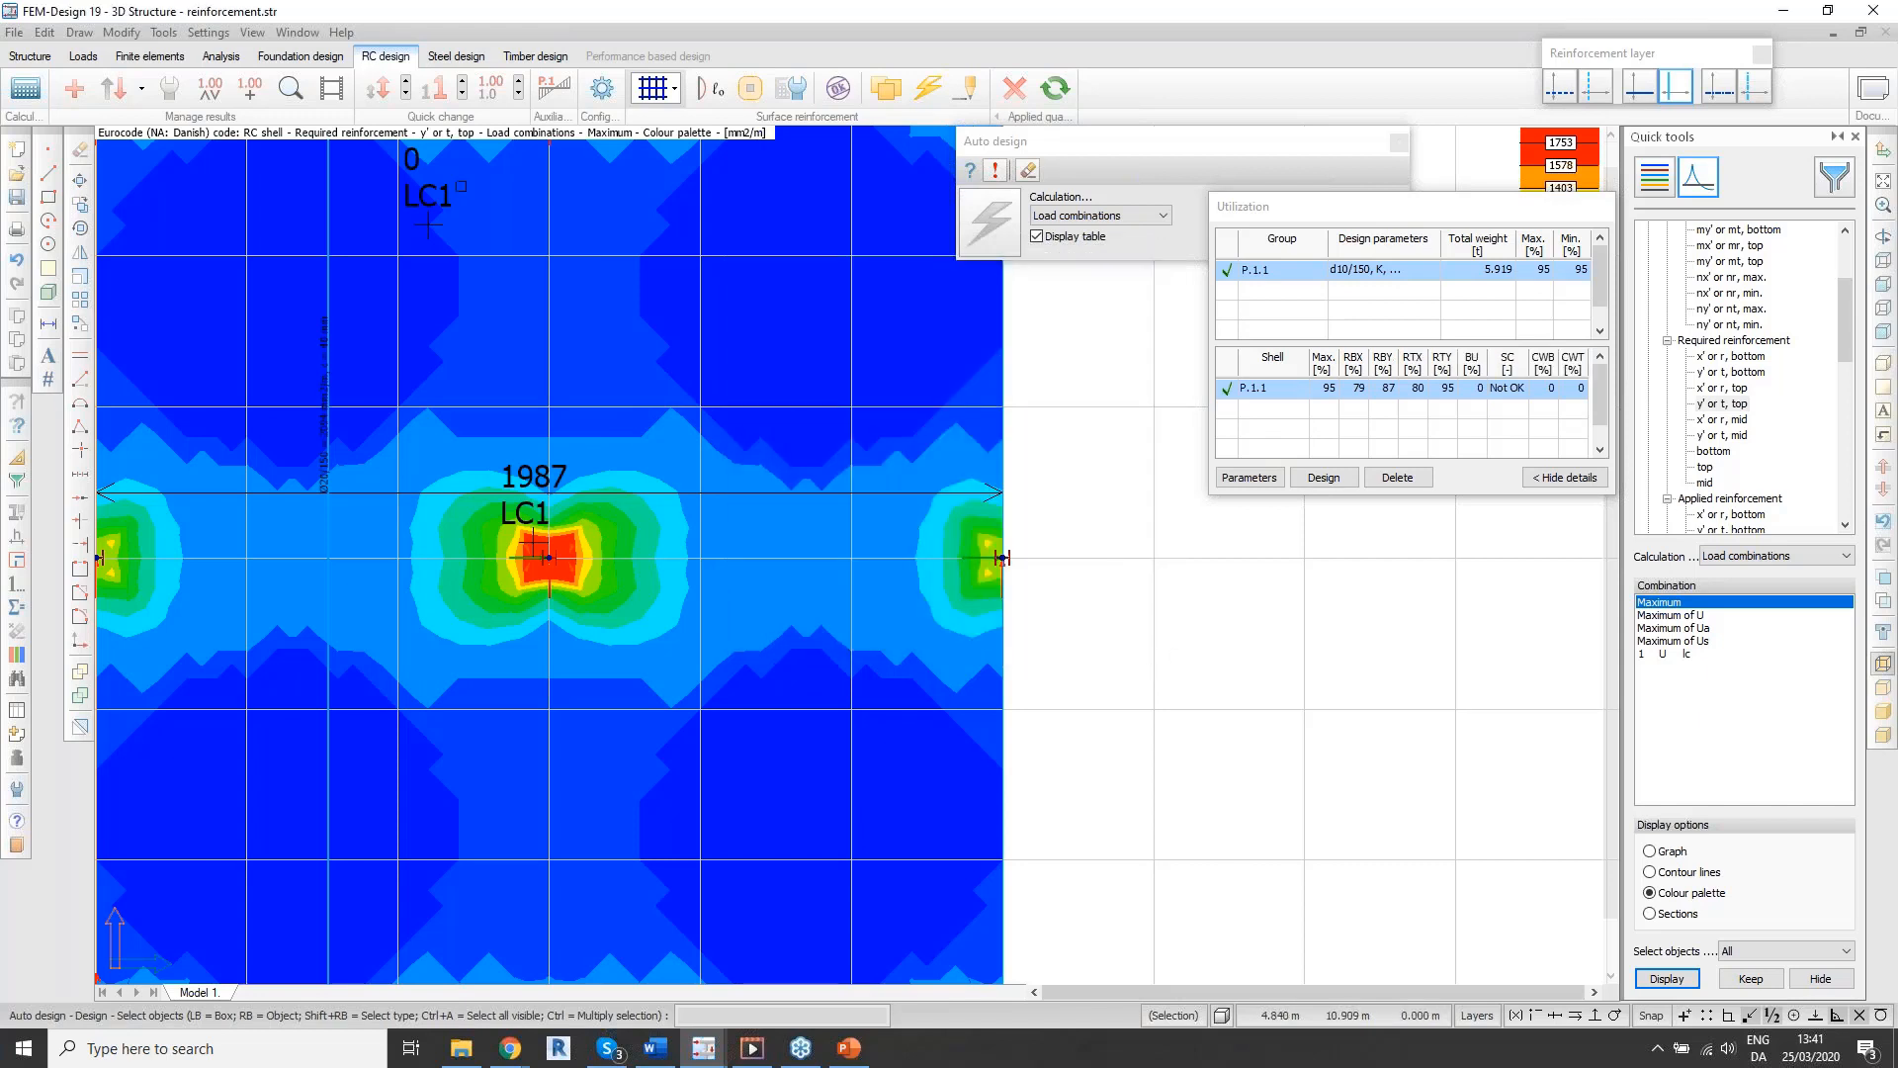
Step: Place six numeric values of required y' or t top reinforcement, two beside the middle column along its band and four elsewhere on the slab
click(249, 88)
click(316, 557)
click(777, 556)
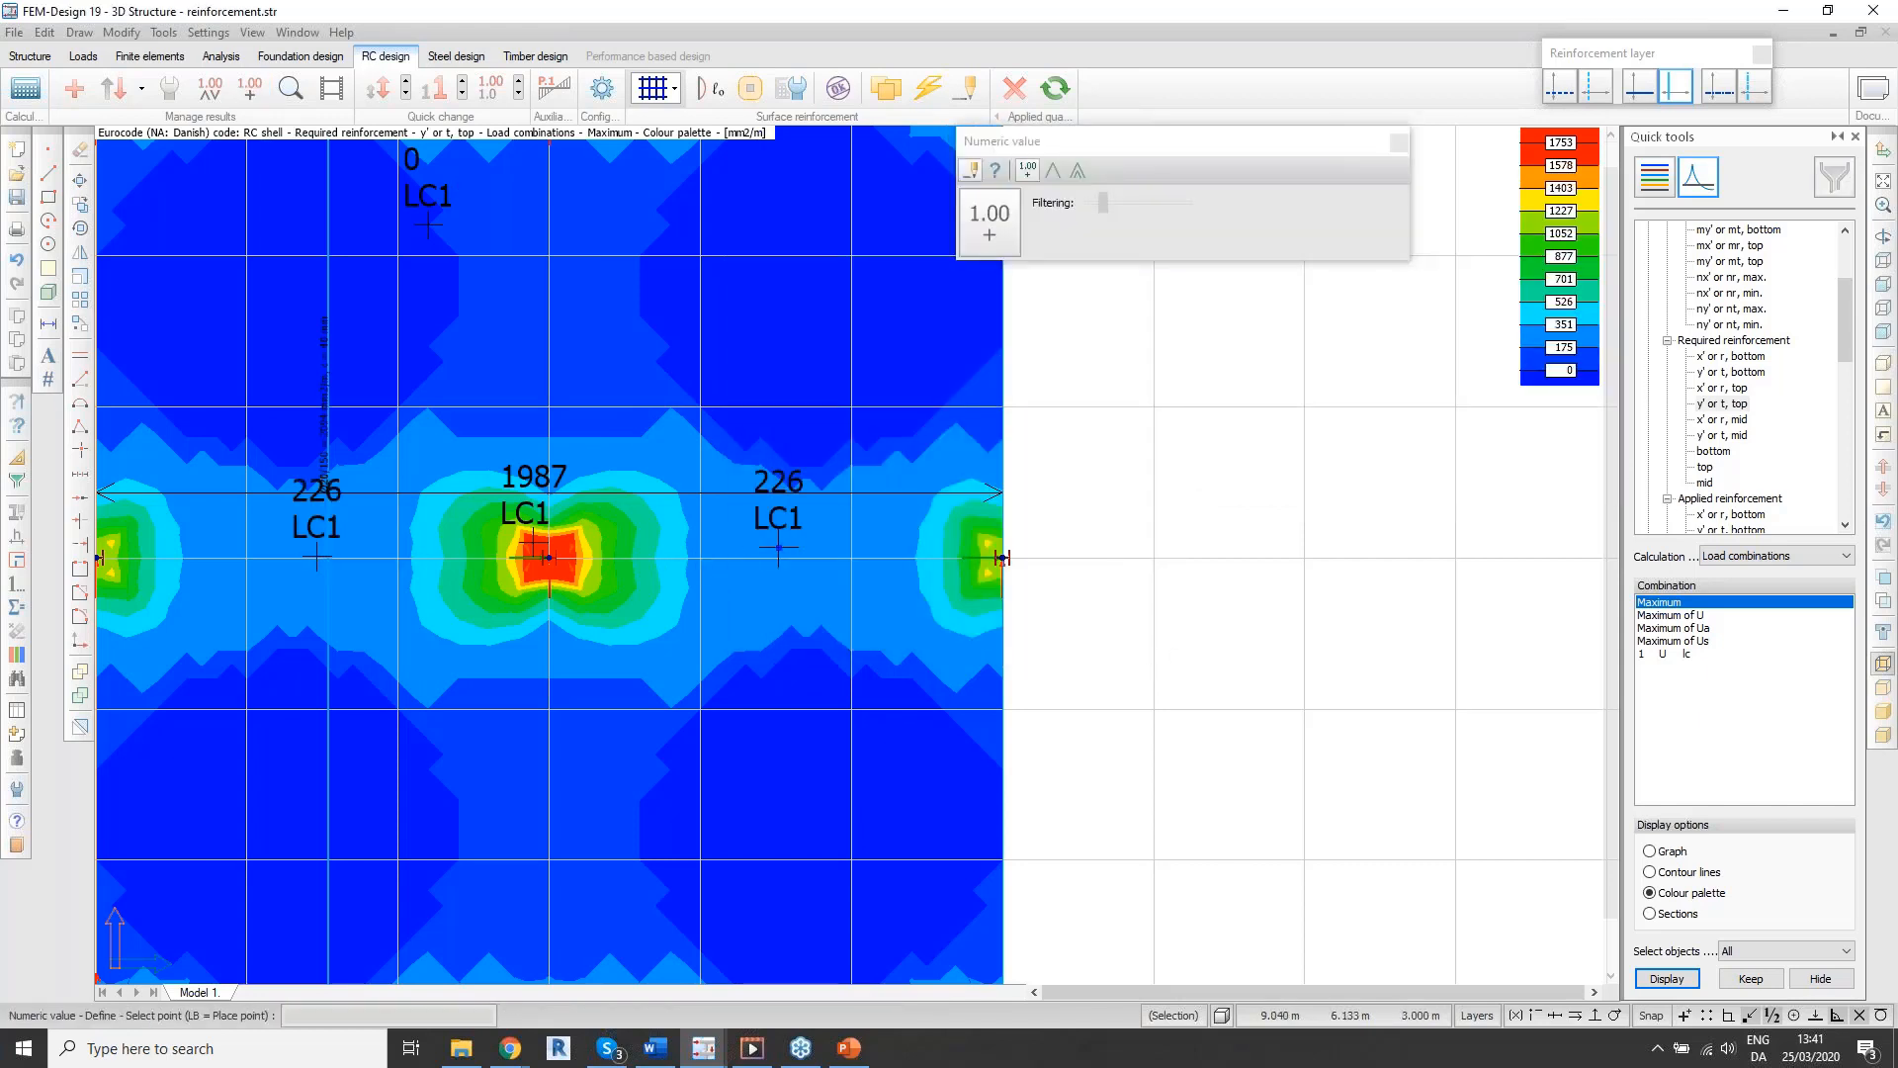
scroll(874, 560, down, 1)
click(829, 365)
click(513, 365)
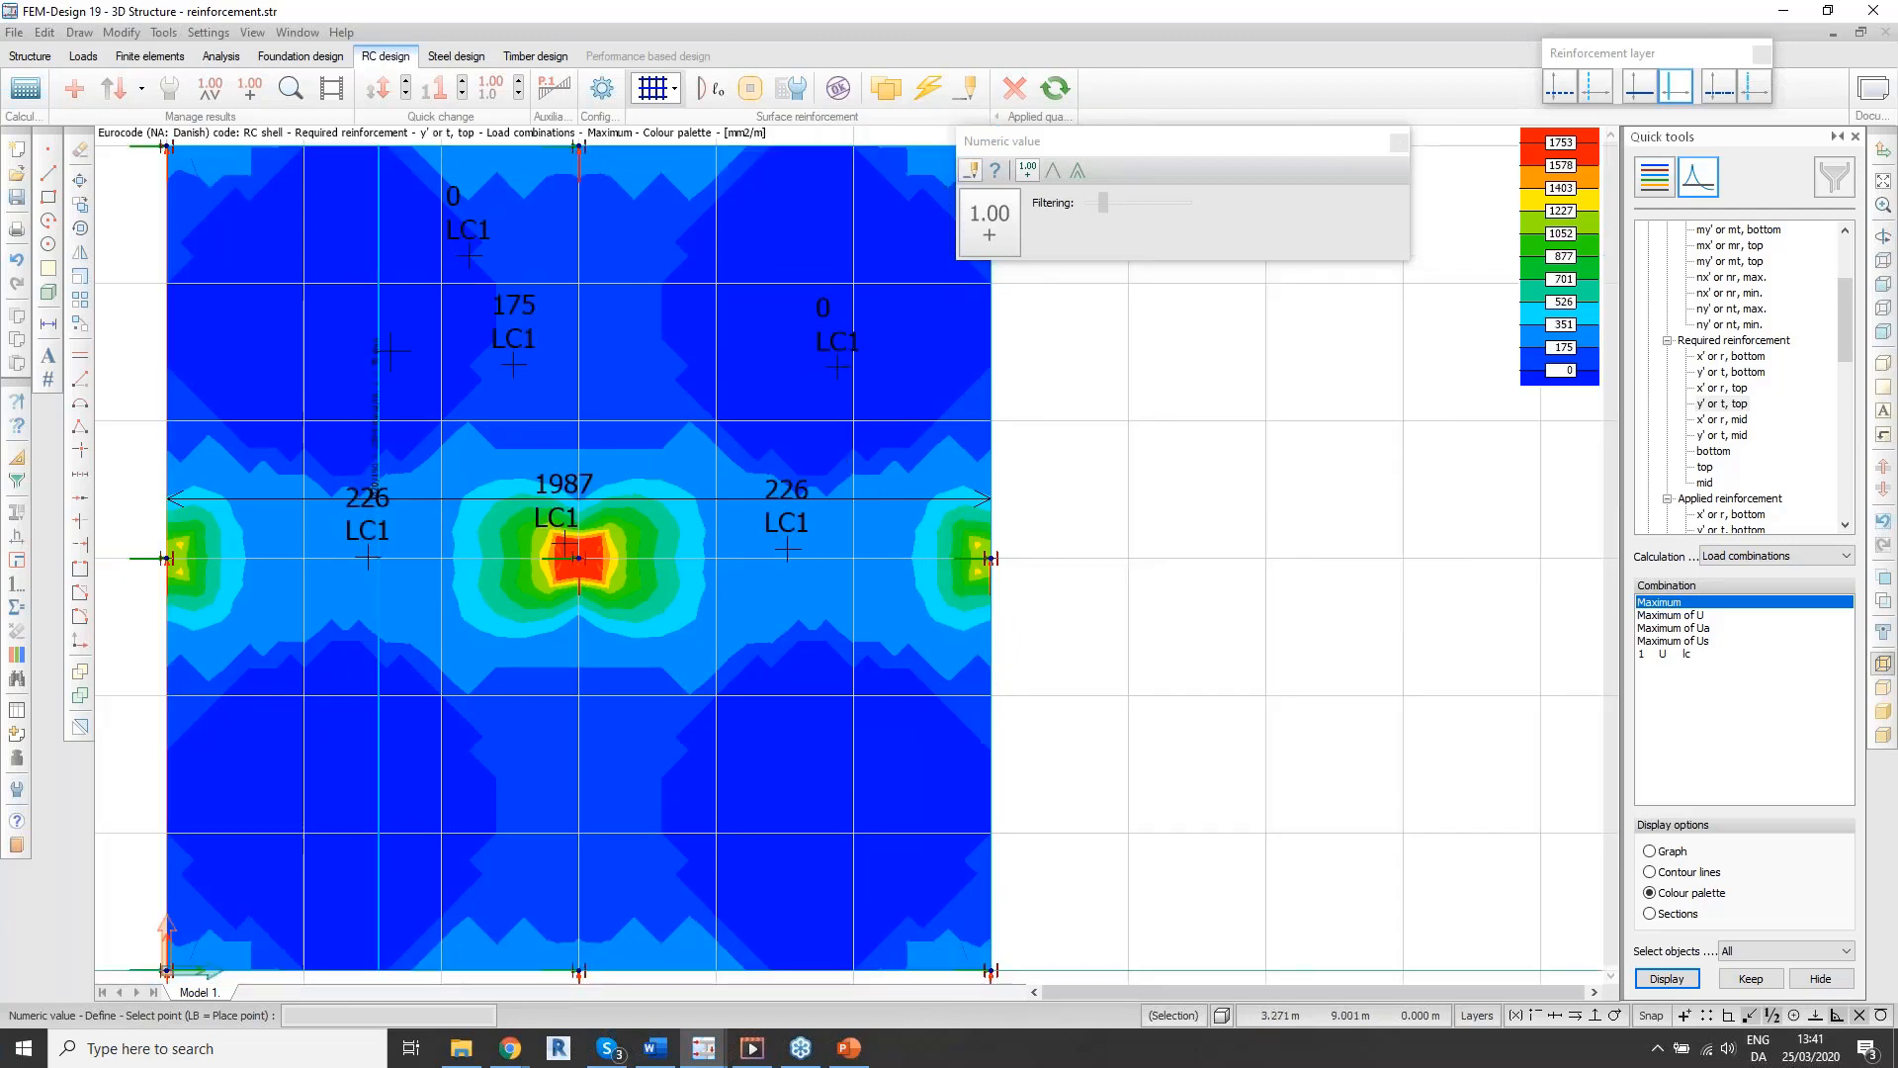
click(309, 294)
click(596, 751)
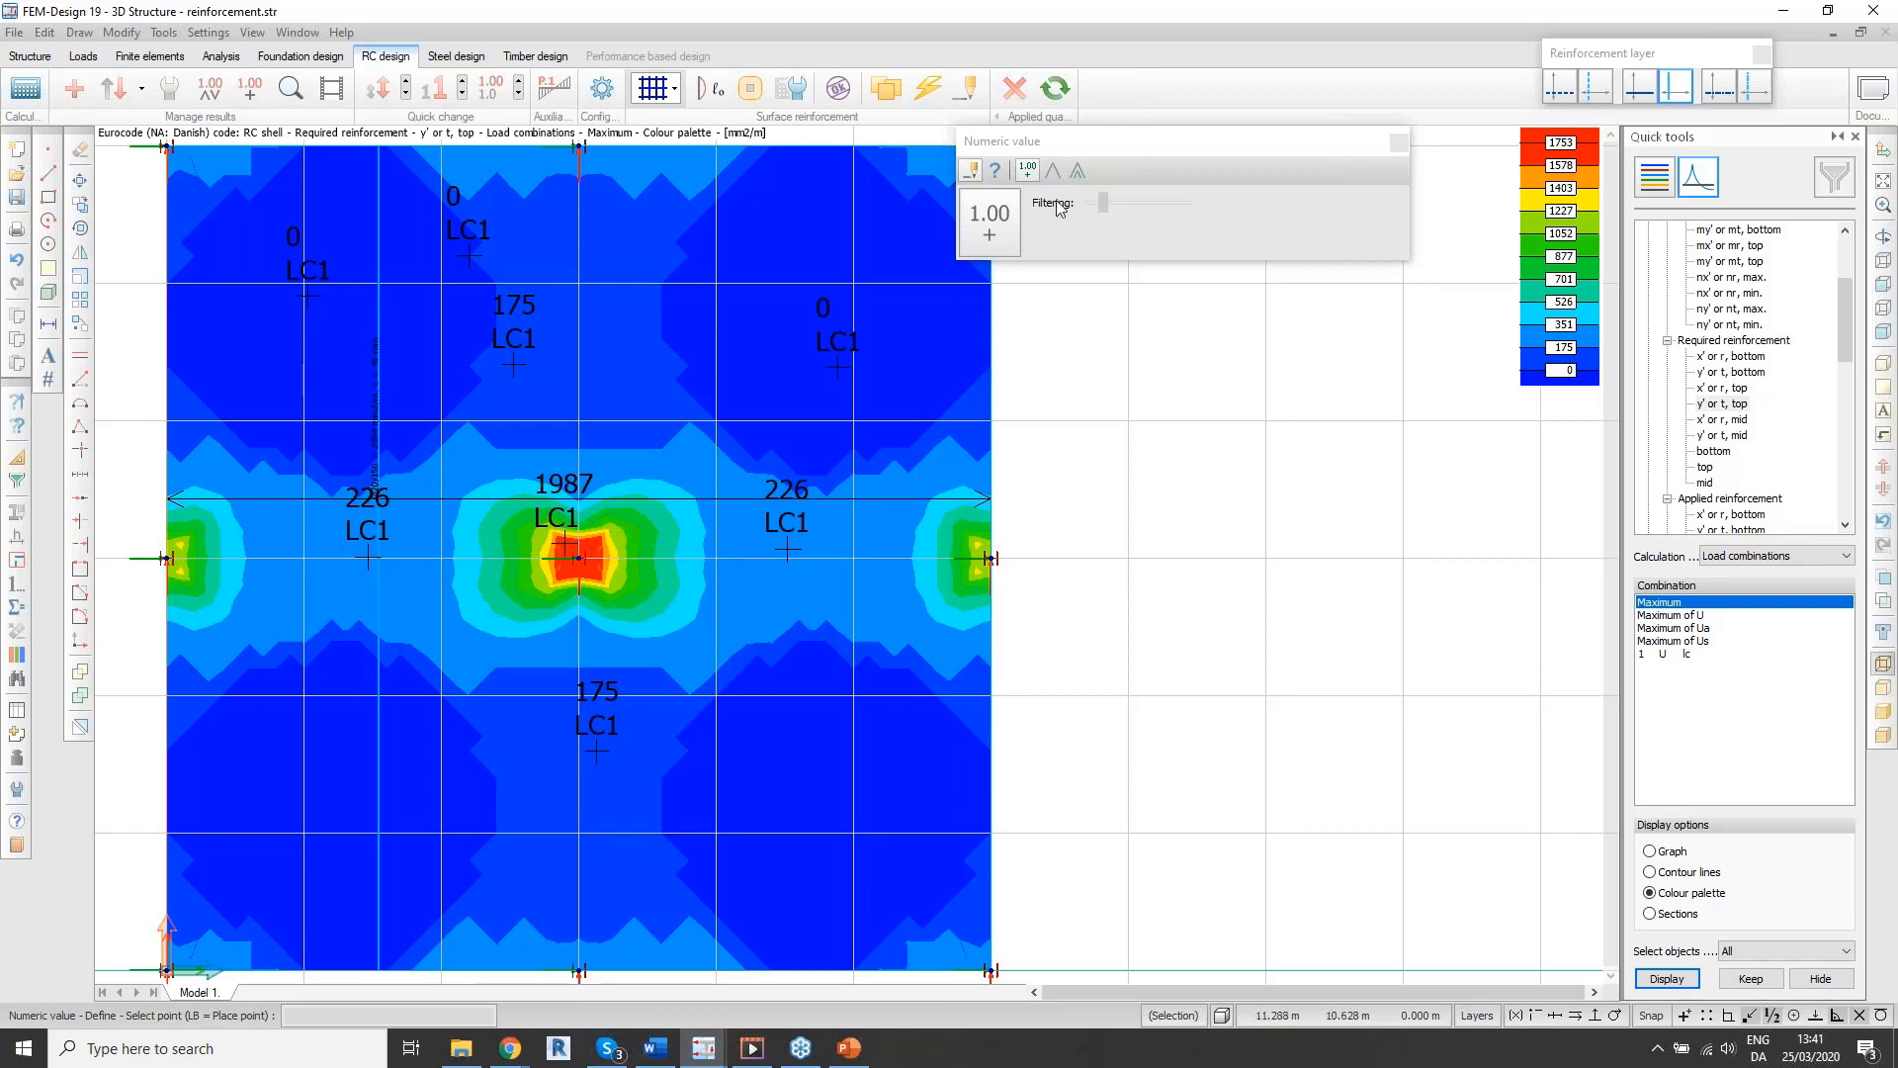
Step: Enable the top-face base net in the auto design parameters and set its x' bars to 8 mm diameter at 200 mm spacing
click(927, 89)
click(1235, 478)
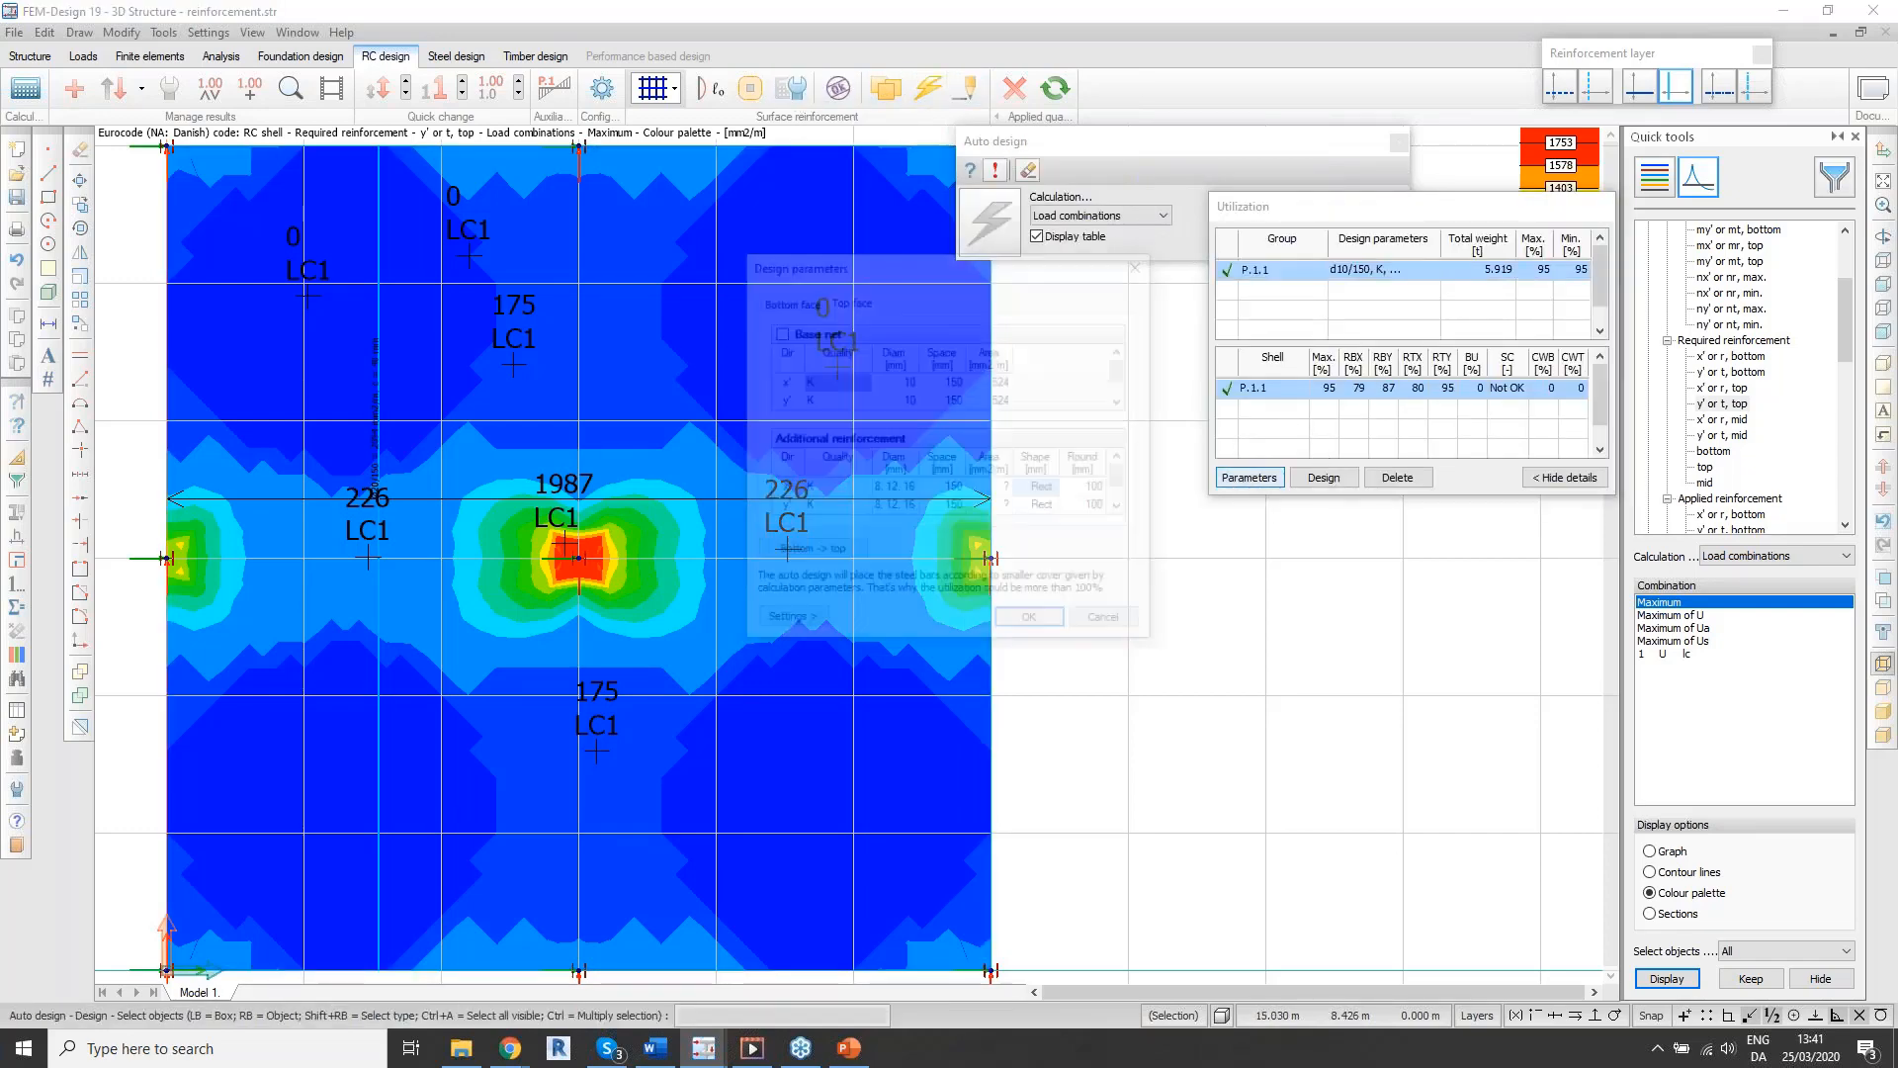
click(779, 332)
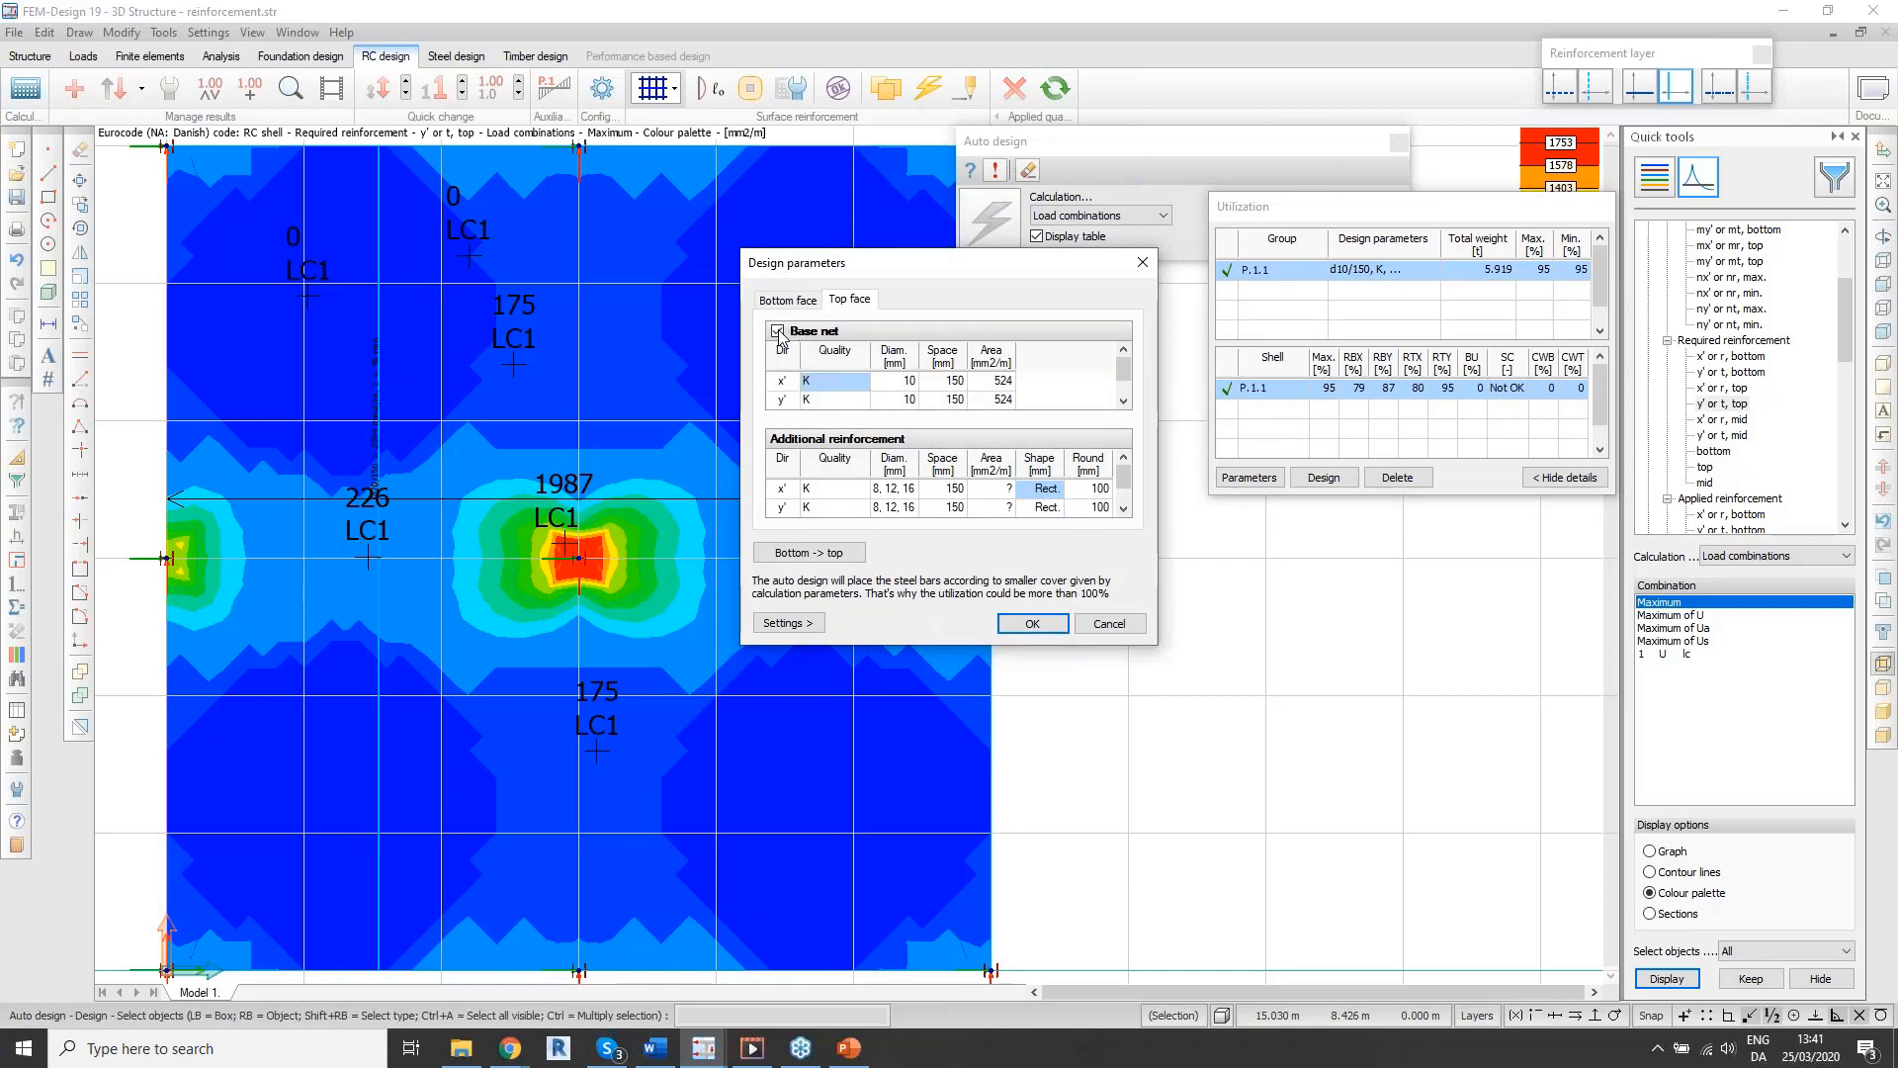
click(907, 384)
click(909, 383)
click(898, 414)
click(955, 382)
click(955, 381)
click(958, 383)
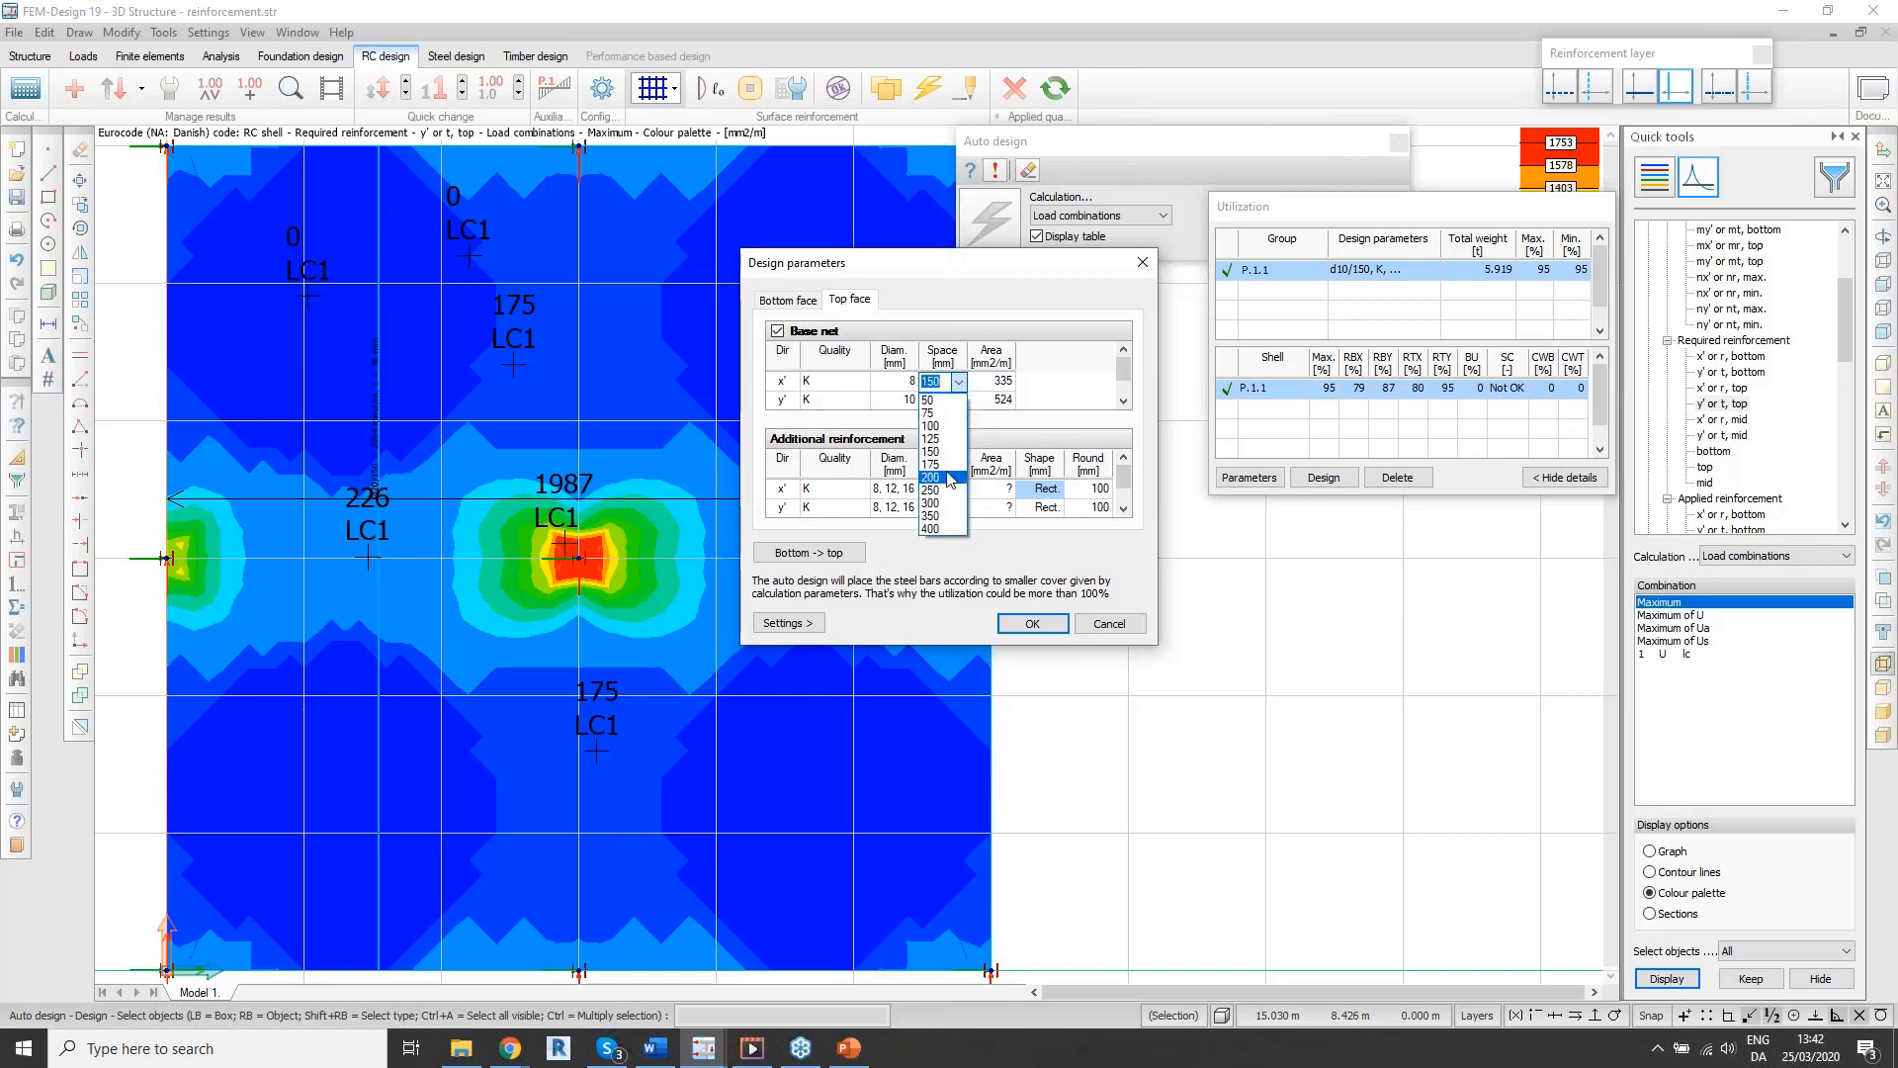
click(949, 477)
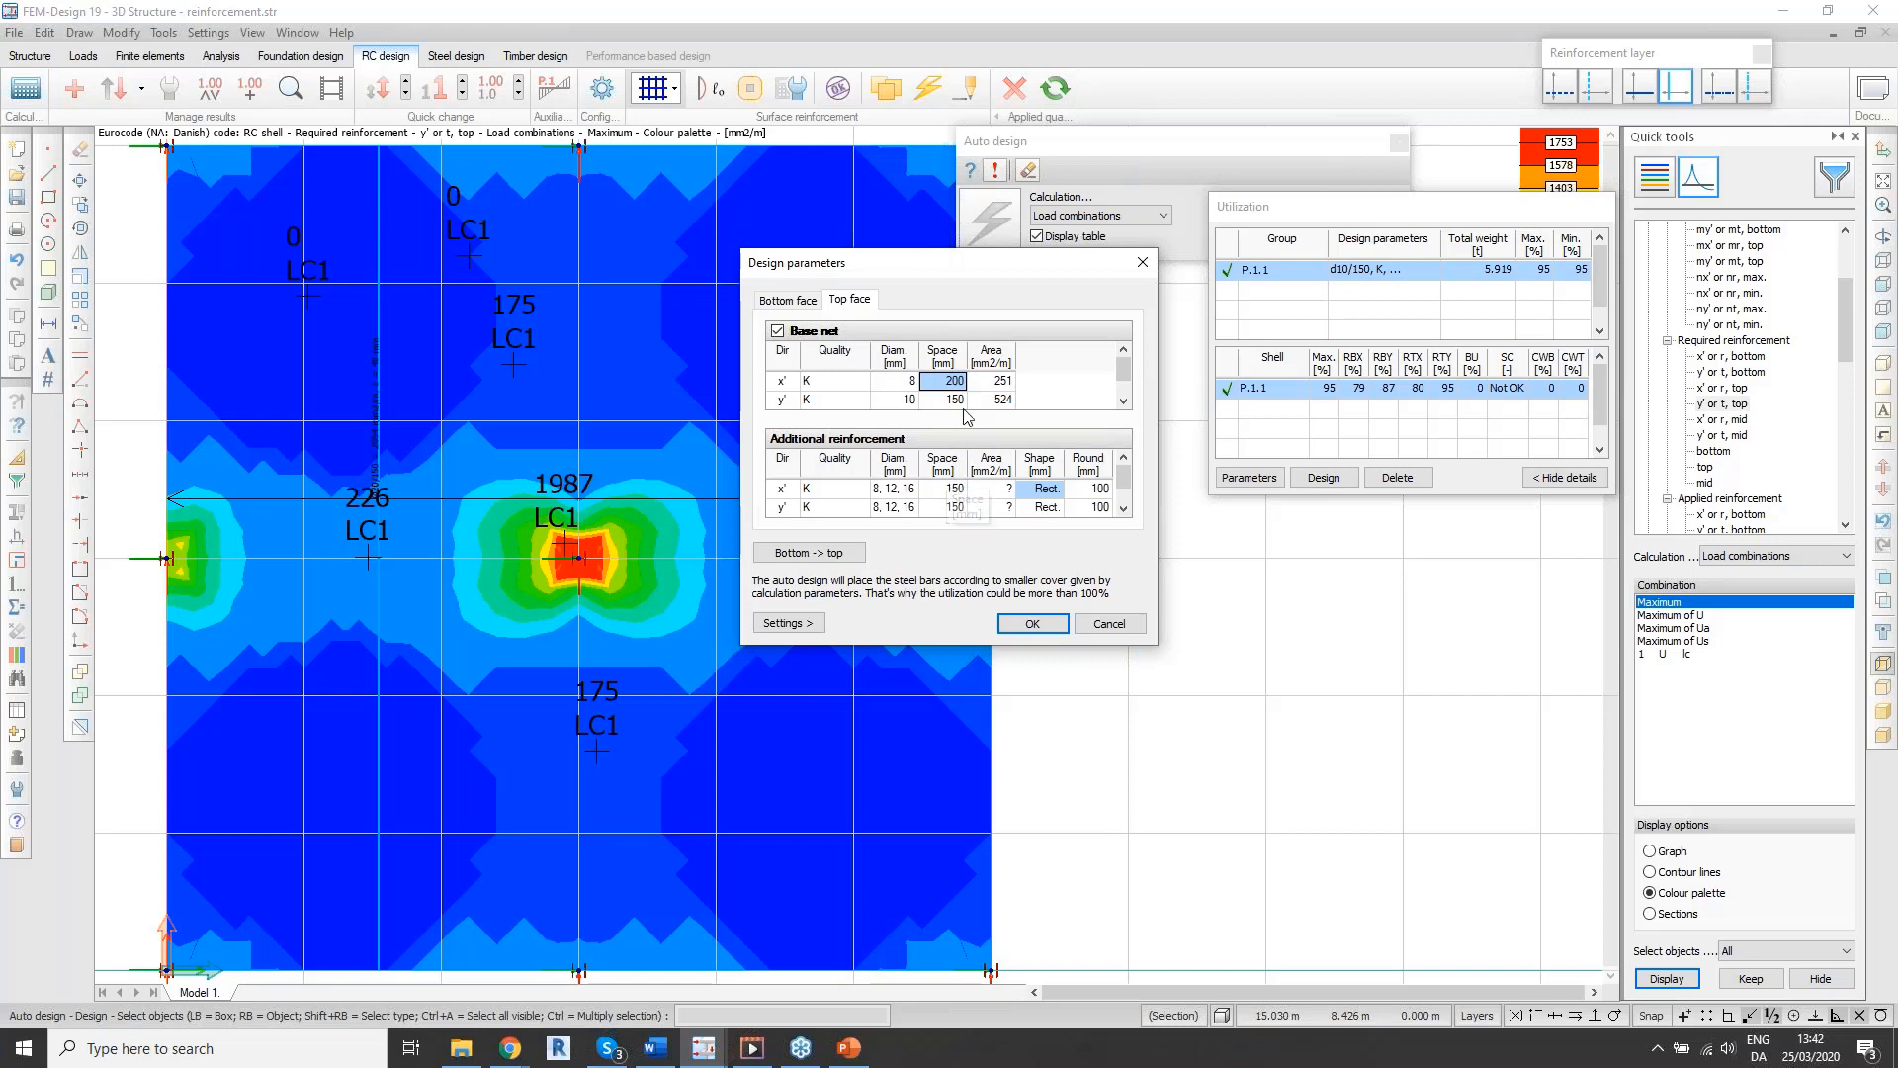
Step: Set the top-face base net's y' bars to 8 mm diameter at 250 mm spacing and the x' spacing to 250 mm
click(898, 400)
click(909, 400)
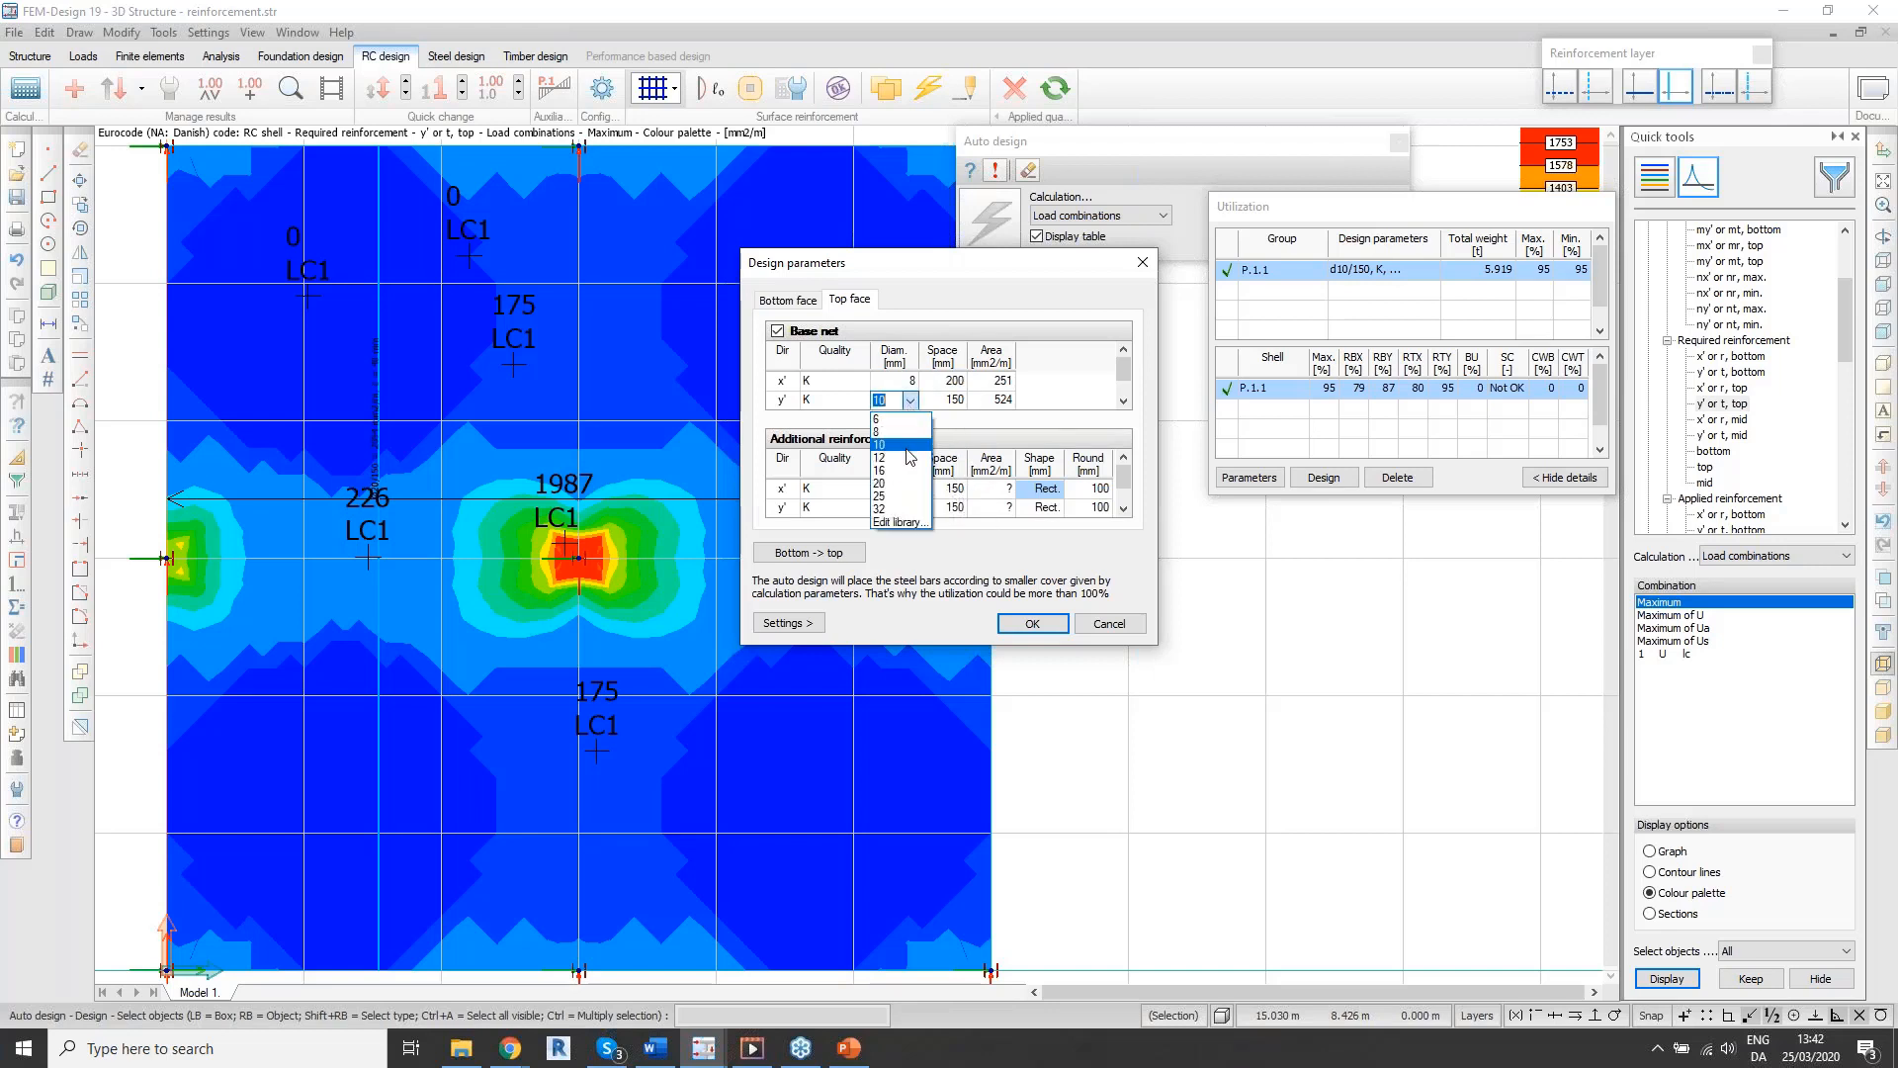
click(899, 436)
click(943, 400)
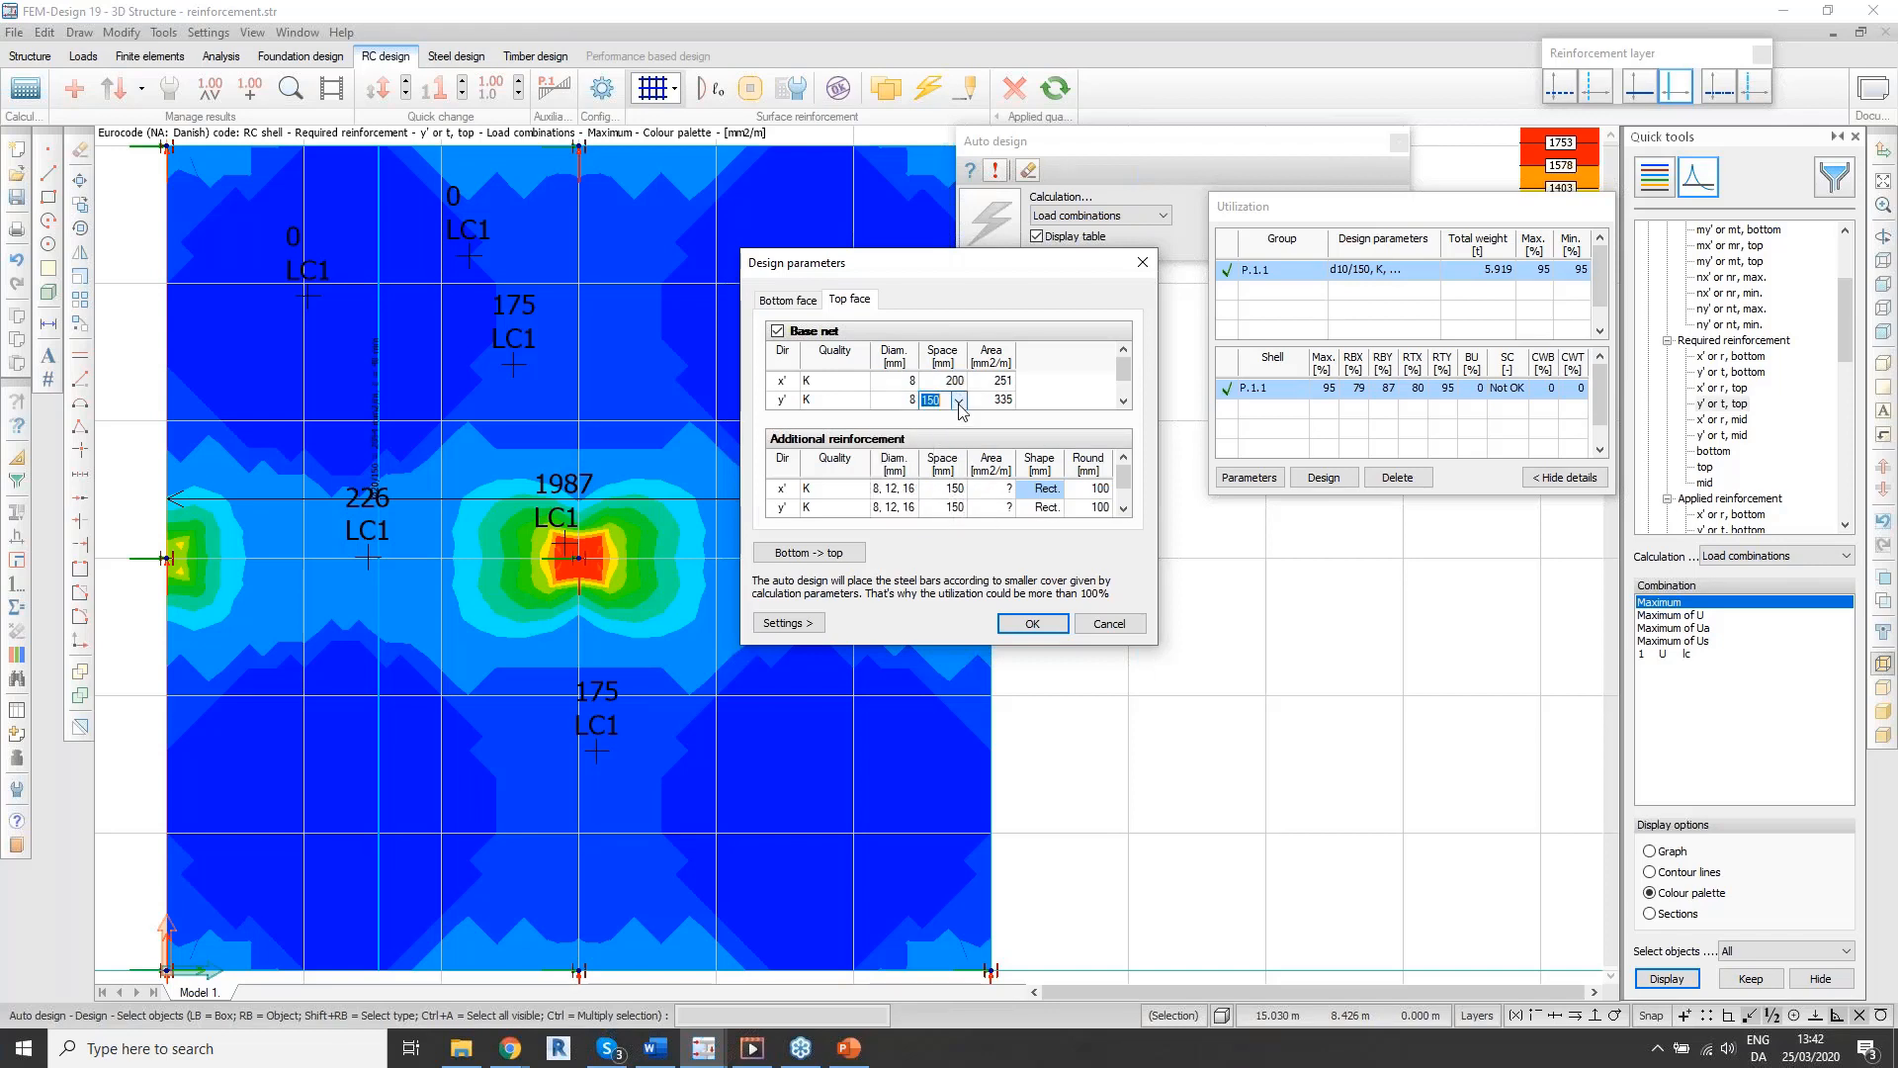
click(958, 400)
click(952, 508)
click(953, 382)
click(958, 382)
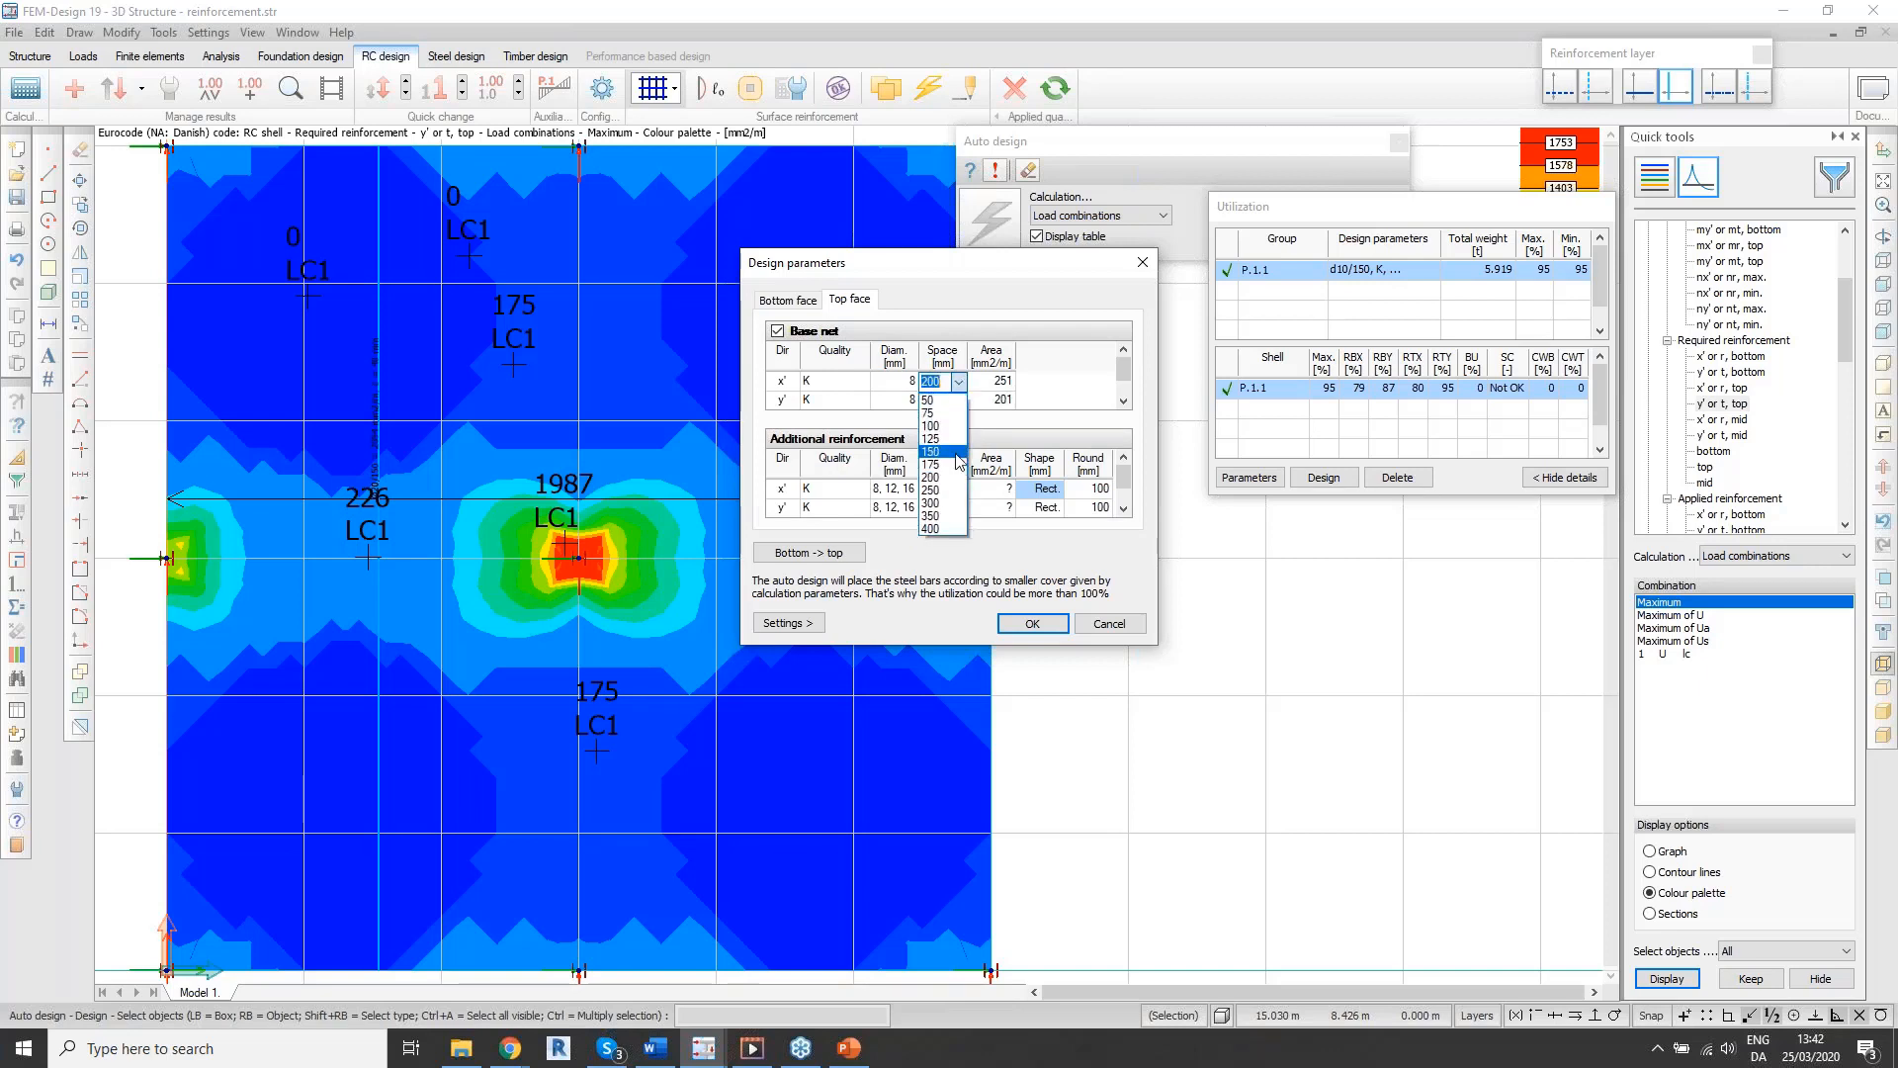
click(932, 491)
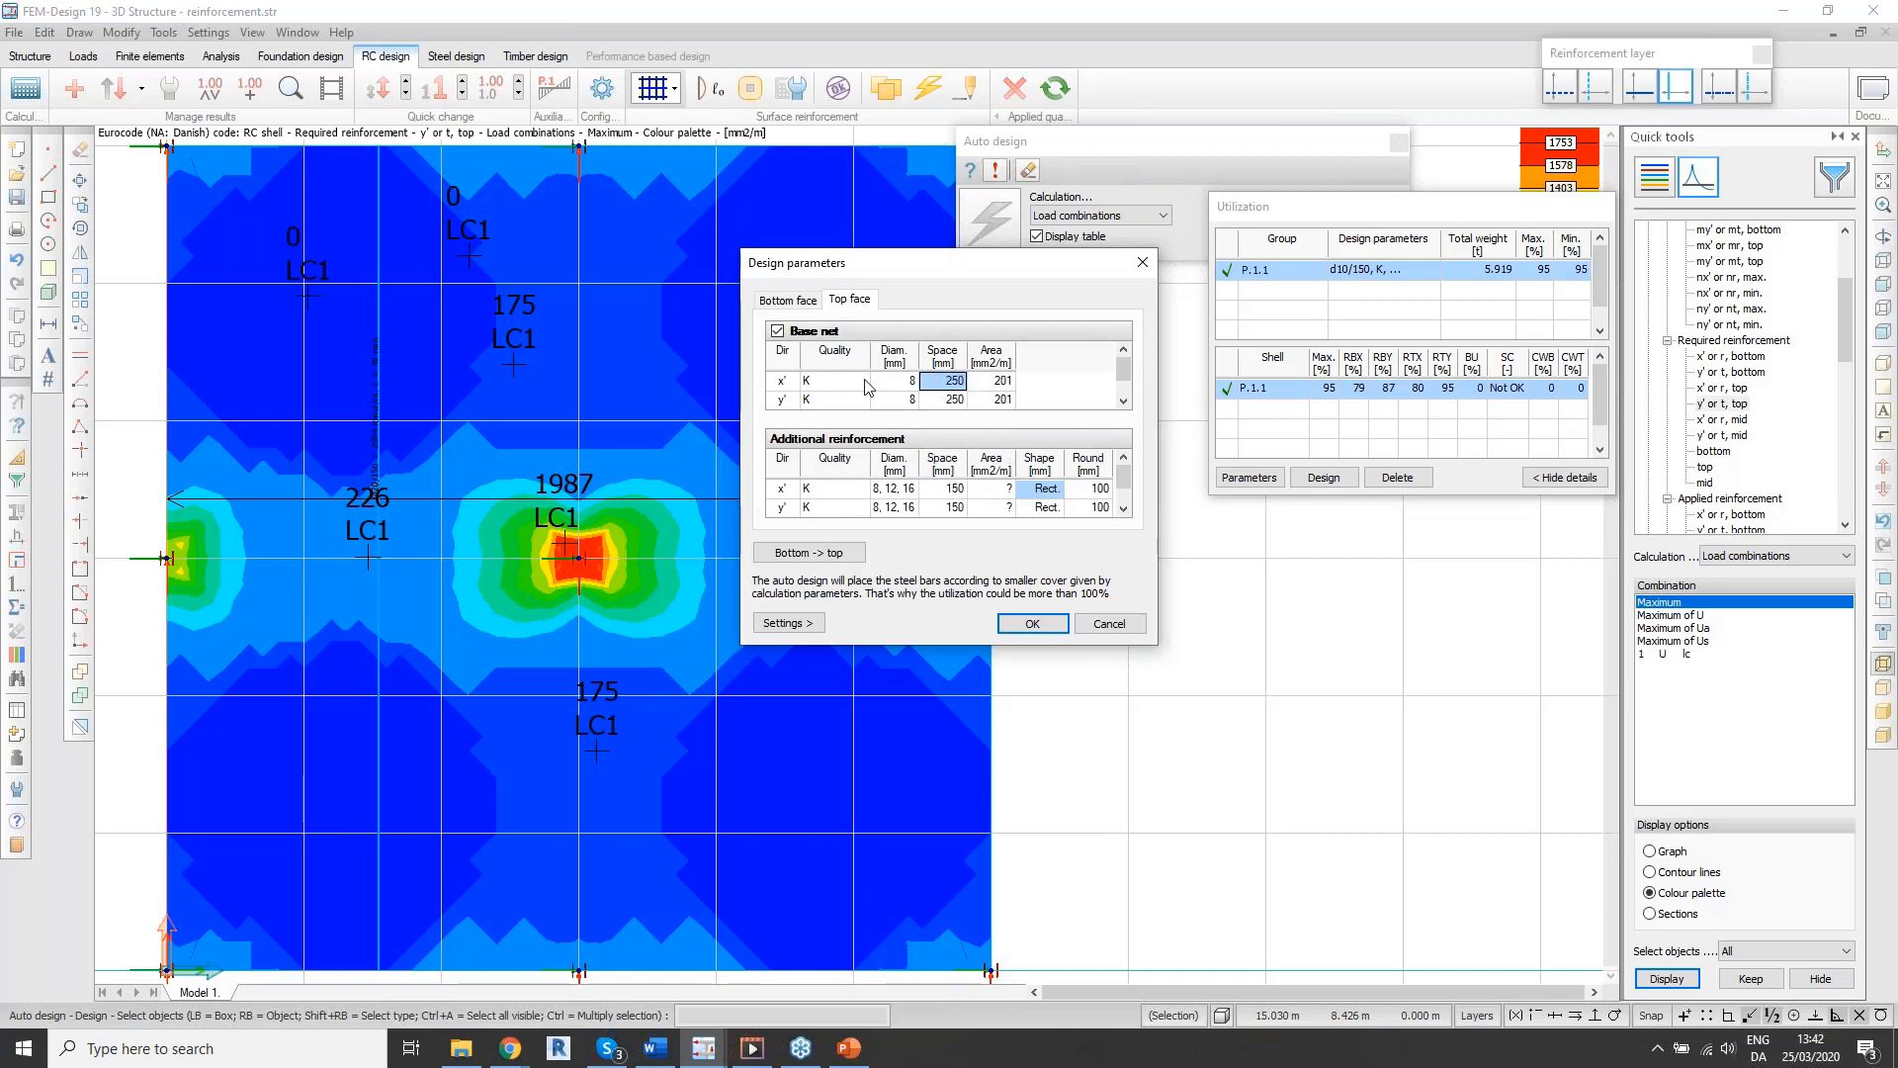
click(1032, 624)
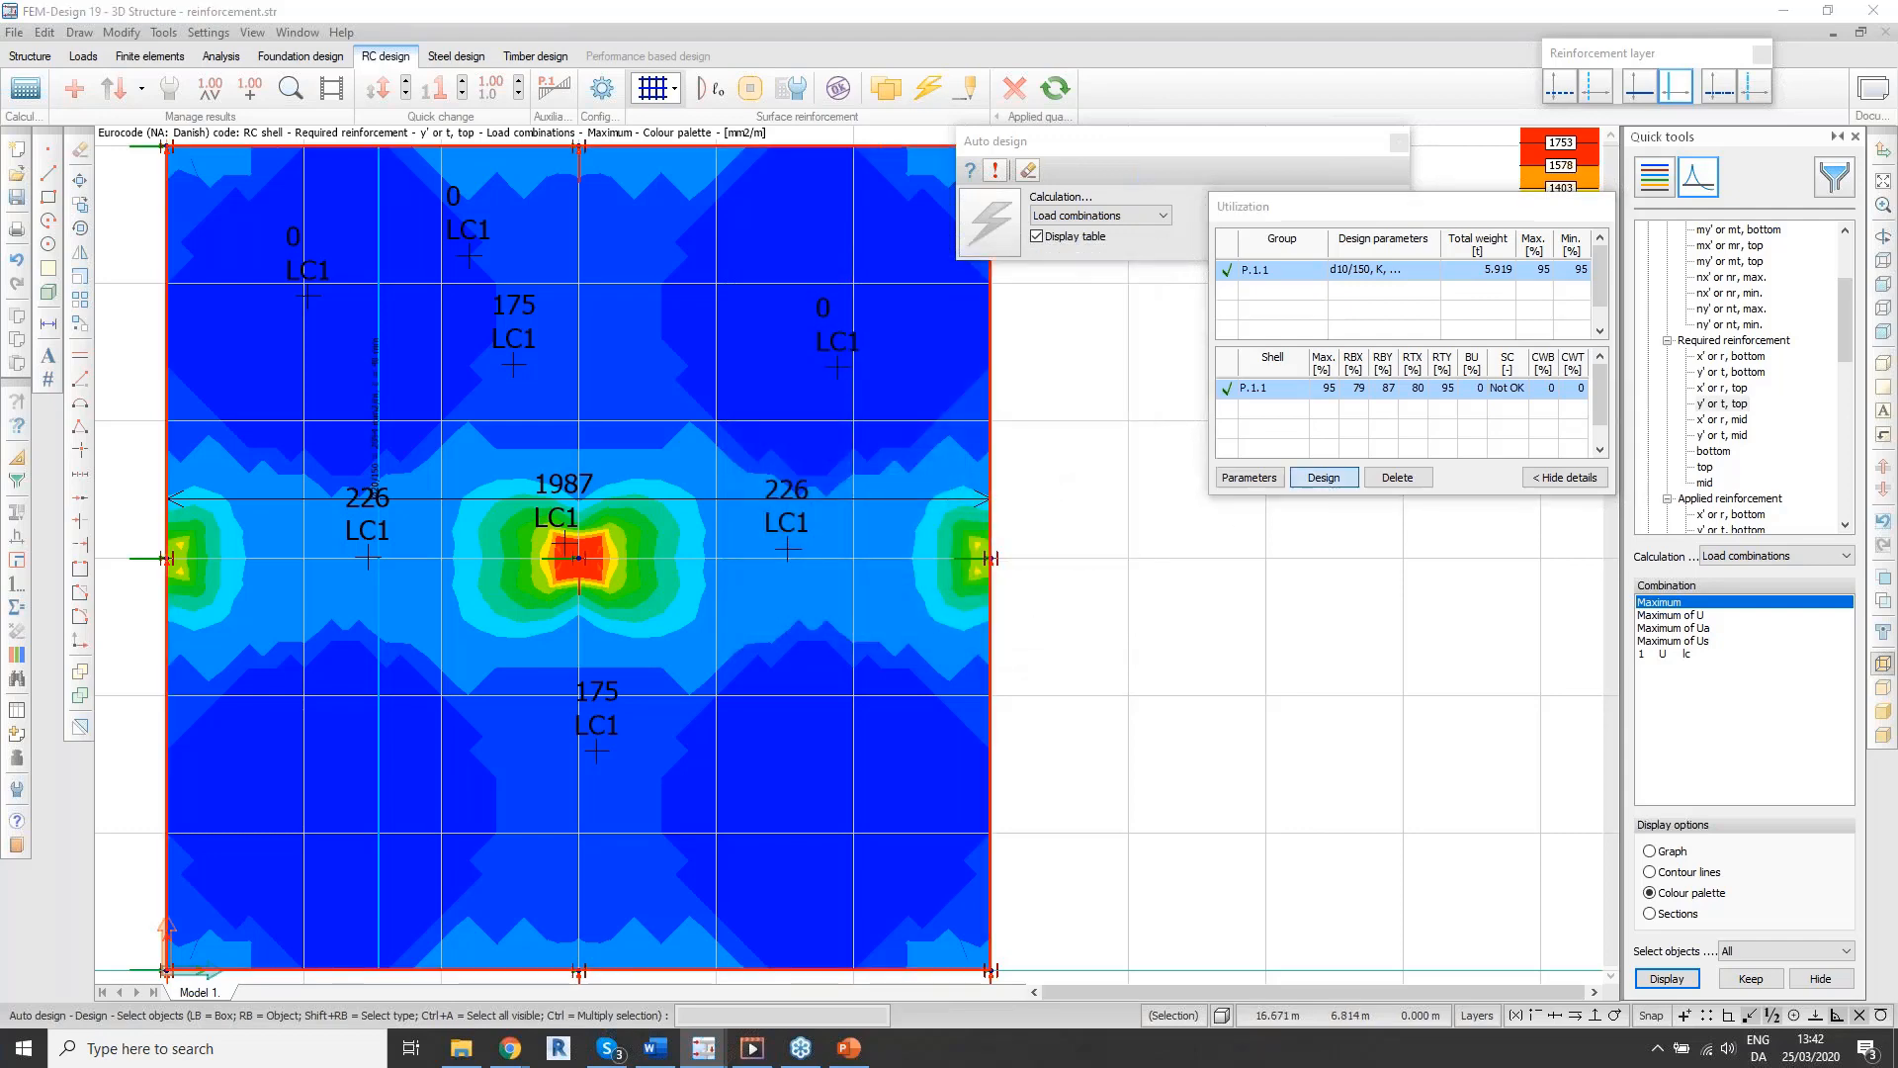
Step: Rerun the slab's auto design and inspect the base net and additional top reinforcement over the middle column
click(1325, 478)
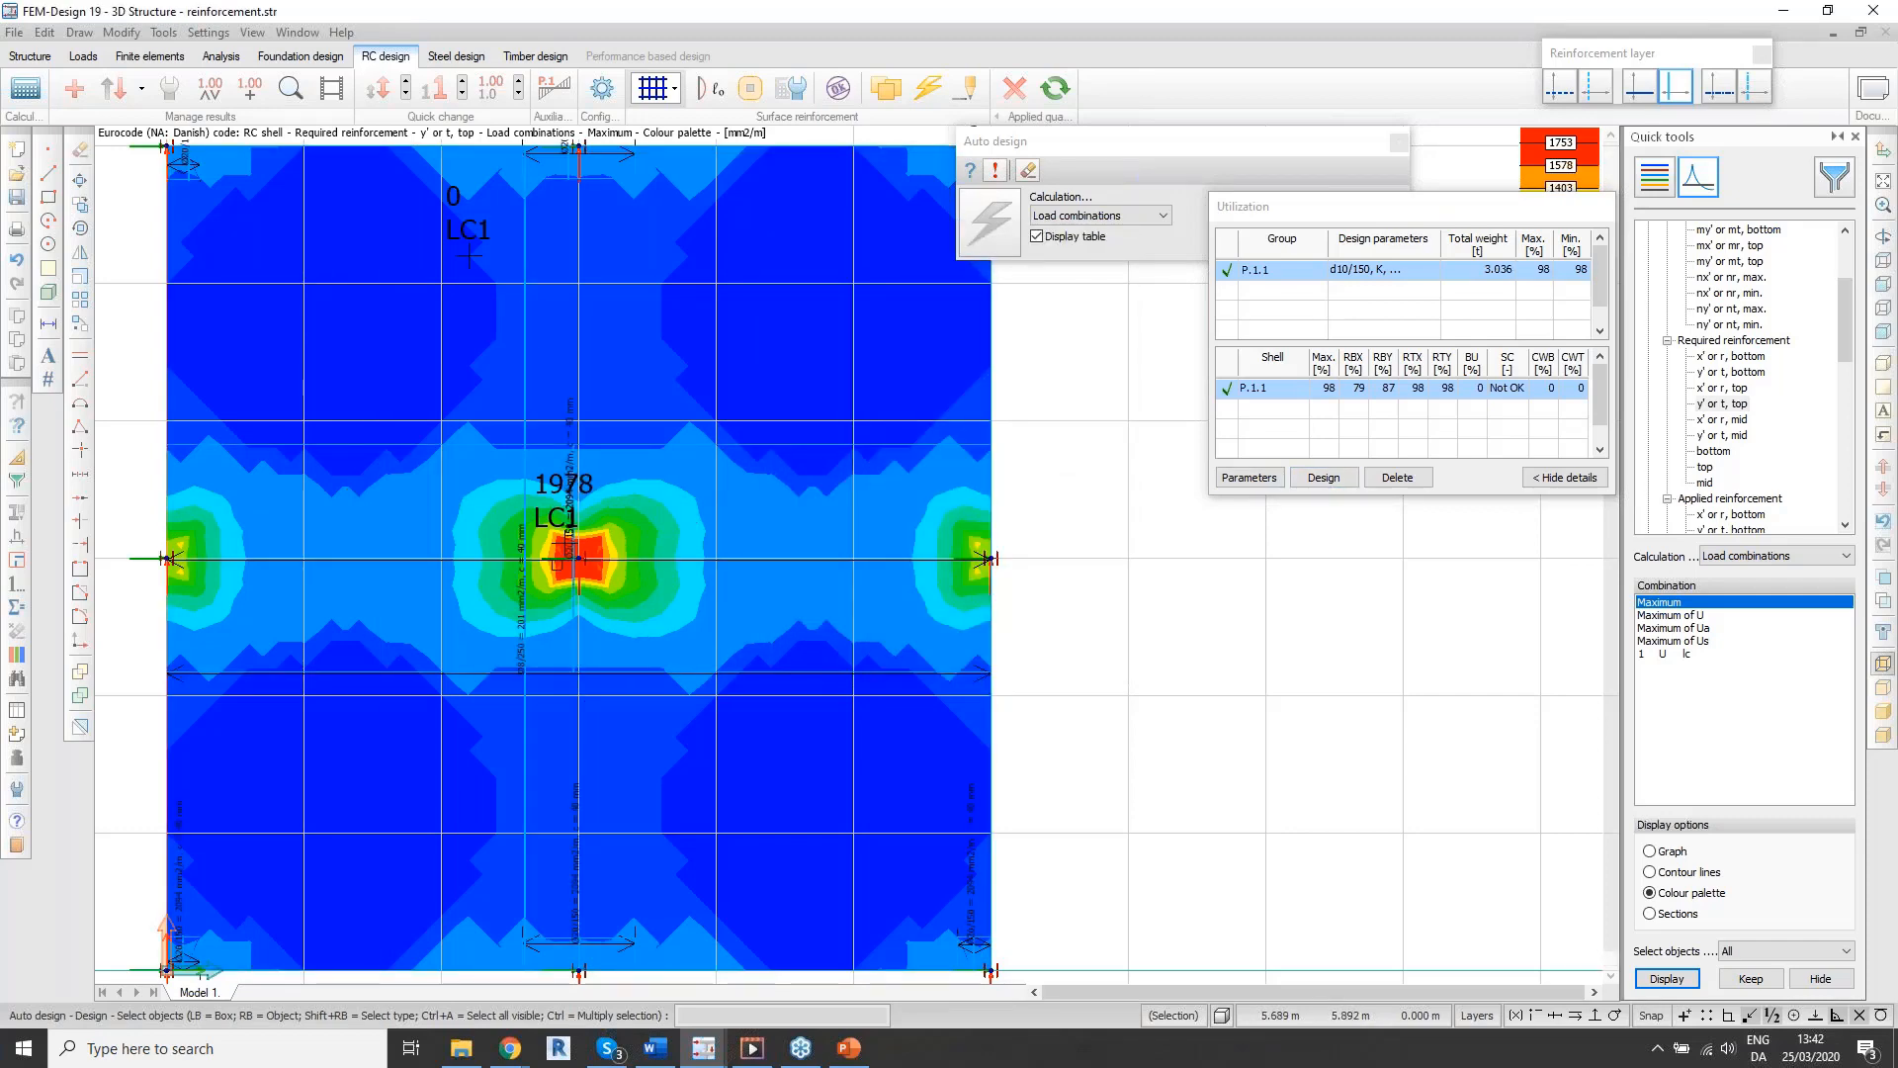
scroll(542, 608, up, 5)
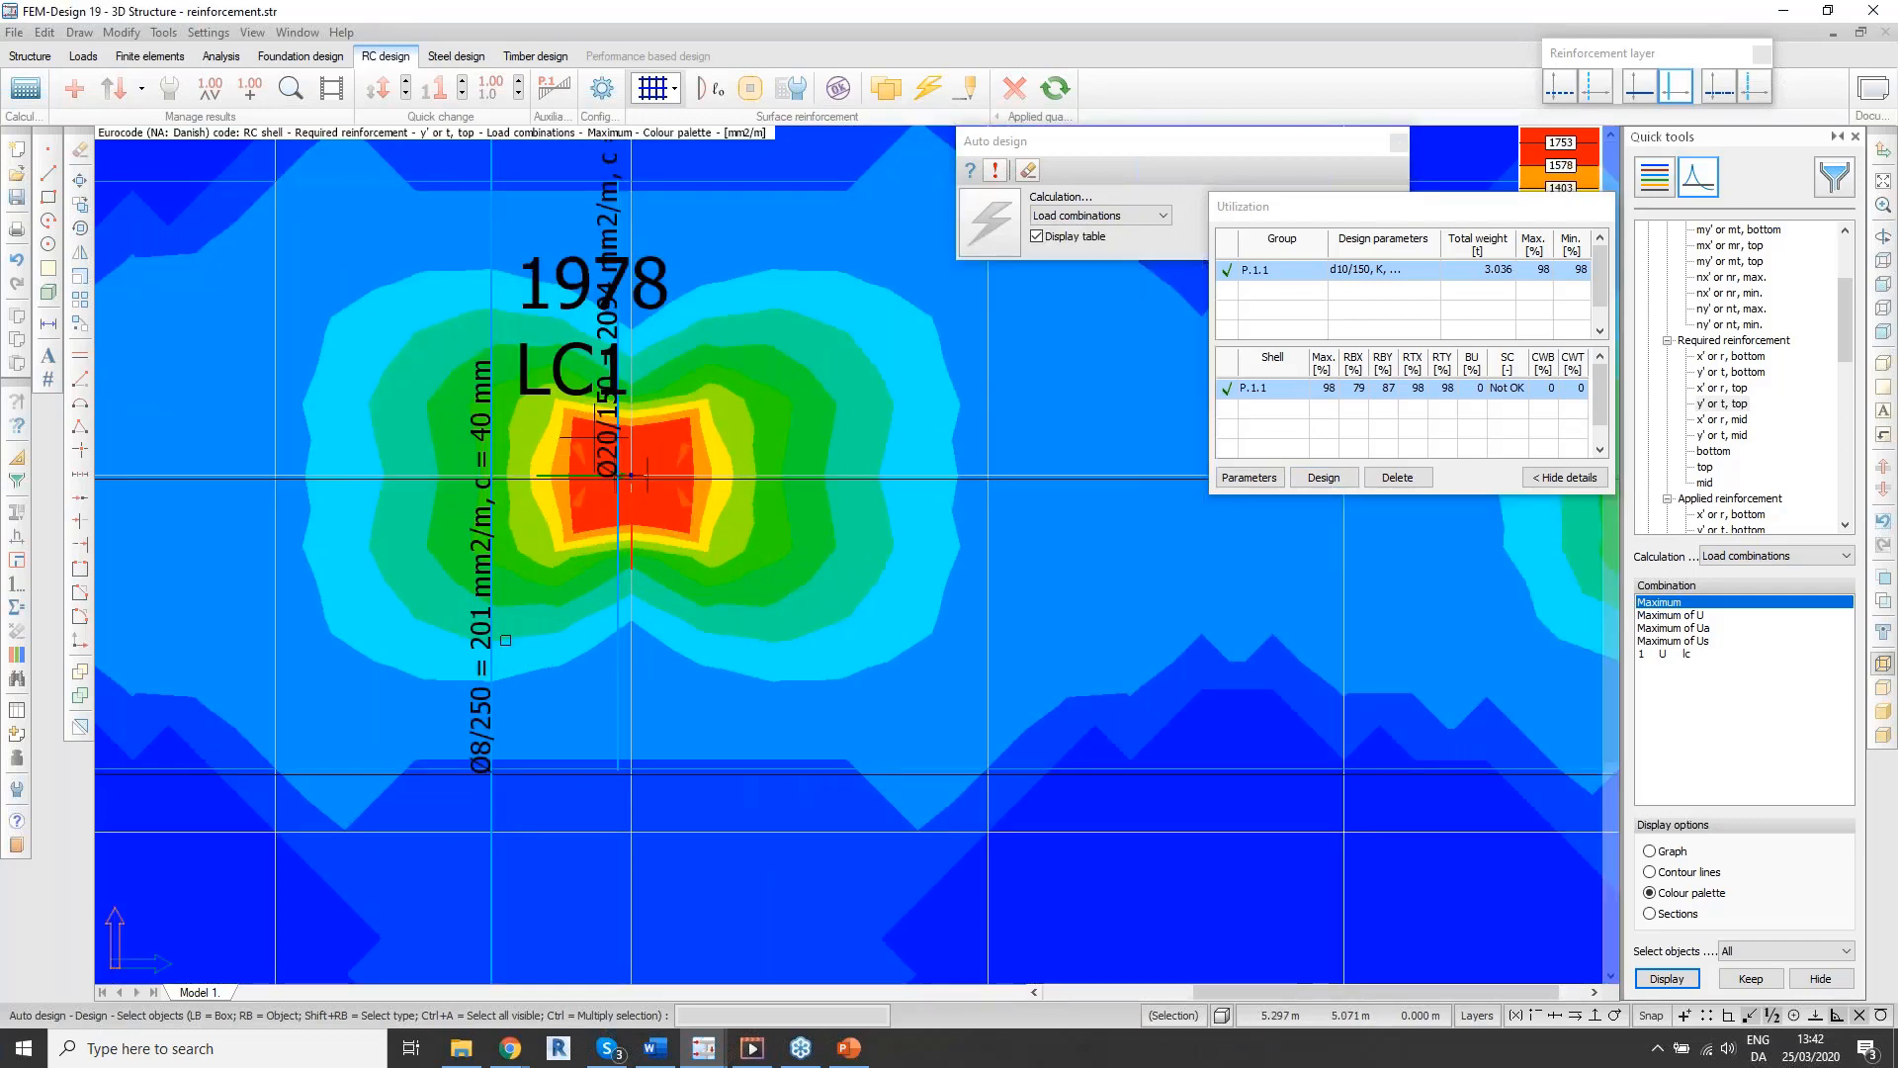
scroll(505, 640, down, 1)
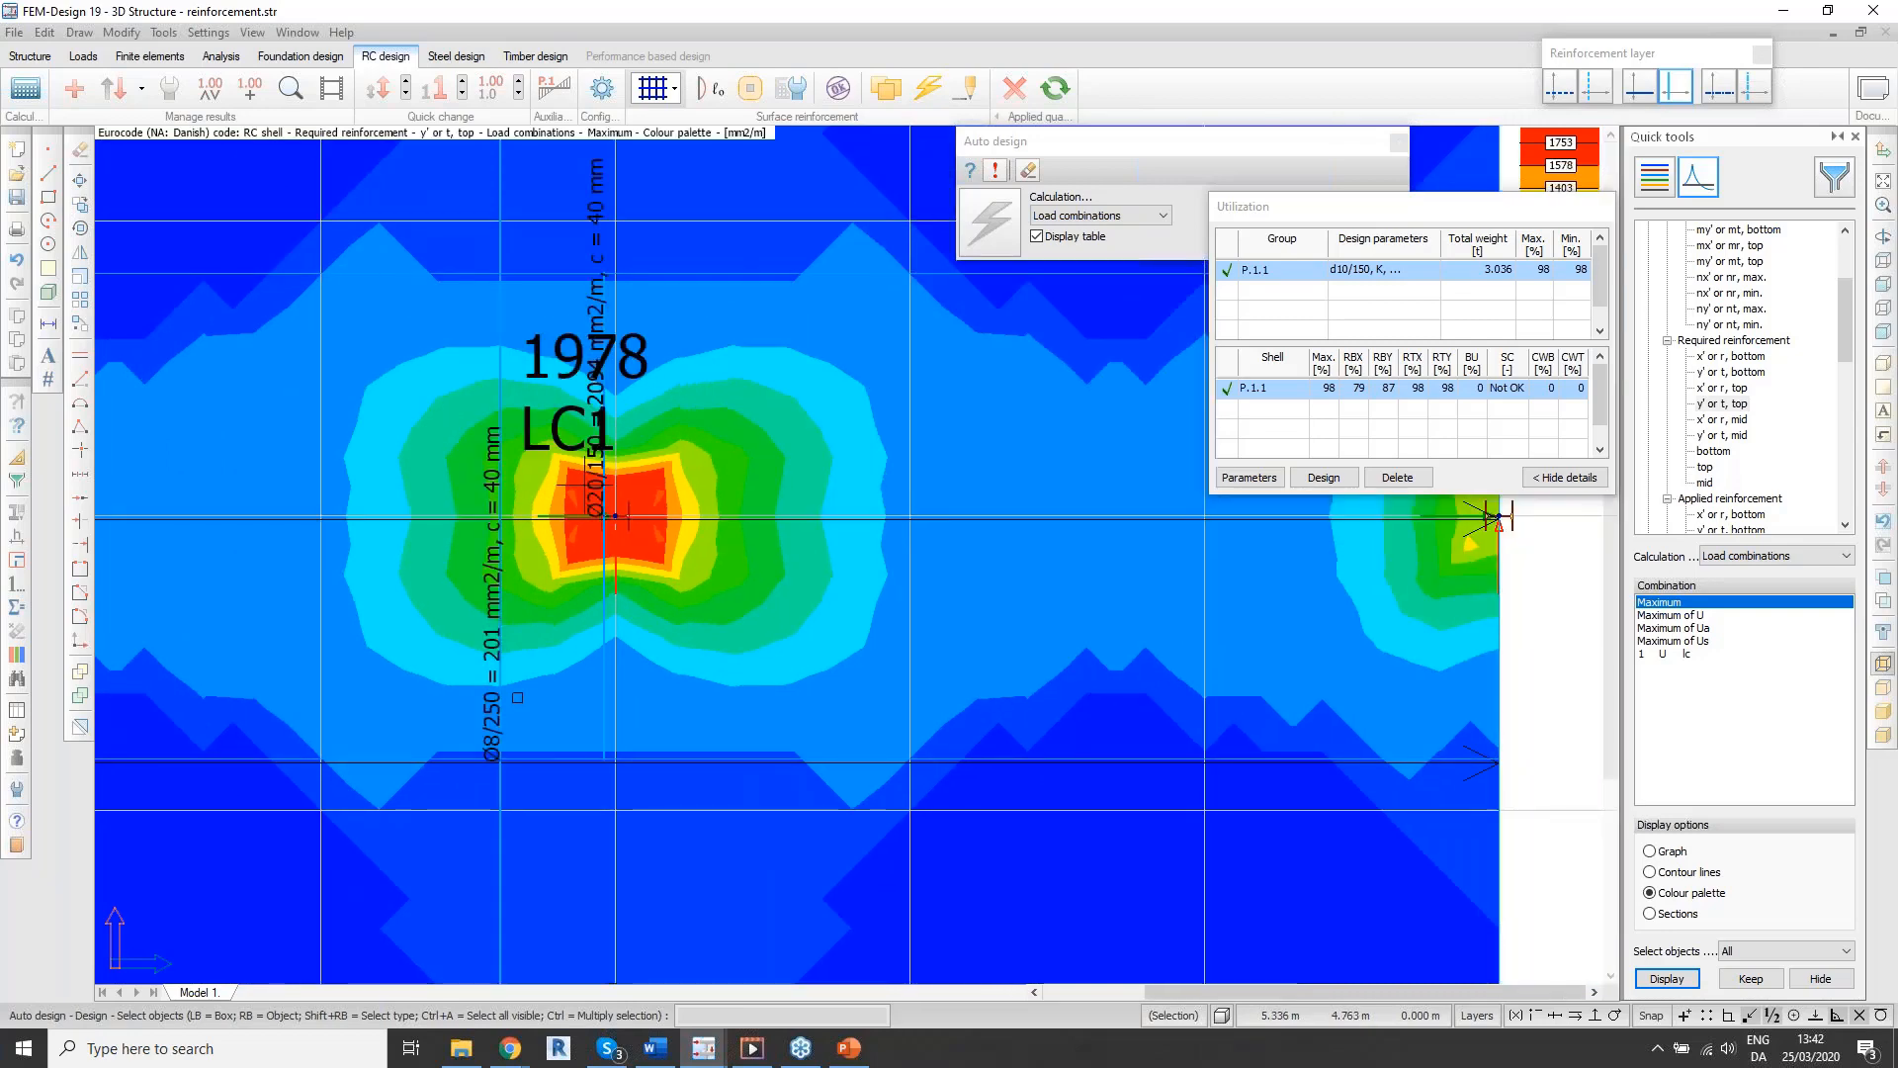
scroll(511, 638, down, 5)
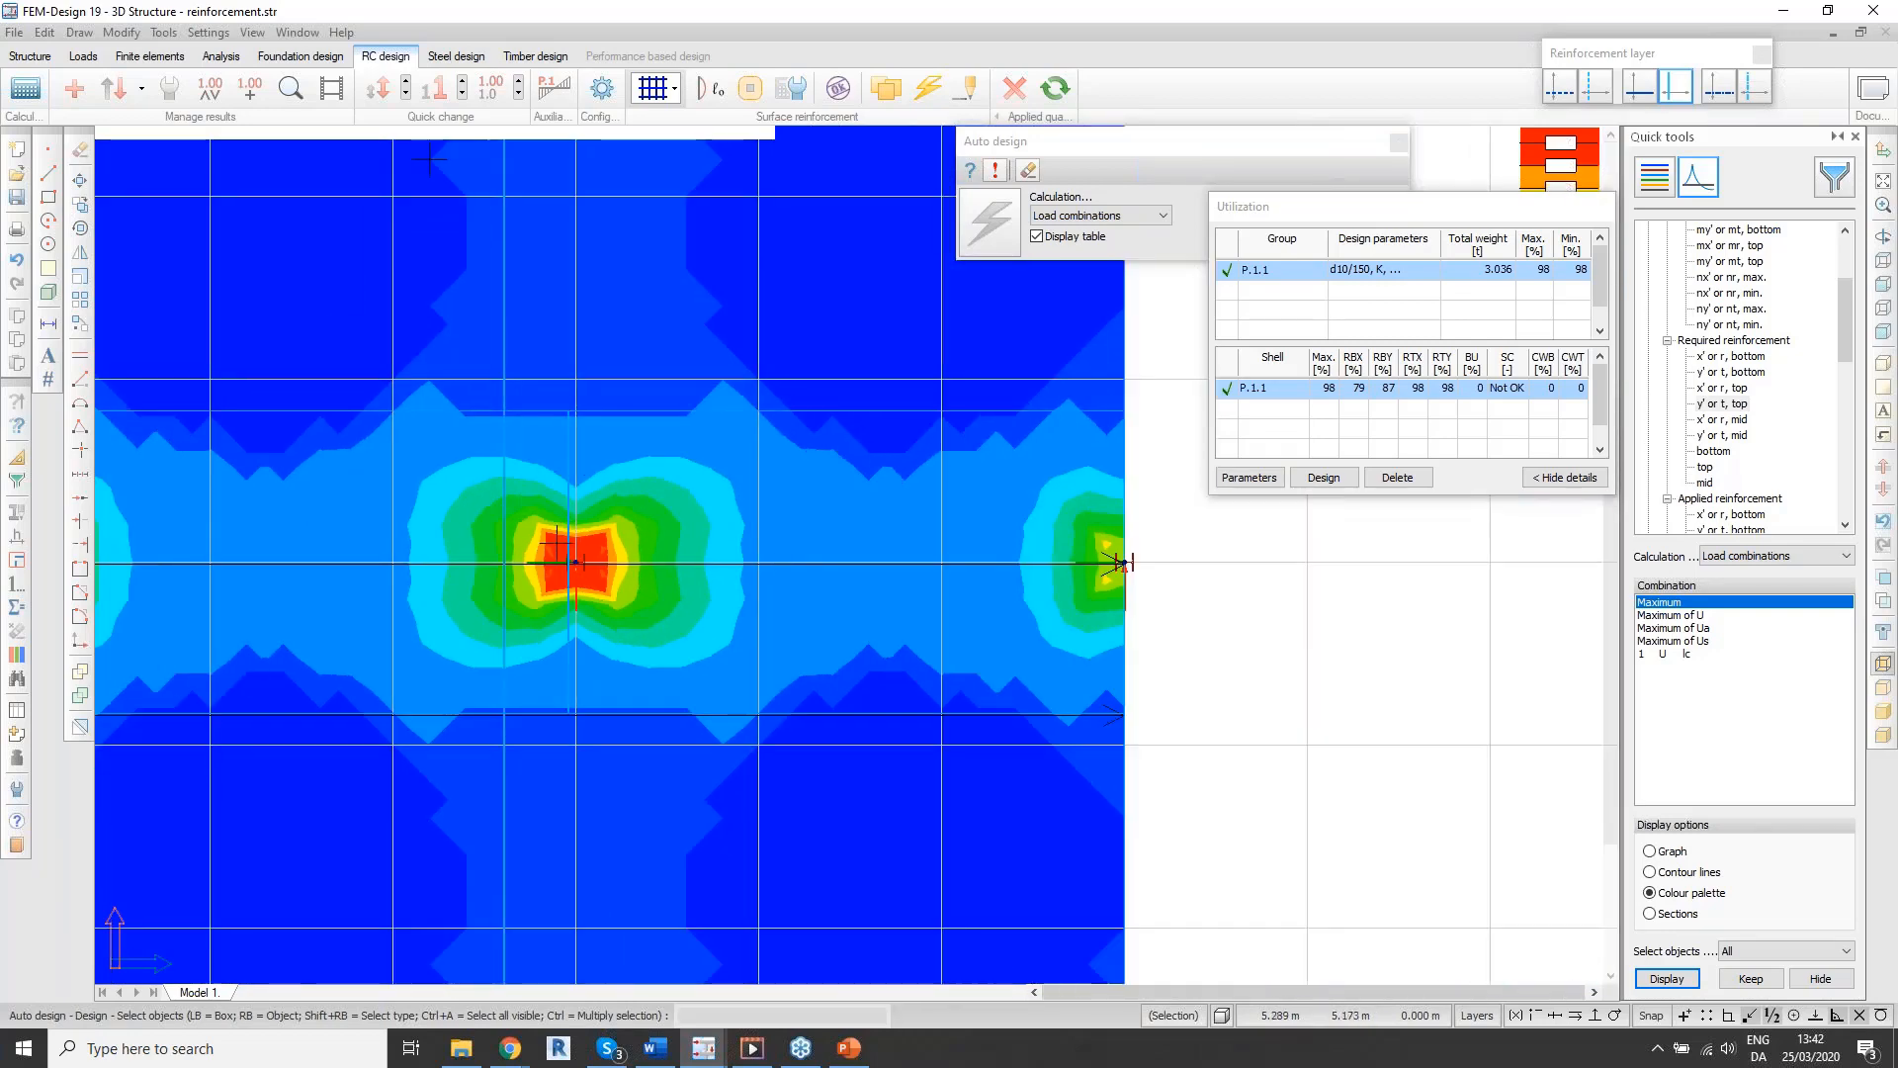
scroll(507, 615, up, 5)
scroll(527, 596, down, 3)
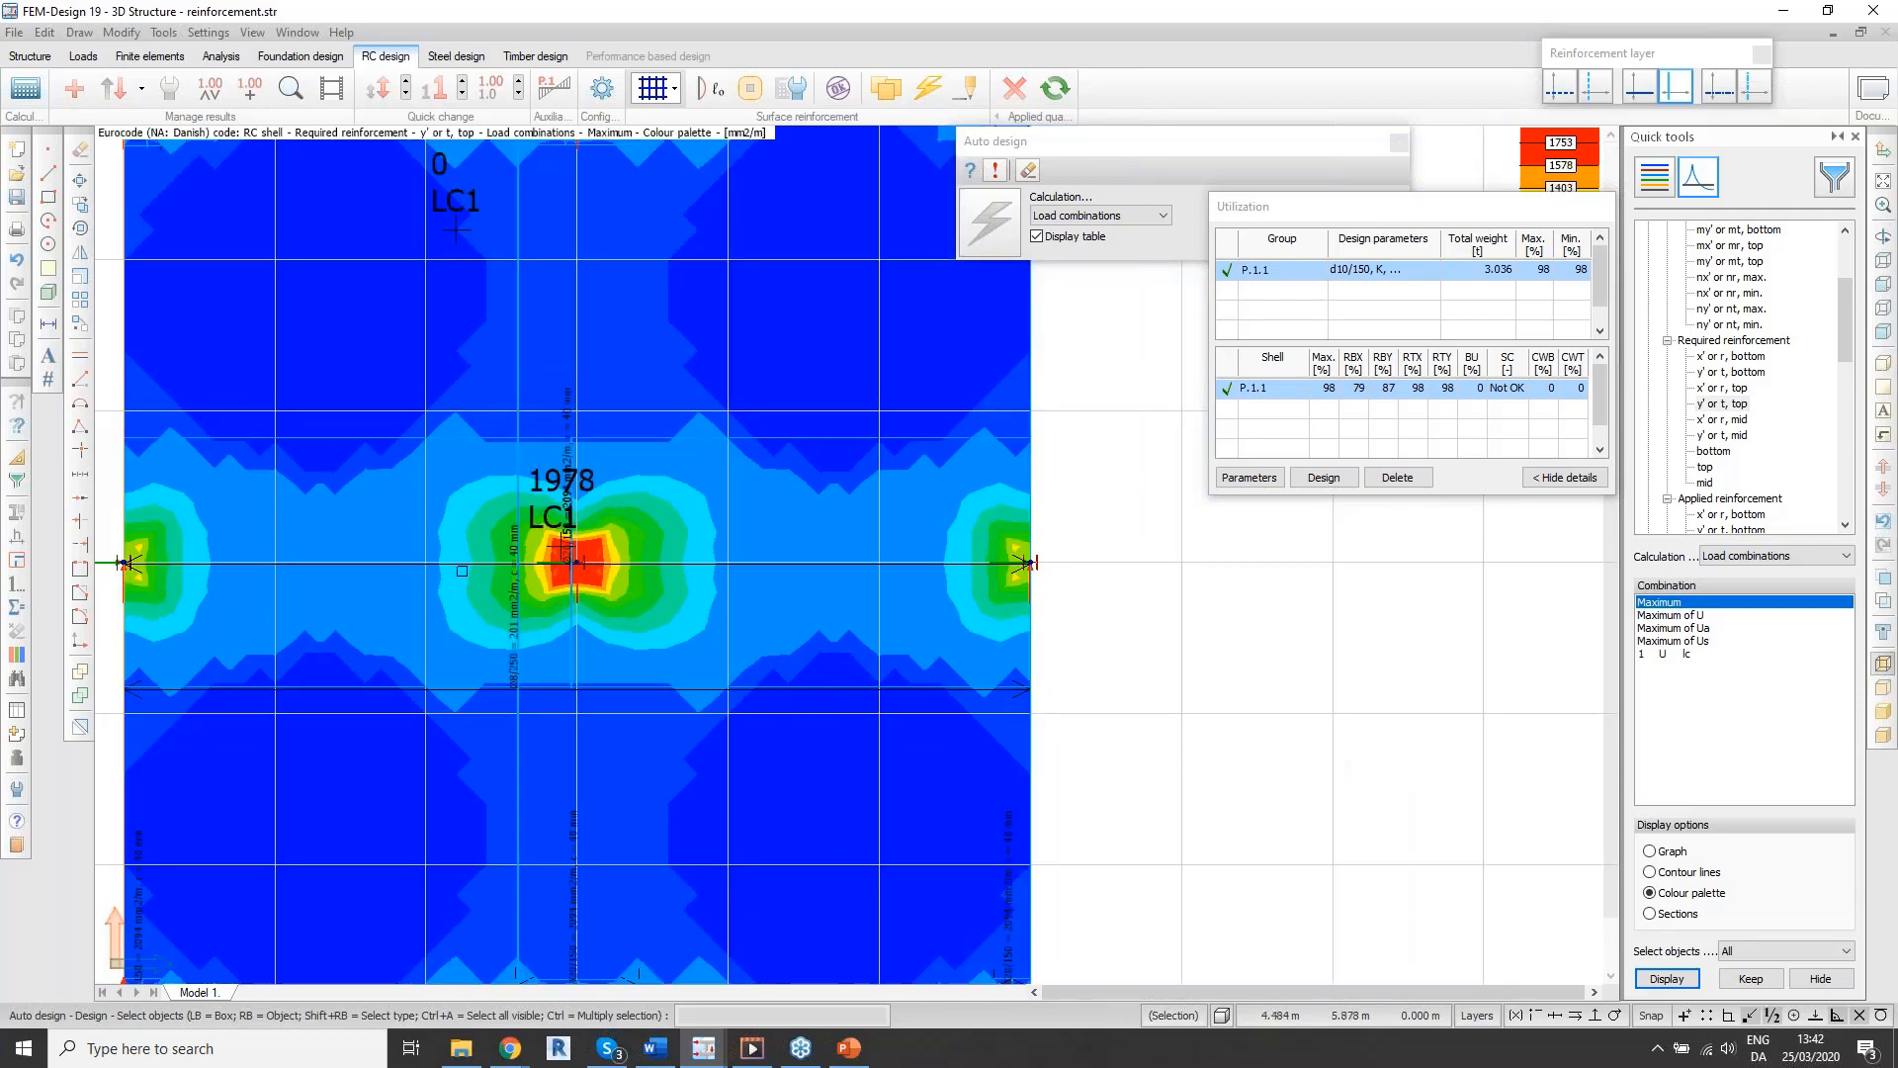
scroll(531, 684, up, 3)
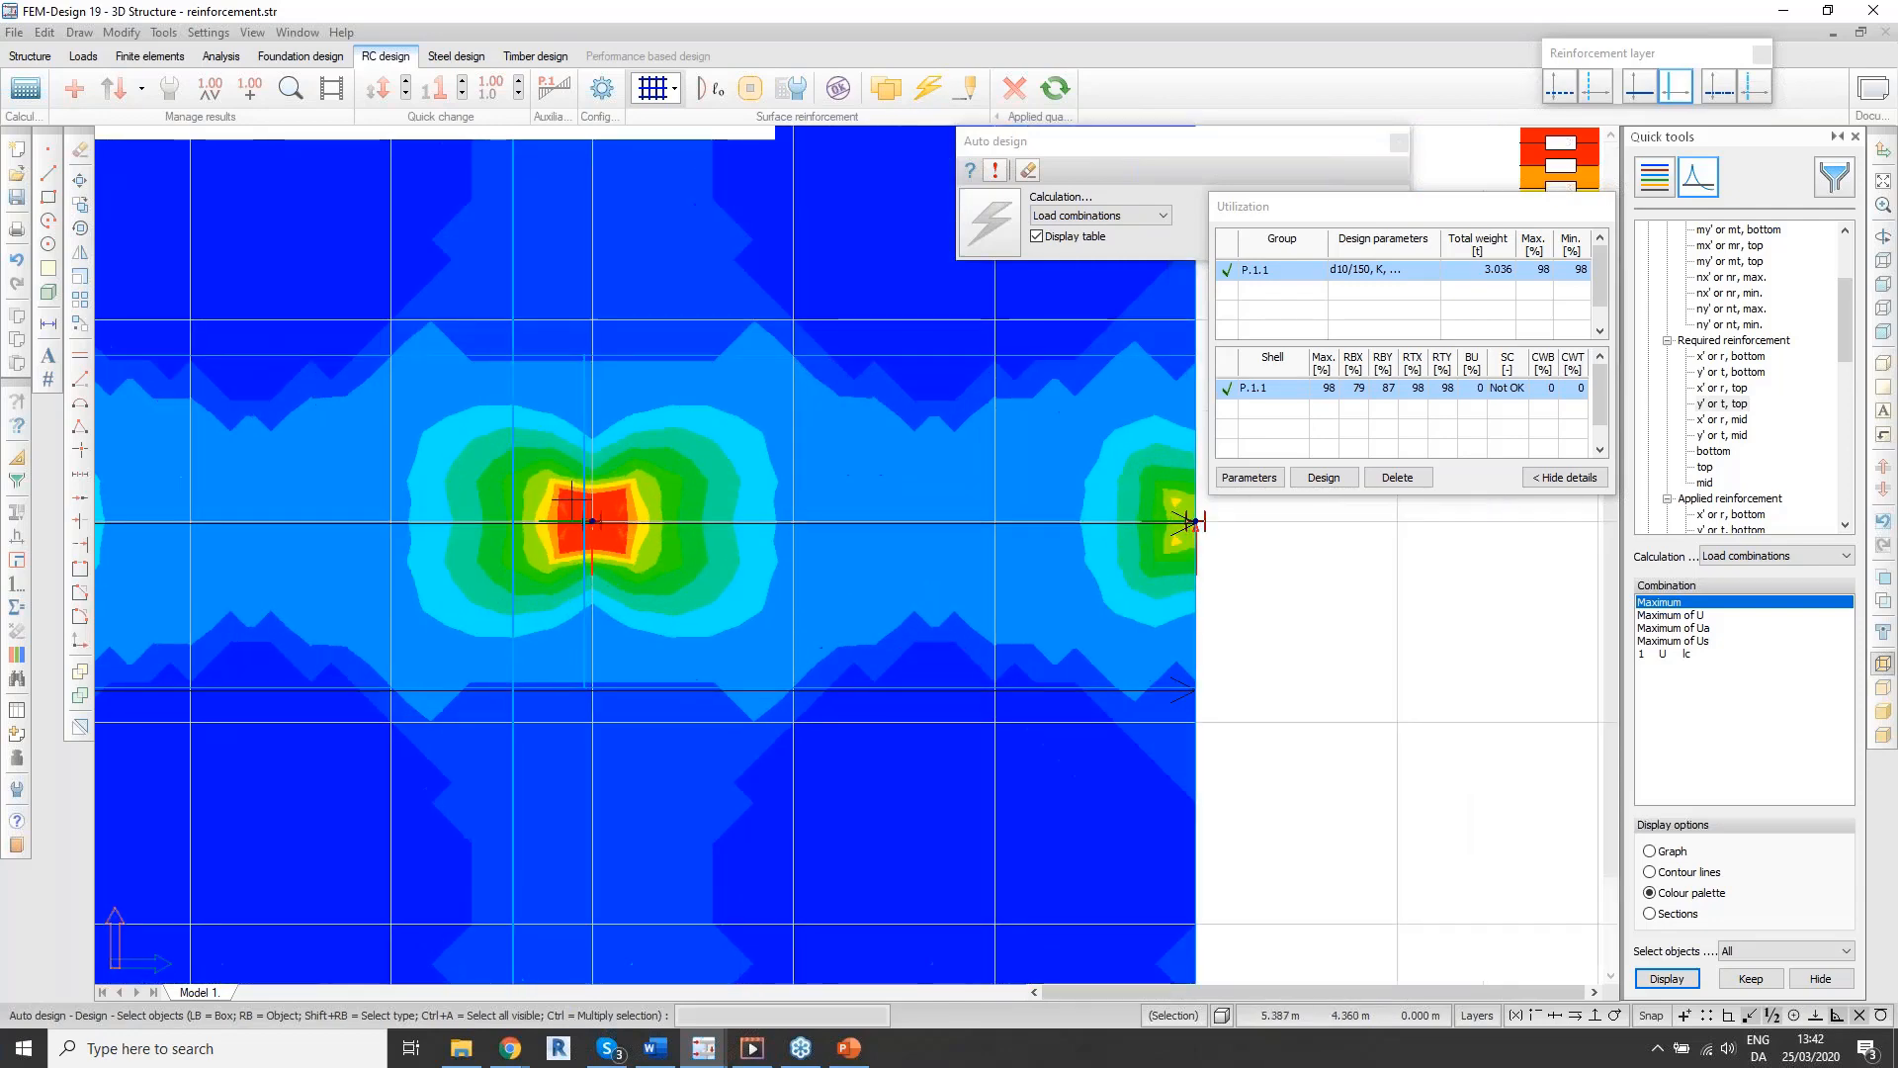
scroll(643, 637, down, 3)
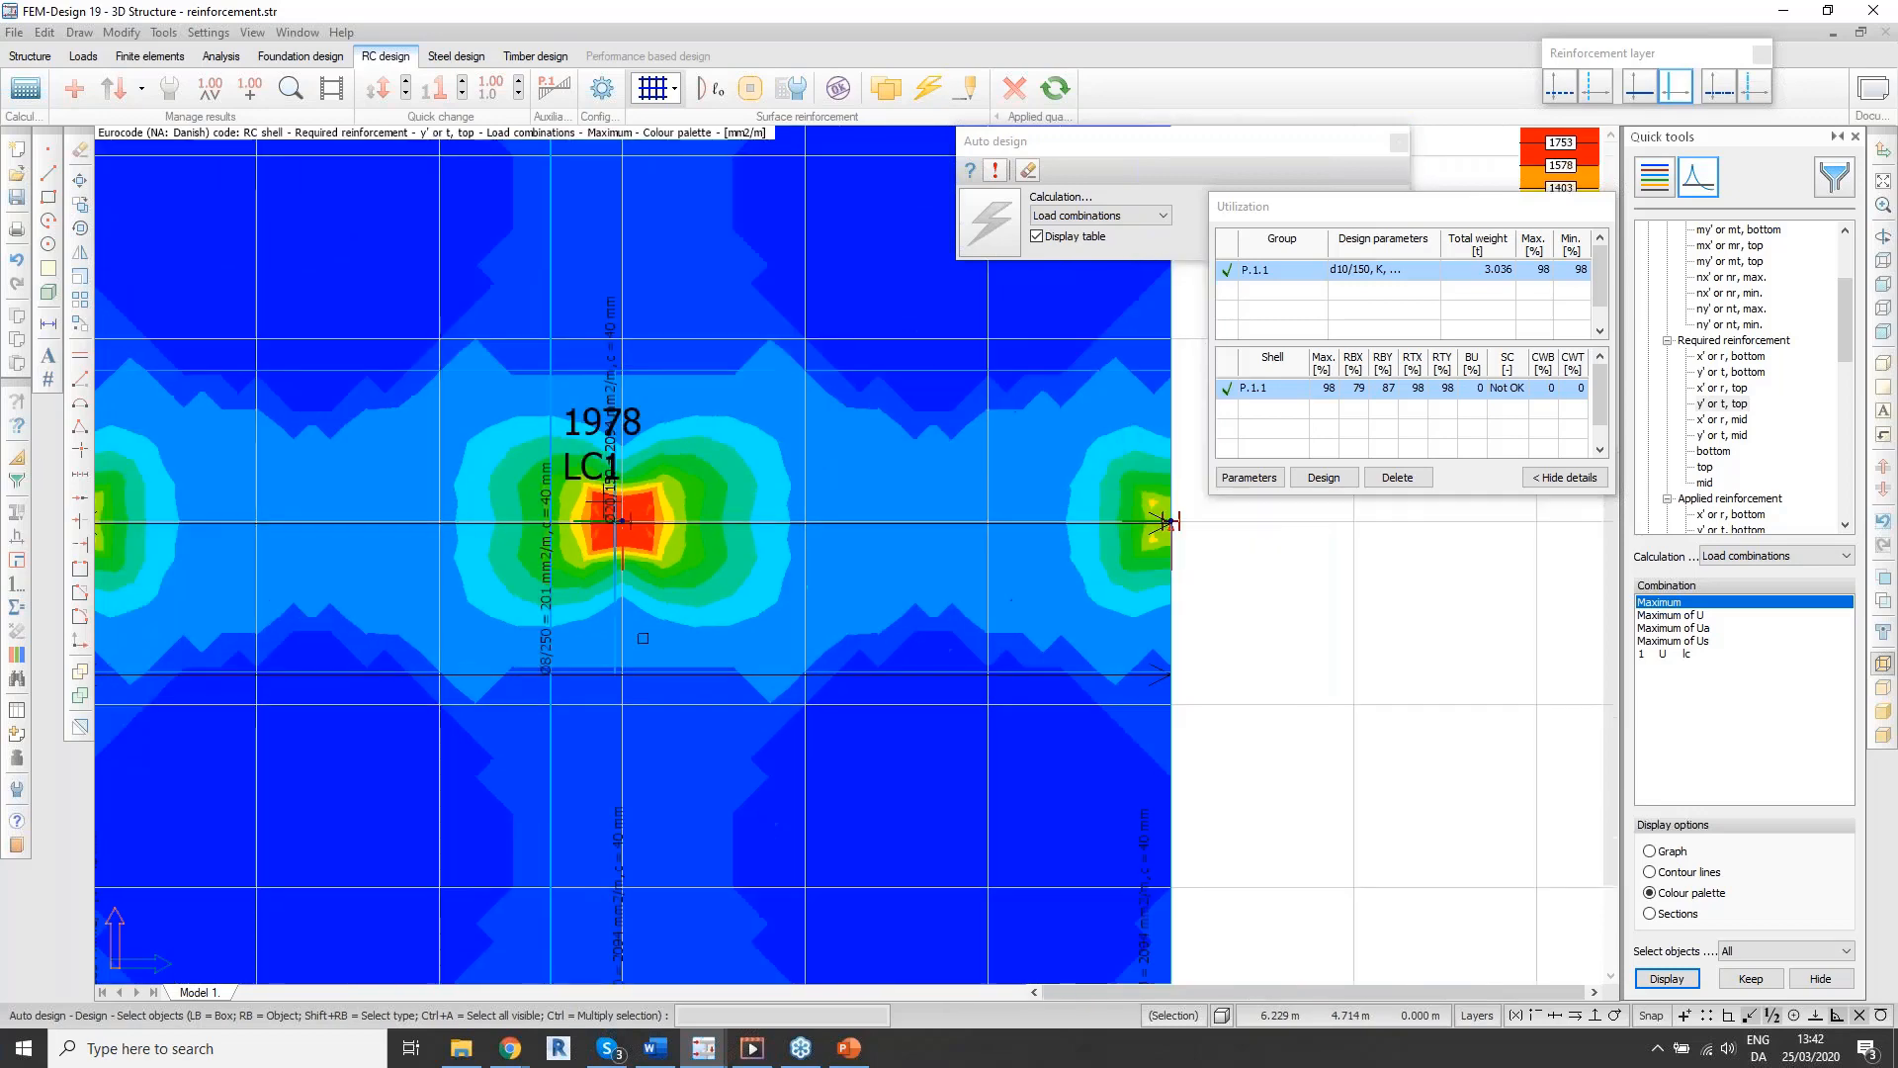
scroll(629, 468, up, 3)
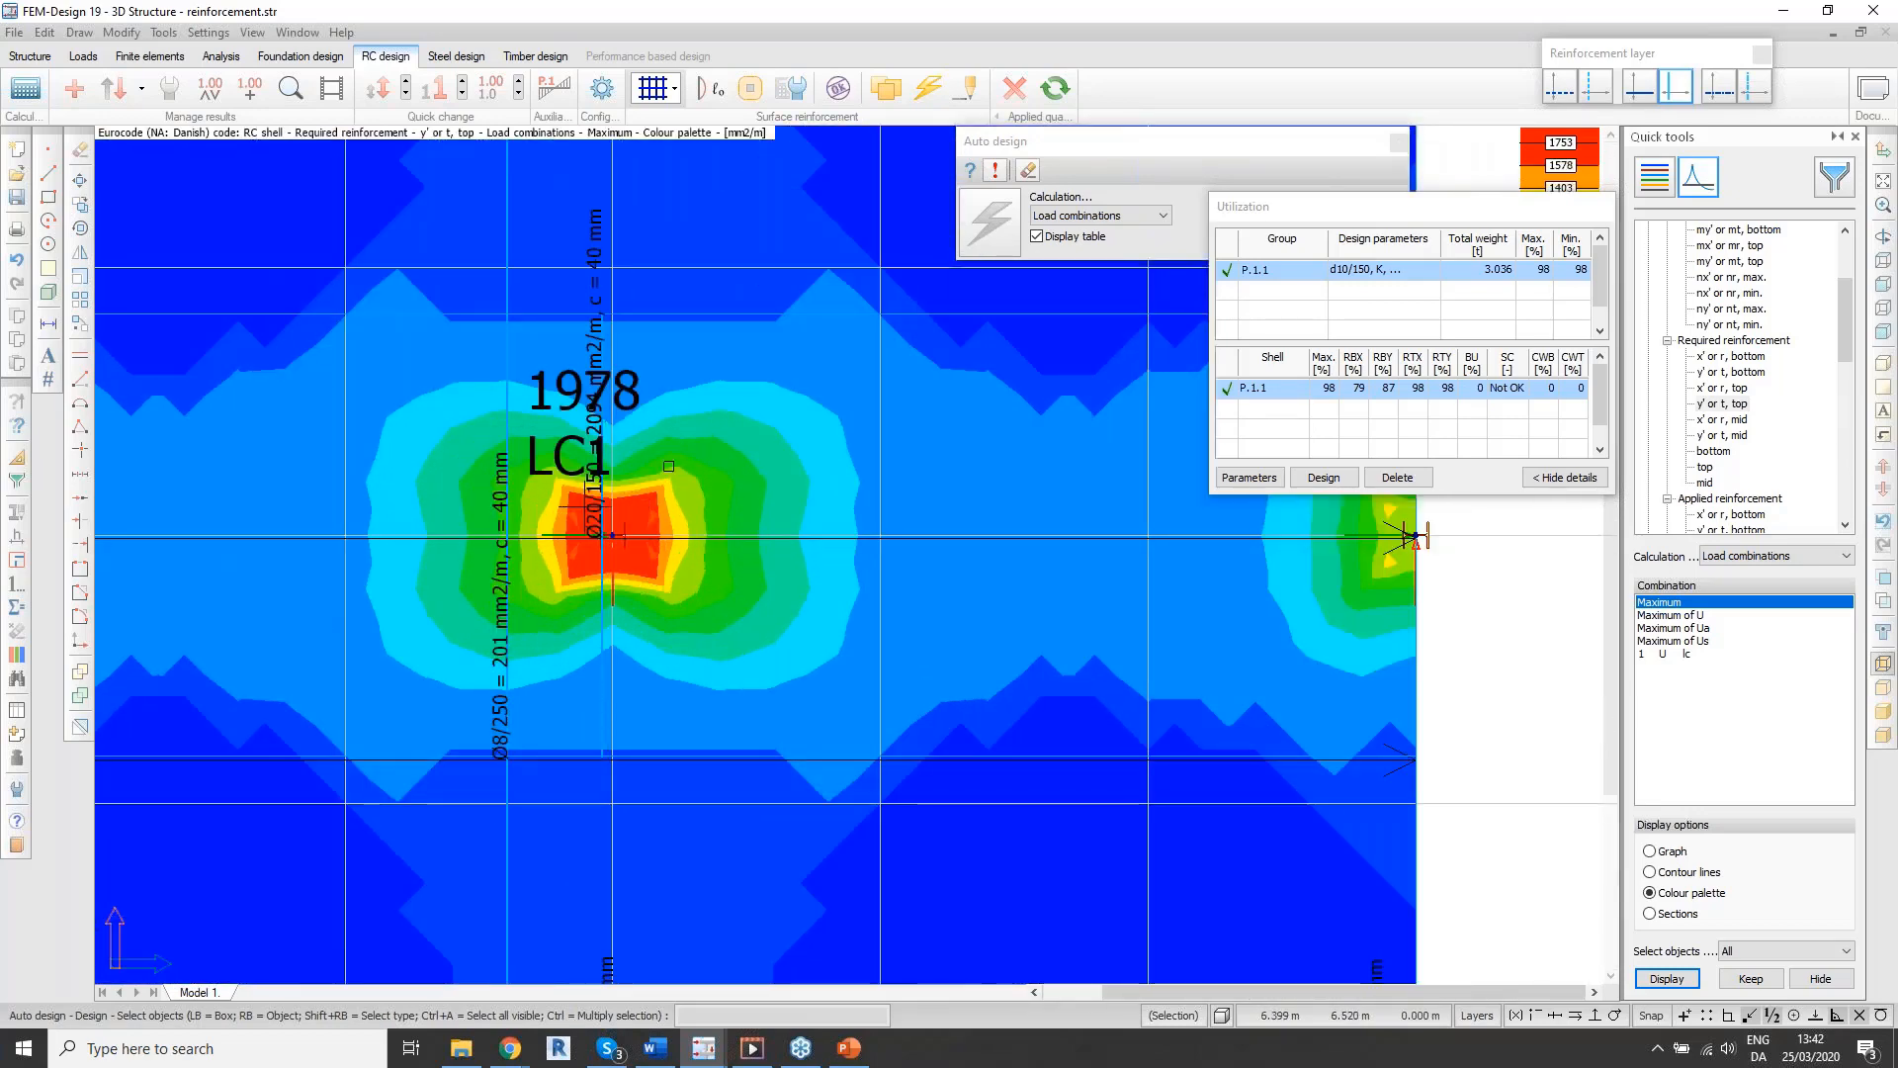
Step: Hide the required reinforcement result so that only the slab's applied top reinforcement is shown
click(148, 94)
click(154, 139)
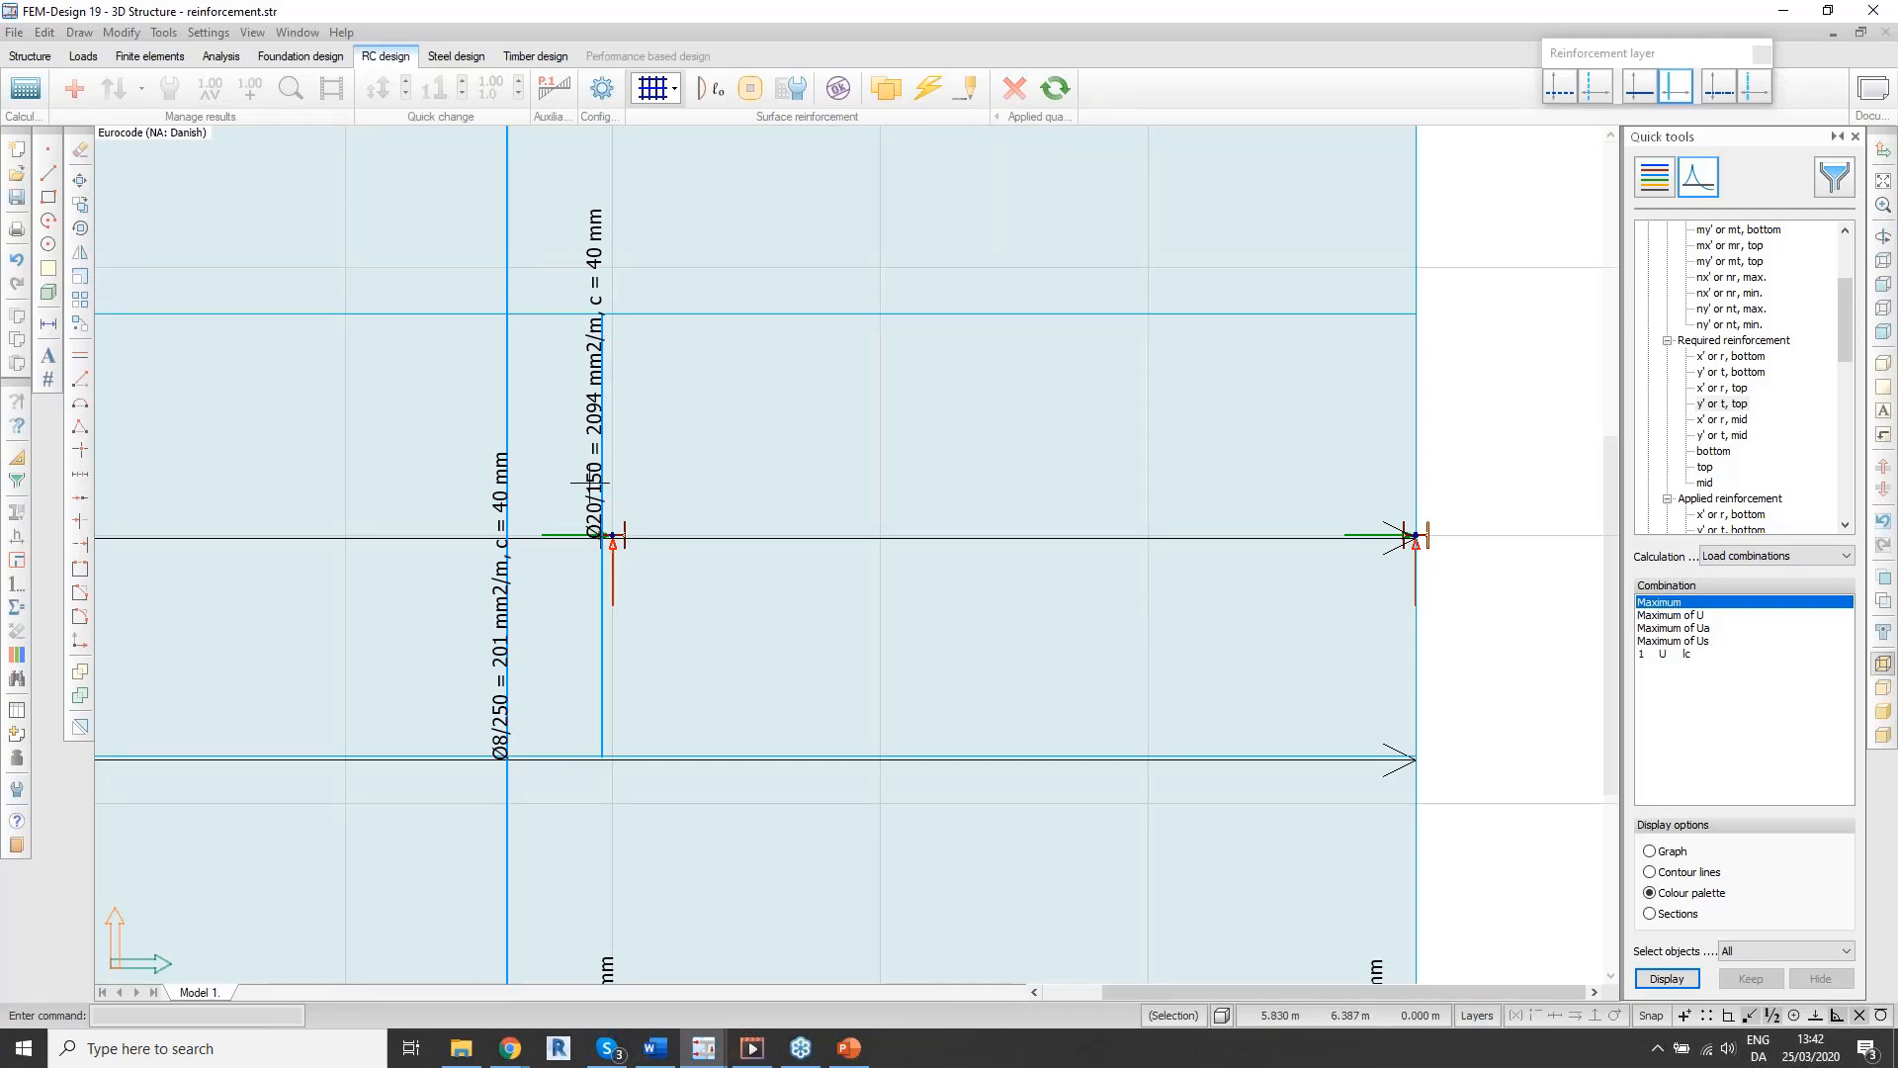
scroll(592, 531, down, 3)
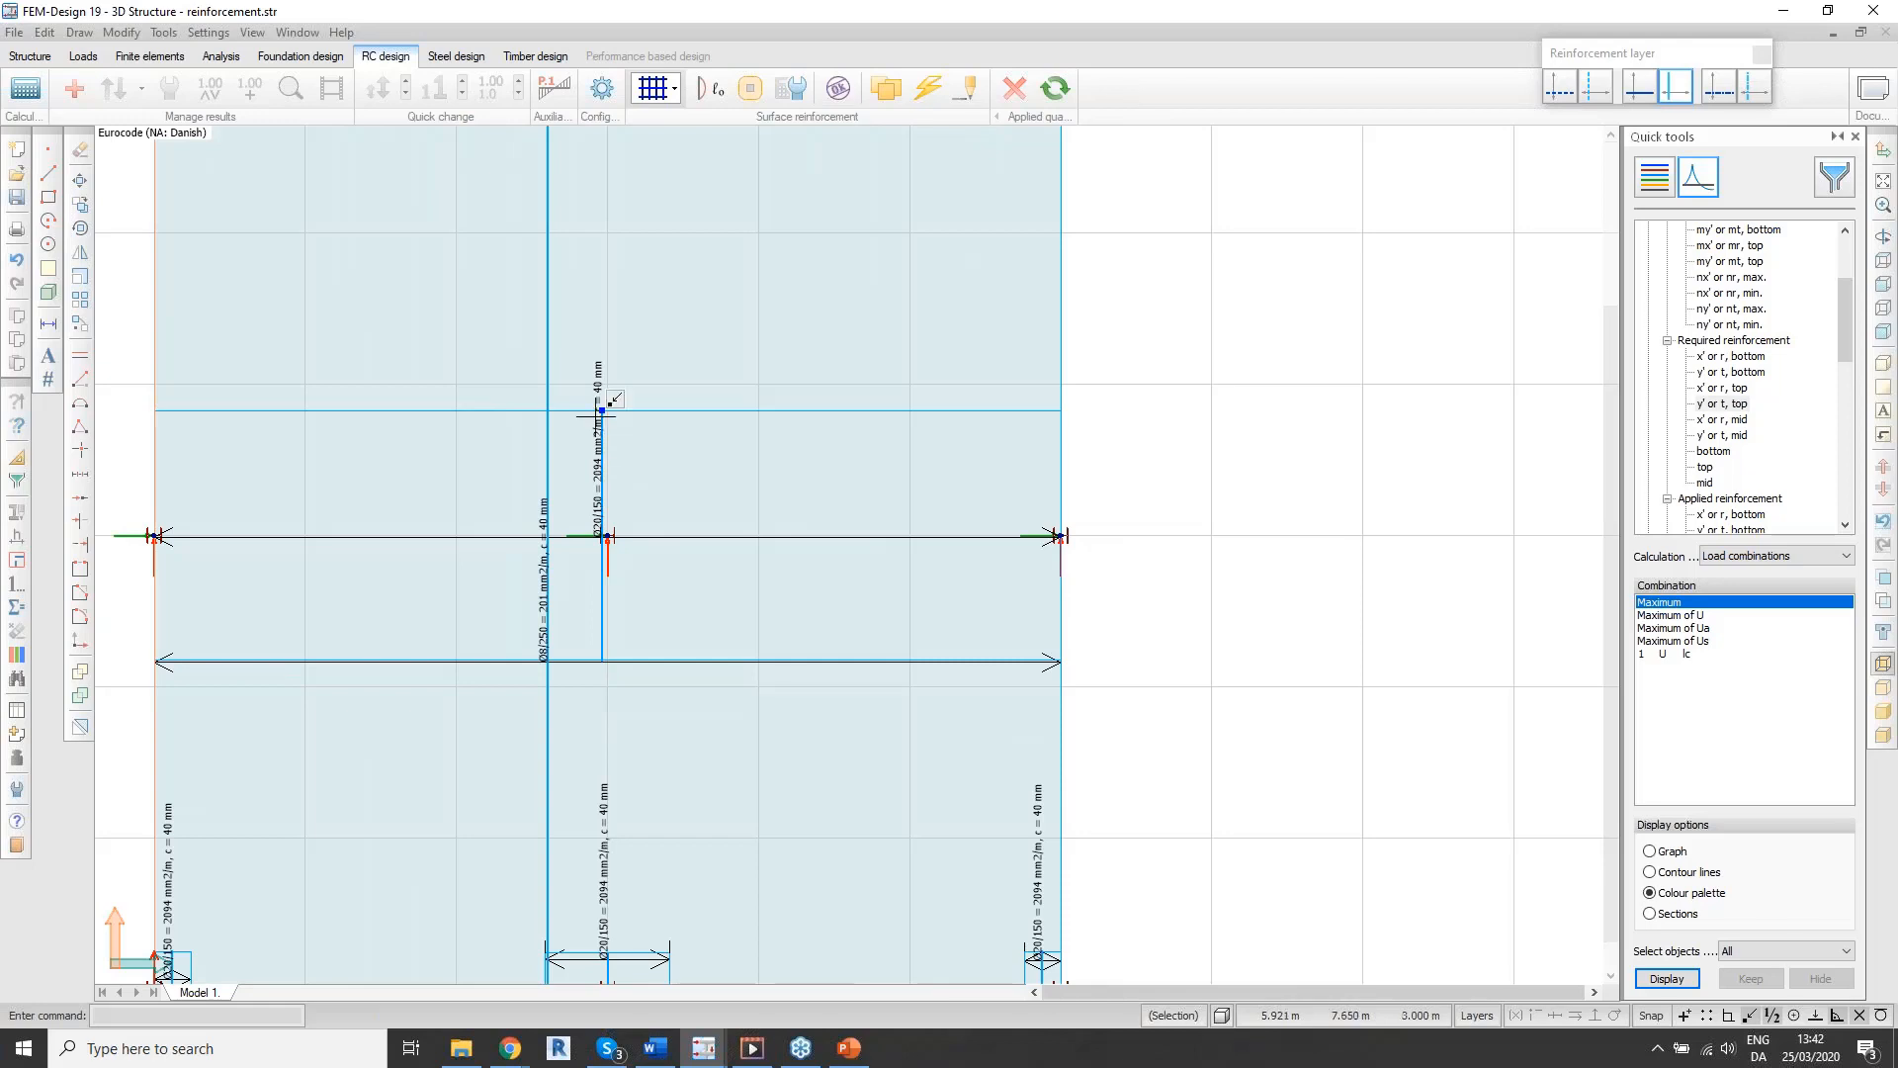
Step: Examine the applied top-face y' reinforcement over the slab's middle, edge and corner columns
scroll(571, 602, down, 3)
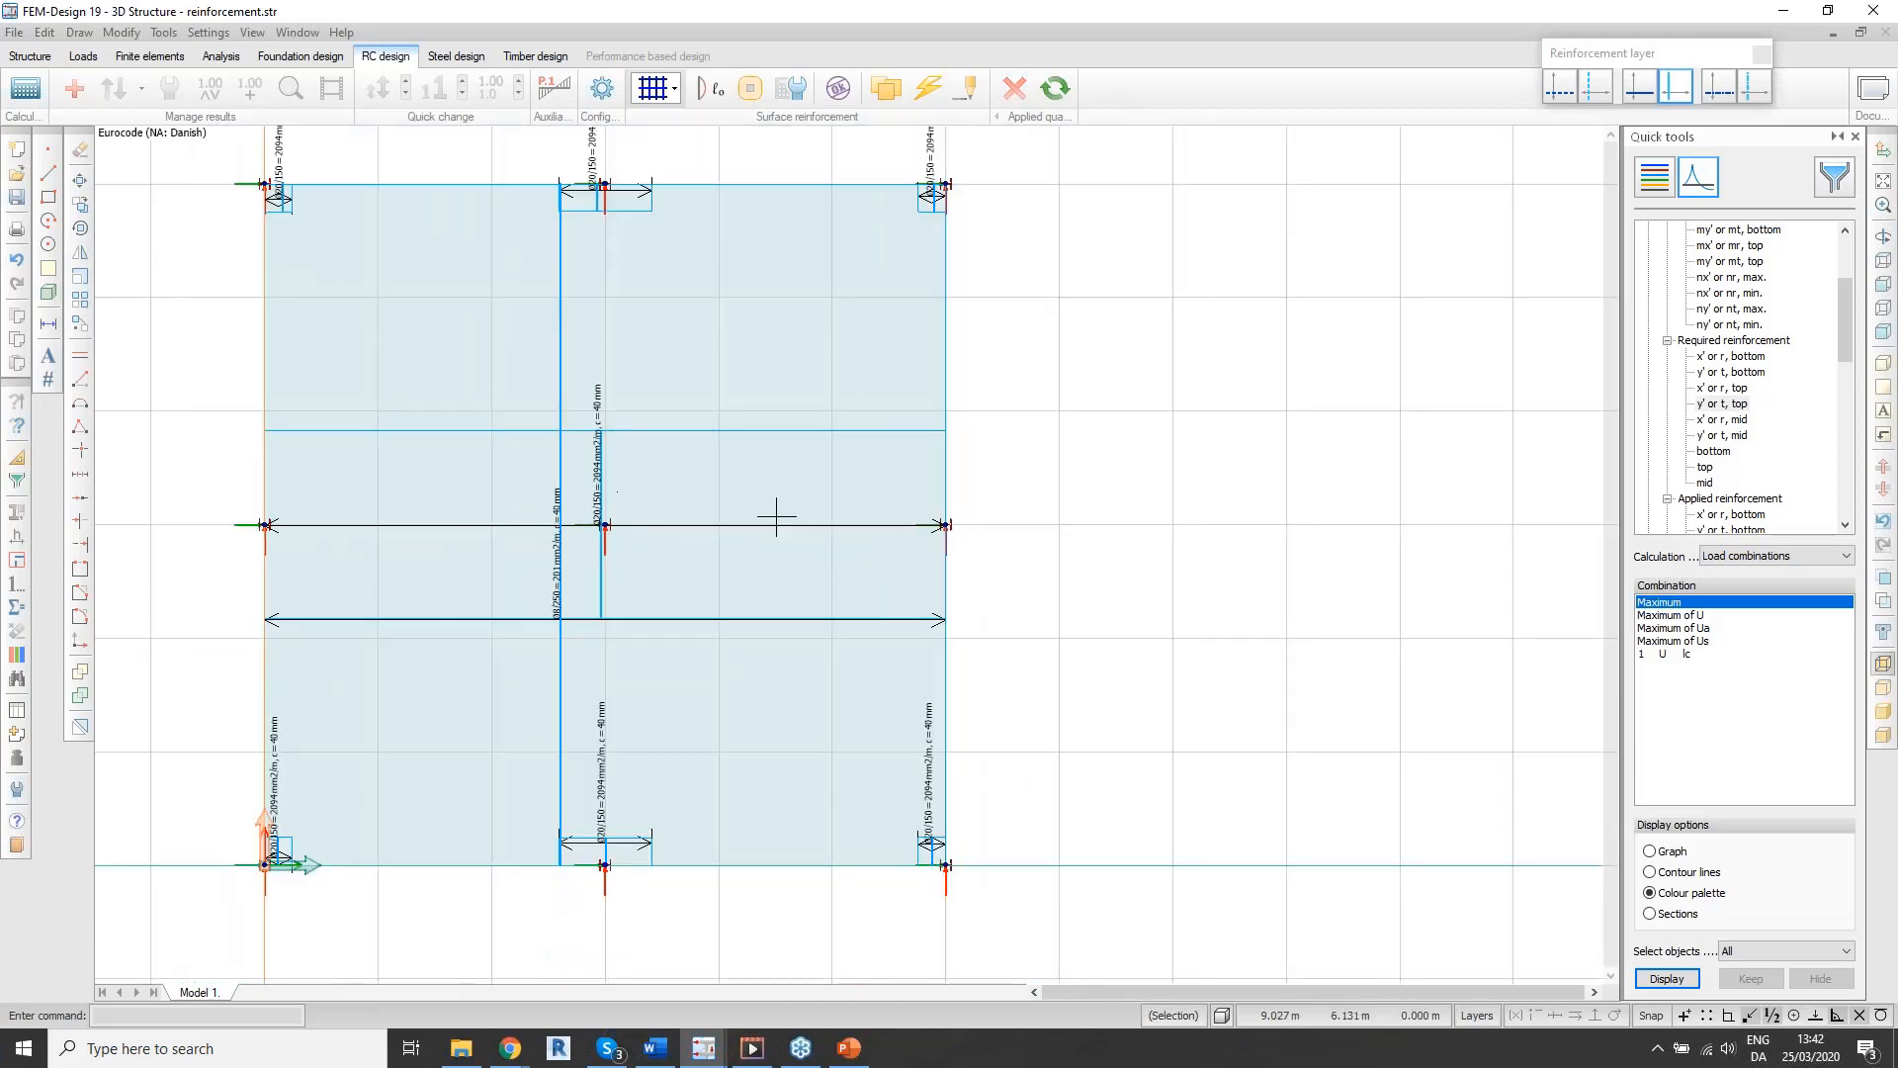
mouse_move(641, 533)
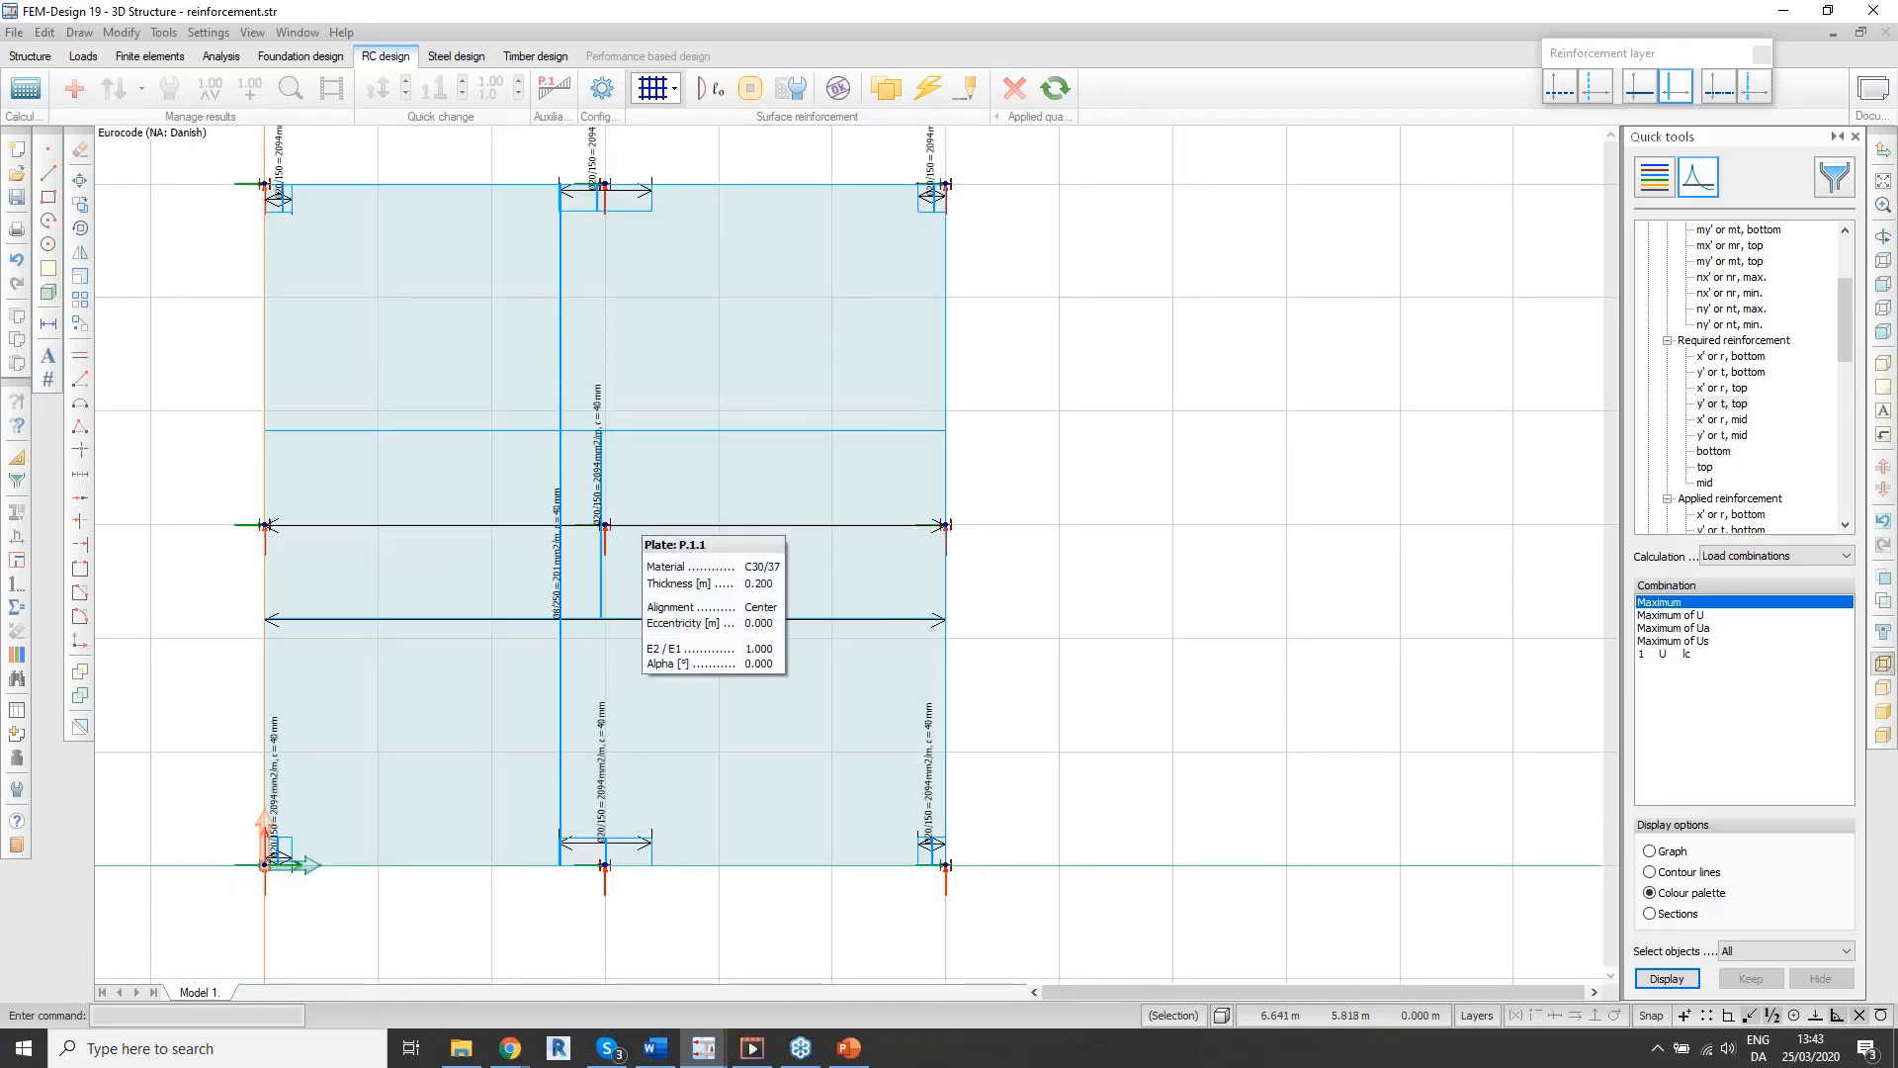
scroll(603, 197, down, 2)
scroll(623, 169, up, 2)
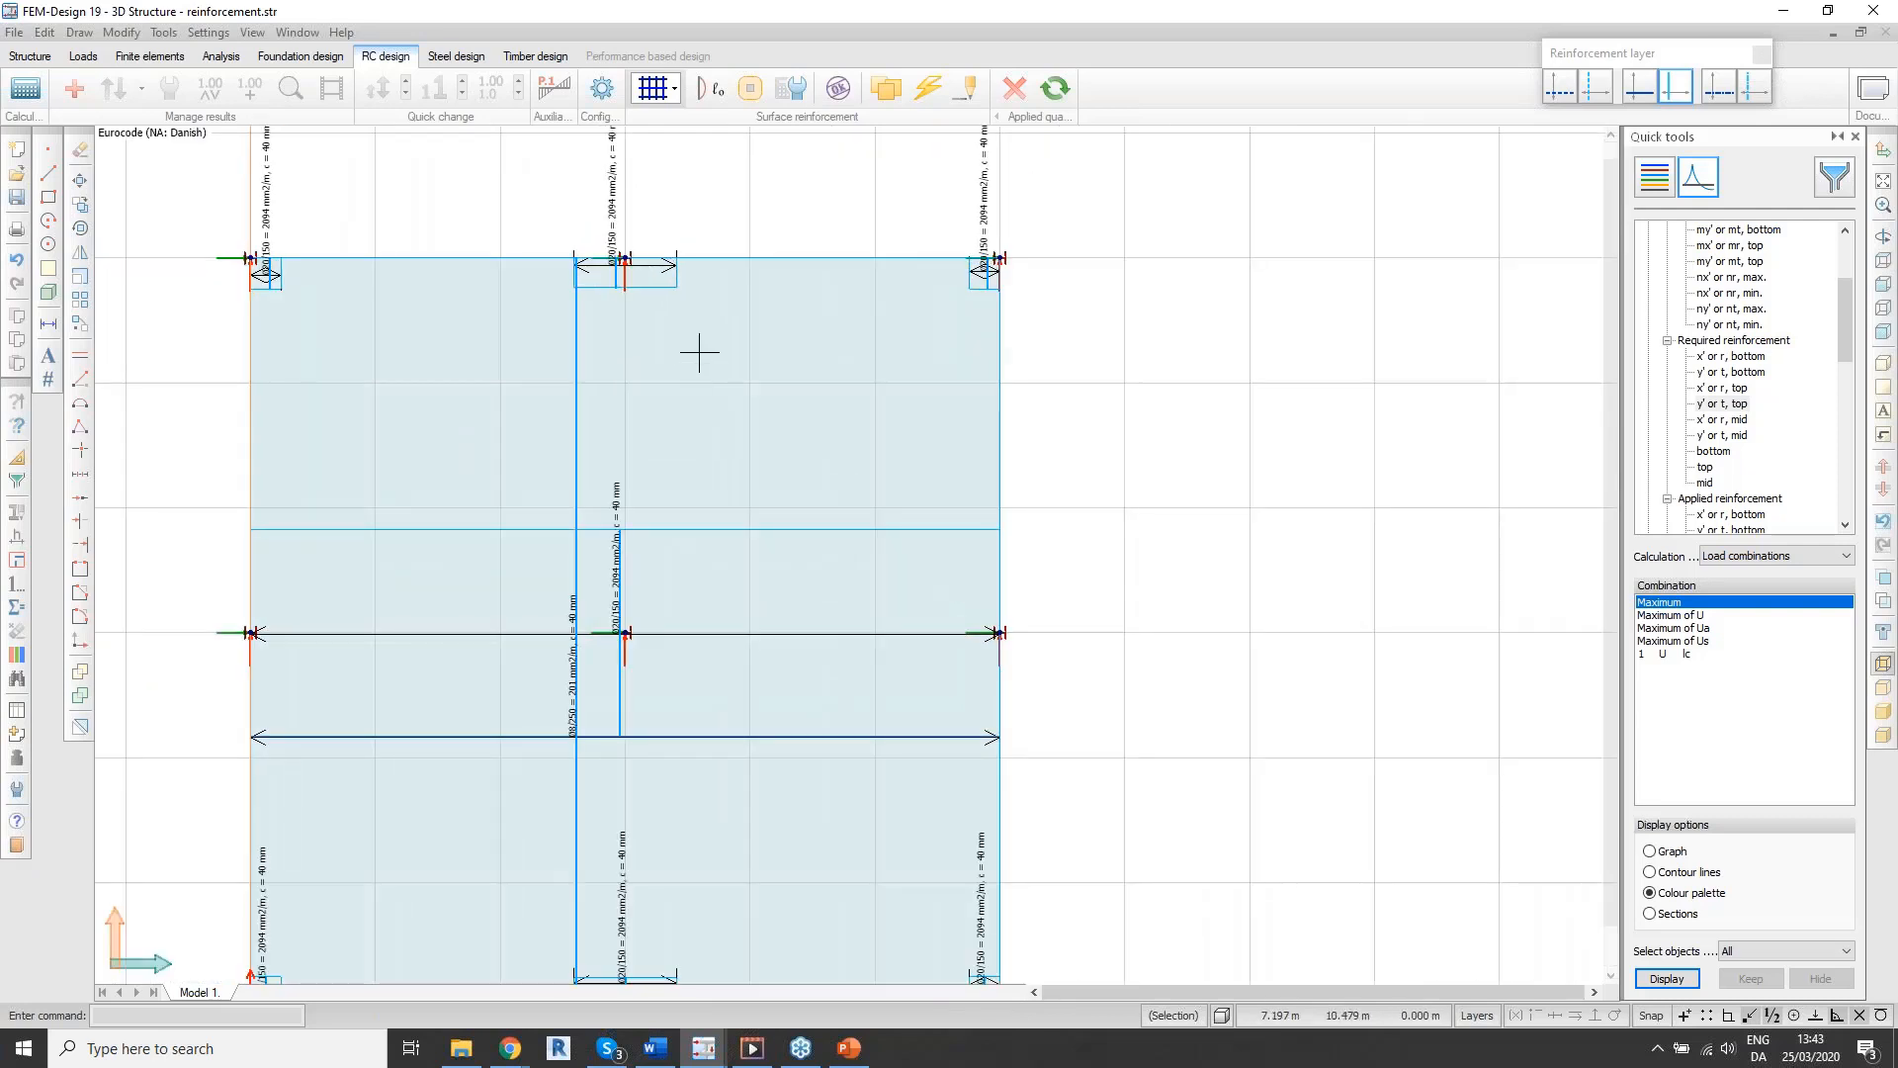
scroll(728, 362, down, 1)
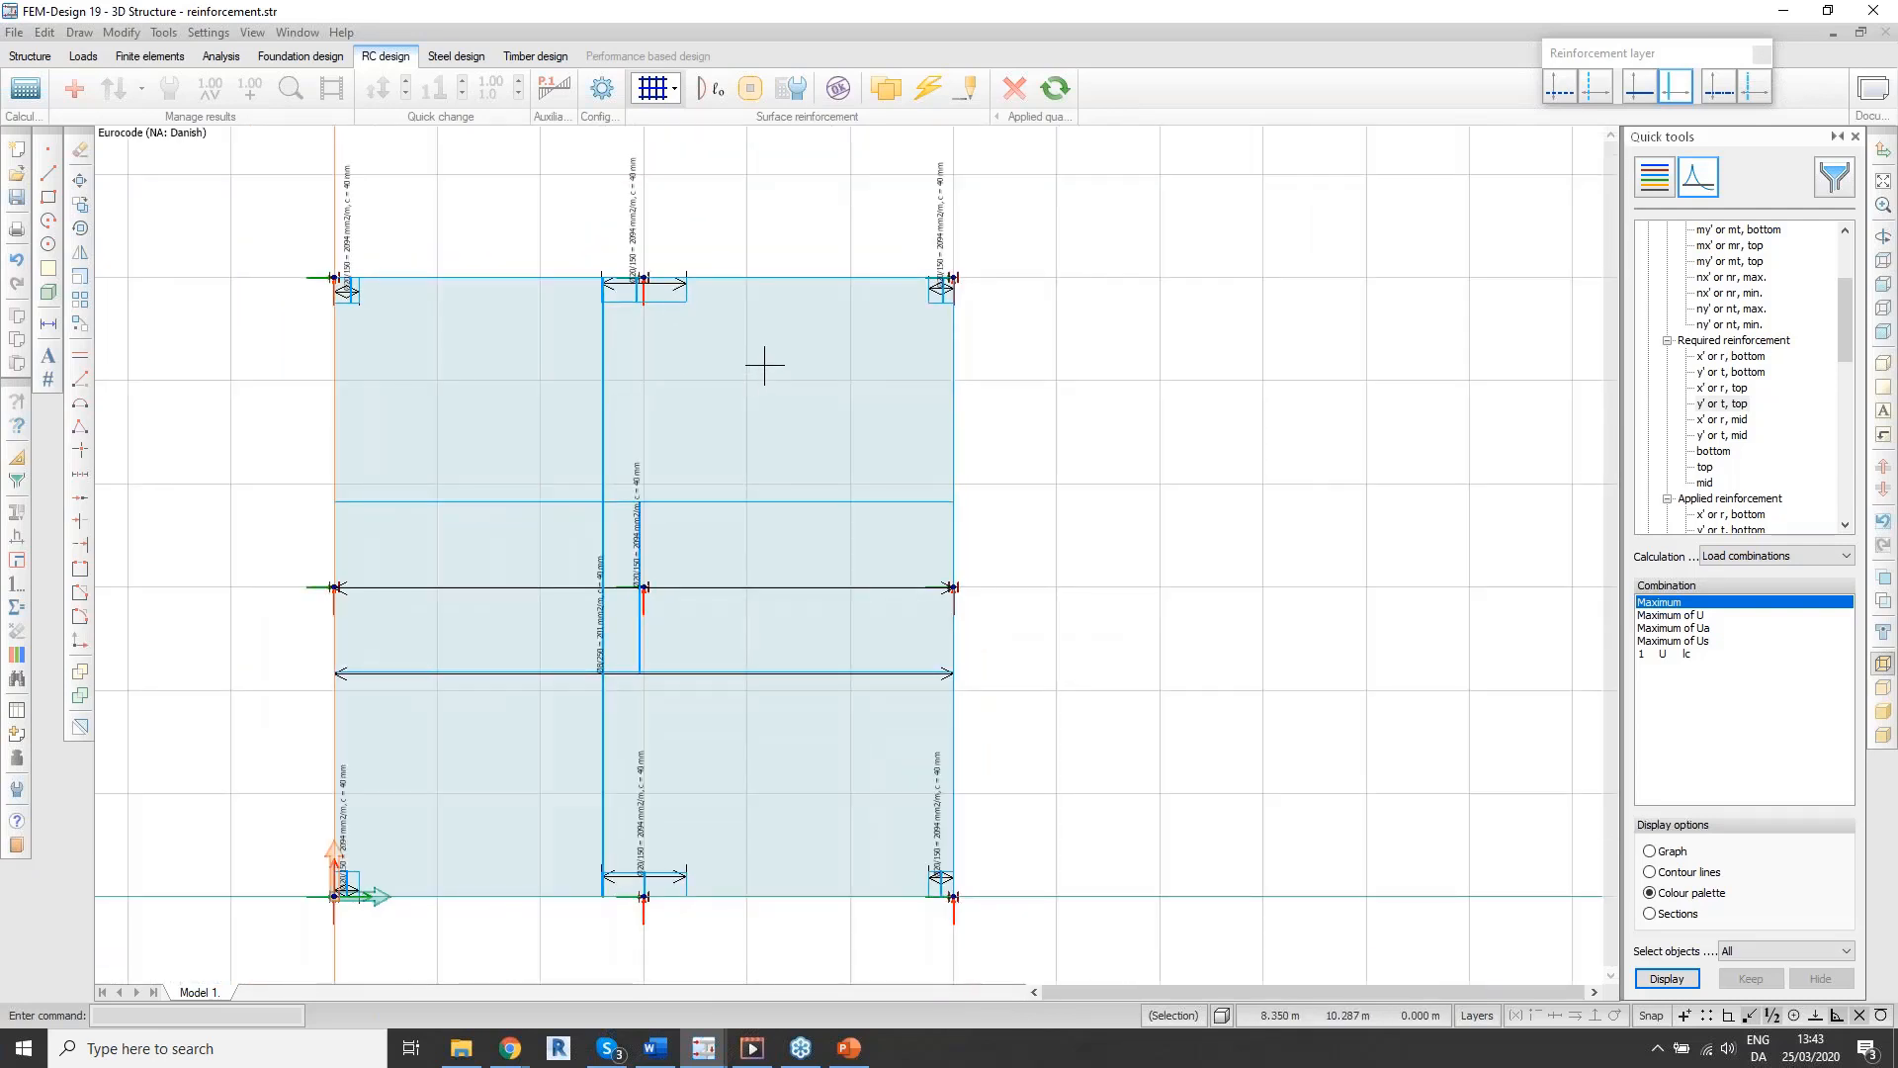
mouse_move(763, 364)
scroll(1726, 412, up, 2)
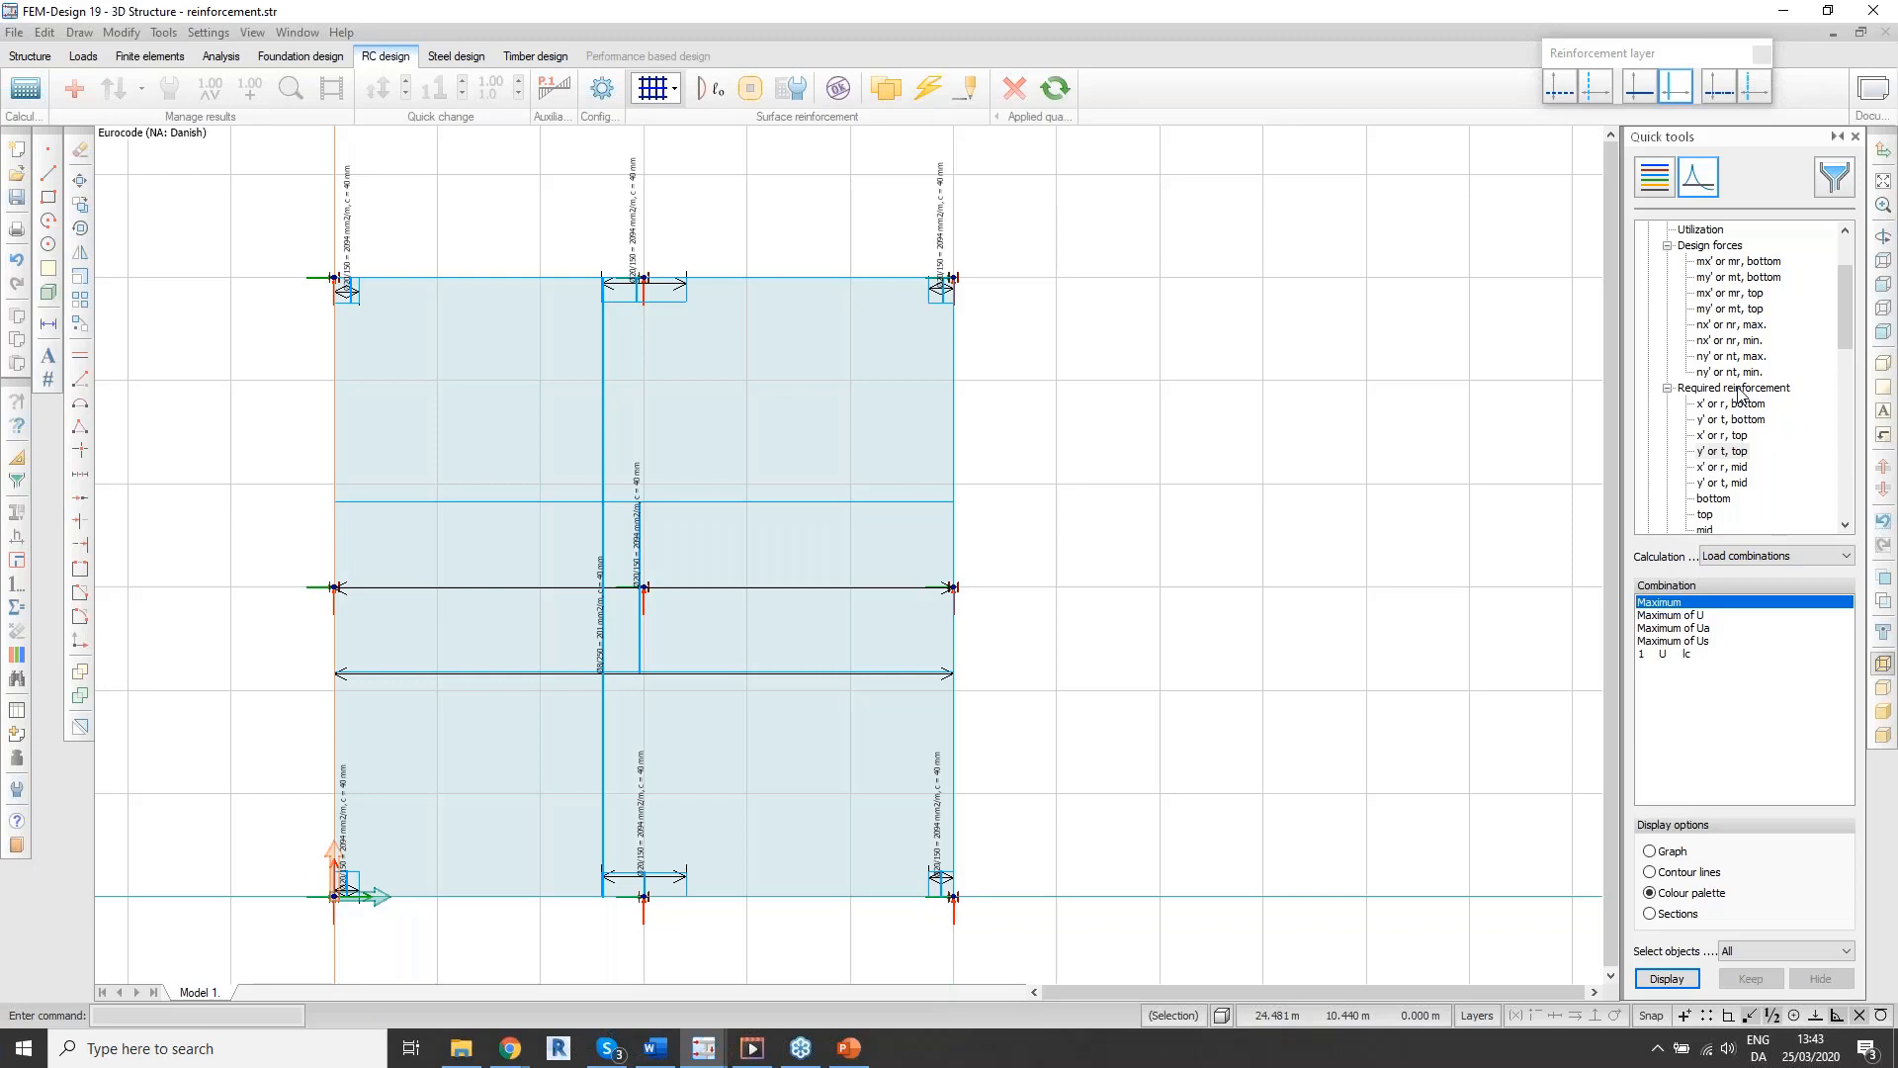
Step: In the slab's auto design parameters, give the top-face additional x' reinforcement the stepped shape with s = 1000 mm
click(967, 89)
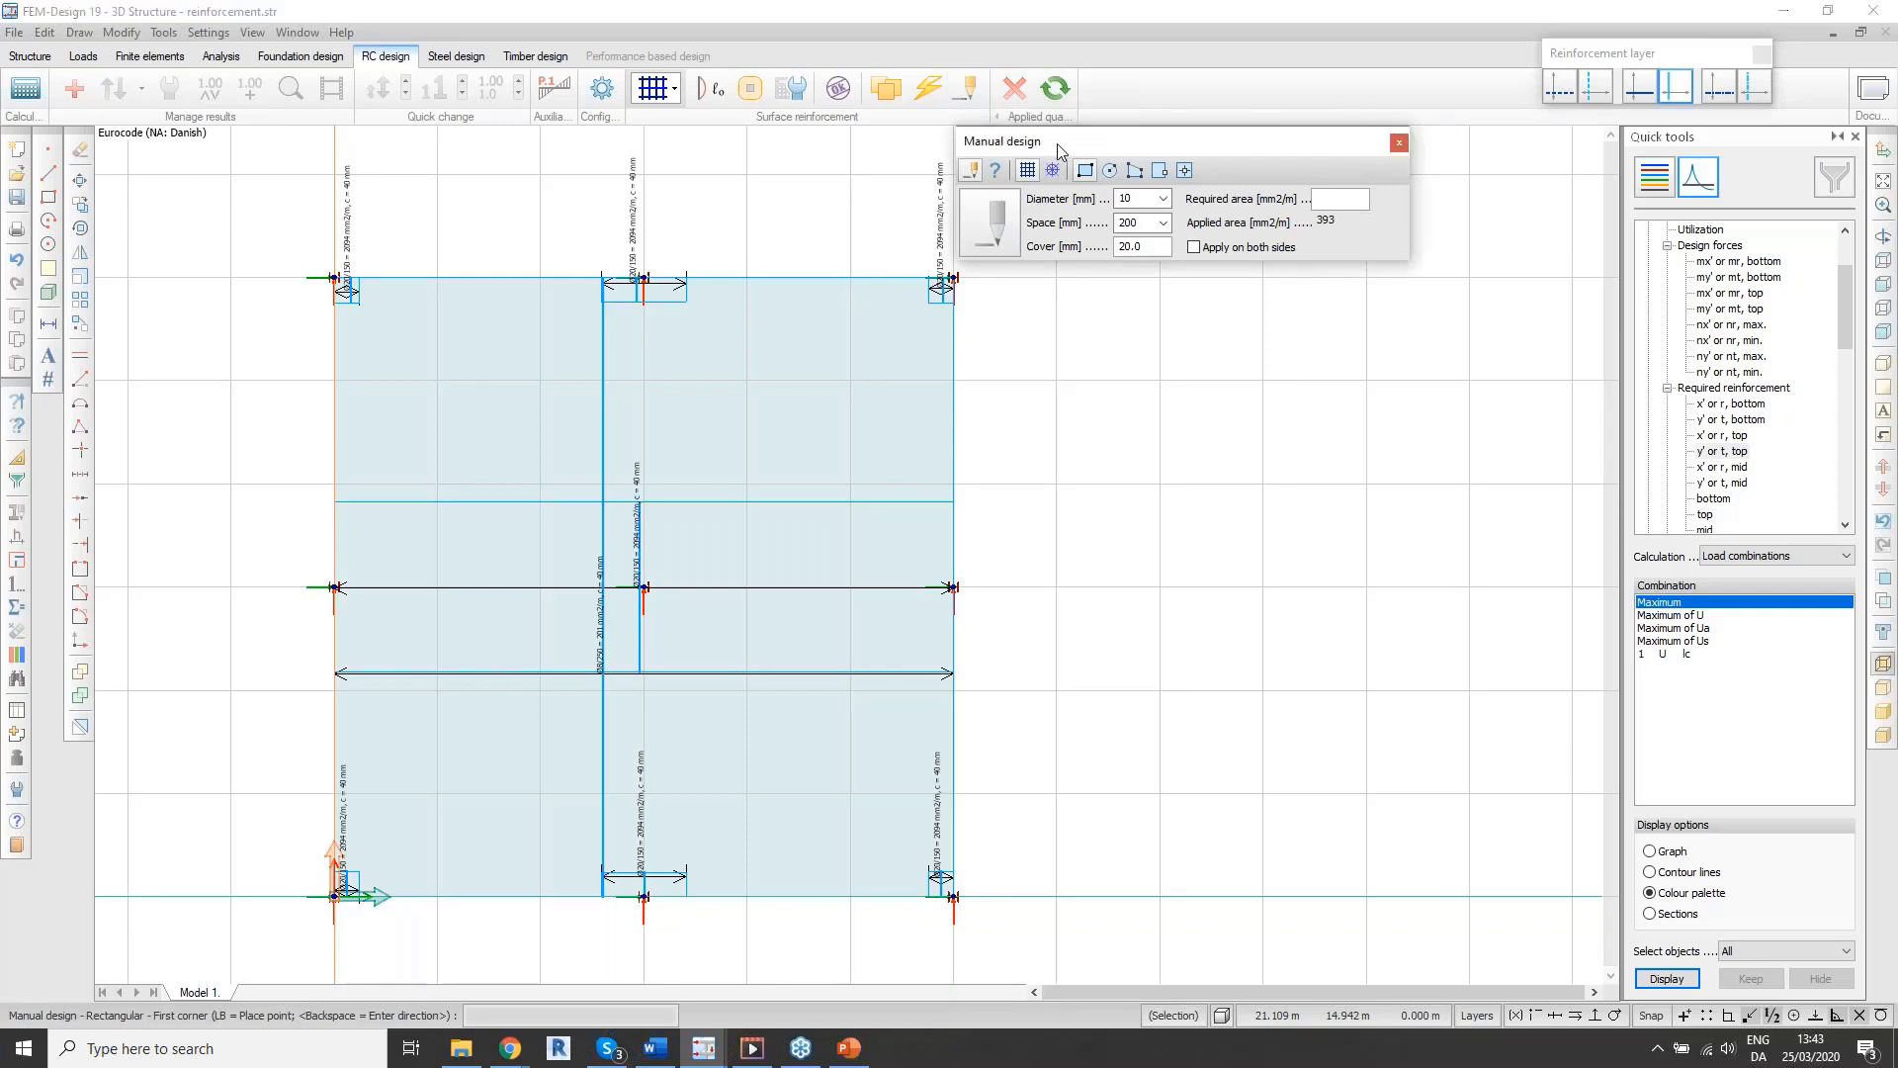
drag(1057, 150, 1084, 238)
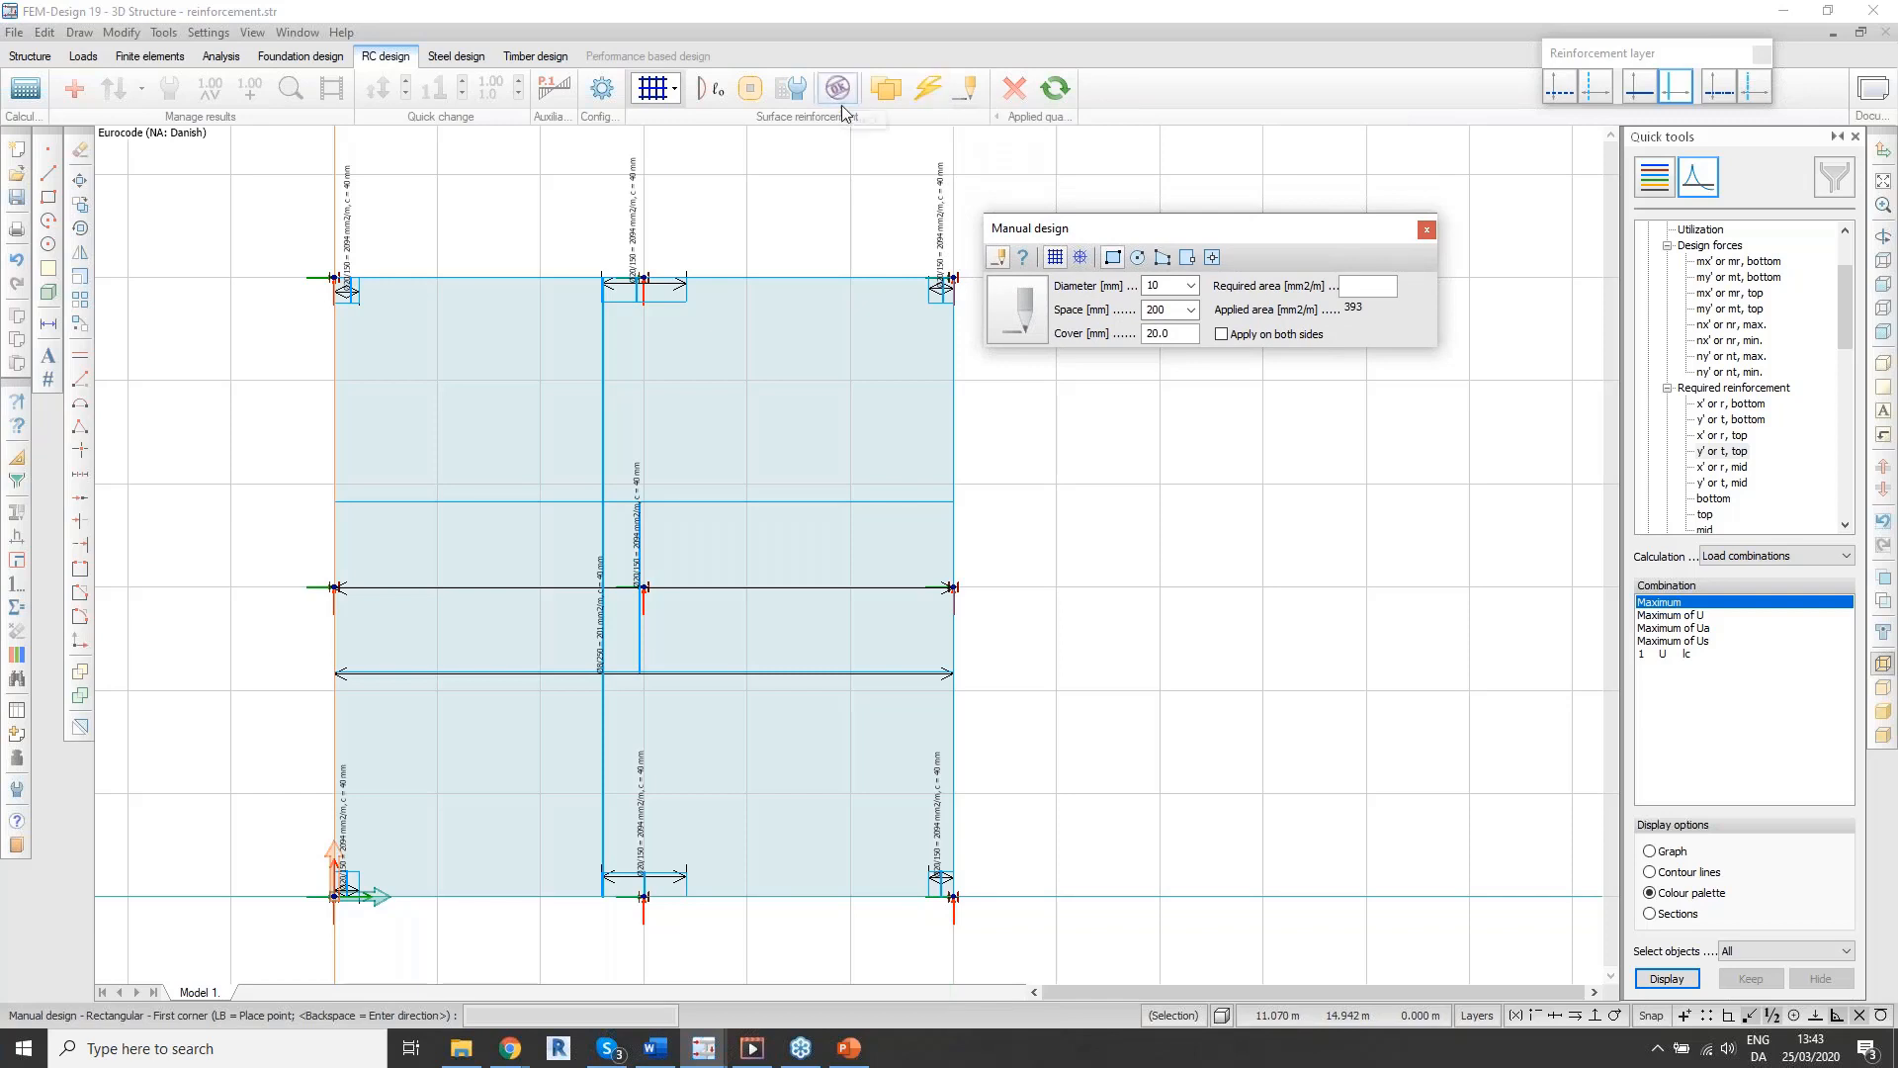
click(928, 88)
drag(1063, 229, 838, 198)
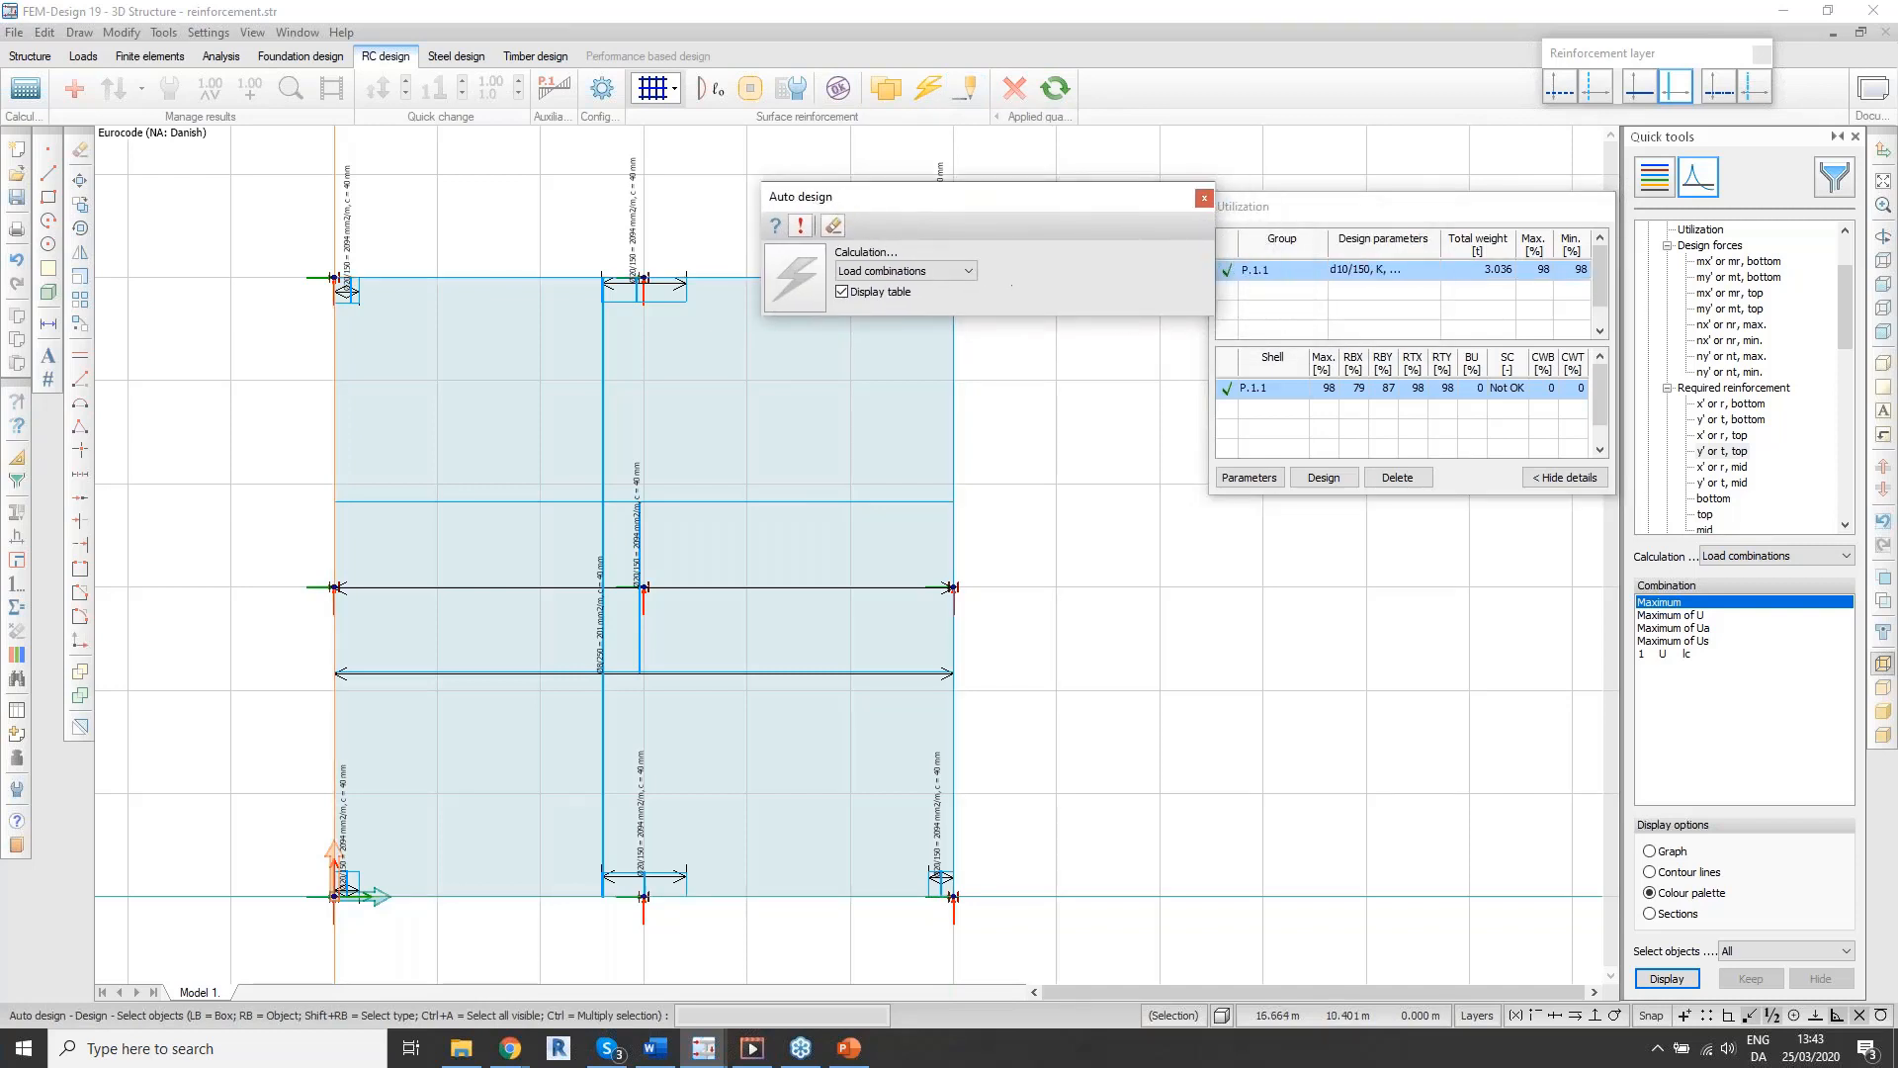
click(1251, 480)
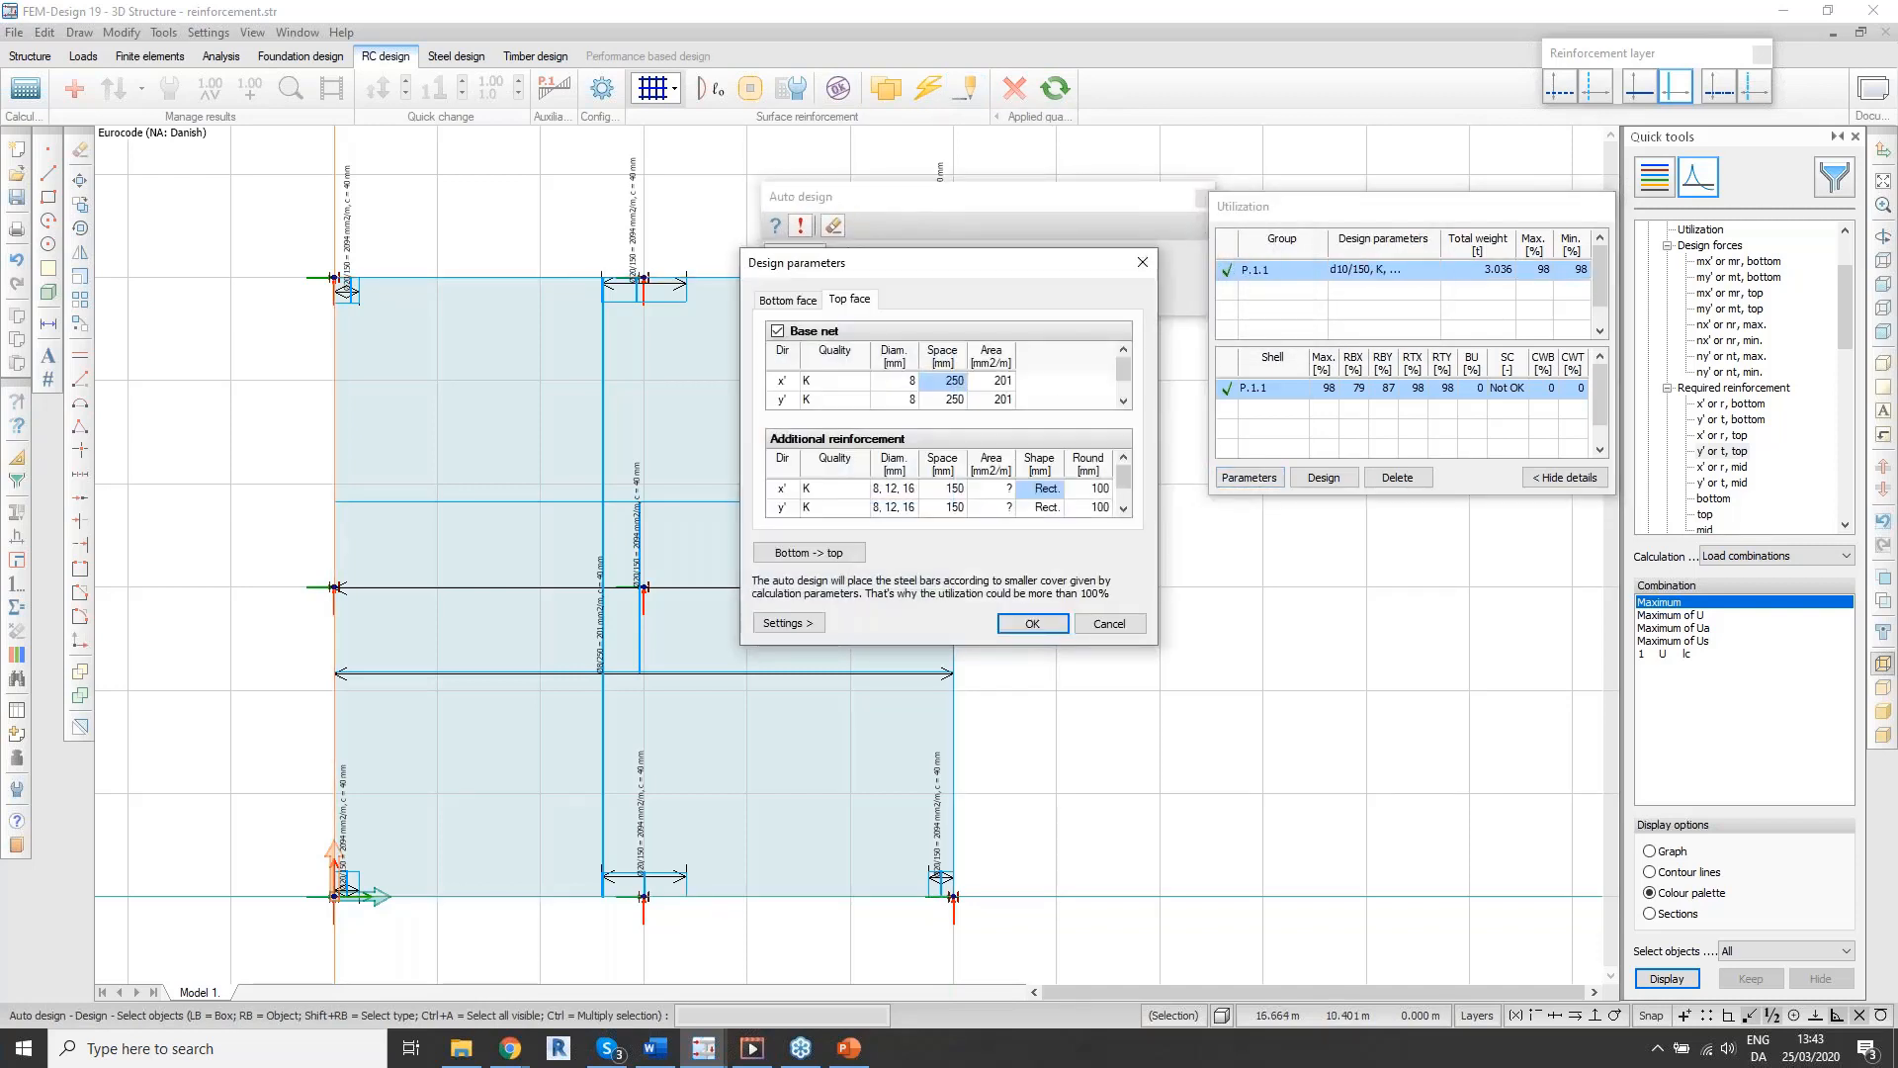
click(1046, 493)
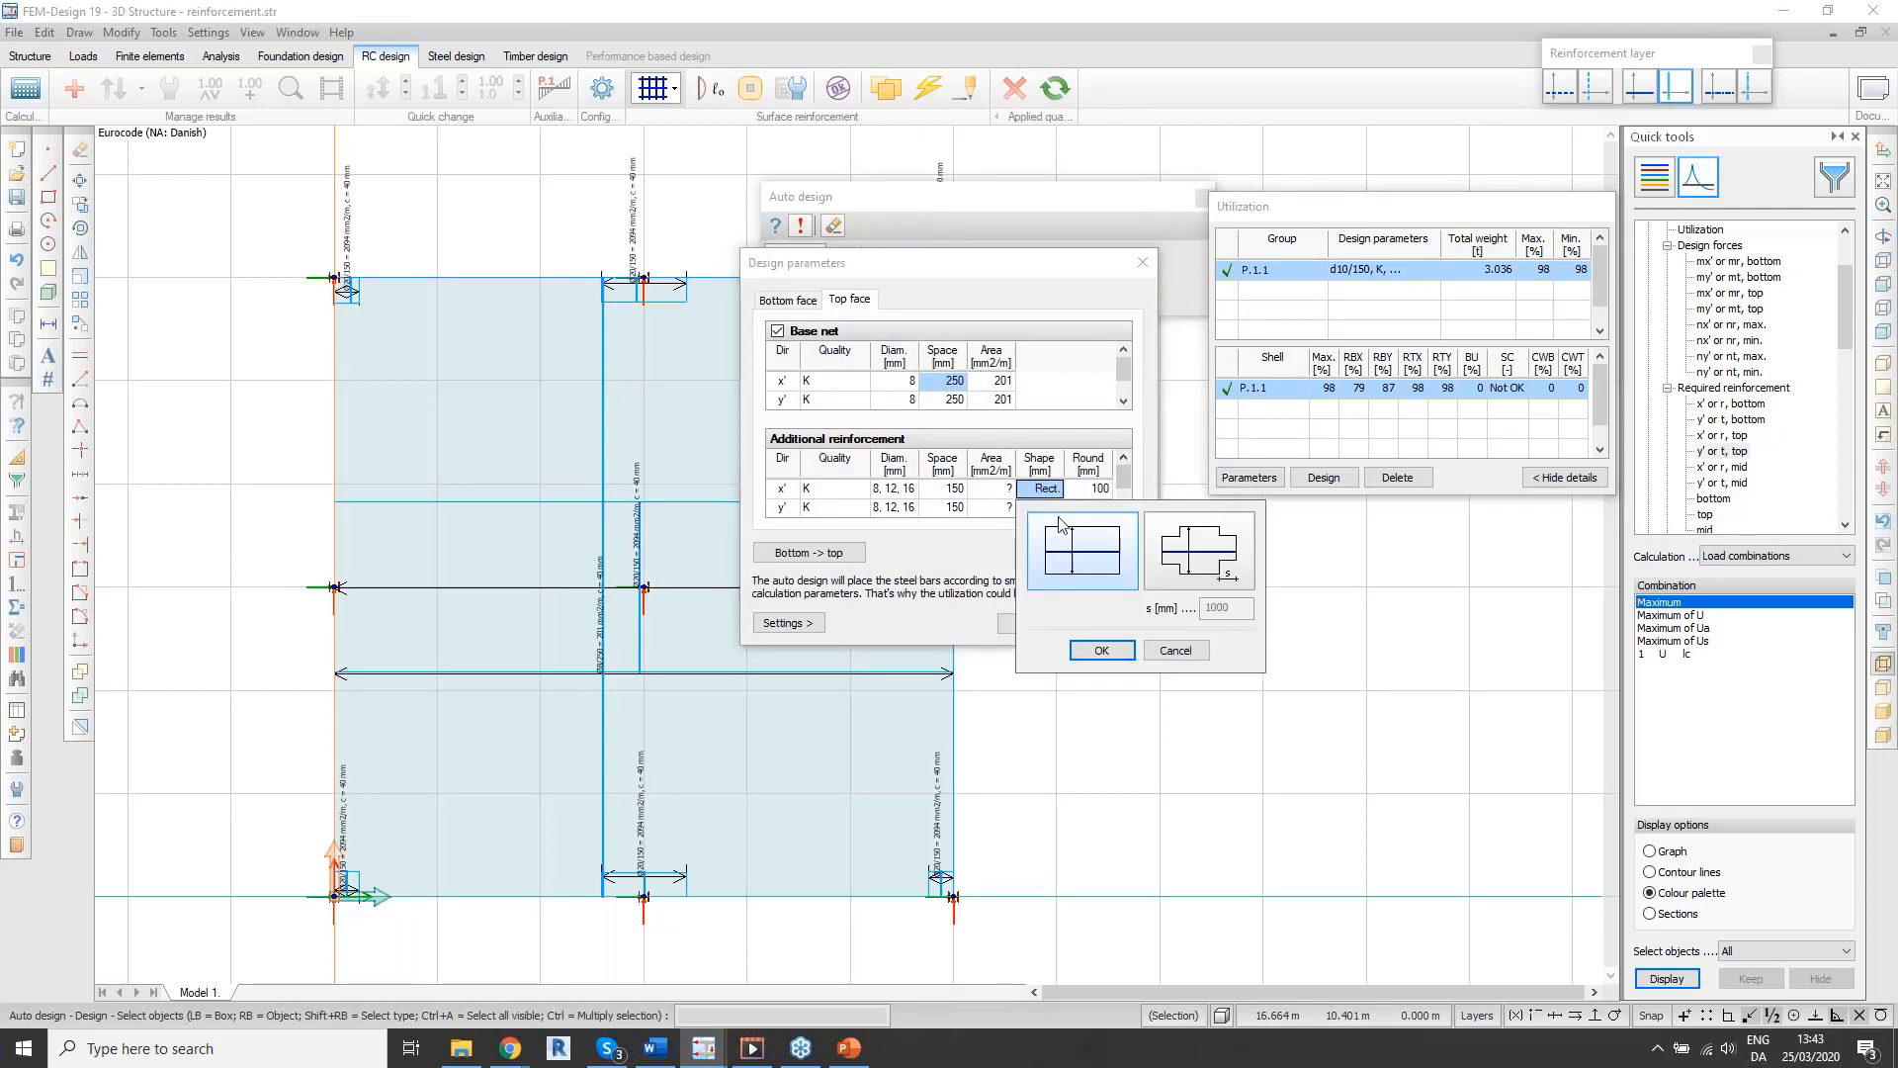
click(1193, 549)
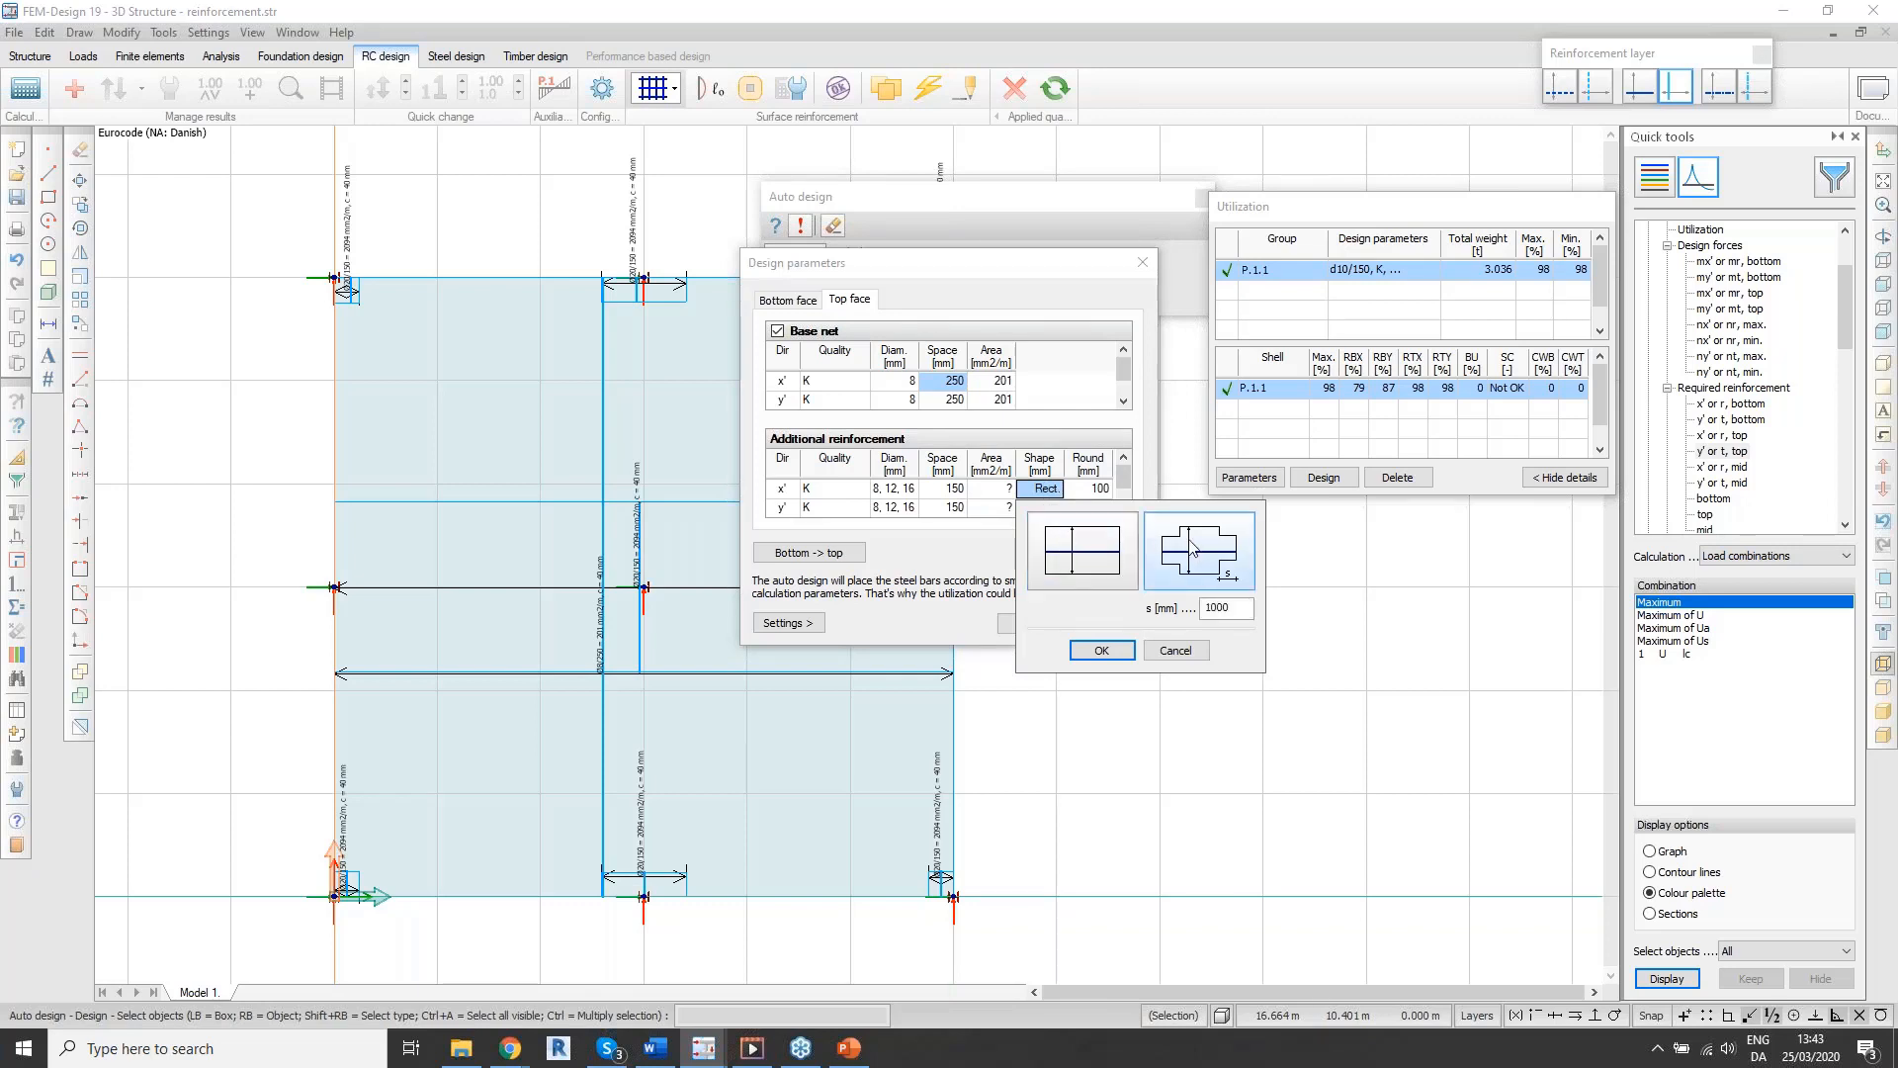
click(1102, 650)
Step: Give the top-face additional y' reinforcement the same stepped shape with s = 1000 mm and accept the design parameters
click(1046, 507)
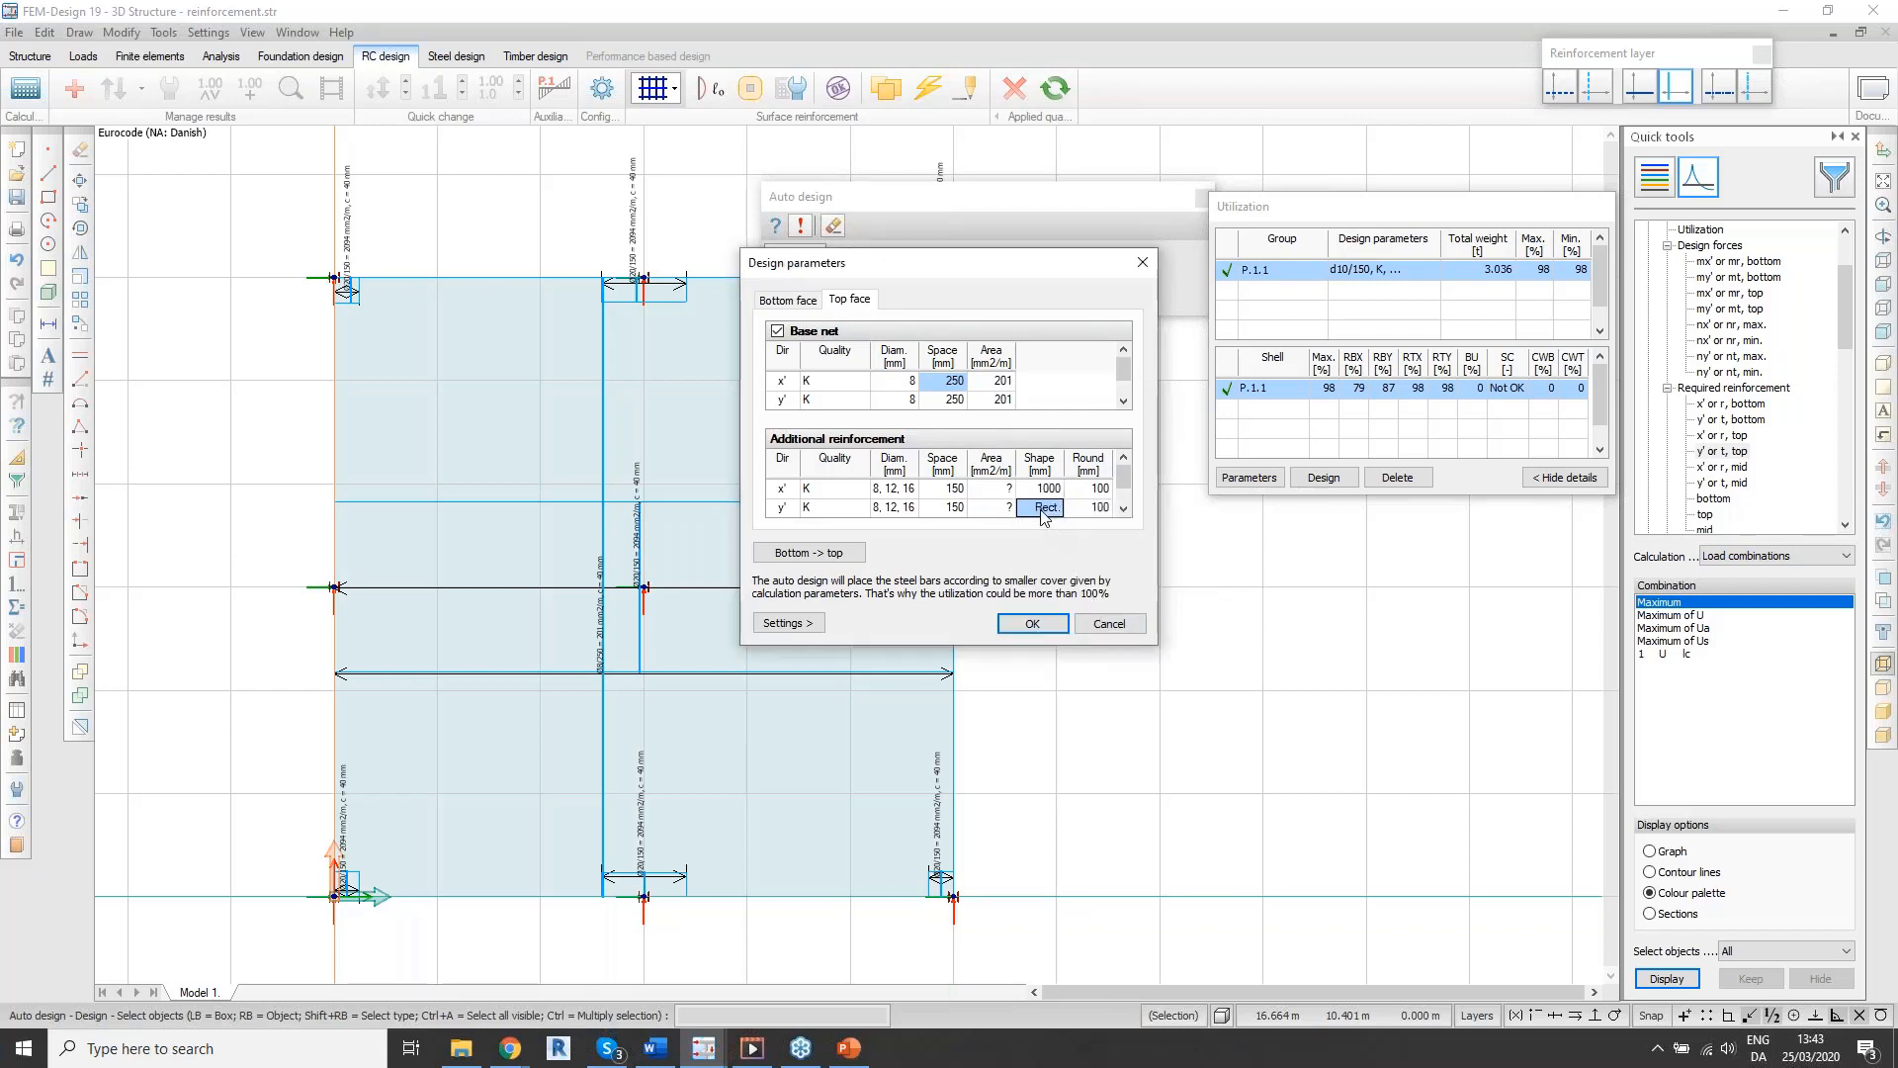
click(1198, 569)
click(1107, 671)
click(1028, 623)
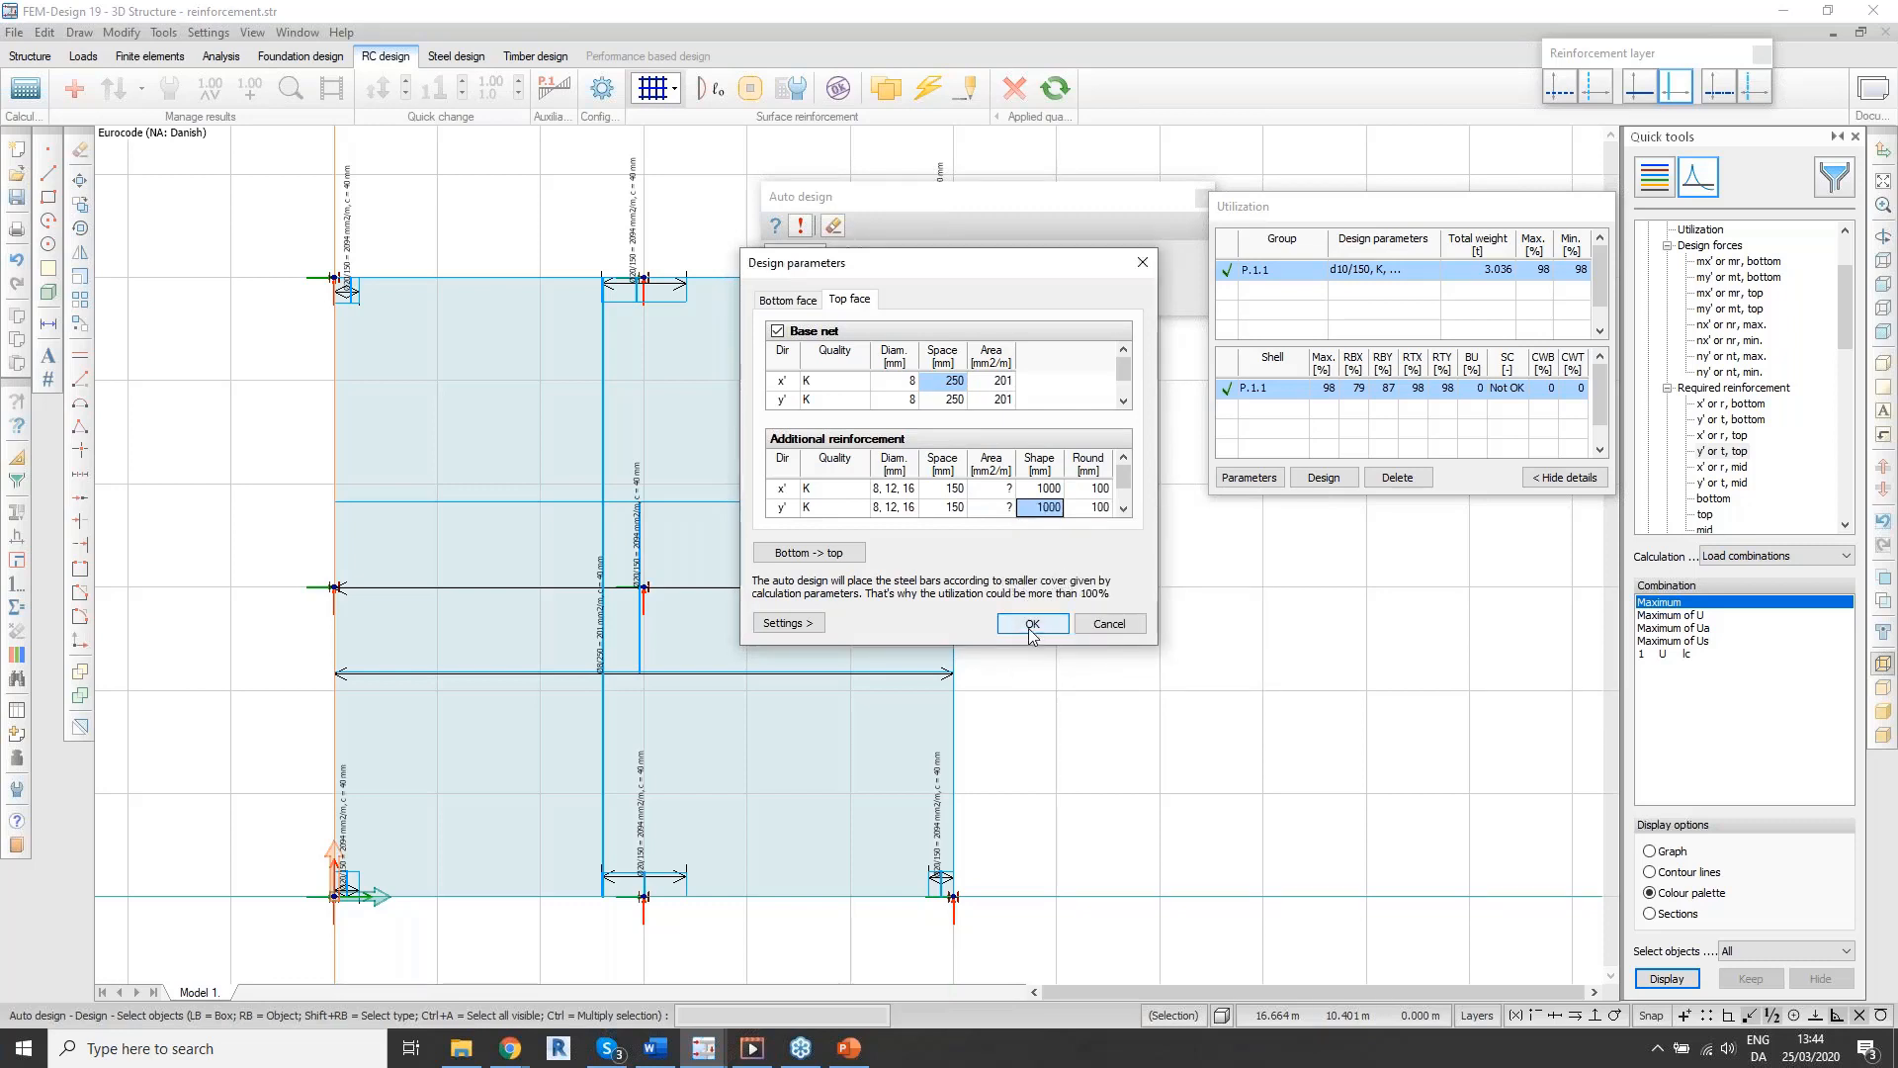
click(1031, 624)
Step: Rerun the slab's auto design and inspect the layout of the additional top reinforcement around the columns
click(1324, 478)
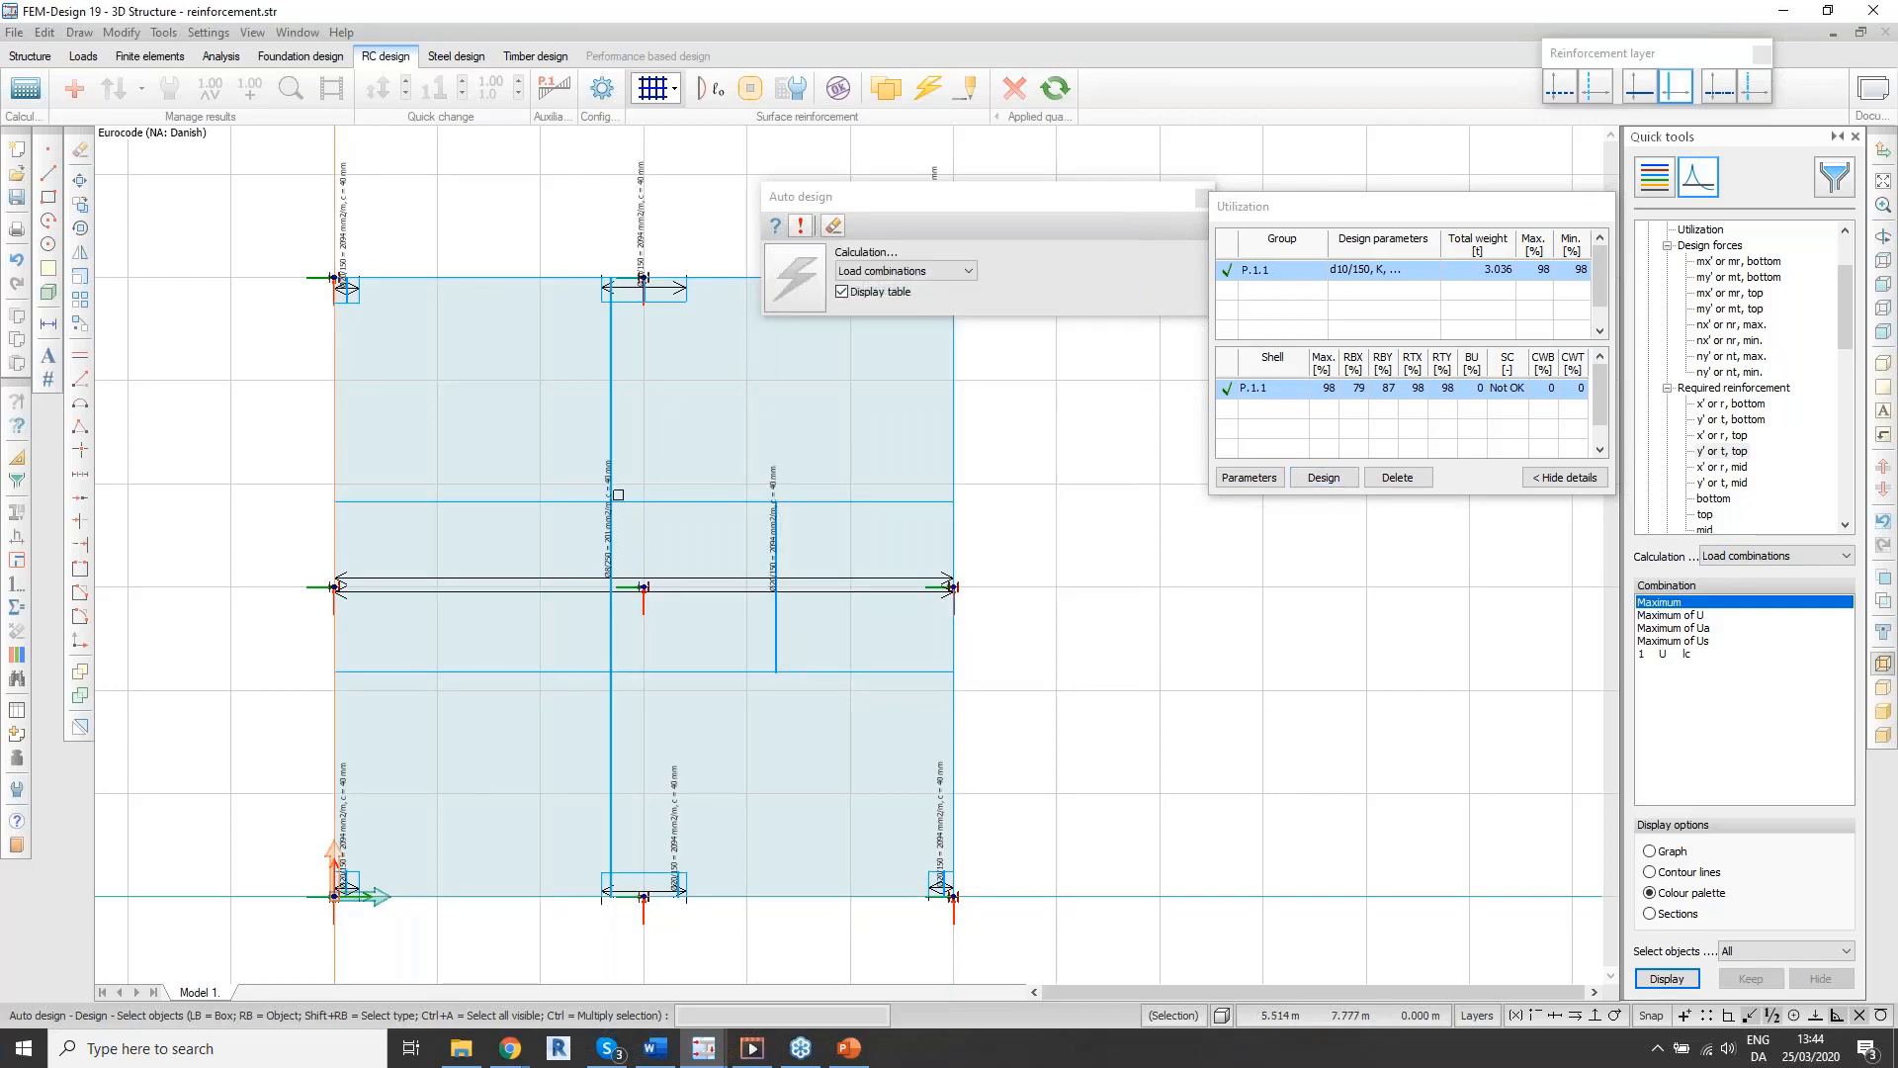
scroll(618, 496, down, 2)
scroll(639, 571, up, 1)
scroll(640, 574, up, 1)
scroll(643, 578, down, 1)
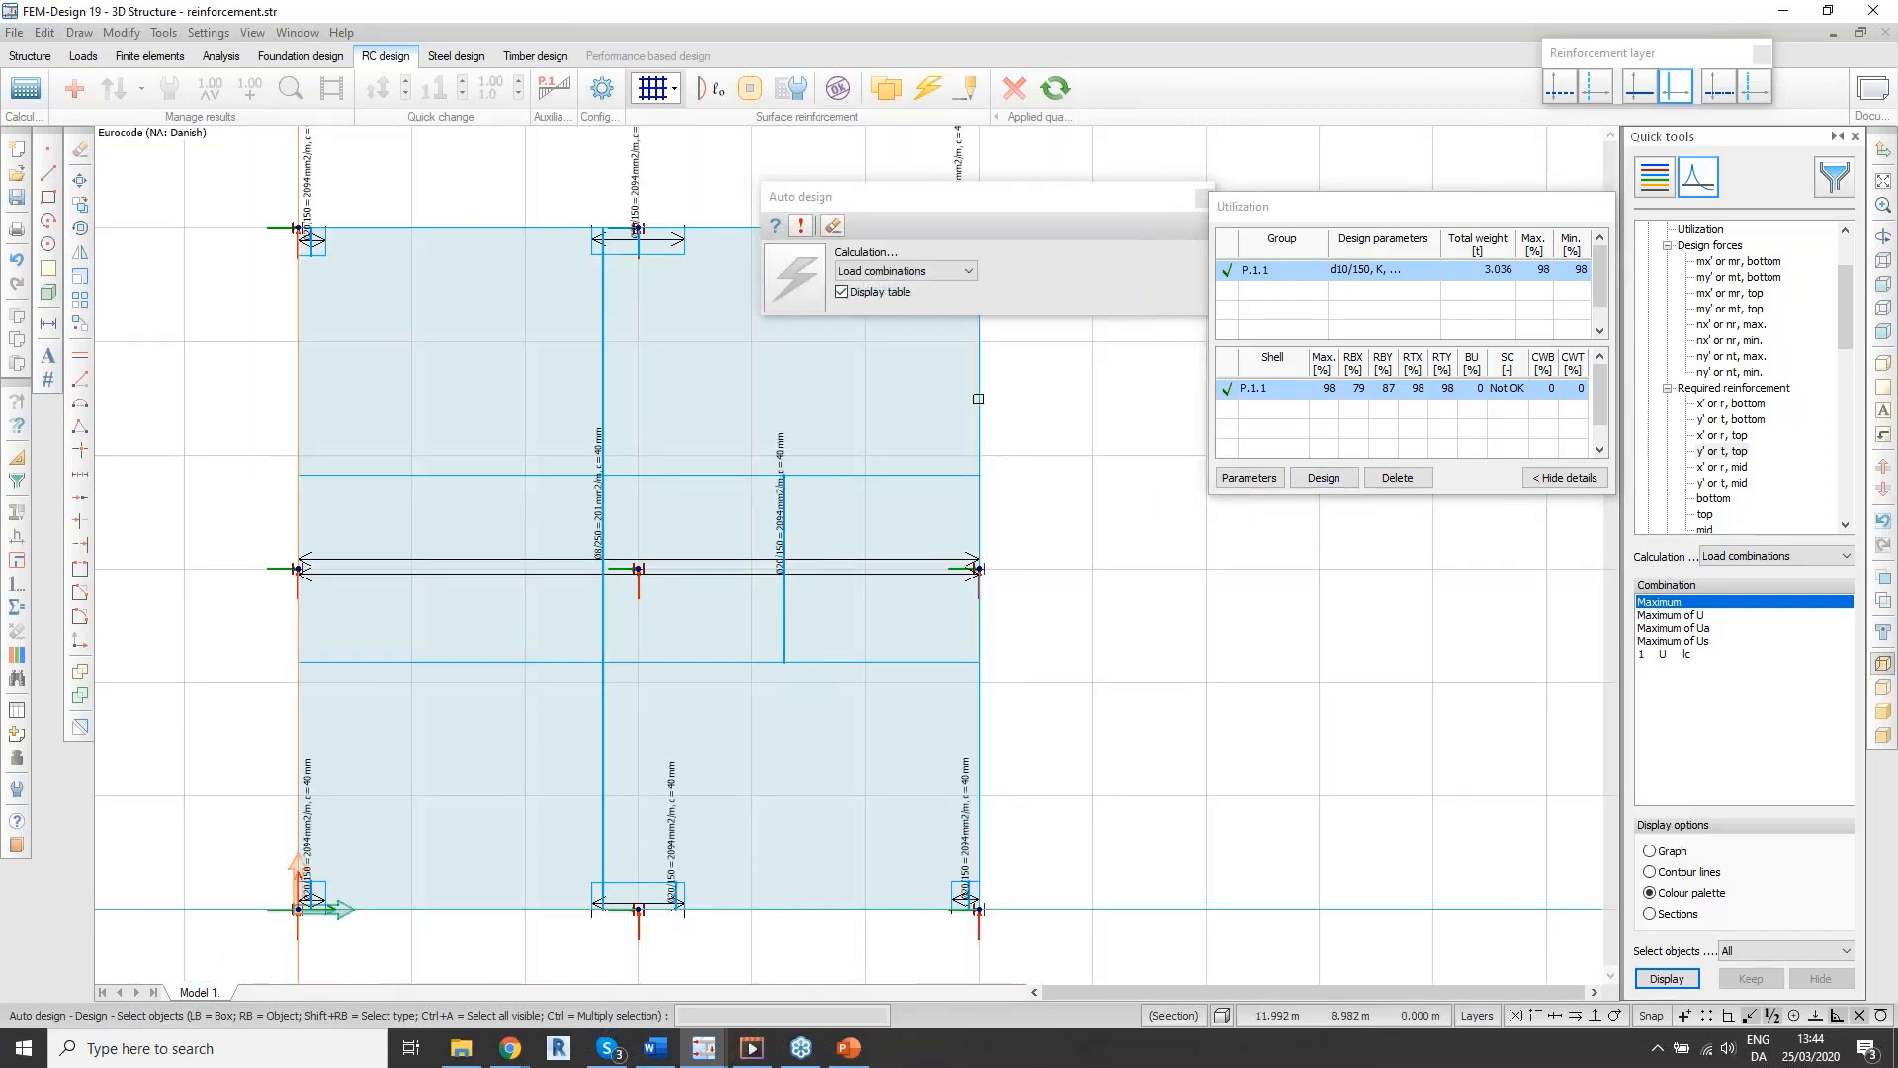
drag(1001, 208, 954, 160)
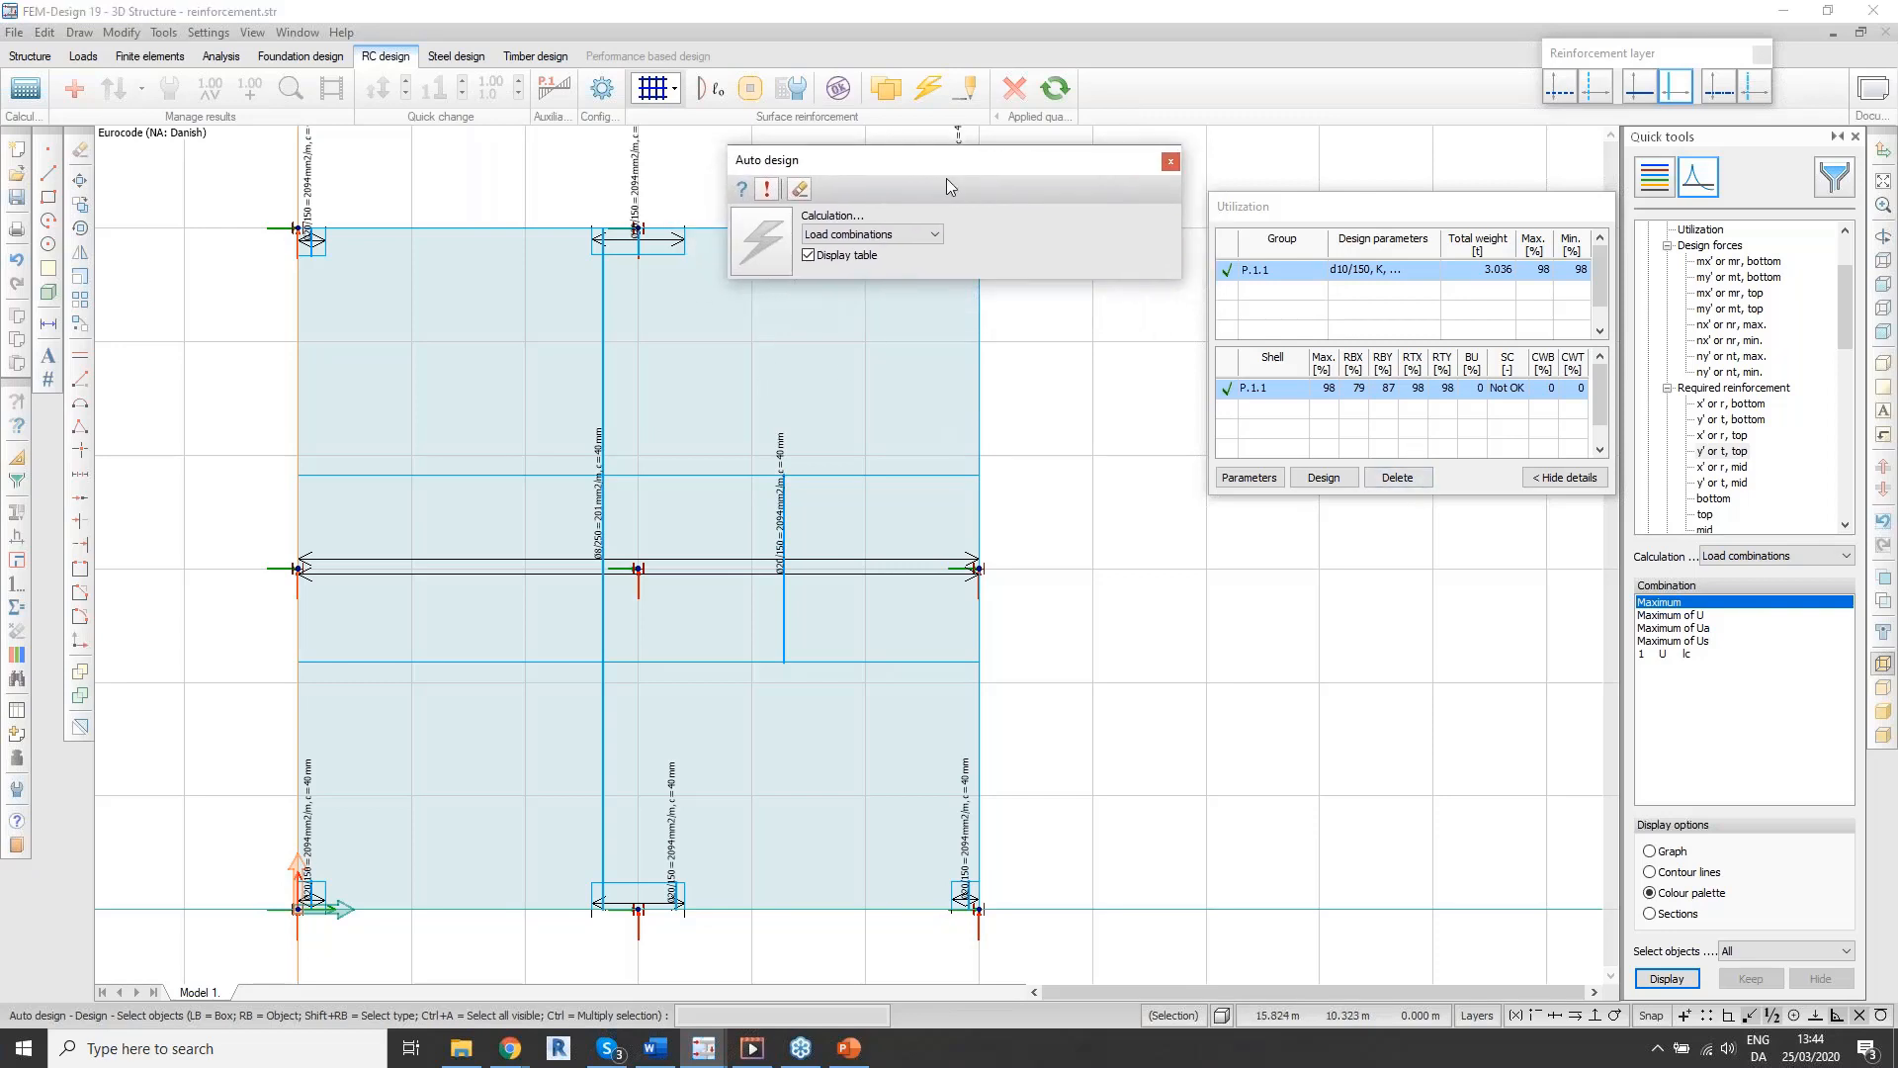
scroll(682, 439, down, 1)
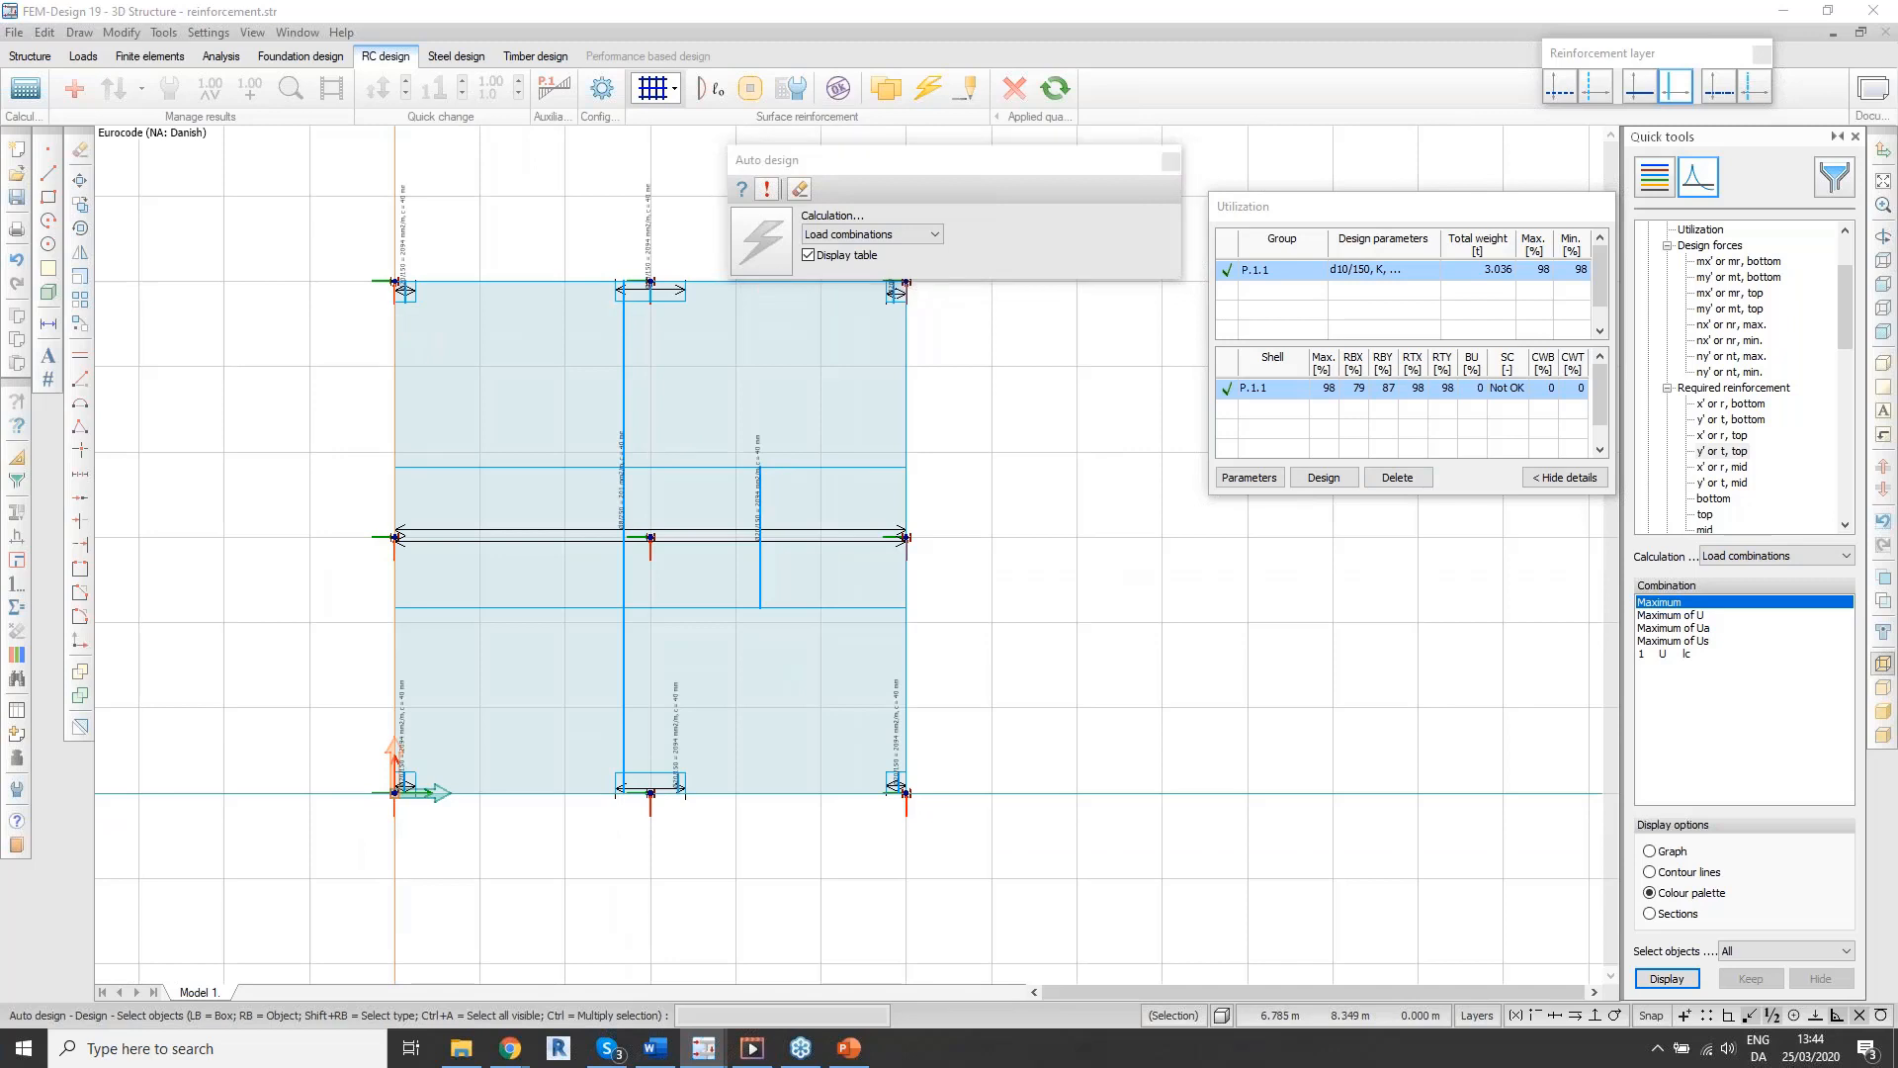
scroll(660, 532, down, 2)
Step: Display the required x' bottom reinforcement as a colour palette and rerun the auto design with the current parameters
click(1740, 404)
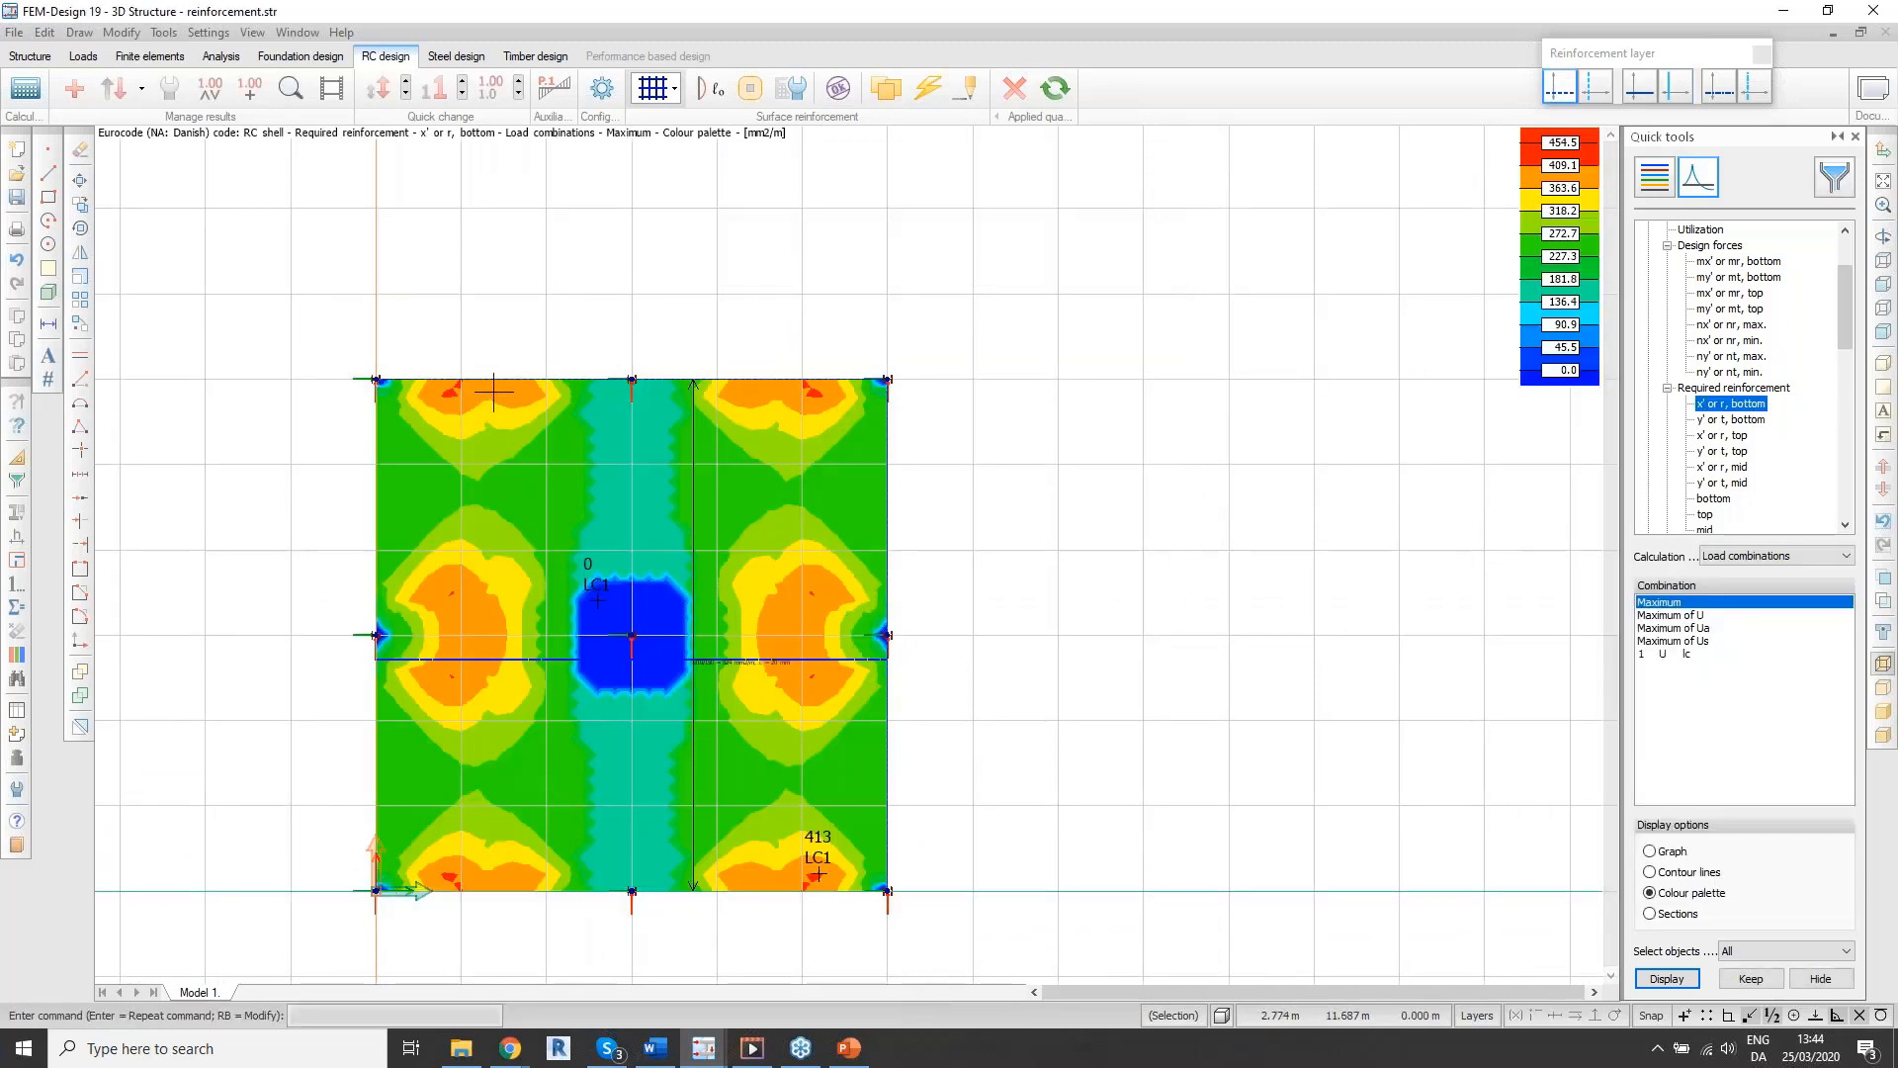
click(926, 88)
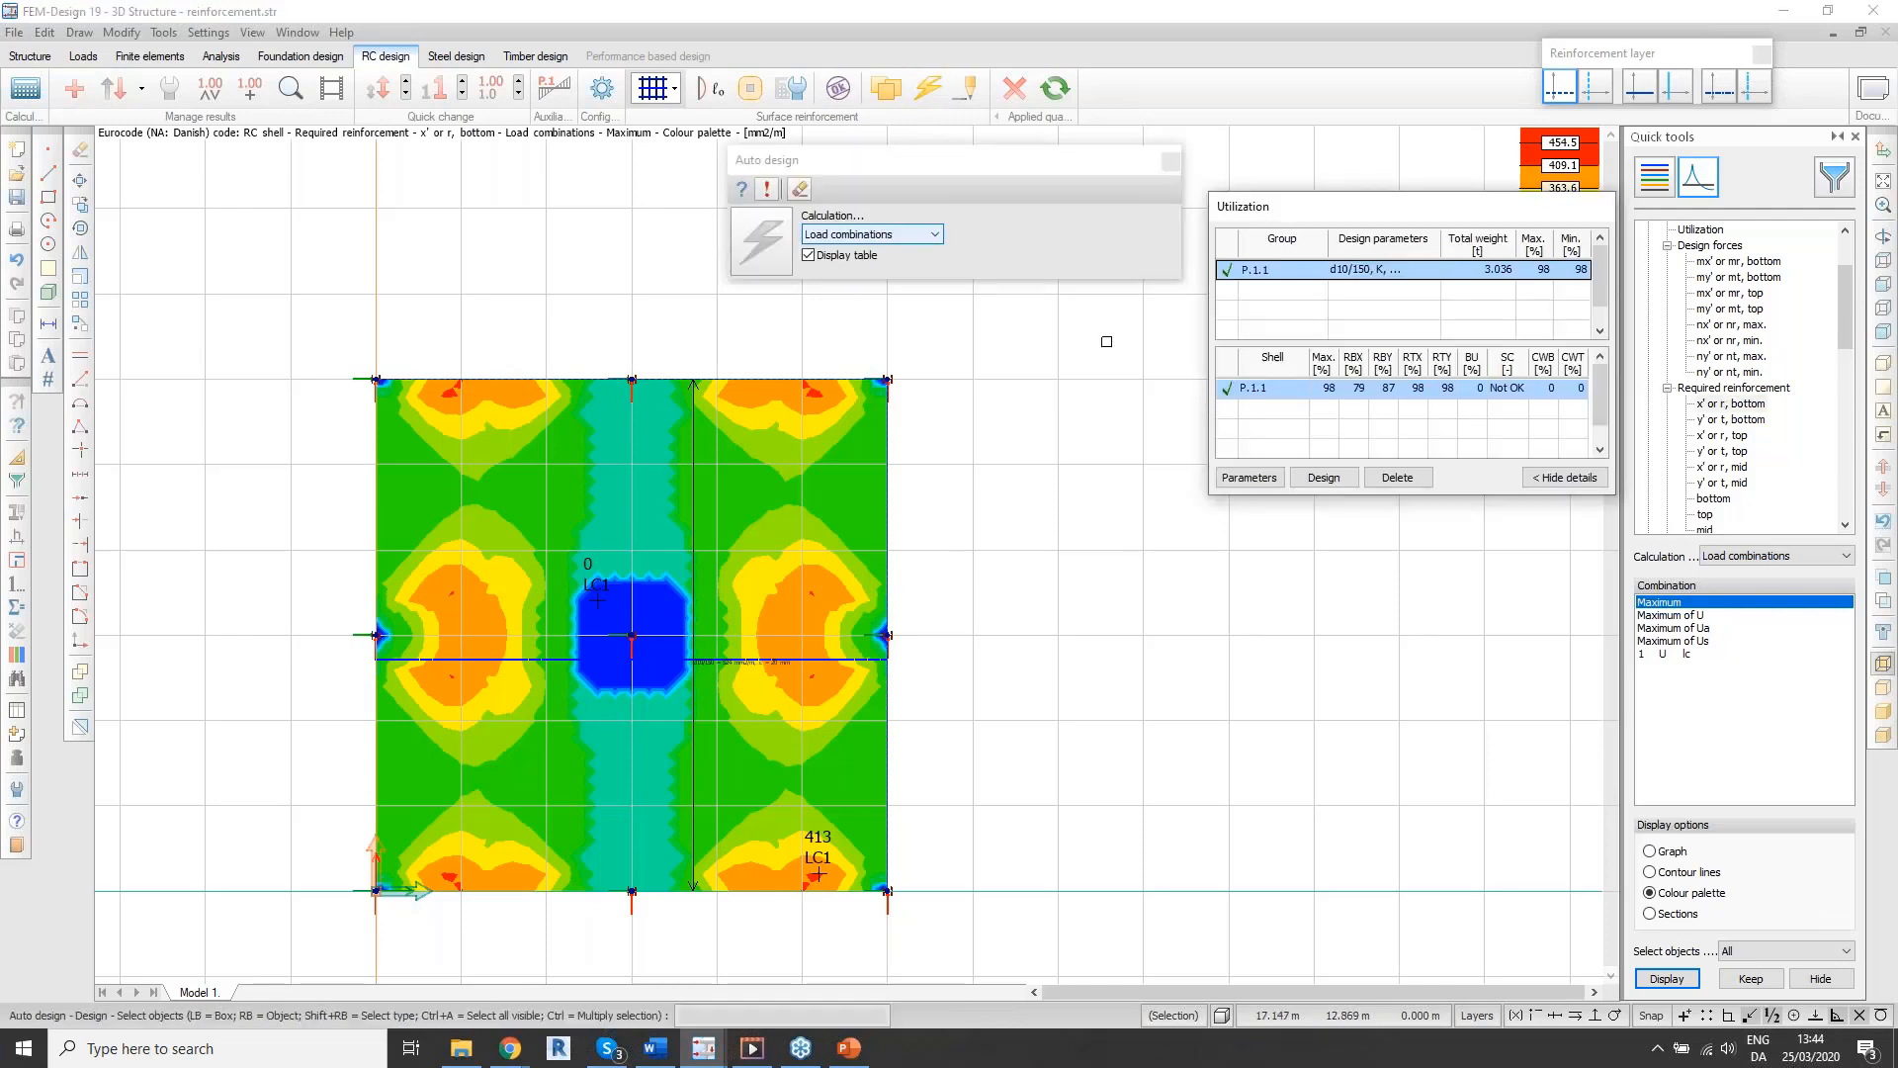
click(1249, 477)
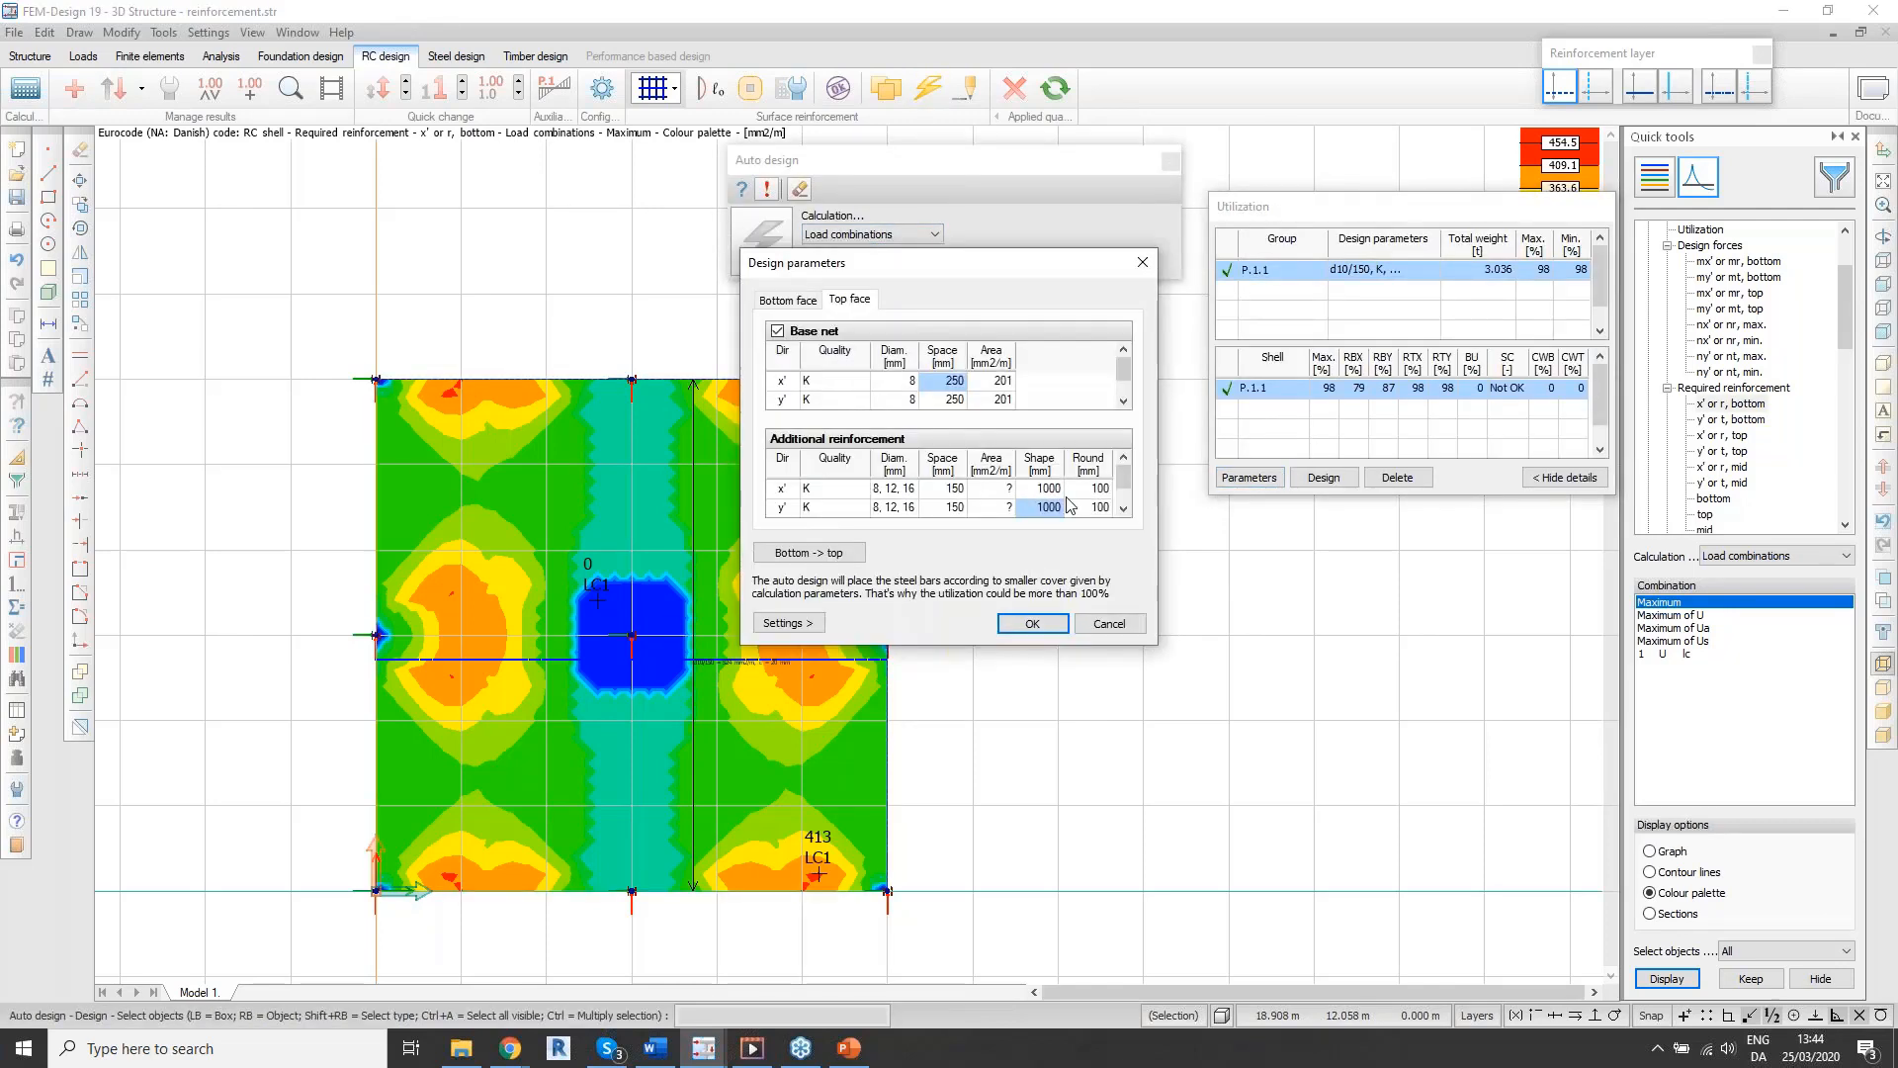
click(1032, 624)
click(1321, 478)
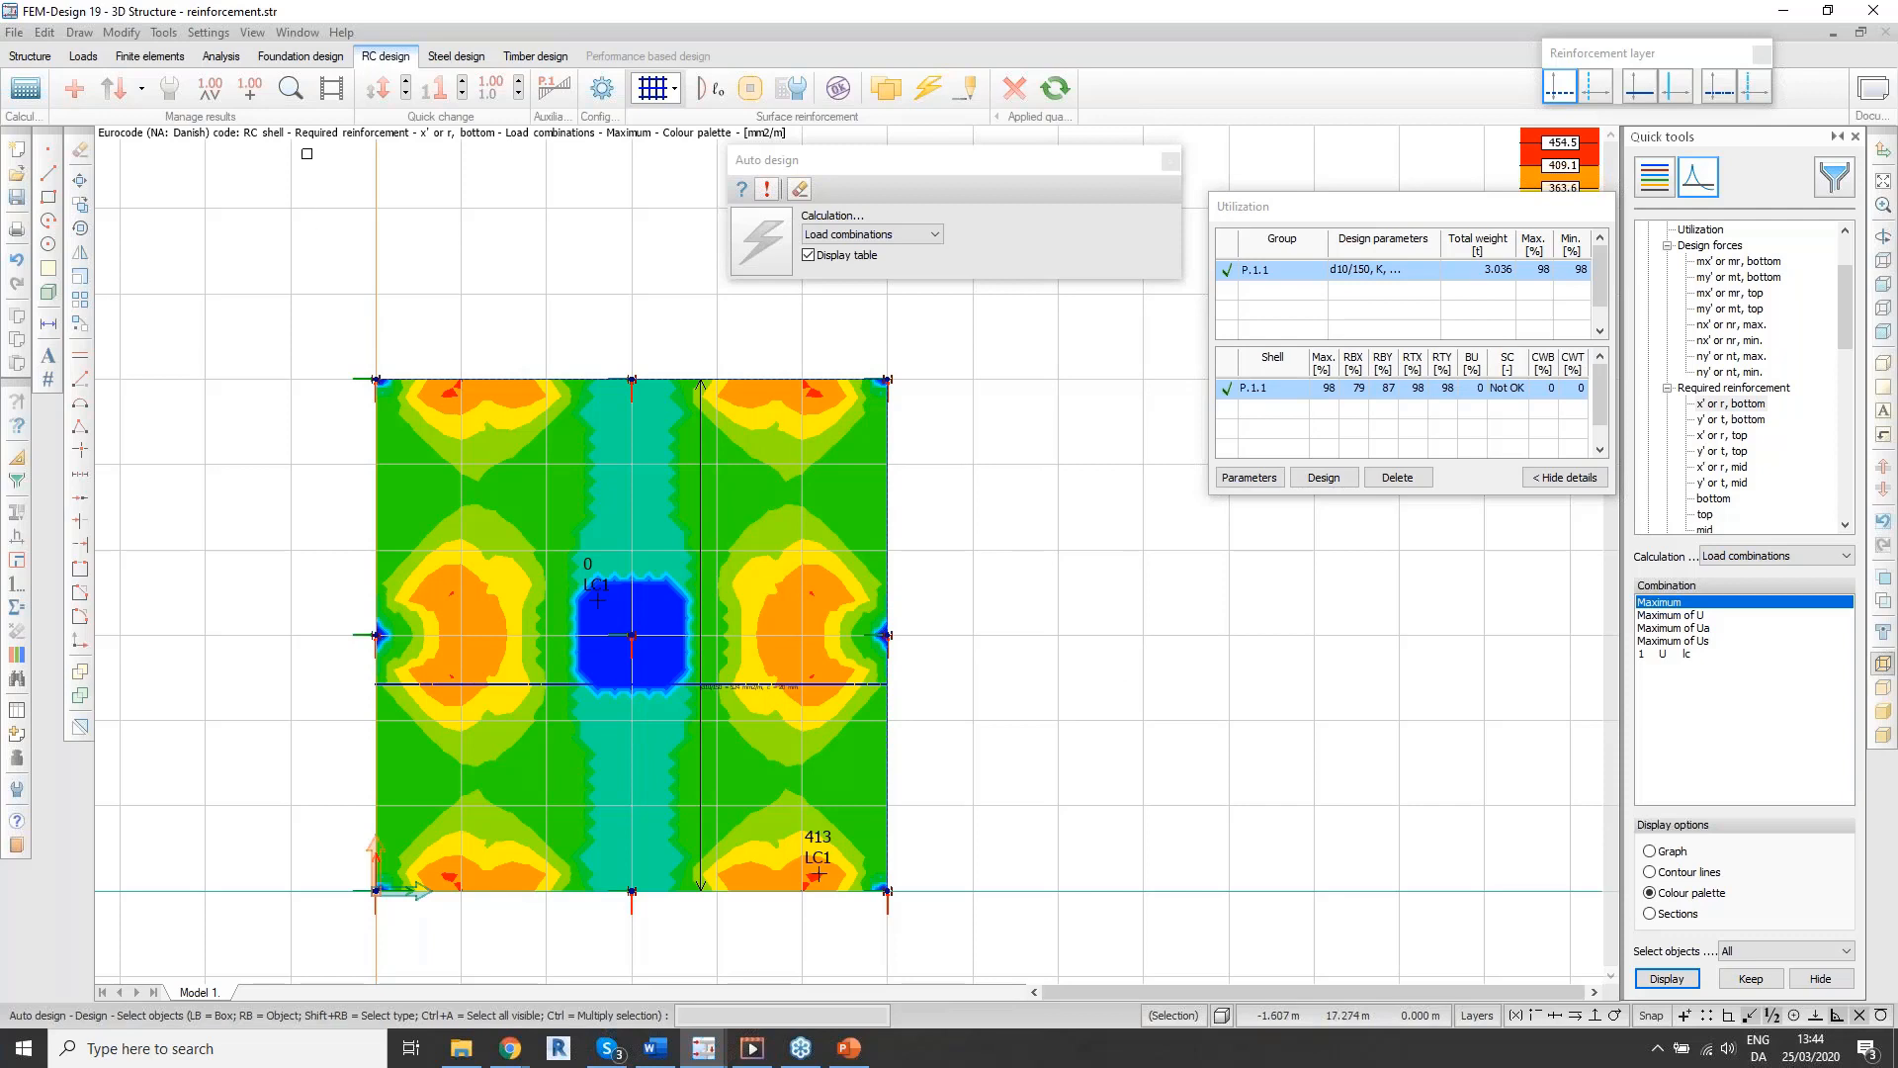
Step: Hide the required reinforcement result and inspect the slab's applied x' bottom reinforcement in plan and in 3D
click(143, 89)
click(167, 139)
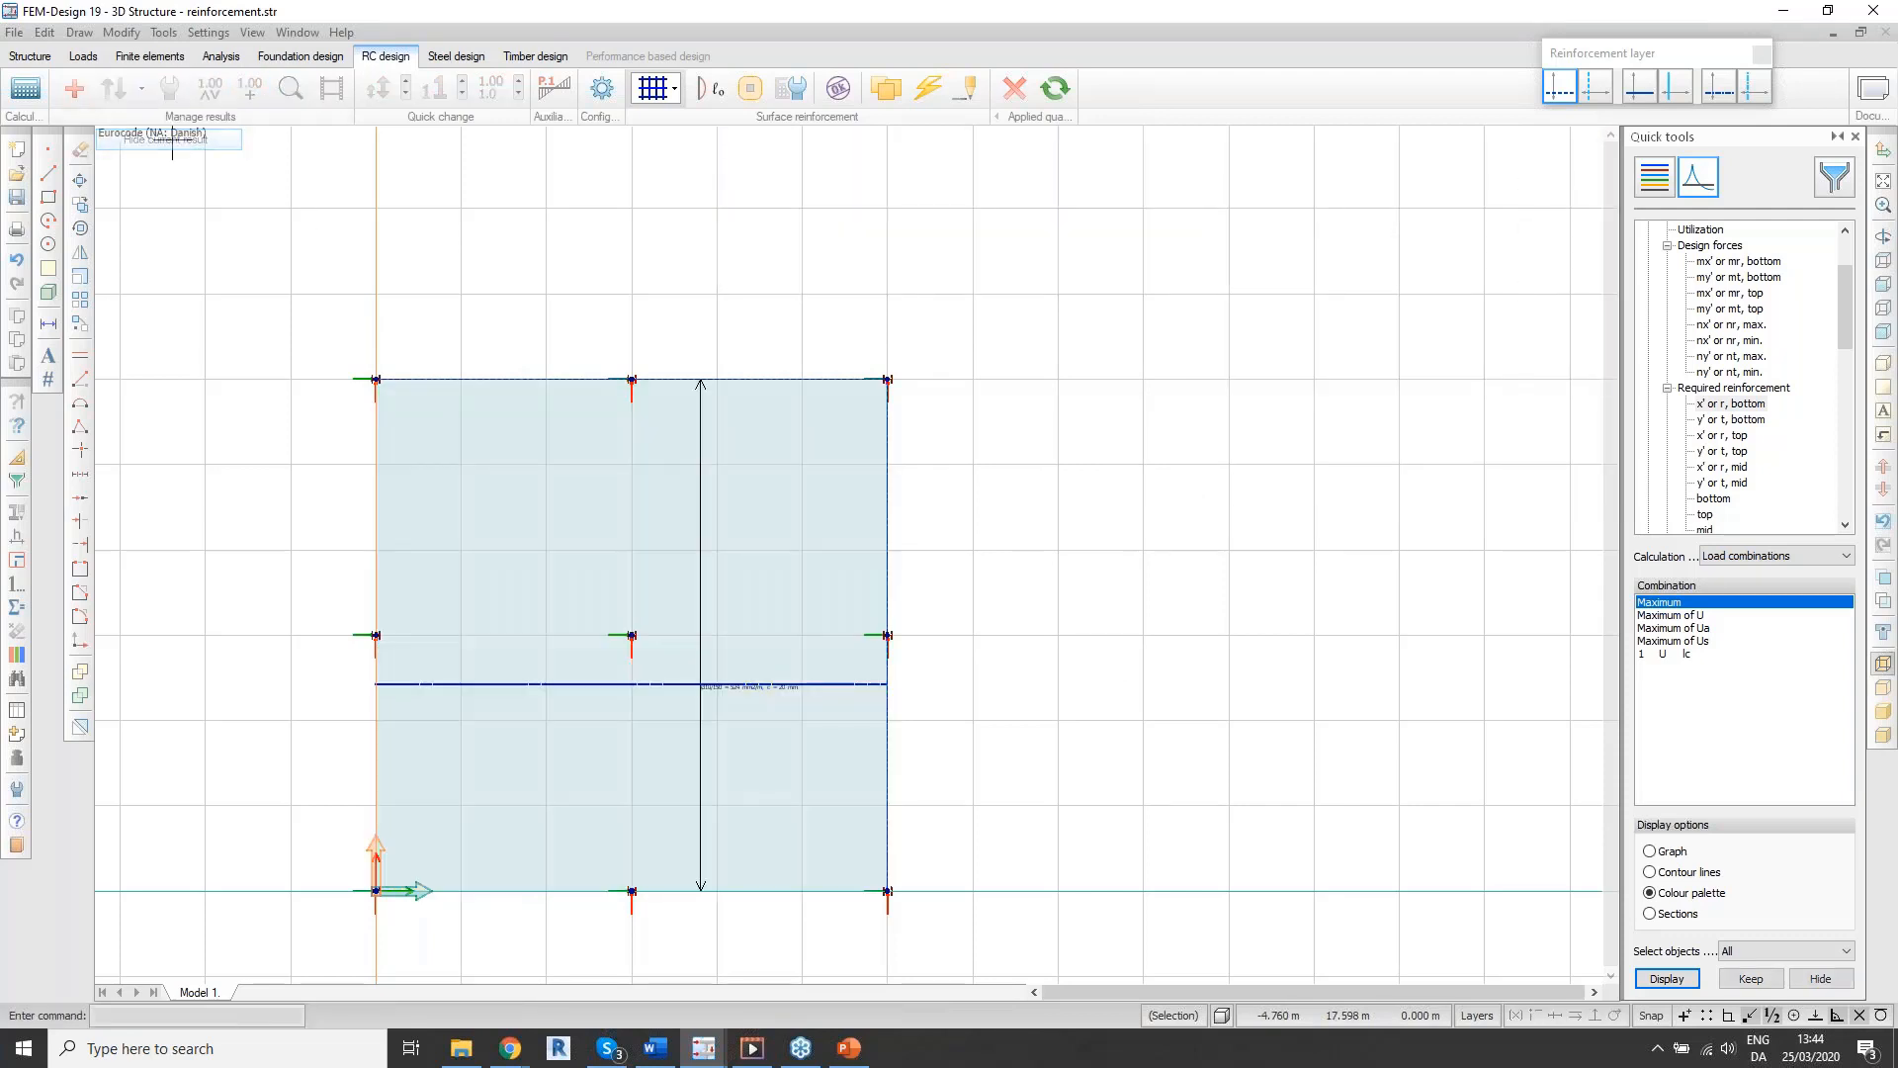
scroll(641, 766, up, 2)
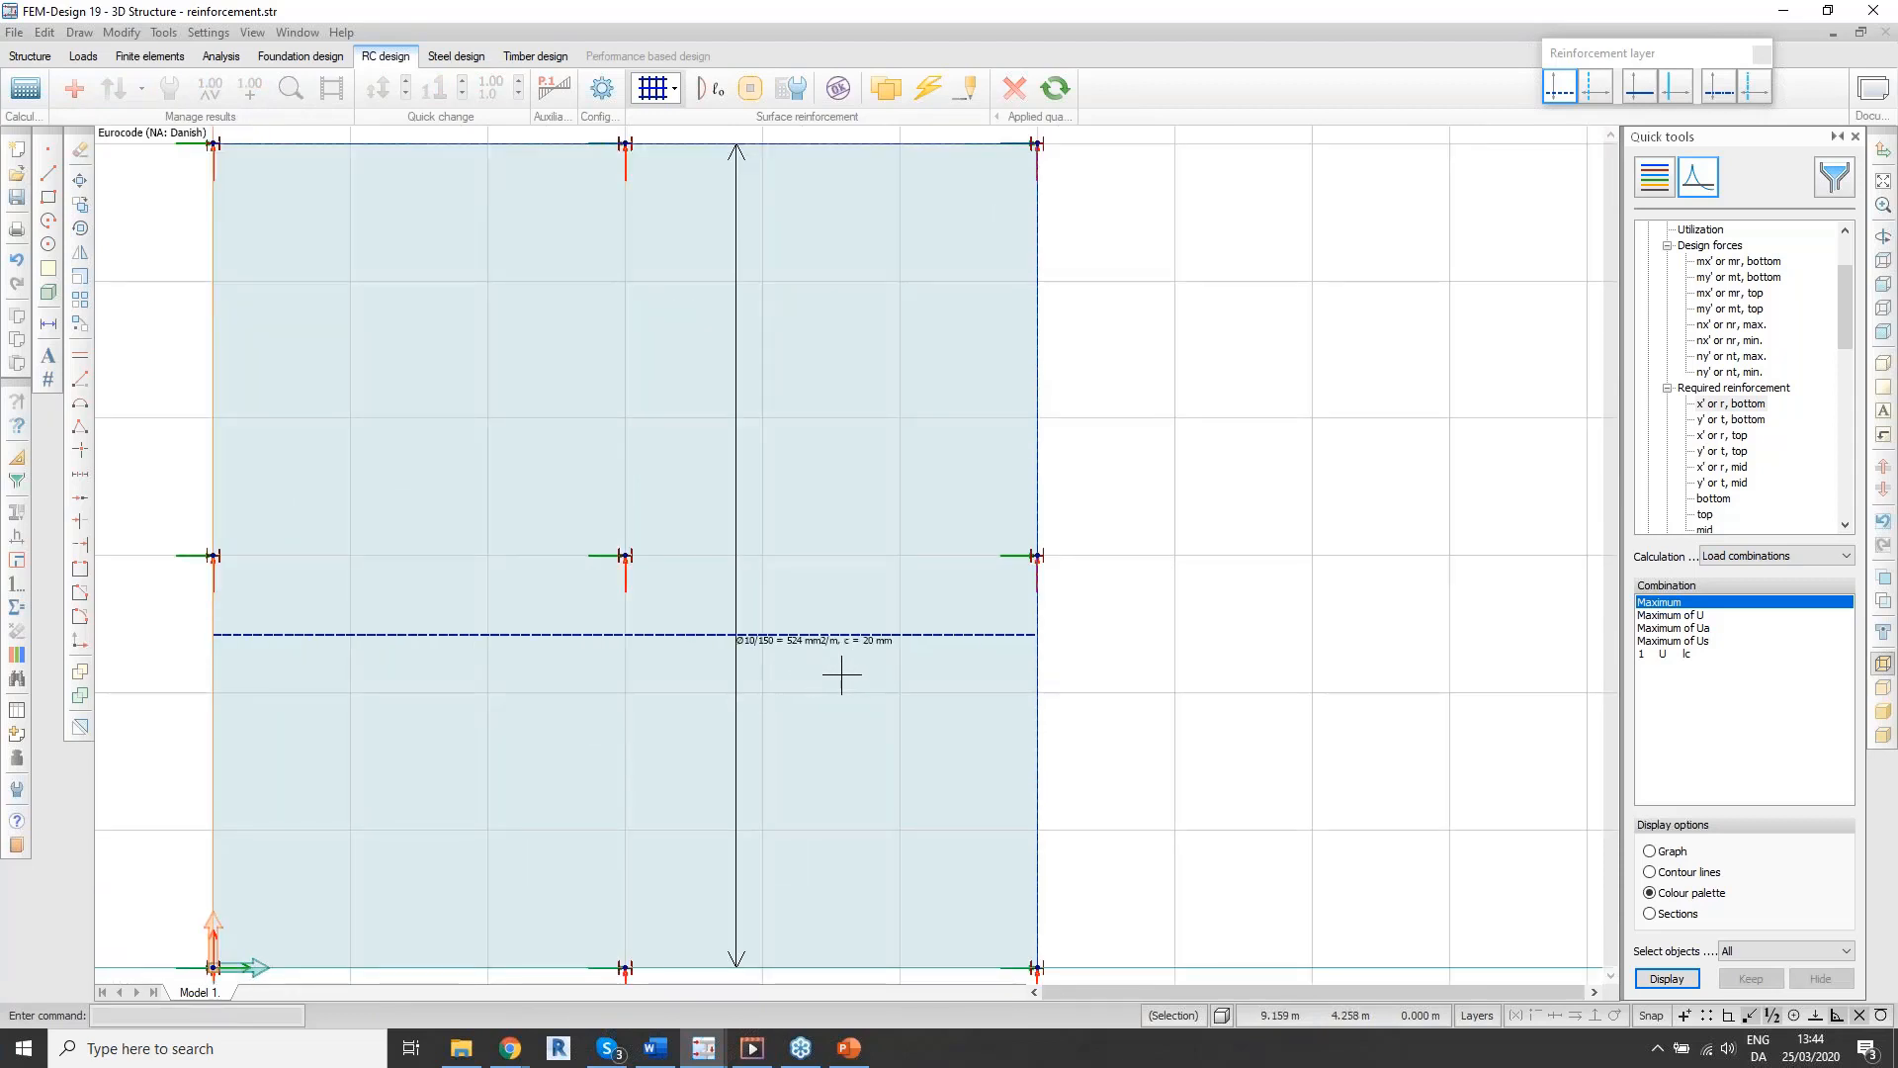
mouse_move(841, 675)
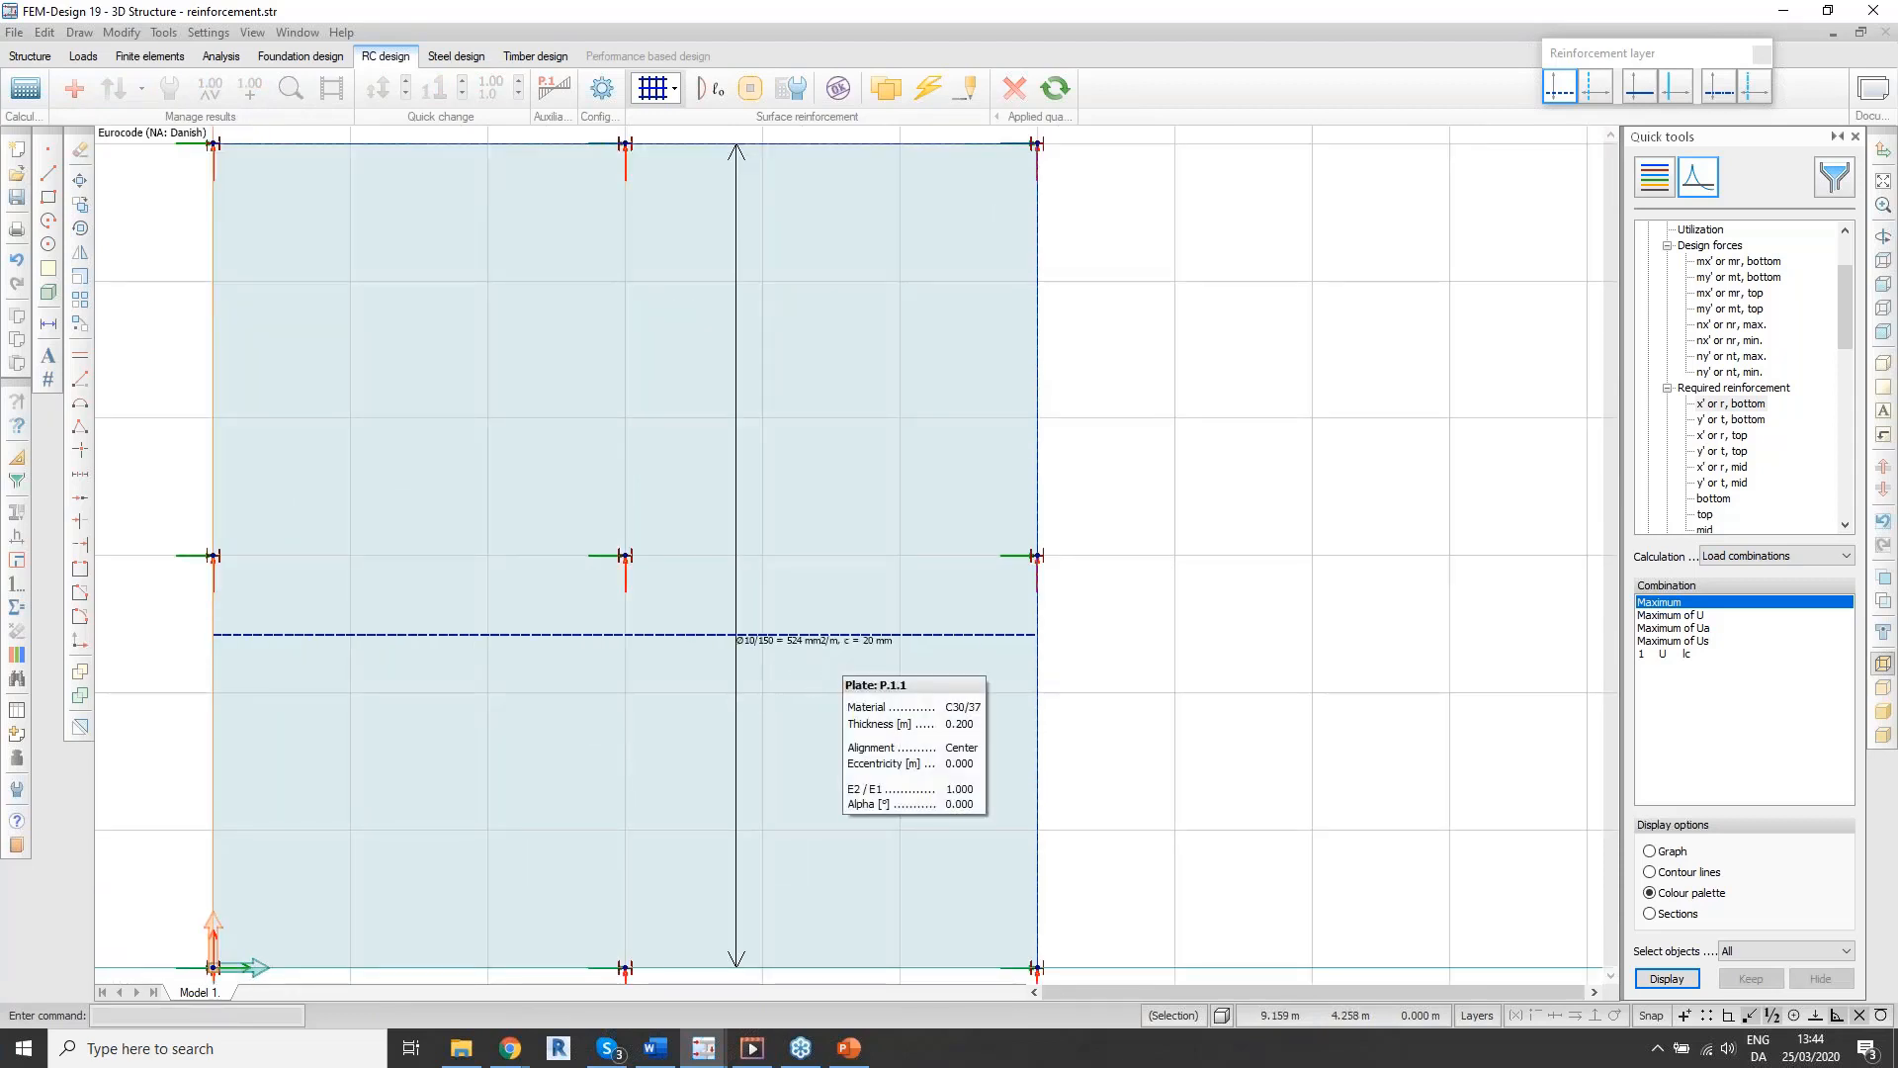
scroll(841, 674, up, 1)
scroll(841, 674, down, 2)
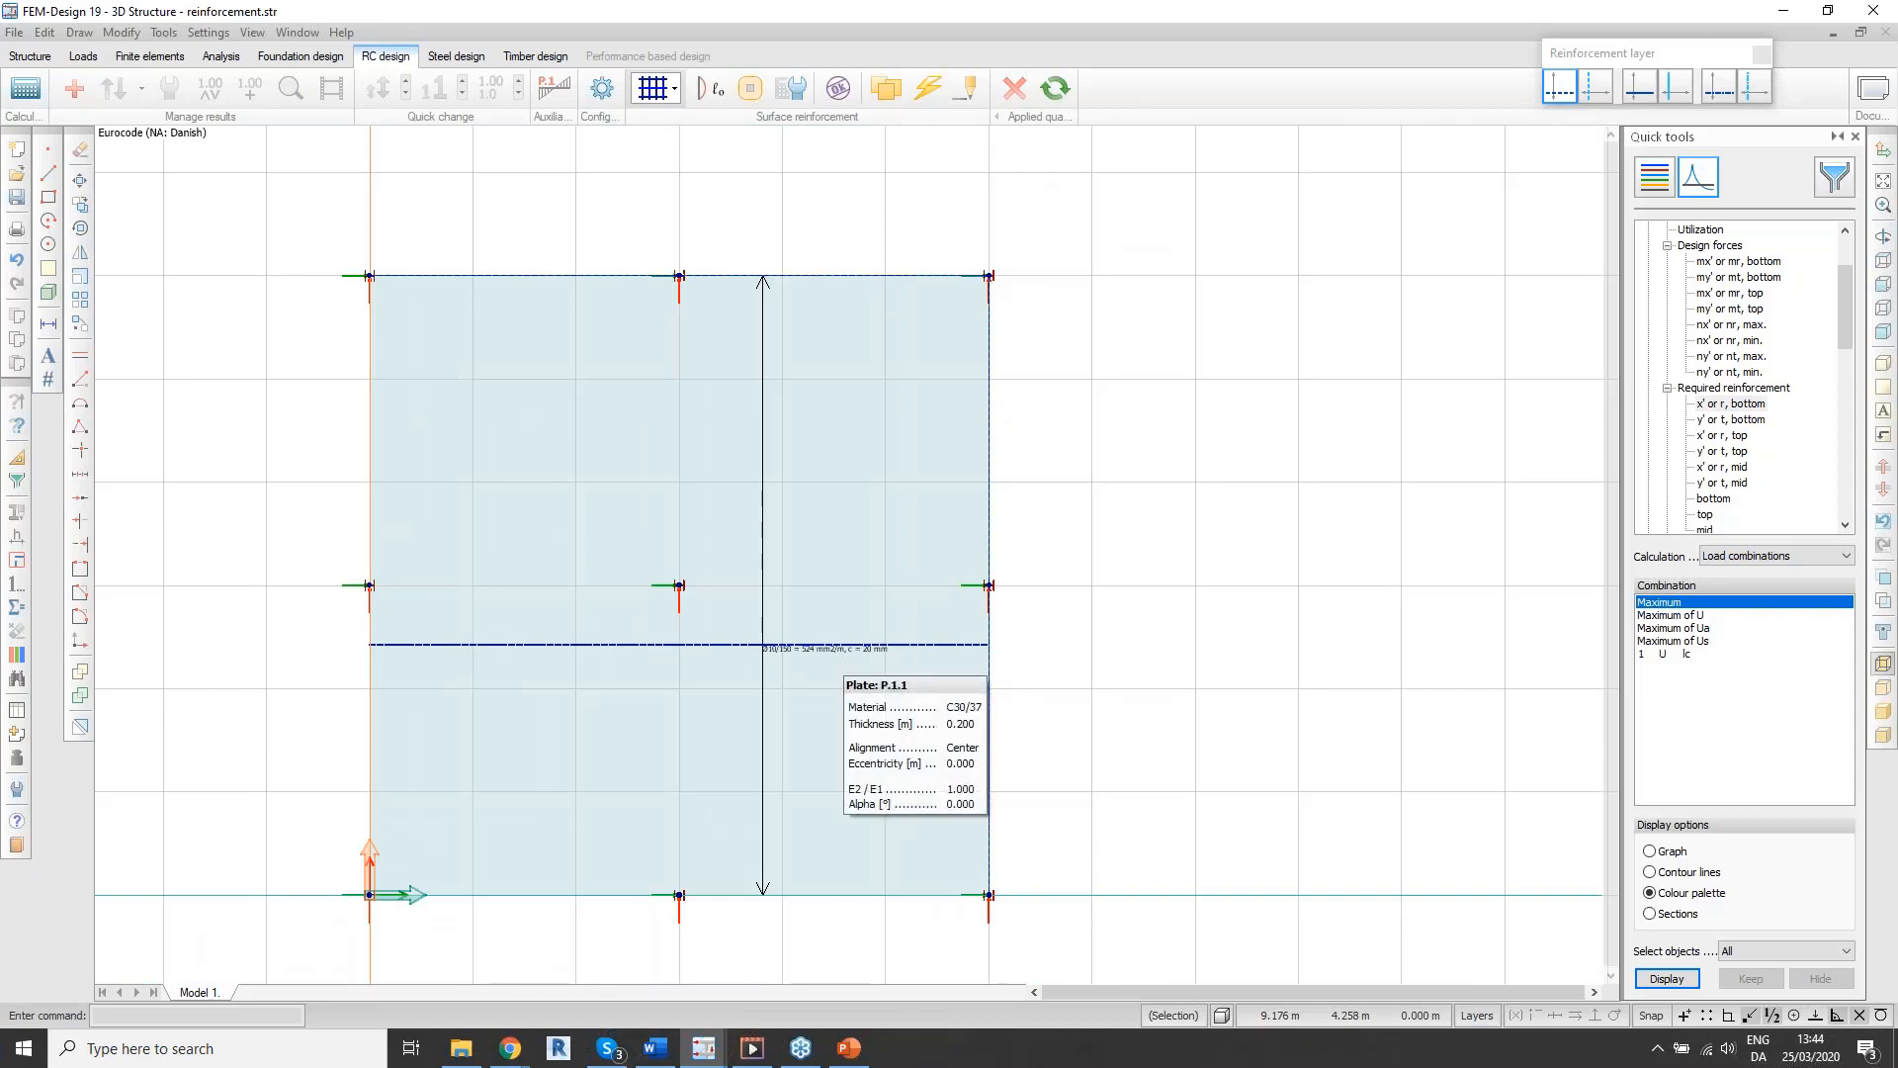
scroll(755, 593, down, 1)
scroll(754, 594, up, 3)
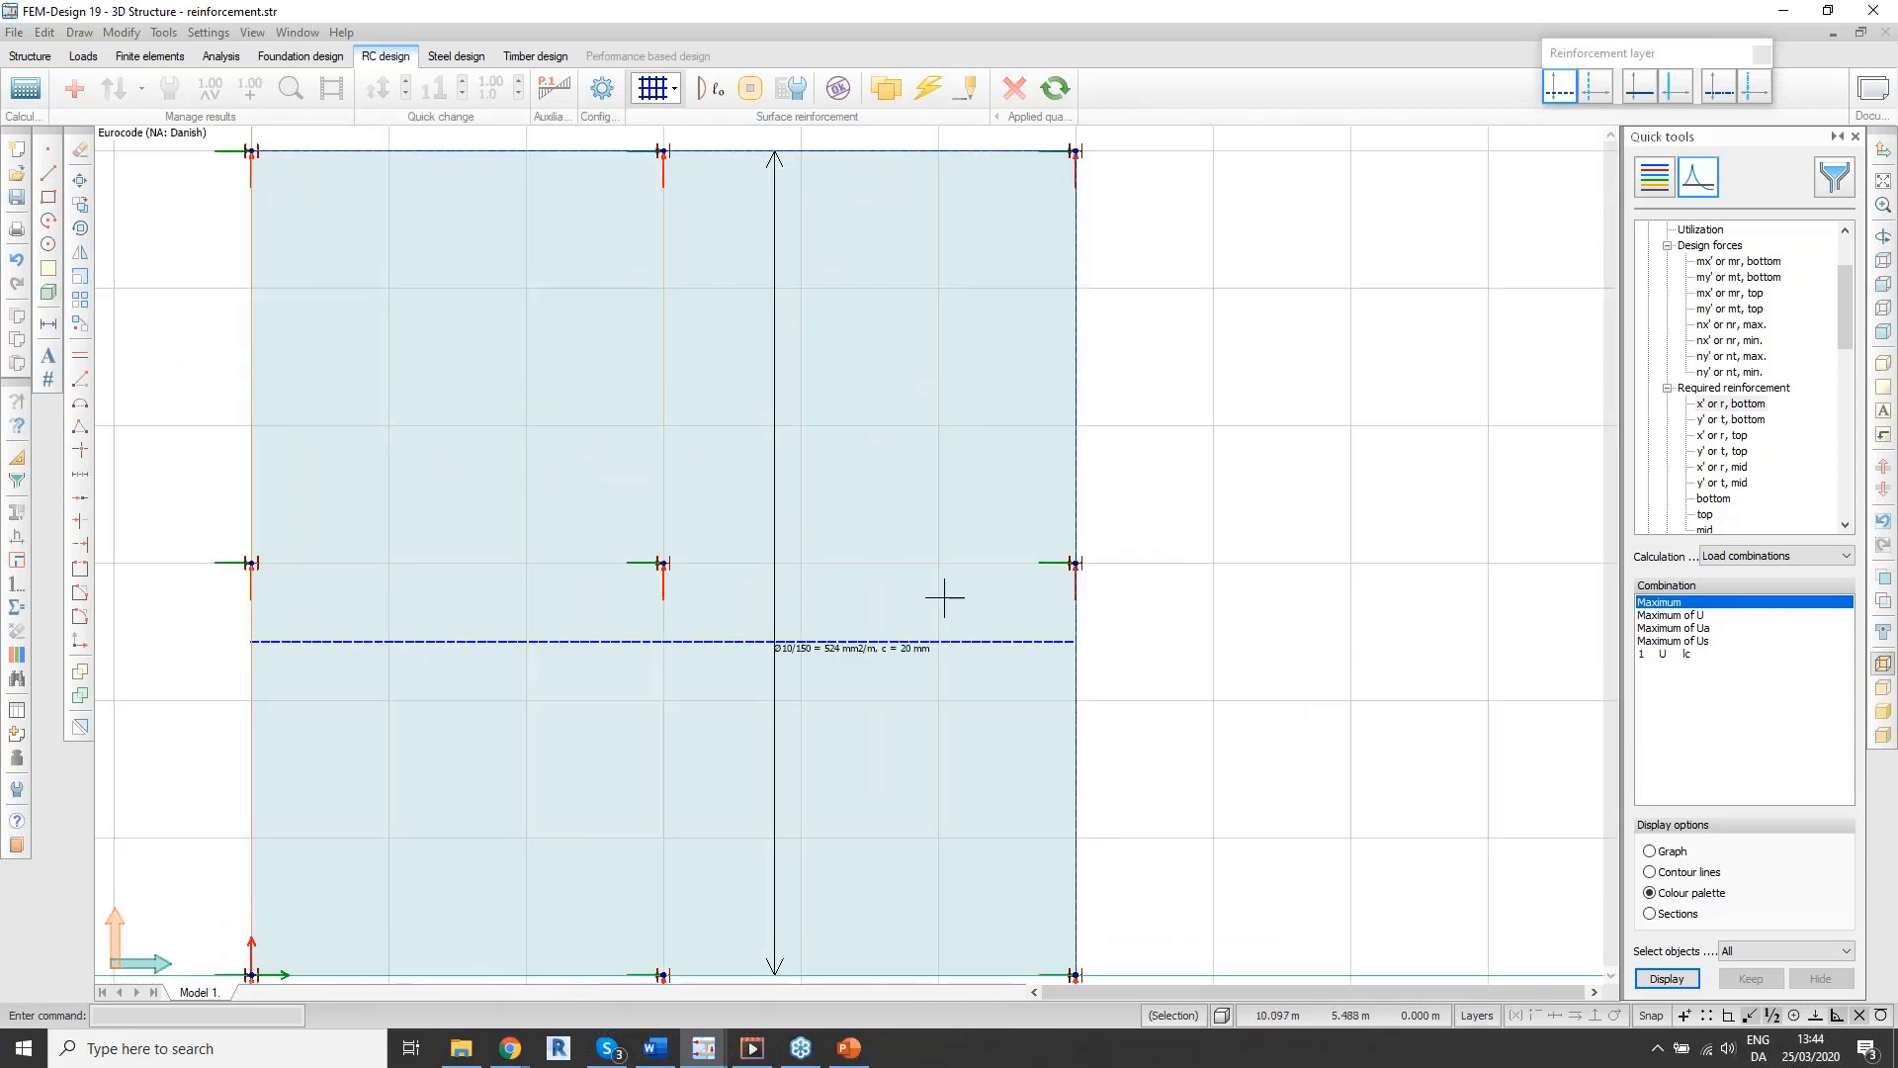
mouse_move(945, 598)
scroll(869, 653, down, 2)
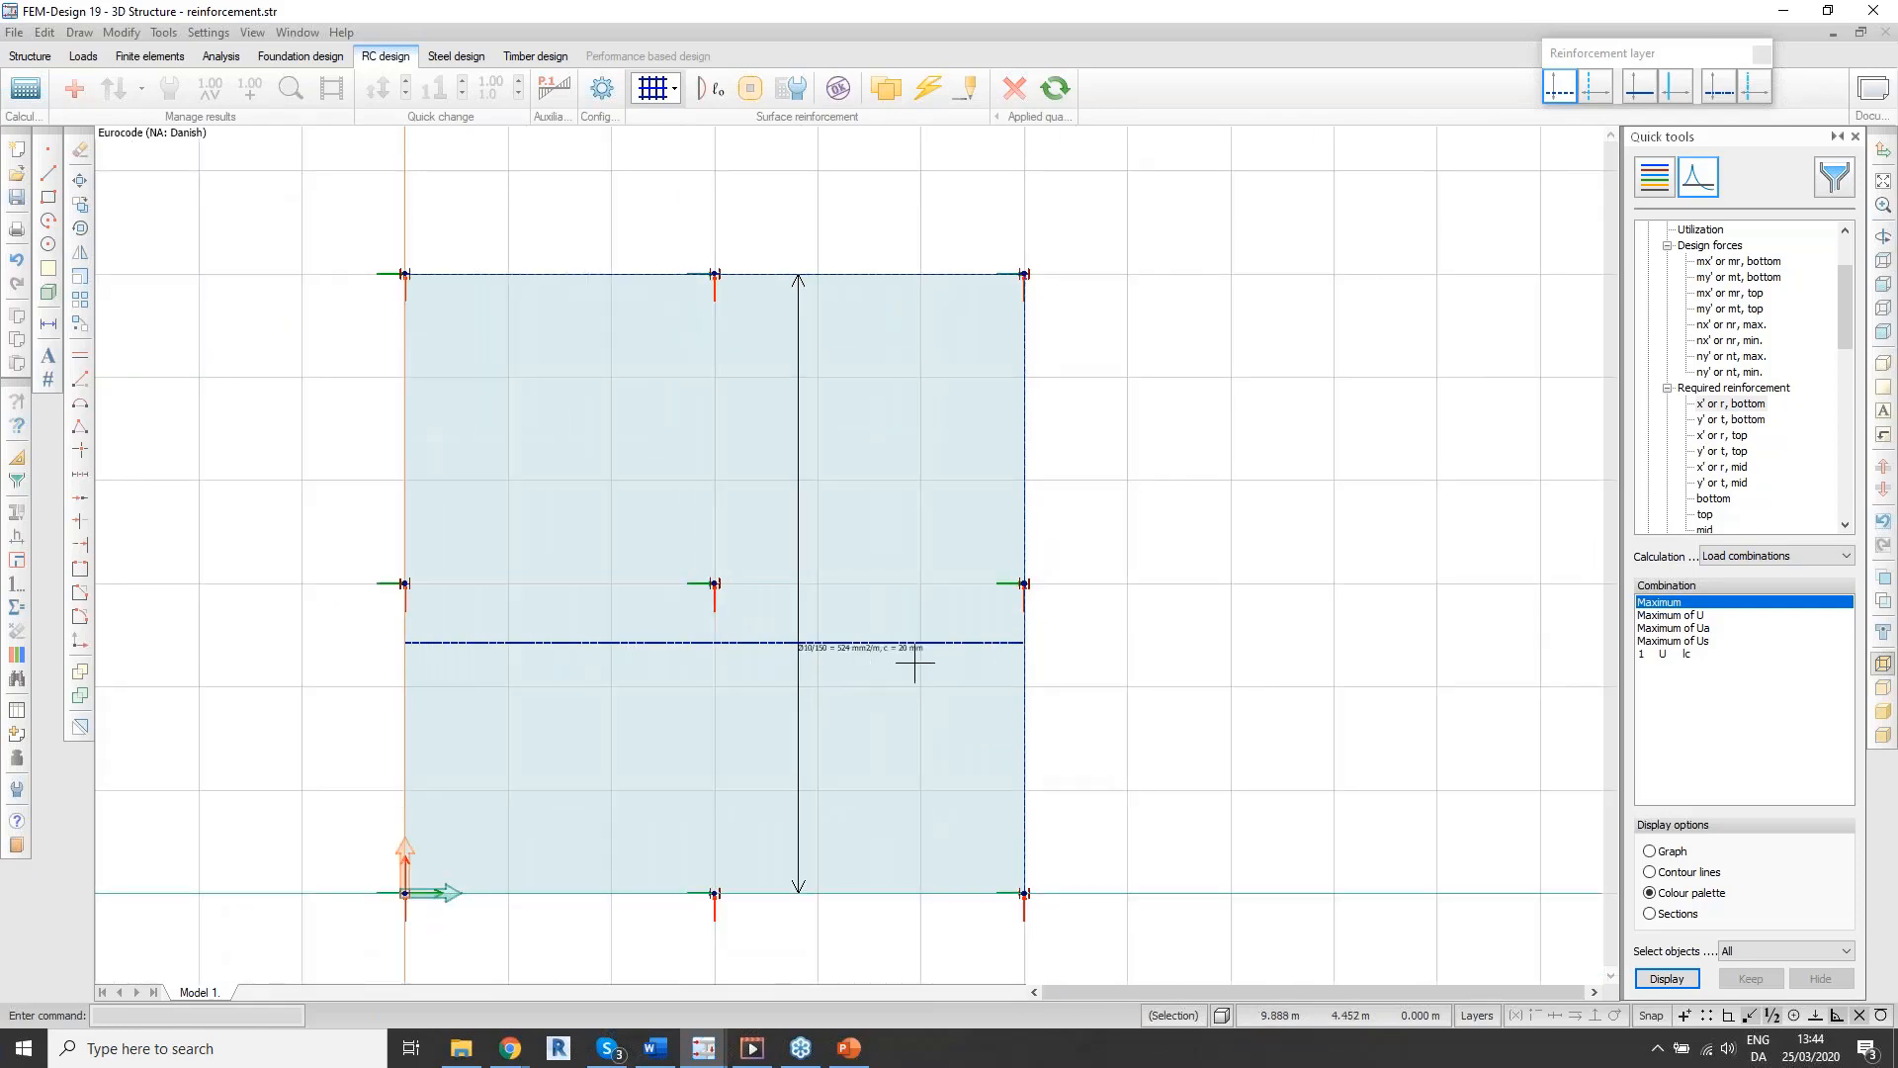
middle_drag(965, 676, 735, 454)
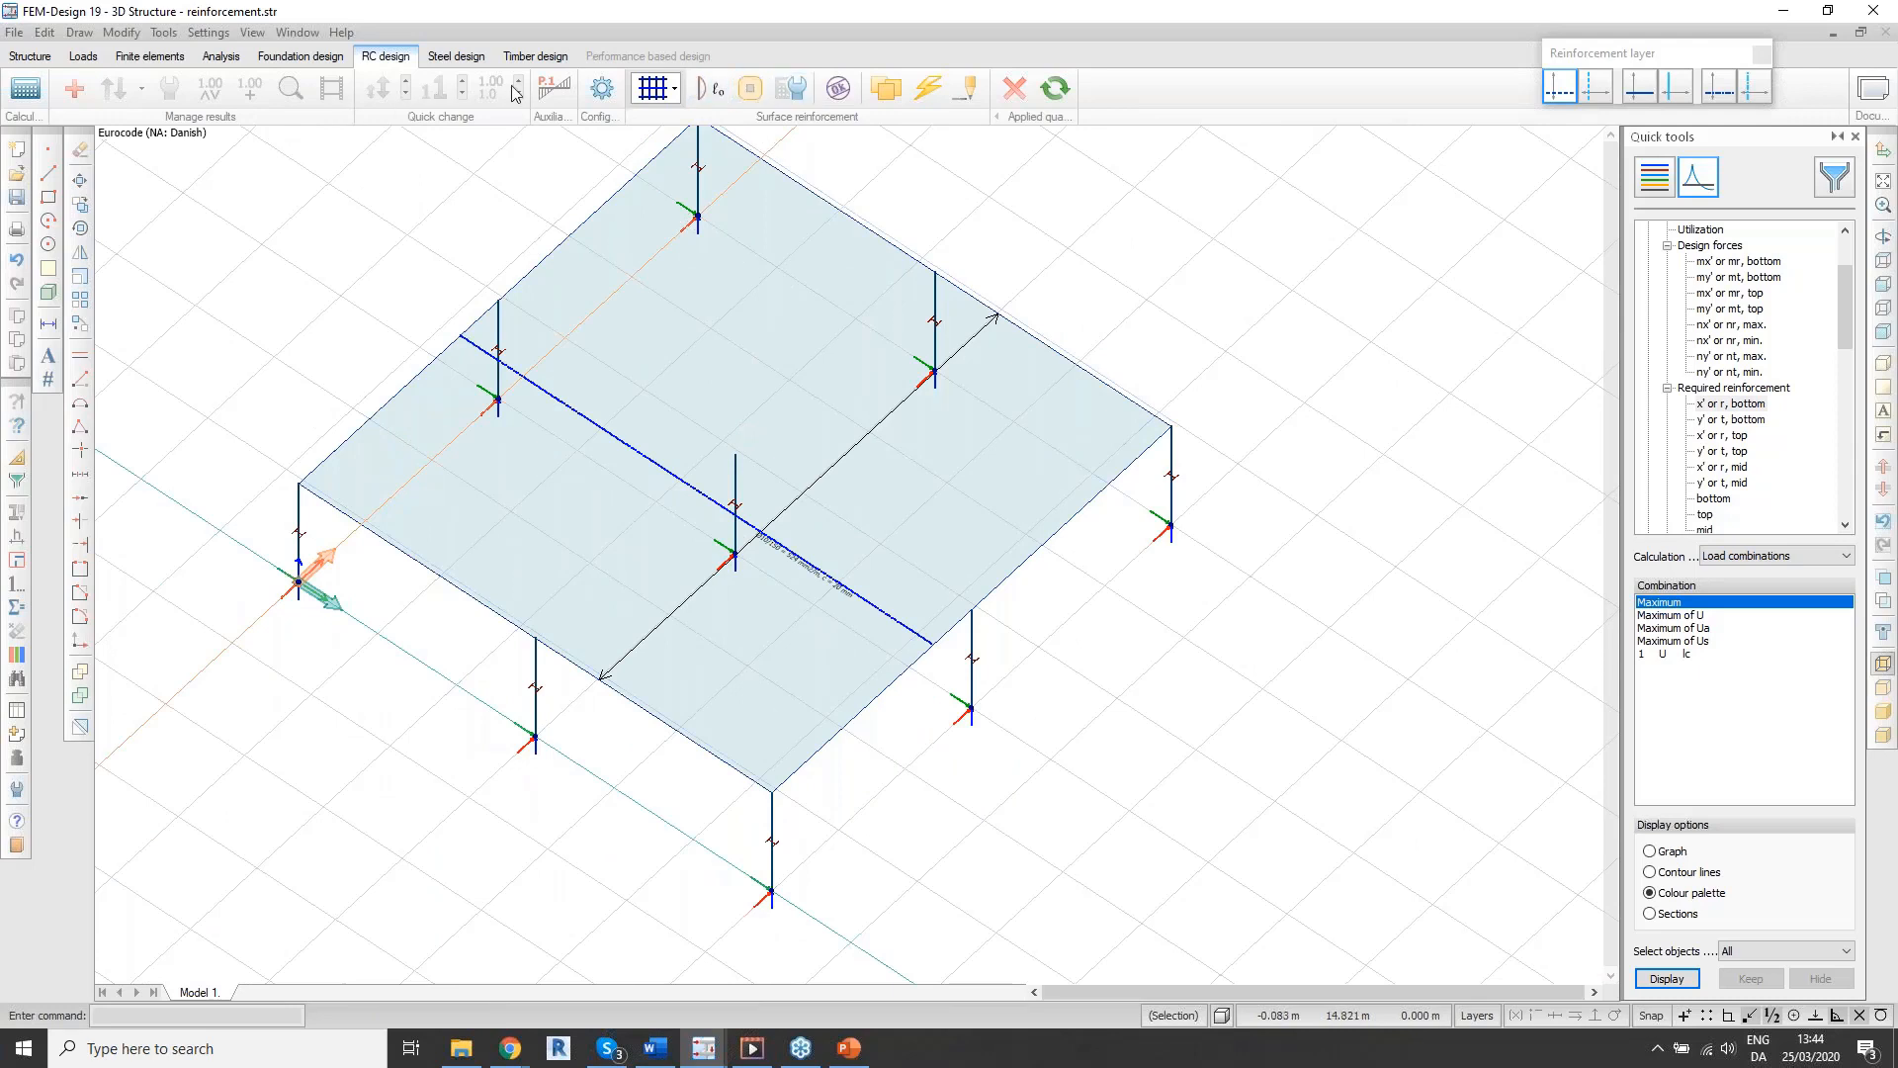
Step: In the auto design parameters, set the bottom-face base net's x' bars to 8 mm diameter at 250 mm spacing
click(839, 89)
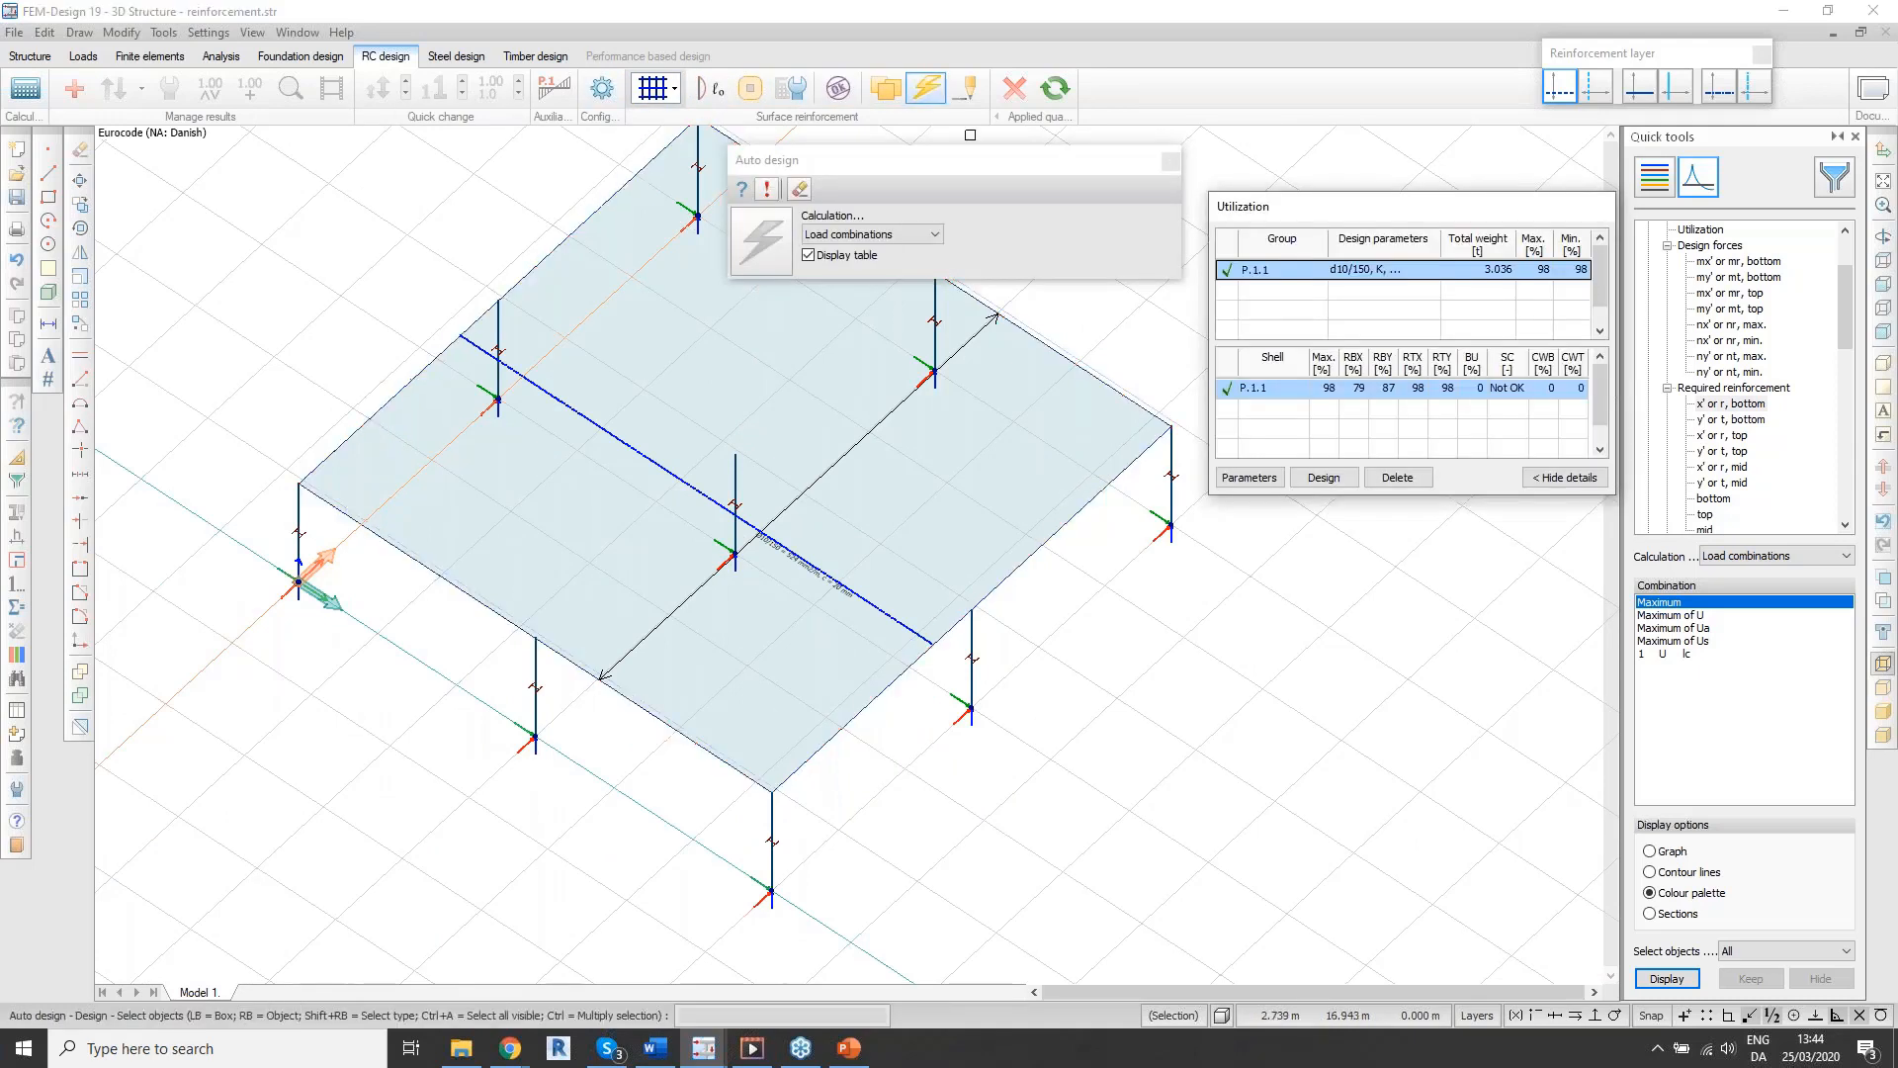
click(1249, 478)
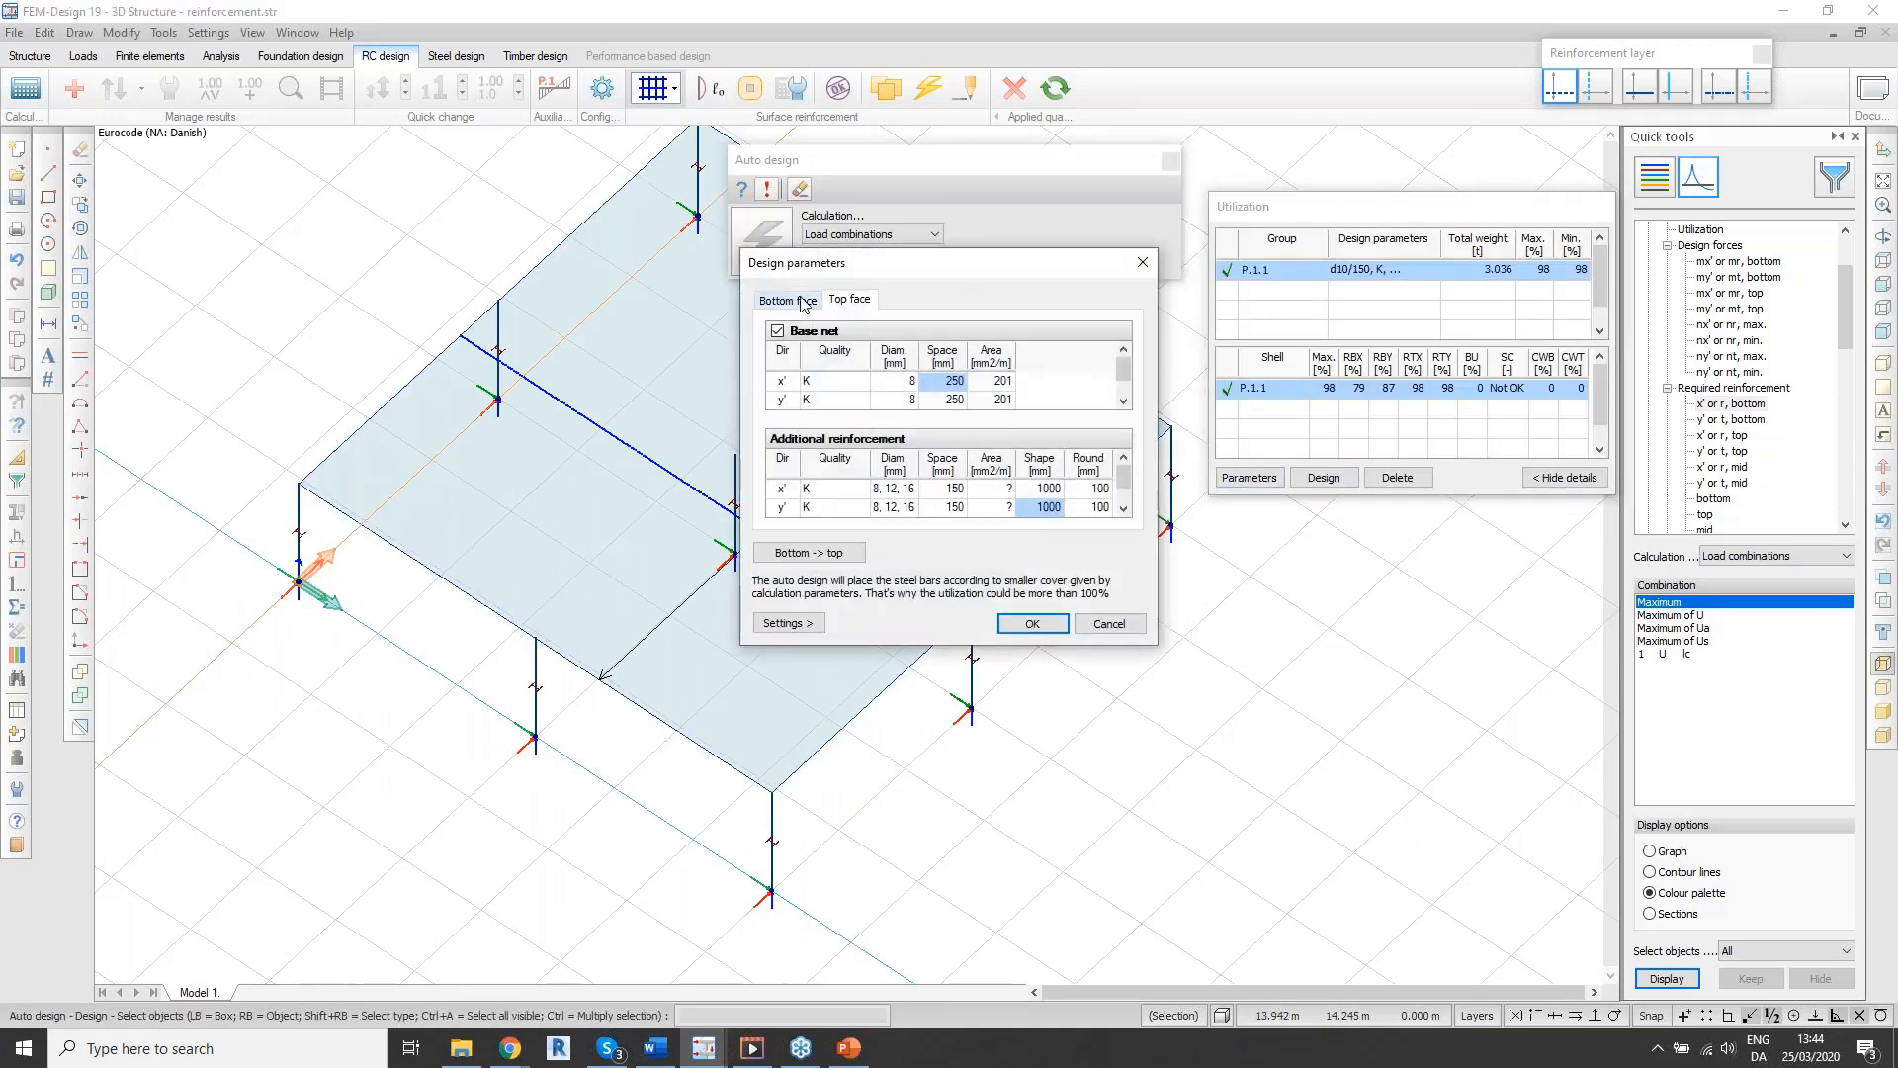
click(911, 385)
click(911, 382)
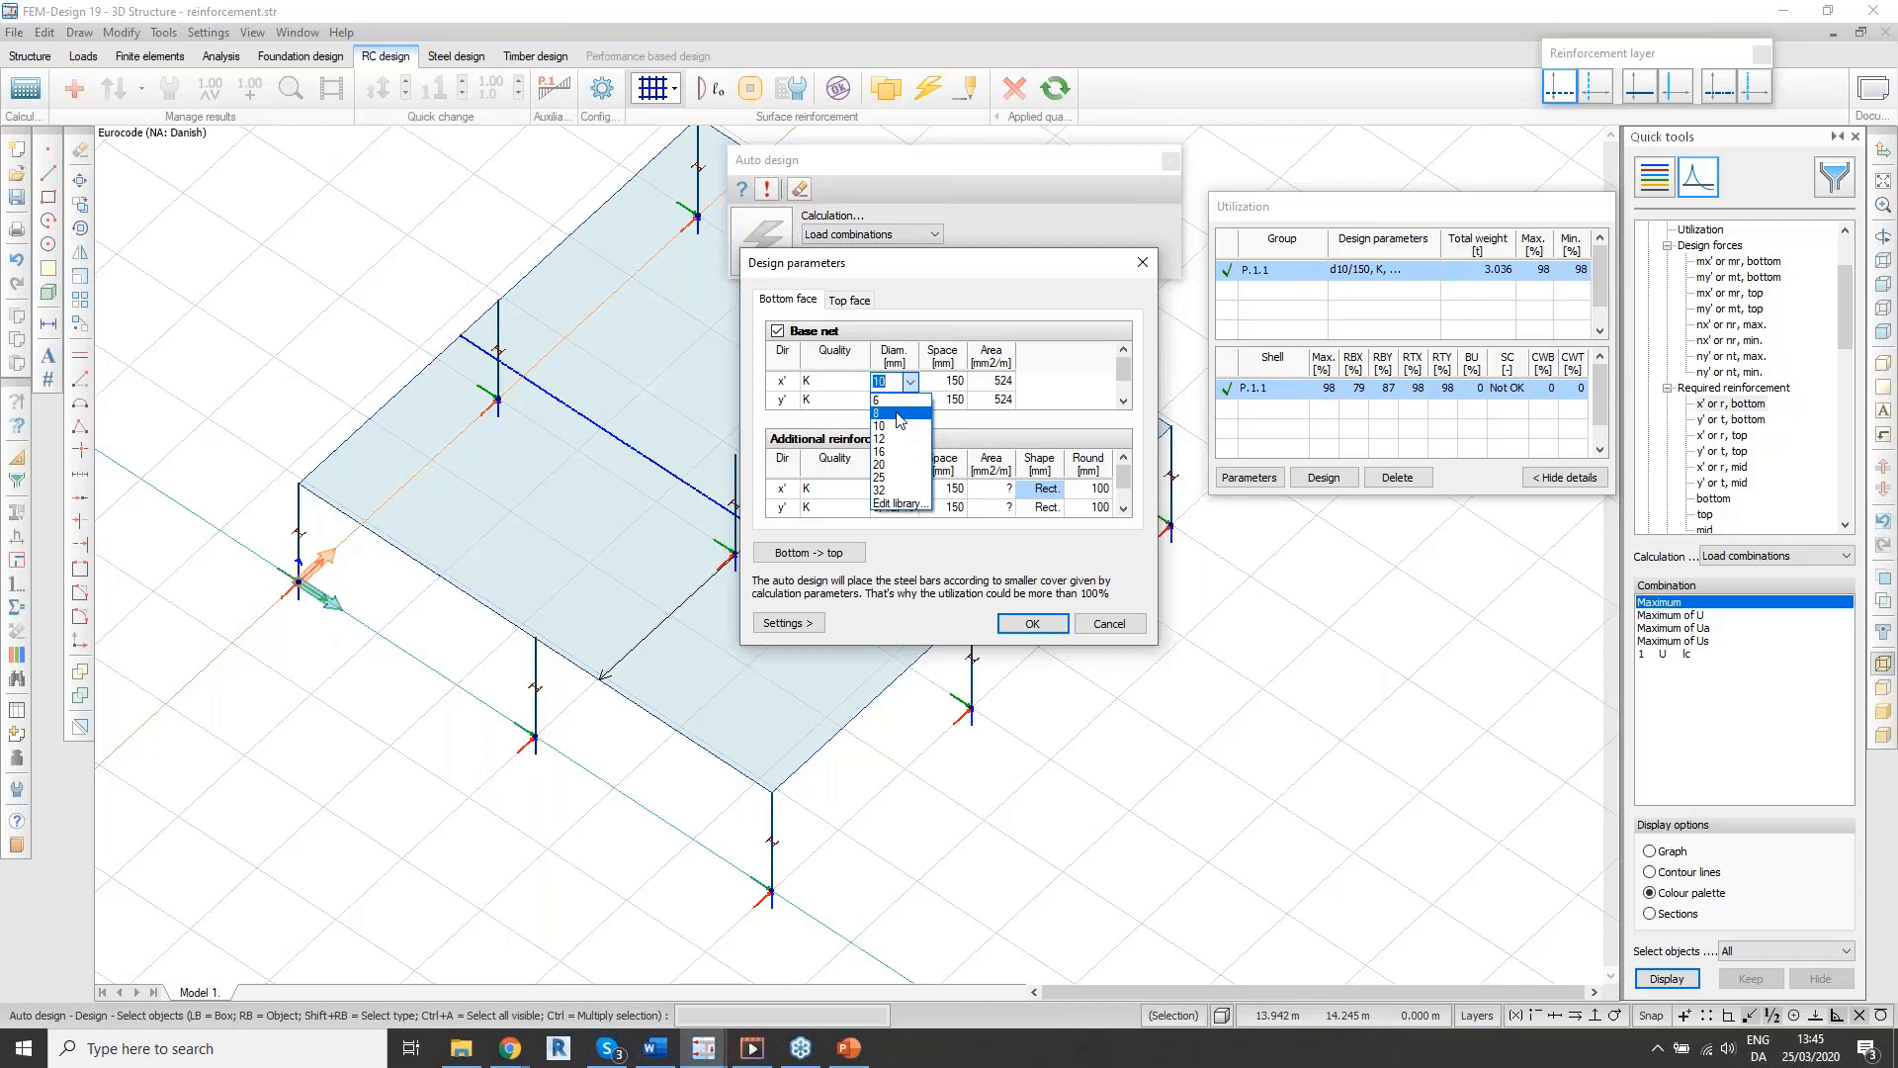
click(895, 414)
click(956, 383)
click(959, 381)
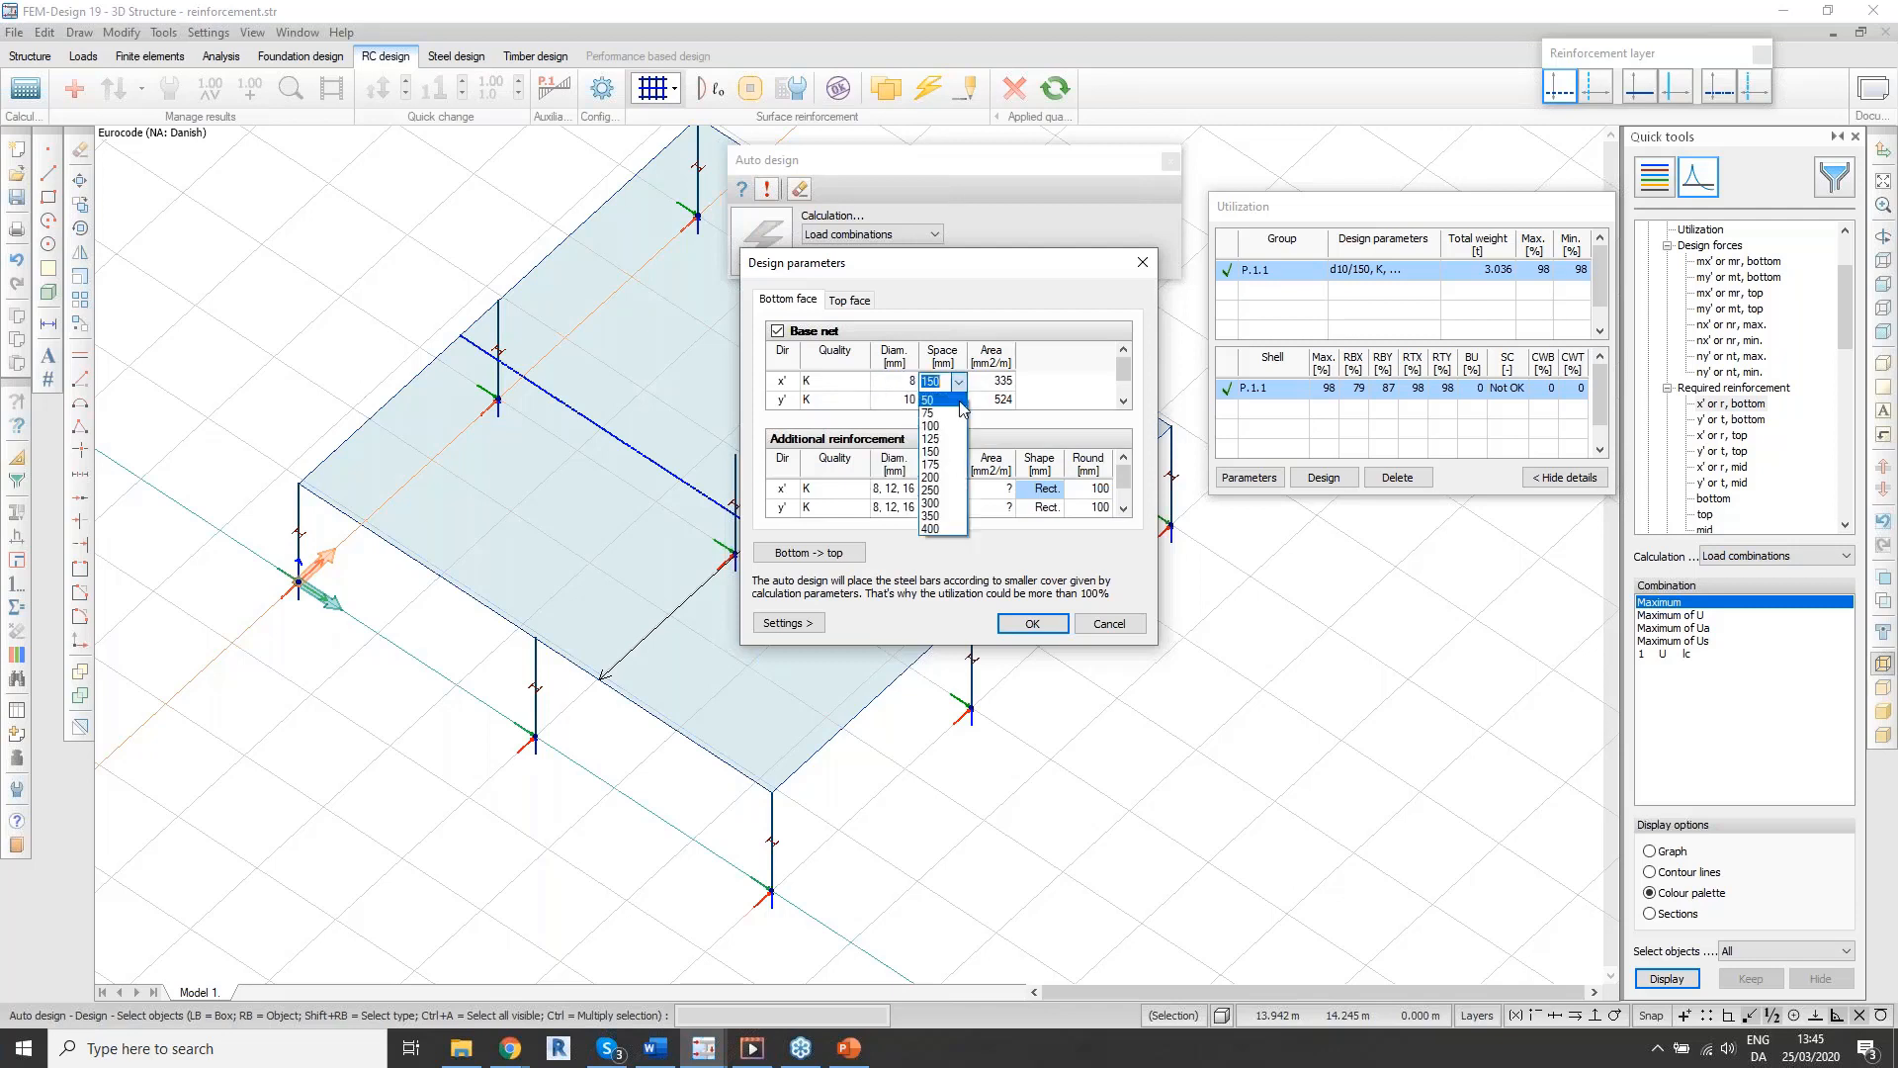
click(947, 490)
Step: Set the bottom-face base net's y' bars to 8 mm diameter at 250 mm spacing
click(902, 400)
click(911, 400)
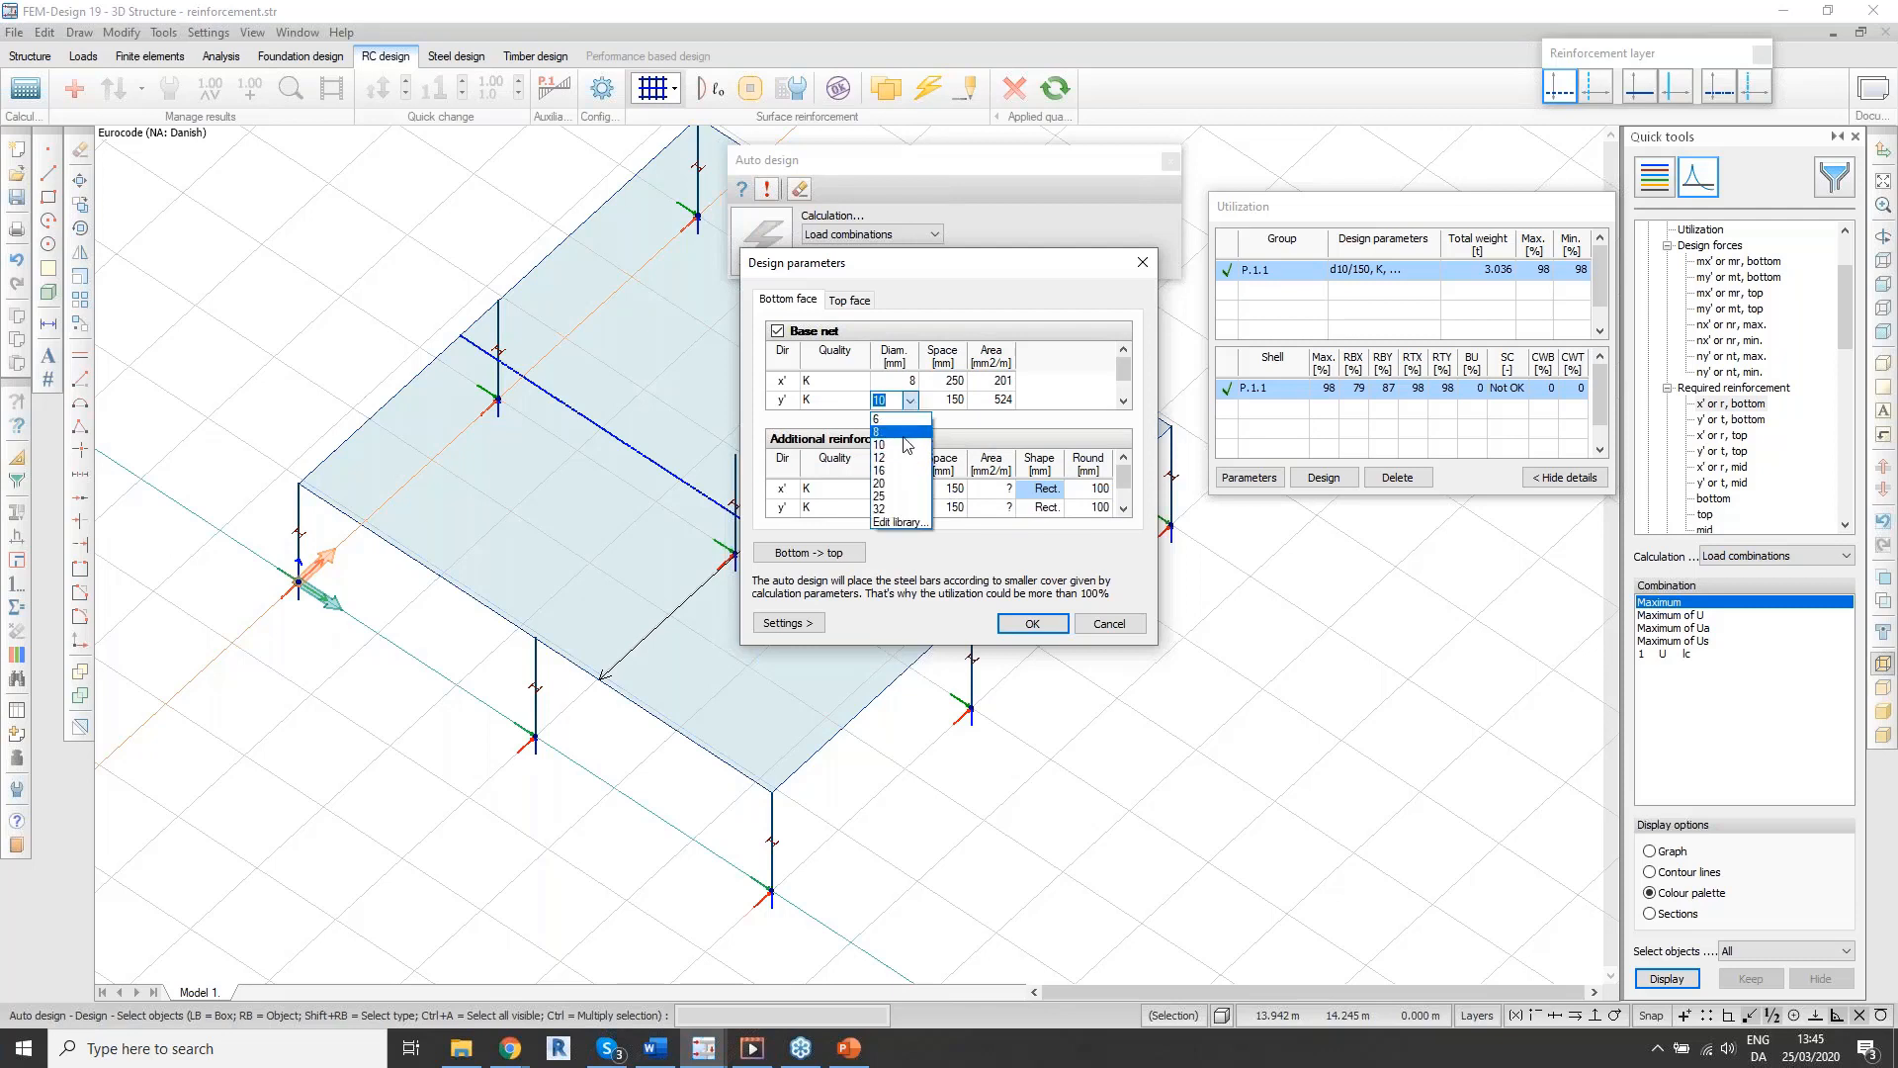
click(903, 434)
click(957, 399)
click(959, 401)
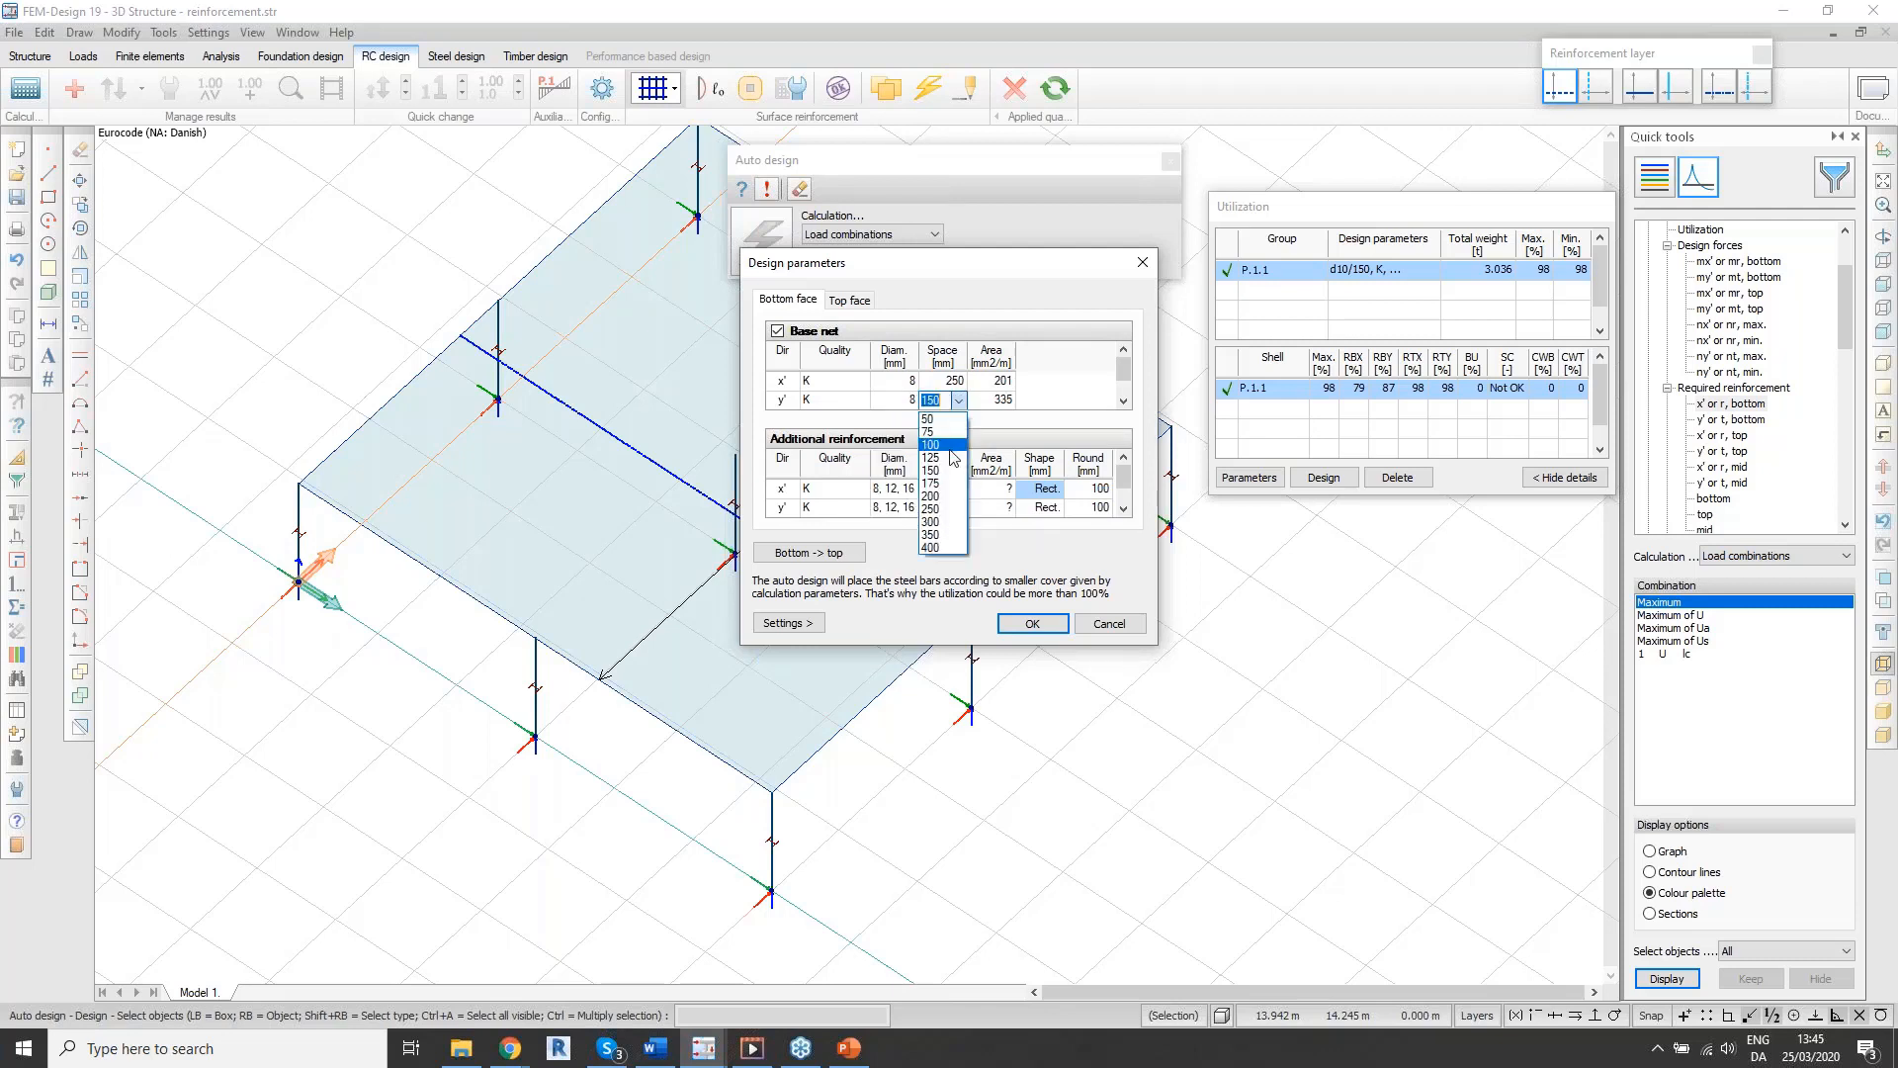
click(932, 509)
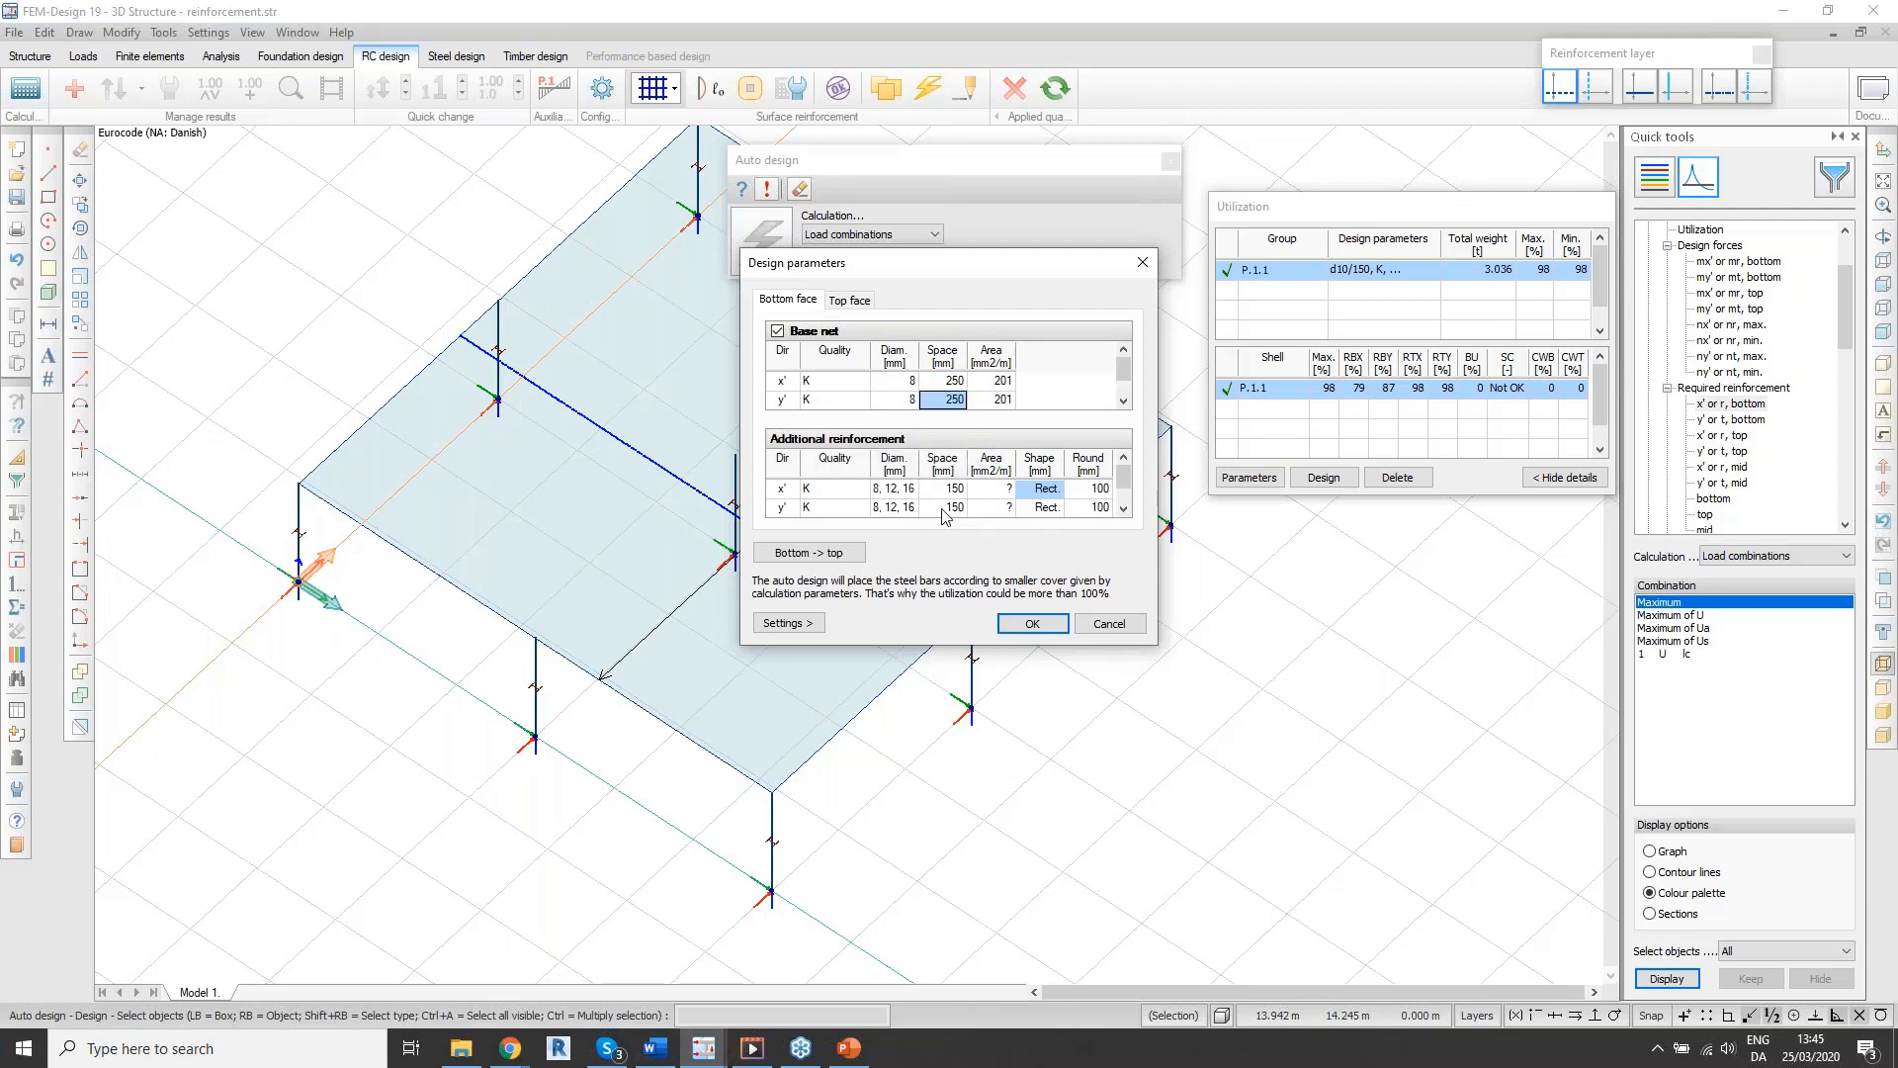
Step: Apply the bottom base net parameters, rerun the slab's auto design and inspect the resulting bottom reinforcement layout
click(1031, 623)
click(1323, 478)
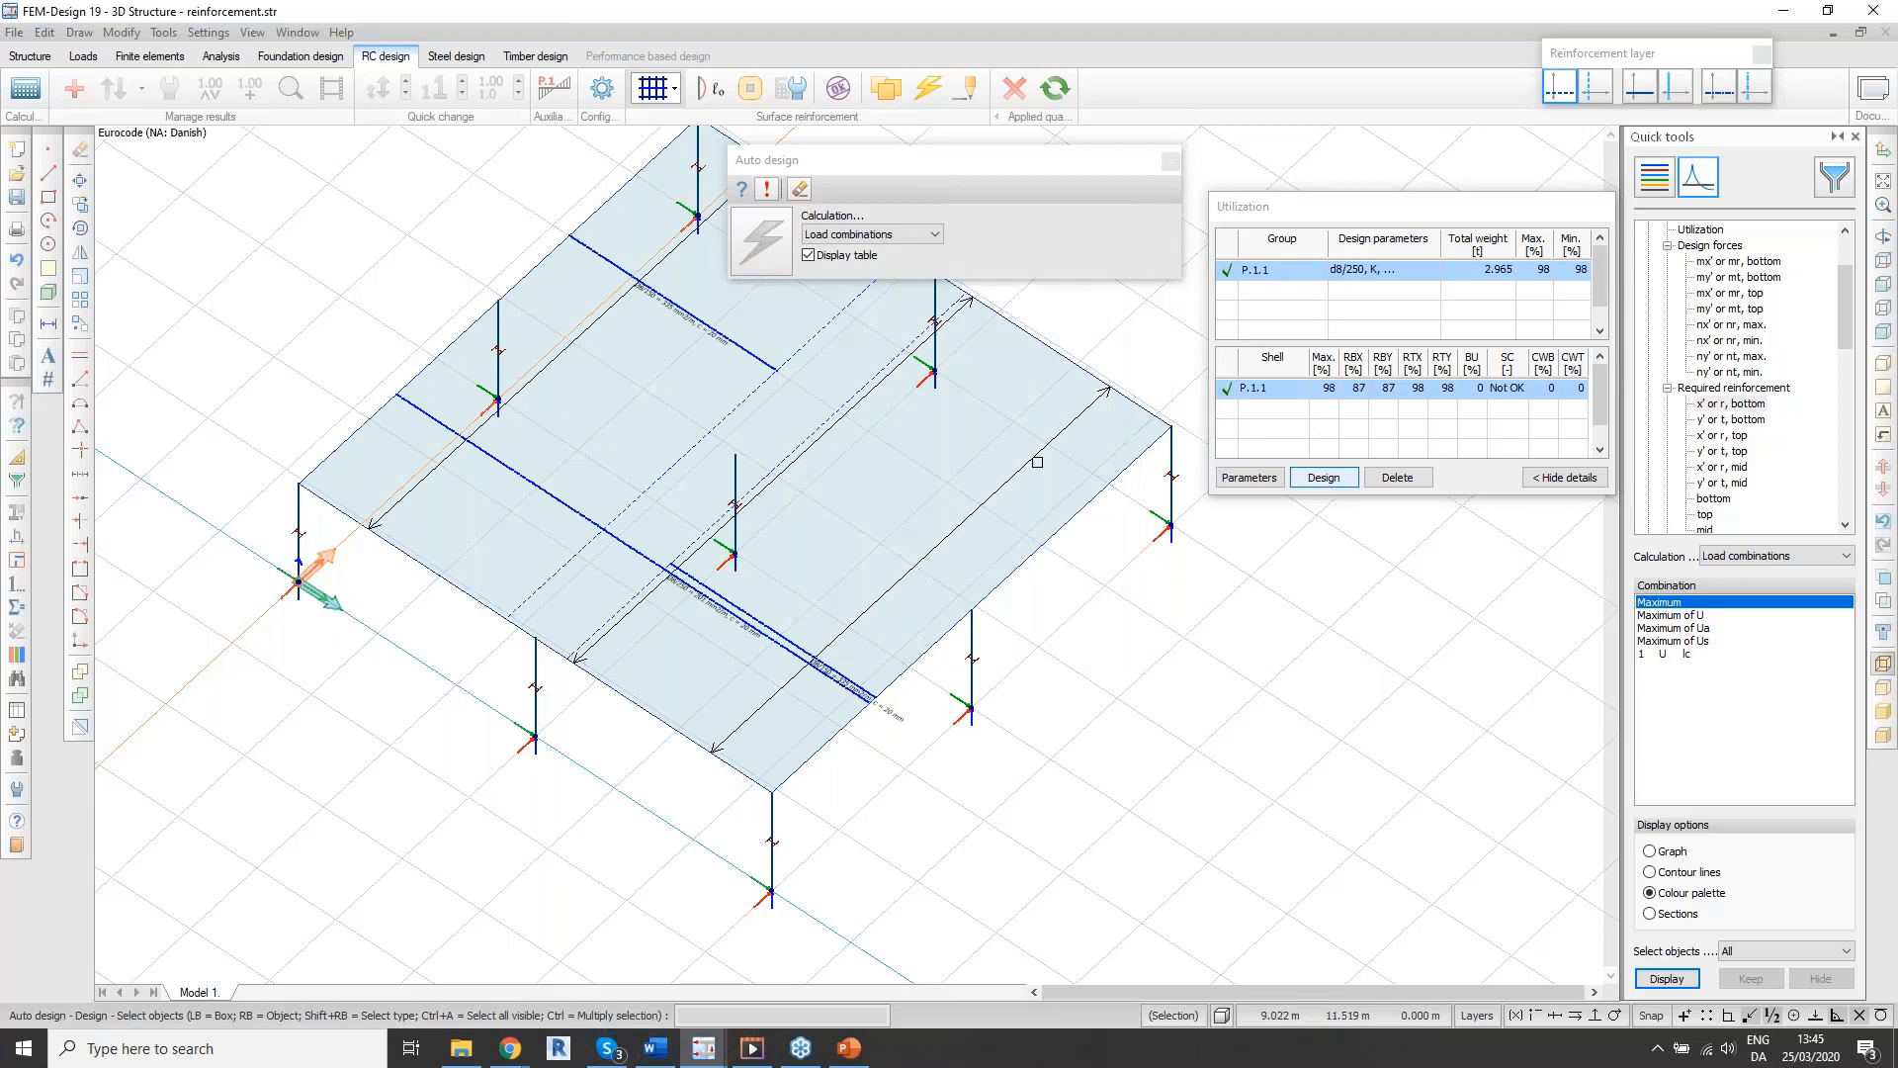
scroll(747, 477, up, 3)
middle_drag(747, 477, 858, 610)
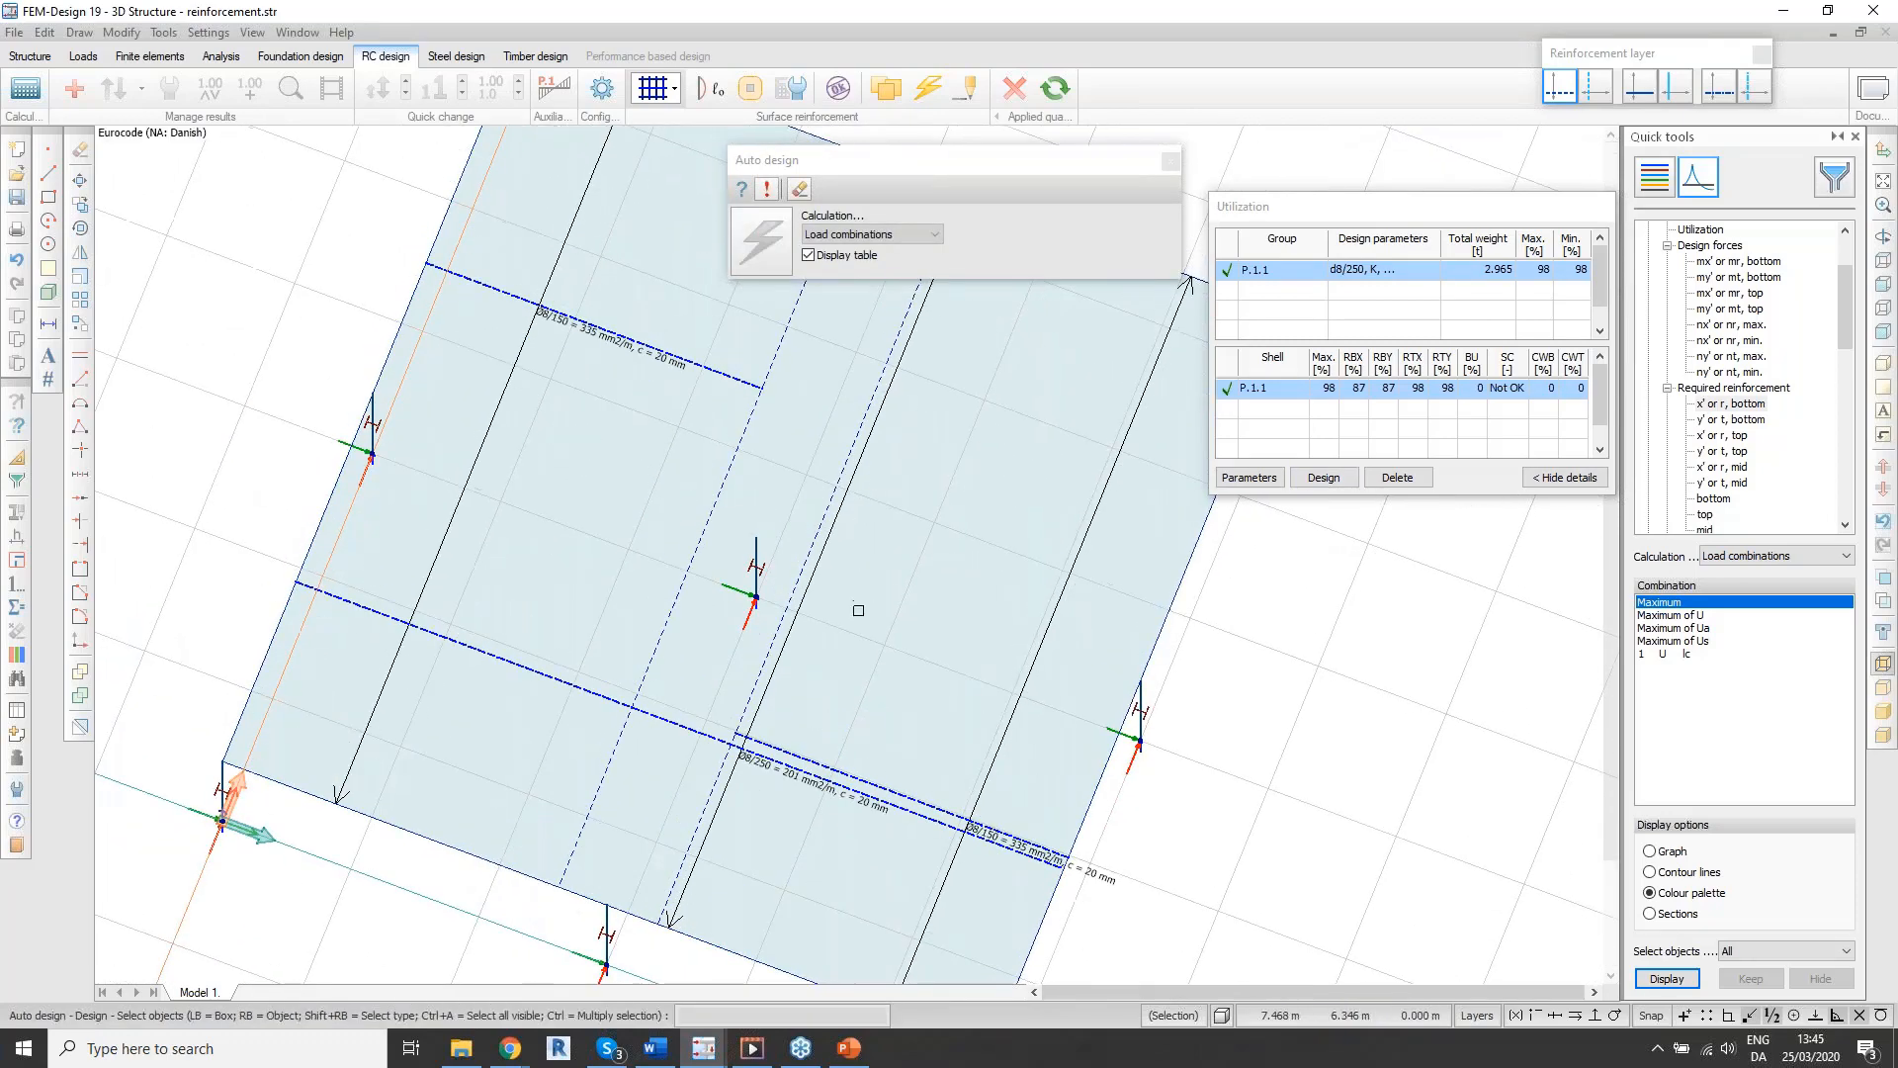
scroll(859, 610, down, 2)
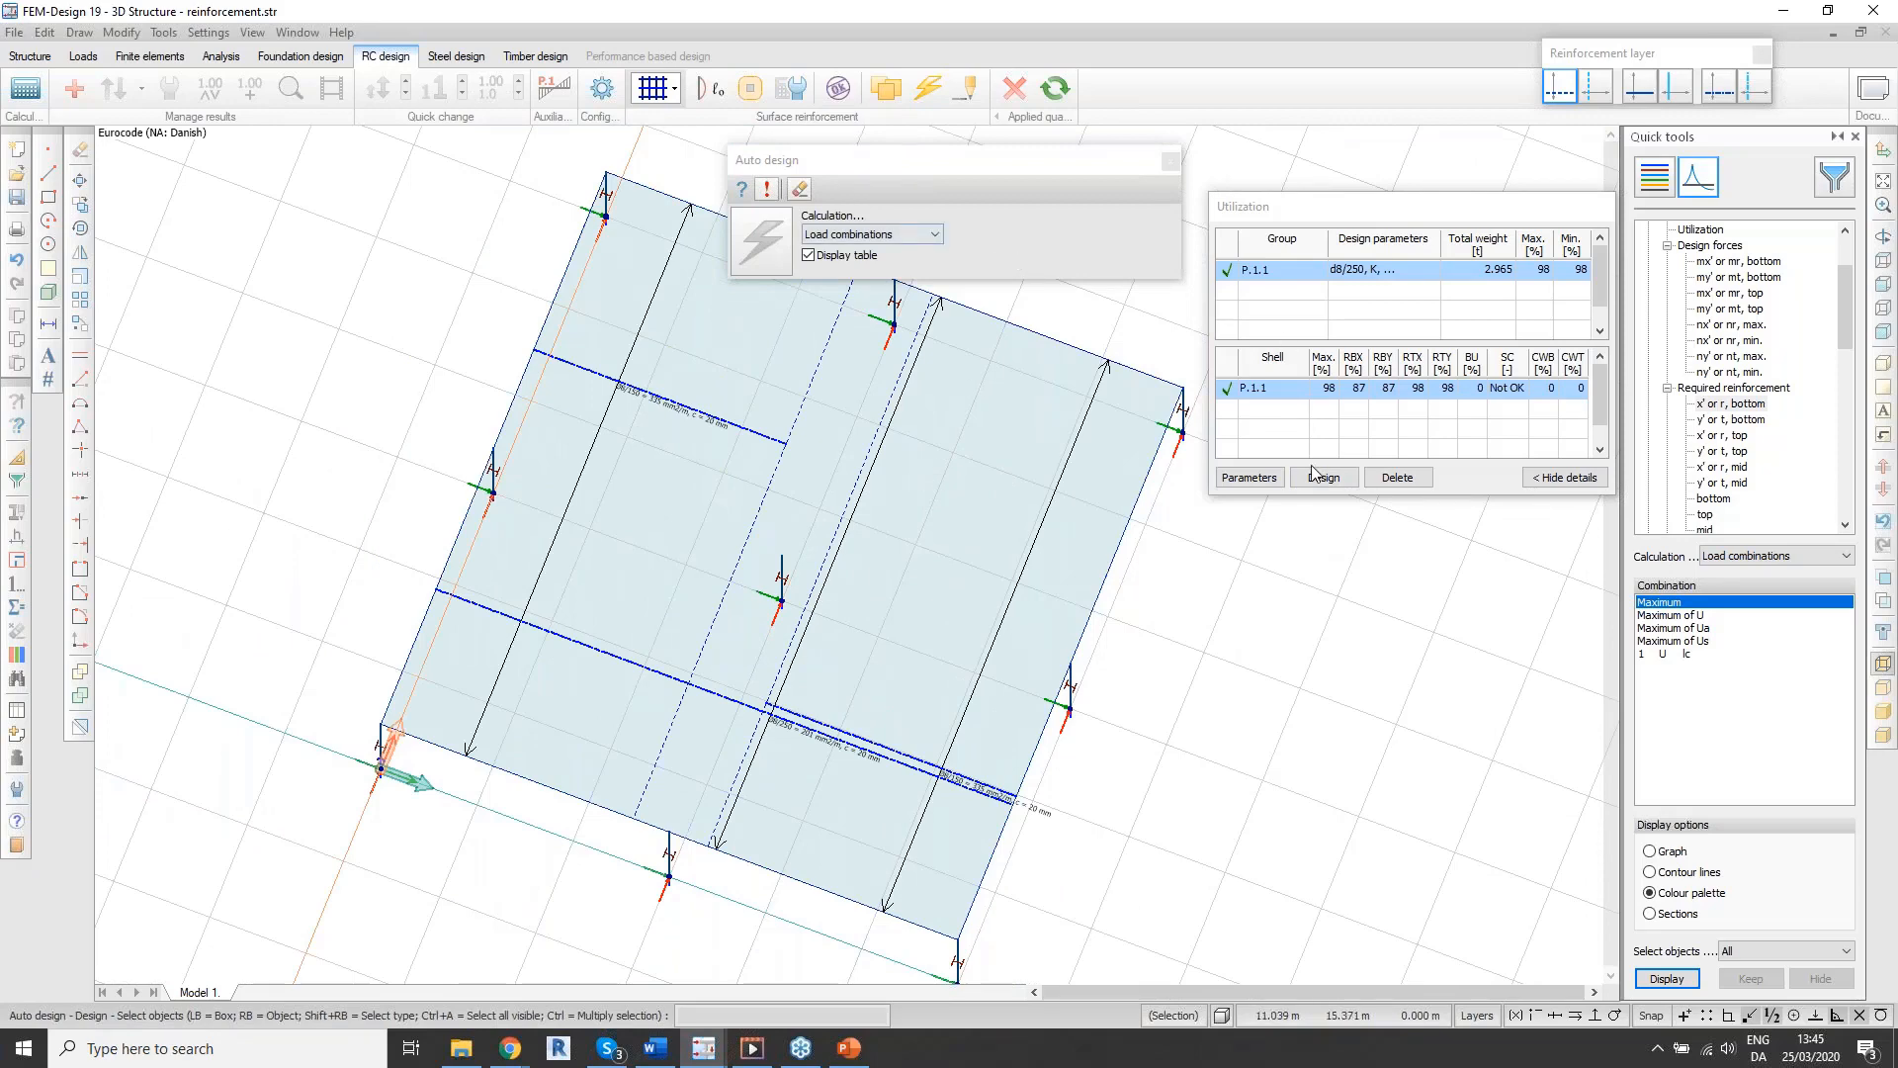
Step: In the design parameters, change the bottom face's additional x' and y' reinforcement to the stepped shape with a 1000 mm step
click(1254, 478)
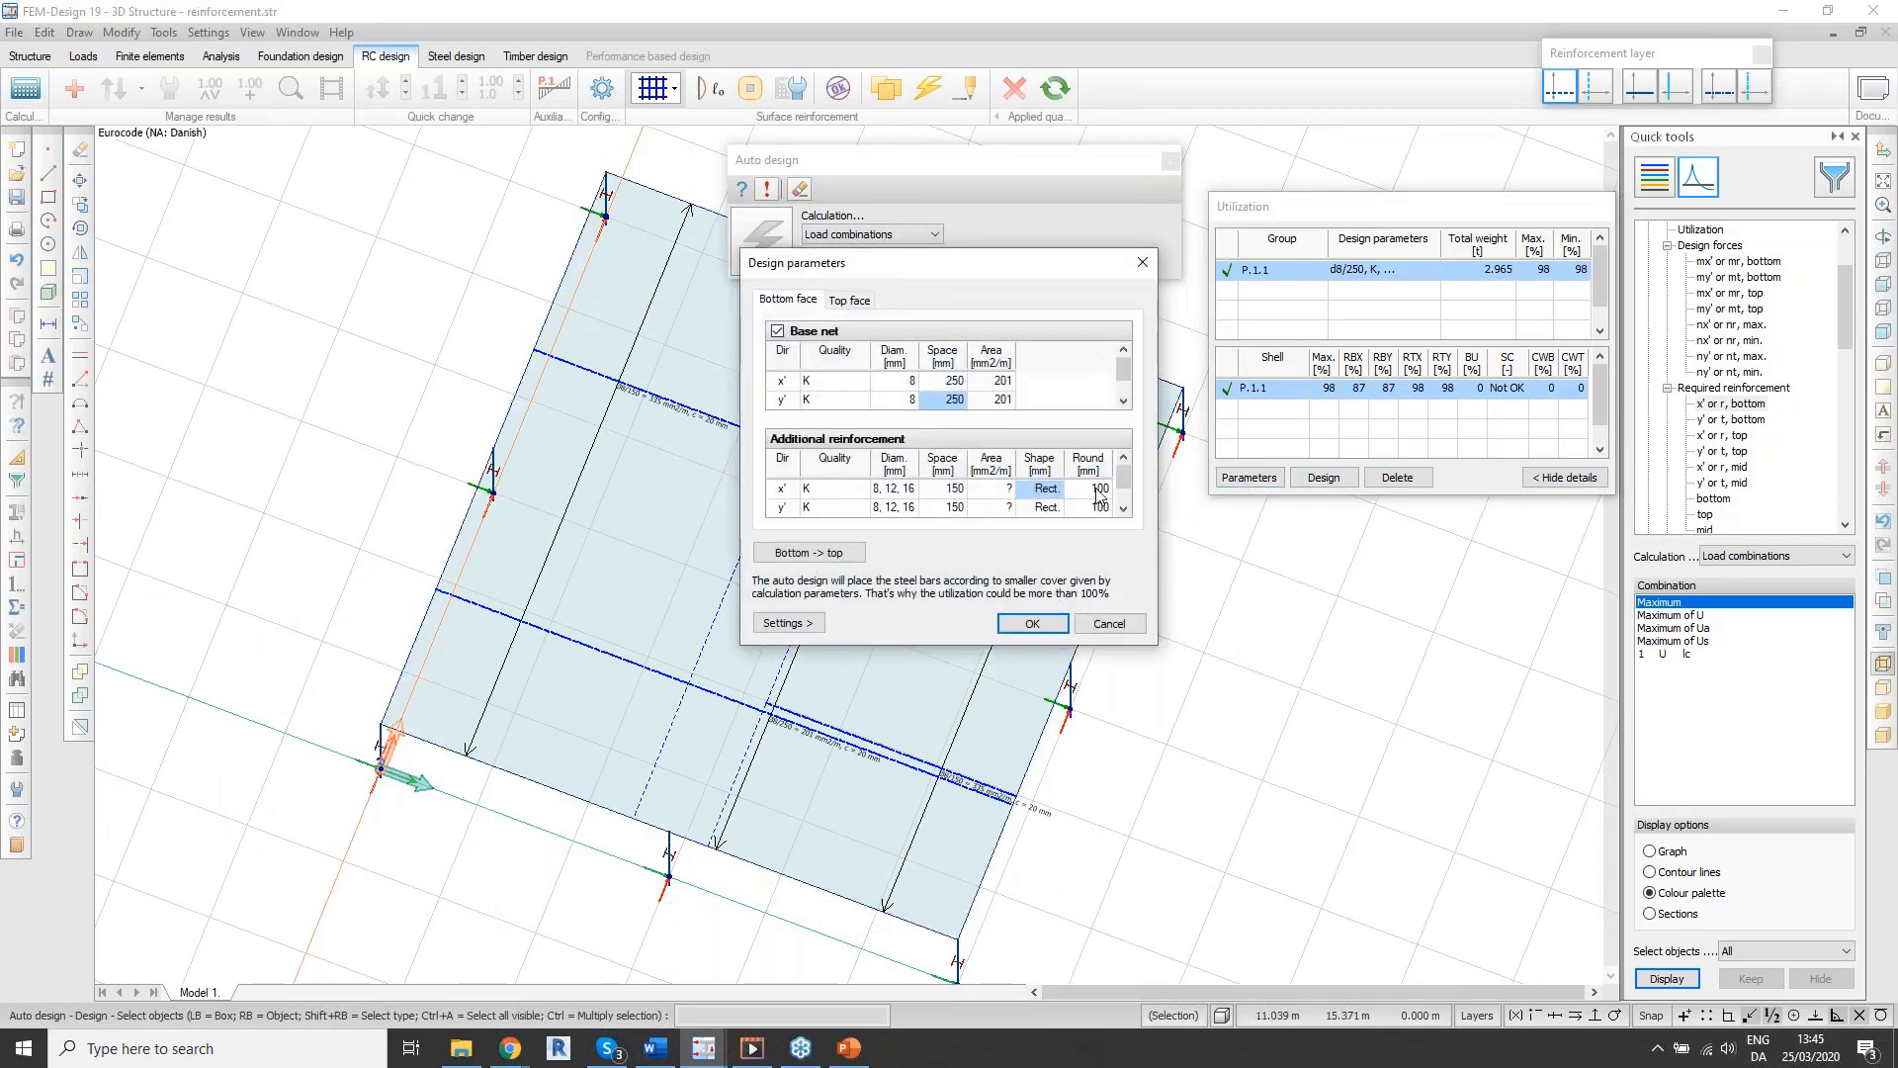
click(1060, 488)
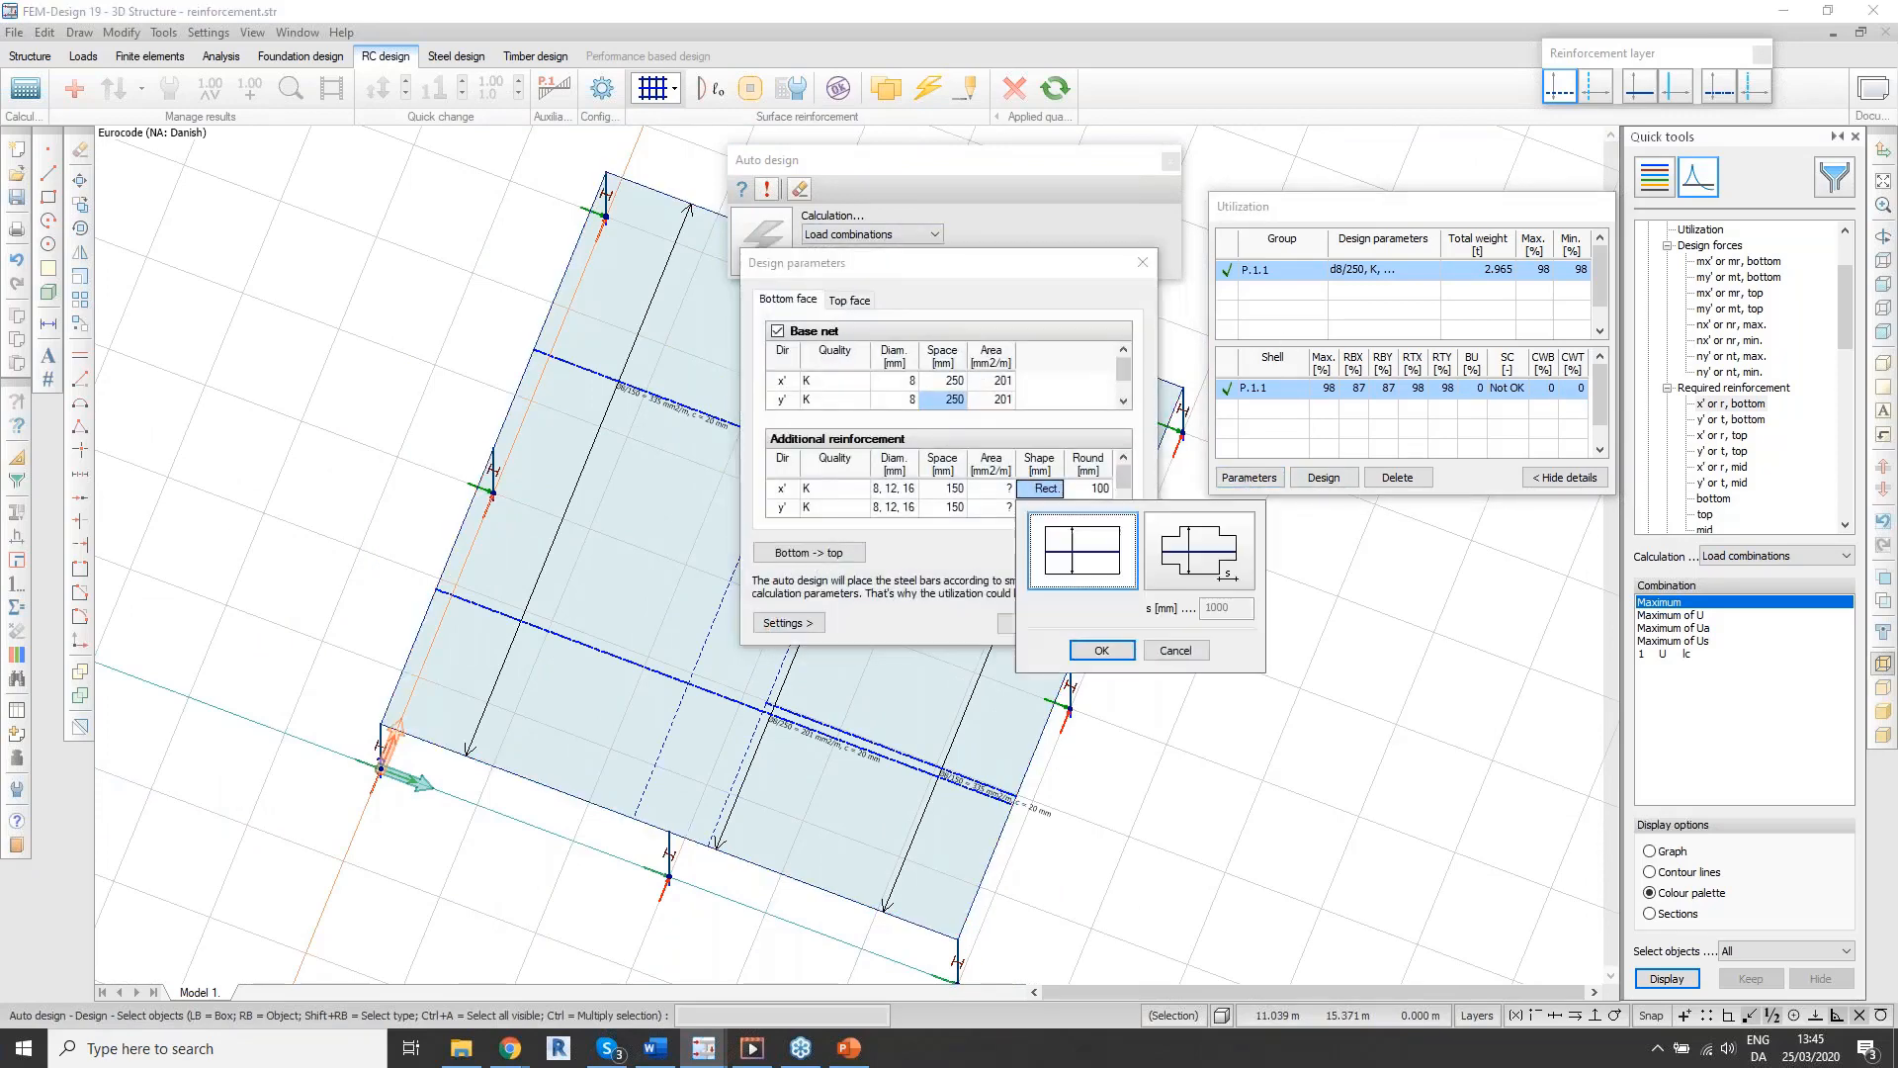
click(1213, 564)
click(1101, 650)
click(1055, 509)
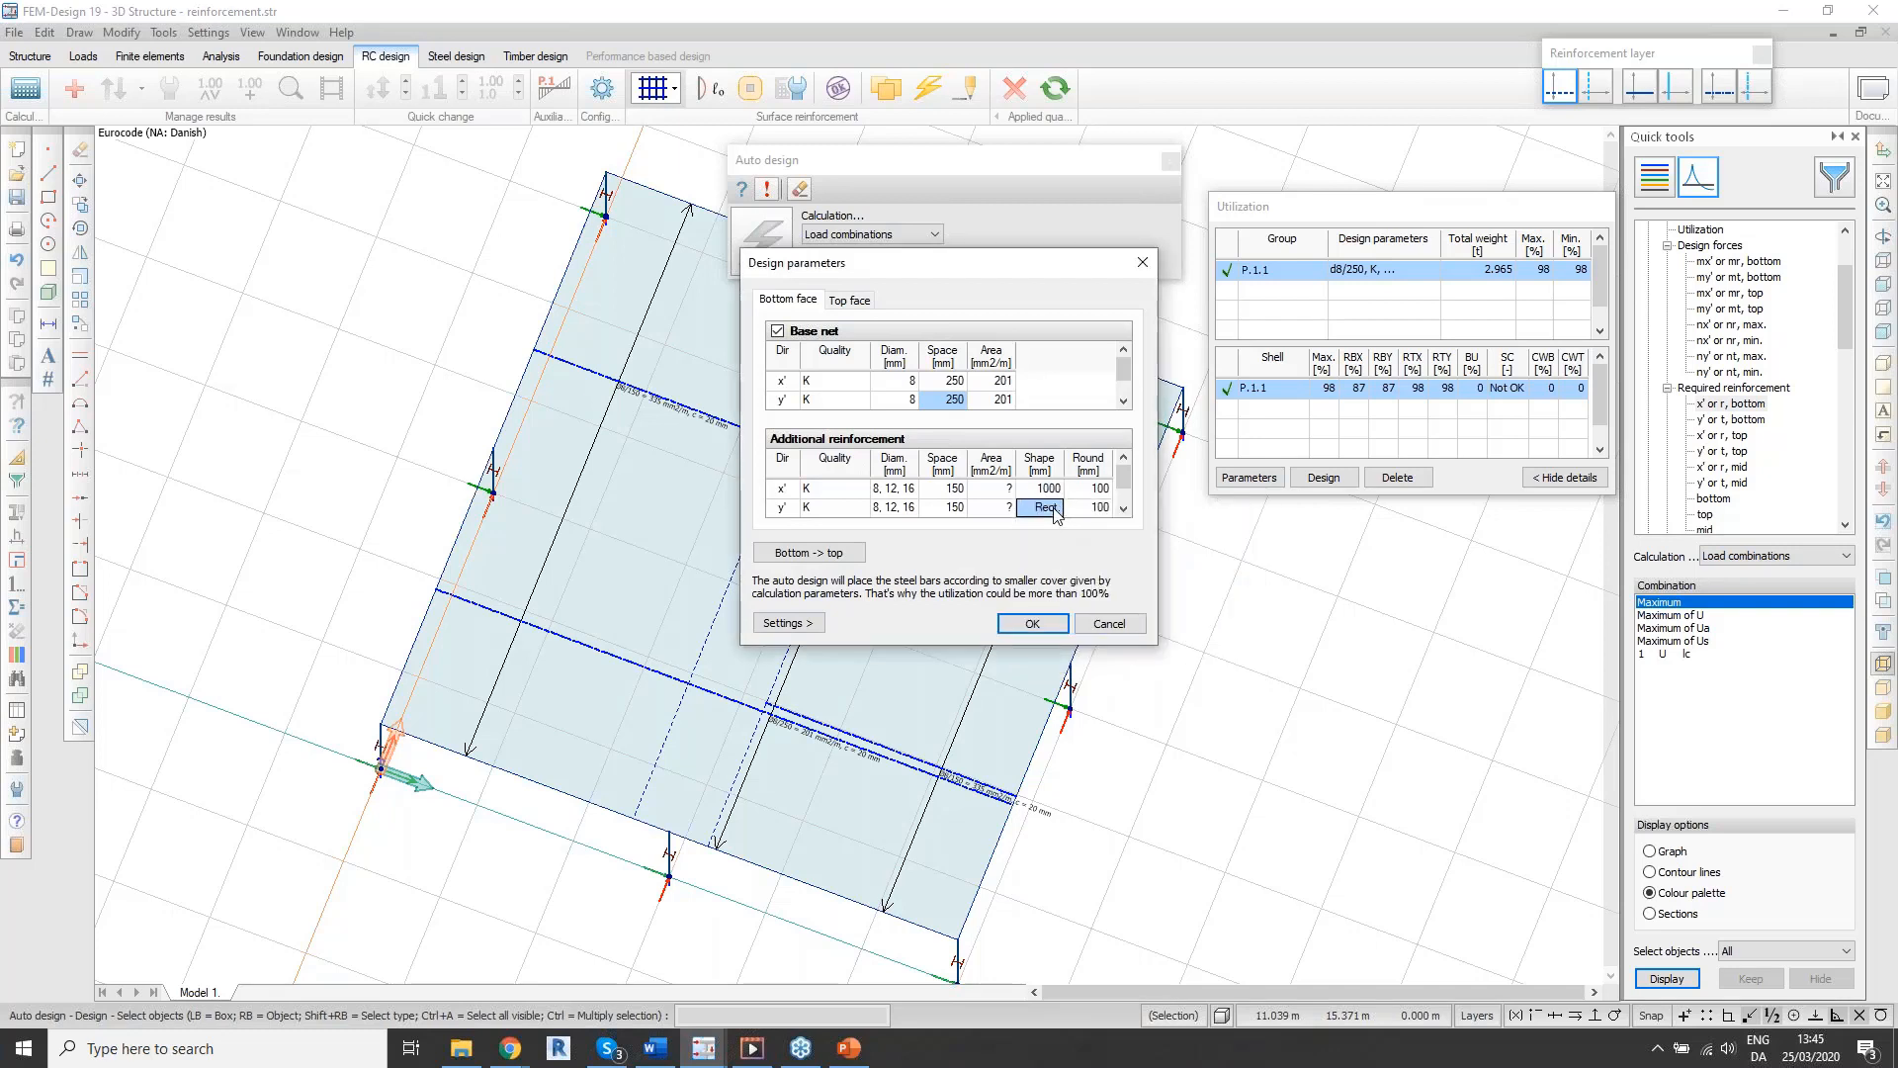
click(1055, 510)
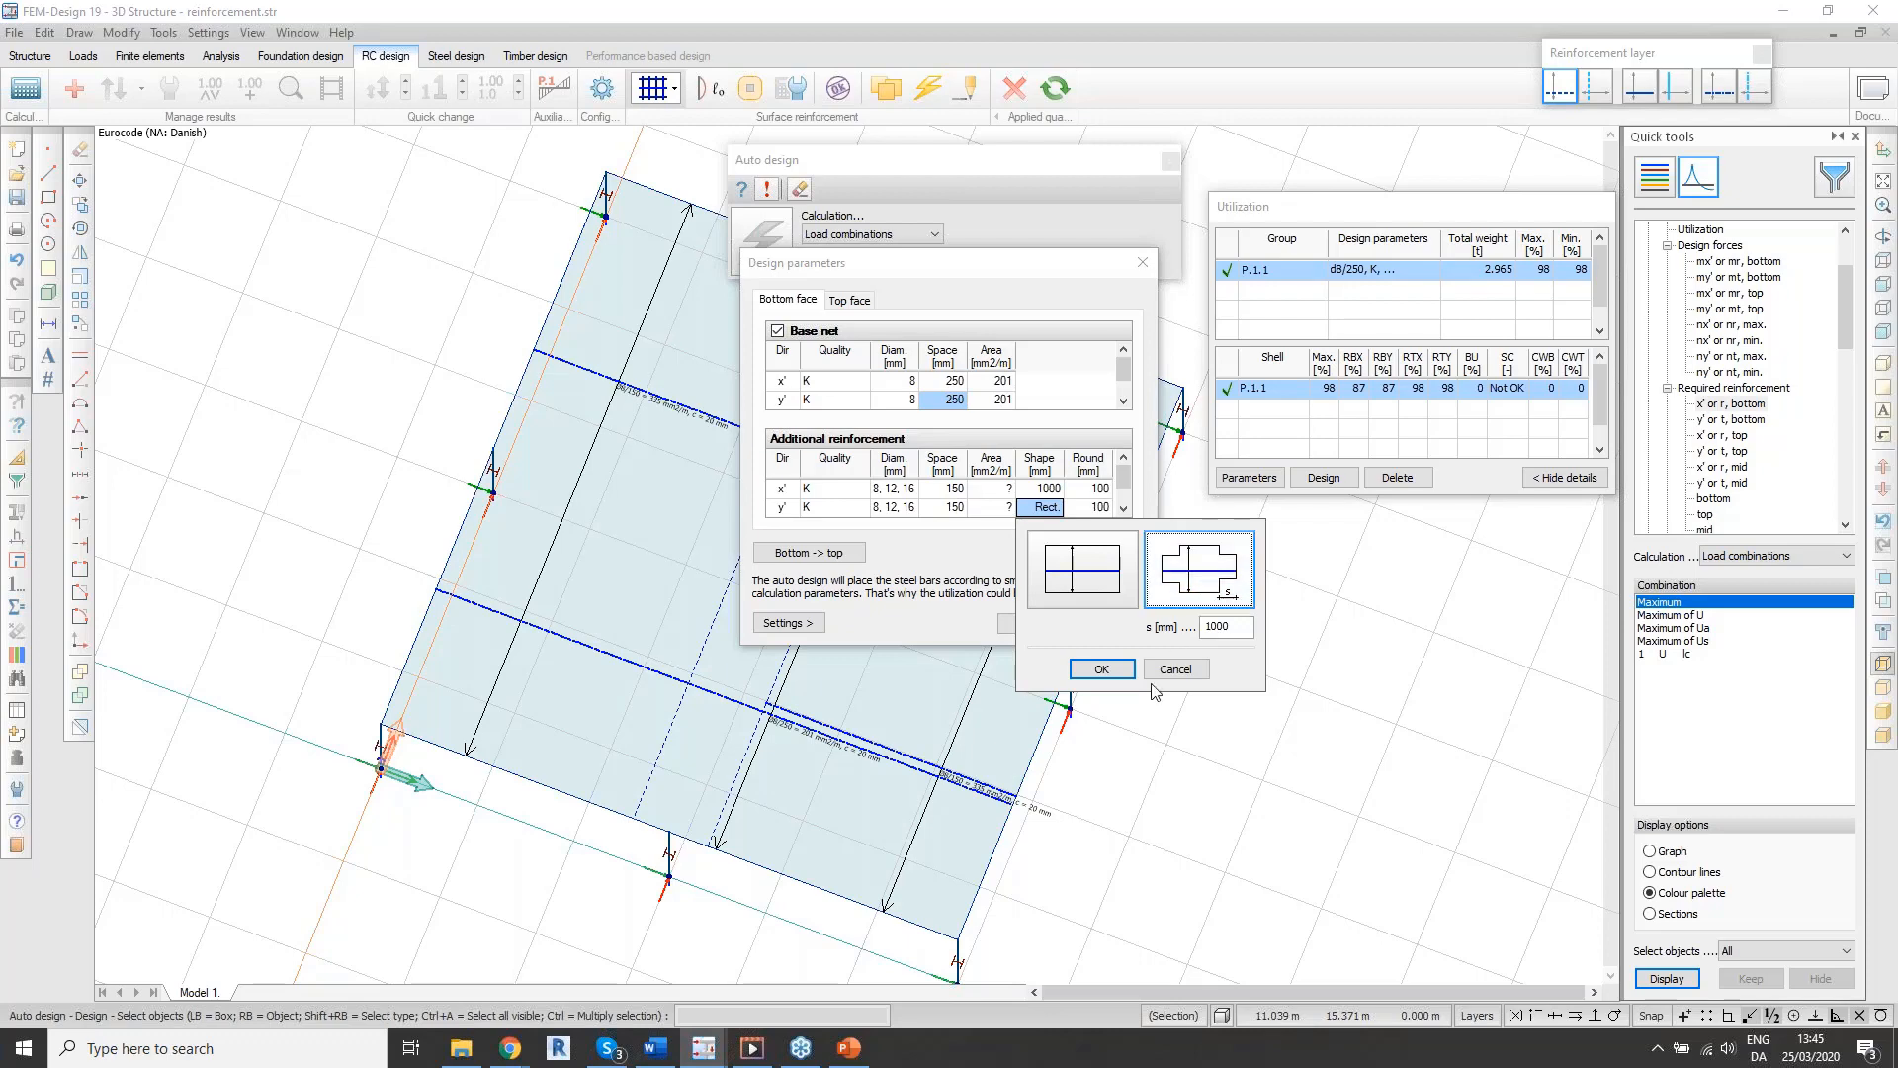
click(1101, 669)
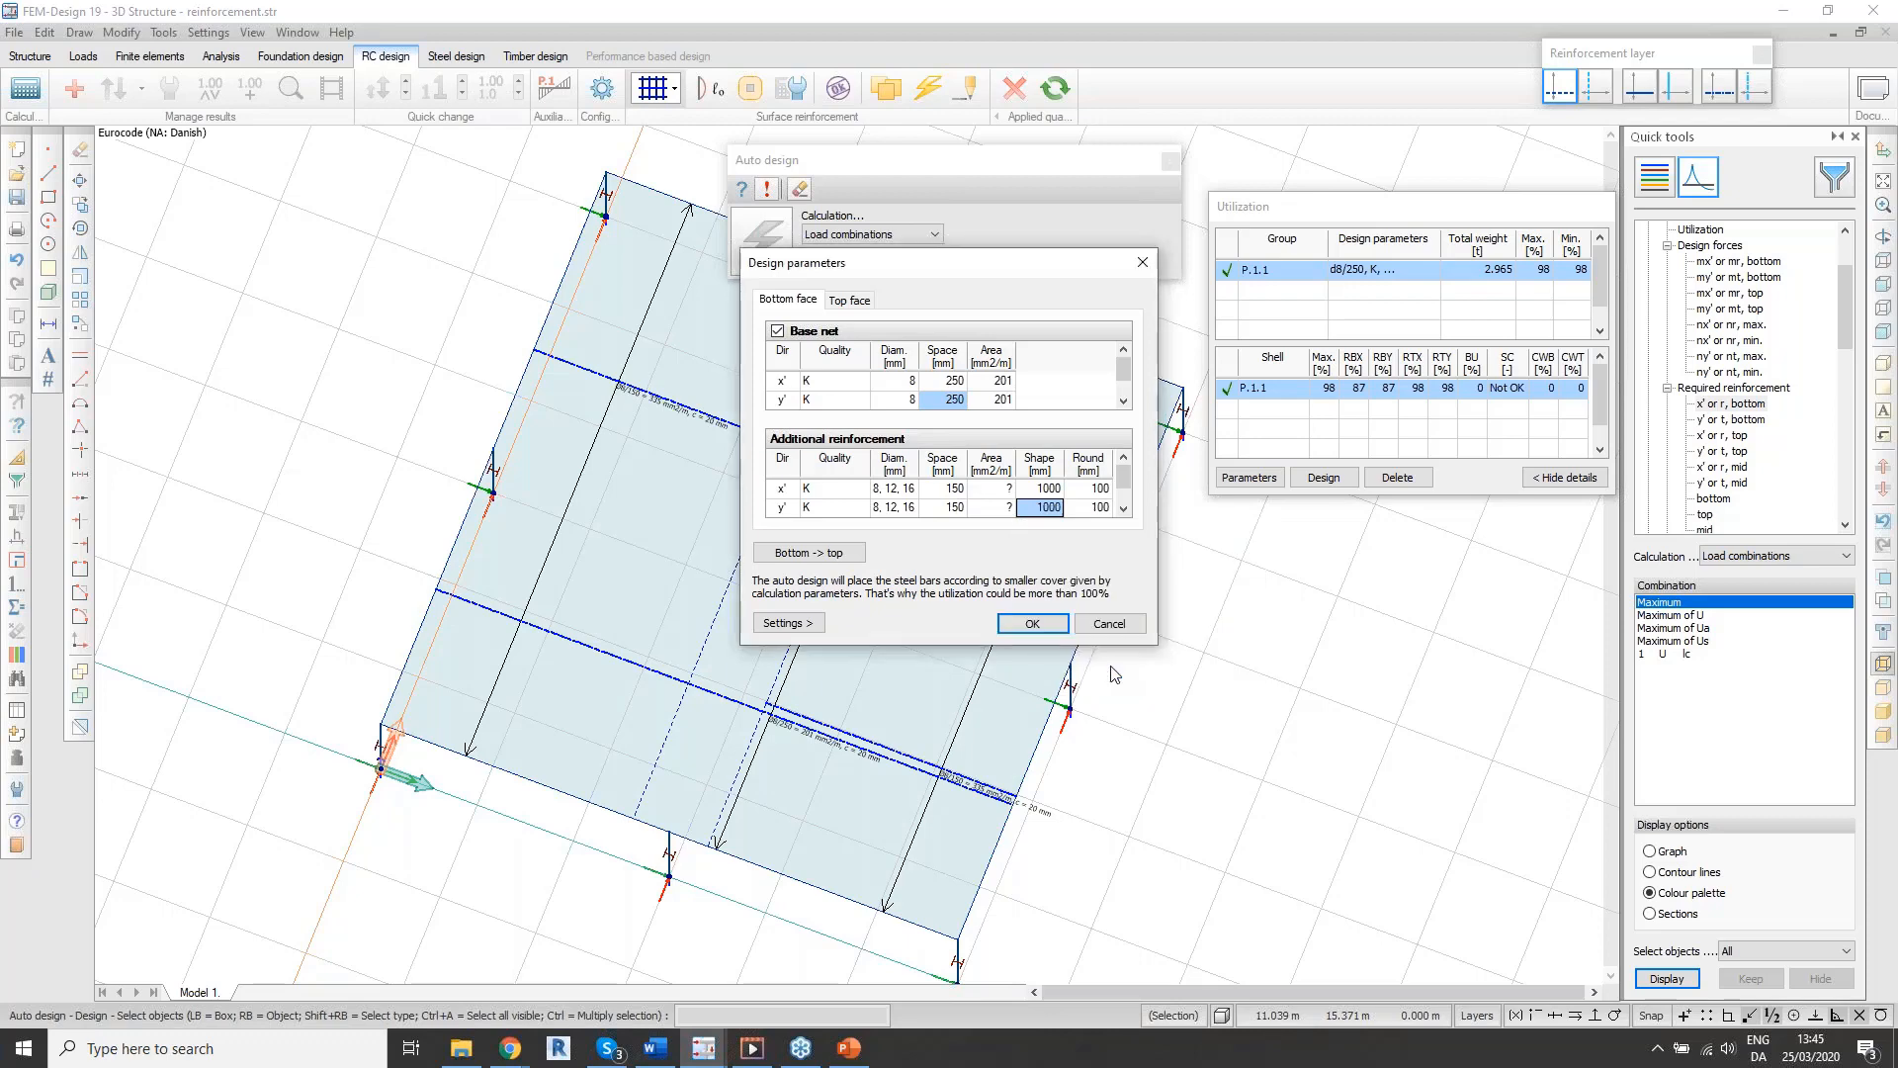
Step: Apply the stepped bottom reinforcement parameters, rerun the auto design and inspect the layout in 3D
click(1058, 633)
click(1323, 477)
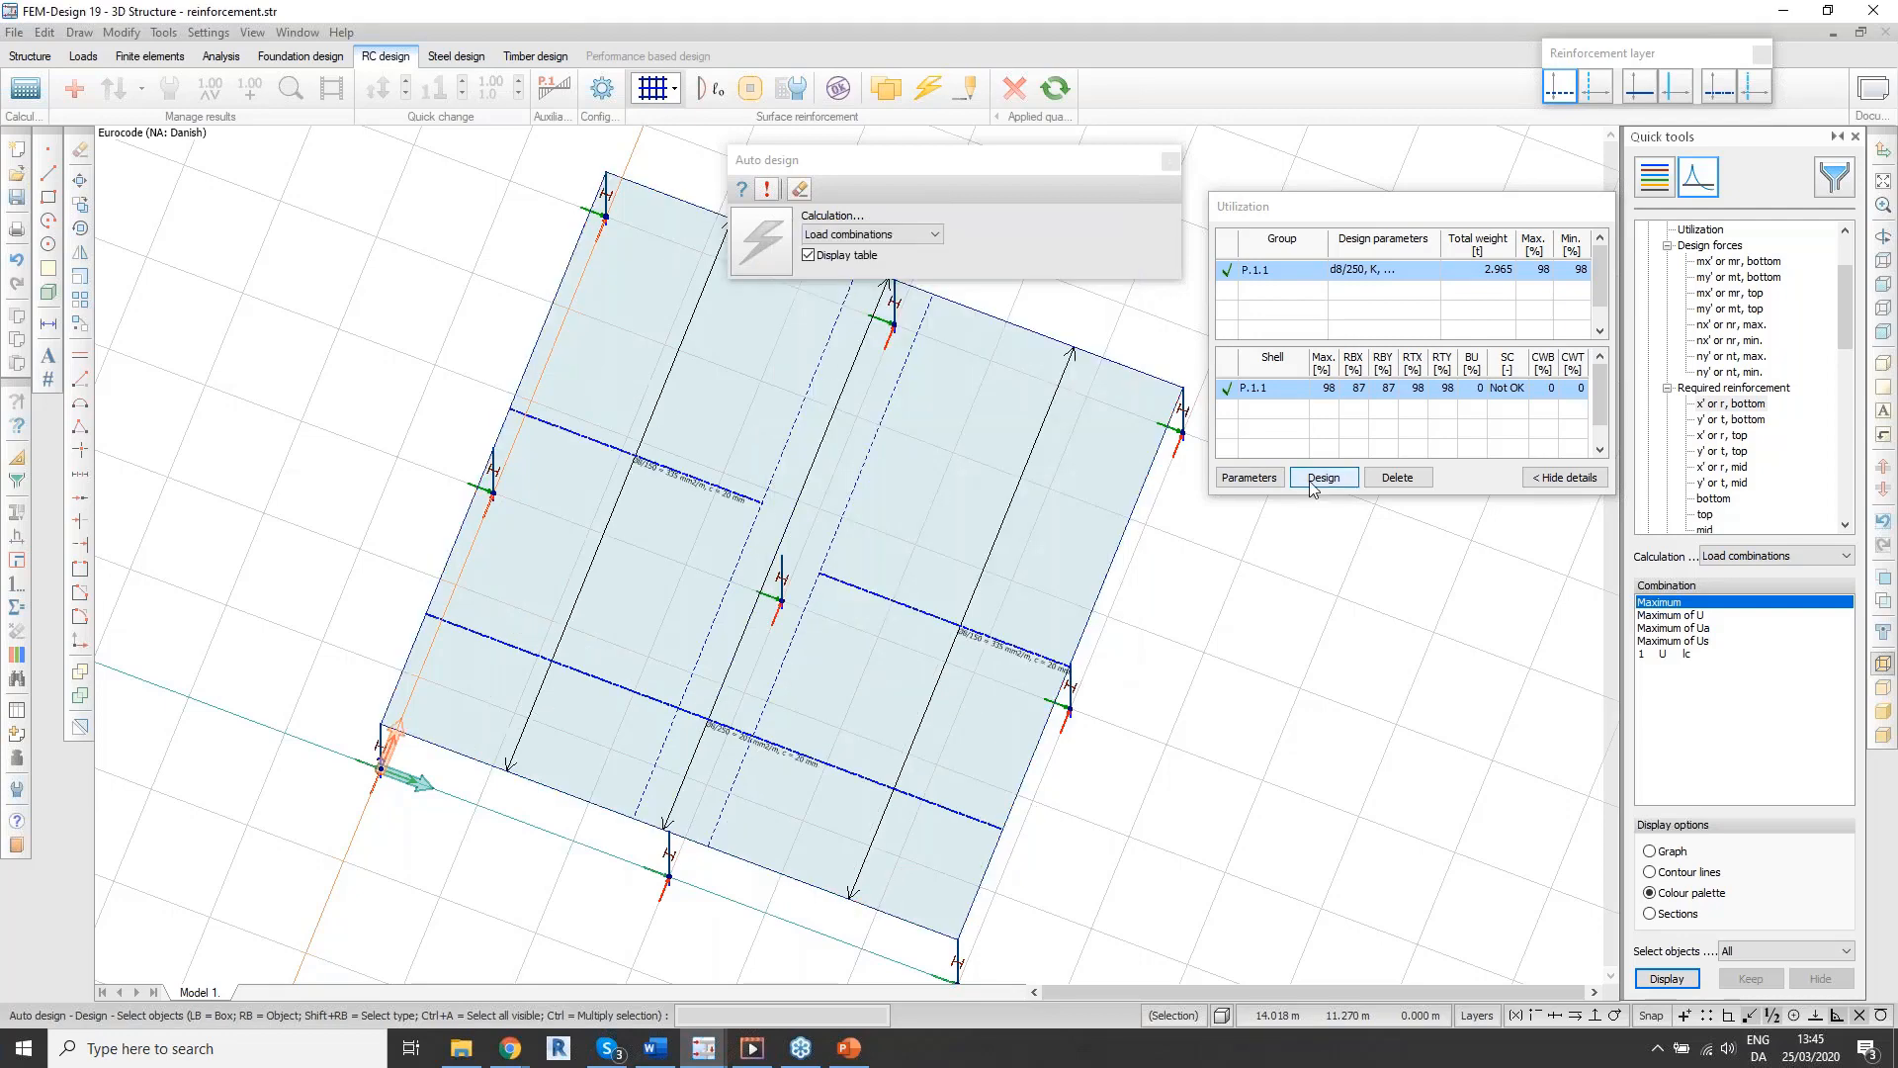
scroll(793, 739, up, 1)
mouse_move(793, 739)
shift+middle_down()
mouse_move(870, 657)
mouse_move(817, 581)
mouse_move(870, 660)
shift+middle_up()
scroll(888, 564, up, 2)
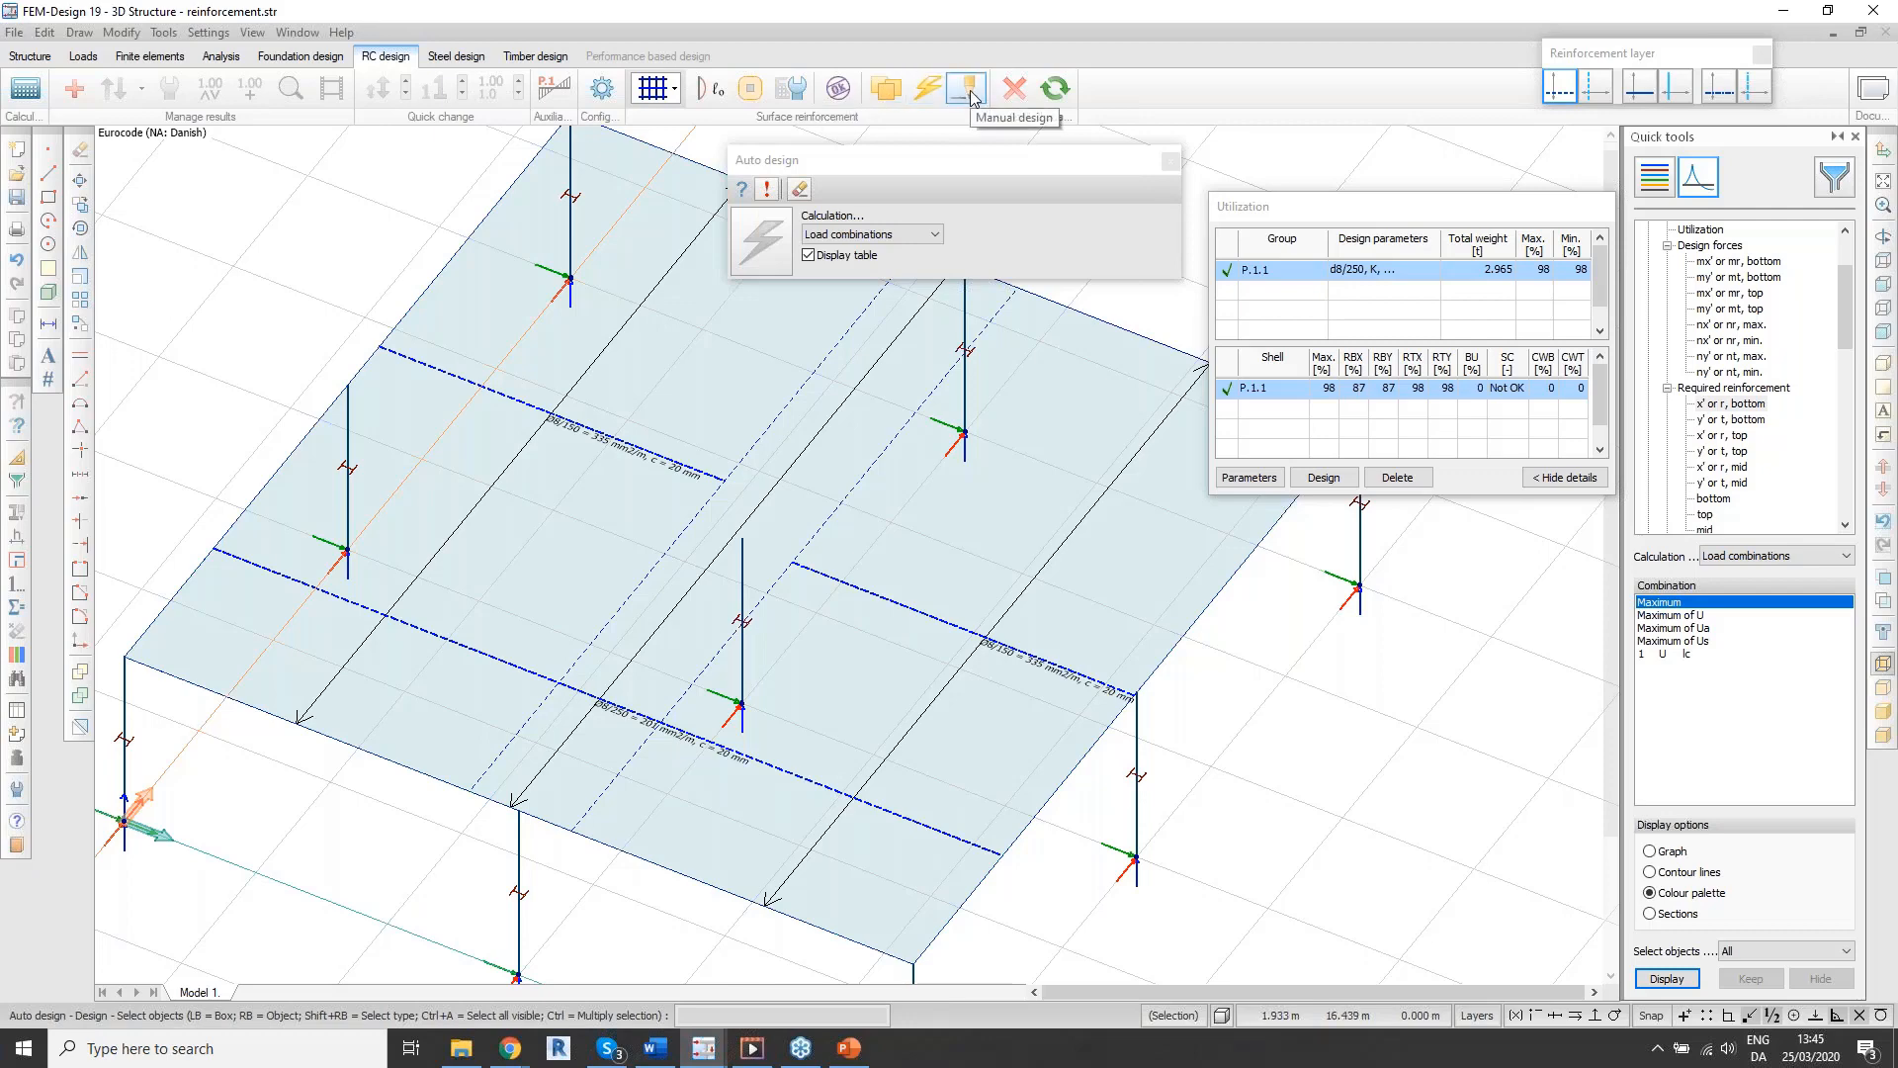
drag(1408, 212, 1294, 204)
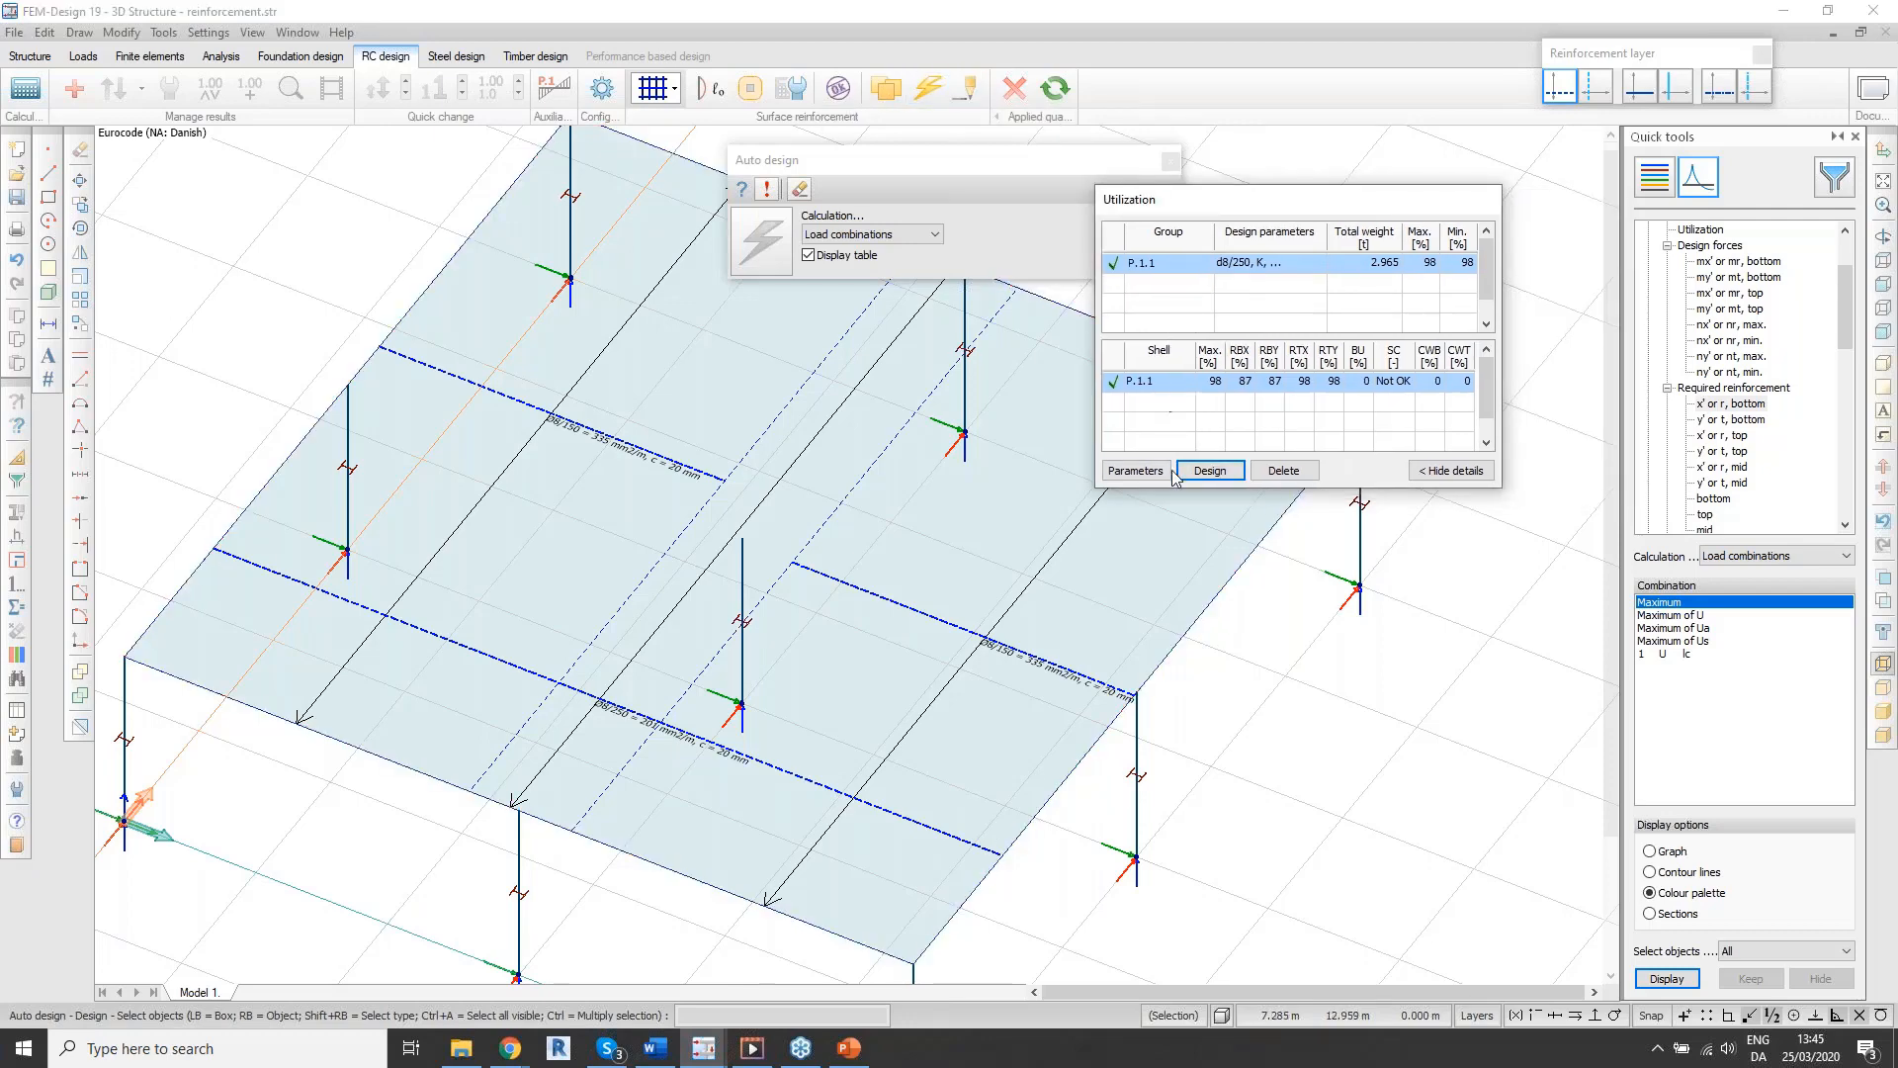
click(1135, 470)
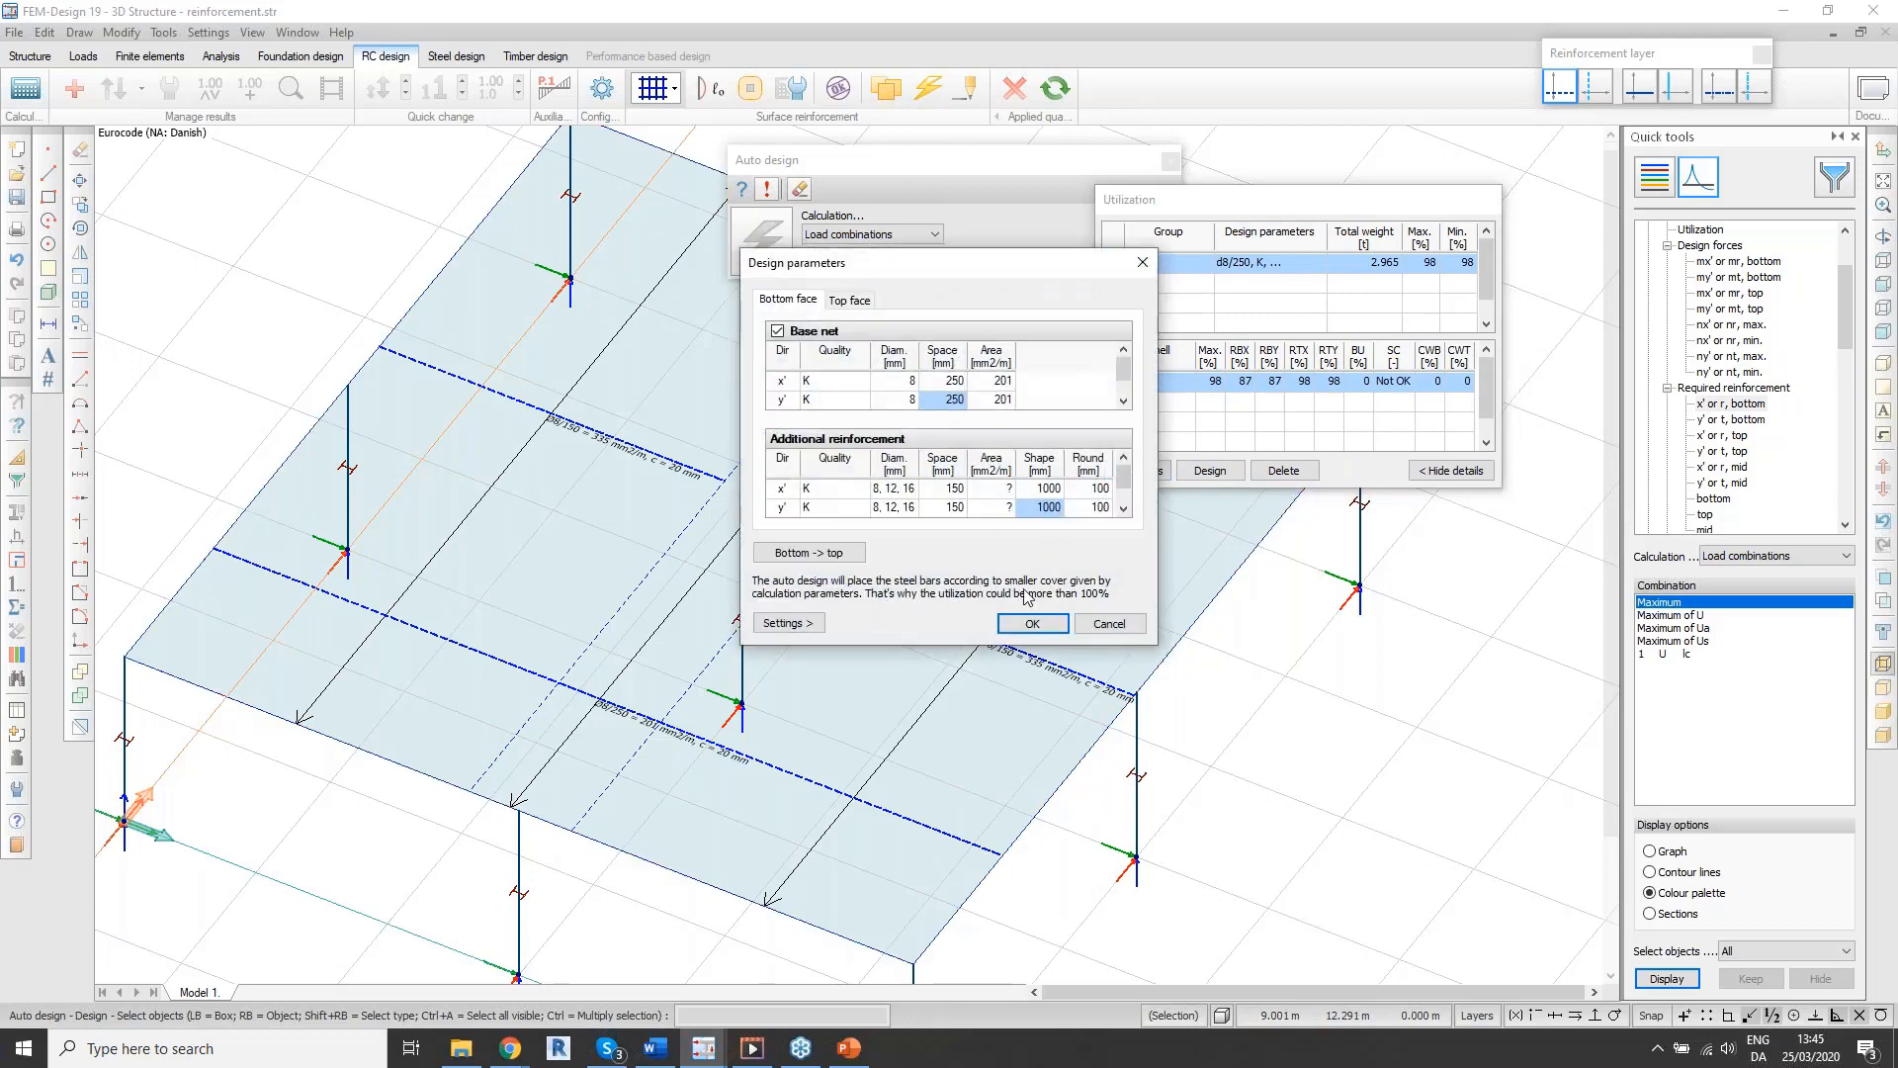
click(1109, 624)
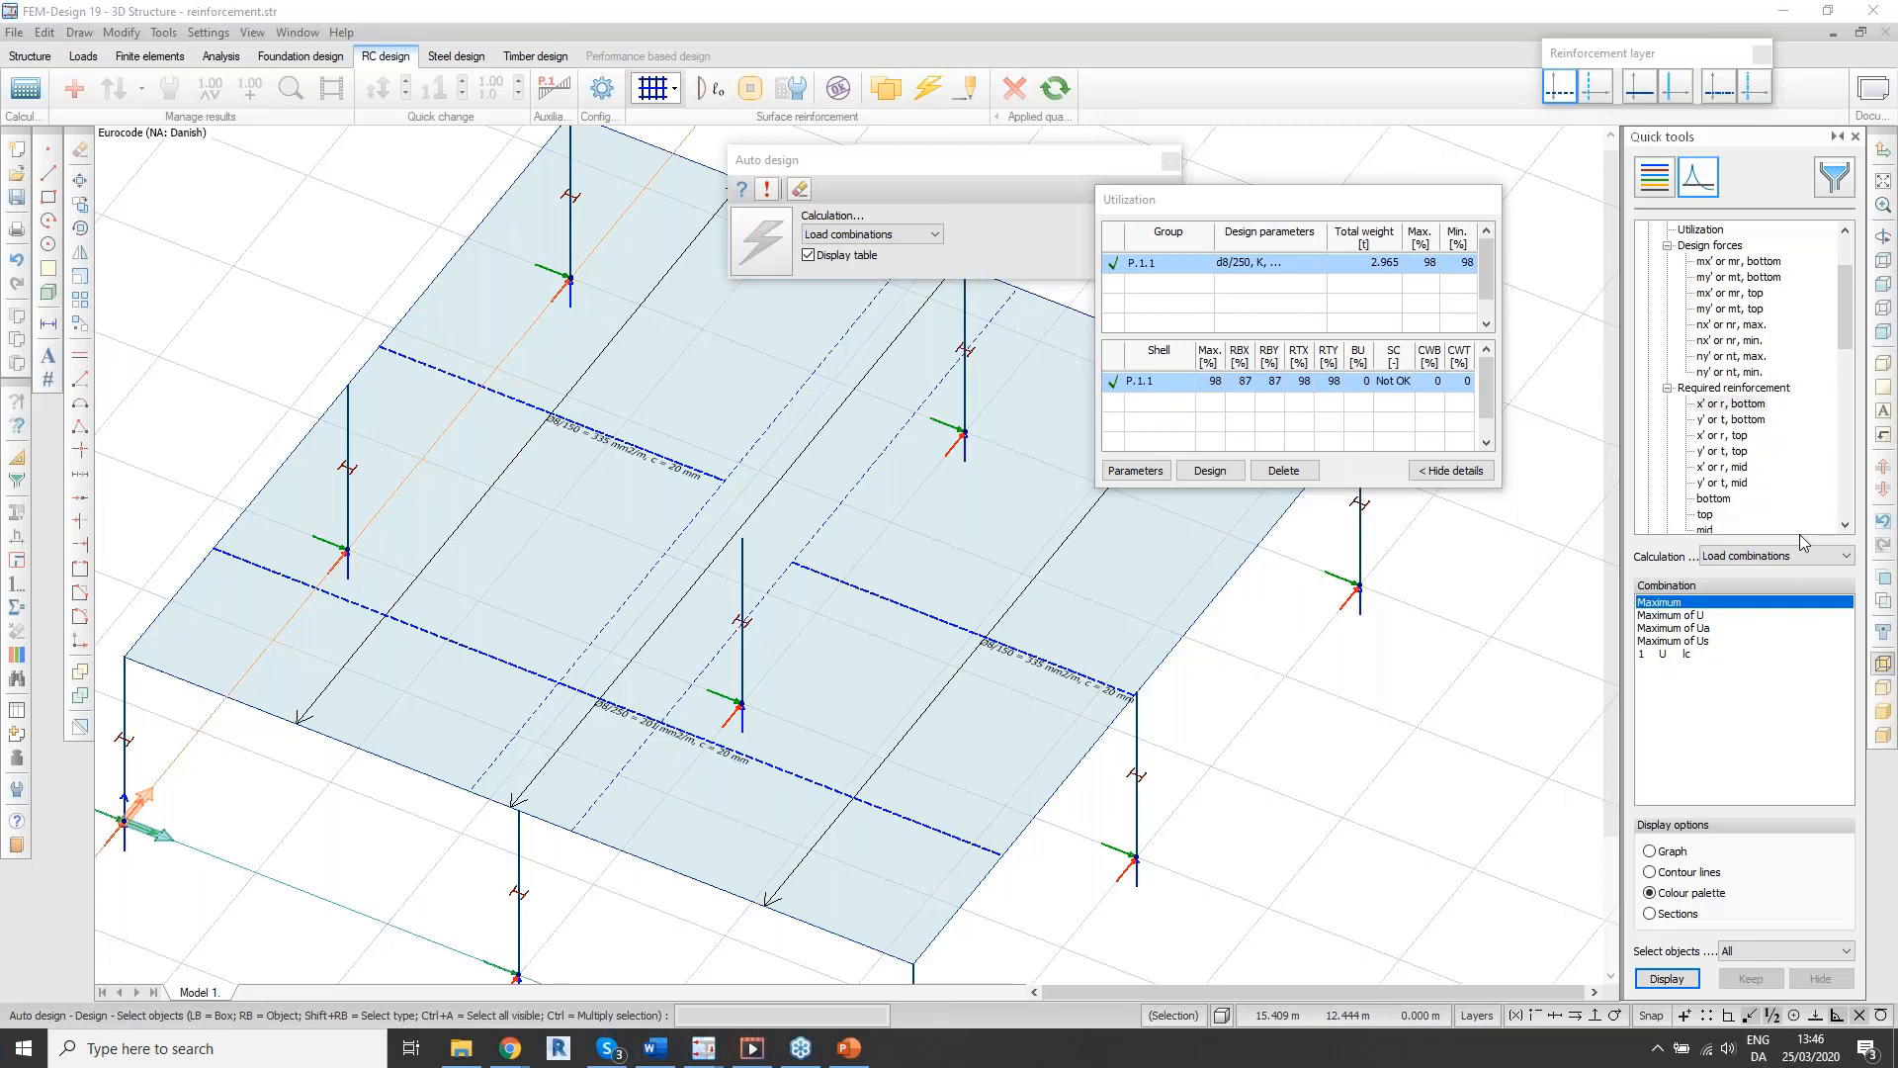
key(XF86AudioLowerVolume)
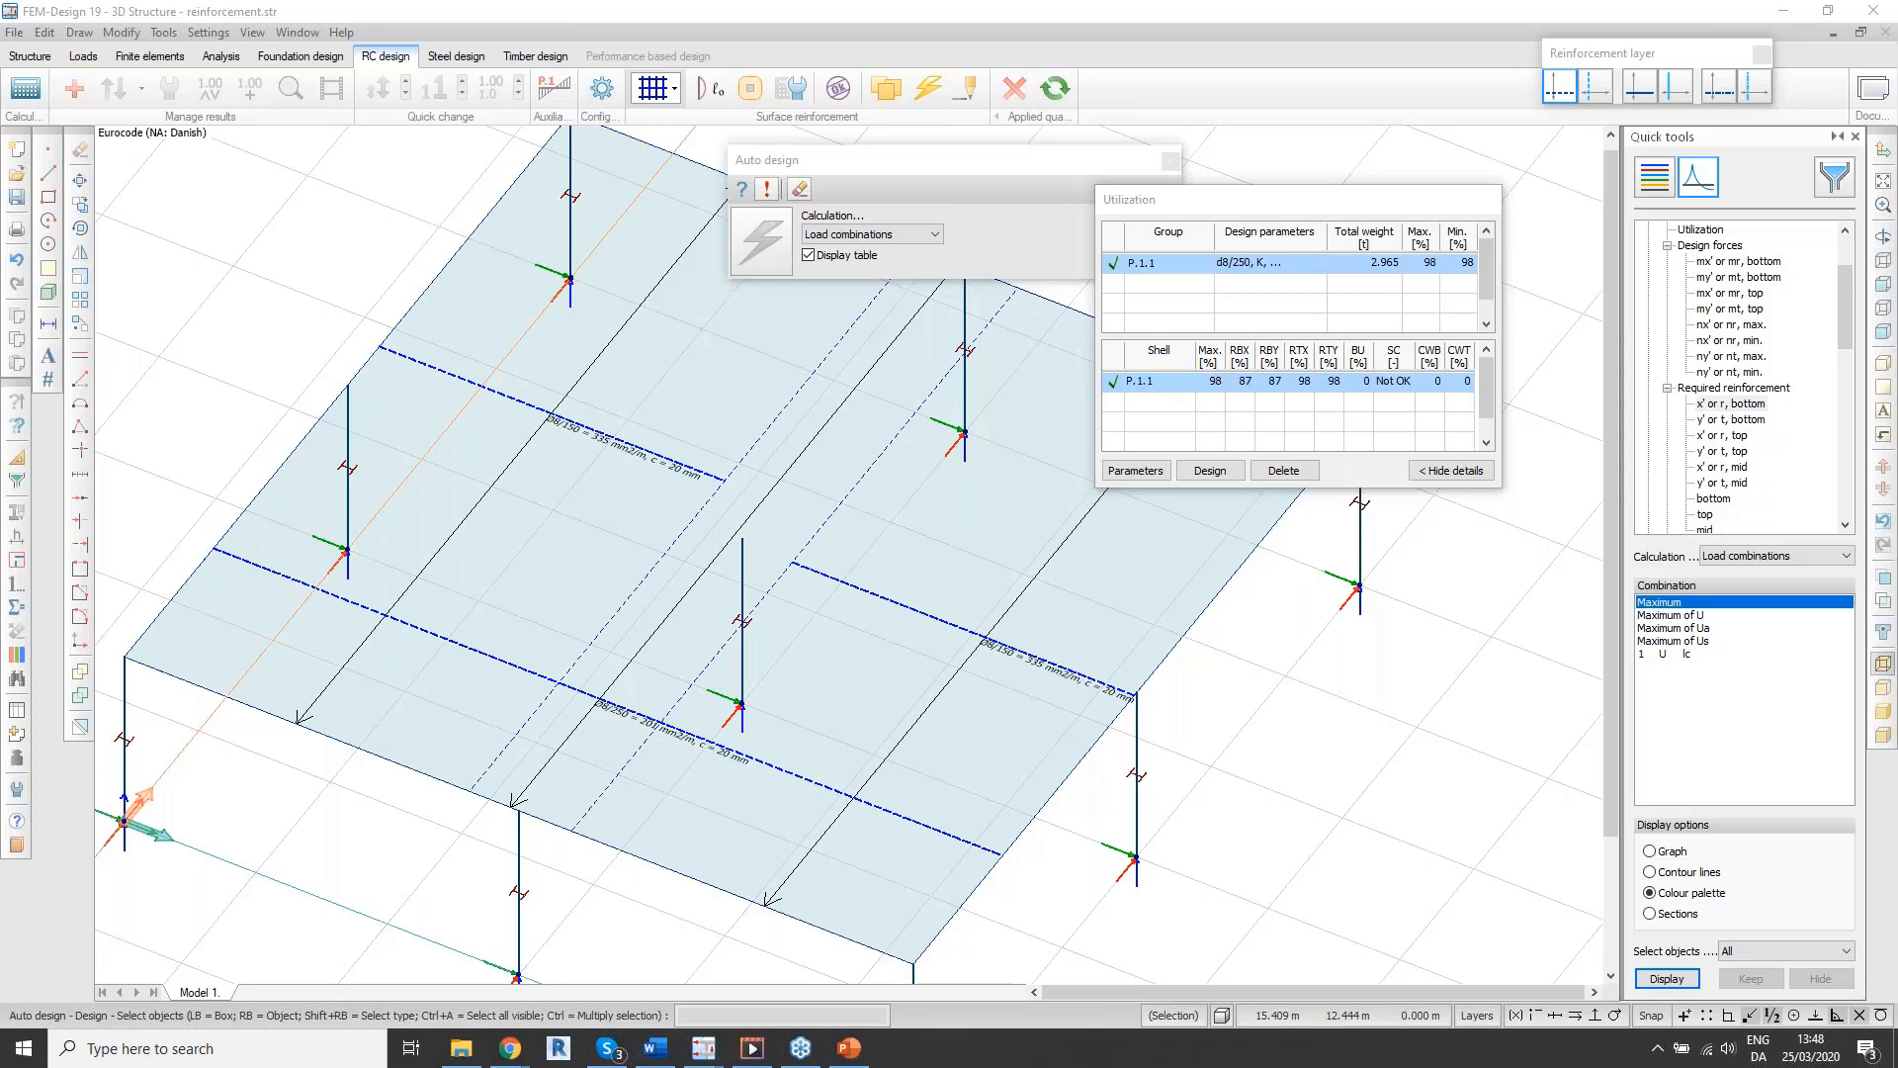
Step: In the slab's calculation parameters, turn off applying minimum reinforcement where it is relevant
click(791, 89)
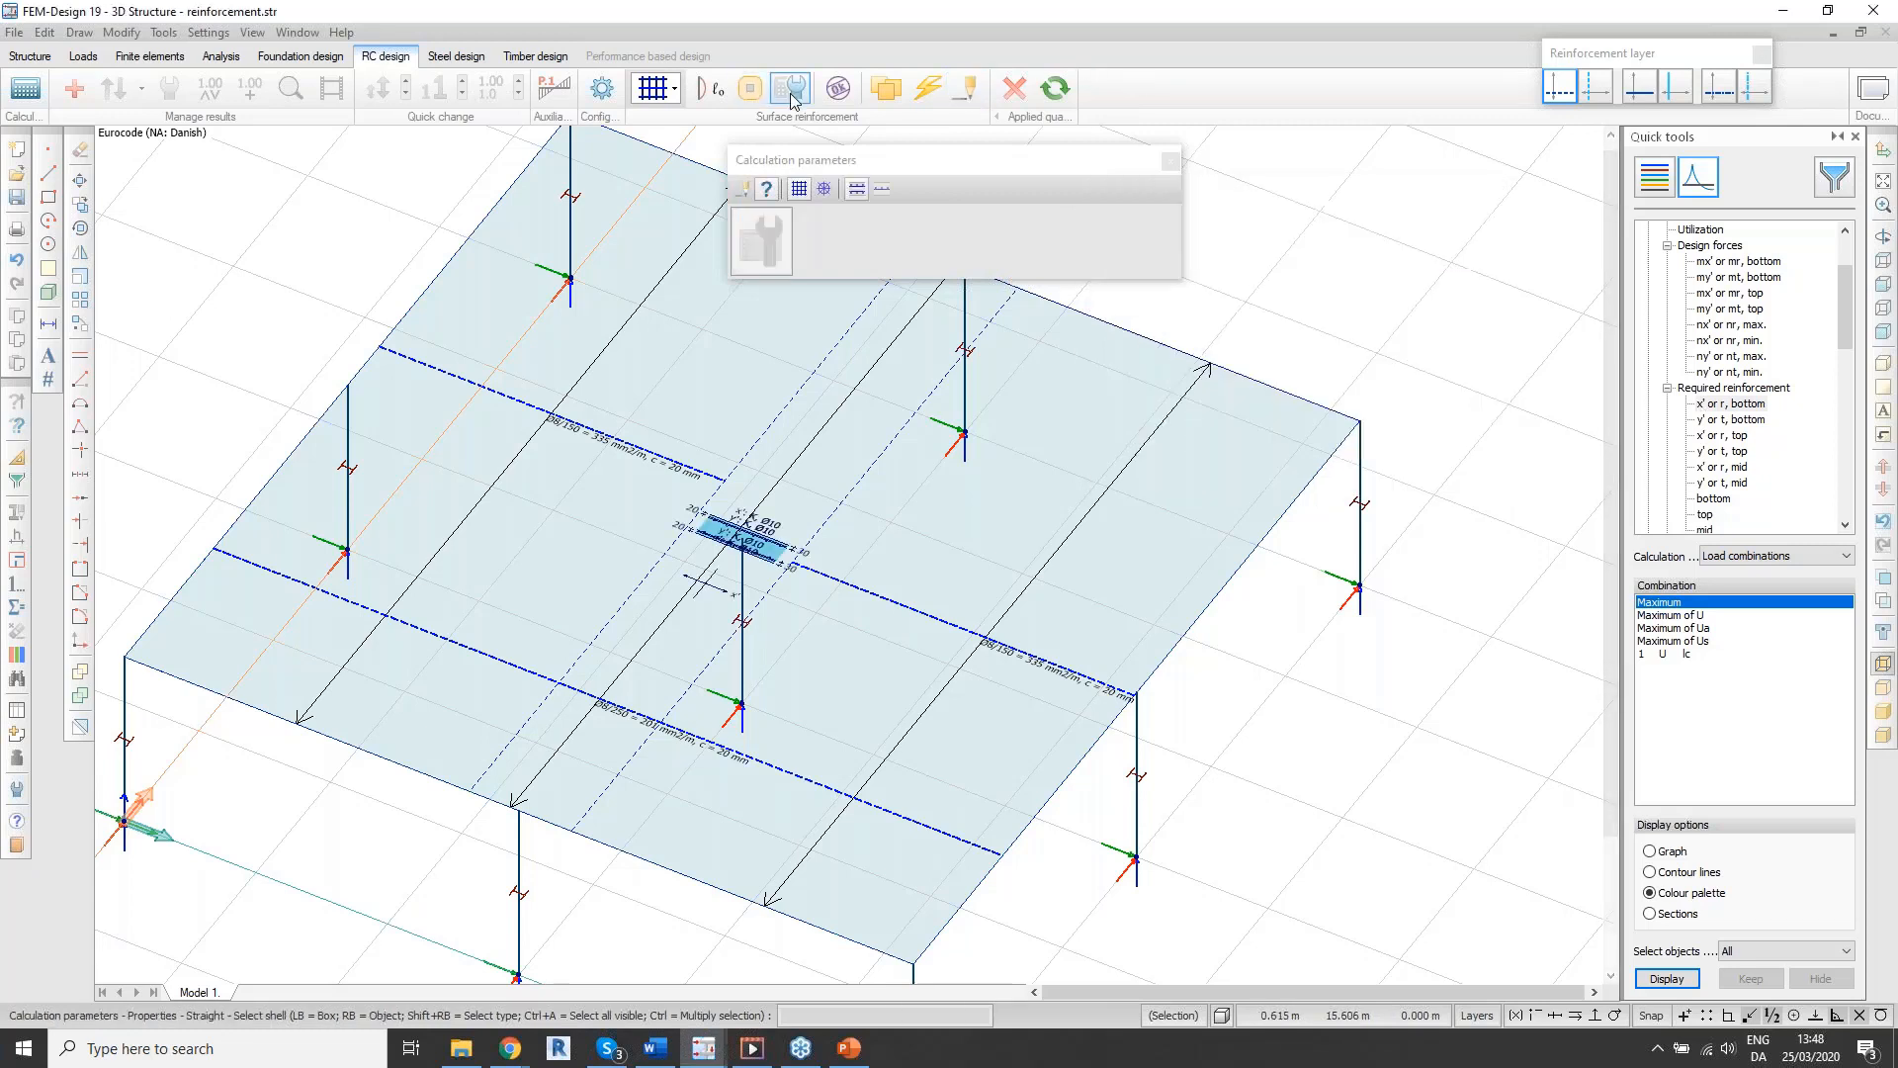
click(751, 430)
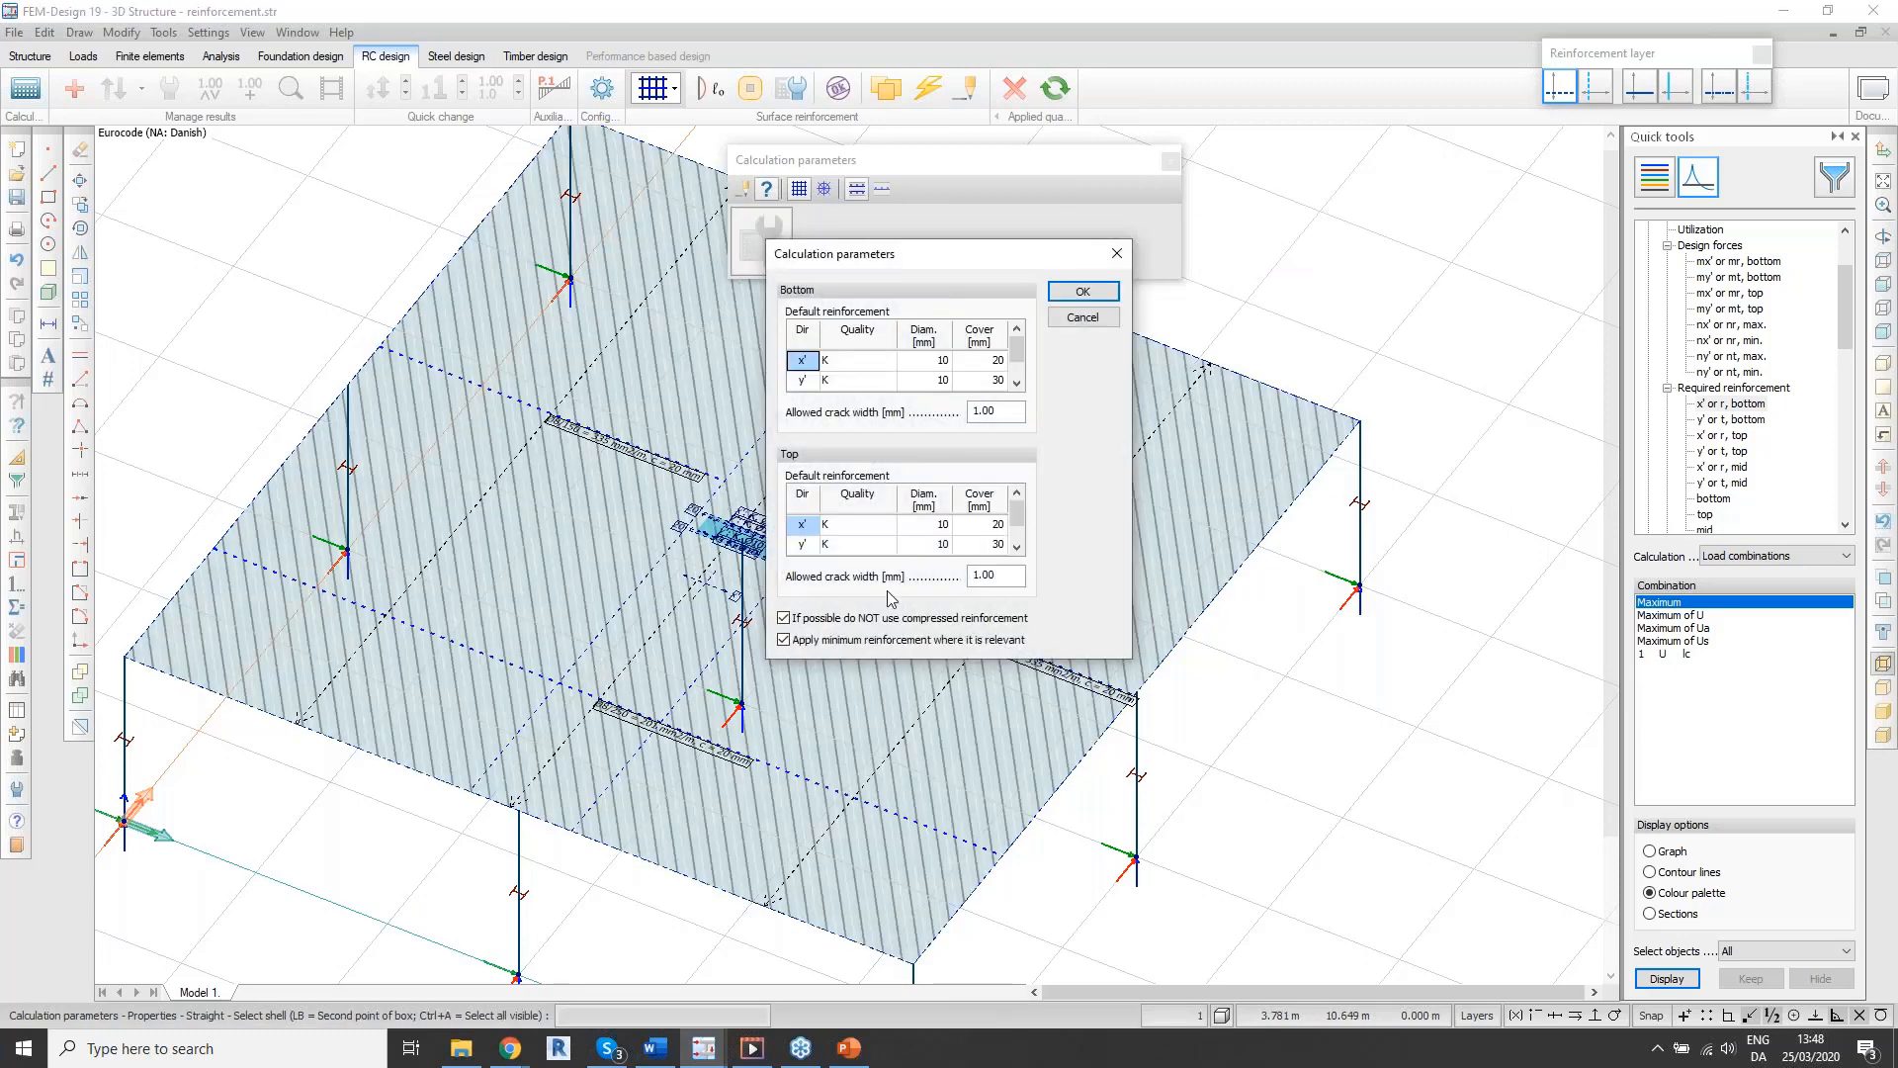
click(785, 641)
click(1084, 293)
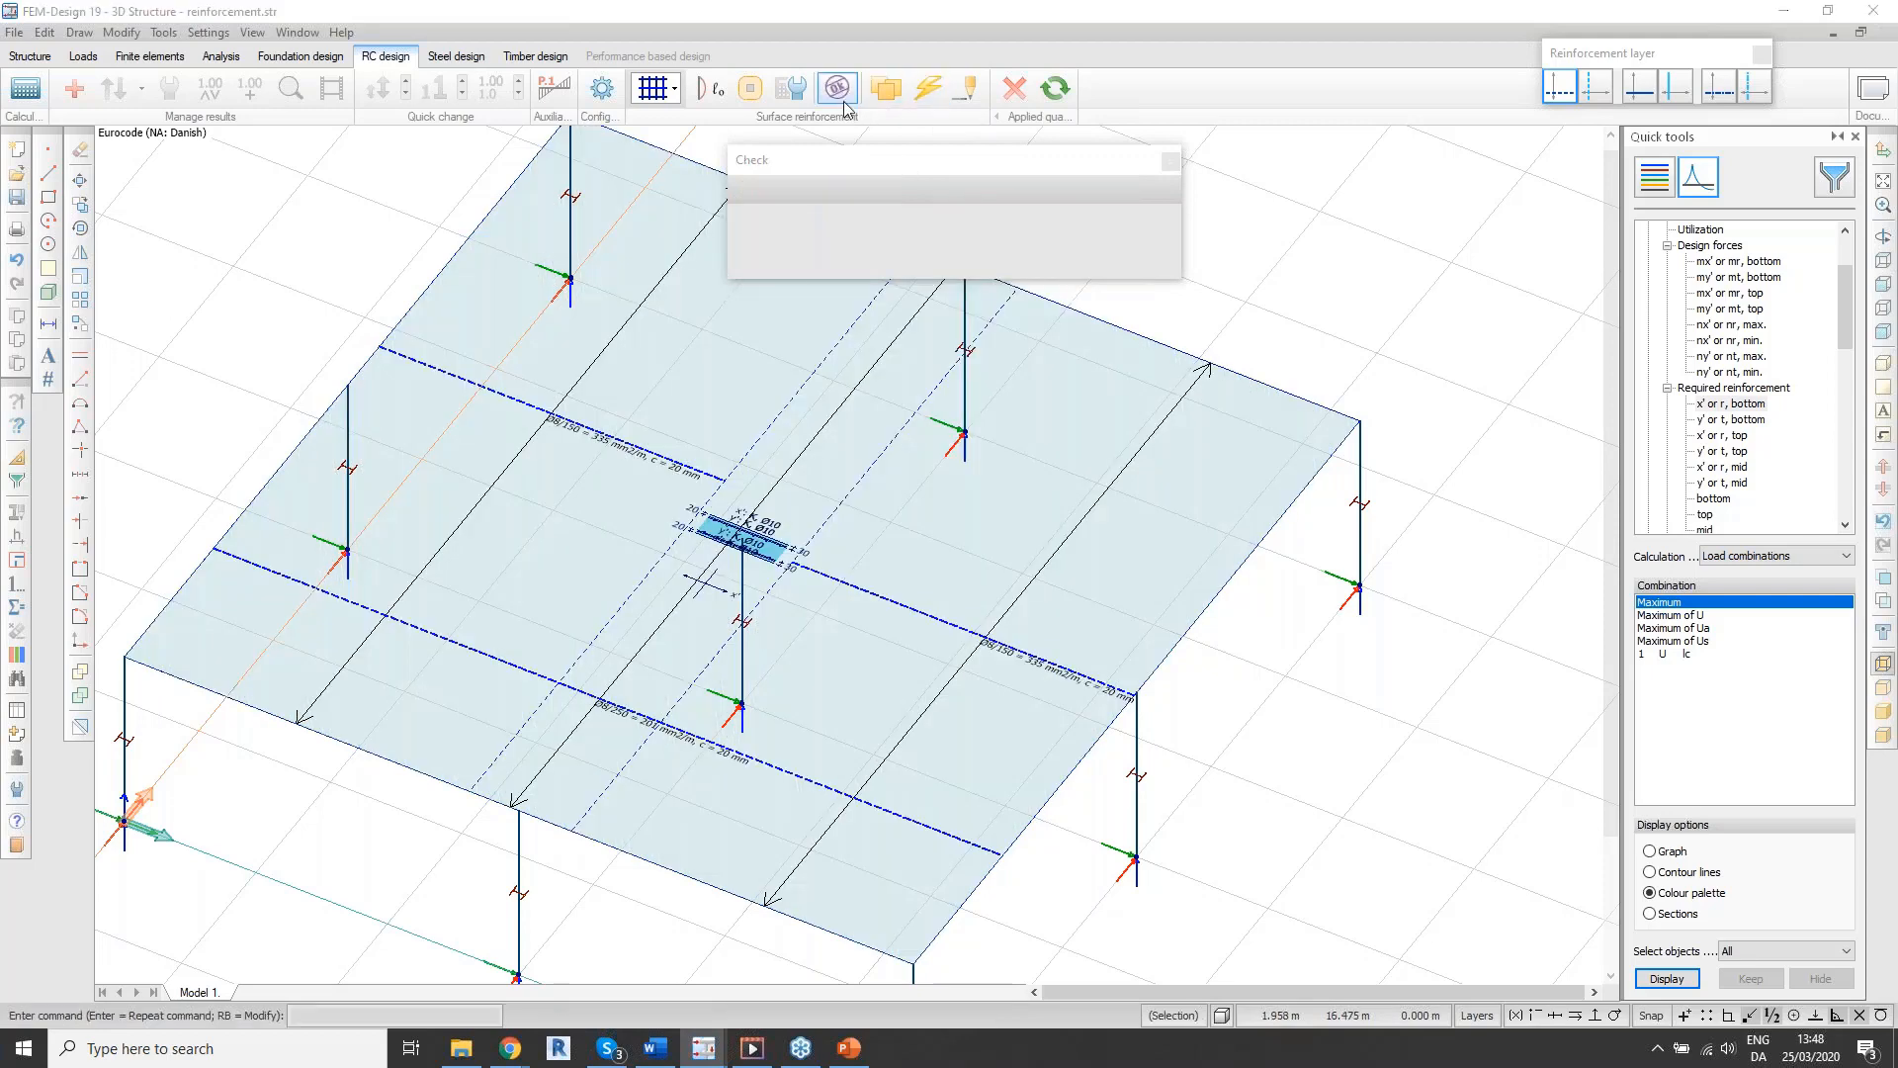
Step: Recheck the slab with the changed calculation parameters, rerun its auto design and inspect the stepped x' bottom reinforcement
right_click(941, 549)
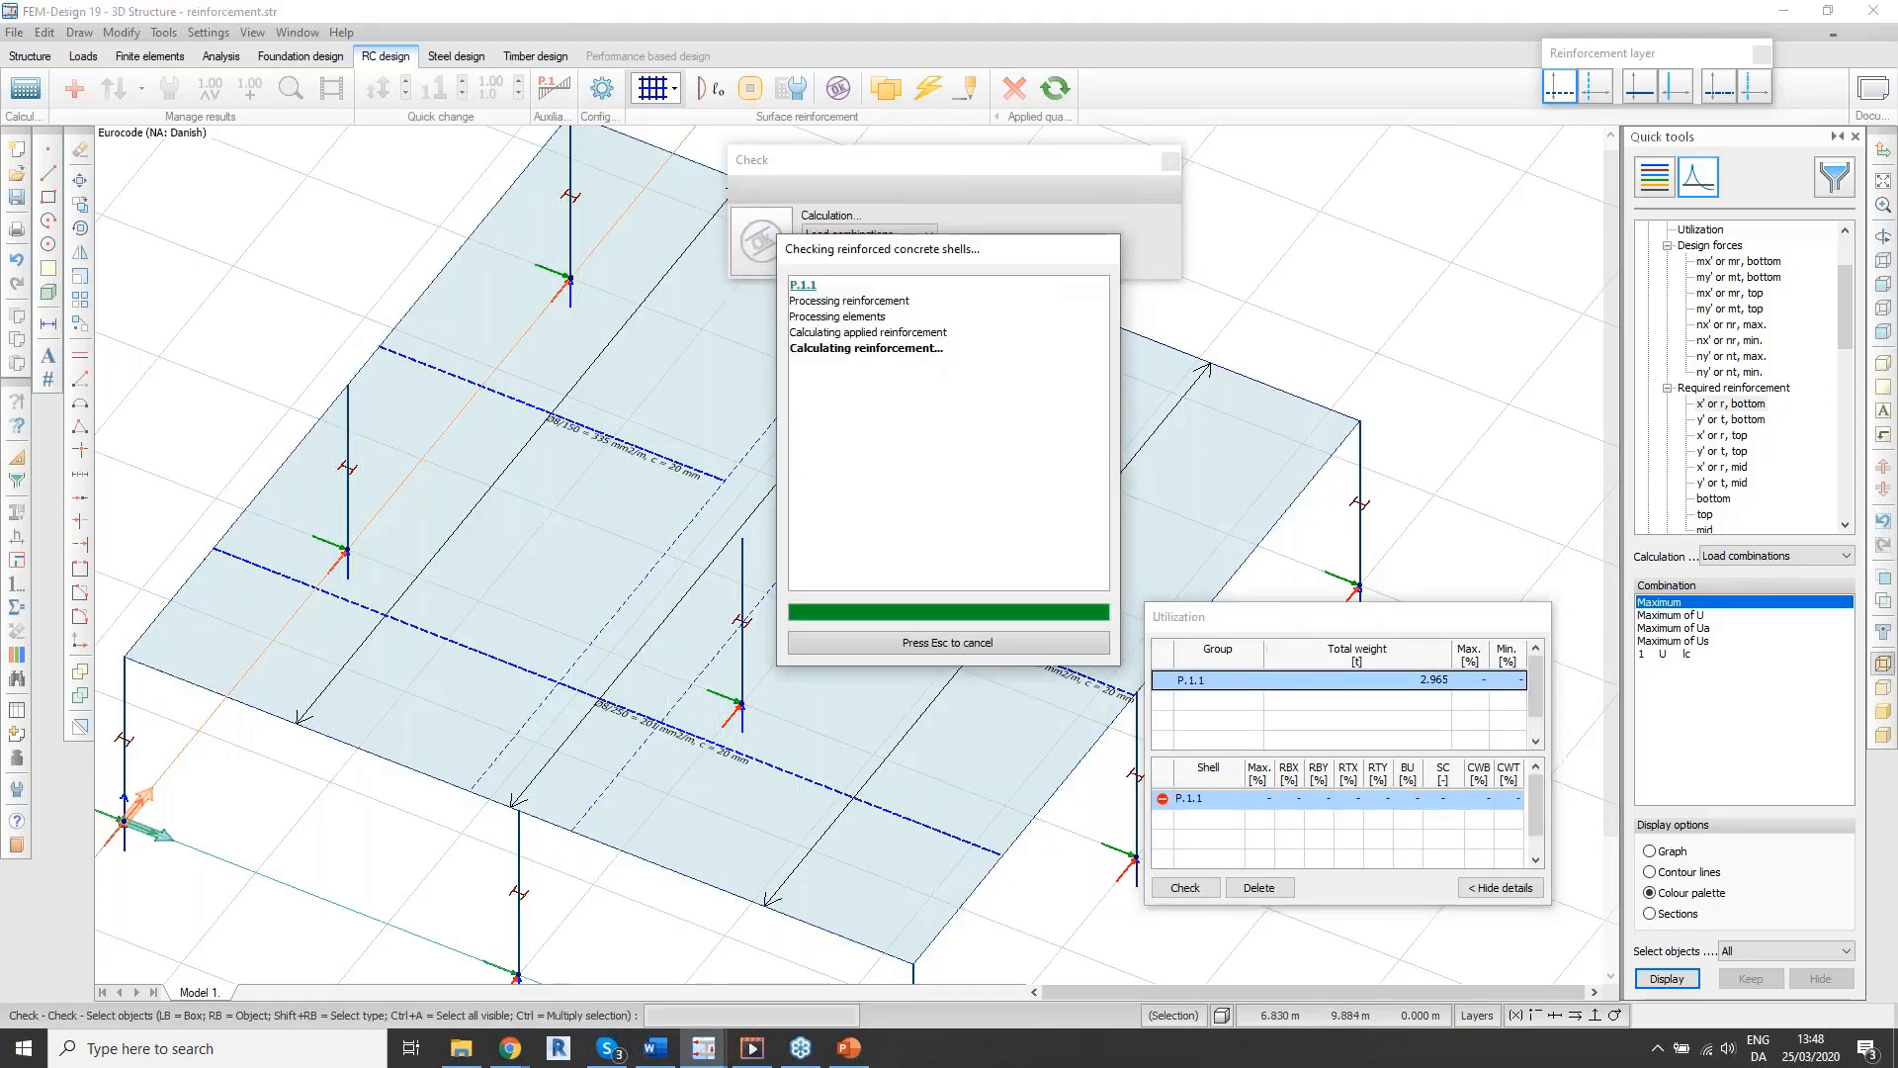
click(927, 89)
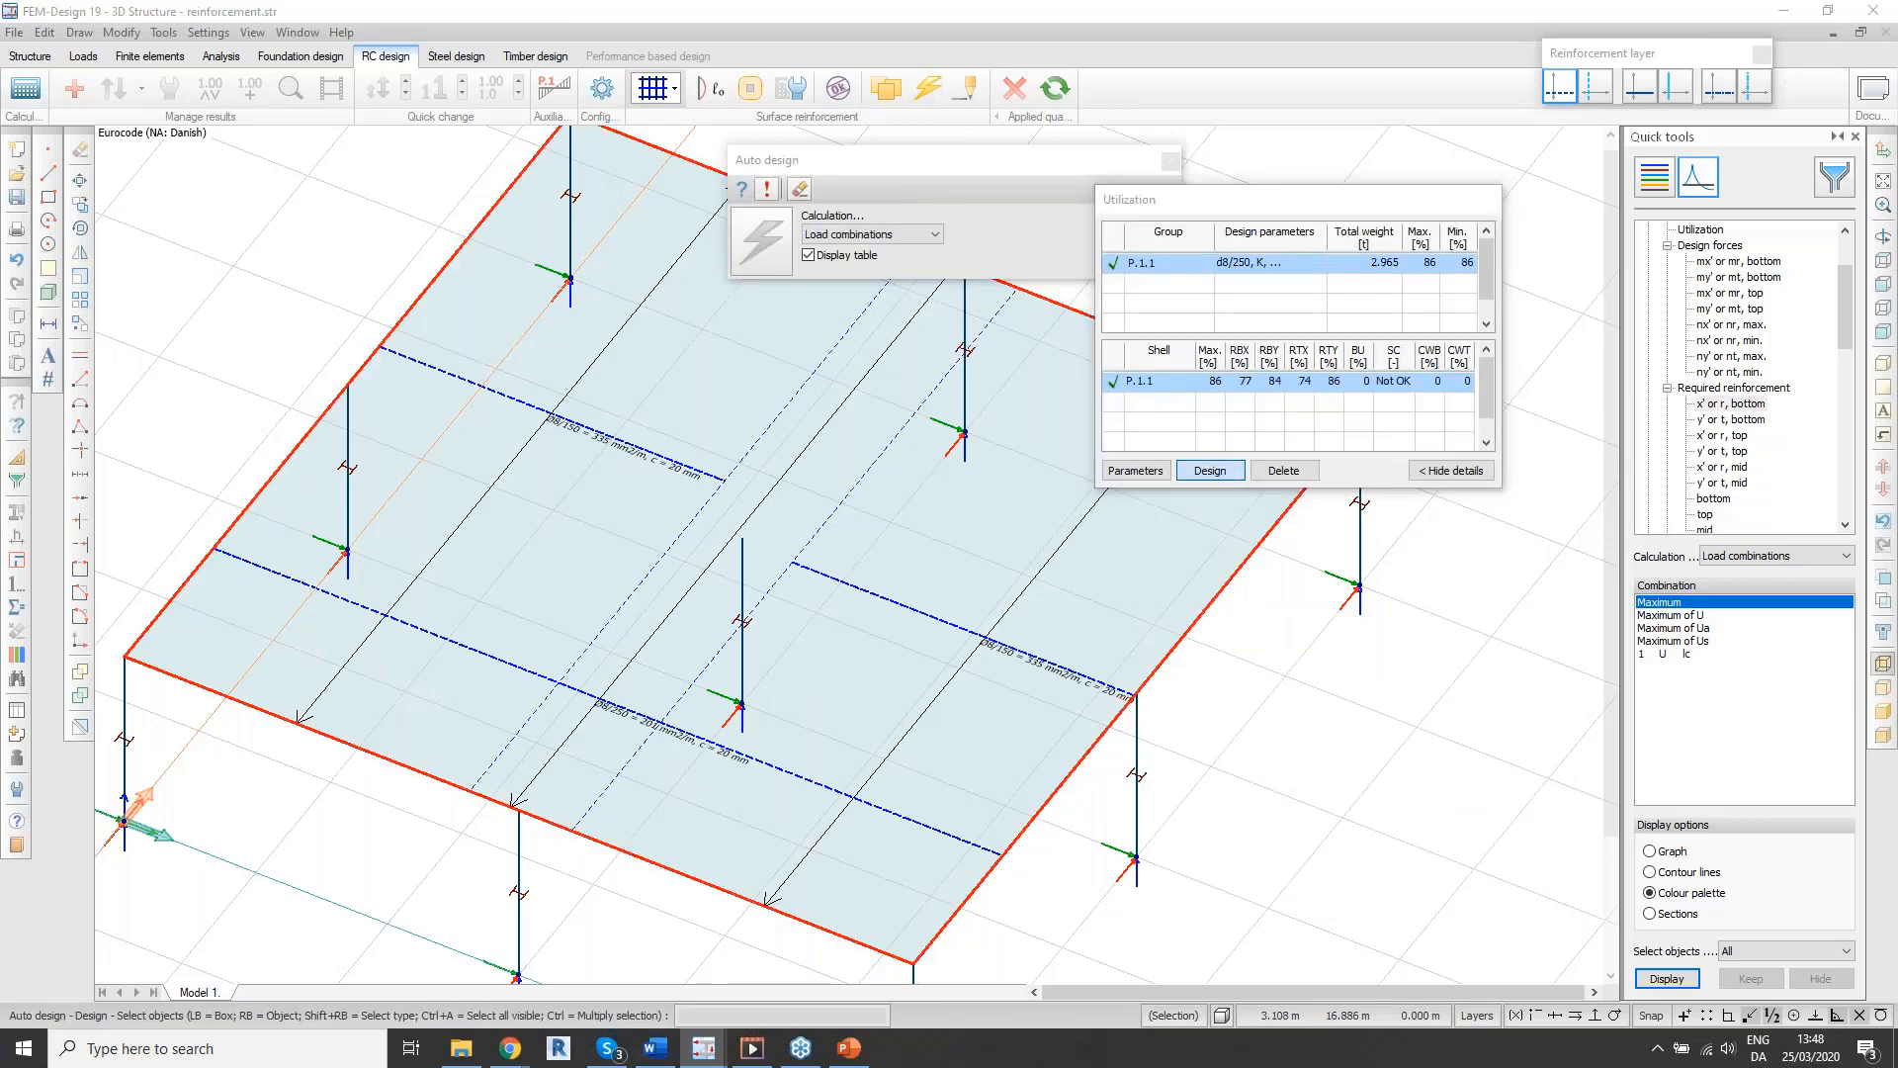
click(1209, 471)
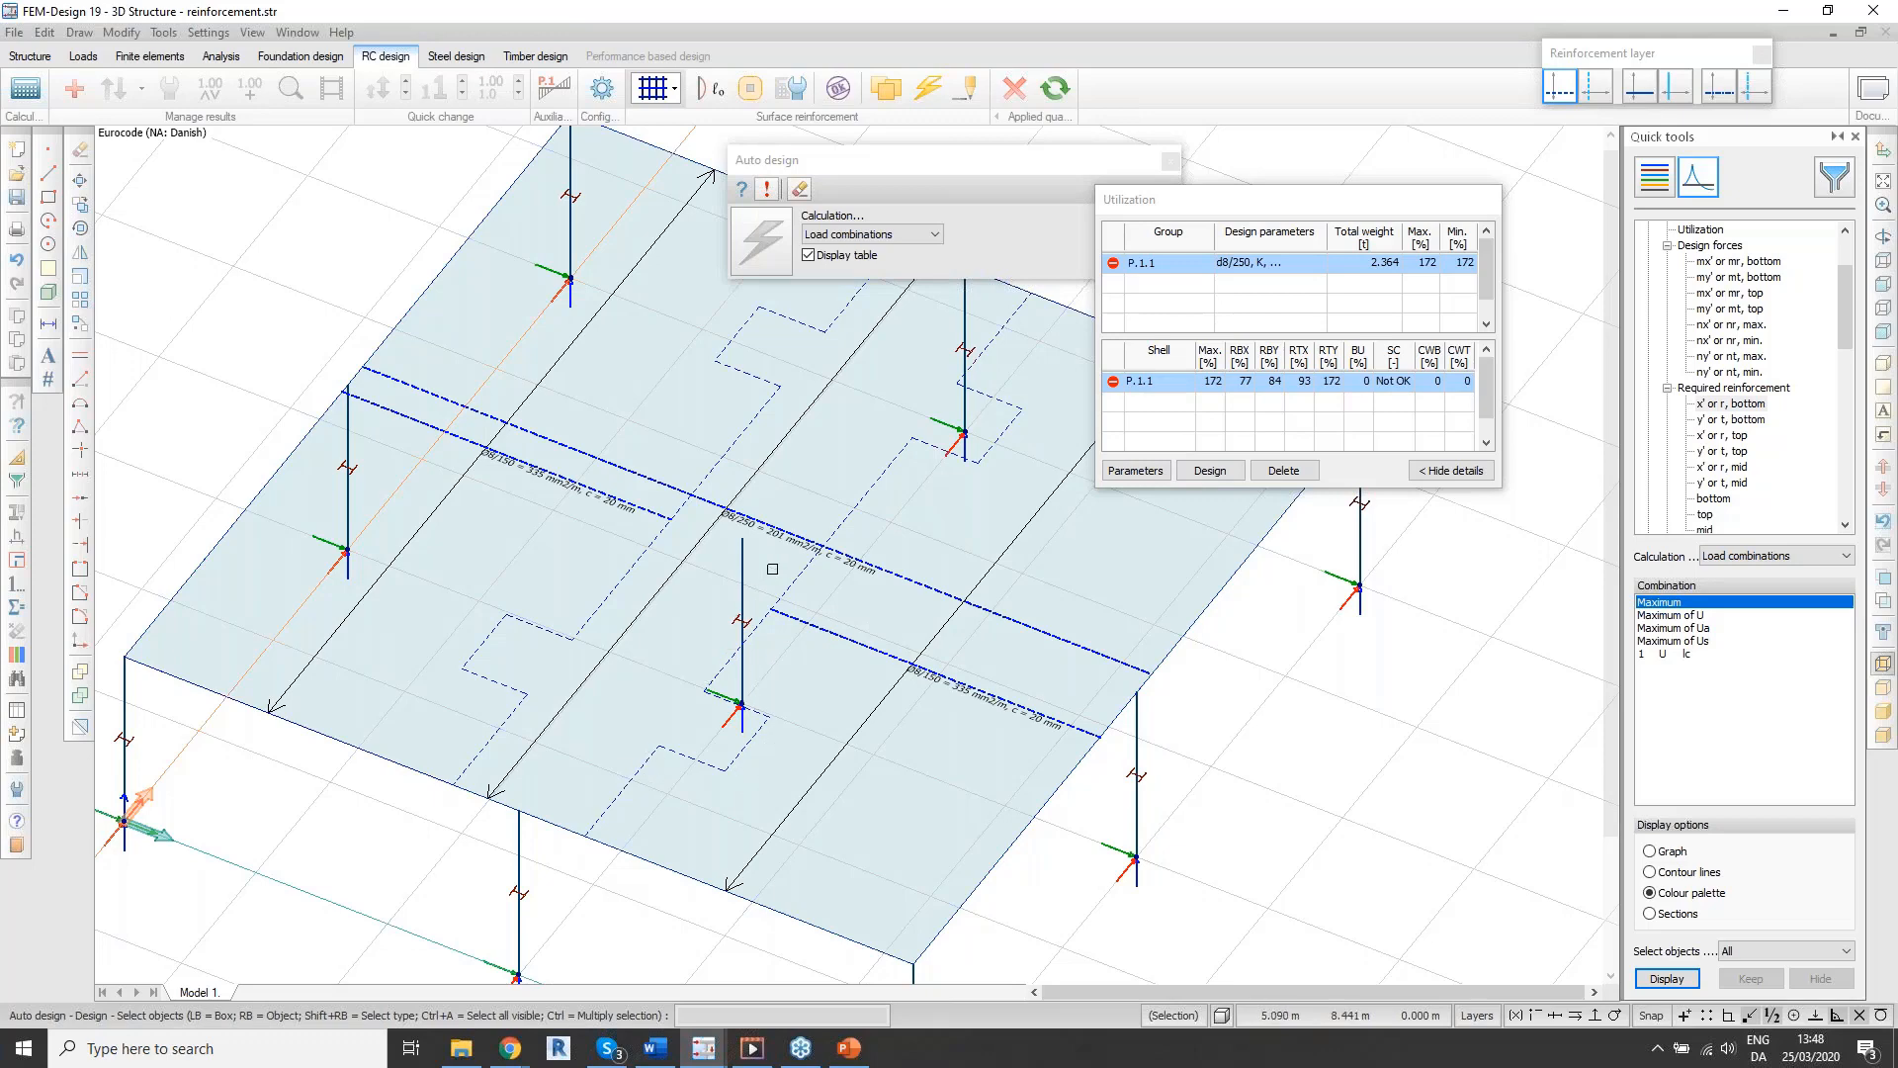
middle_drag(860, 489, 851, 502)
scroll(853, 539, down, 2)
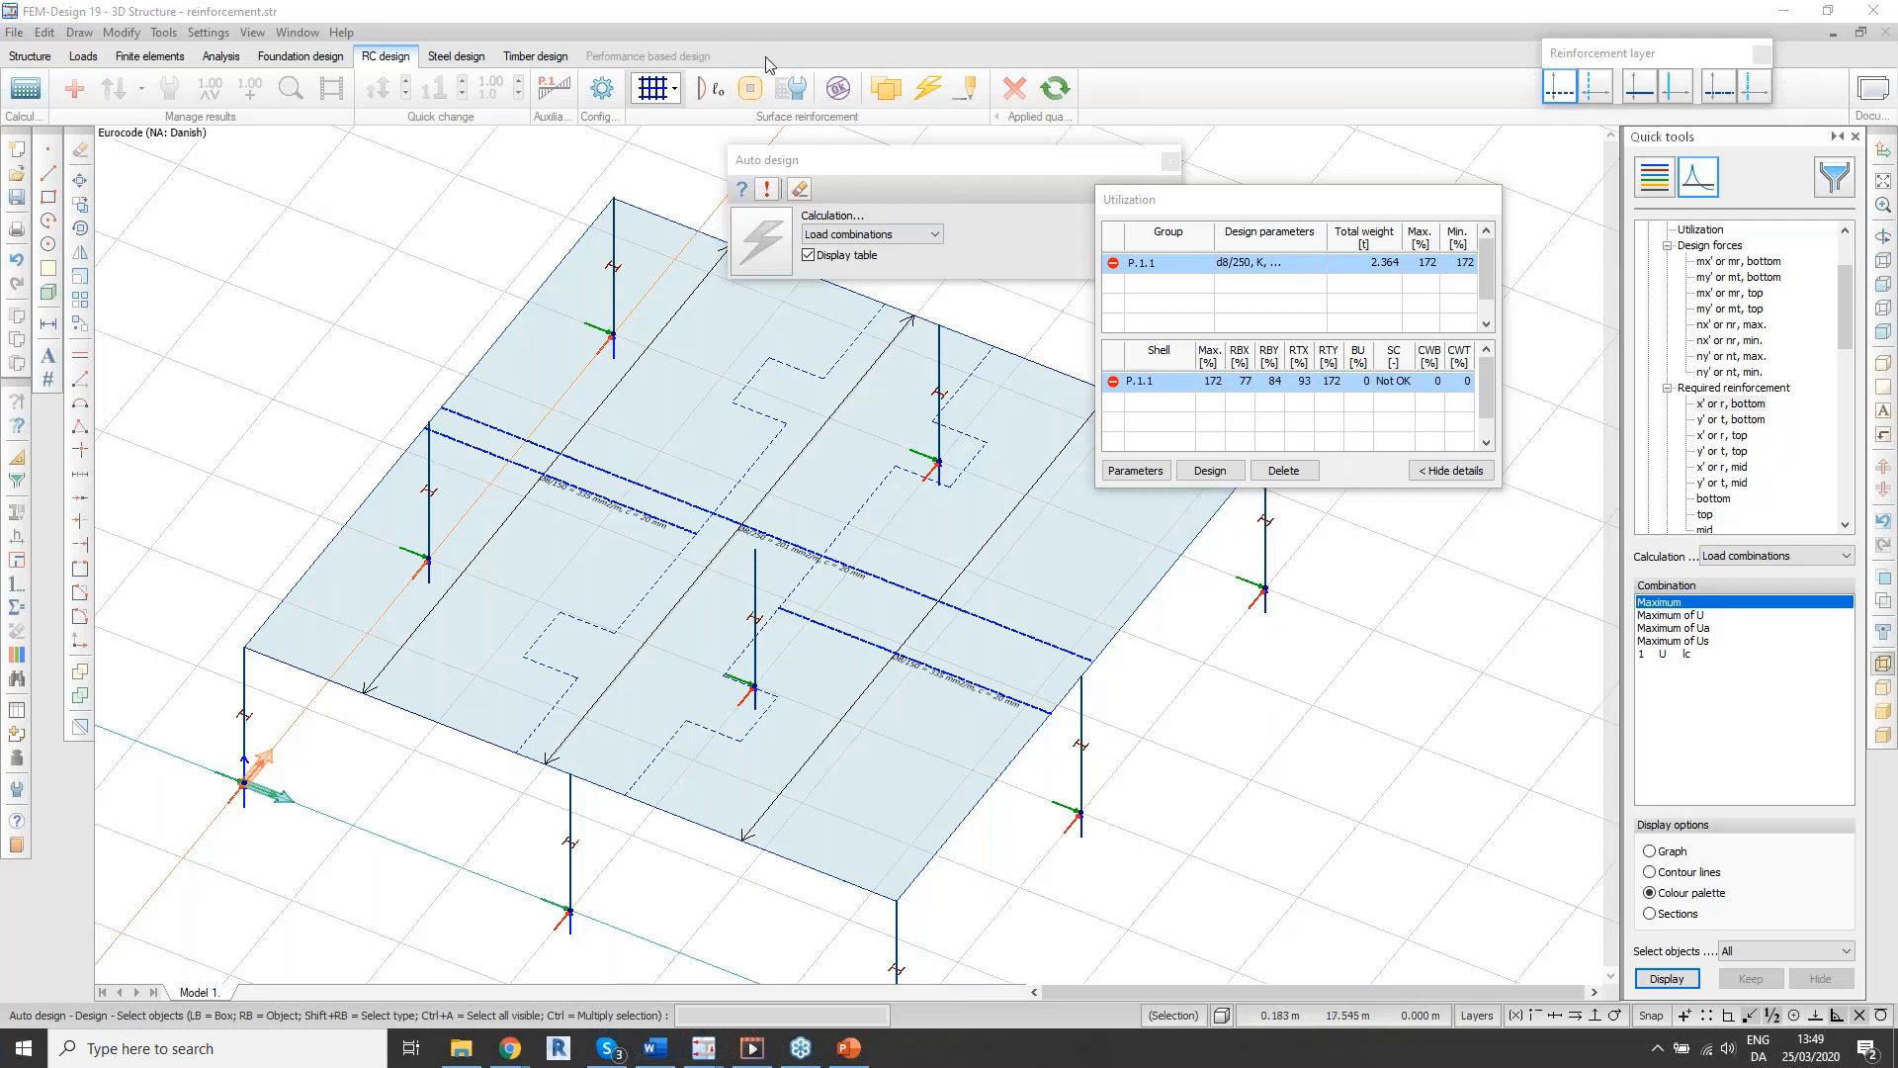
click(792, 91)
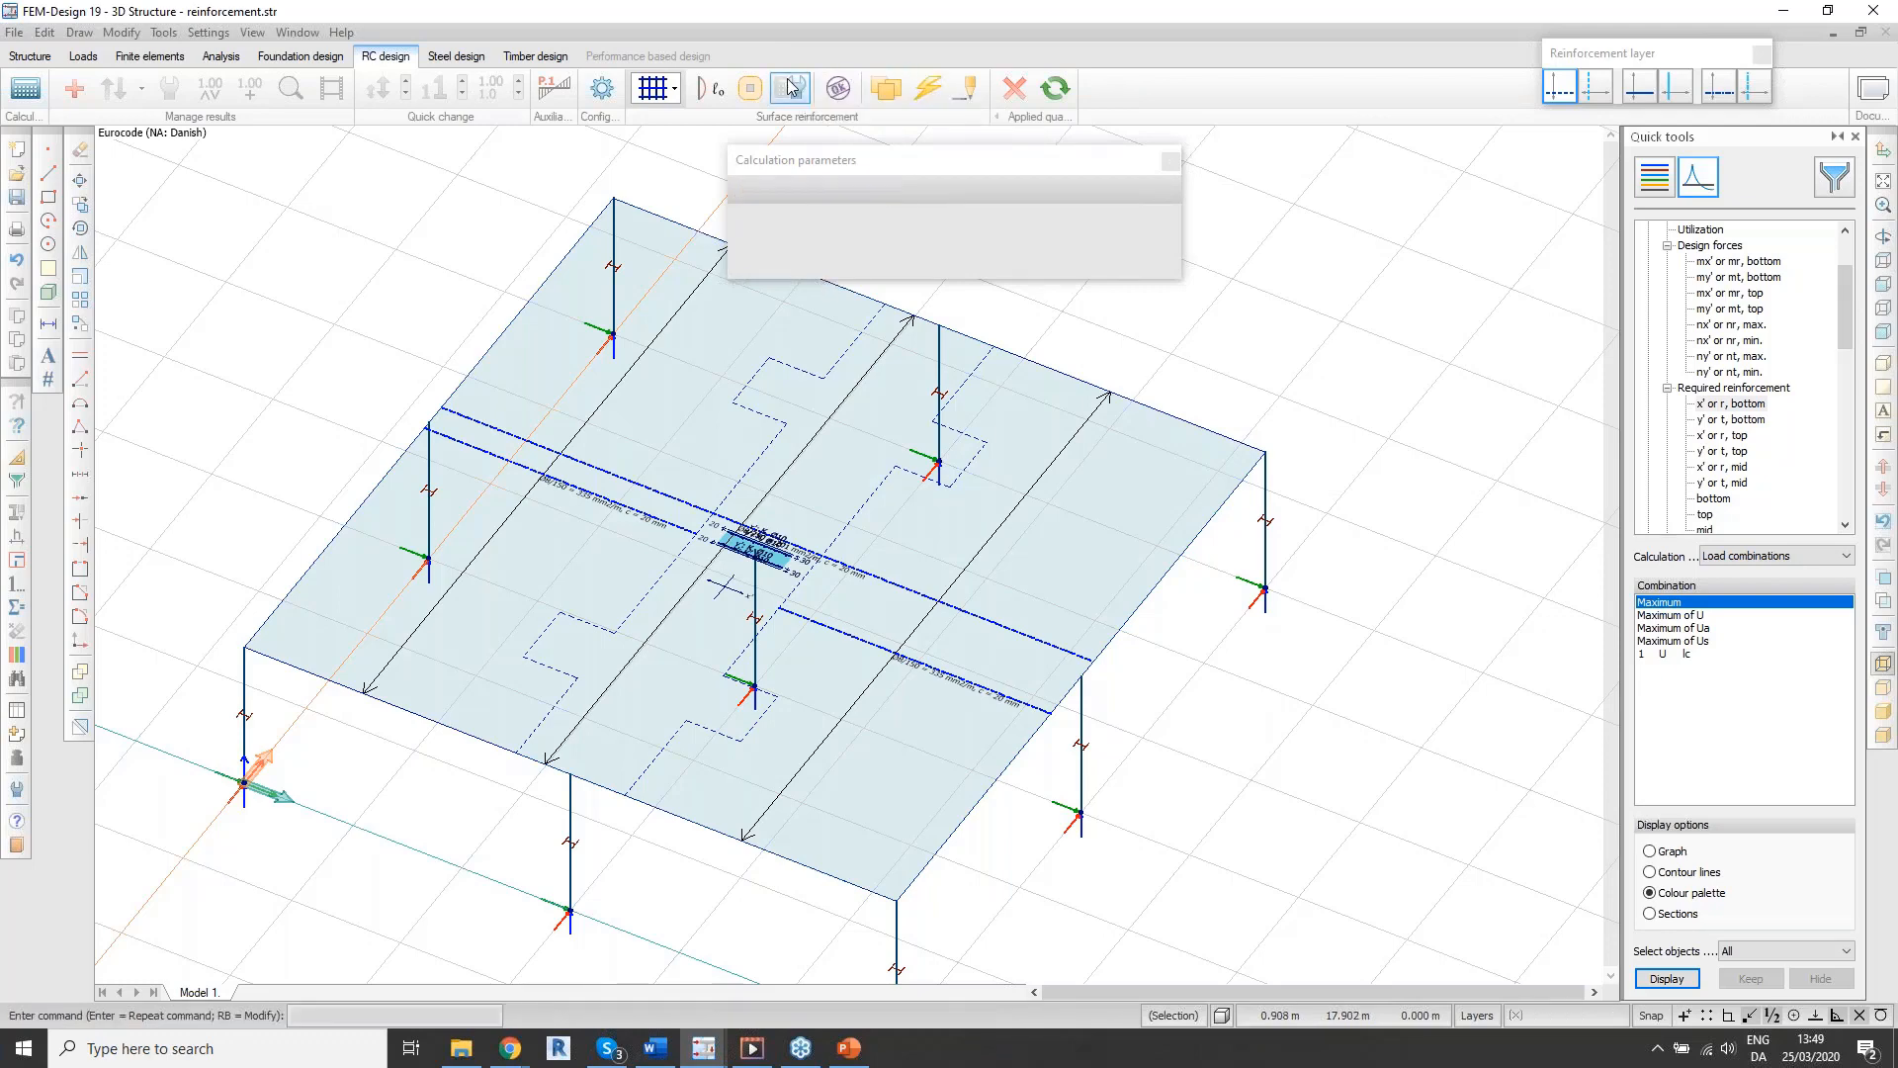
click(831, 454)
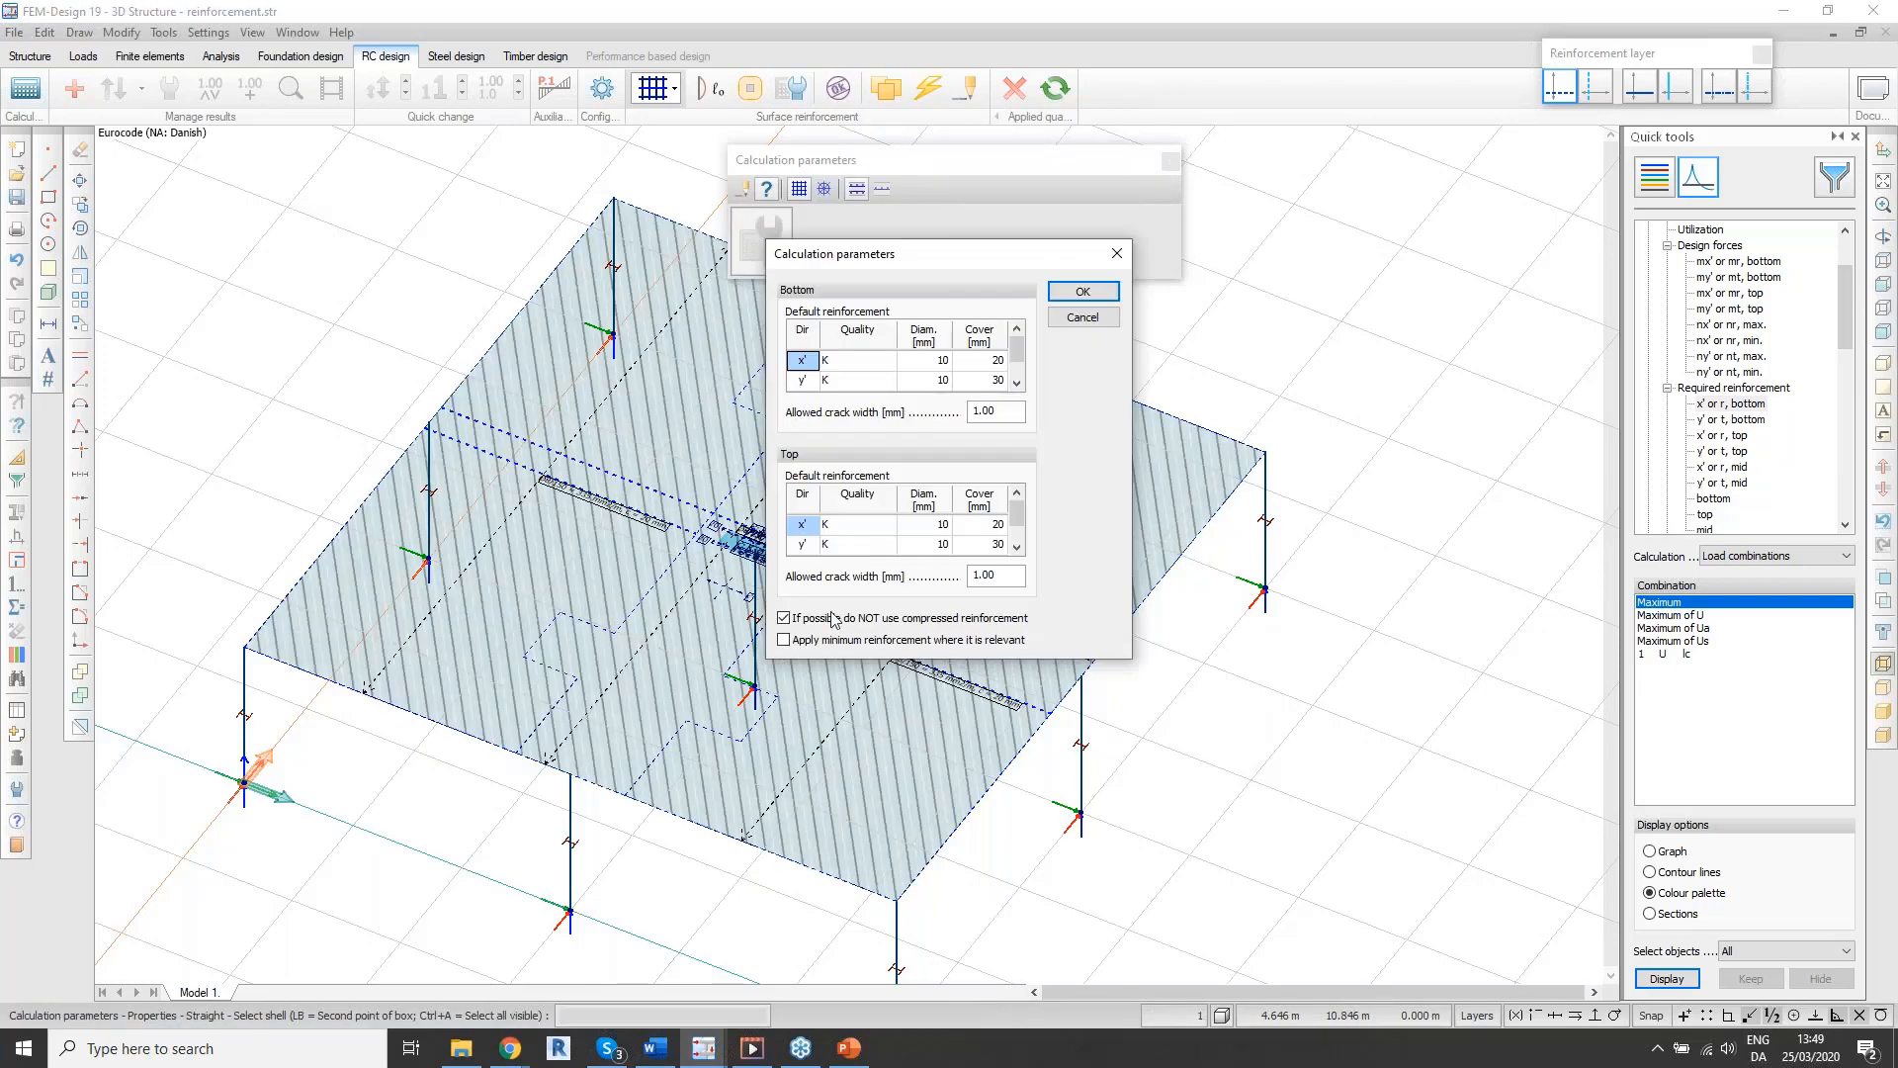
click(783, 640)
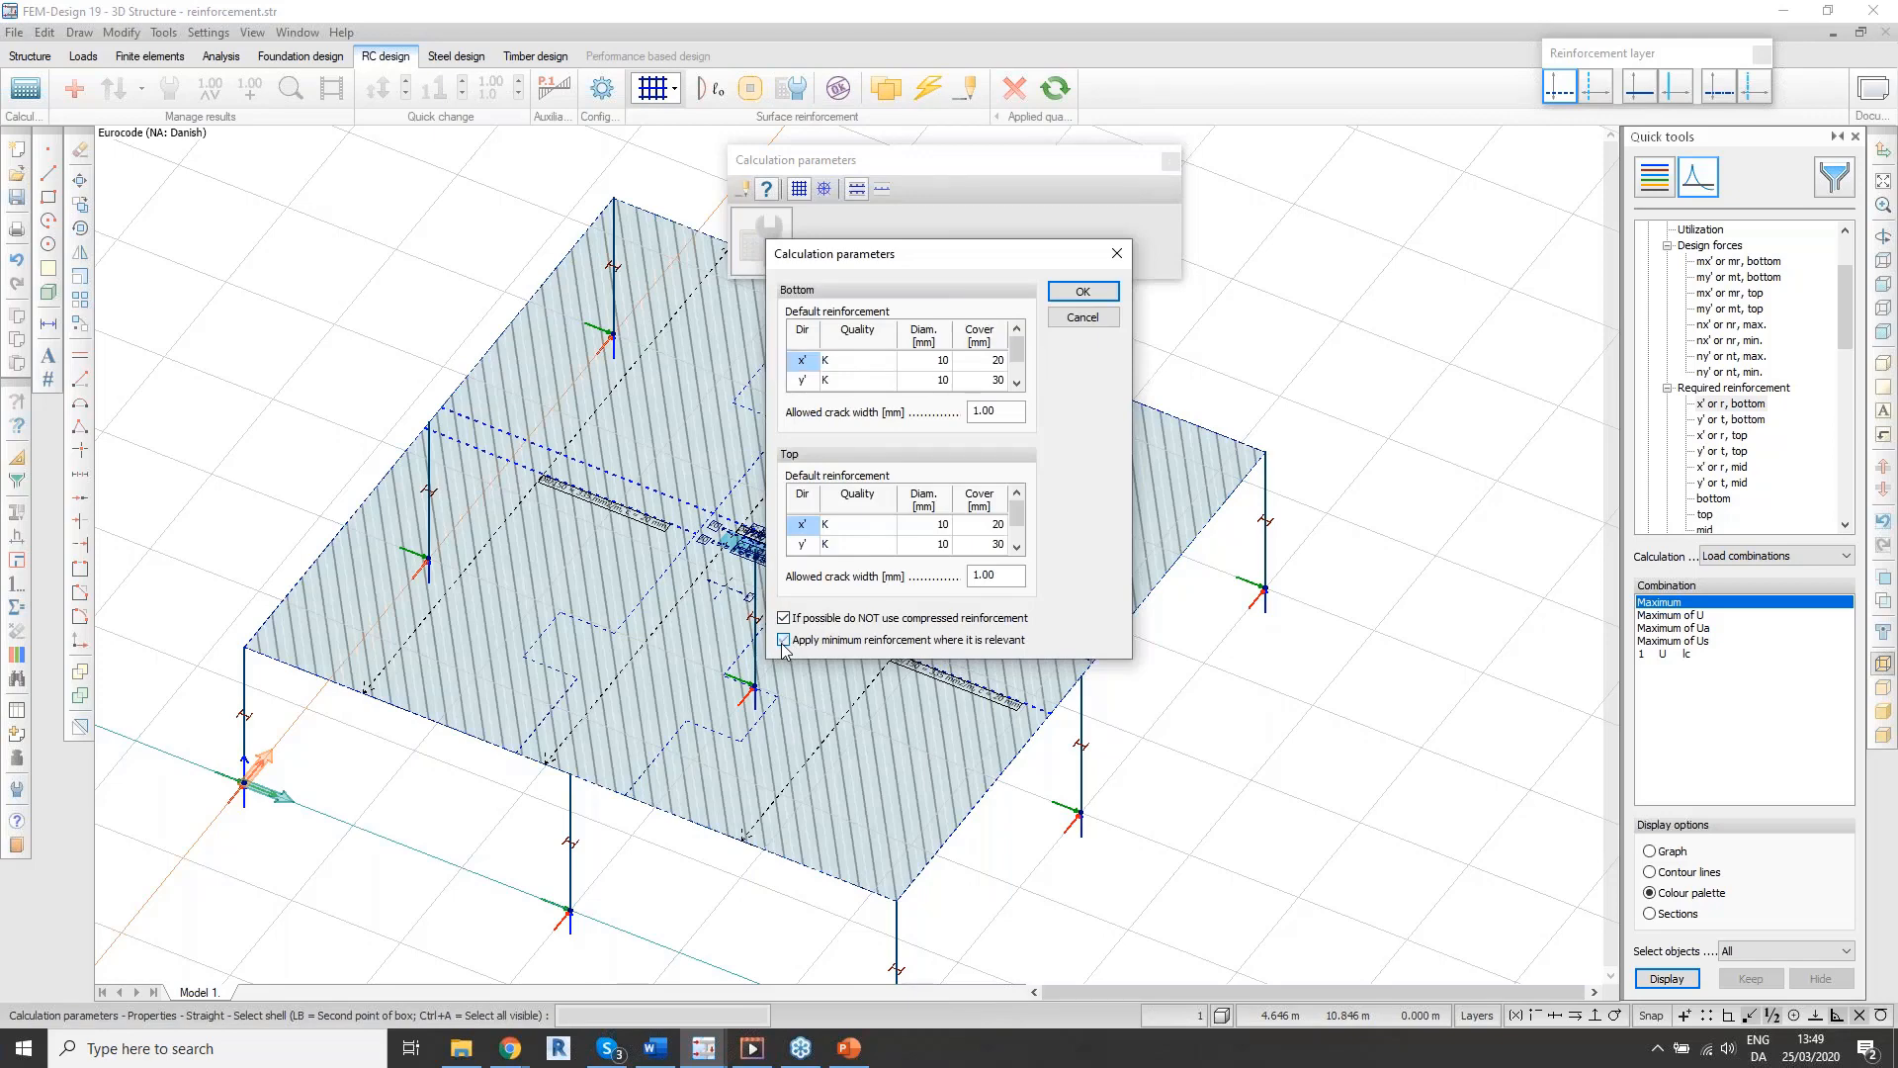
click(1084, 317)
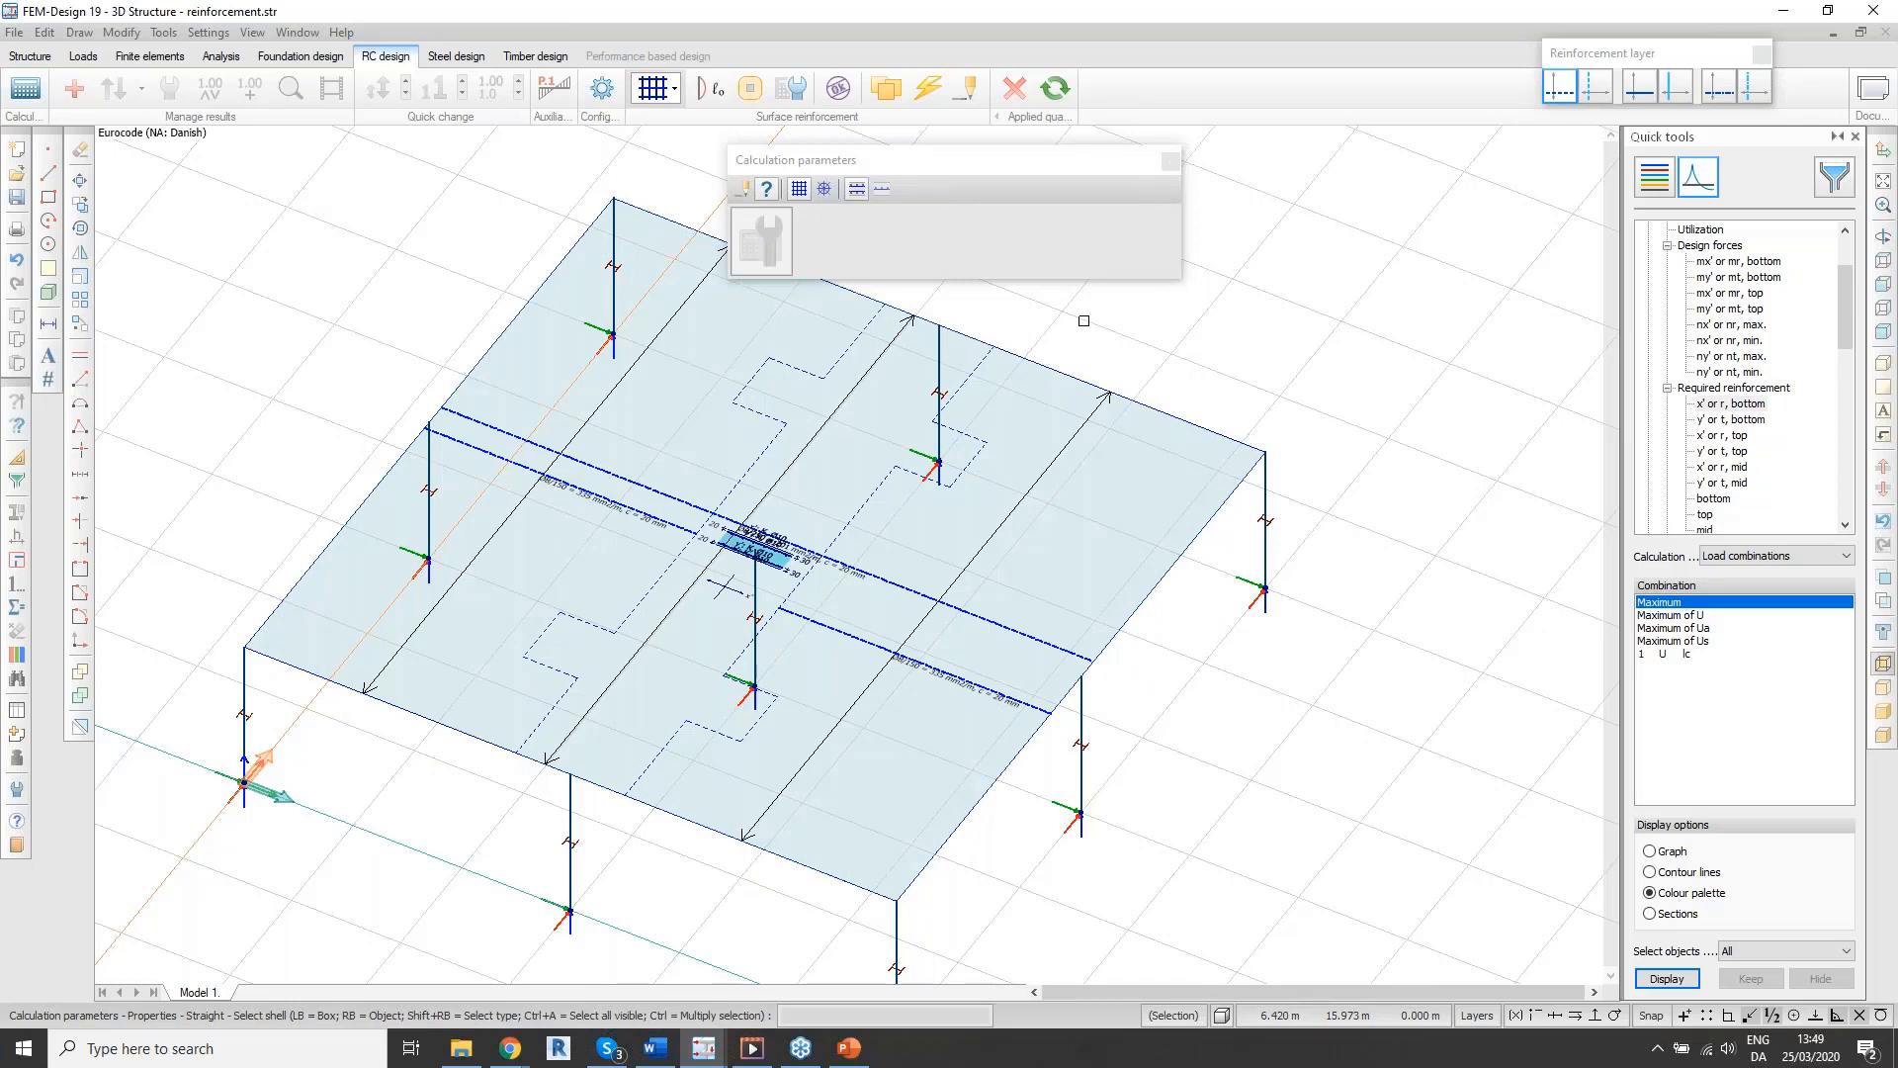
click(1893, 392)
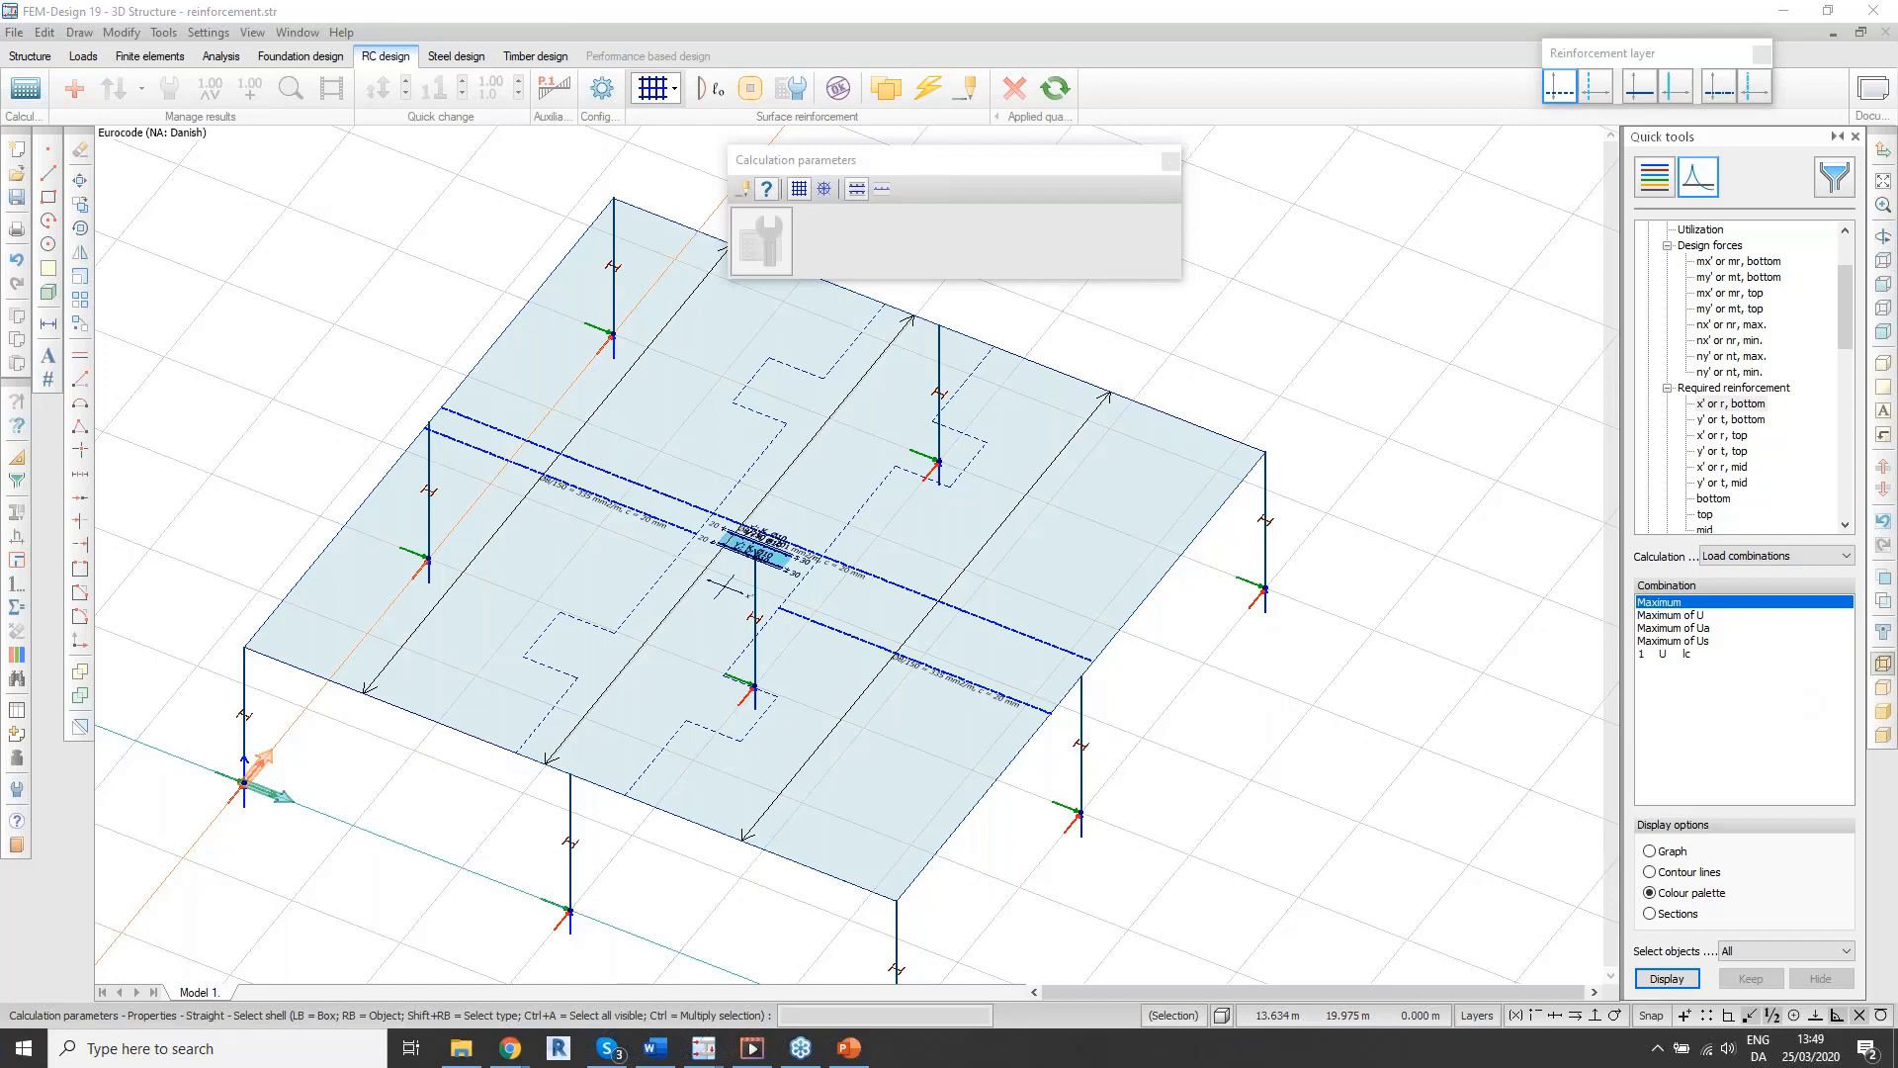
Step: In the auto design parameters, set the top-face base net's x' bars to 6 mm diameter at 300 mm spacing
click(928, 88)
click(1150, 477)
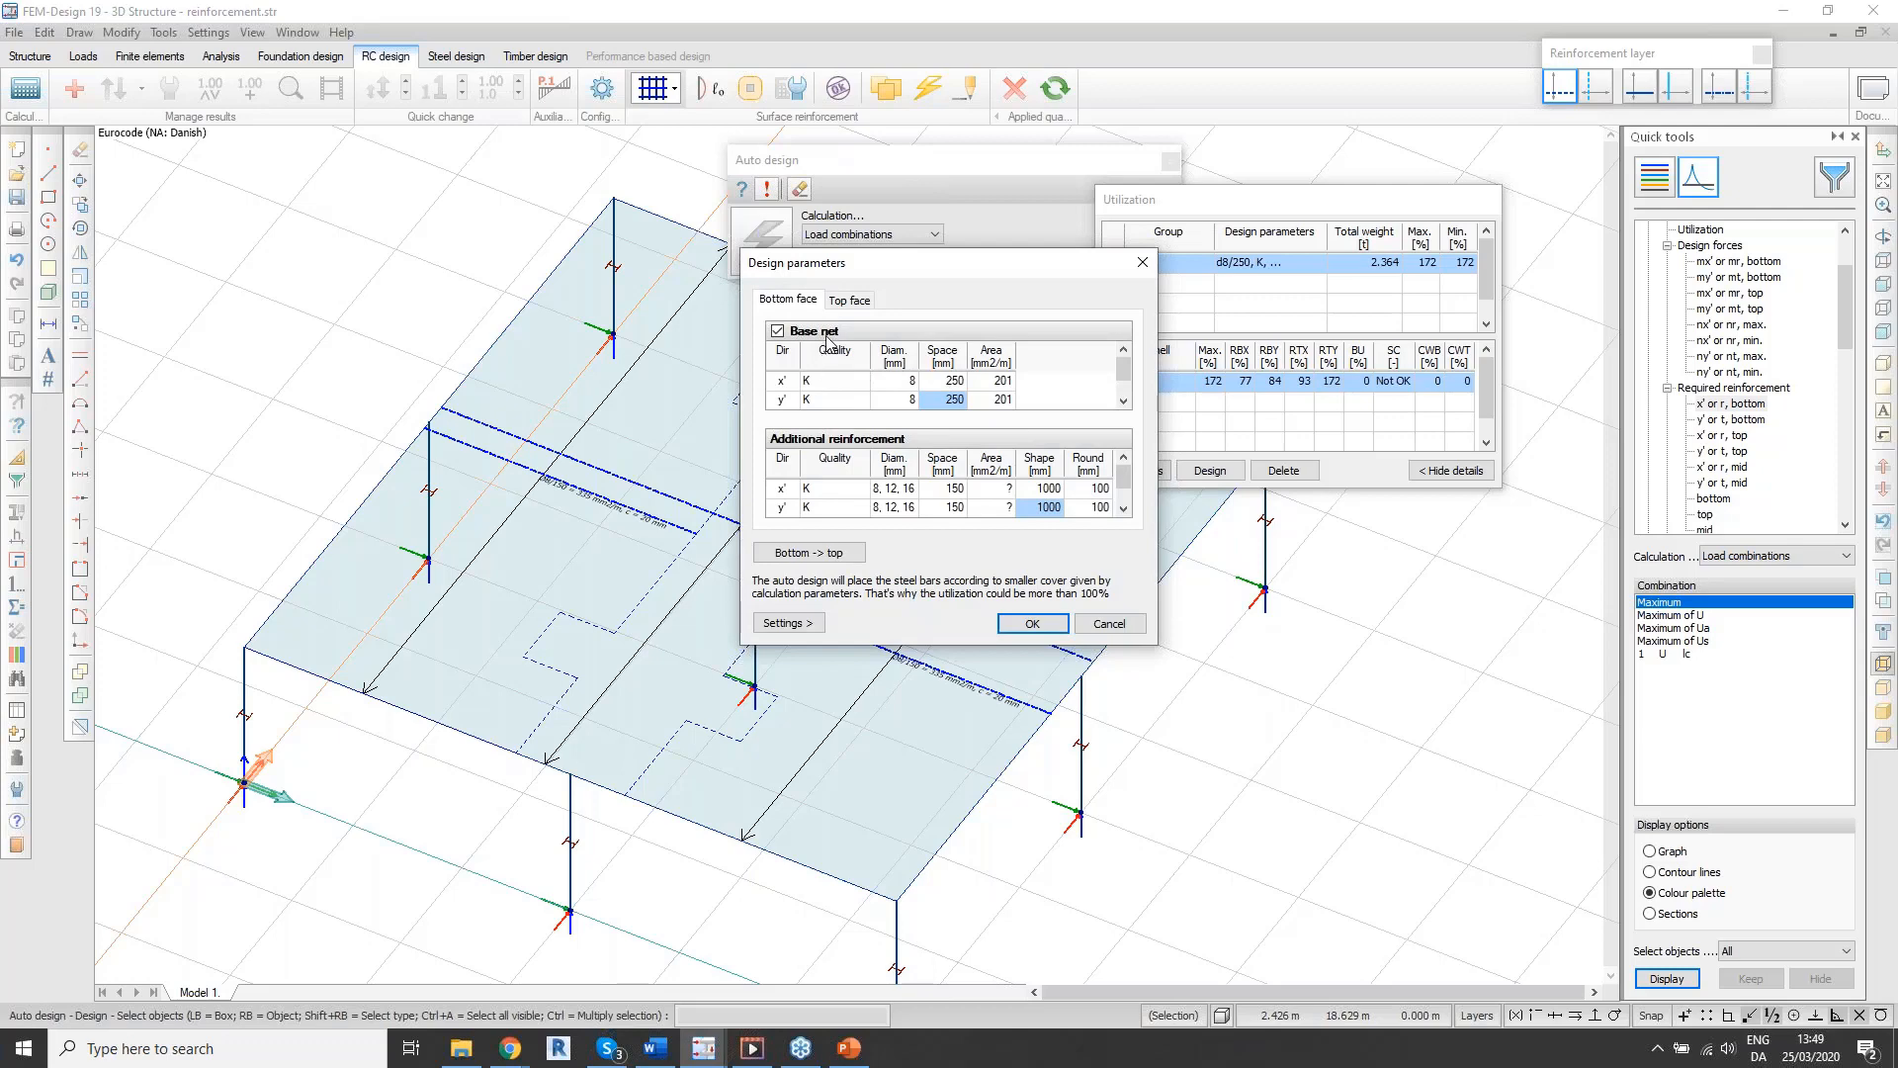
click(954, 384)
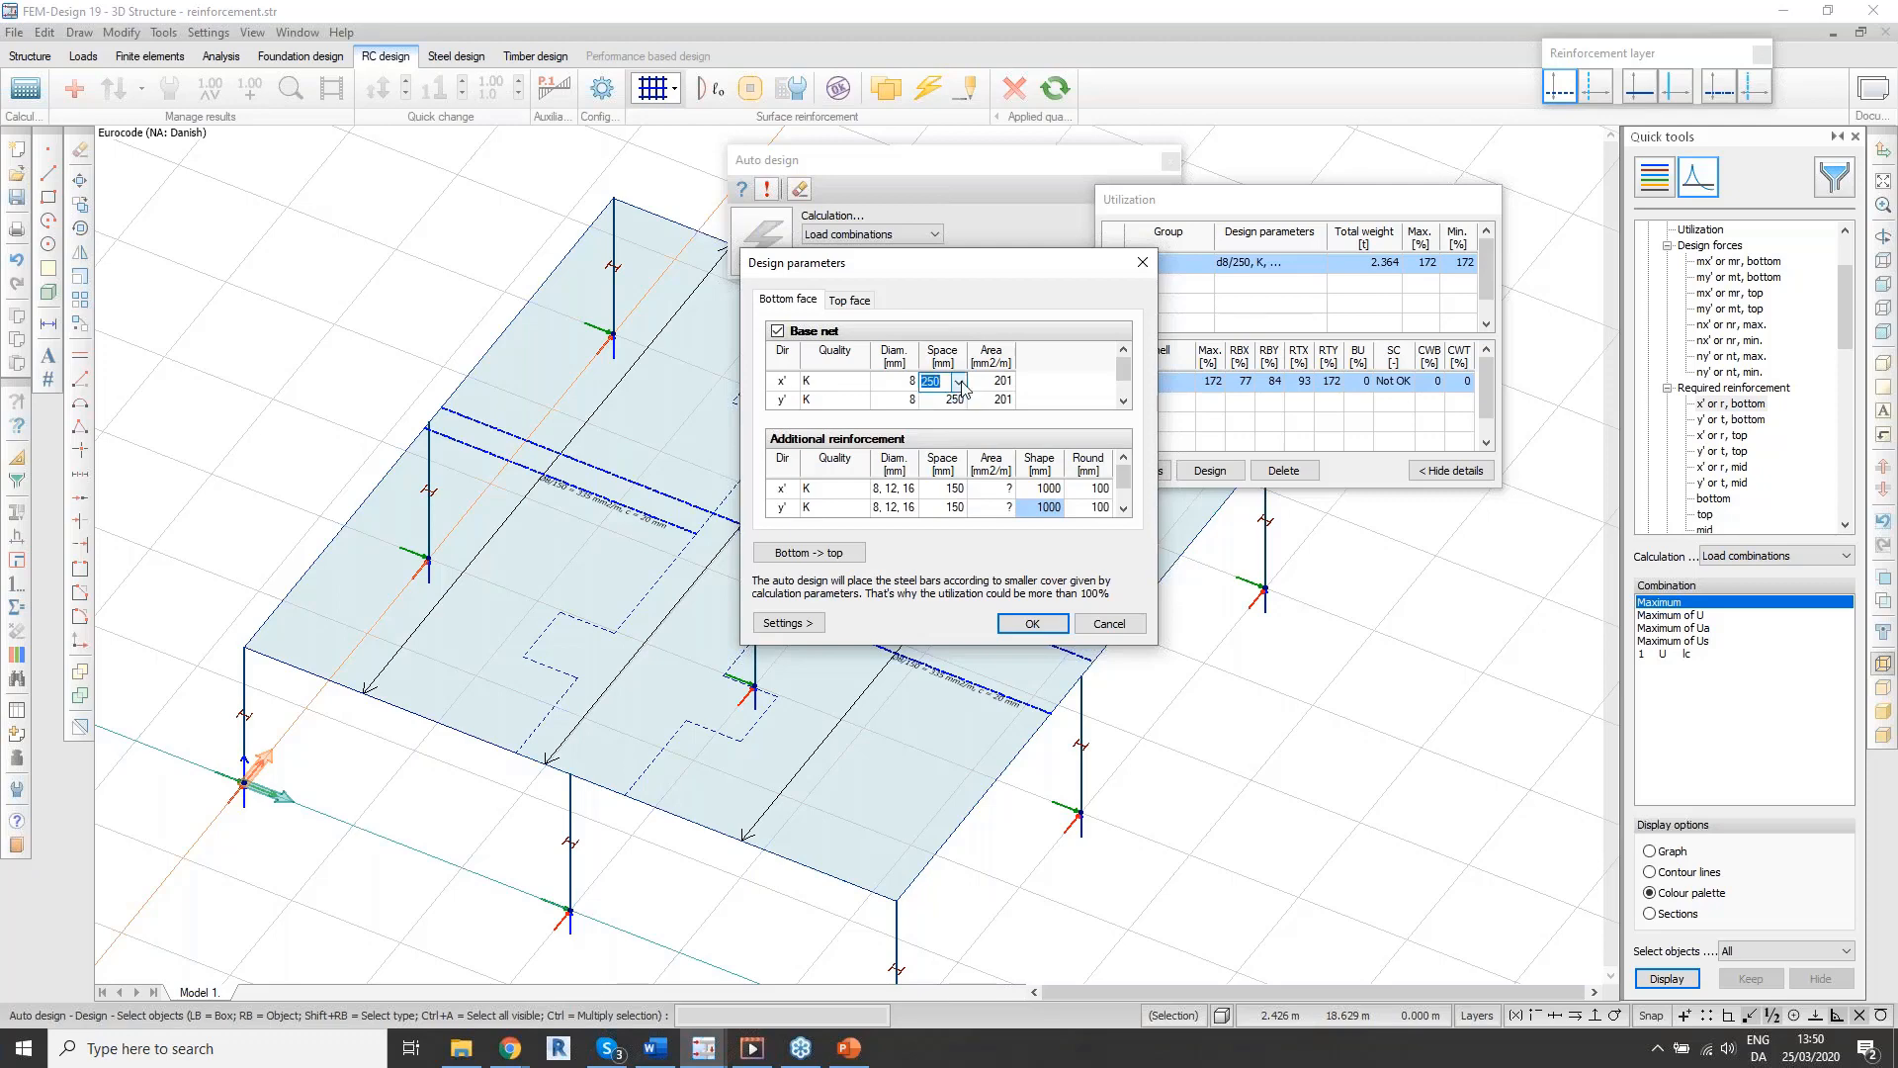
click(1045, 392)
click(851, 301)
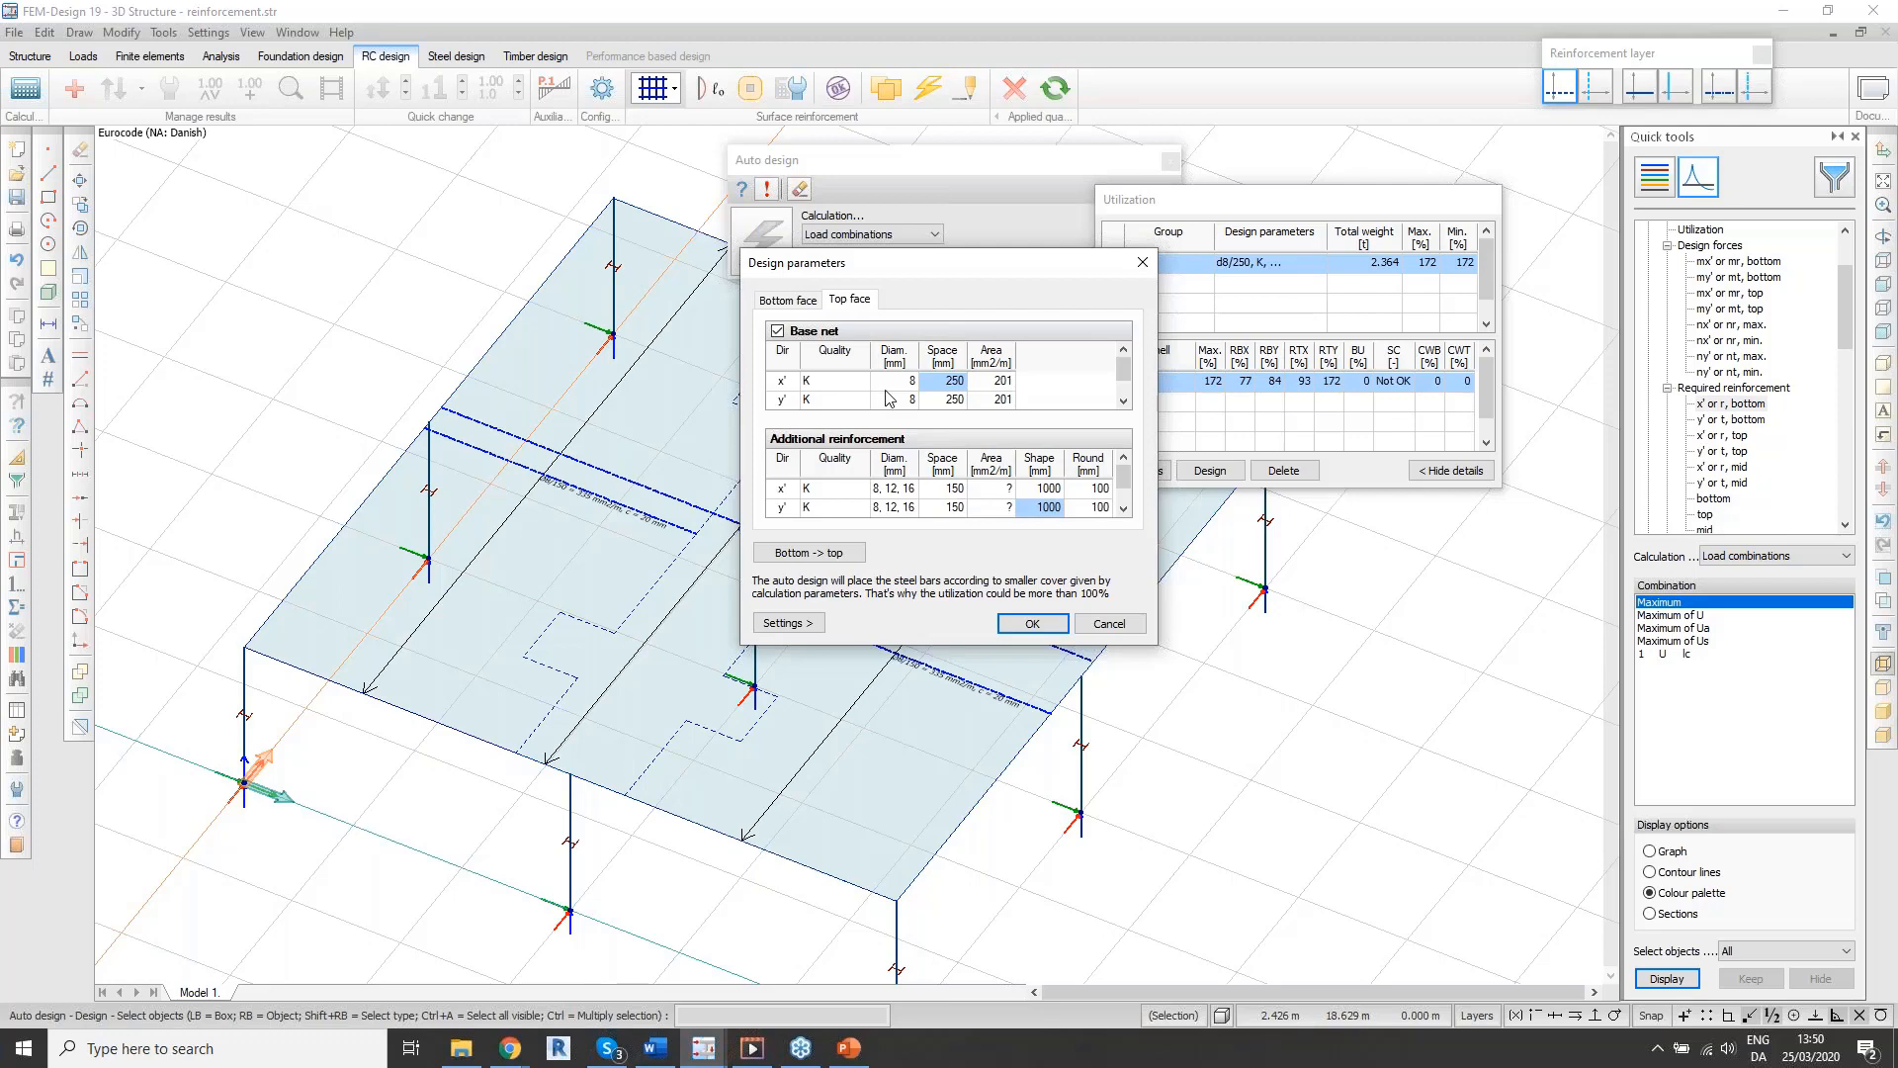
click(912, 382)
click(909, 381)
click(912, 401)
click(951, 381)
click(958, 381)
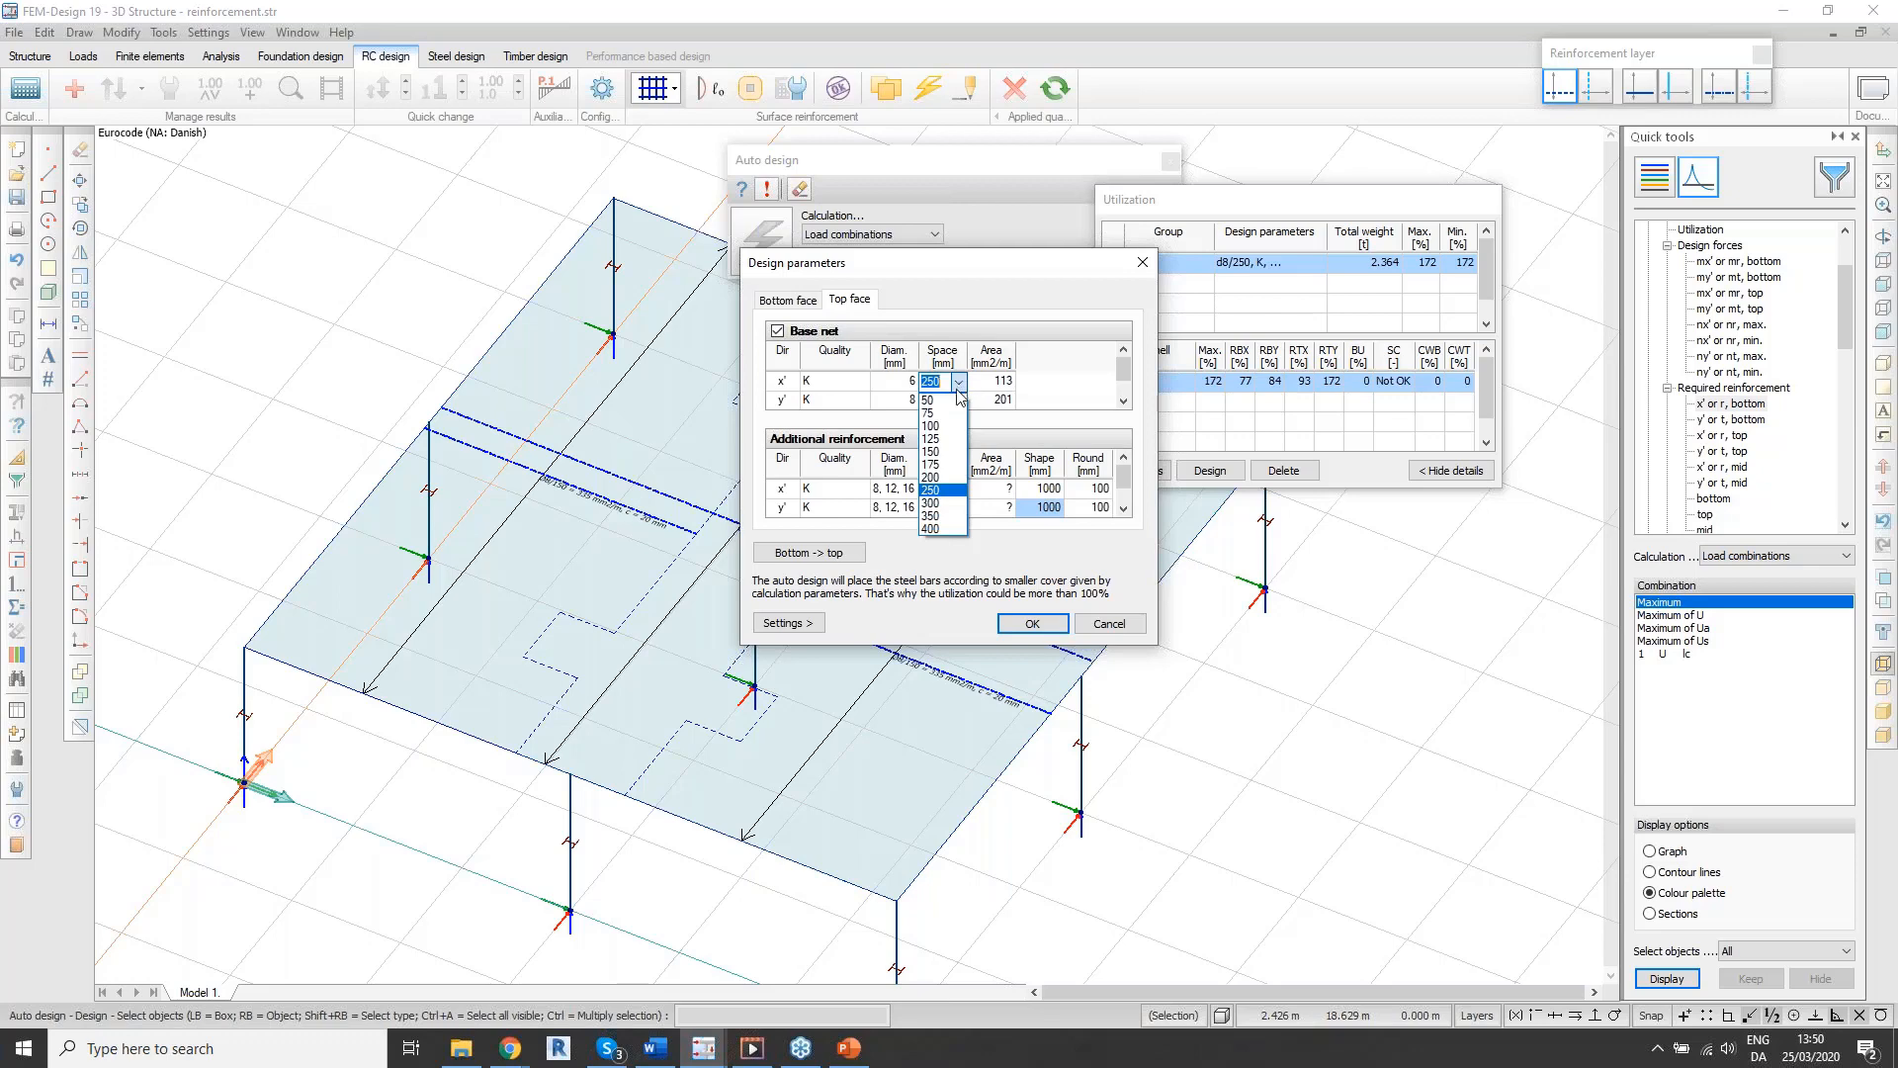
click(938, 503)
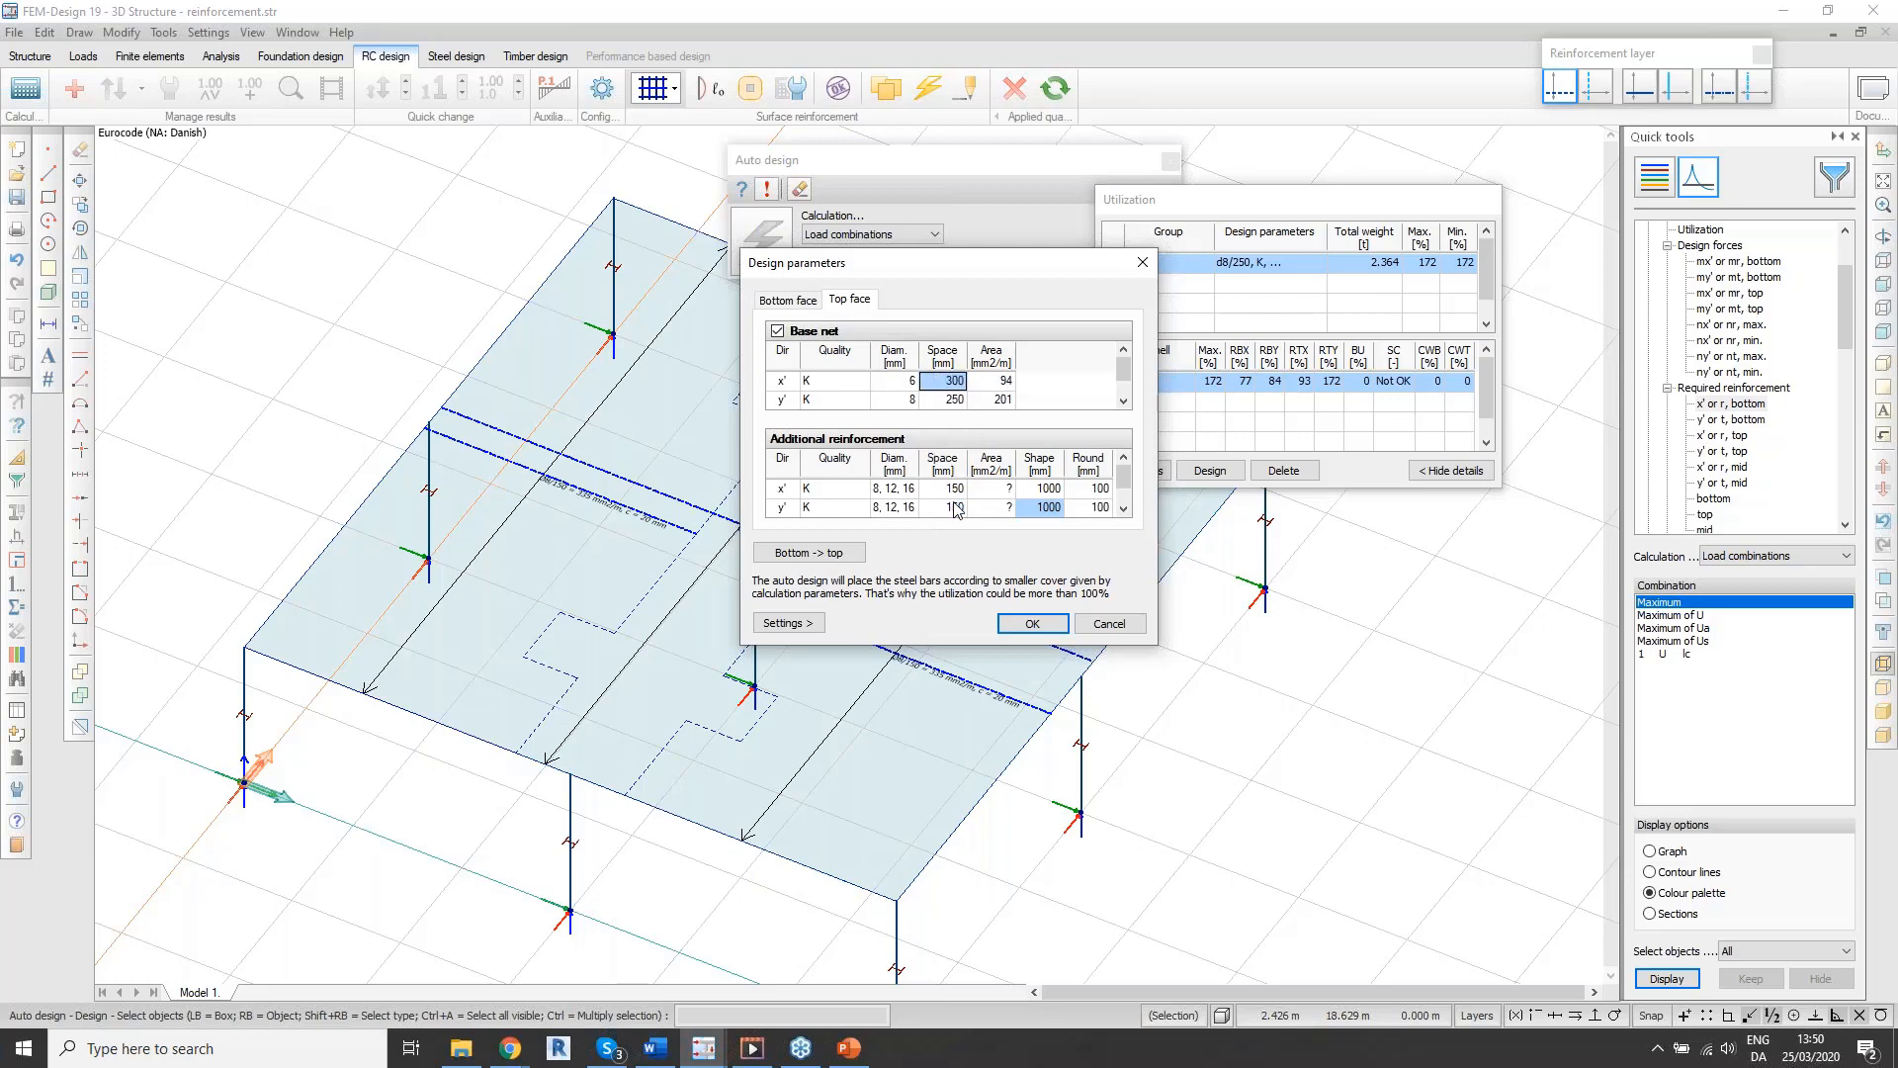
Step: Set the top-face base net's y' bars to 6 mm diameter at 400 mm spacing and the x' bars' spacing to 400 mm
click(909, 399)
click(910, 400)
click(915, 420)
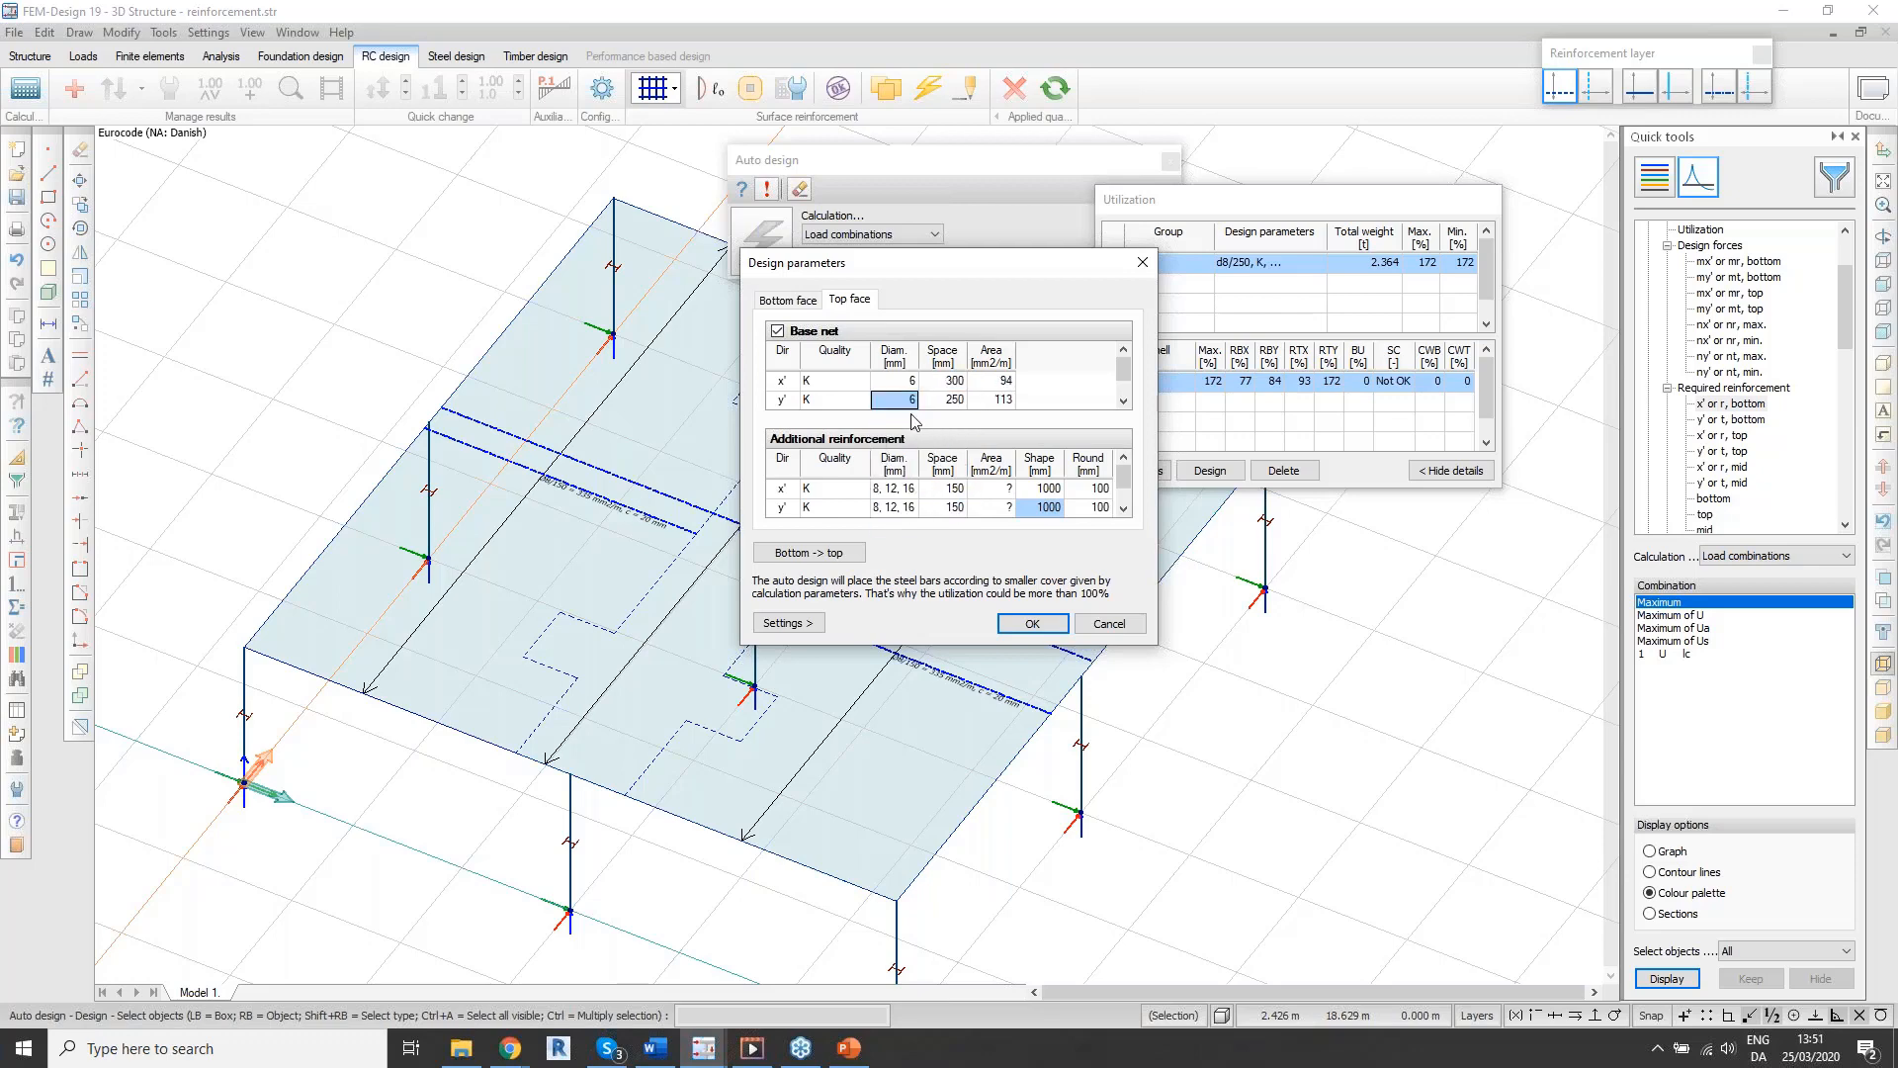
click(951, 399)
click(958, 400)
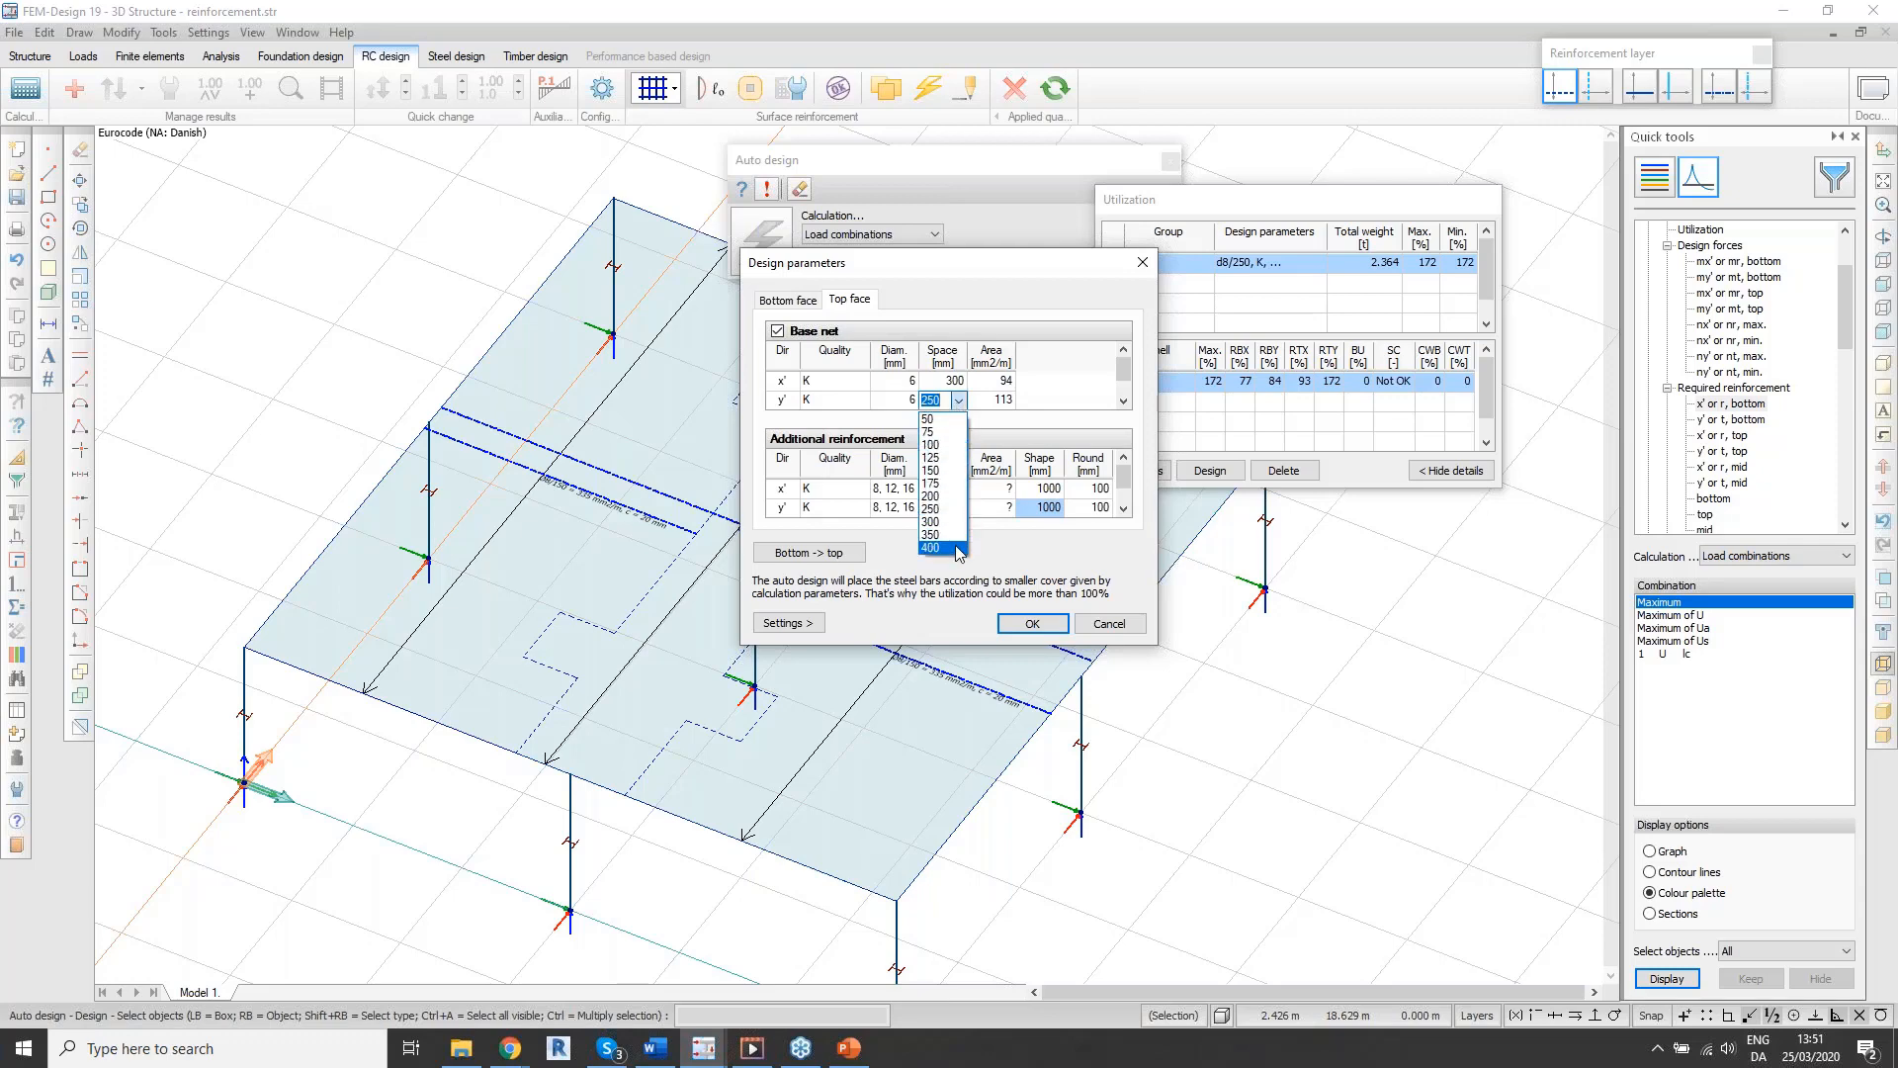
click(959, 548)
click(952, 381)
click(959, 382)
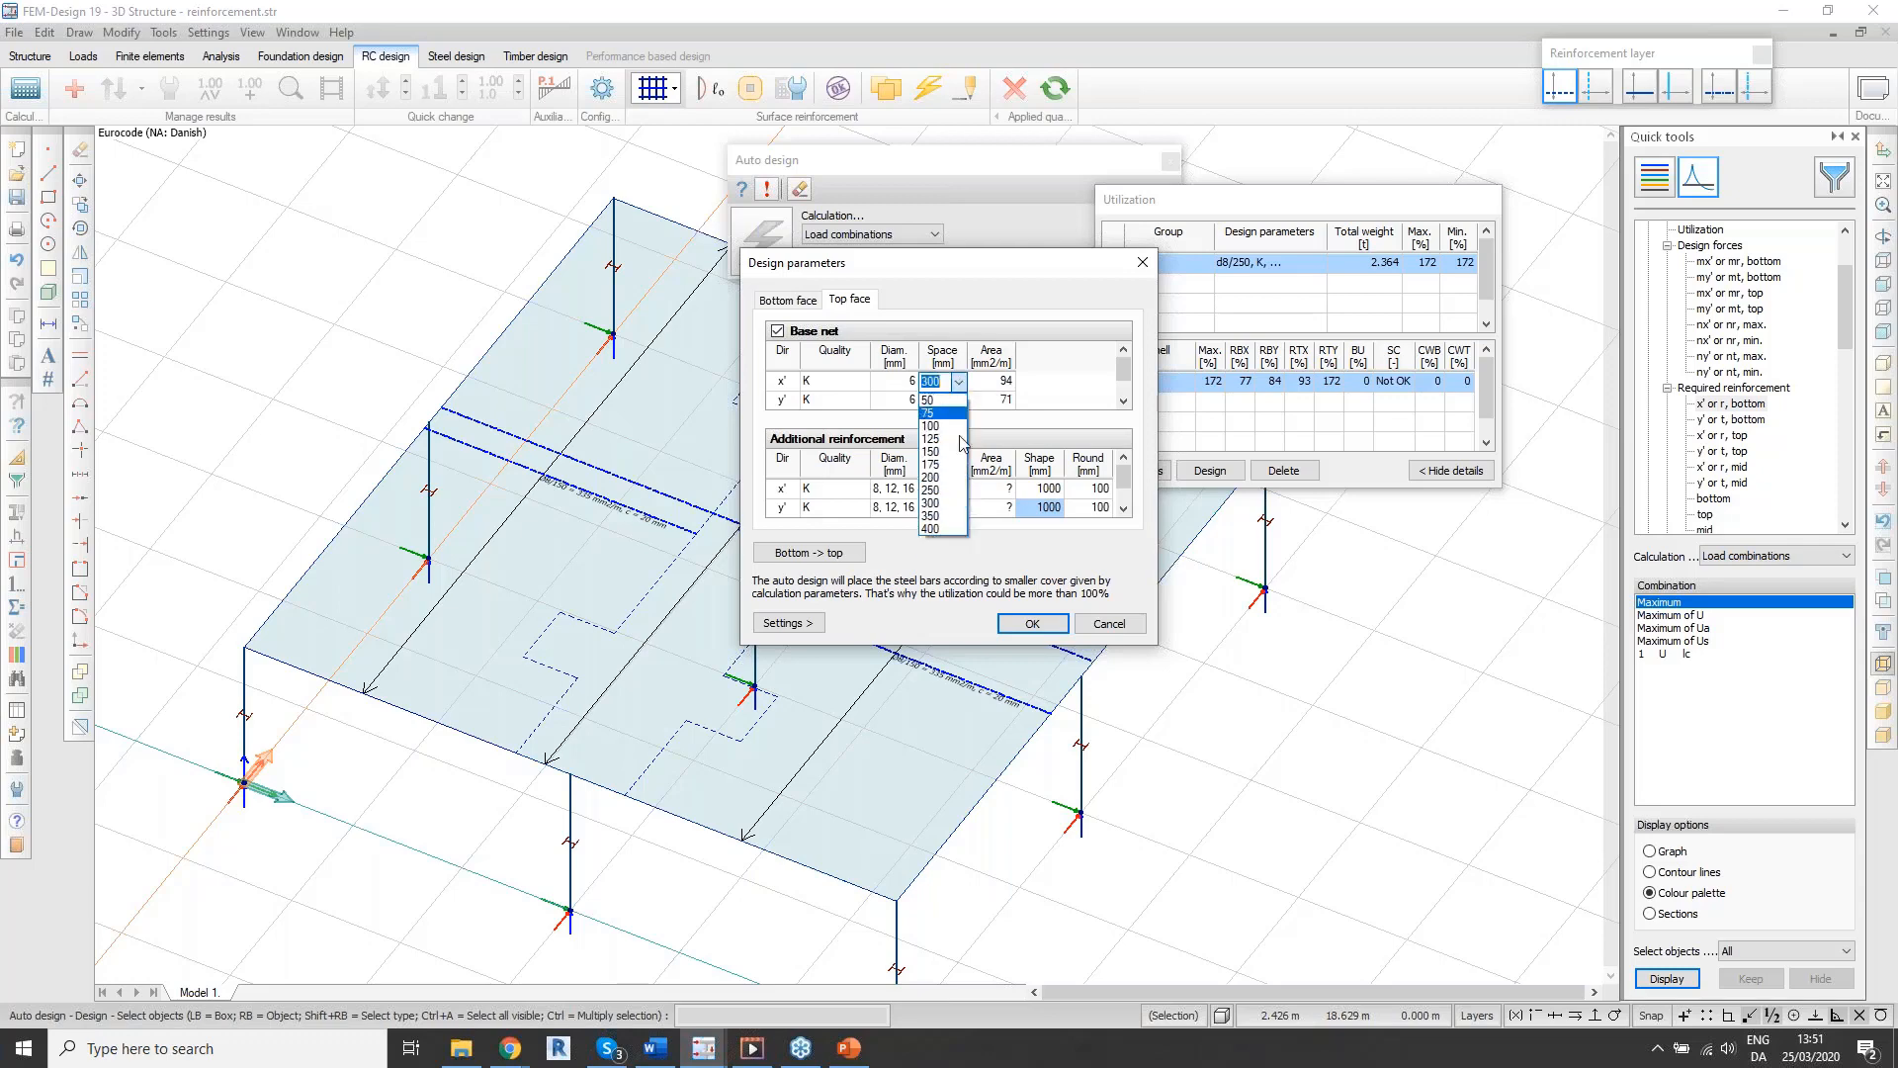
click(952, 528)
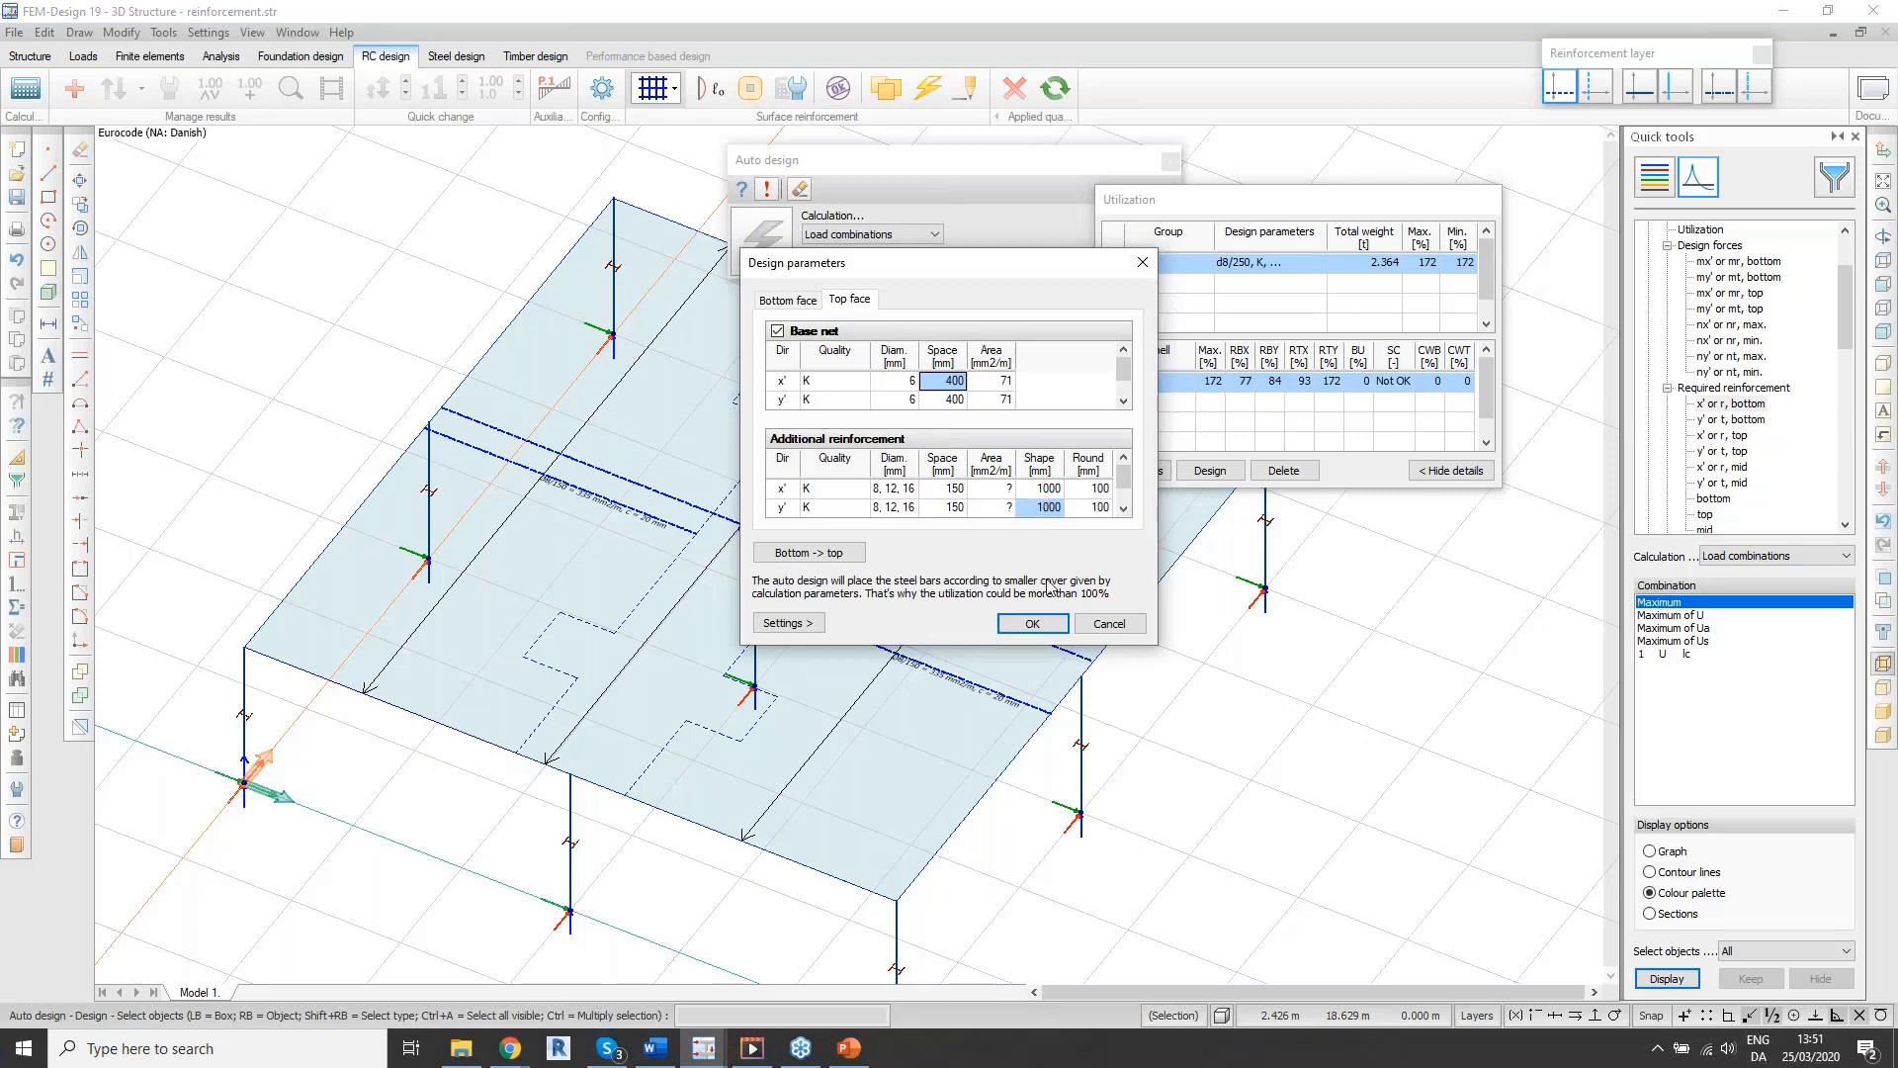
Step: Accept the top-face base net parameters, rerun the slab's auto design and select its shell in the utilization table
click(1034, 624)
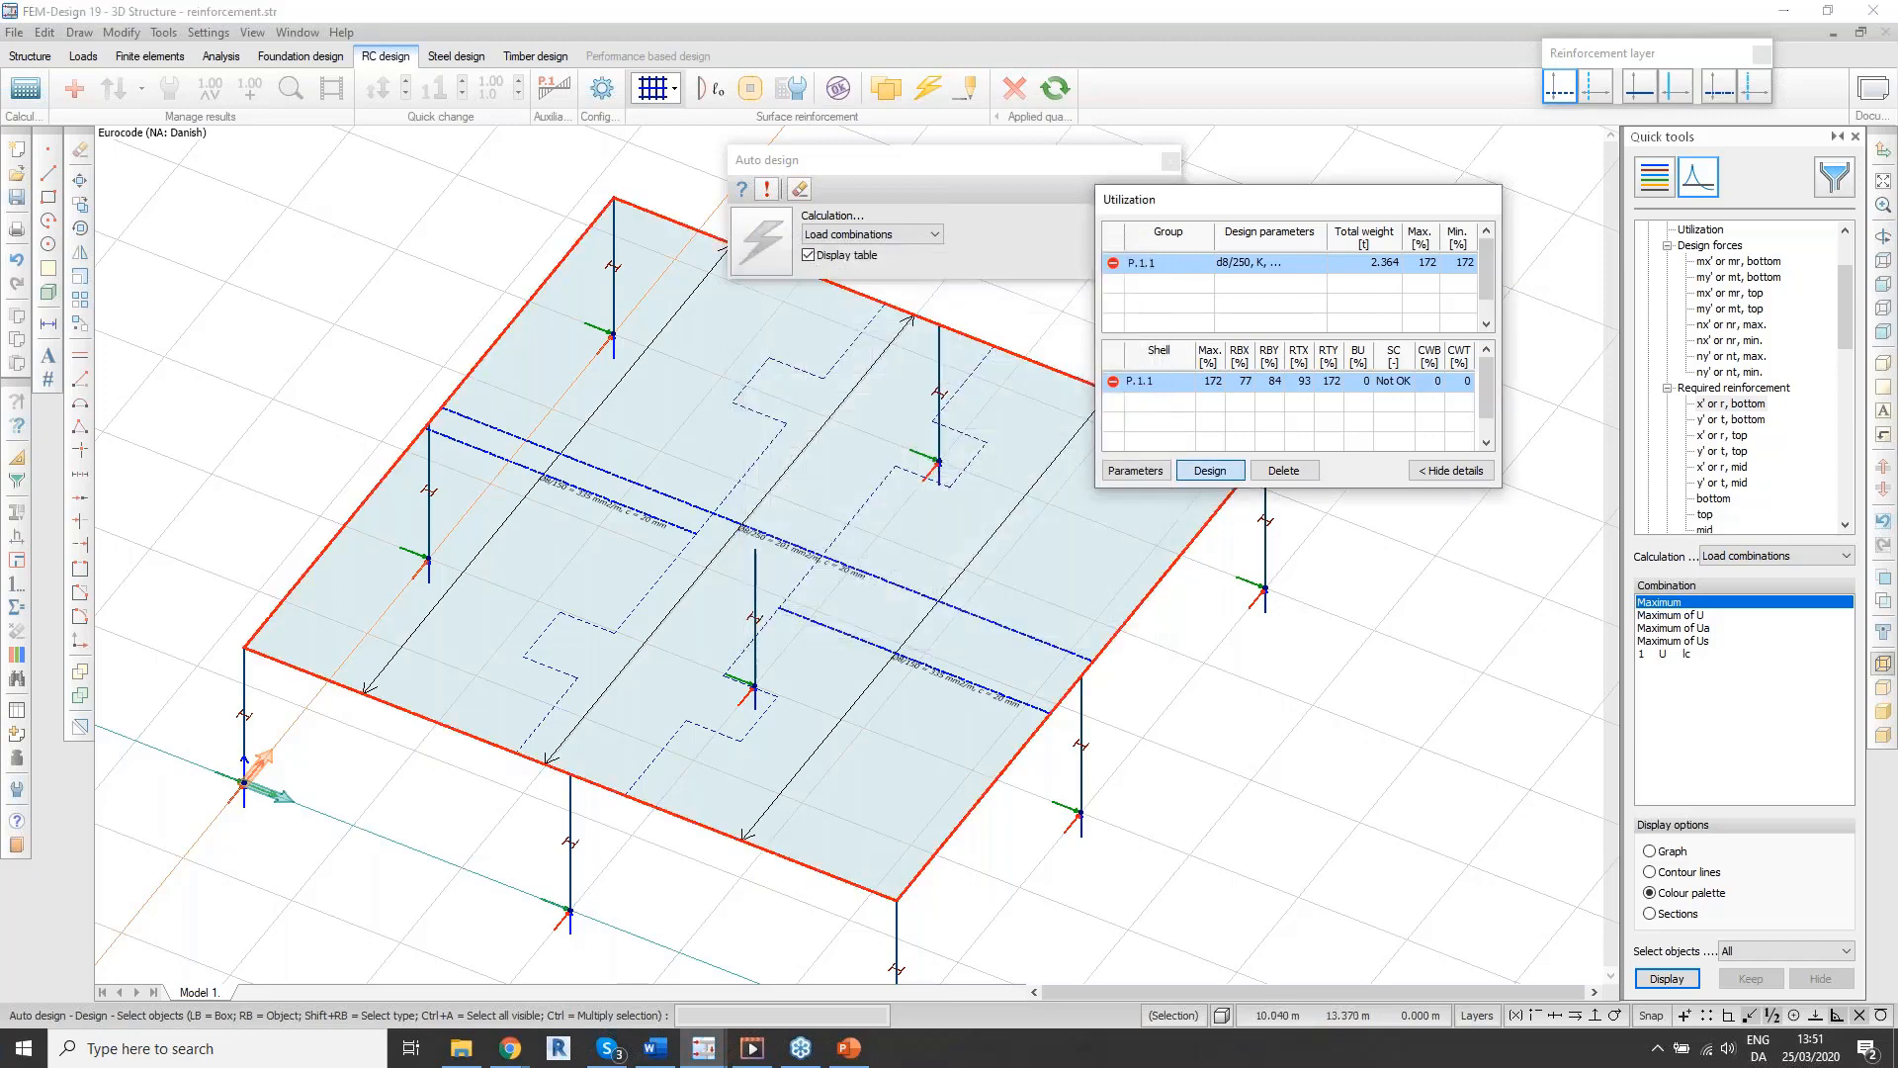
click(1212, 472)
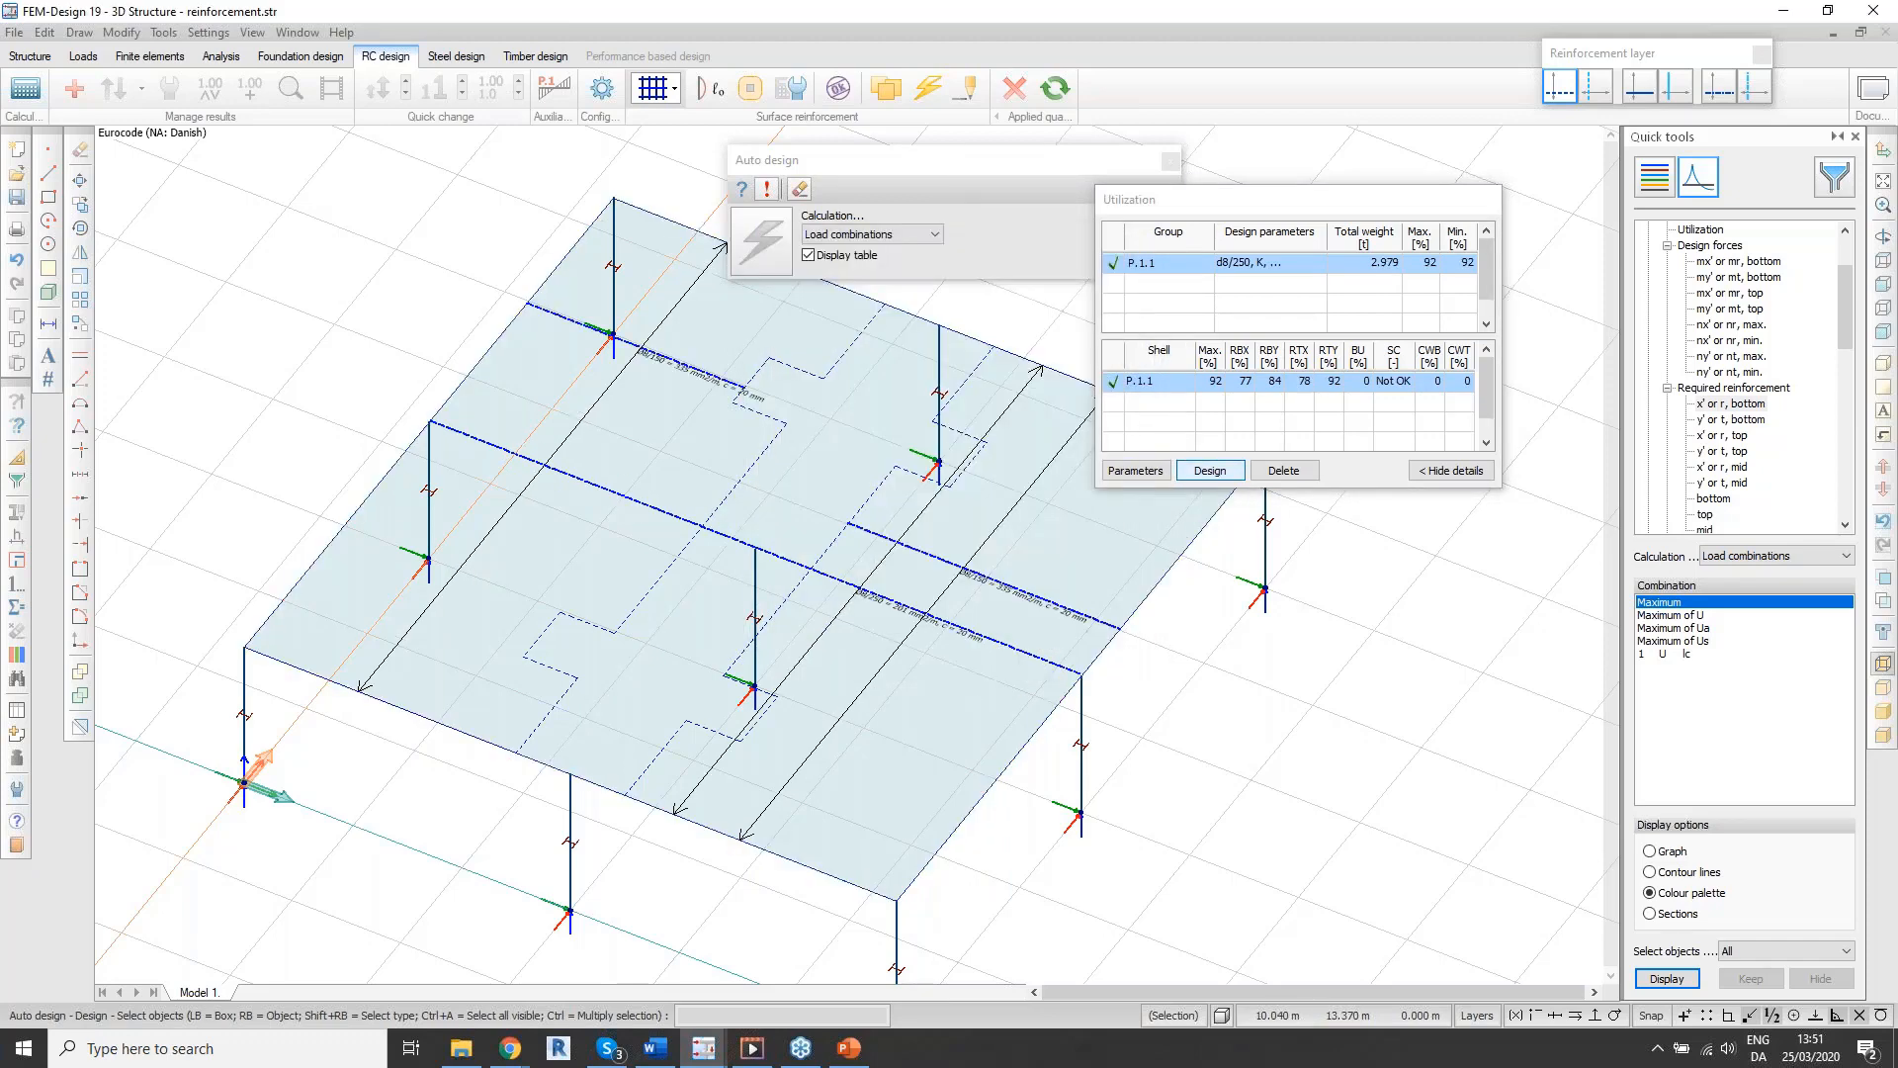
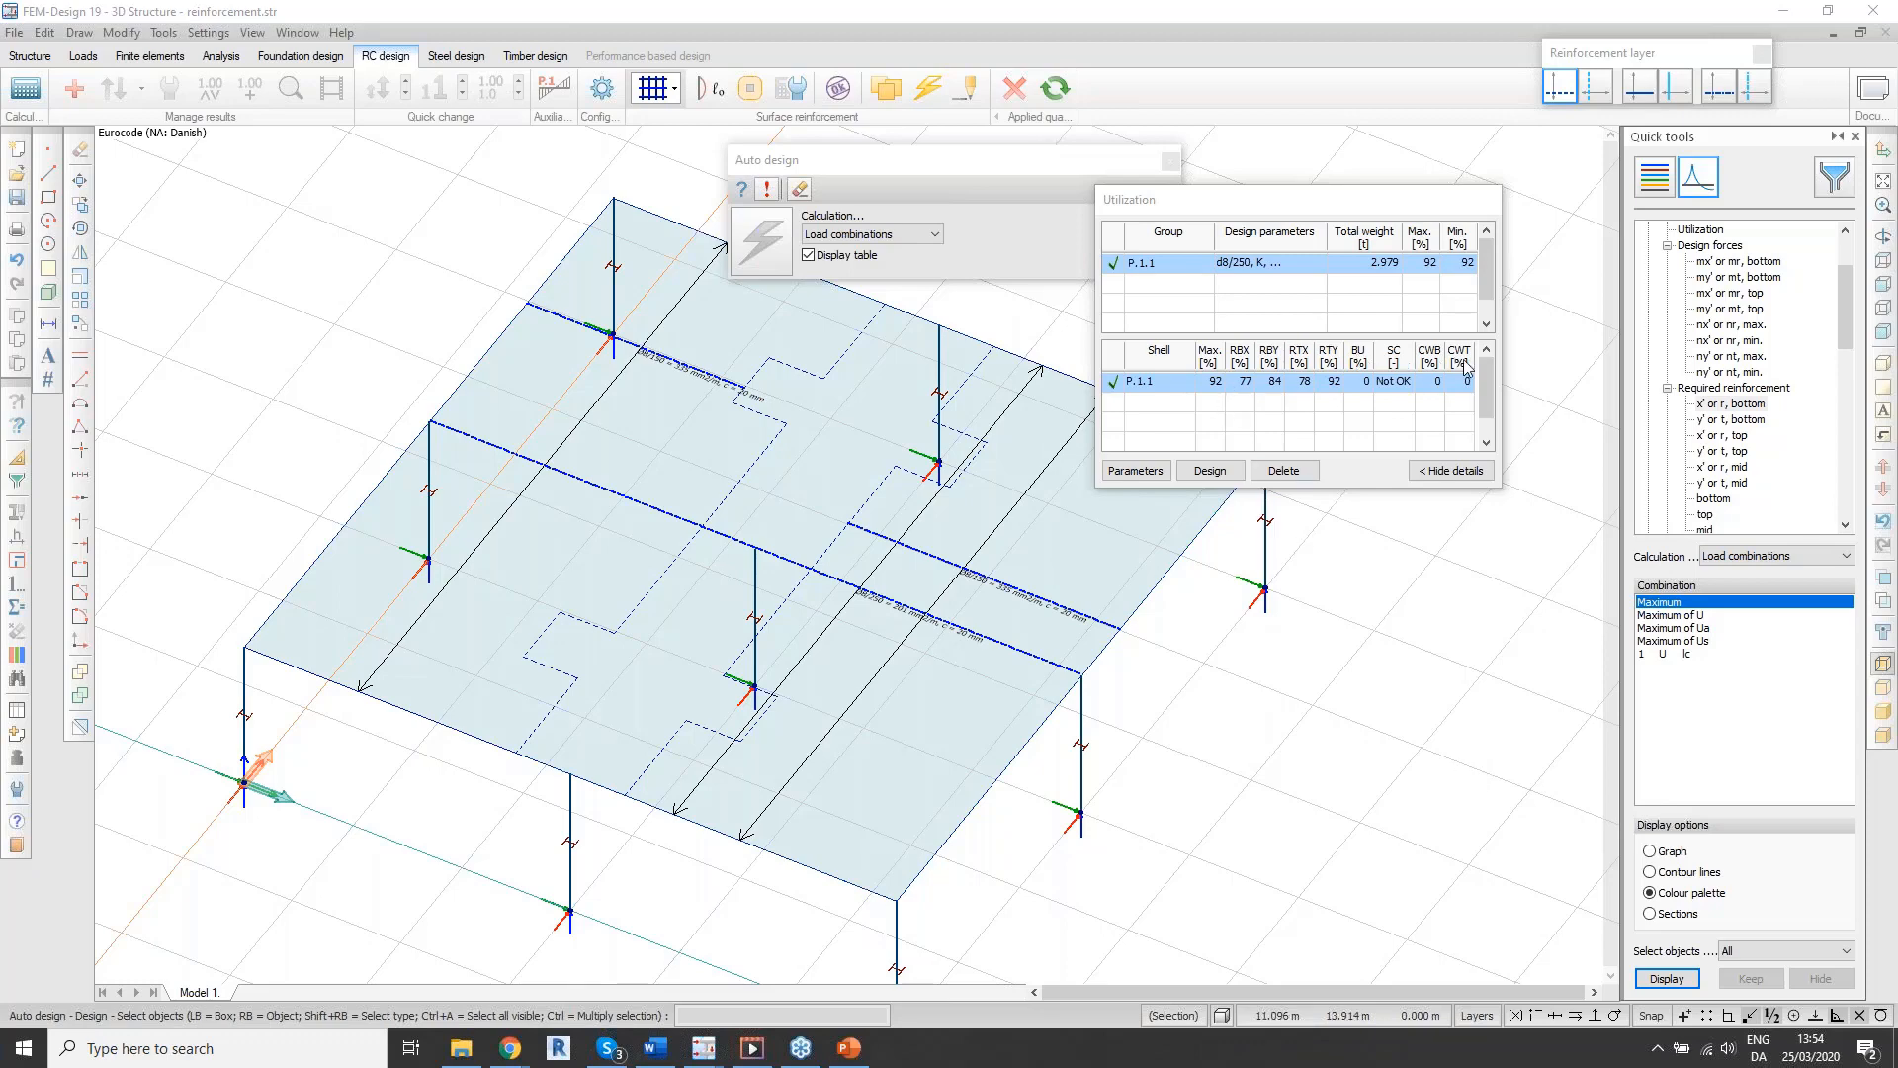
click(1406, 383)
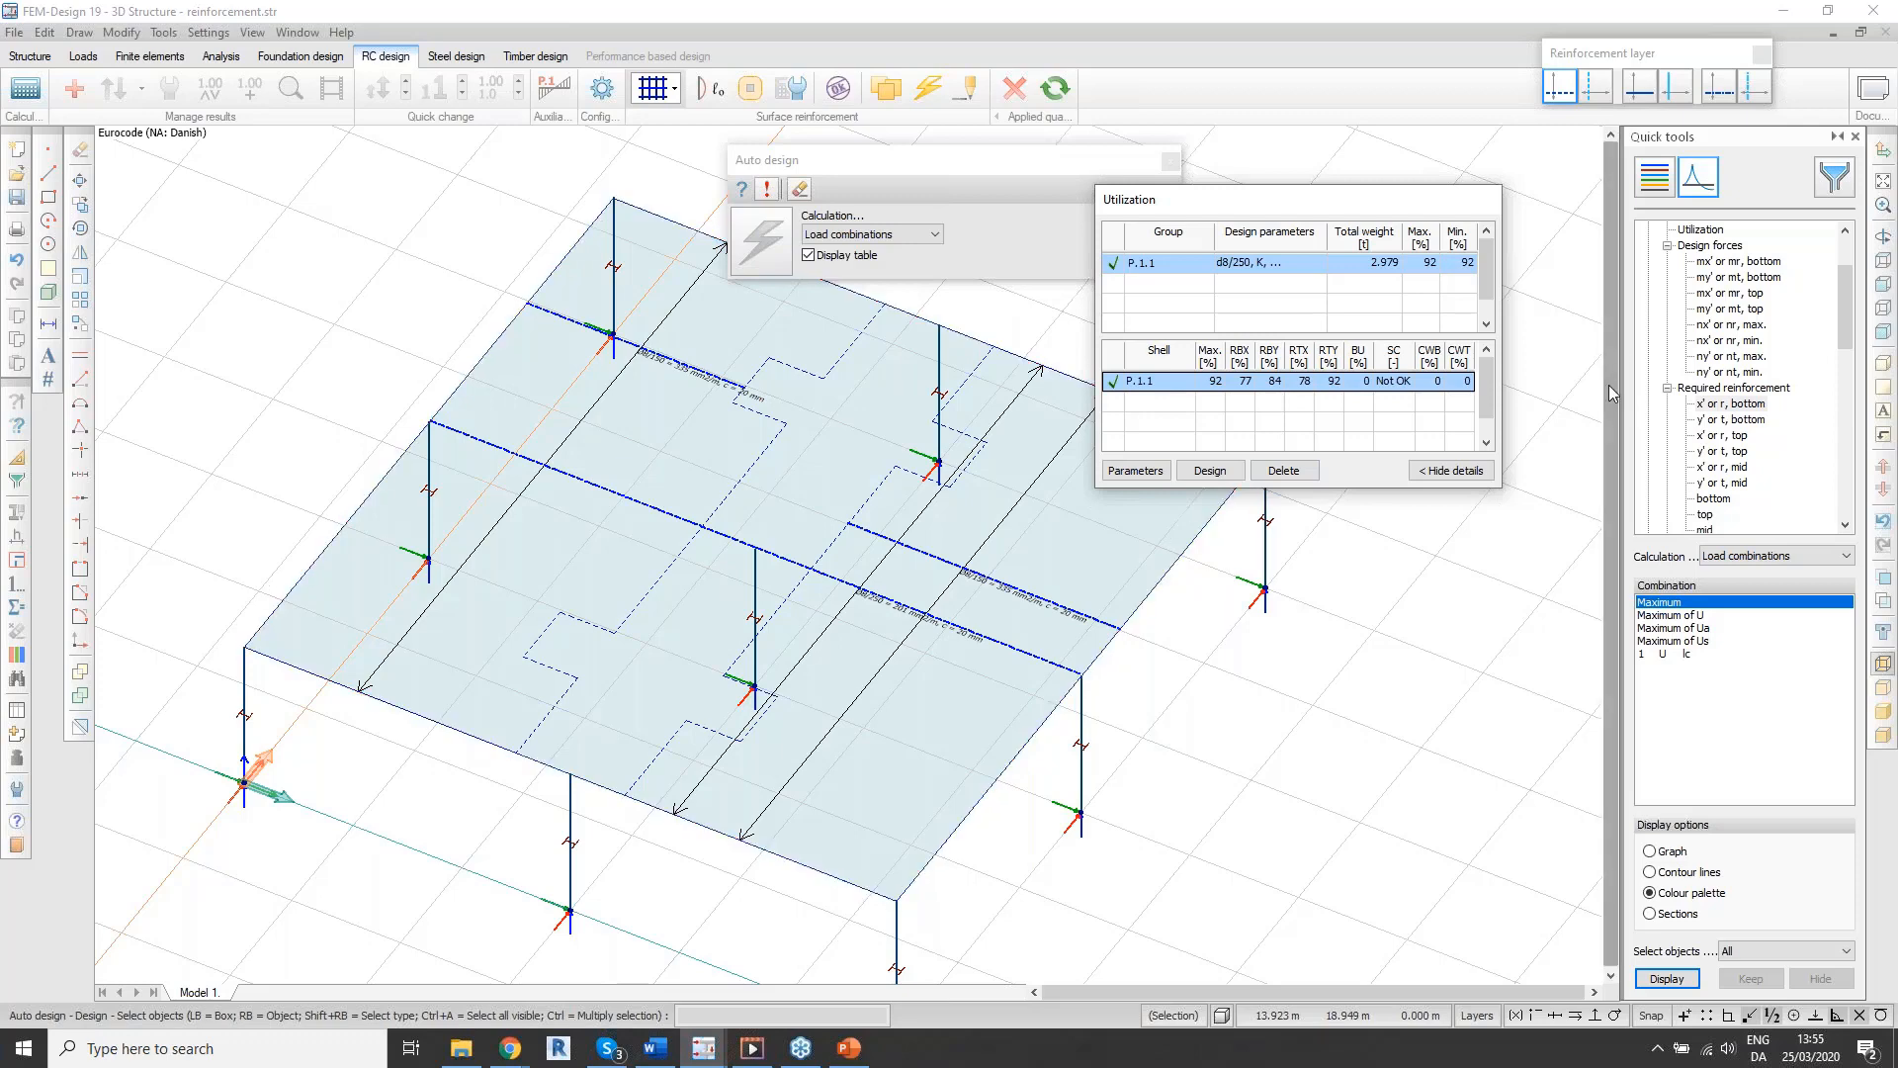
Step: Display the slab's required, applied and missing shear capacity as colour palettes, returning to the required capacity for comparison
key(alt+Tab)
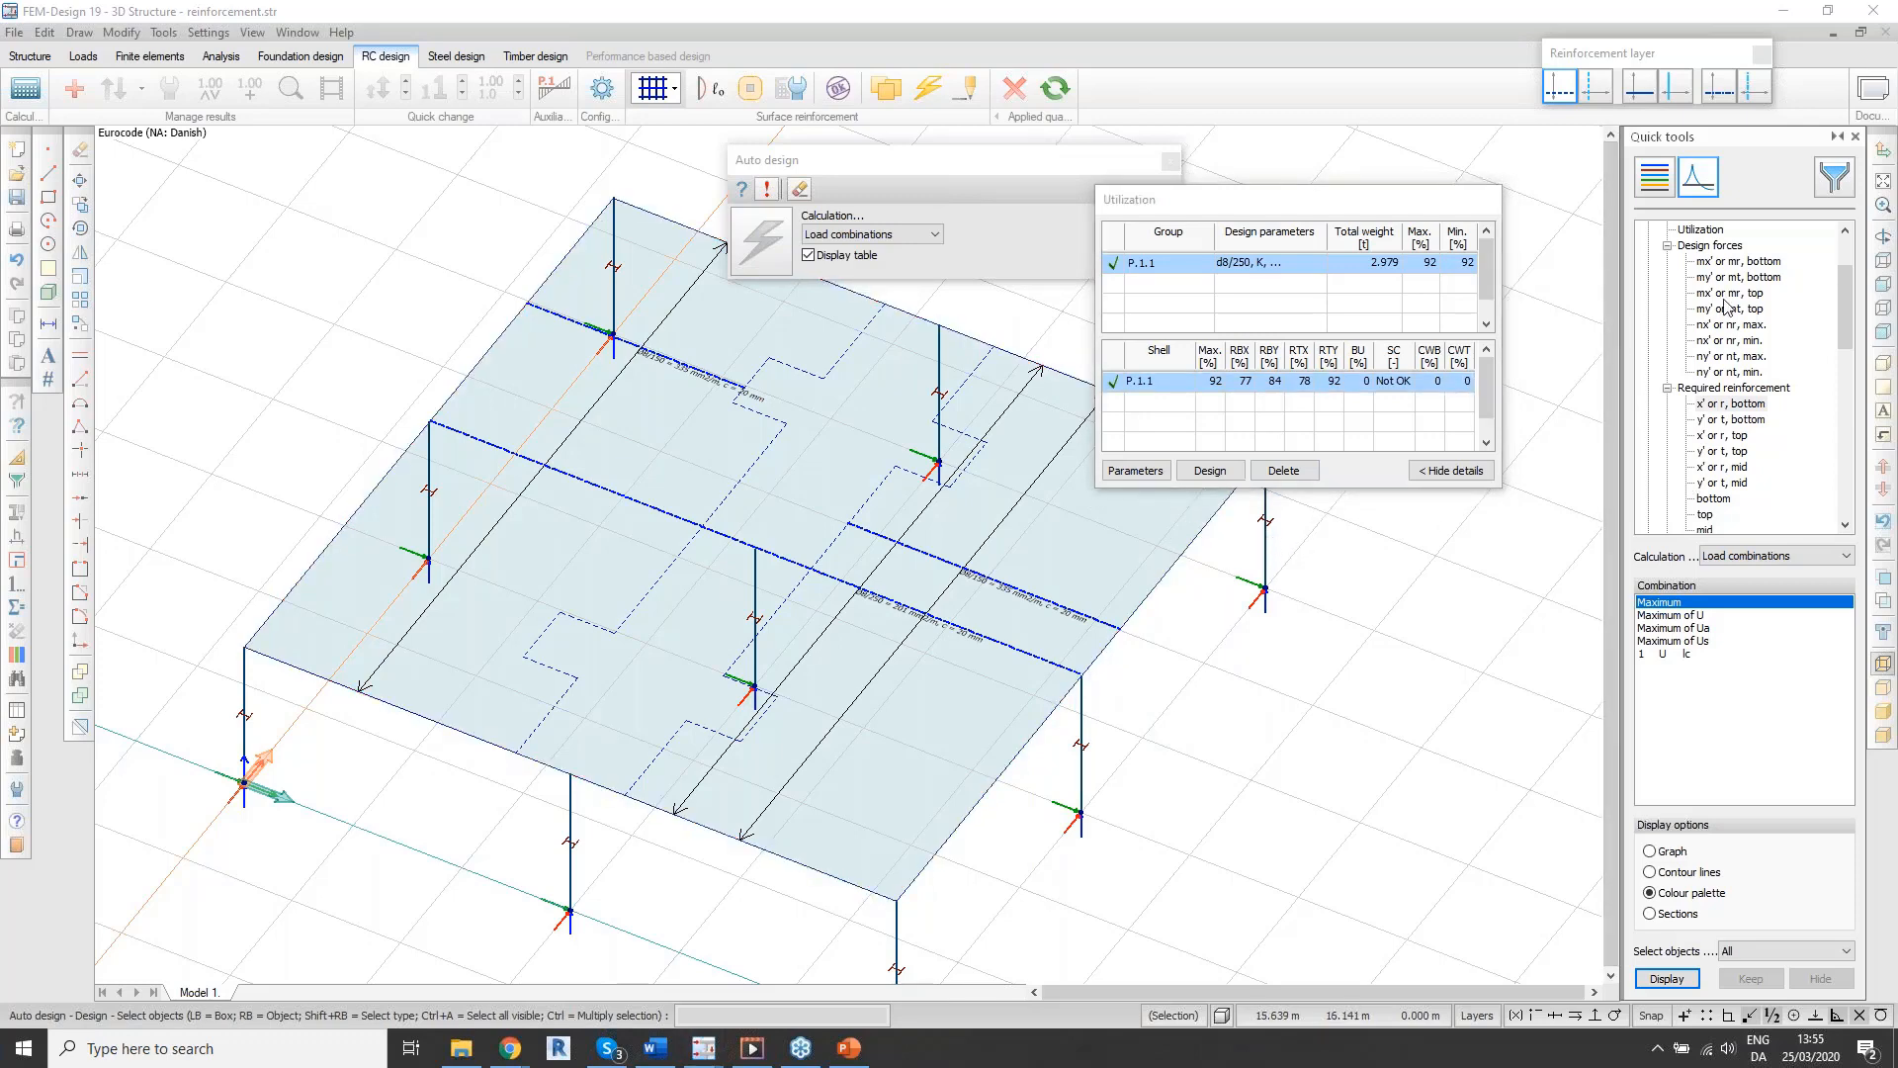
scroll(1725, 321, down, 4)
scroll(1726, 321, down, 3)
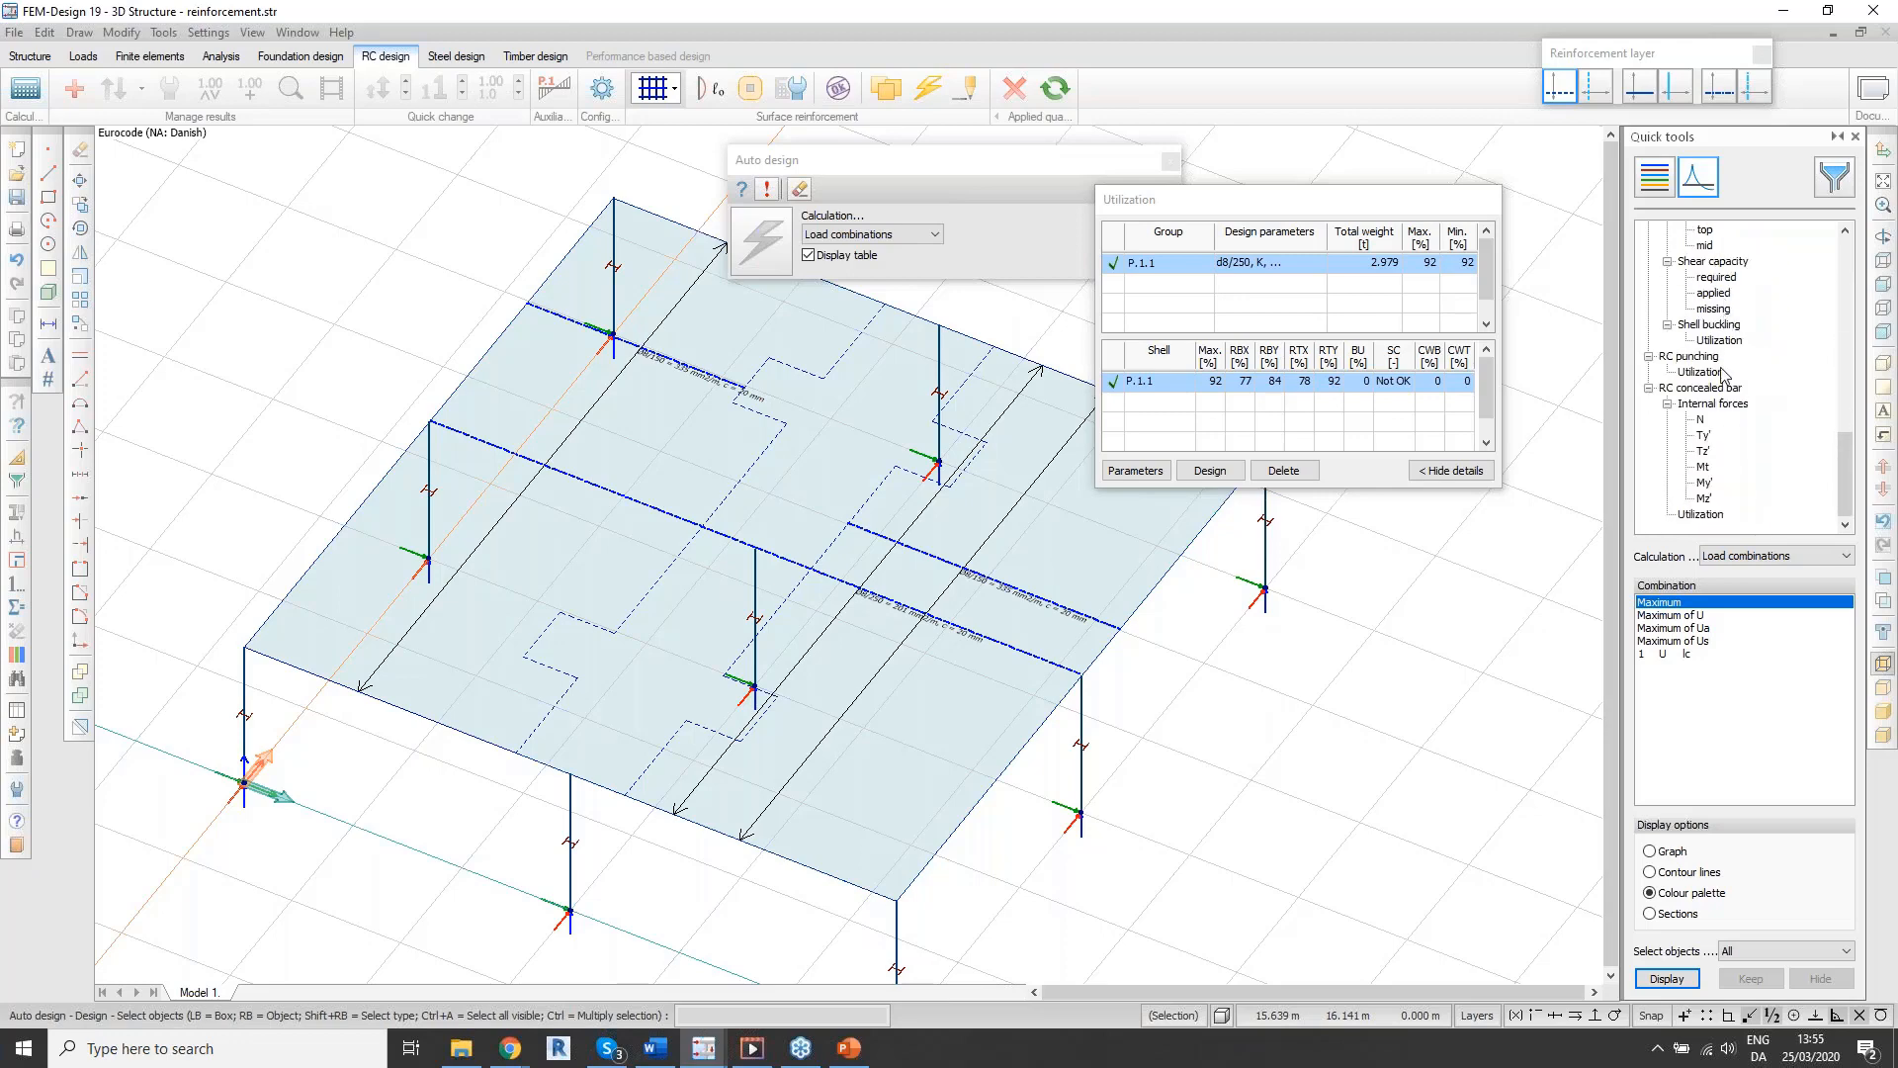
scroll(1717, 381, up, 2)
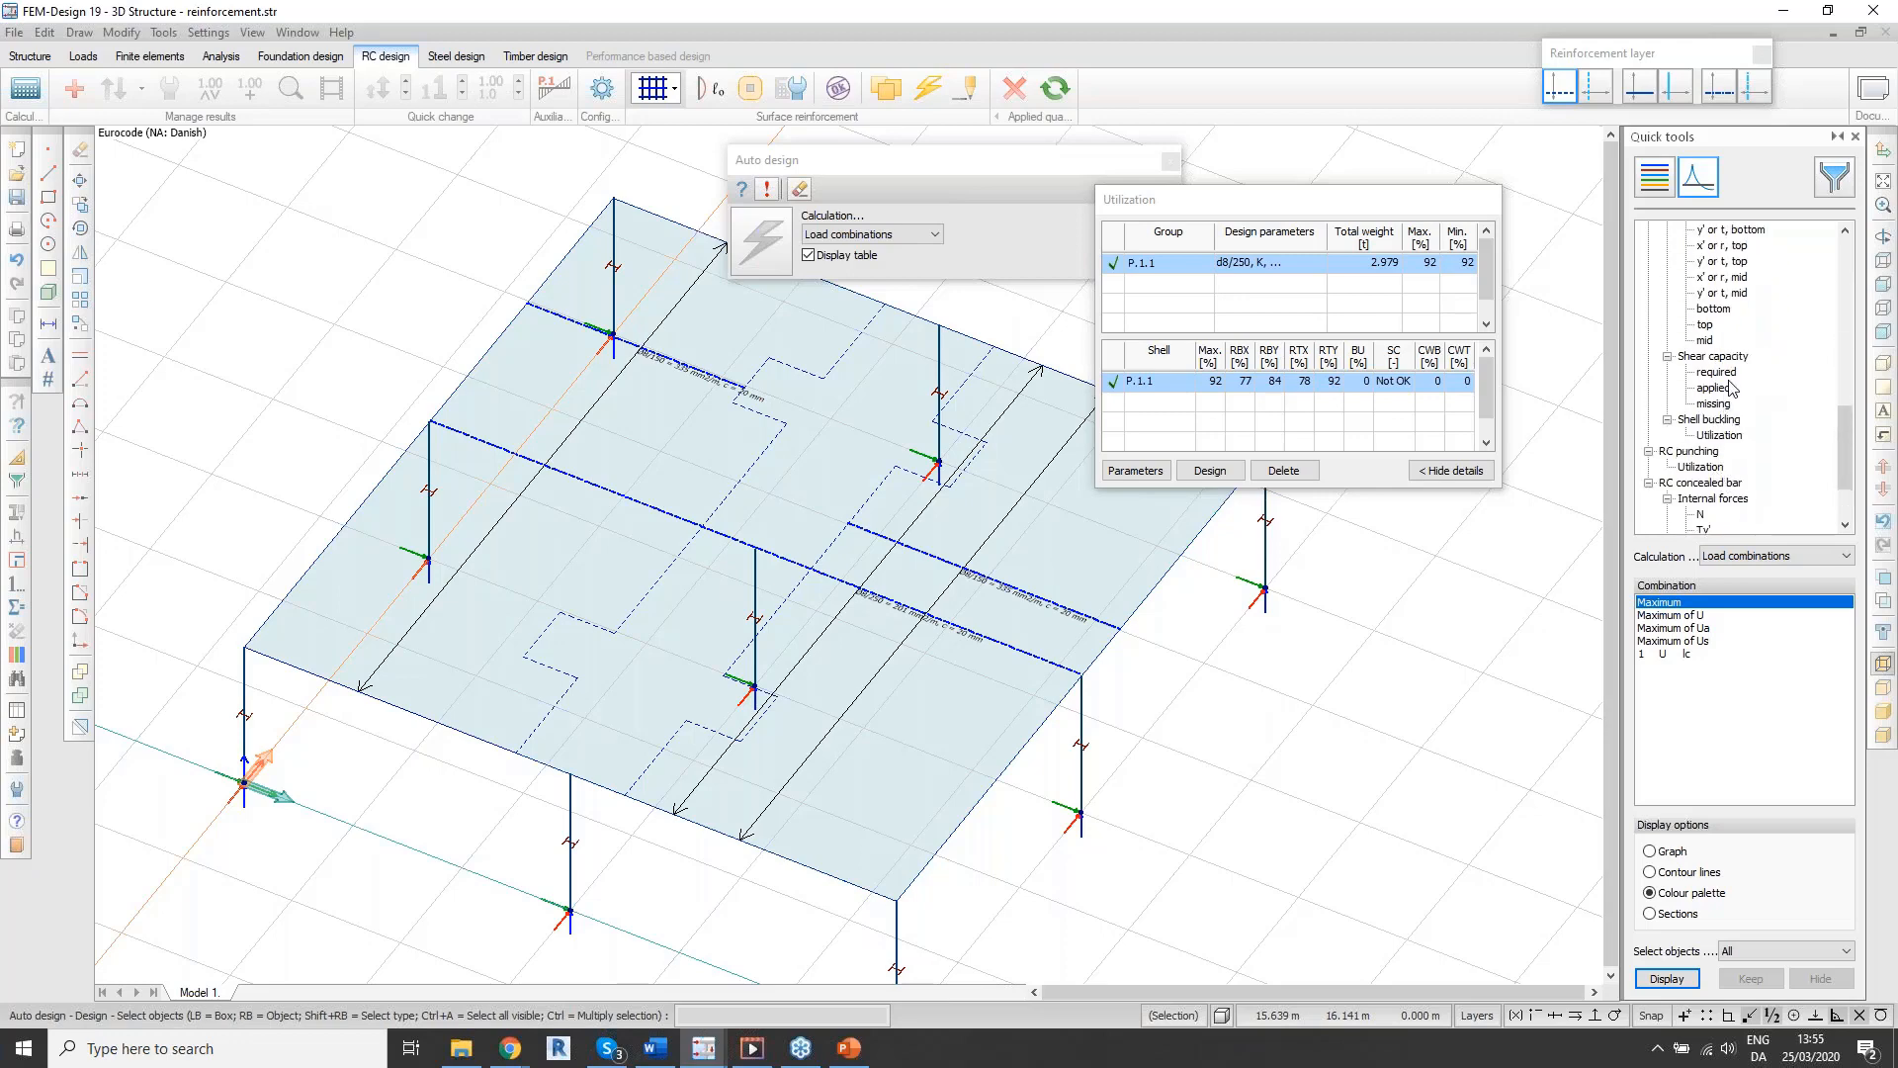
click(1717, 371)
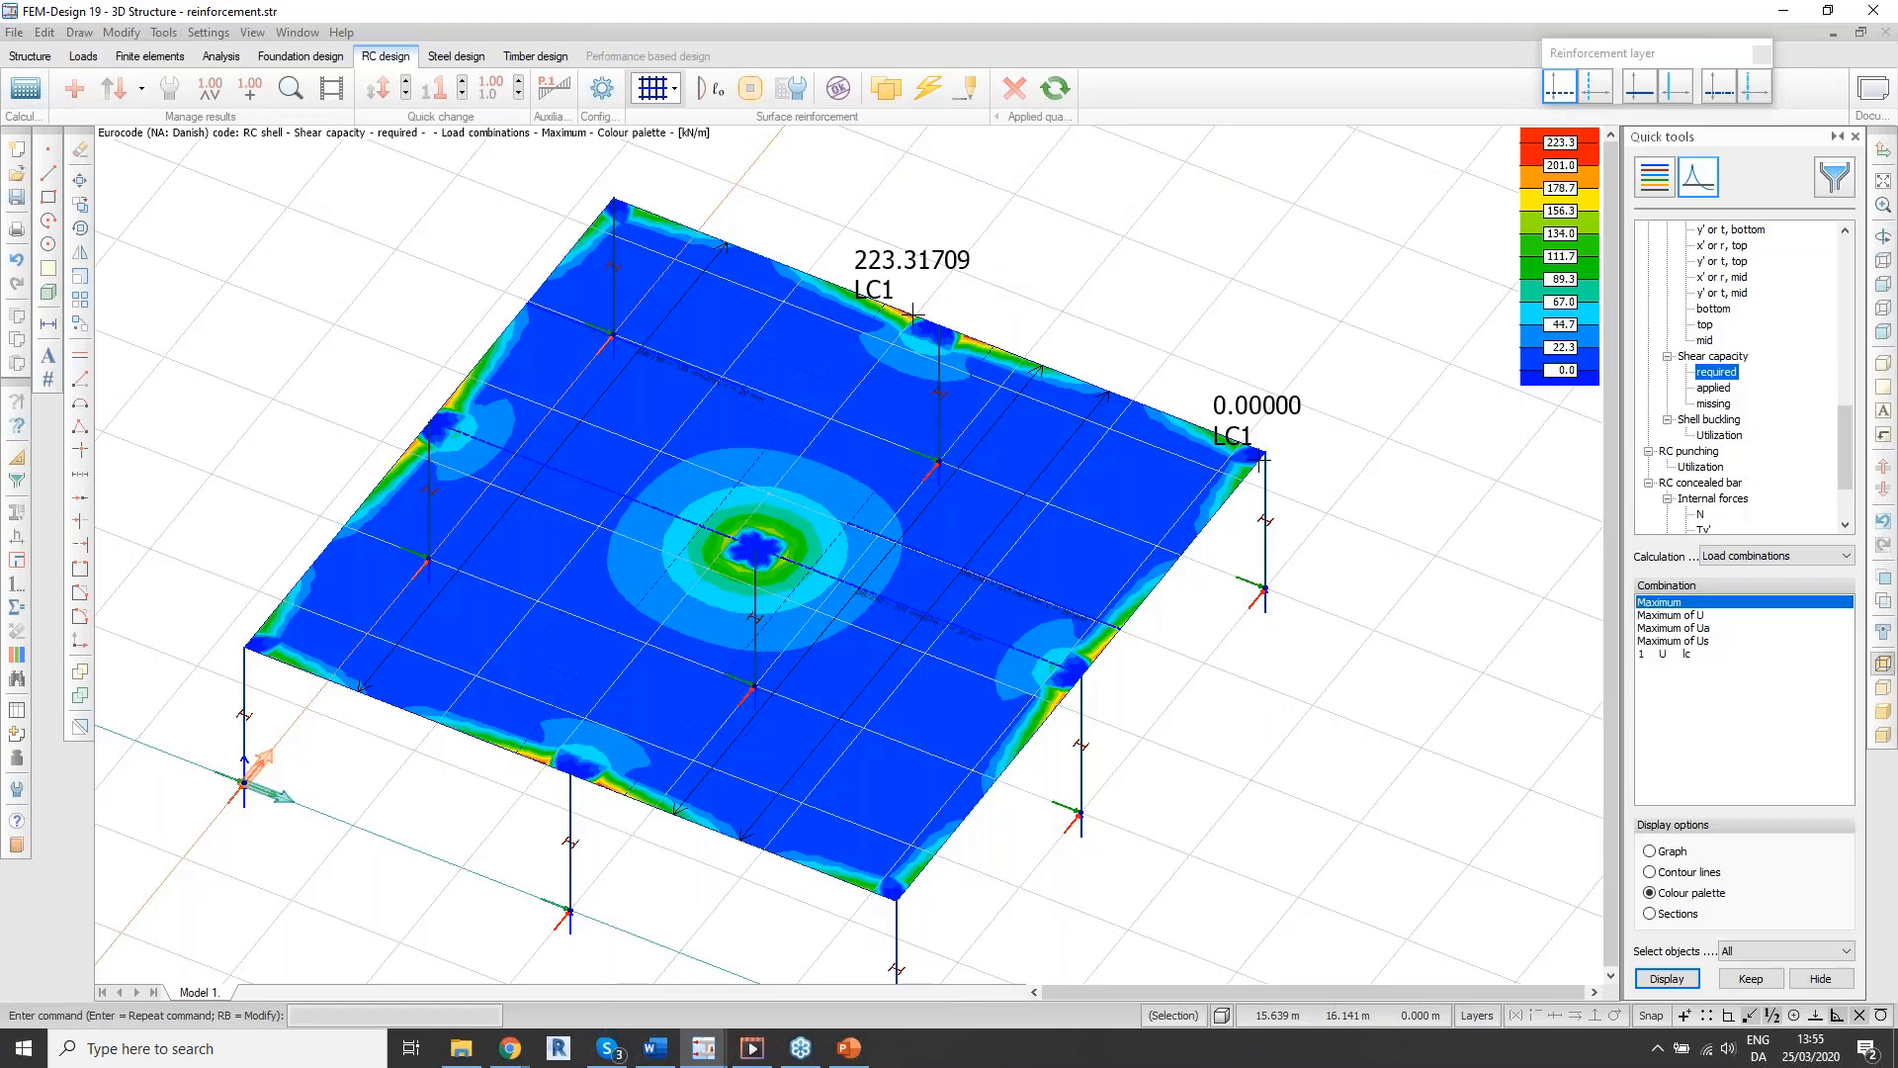
click(1713, 387)
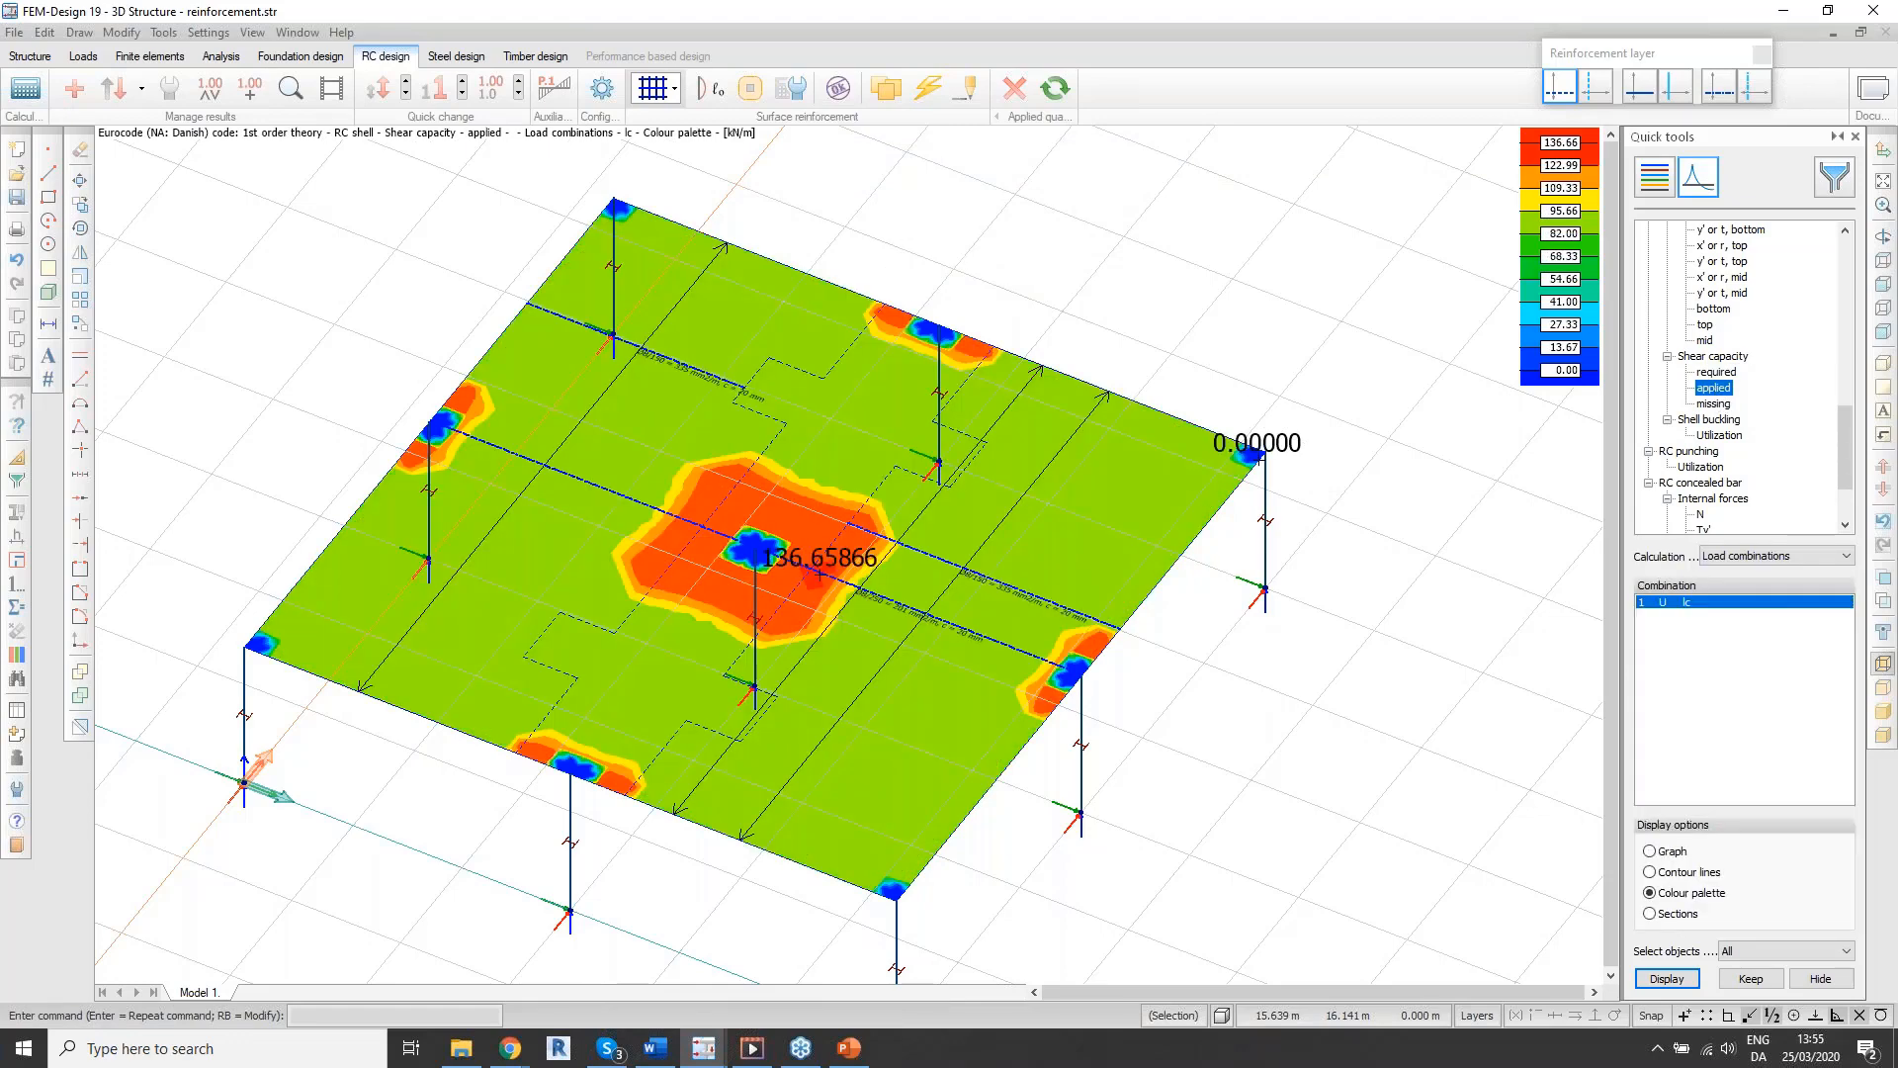
click(1715, 404)
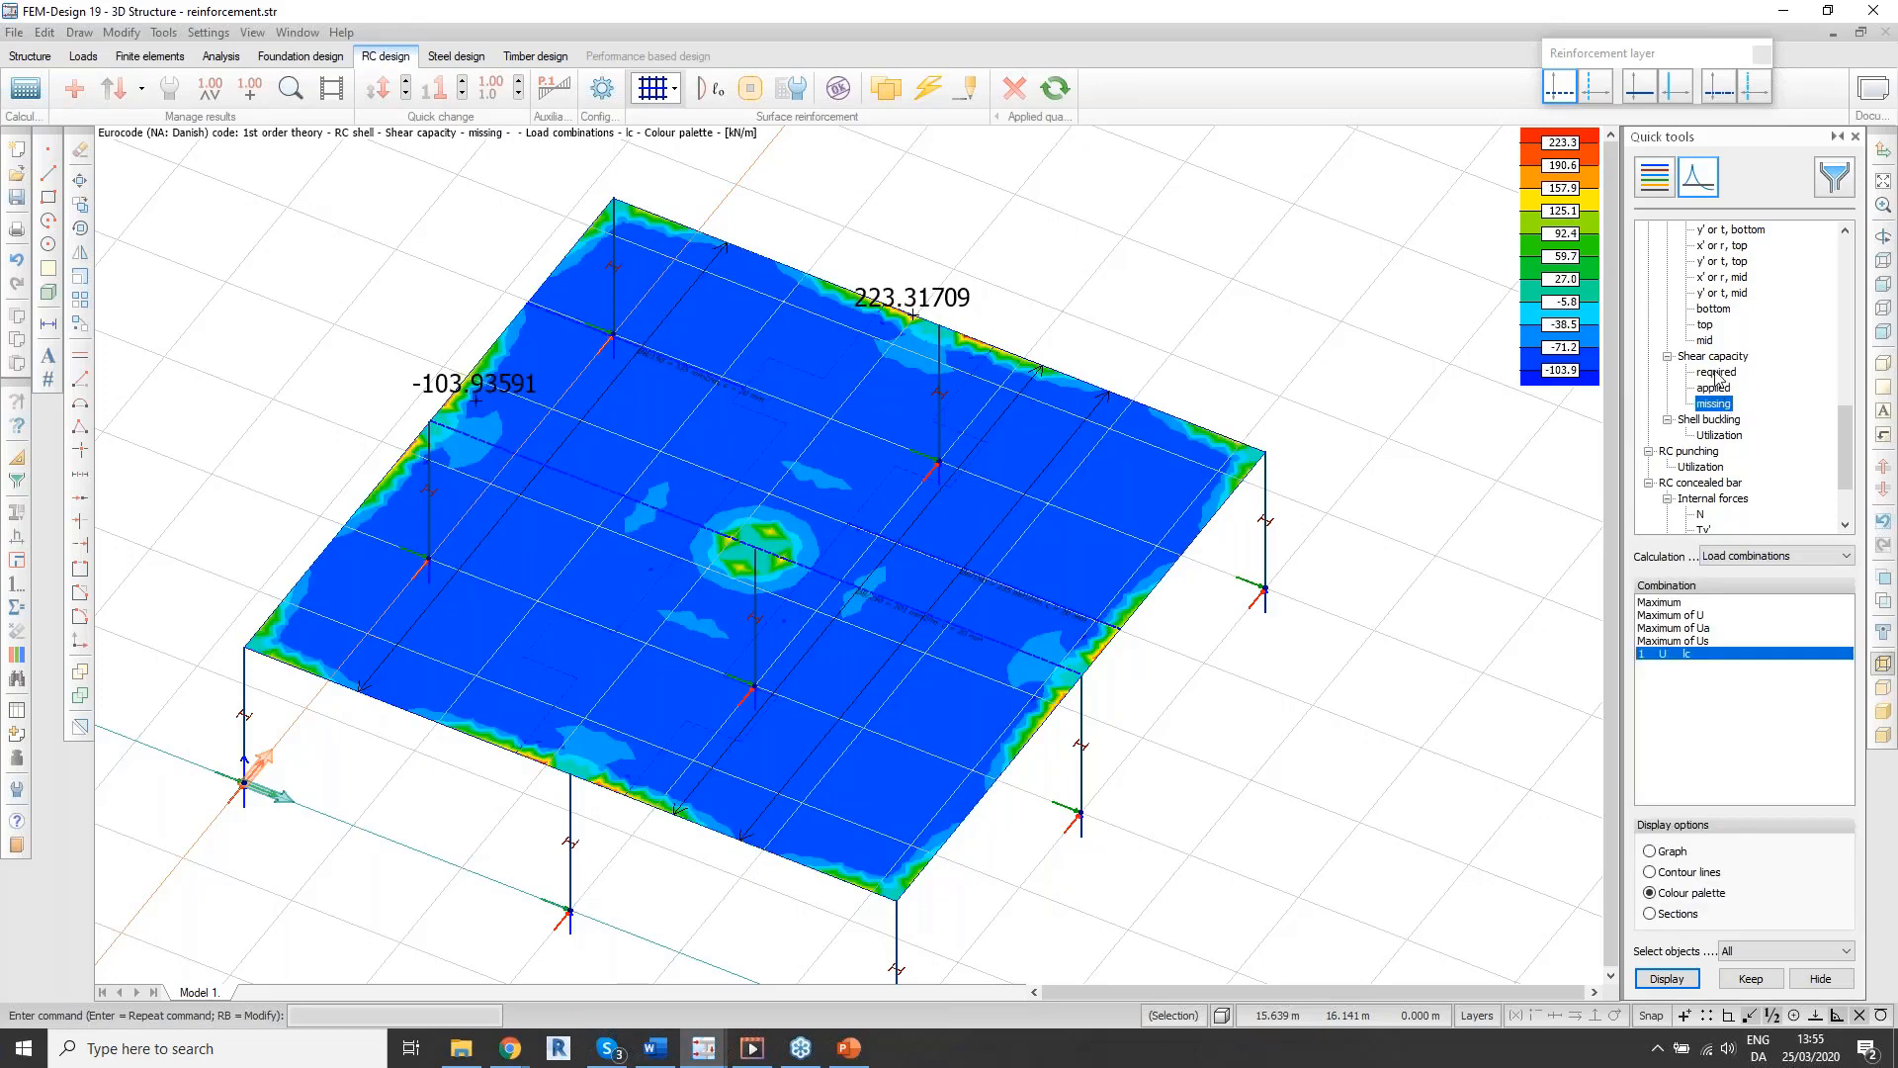
click(1716, 372)
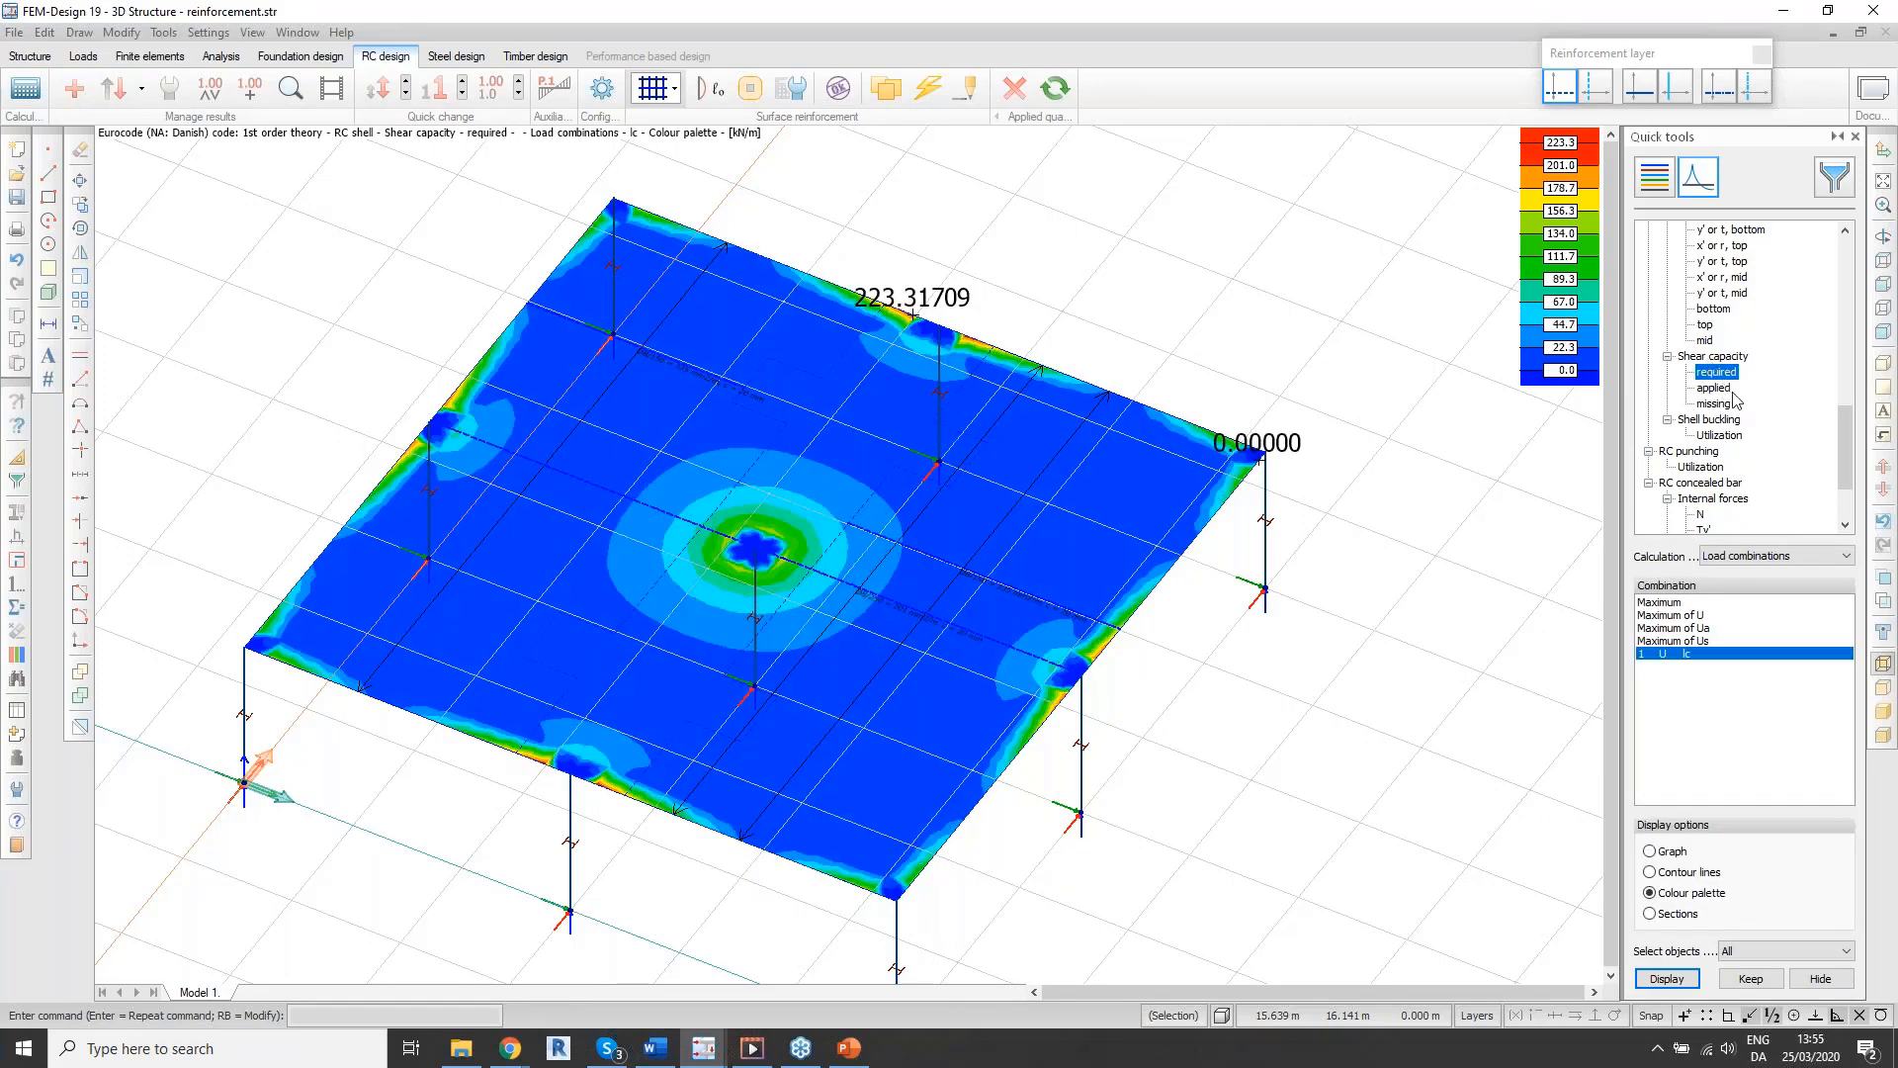
Step: Examine the load combination's Tau x'y' shell stresses for the membrane and the top face, and select the bottom-face result
scroll(1729, 400, up, 4)
scroll(1728, 401, up, 8)
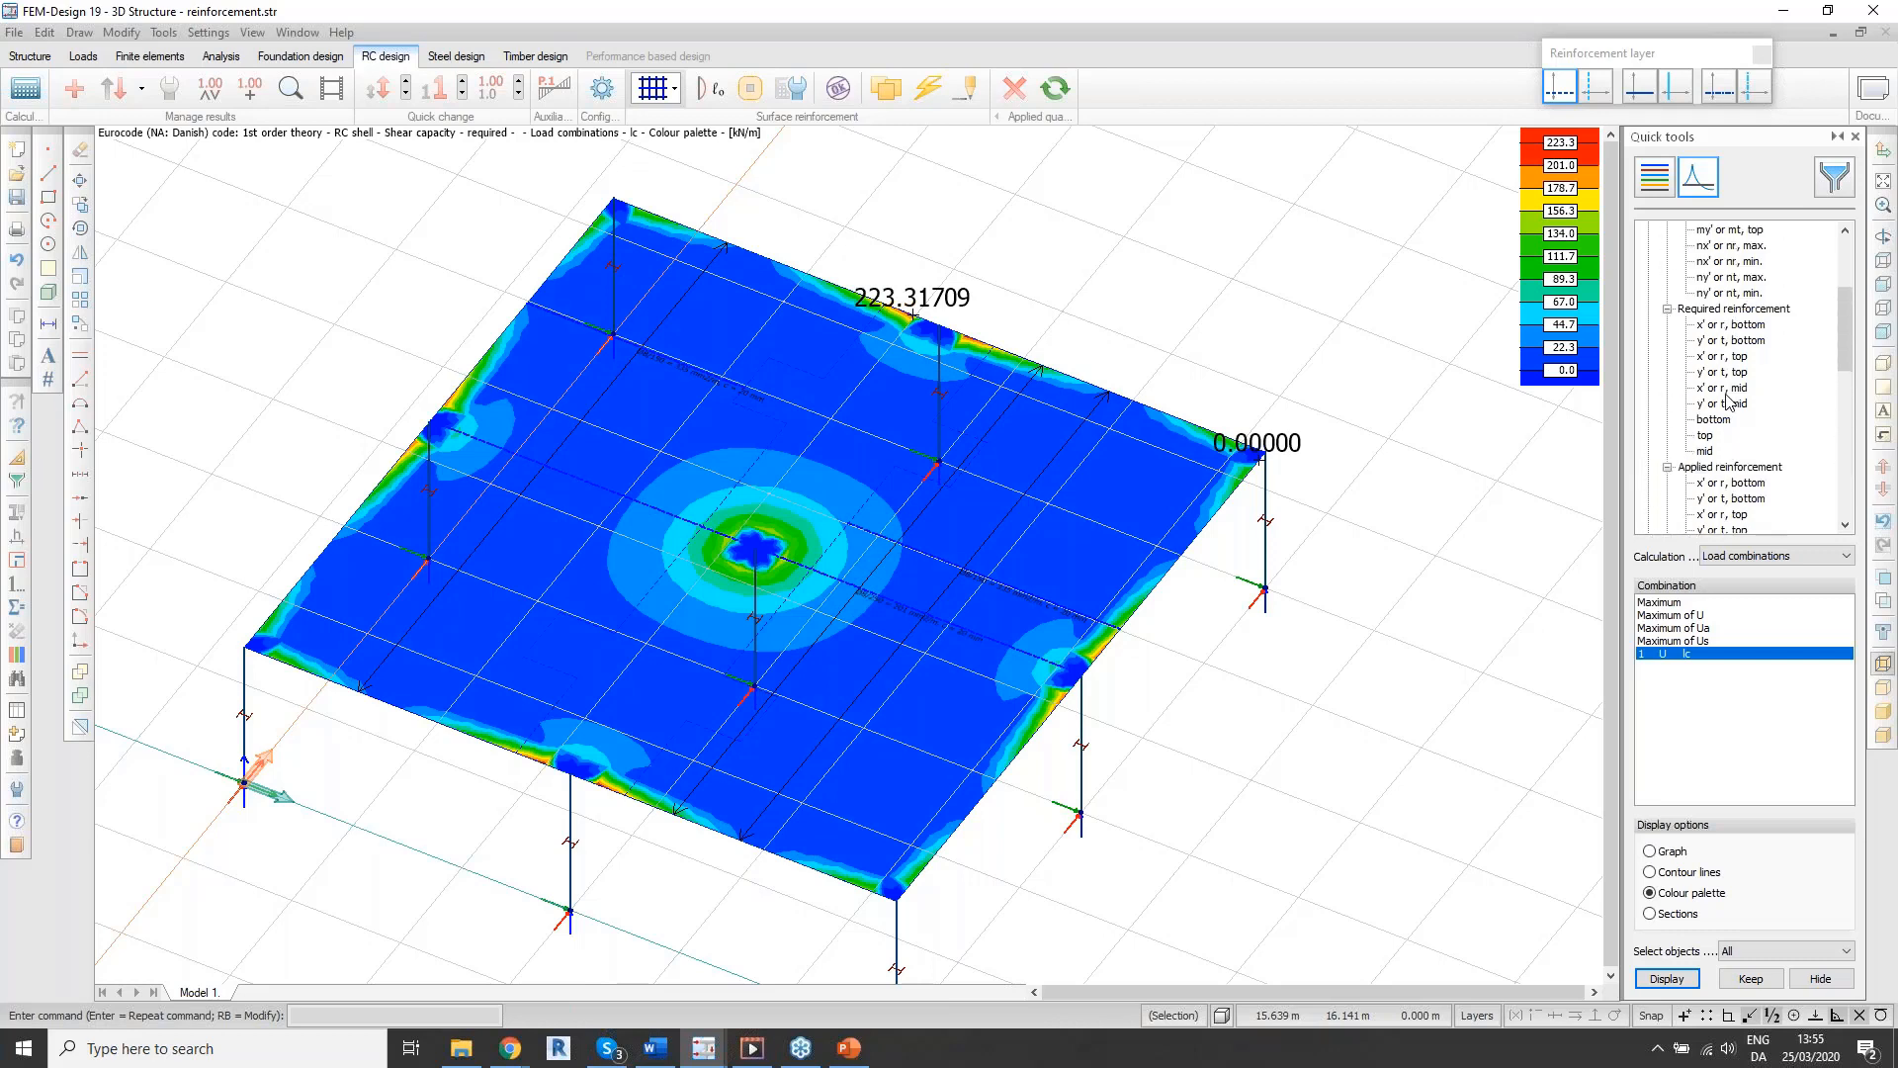
scroll(1728, 400, up, 1)
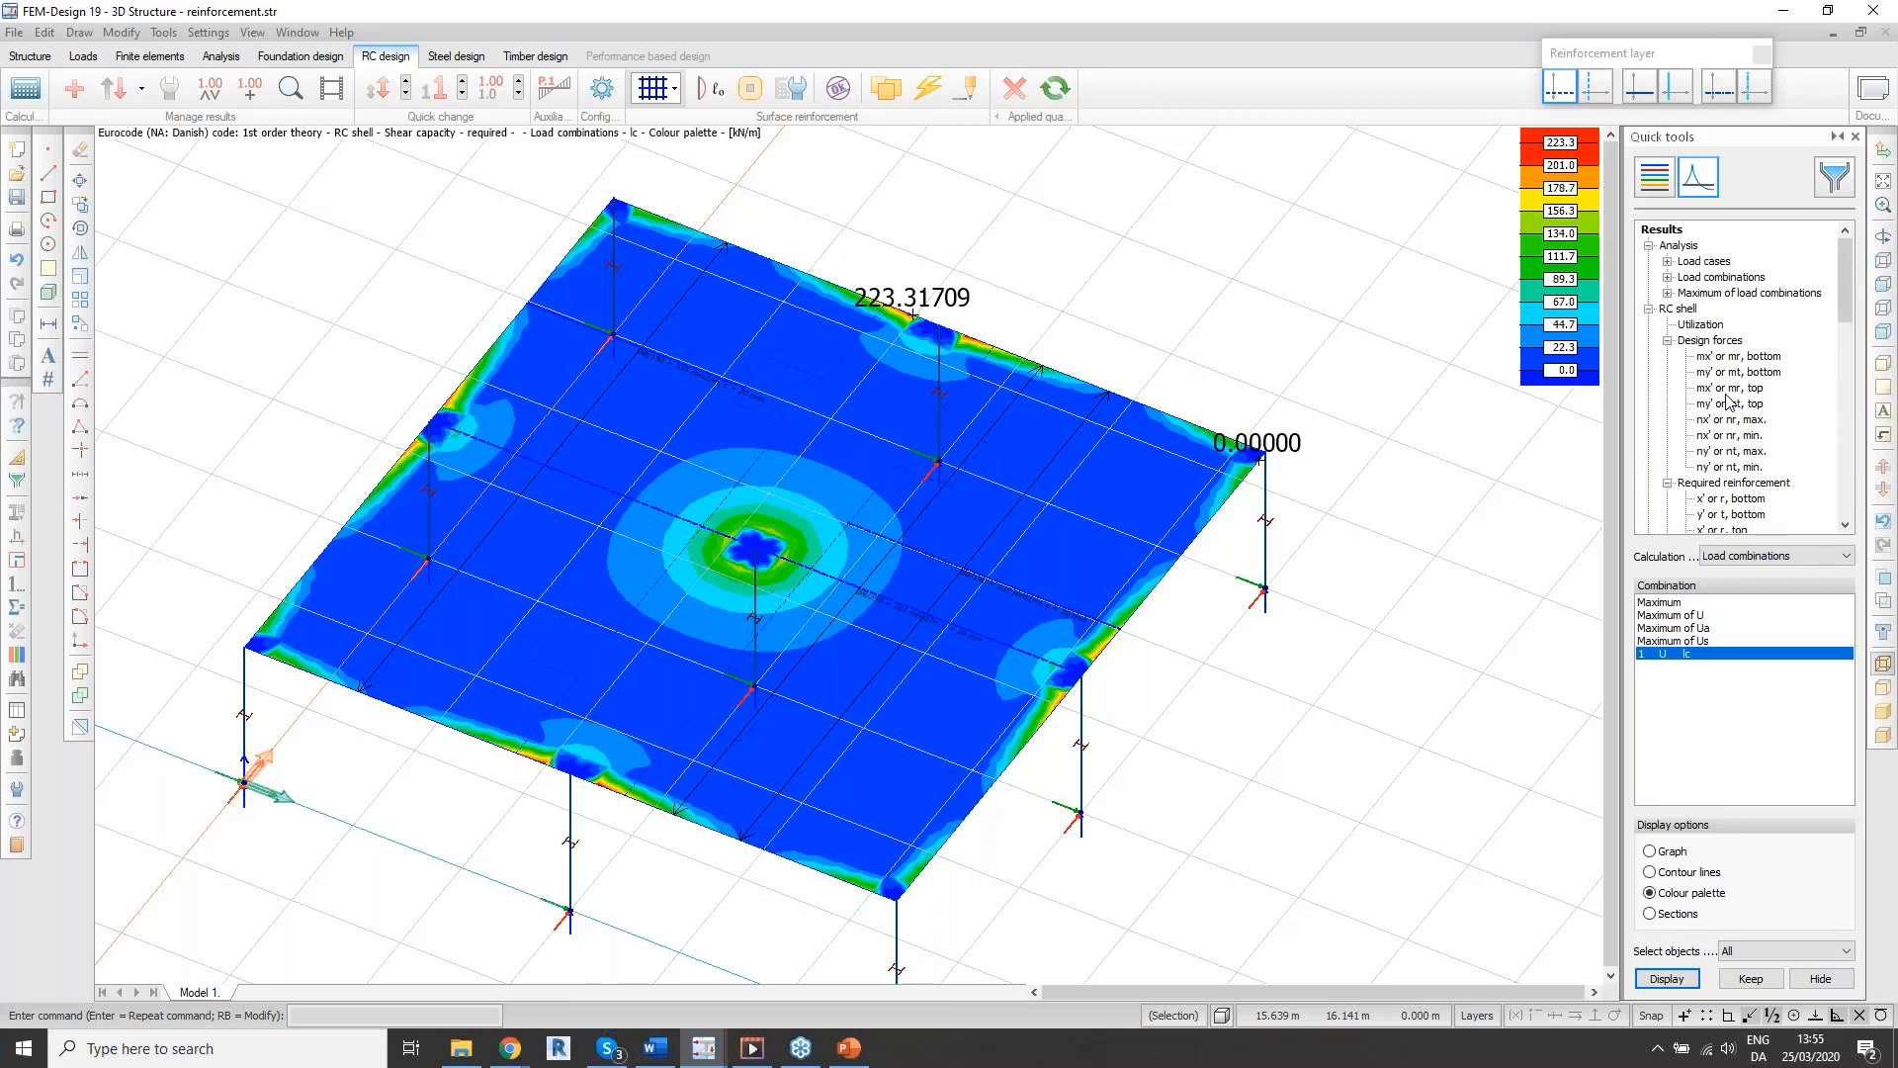
double_click(1705, 280)
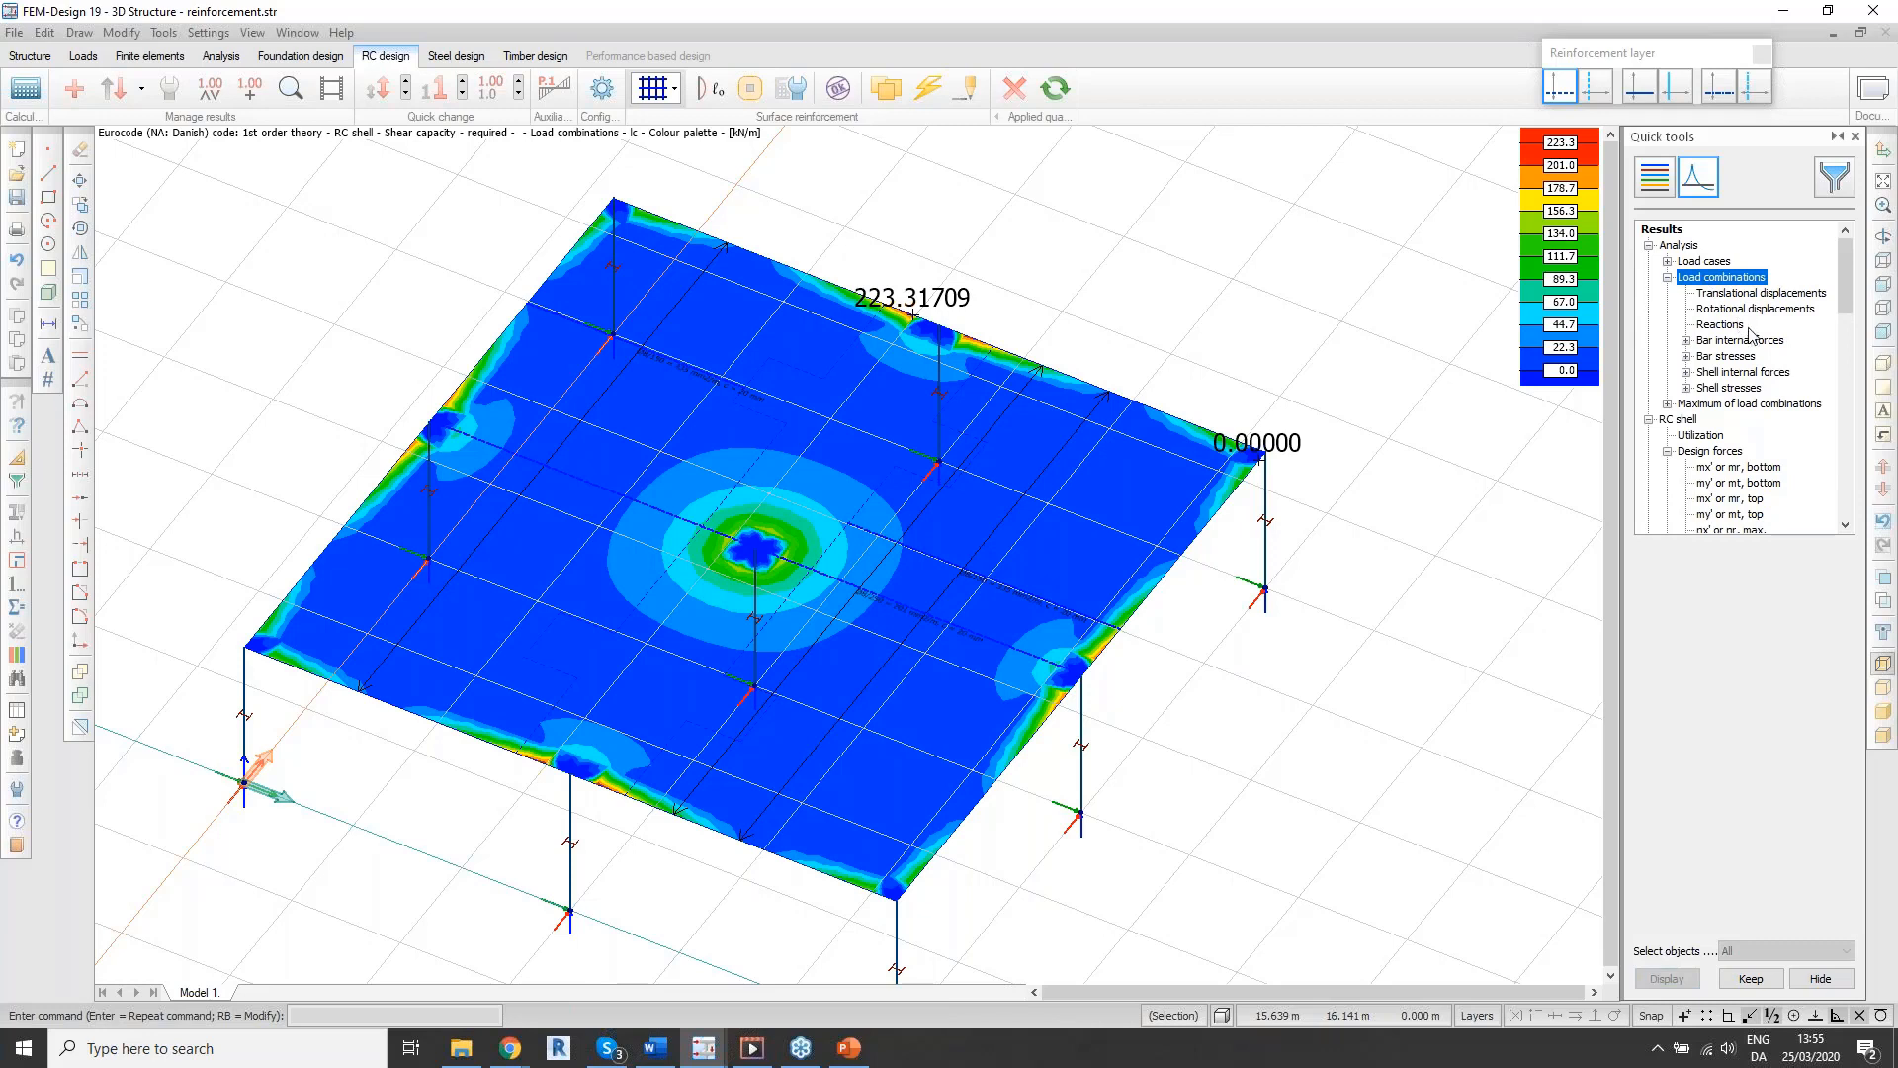
double_click(1726, 387)
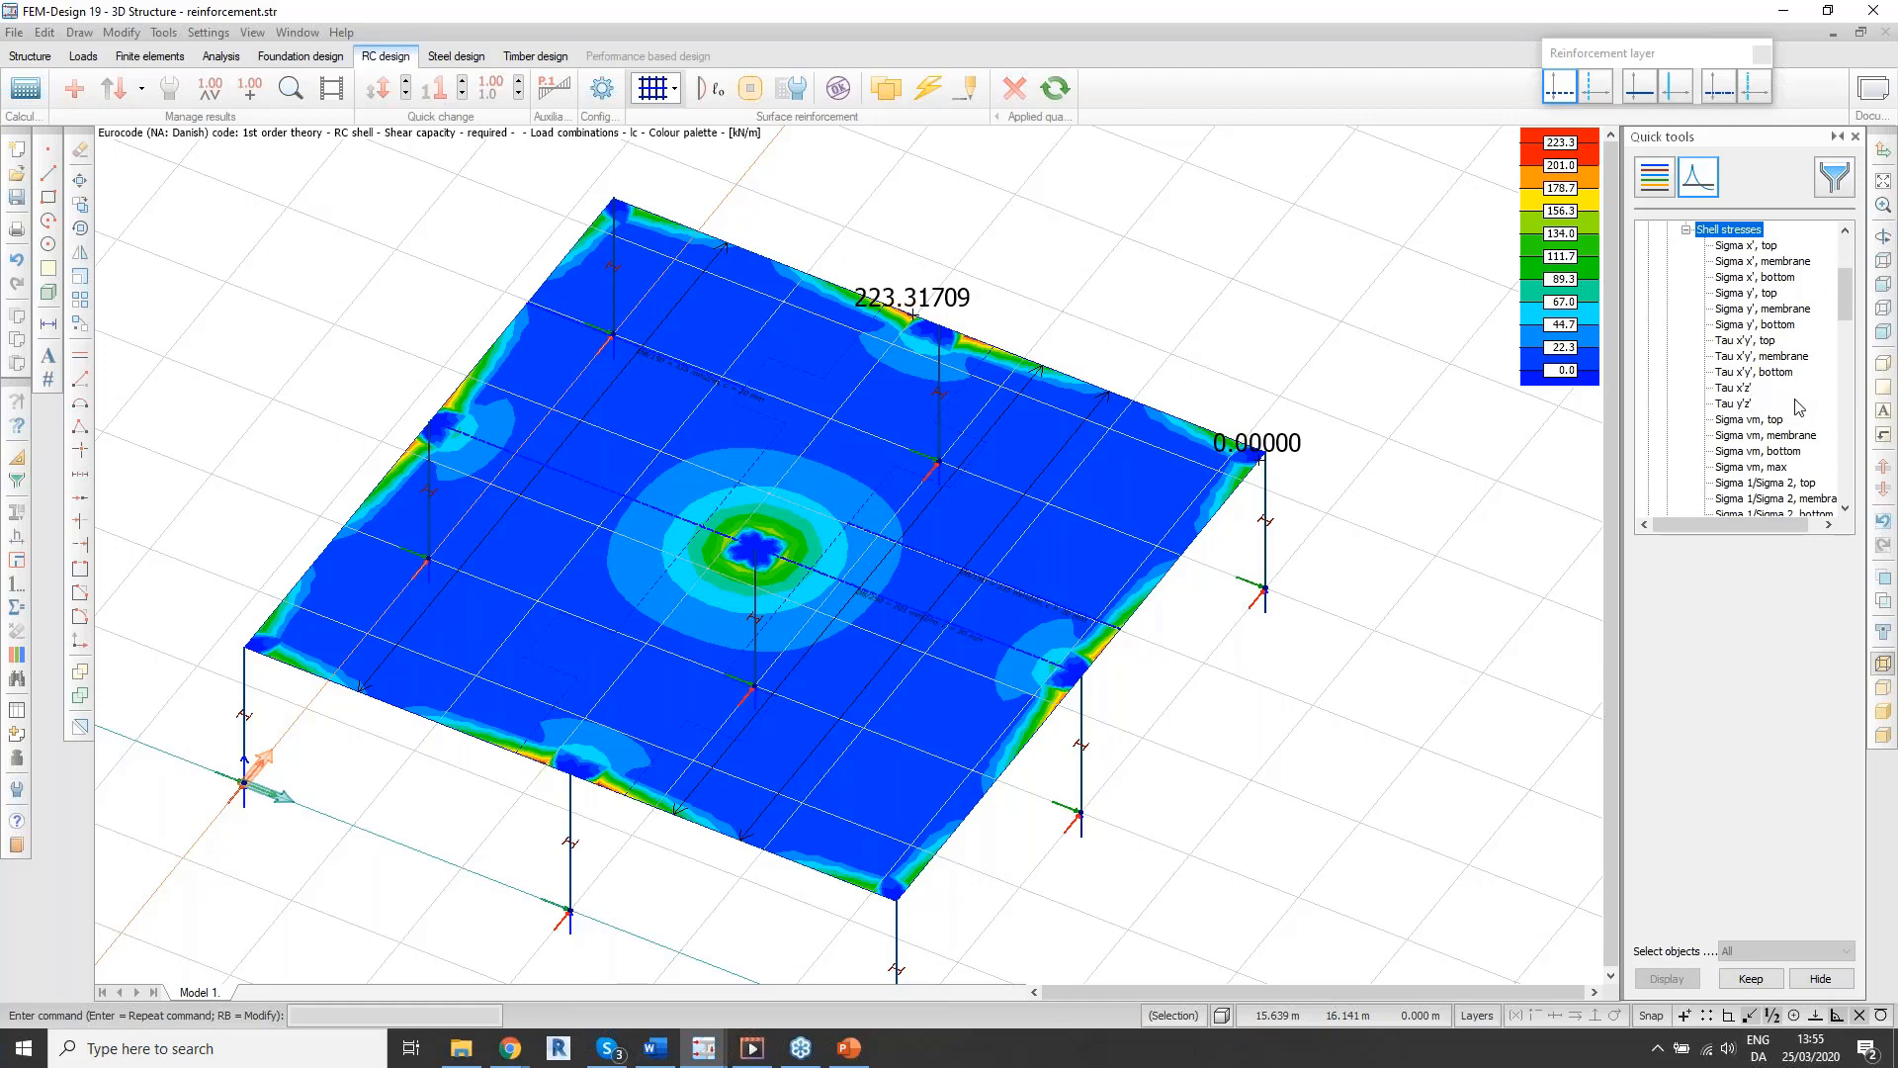
click(1735, 358)
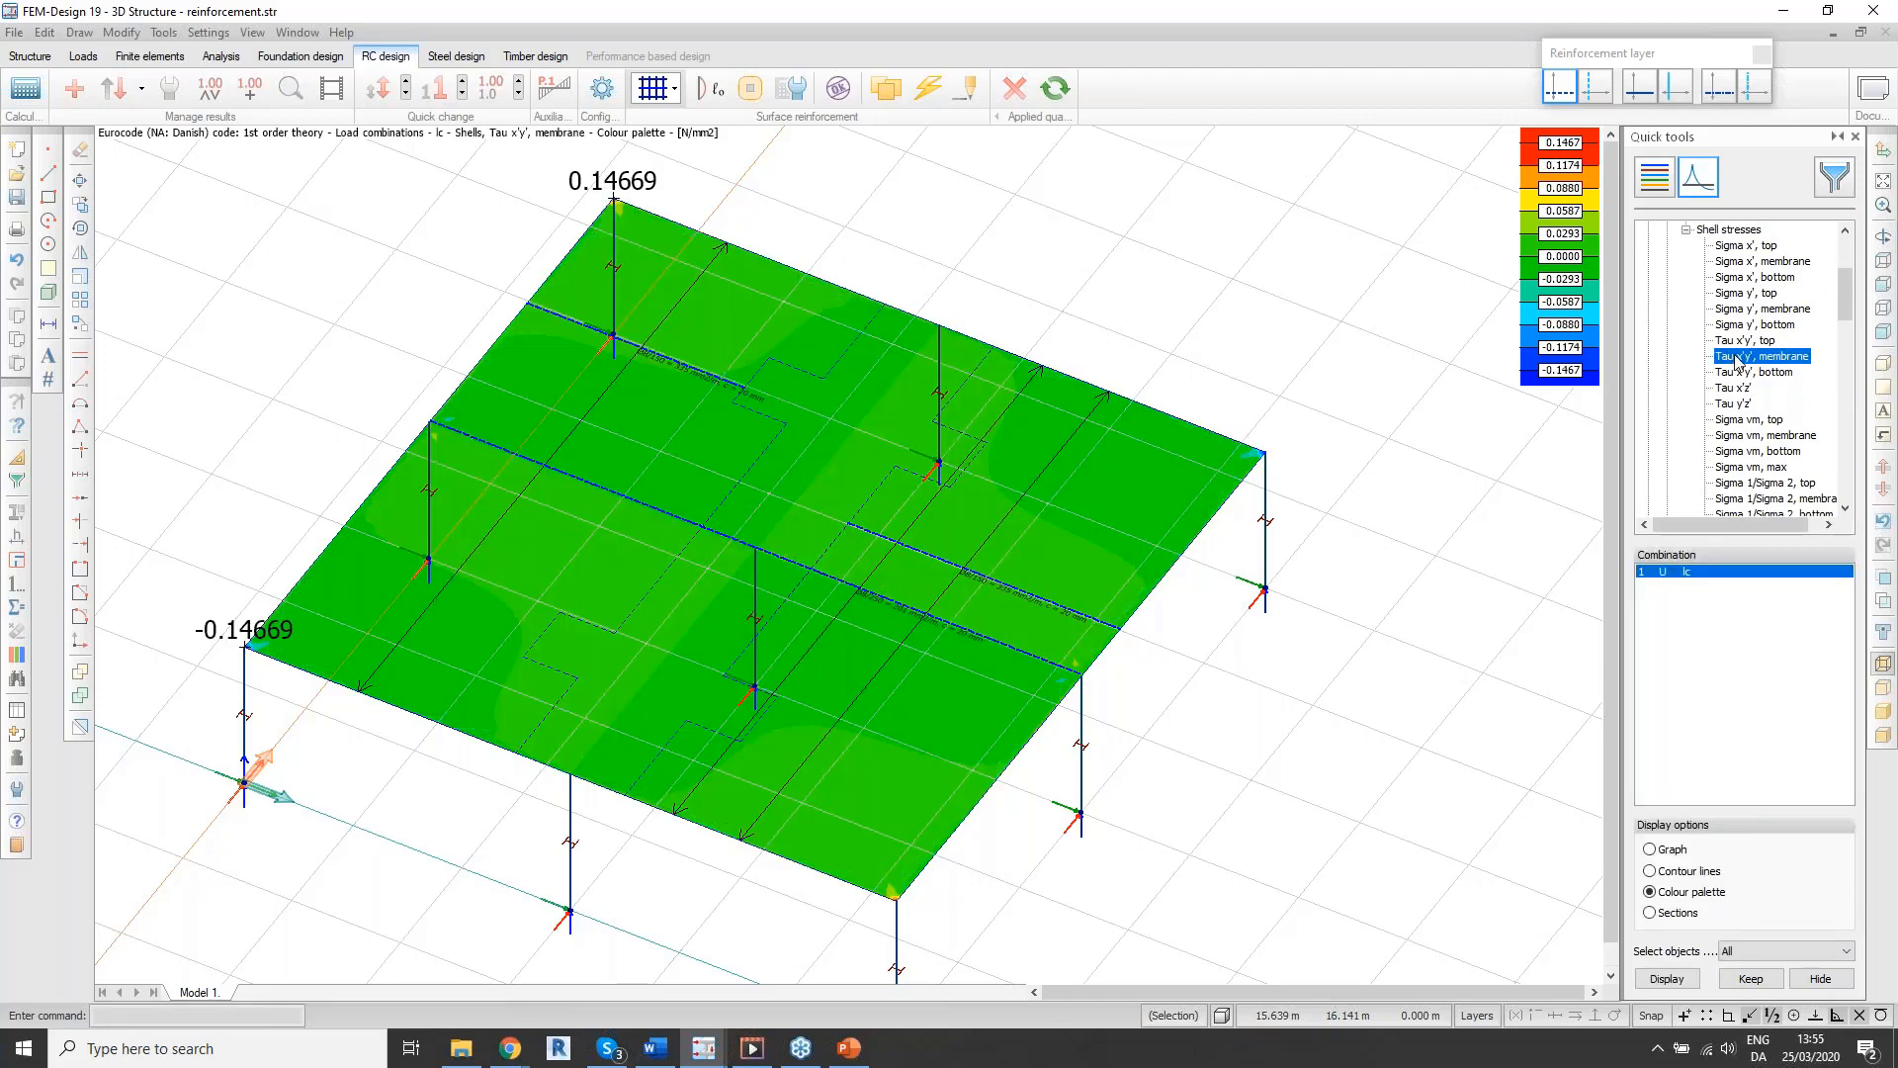
click(1733, 340)
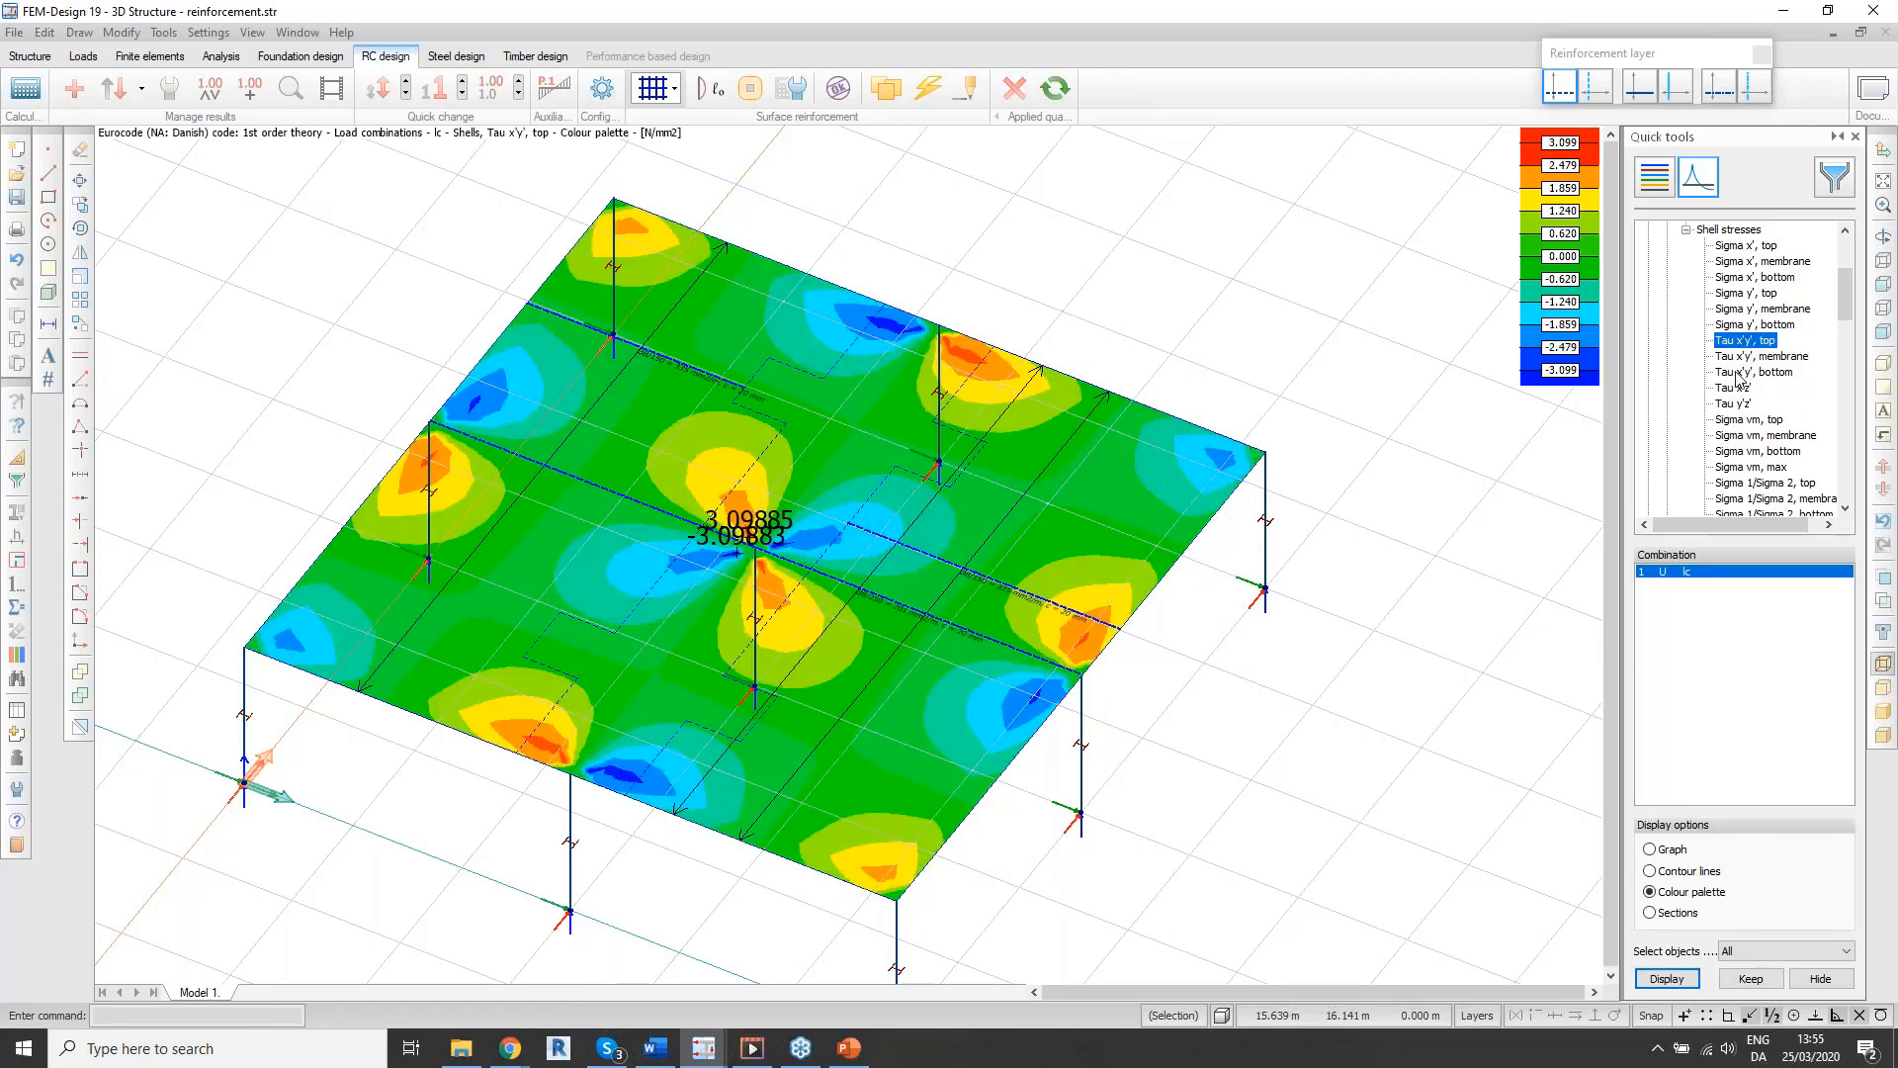
click(1737, 373)
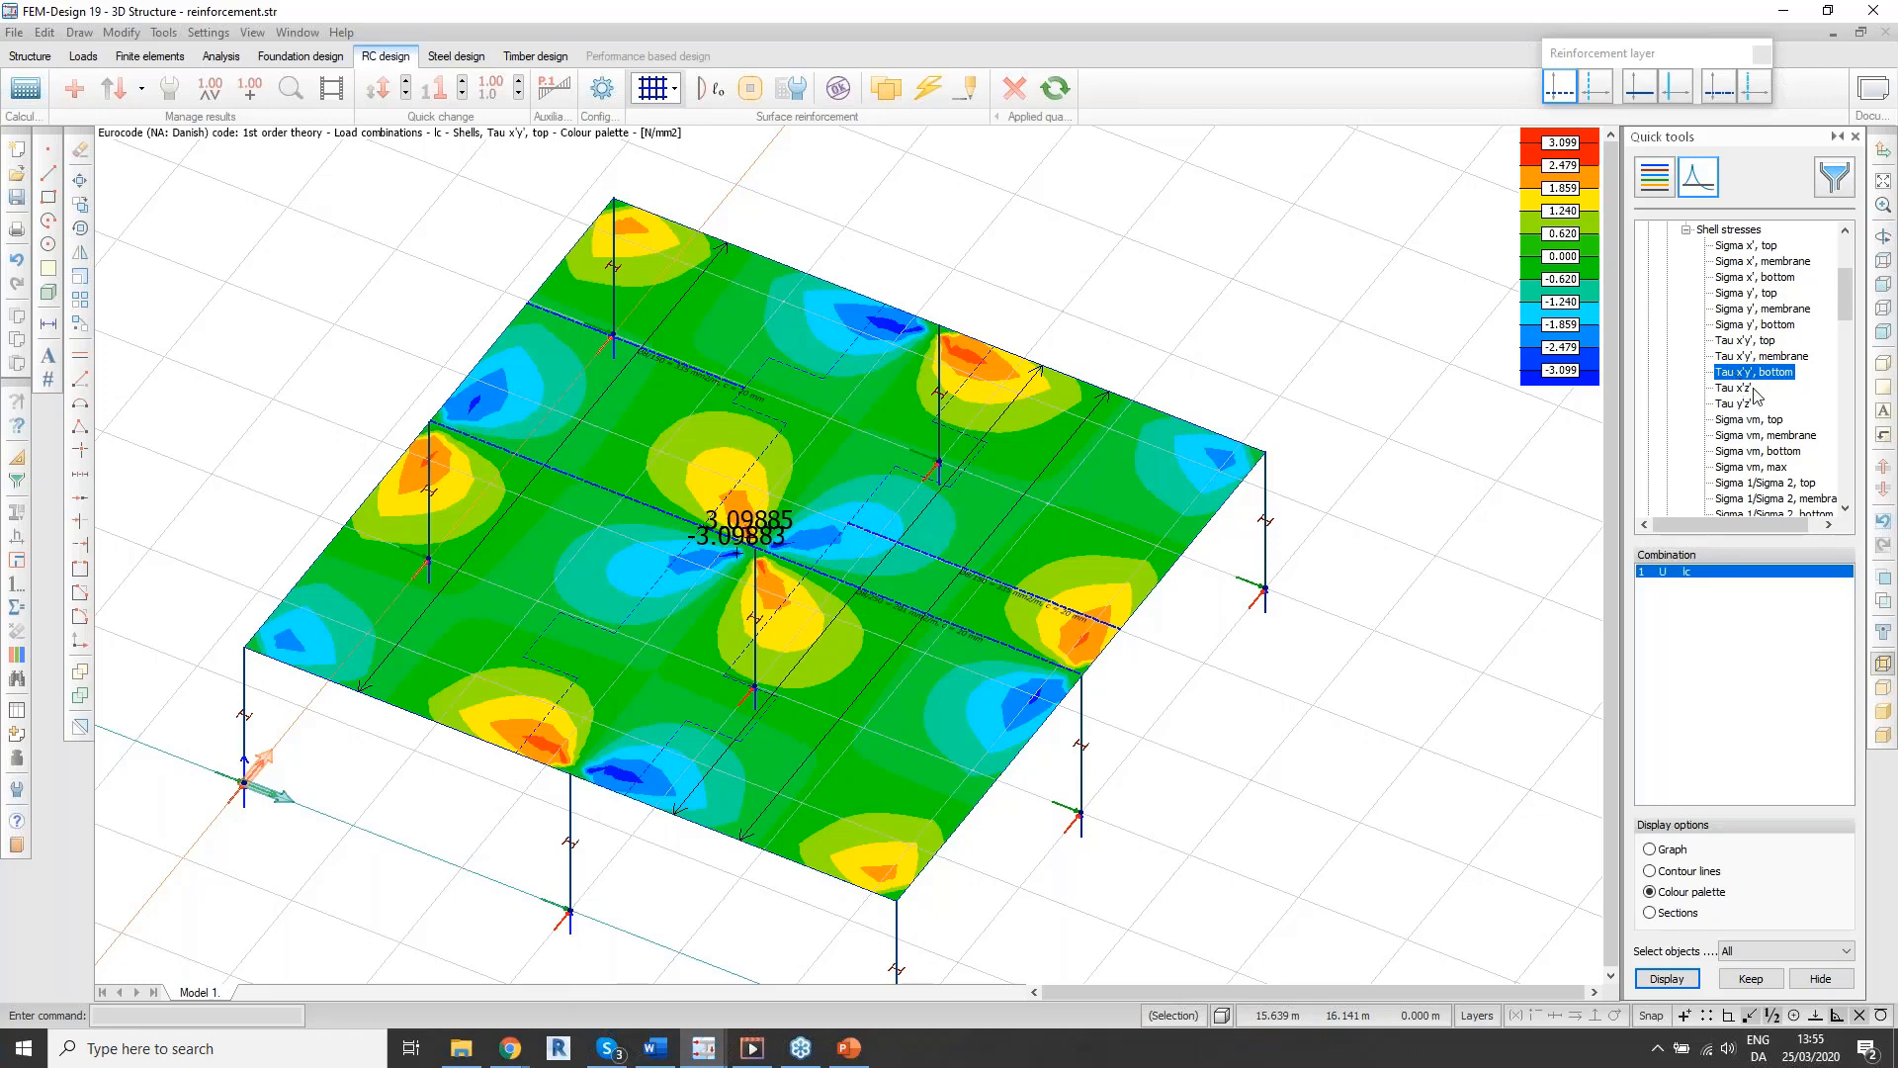
Step: Display the transverse shear stresses Tau x'z' and Tau y'z' and compare them with the membrane and top Tau x'y' stresses
click(1753, 389)
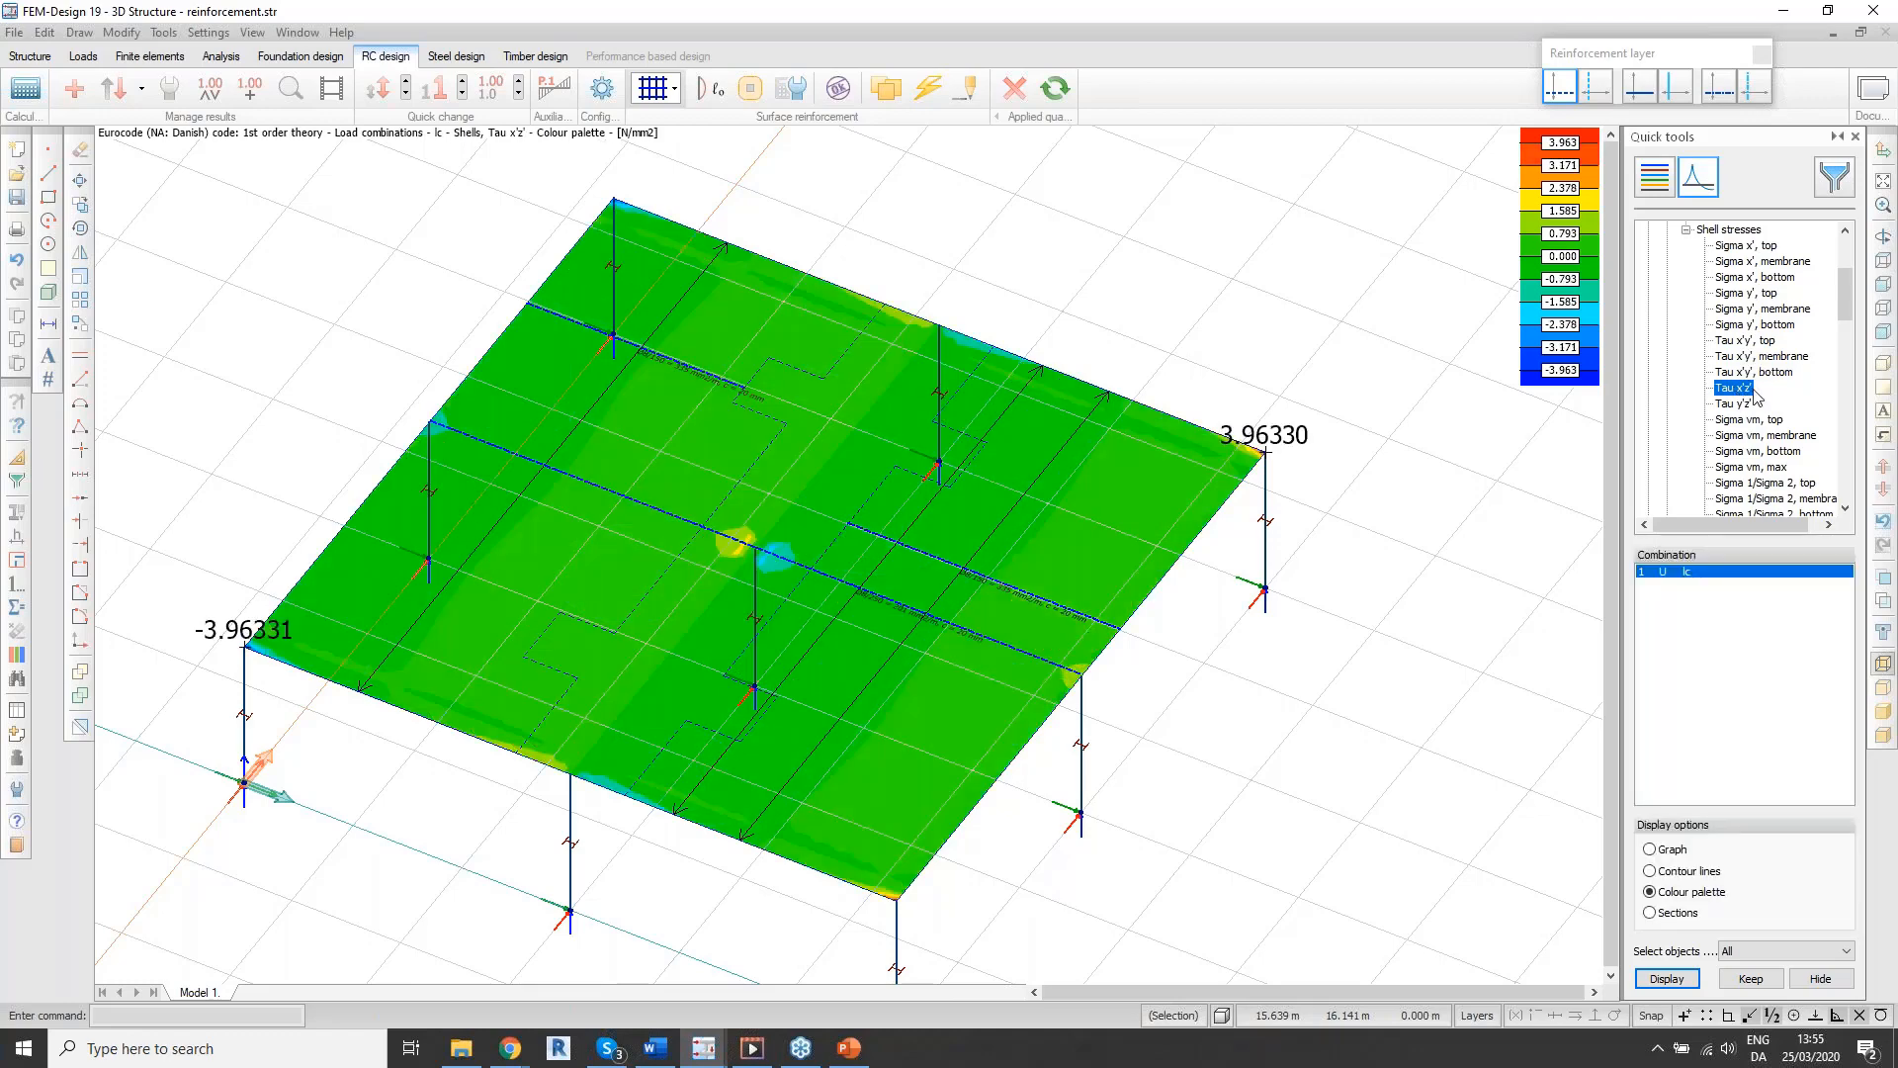
click(1743, 405)
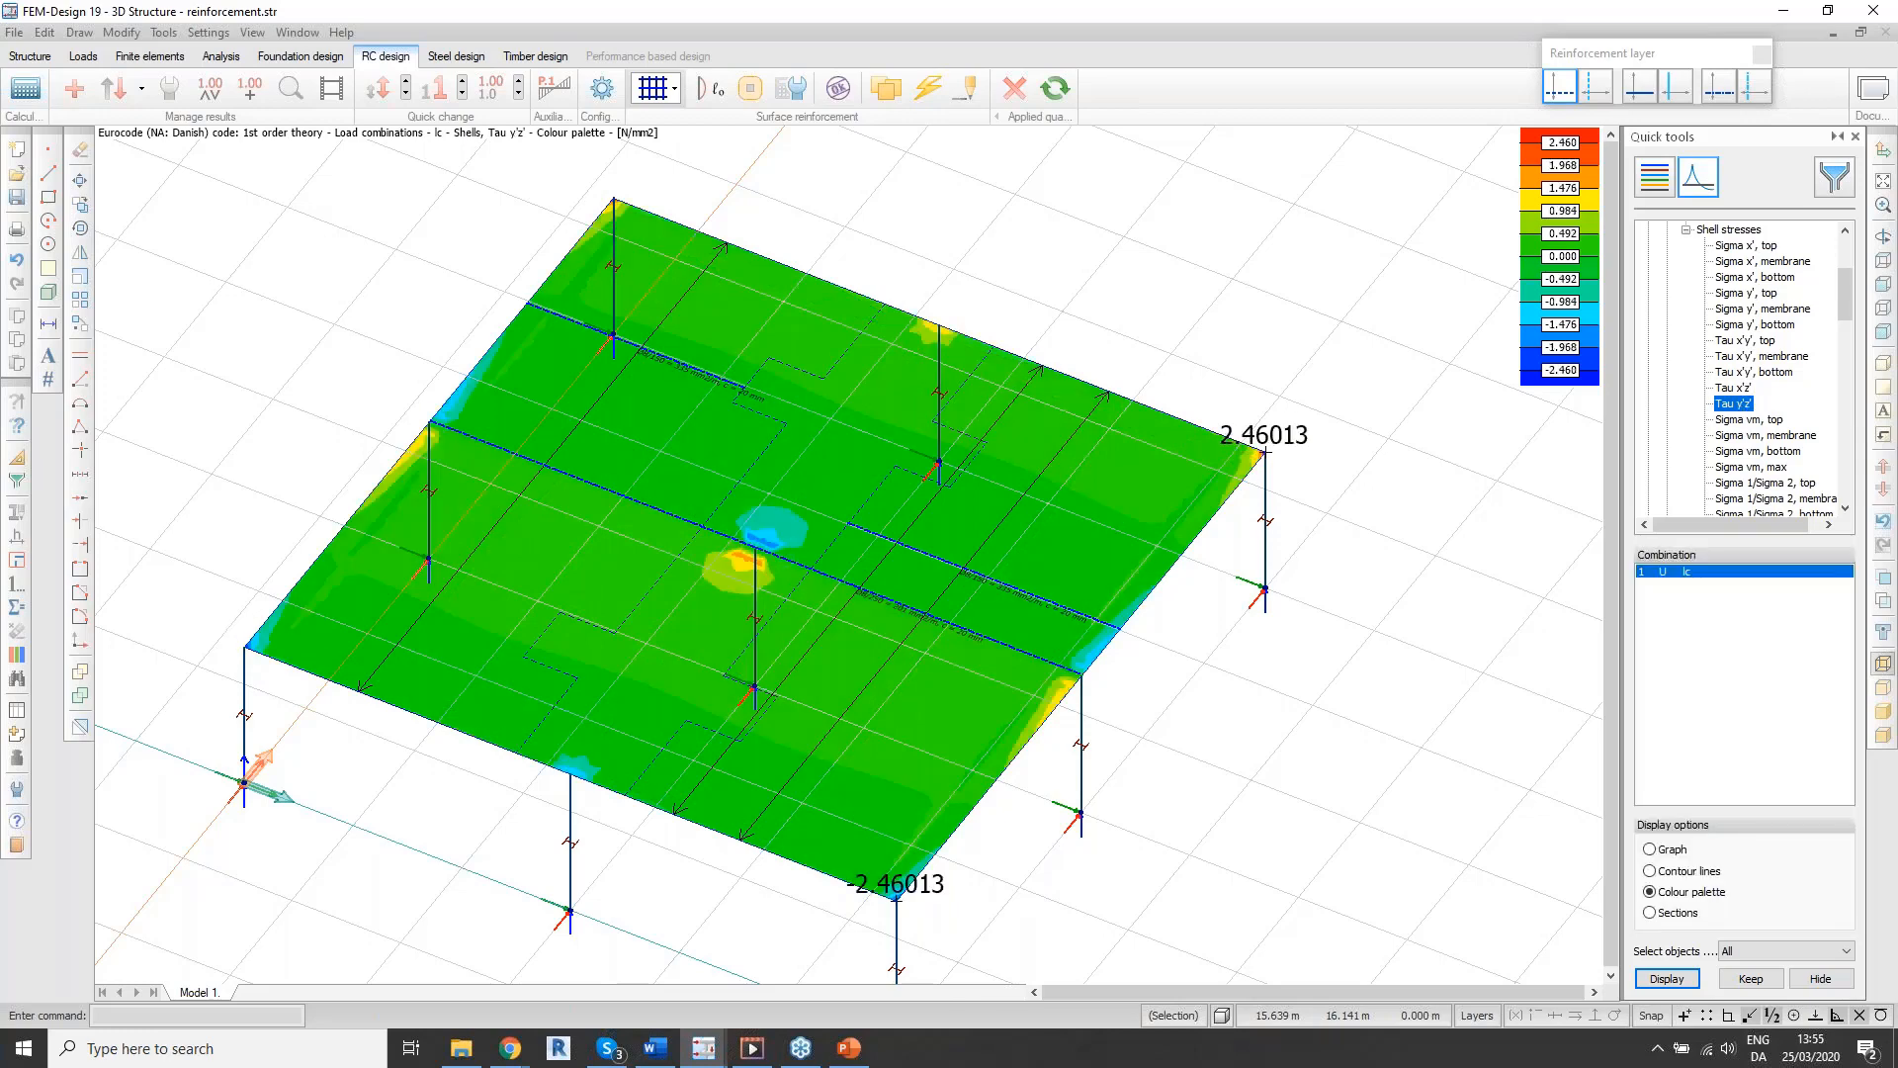
click(1740, 358)
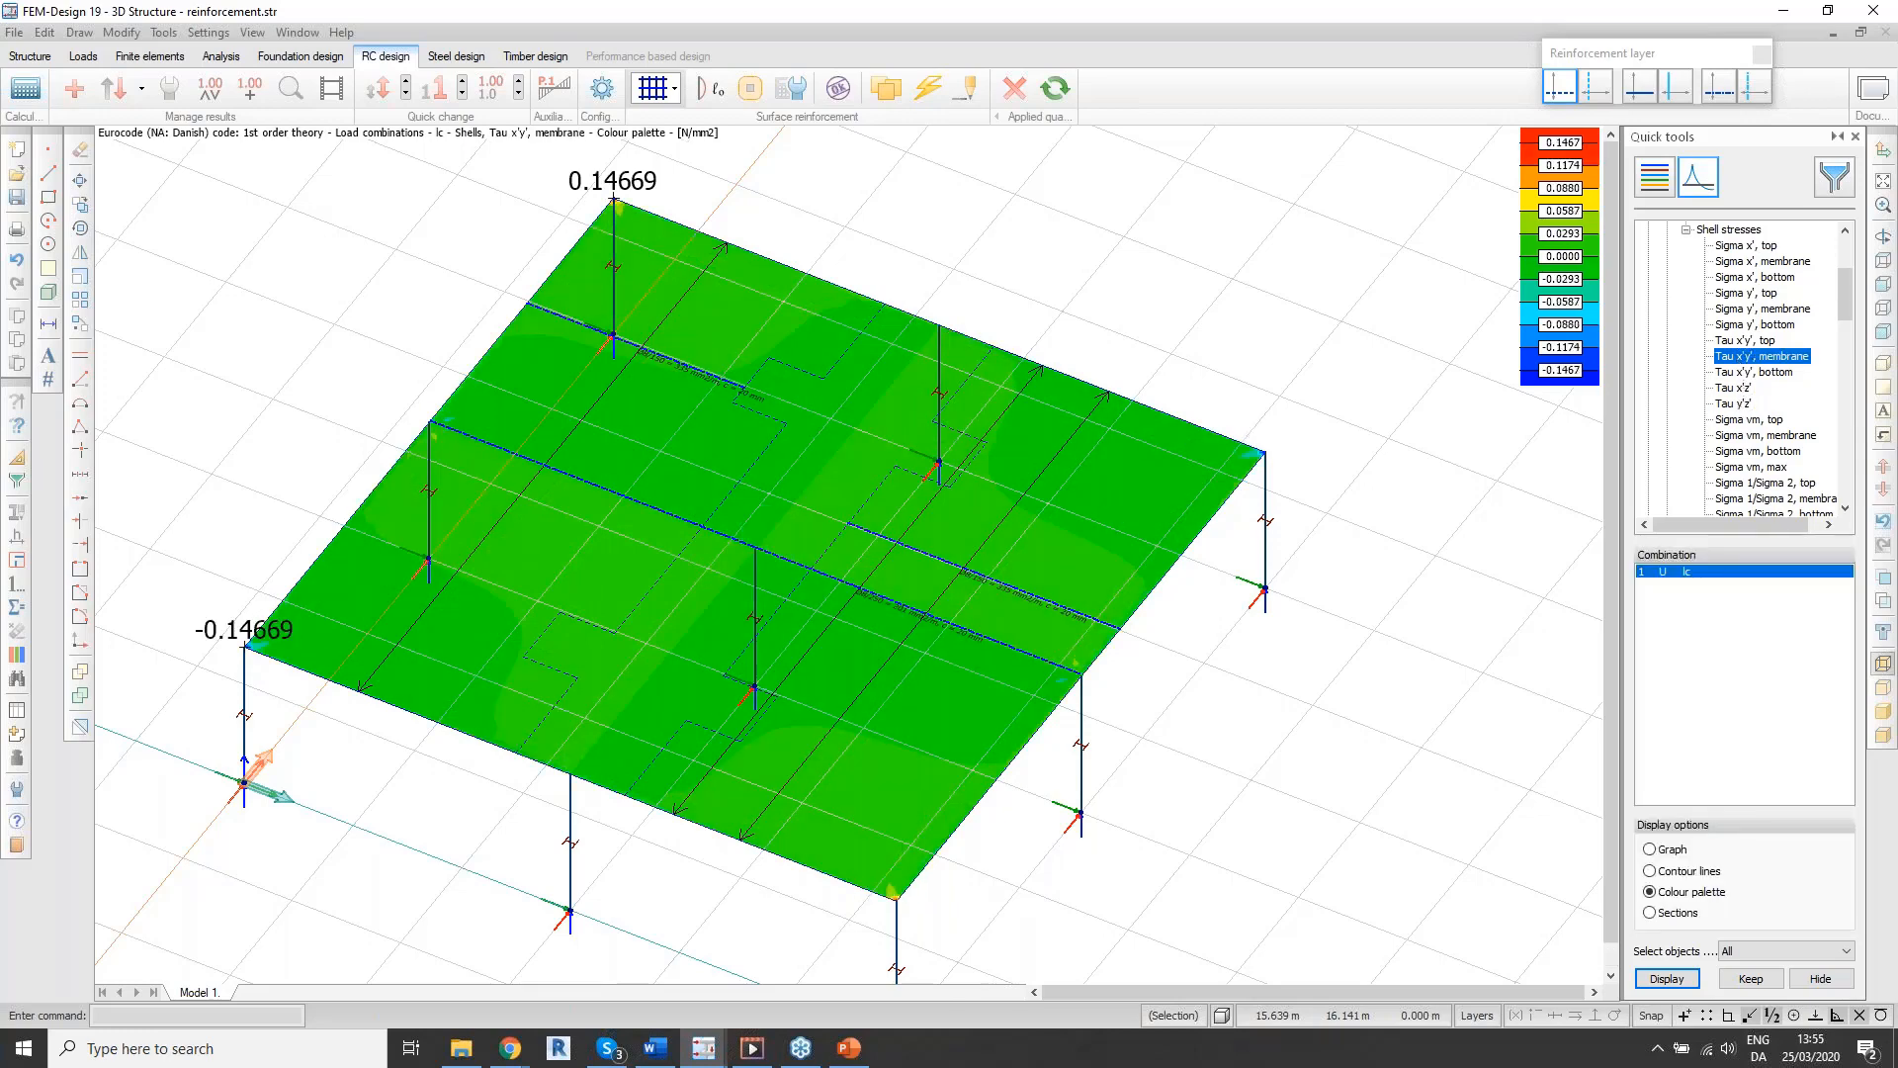
click(1740, 341)
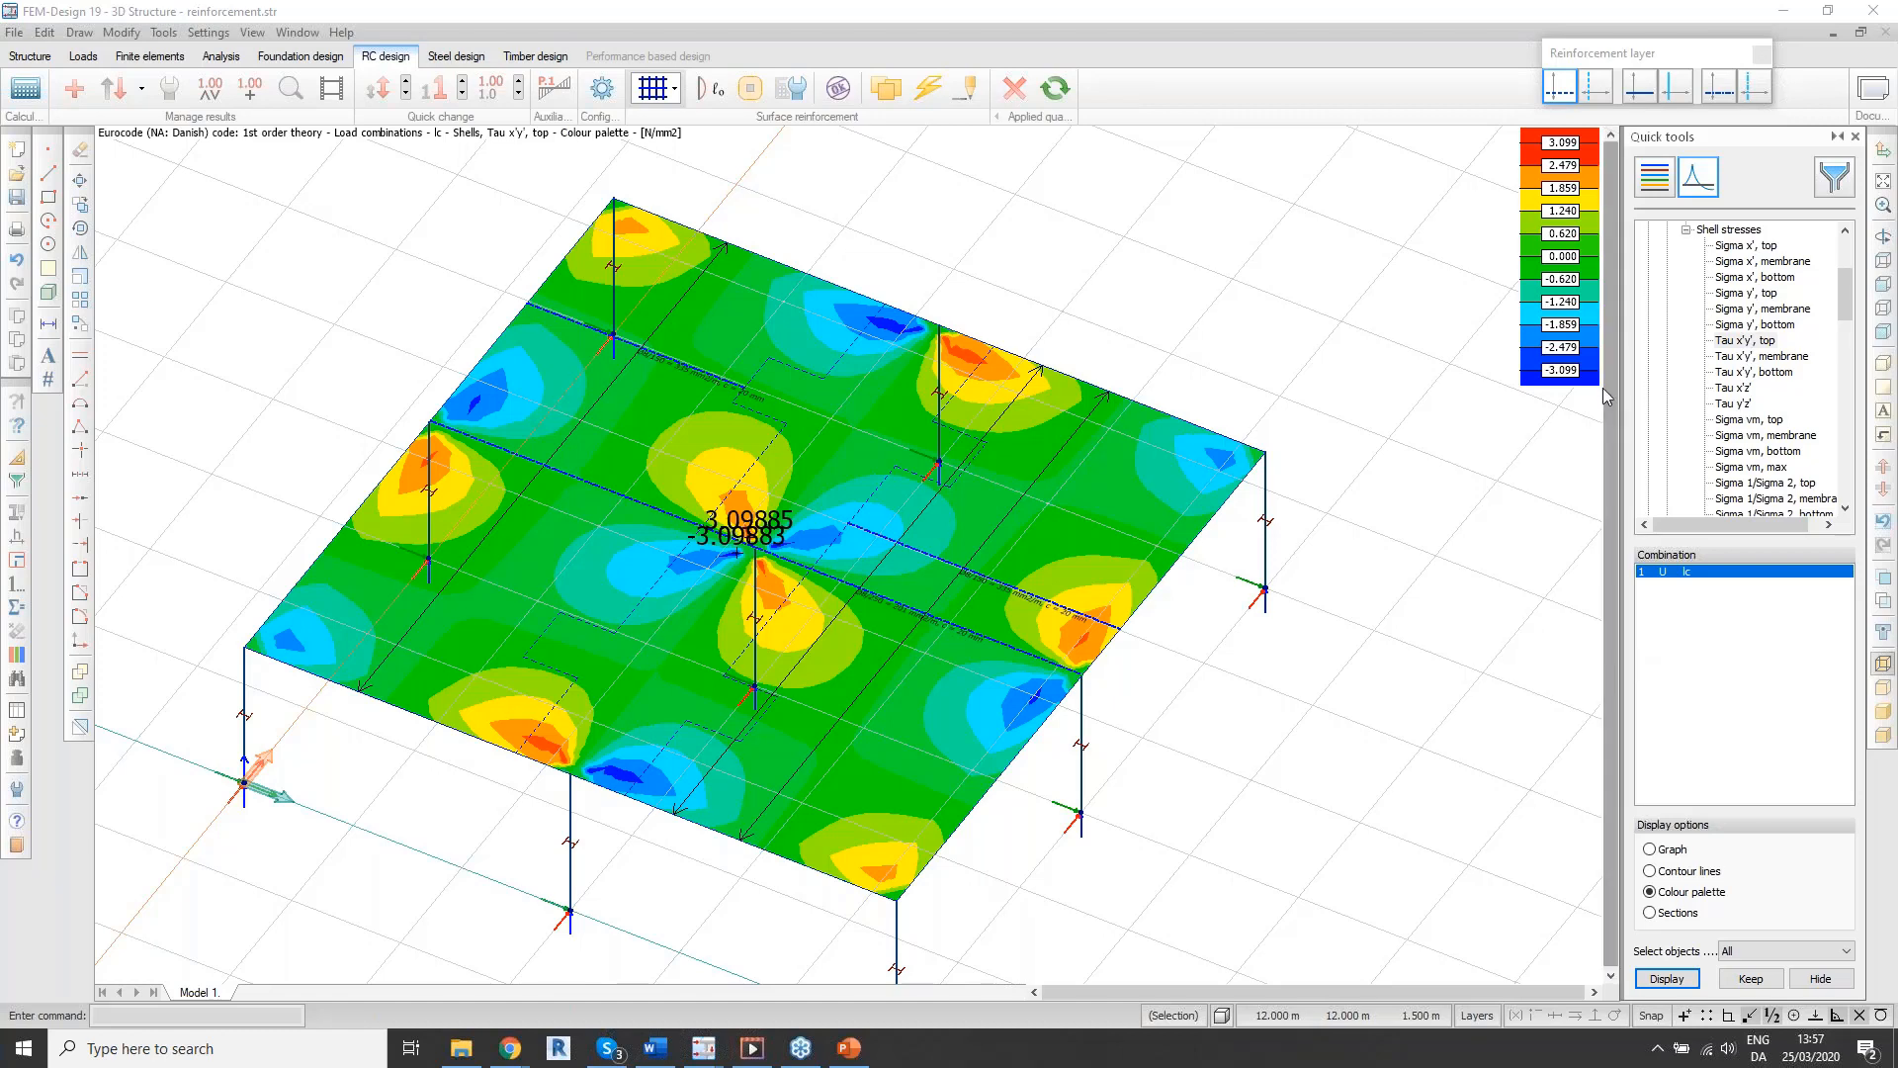
Step: Display the shell internal force Mx' and compare it with the RC shell design force mx' or mr, bottom
scroll(1720, 346, up, 3)
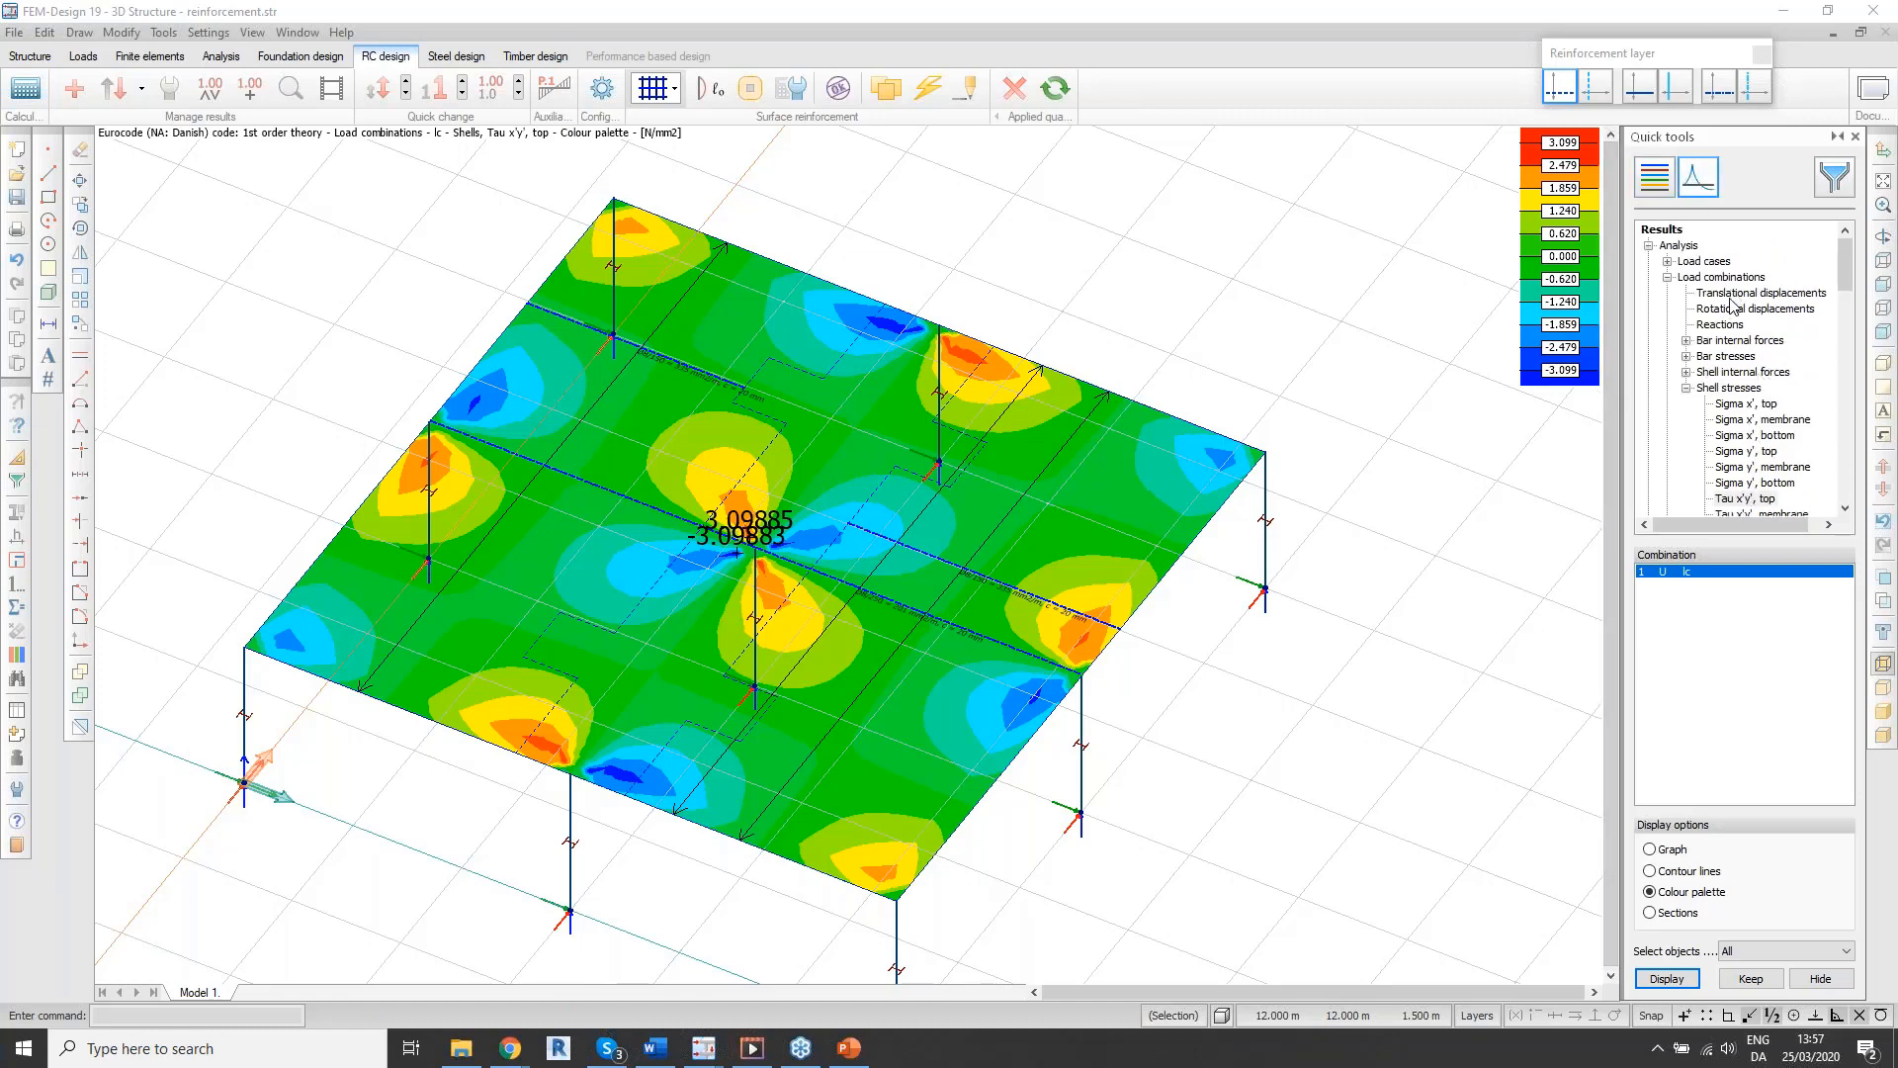
double_click(1741, 373)
click(1724, 292)
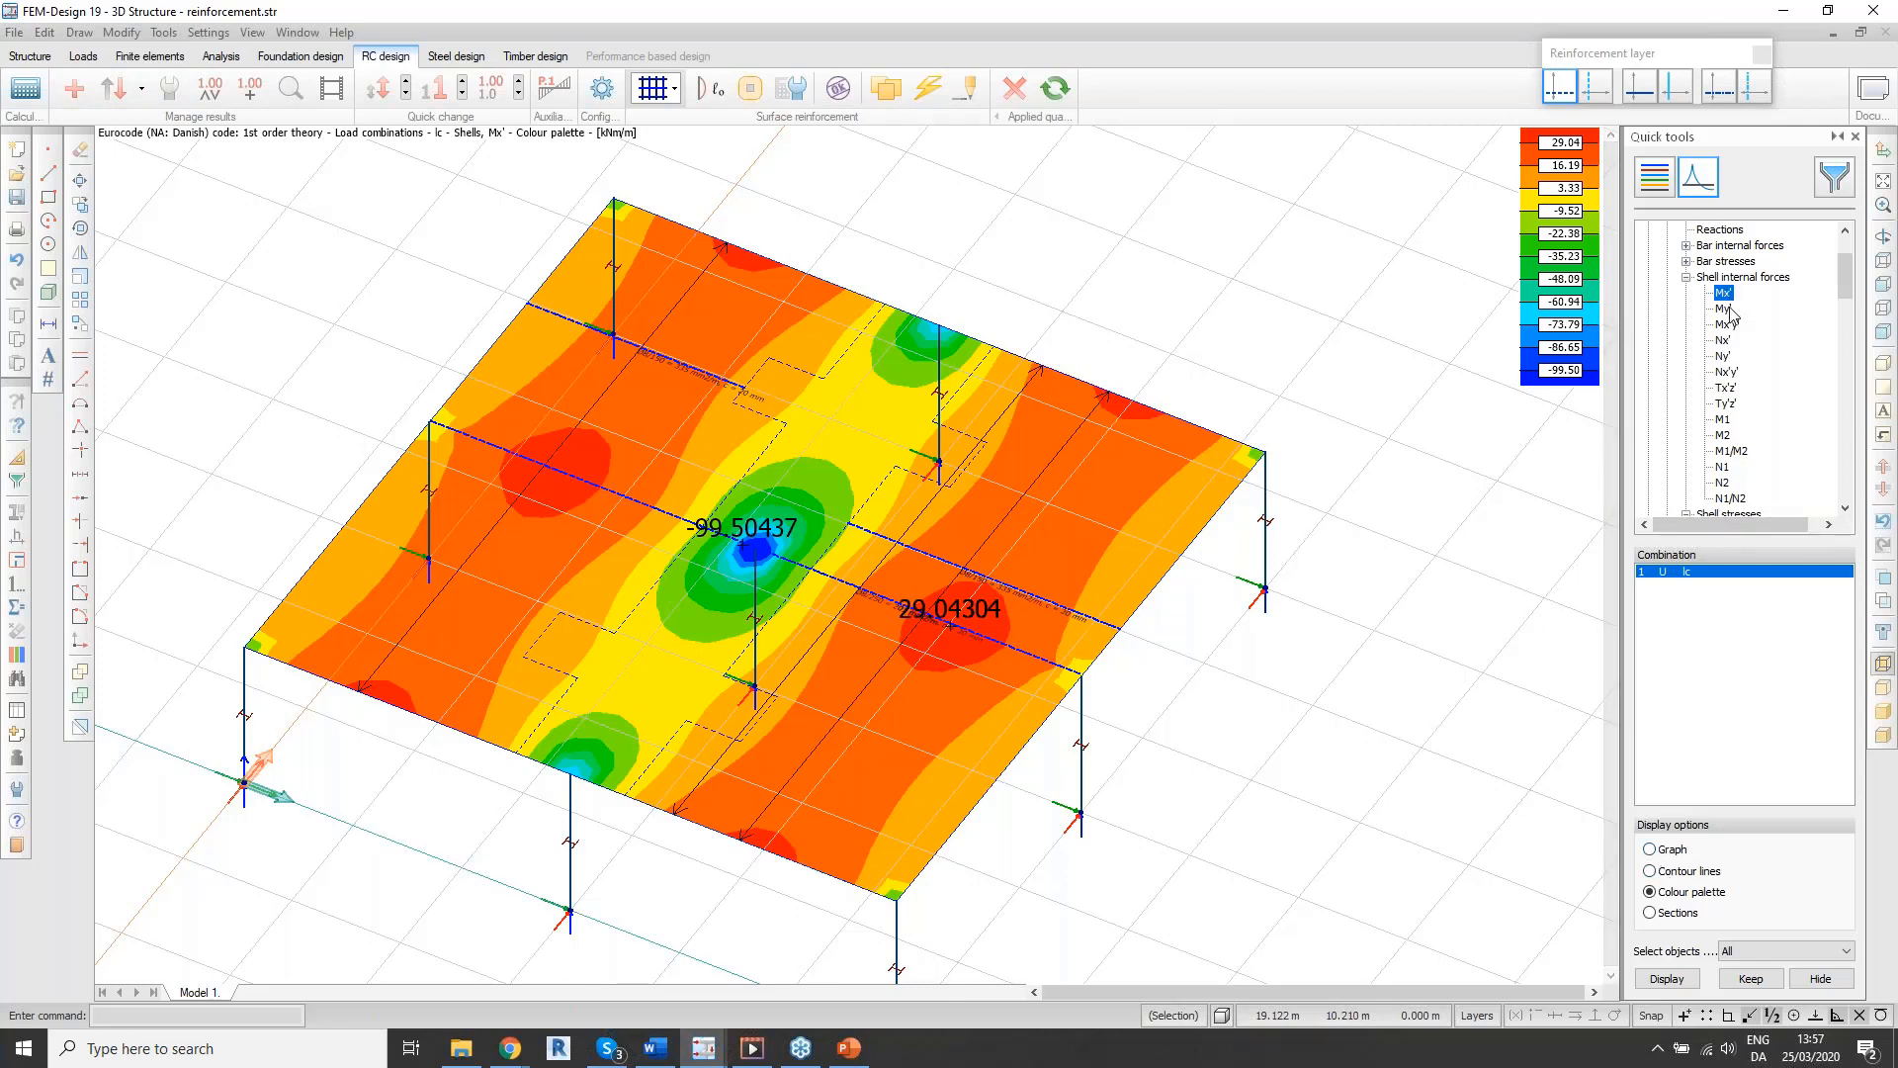
scroll(1727, 365, down, 1)
scroll(1728, 366, down, 10)
scroll(1730, 368, down, 1)
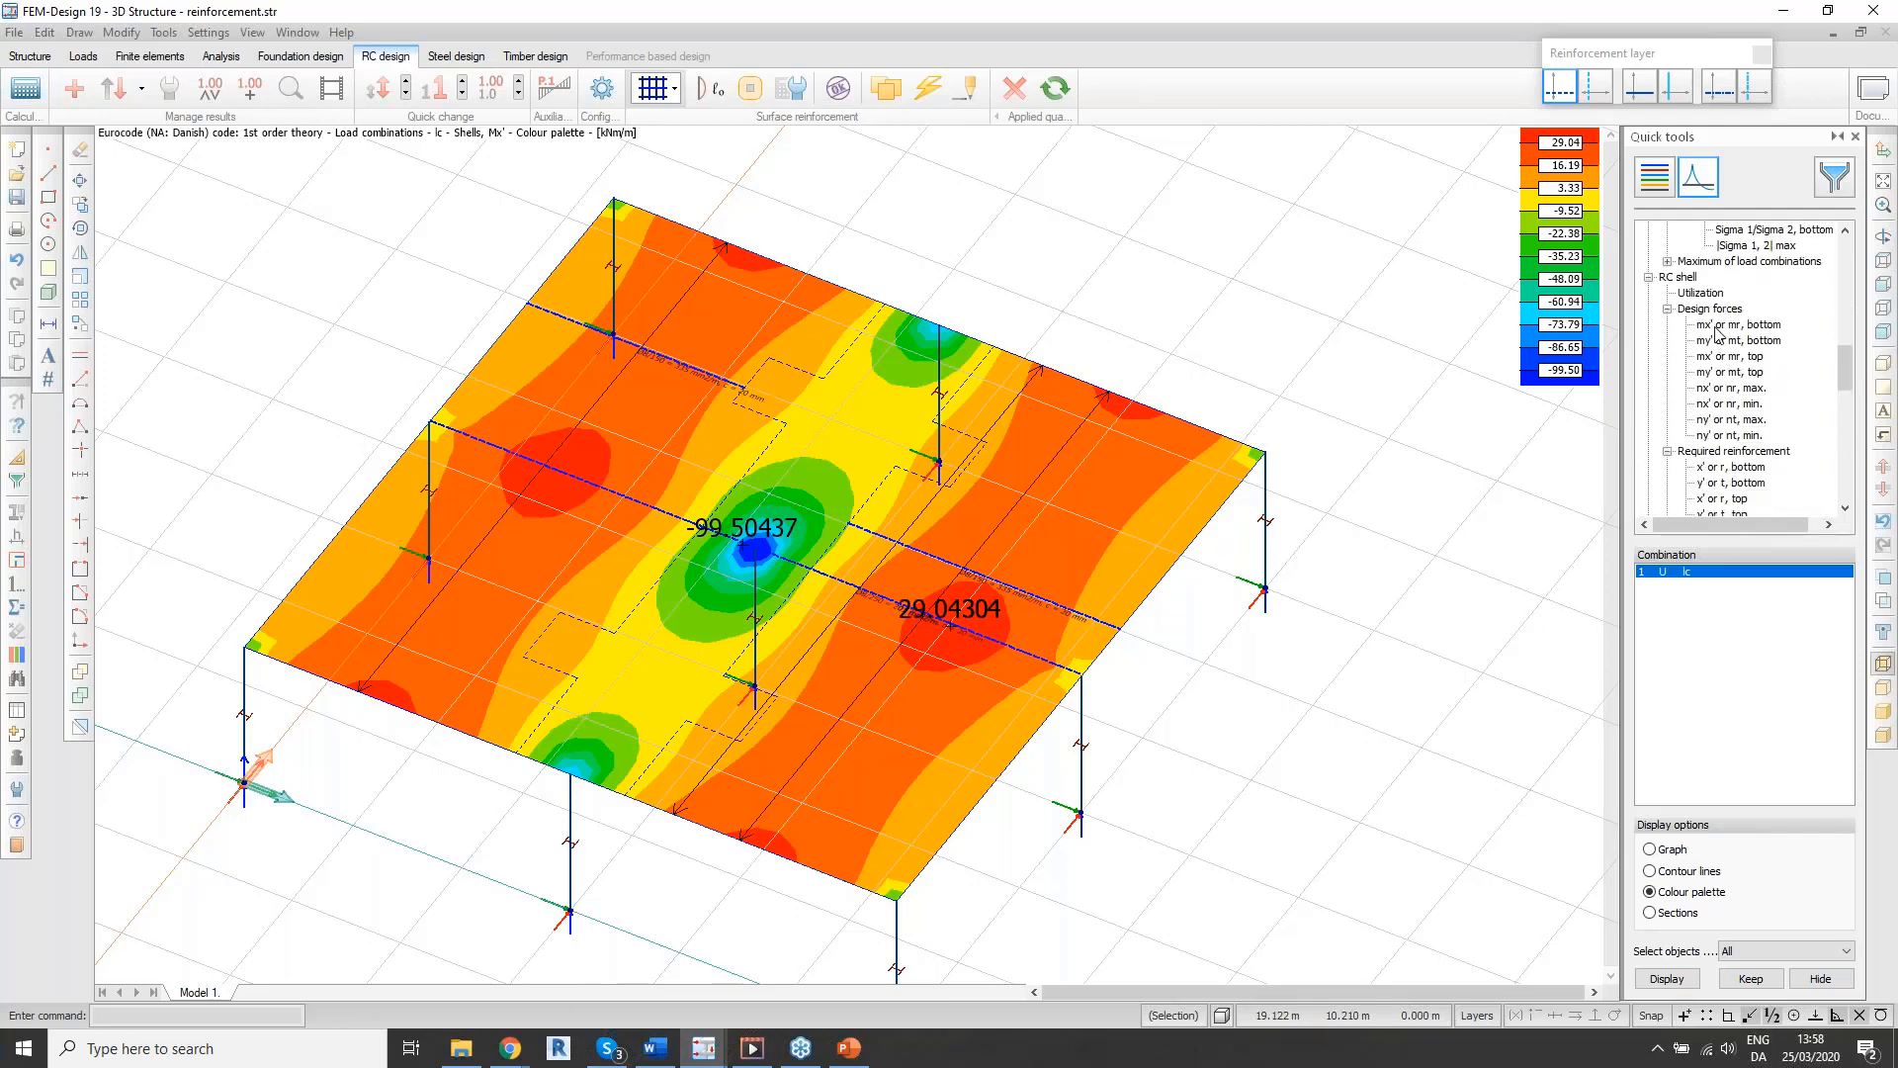
click(1719, 327)
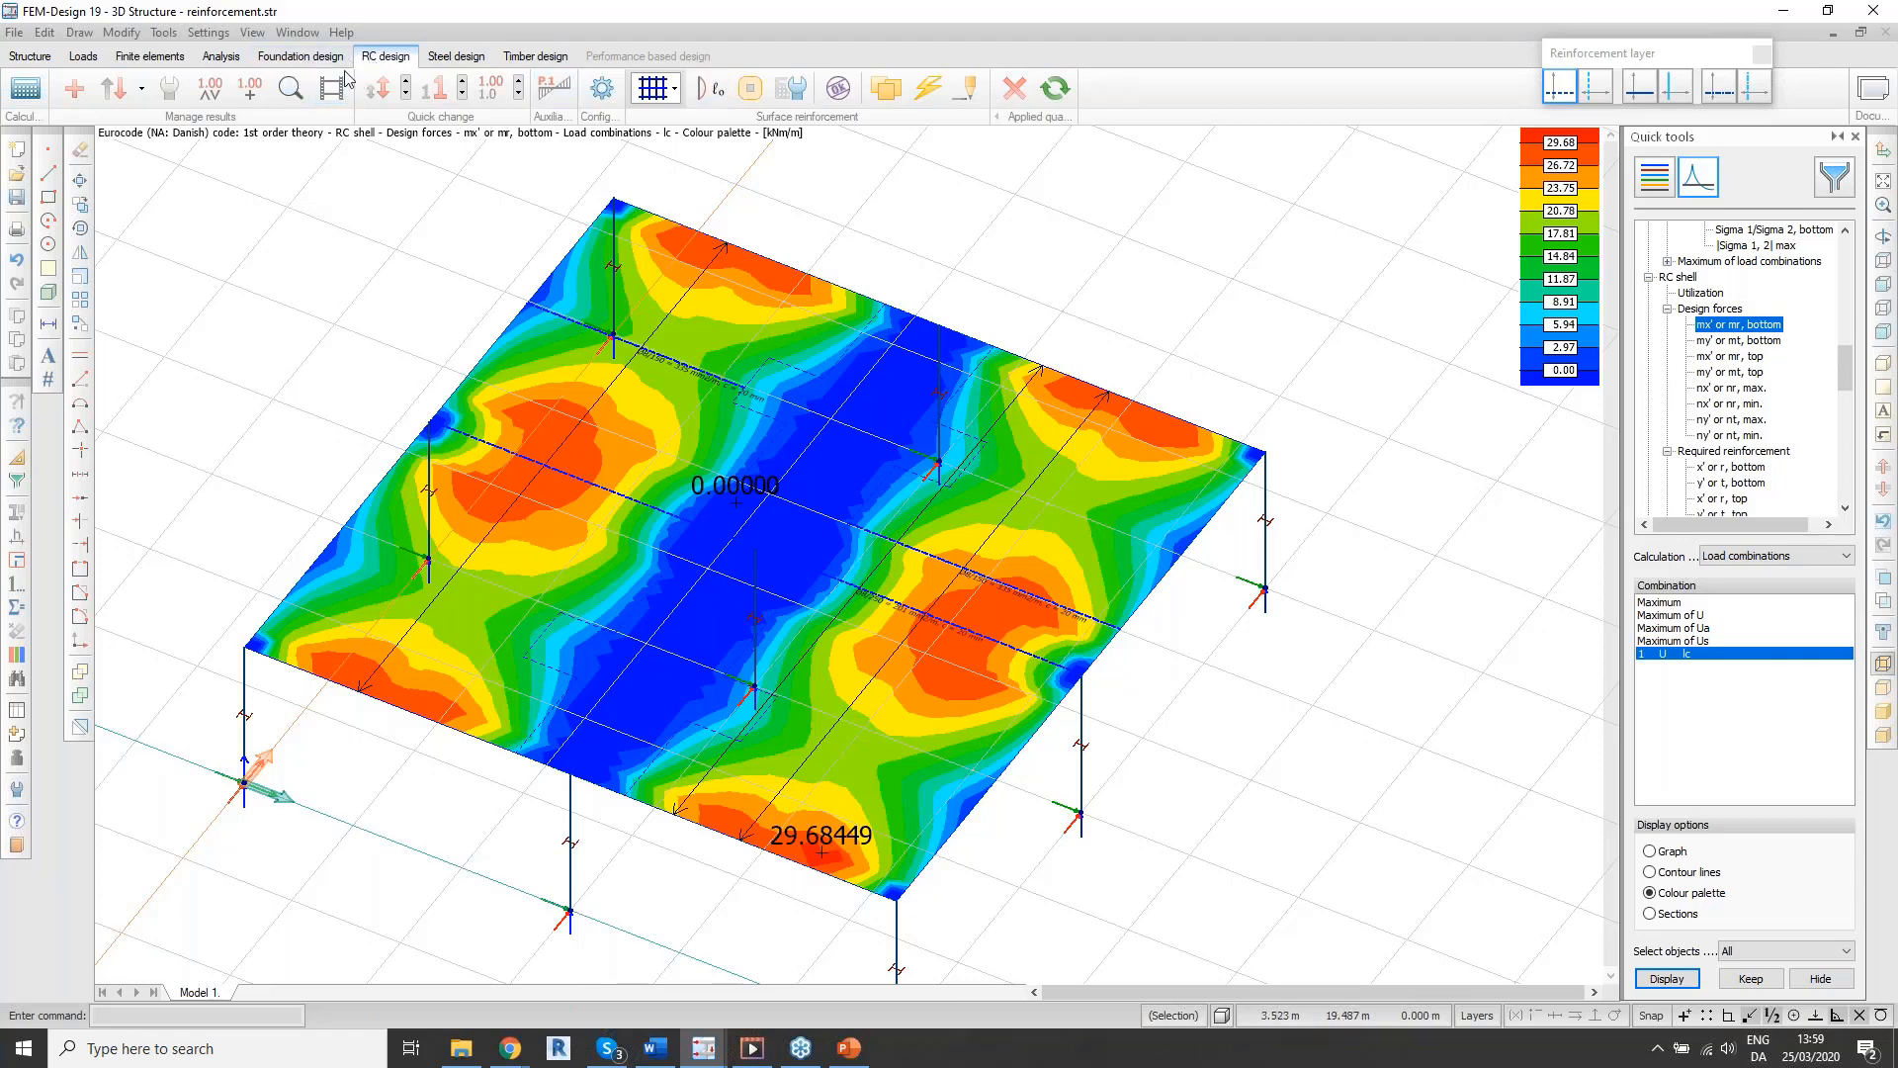
Step: Show the slab's calculation parameter symbol and examine its bar diameters, cover values and x' direction at the central column
scroll(1724, 461, up, 10)
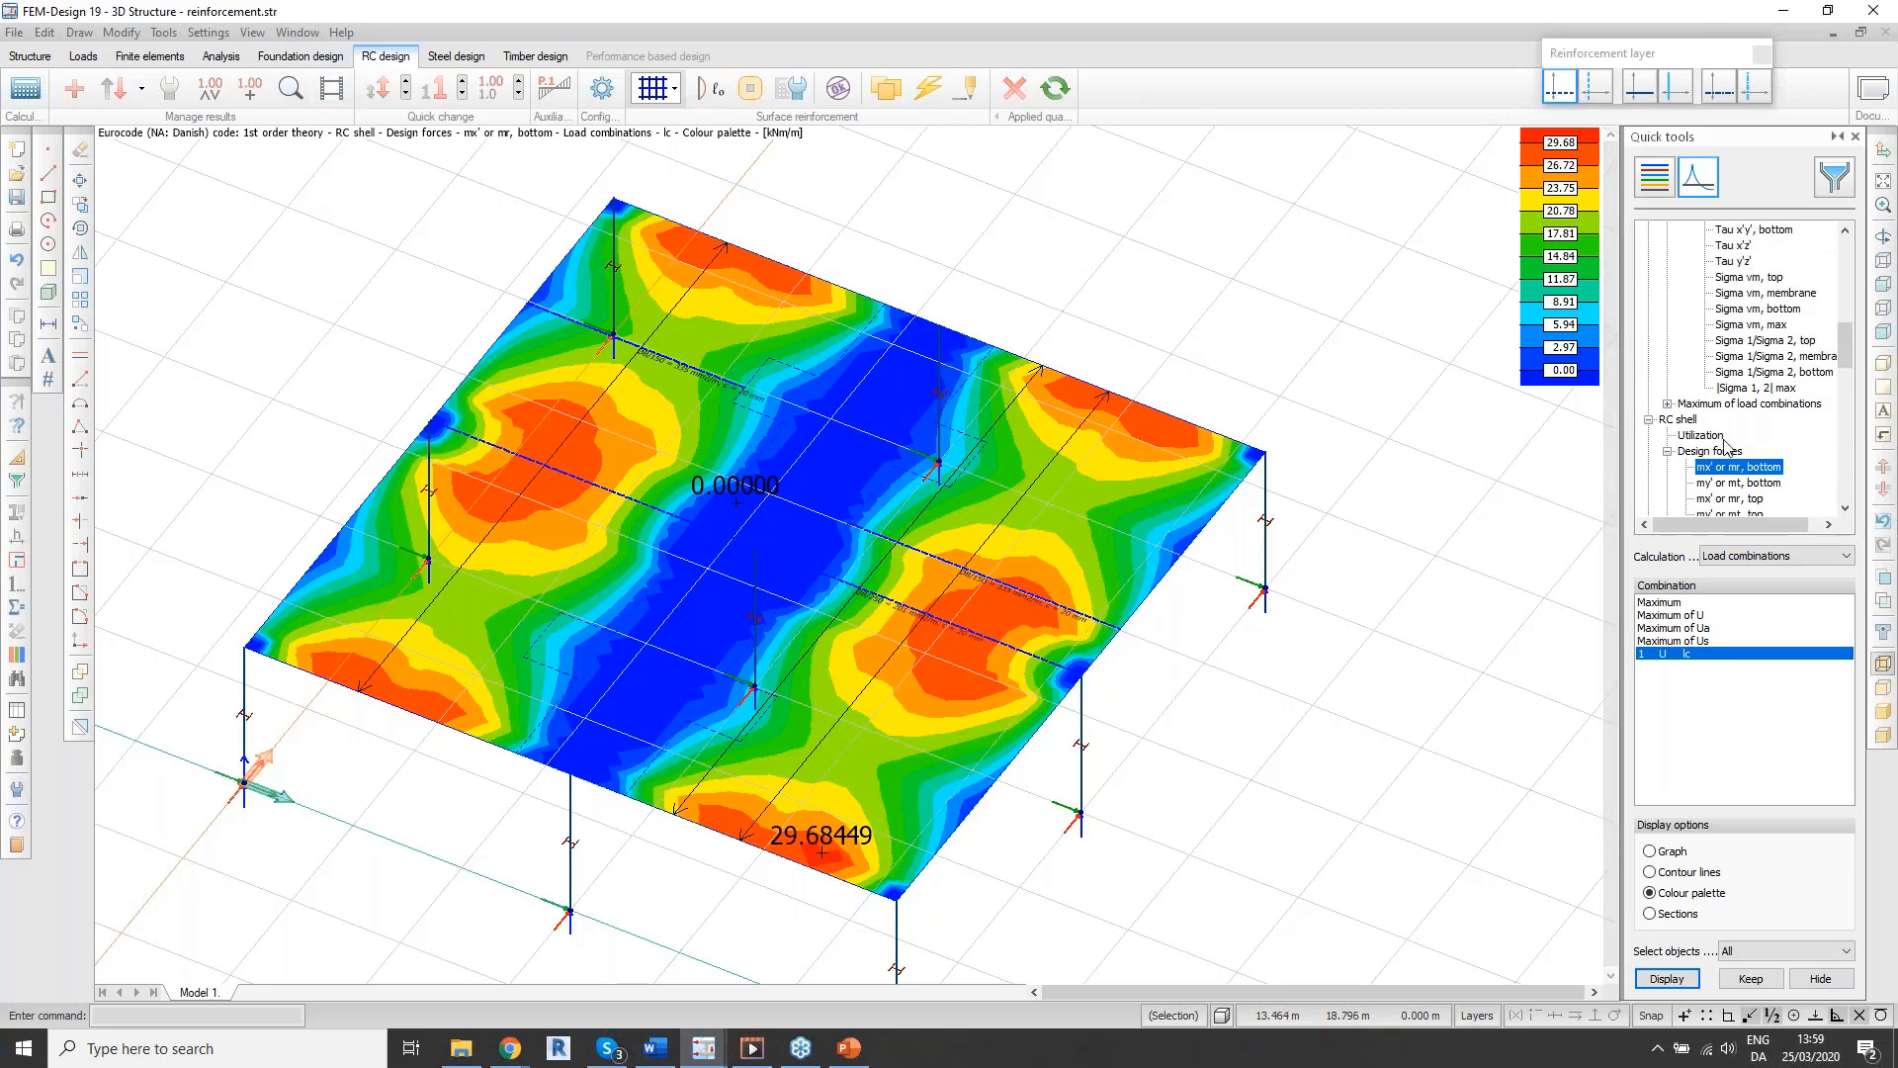
click(797, 87)
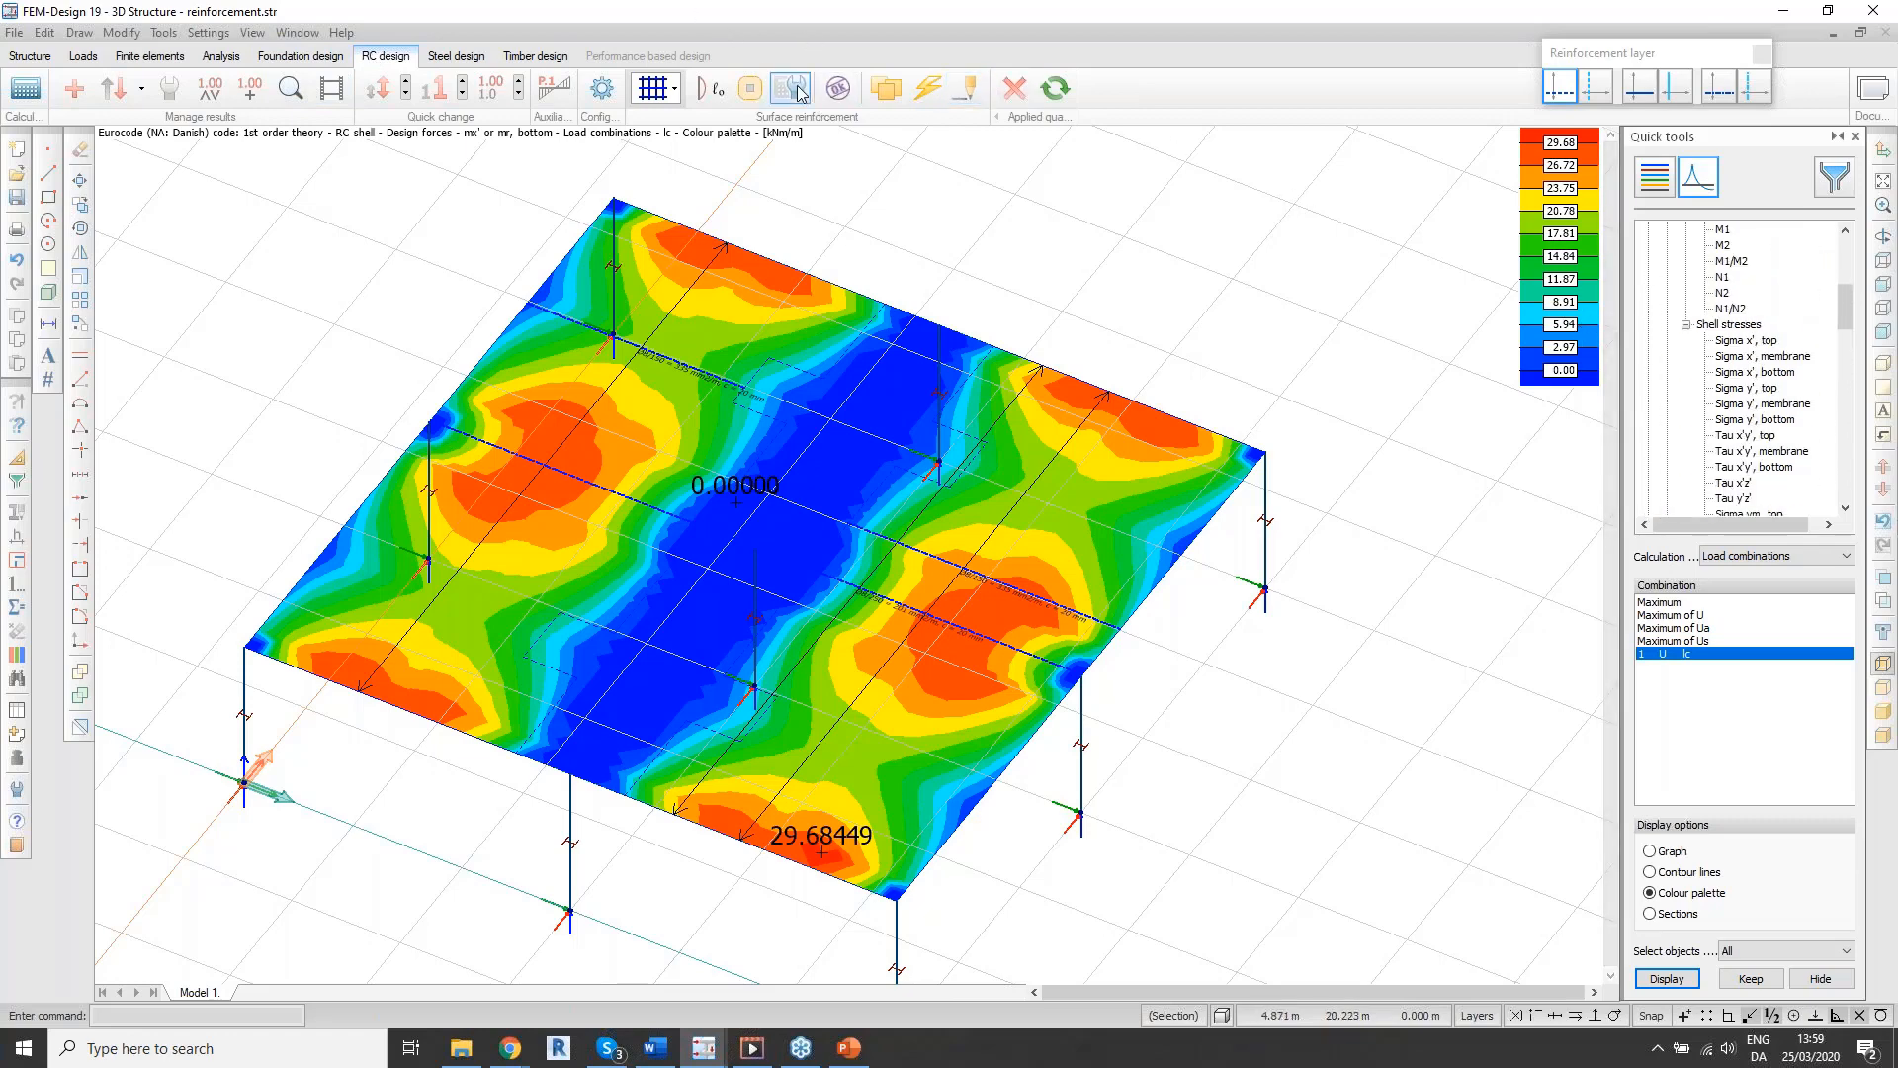
click(142, 94)
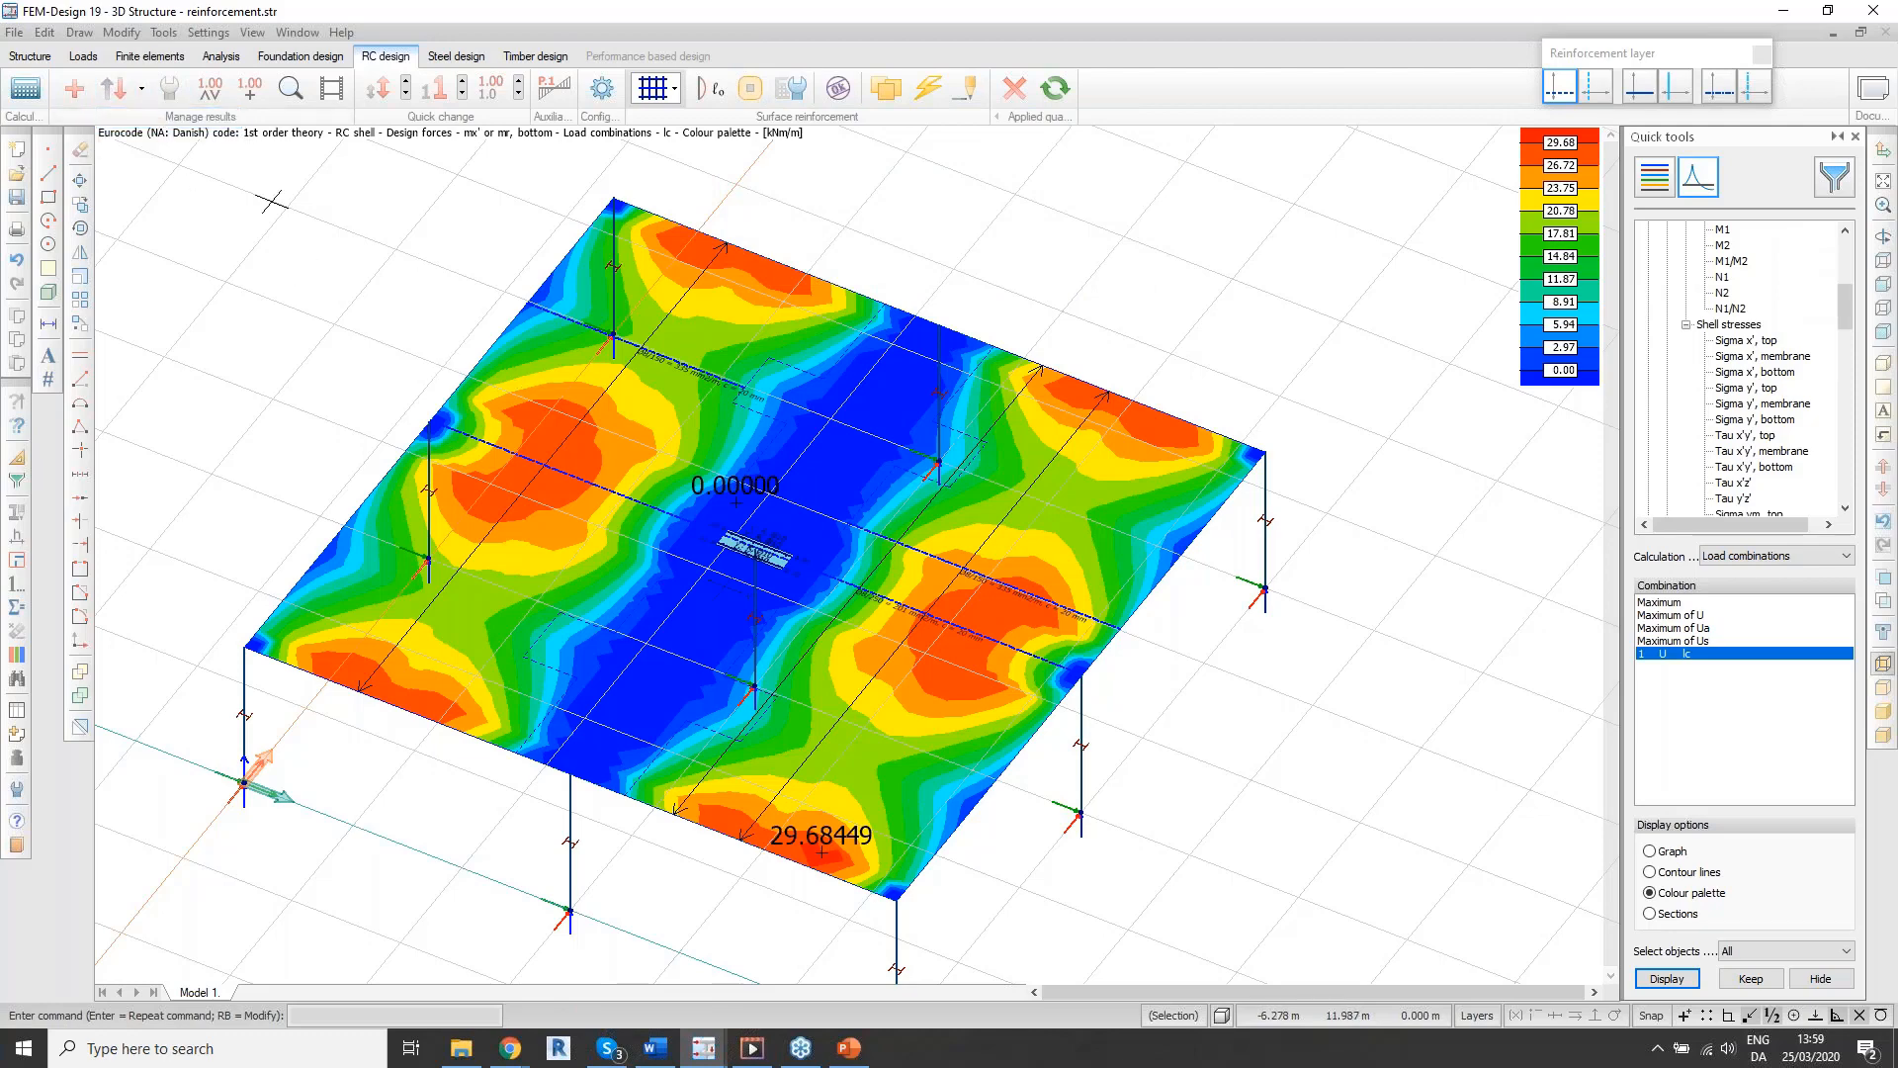
scroll(693, 505, up, 2)
scroll(758, 503, up, 1)
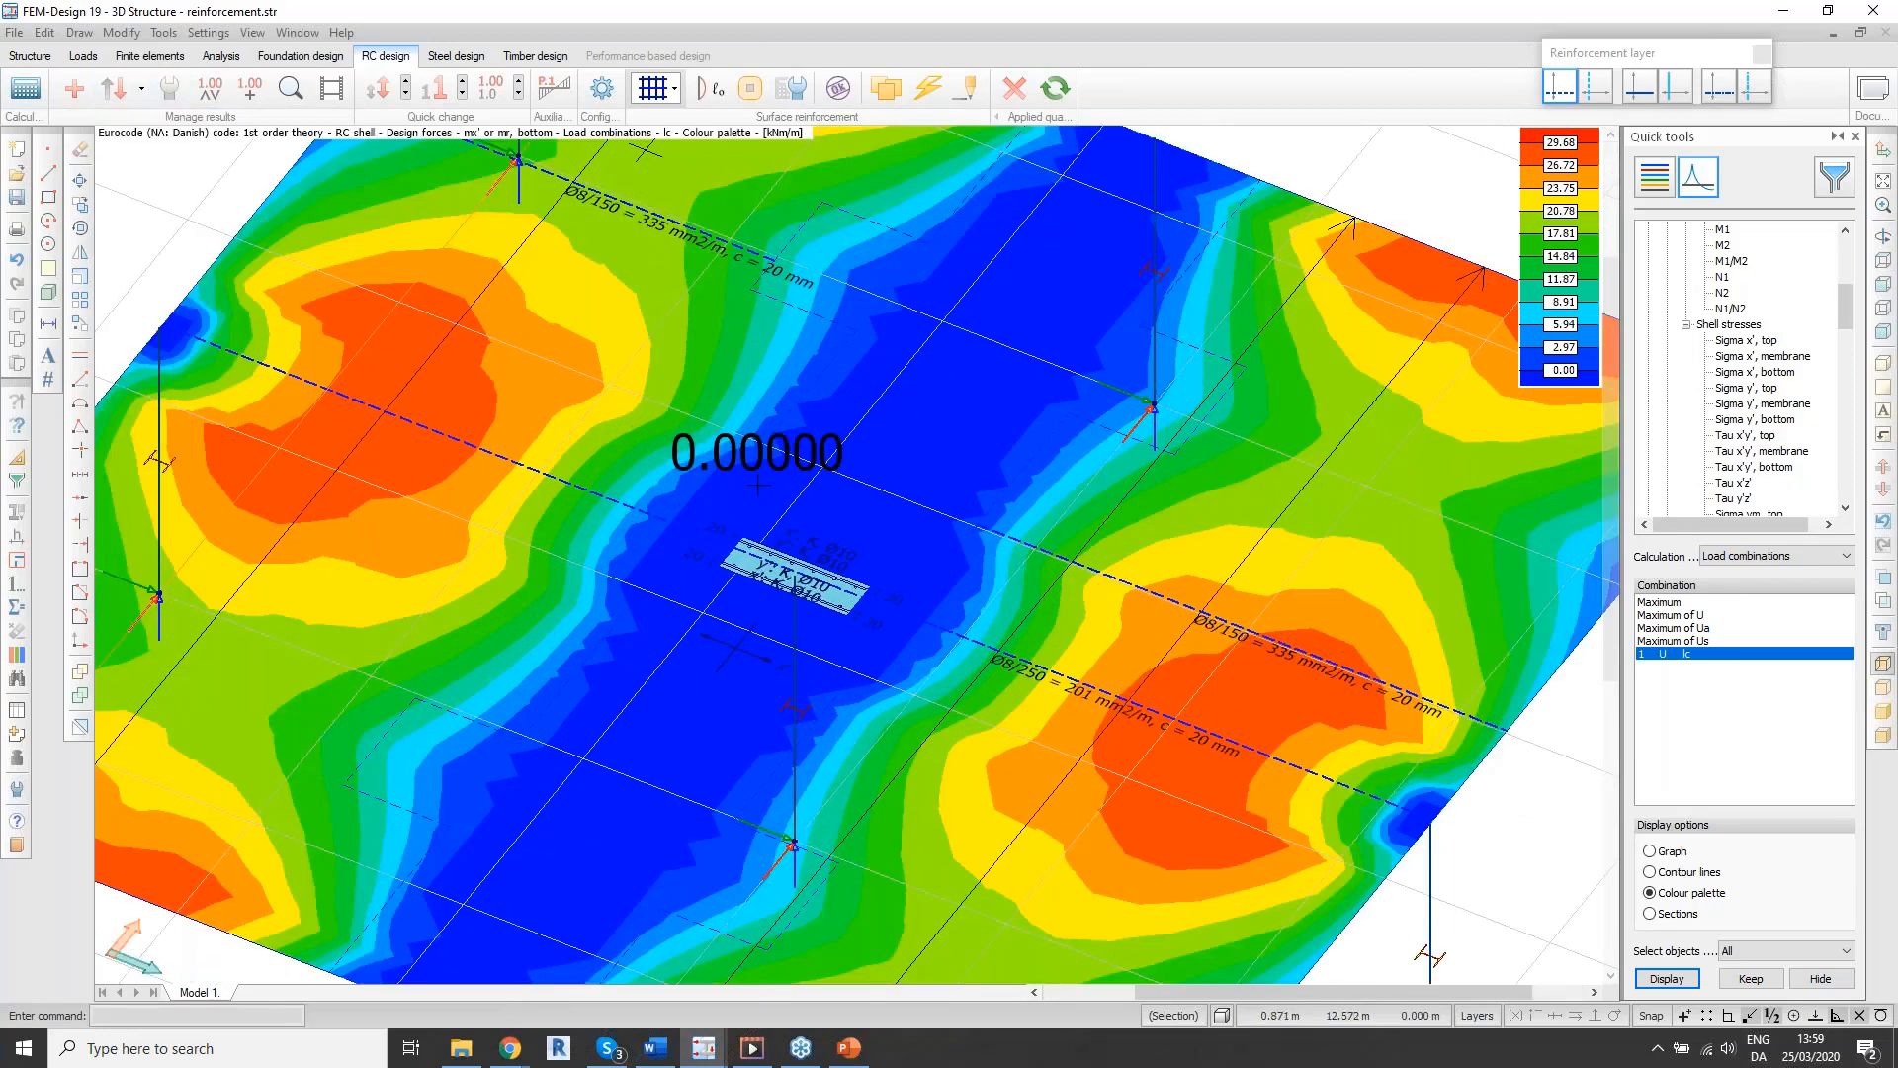
scroll(759, 483, up, 2)
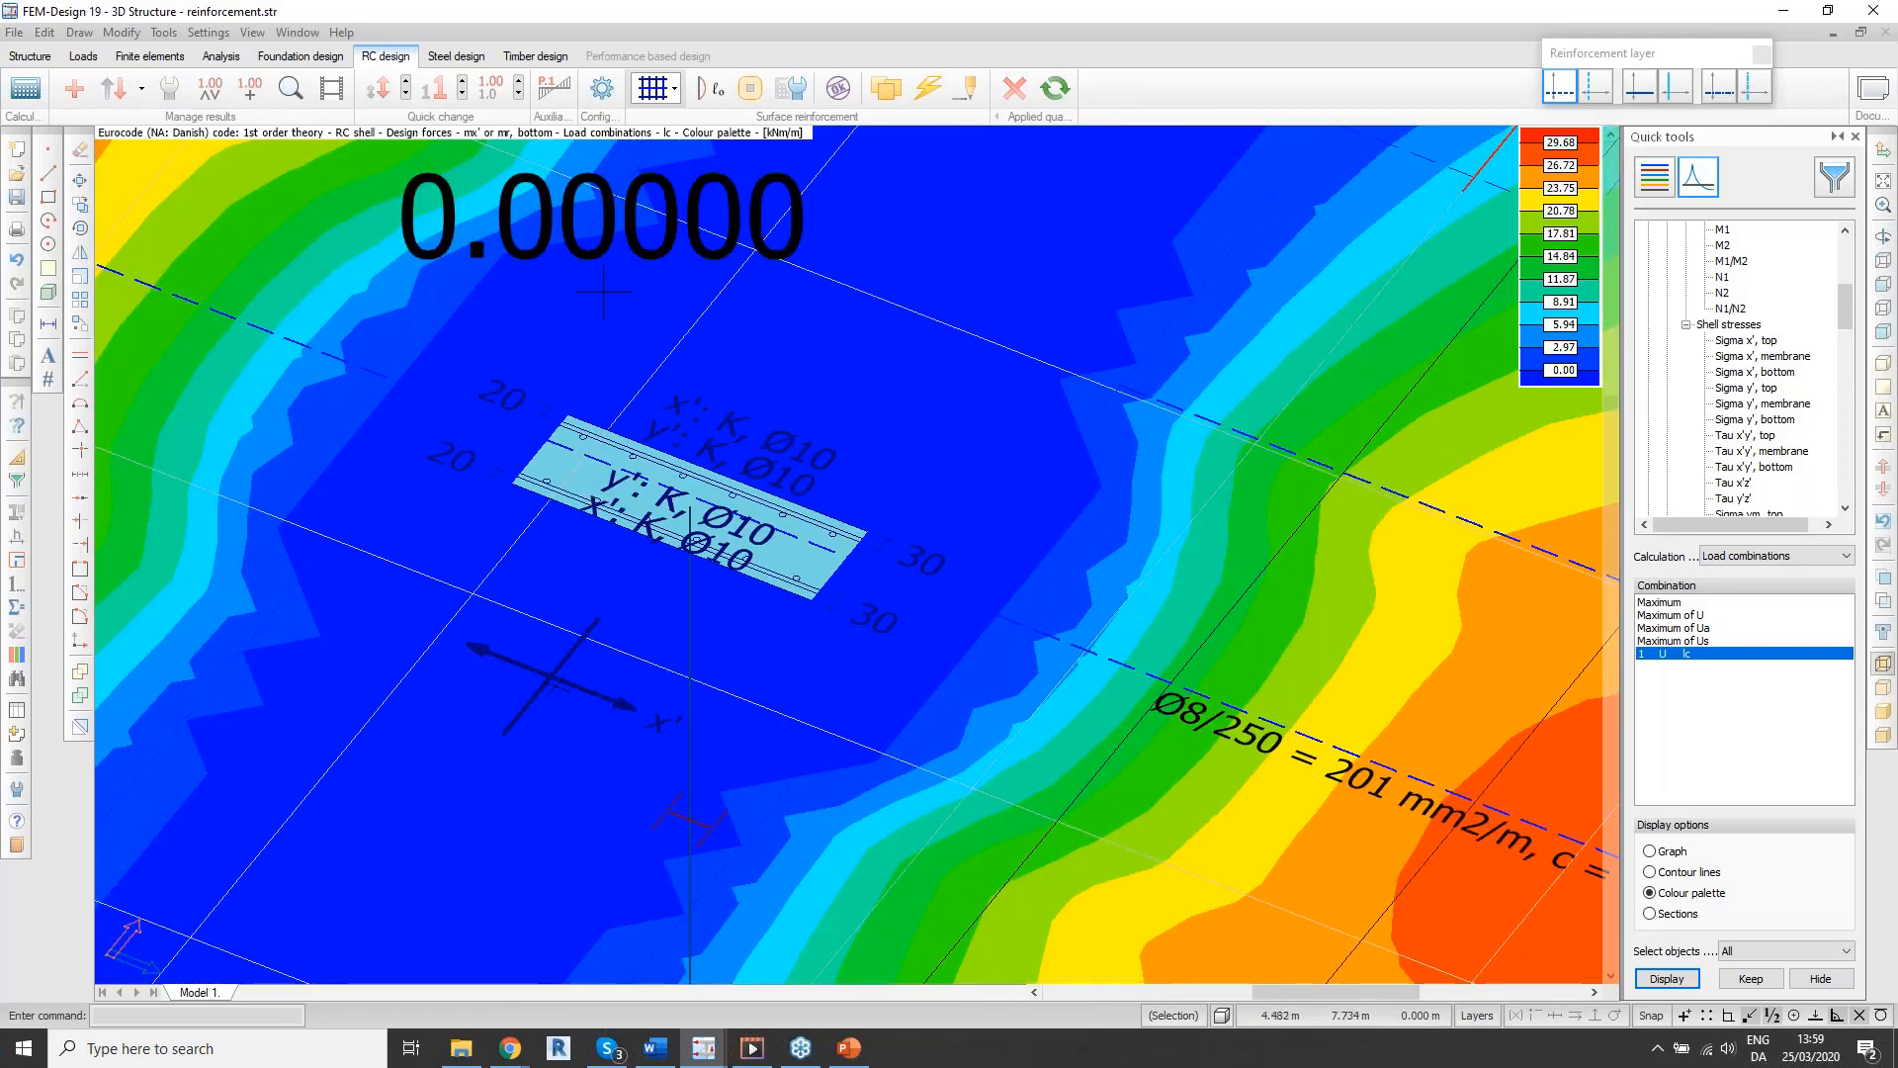
mouse_move(787, 750)
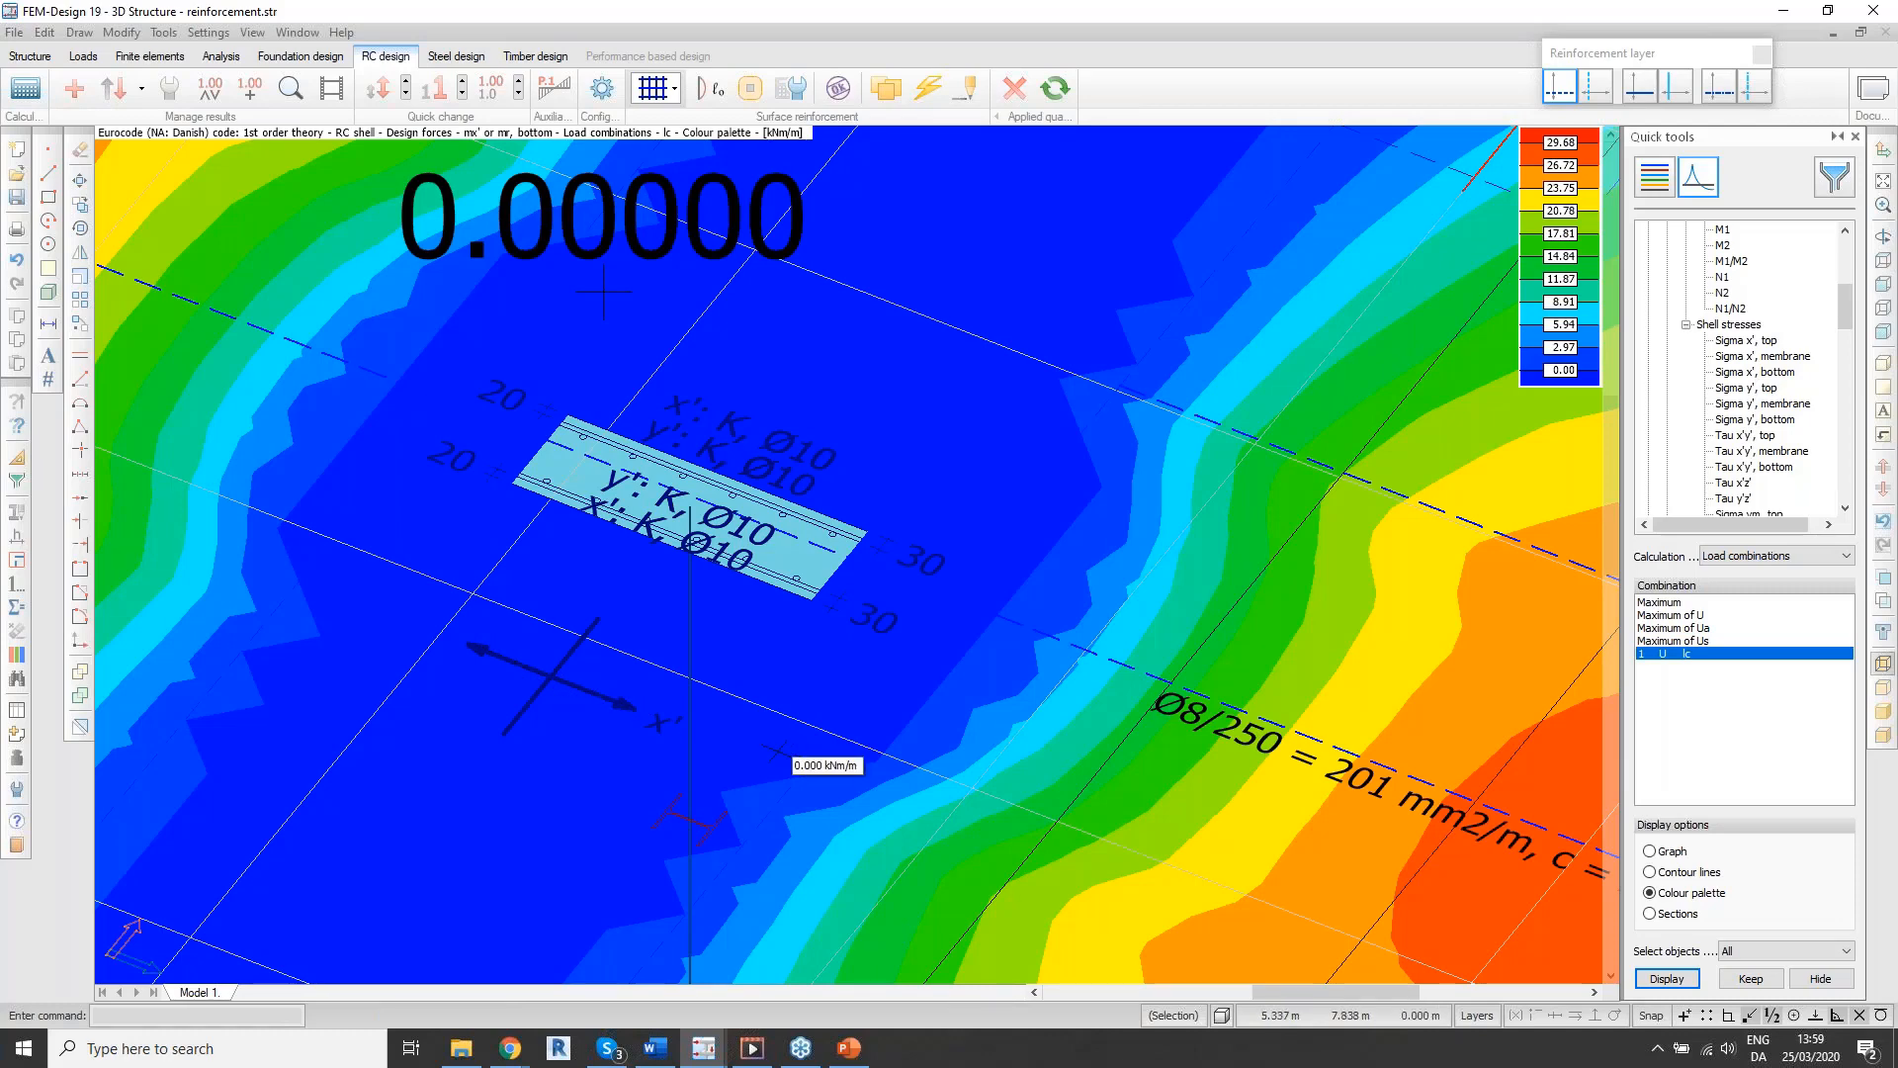
scroll(689, 714, down, 1)
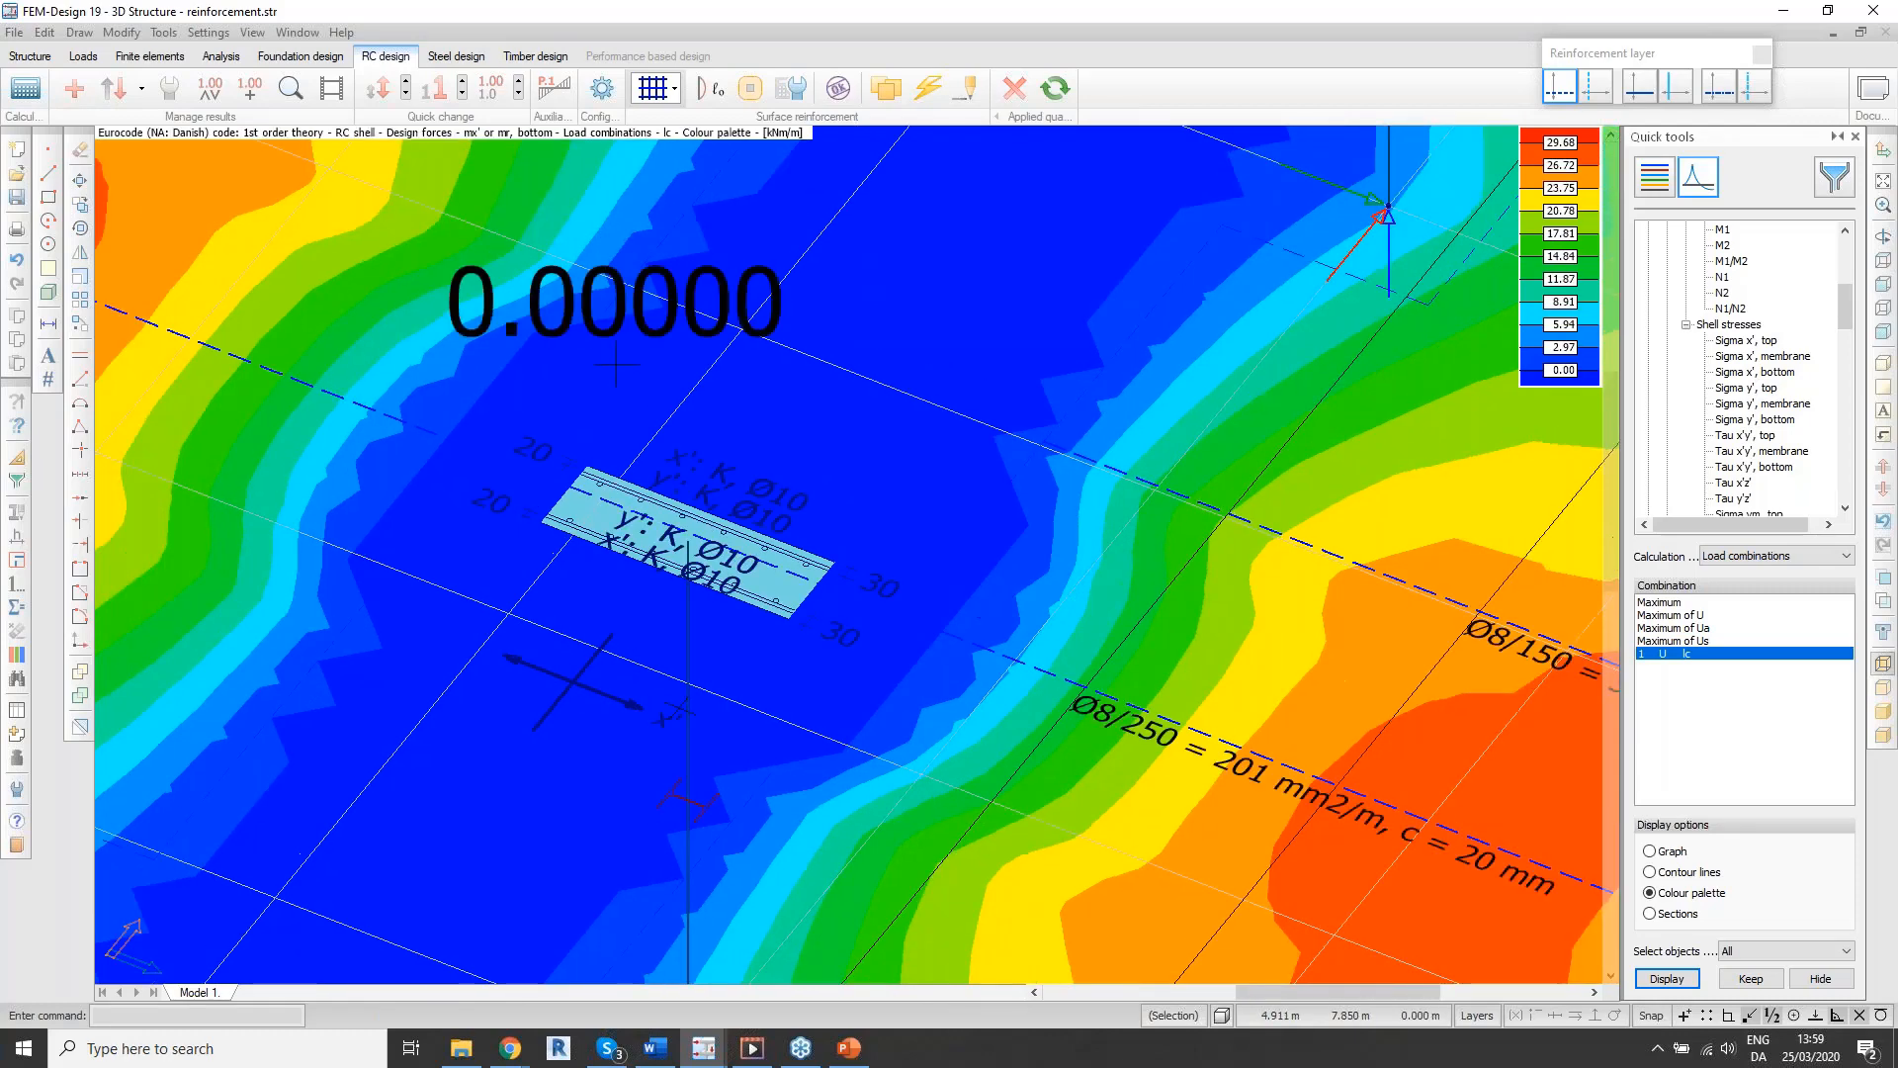
mouse_move(689, 714)
Step: Hide the current mx' bottom design force result so that only the slab's reinforcement and calculation parameter symbol are displayed
click(141, 88)
click(157, 168)
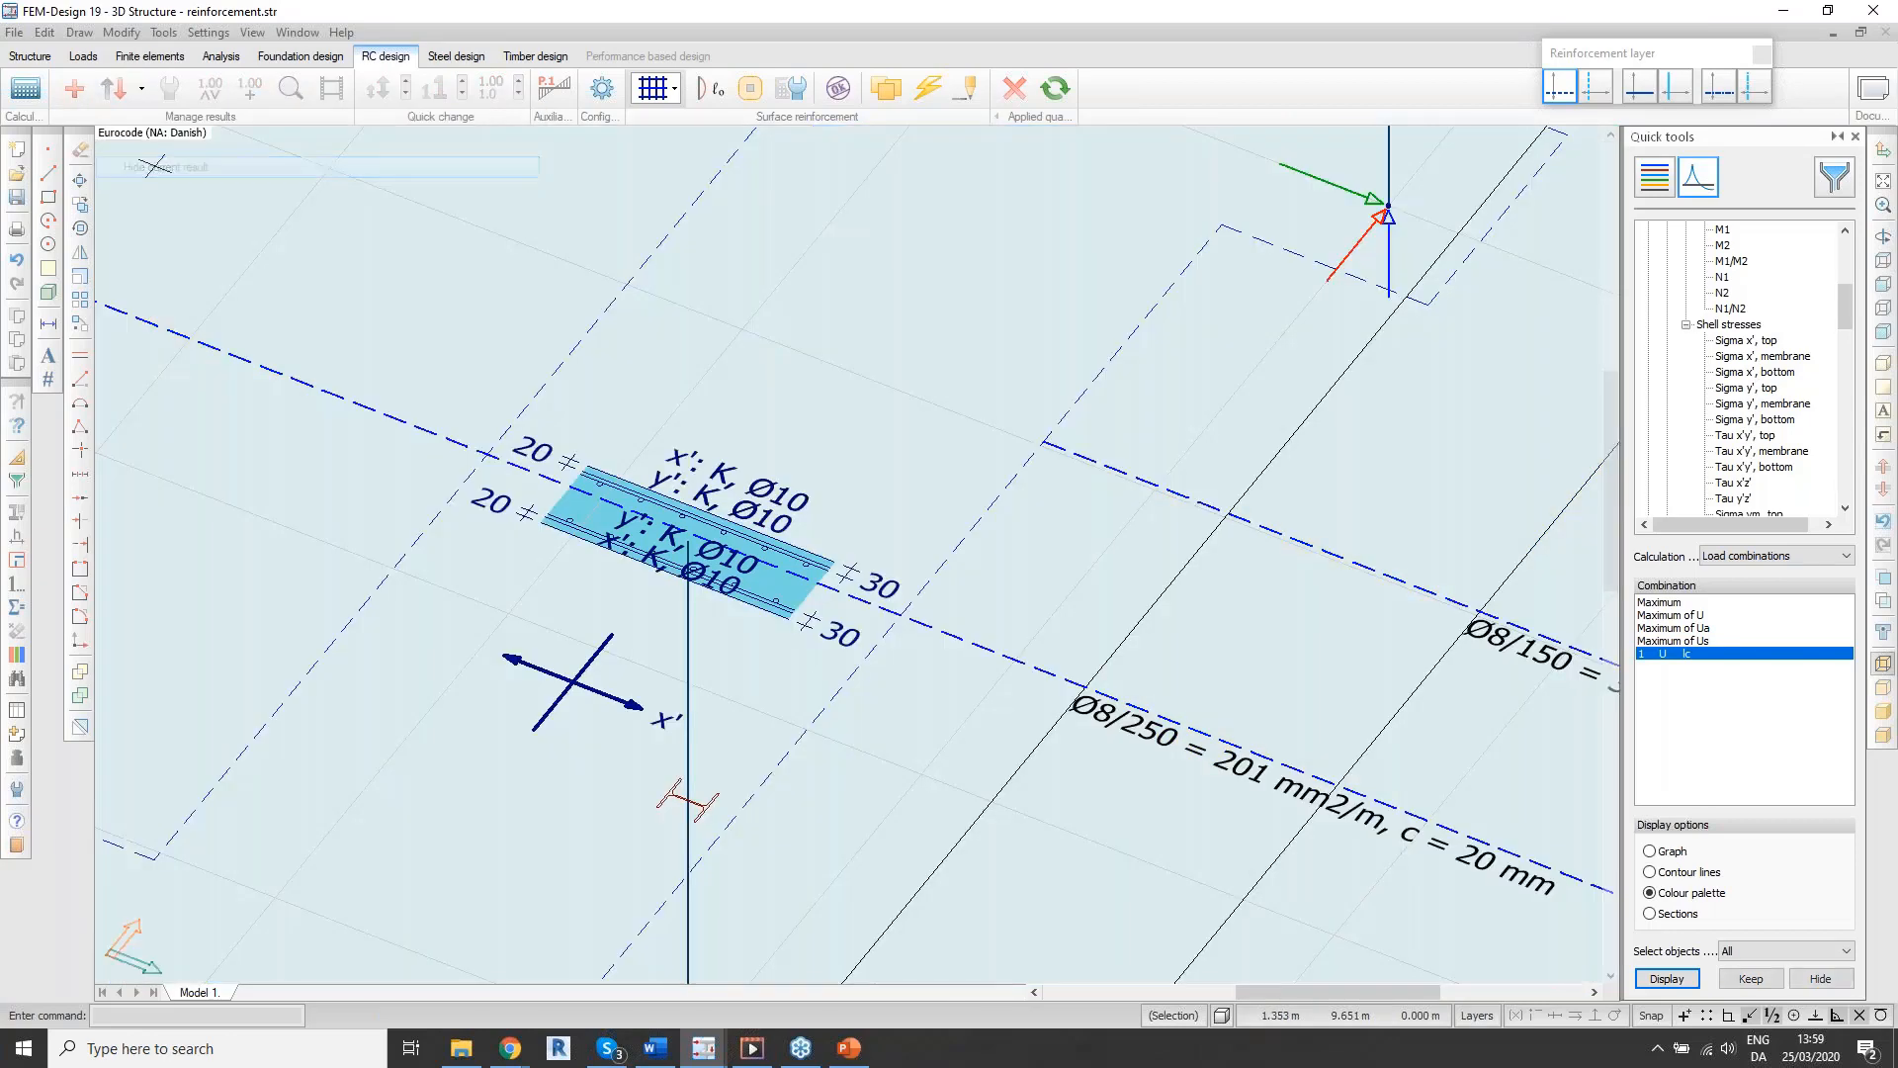
scroll(1071, 636, down, 3)
scroll(1053, 554, down, 2)
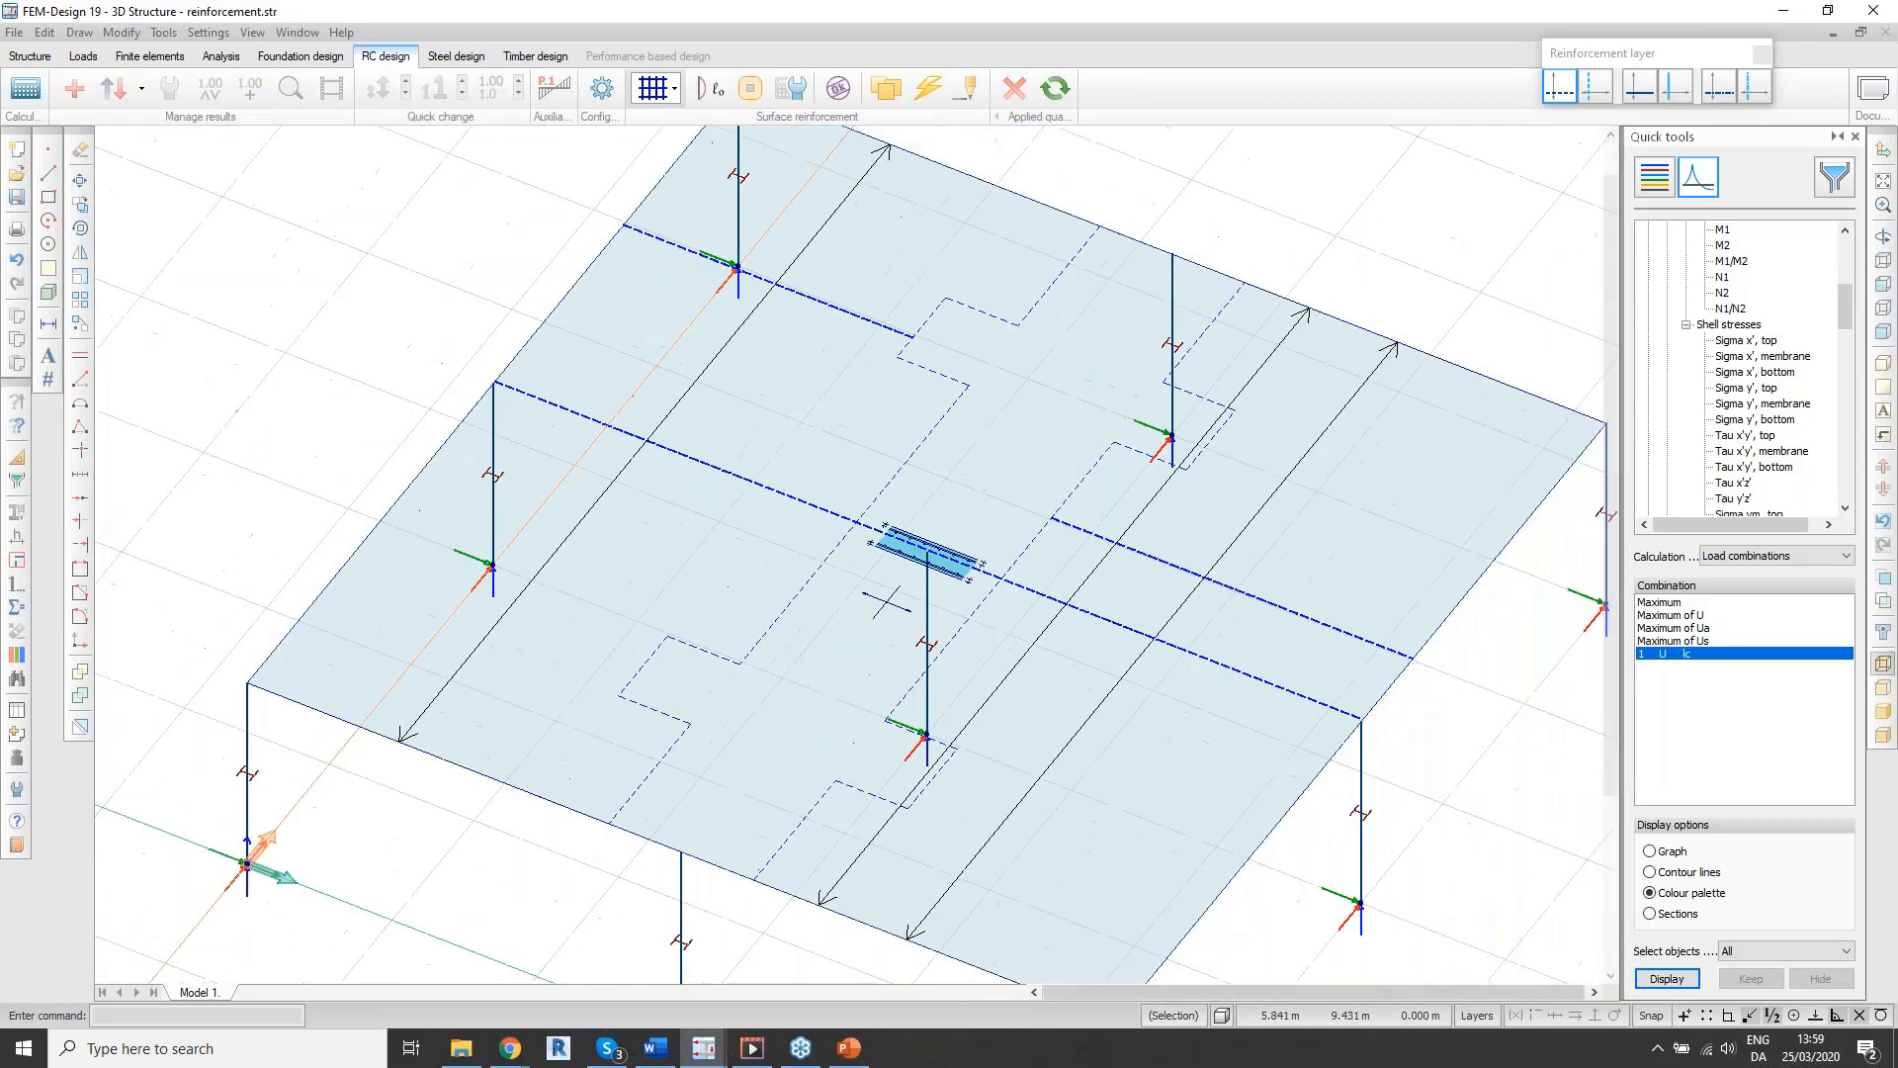
Step: View the slab in plan and turn on the shells' local system display to compare it with the x' reinforcement direction at the central column
click(1883, 260)
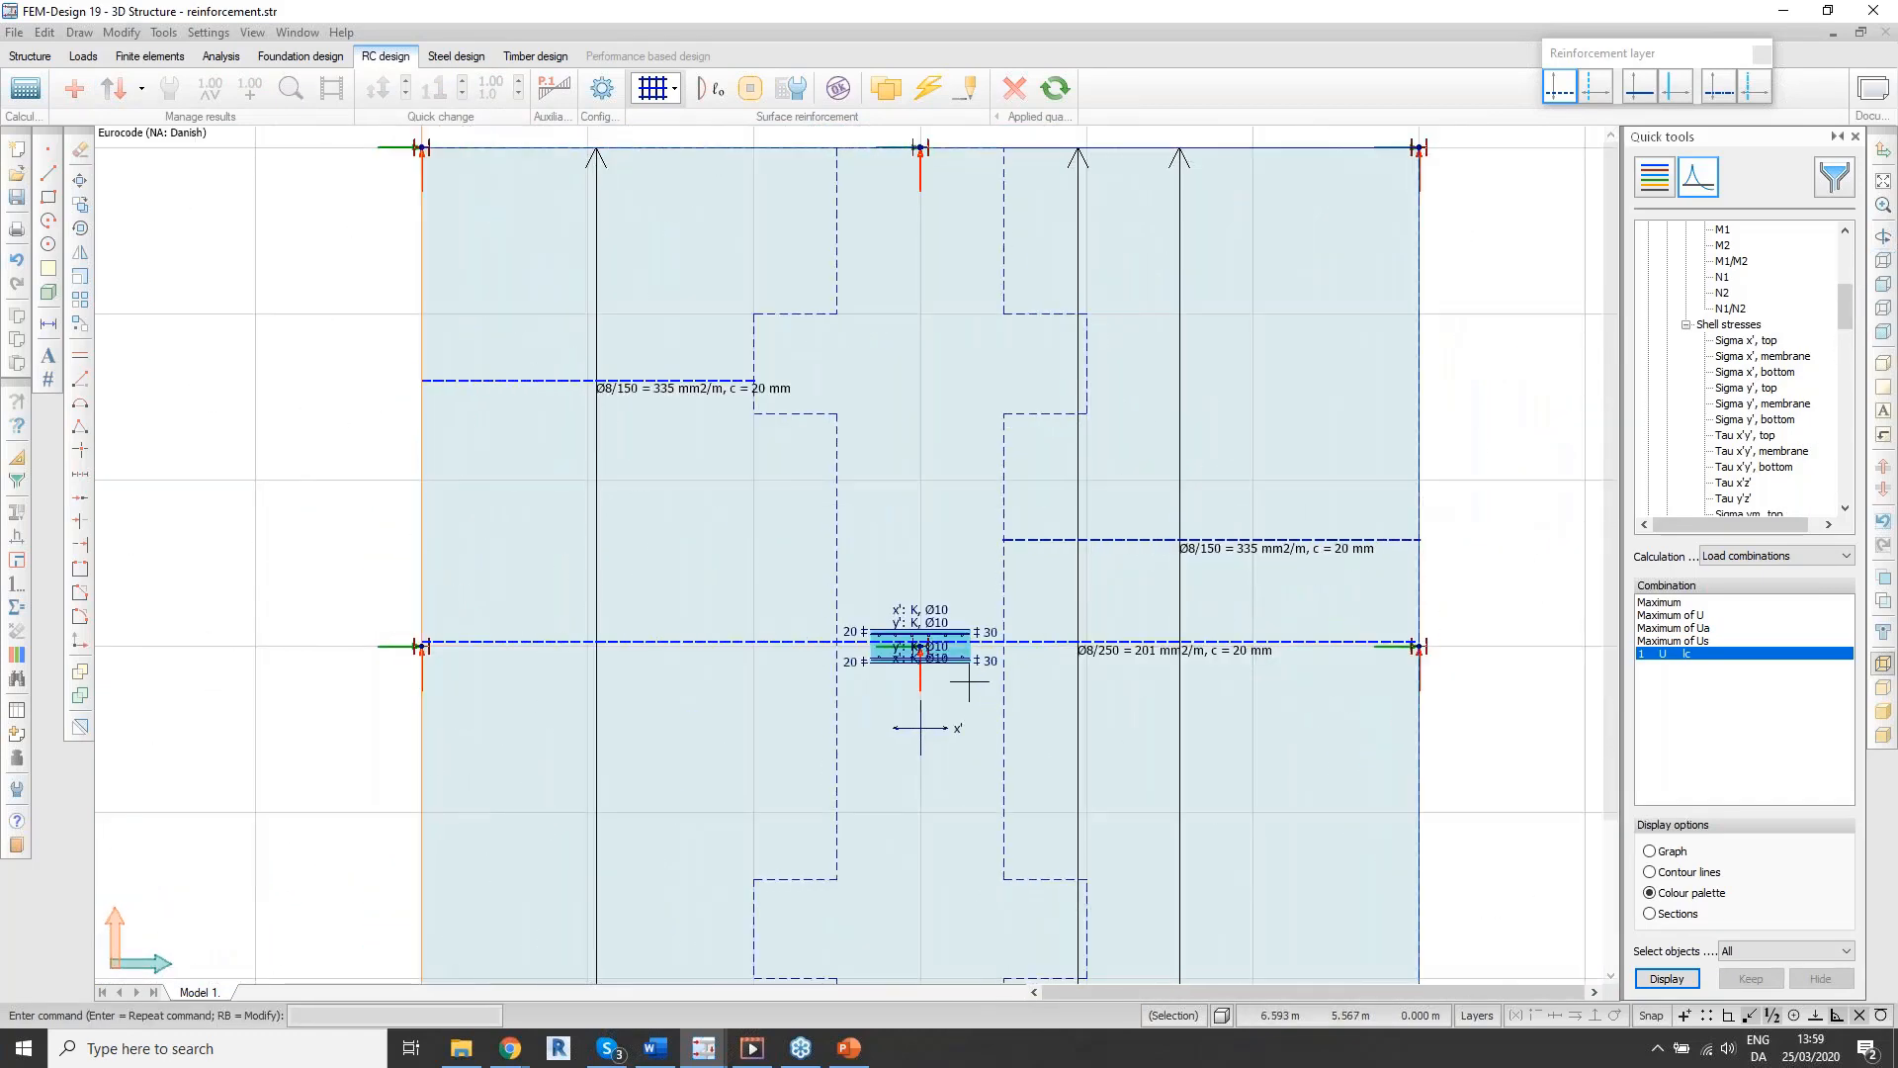
scroll(970, 682, up, 2)
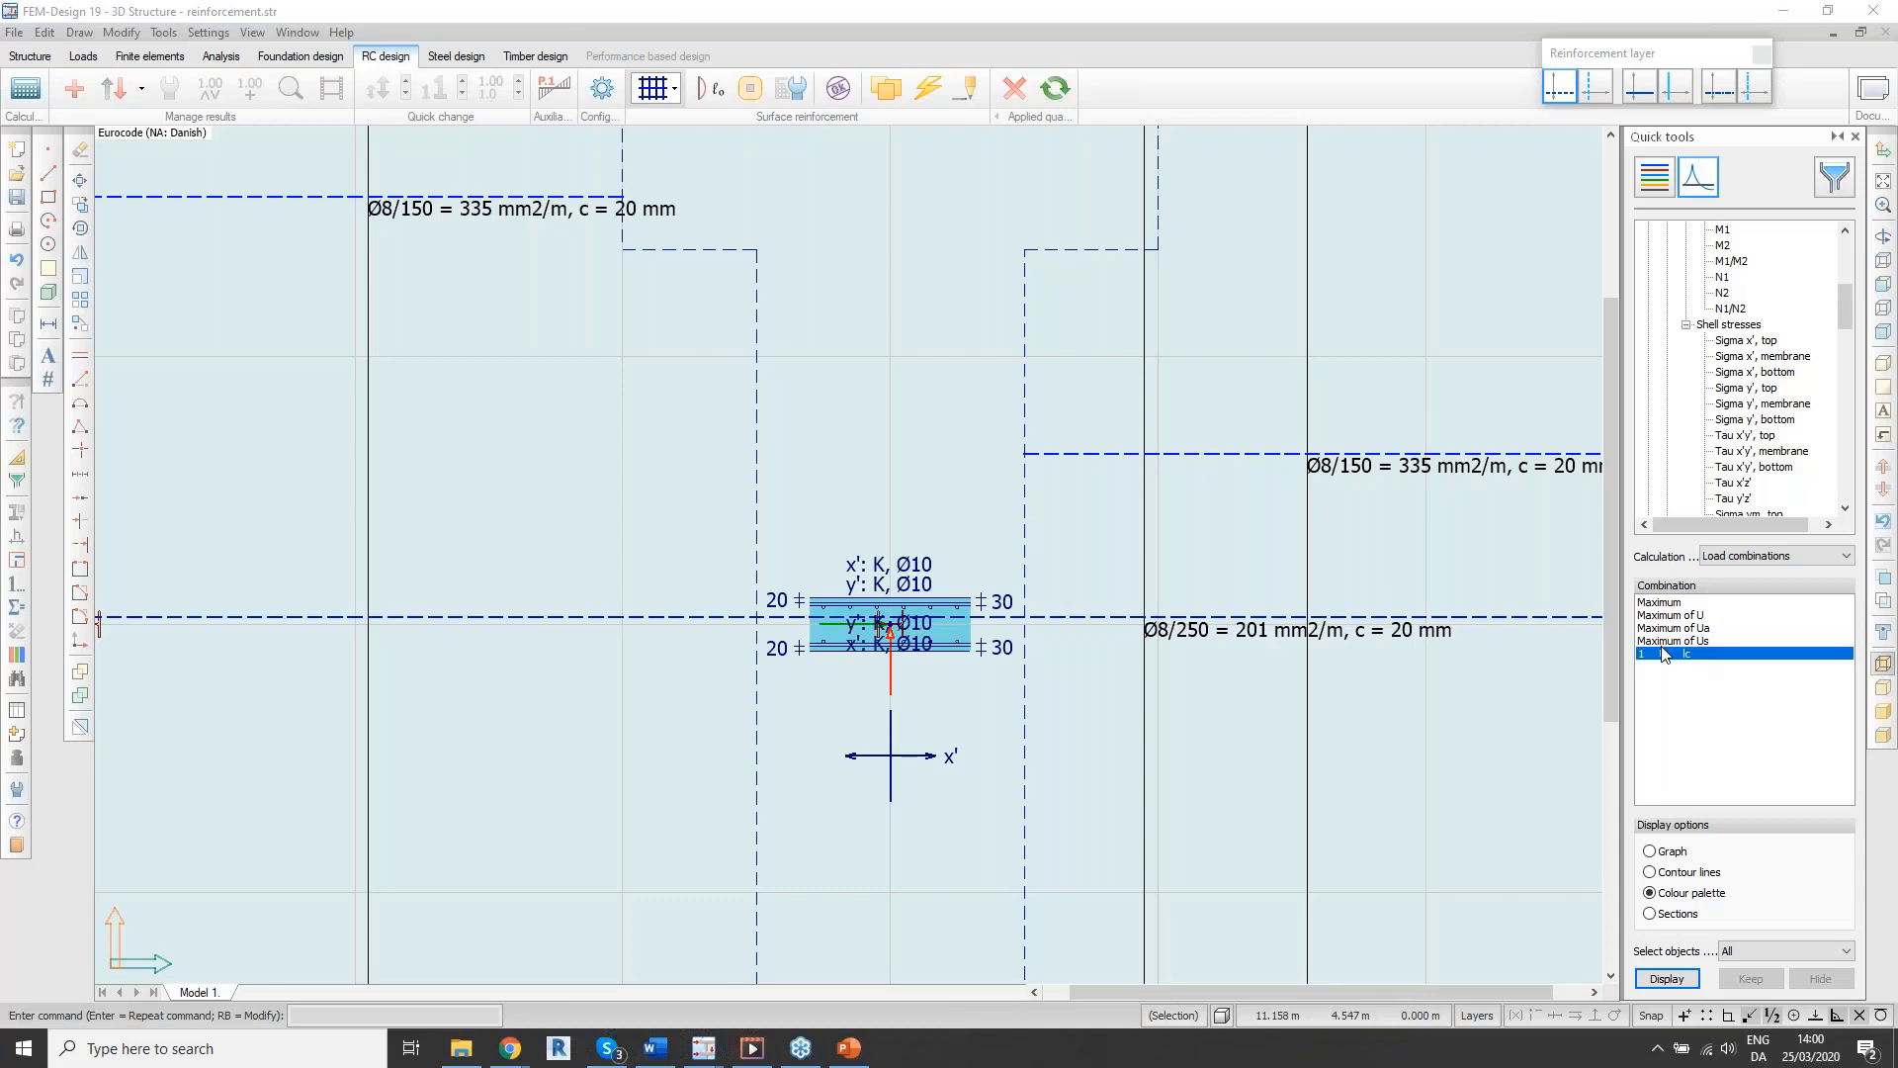
click(208, 32)
click(255, 172)
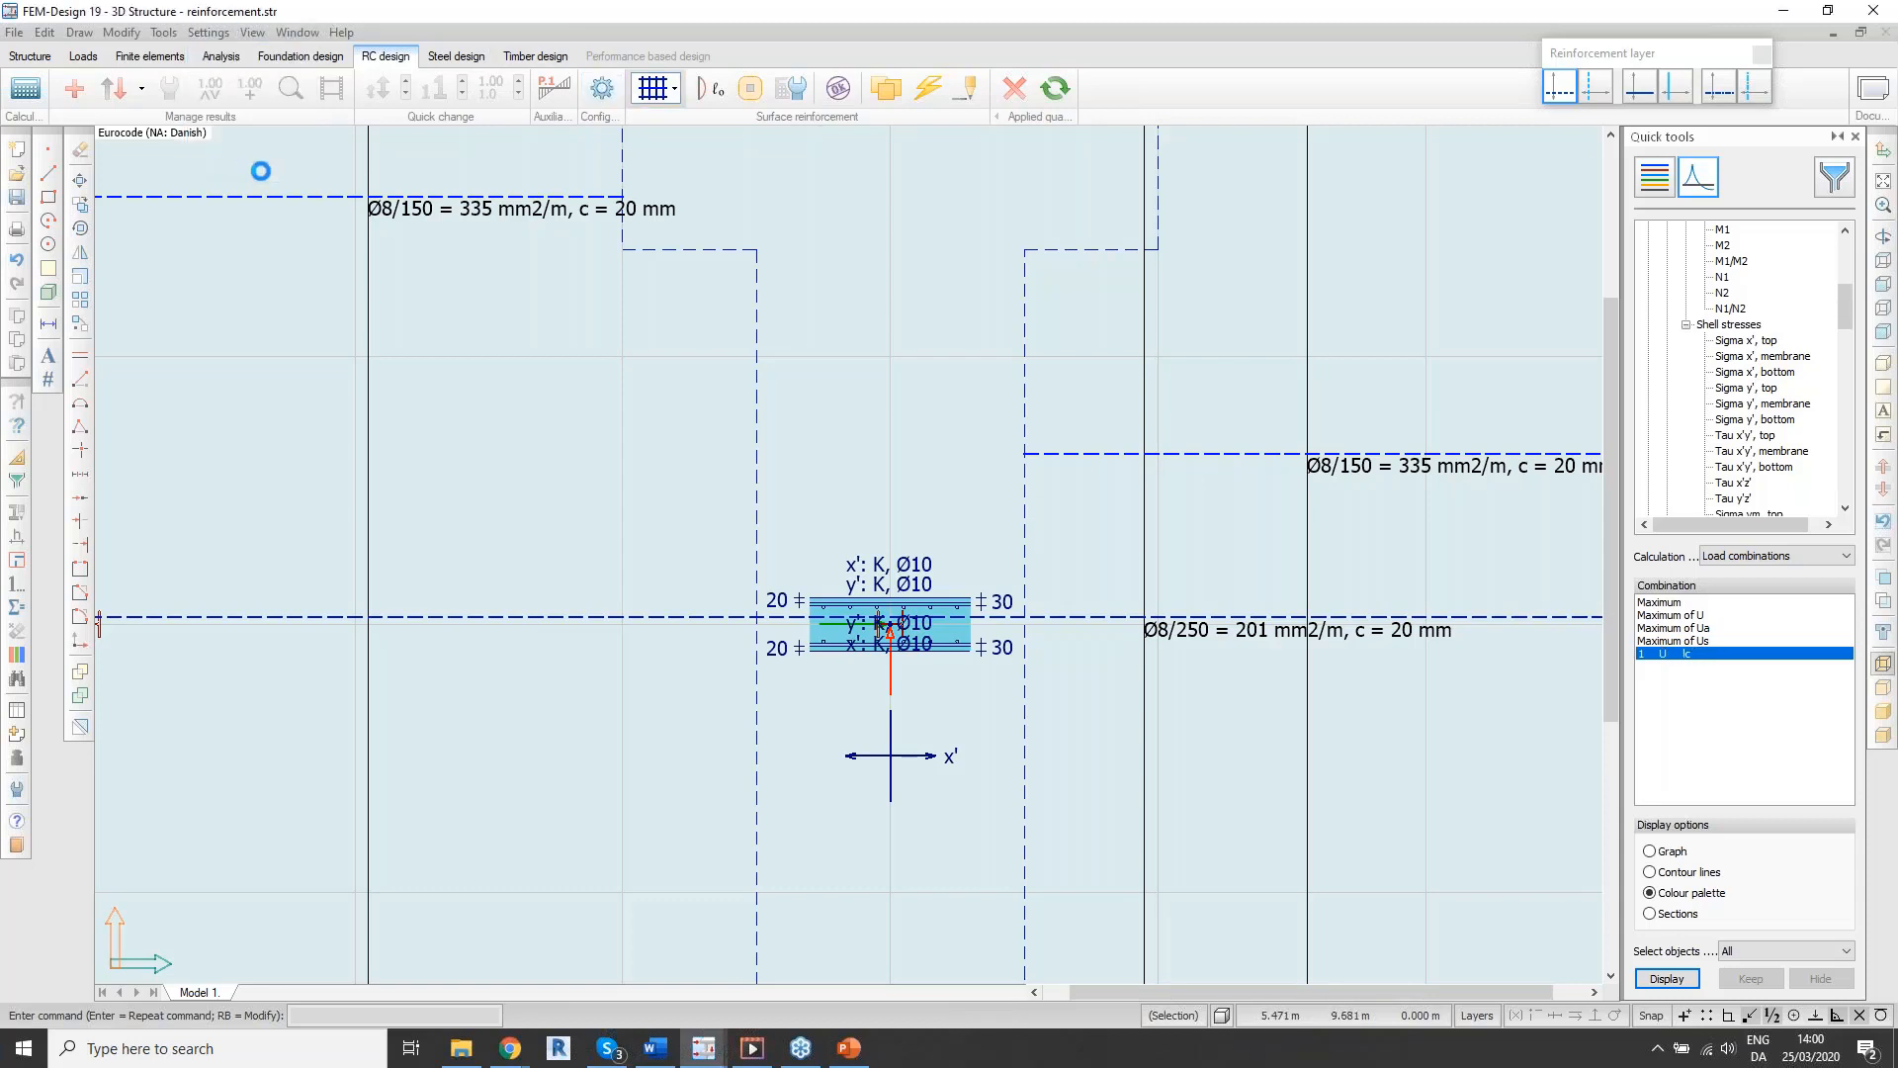
double_click(722, 336)
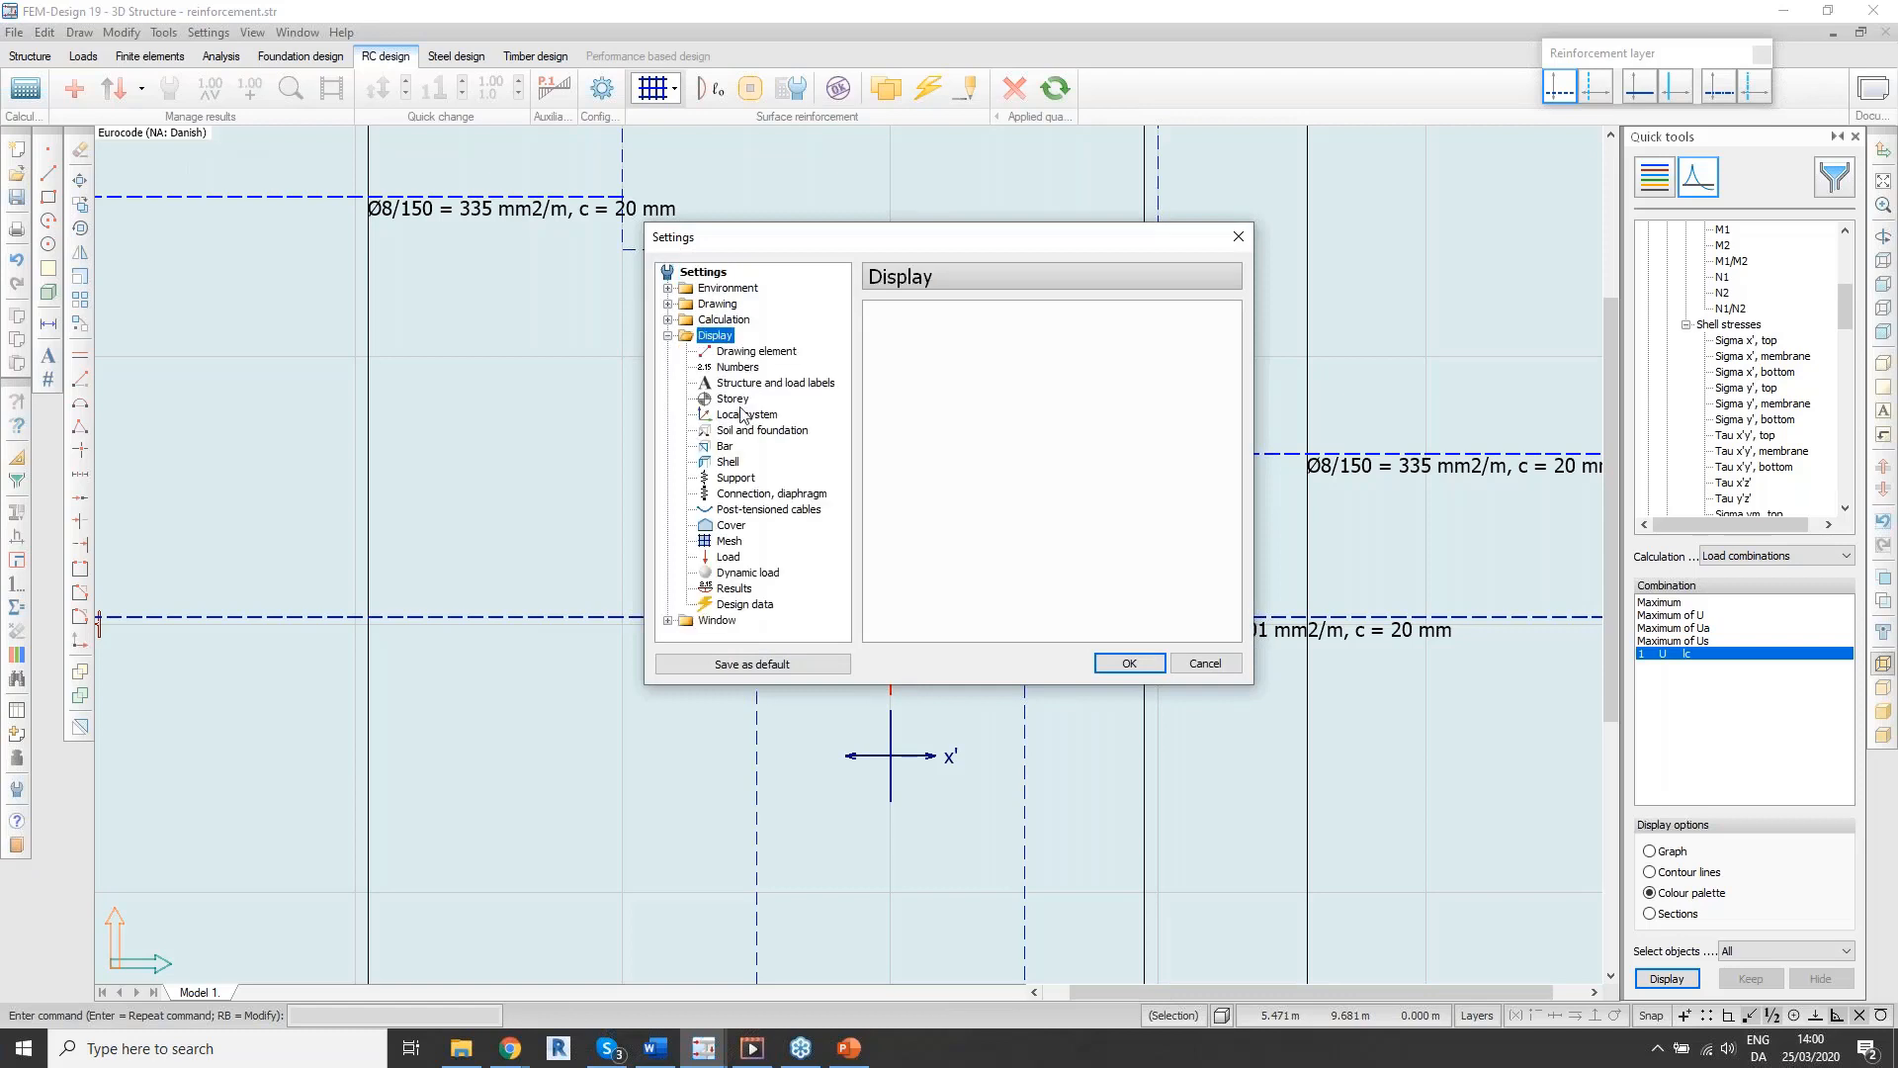
click(728, 462)
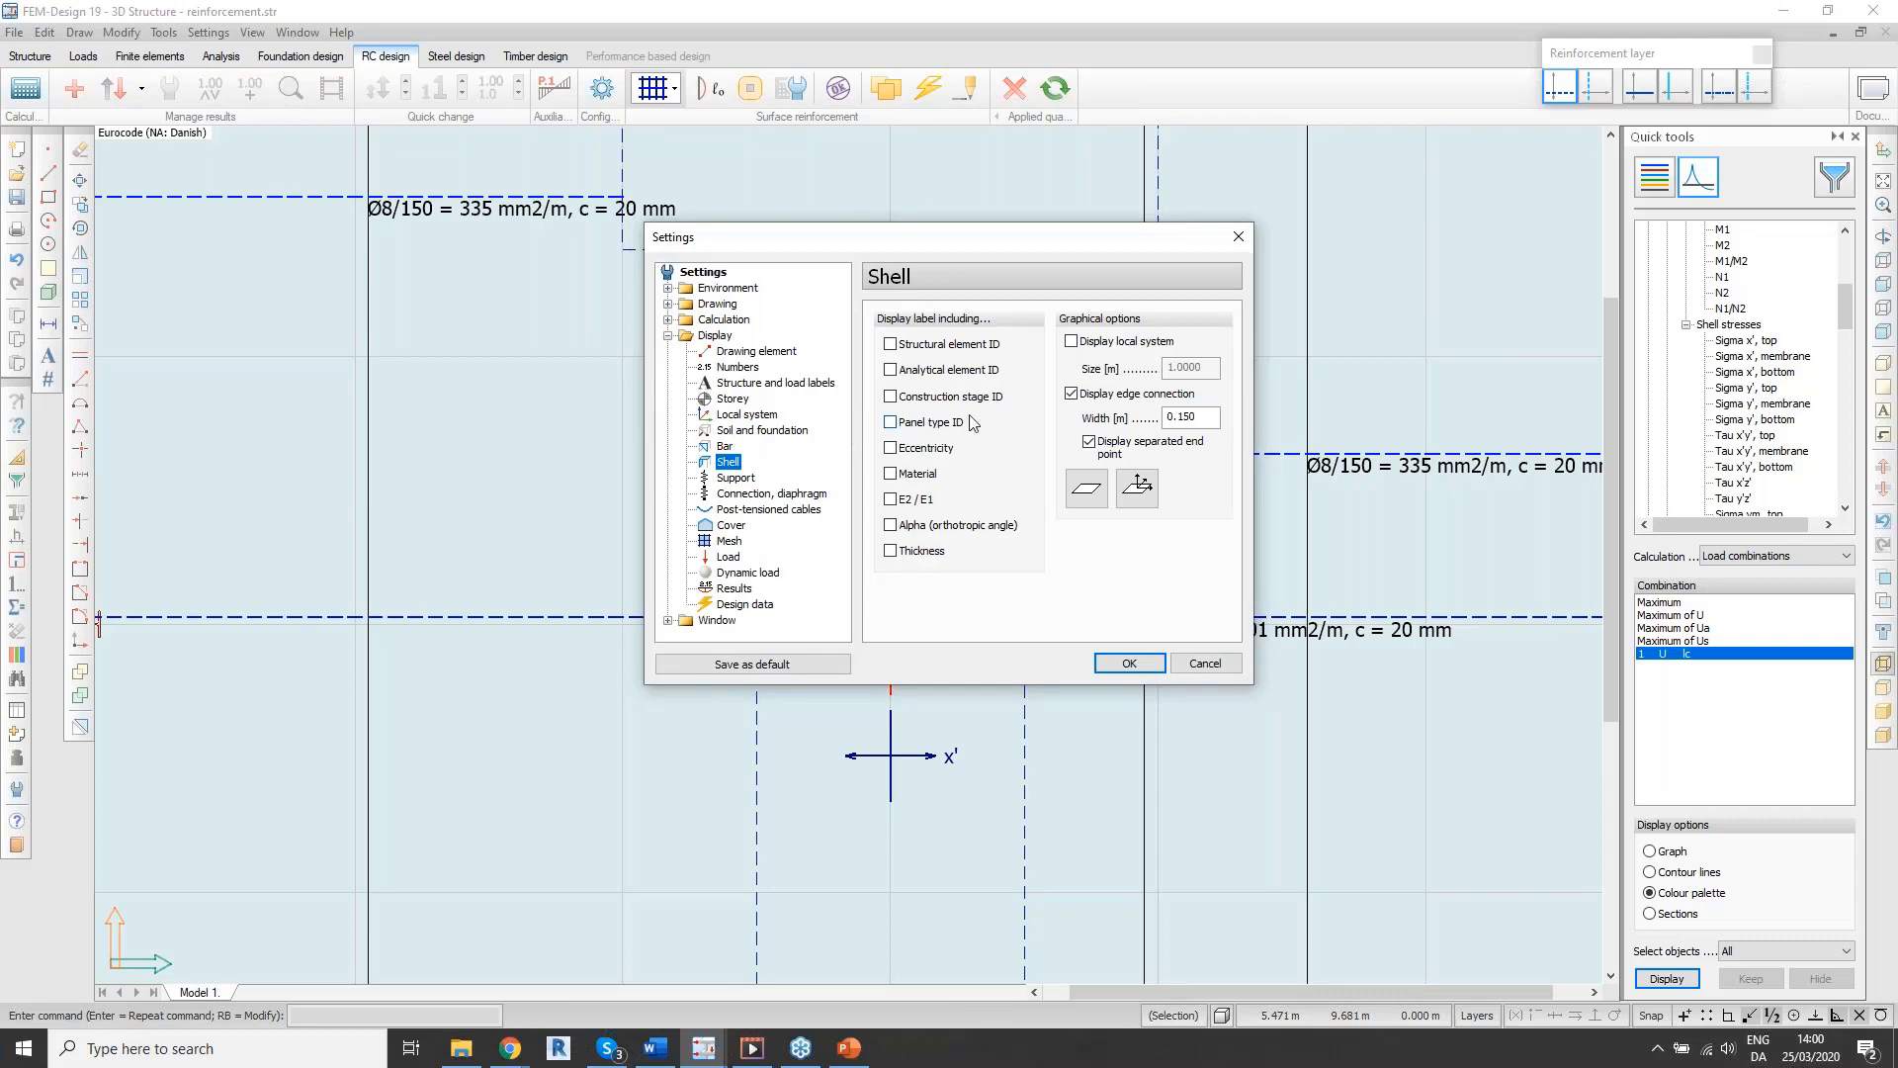
click(1072, 342)
click(1129, 664)
scroll(1106, 629, down, 2)
scroll(952, 688, up, 5)
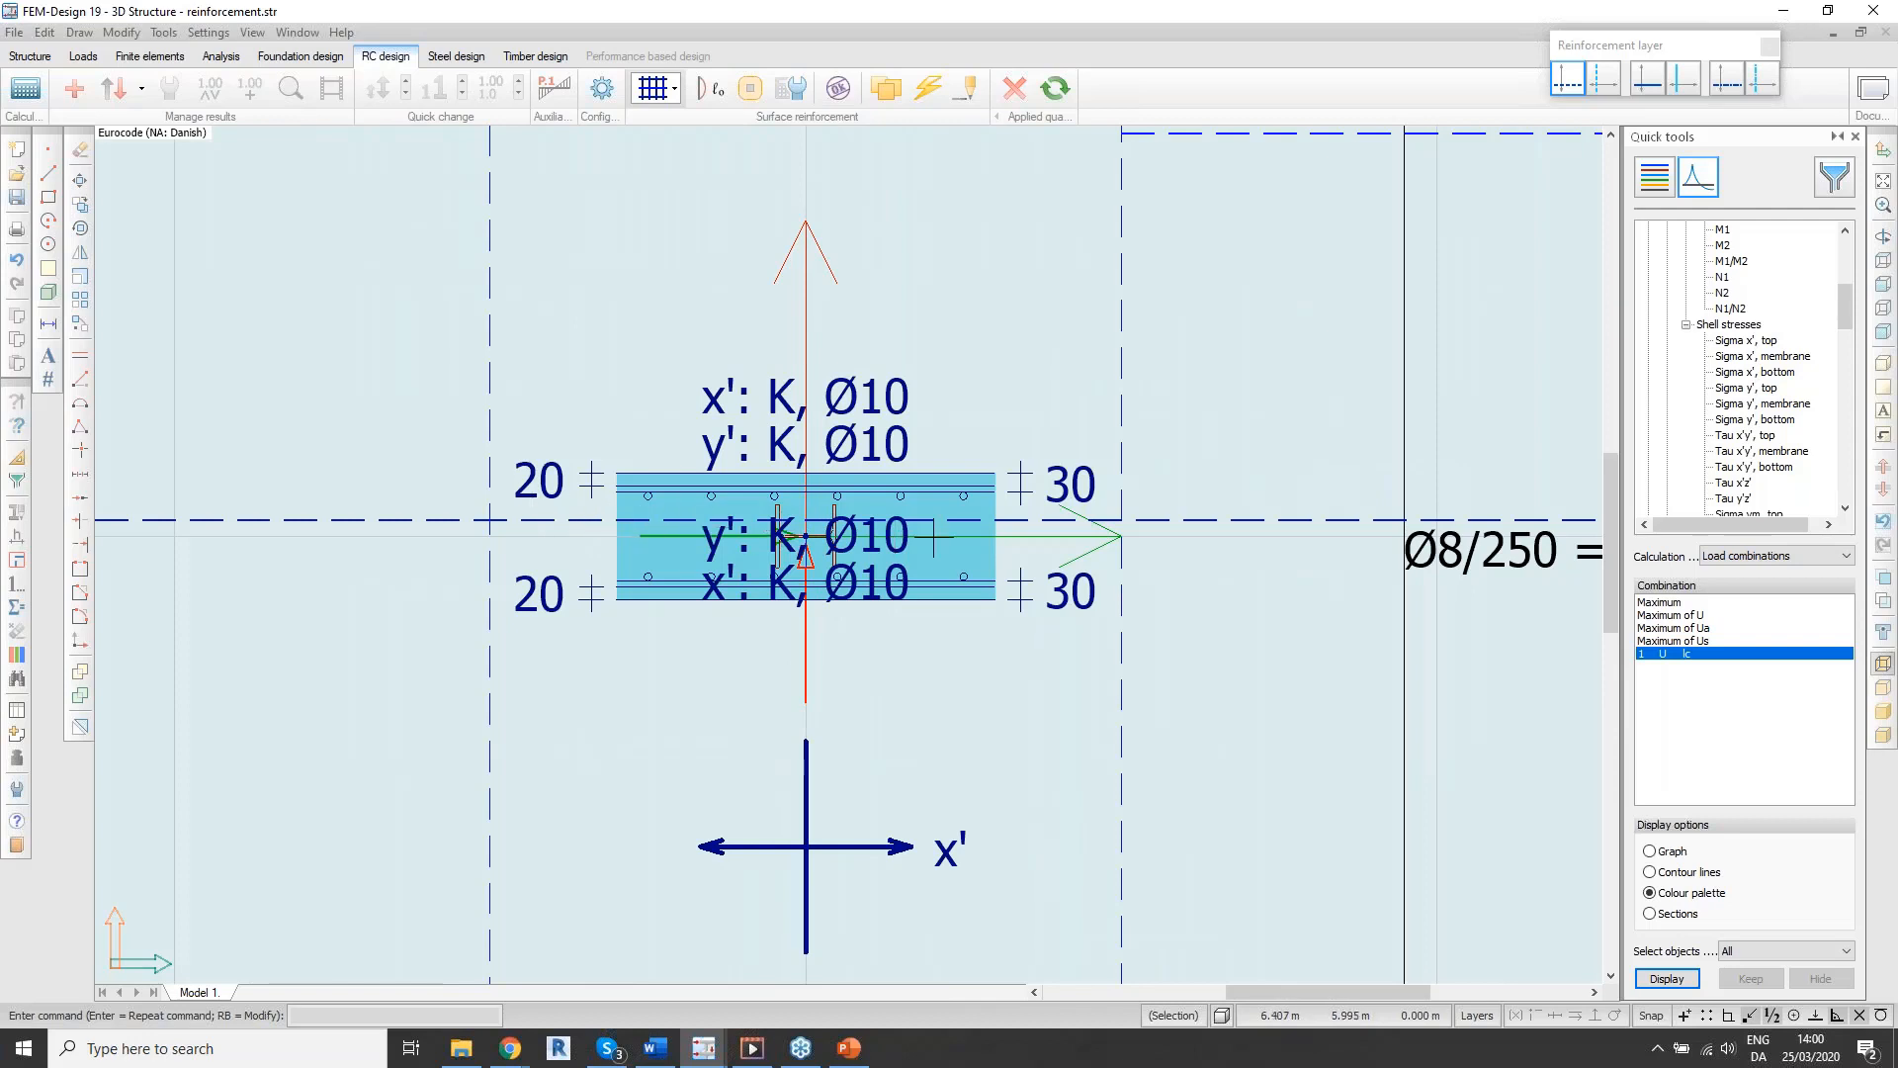
mouse_move(1219, 535)
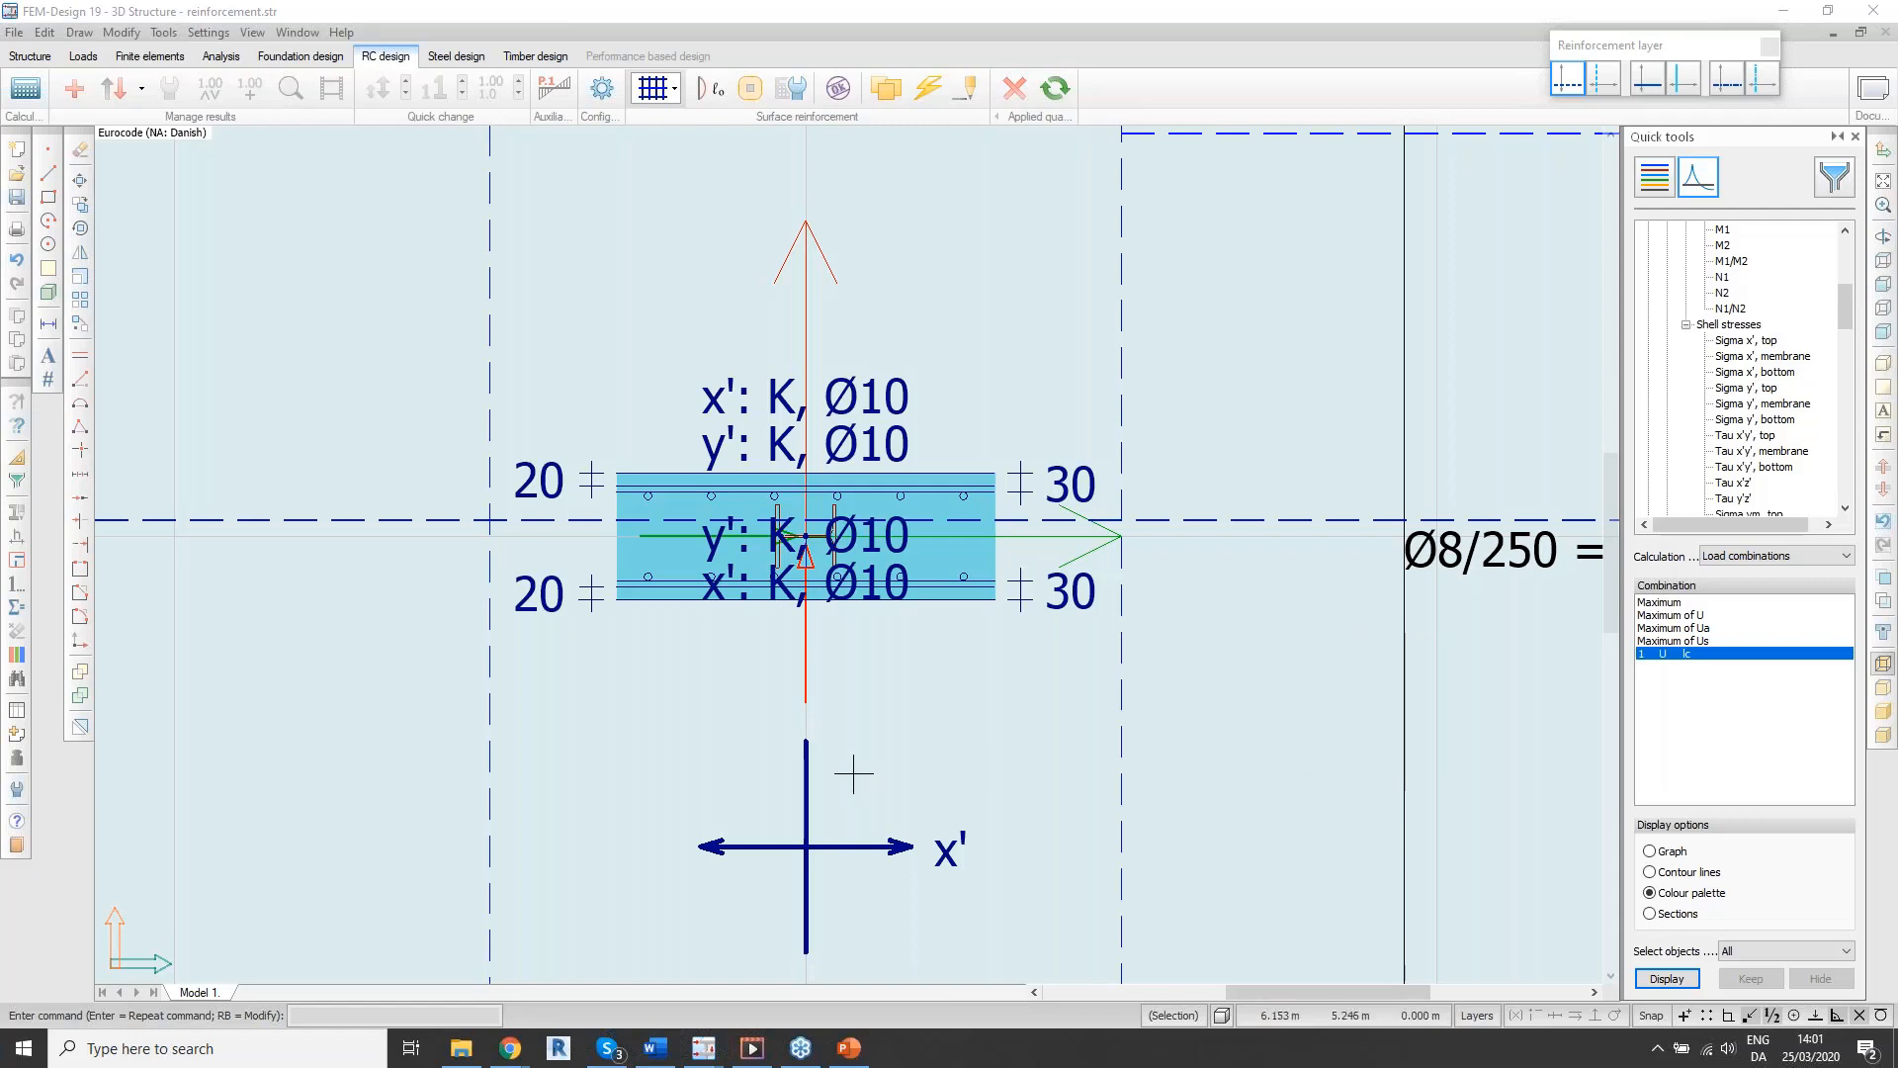
Step: Switch to the Chrome window with the concrete creep and shrinkage calculator and open strusoft.com there
mouse_move(514, 1043)
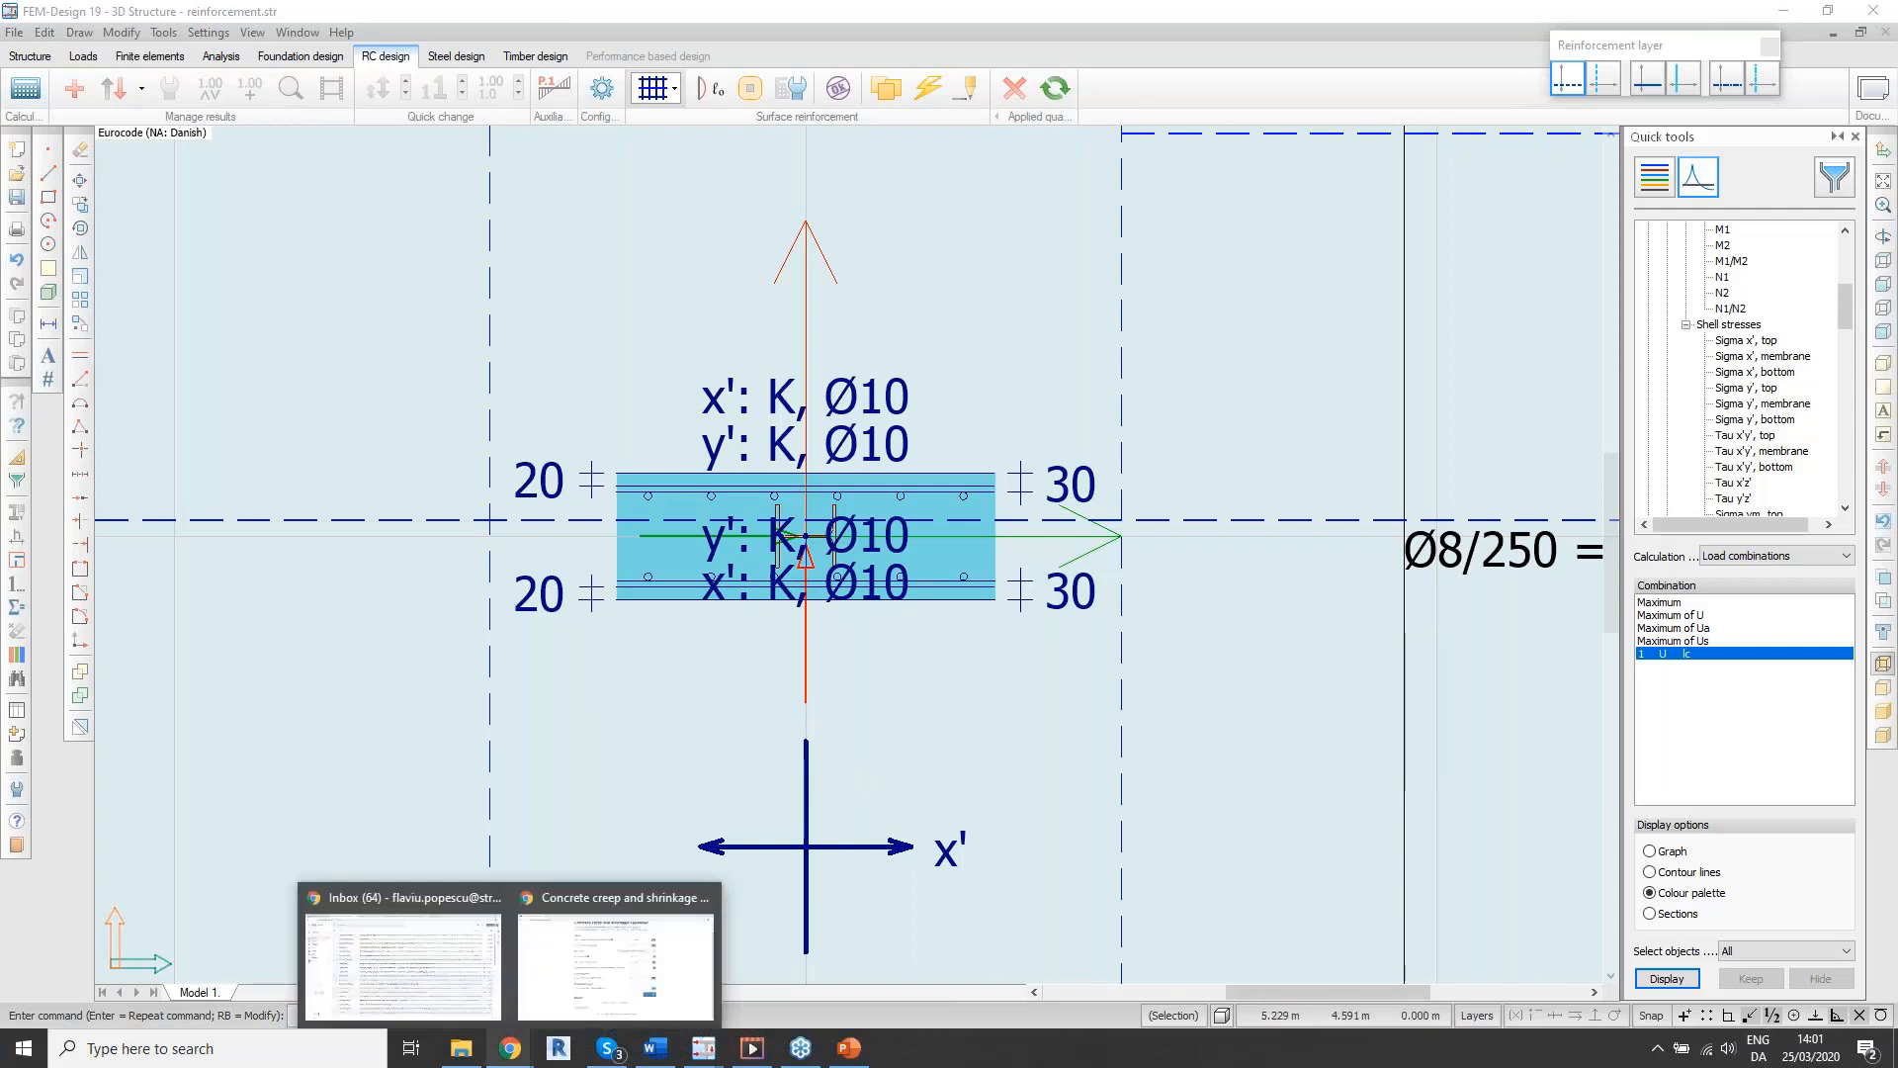
click(584, 984)
click(354, 58)
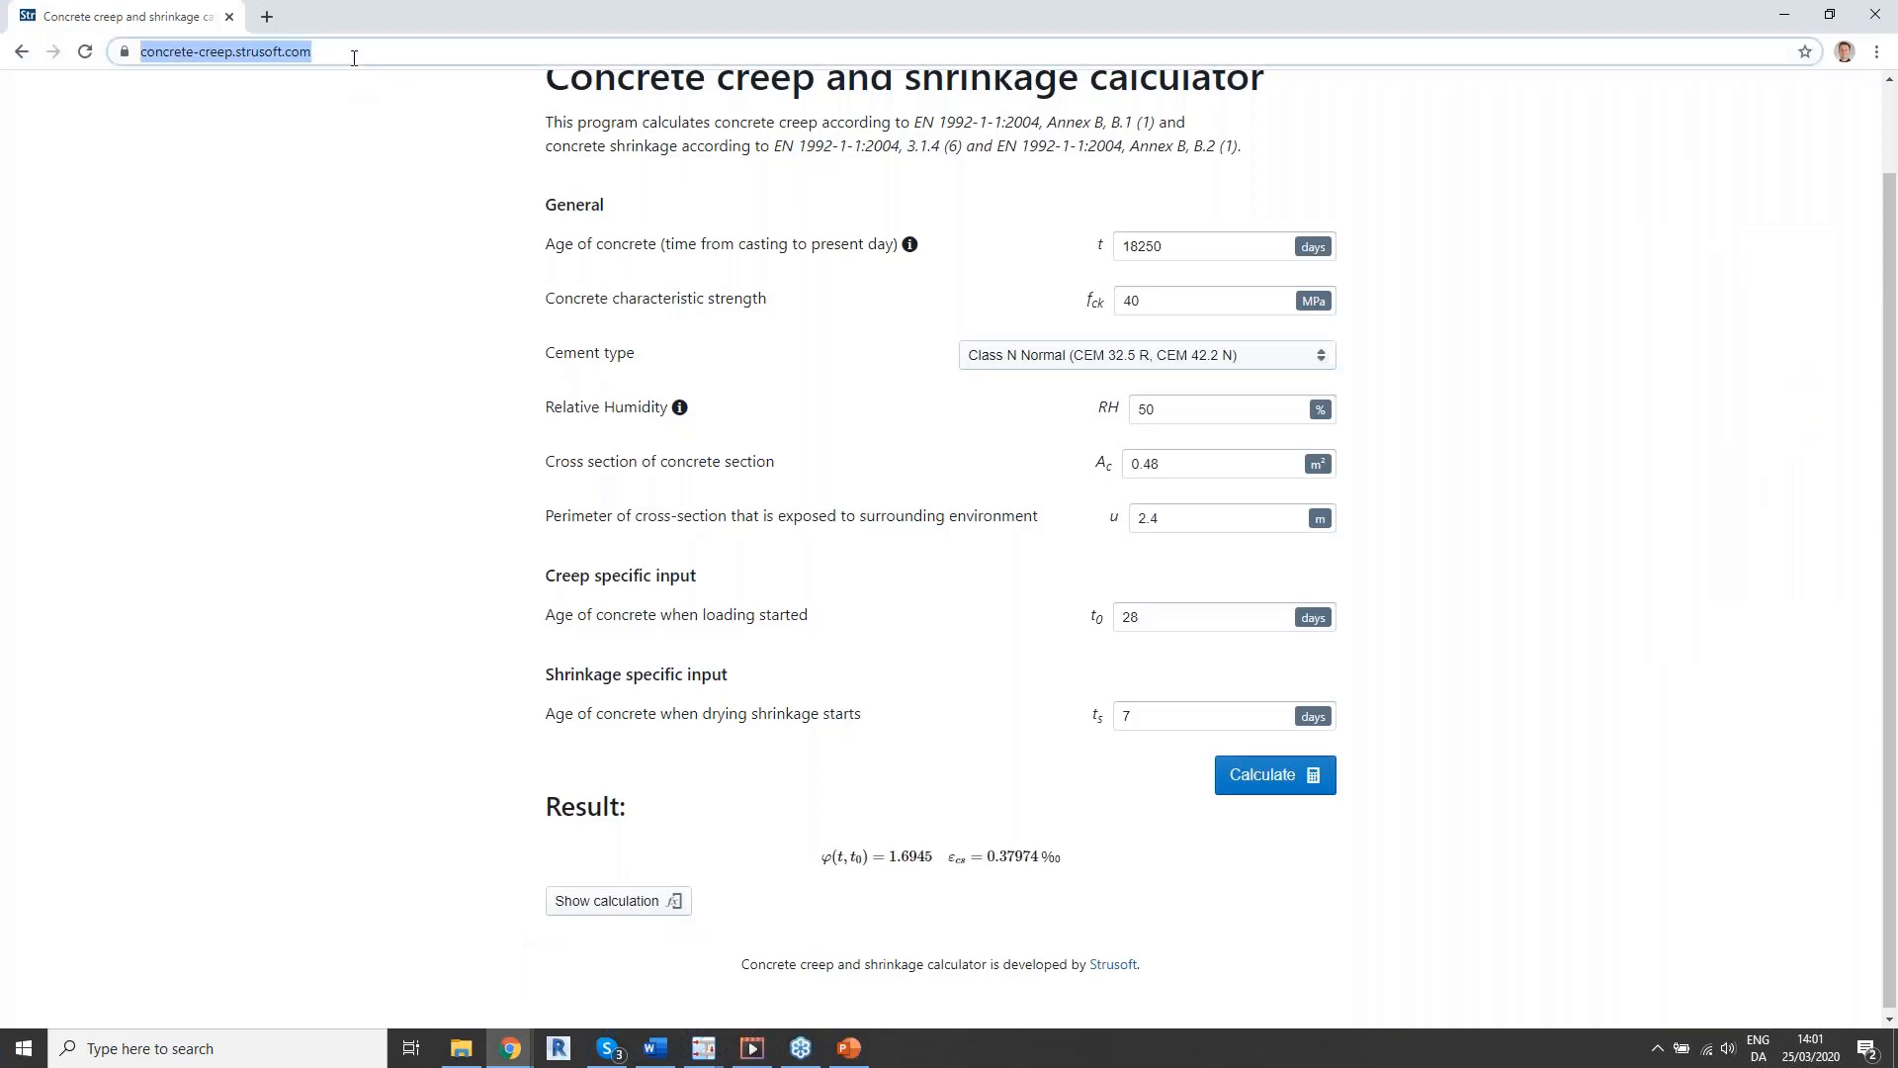
text(strusoft.com)
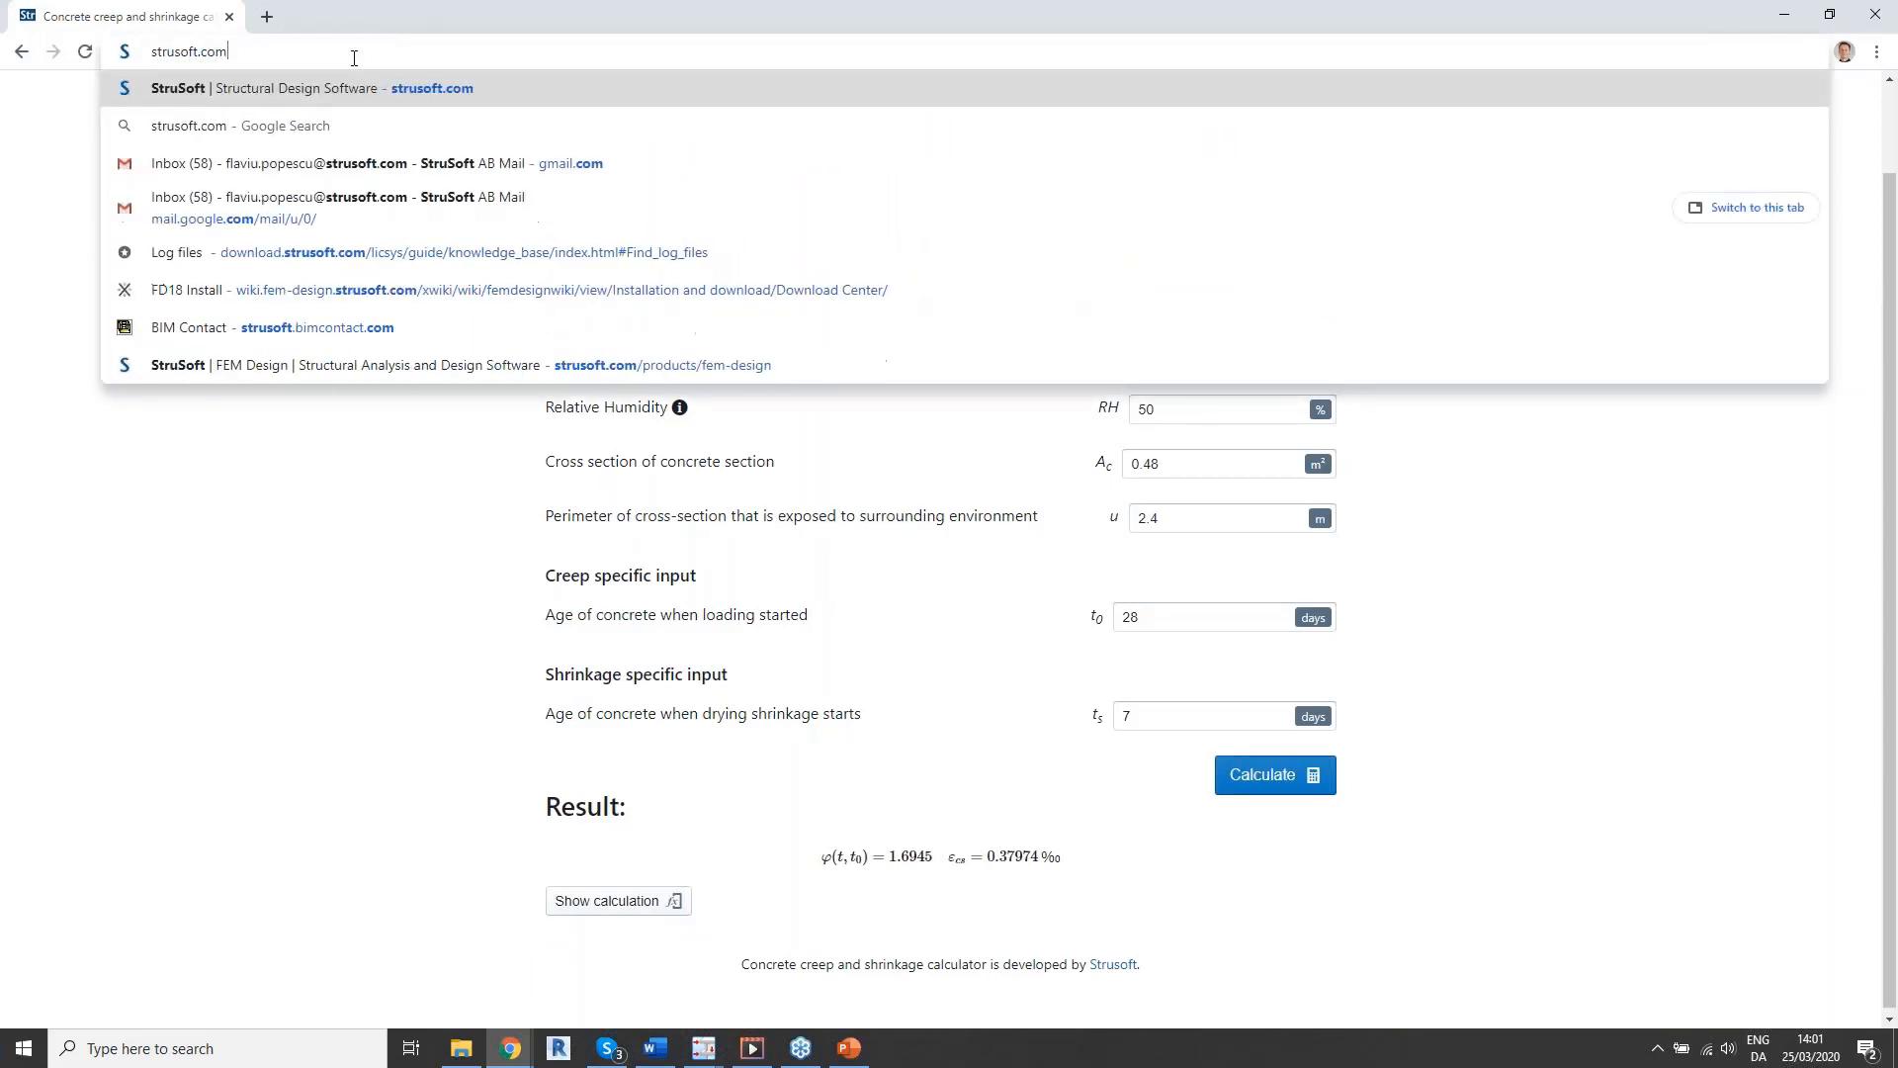
key(Return)
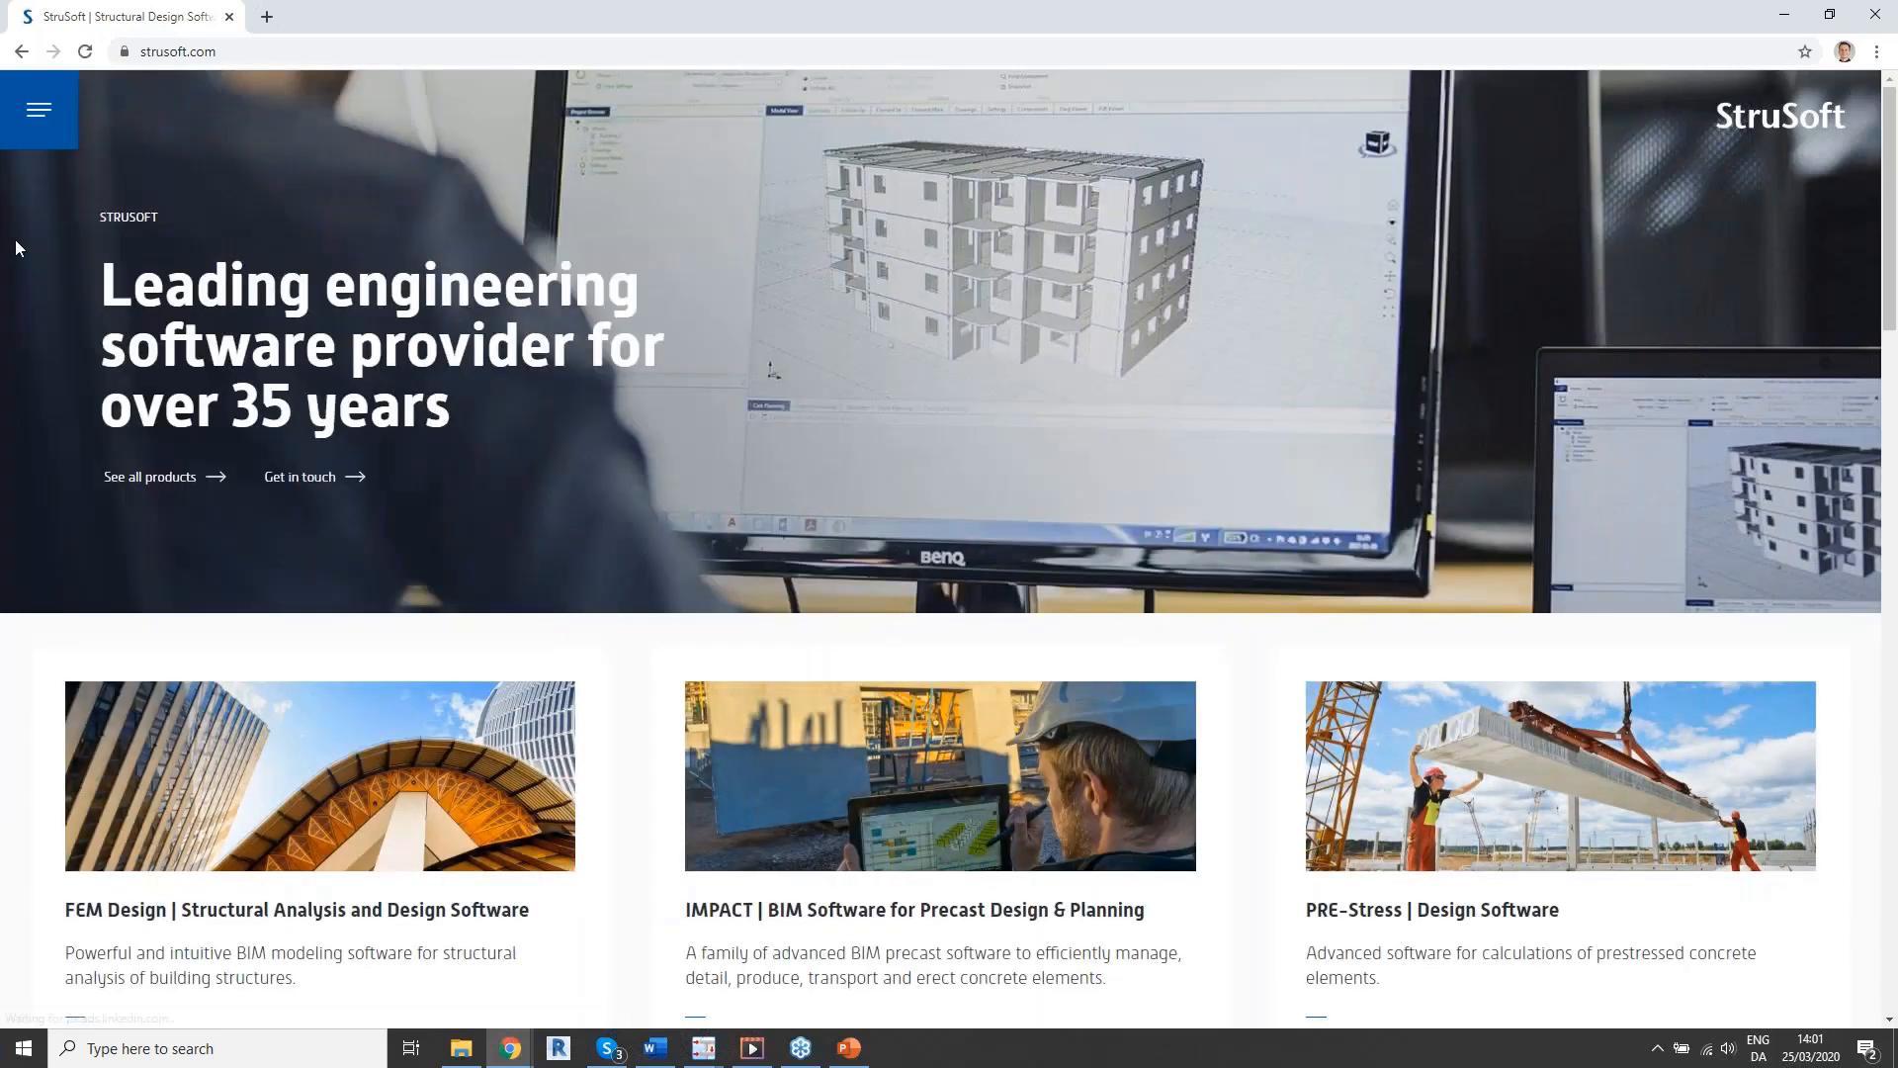
Step: Go to the FEM-Design product page and open its trial license request form to show the required fields
click(39, 111)
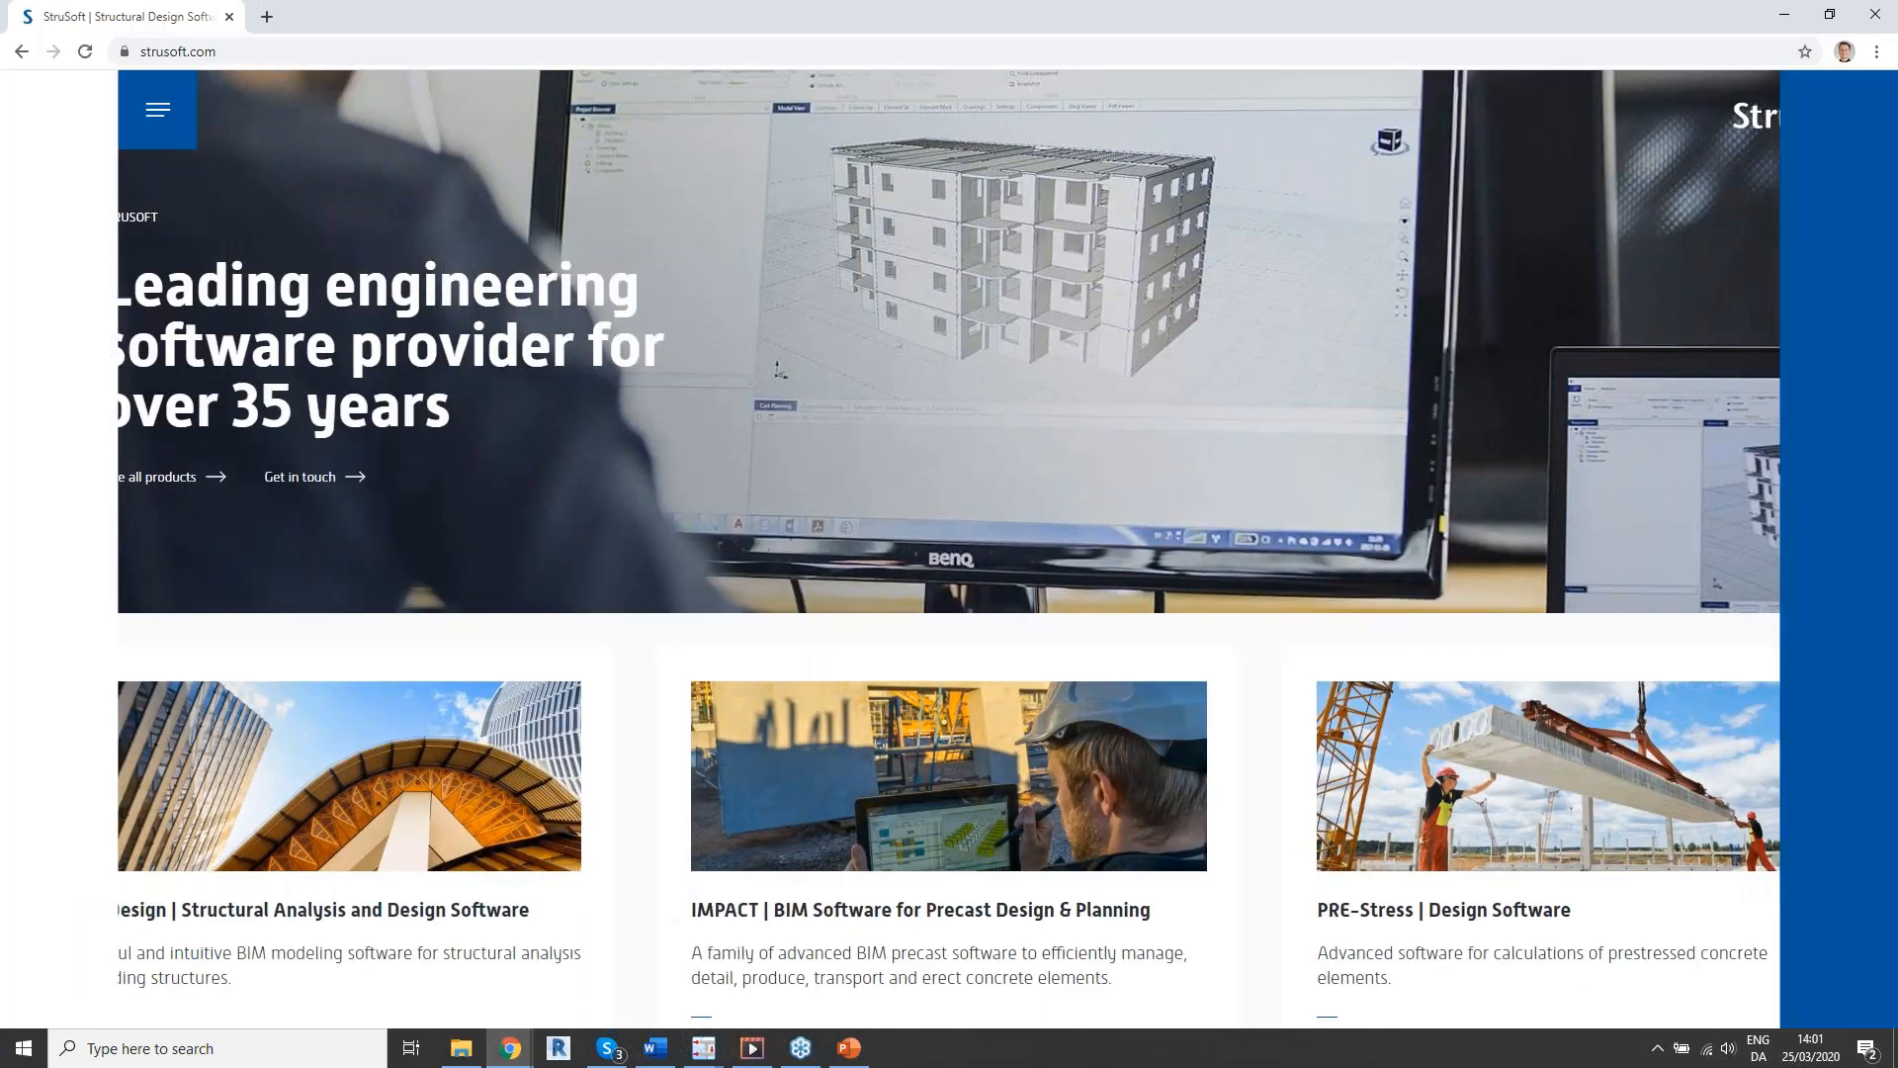
click(86, 225)
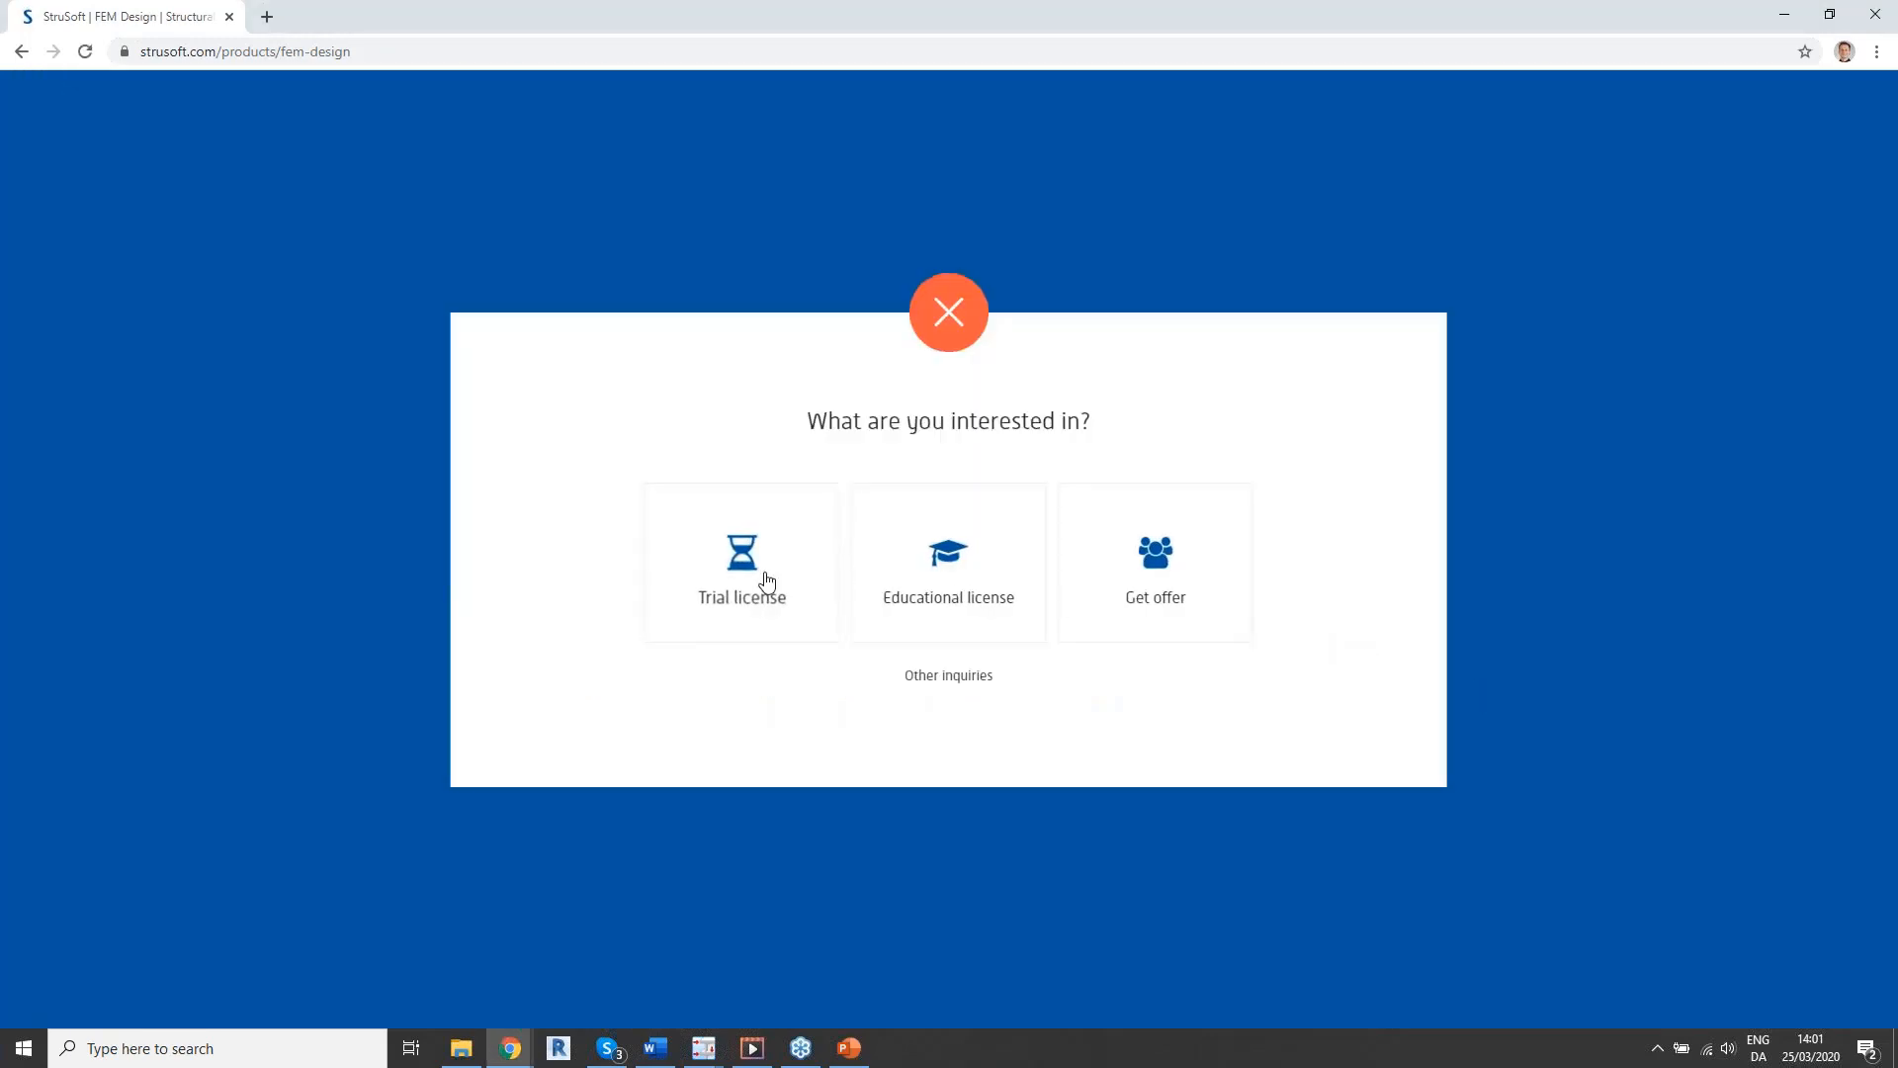
click(767, 580)
scroll(733, 576, down, 2)
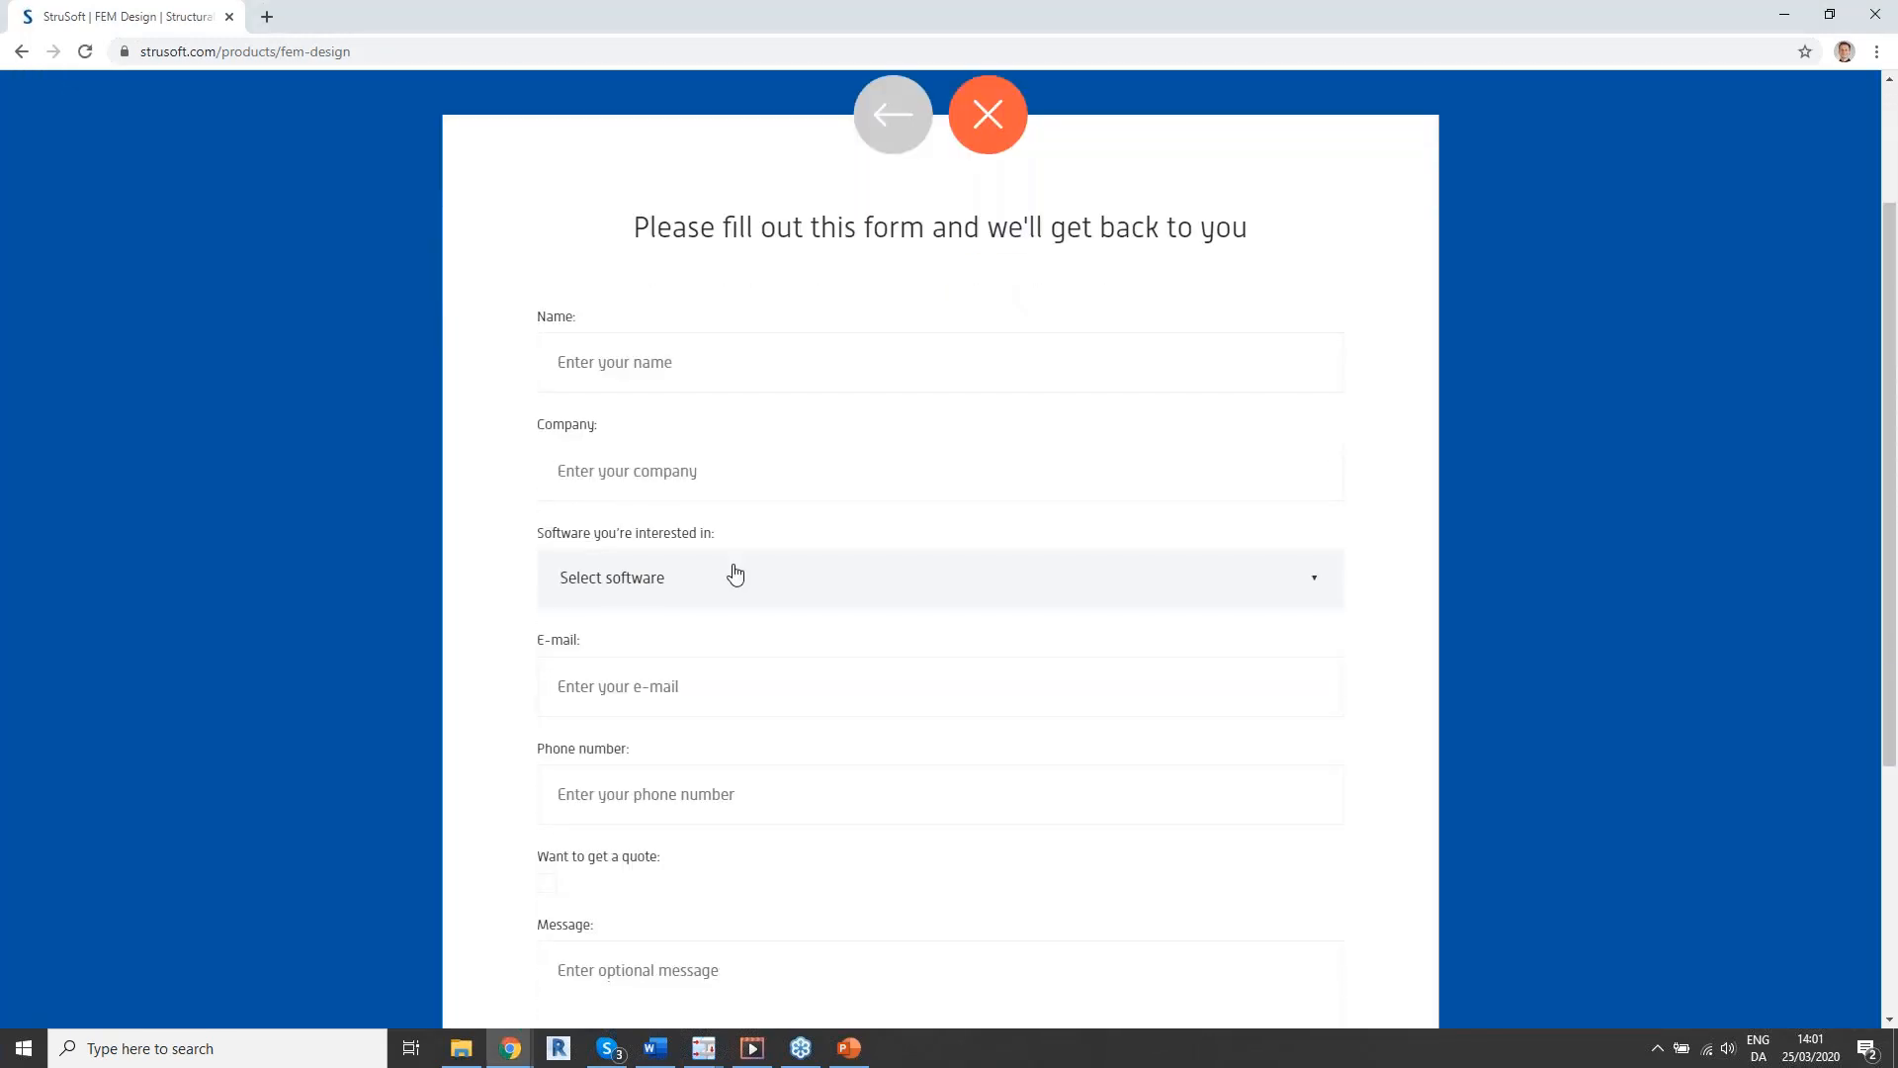